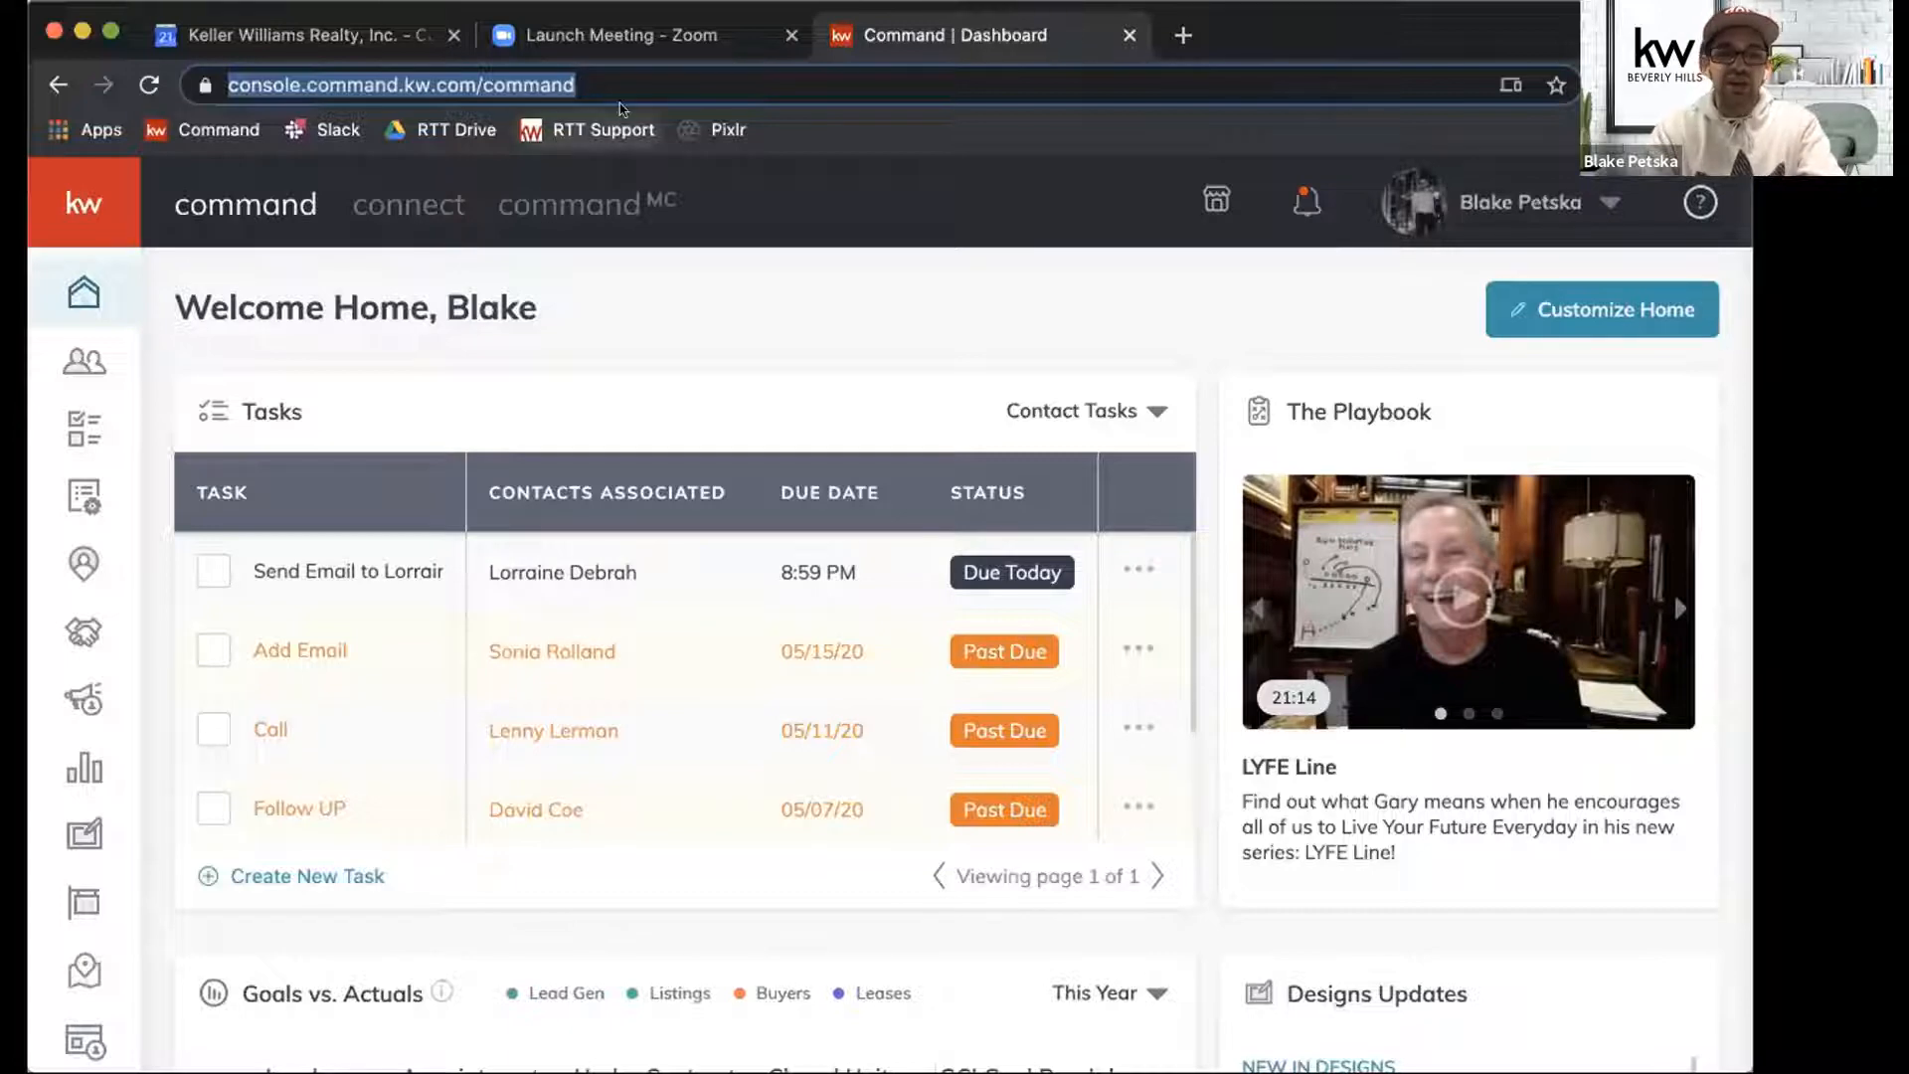
Go to agent.kw.com in the current tab to open the Command dashboard.
click(589, 130)
click(586, 83)
text(agent.kw.com)
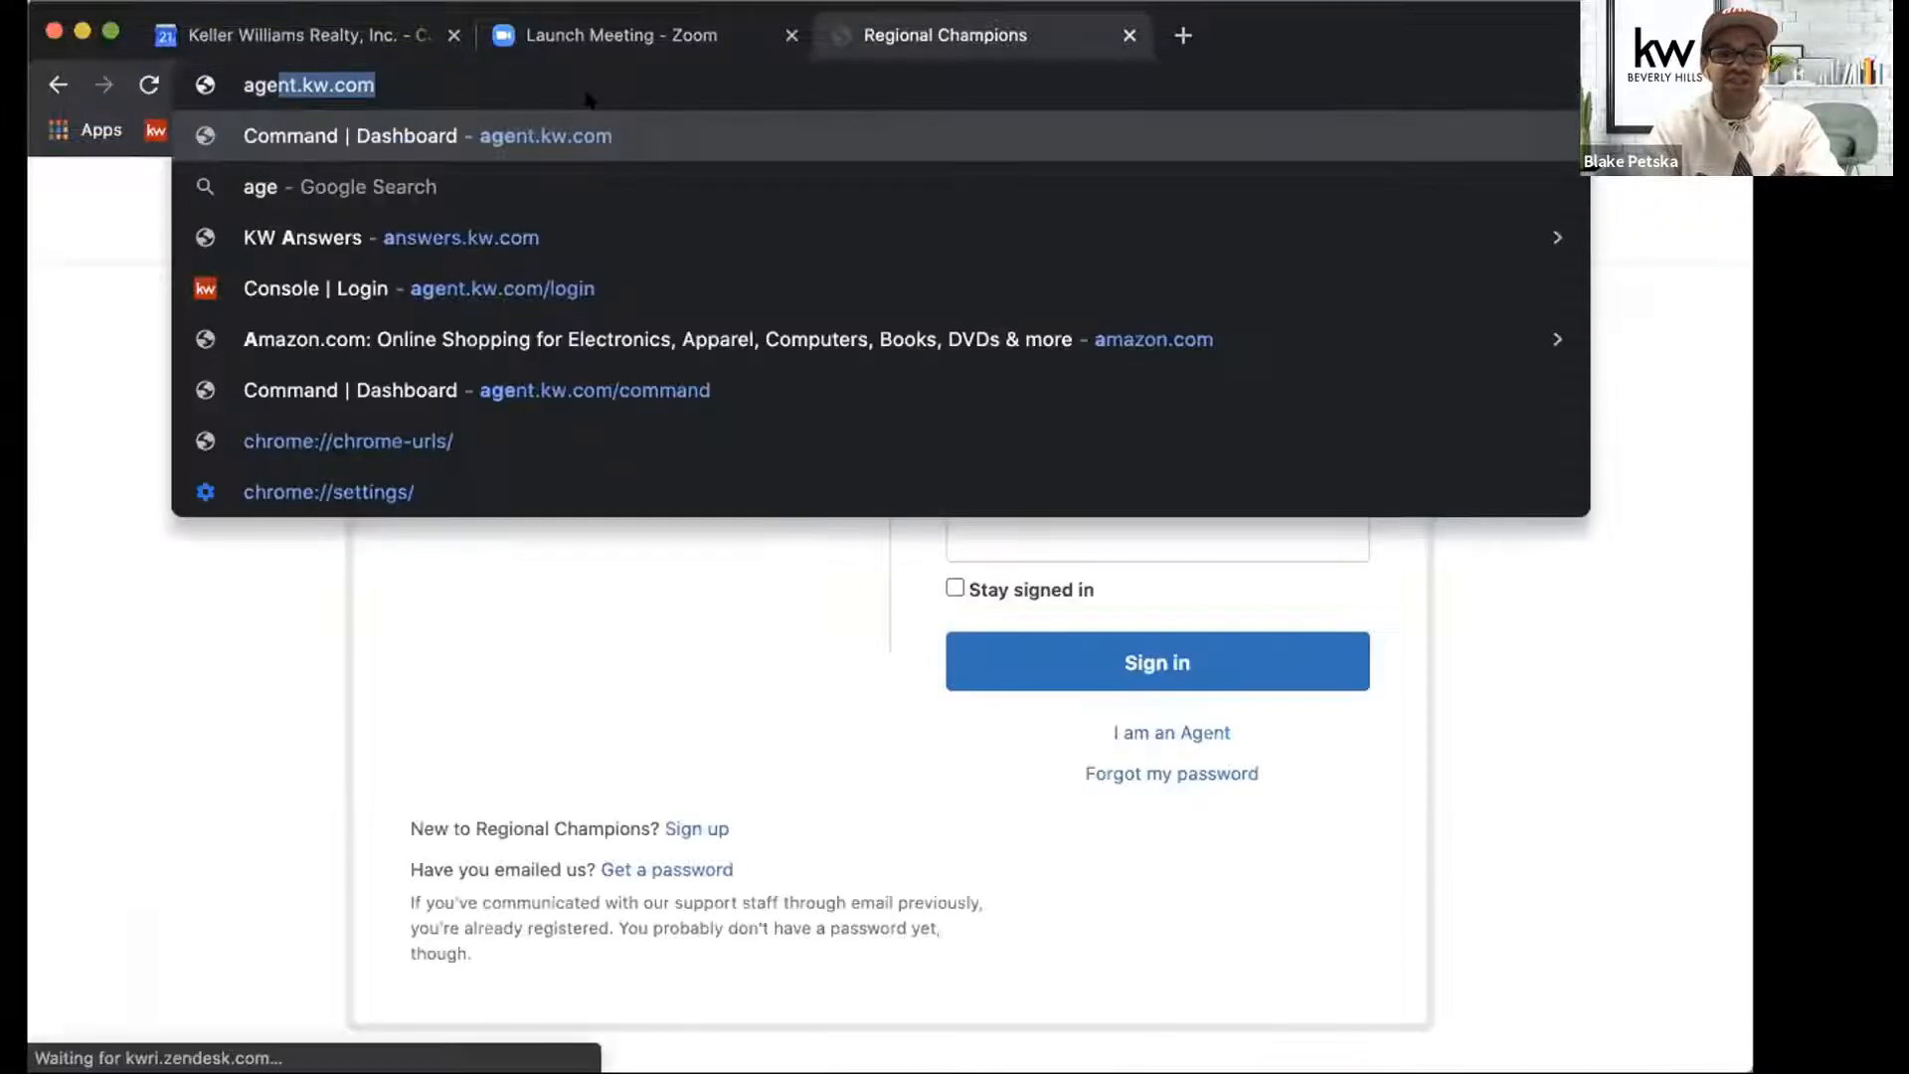
key(Return)
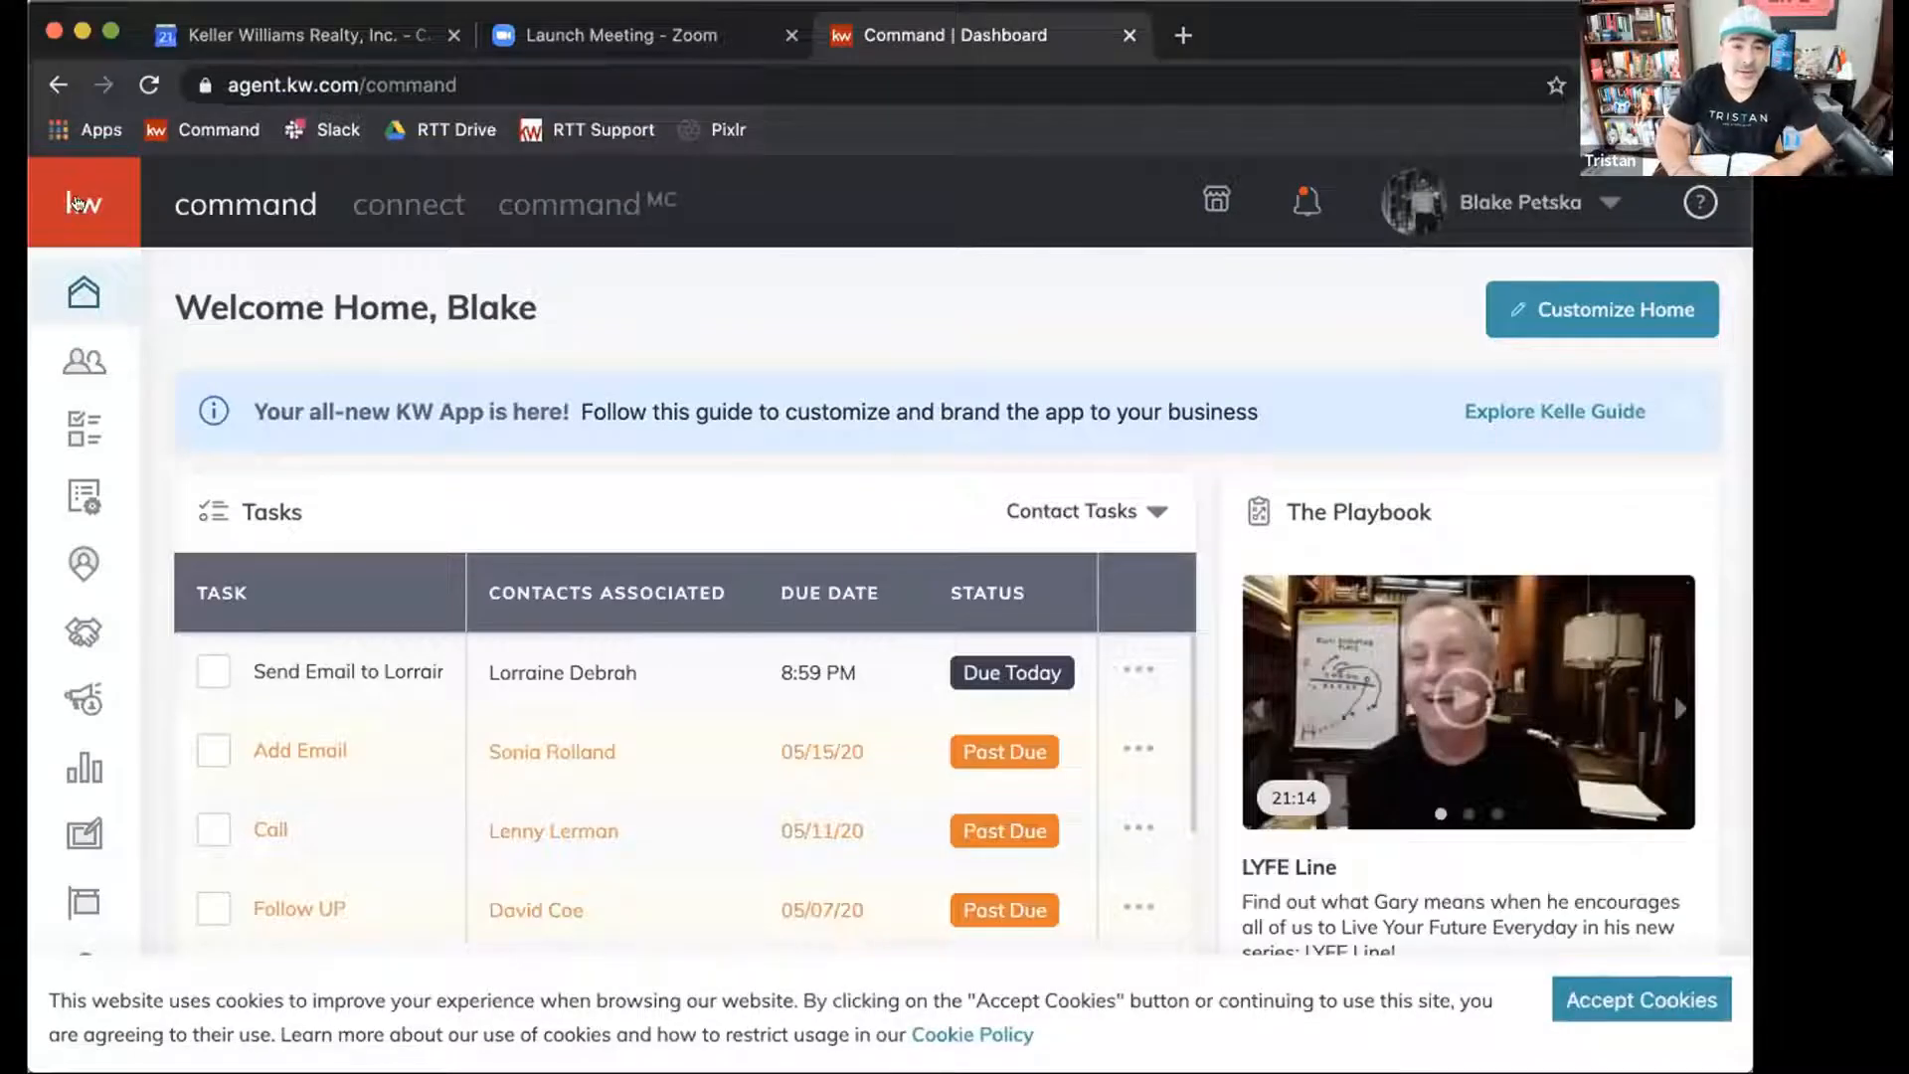
Sign in to Command with the prefilled MyKW account and open the Campaigns dashboard.
click(192, 131)
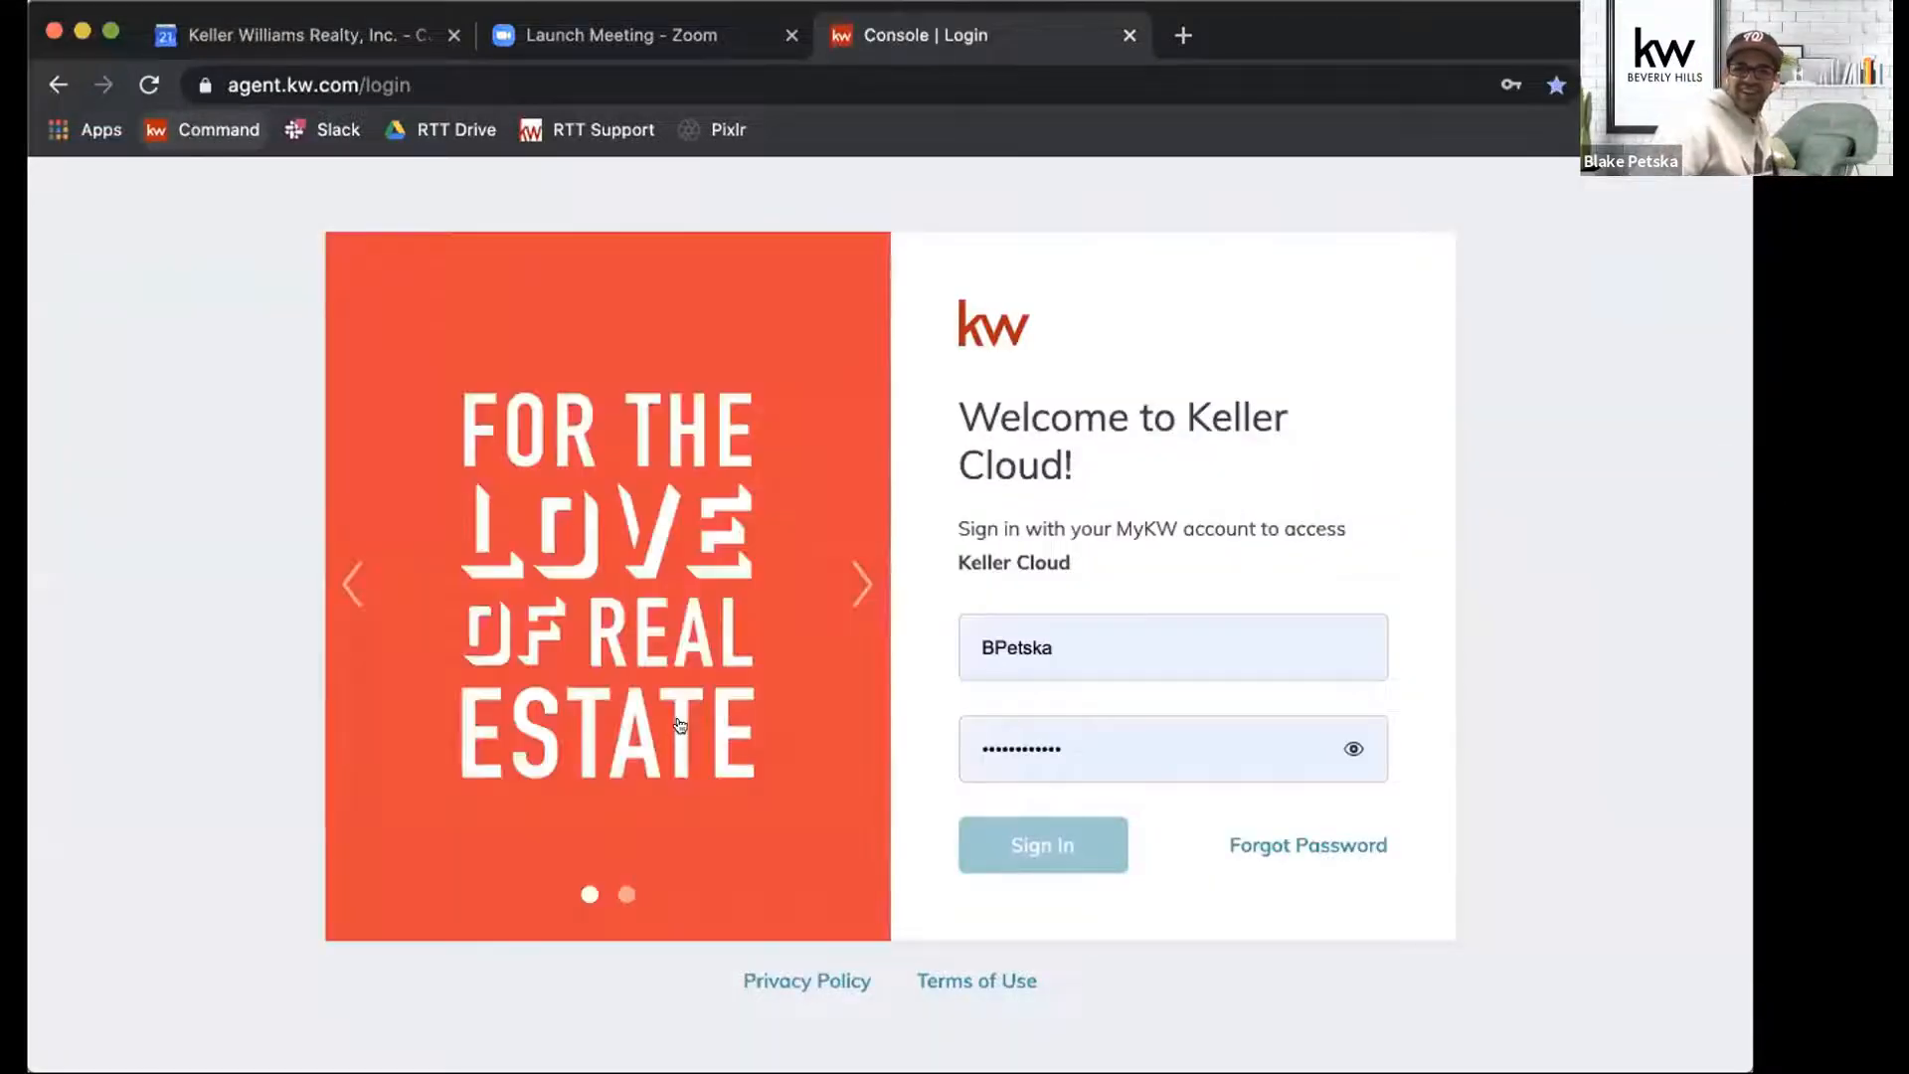
click(1033, 848)
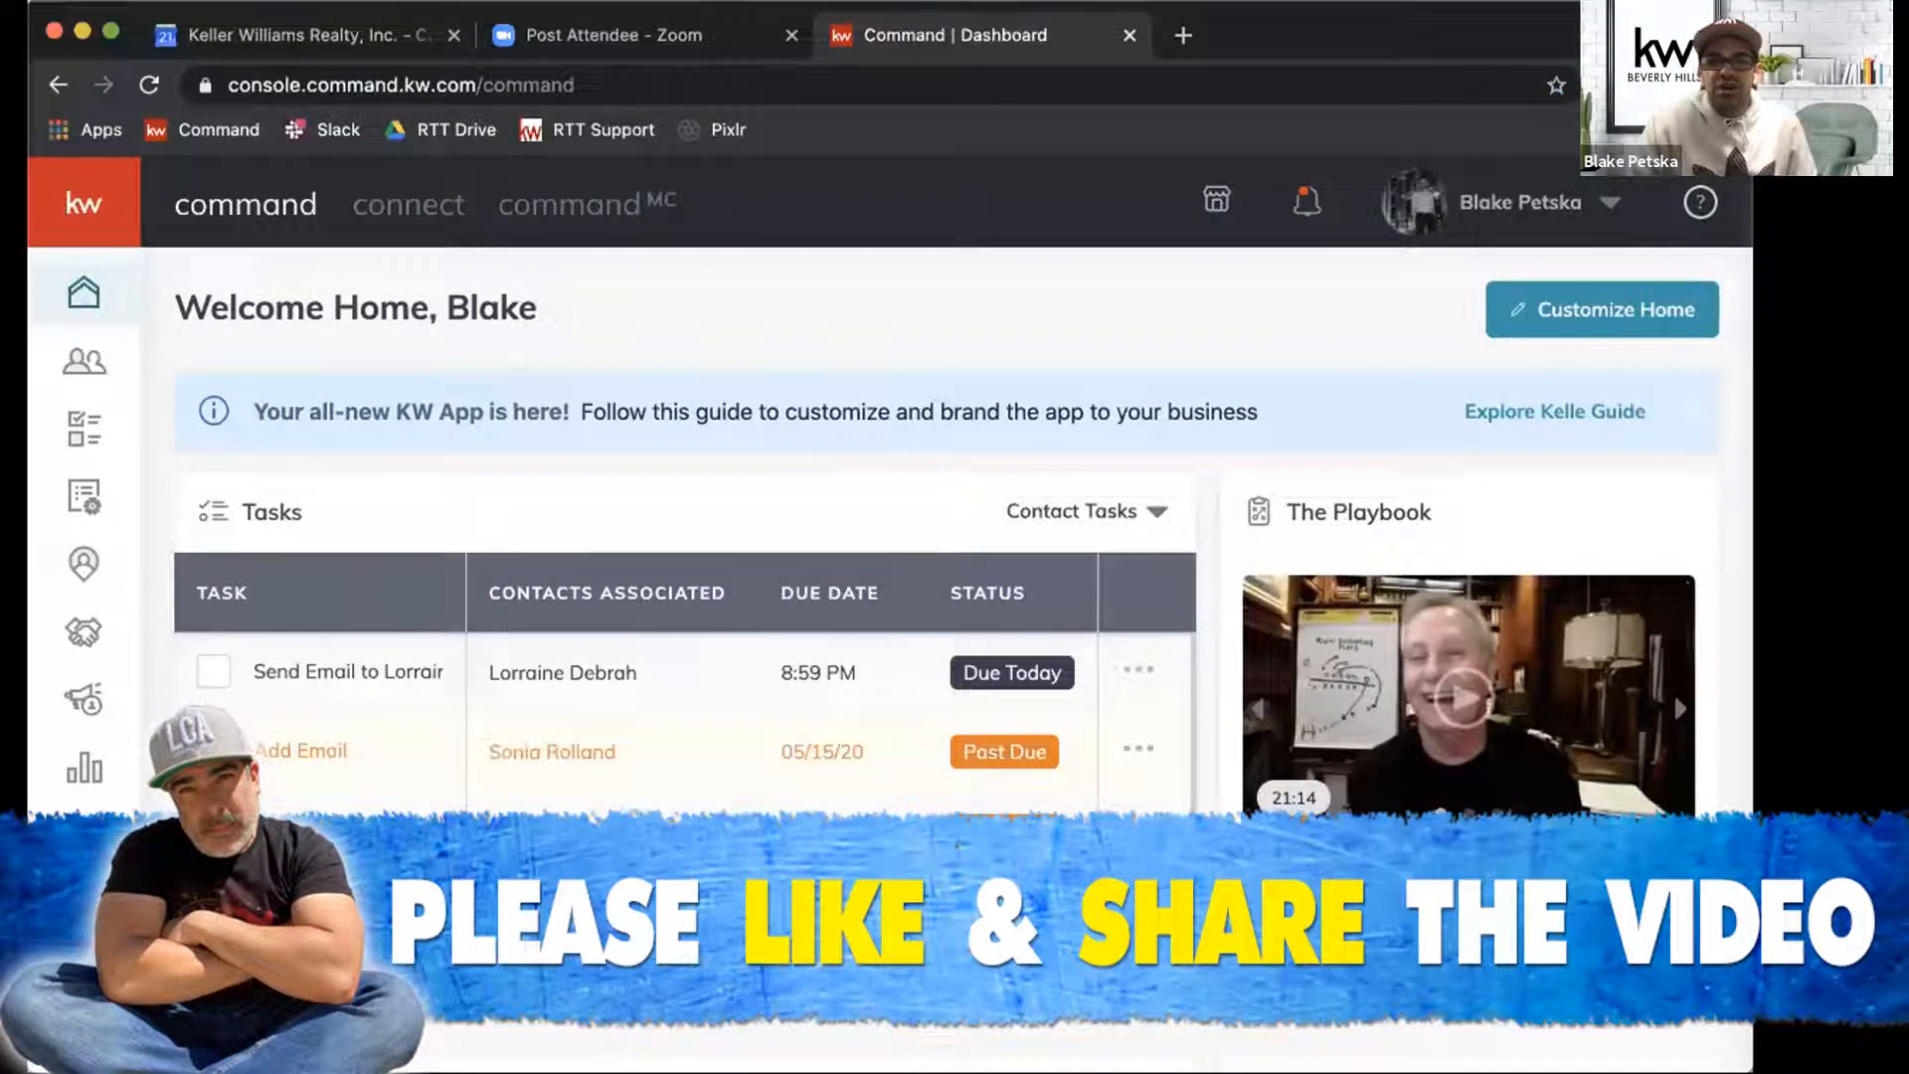
click(85, 214)
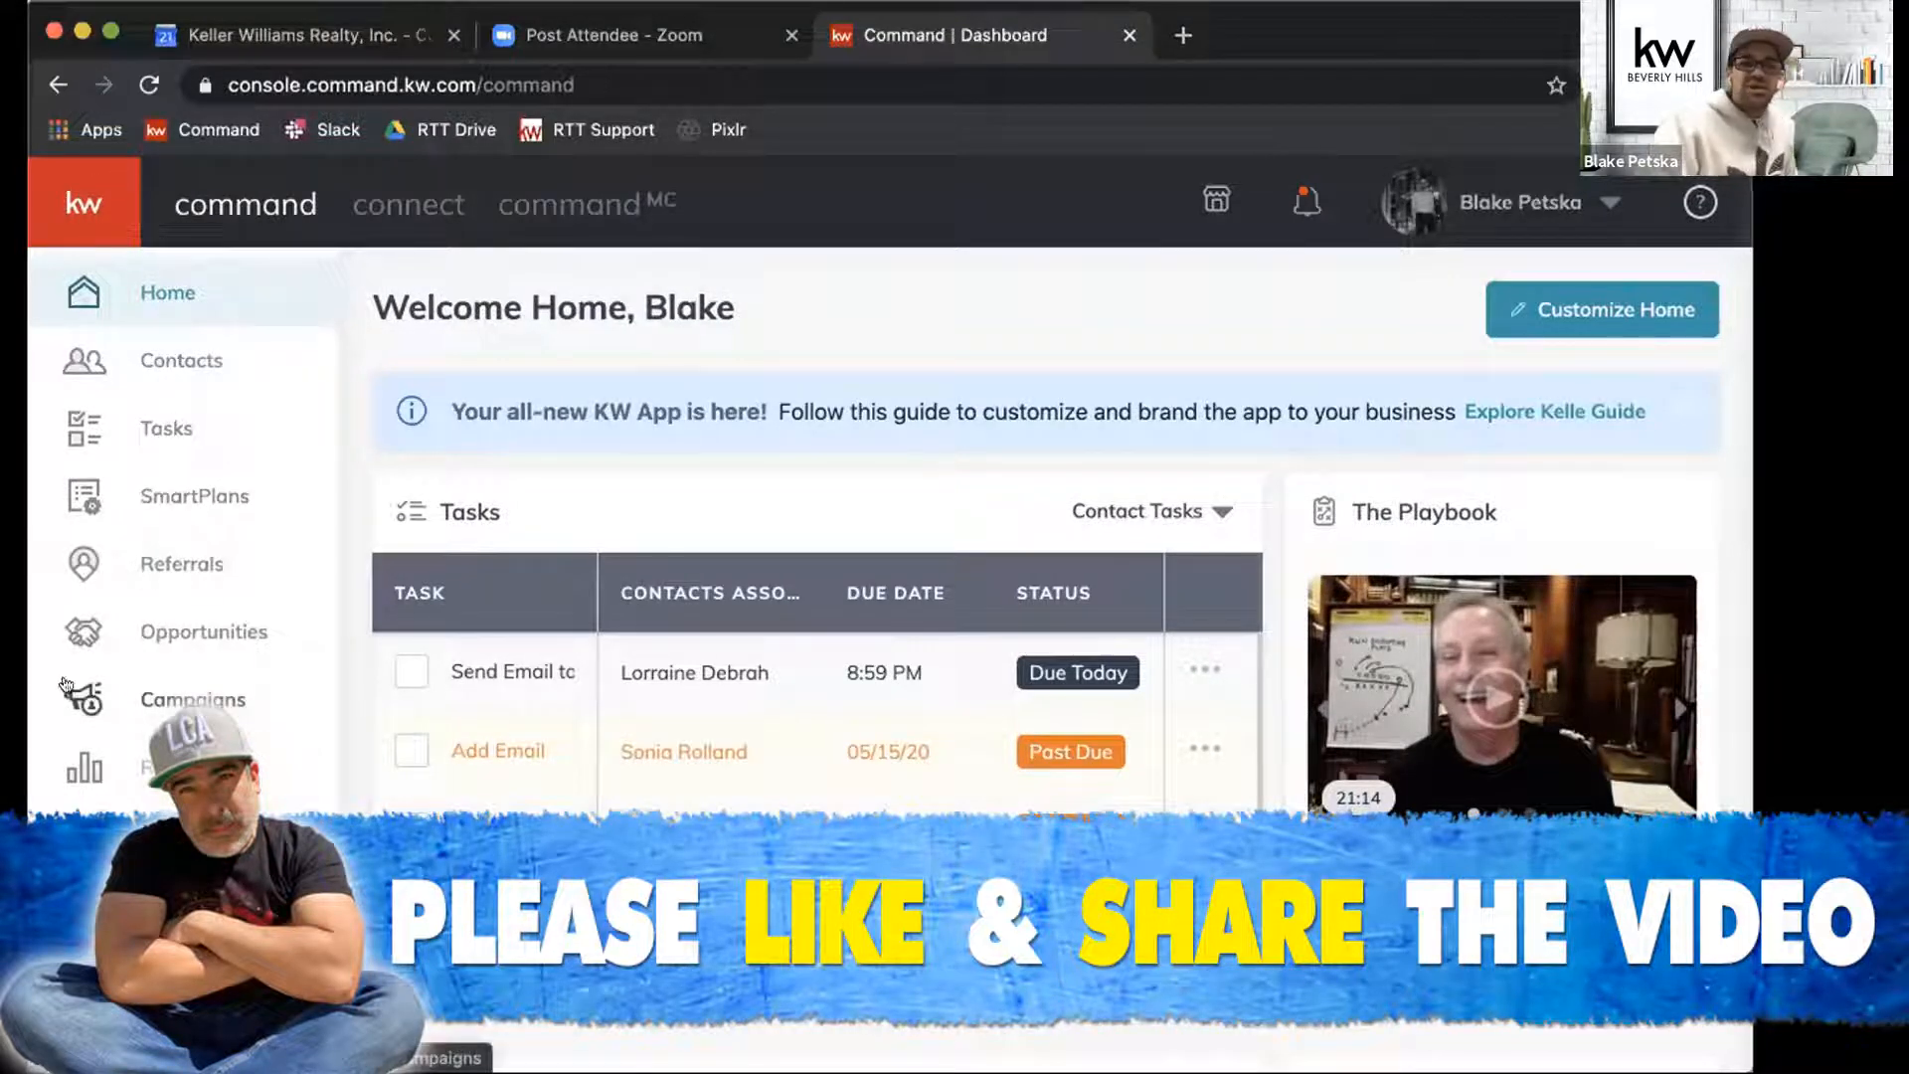
click(174, 699)
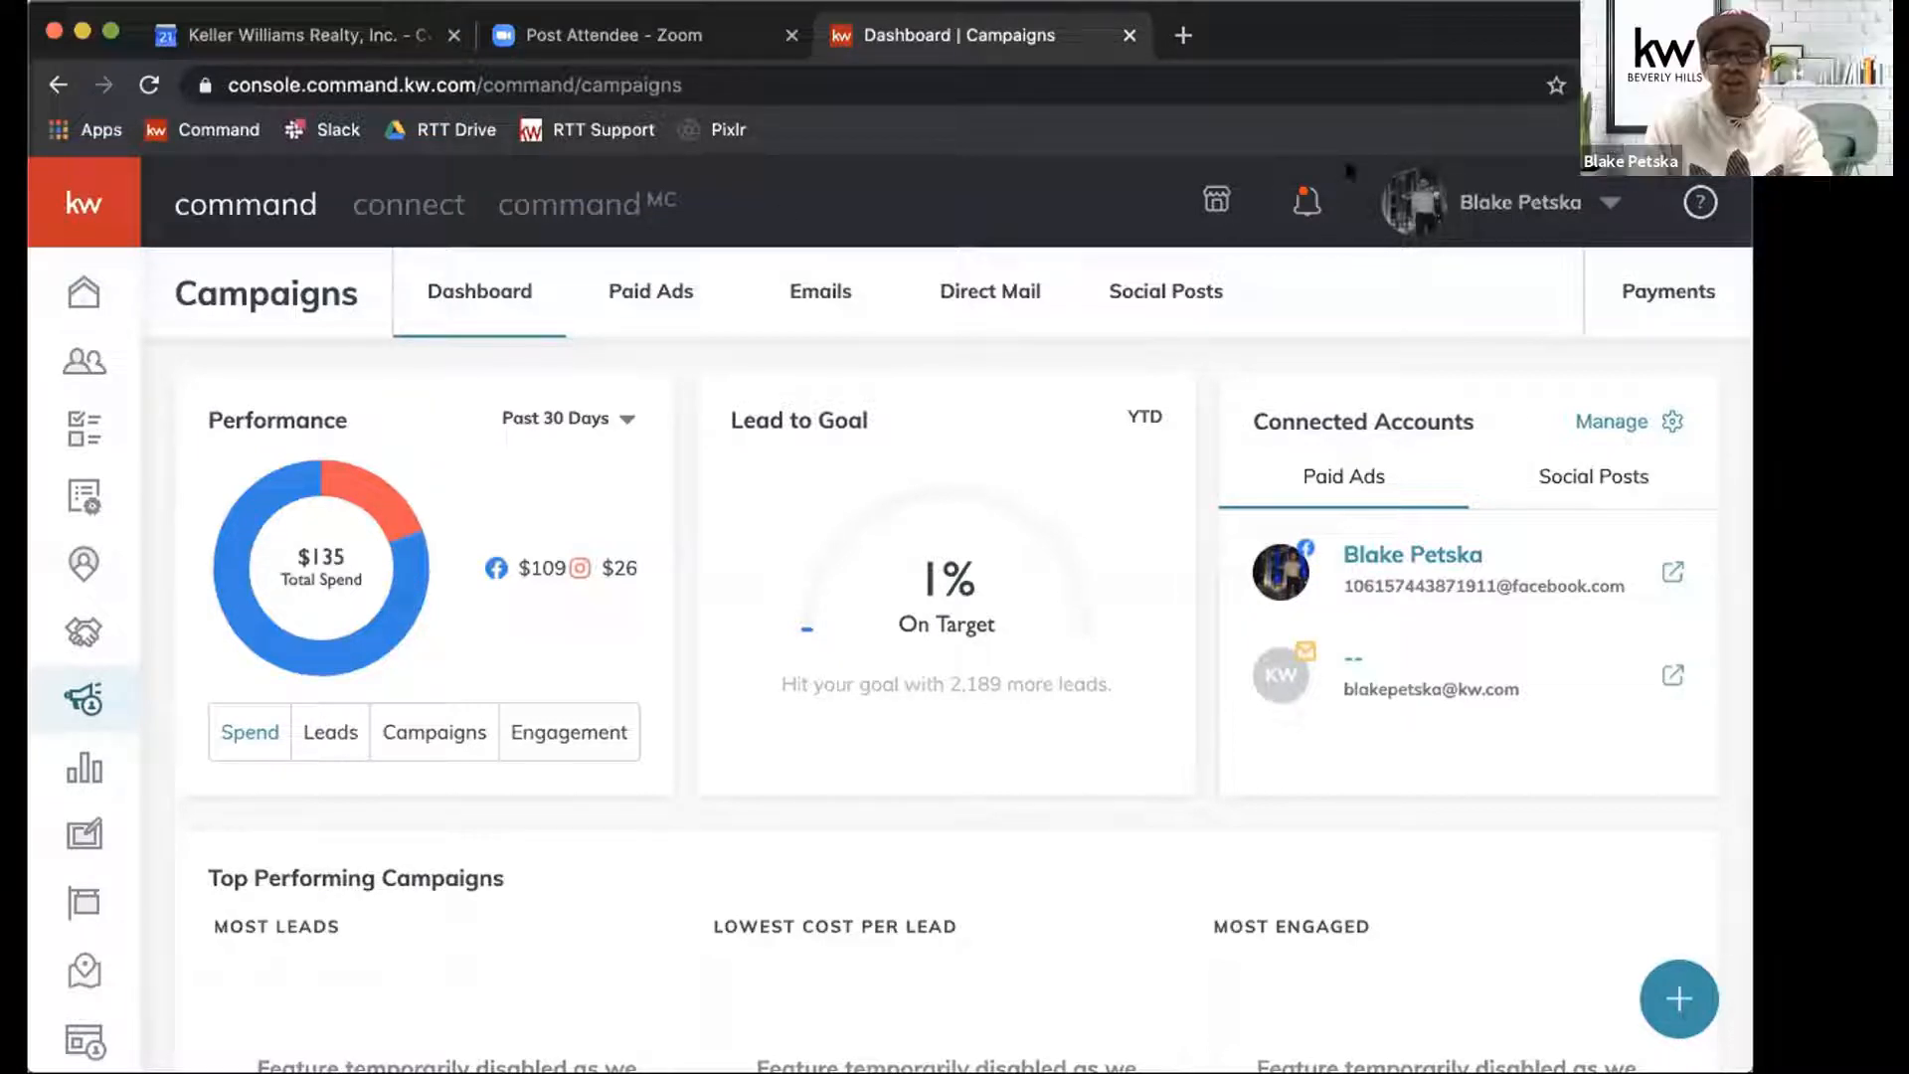
Load agent.kw.com in a new browser tab.
click(1184, 35)
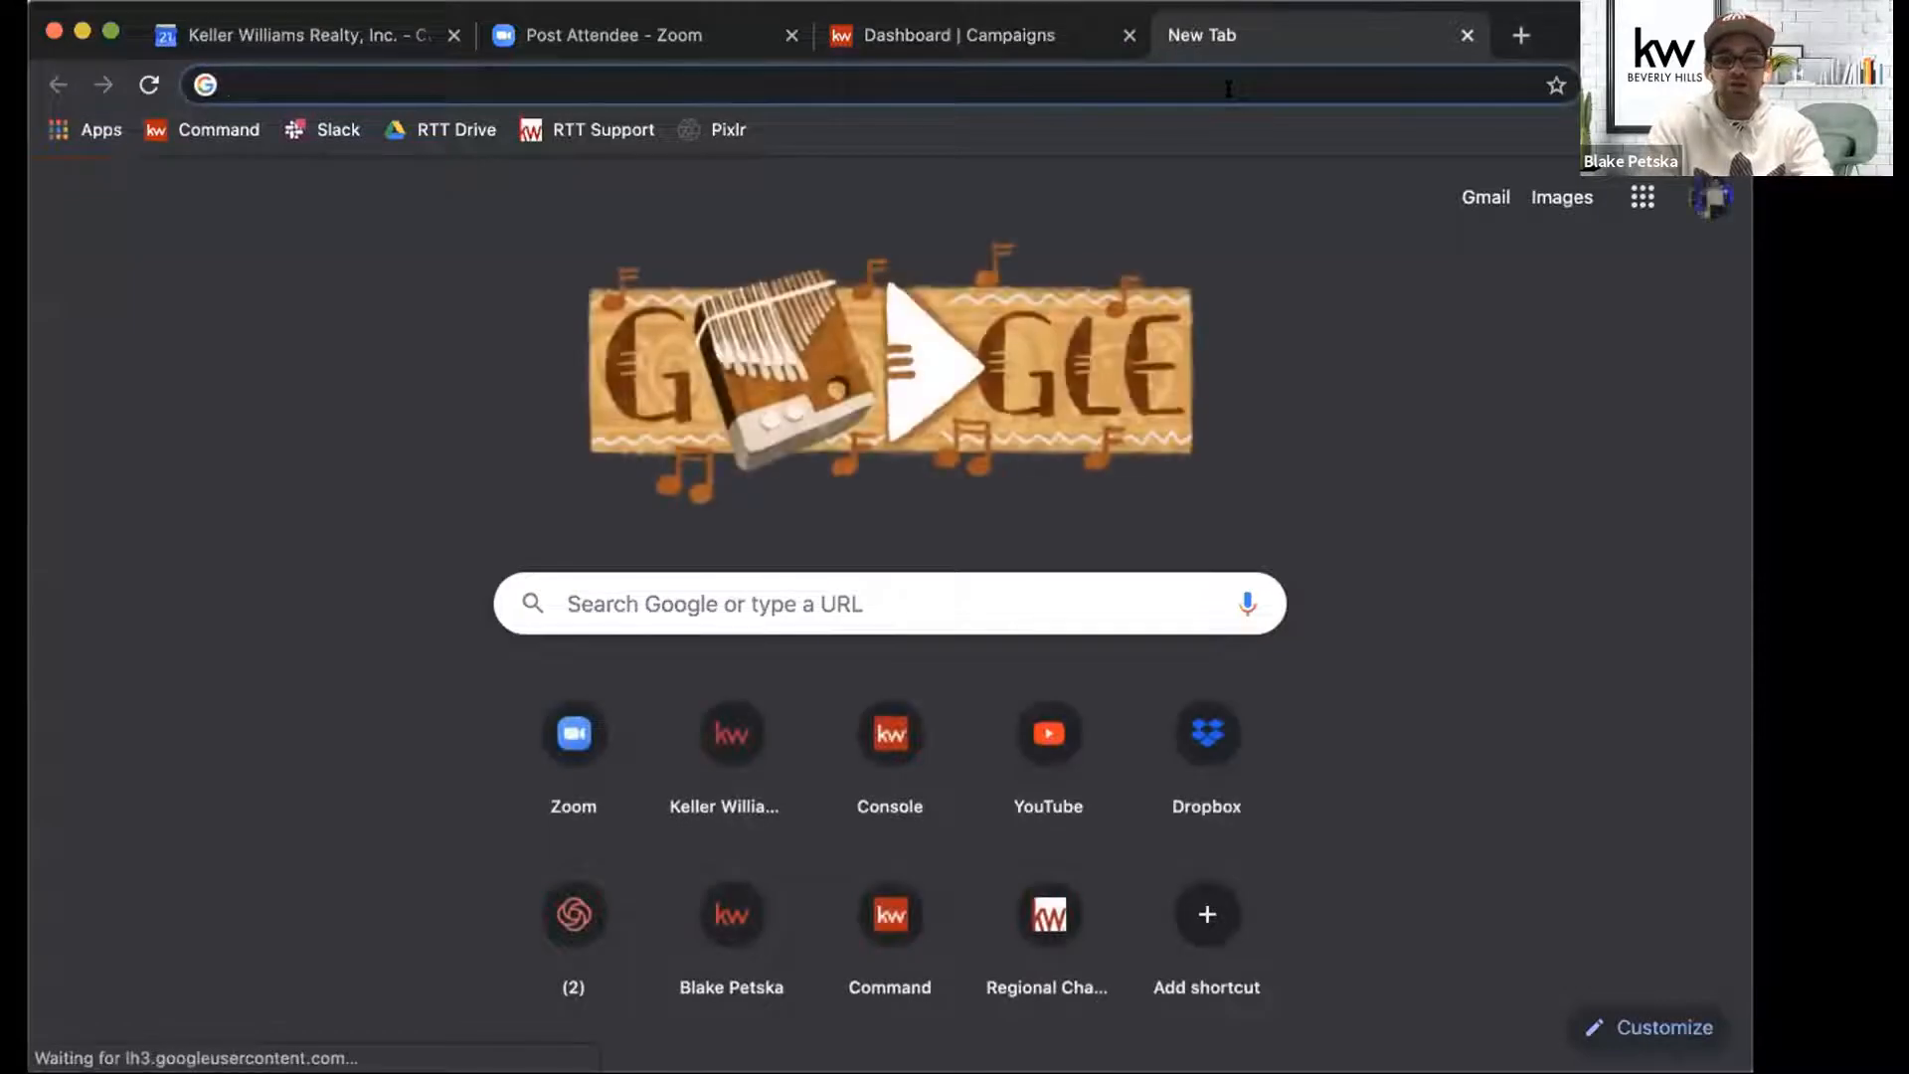
text(agent.kw.com)
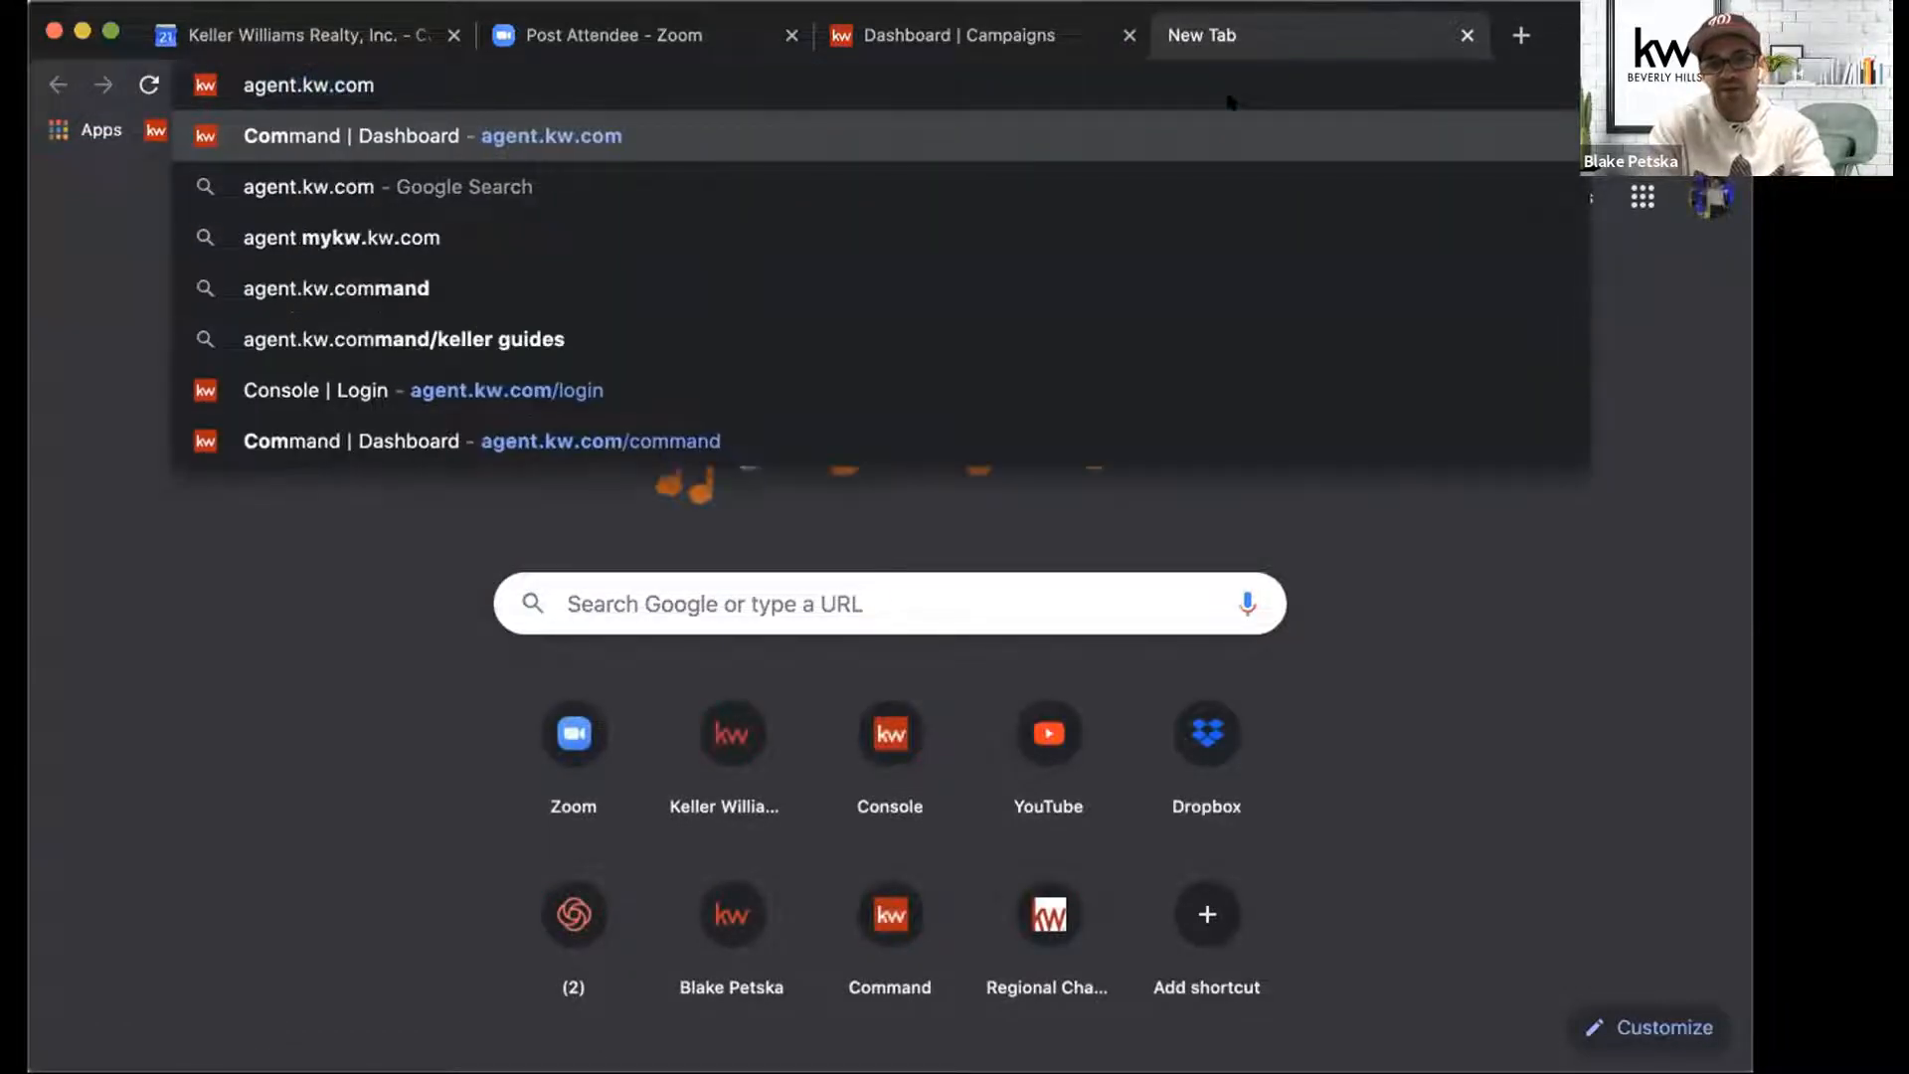
key(Return)
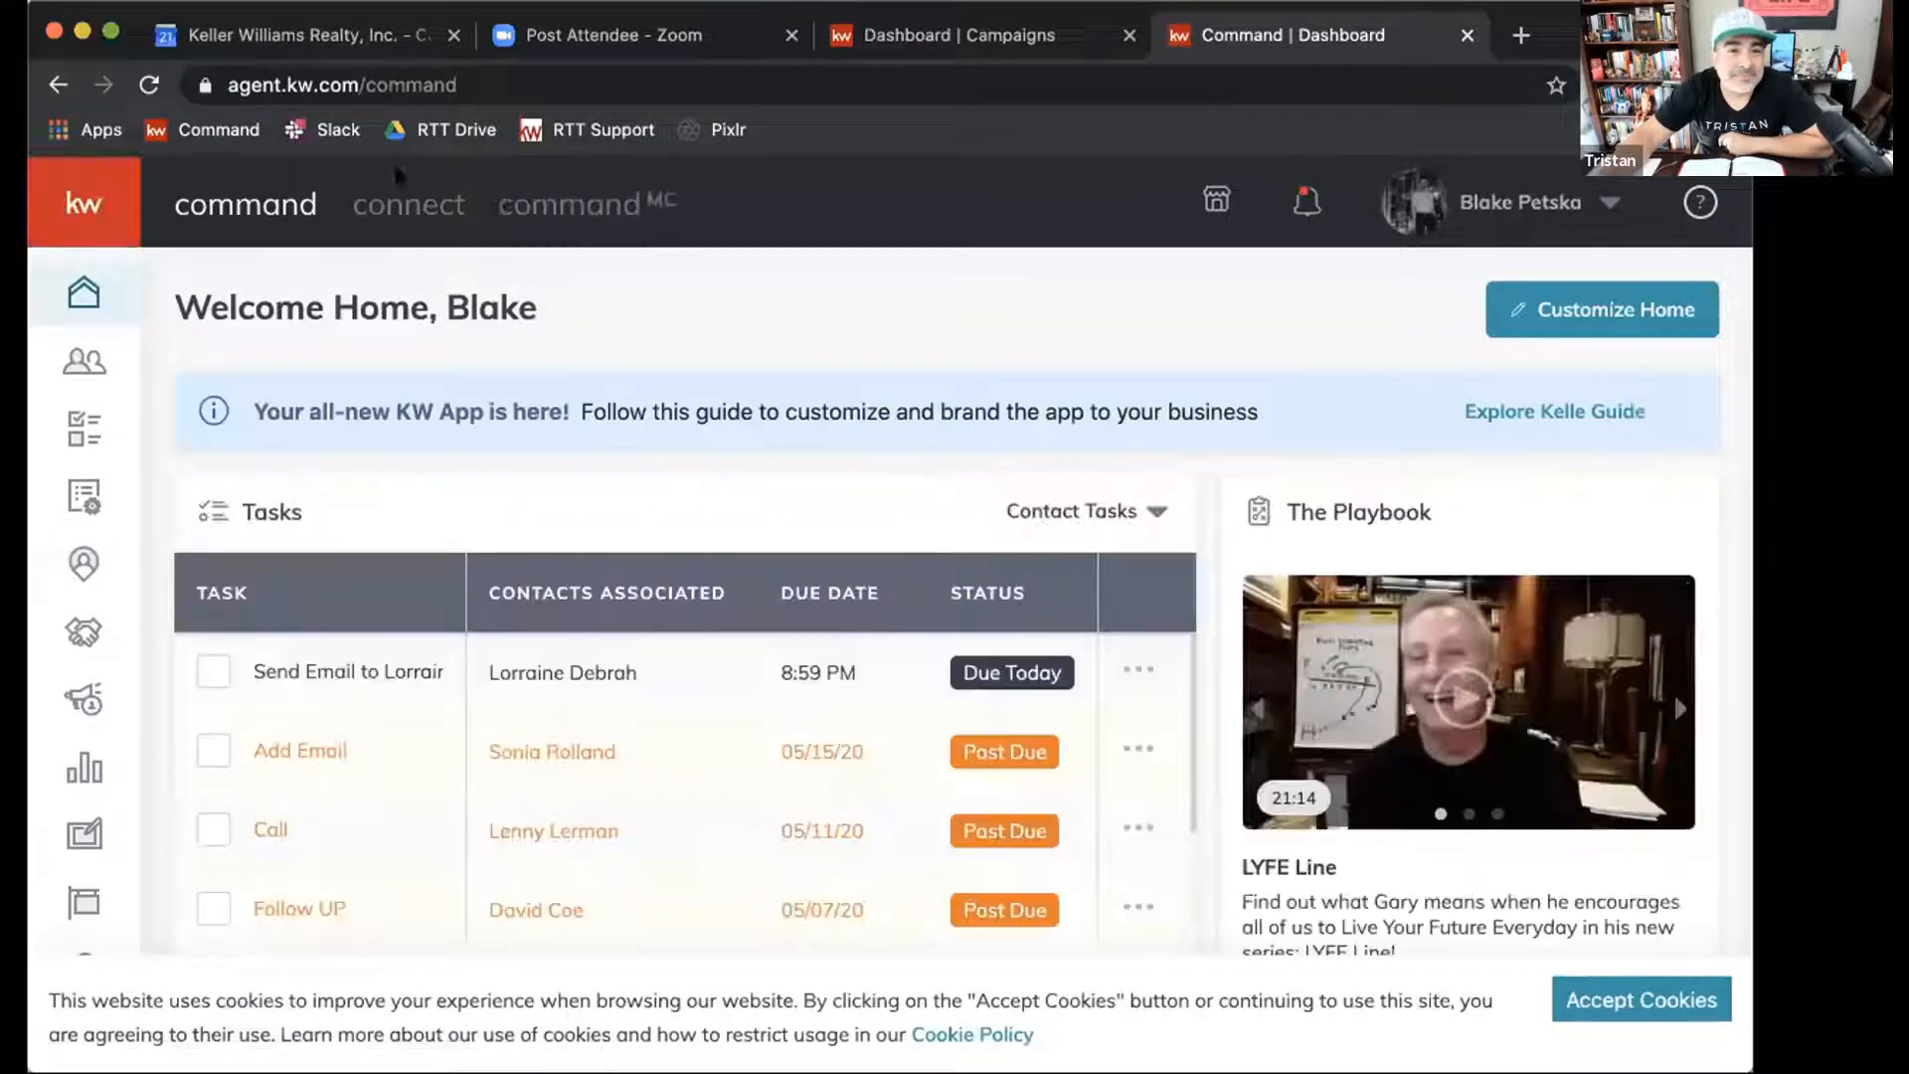
Add a bookmark for the Command dashboard, test it, and delete it again.
click(1555, 86)
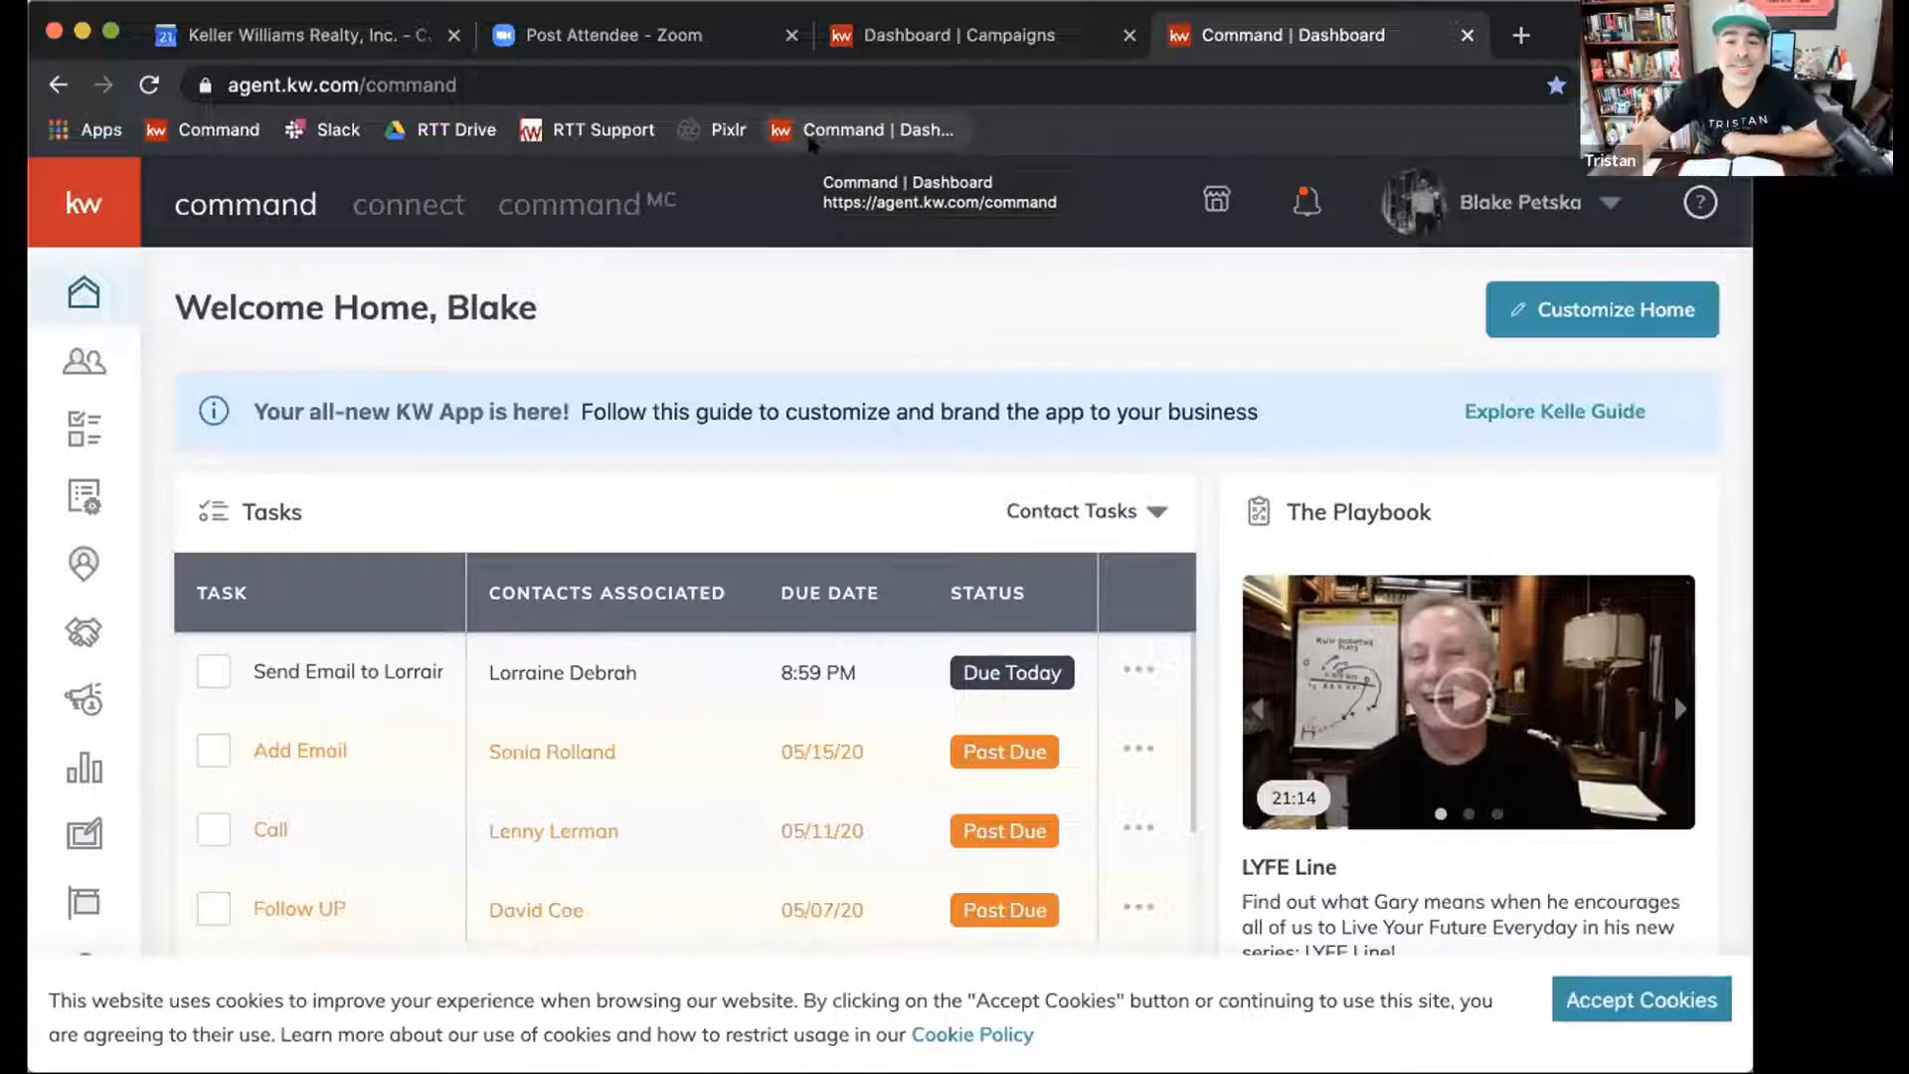
click(813, 144)
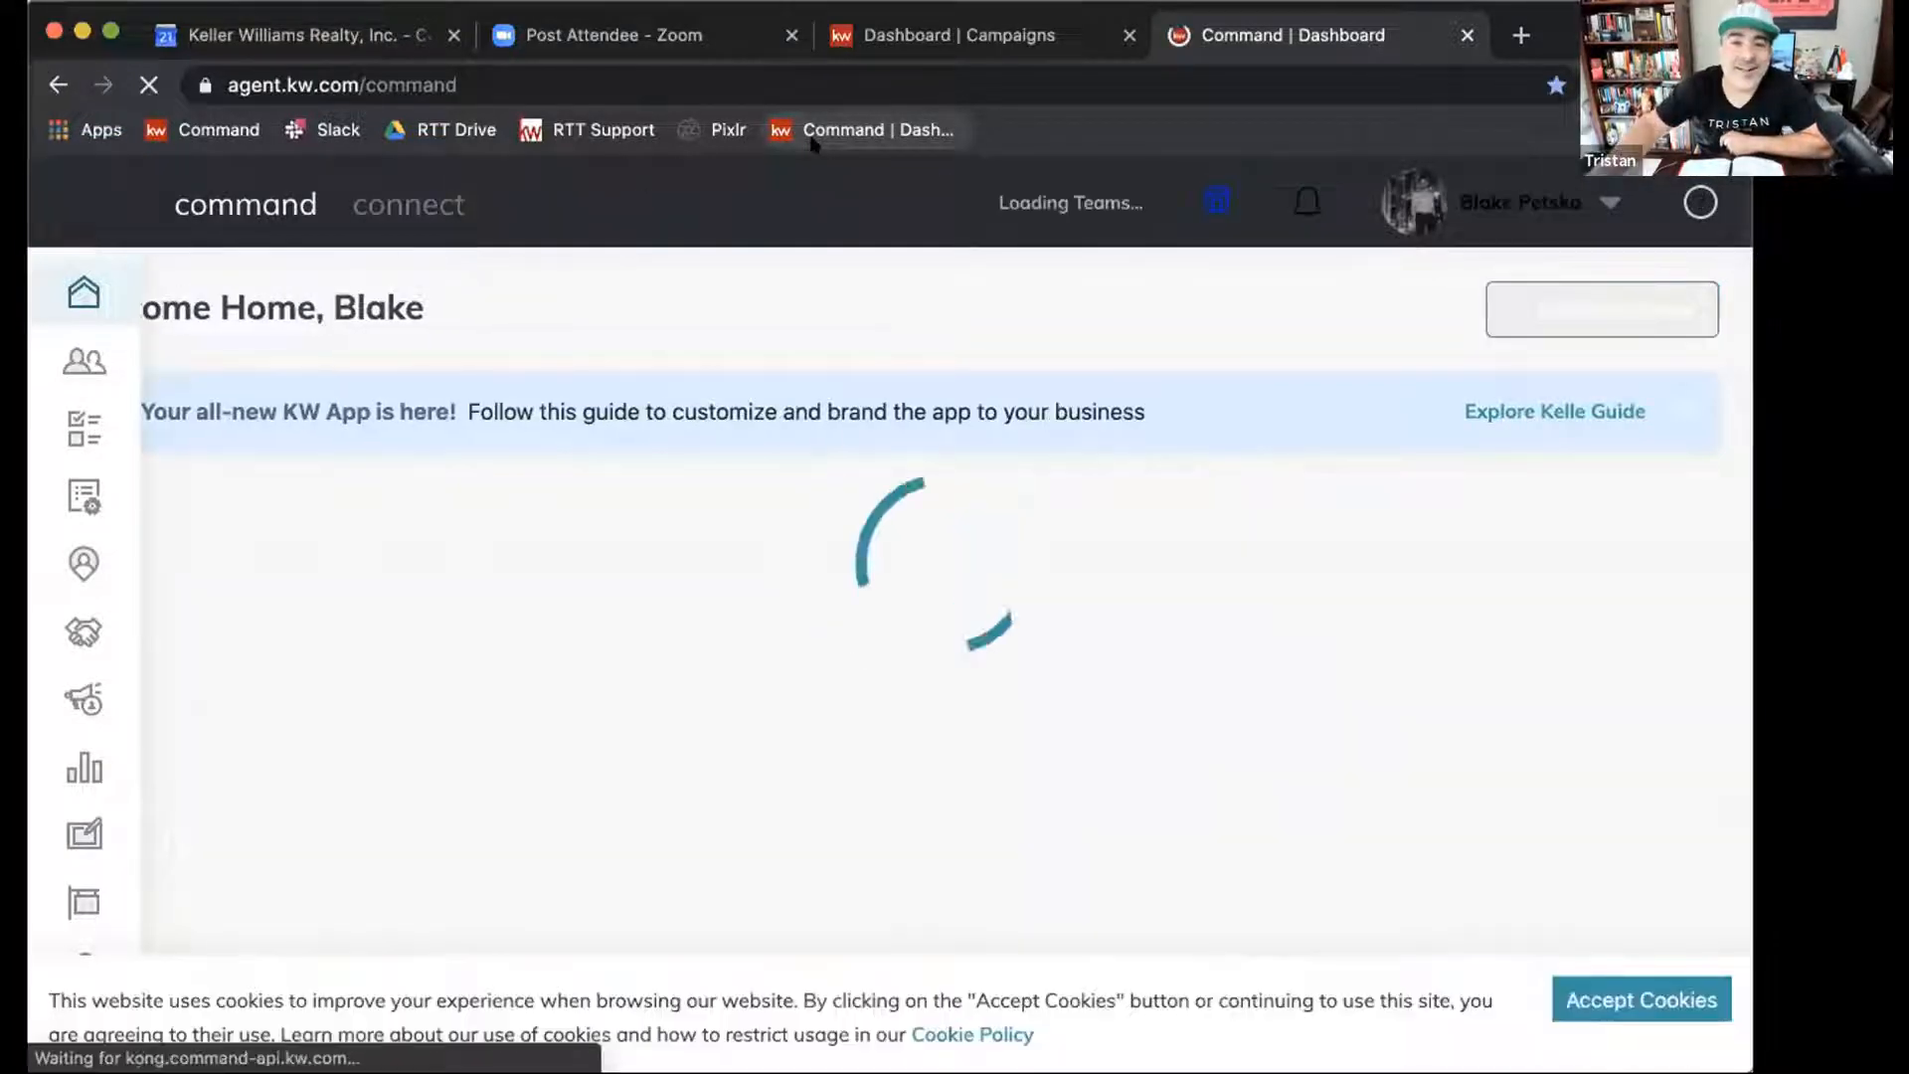
right_click(814, 145)
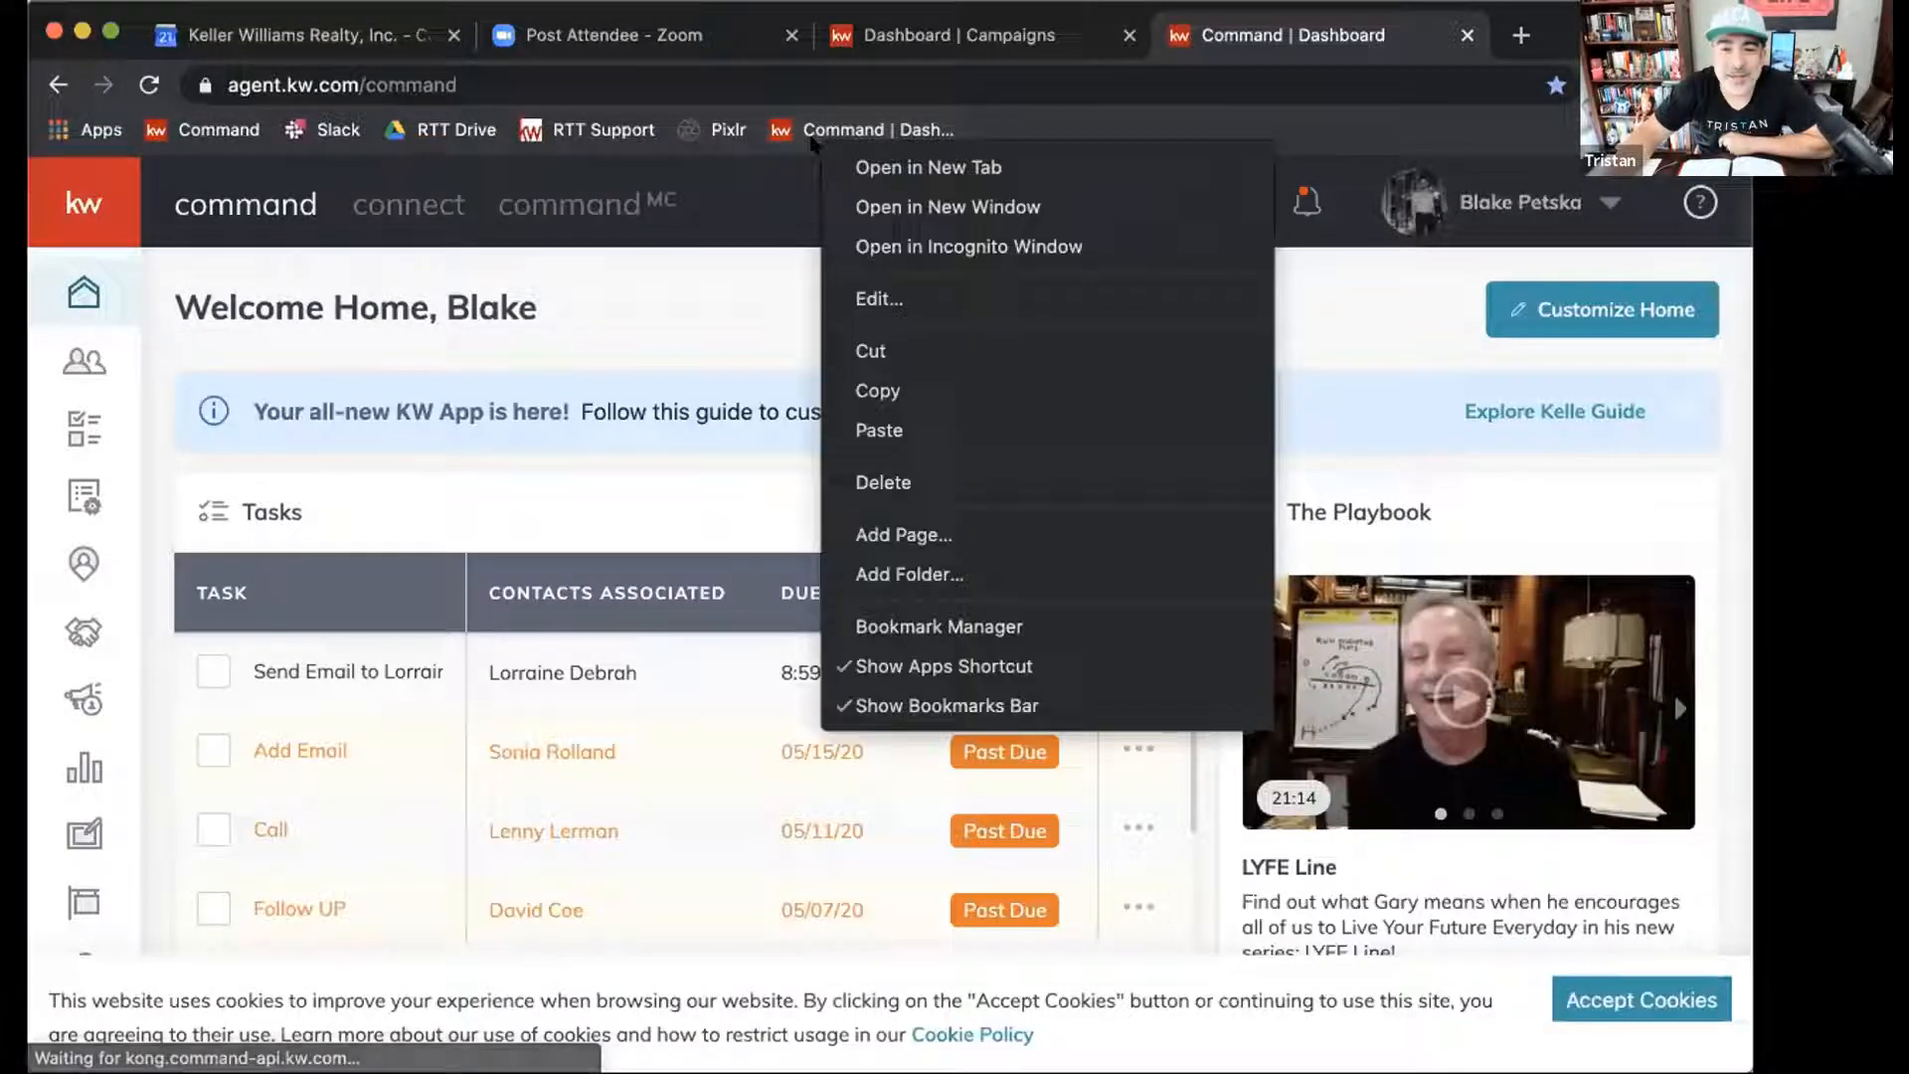
click(895, 482)
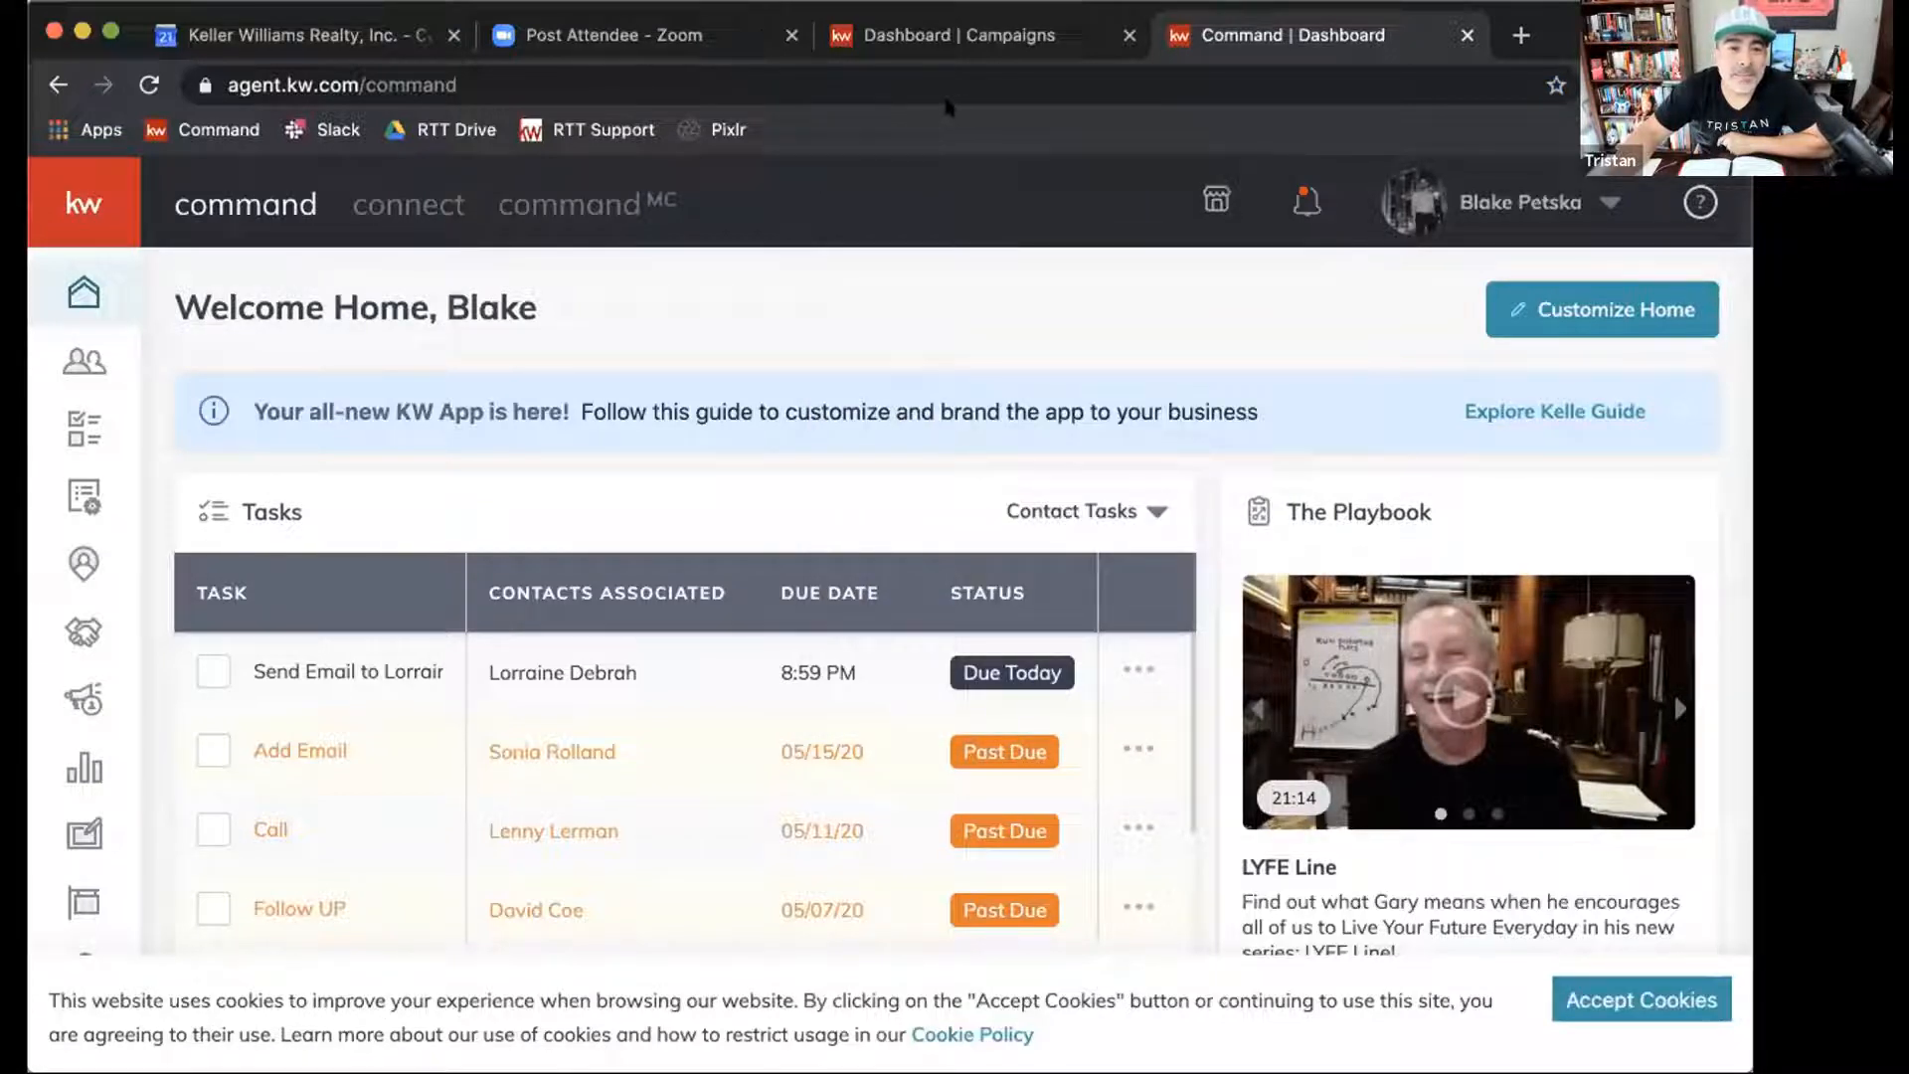
Save the agent.kw.com/command address as a bookmark and accept the site's cookies.
click(515, 81)
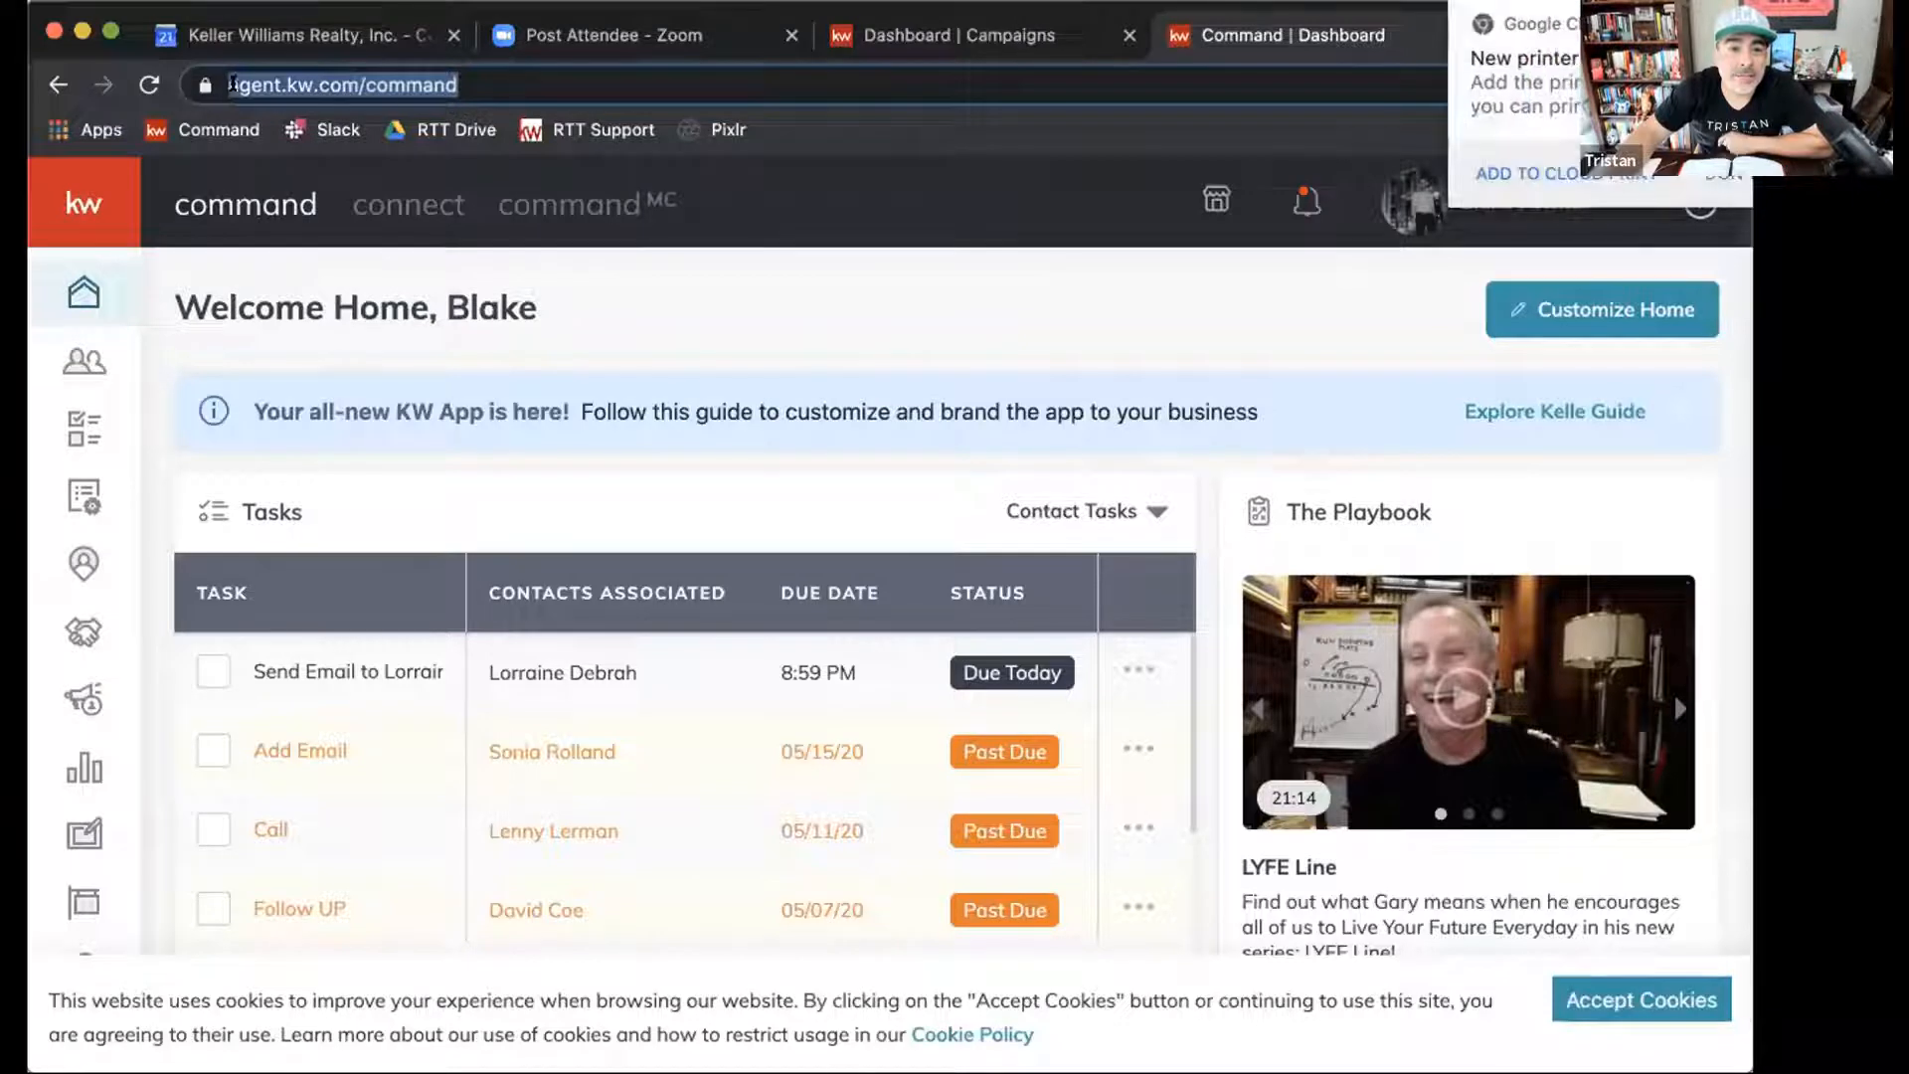
drag(204, 85, 775, 129)
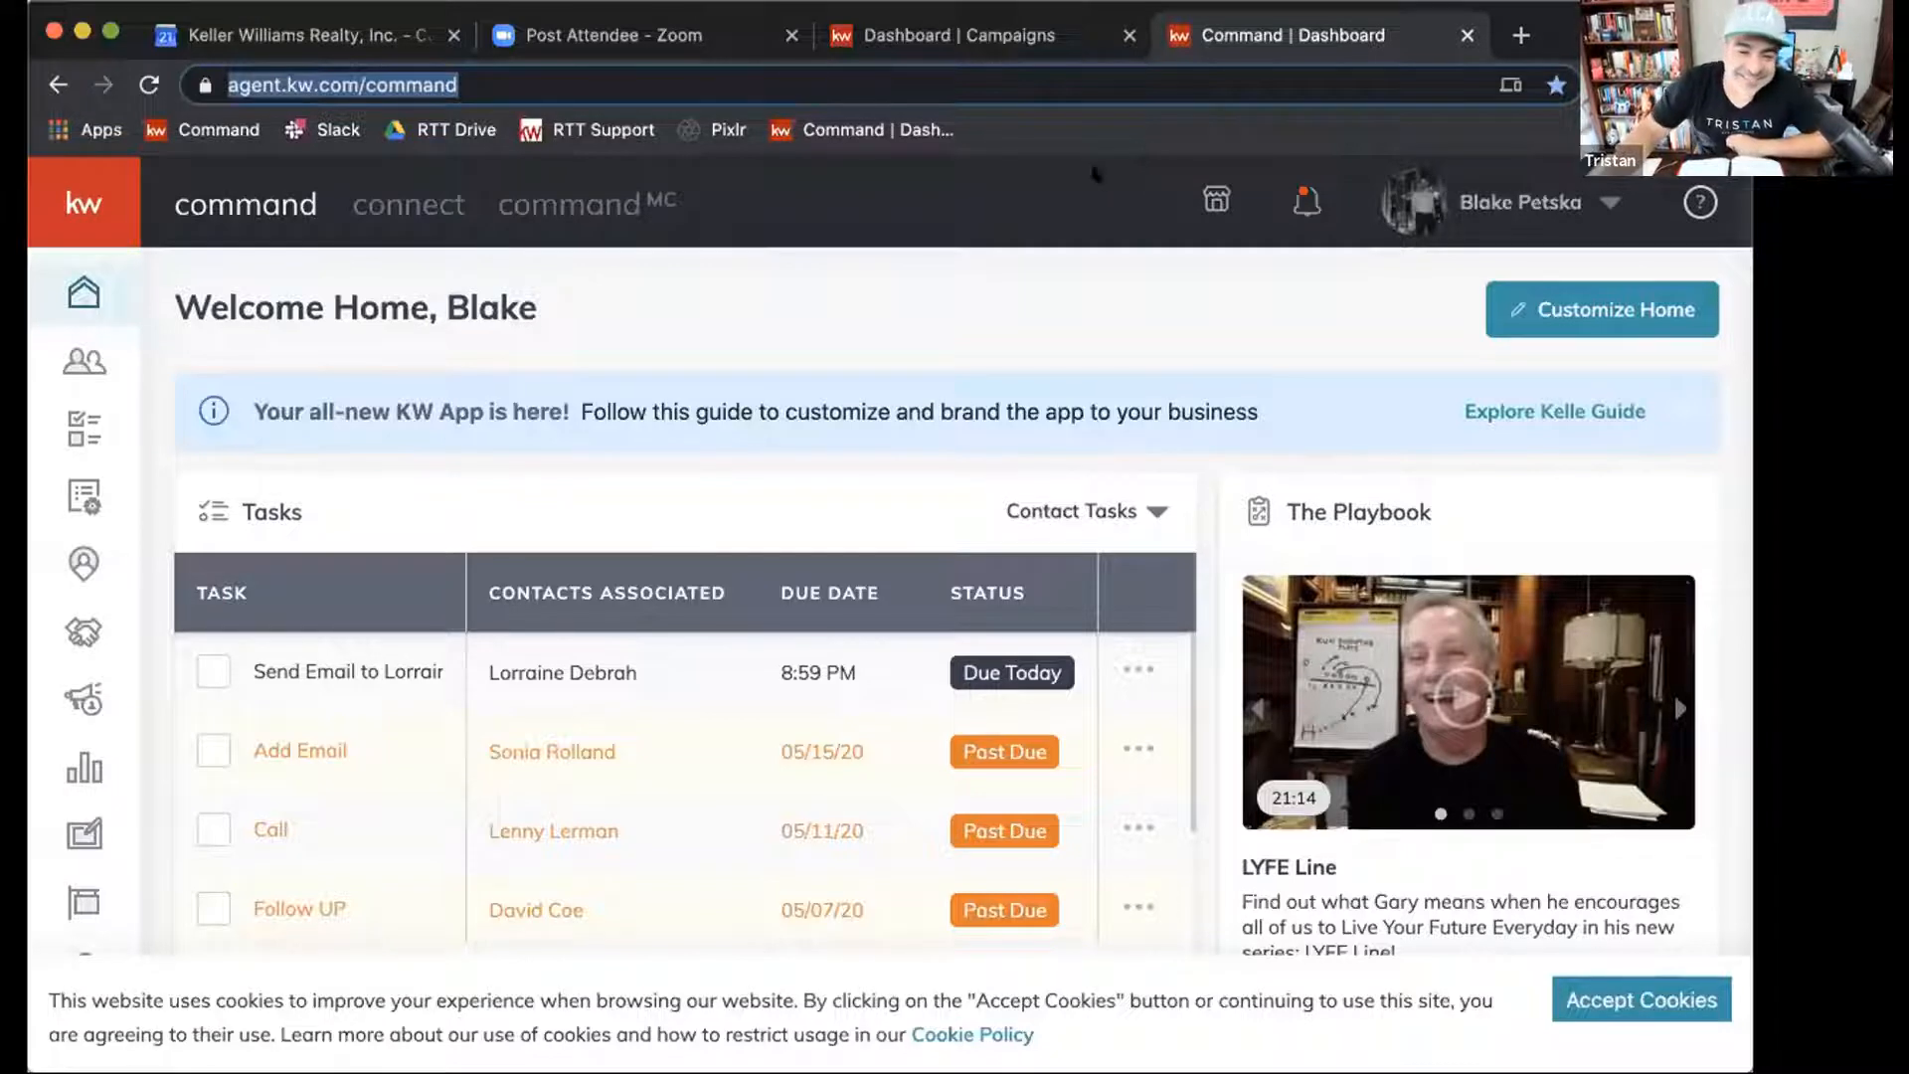
click(1559, 994)
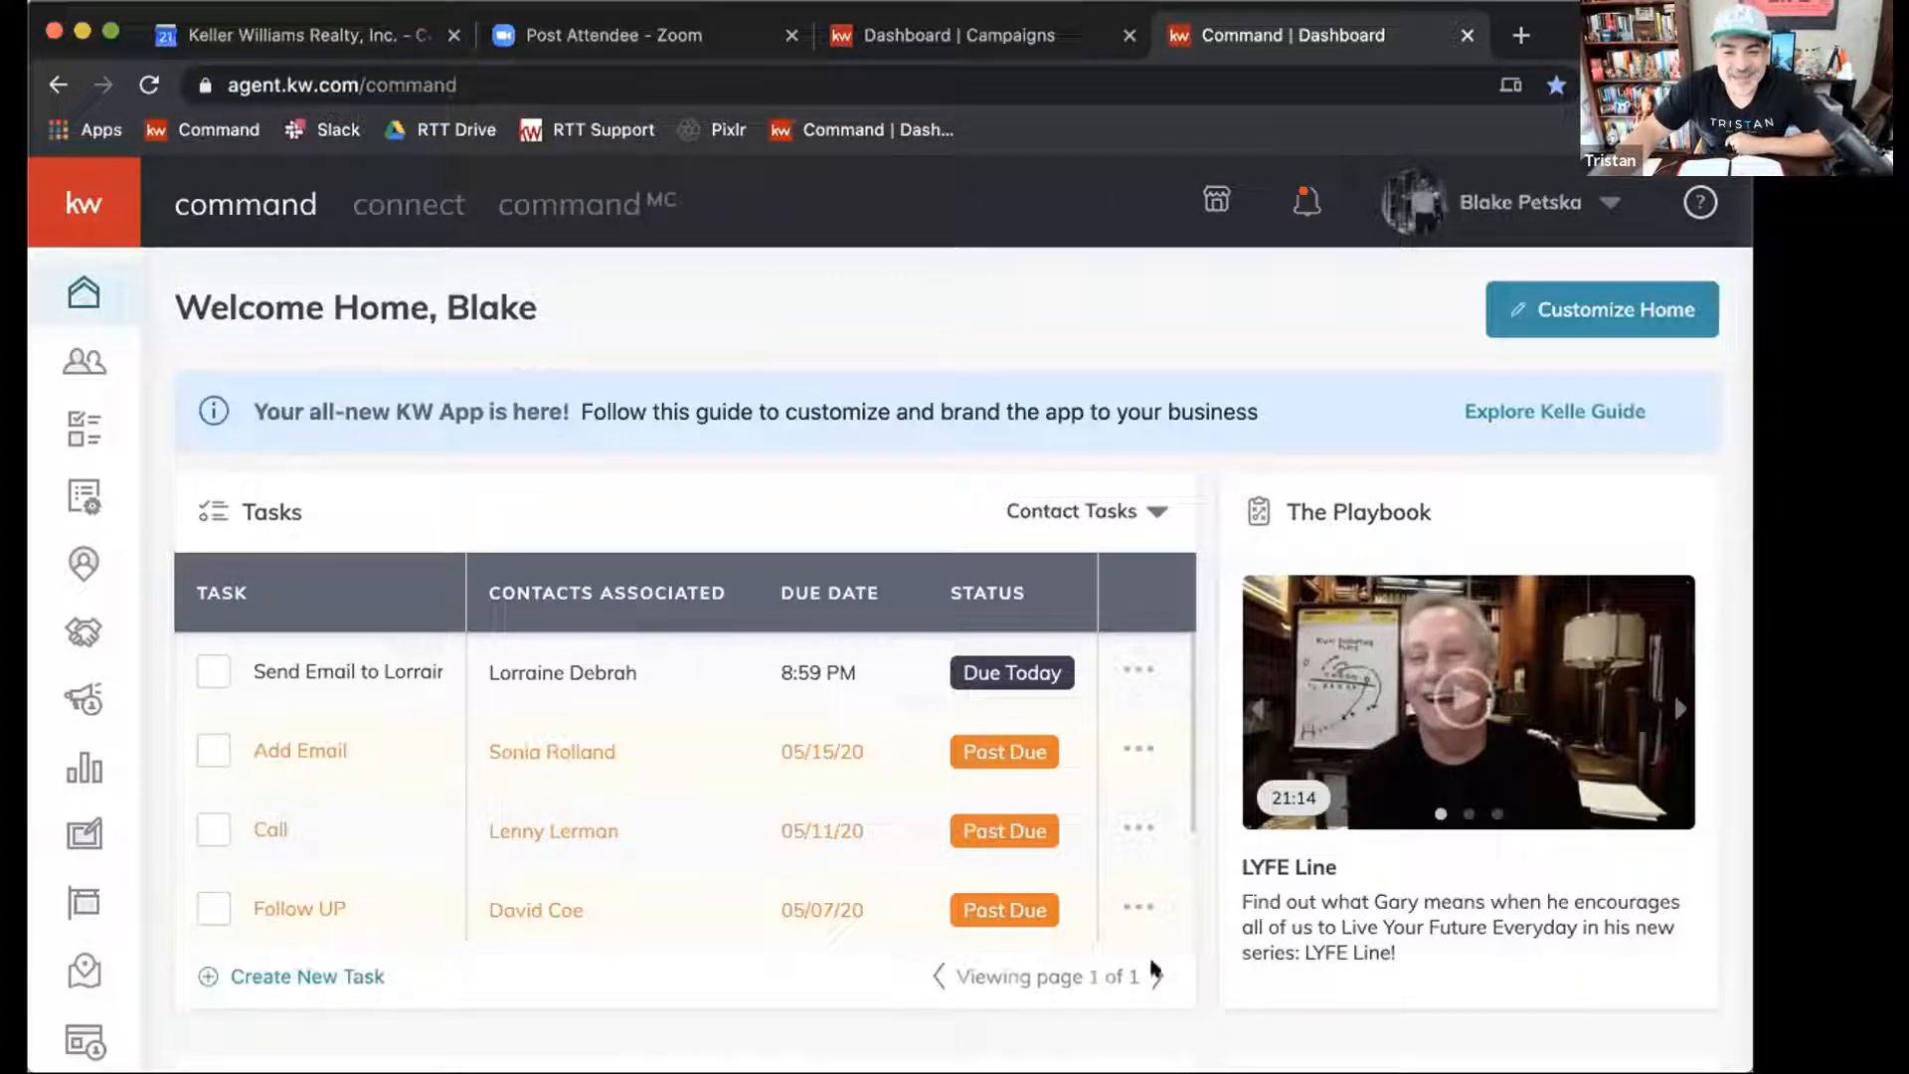
Open the Direct Mail campaigns list within Campaigns.
click(71, 185)
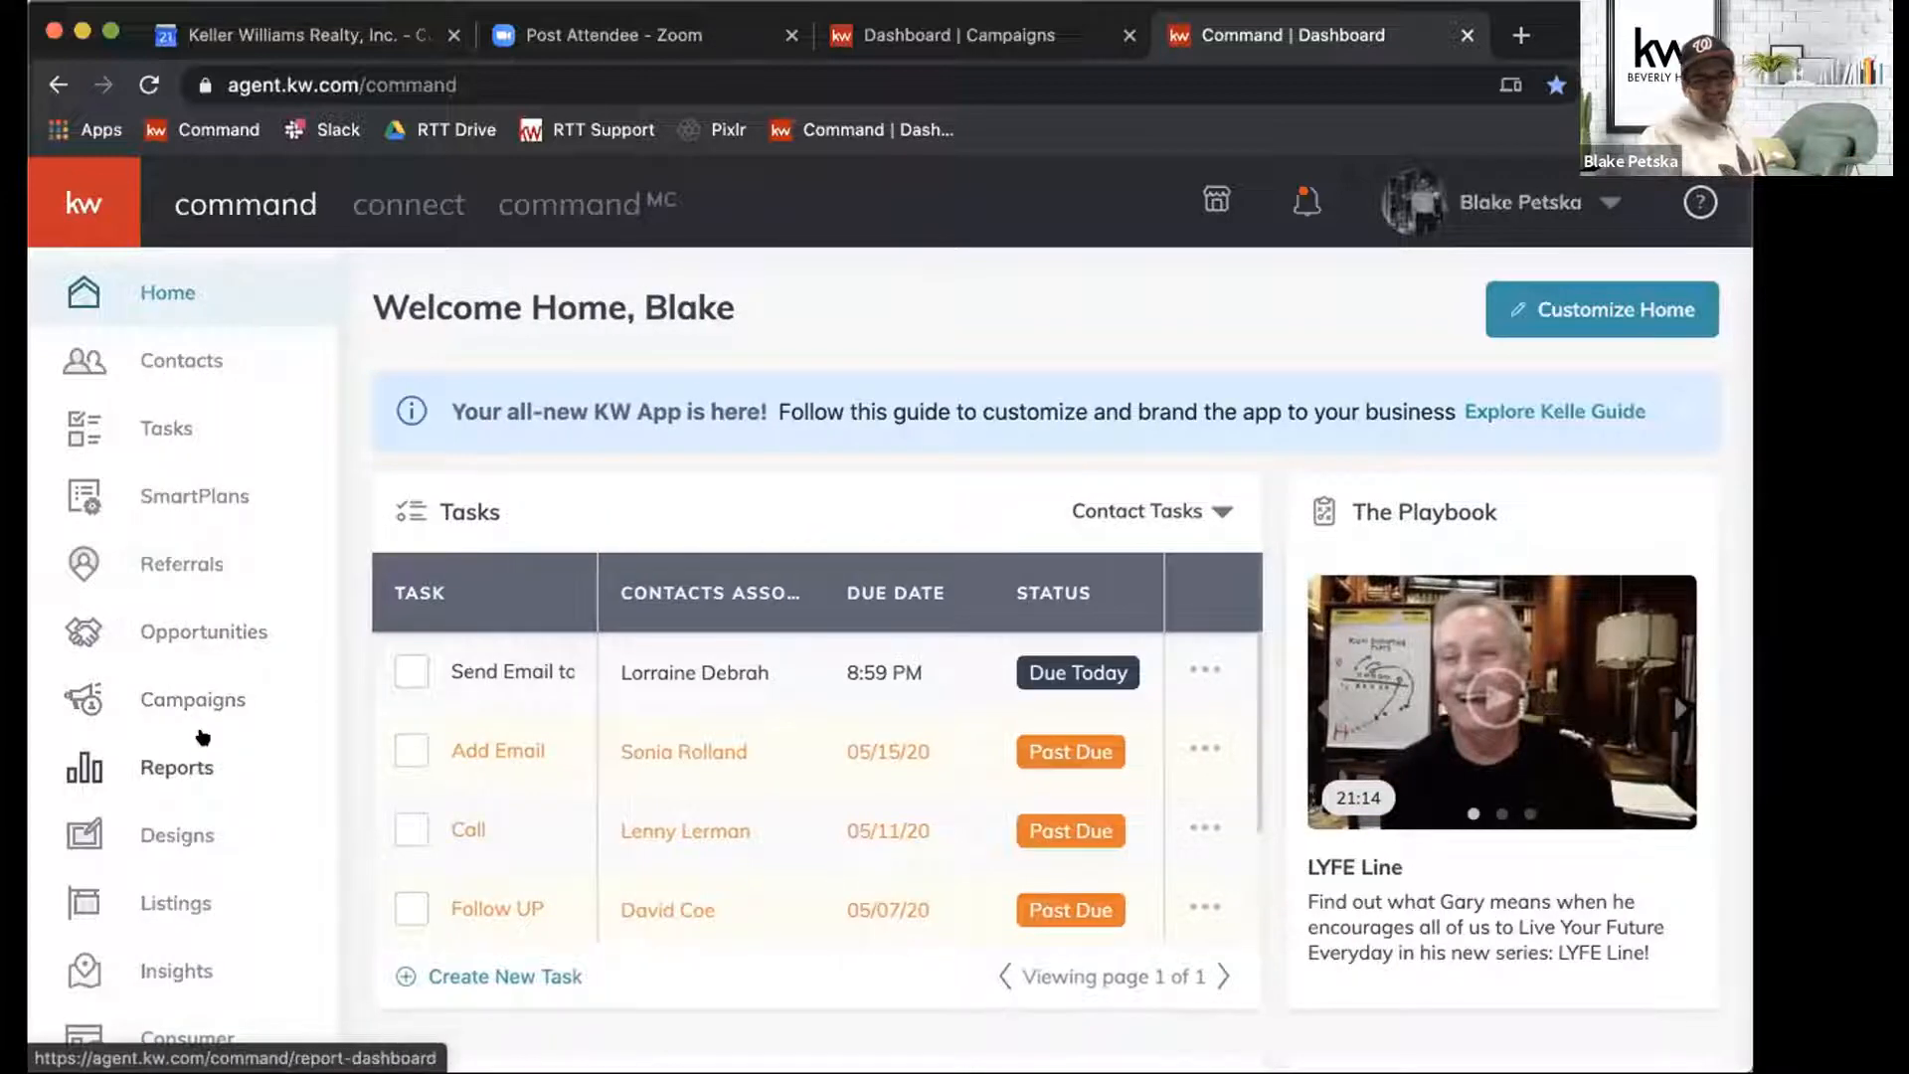
click(152, 699)
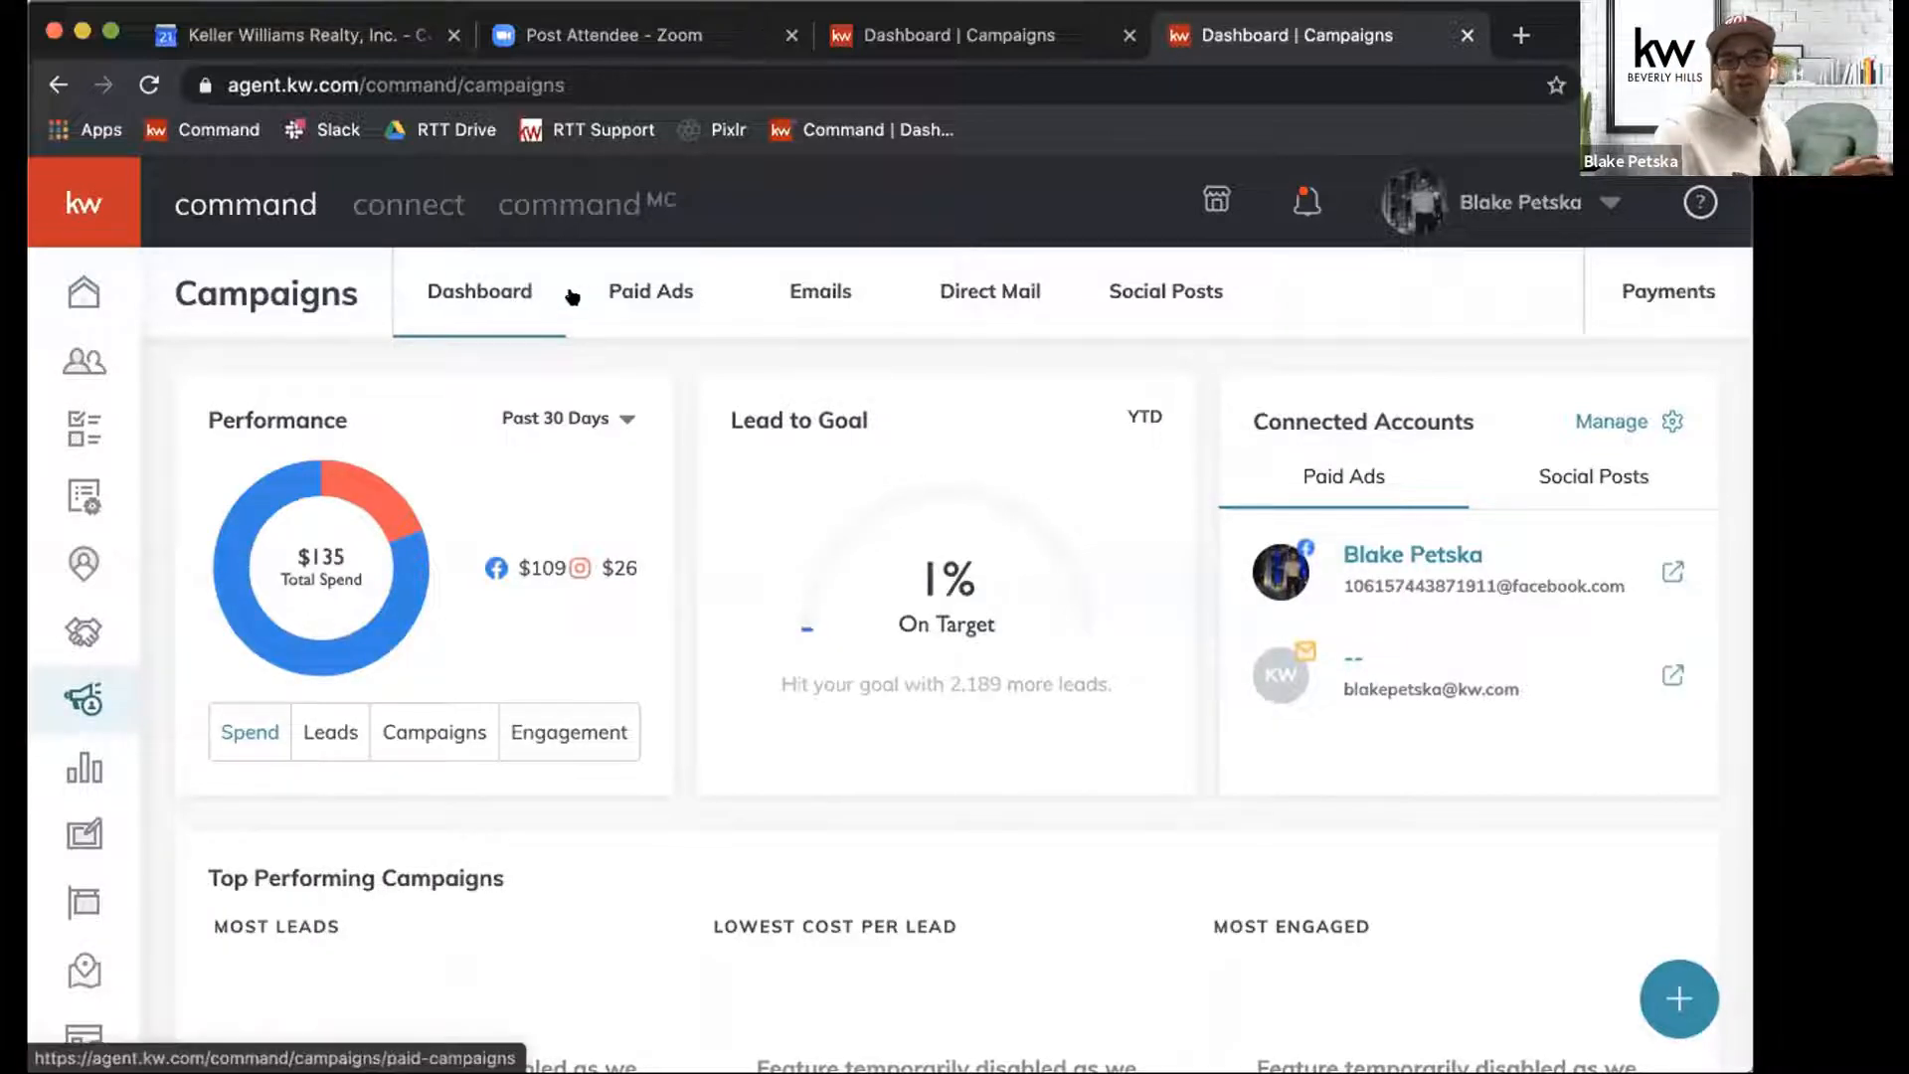
click(954, 290)
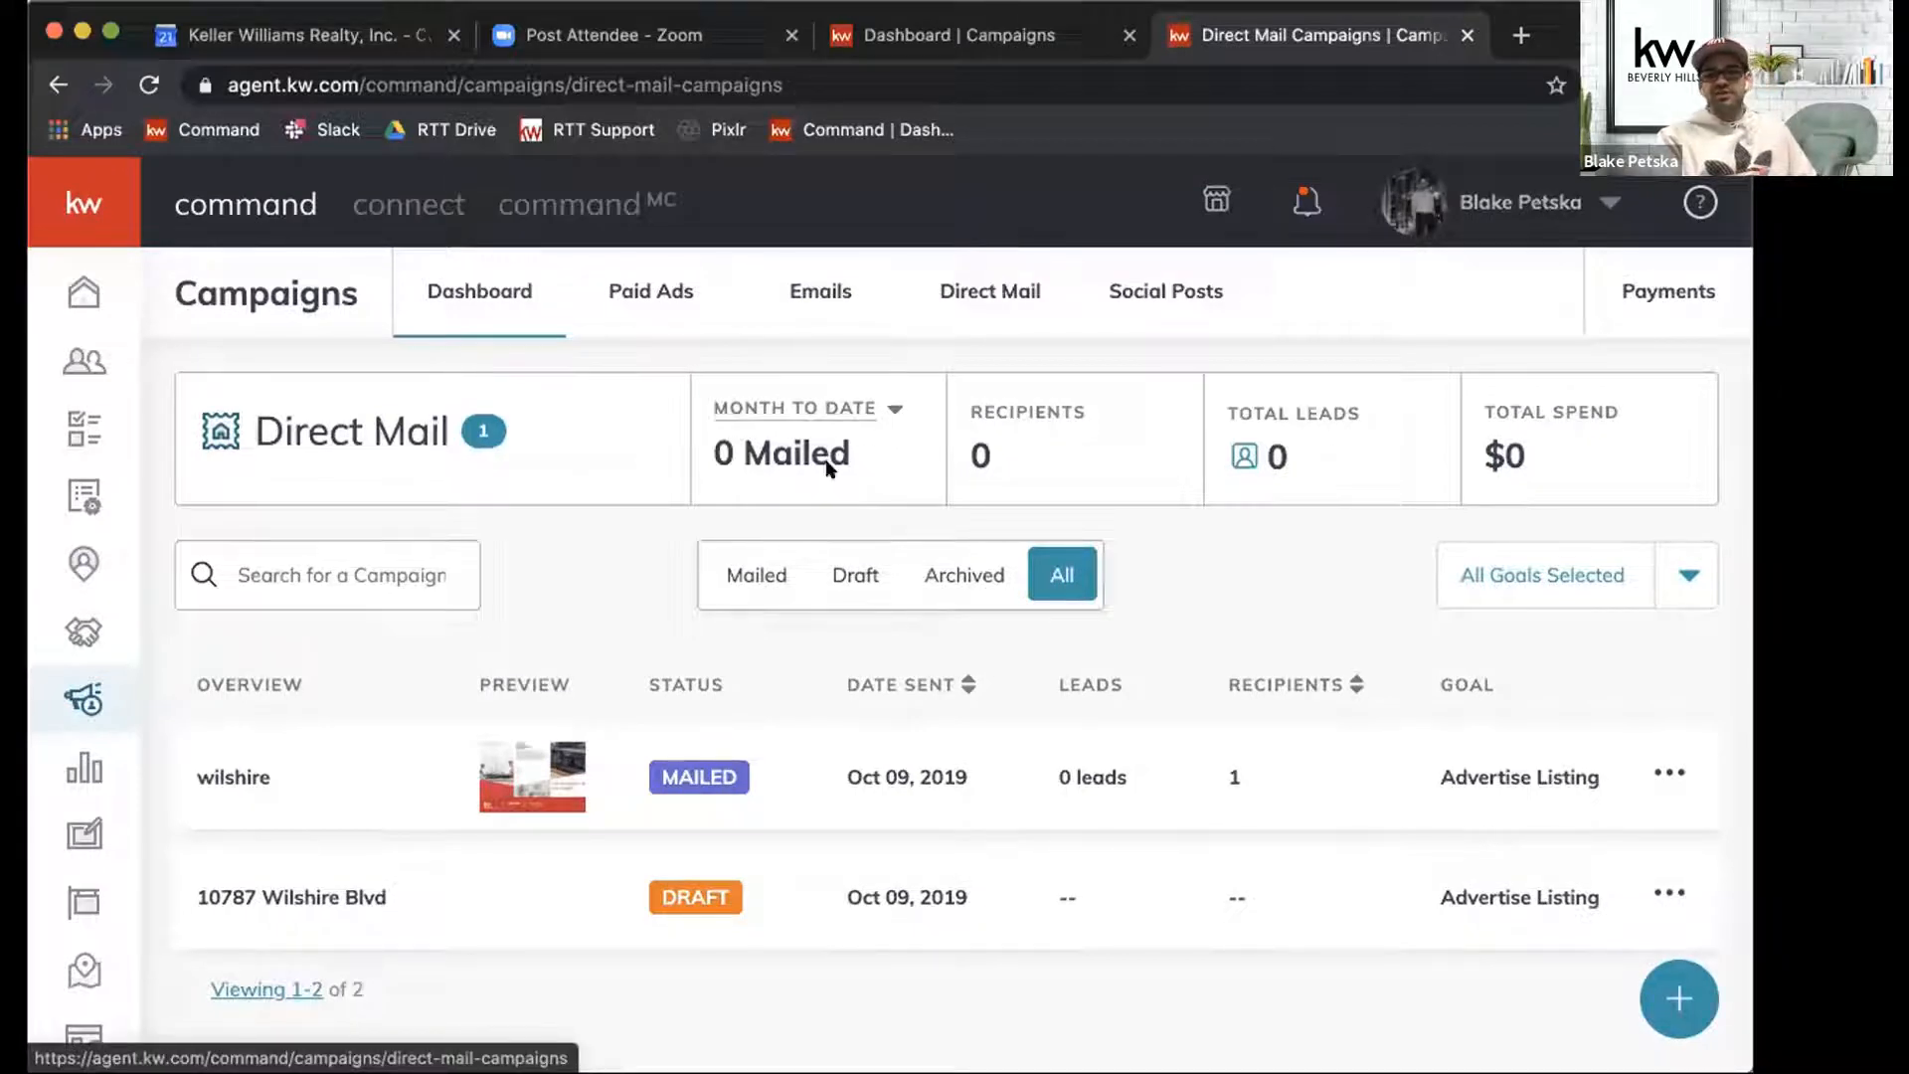
scroll(828, 465, down, 1)
scroll(828, 465, up, 1)
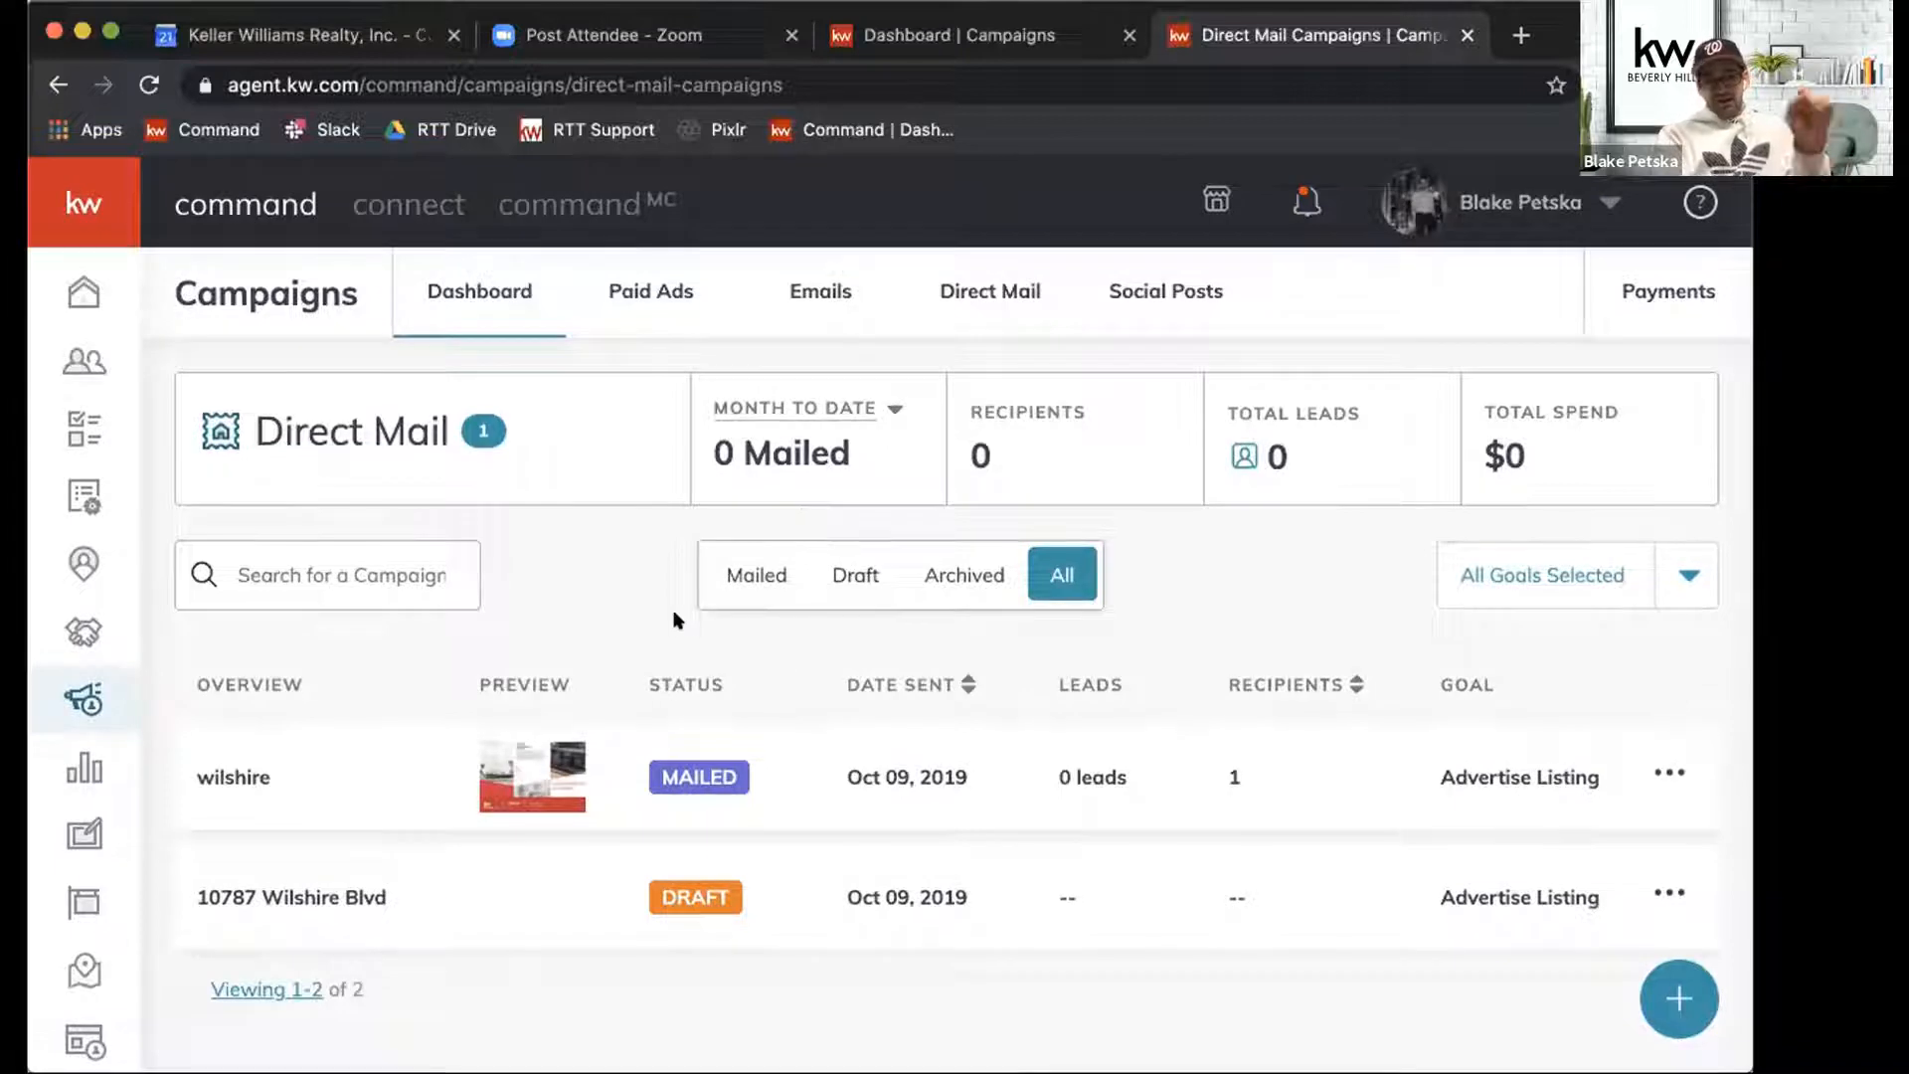
Look through the Campaigns dashboard down to the tips and training section, and reload the page.
click(447, 282)
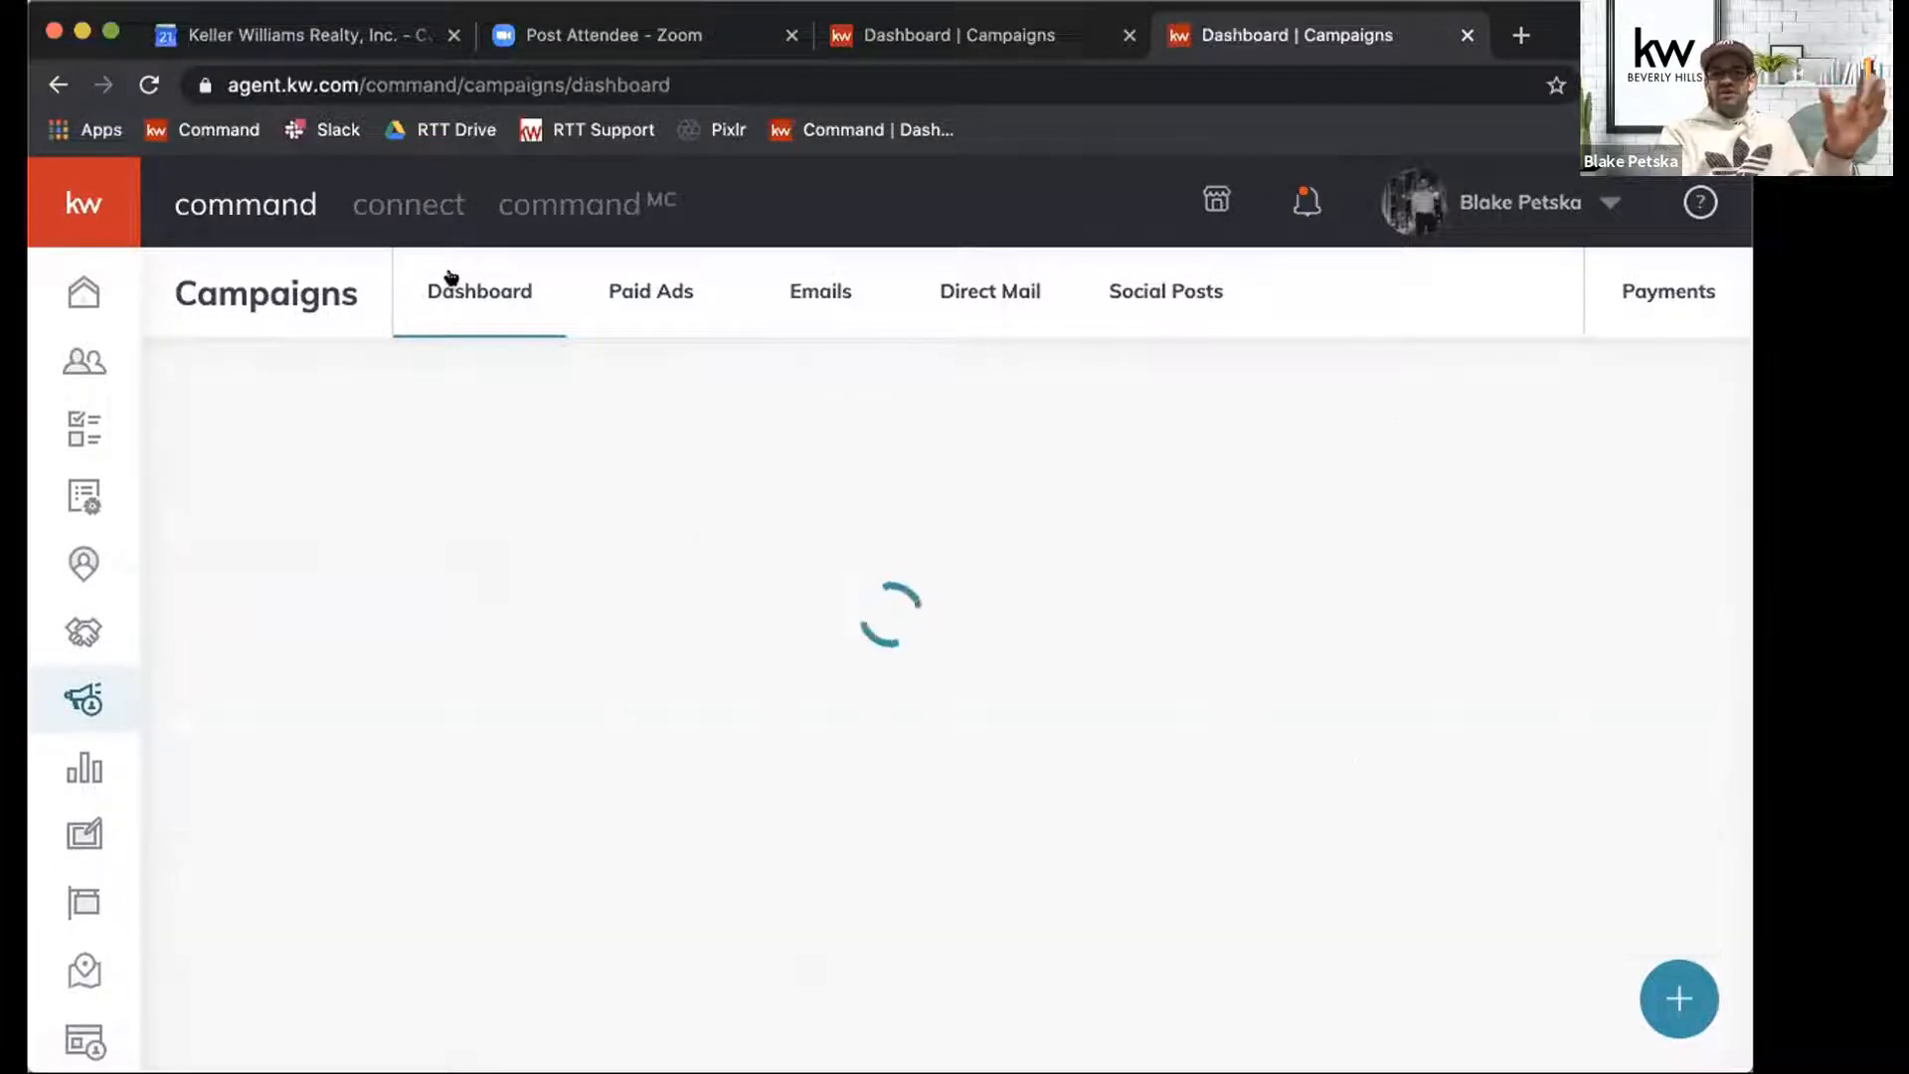
scroll(594, 631, down, 10)
scroll(594, 632, down, 2)
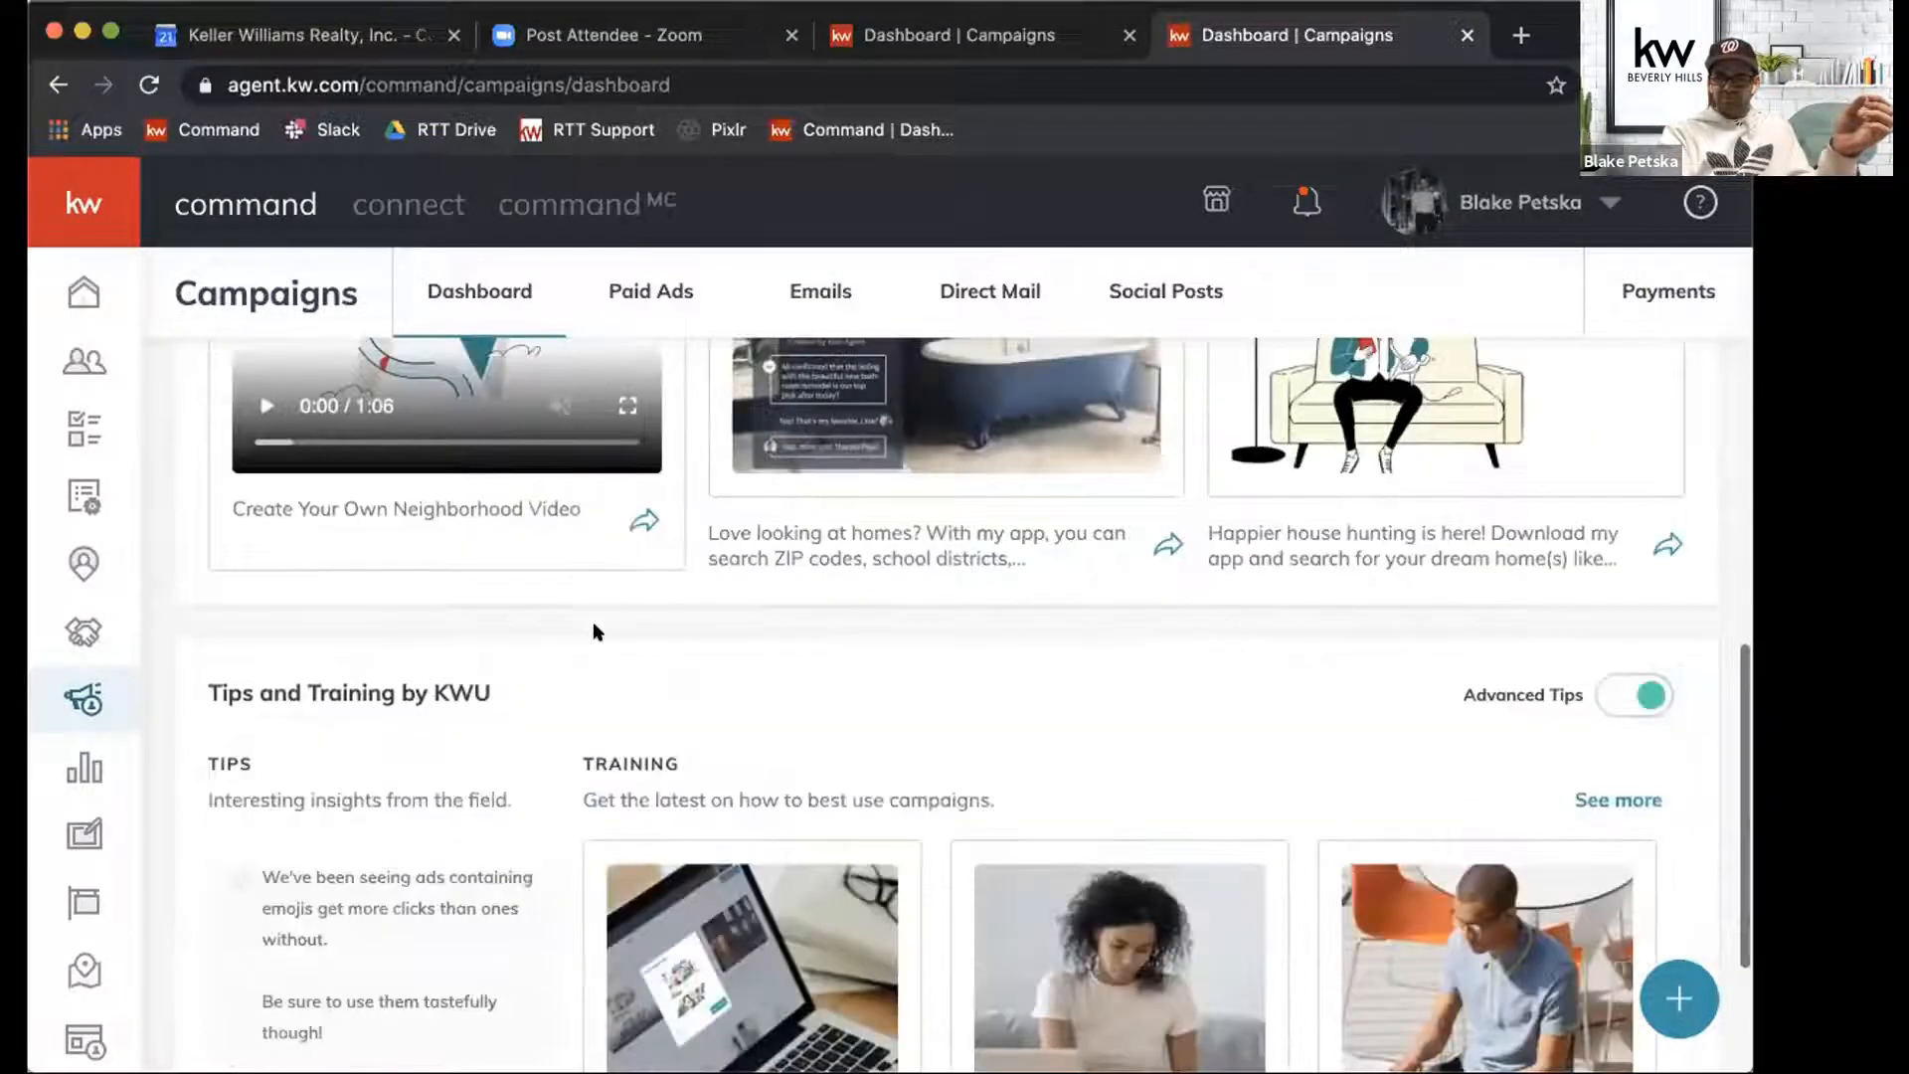
scroll(594, 626, up, 15)
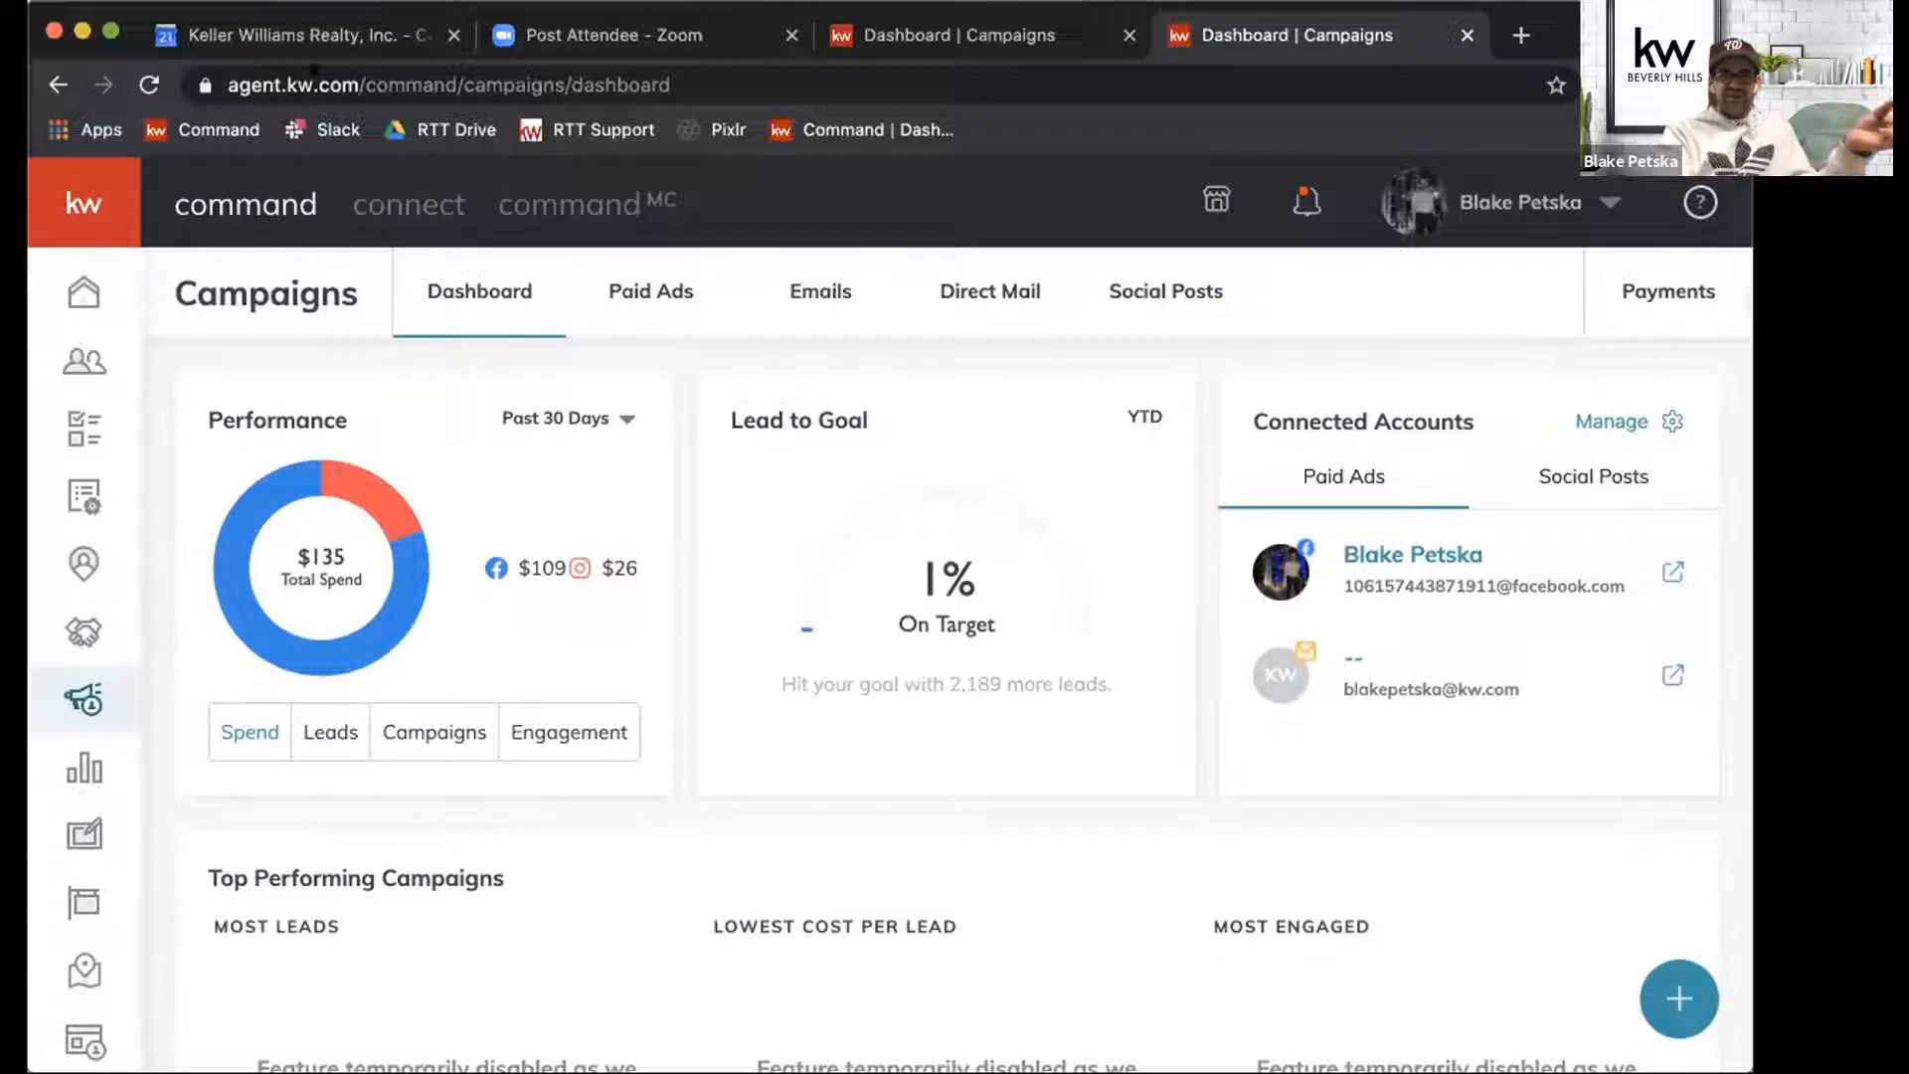
click(146, 79)
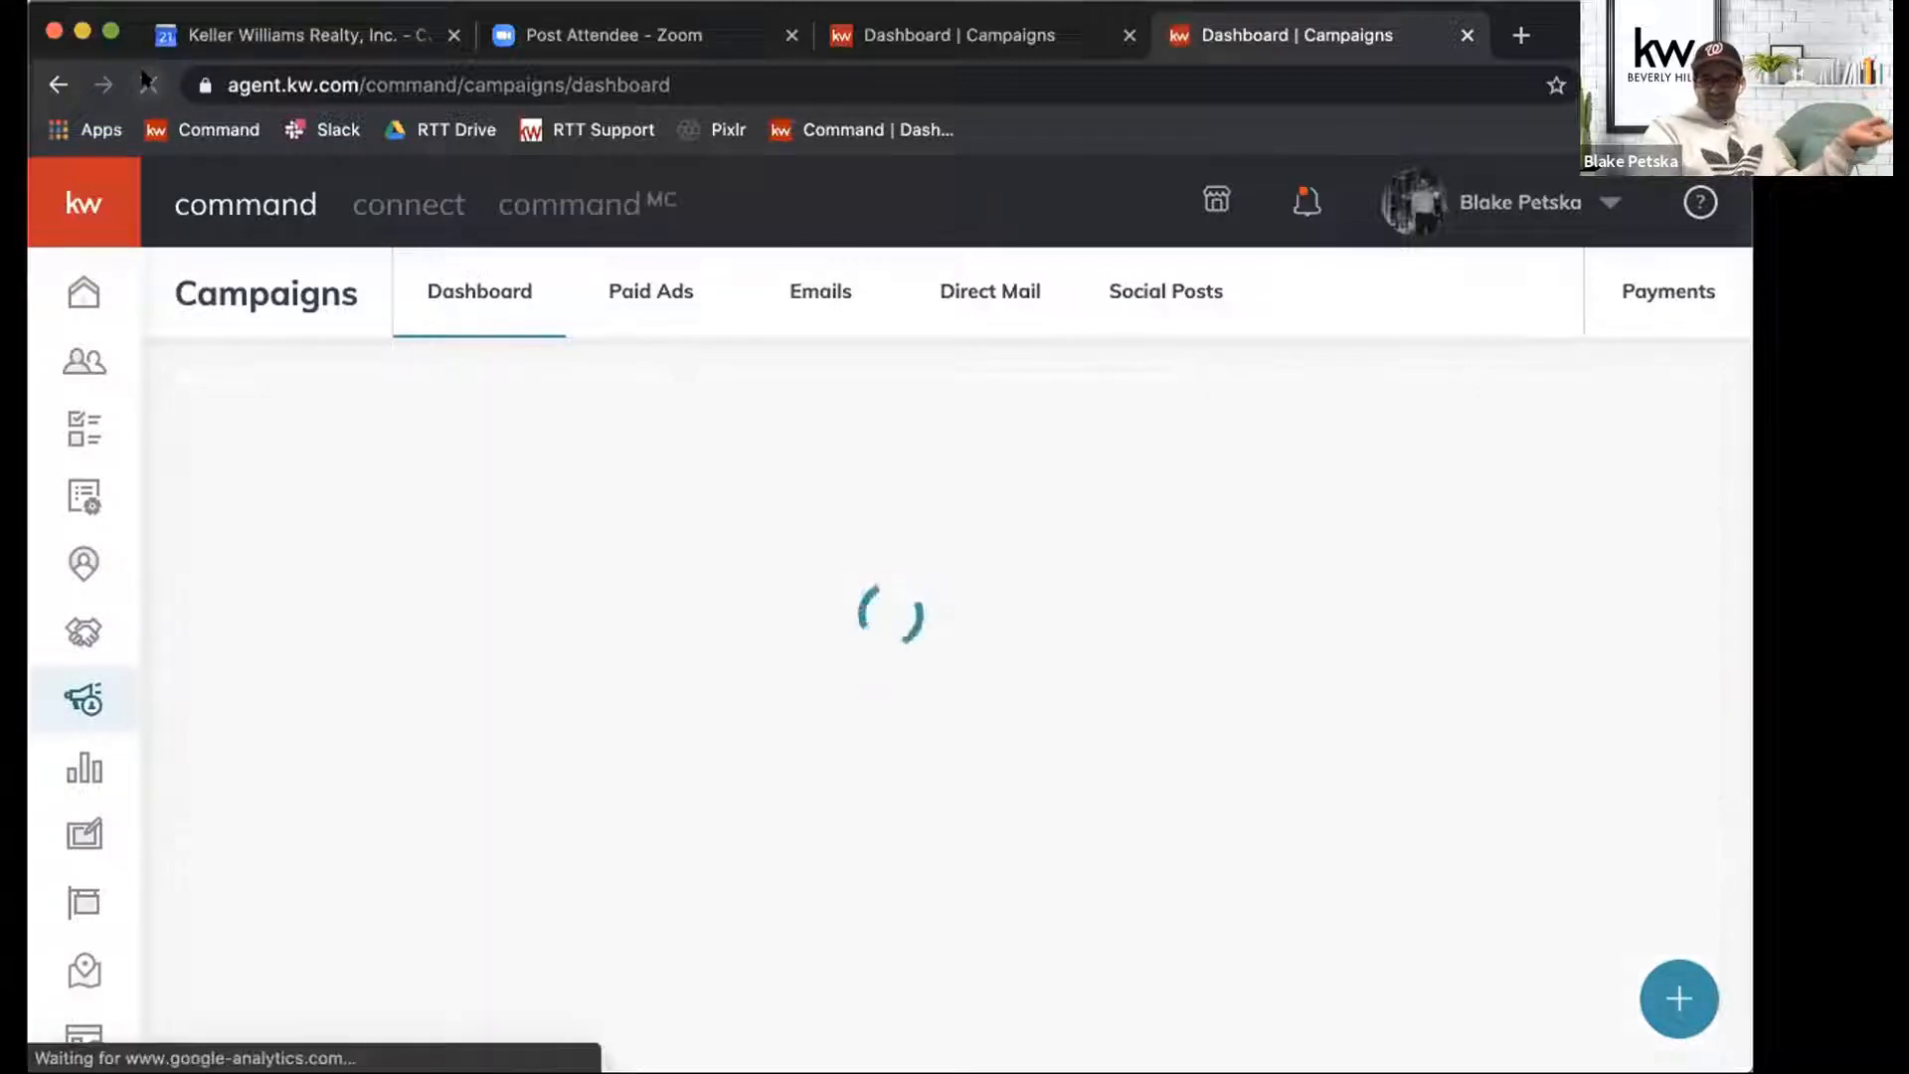
Return to the Direct Mail campaigns list from the Campaigns dashboard.
click(814, 295)
click(985, 293)
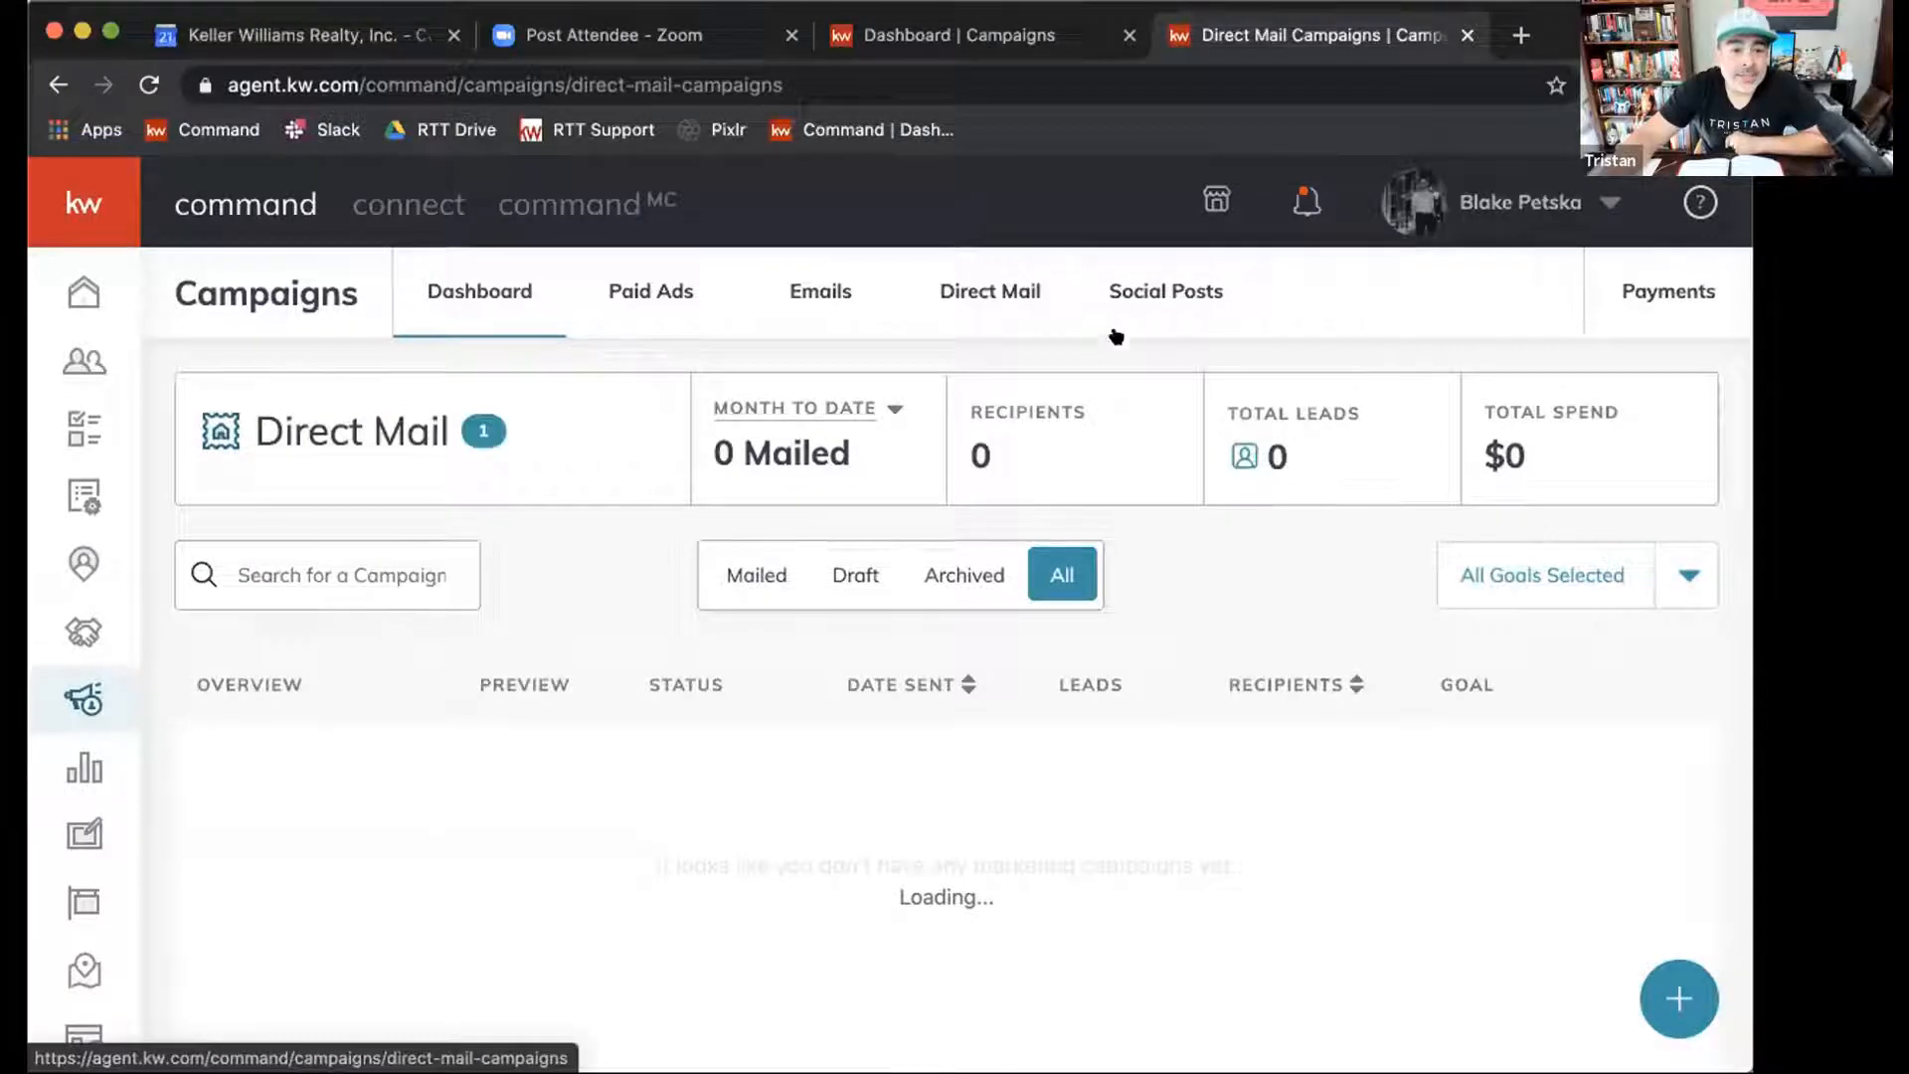
right_click(1373, 383)
click(1307, 354)
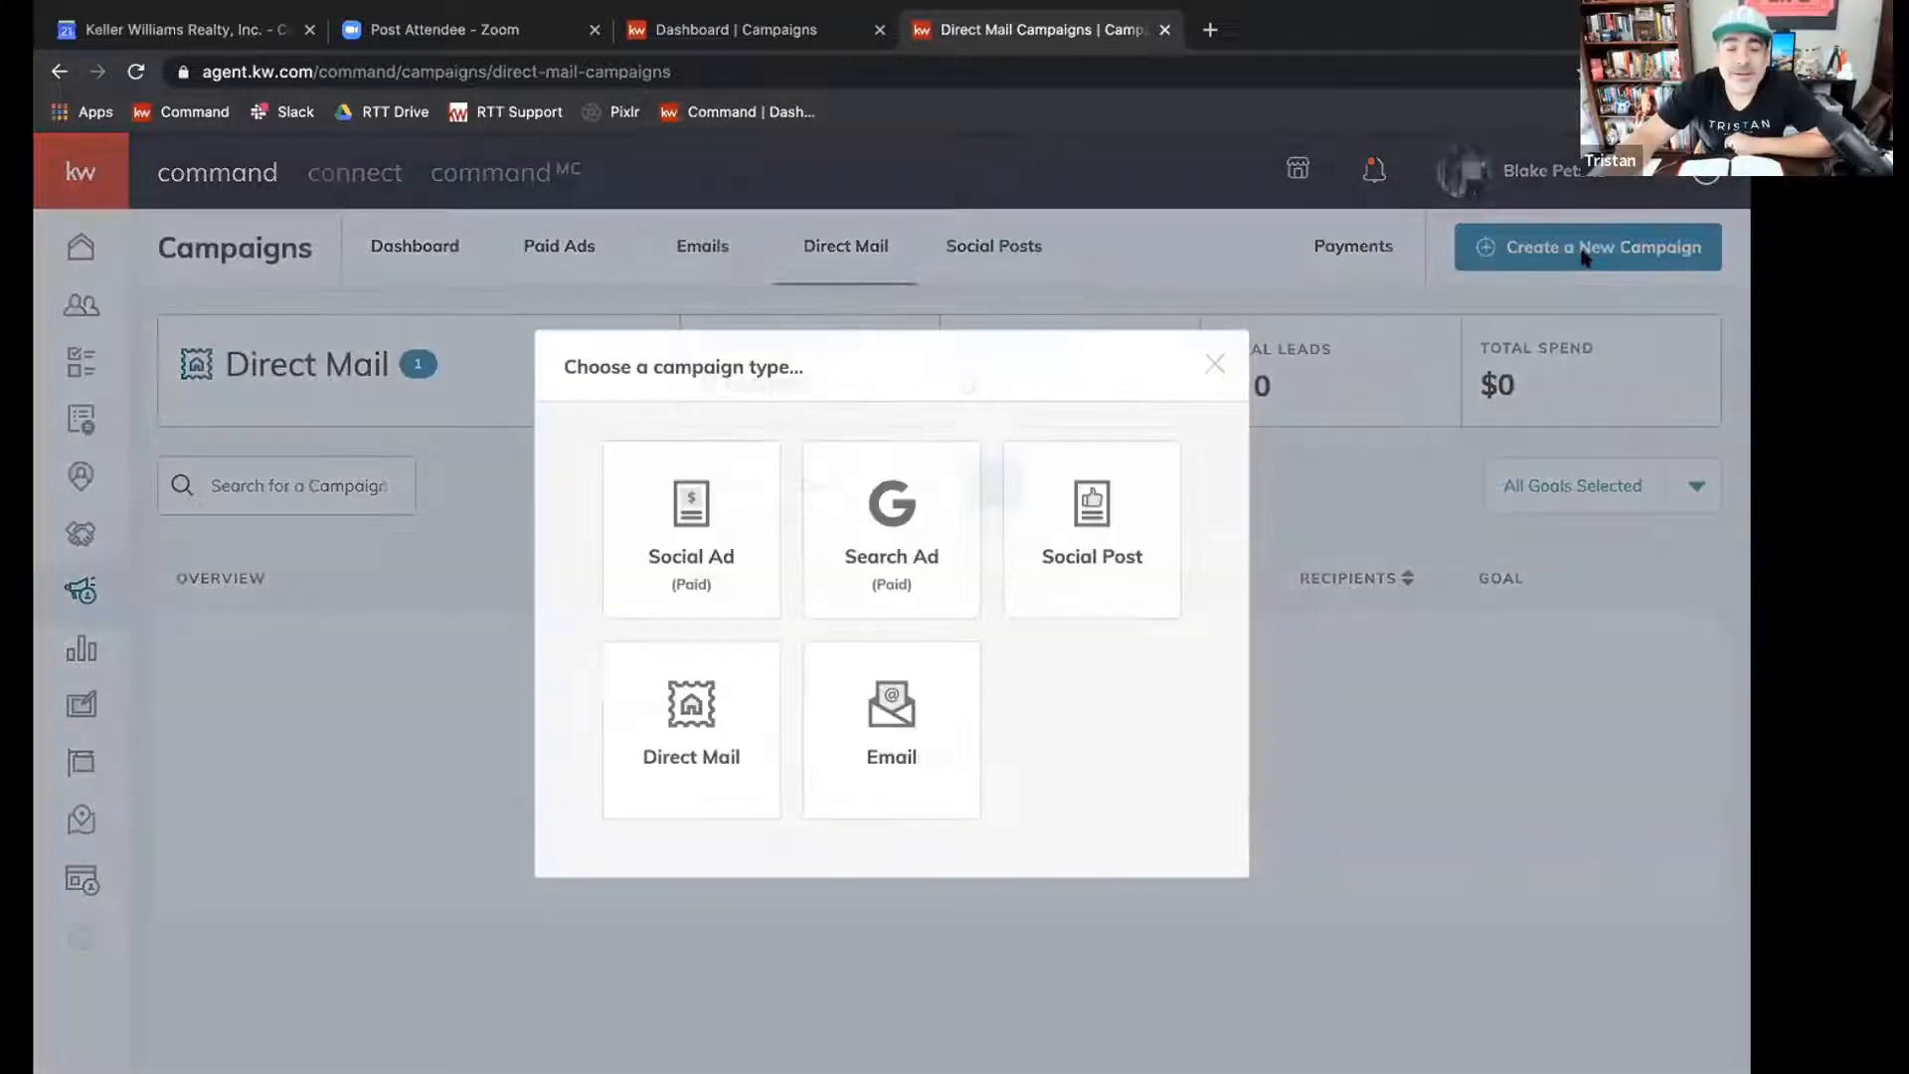
Start a new campaign and choose Direct Mail as its type.
click(1558, 265)
click(1495, 296)
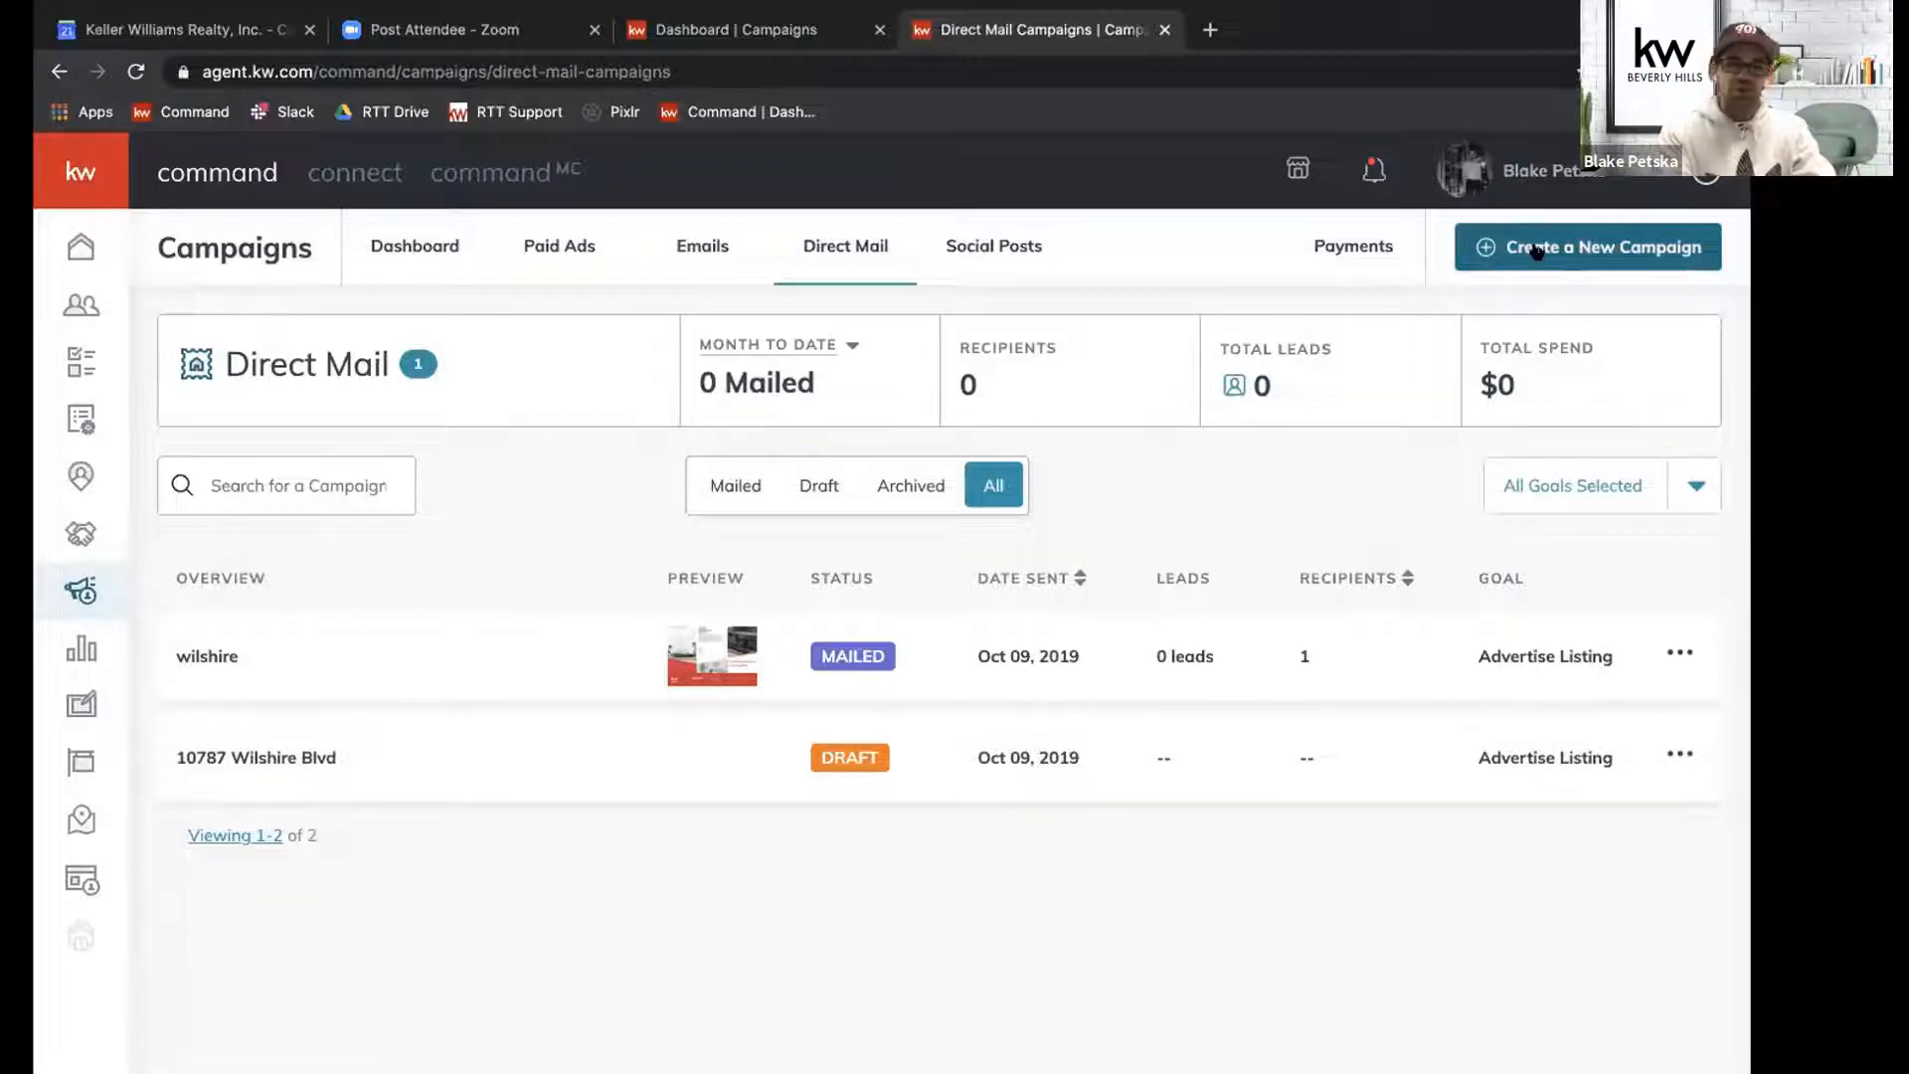
click(1668, 263)
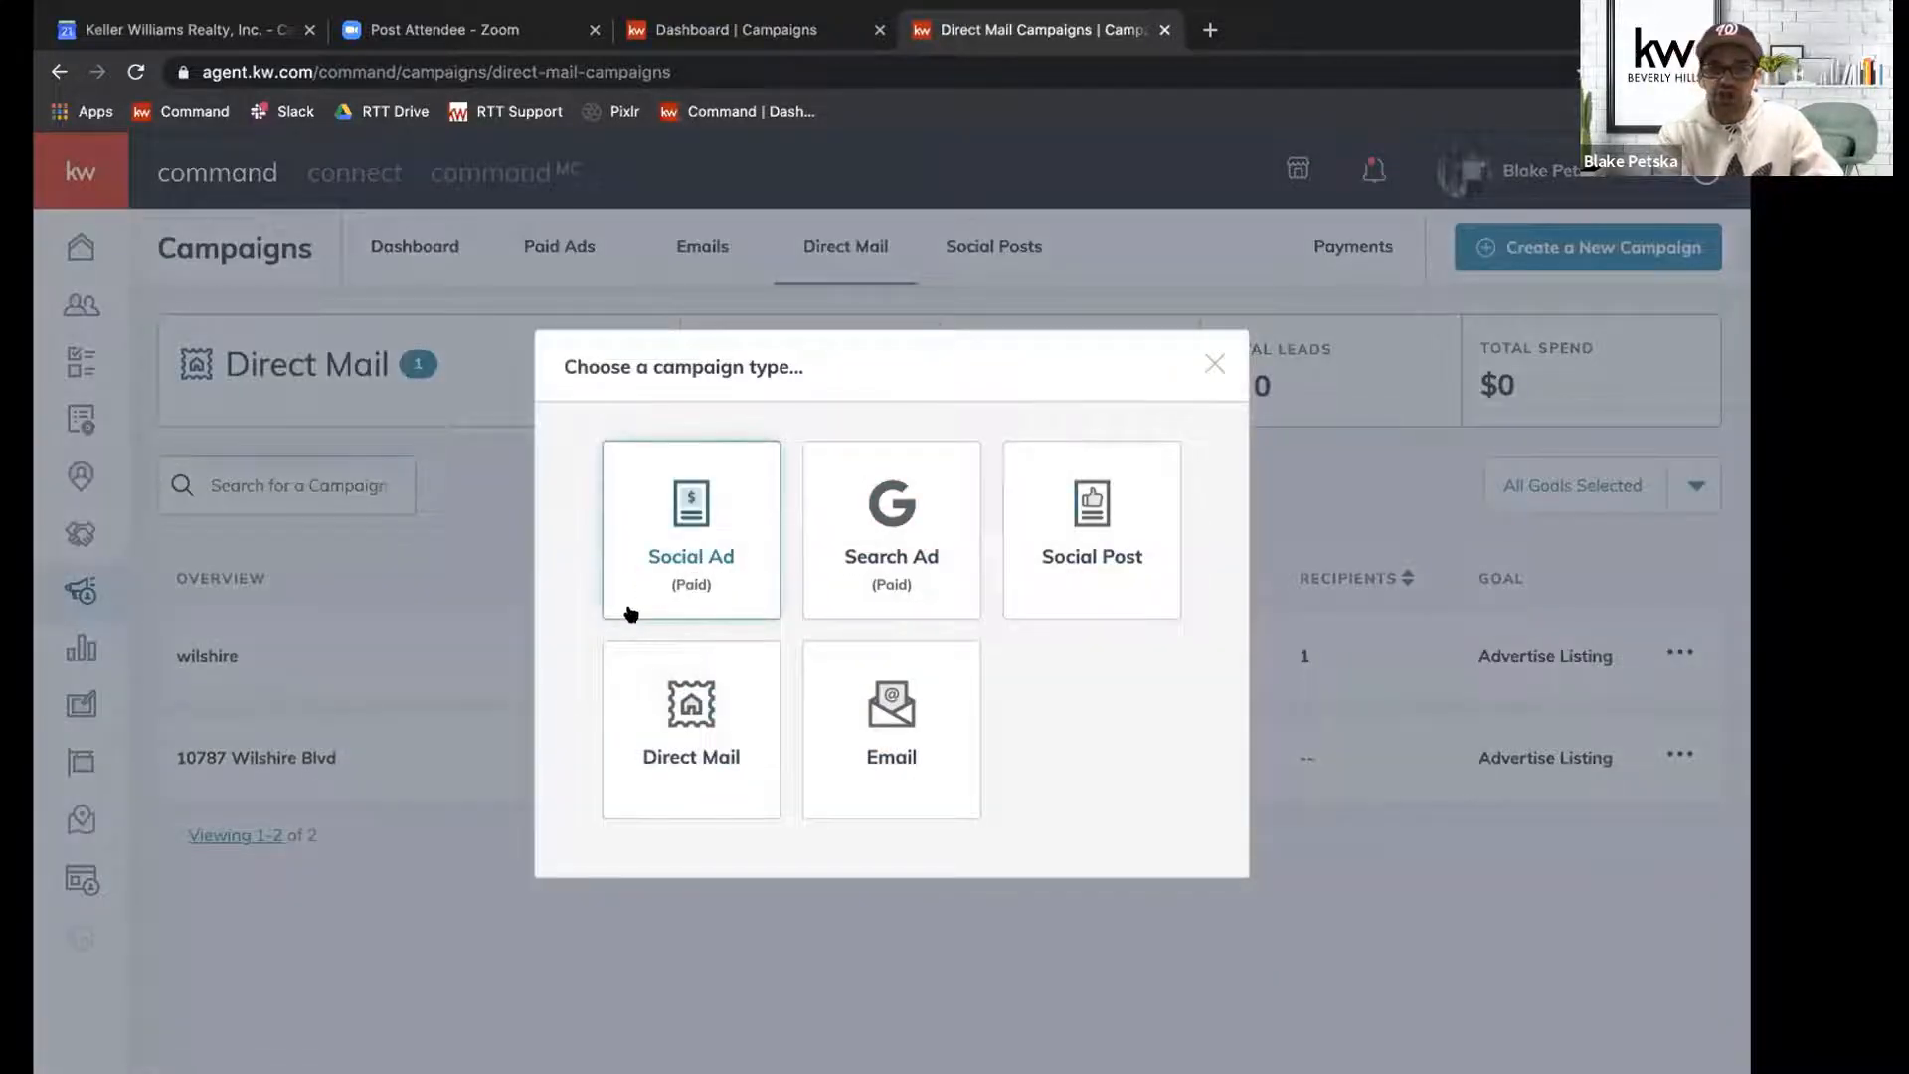
click(714, 744)
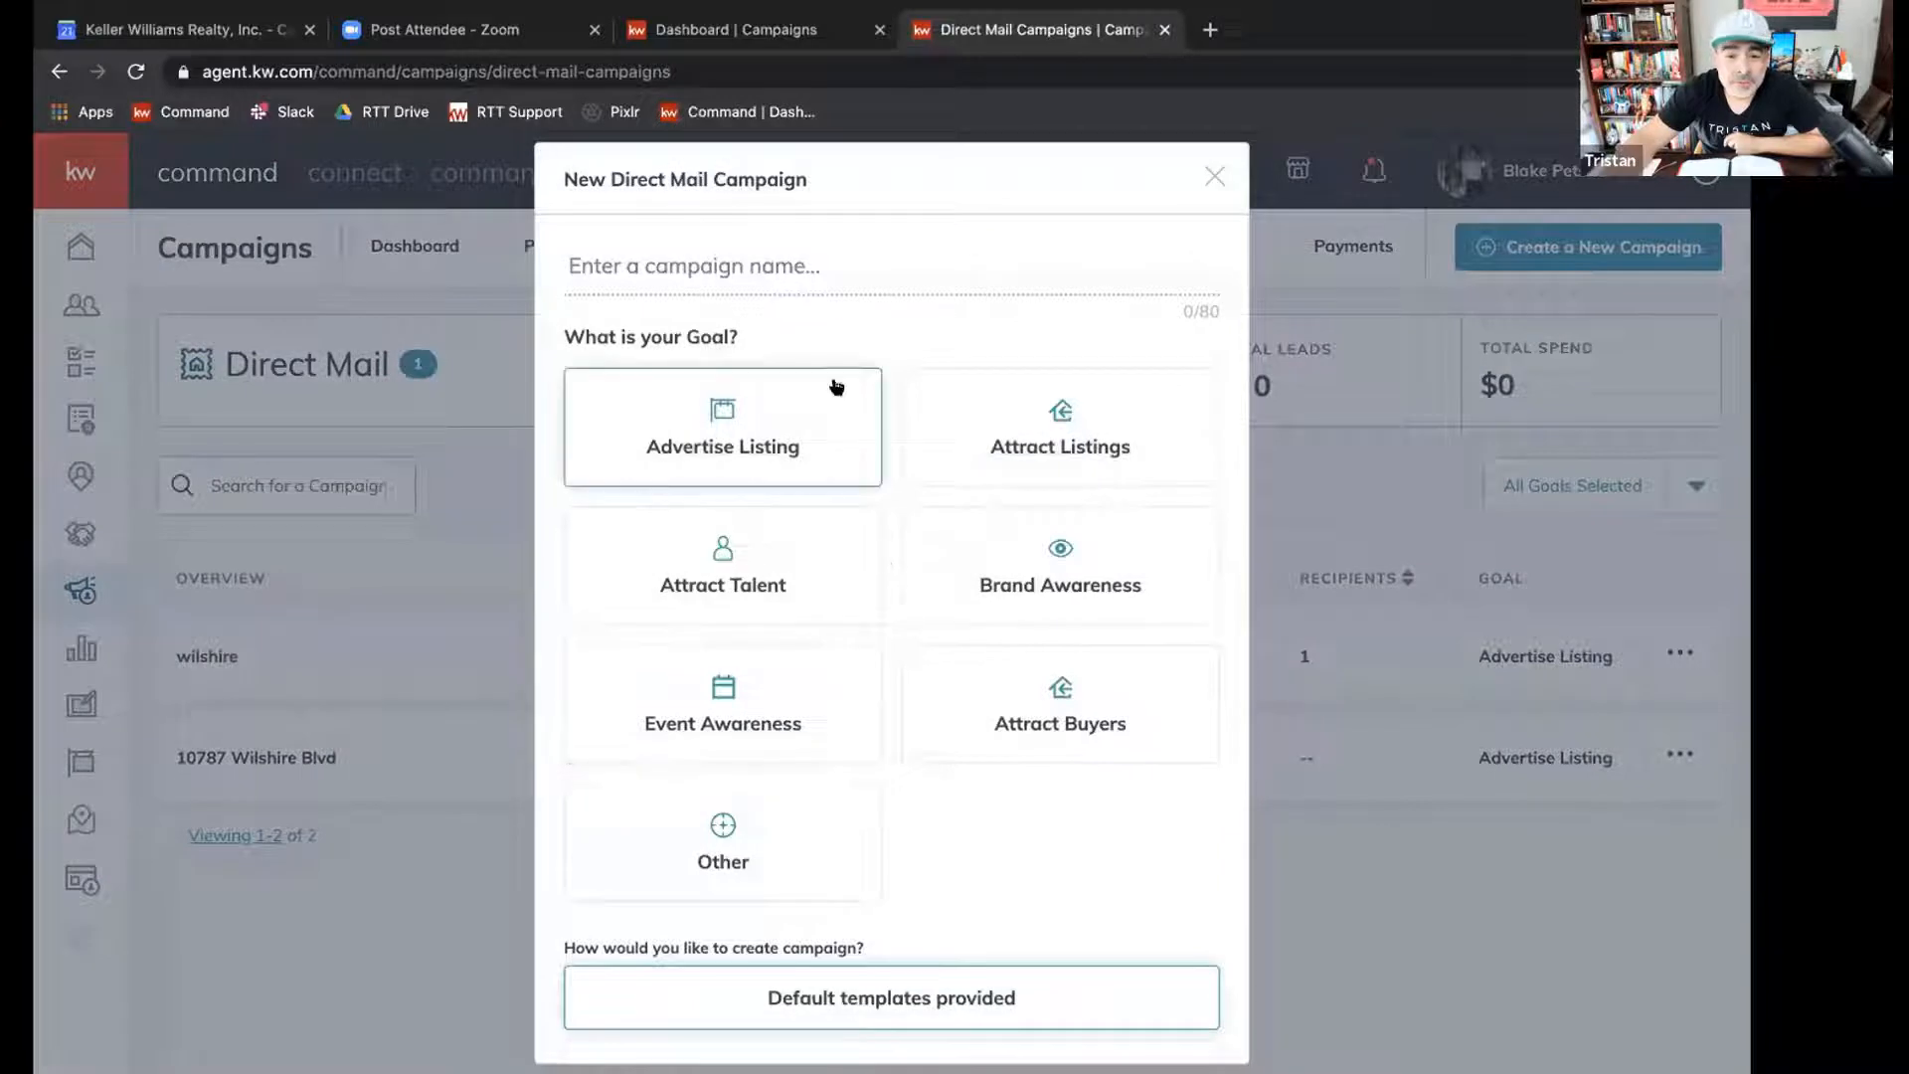
Name the new direct mail campaign "Hercules - Just Sold".
click(666, 261)
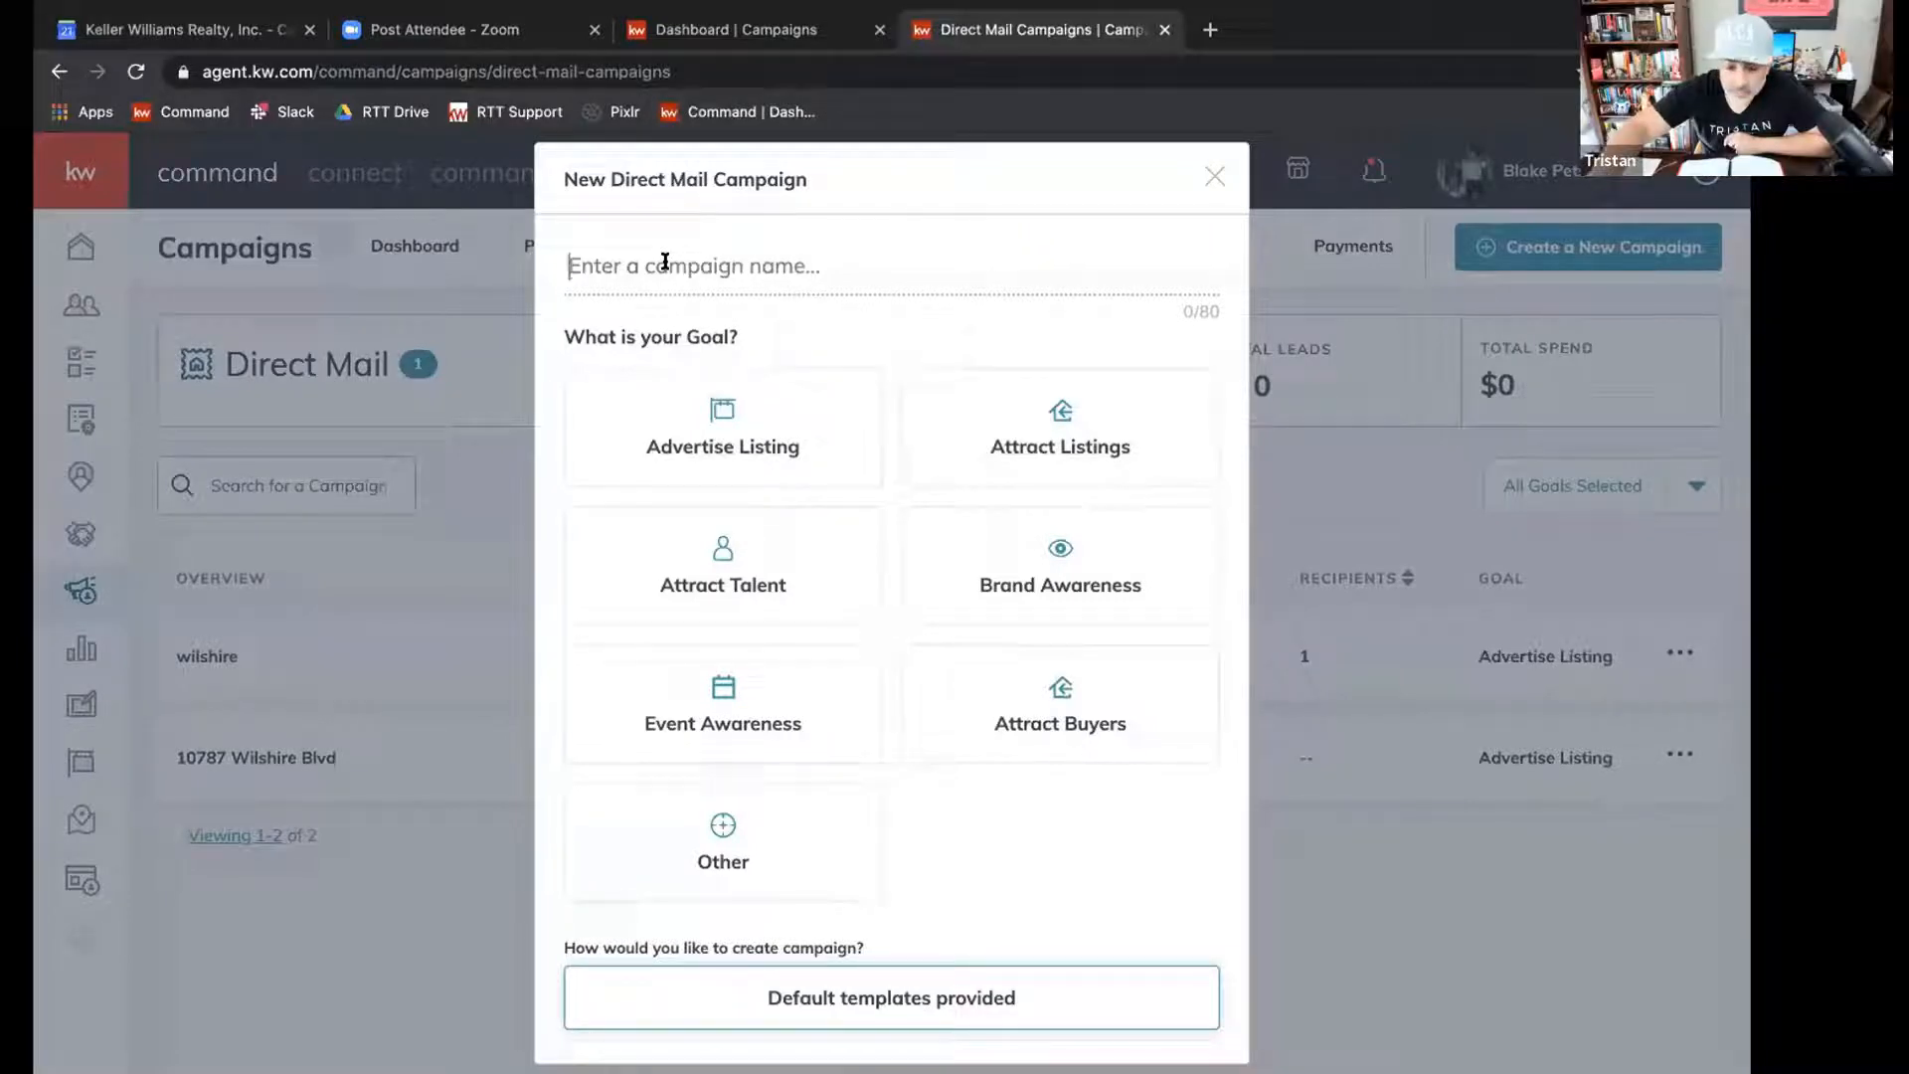
text(Hercules - Just Sold)
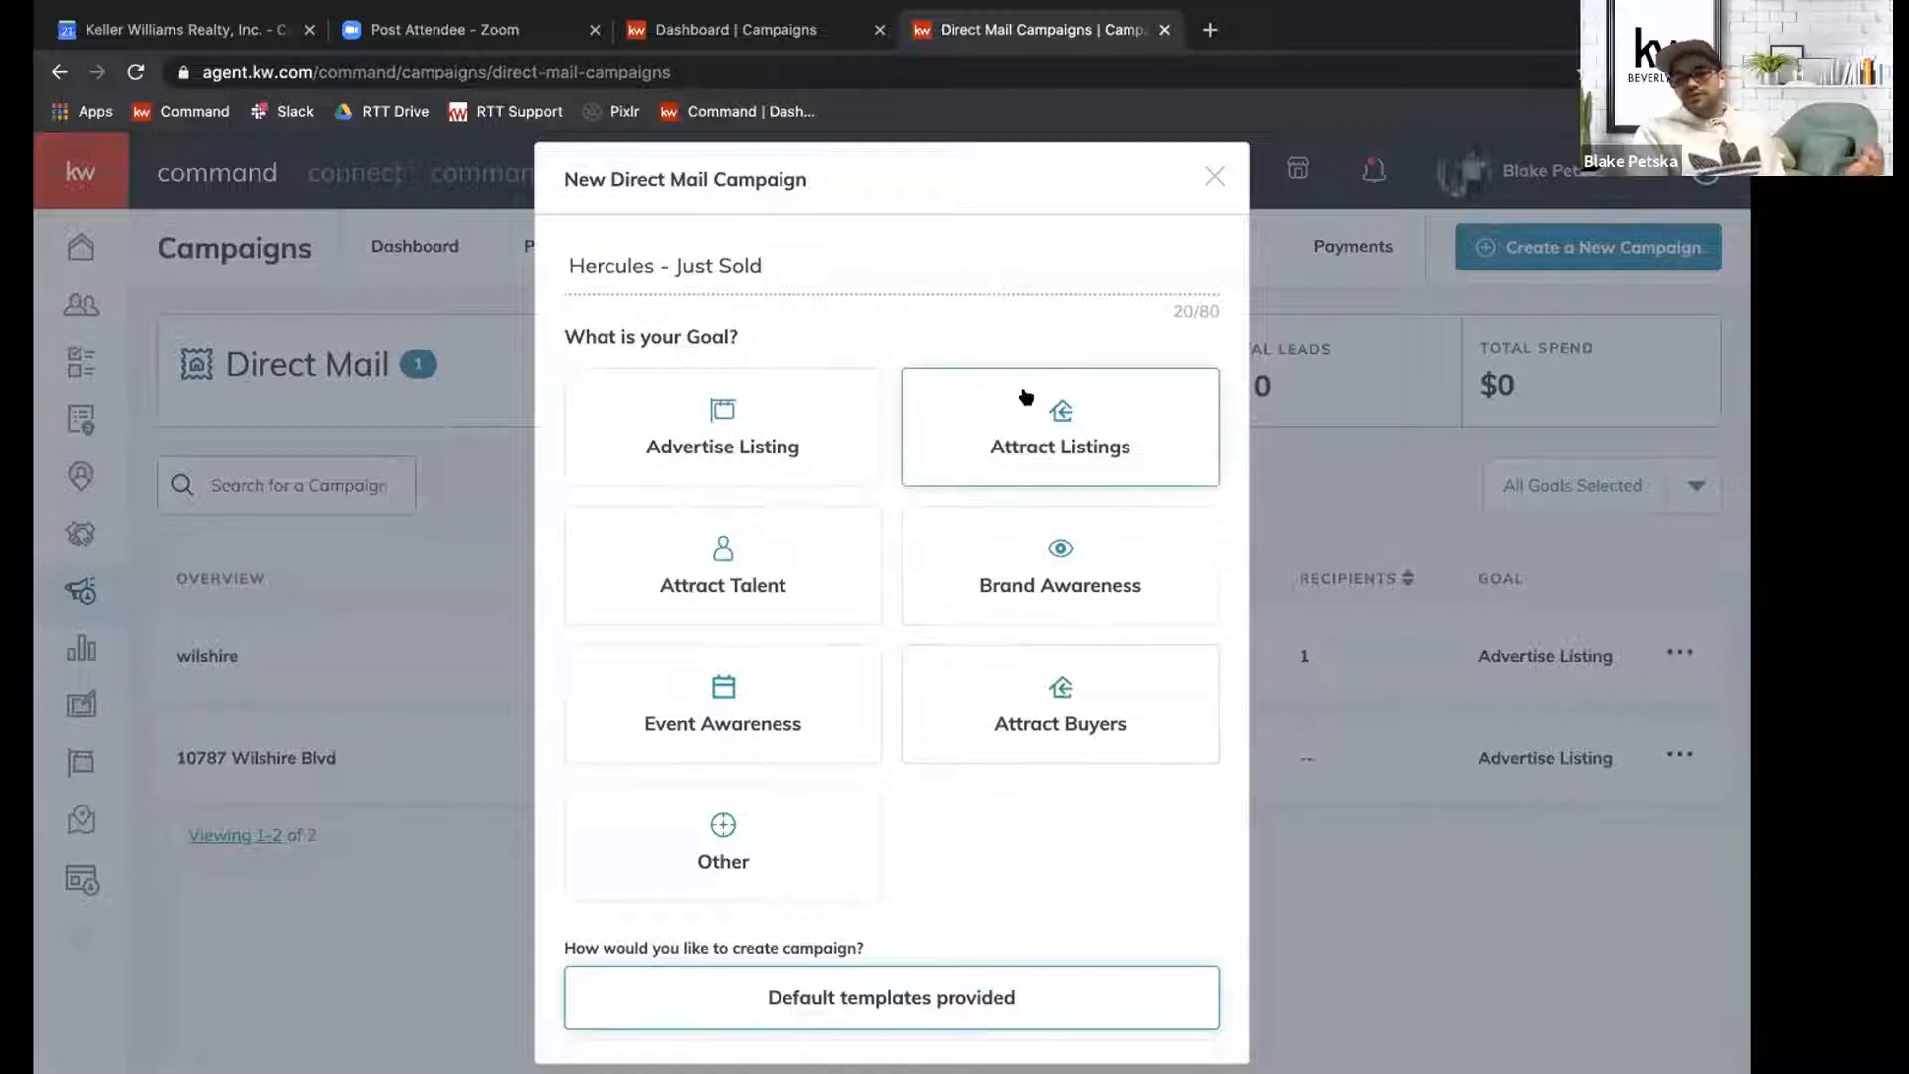
Compare the Advertise Listing and Attract Listings goals, and set the campaign's goal to Attract Listings.
click(1026, 398)
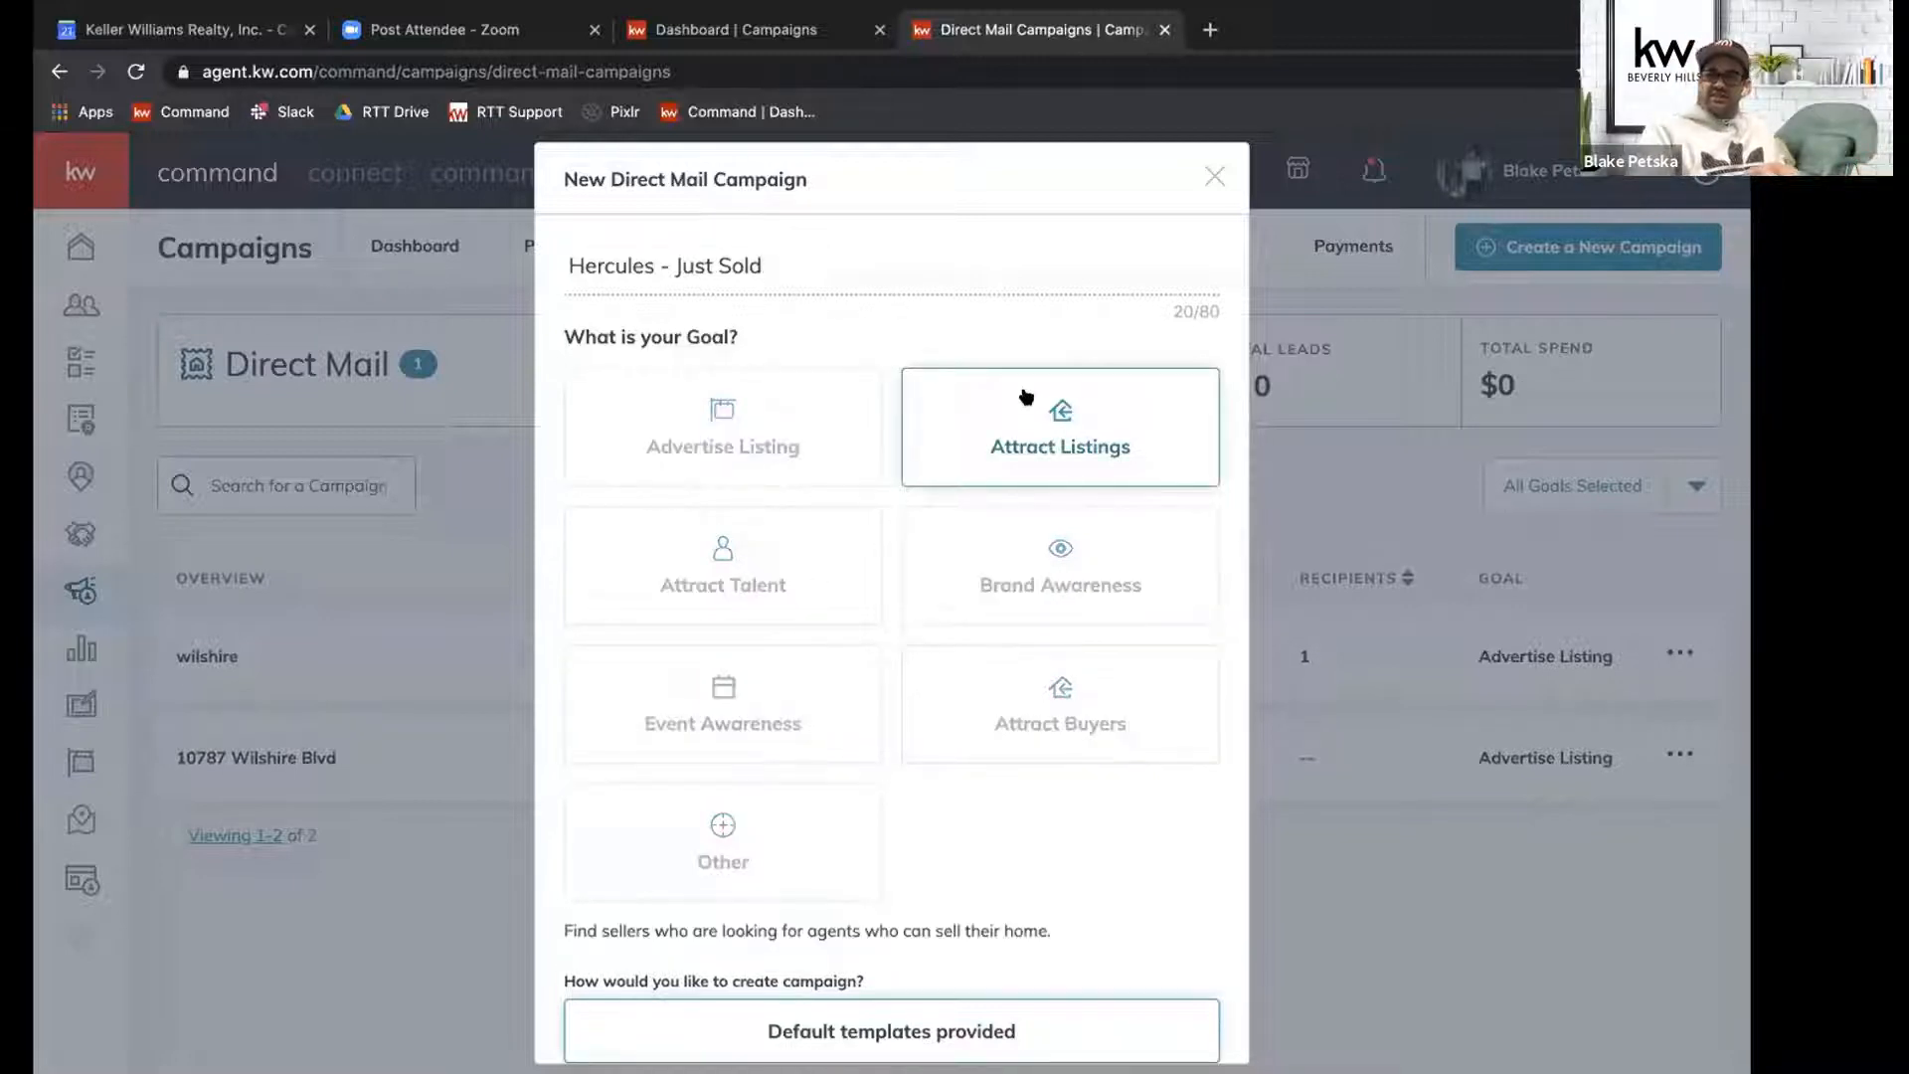
click(741, 441)
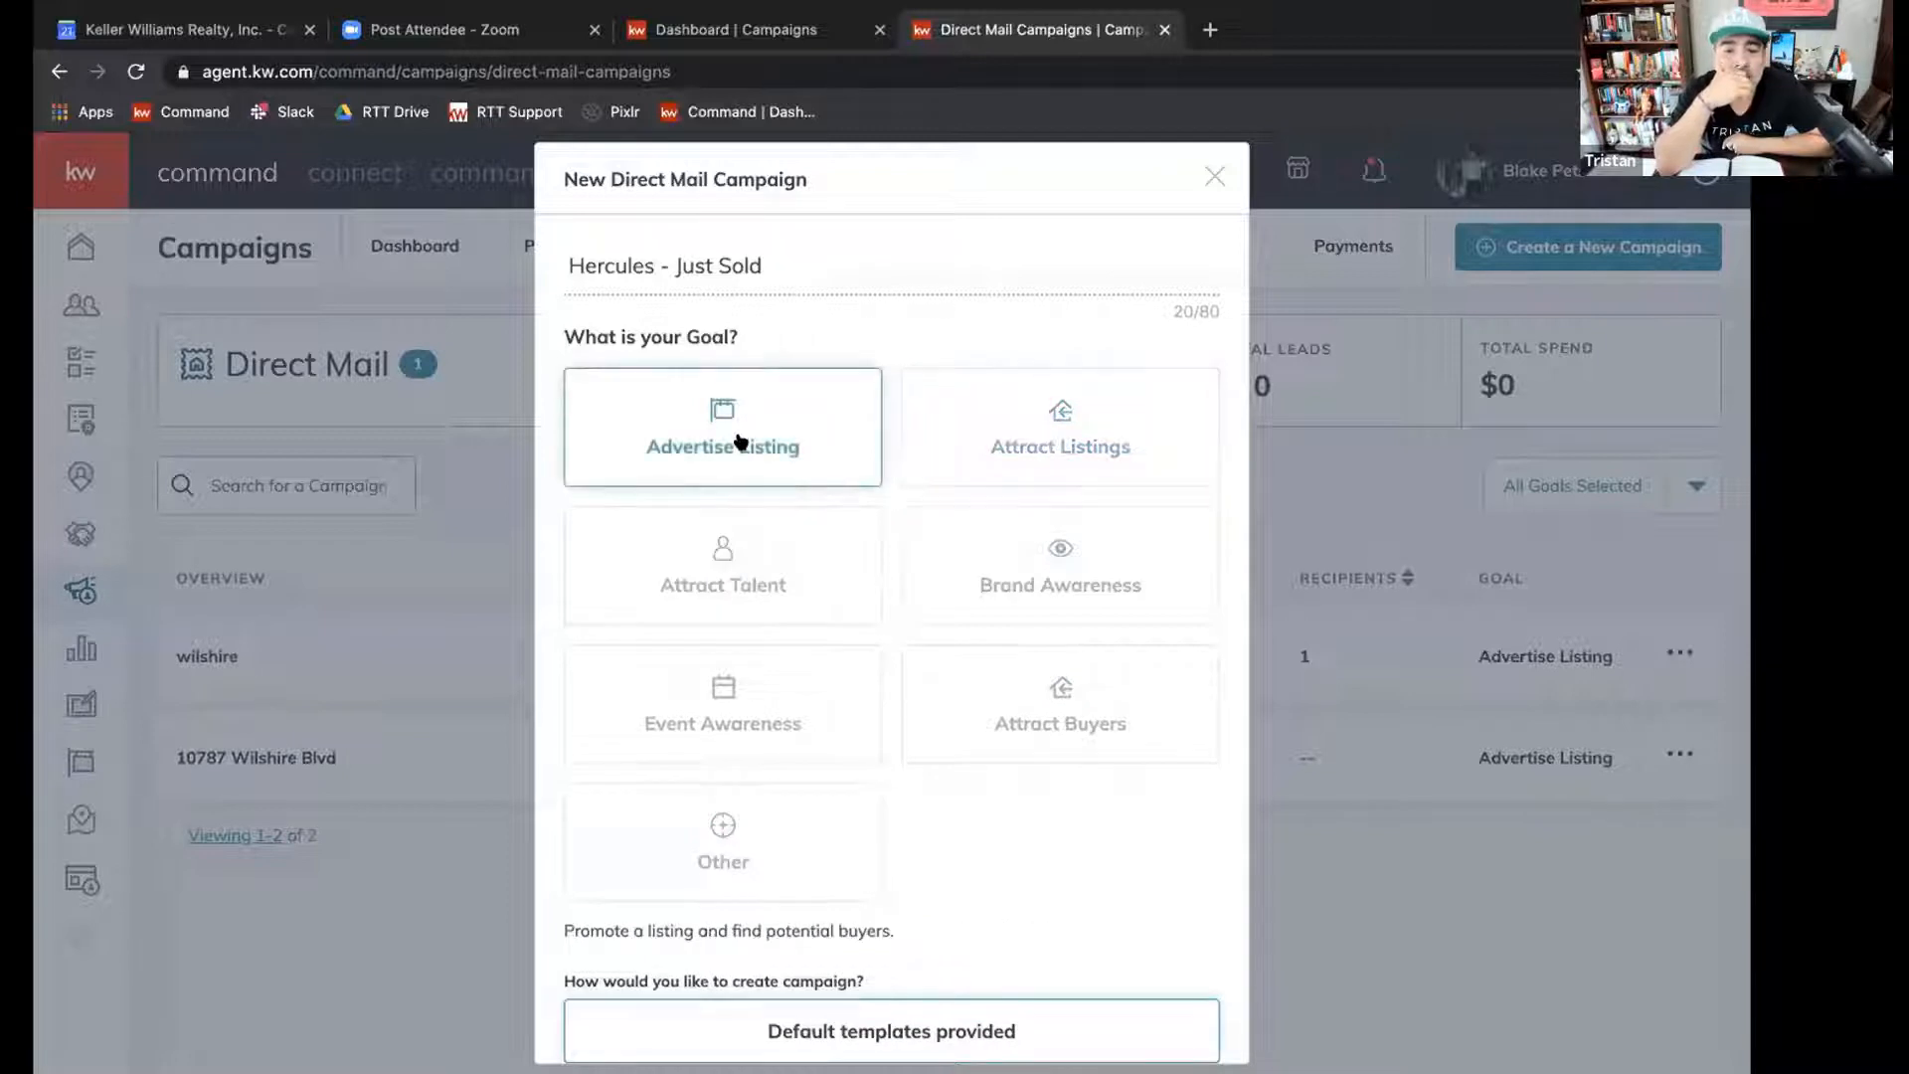
click(995, 444)
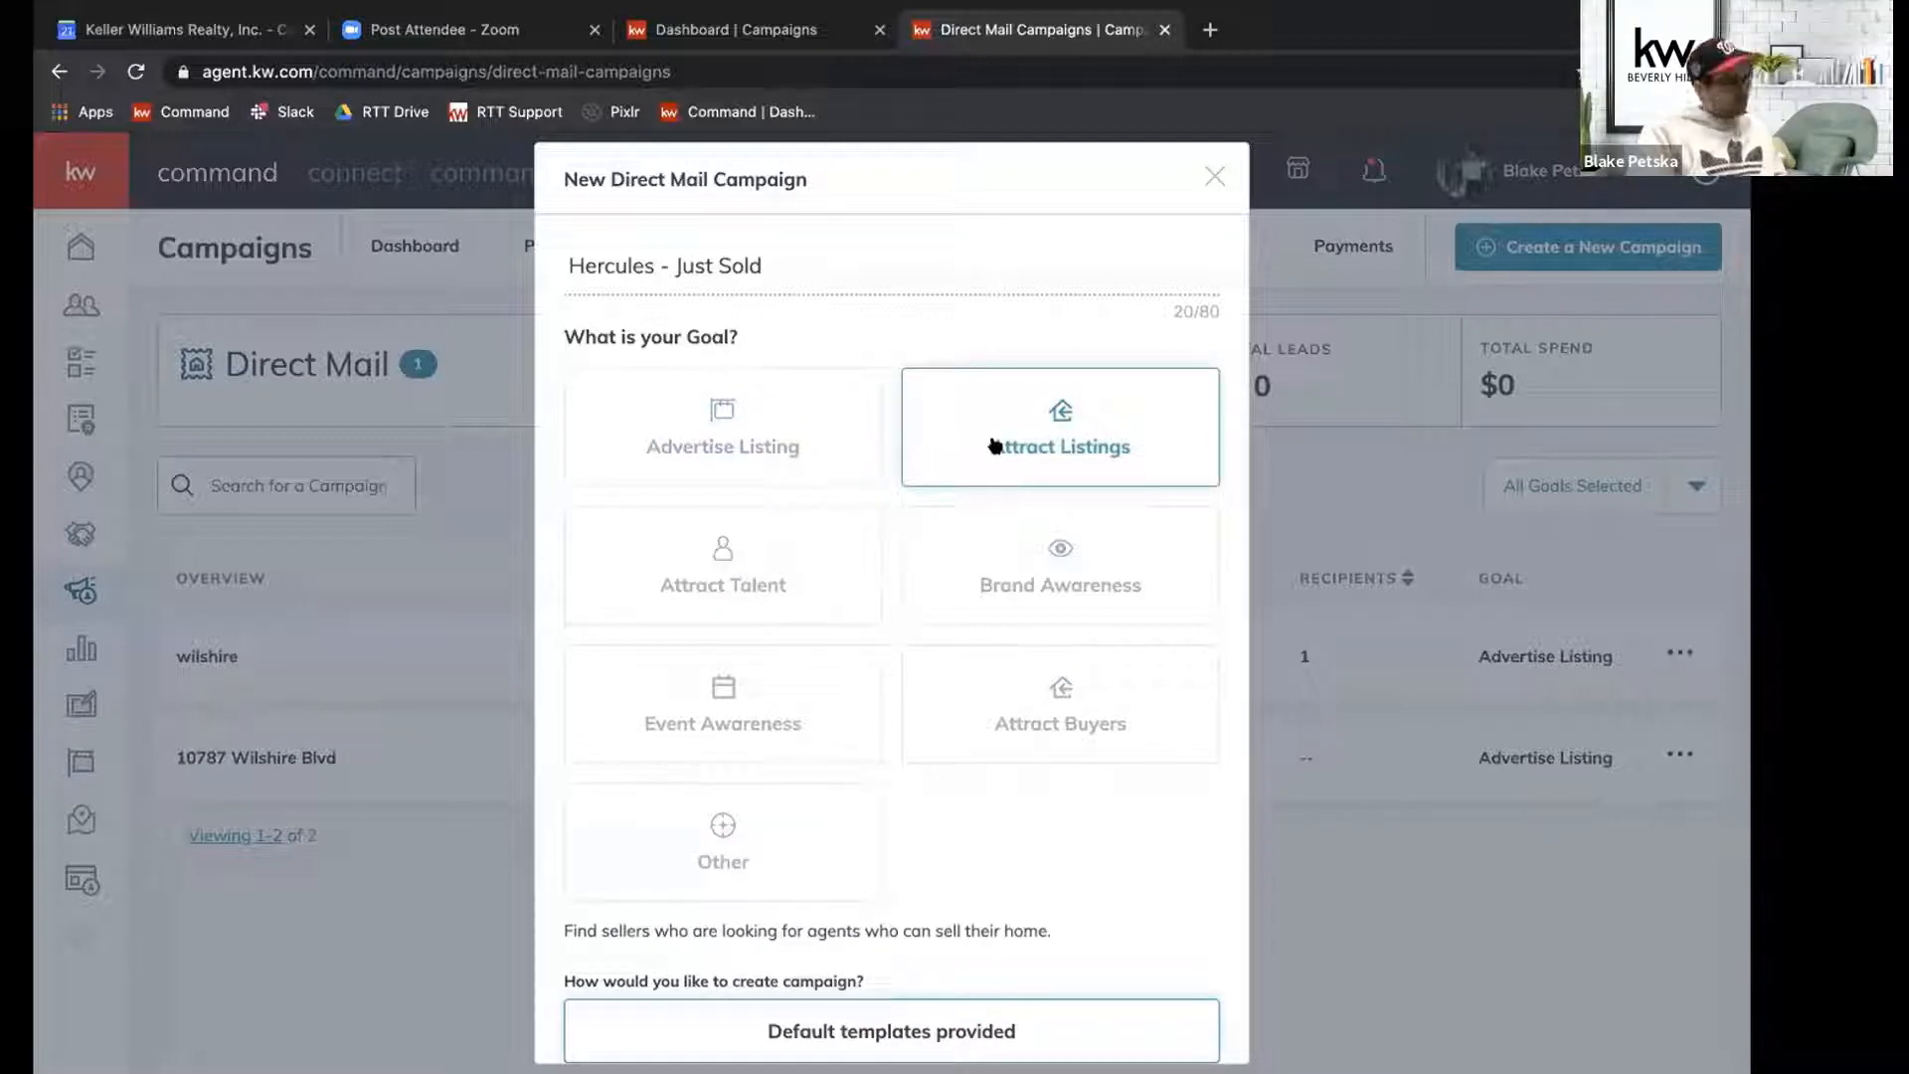
scroll(1064, 593, down, 2)
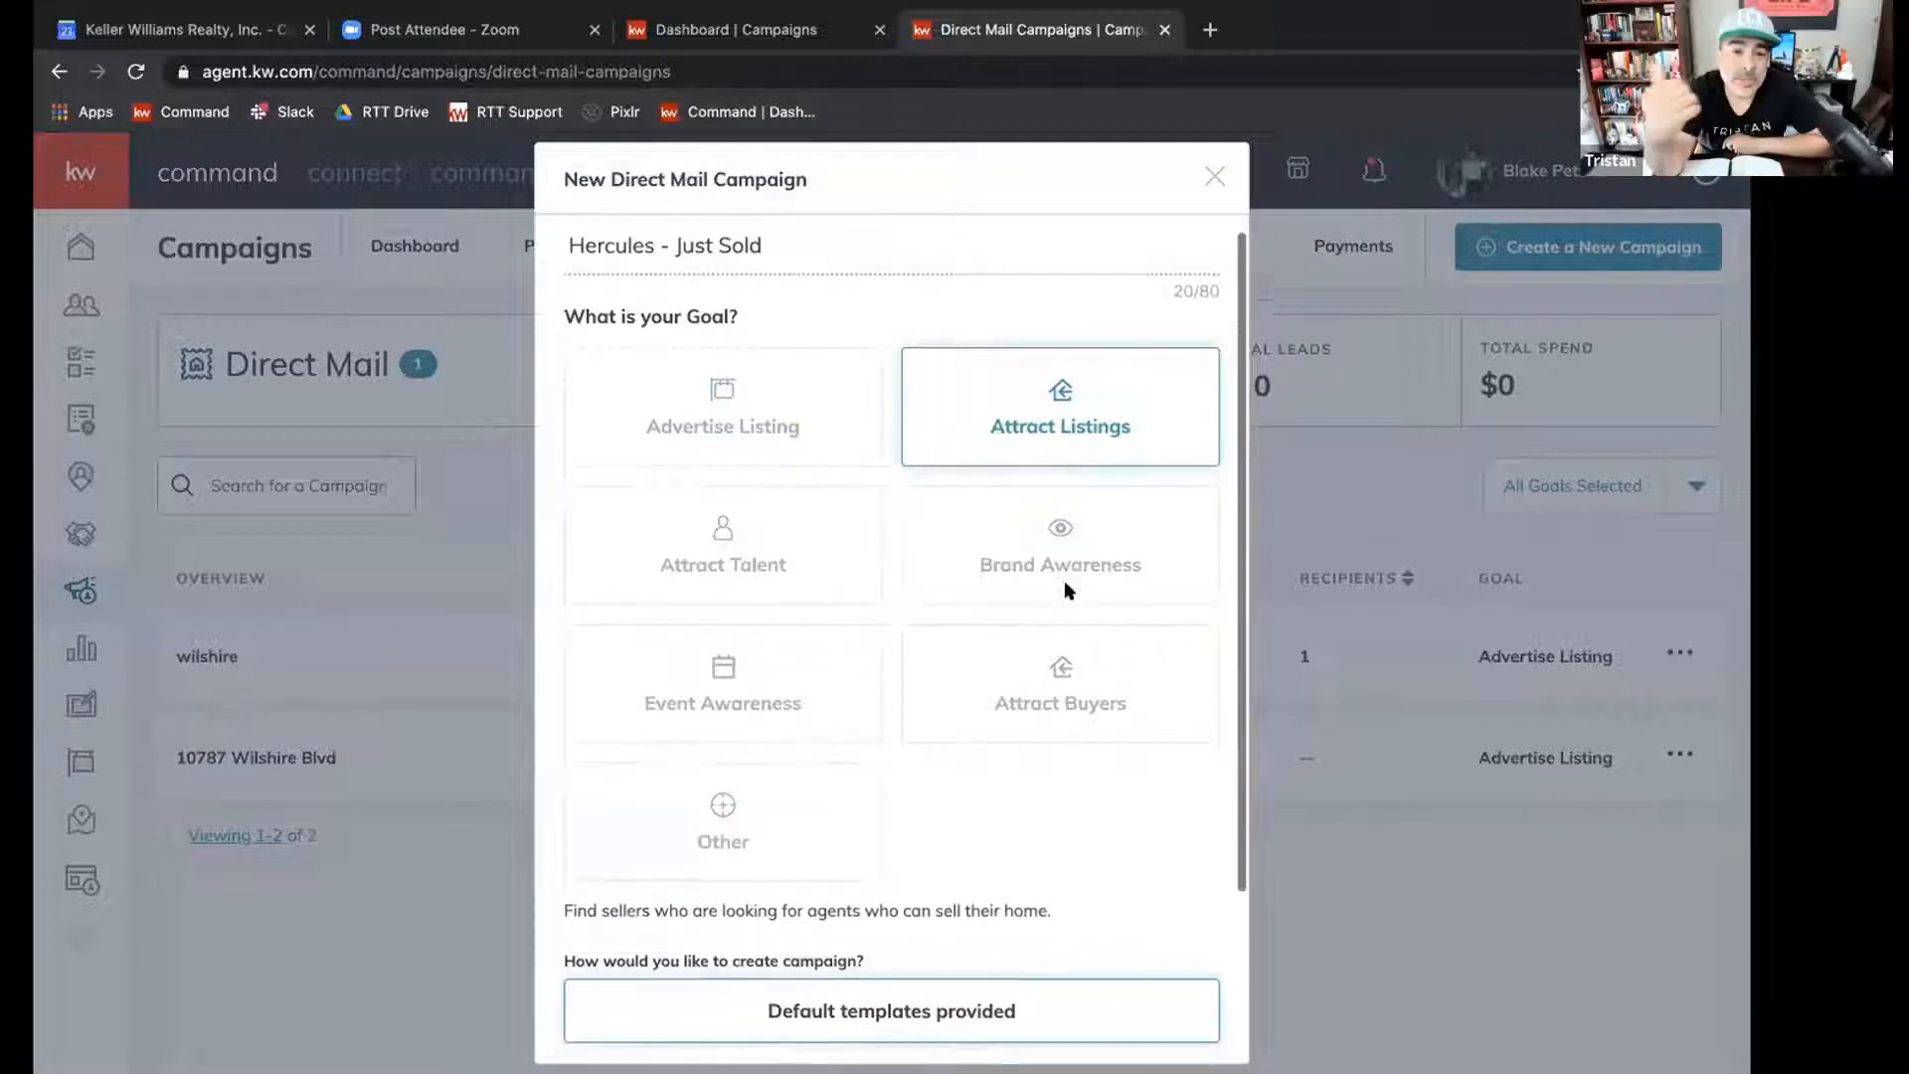
Review the remaining campaign options and proceed to campaign setup with the default templates provided.
scroll(1068, 611, up, 2)
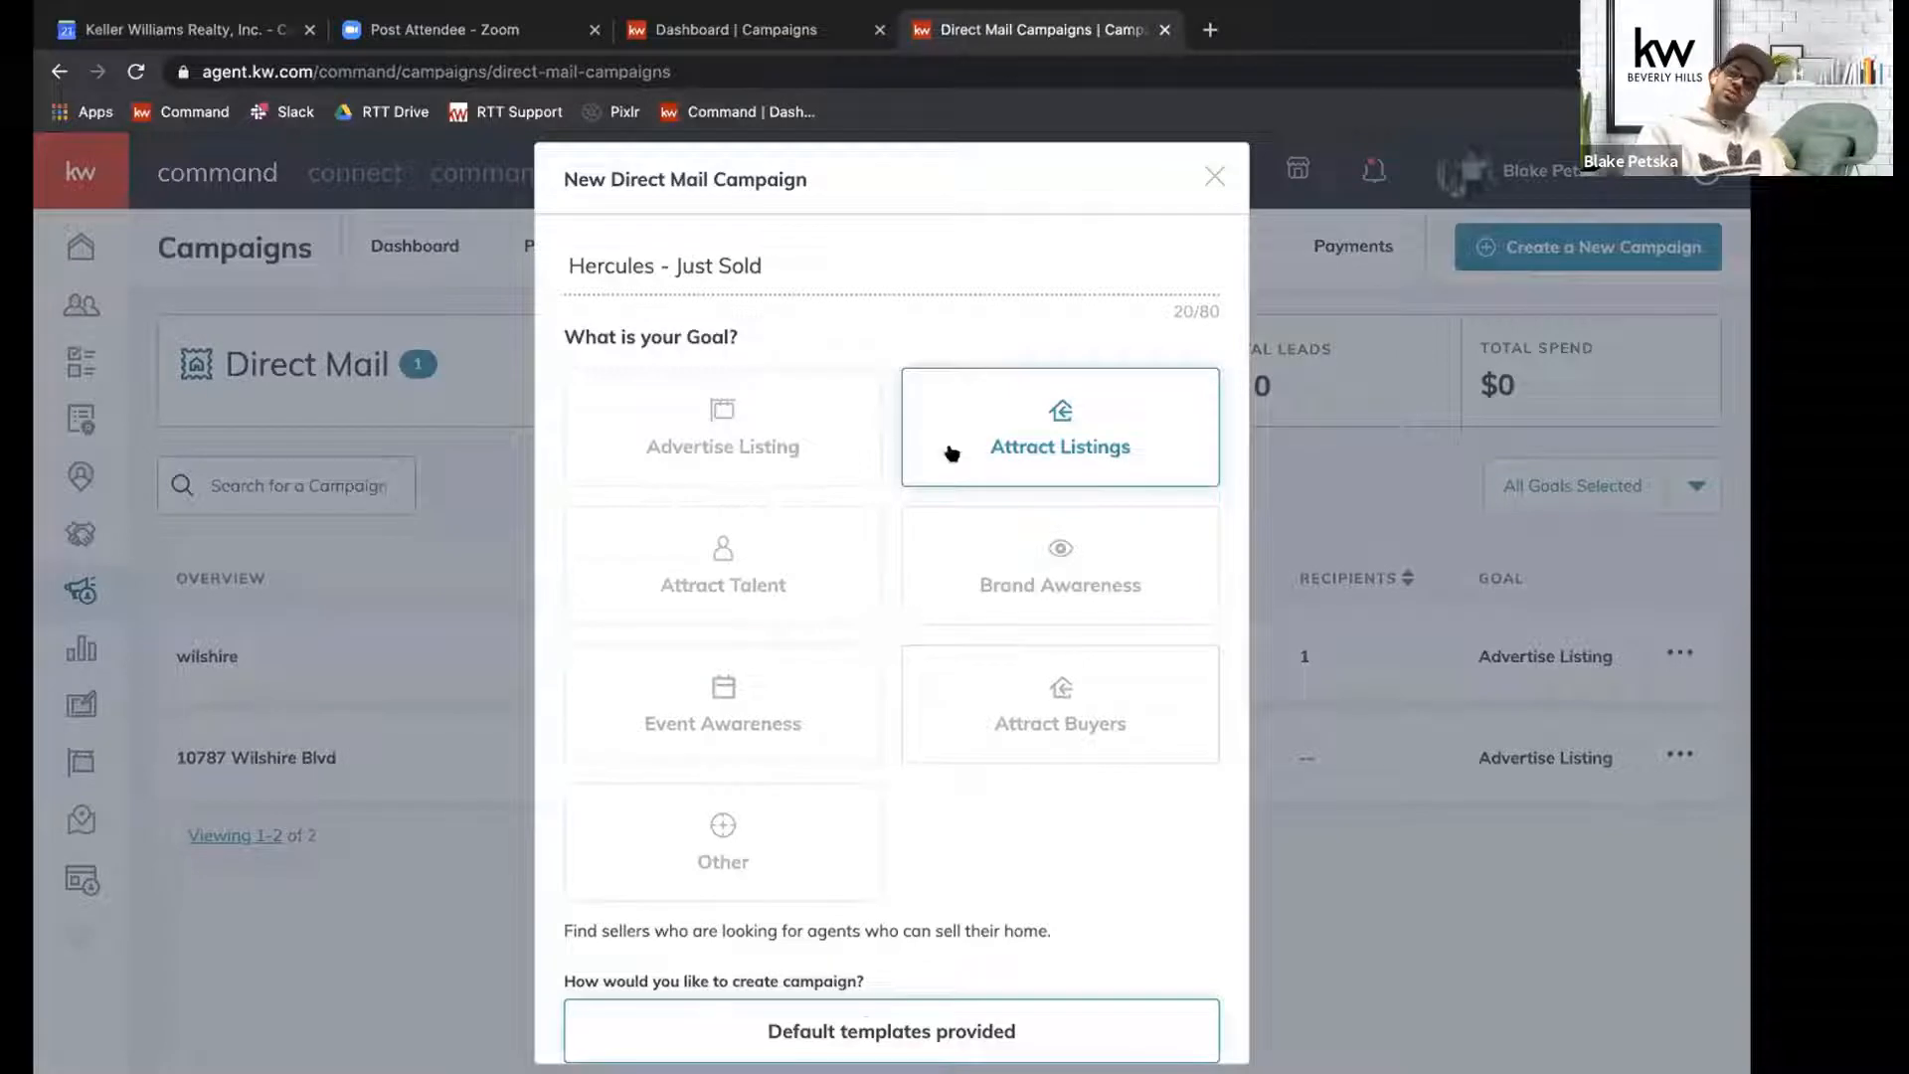
scroll(911, 668, down, 2)
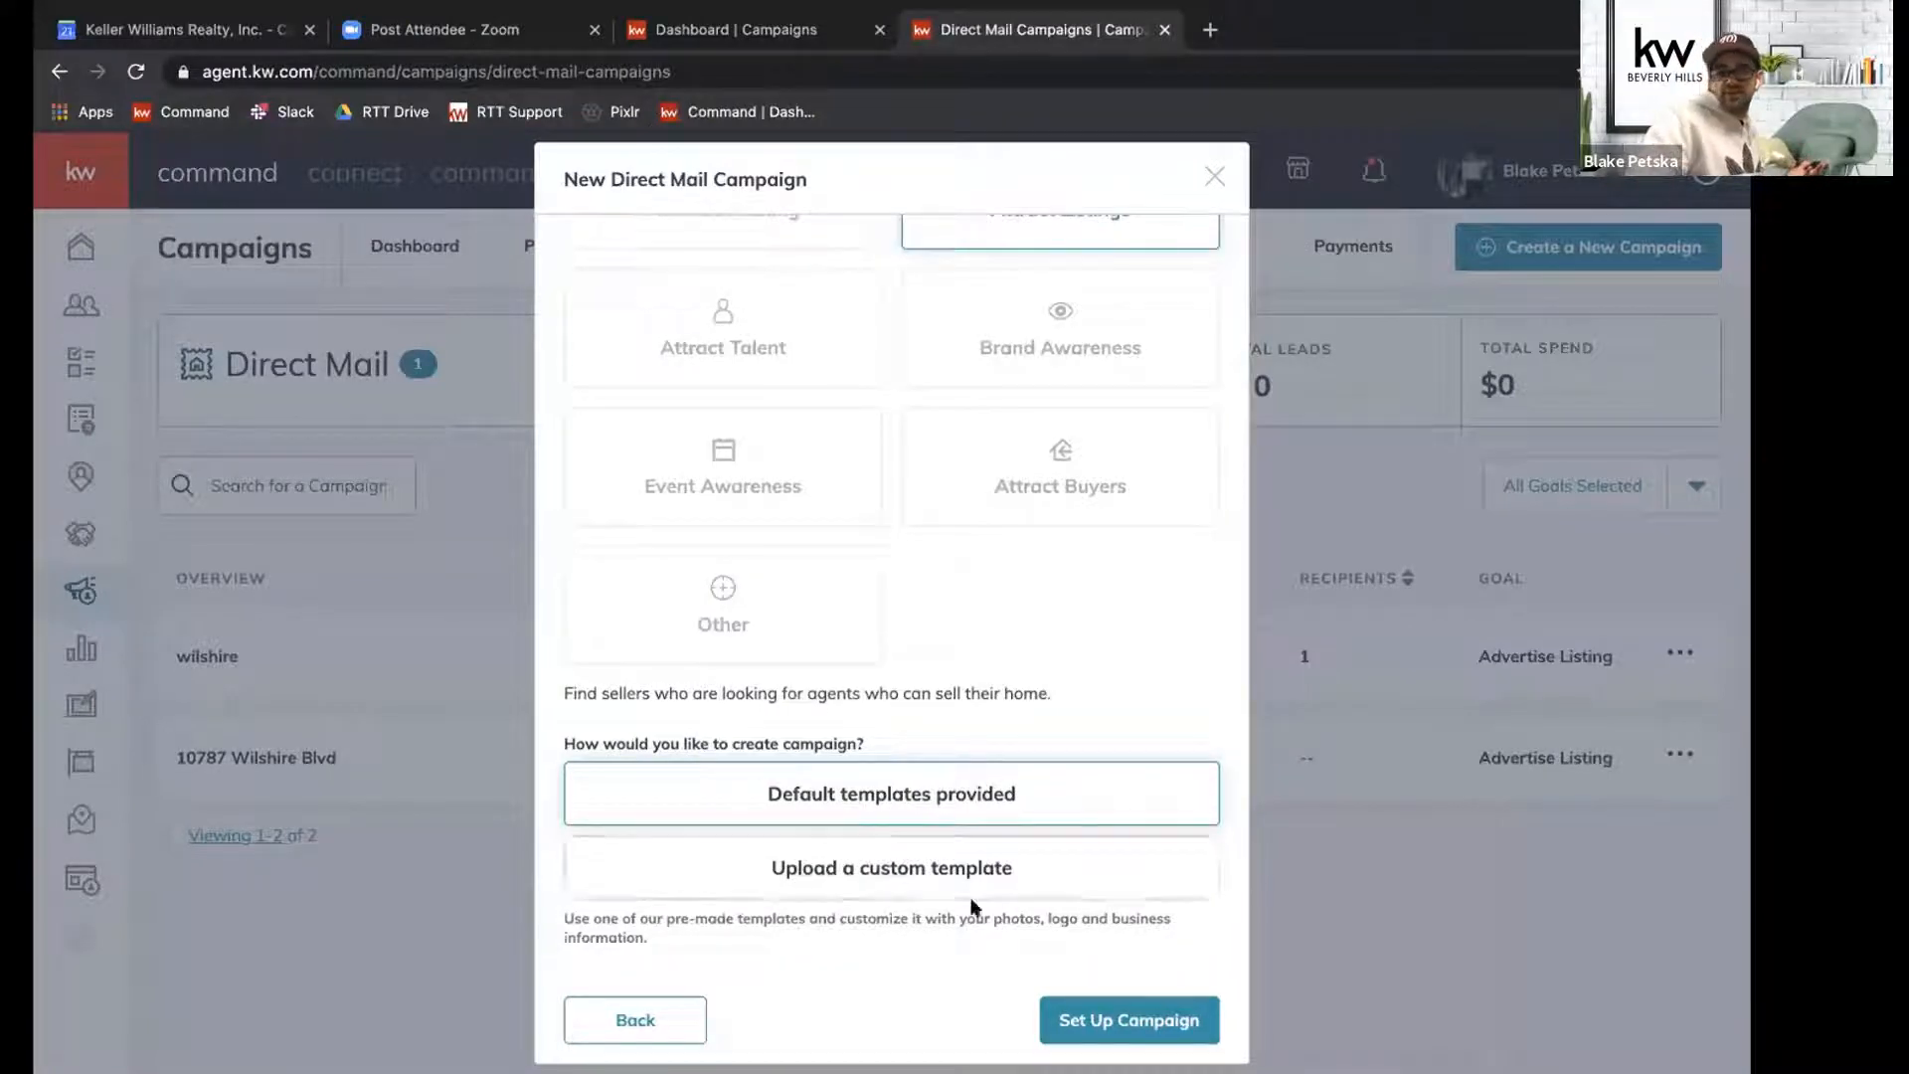
click(1076, 1021)
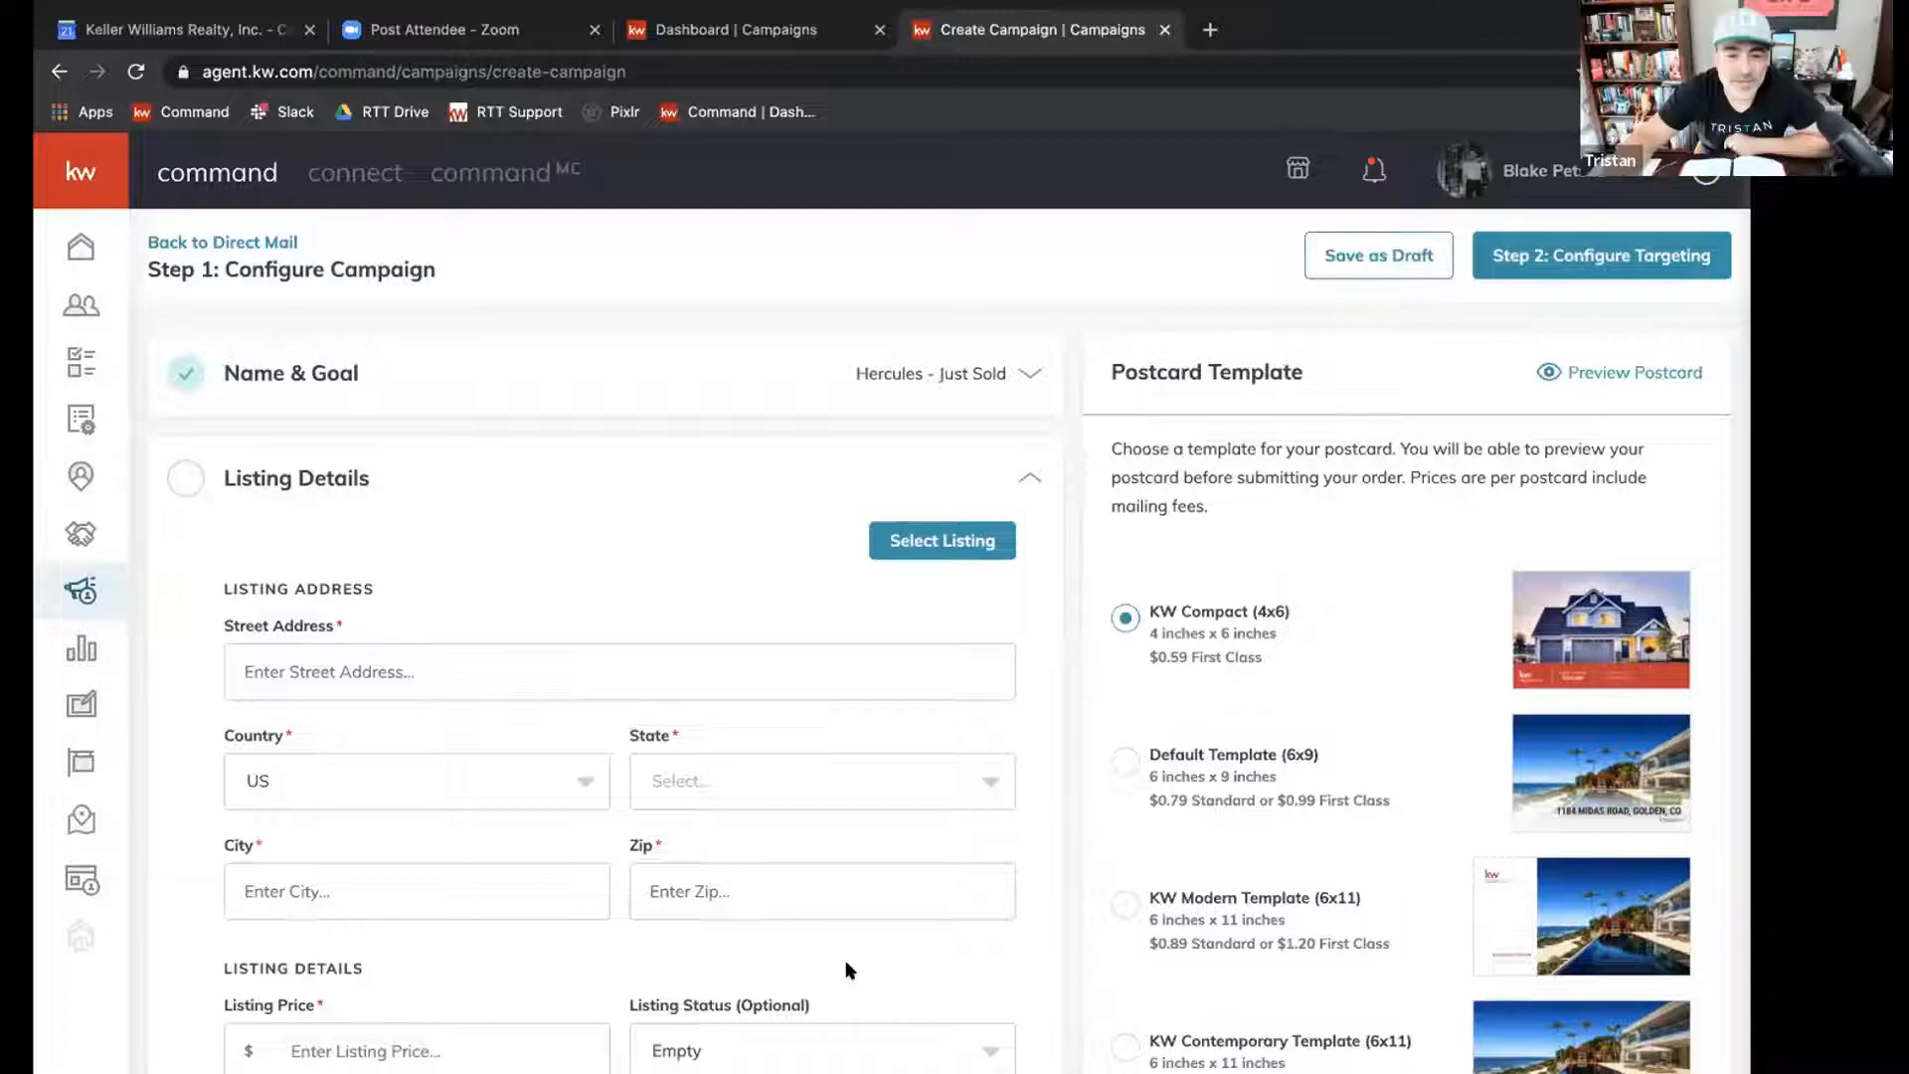
Look over the campaign's configuration sections by collapsing Listing Details, and reopen it to show its fields.
scroll(851, 972, down, 1)
scroll(907, 701, up, 1)
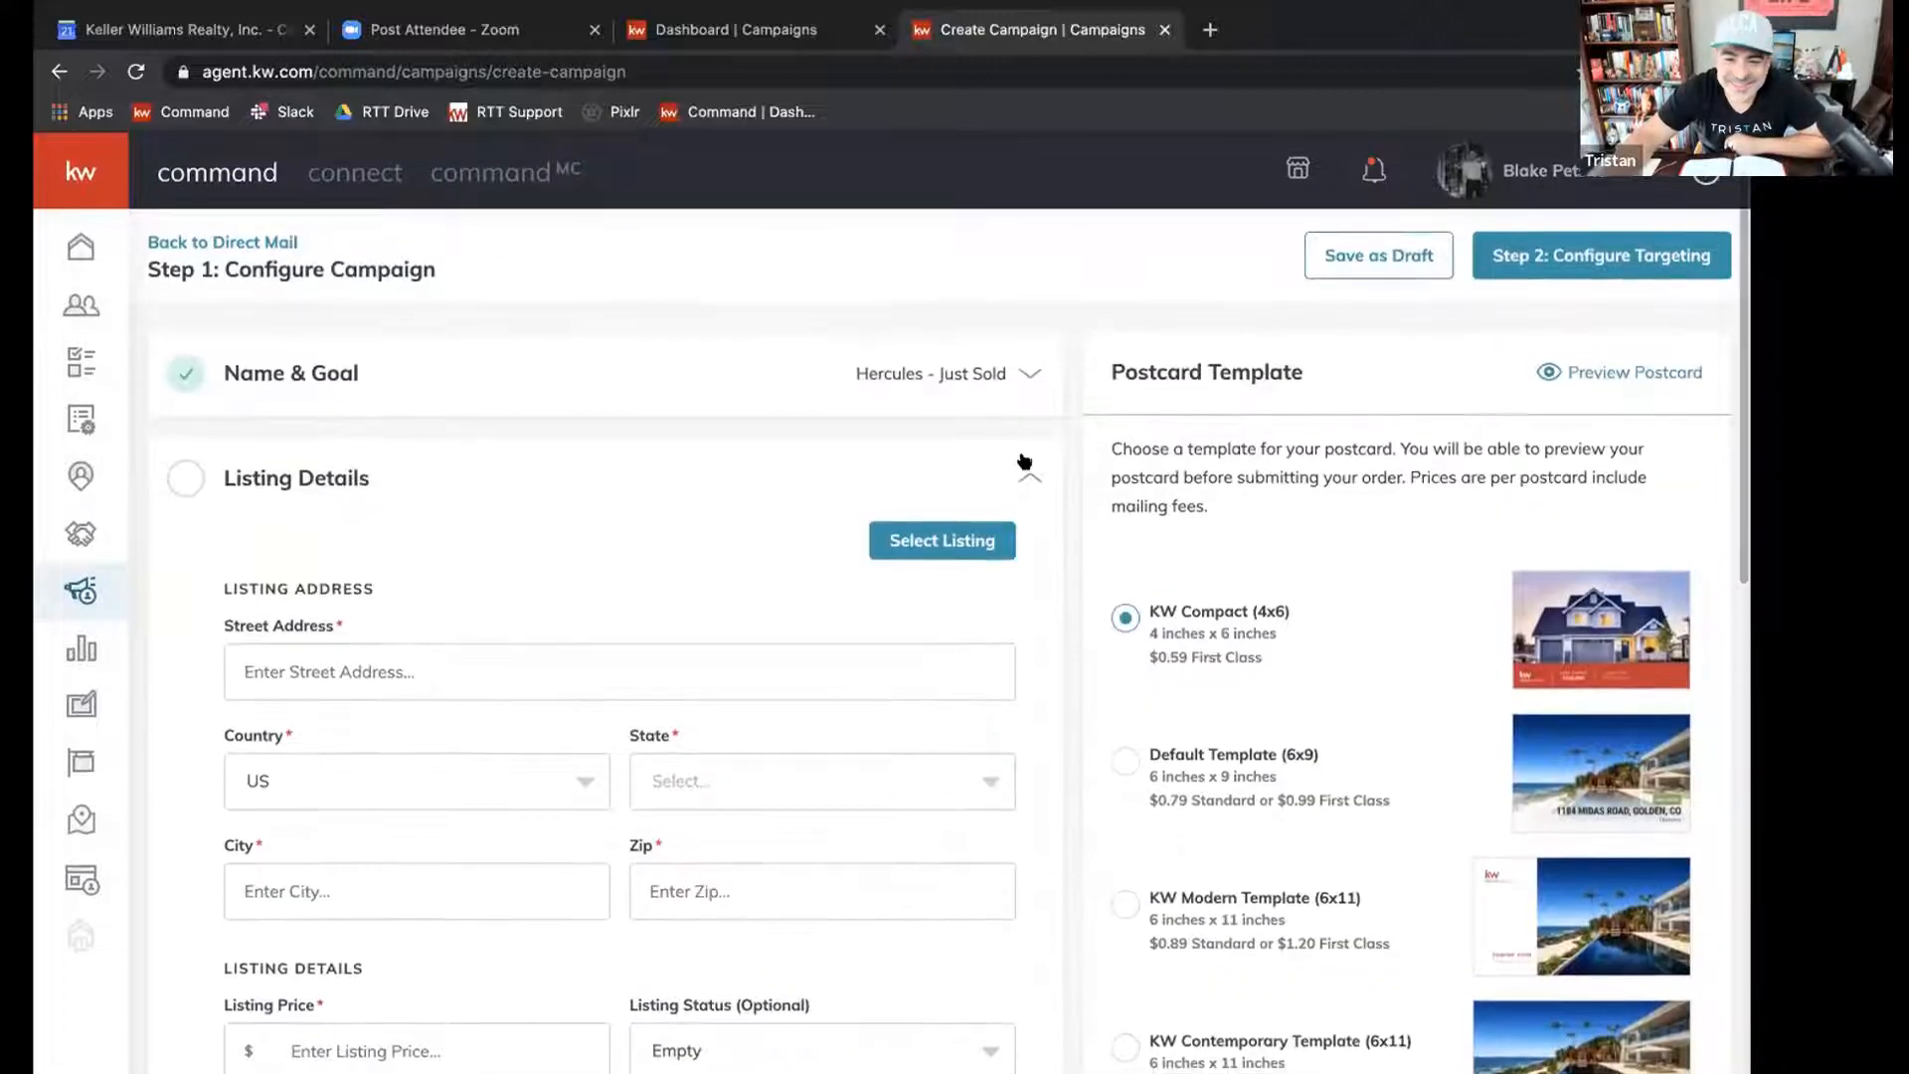
click(1030, 479)
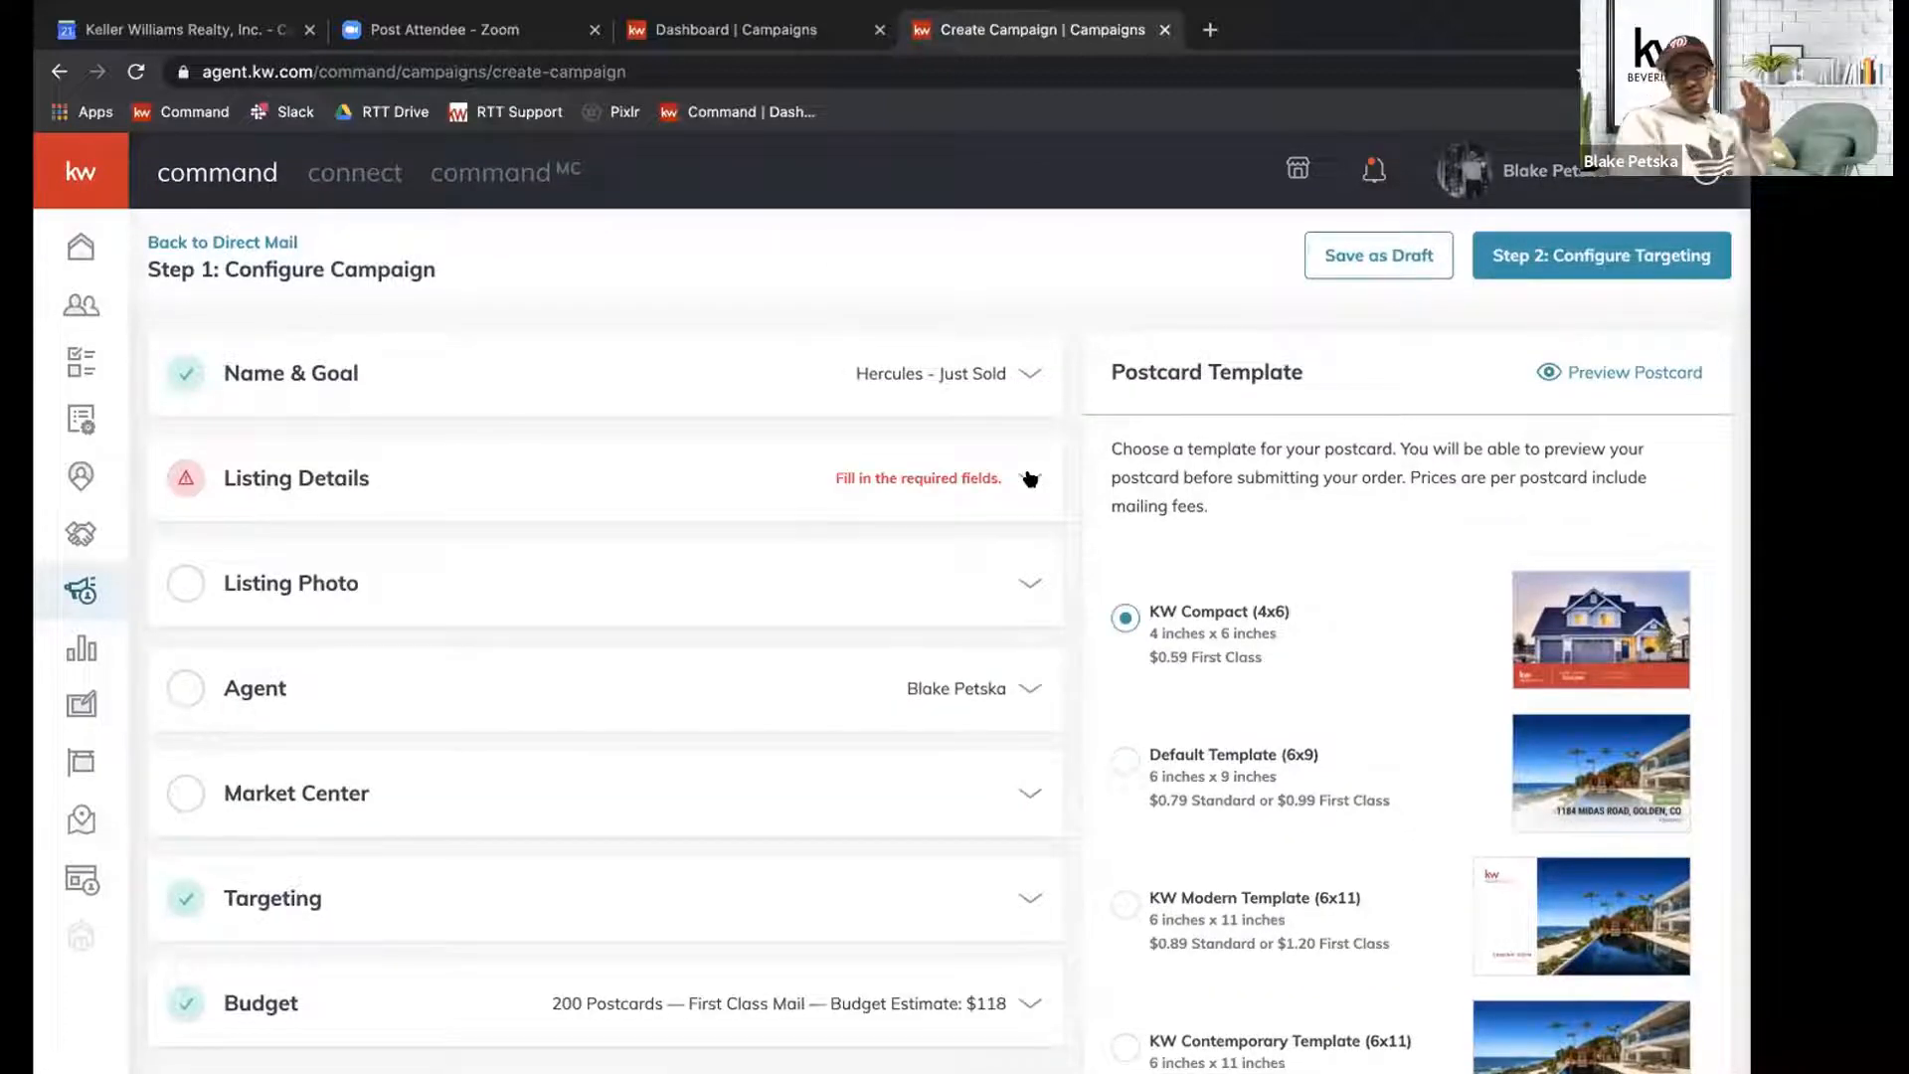
click(1030, 480)
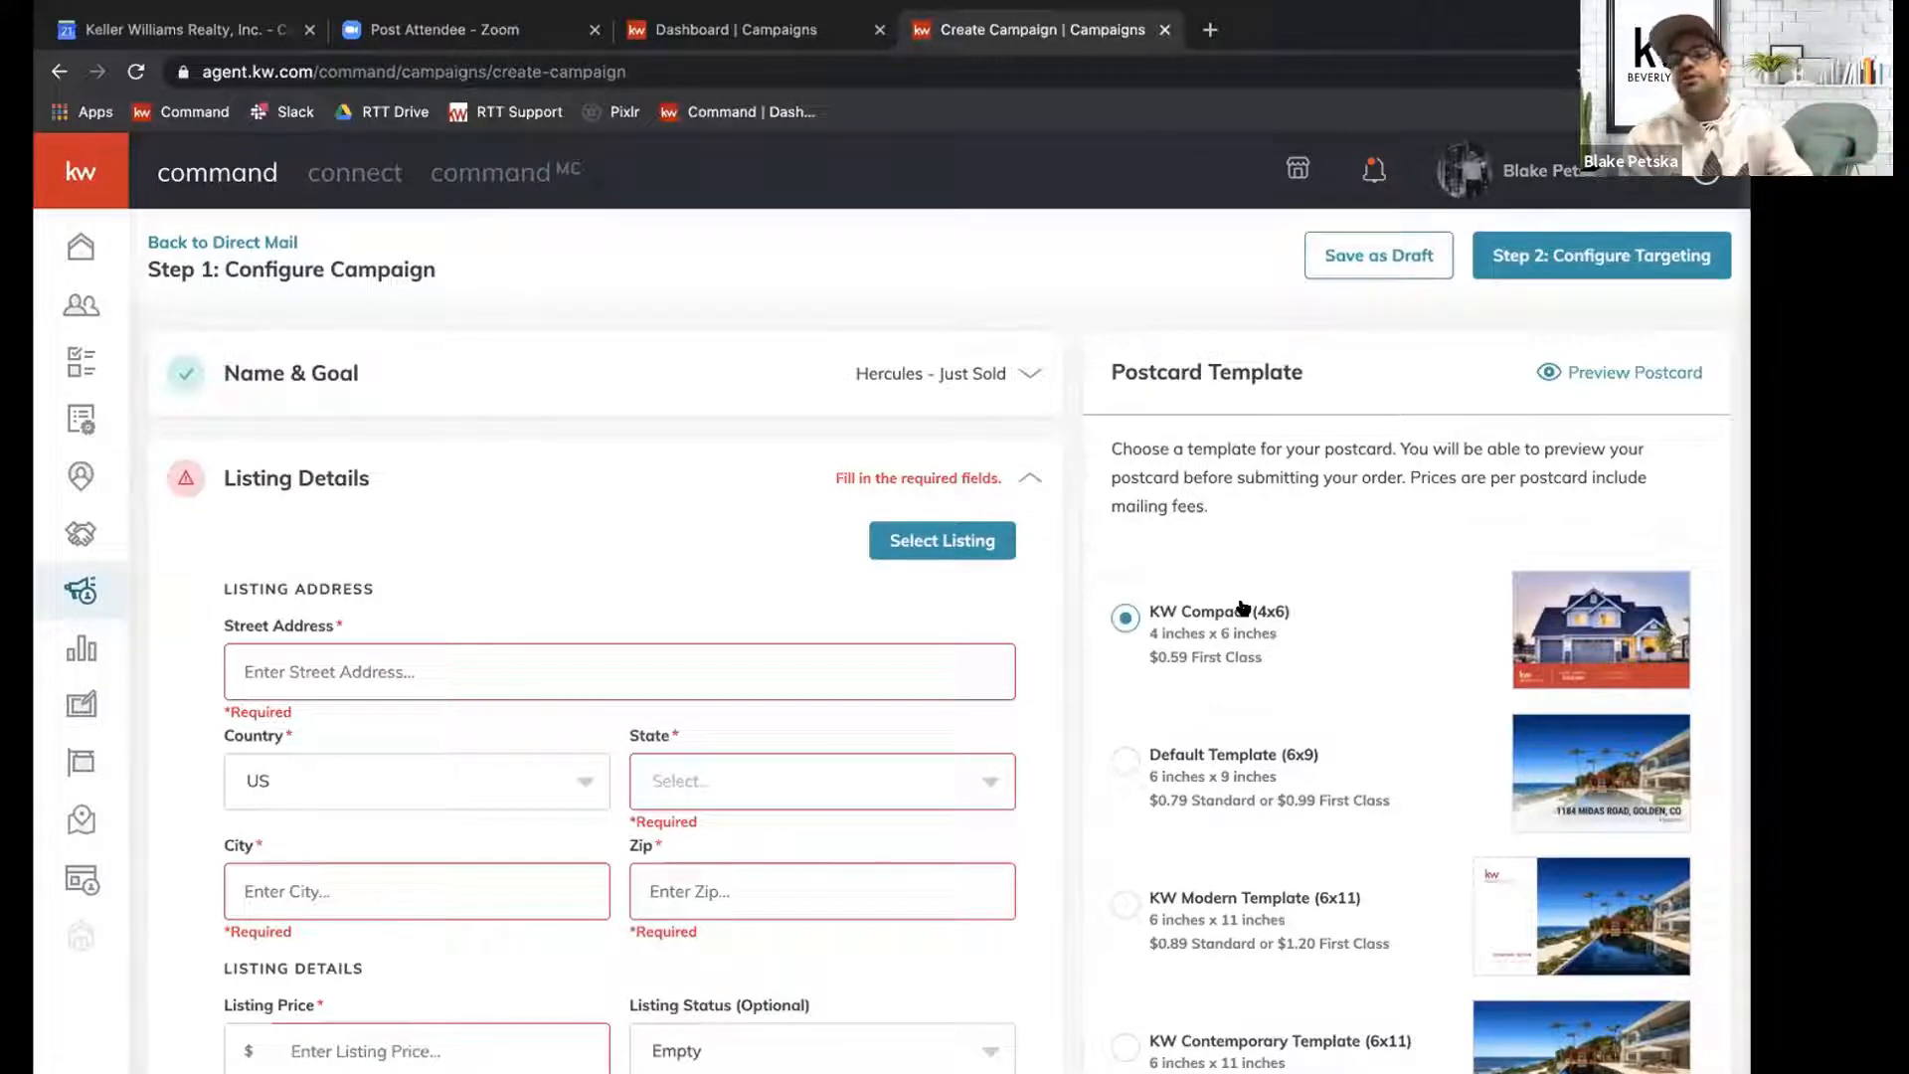
click(1003, 479)
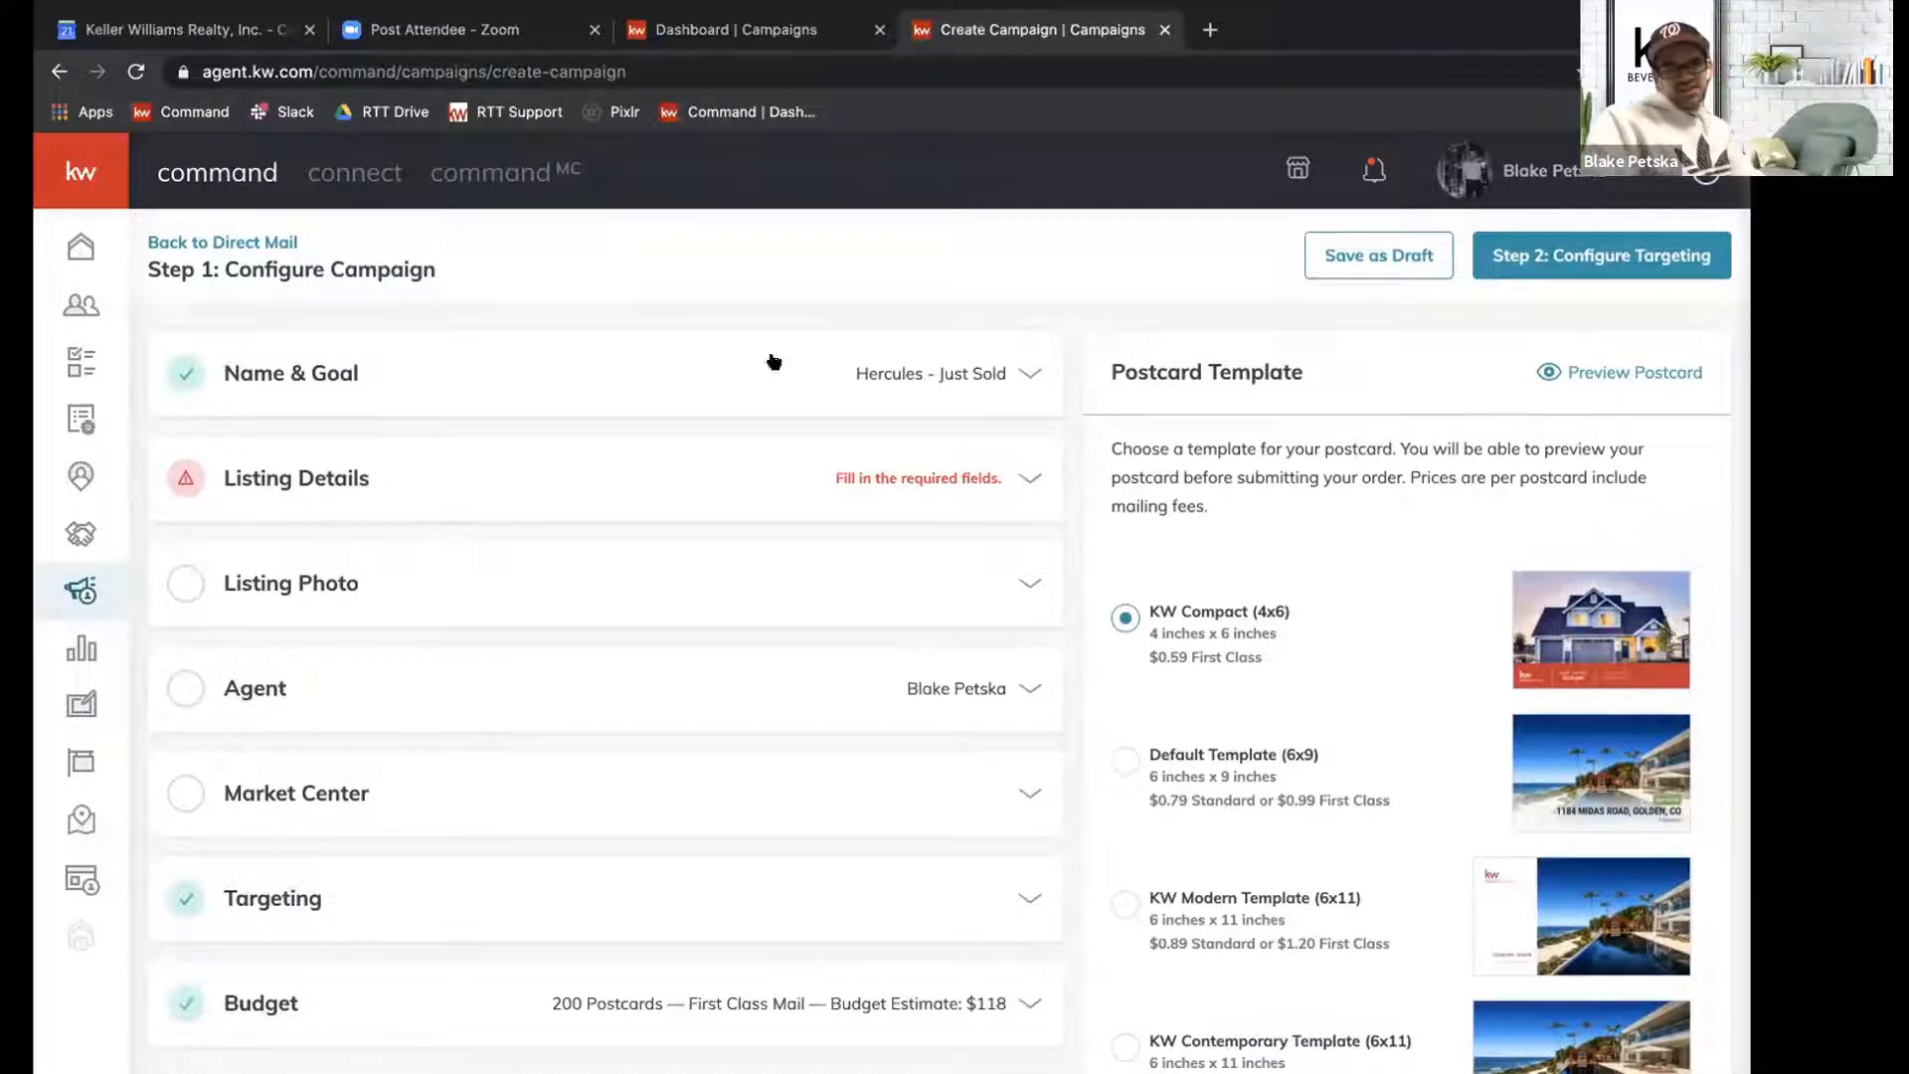
click(1025, 480)
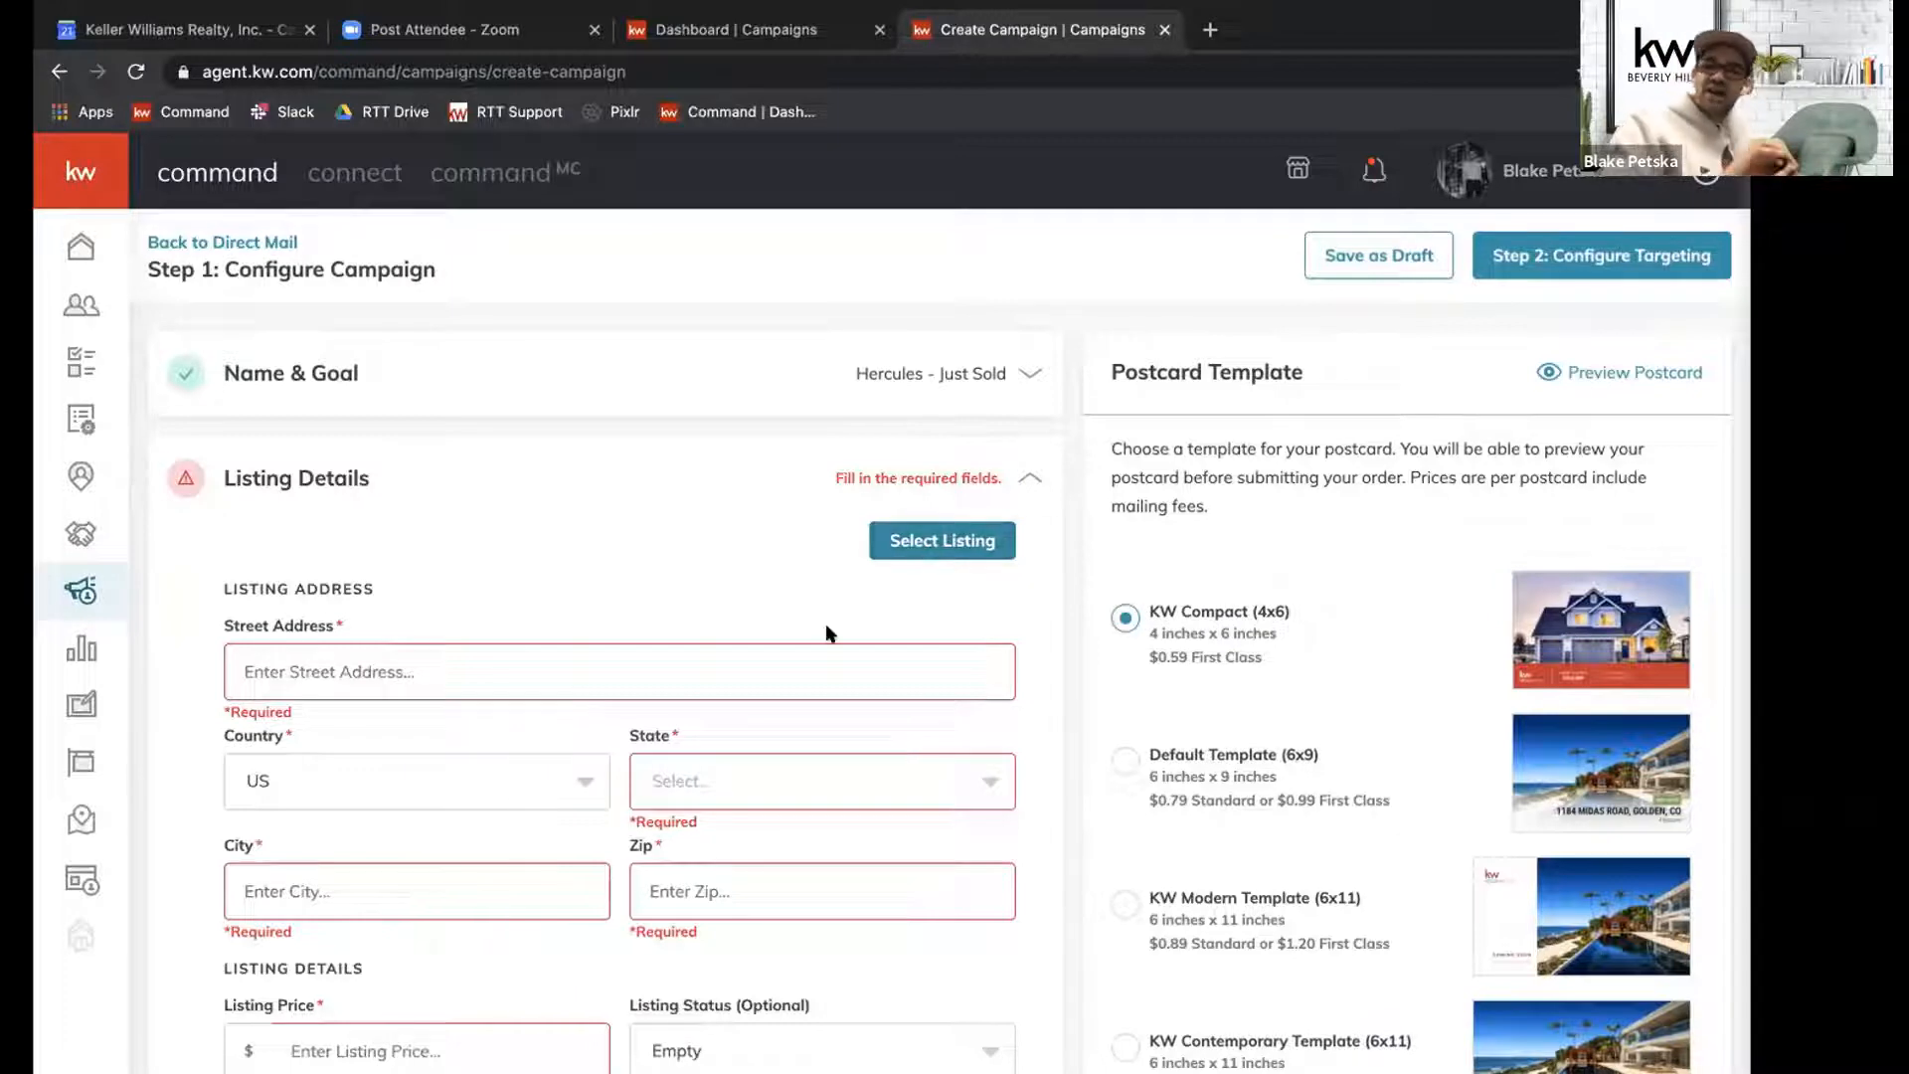
Start selecting an existing listing and enter the Hercules property's street address as the search term.
click(957, 537)
click(692, 277)
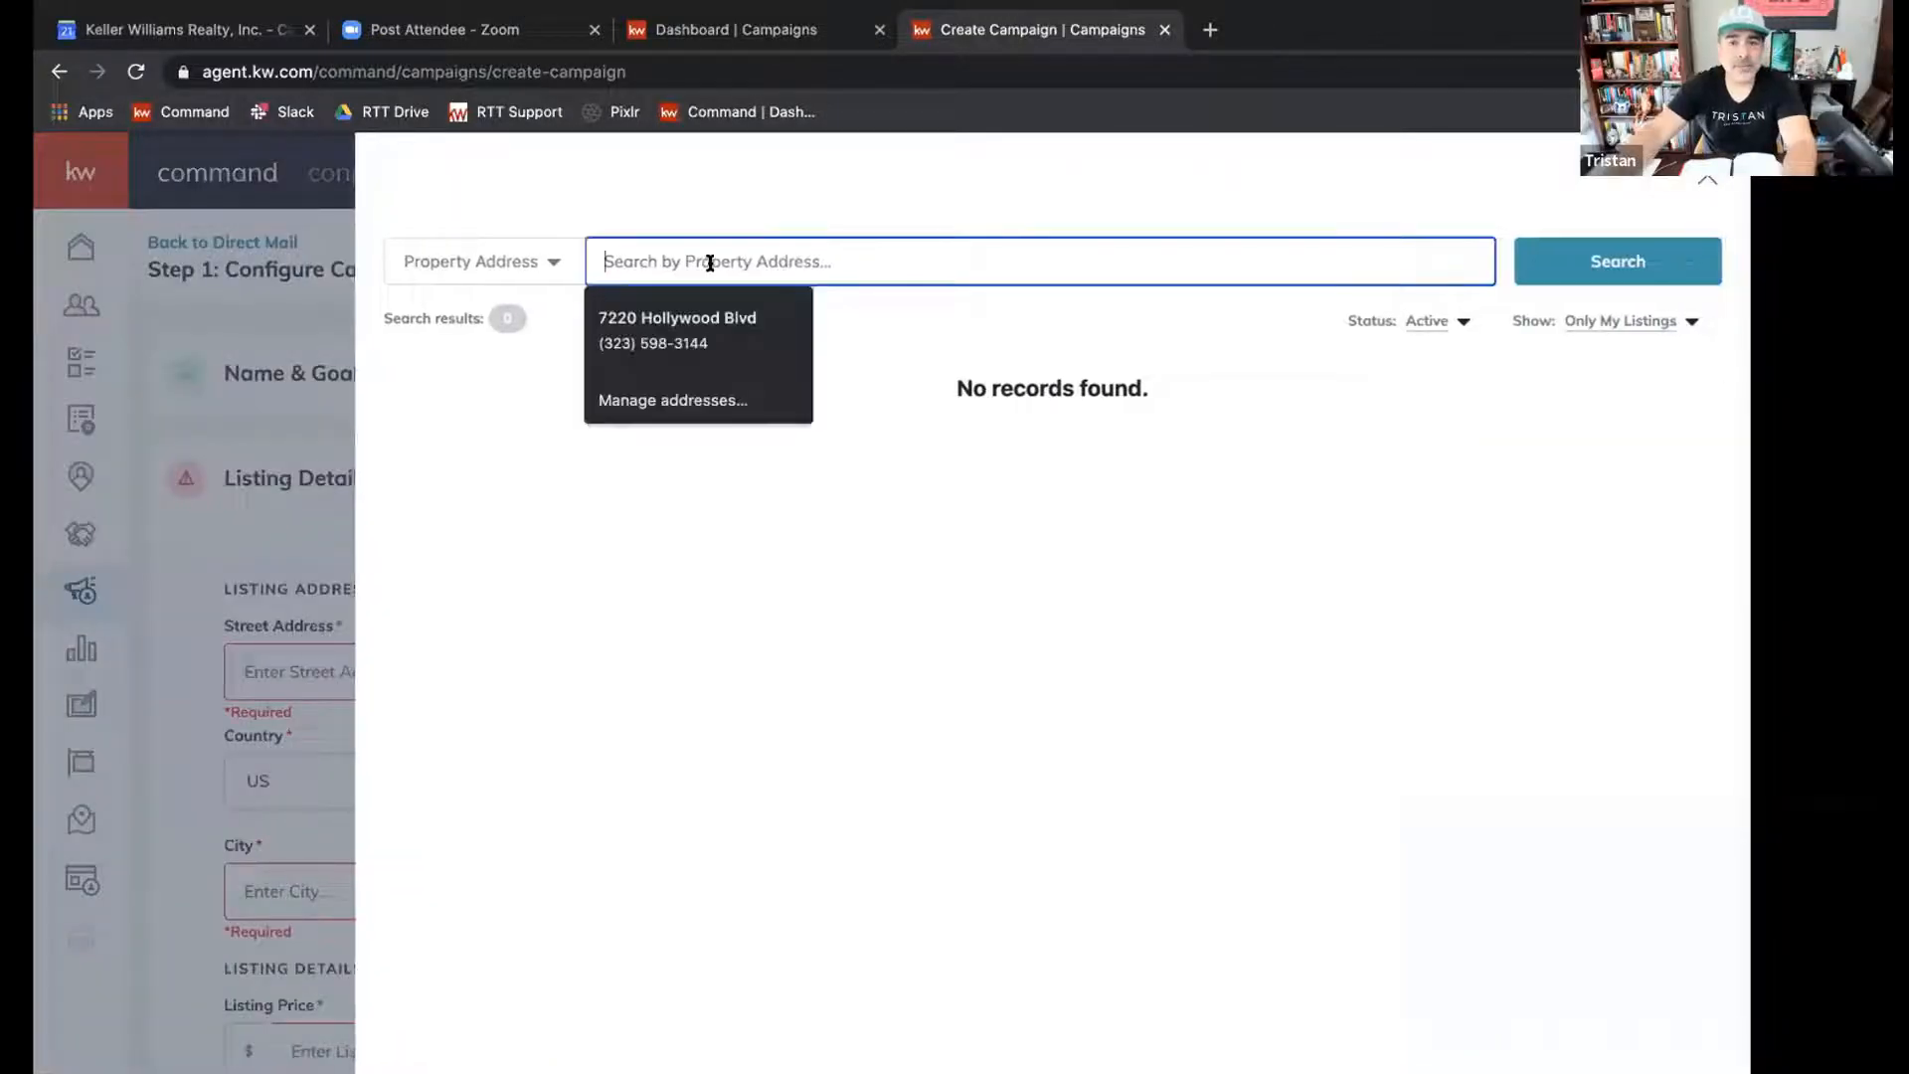
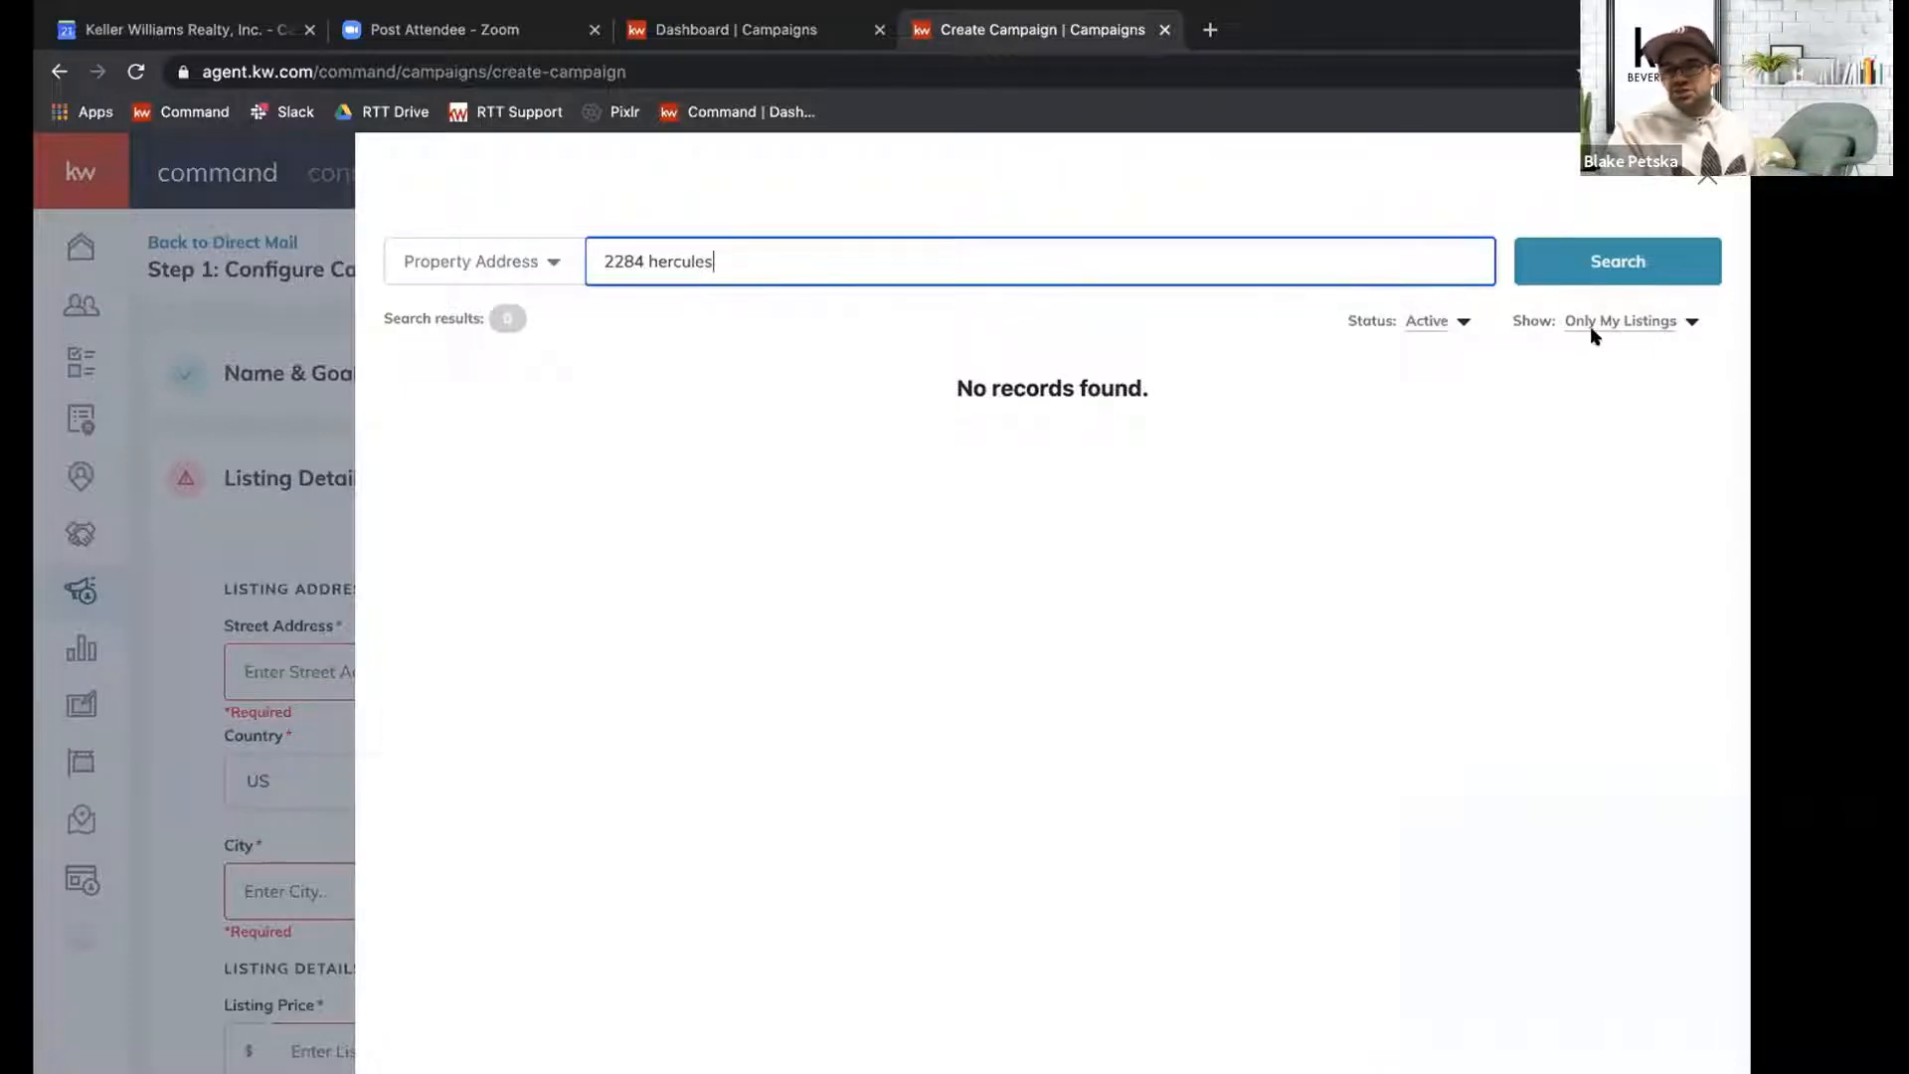
Widen the listing search to All Listings and All Status, and select the $4,288,000 Hercules Dr listing from CA_CARETS.
drag(1642, 326, 1636, 329)
click(1636, 327)
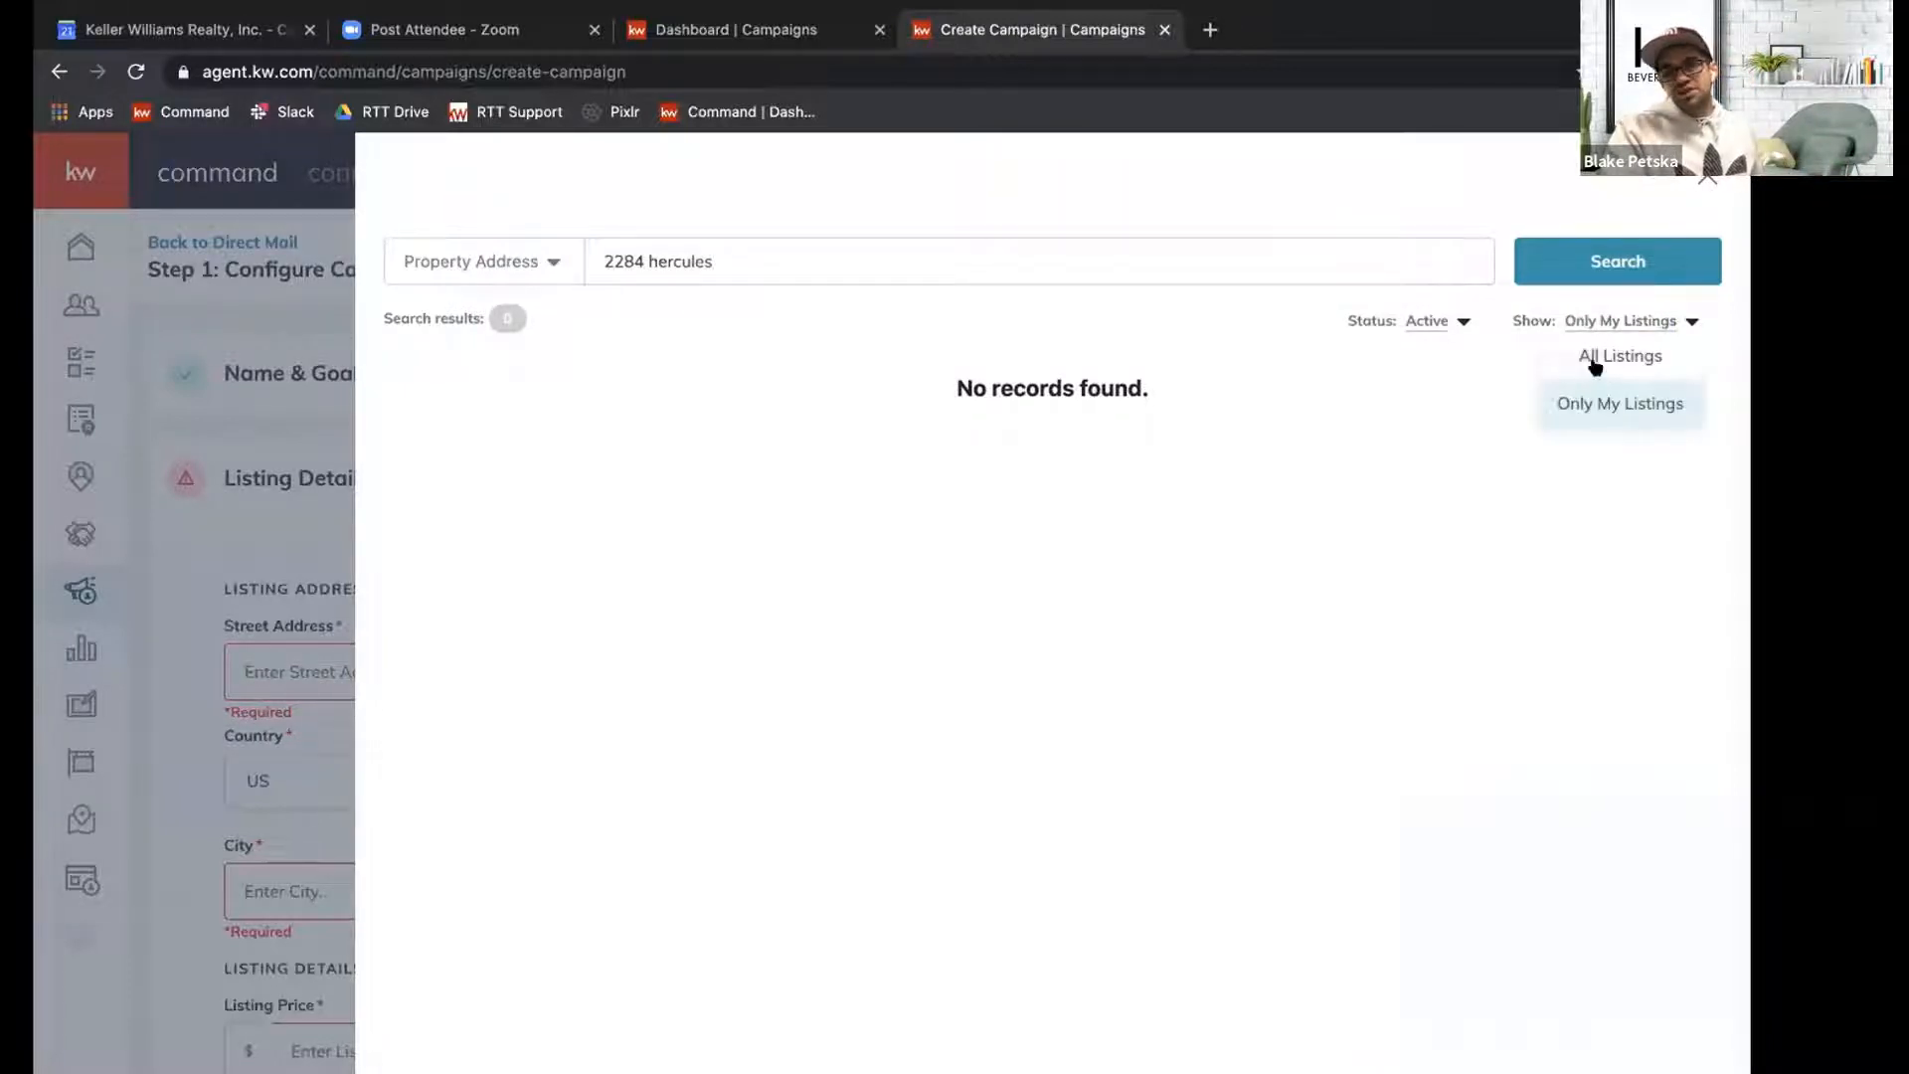
click(1594, 358)
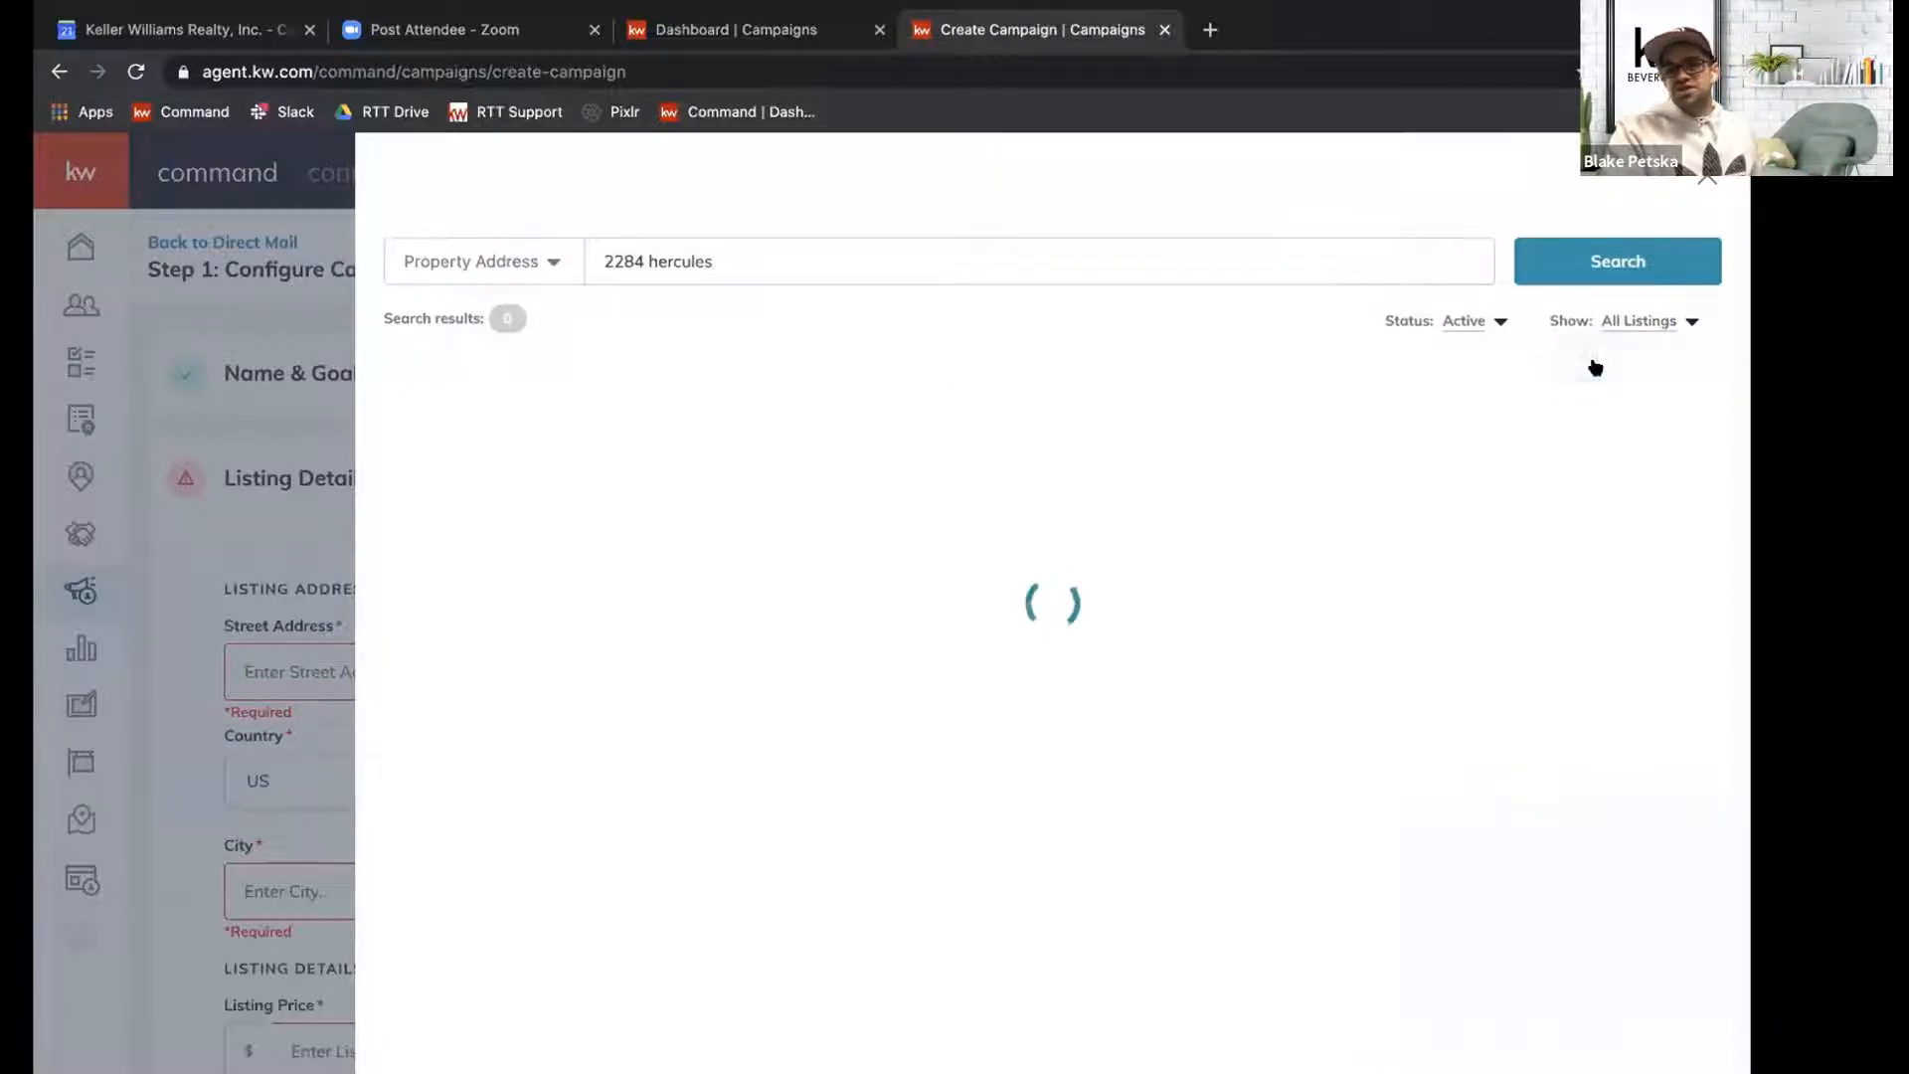
click(1460, 322)
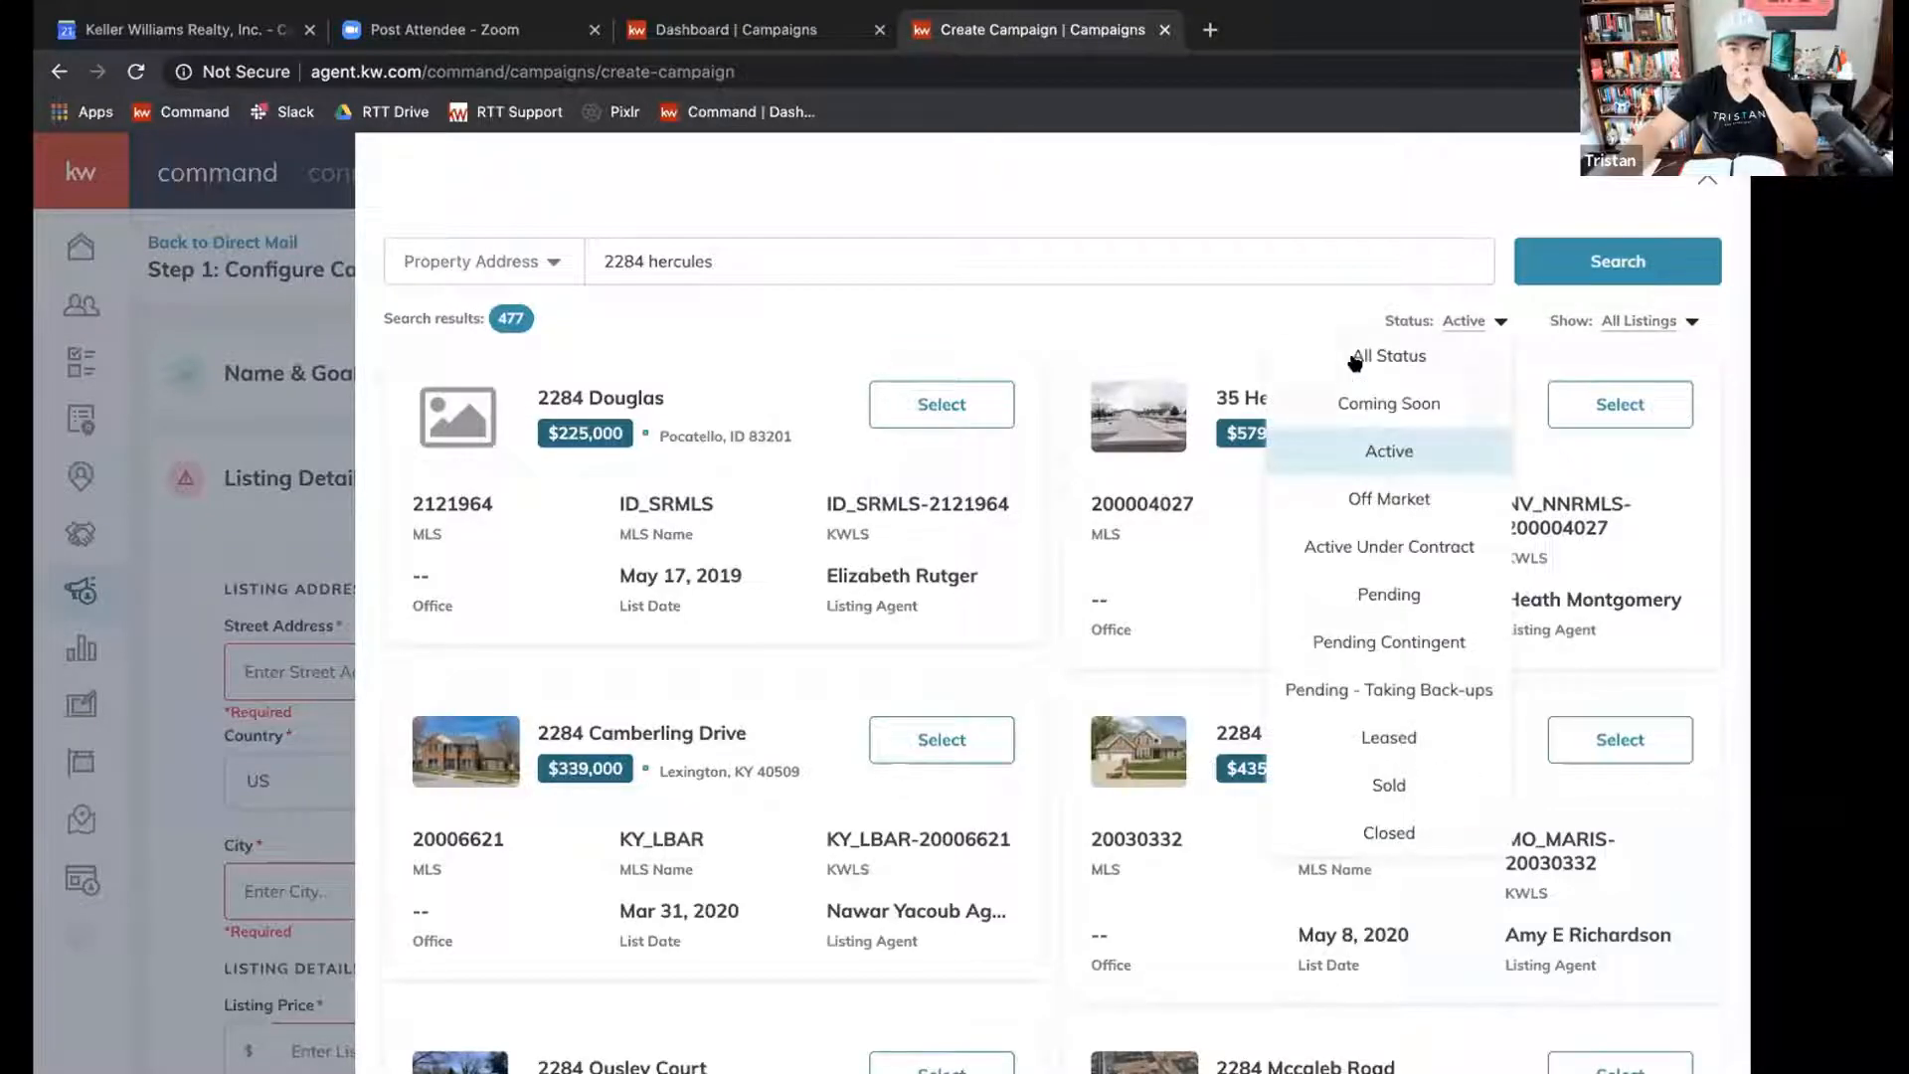
click(1355, 358)
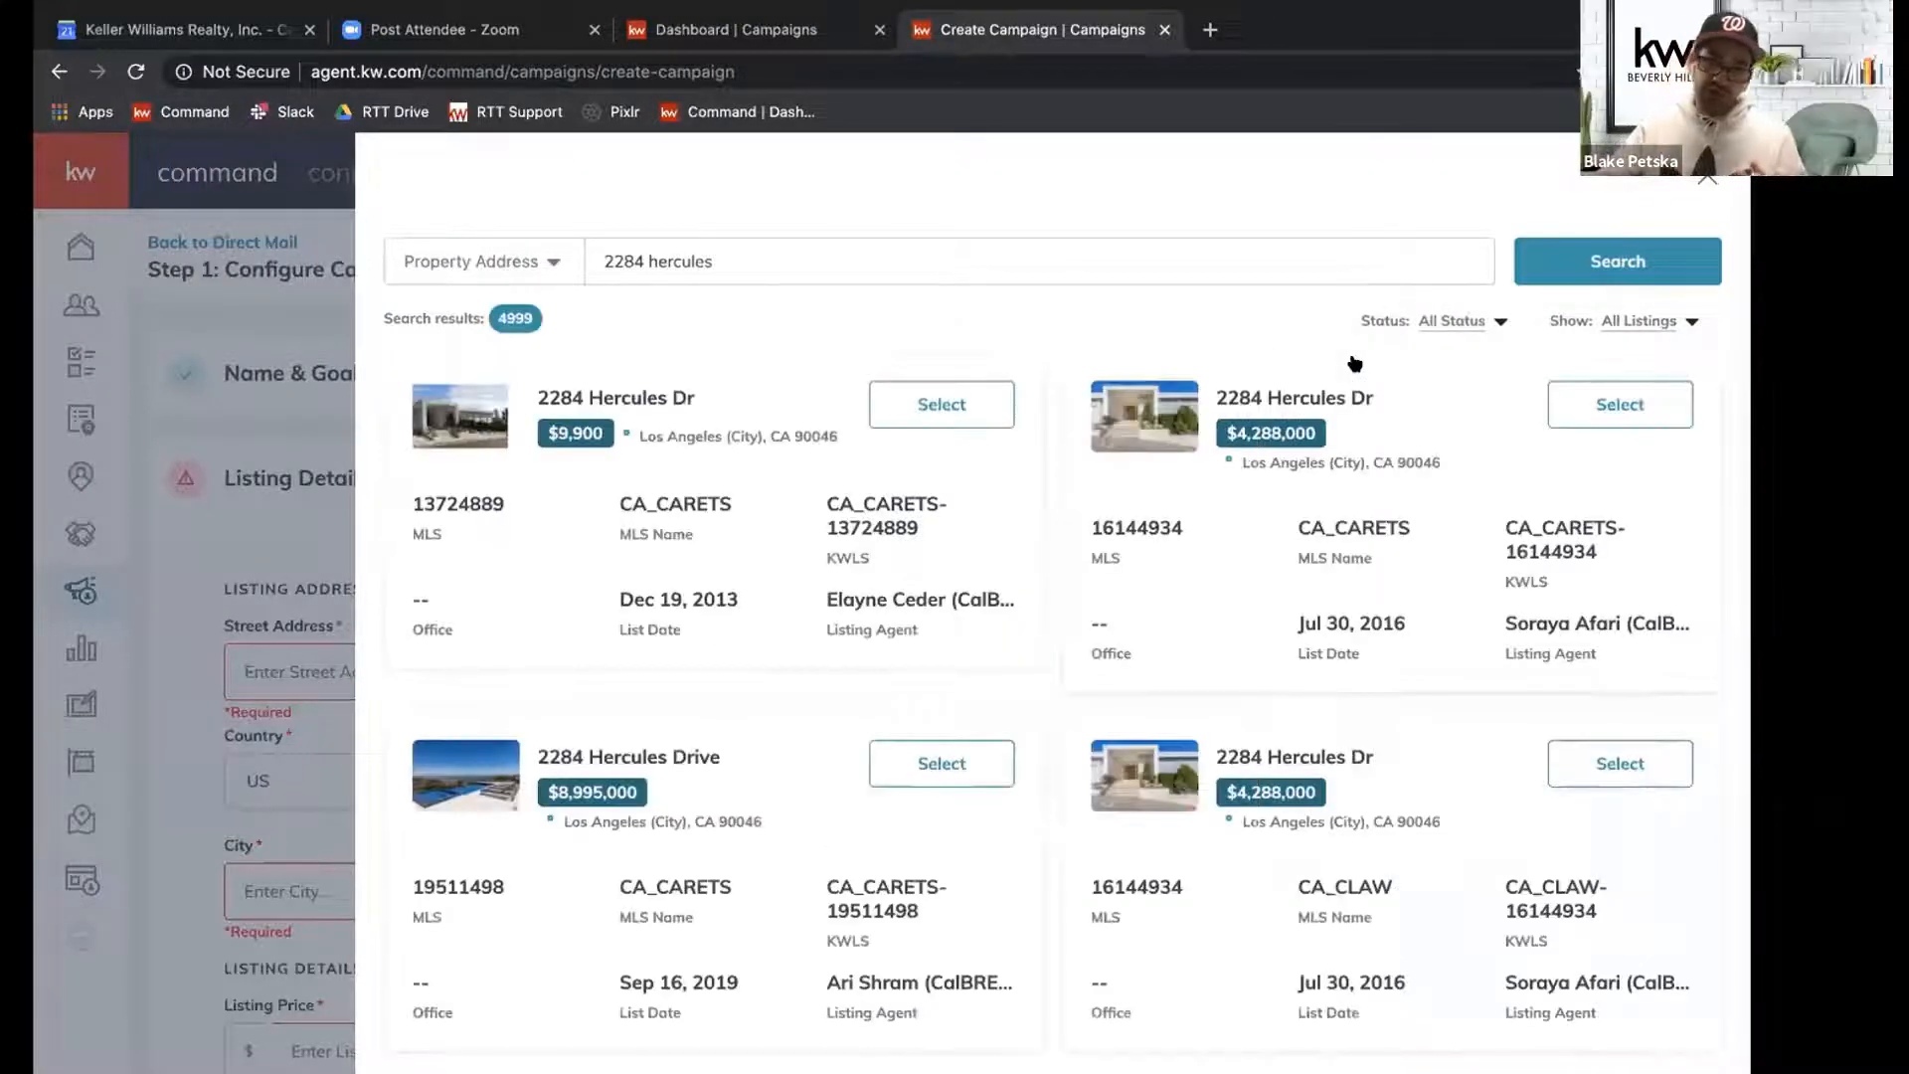
click(1604, 408)
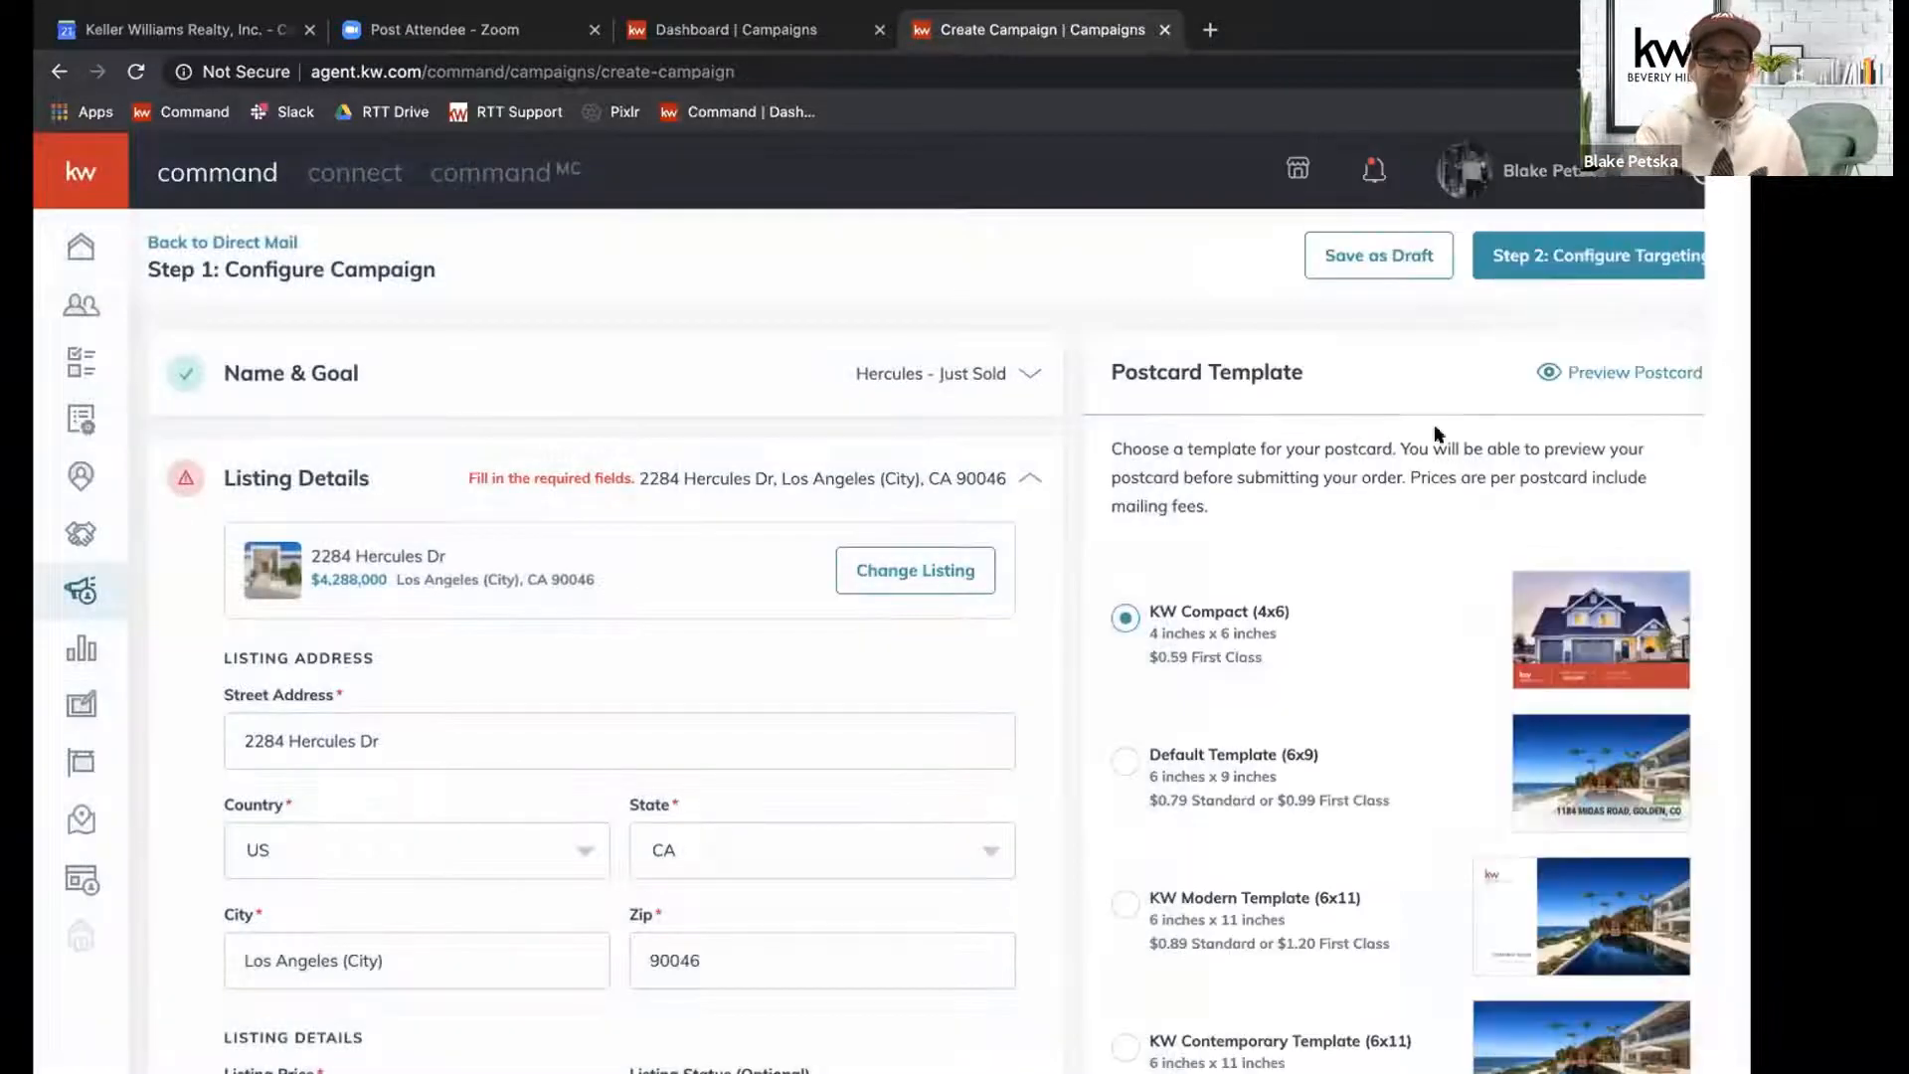
Remove "(City)" from the listing's city so that it reads "Los Angeles".
scroll(738, 609, down, 2)
scroll(738, 610, down, 3)
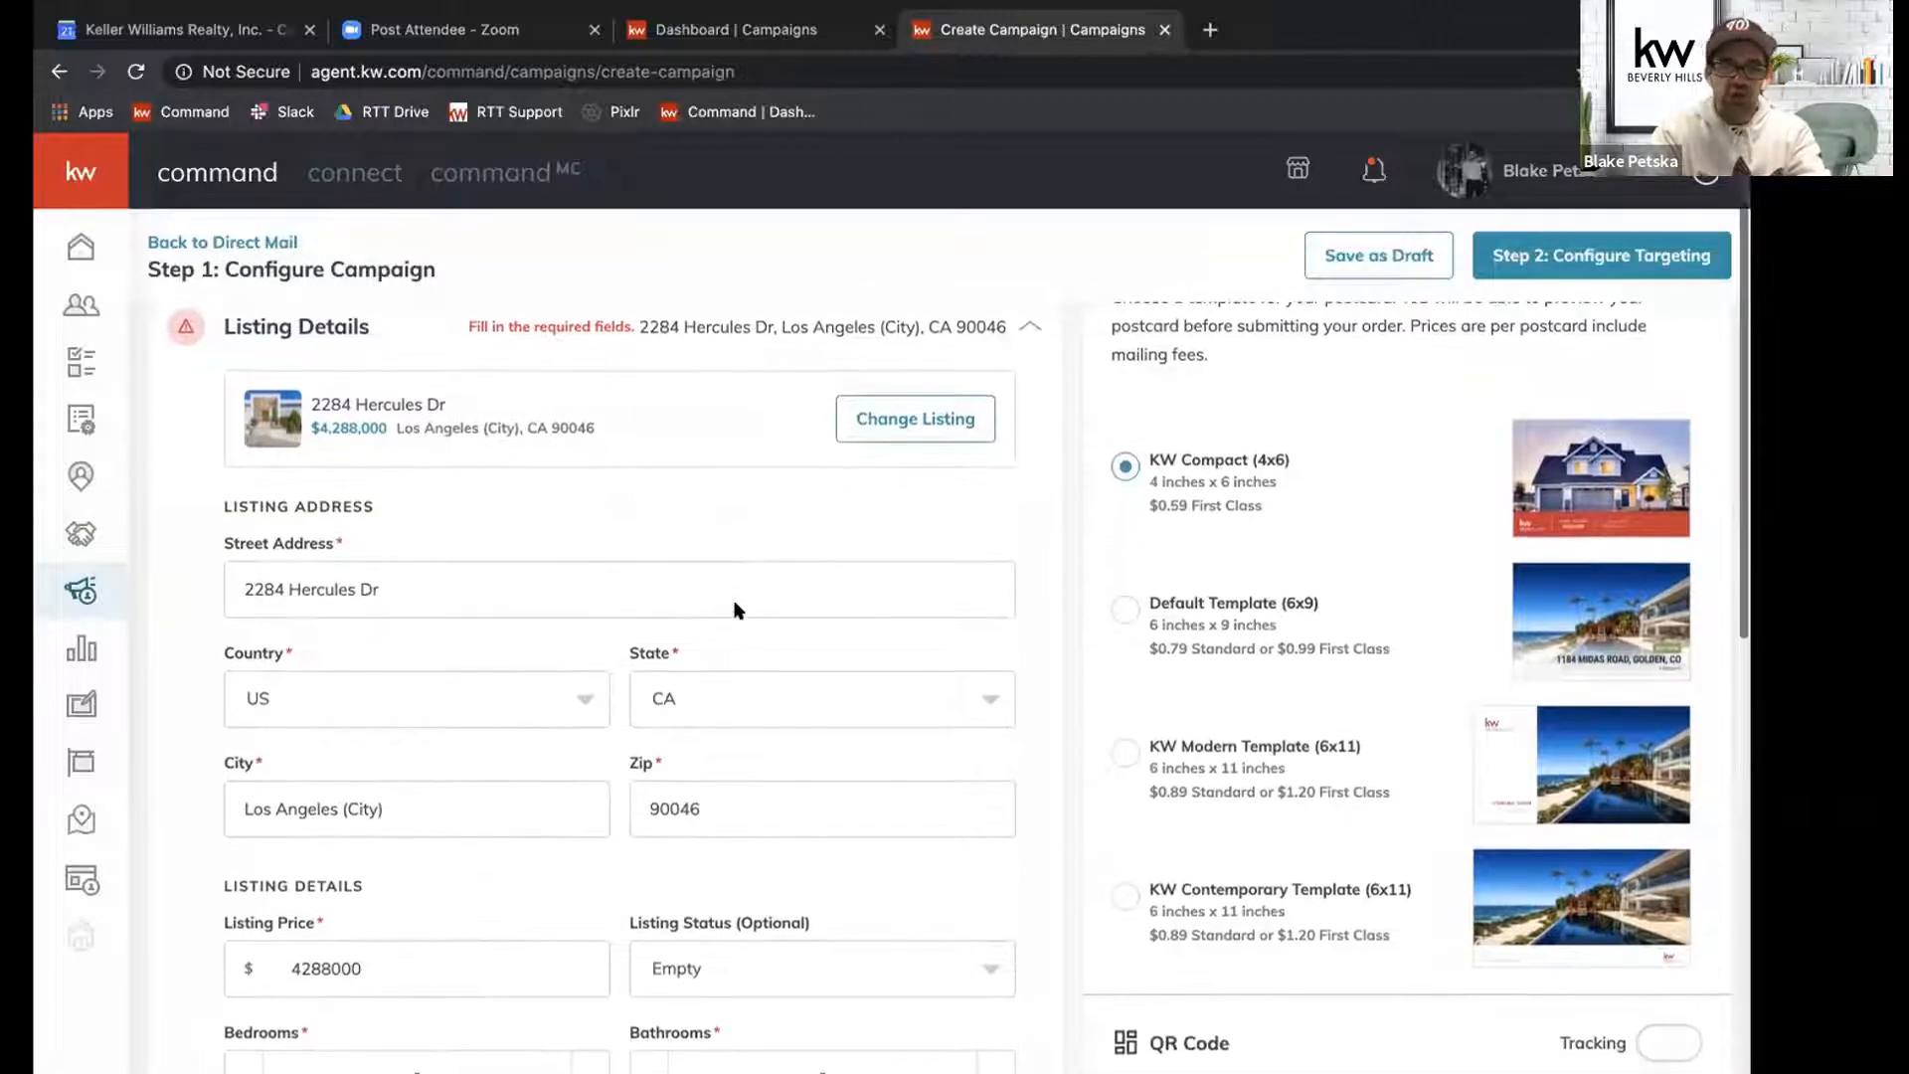
click(495, 796)
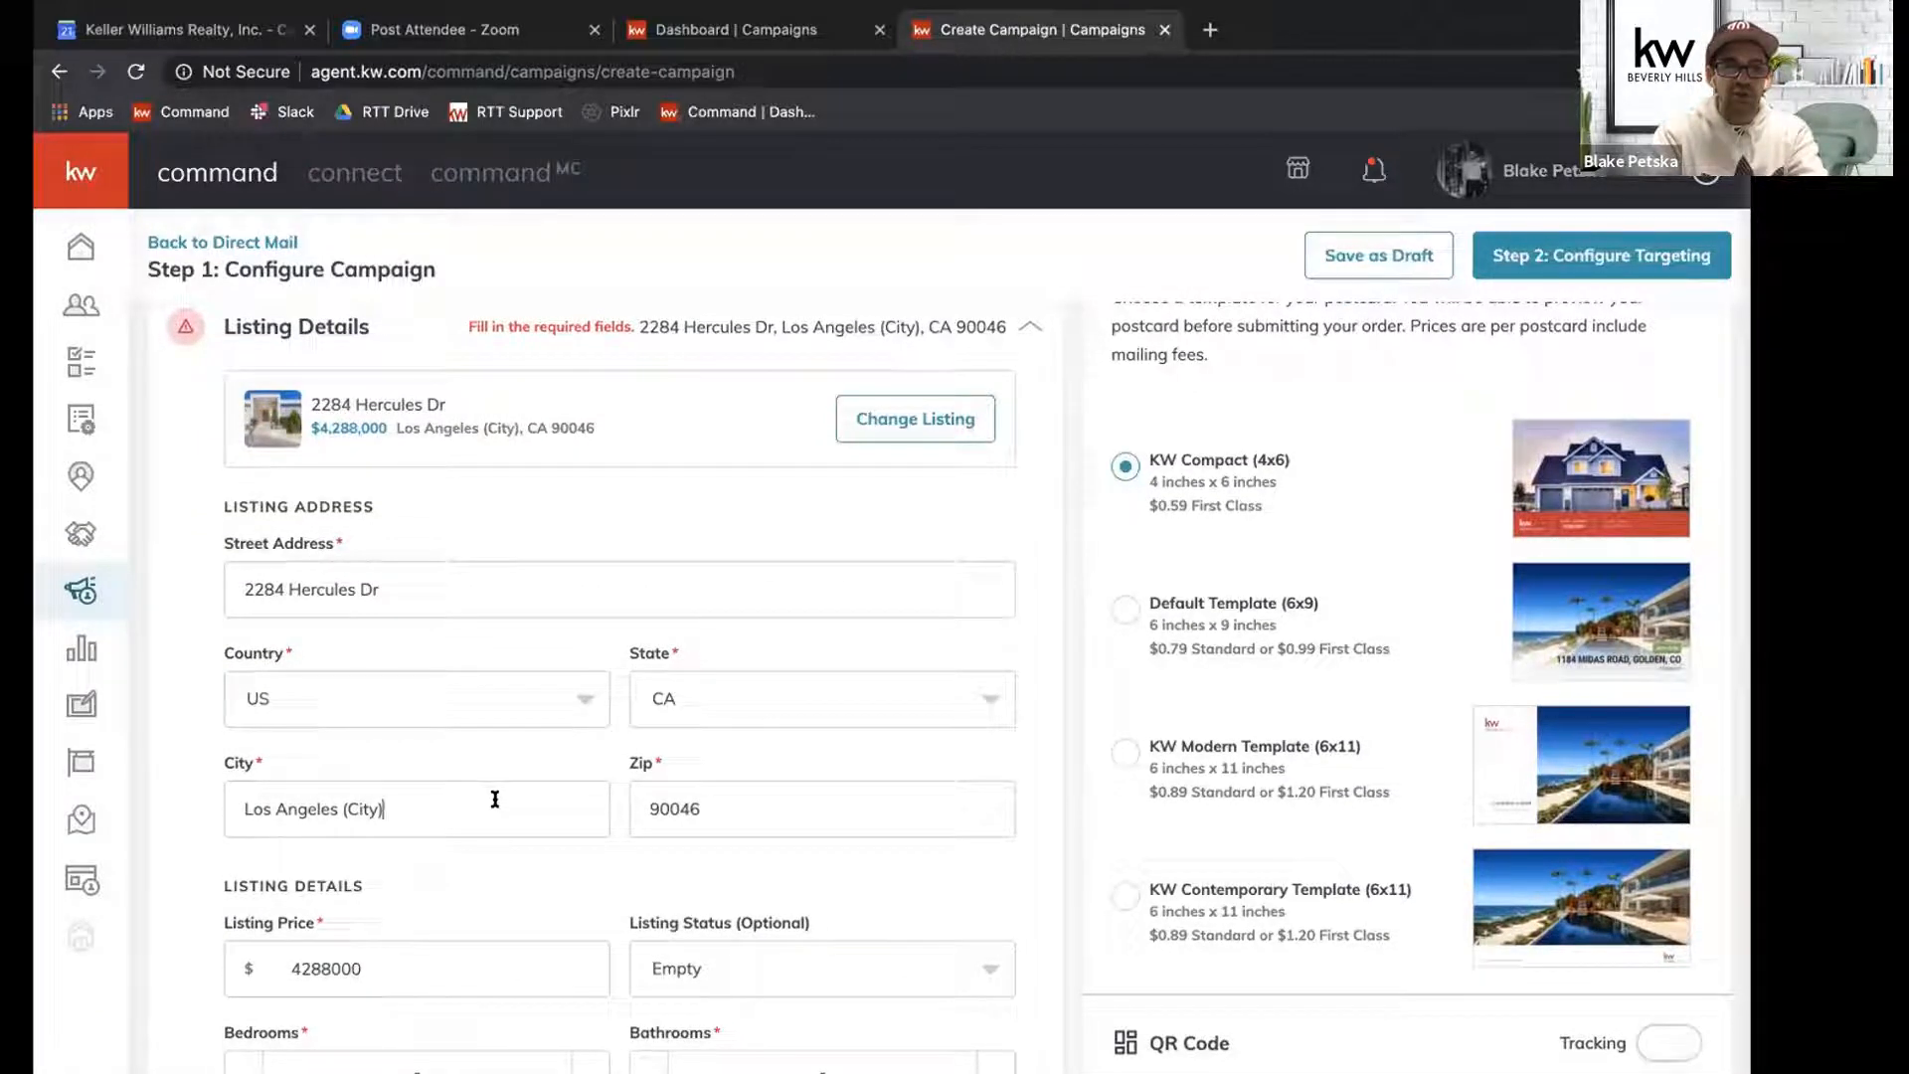
key(BackSpace)
key(BackSpace)
key(BackSpace)
key(BackSpace)
key(BackSpace)
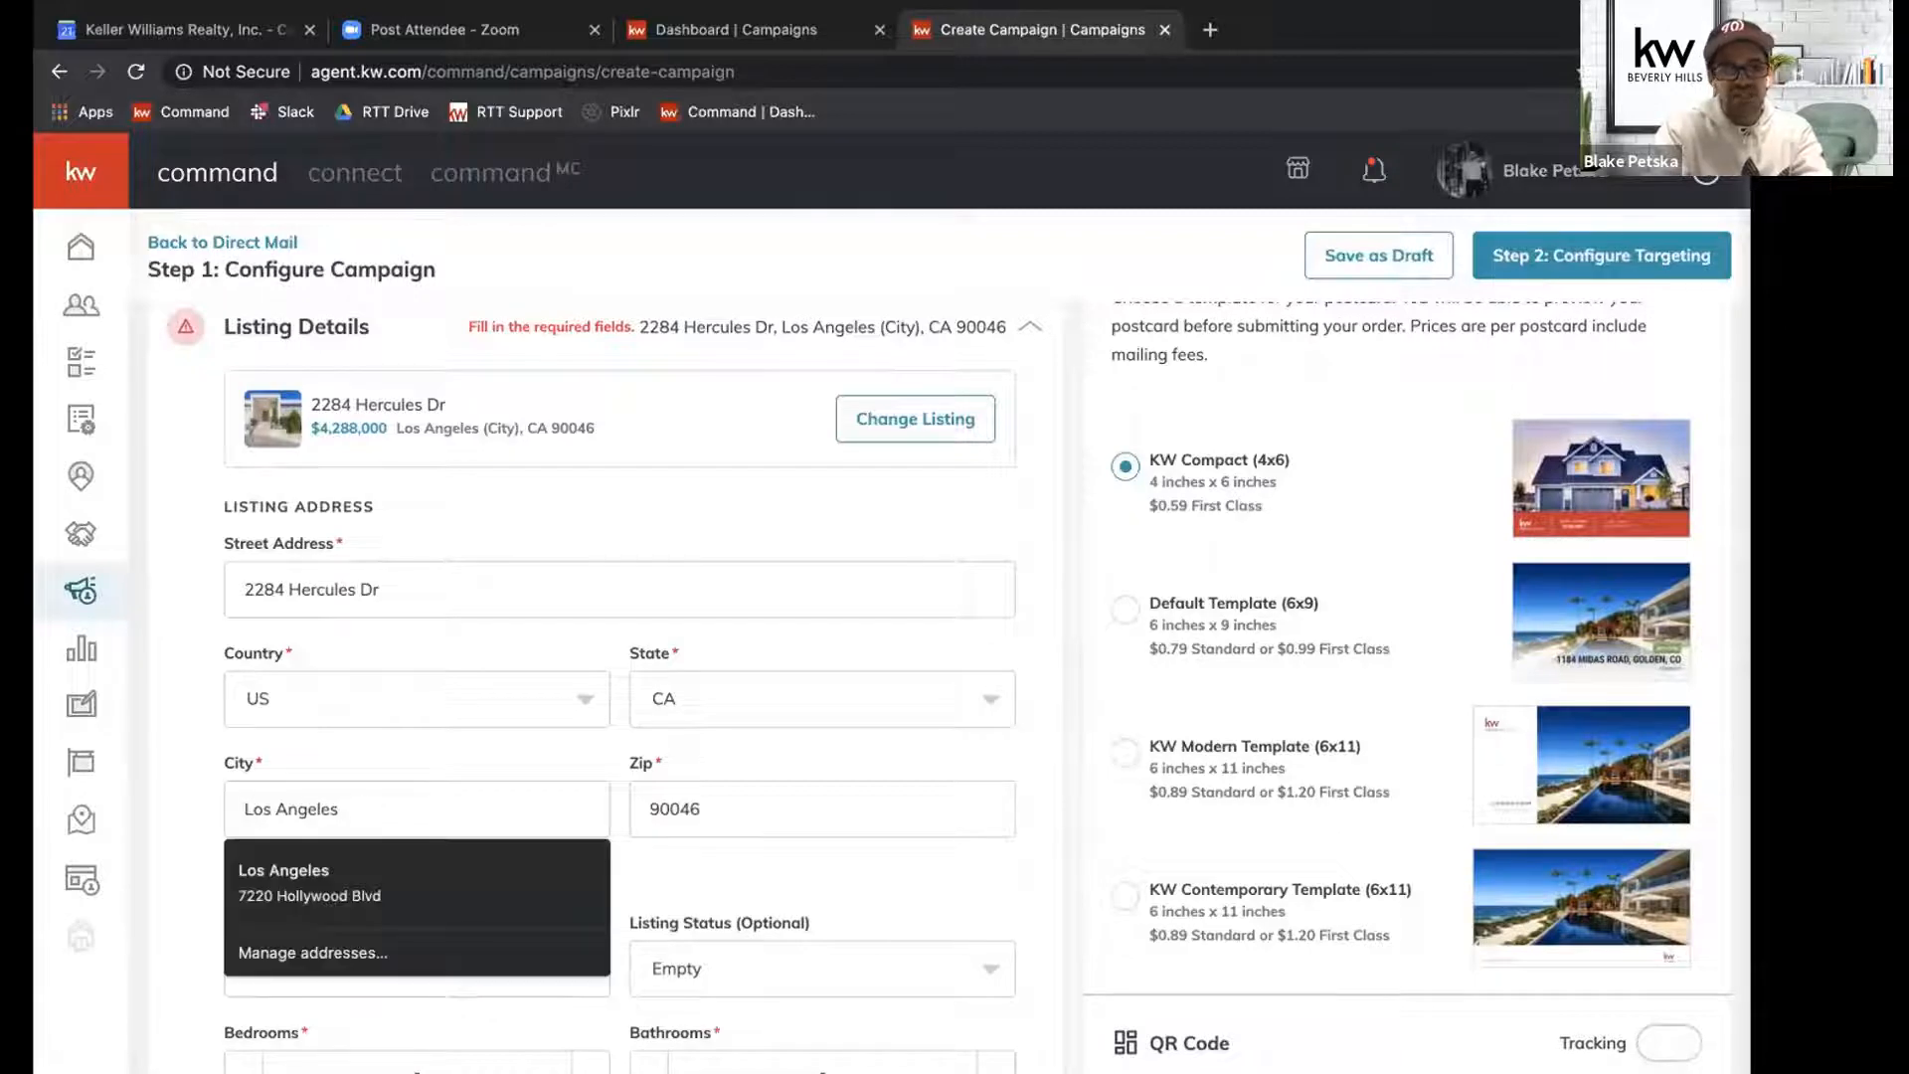
click(175, 772)
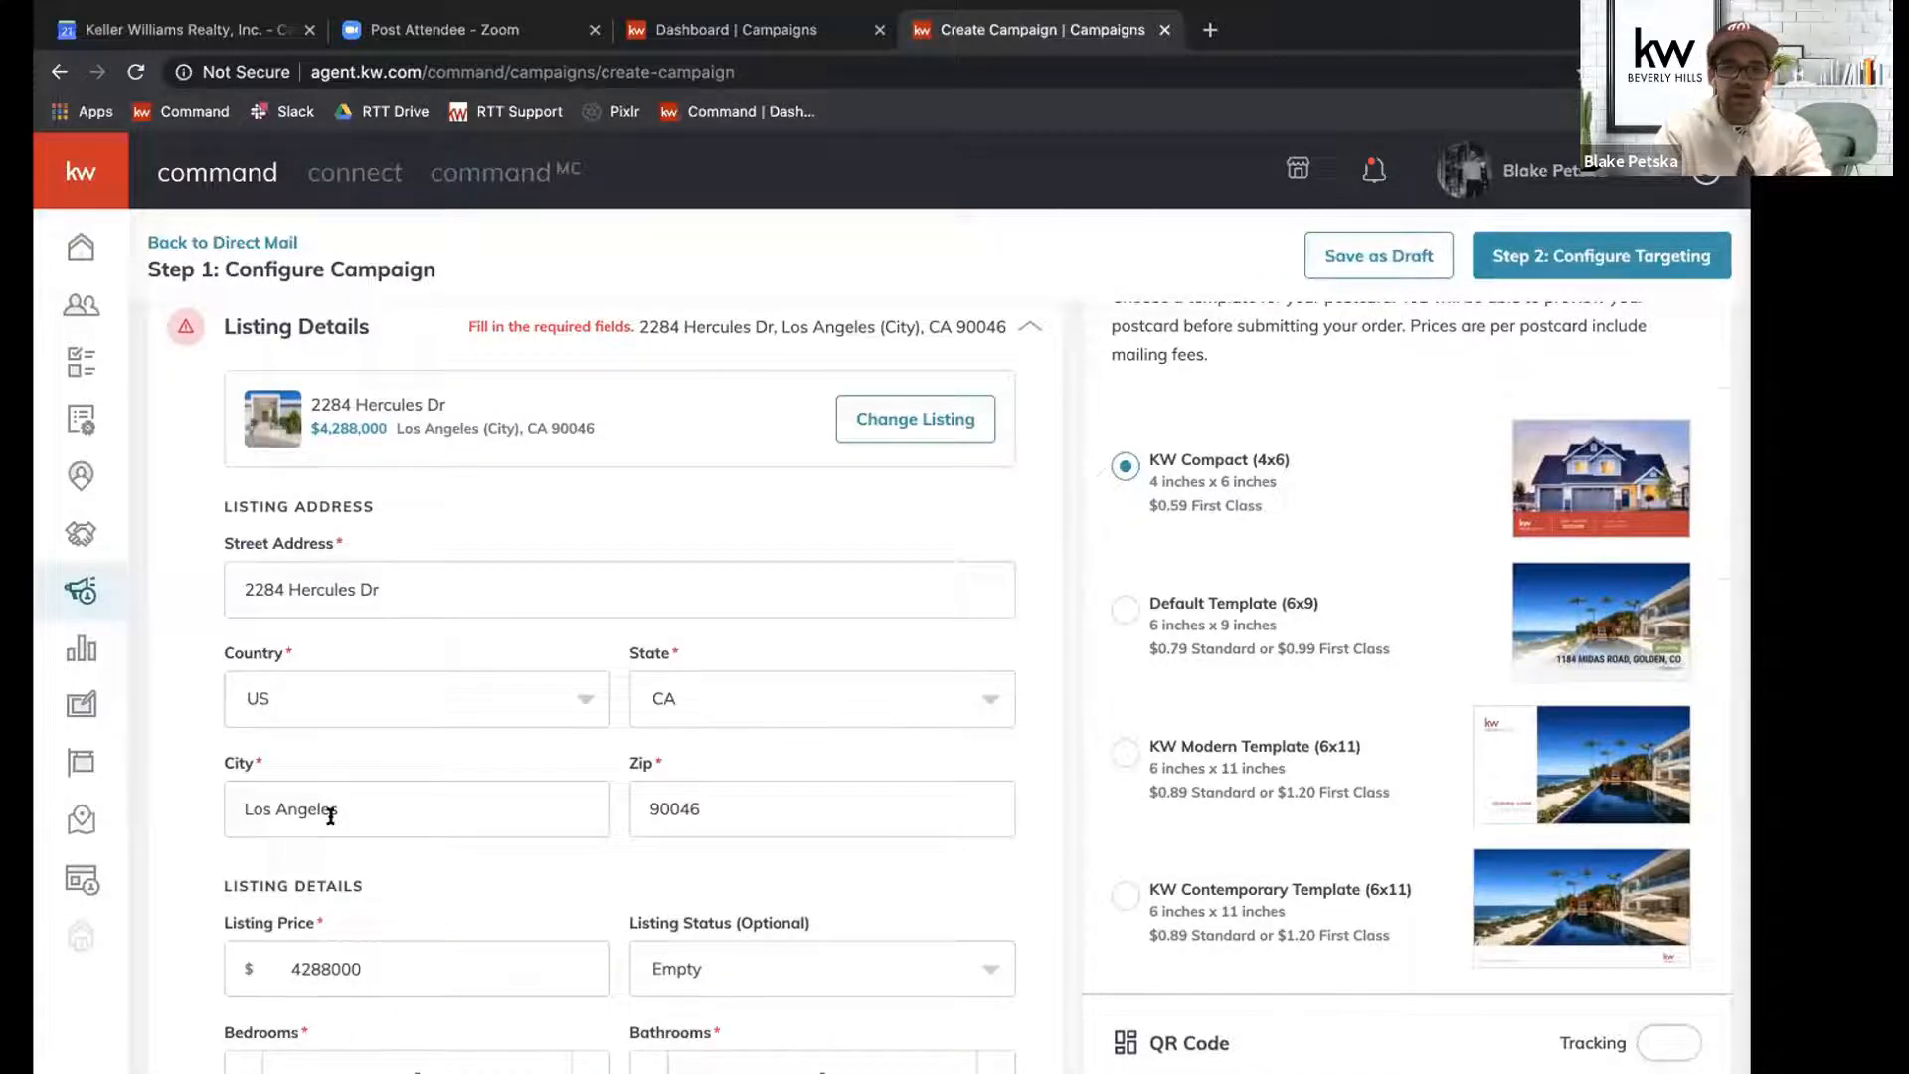
Set the listing status to JUST SOLD in the listing details.
scroll(330, 806, down, 3)
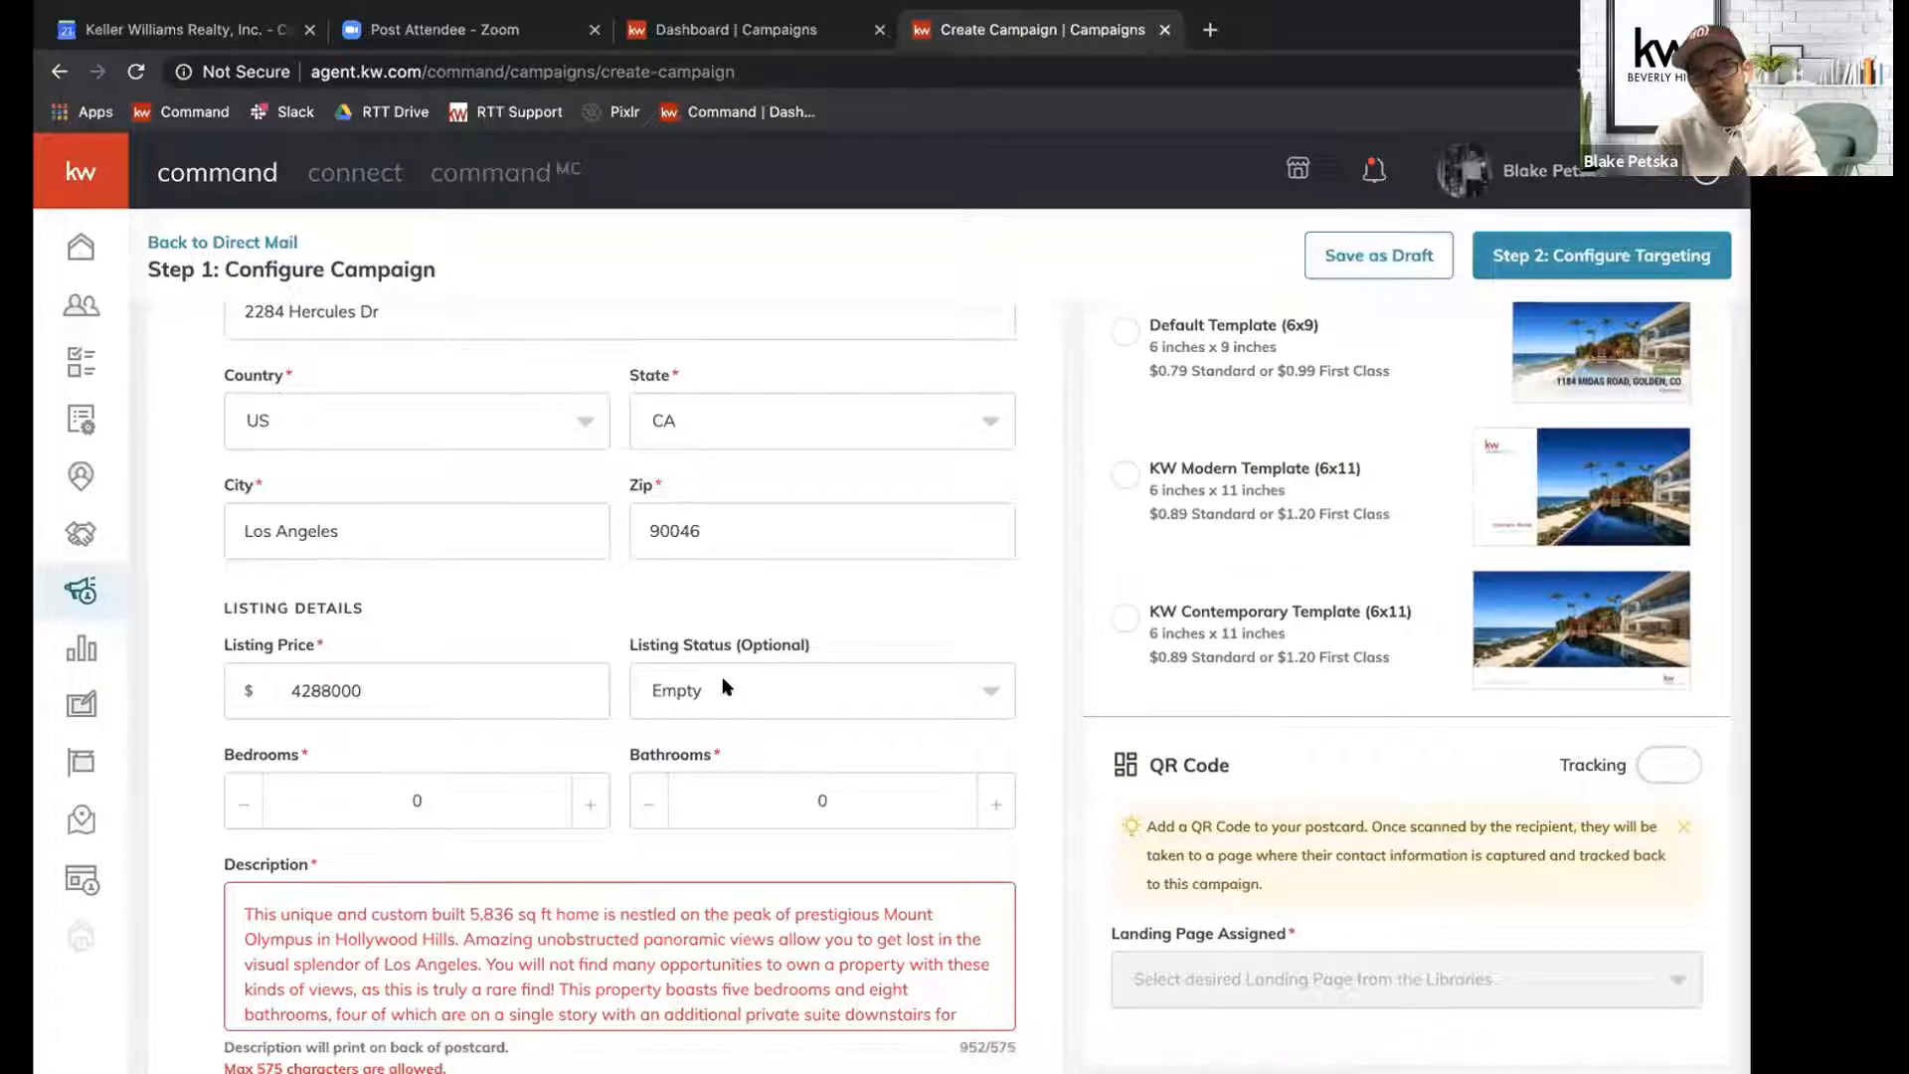
scroll(724, 687, down, 1)
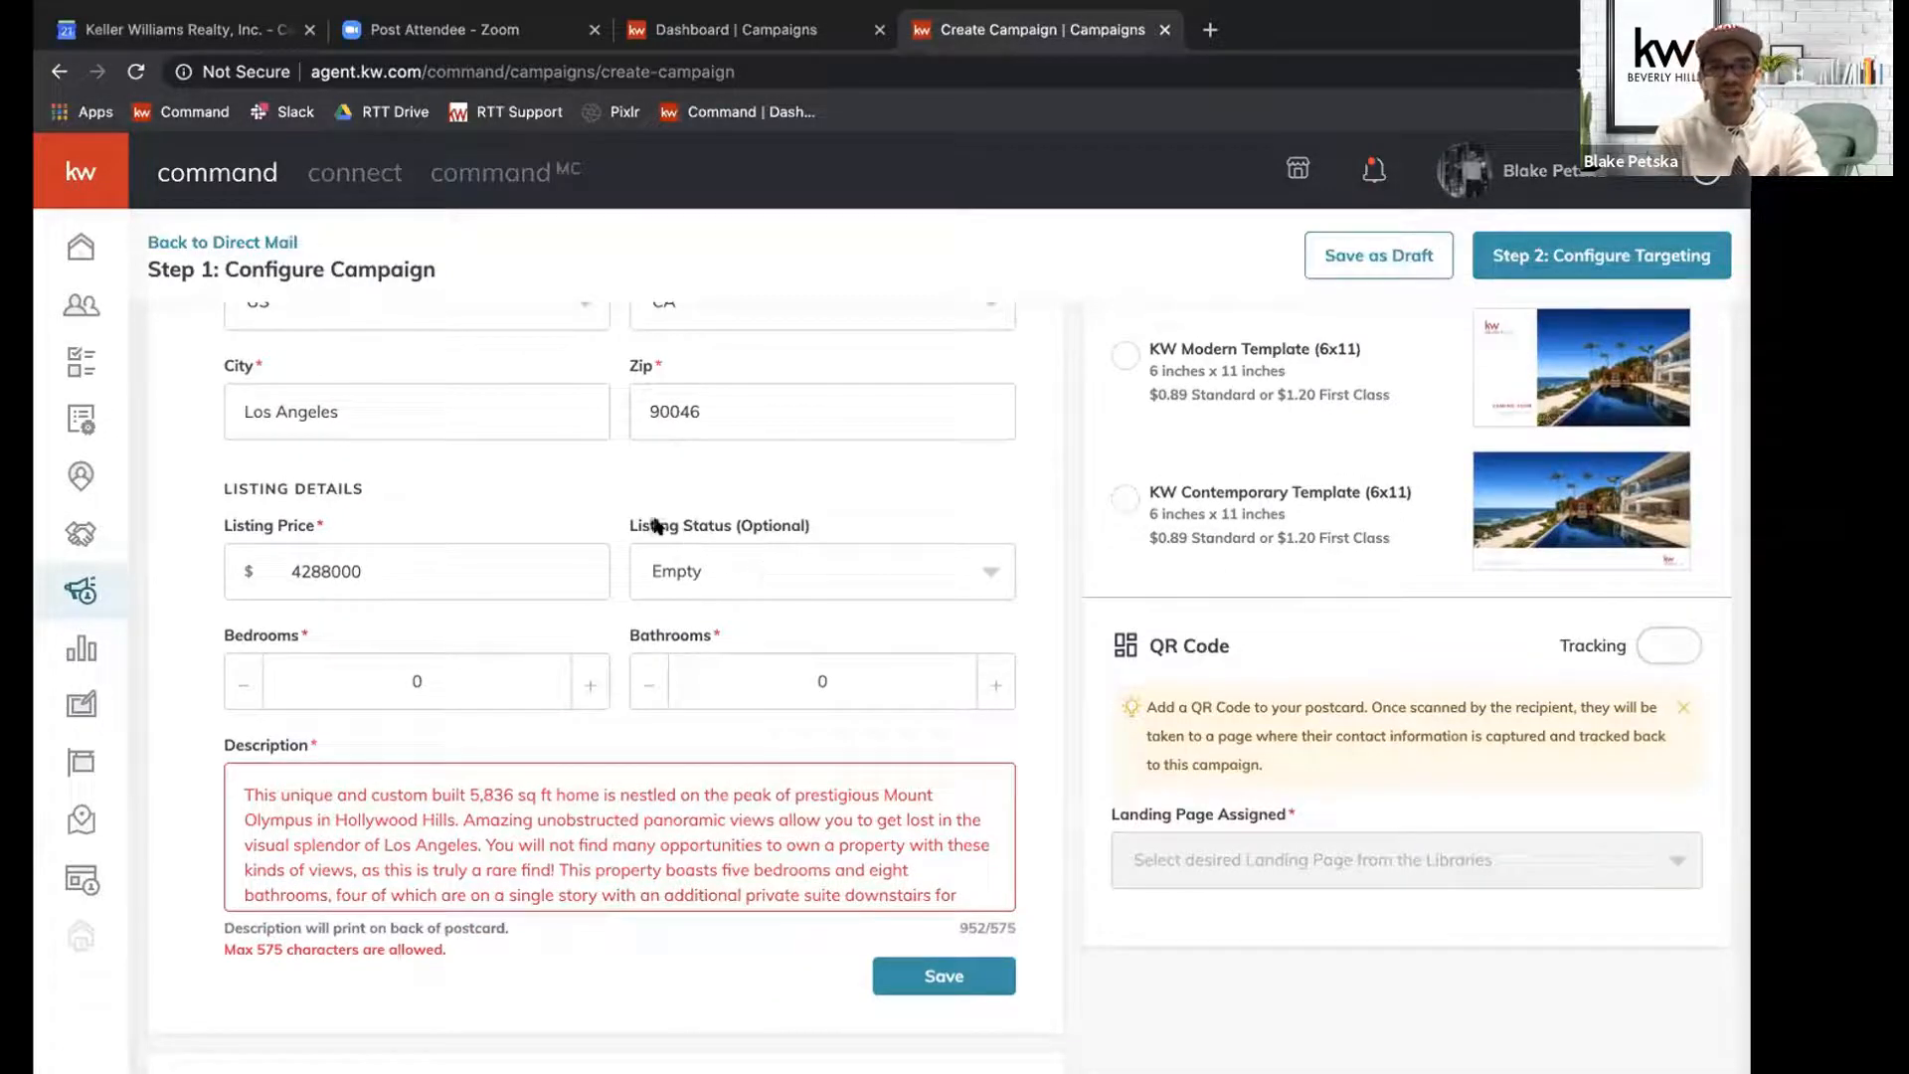
click(696, 567)
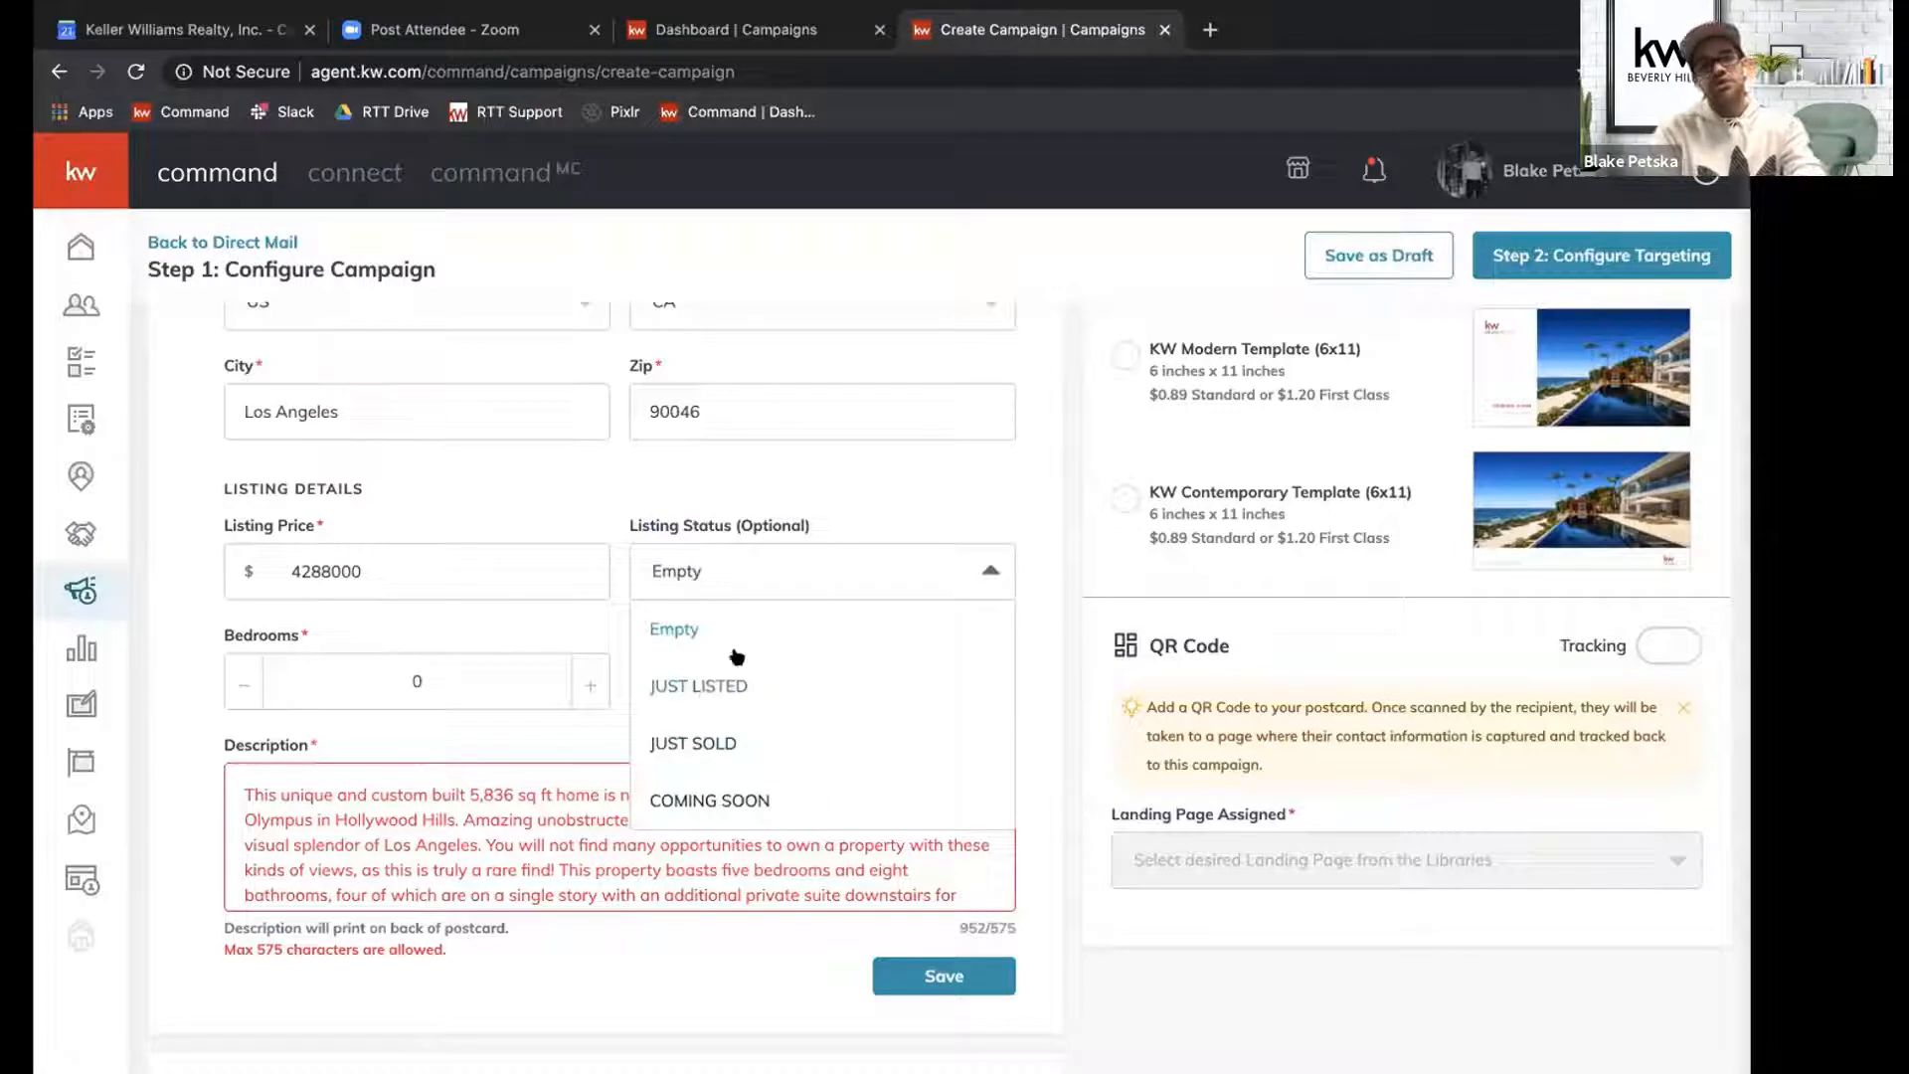
click(706, 754)
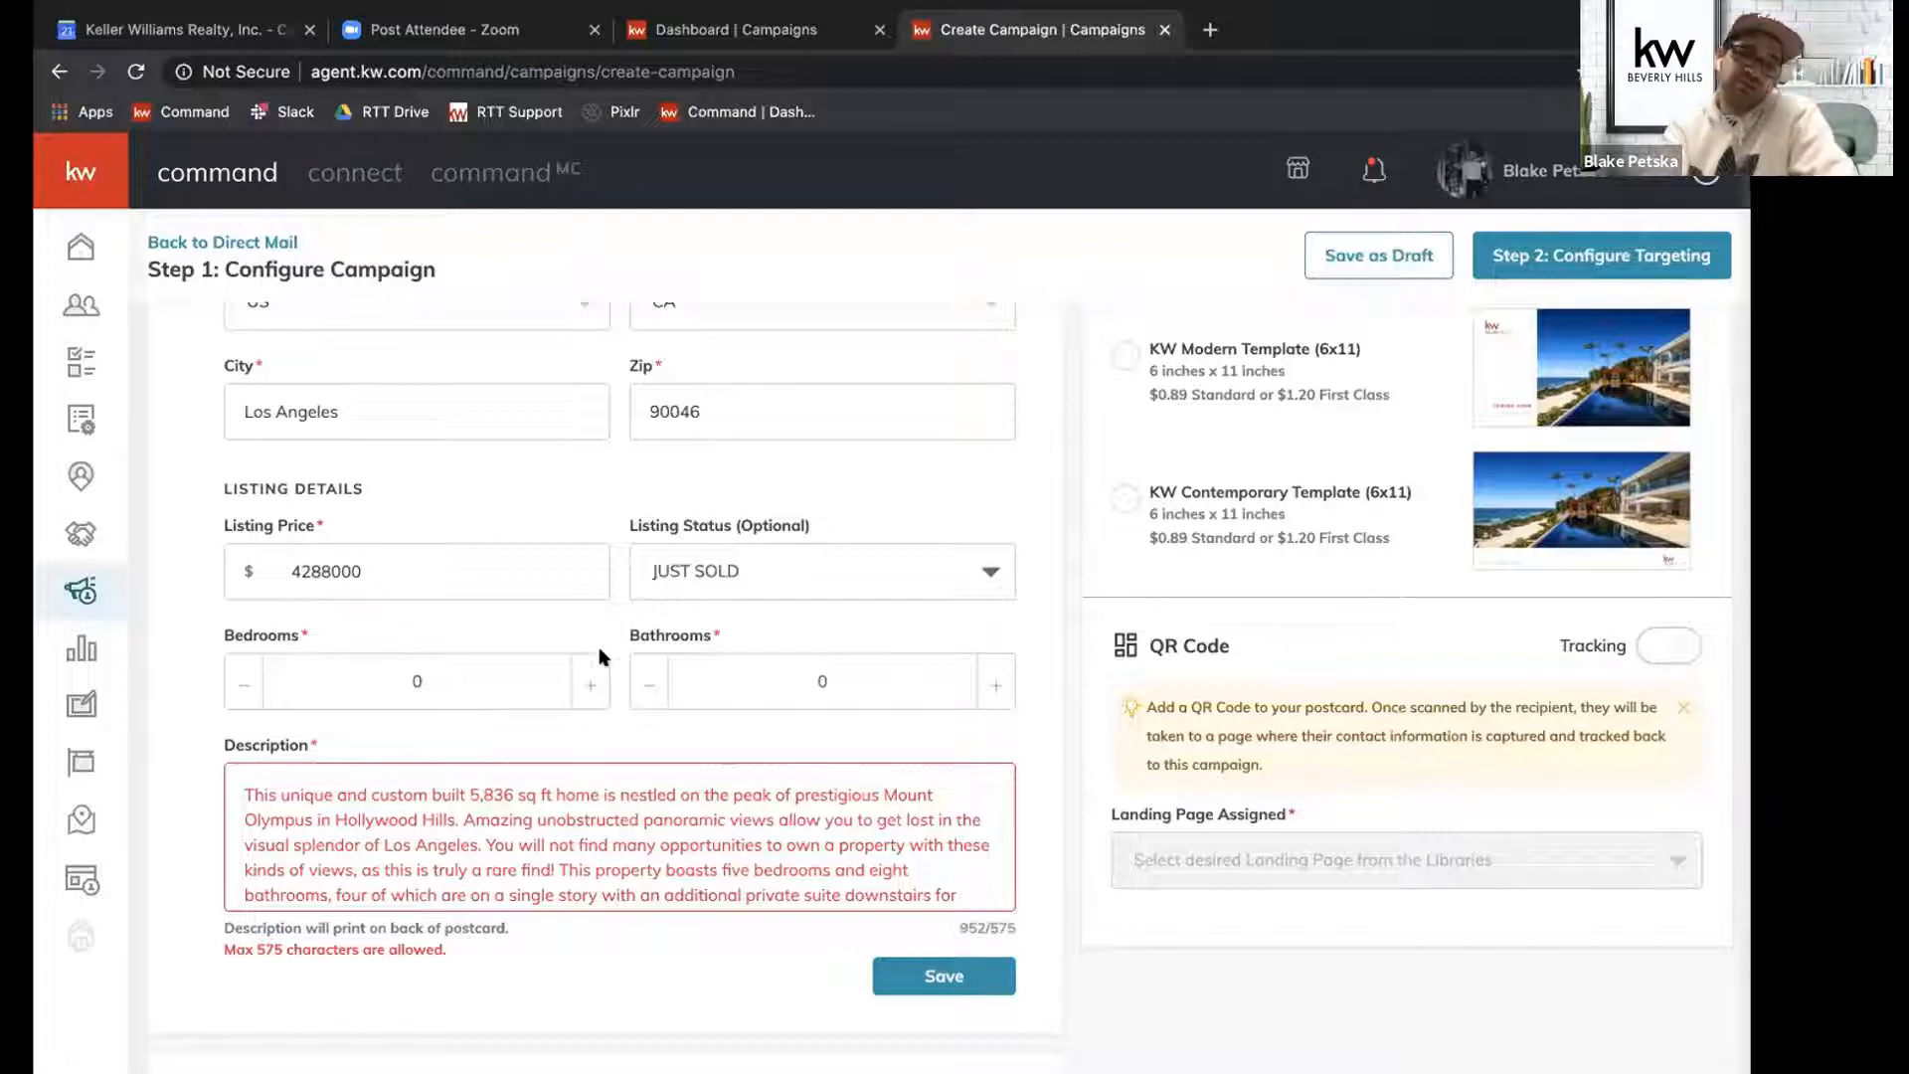
Set the listing's bedrooms to 5 and its bathrooms to 5.0.
click(591, 680)
click(590, 681)
click(591, 680)
click(590, 680)
click(591, 680)
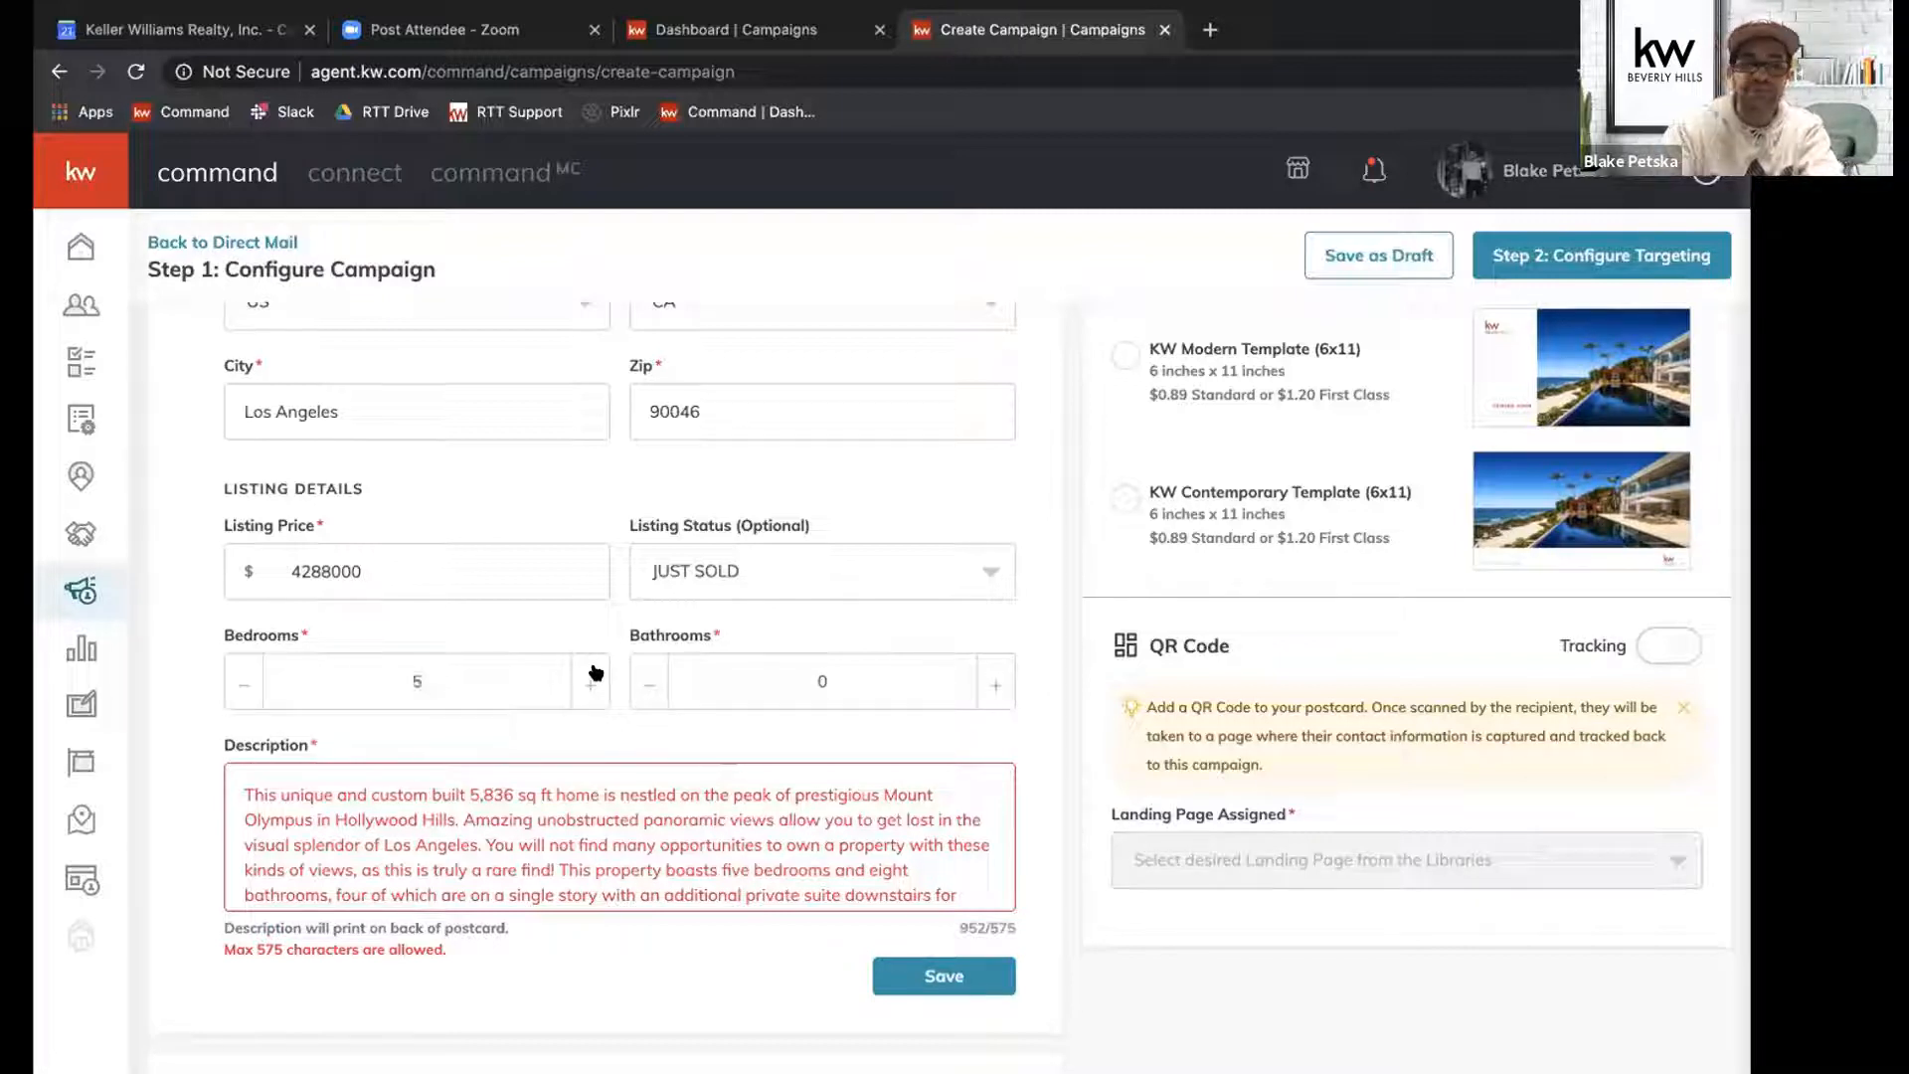
click(997, 683)
click(996, 682)
click(997, 682)
click(998, 681)
click(998, 681)
click(997, 681)
click(998, 681)
click(997, 681)
click(997, 681)
click(643, 674)
Shorten the listing description by deleting everything after the sentence ending "get lost in the visual splendor of Los Angeles.".
scroll(639, 797, down, 5)
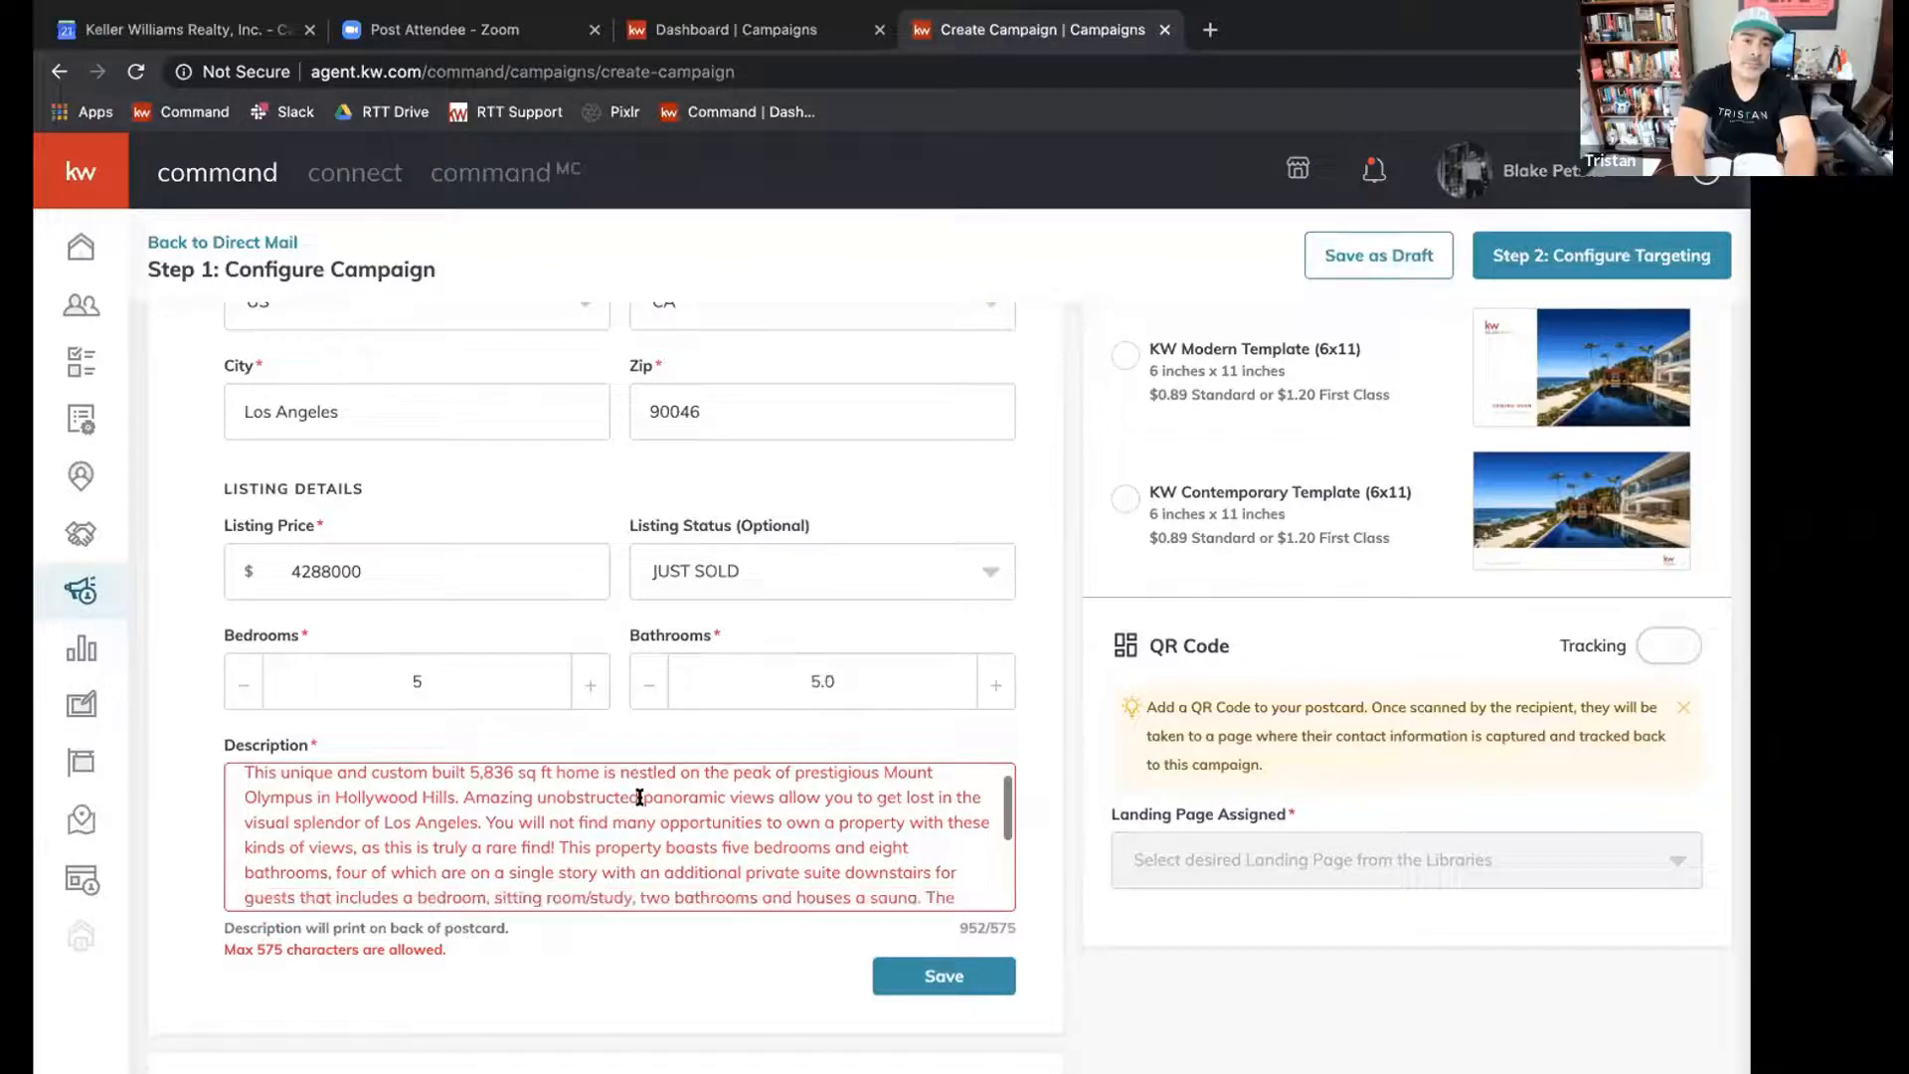
scroll(640, 796, up, 6)
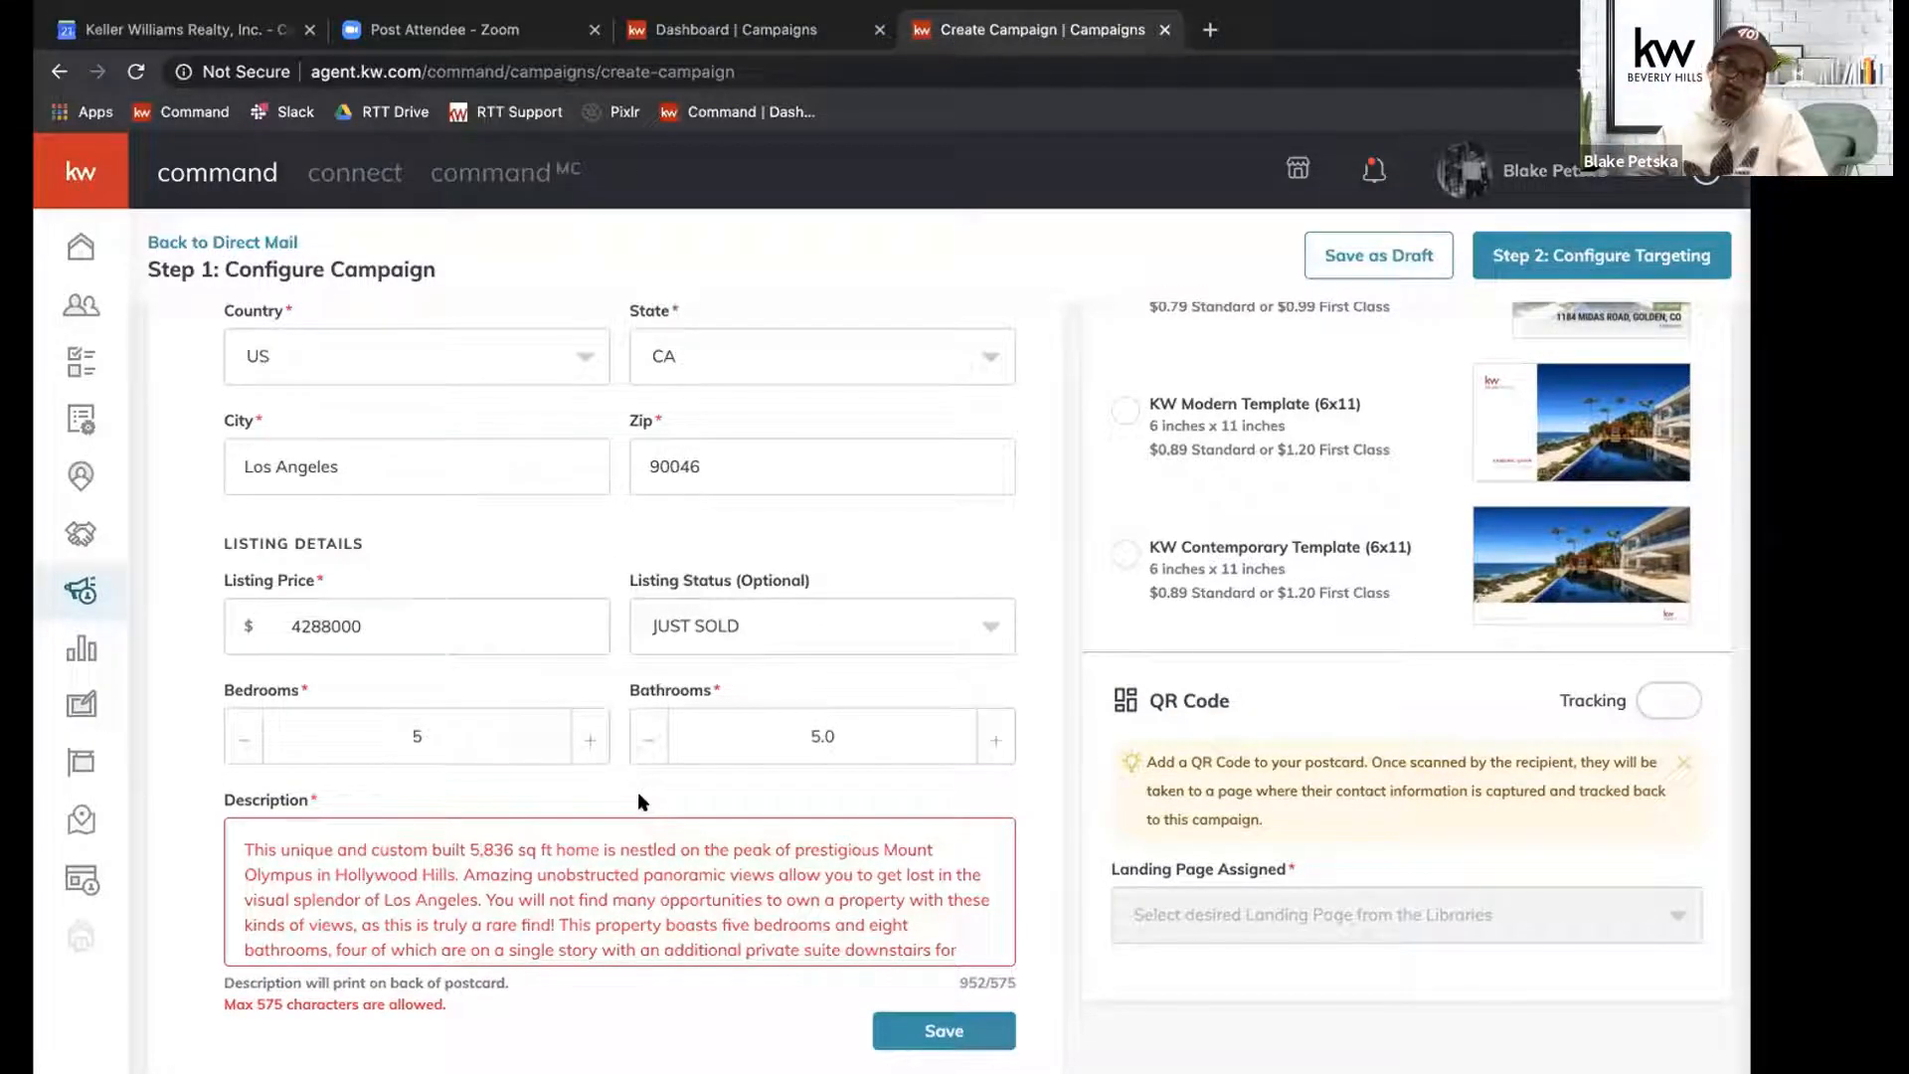
scroll(633, 870, down, 1)
scroll(633, 870, down, 3)
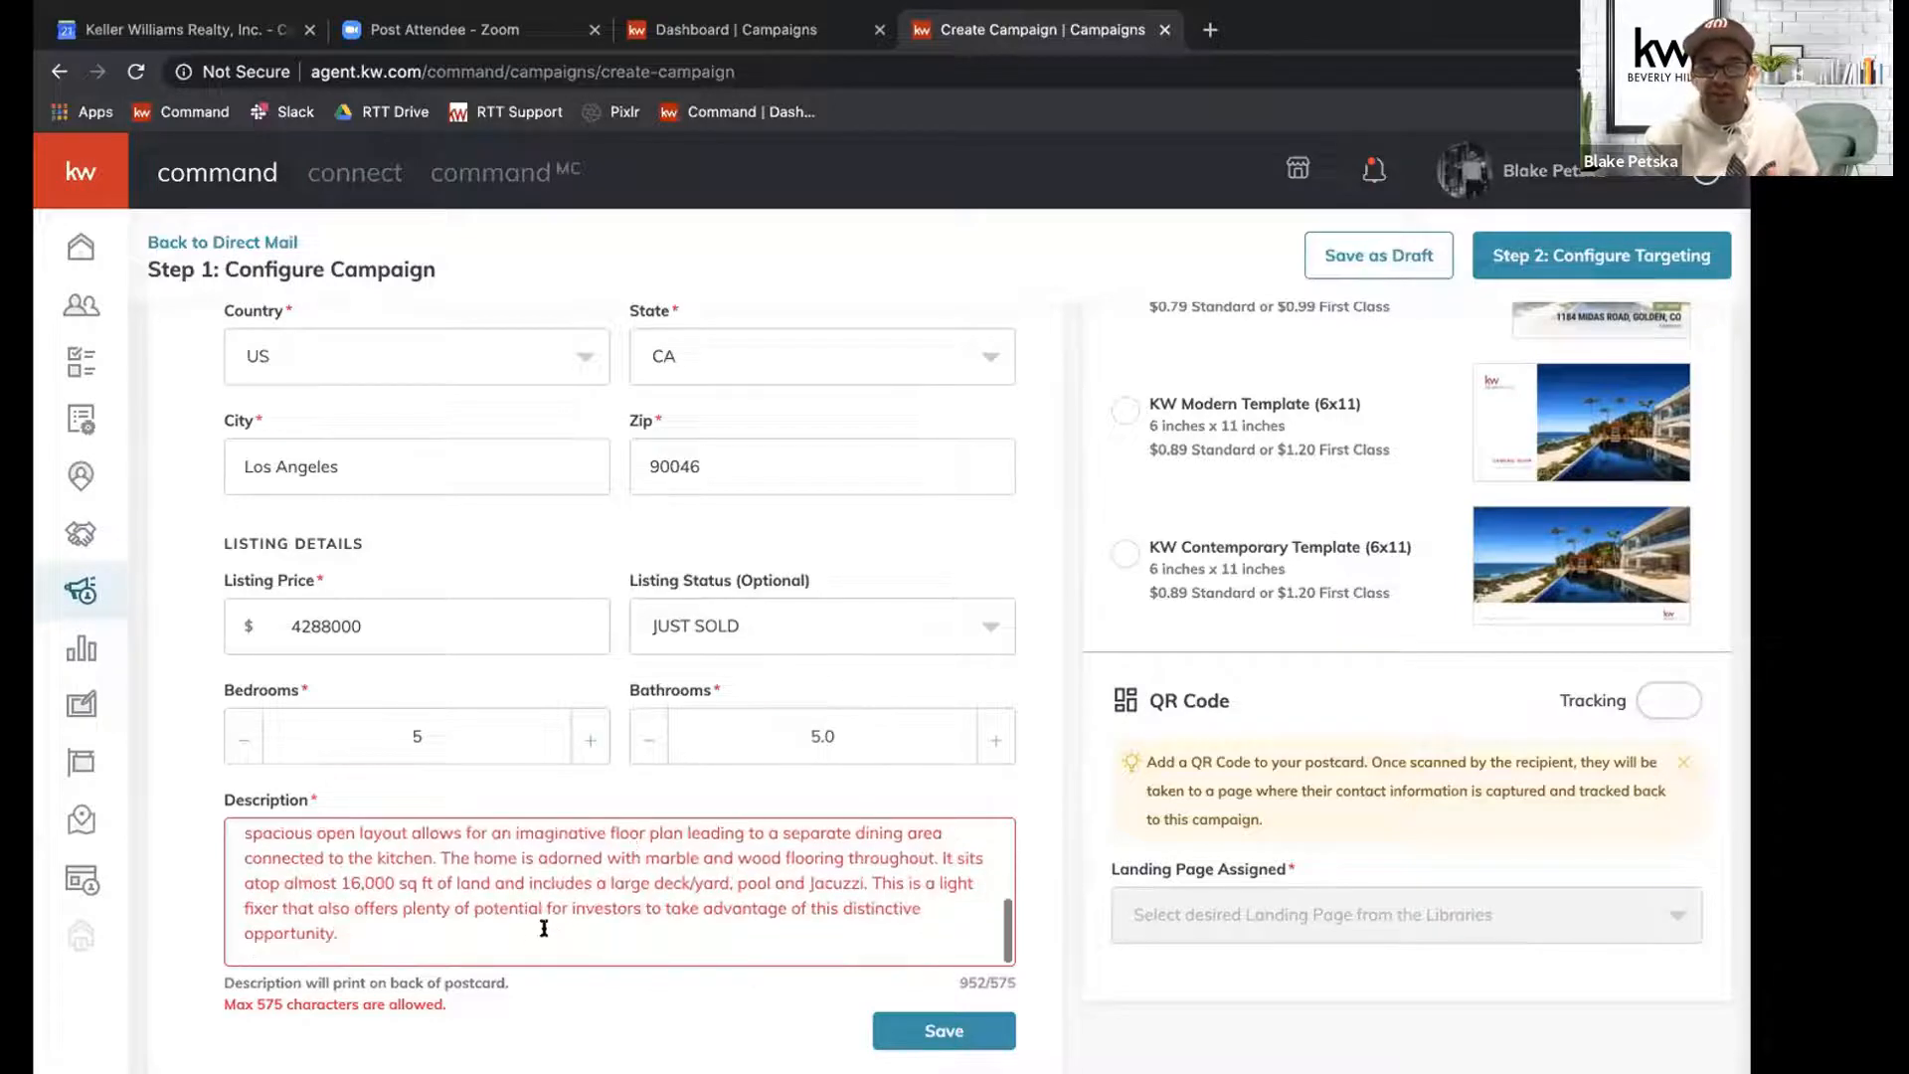
drag(515, 943, 562, 908)
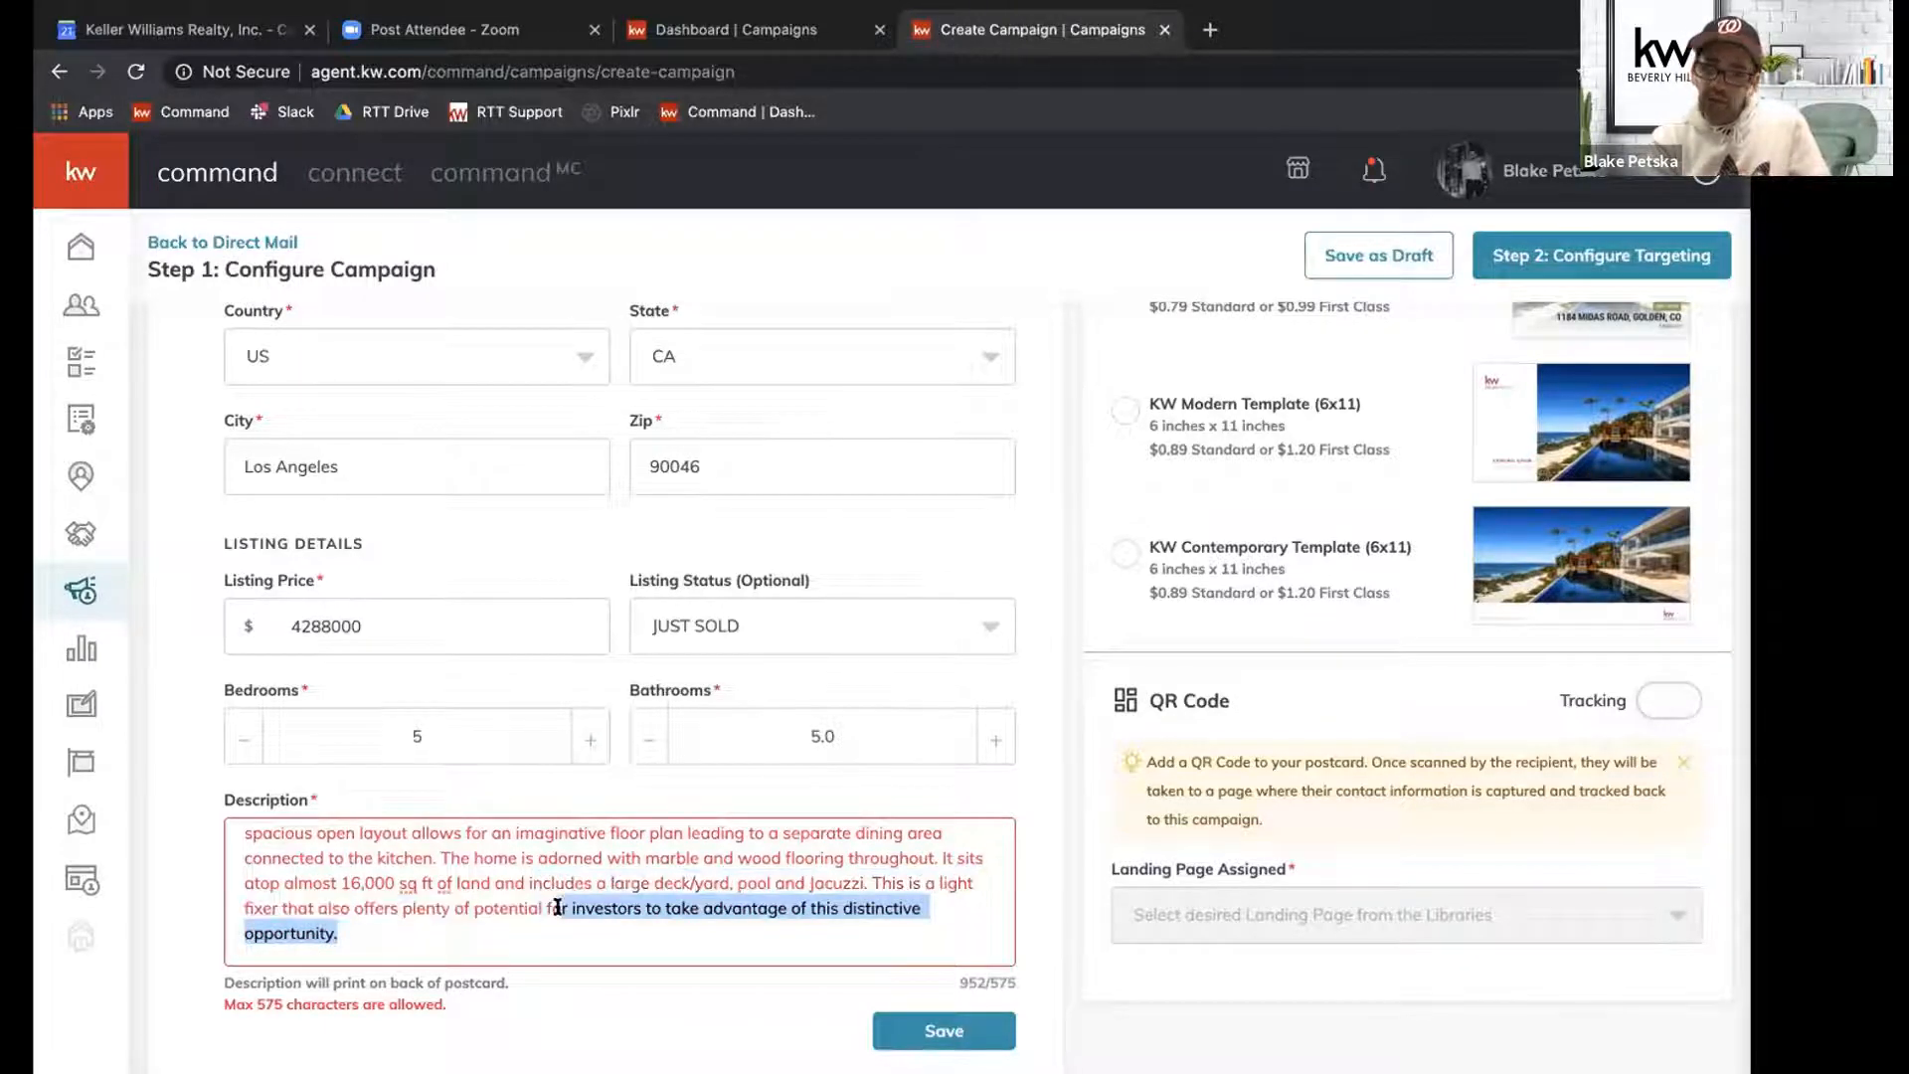
drag(573, 804, 486, 901)
key(BackSpace)
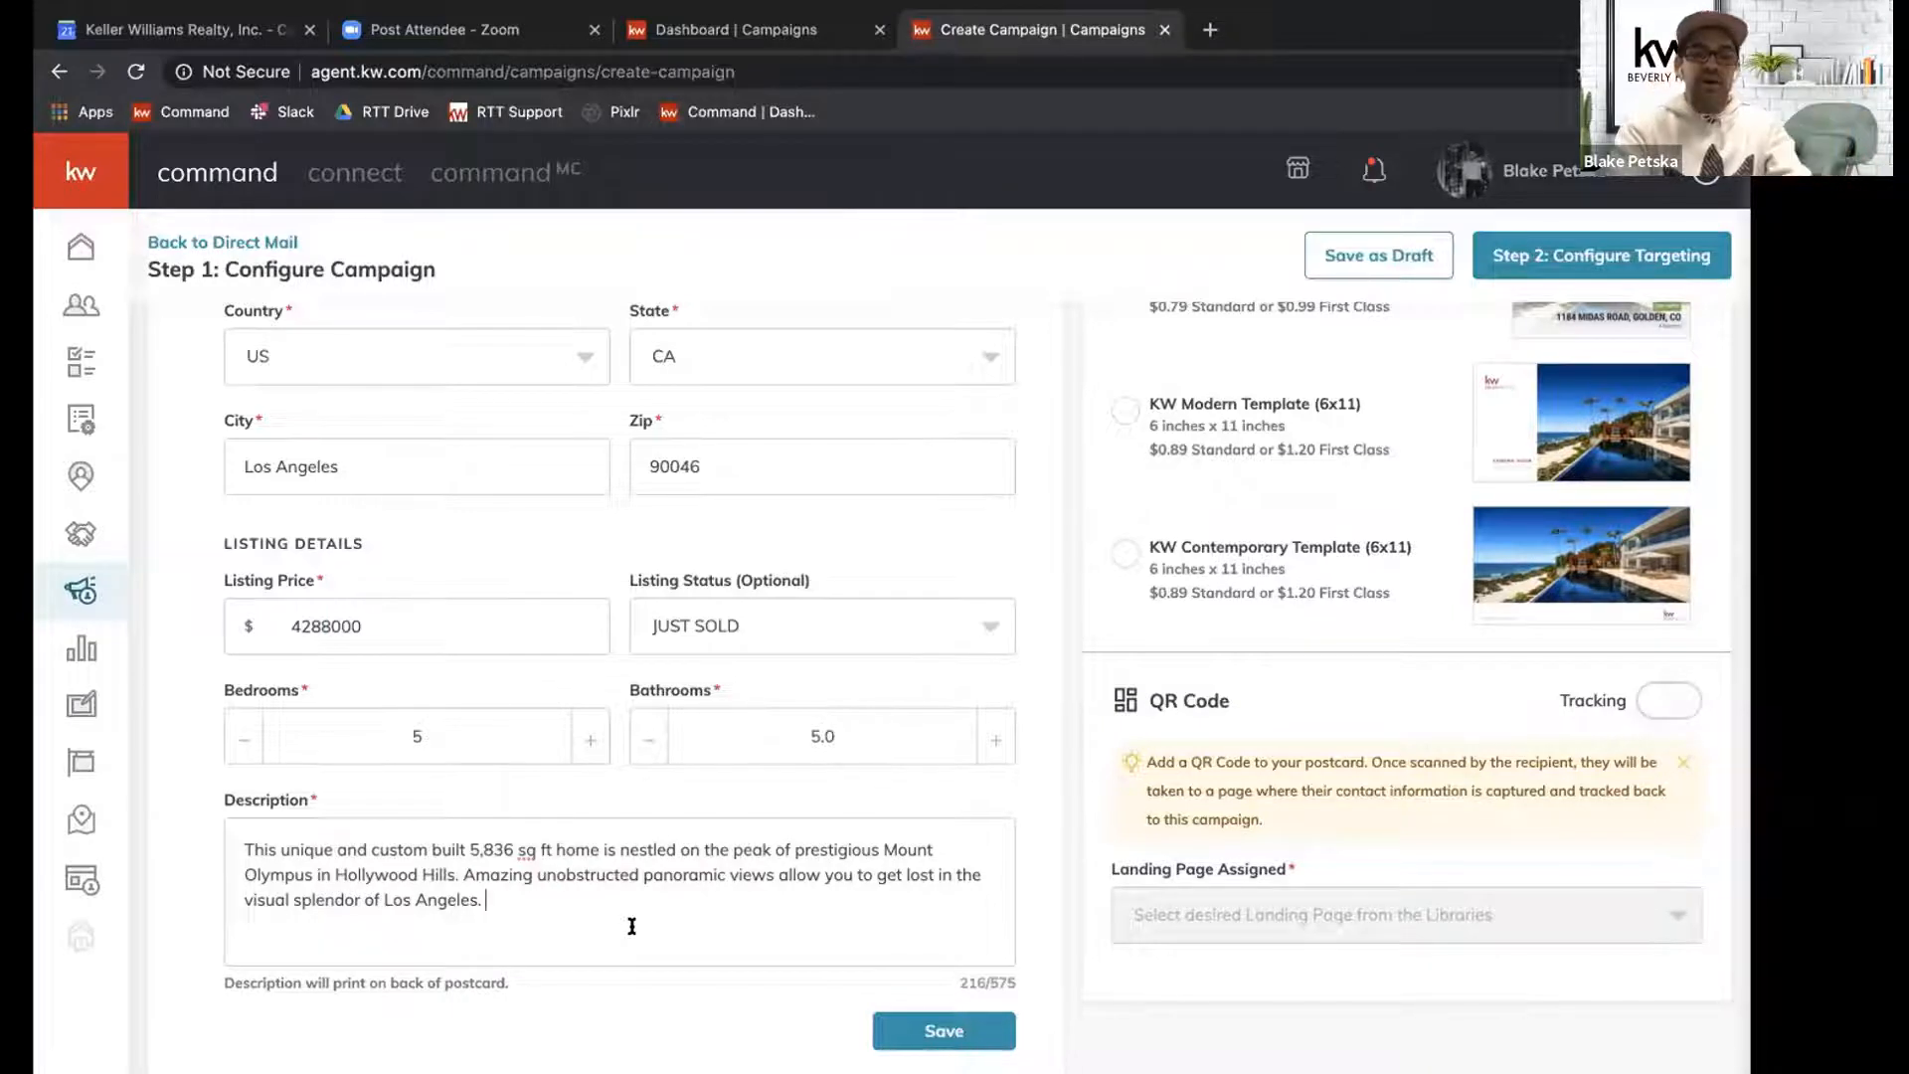
Append "Scan the QR code for more info and a personalized neighborhood update!" to the listing description and save the listing details.
text(Scan )
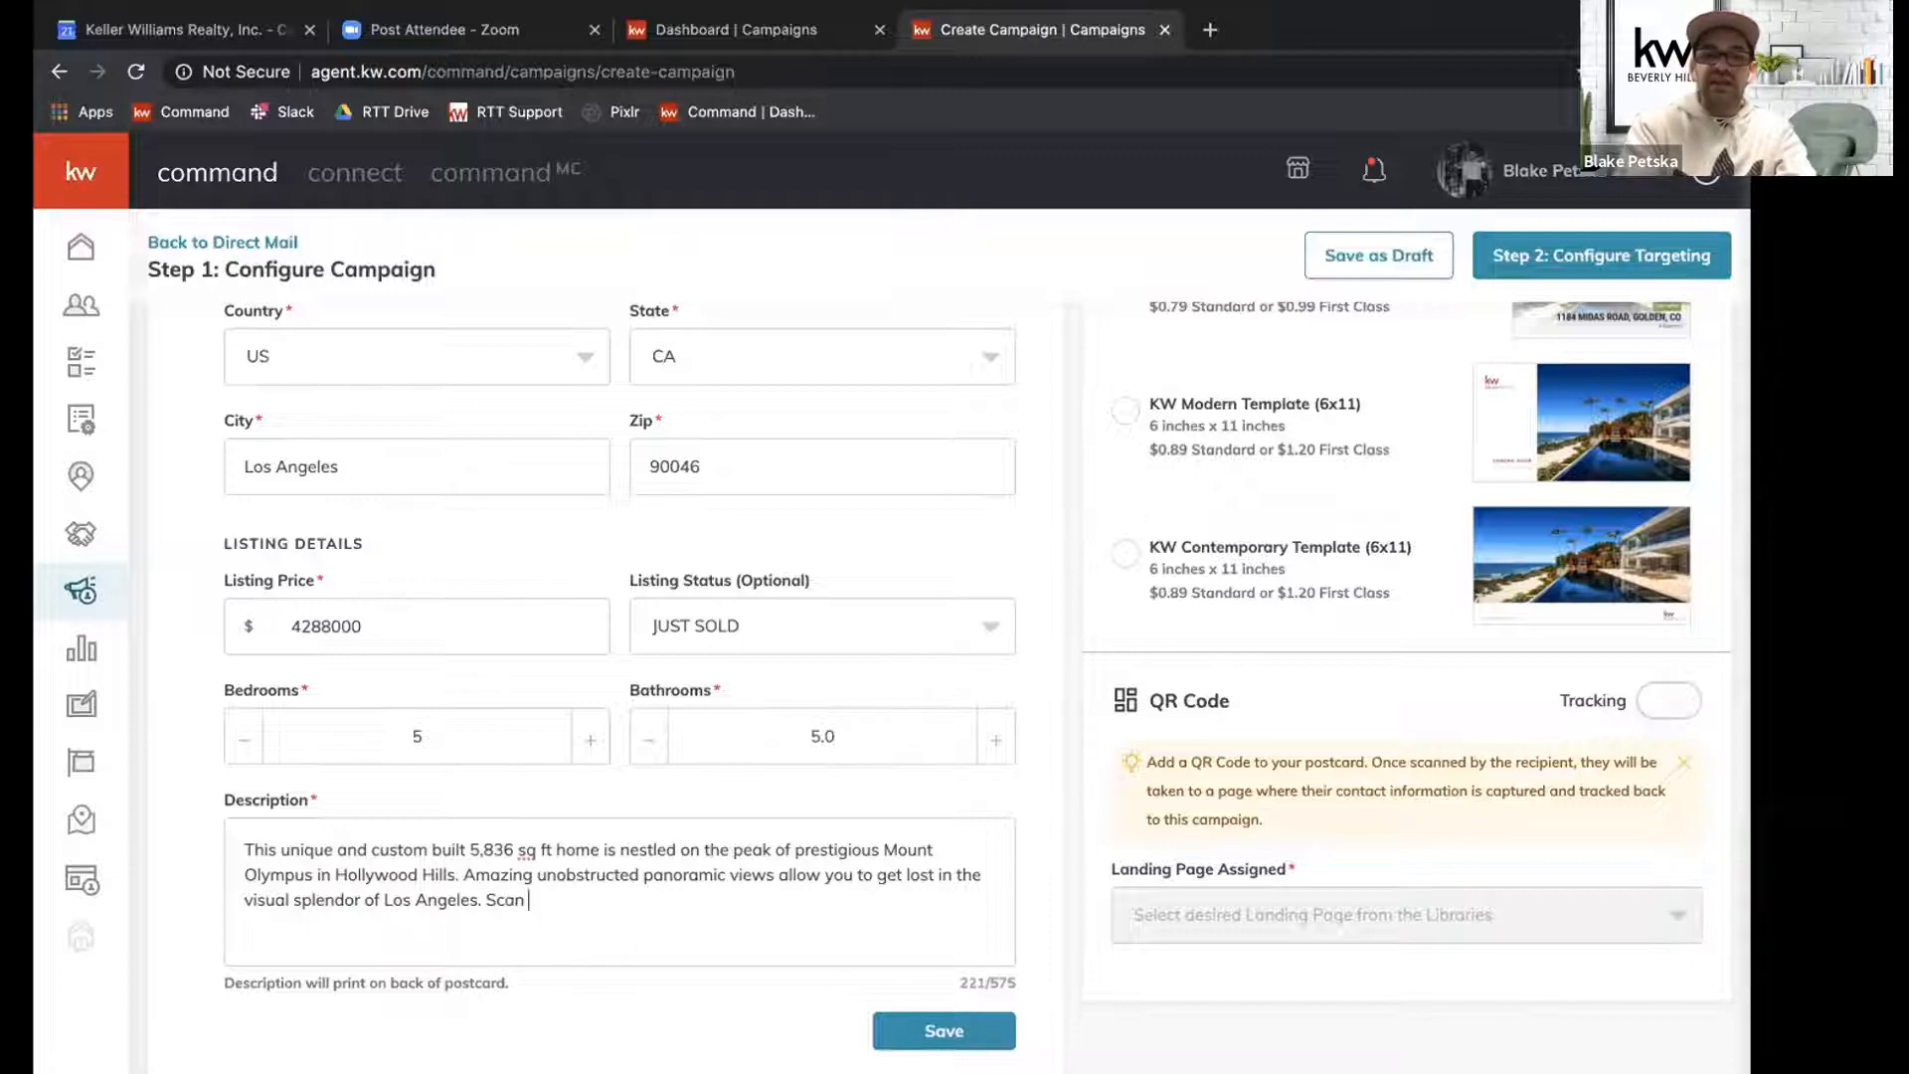
text(the QR code )
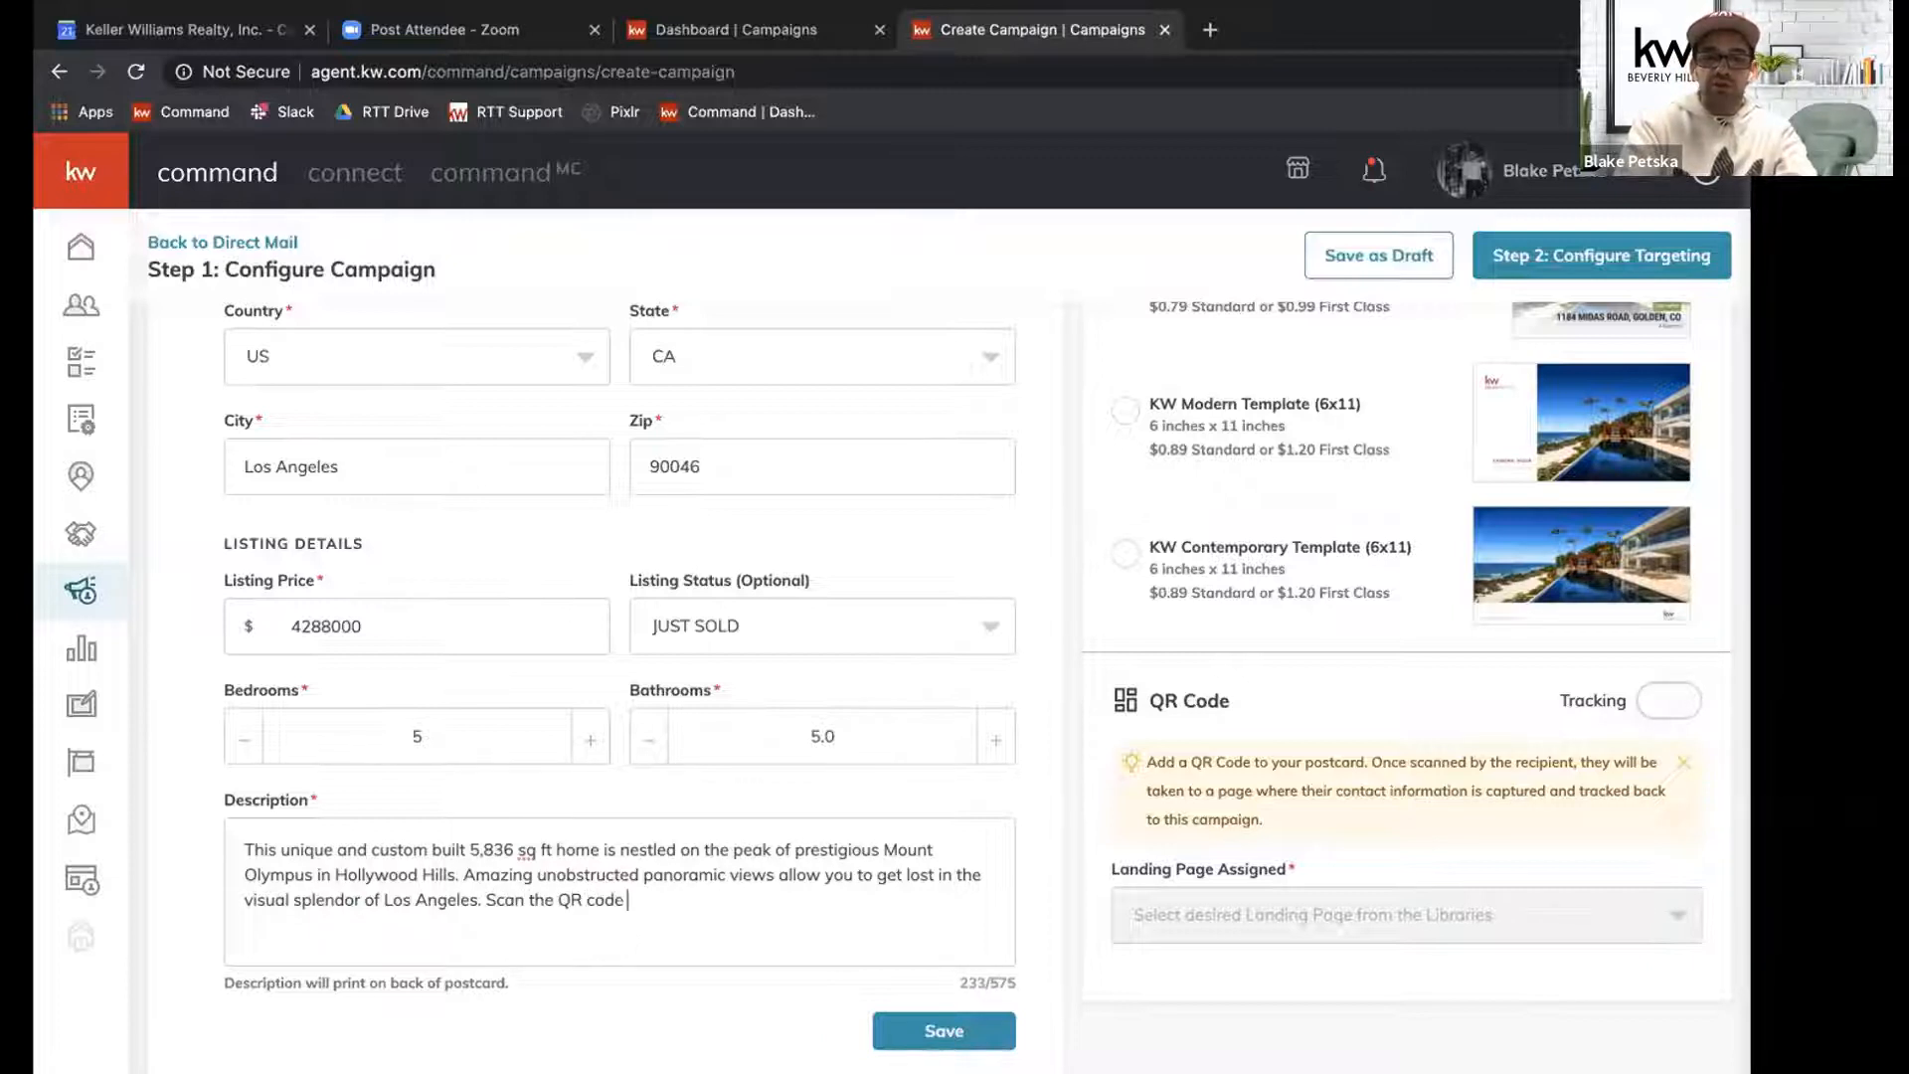
text(for more info )
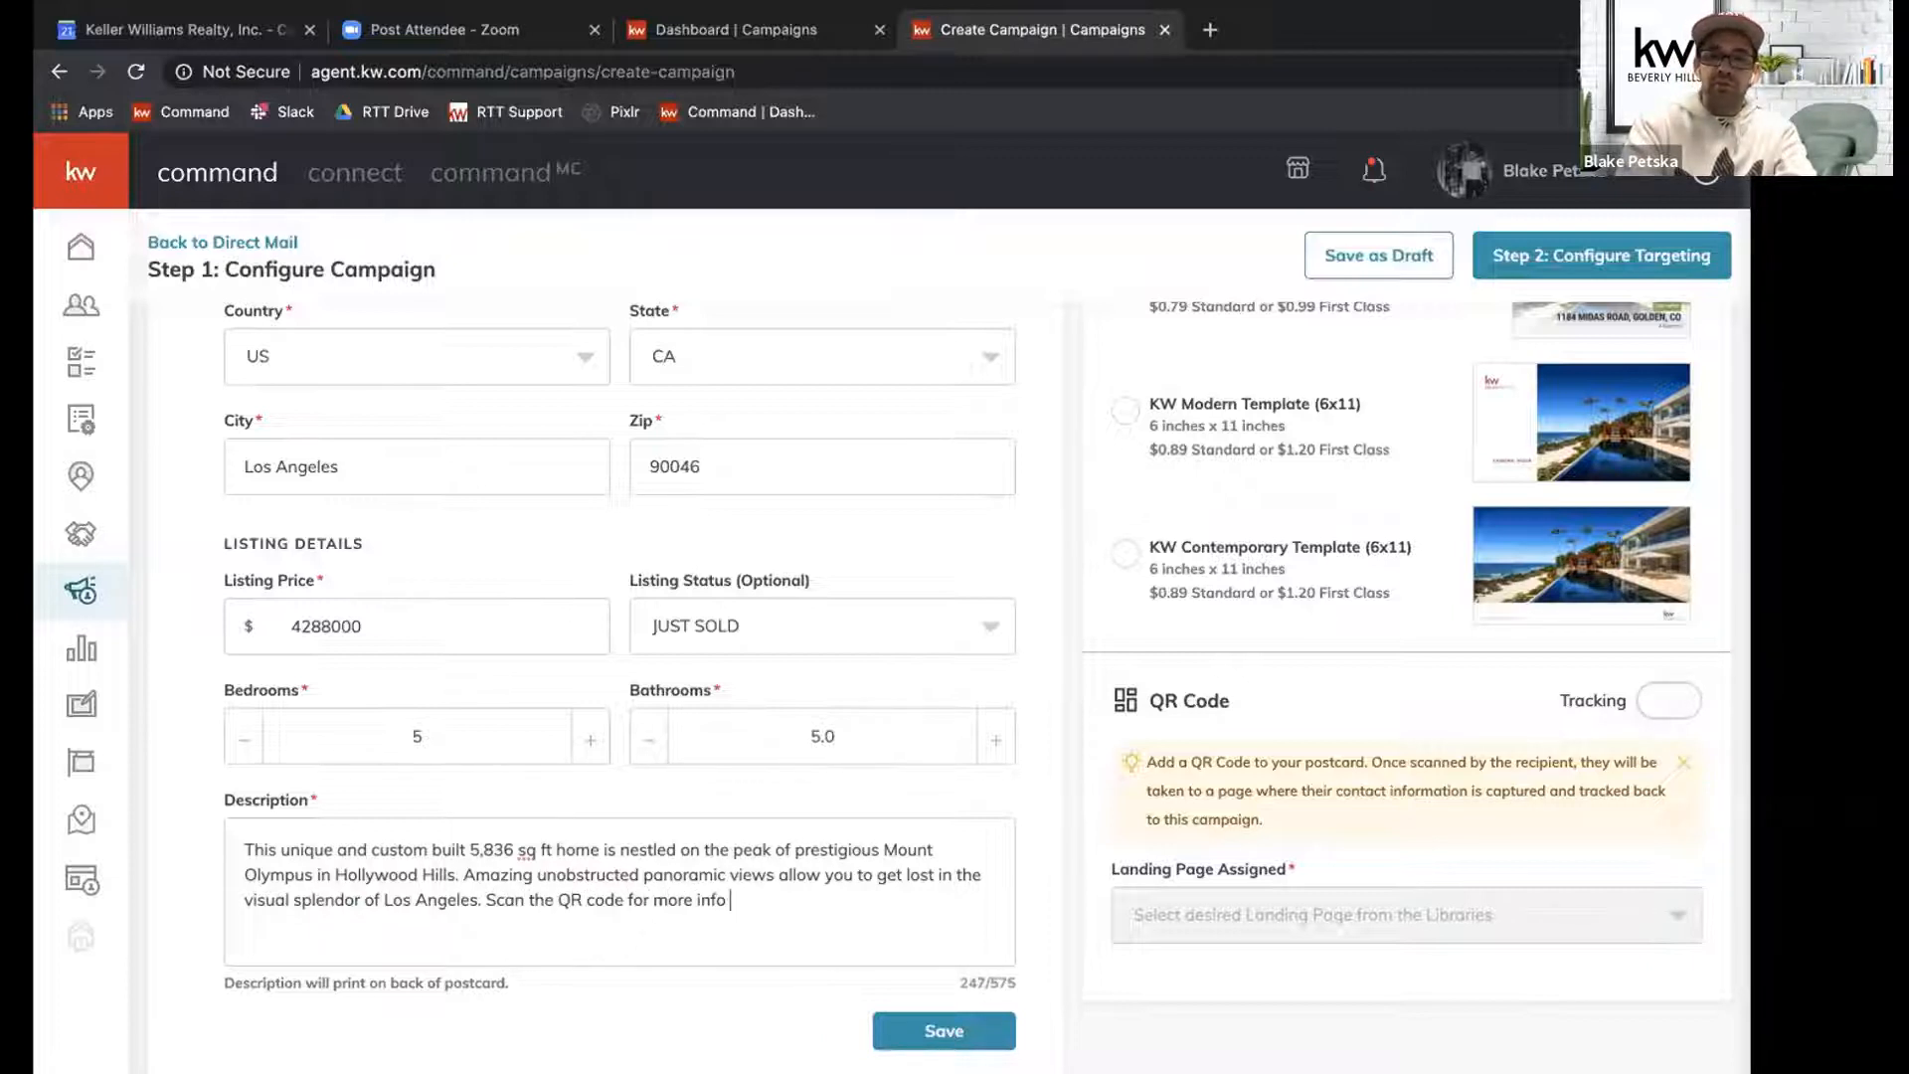
text(and a pers)
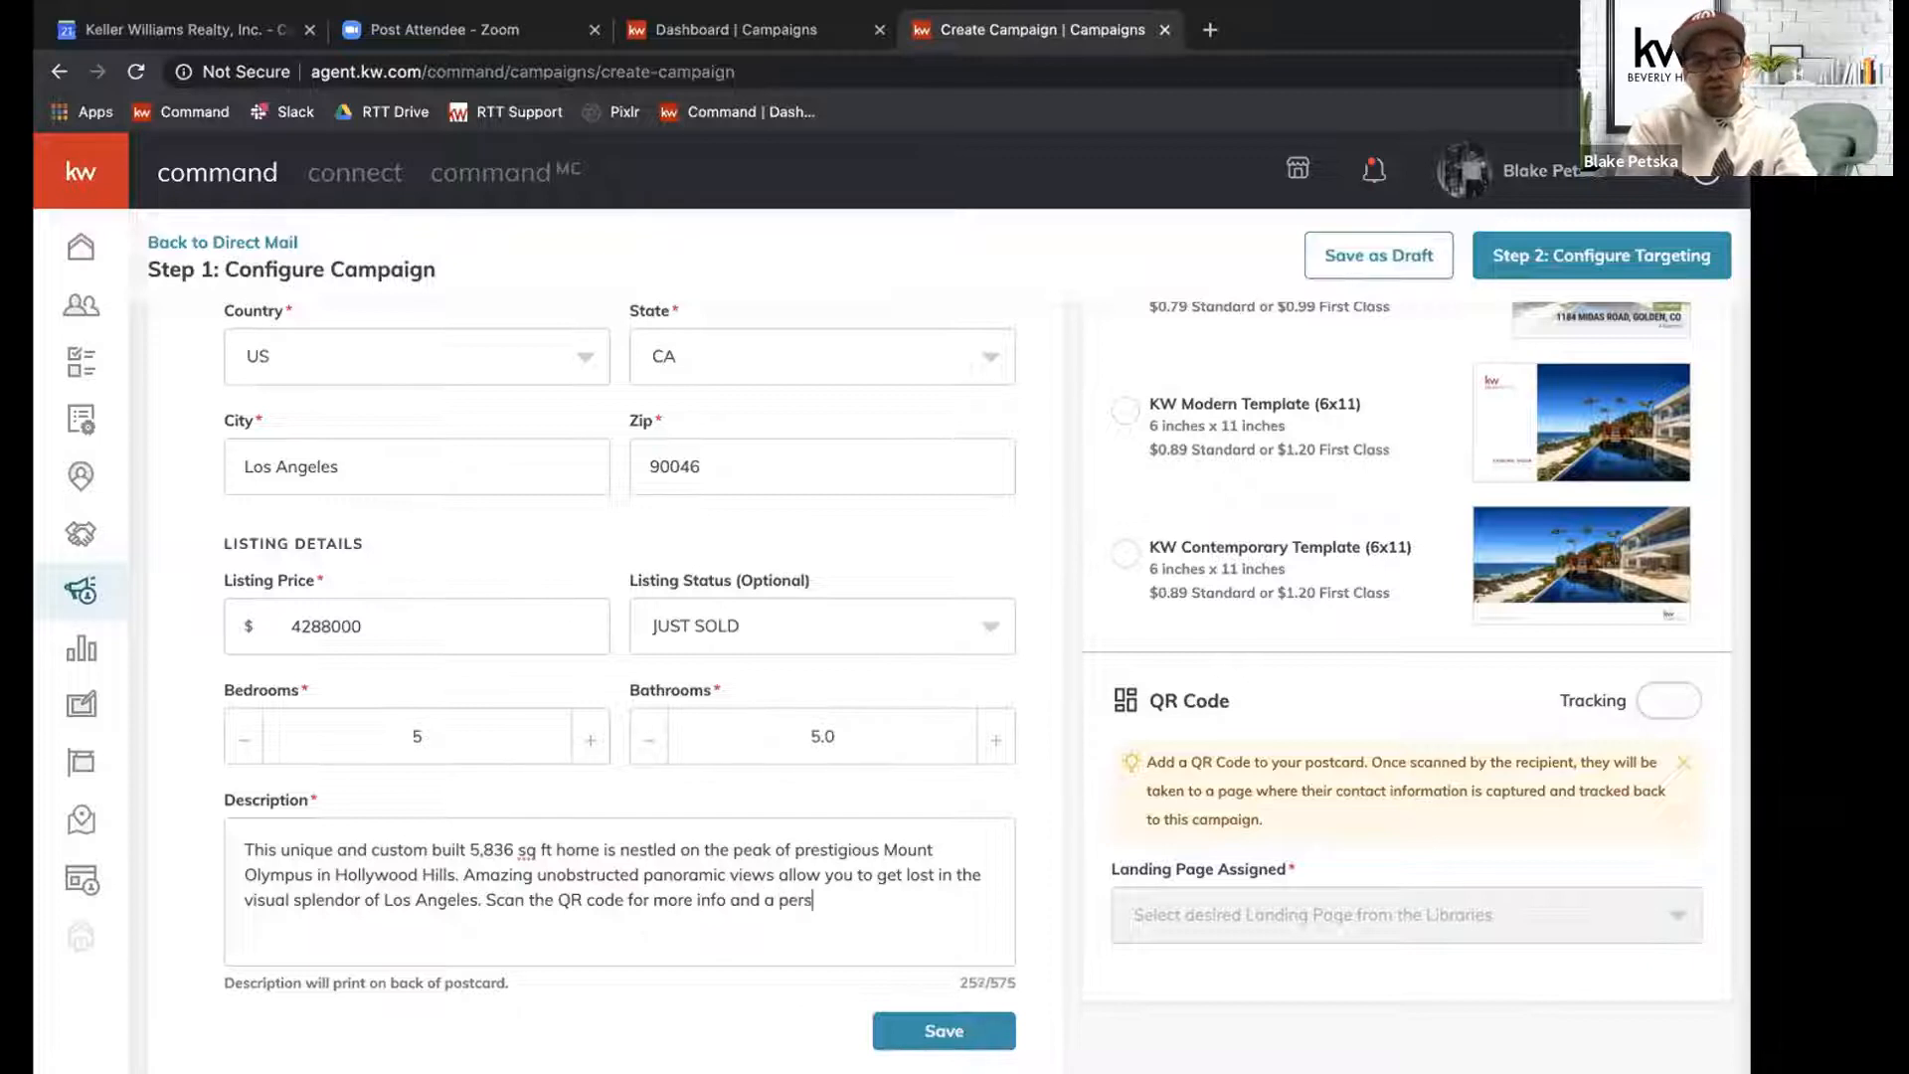
text(onalized neighb)
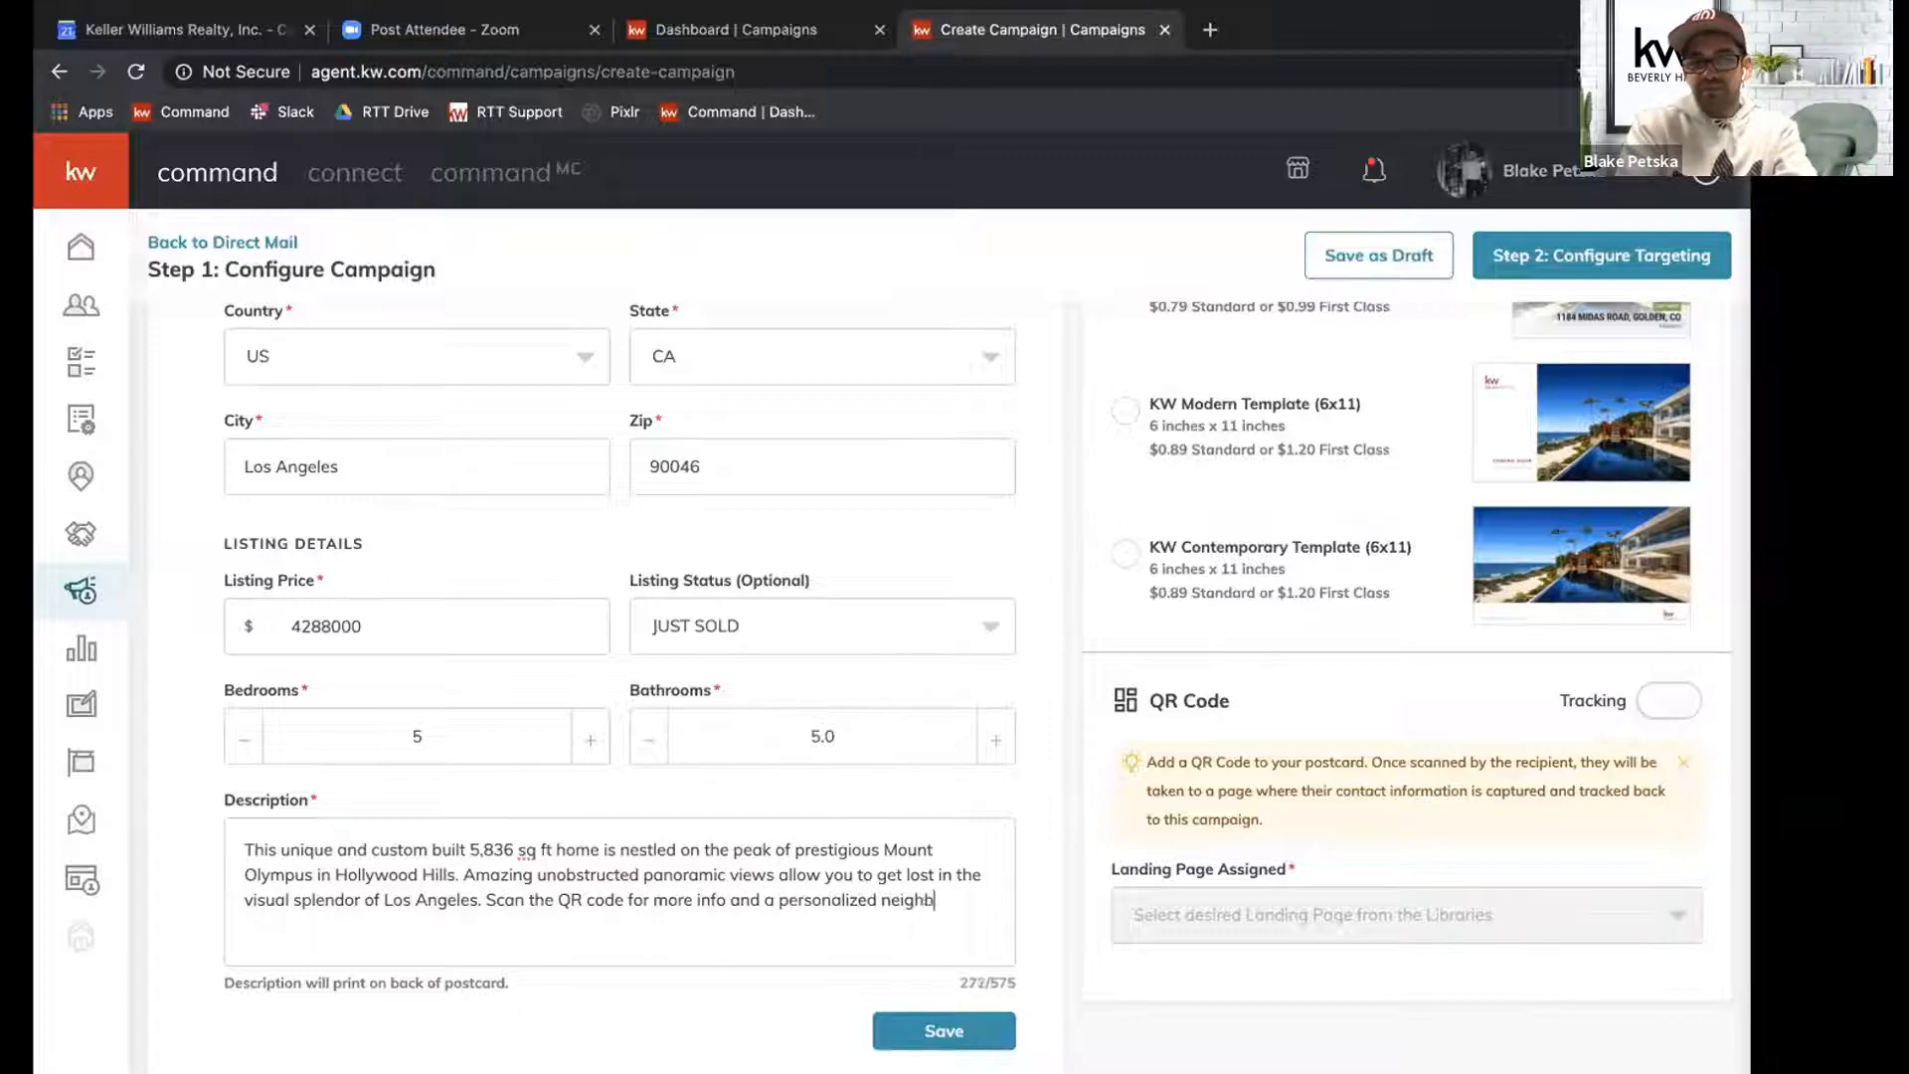
text(orhood update!)
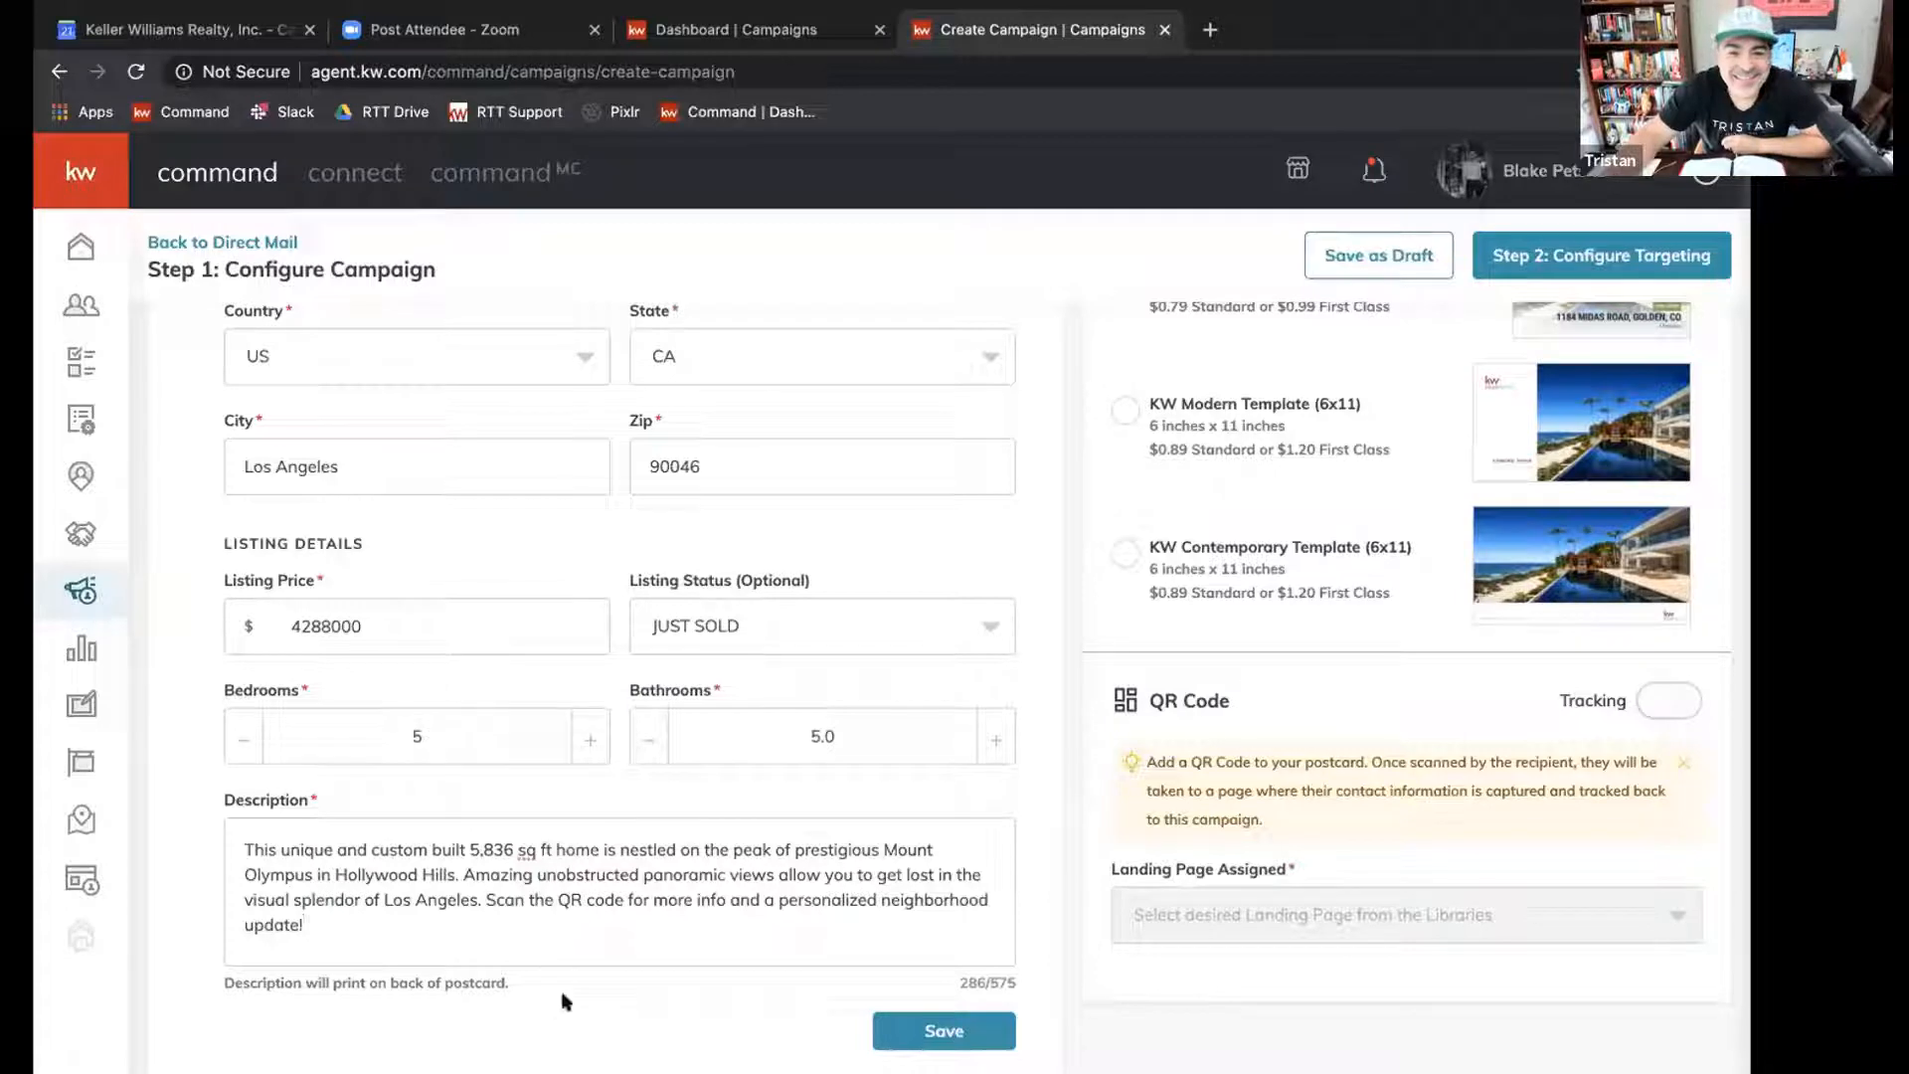
scroll(574, 991, down, 3)
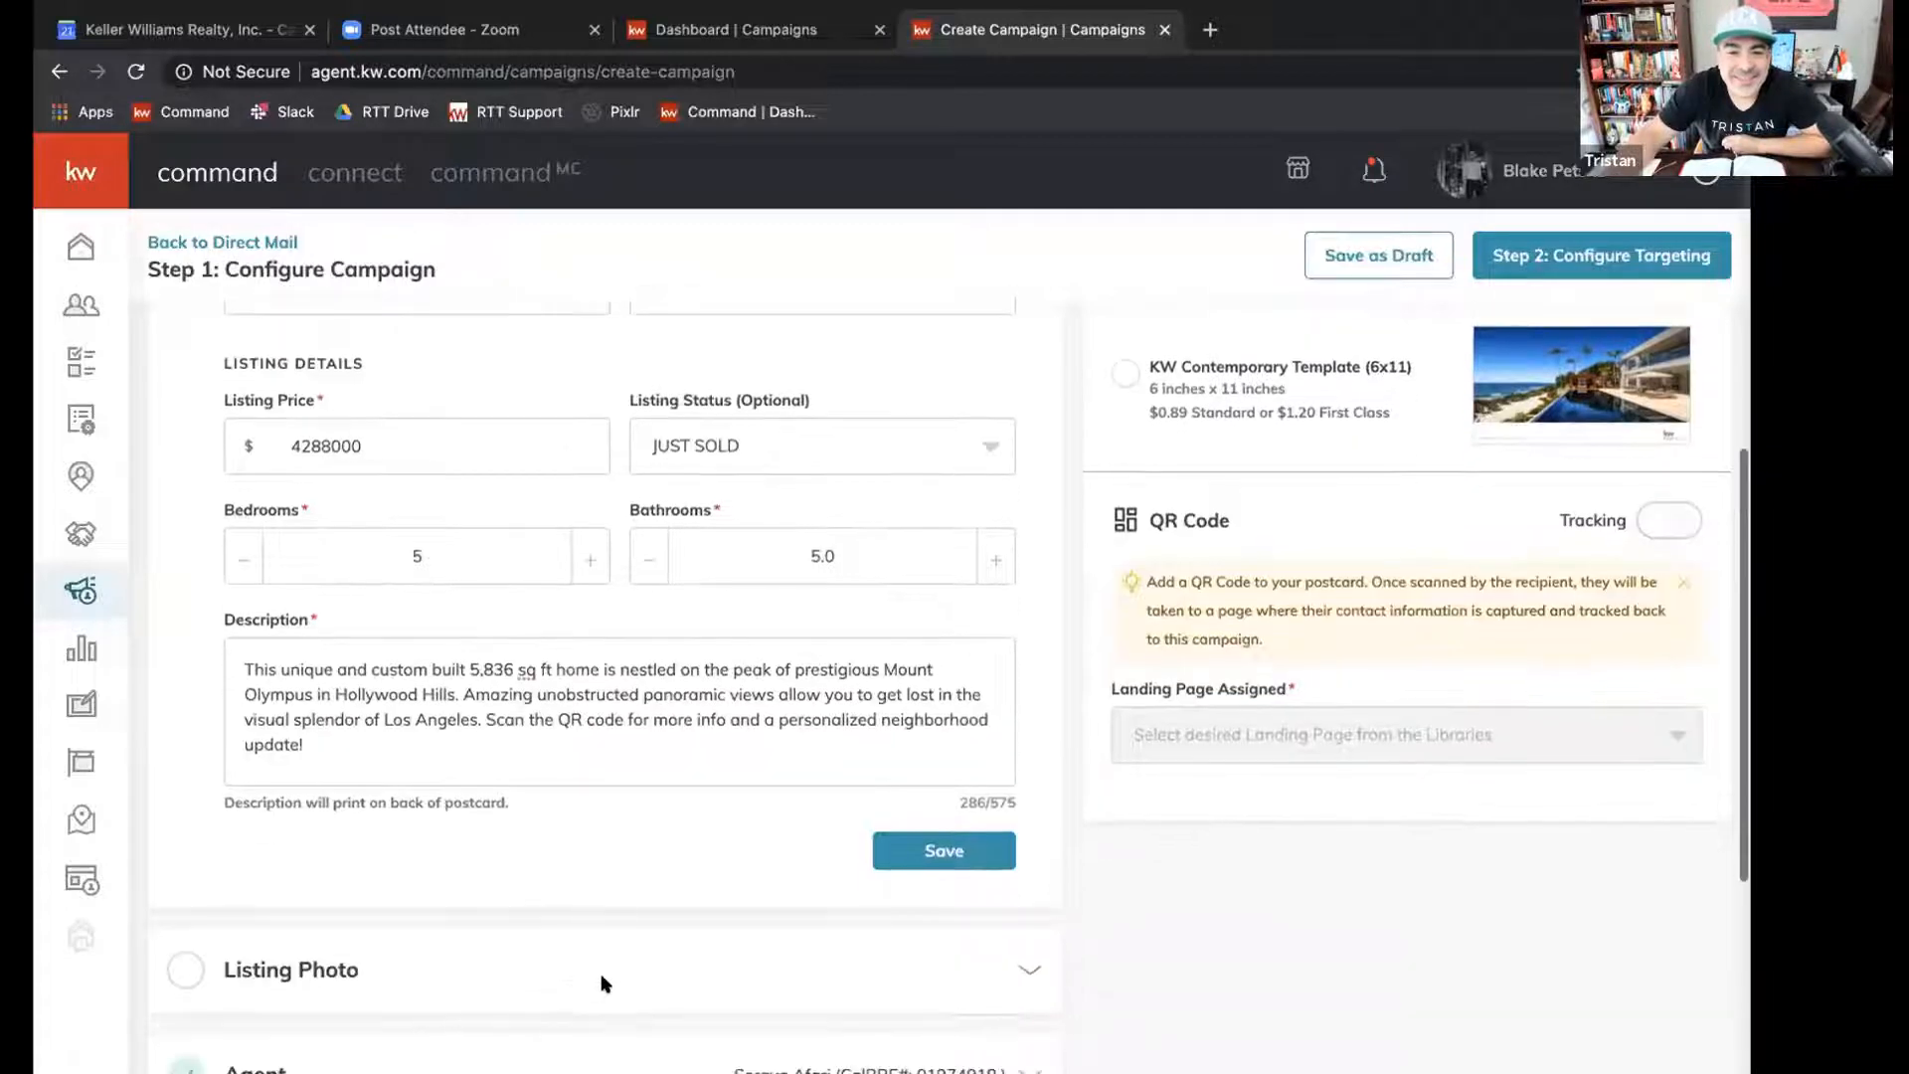
click(907, 844)
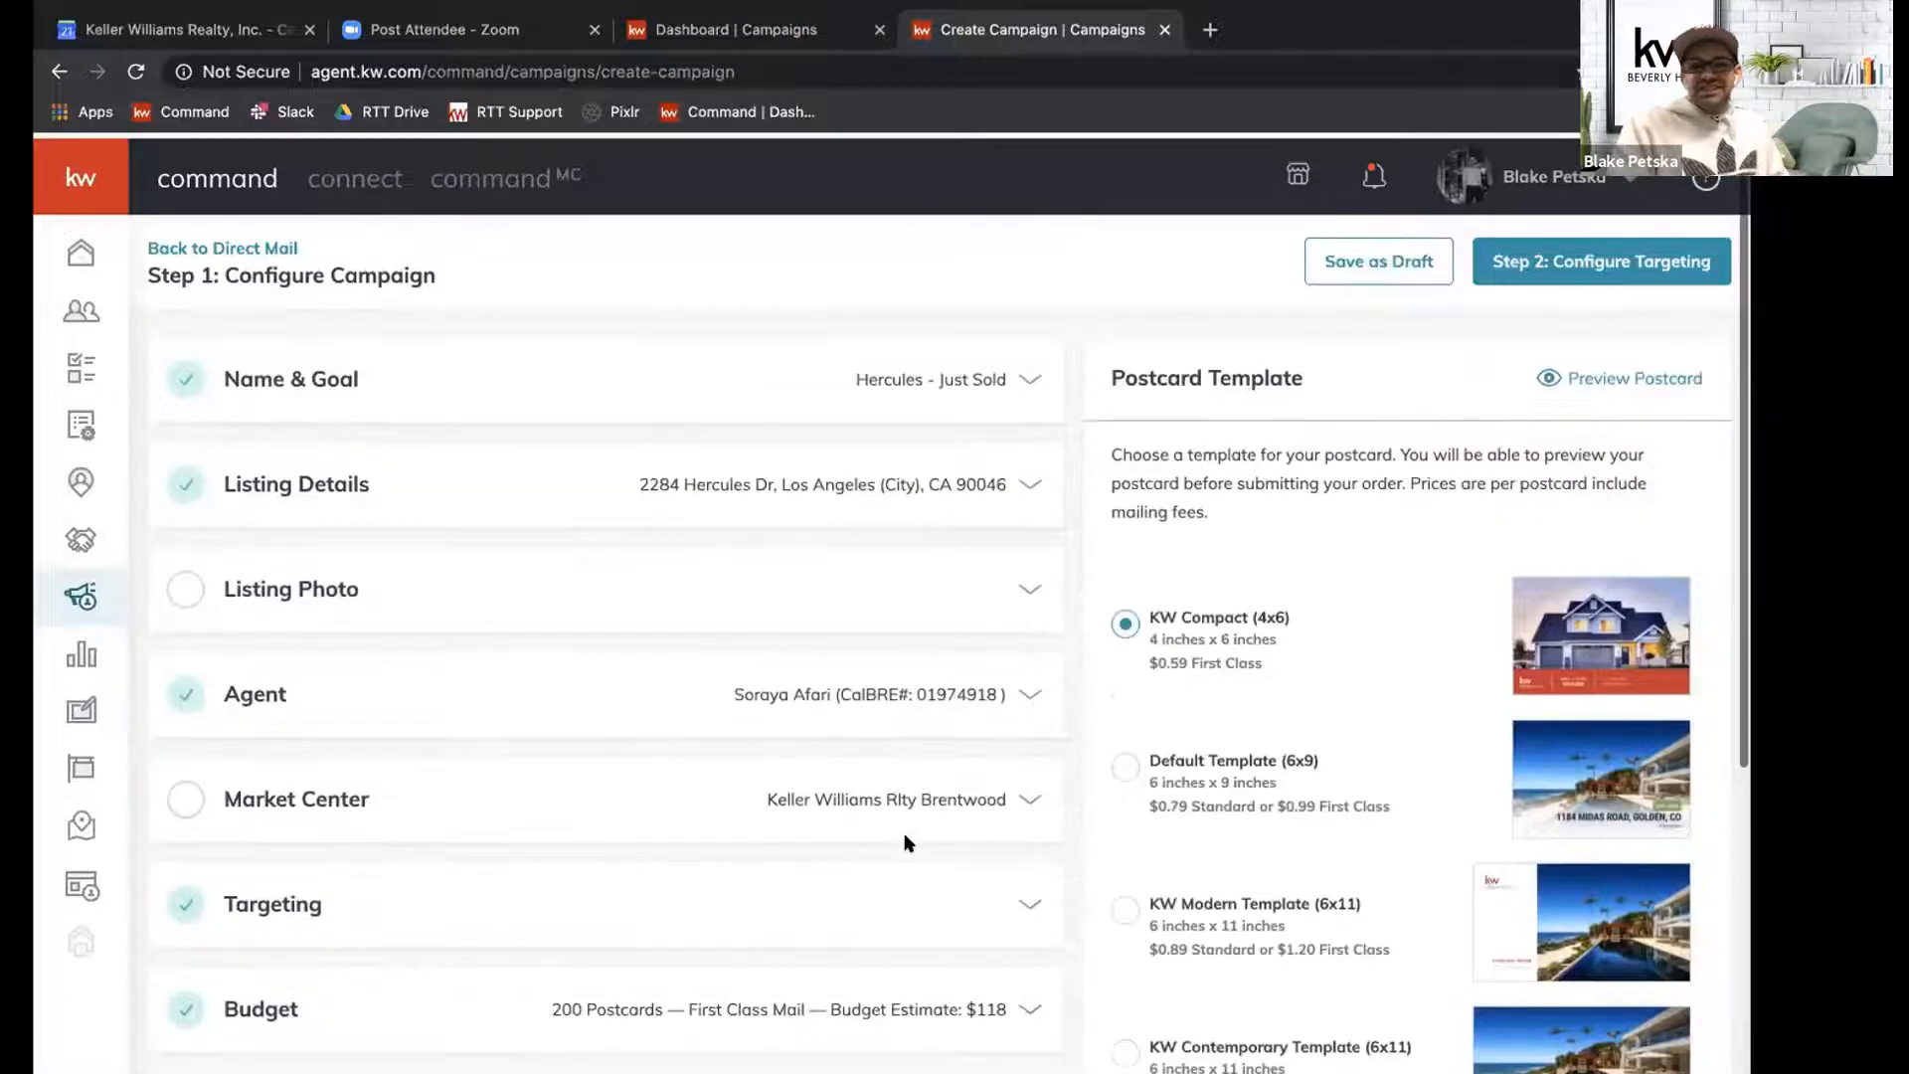
Choose the exterior swimming pool picture from the listing's gallery as the postcard's listing photo.
click(1008, 589)
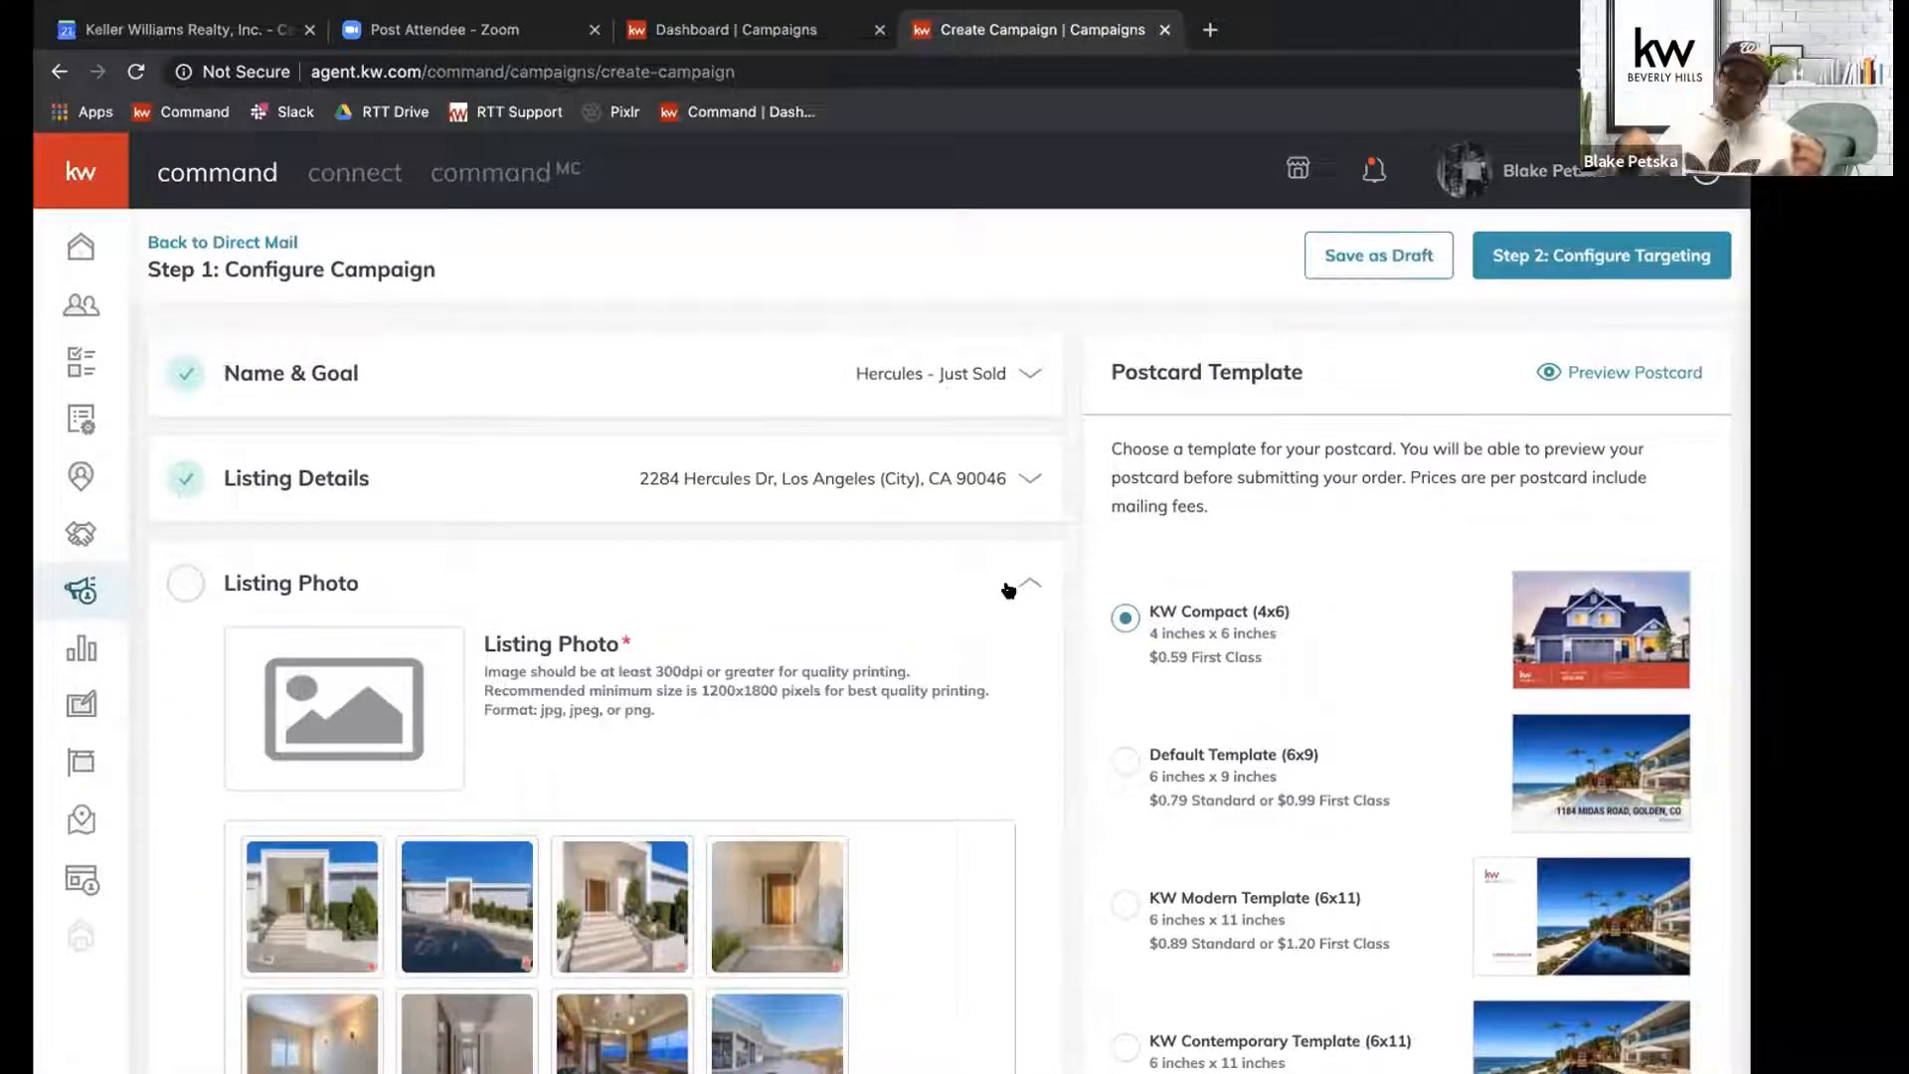
scroll(357, 942, down, 1)
scroll(357, 942, down, 1)
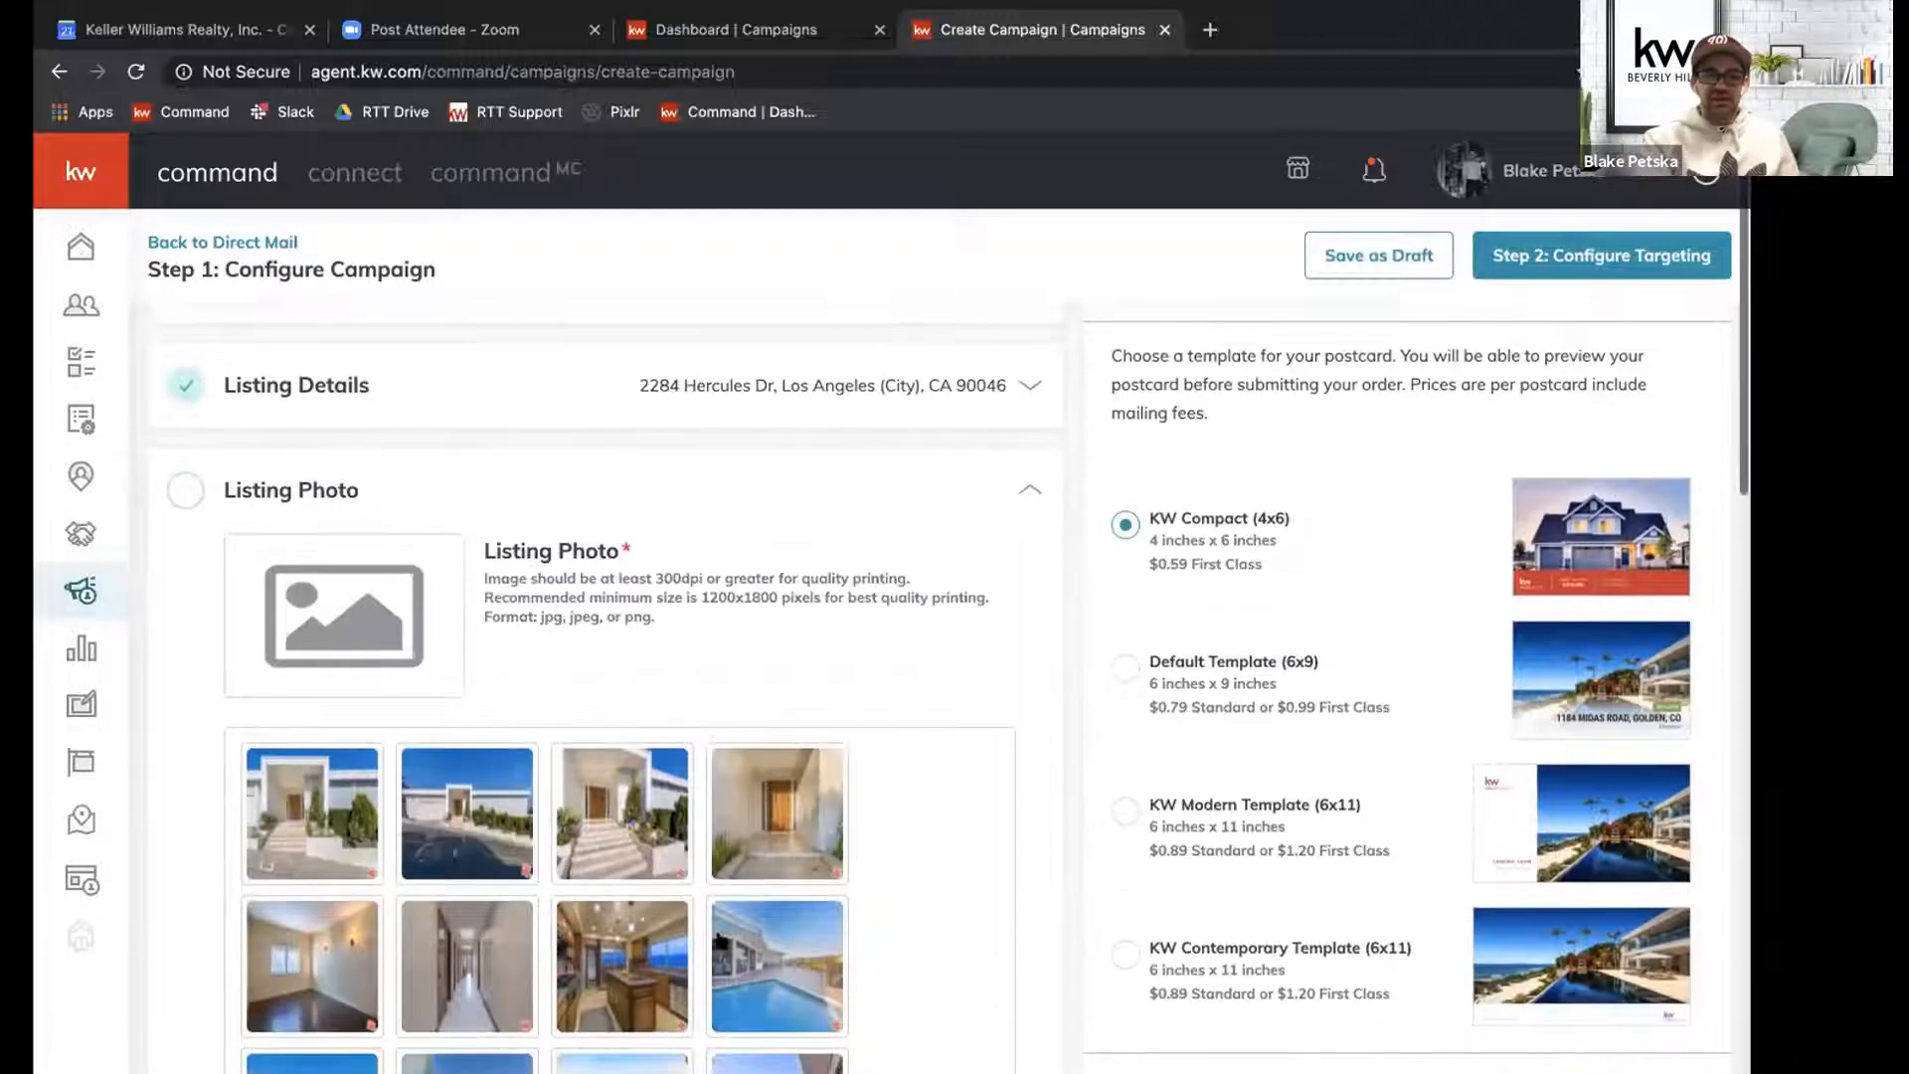
click(785, 965)
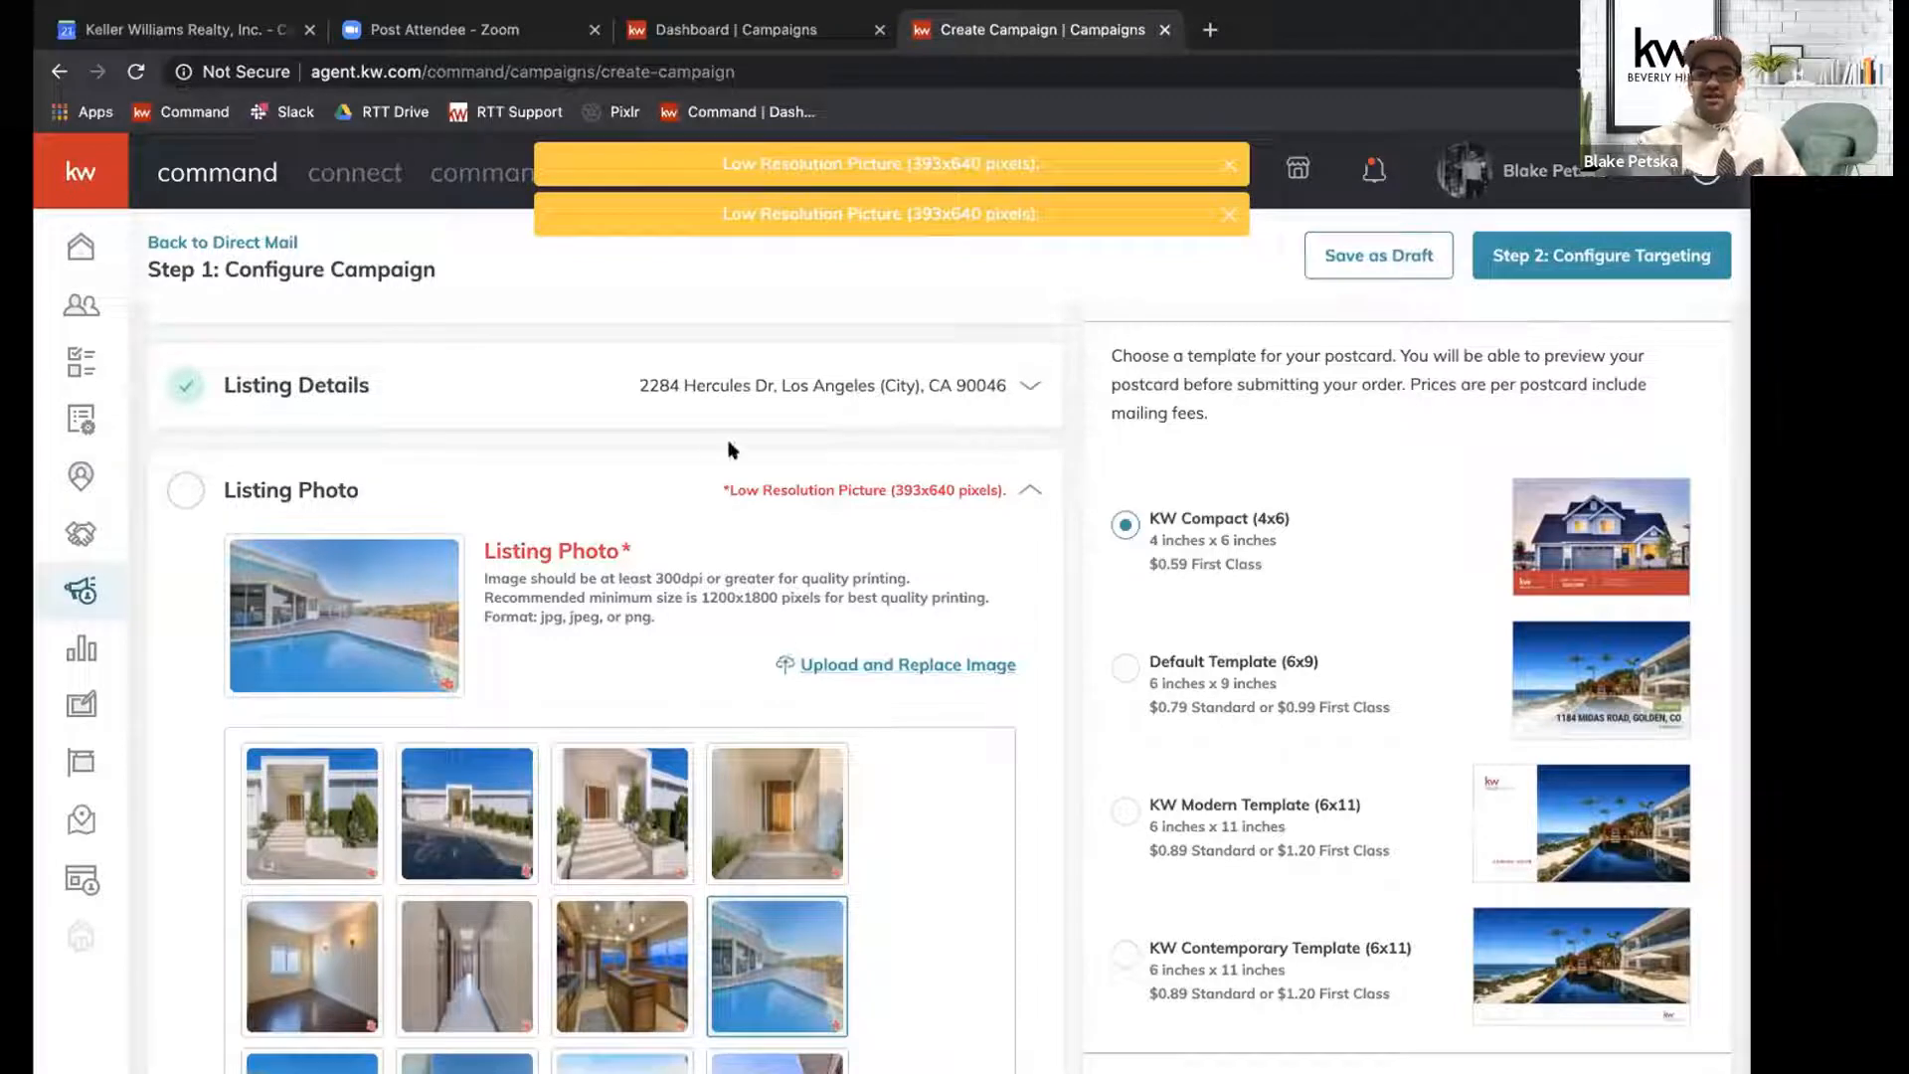
click(703, 494)
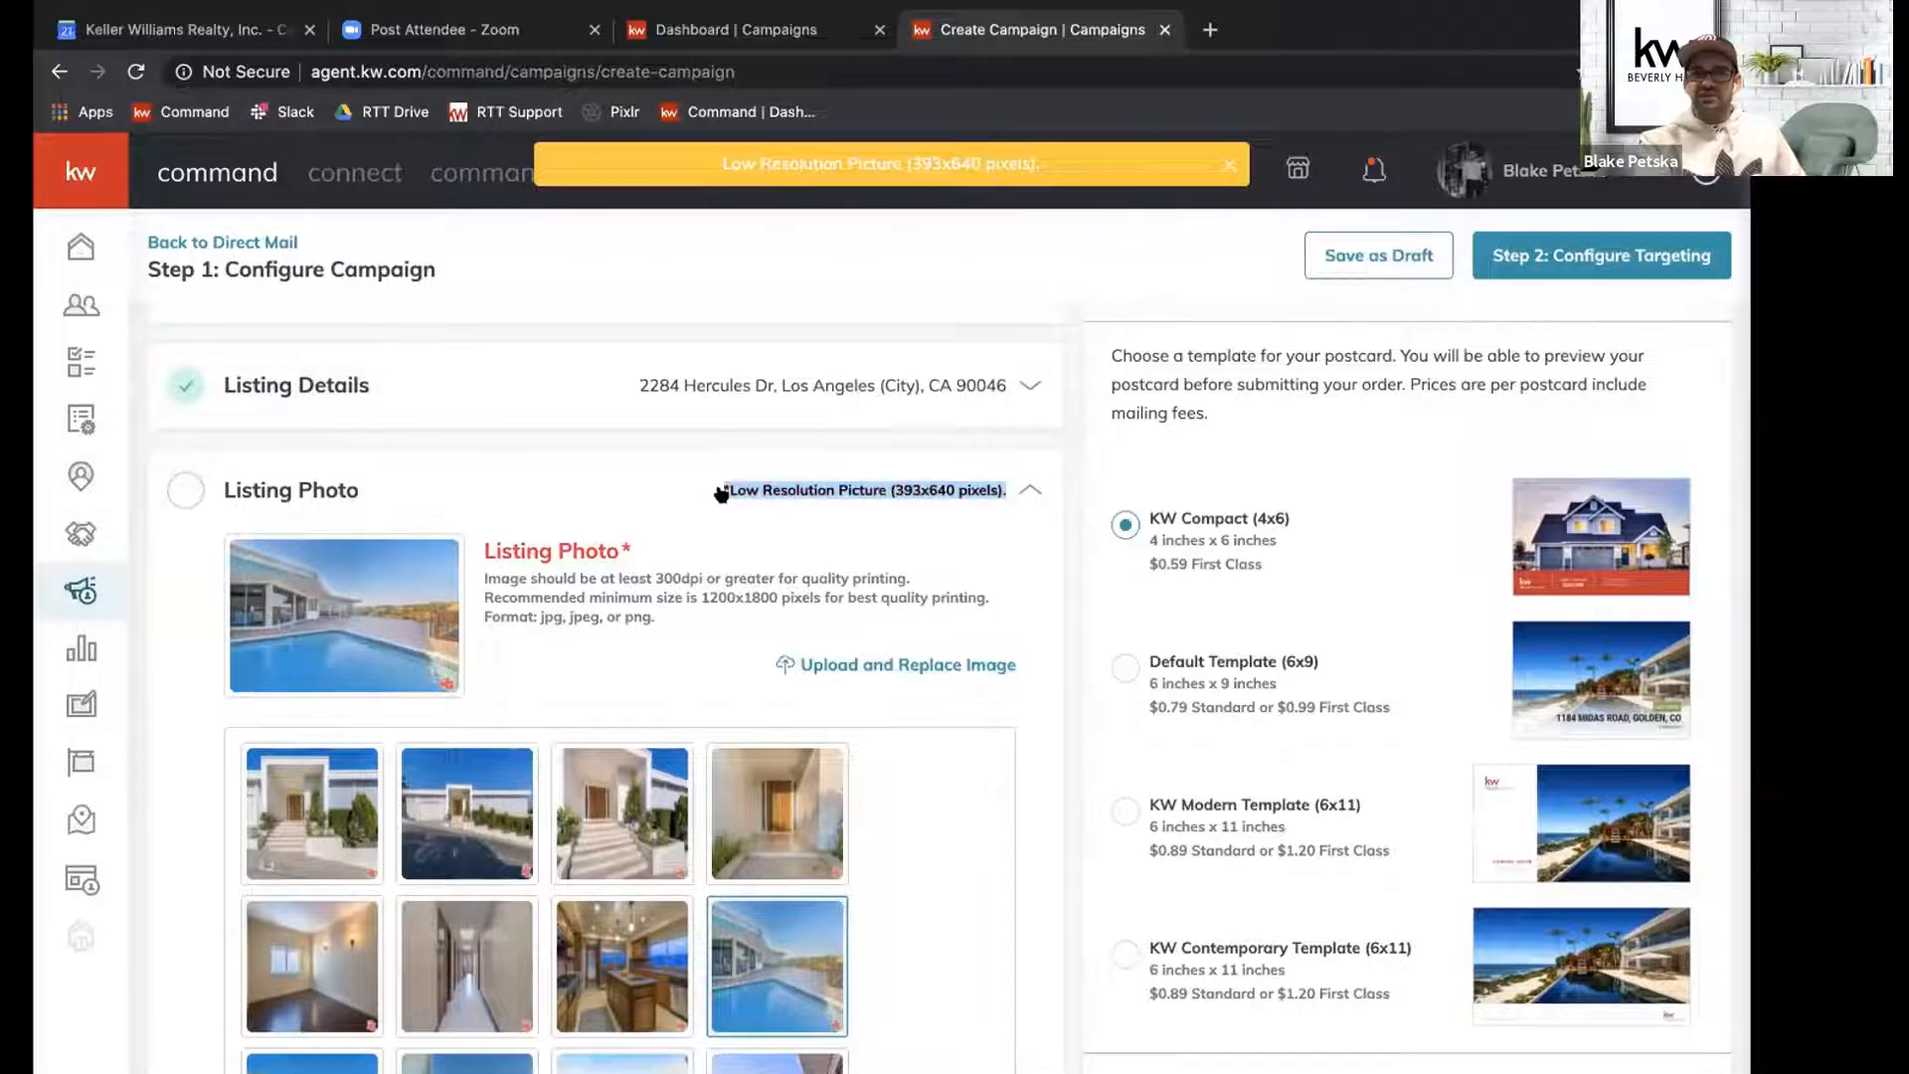
click(952, 495)
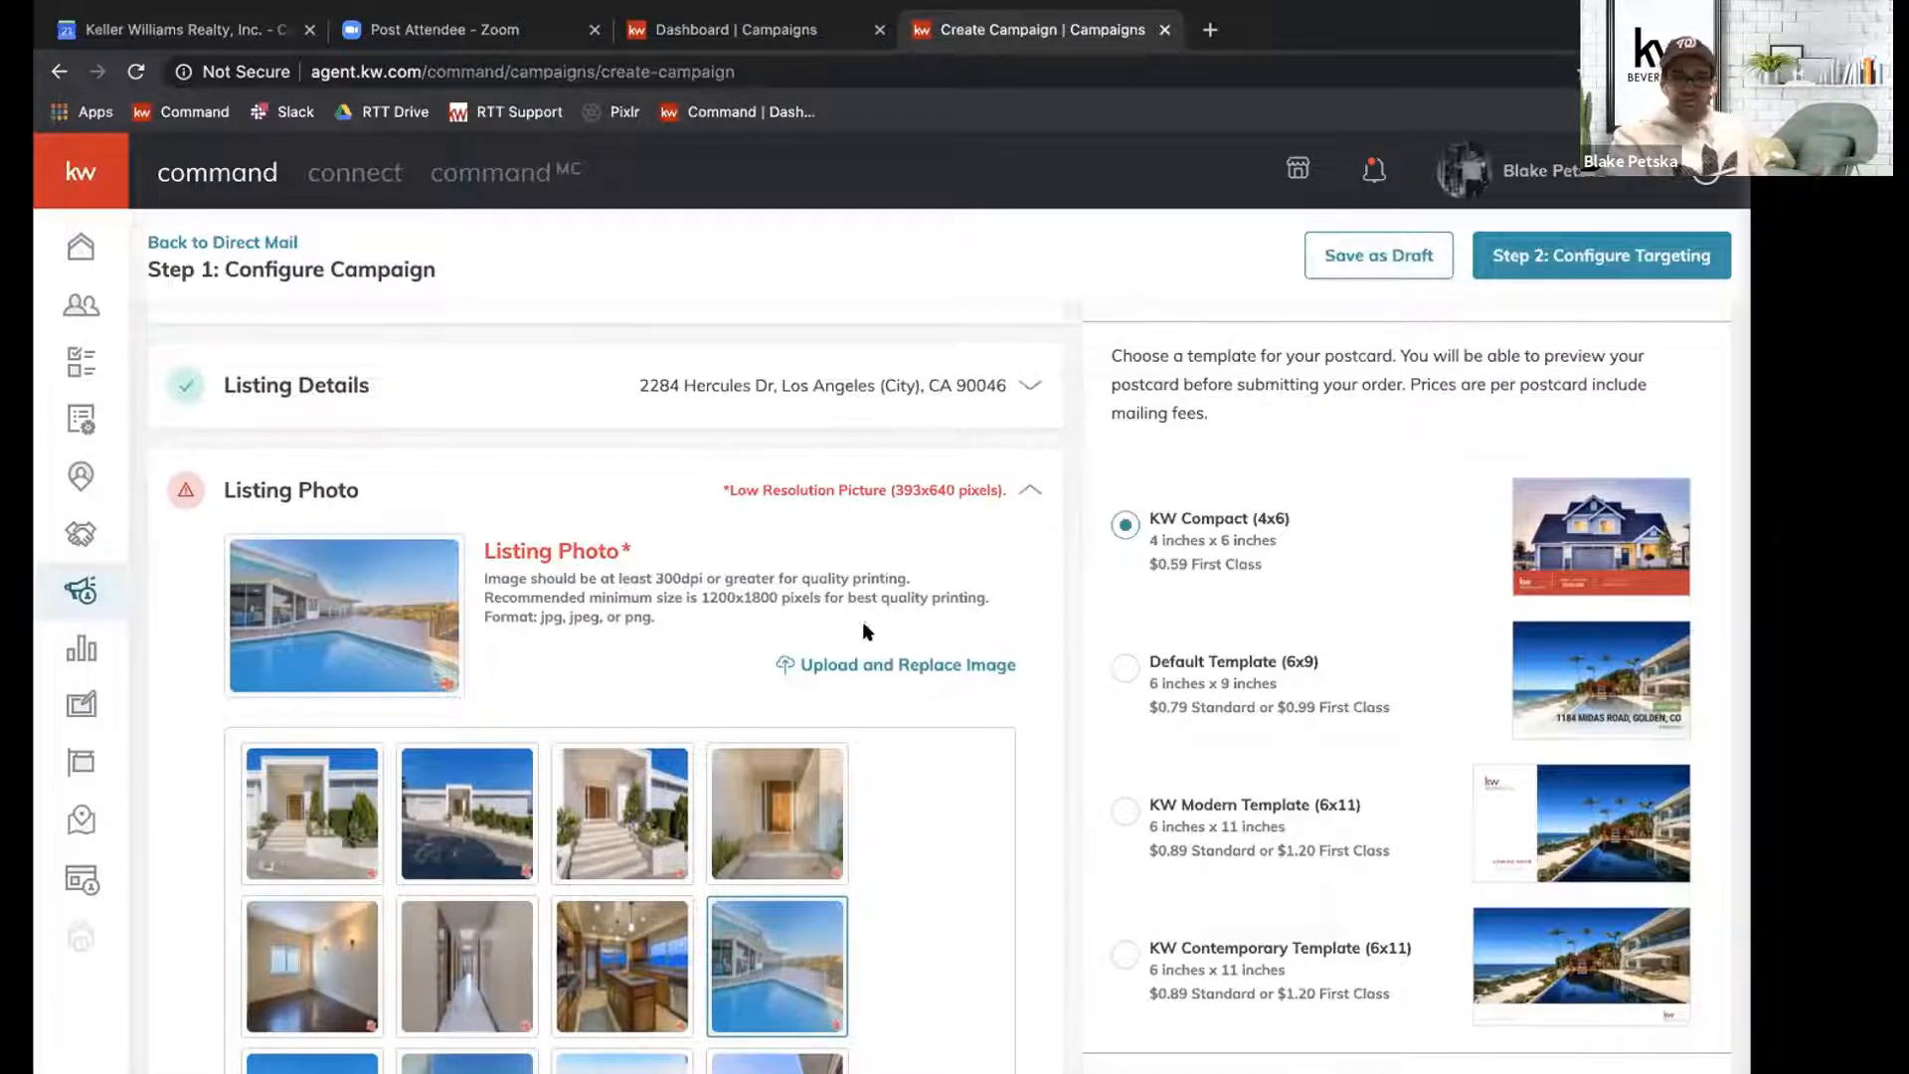
Replace the listing photo with an uploaded exterior image of the house and collapse the listing photo section.
drag(771, 666, 1024, 680)
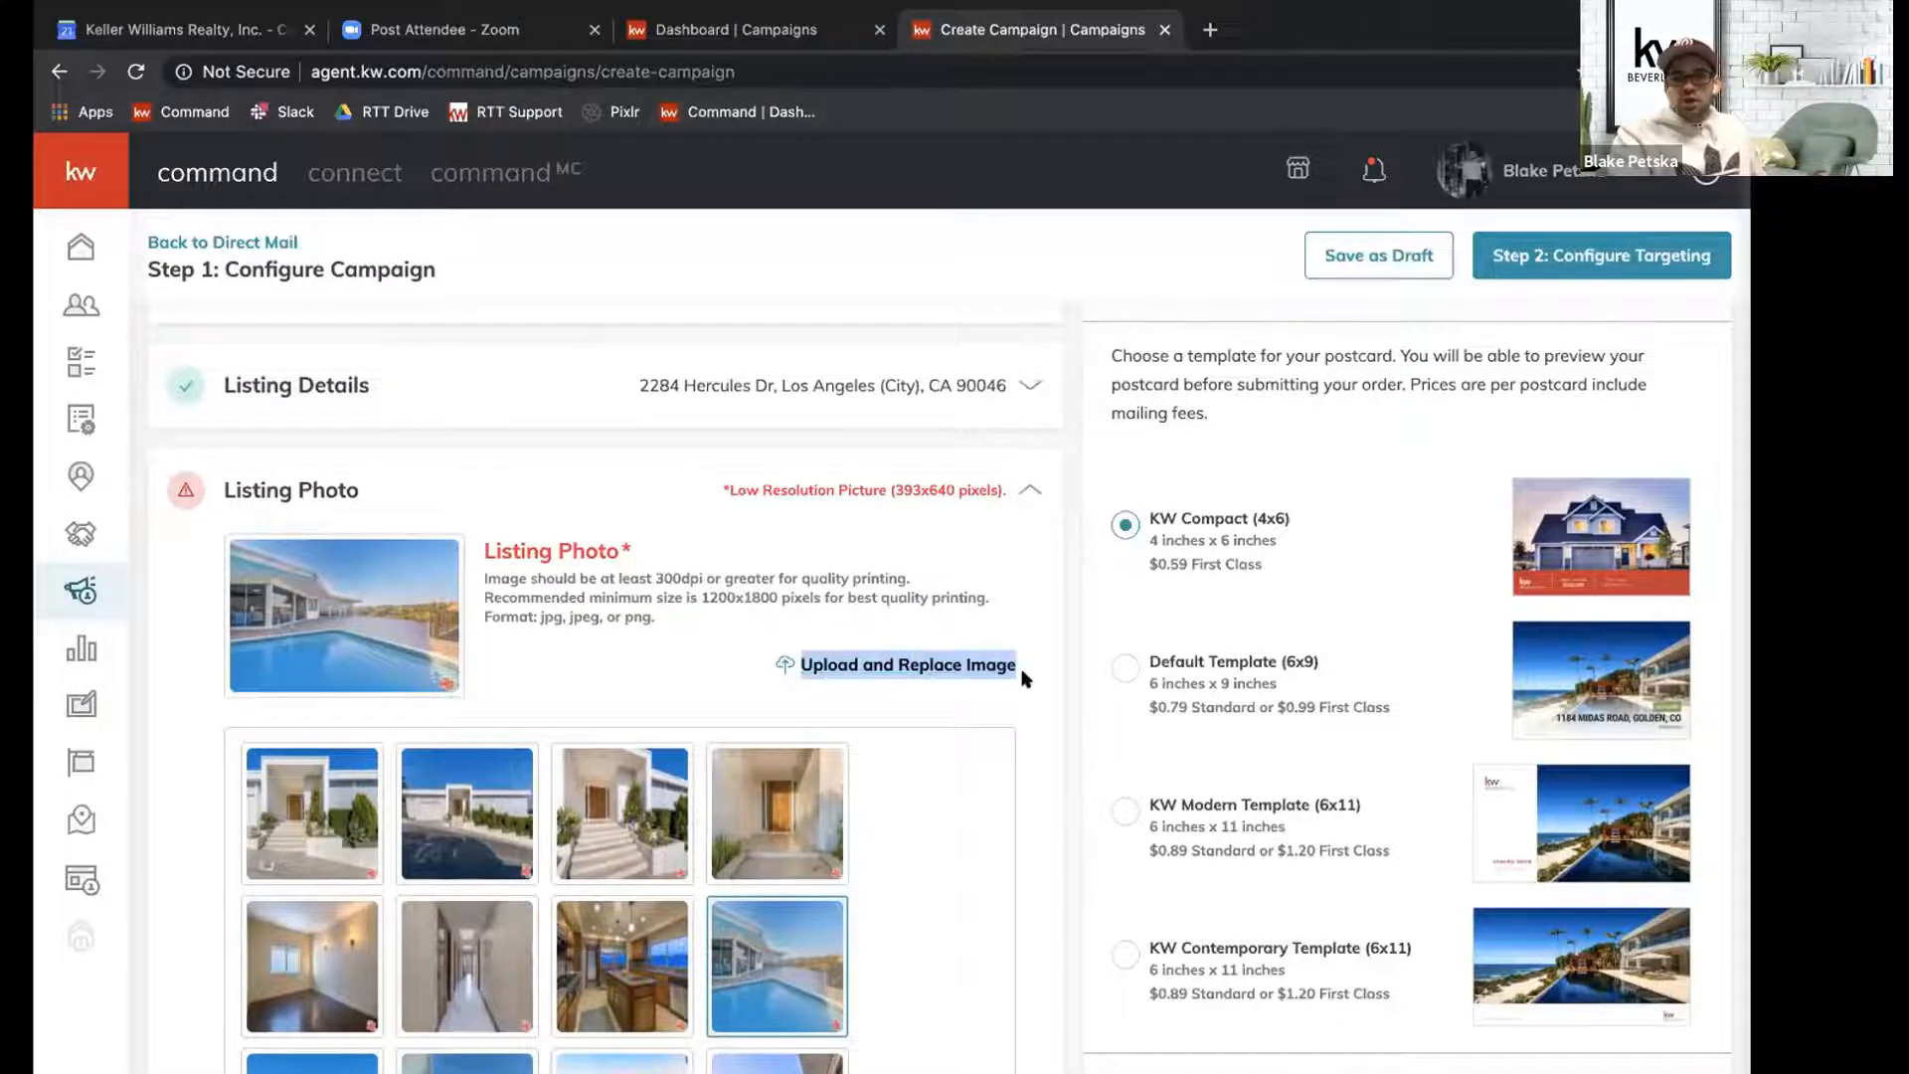
click(950, 664)
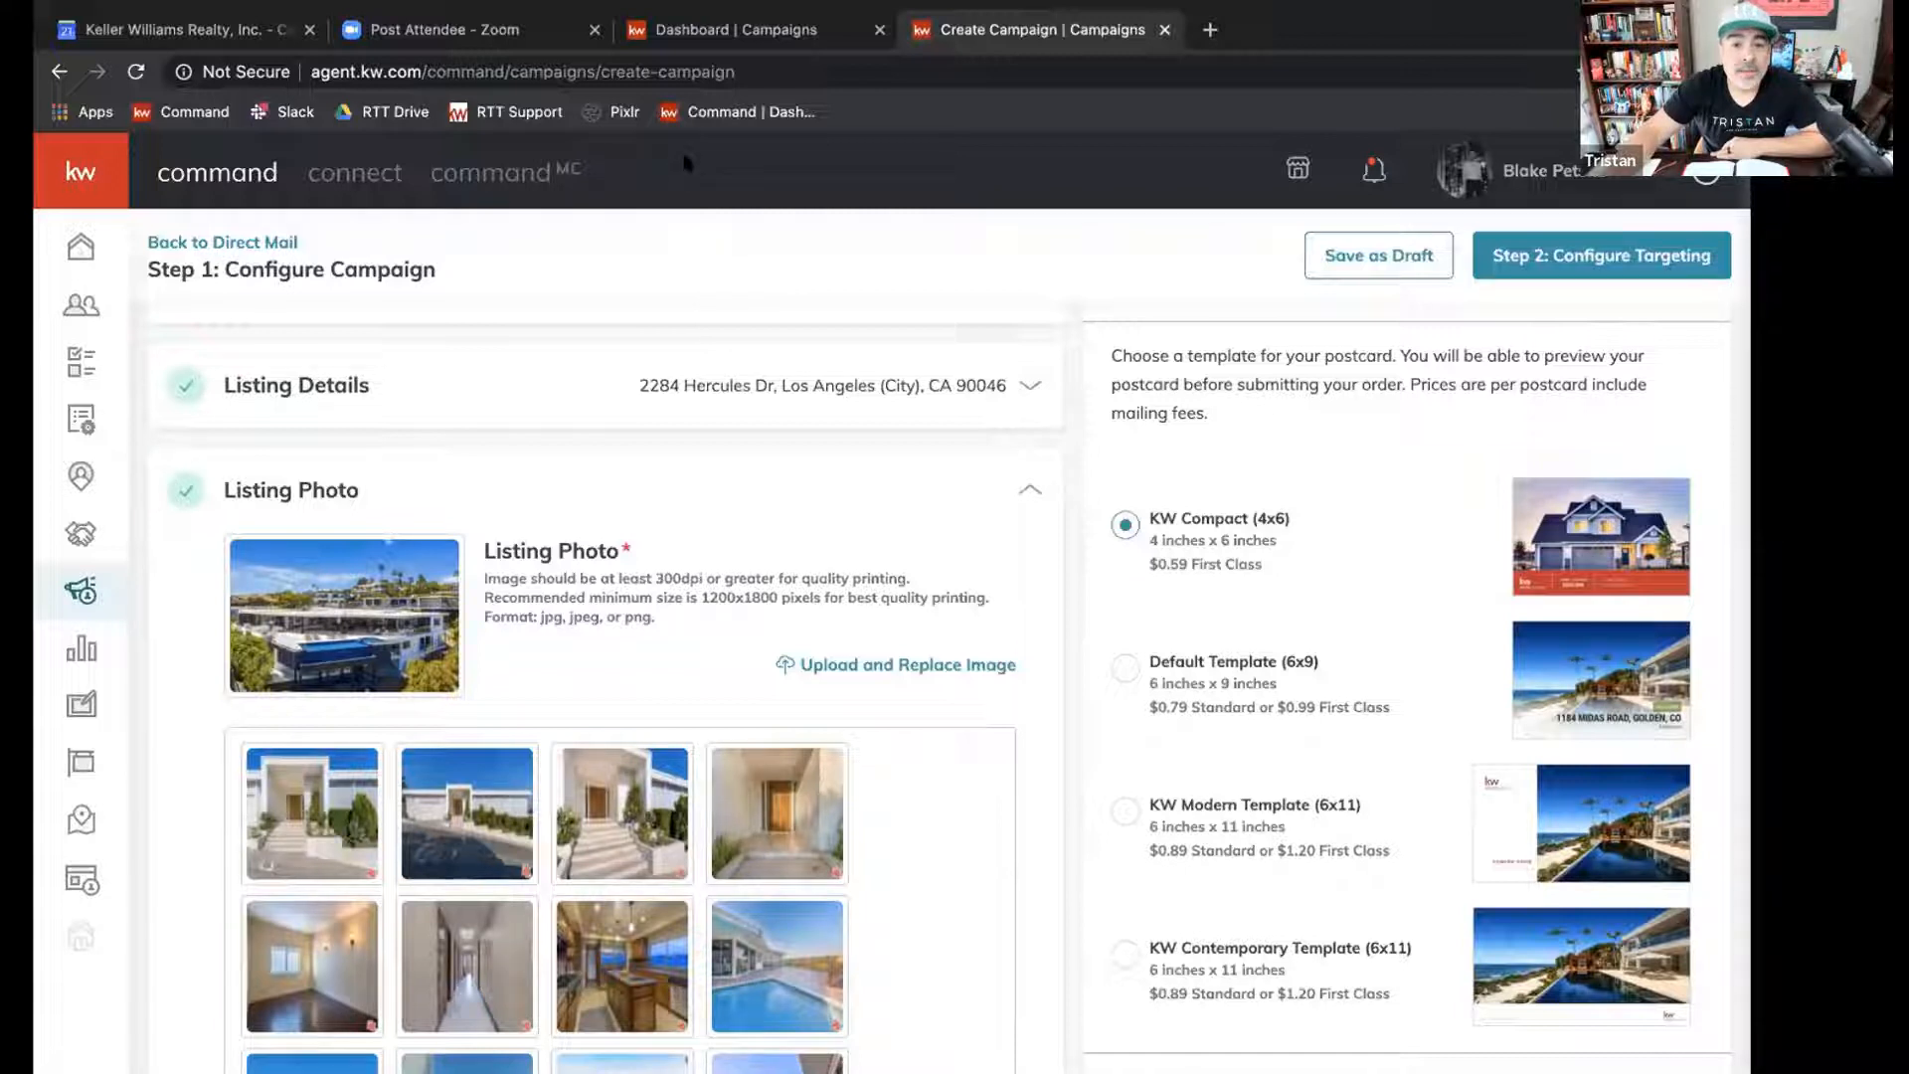
click(1028, 490)
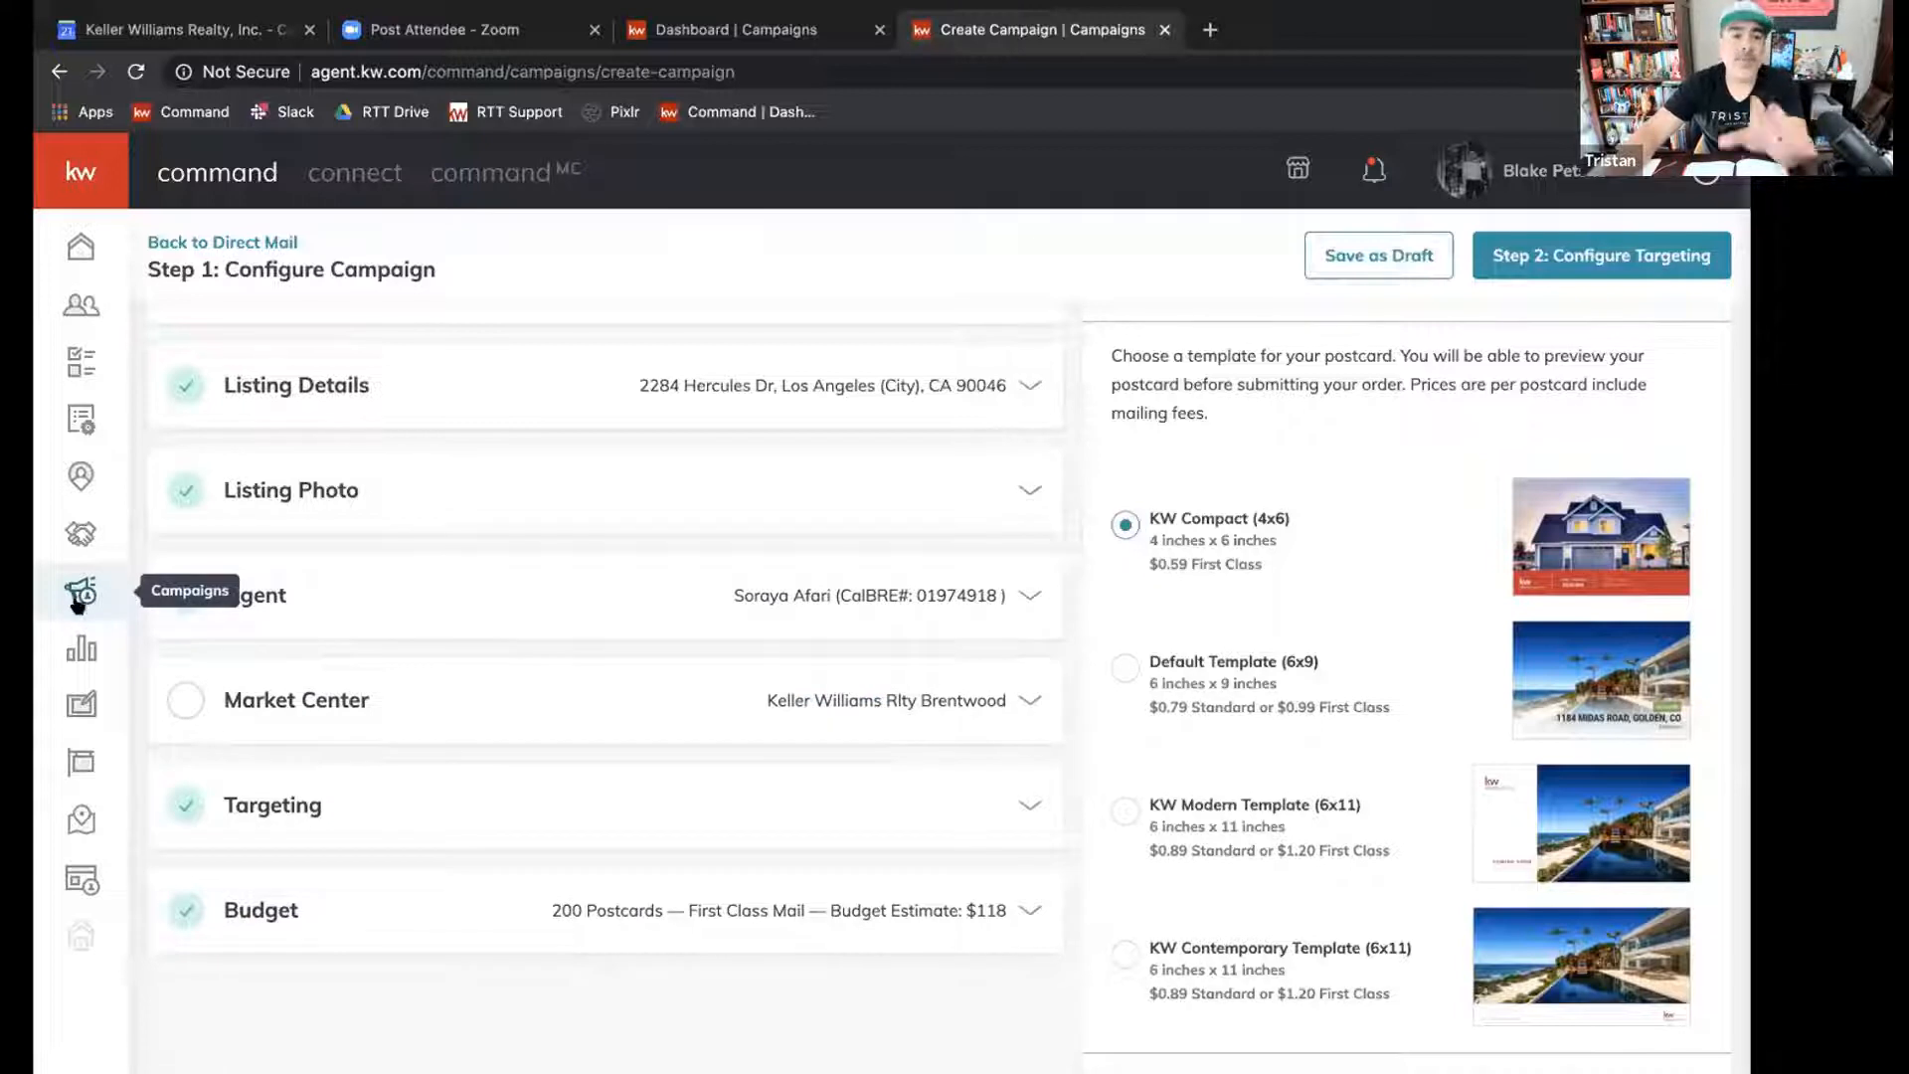
mouse_move(110, 592)
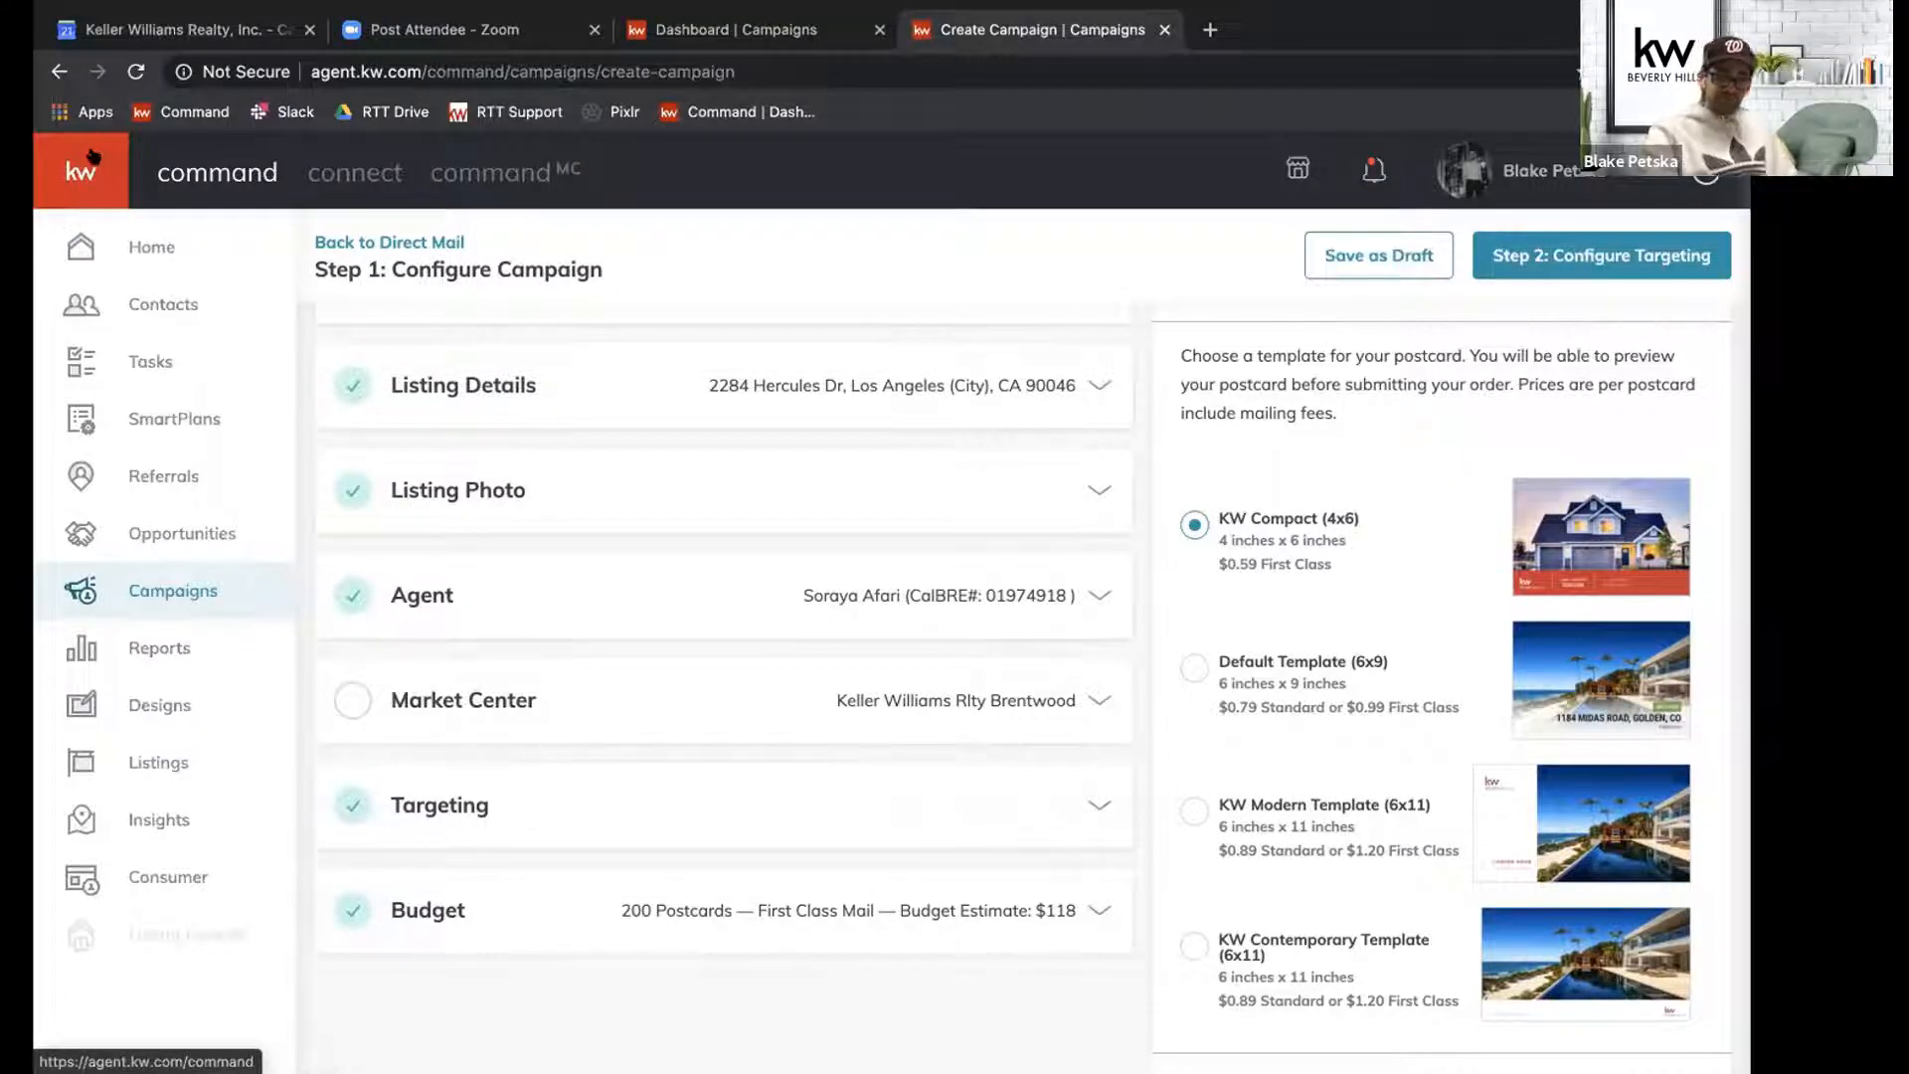
click(752, 485)
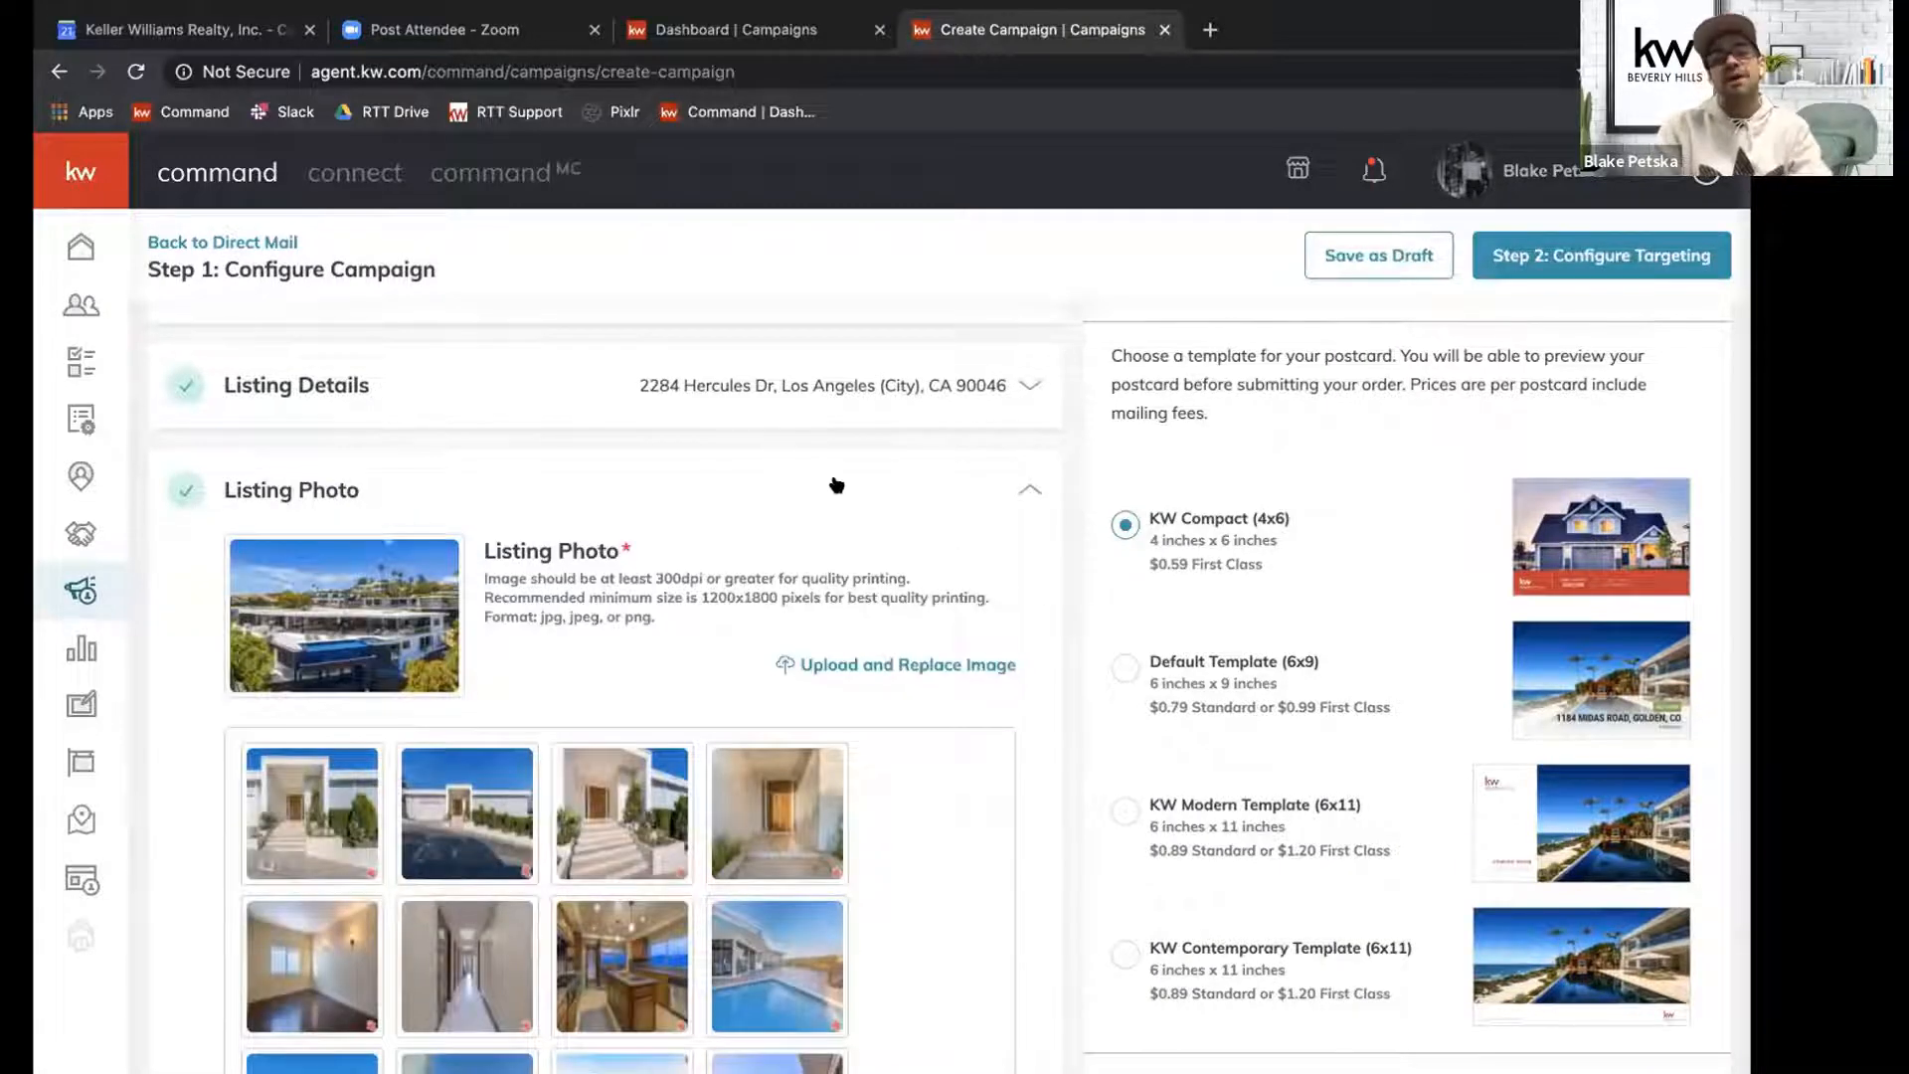
click(1022, 494)
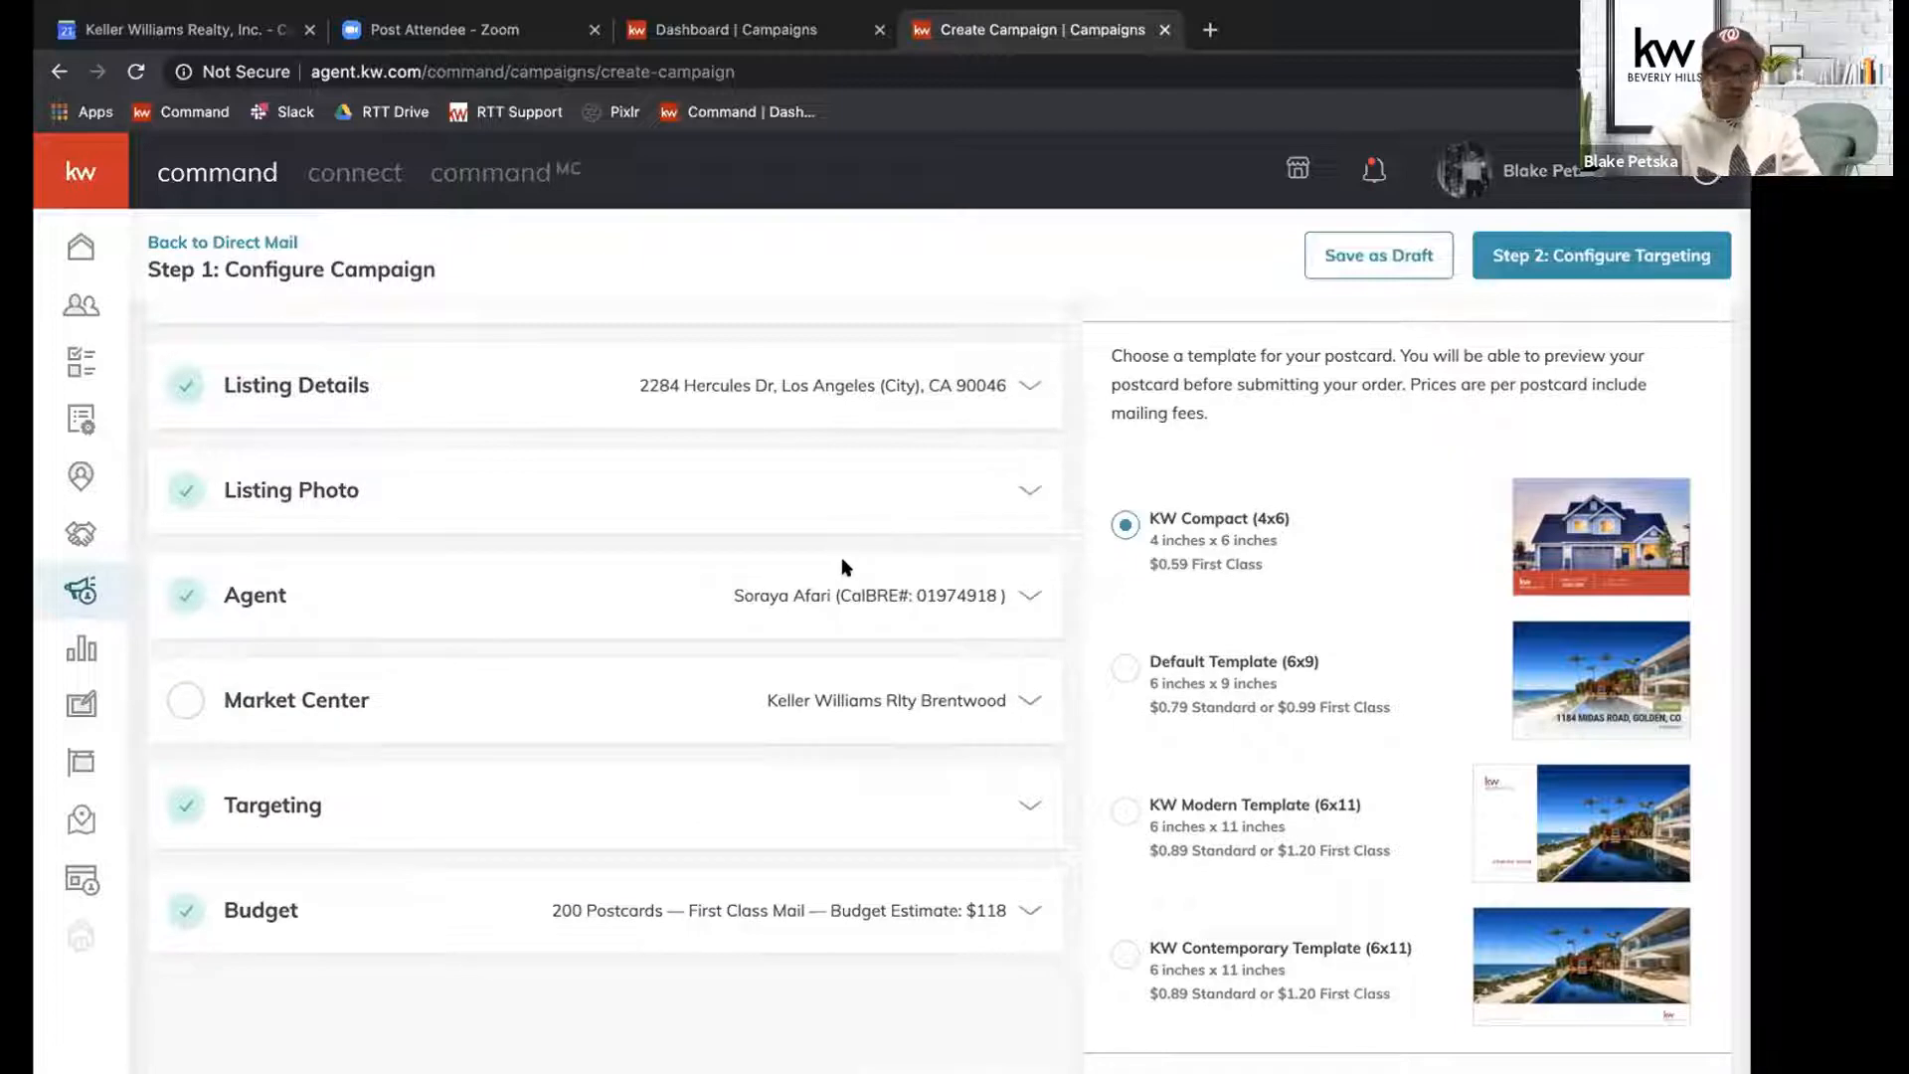
Replace the agent's first name, last name, email and phone with the sending agent's own contact details.
click(766, 603)
scroll(766, 603, down, 1)
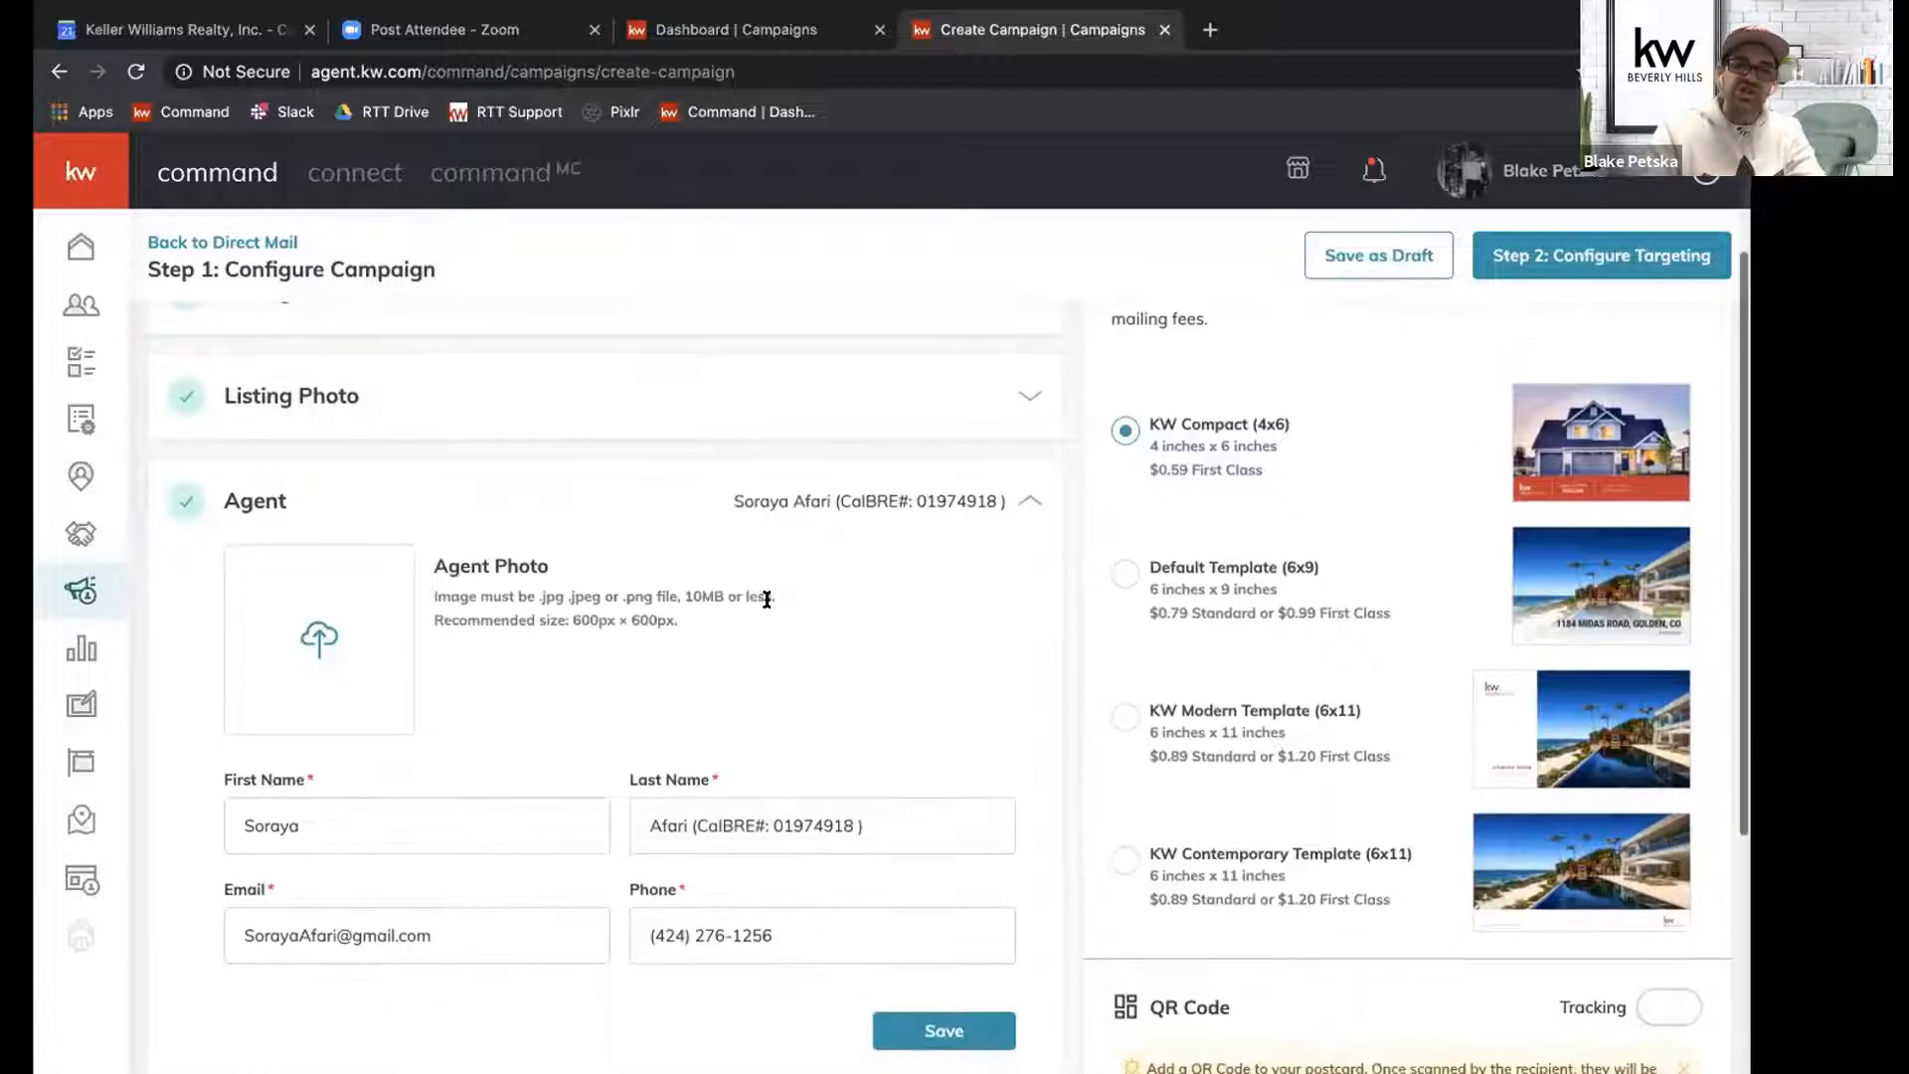
double_click(352, 813)
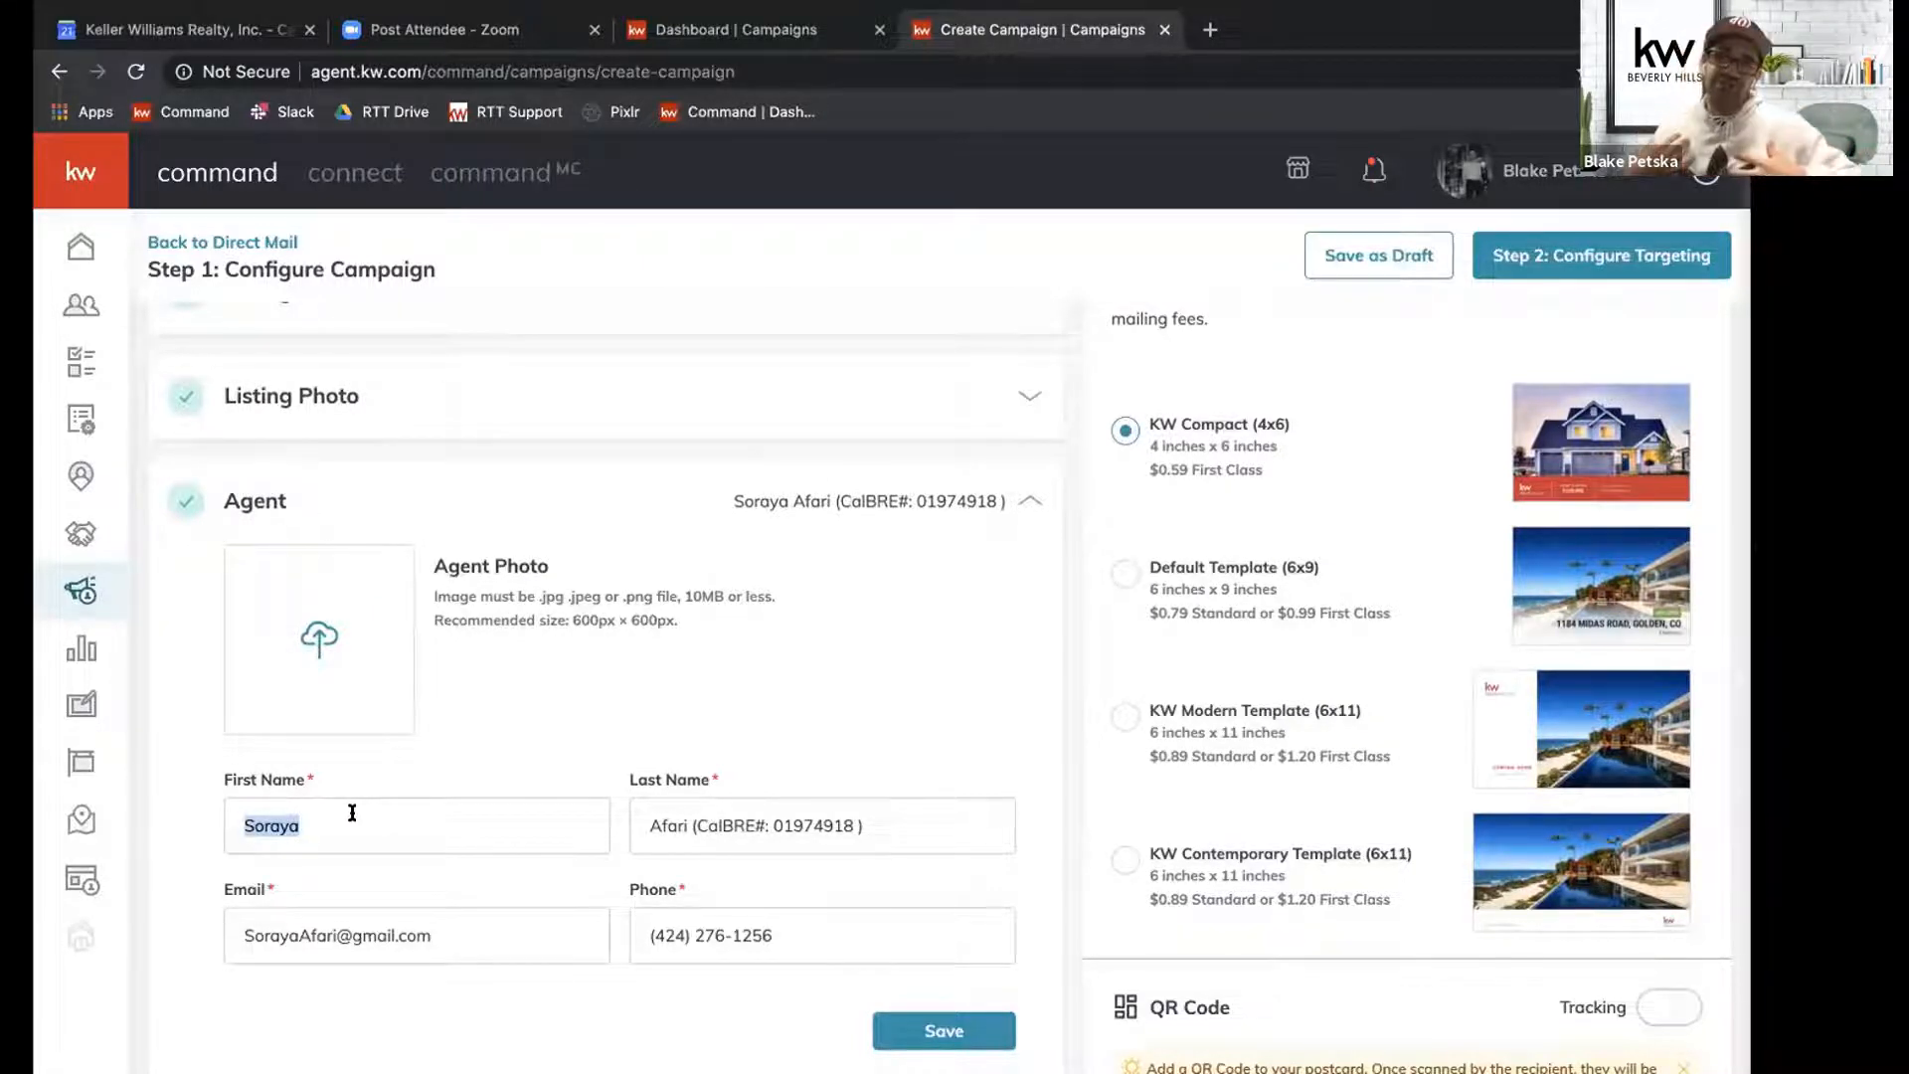
key(Tab)
key(Tab)
key(Tab)
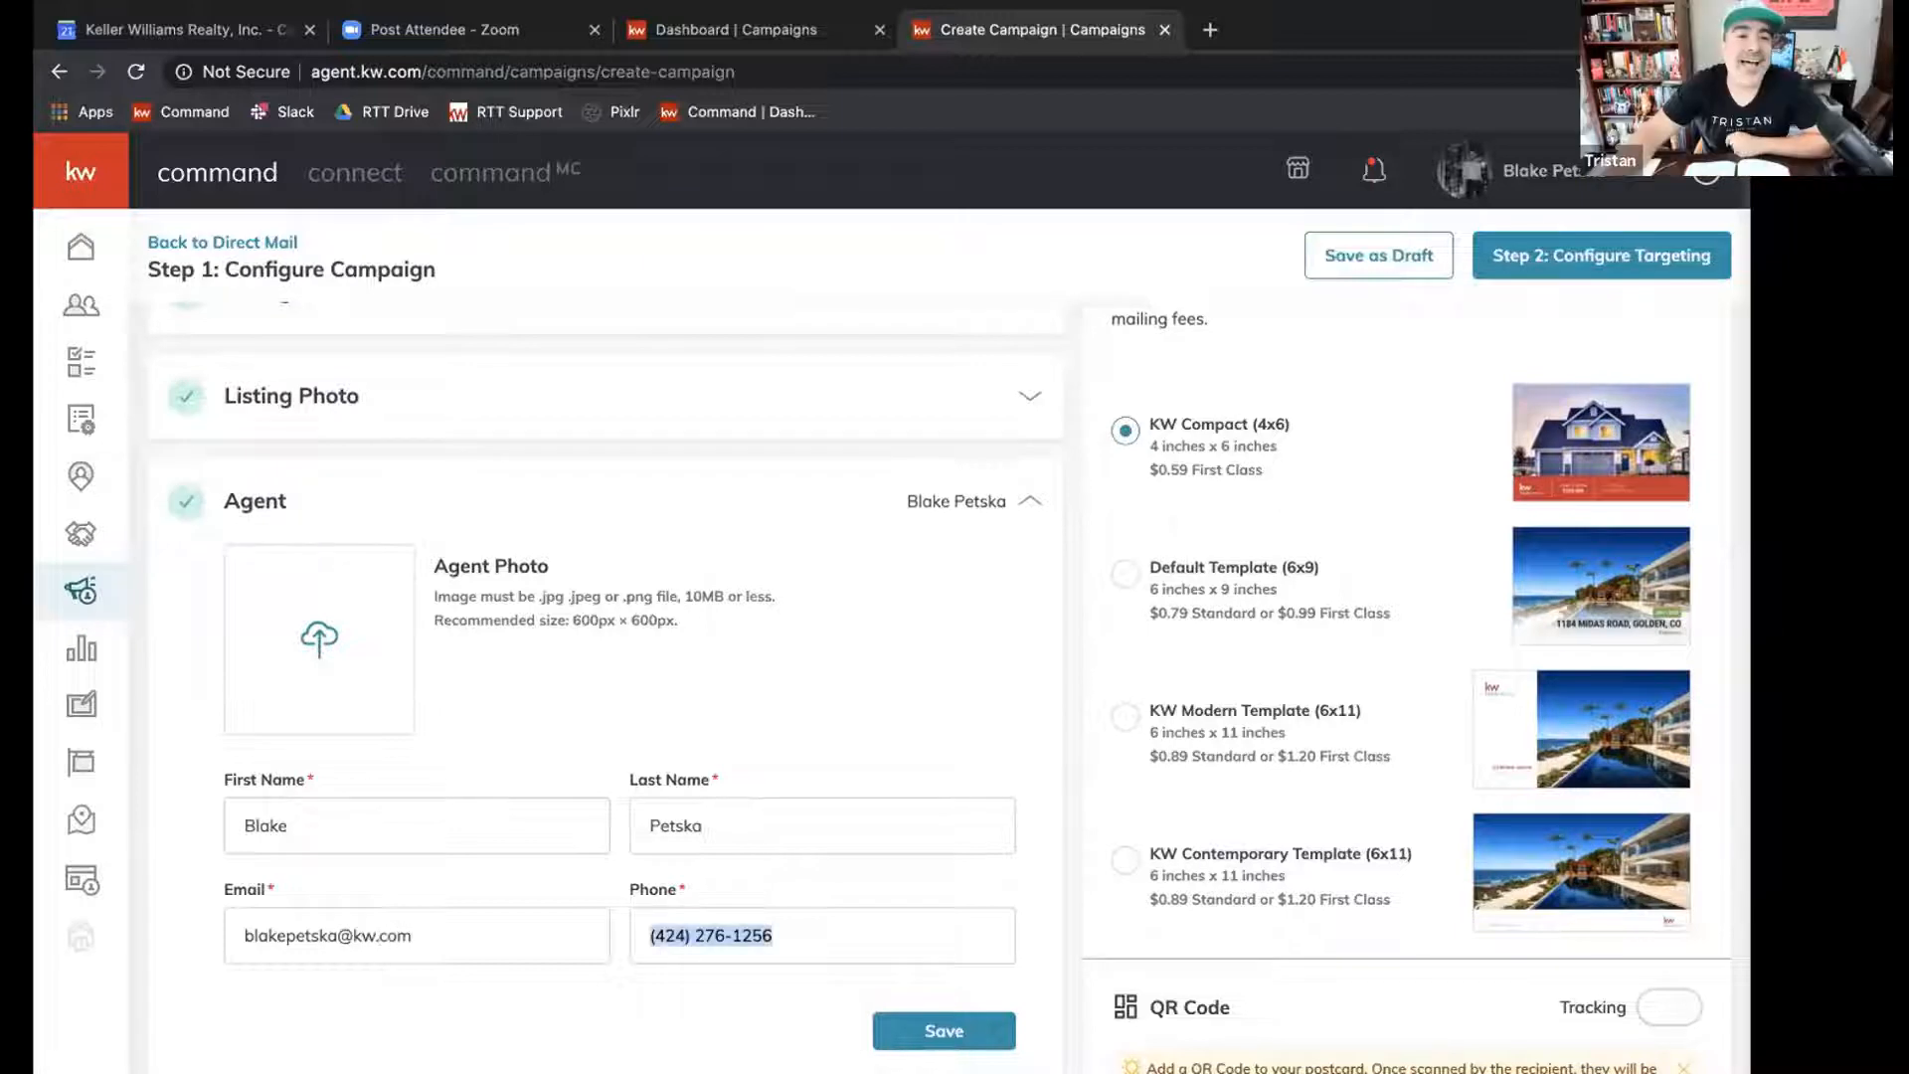
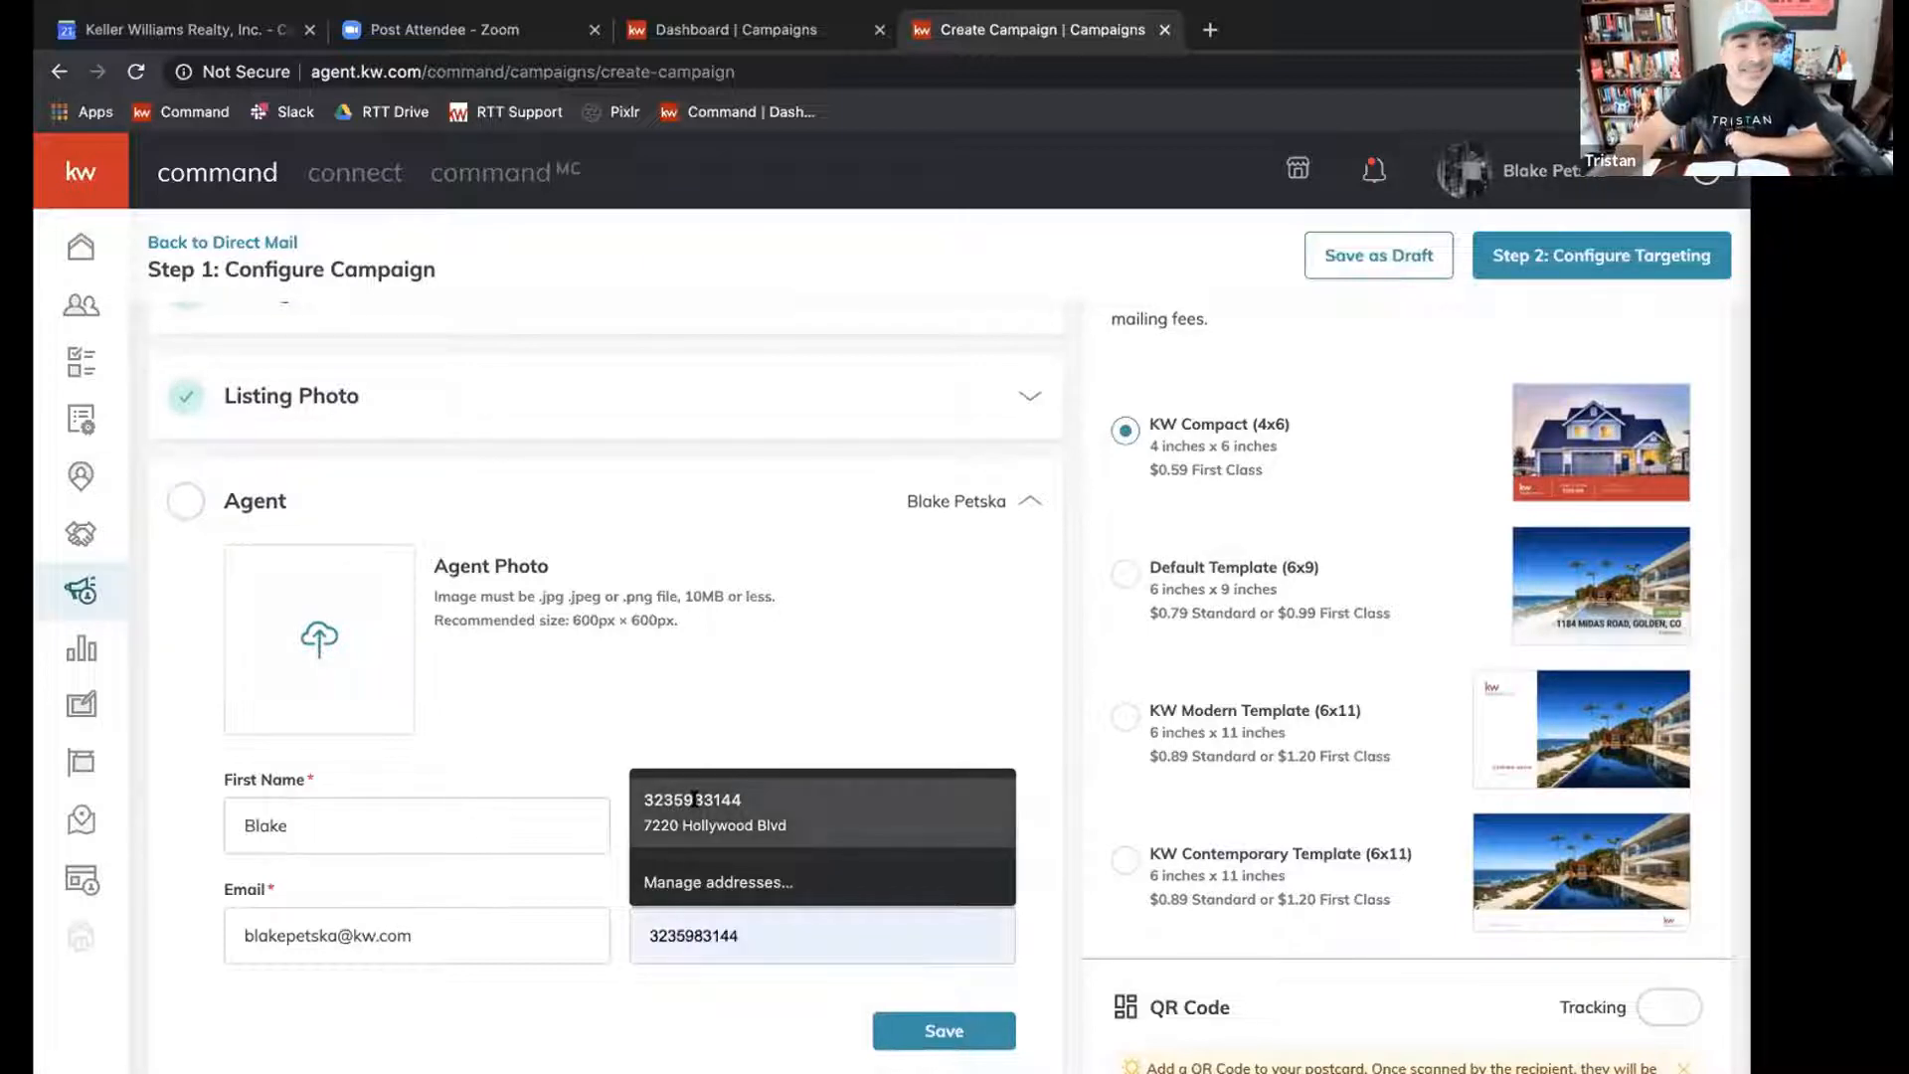
click(814, 805)
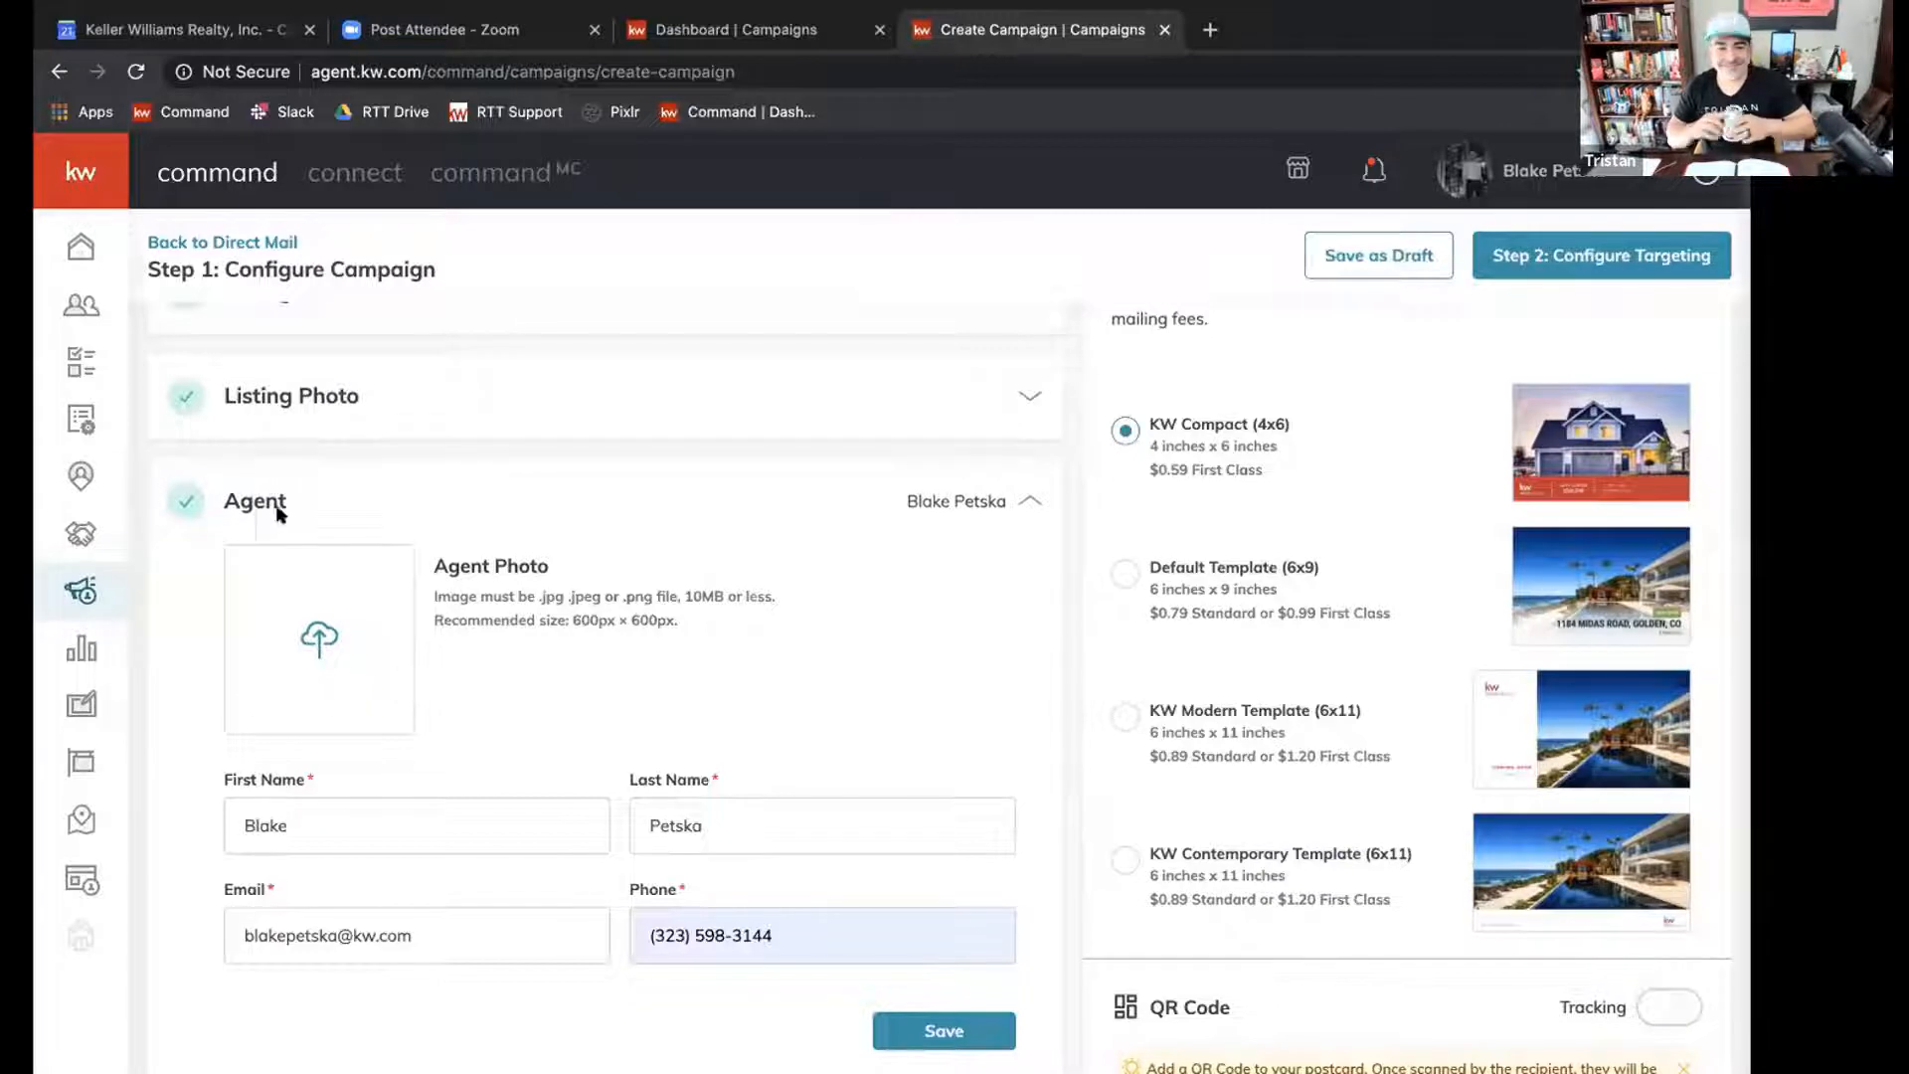
Upload a portrait picture as the agent photo and save the agent section.
click(316, 665)
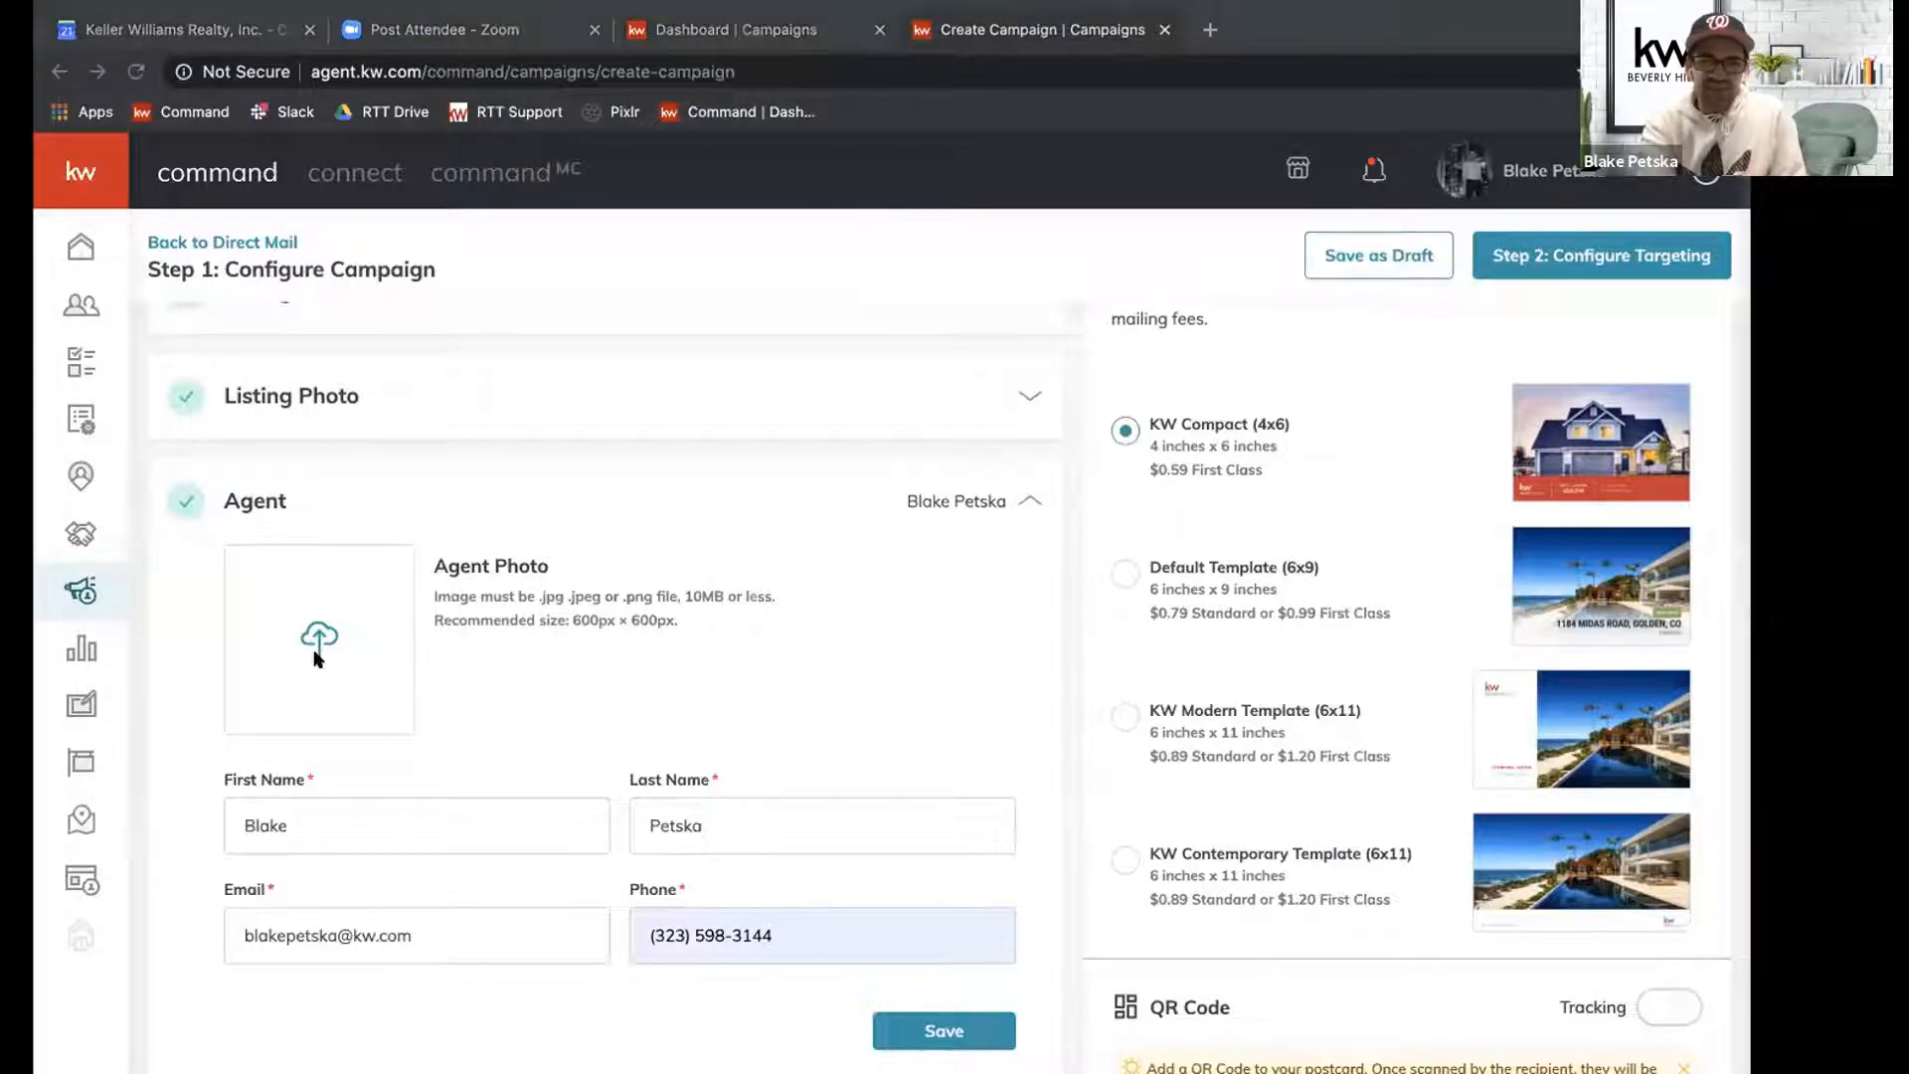
double_click(667, 123)
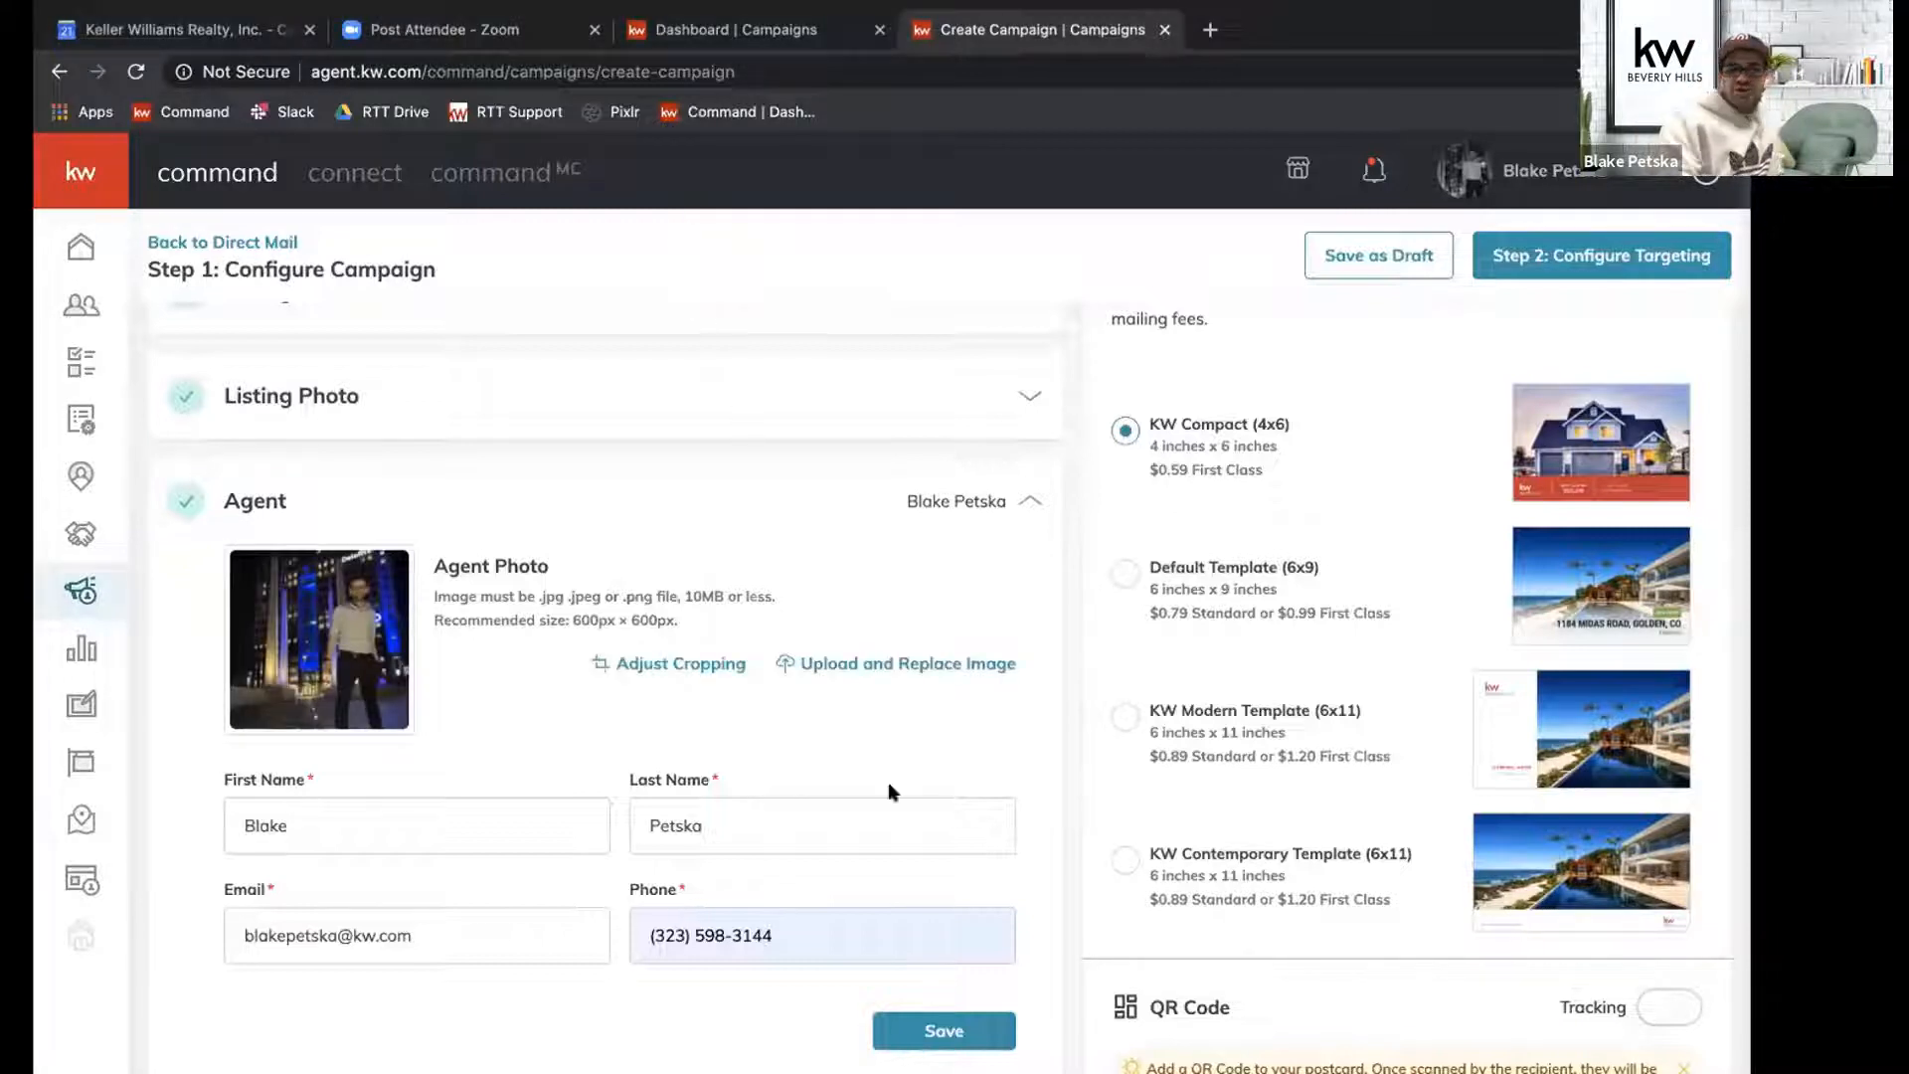
click(935, 1034)
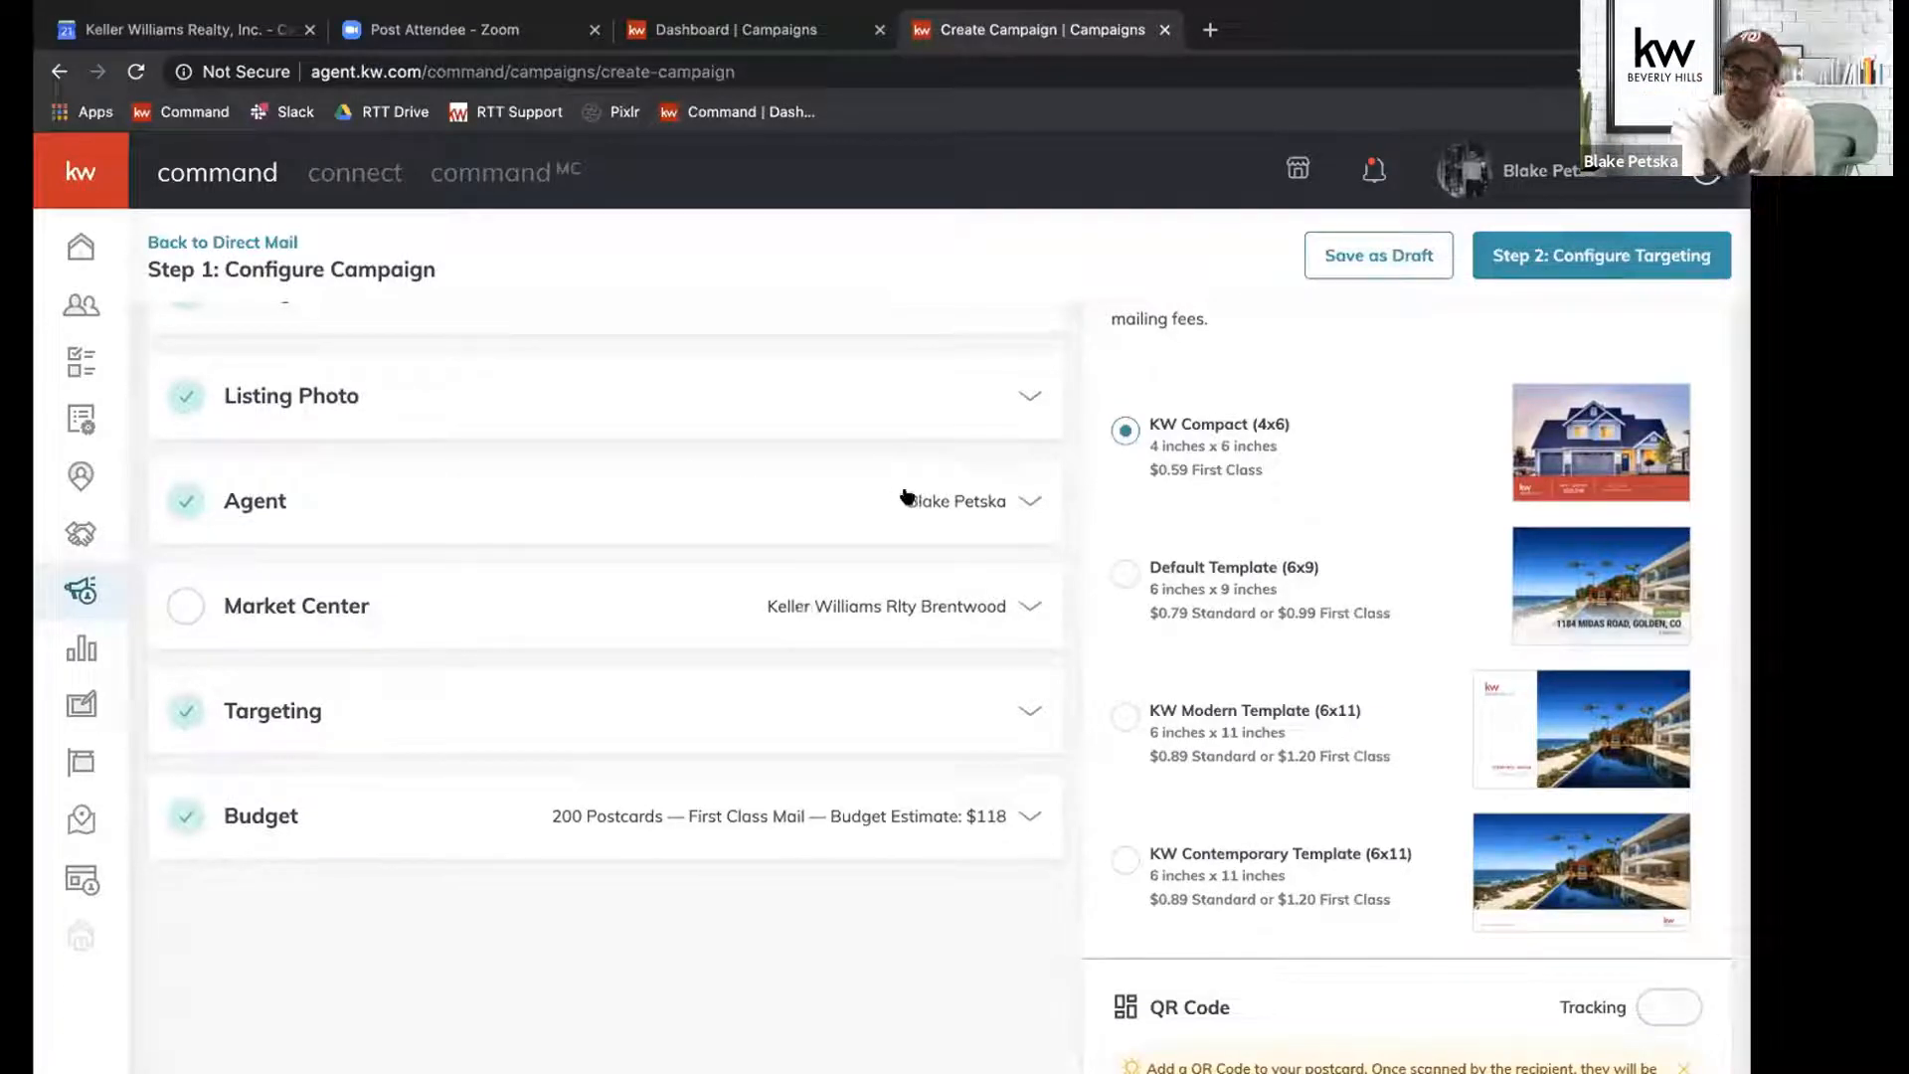
Set the market center name to "KW Beverly Hills".
click(910, 593)
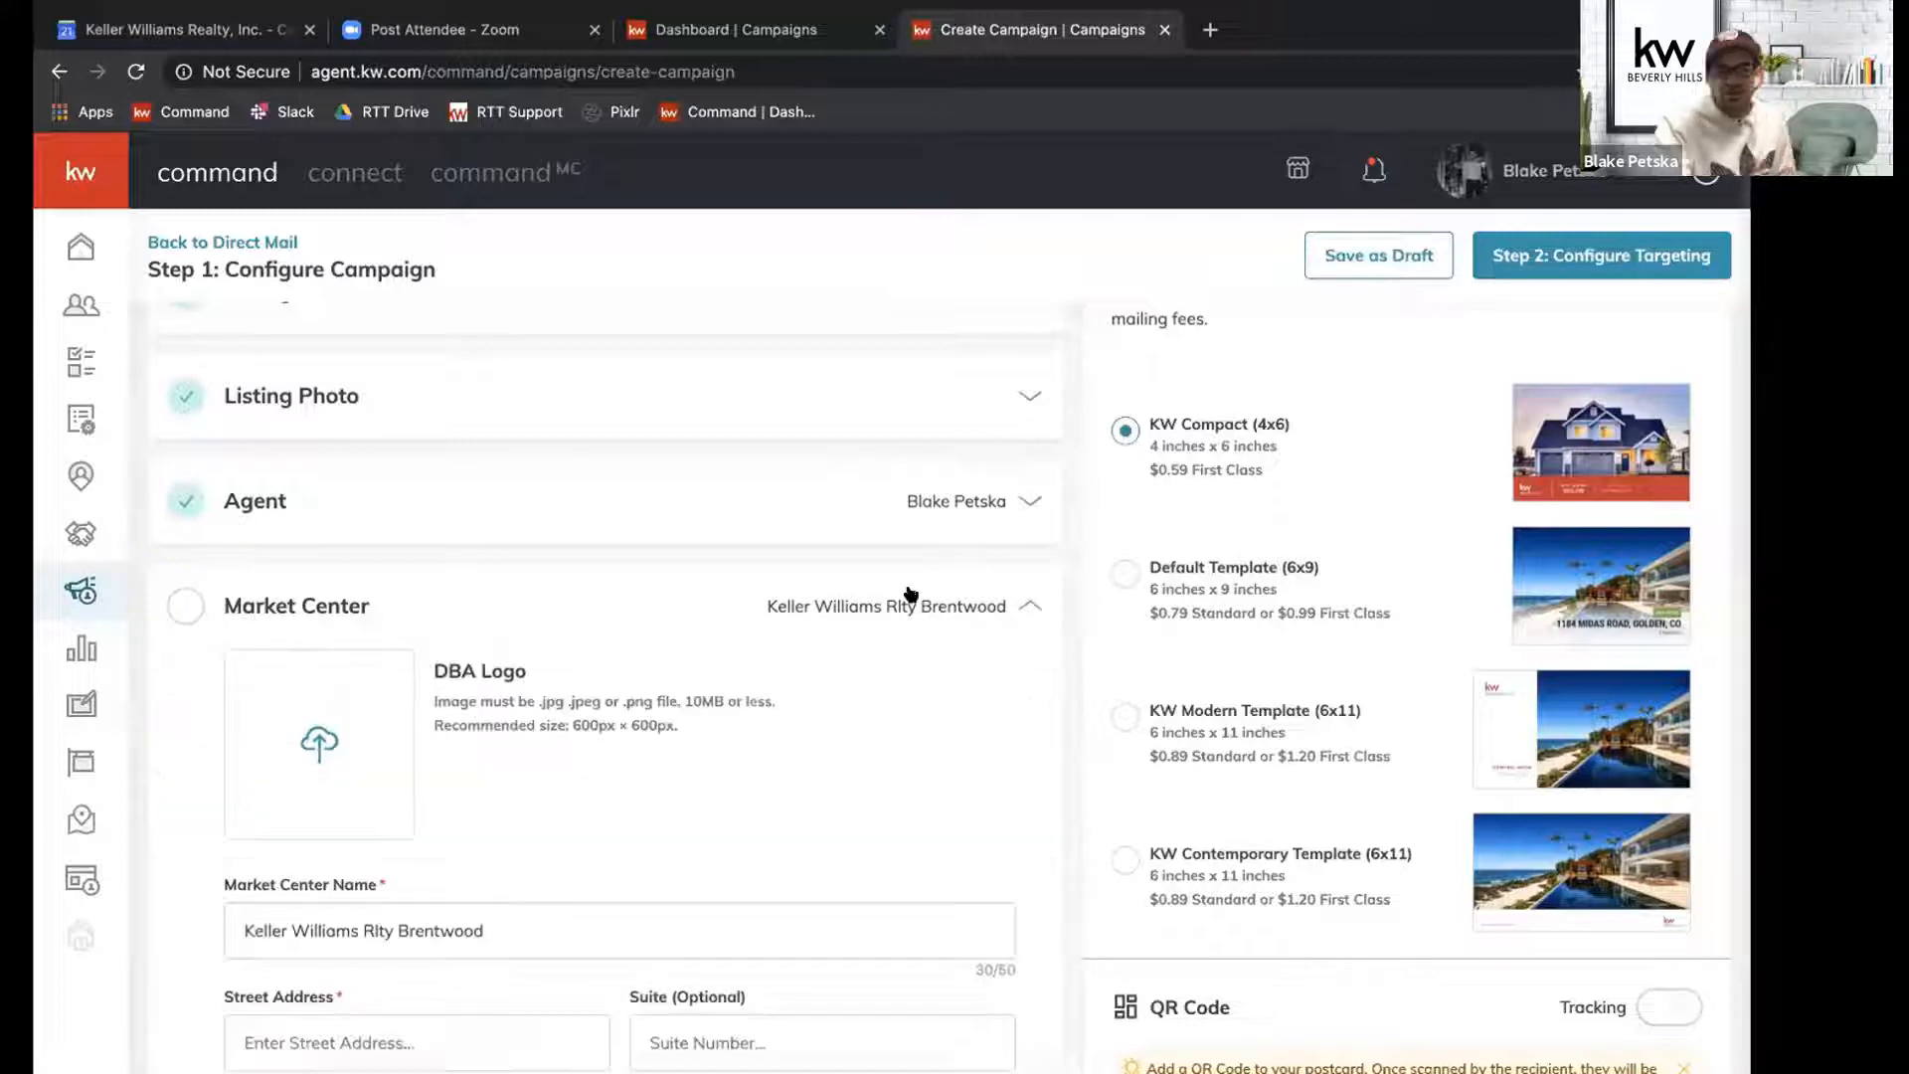
scroll(808, 719, down, 1)
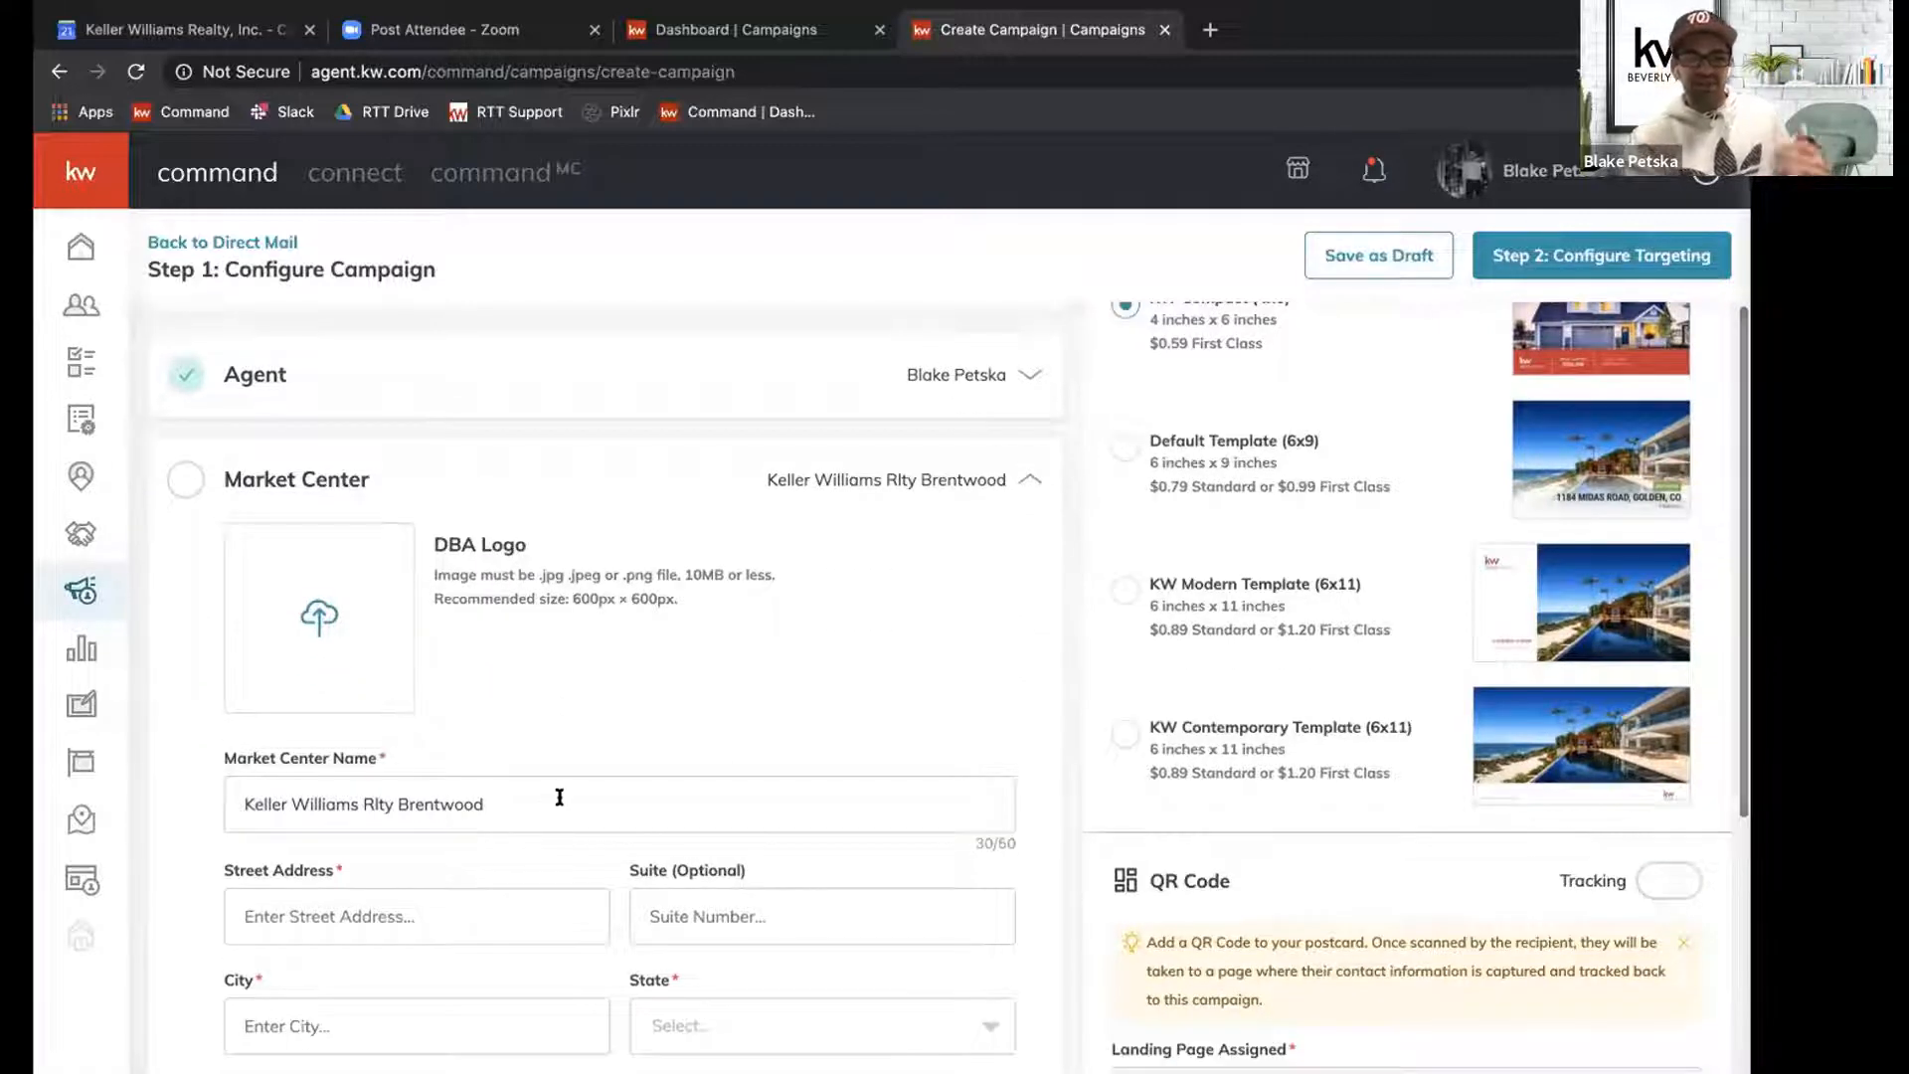
drag(487, 795, 195, 774)
text(K)
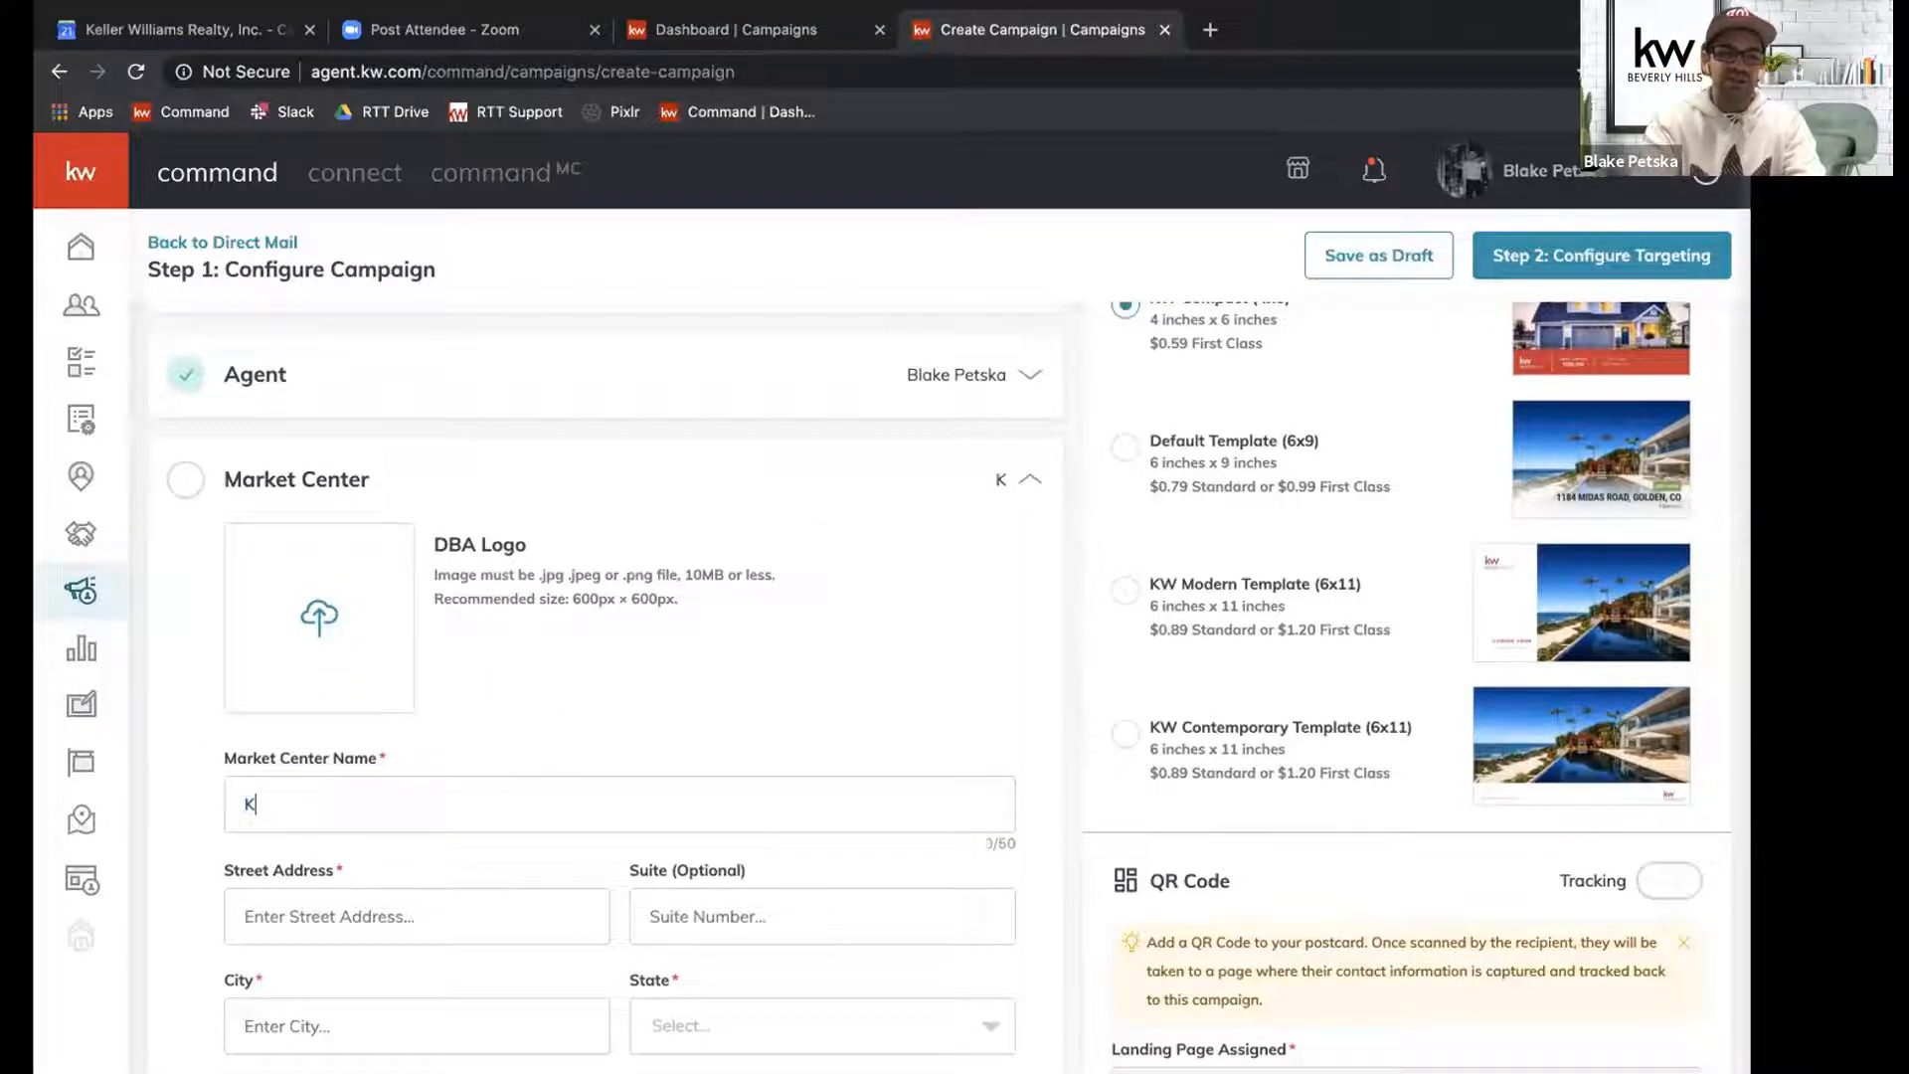
text(W Beverl)
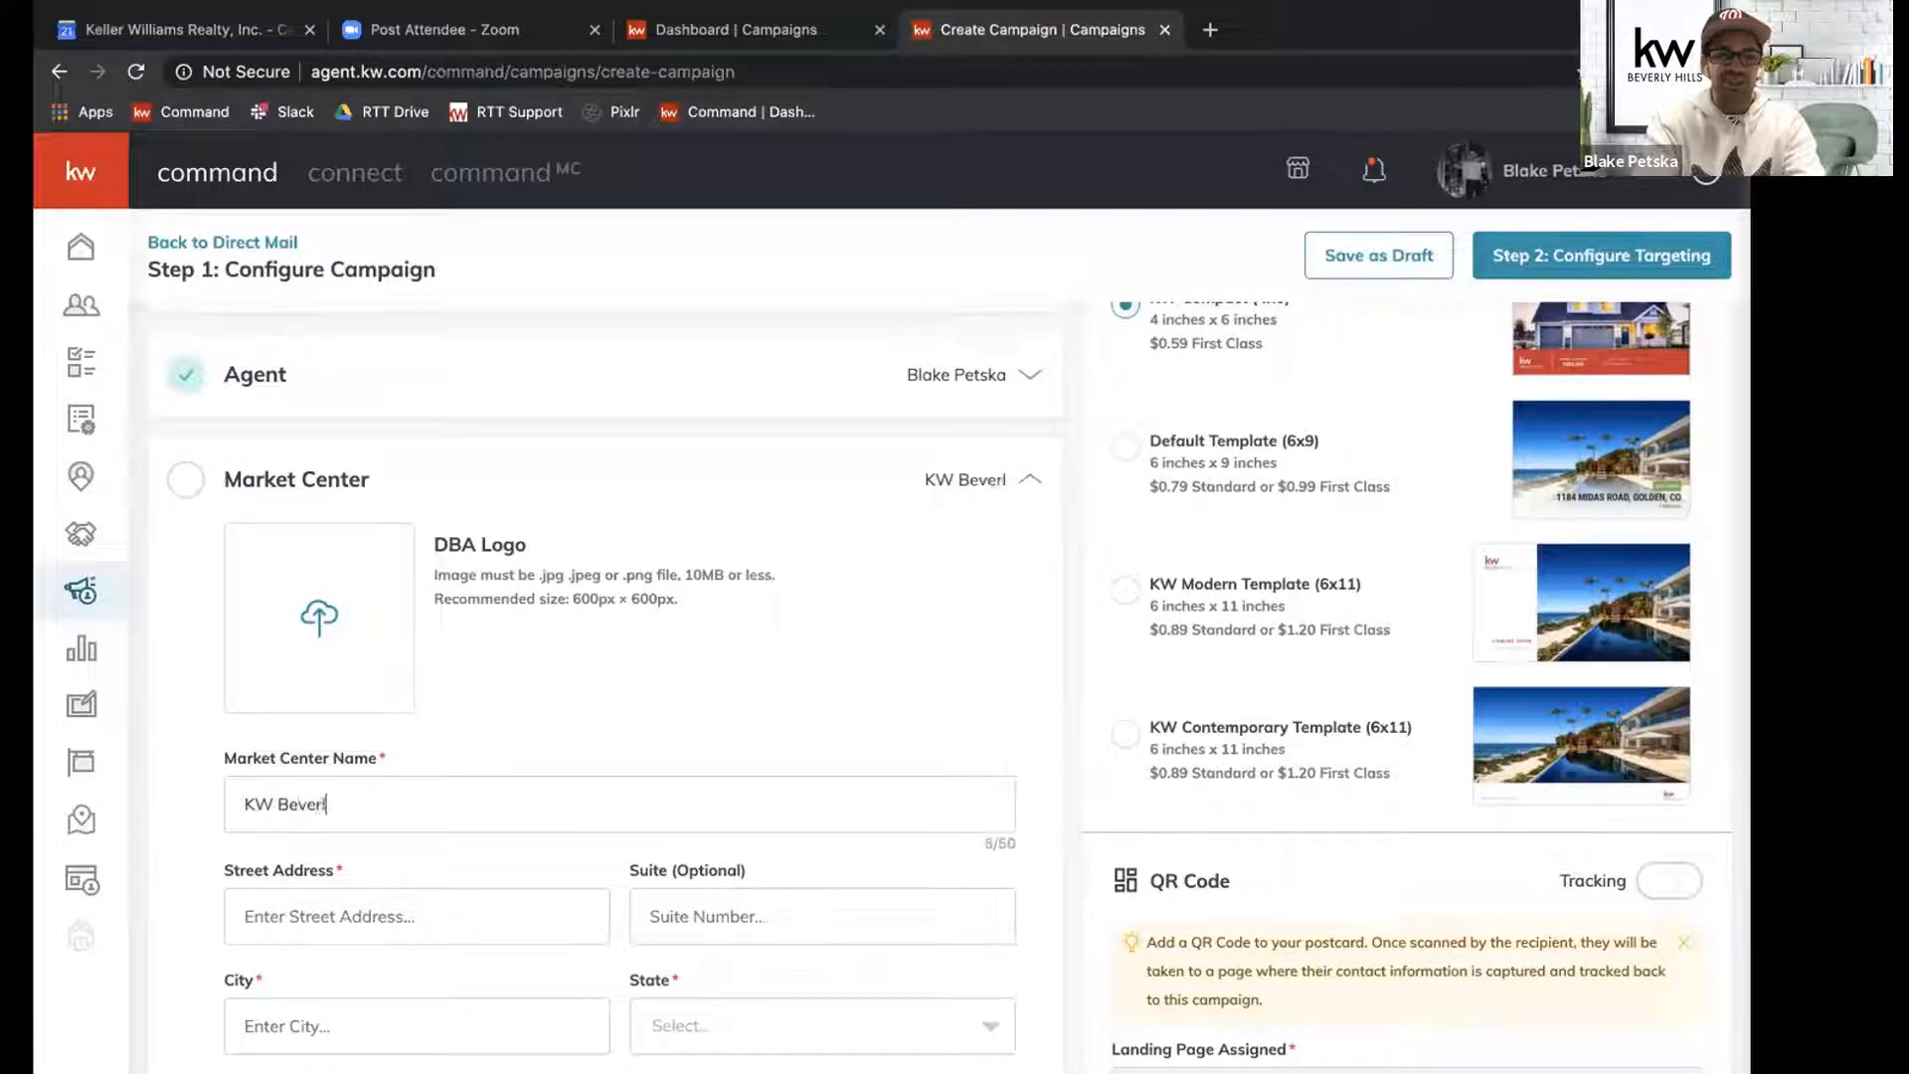
text(y Hills)
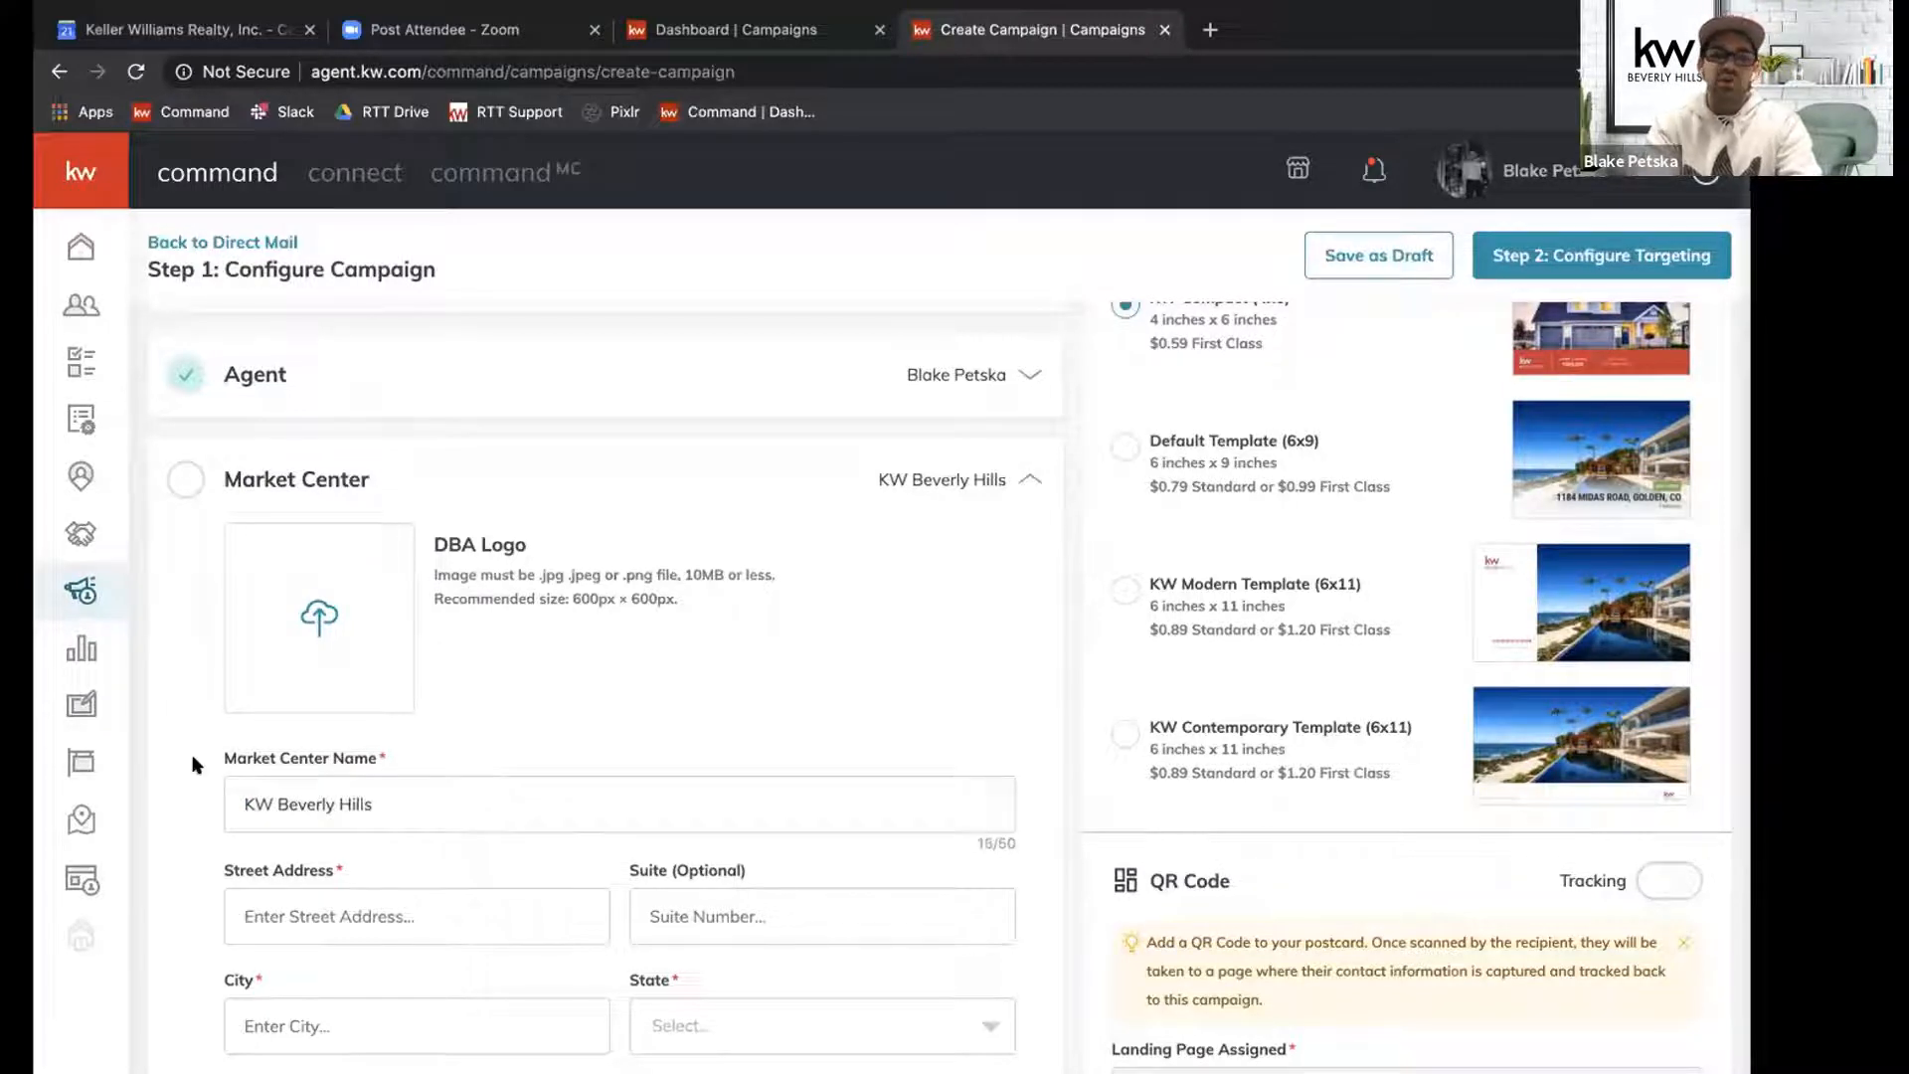
Enter the market center's street address, suite number and city in its address fields.
scroll(195, 765, down, 2)
scroll(195, 765, down, 3)
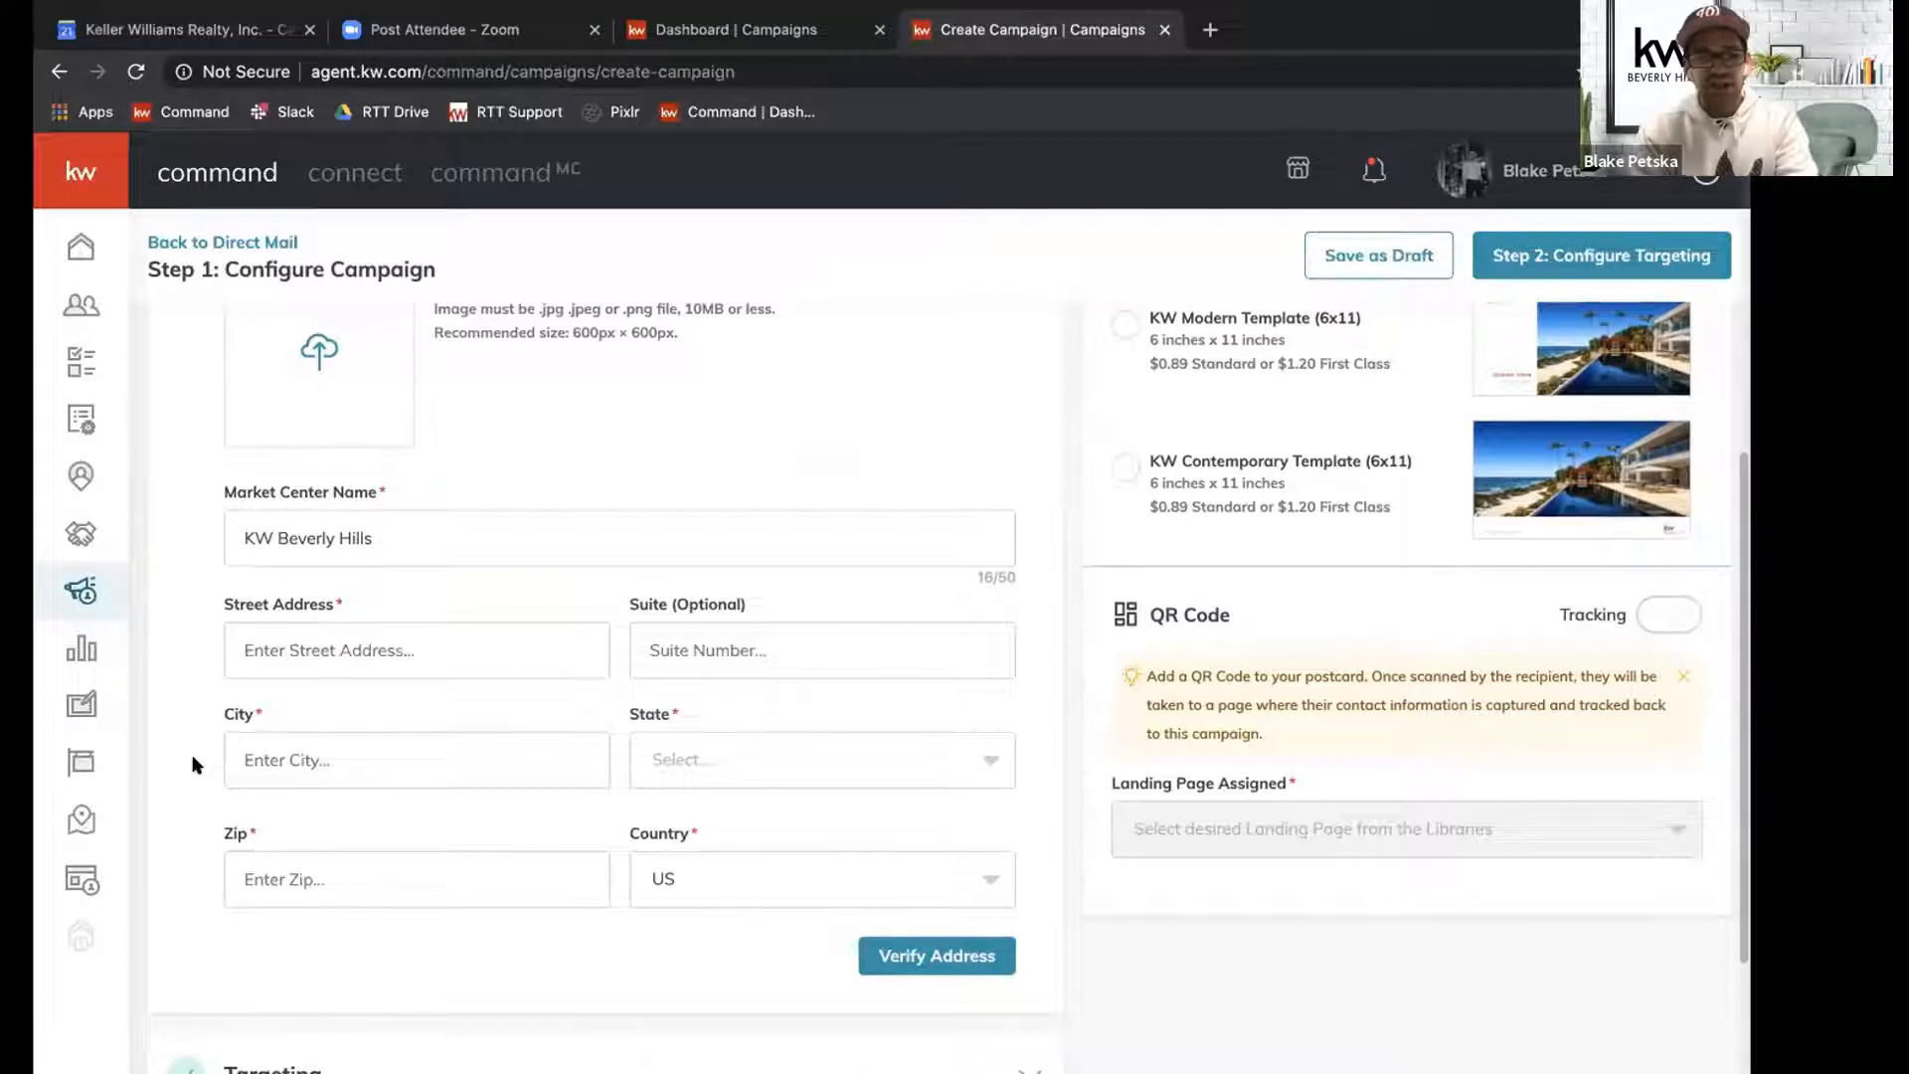
text(439 N C)
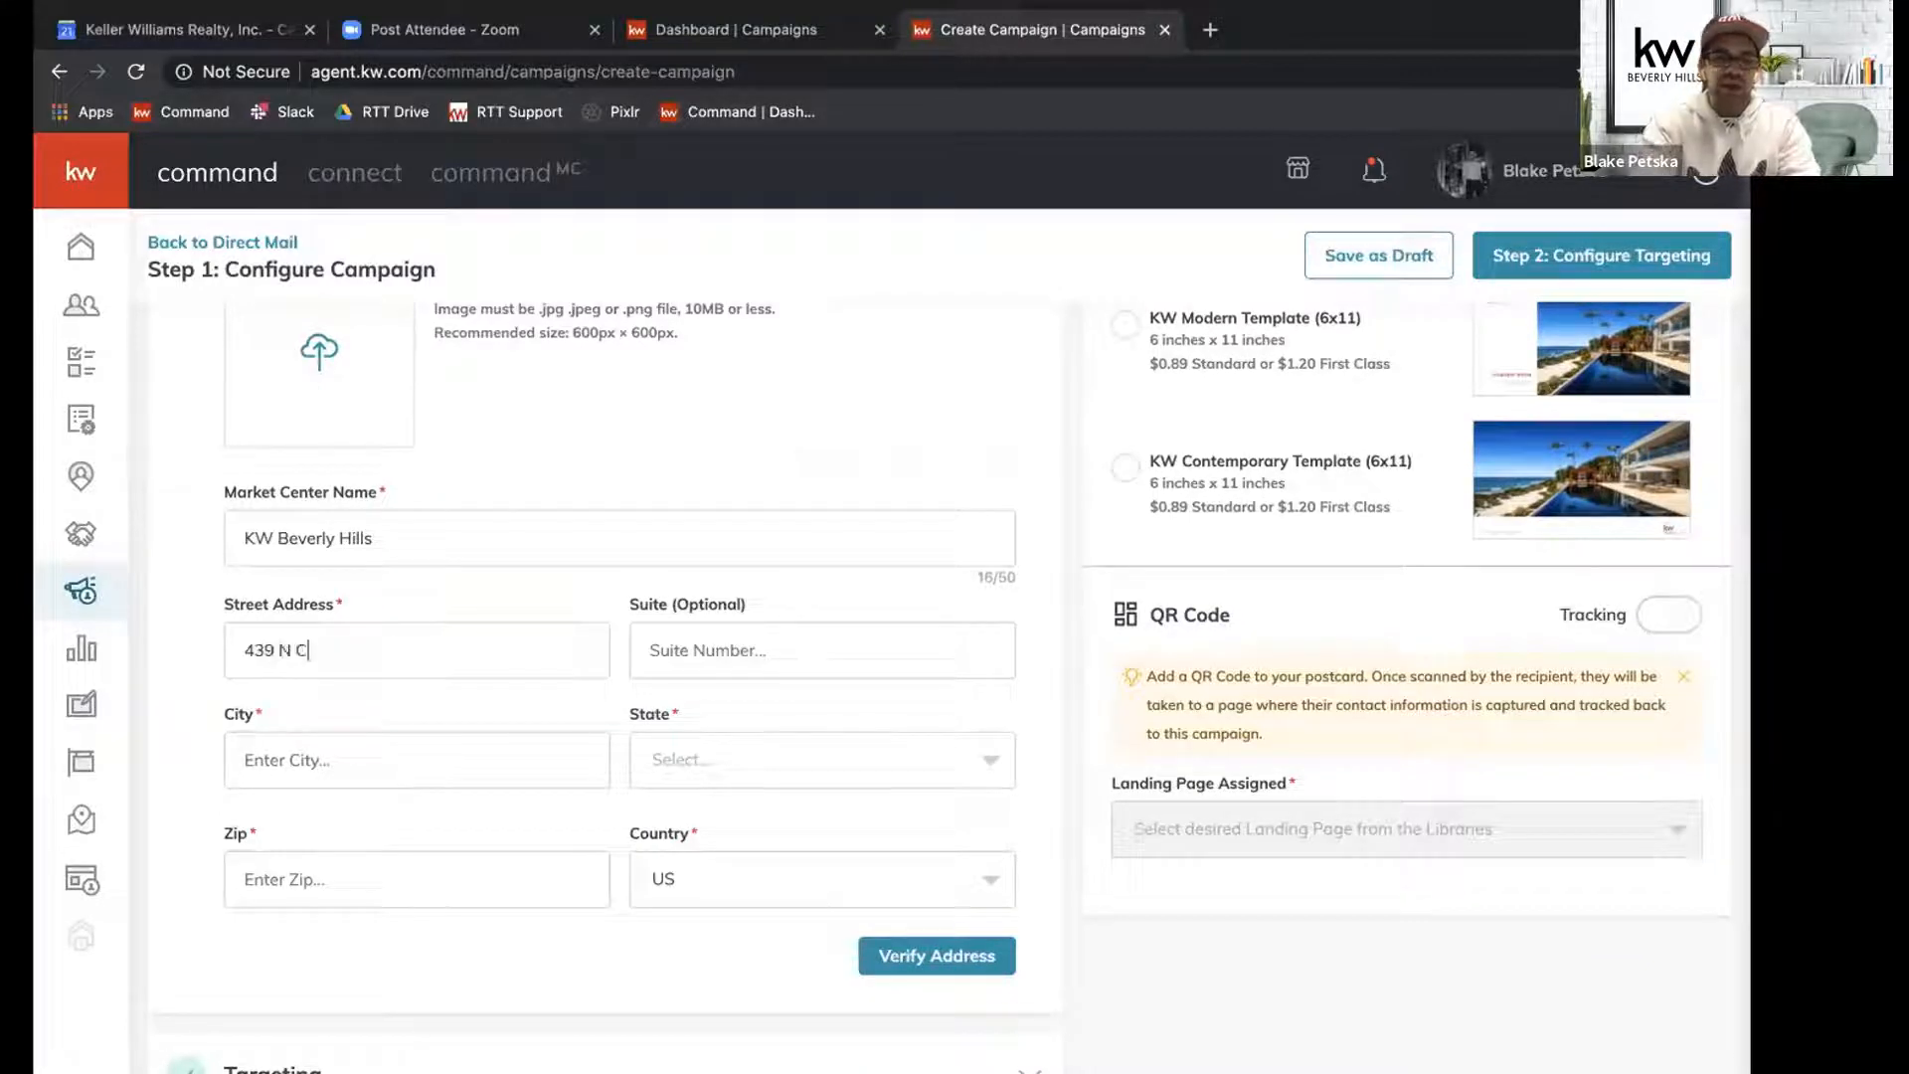
text(anon Dr)
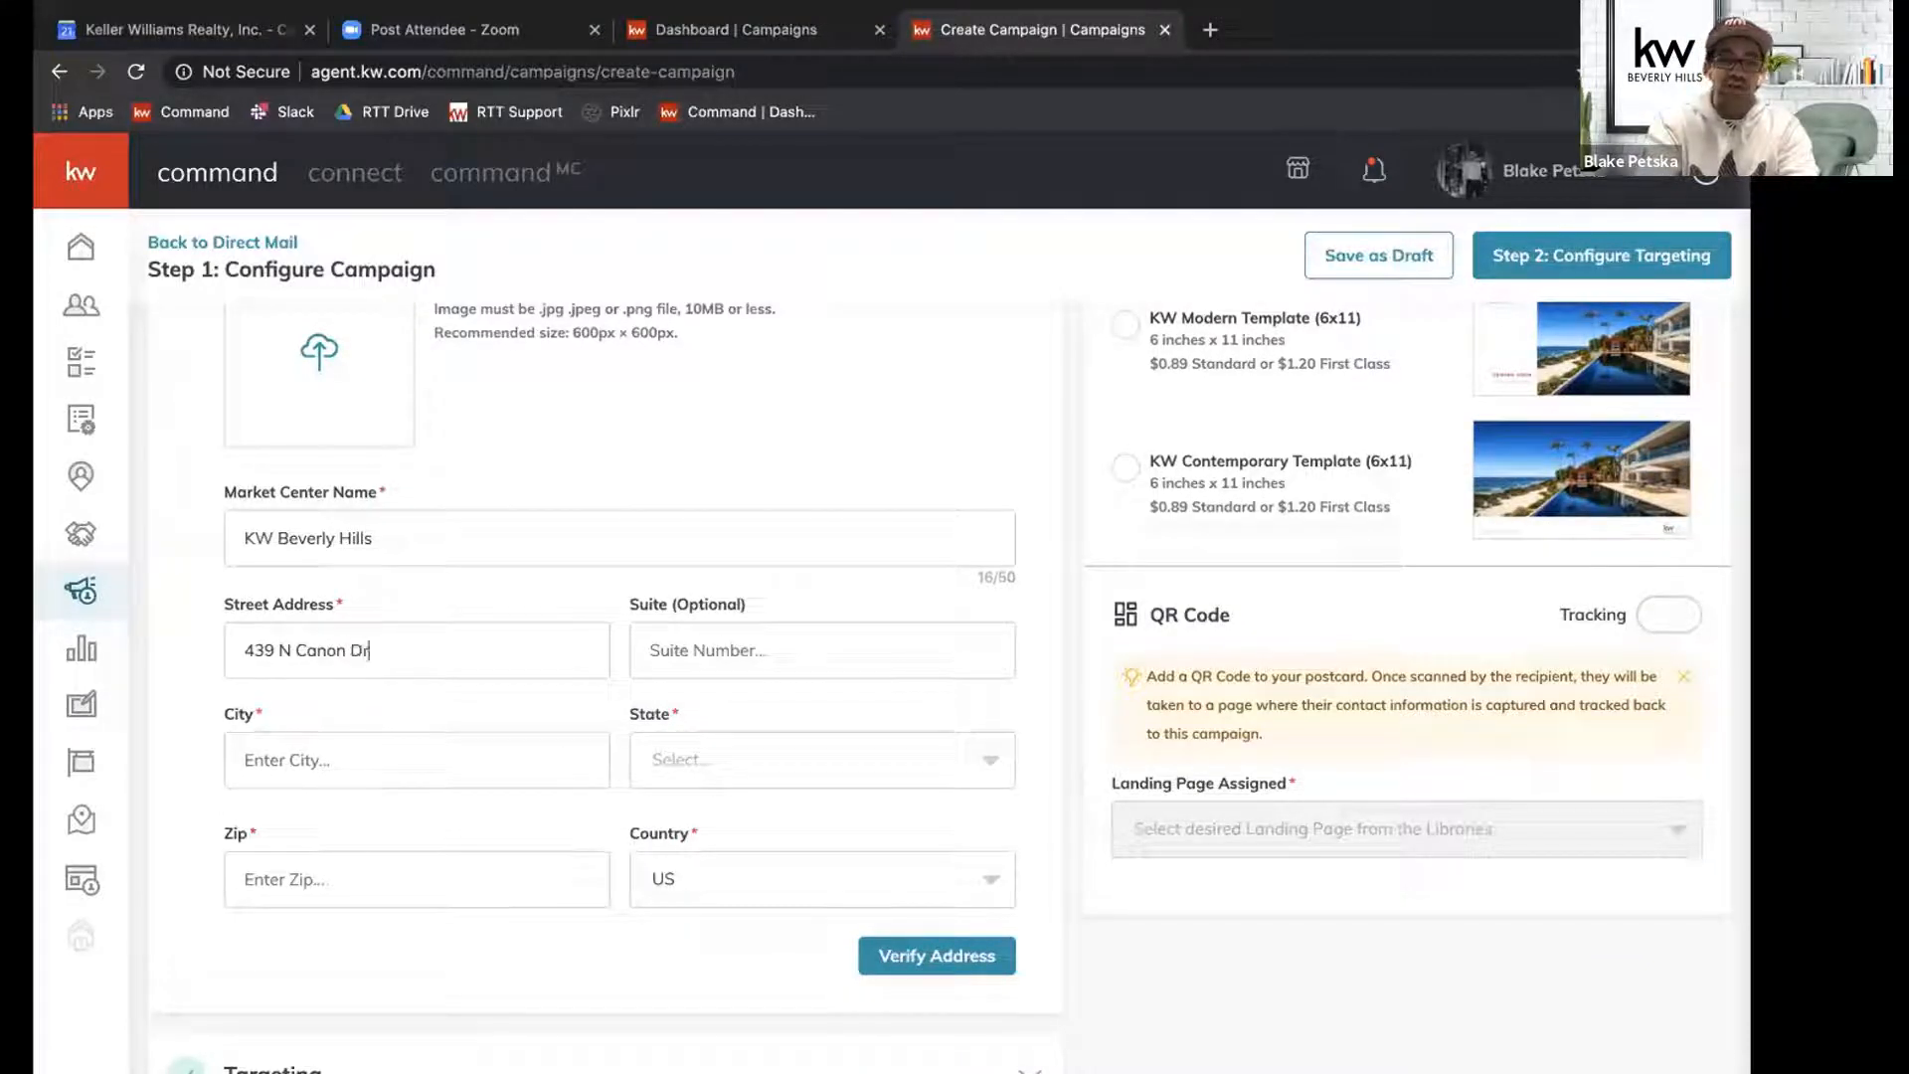
key(Tab)
text(300)
key(Tab)
text(Beverly Hills)
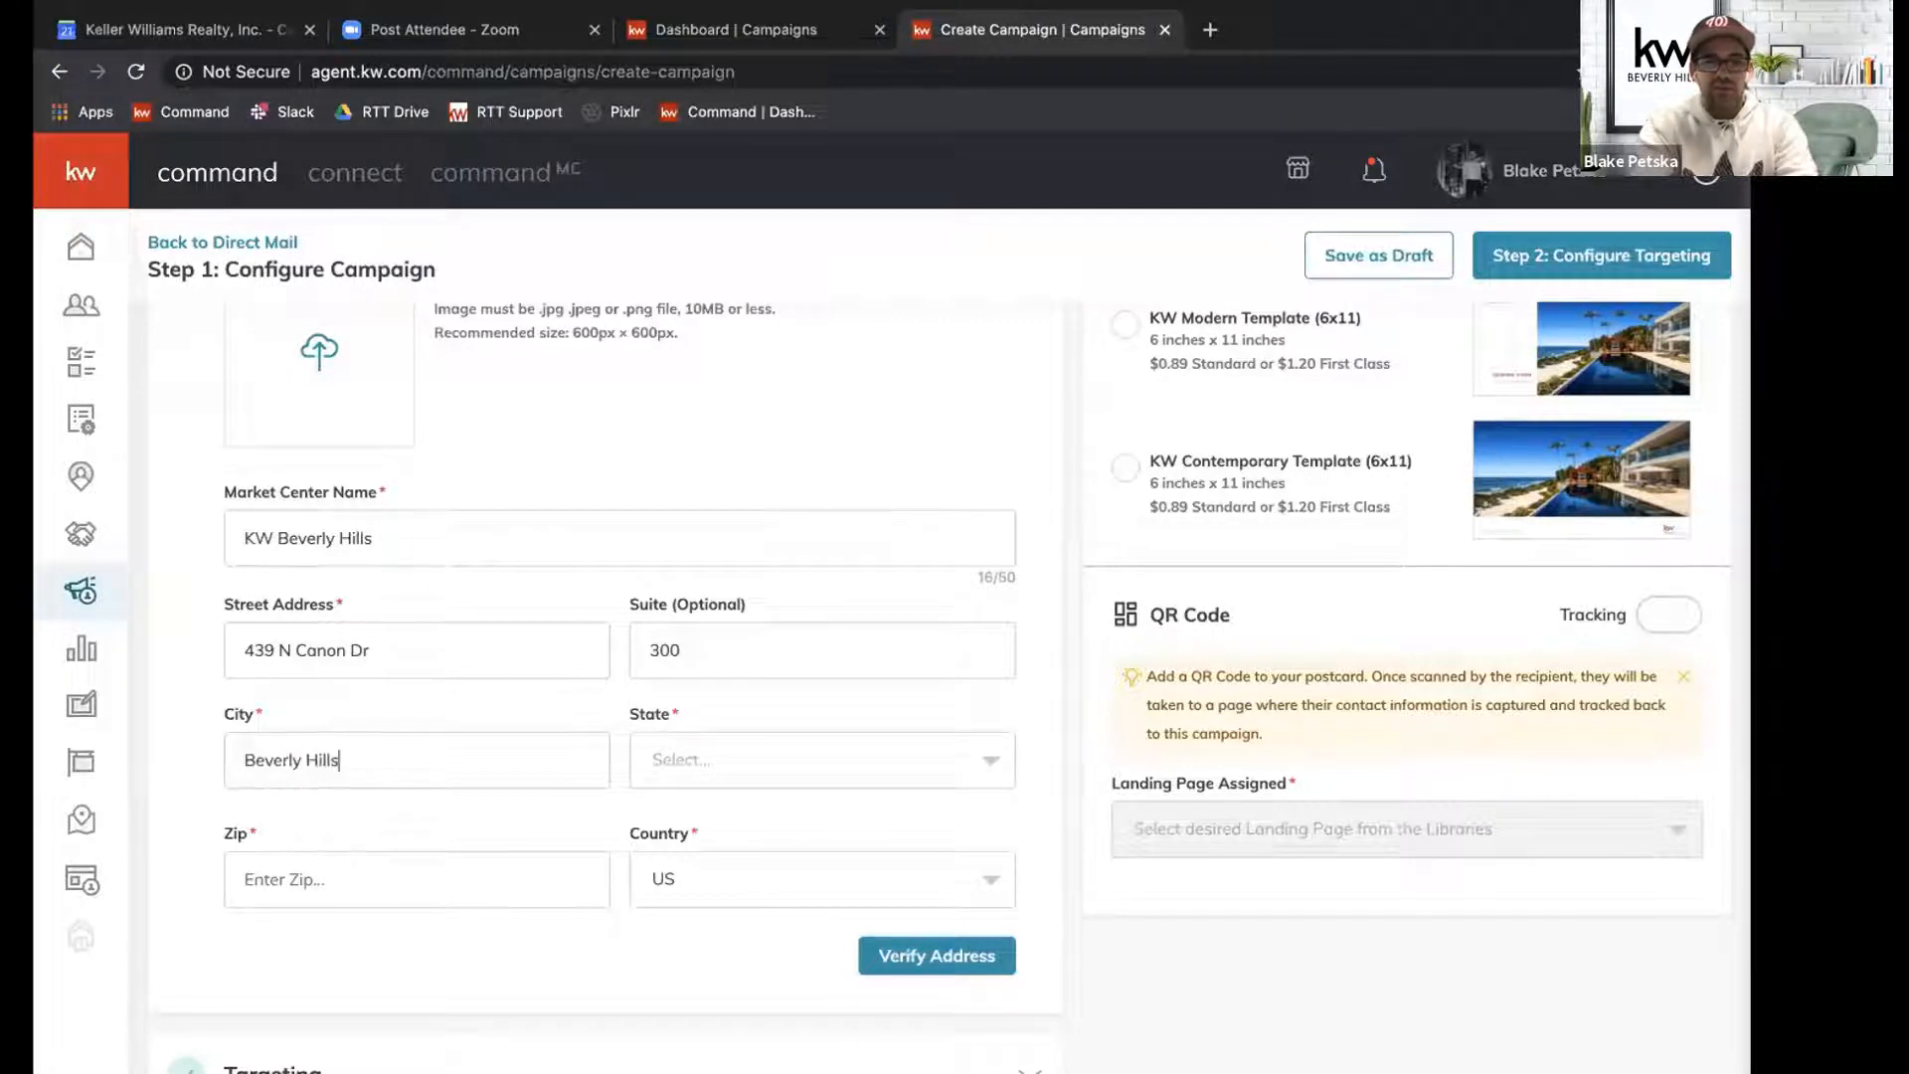
Choose CA as the market center's state and fill in its zip code.
key(Tab)
text(c)
key(Return)
key(Tab)
text(90210)
key(Tab)
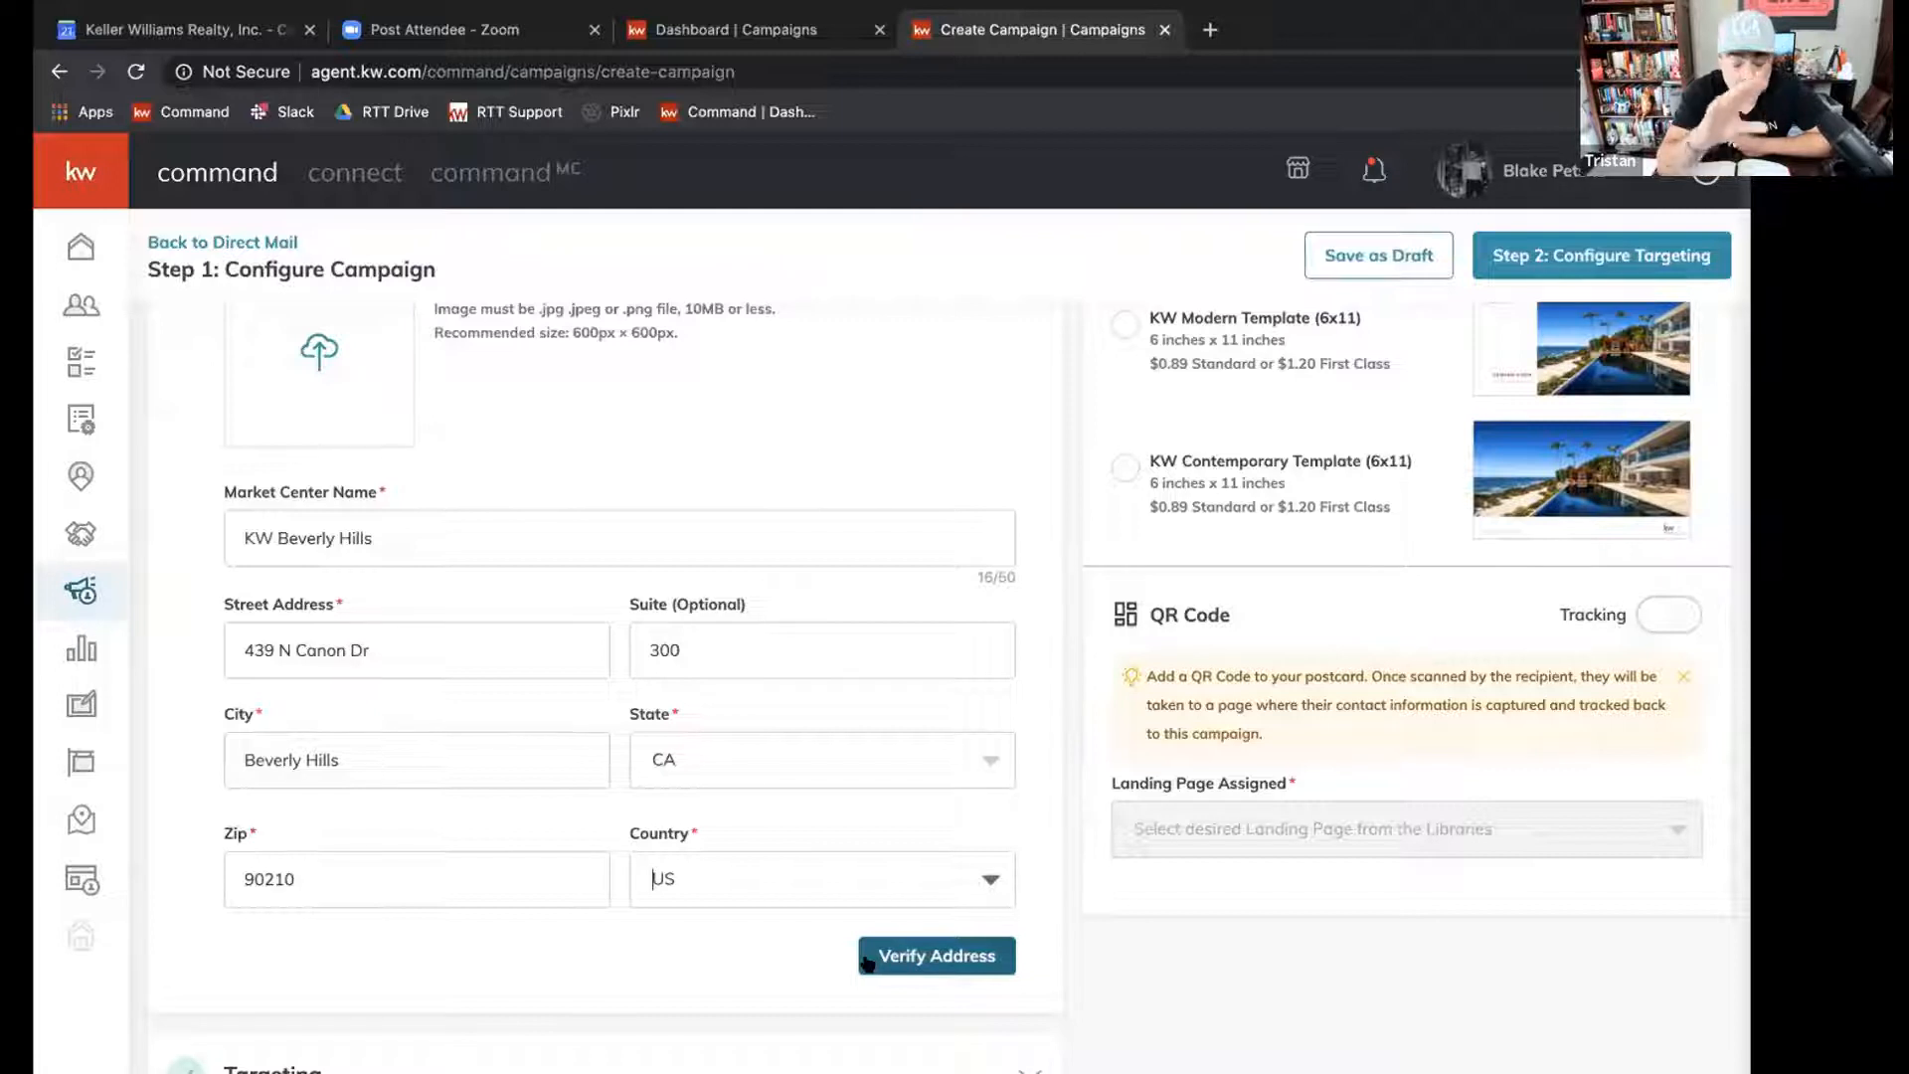
Browse the listings available for the campaign across all listings and all statuses, close the list without choosing one, and collapse the listing details.
scroll(867, 961, up, 1)
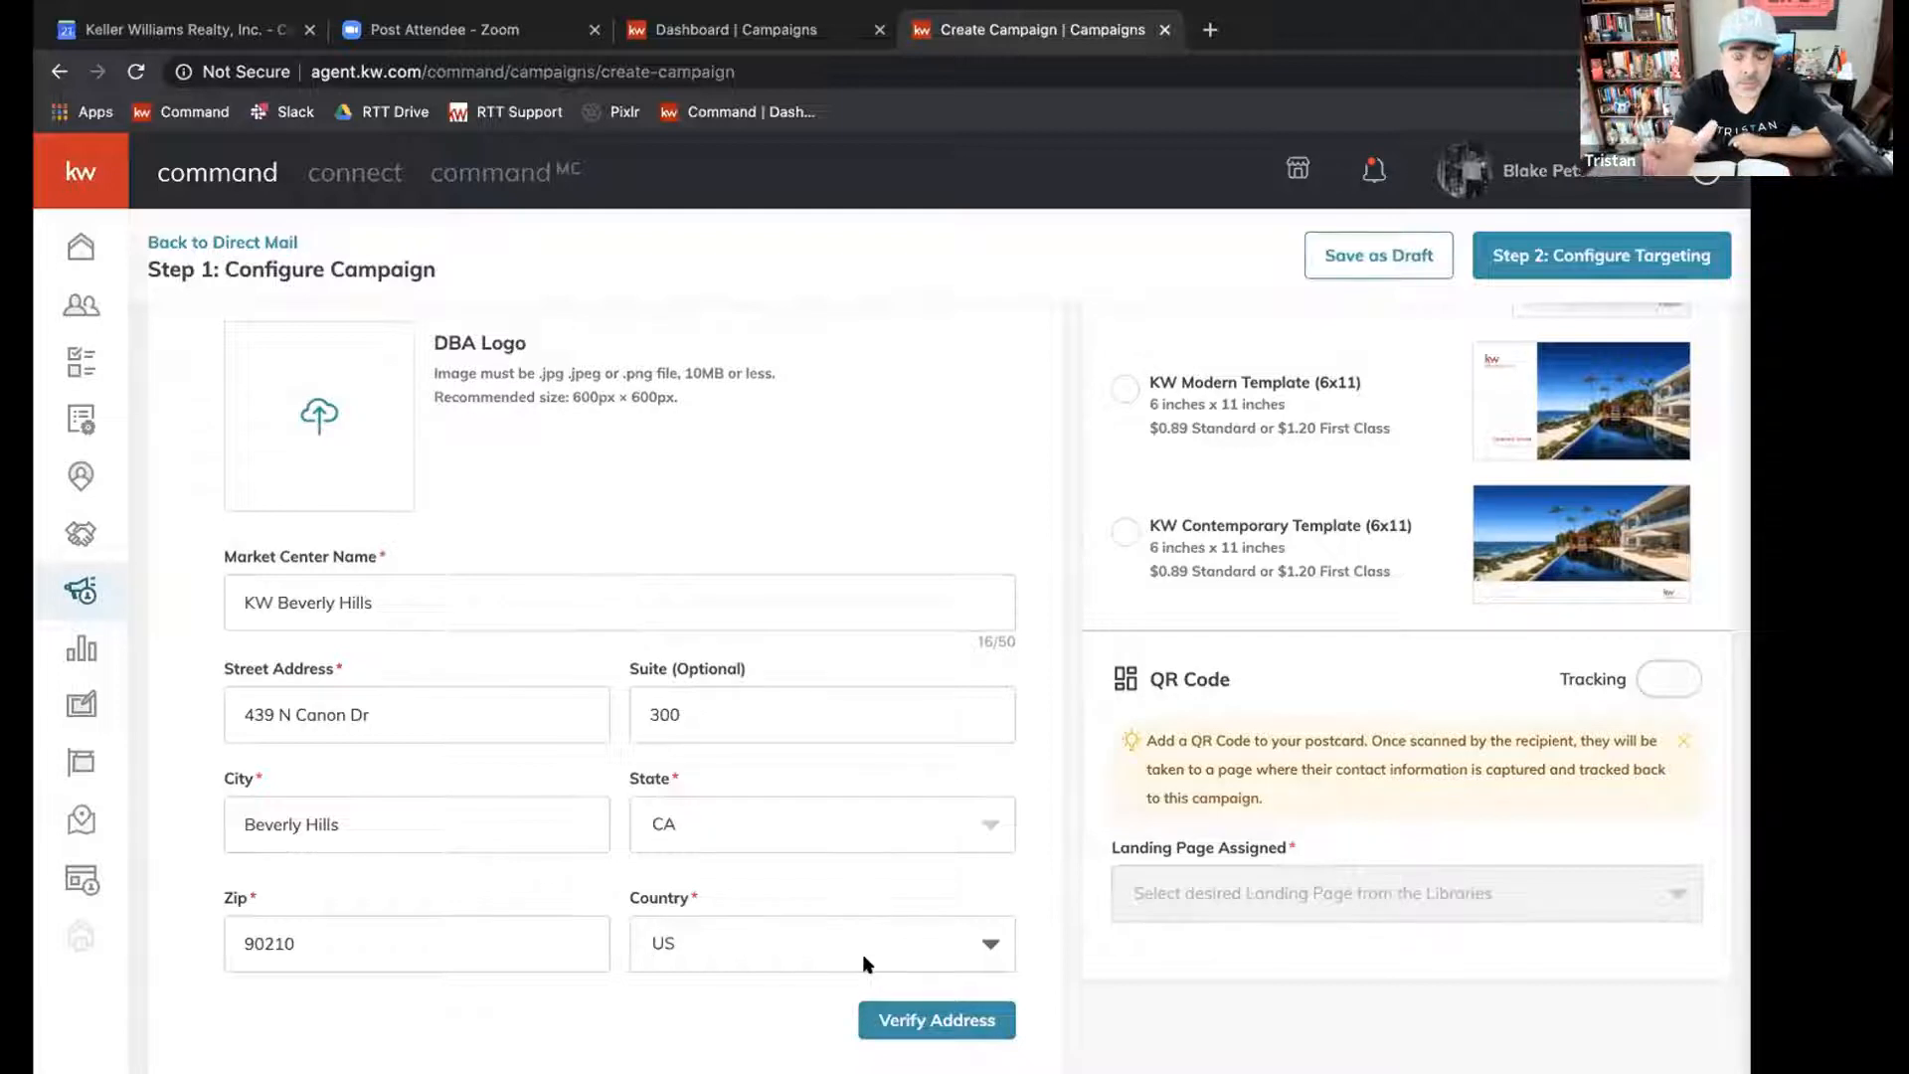
scroll(862, 953, up, 6)
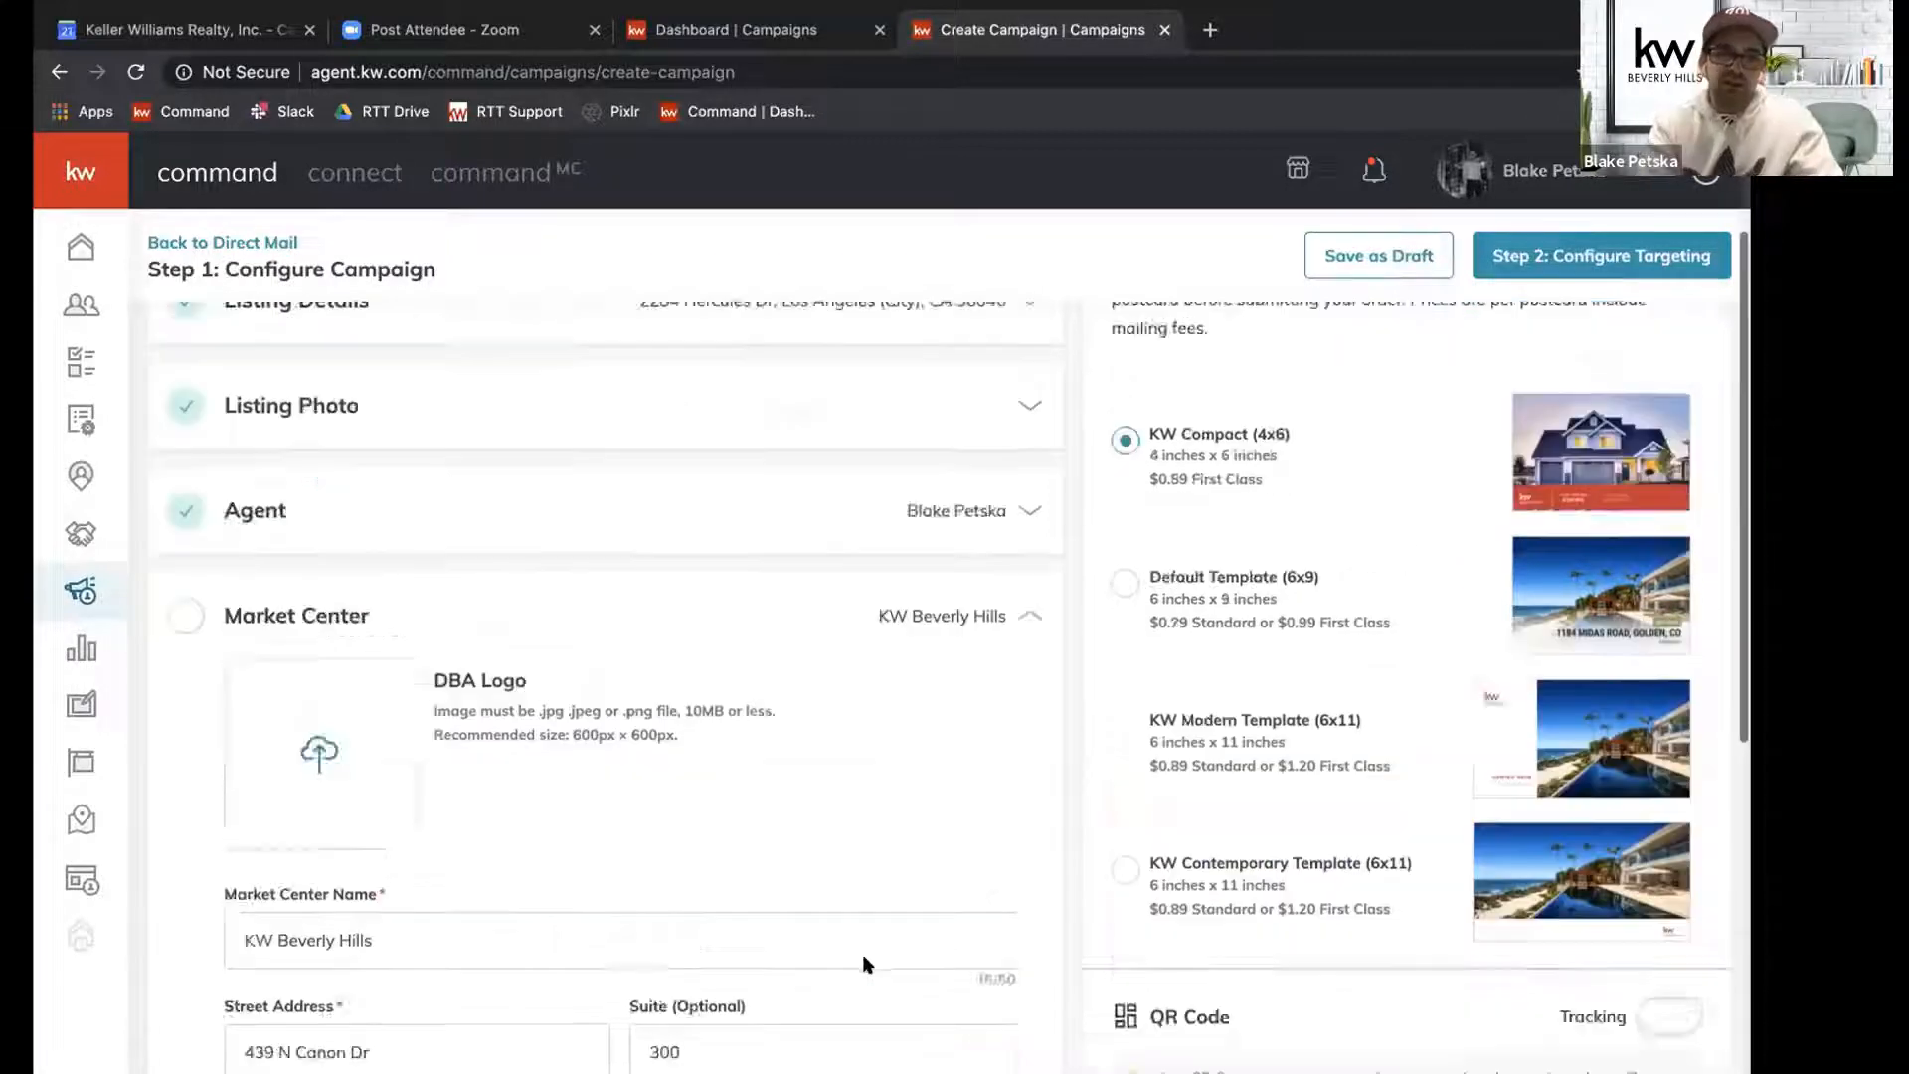
click(931, 503)
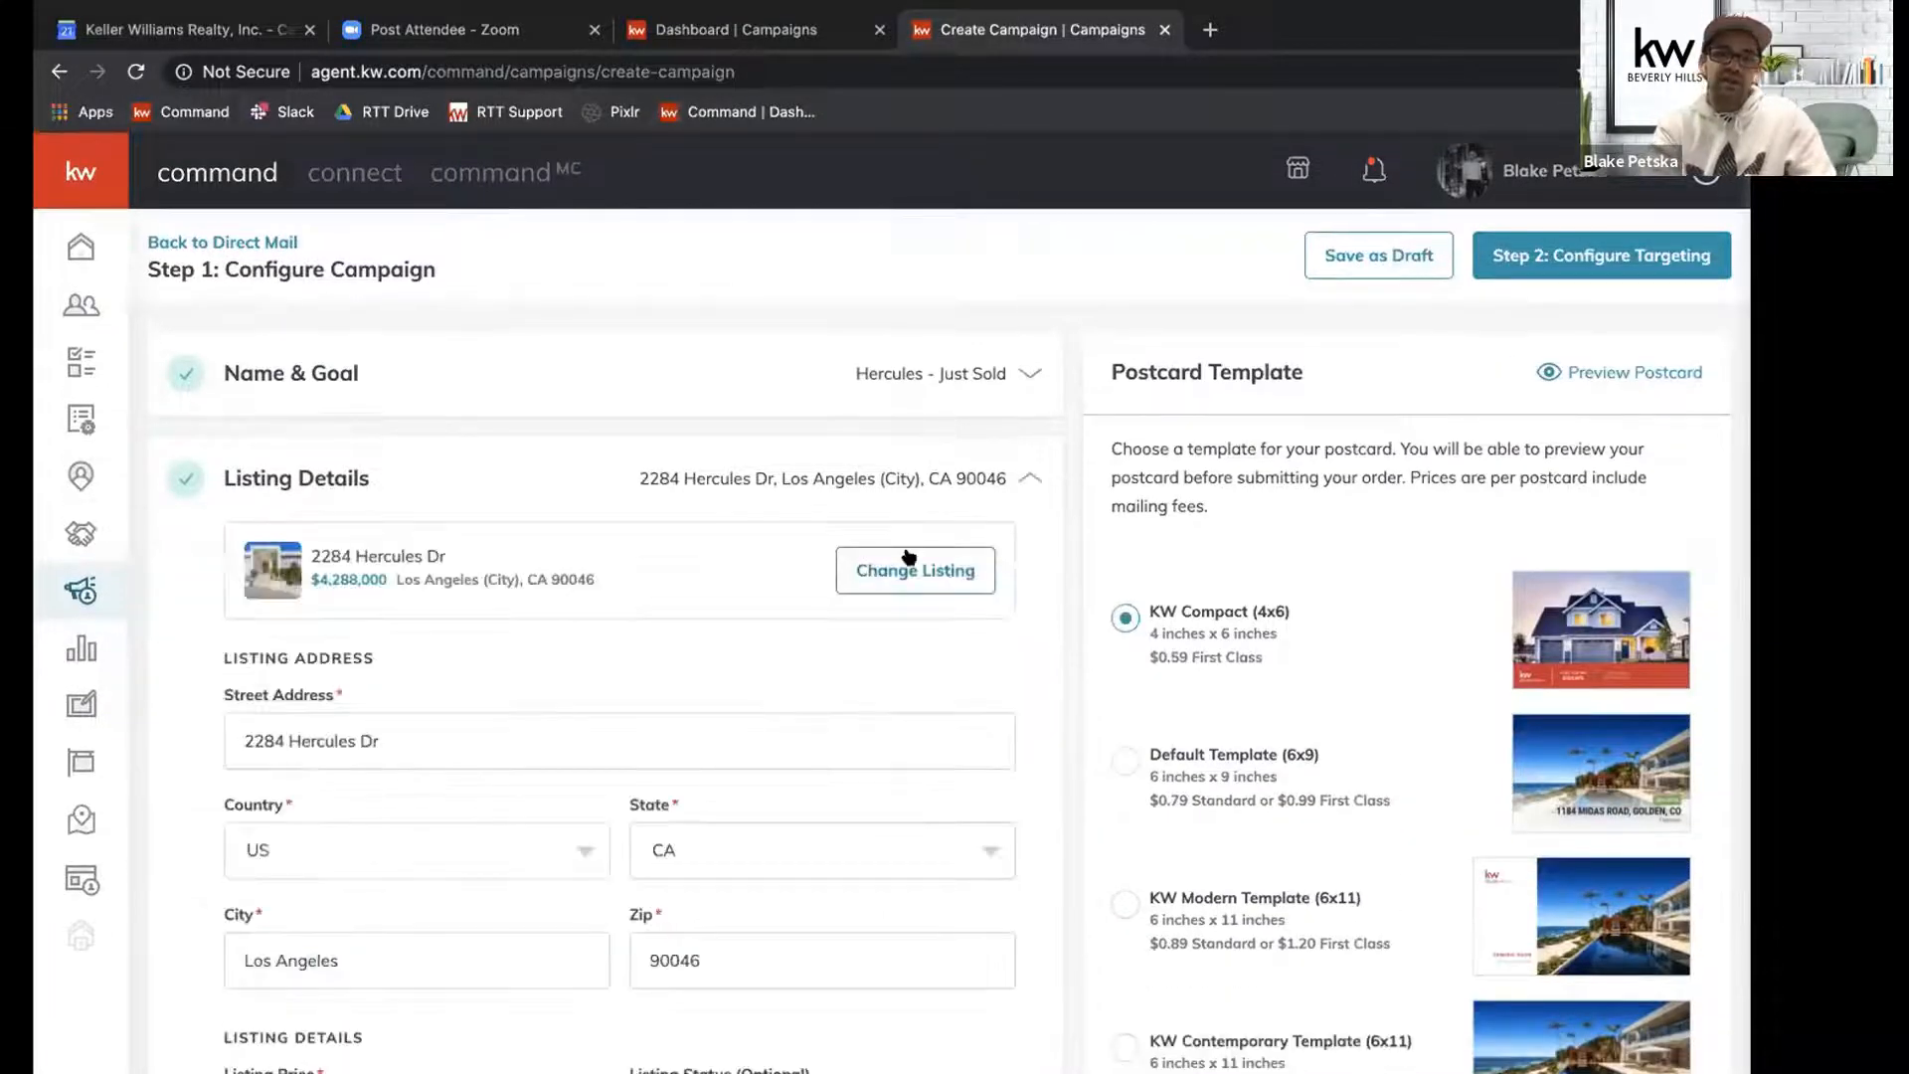
click(907, 562)
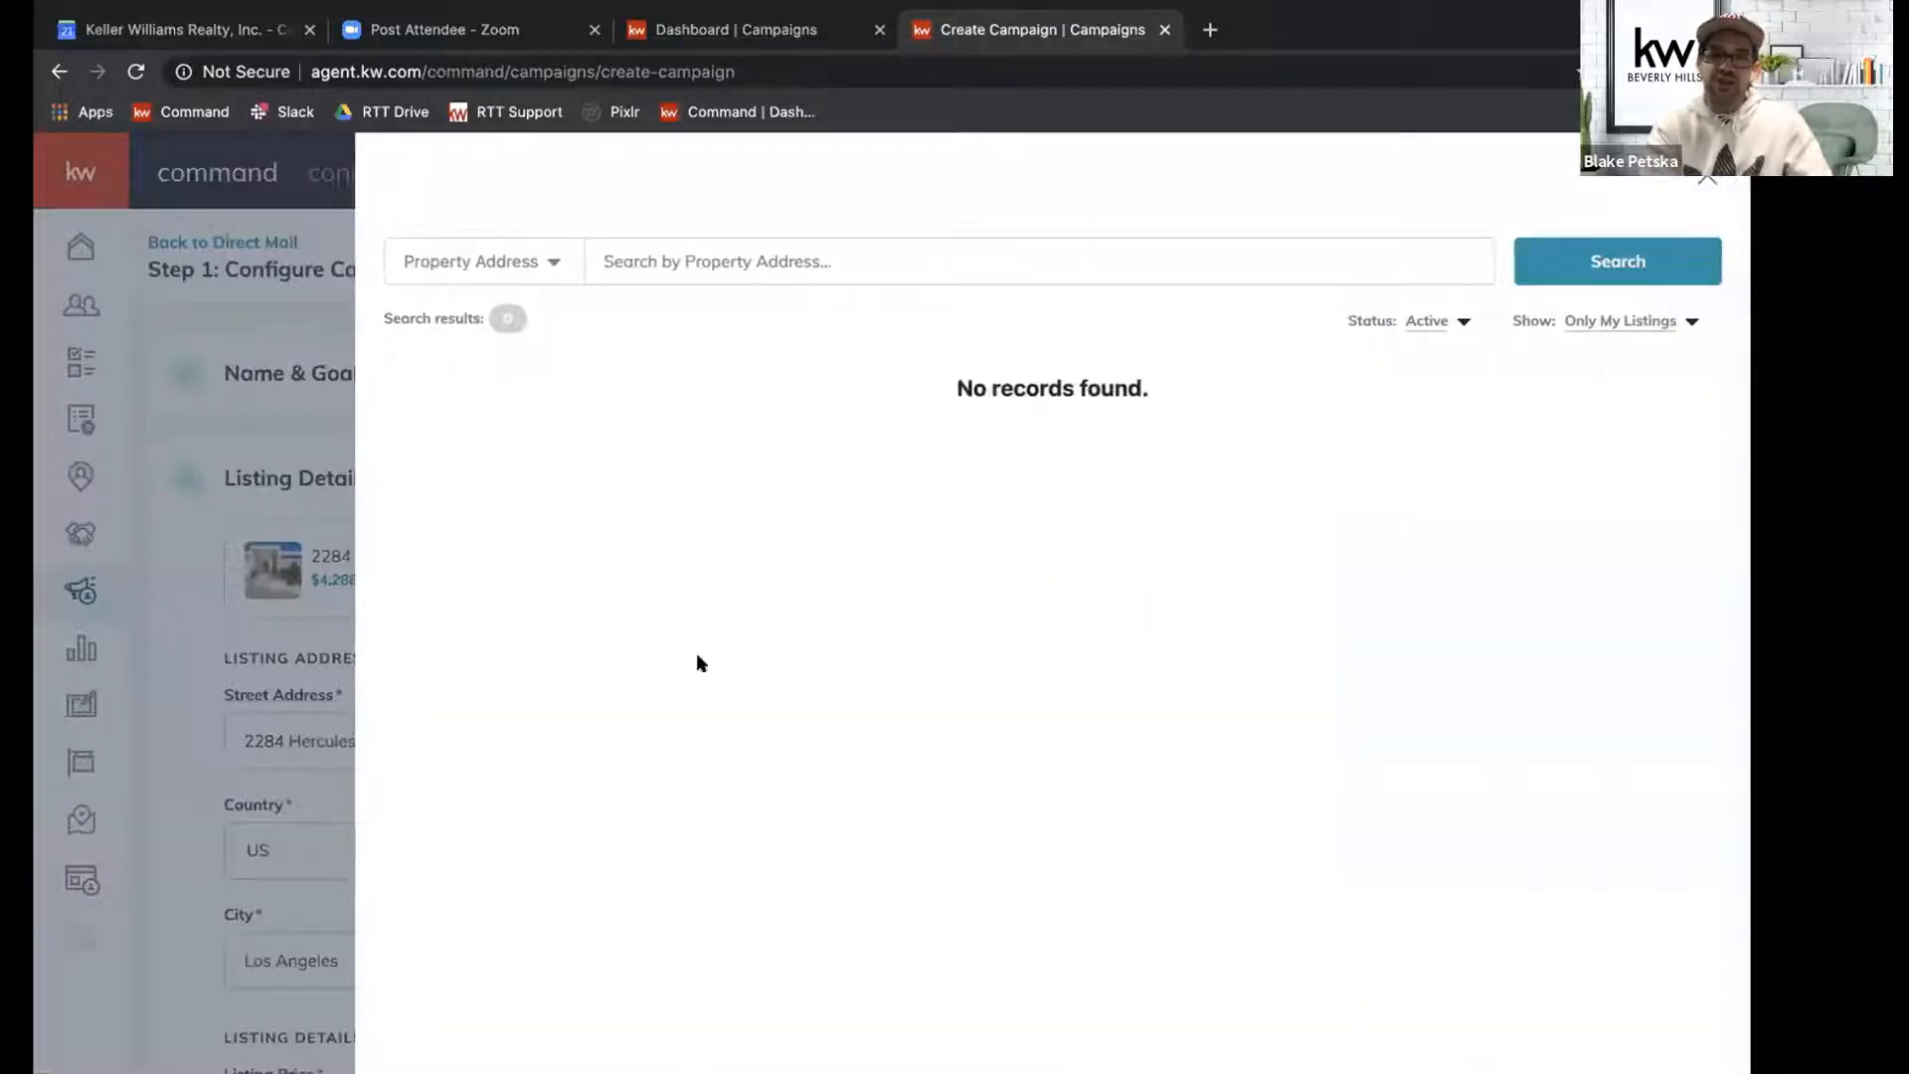
click(1636, 323)
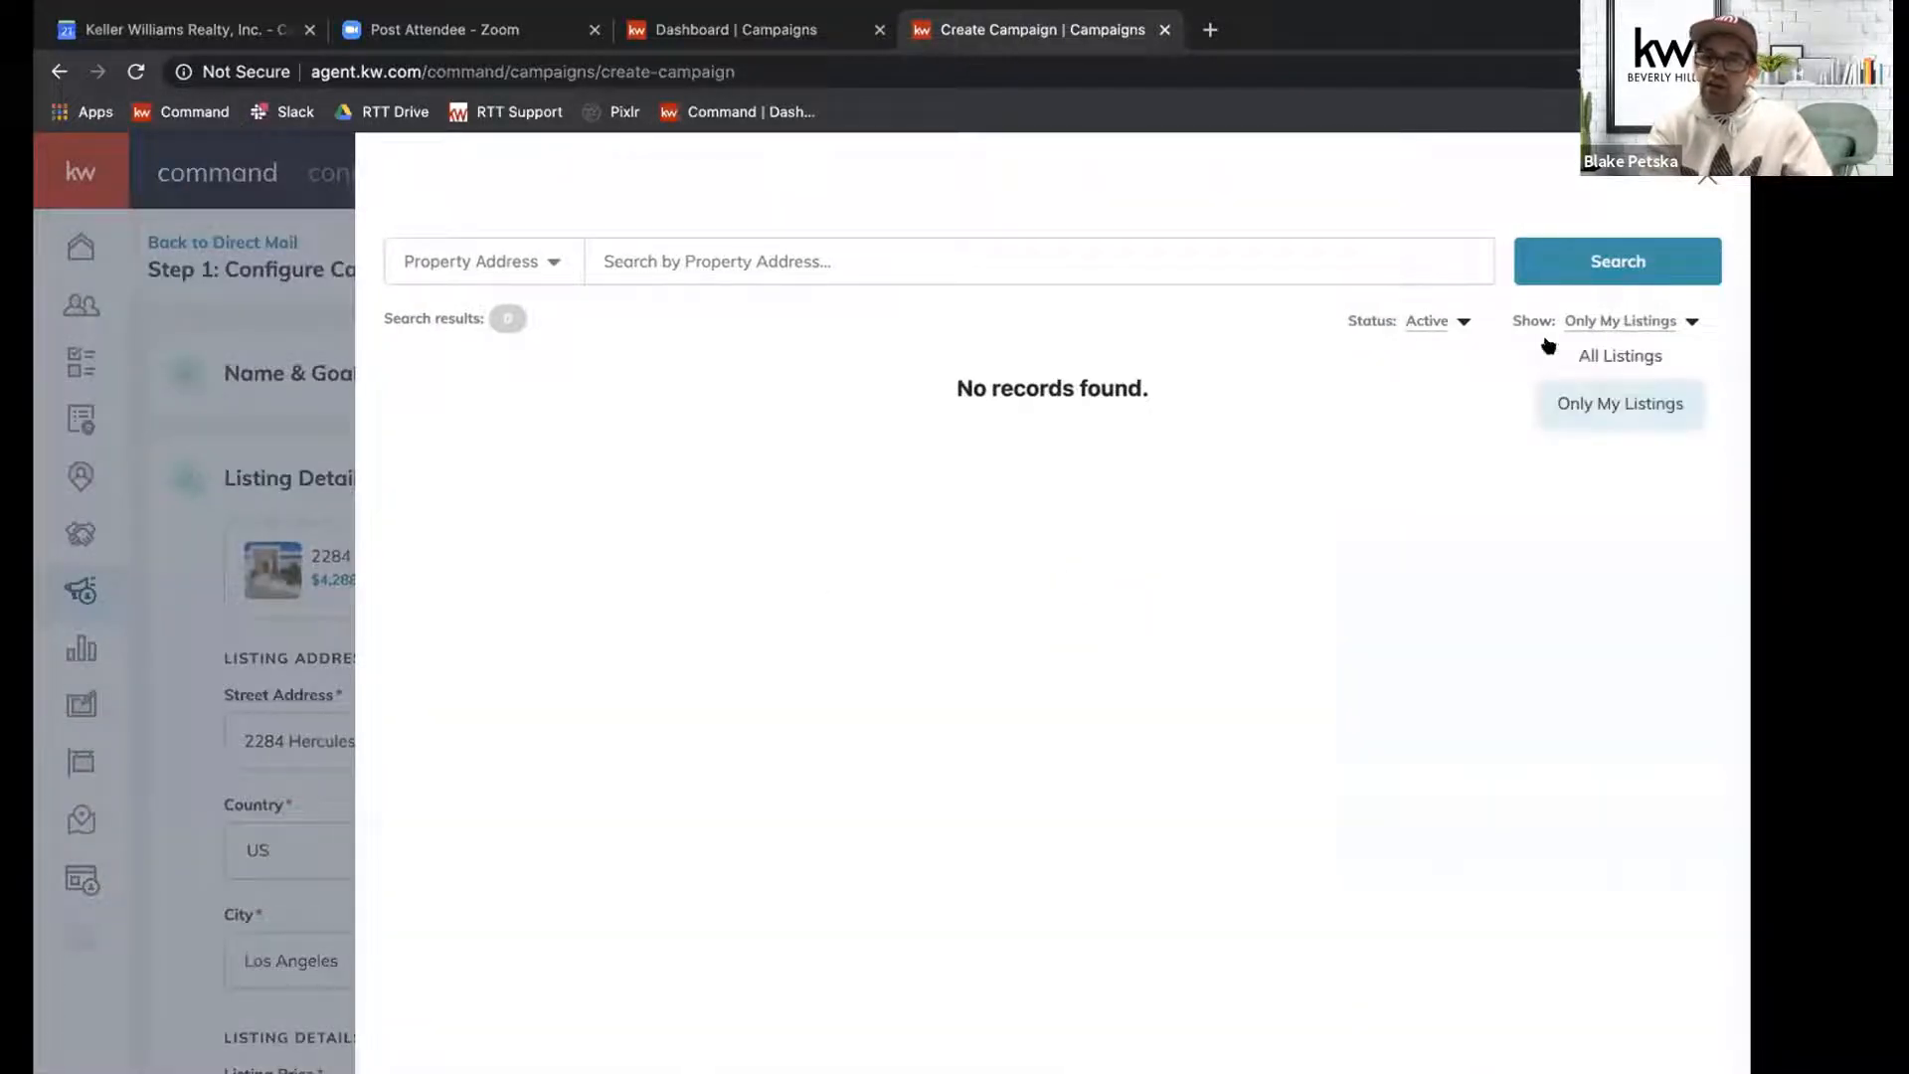
click(1610, 358)
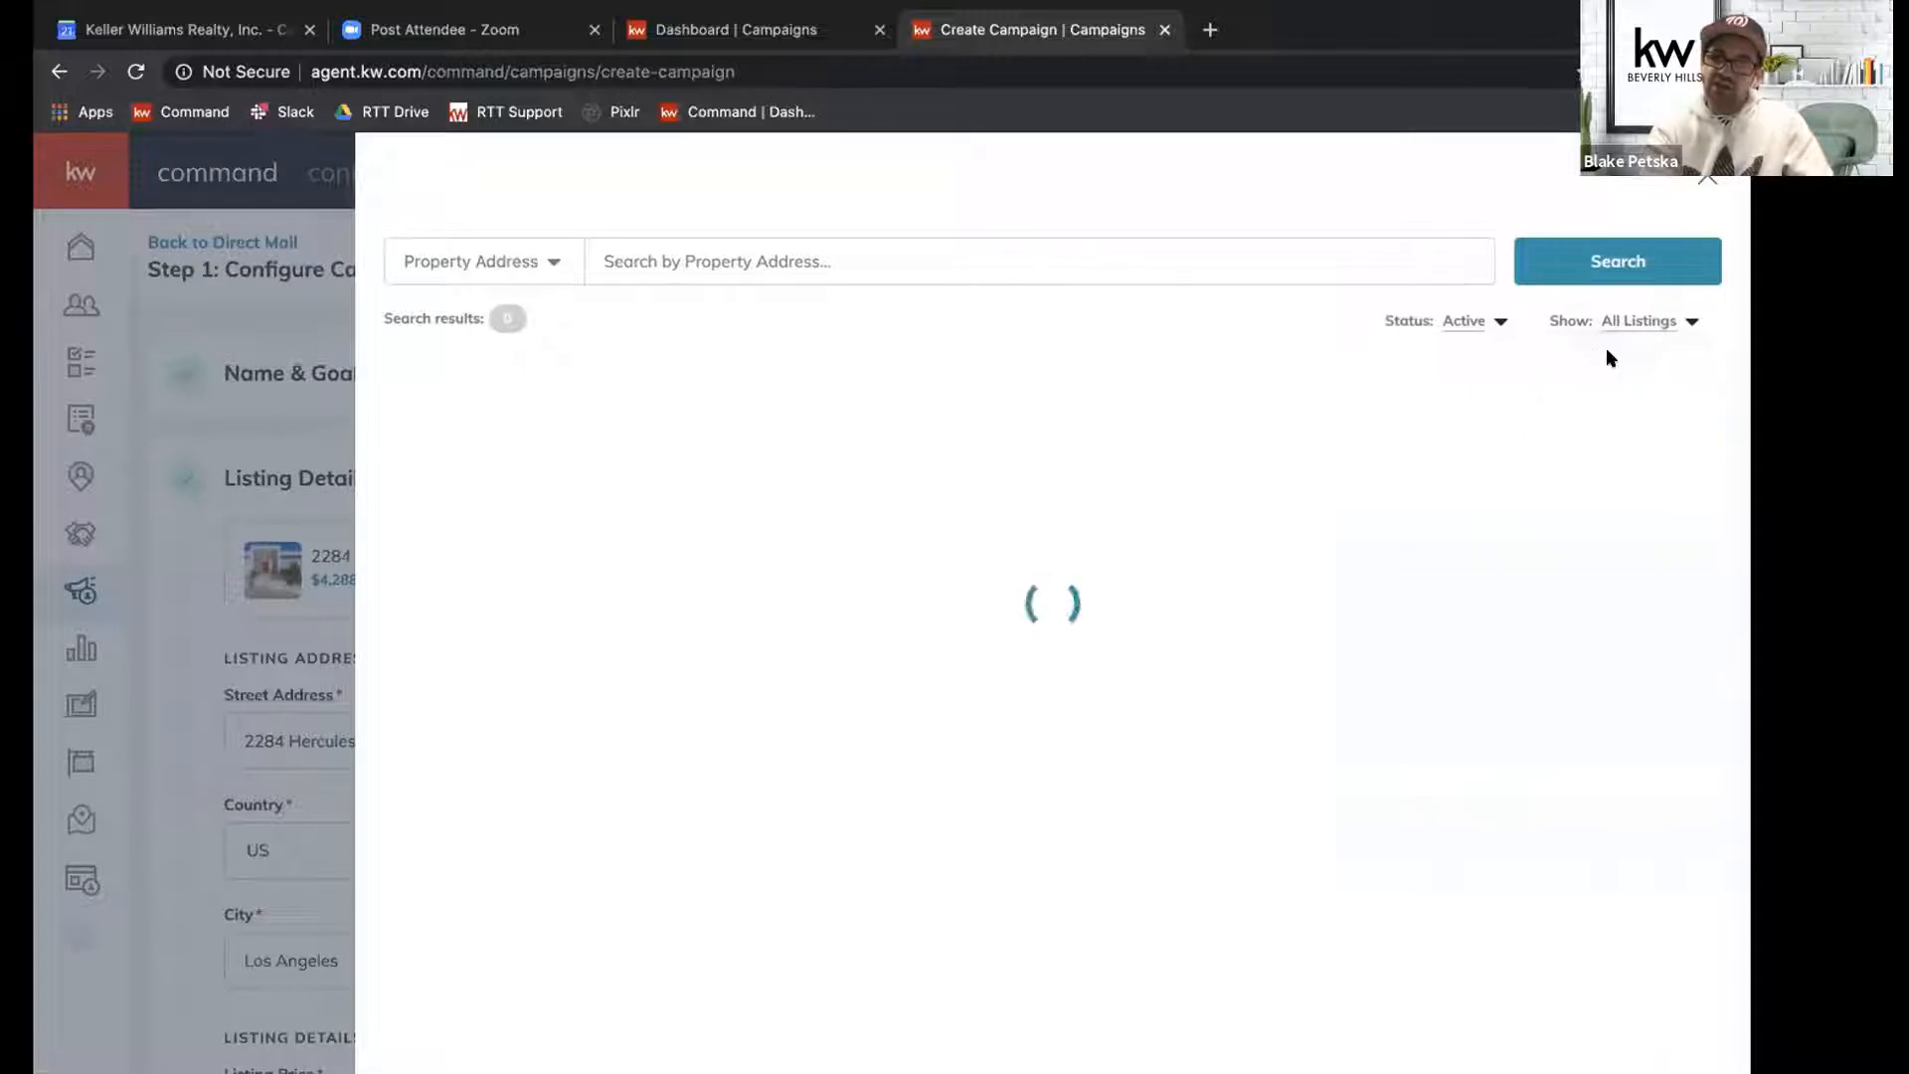
click(1466, 322)
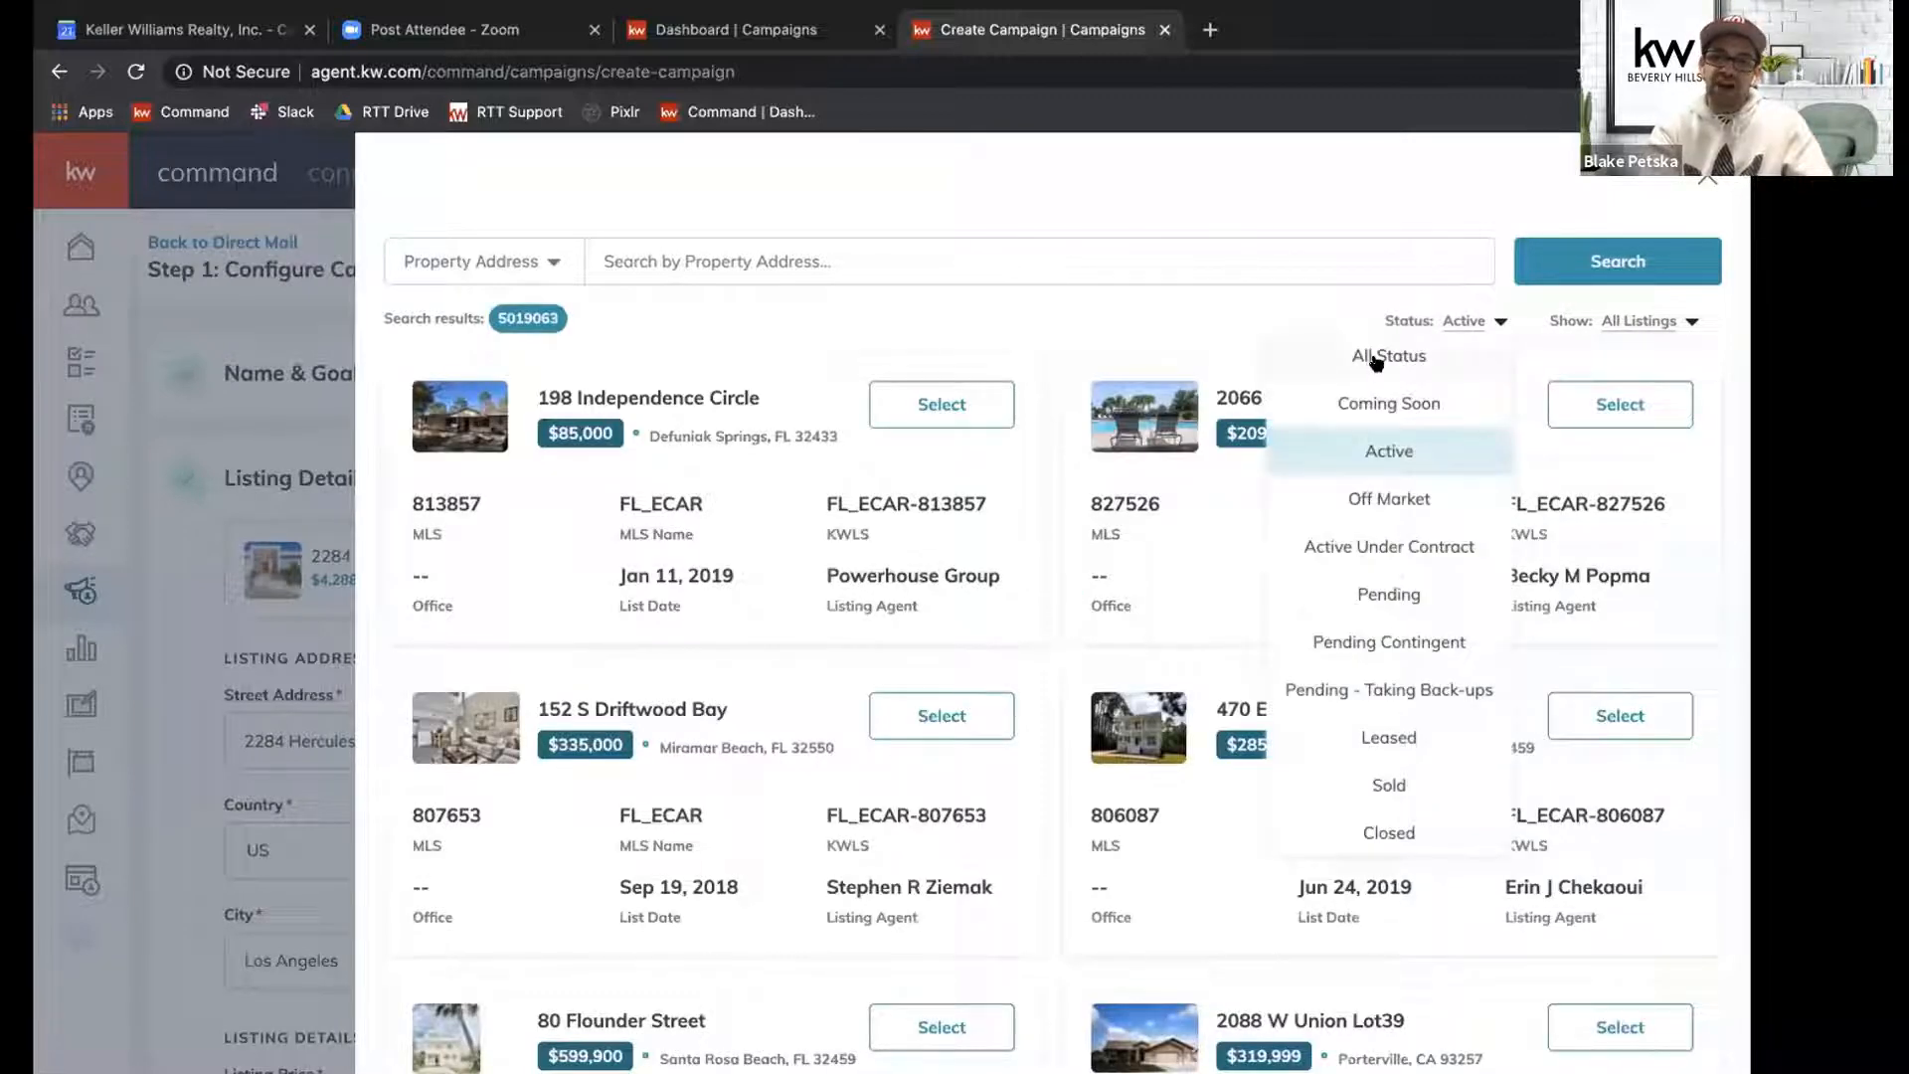
click(1387, 355)
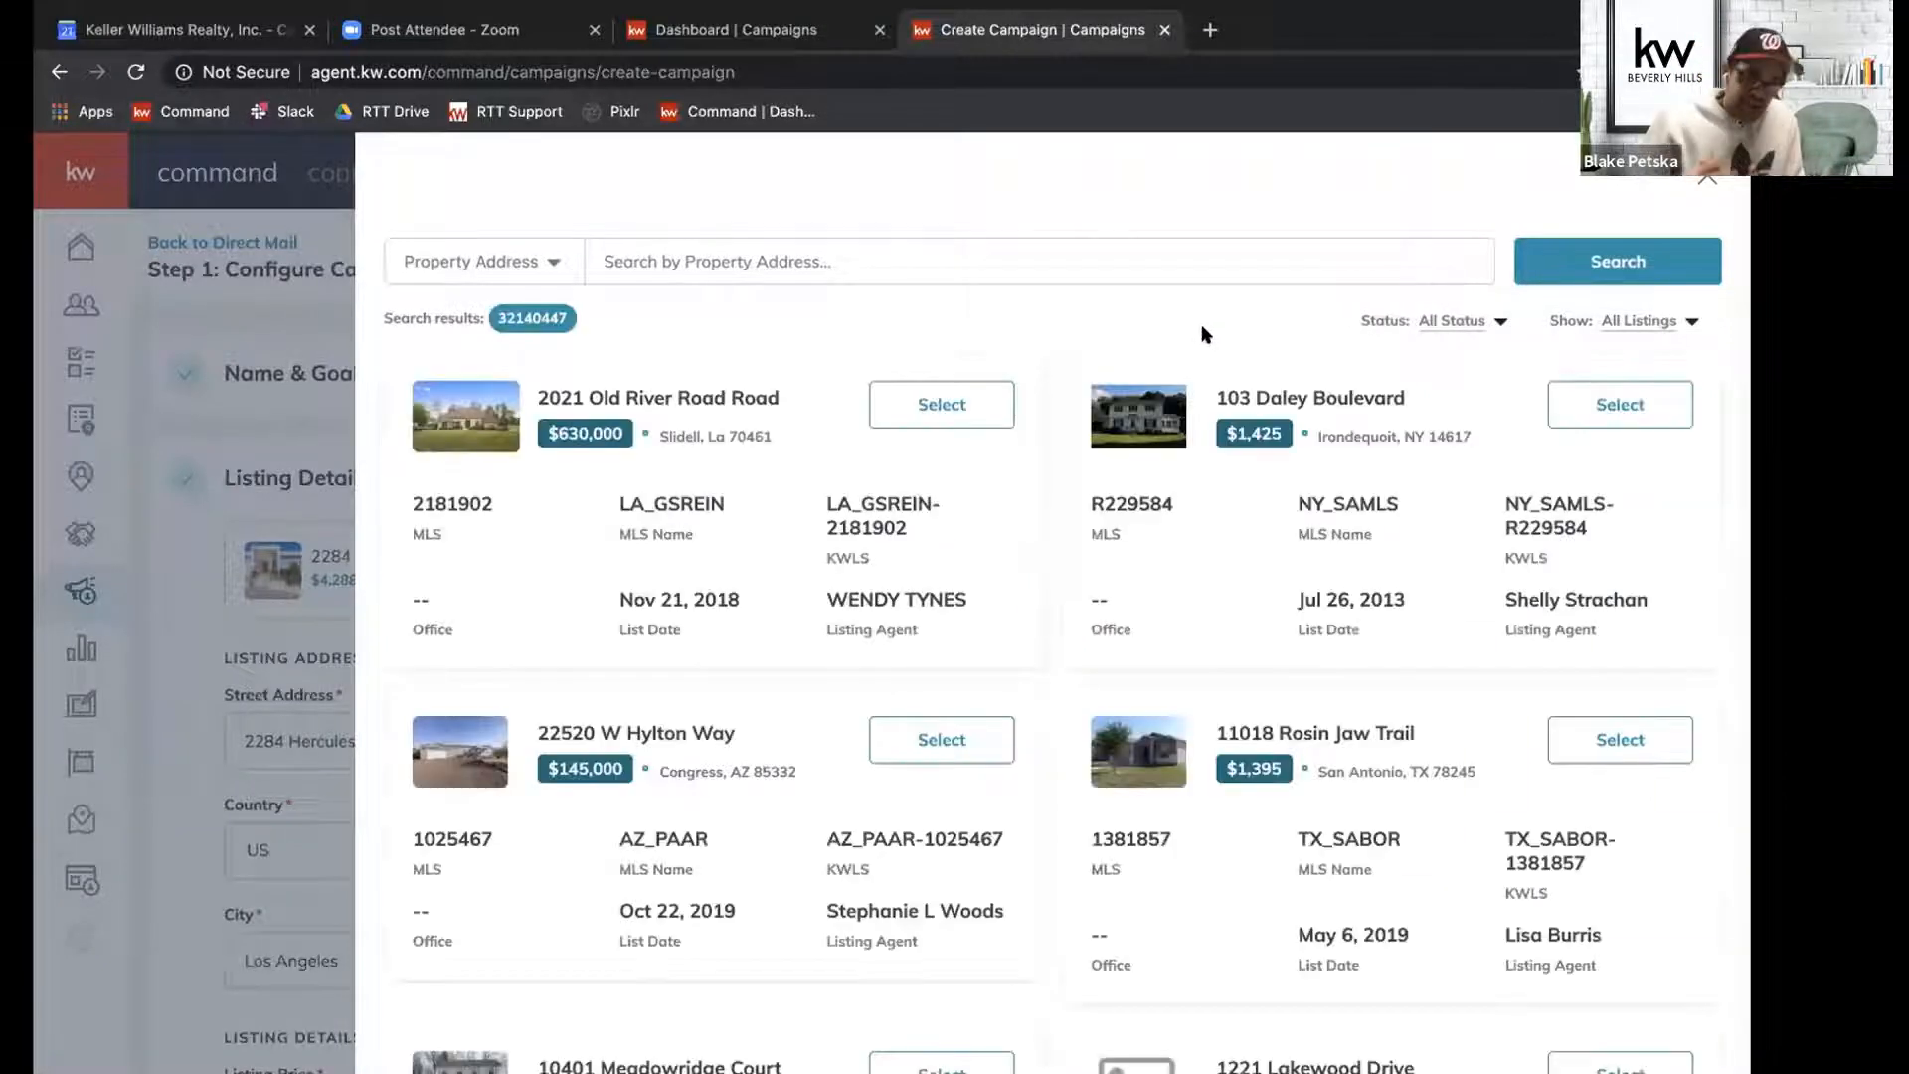
click(1708, 179)
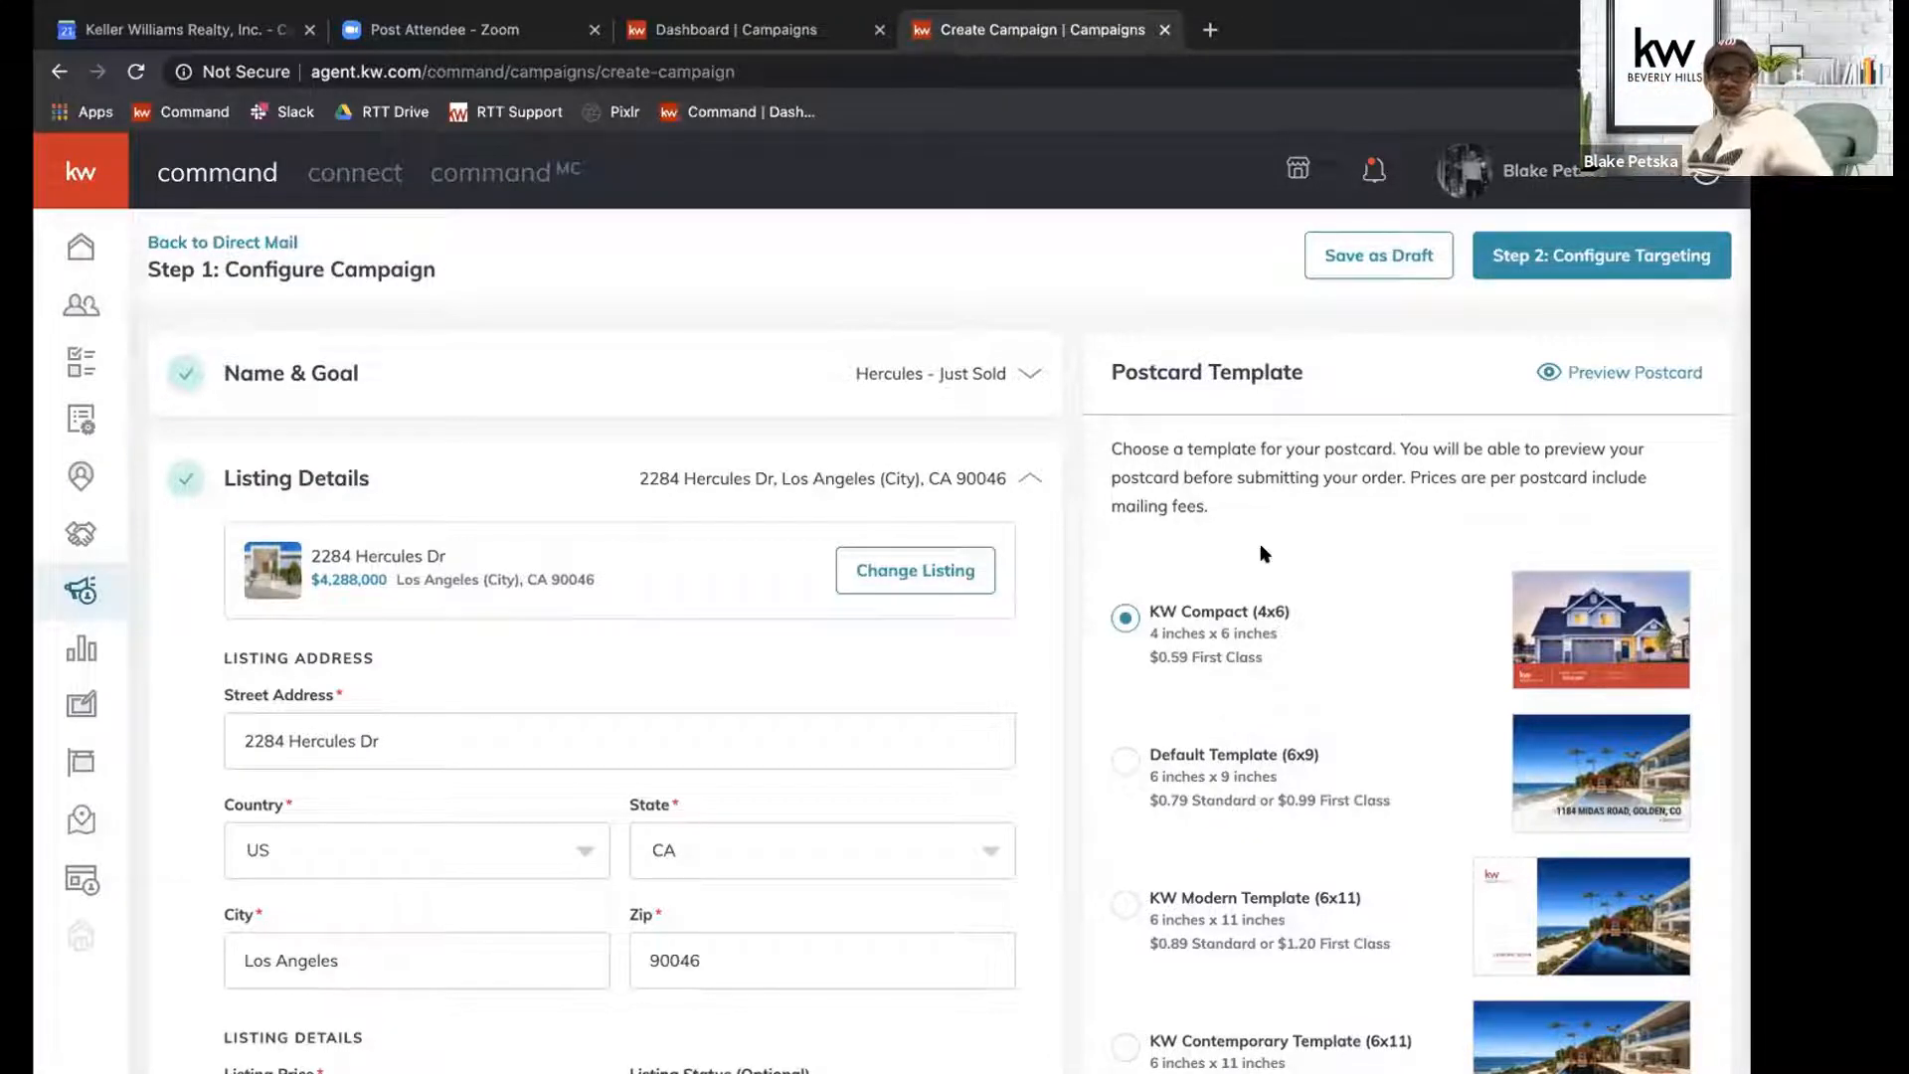
click(1029, 477)
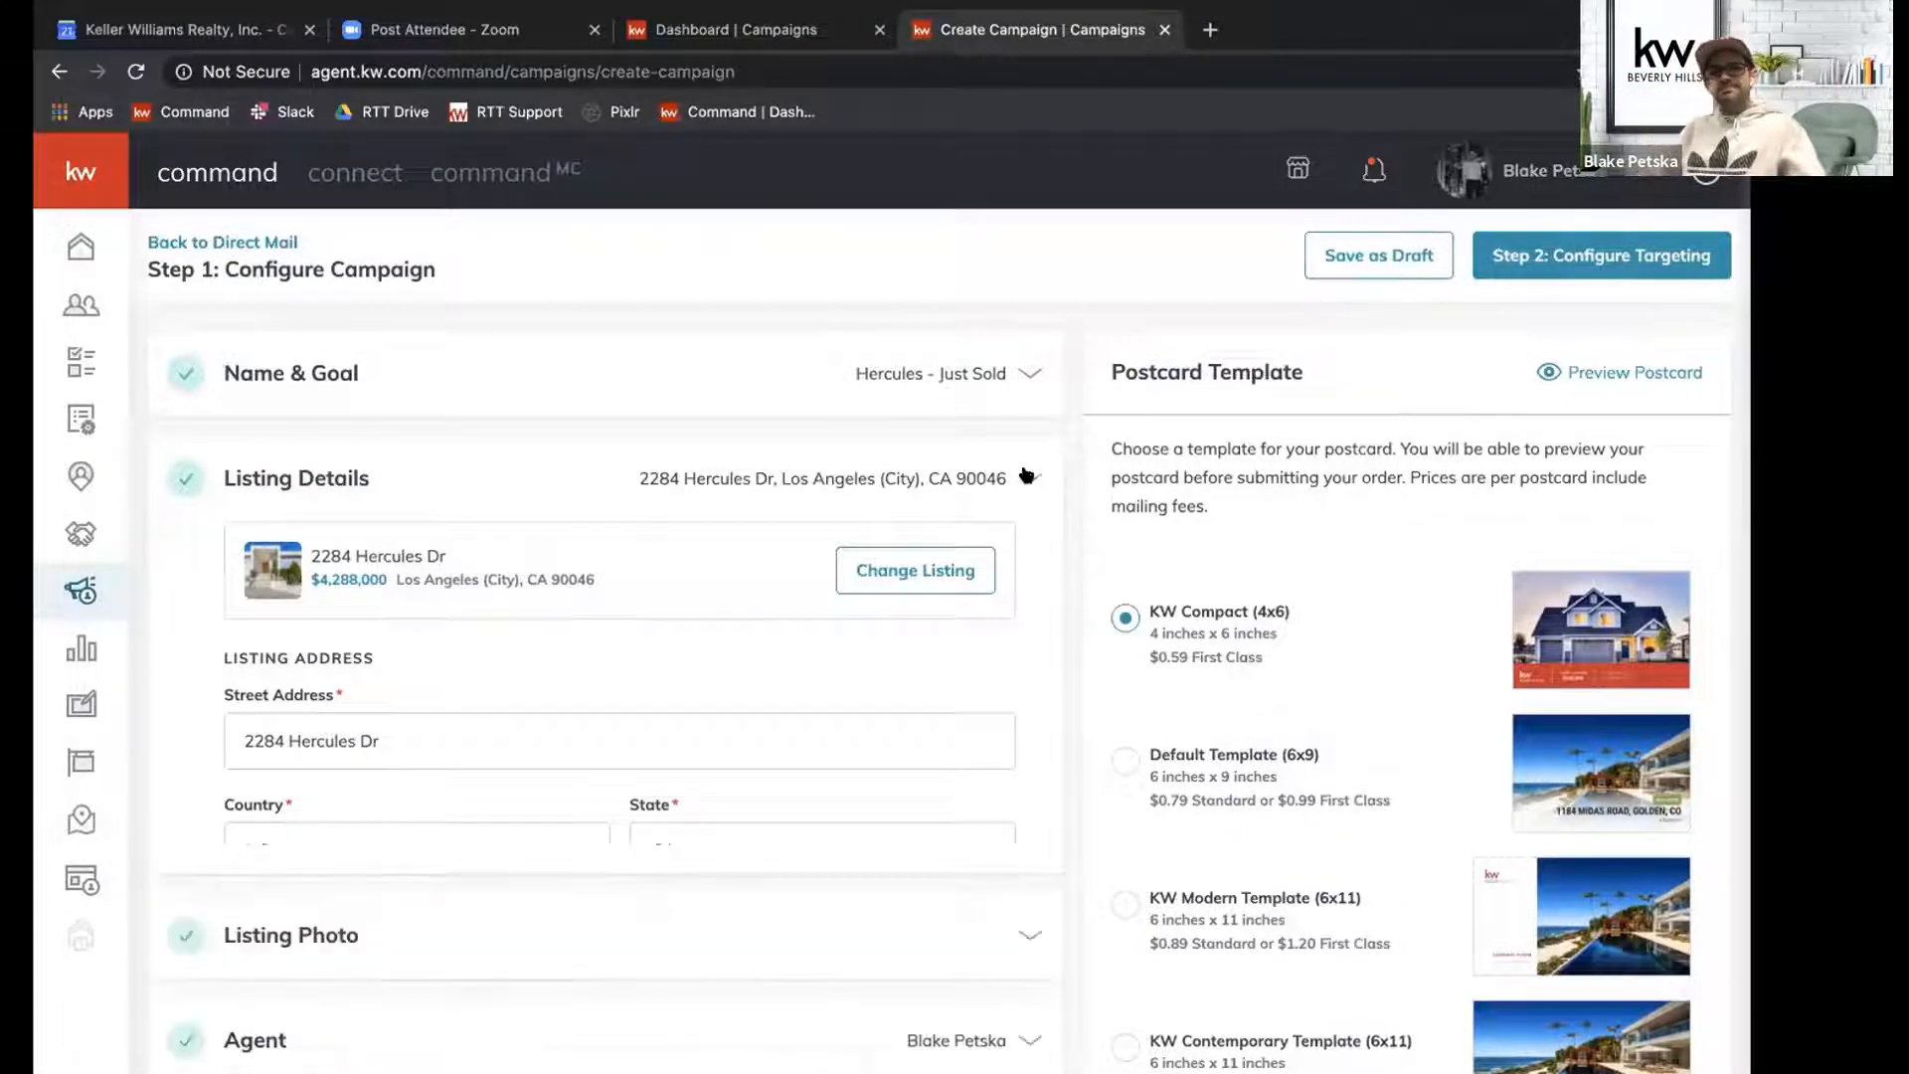
Verify the market center address and confirm the corrected version.
scroll(736, 525, down, 1)
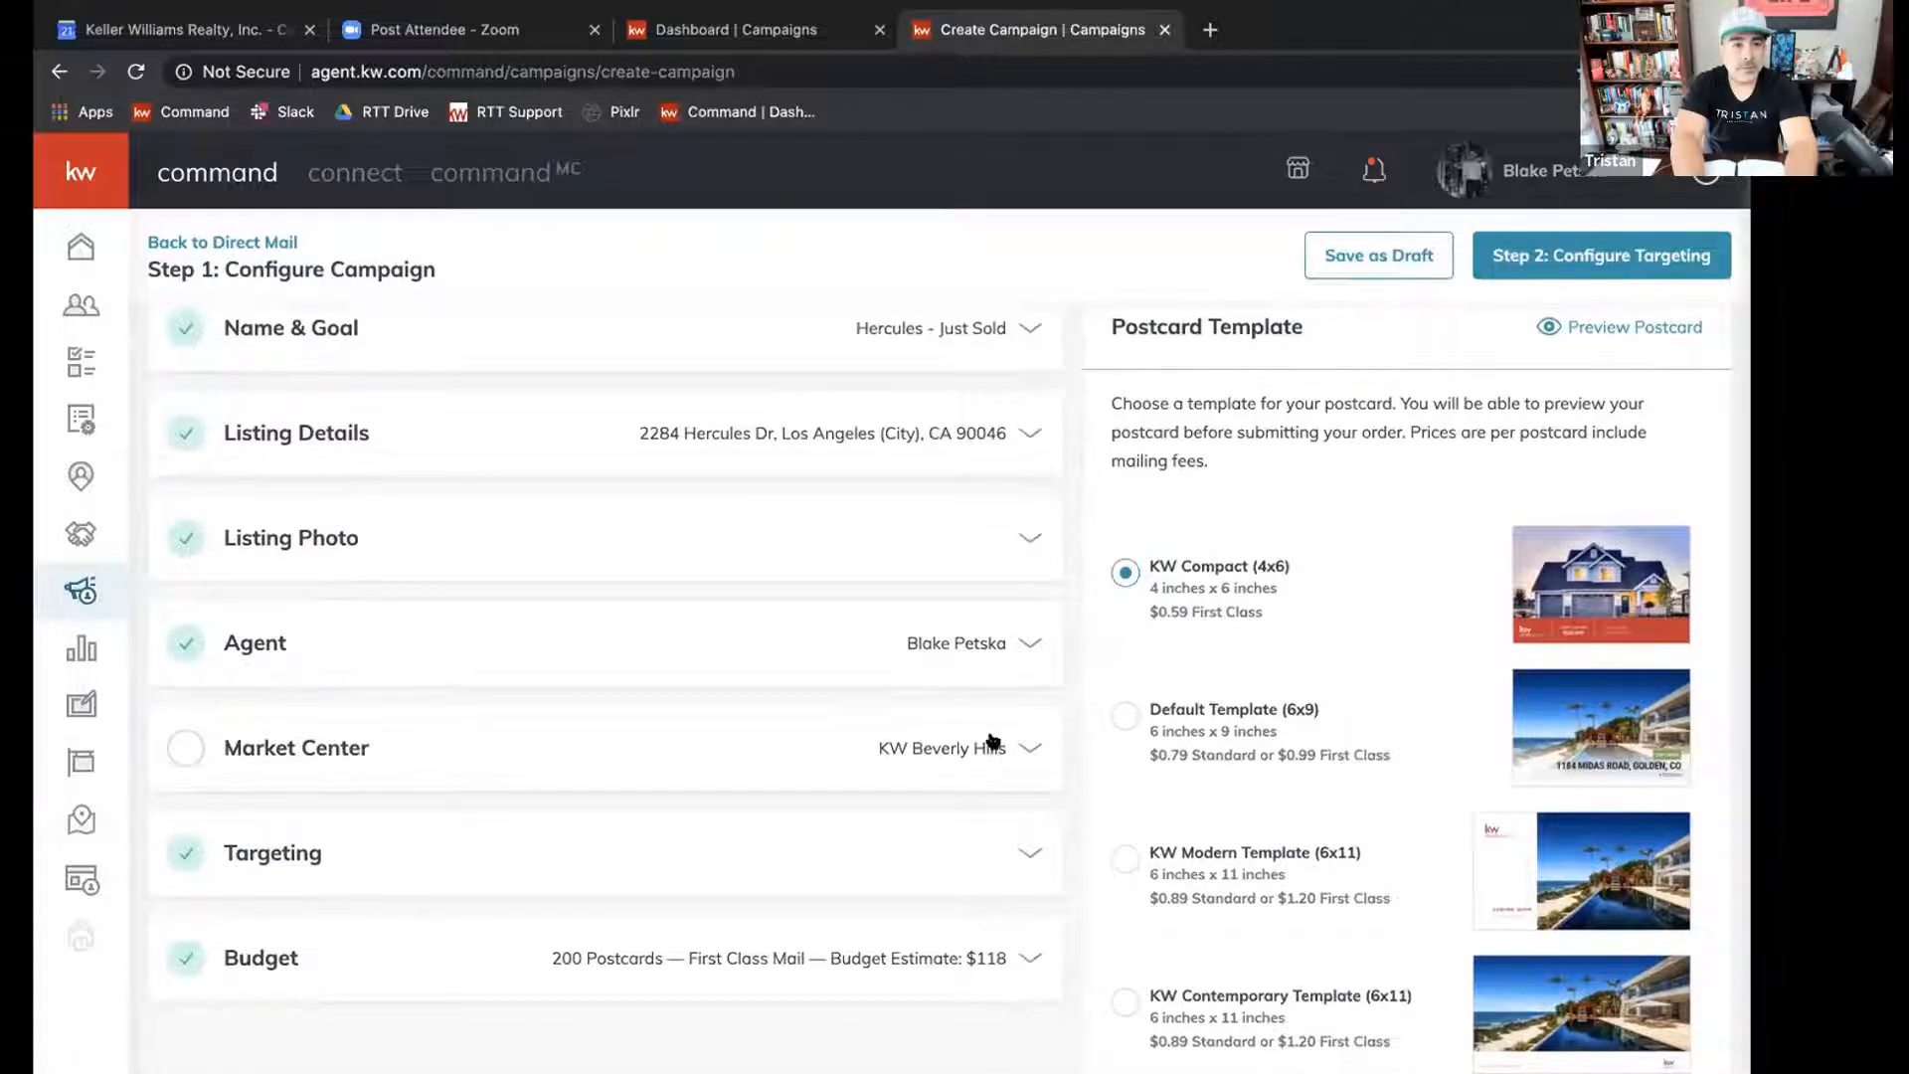
click(992, 741)
scroll(993, 736, down, 5)
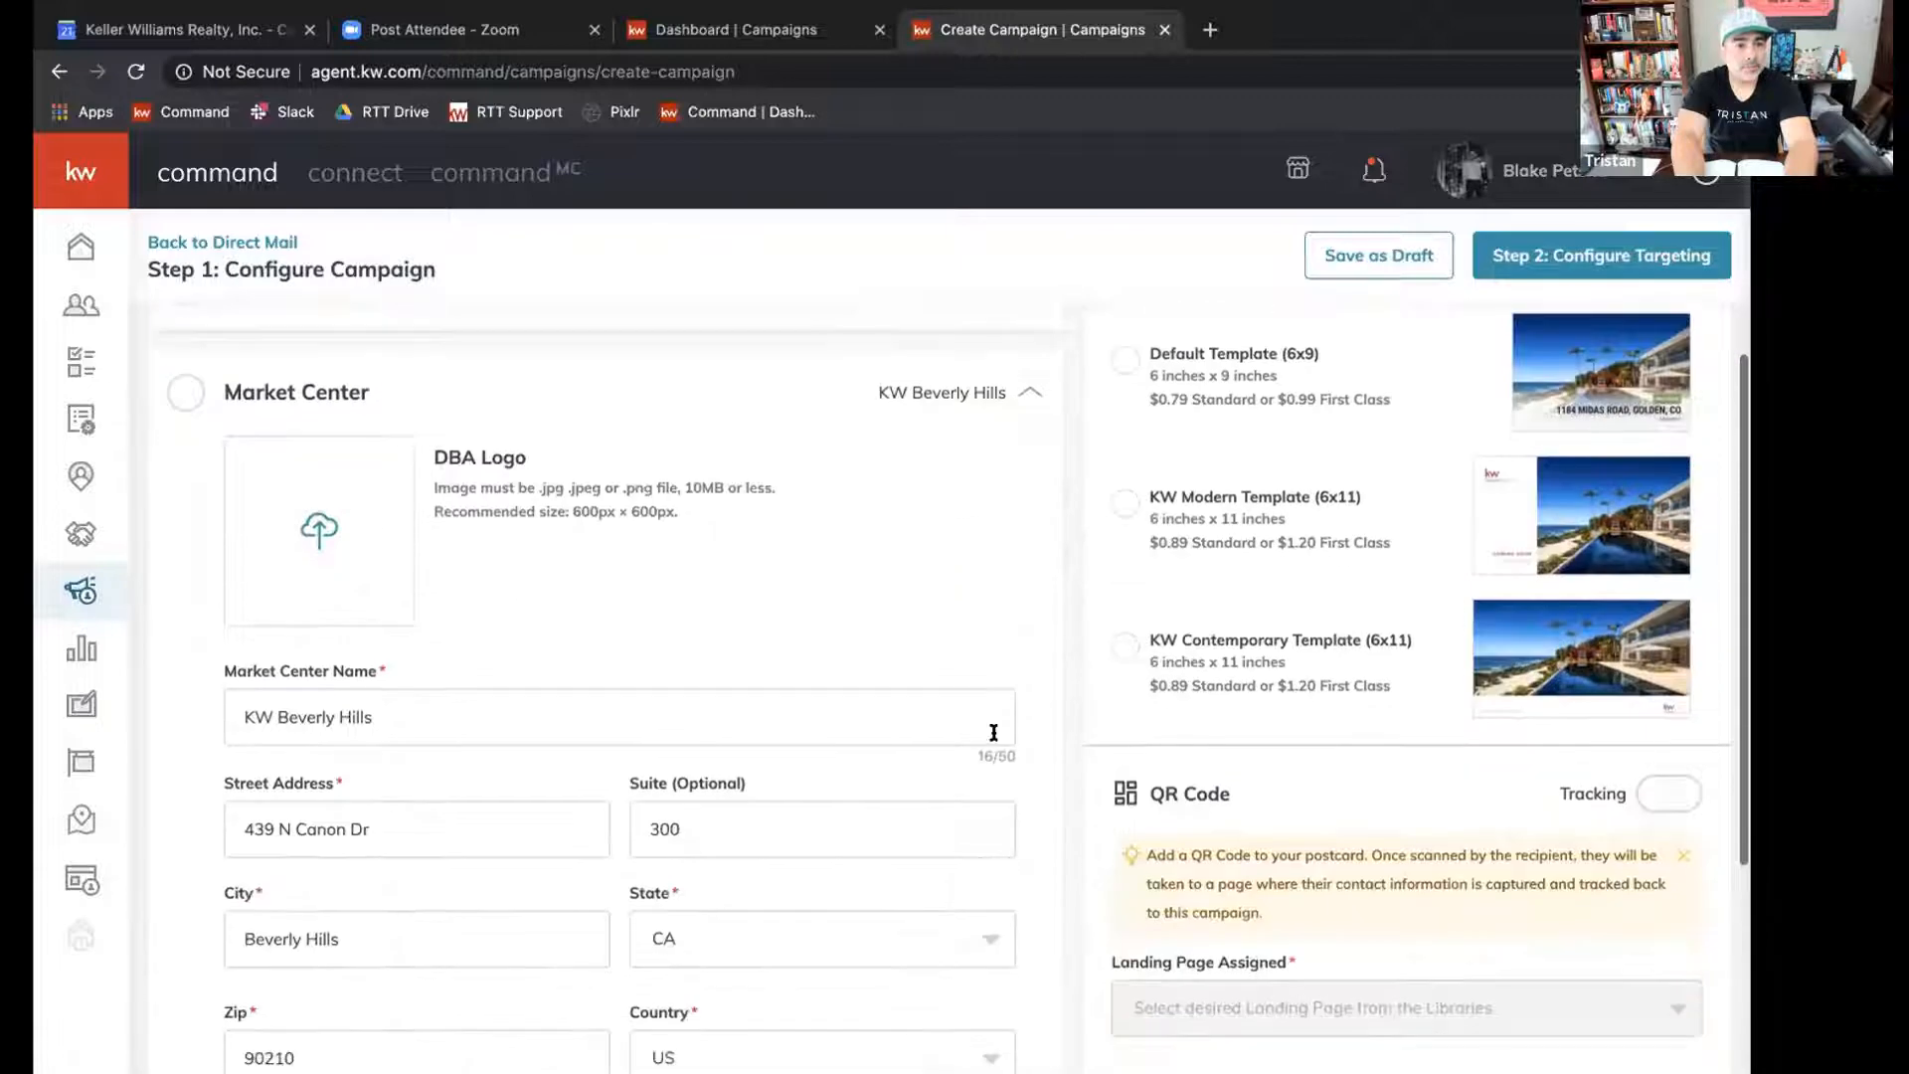
scroll(994, 732, down, 2)
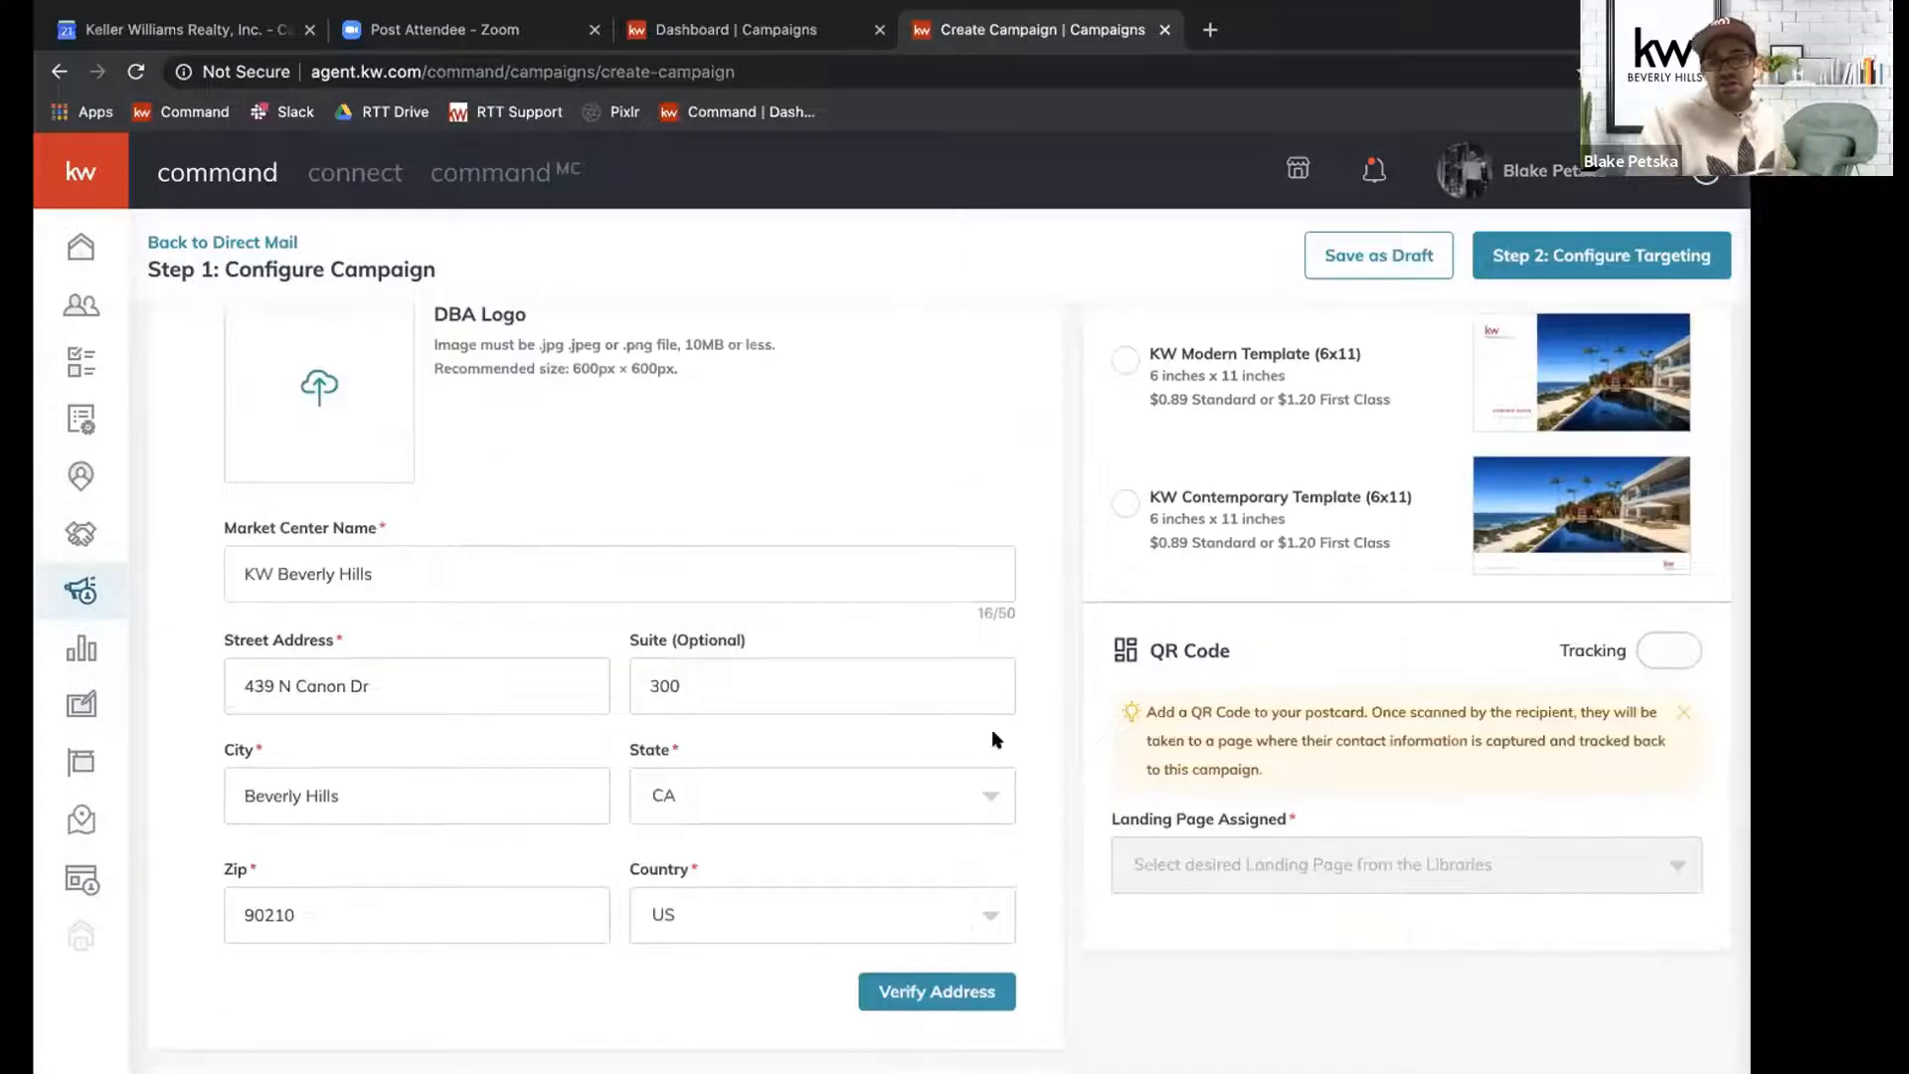
scroll(994, 740, down, 1)
click(878, 930)
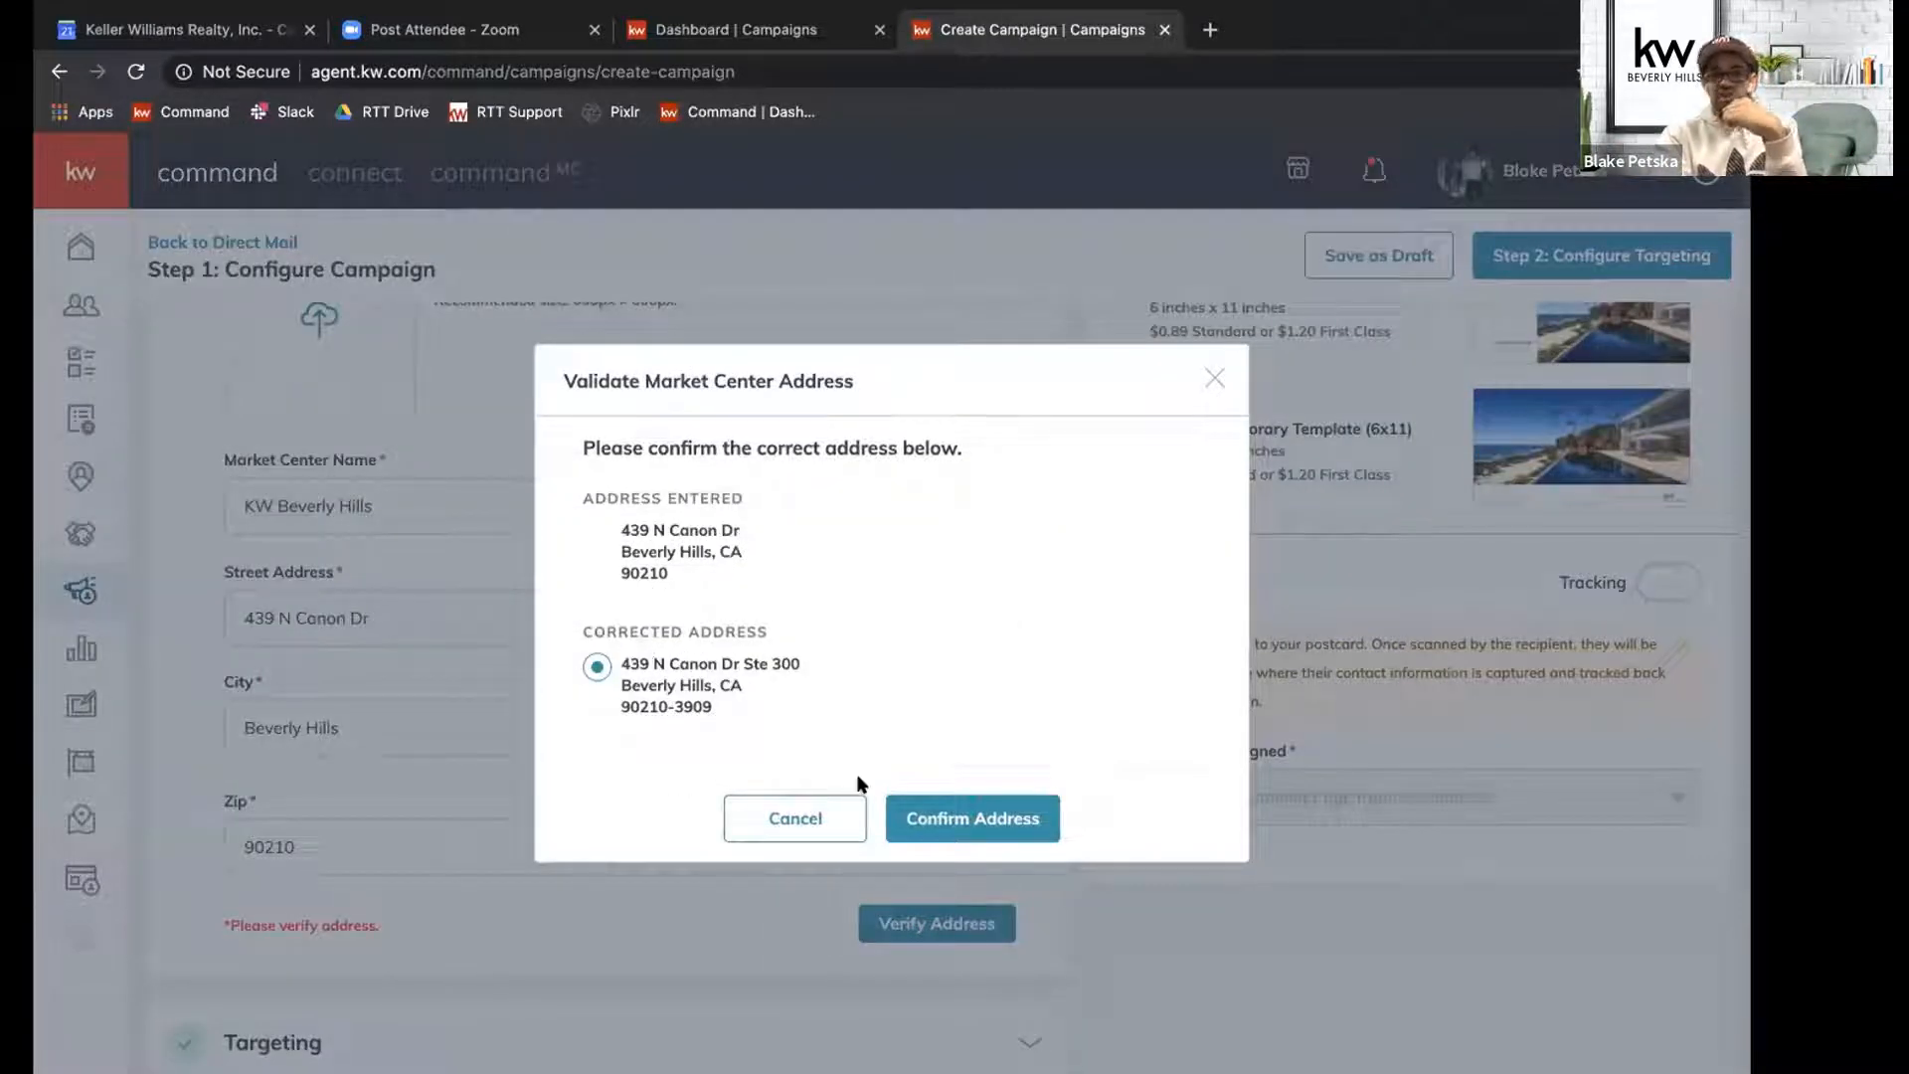
click(946, 819)
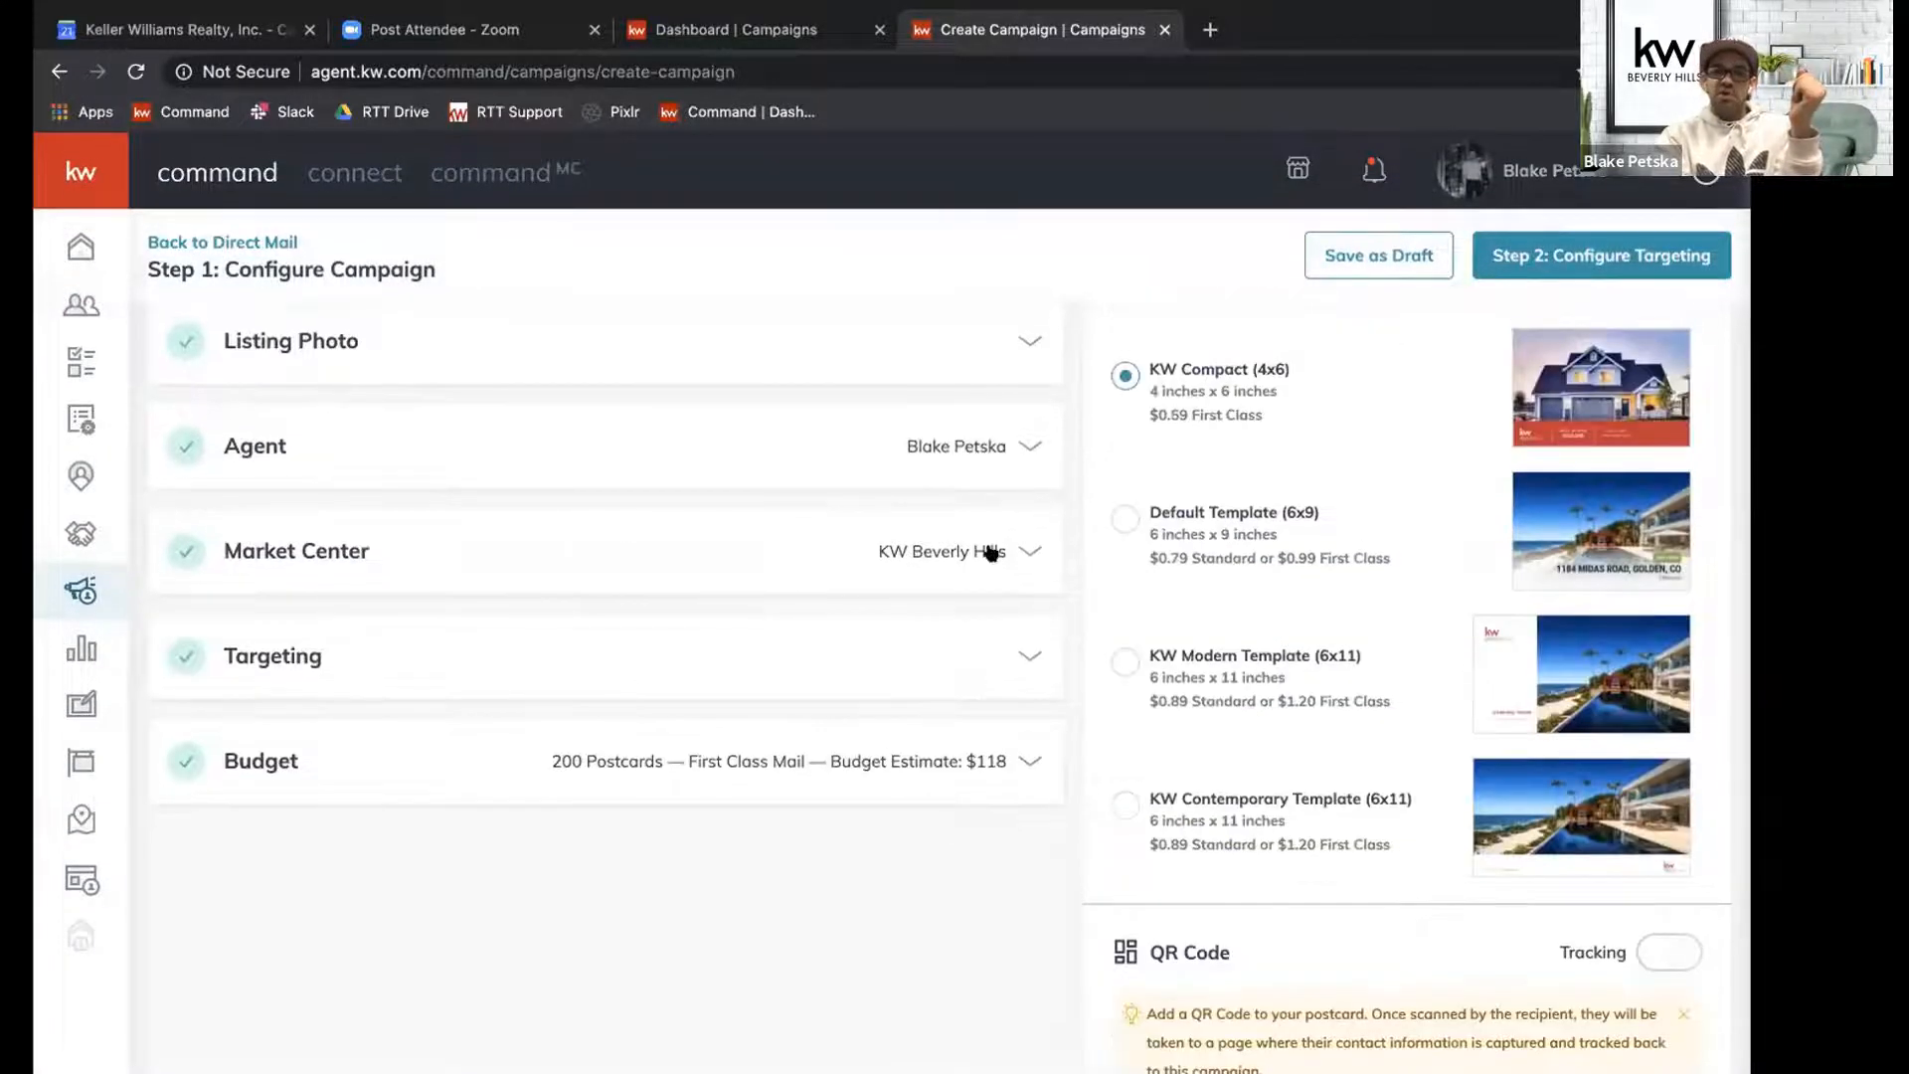
Upload the KW Beverly Hills logo as the market center's DBA logo and collapse the section.
click(1000, 552)
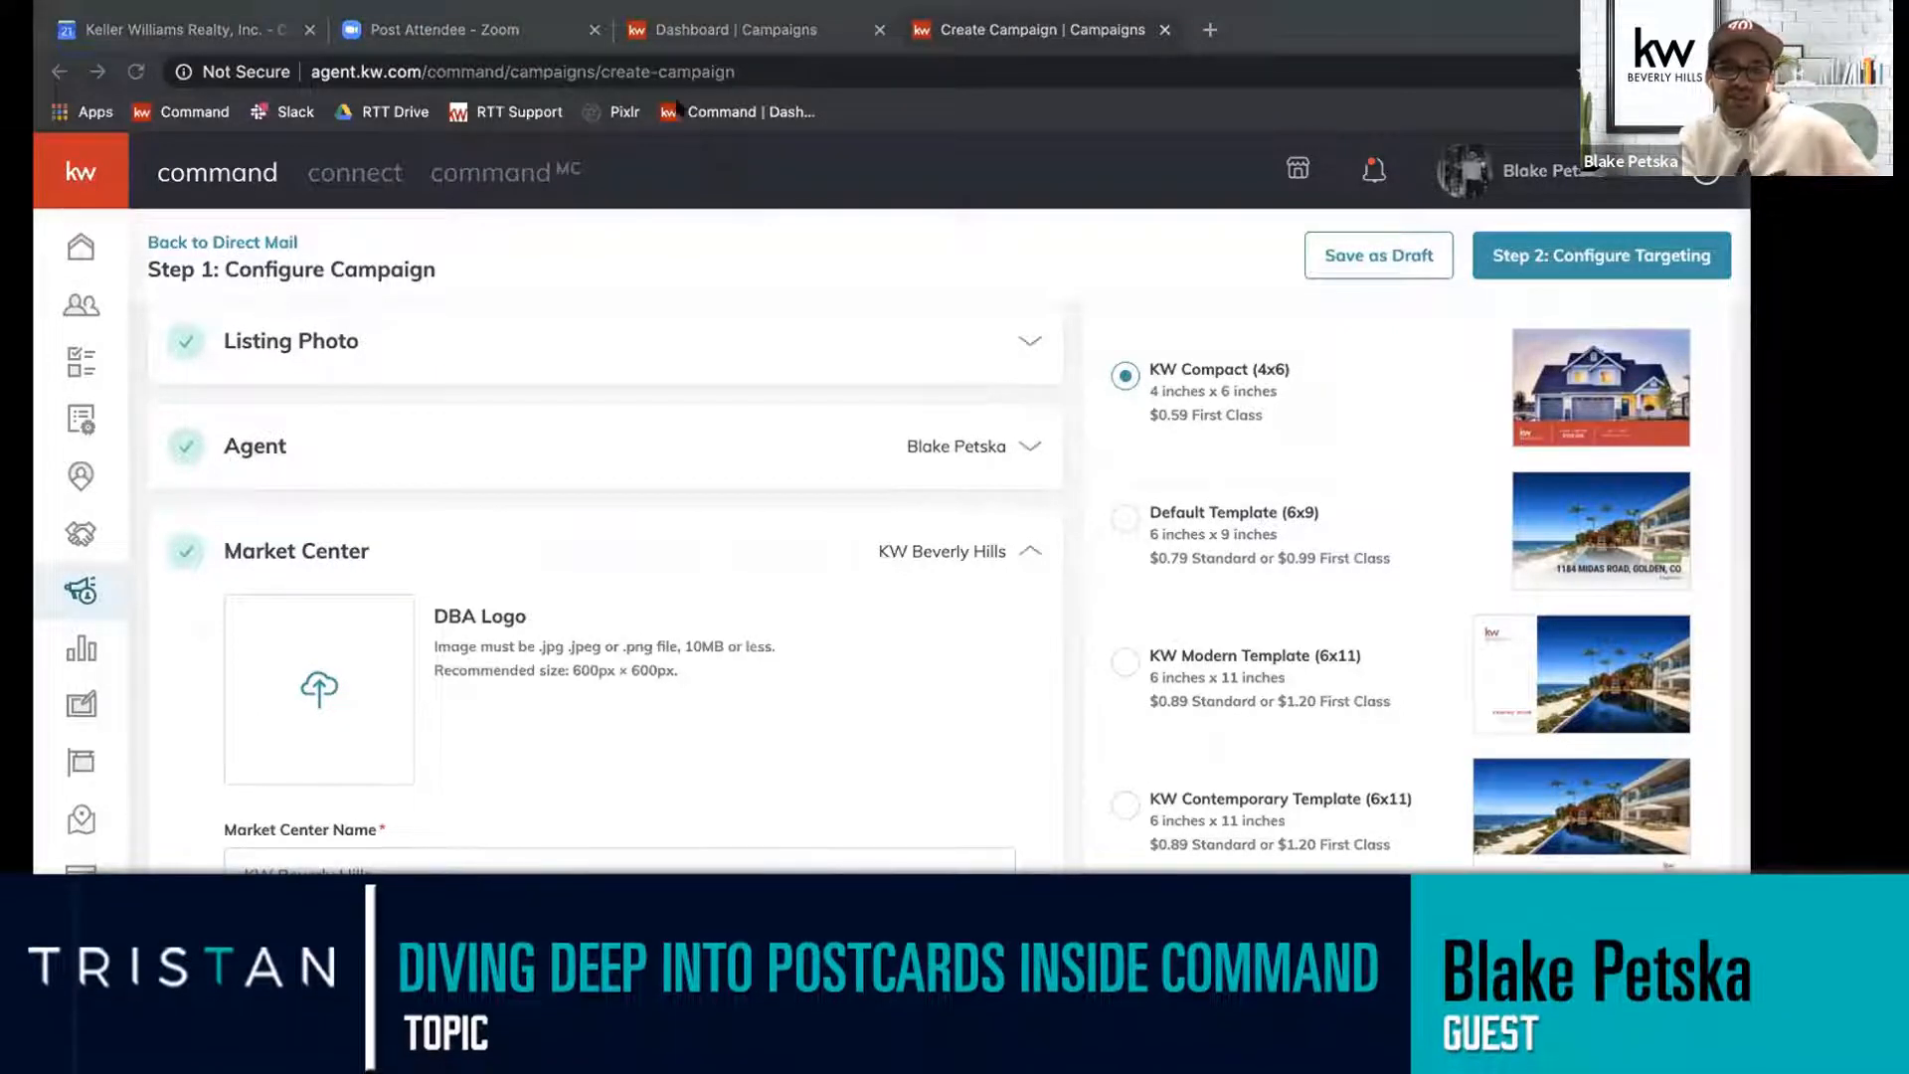
double_click(682, 562)
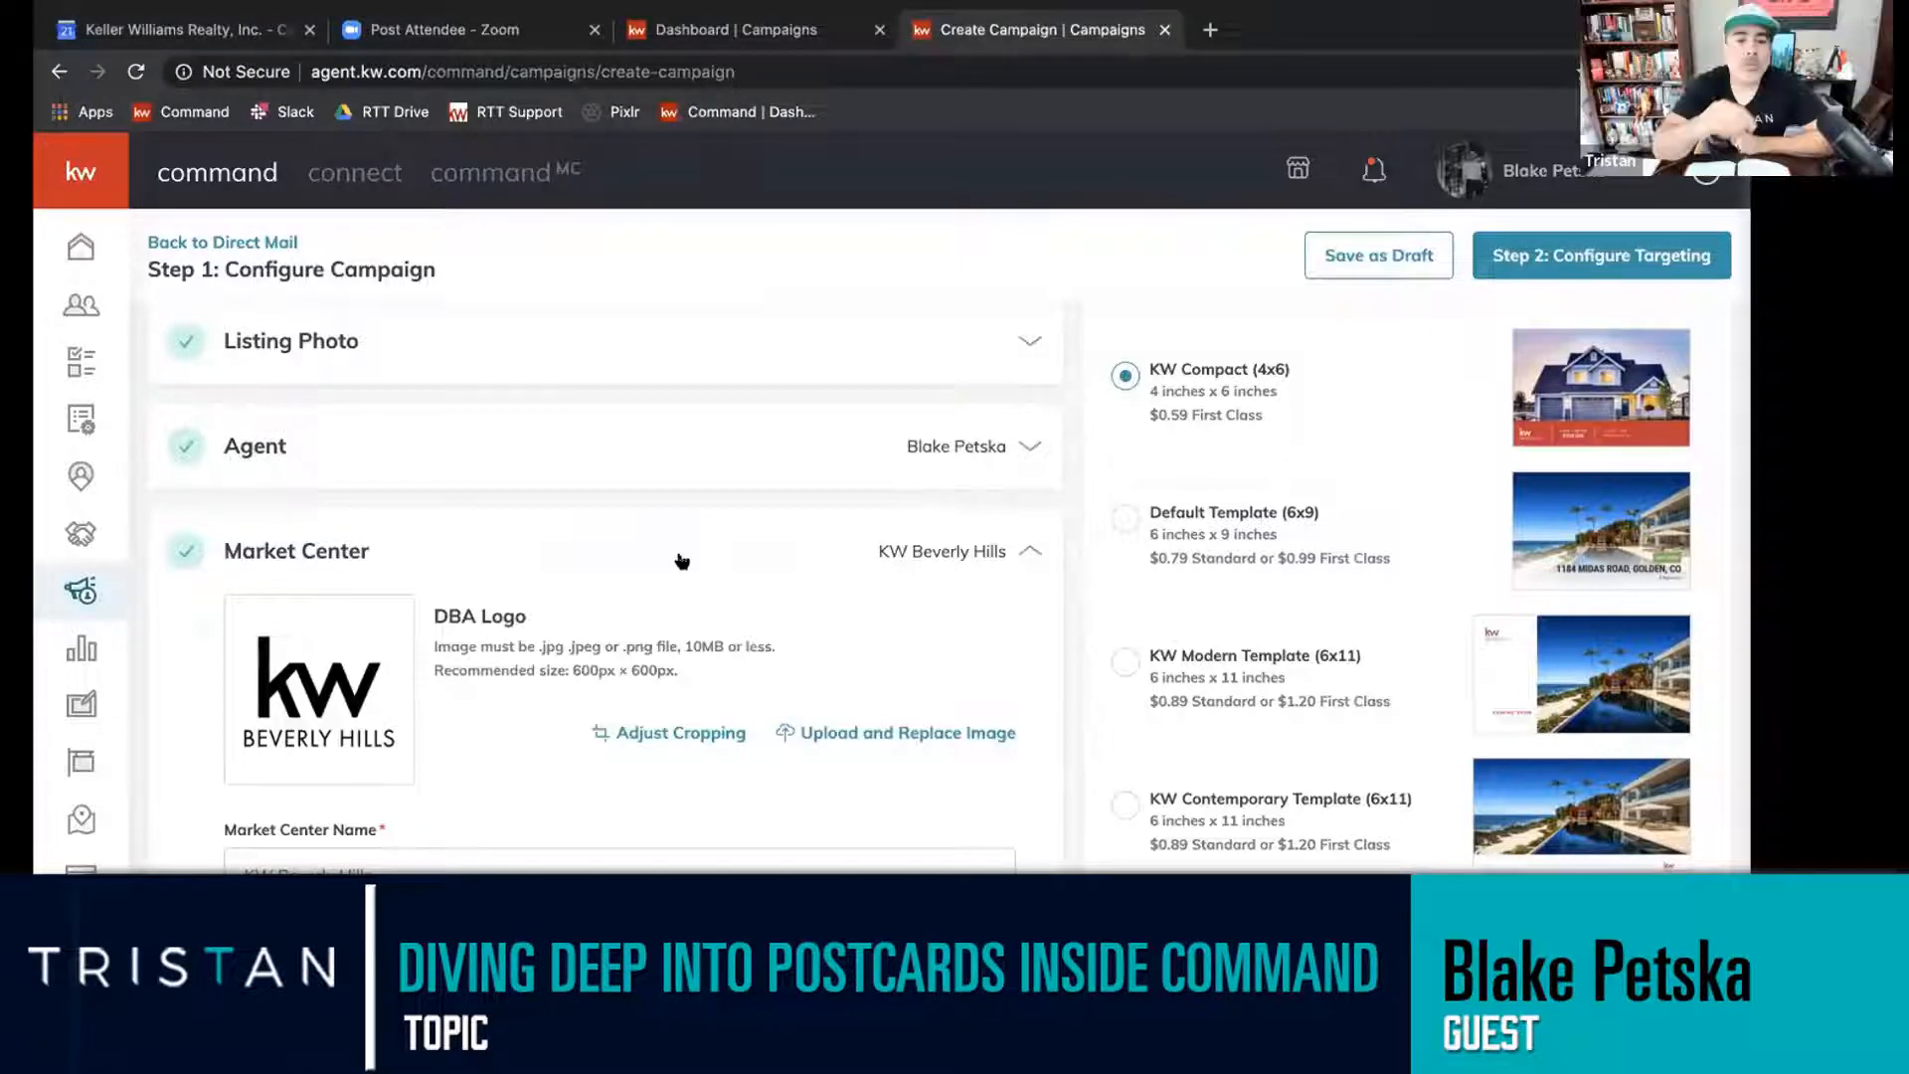
scroll(623, 608, down, 3)
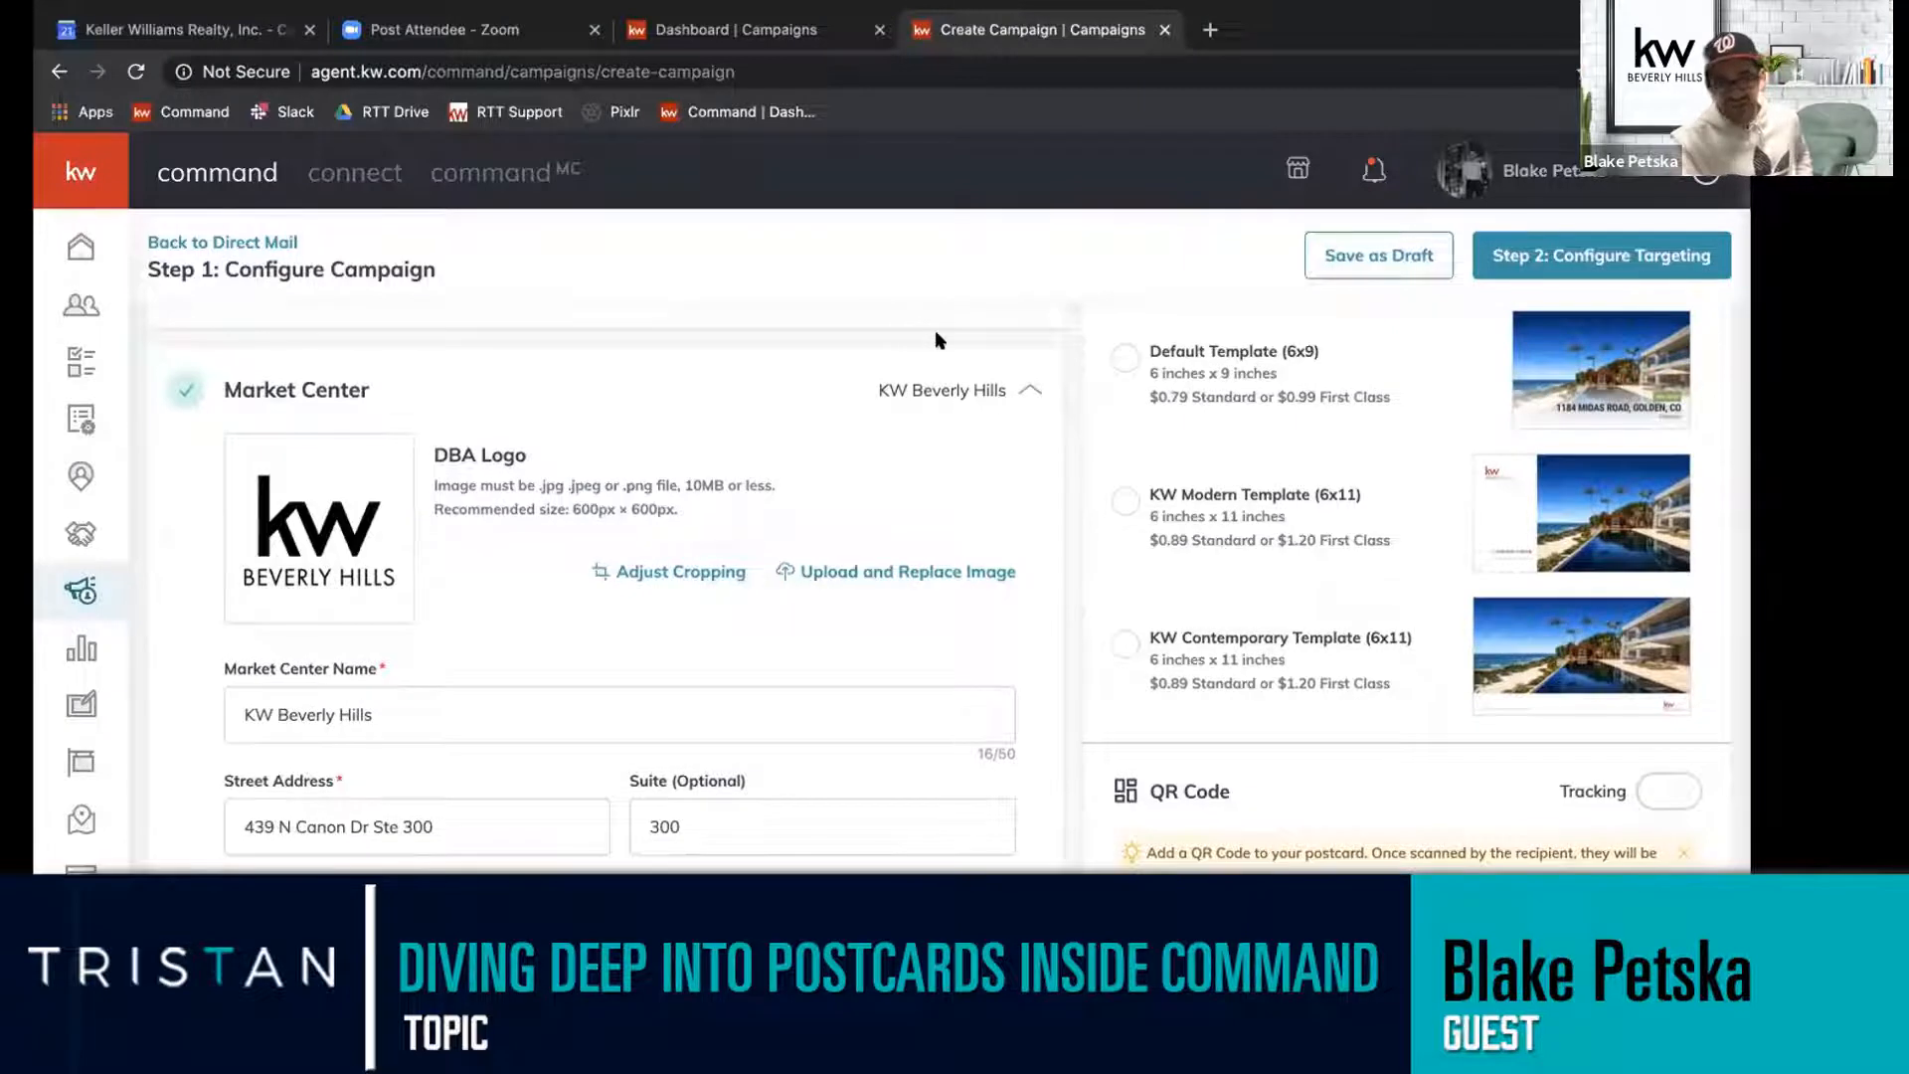
click(1006, 391)
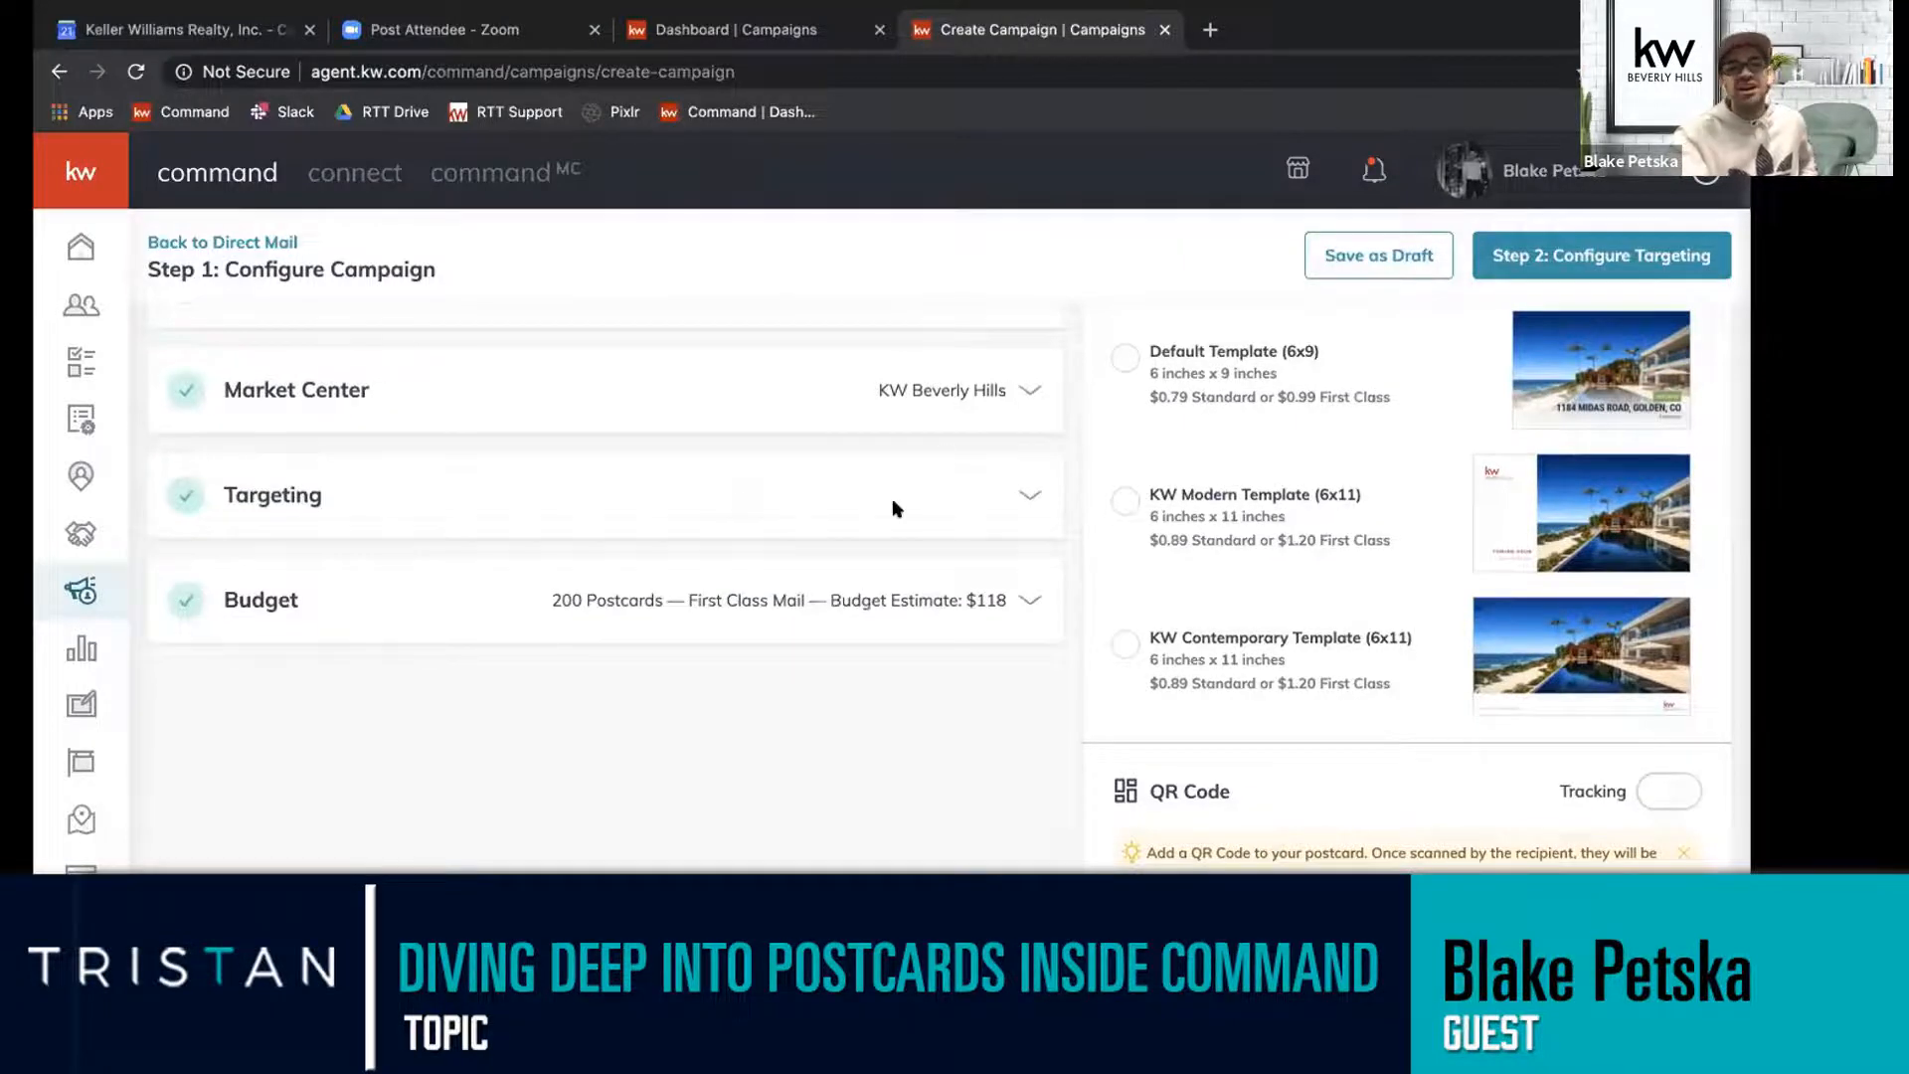
Look at the Target my Database option, set the targeting back to Local Targeting and save it.
click(1030, 499)
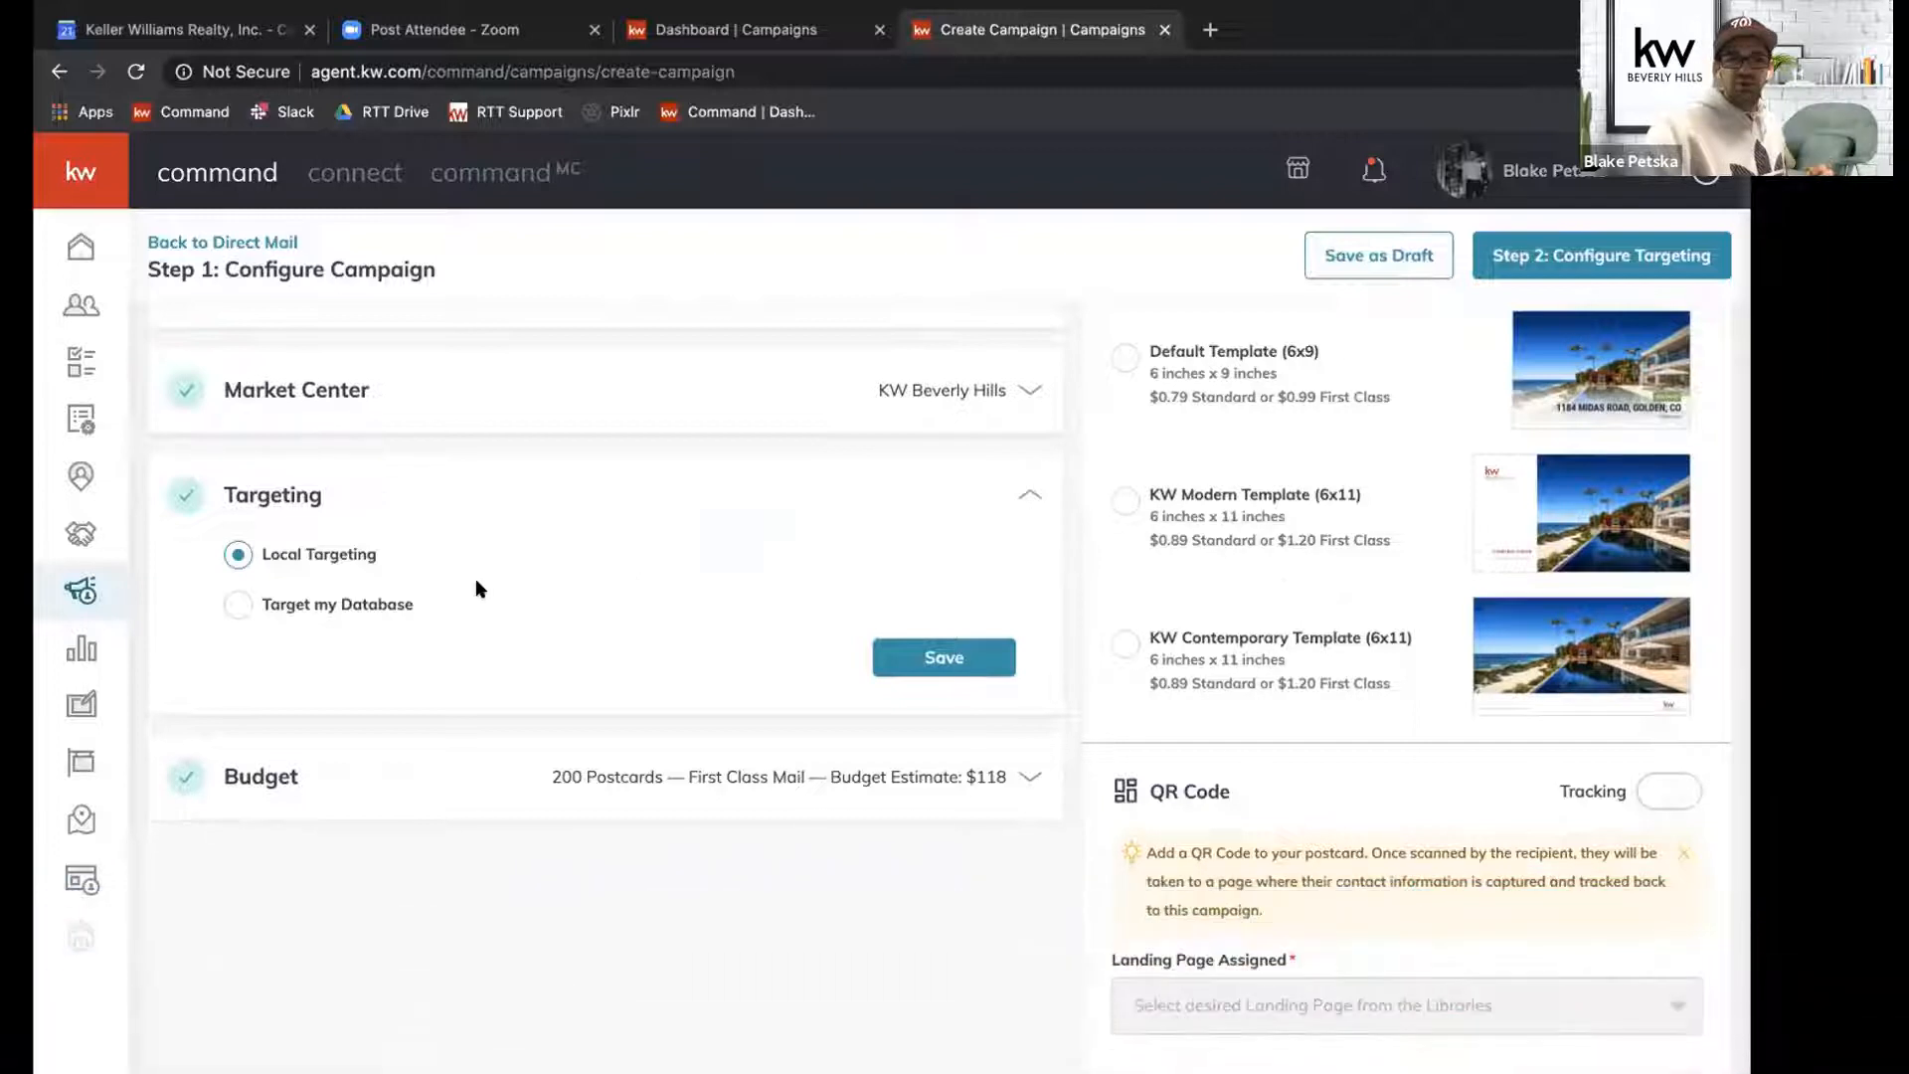
click(294, 605)
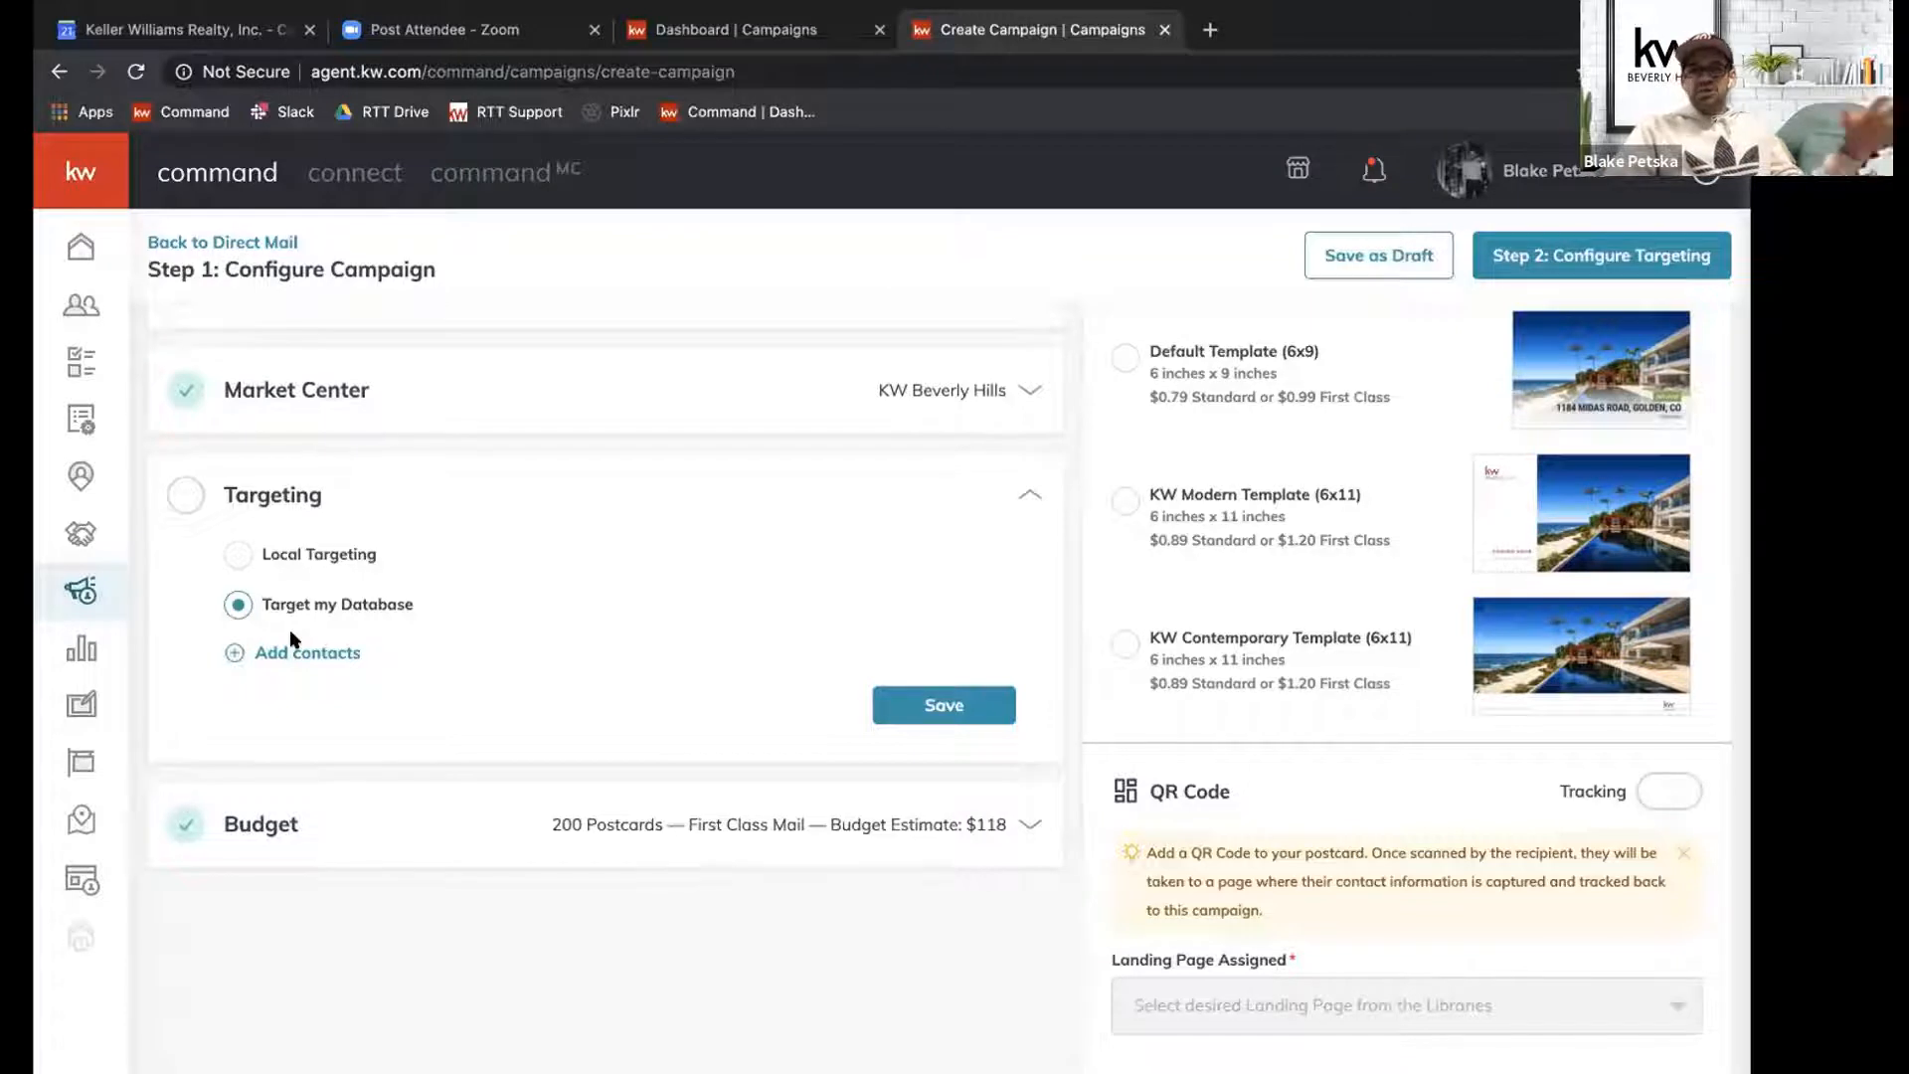
click(237, 555)
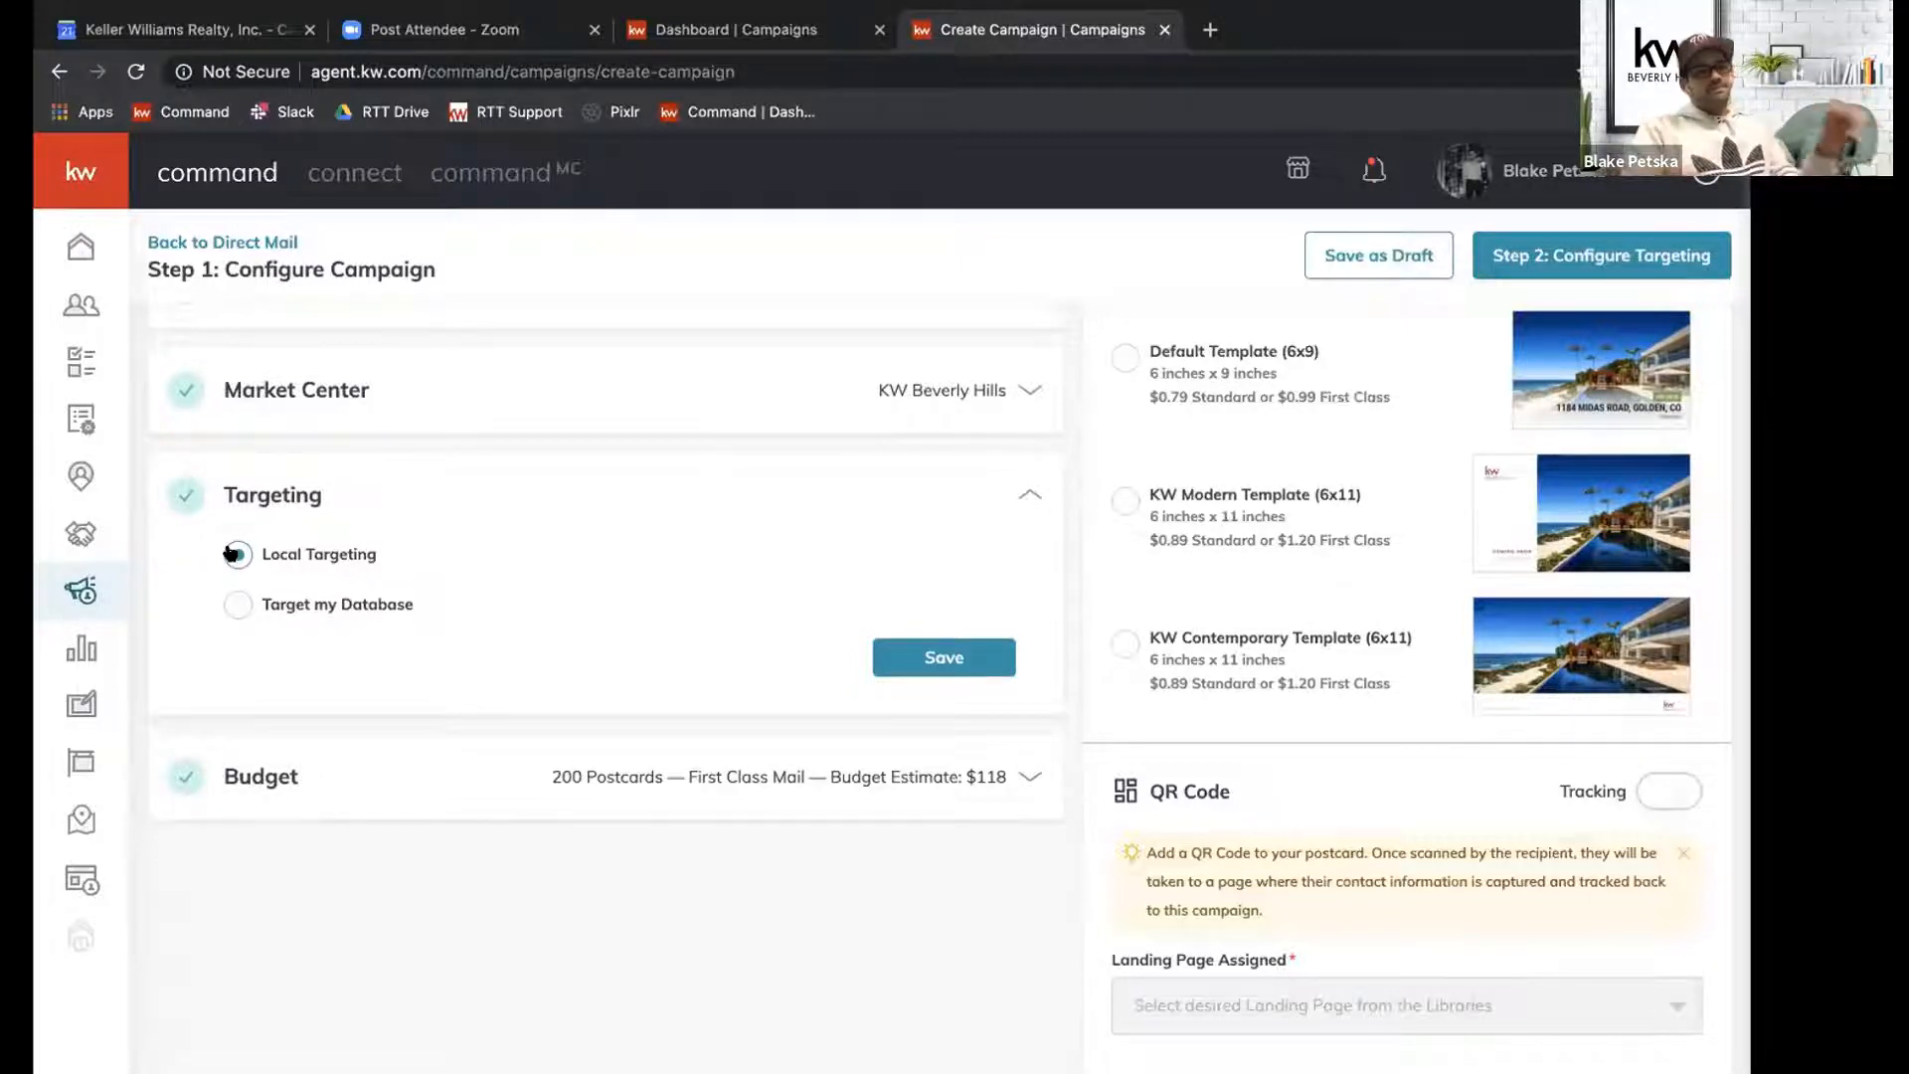
click(955, 657)
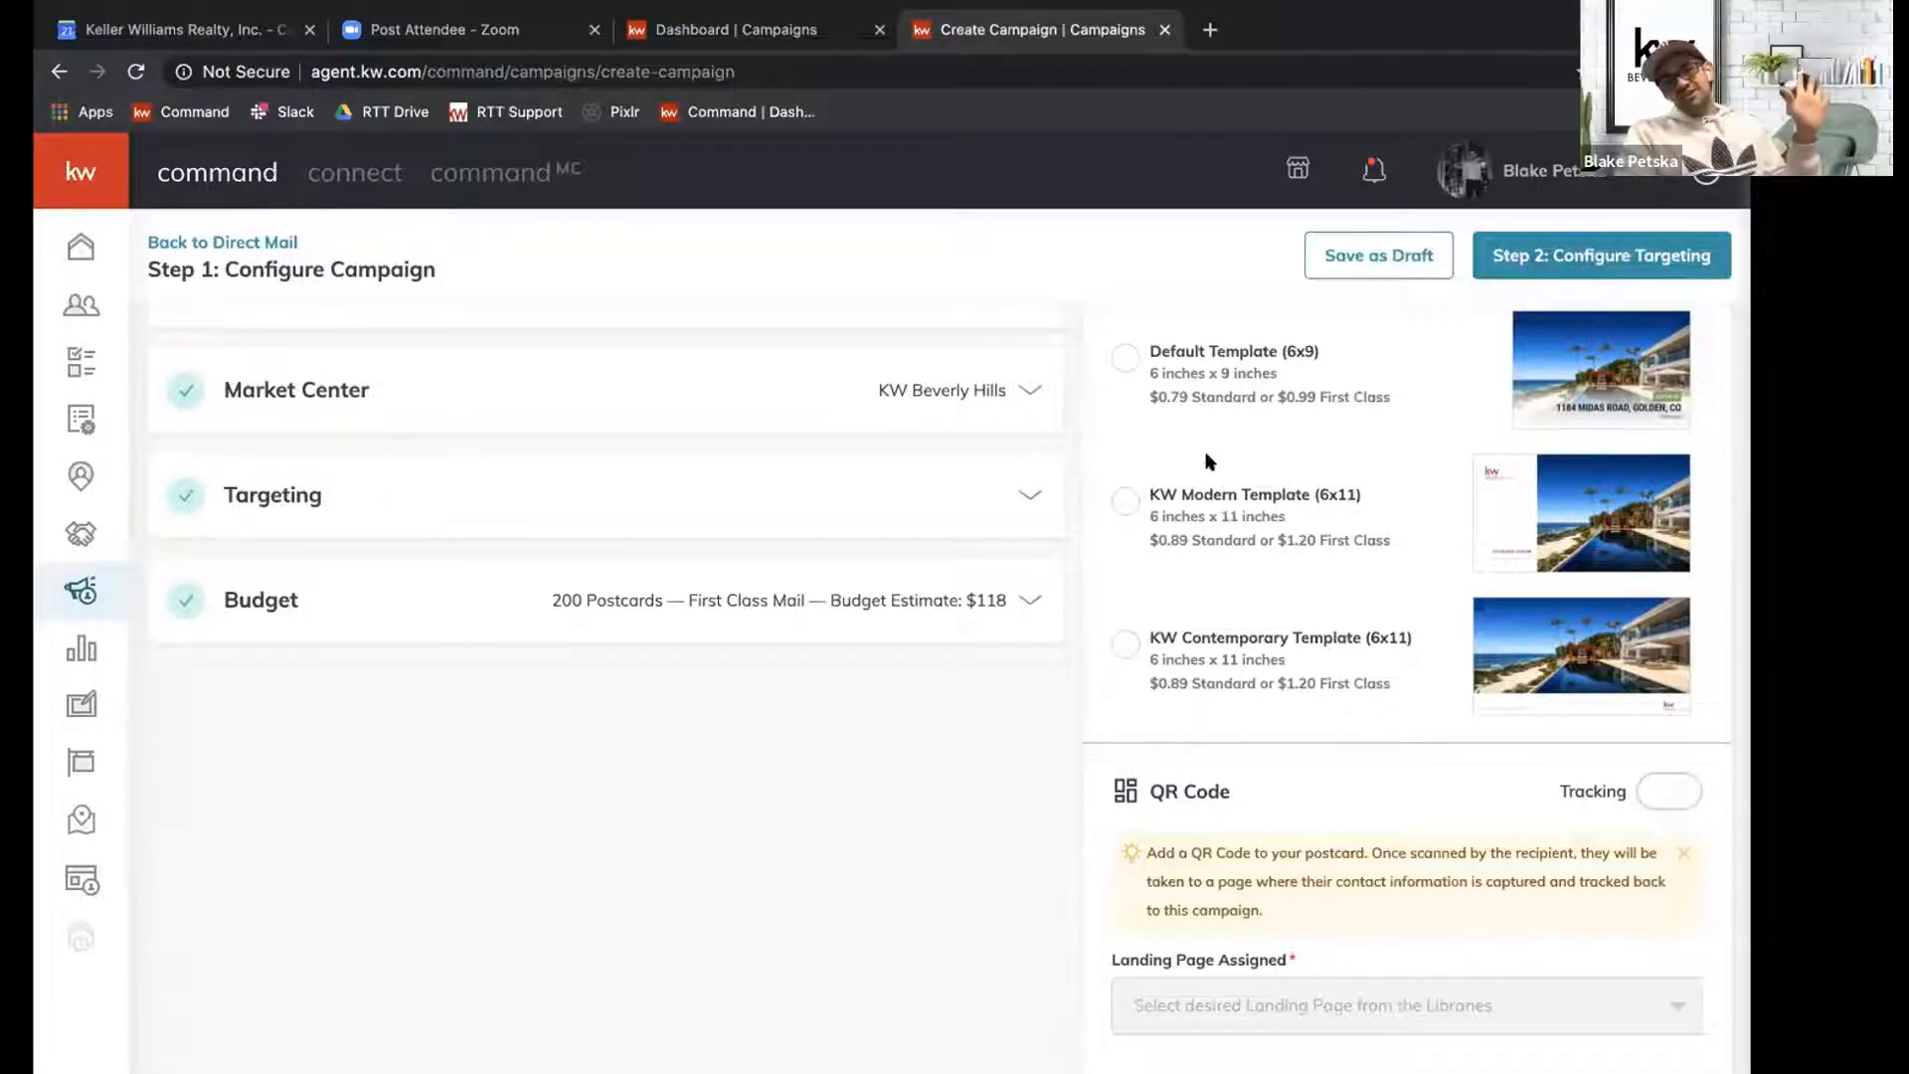
Open the budget settings and compare the per-postcard prices of the KW Compact (4x6) and Default (6x9) templates.
click(1027, 613)
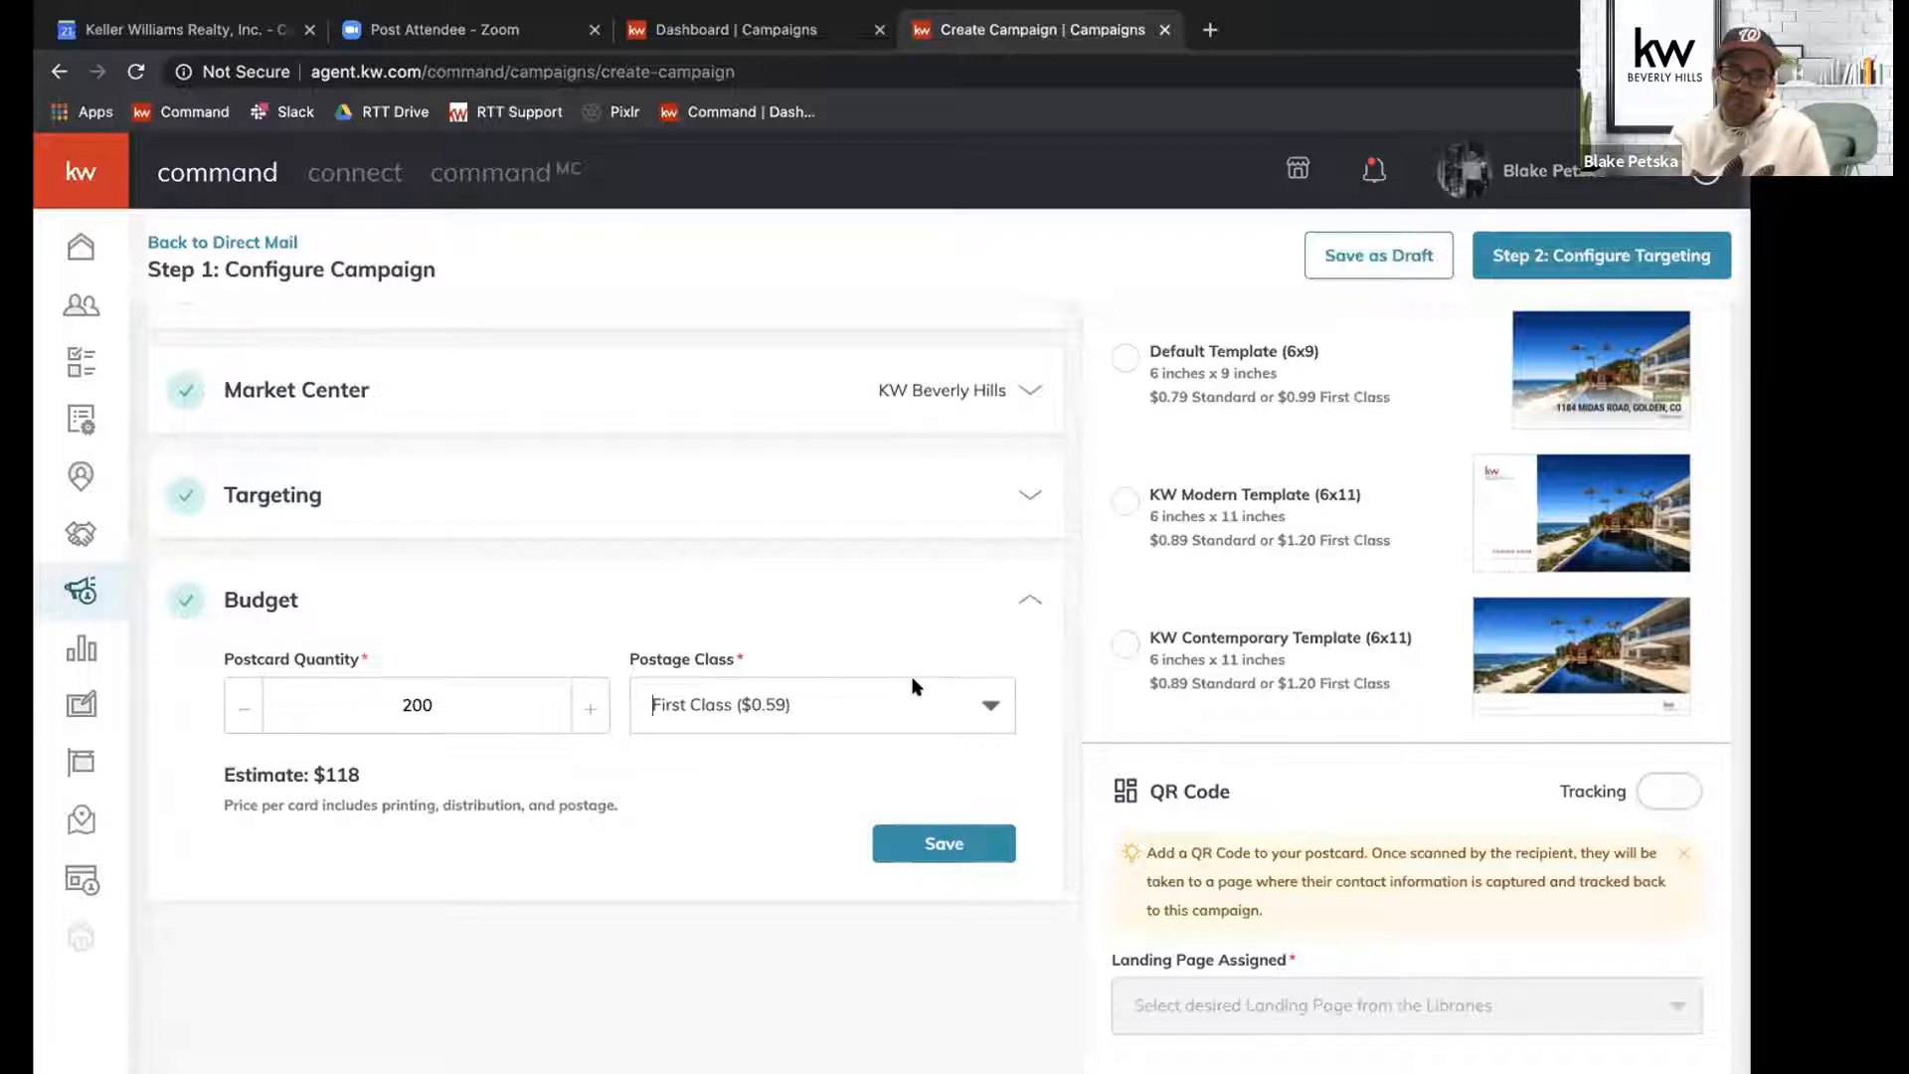
scroll(915, 686, up, 1)
scroll(915, 686, up, 2)
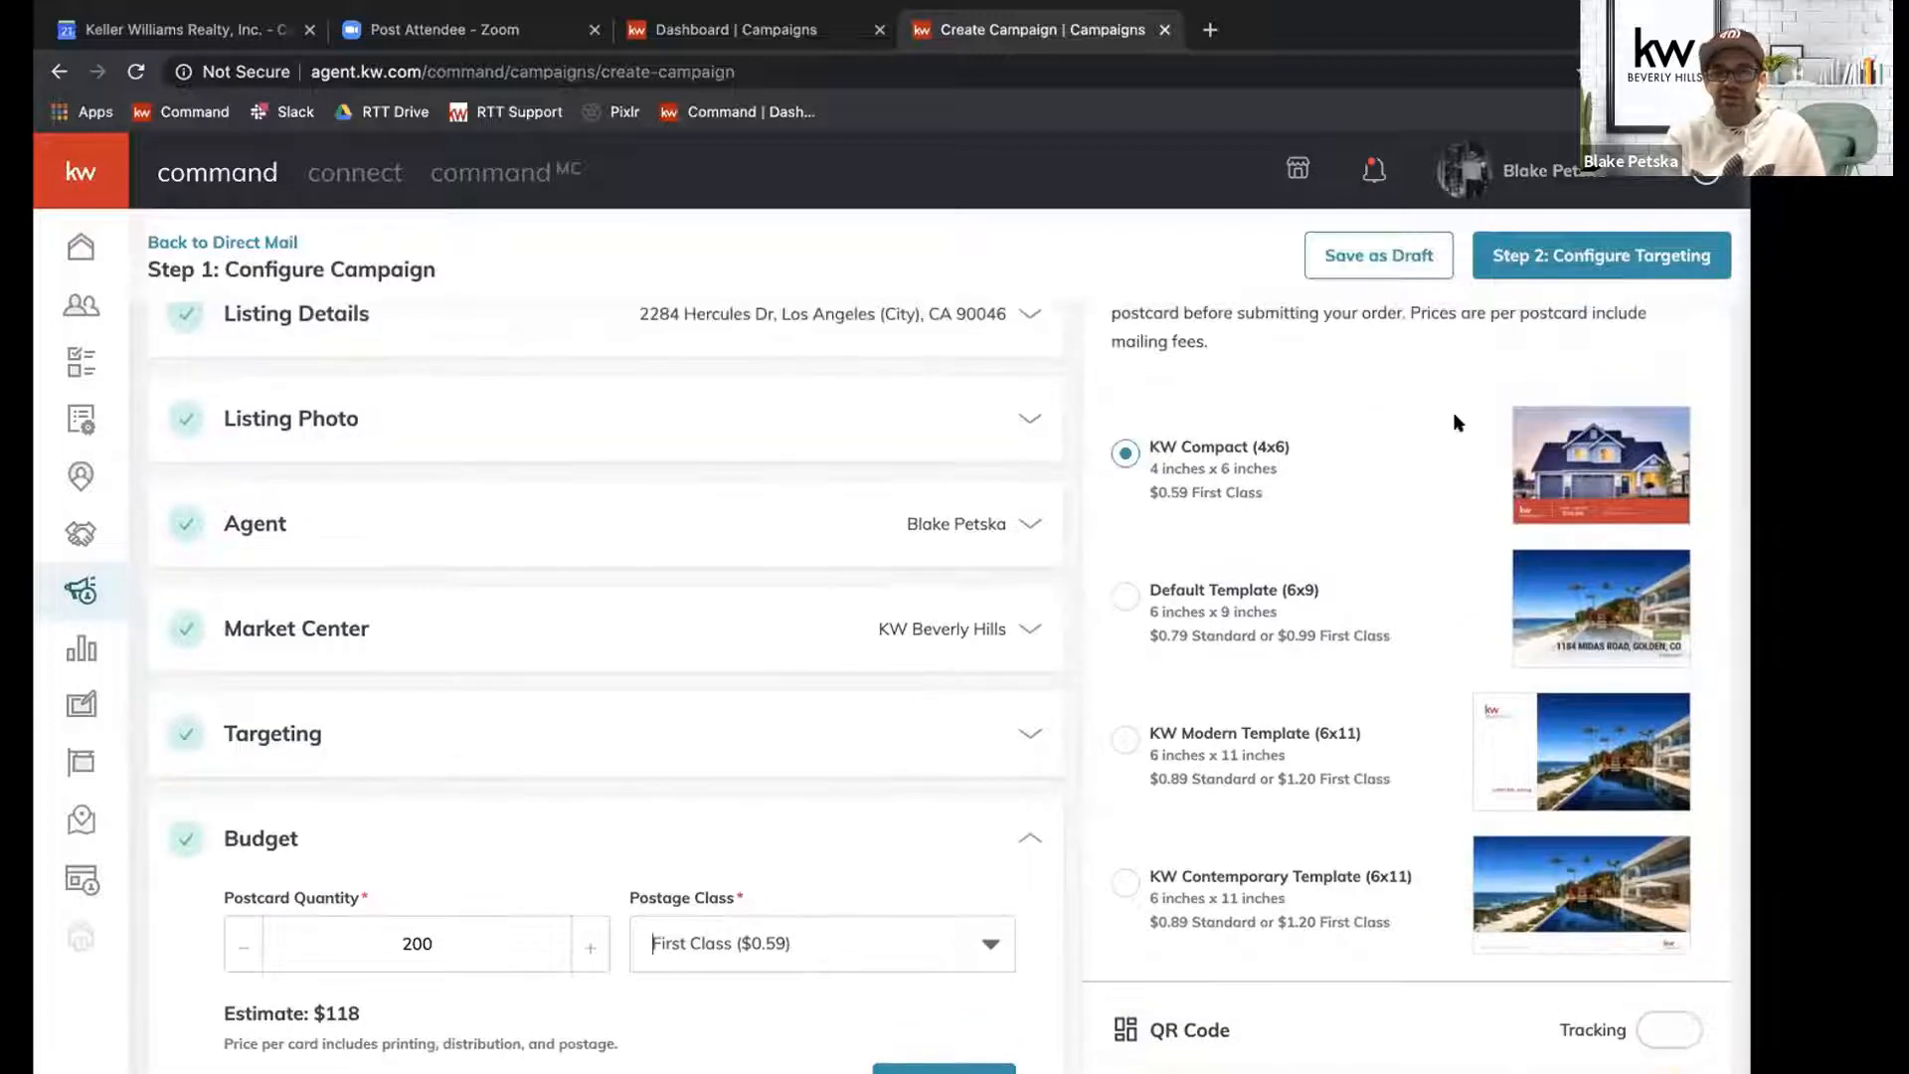
scroll(1506, 572, up, 2)
scroll(1512, 557, down, 3)
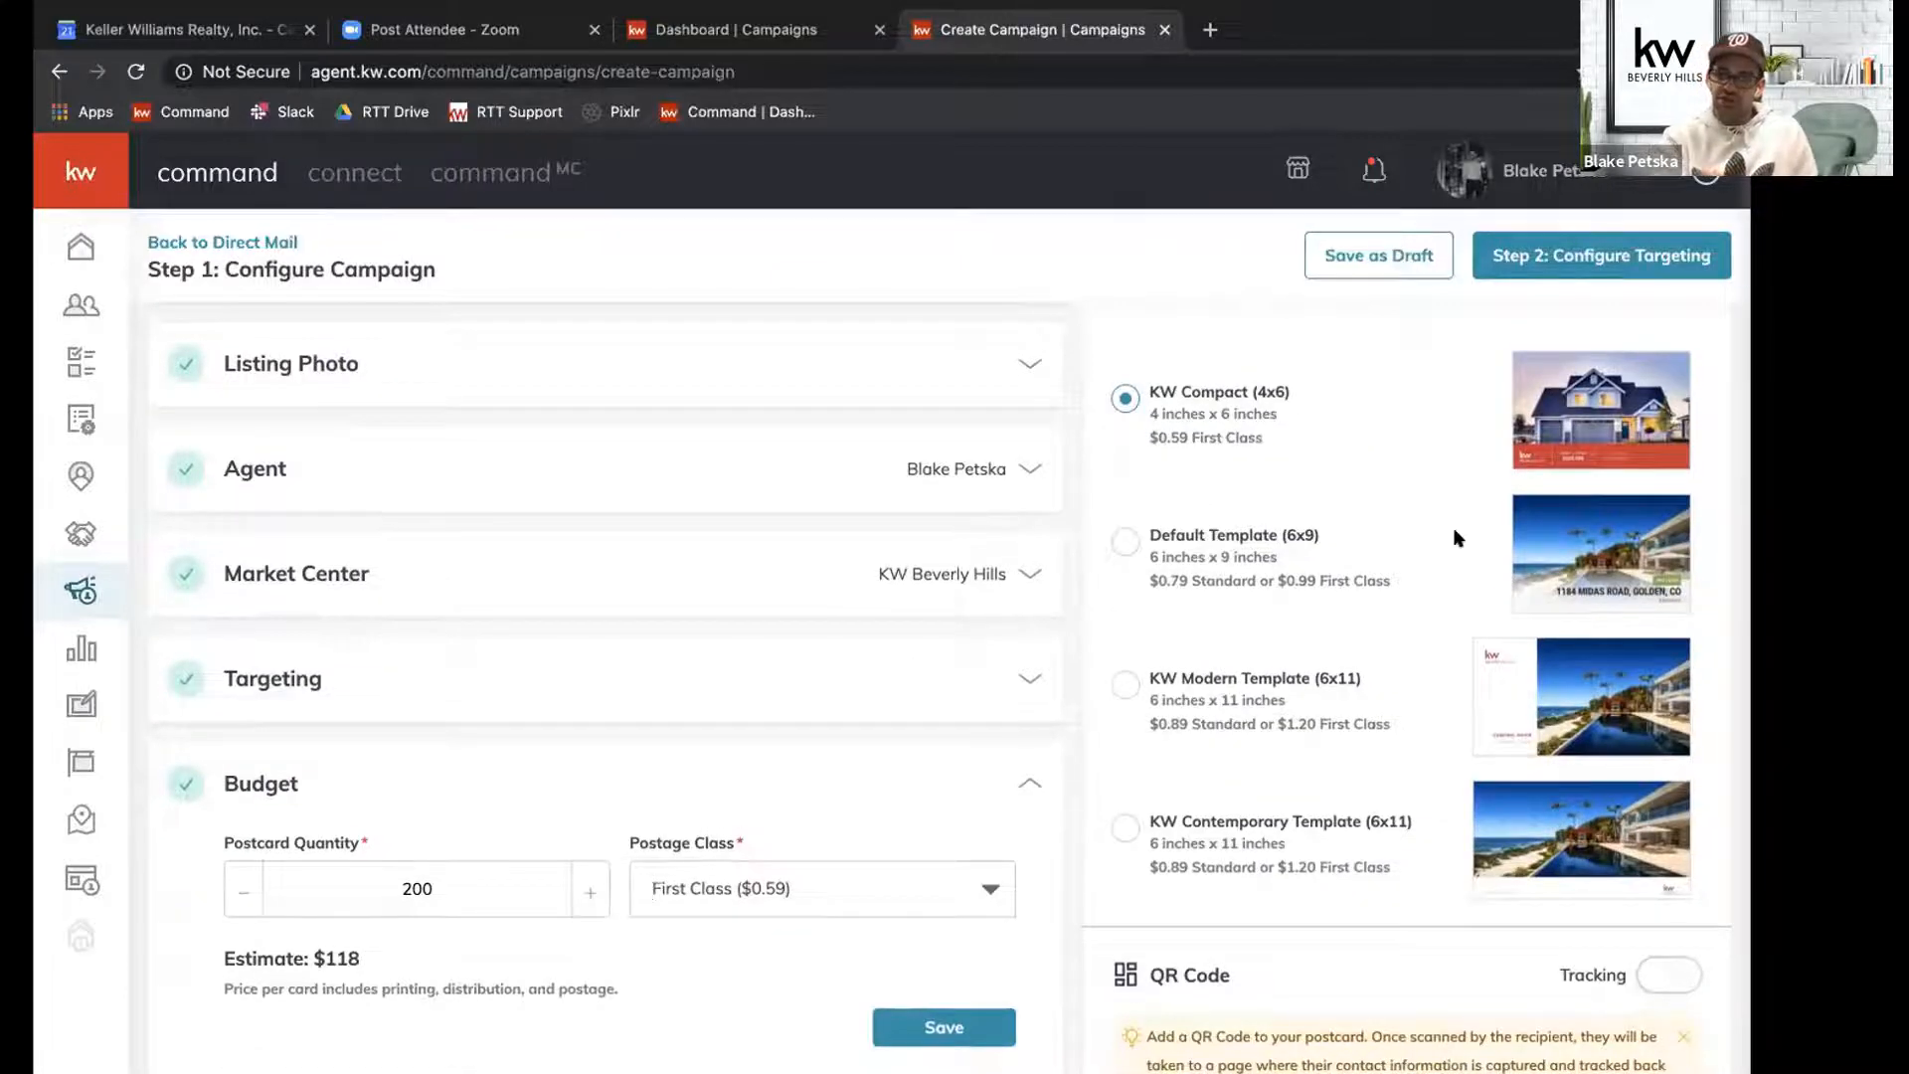
drag(1265, 438, 1193, 437)
drag(1295, 579, 1150, 582)
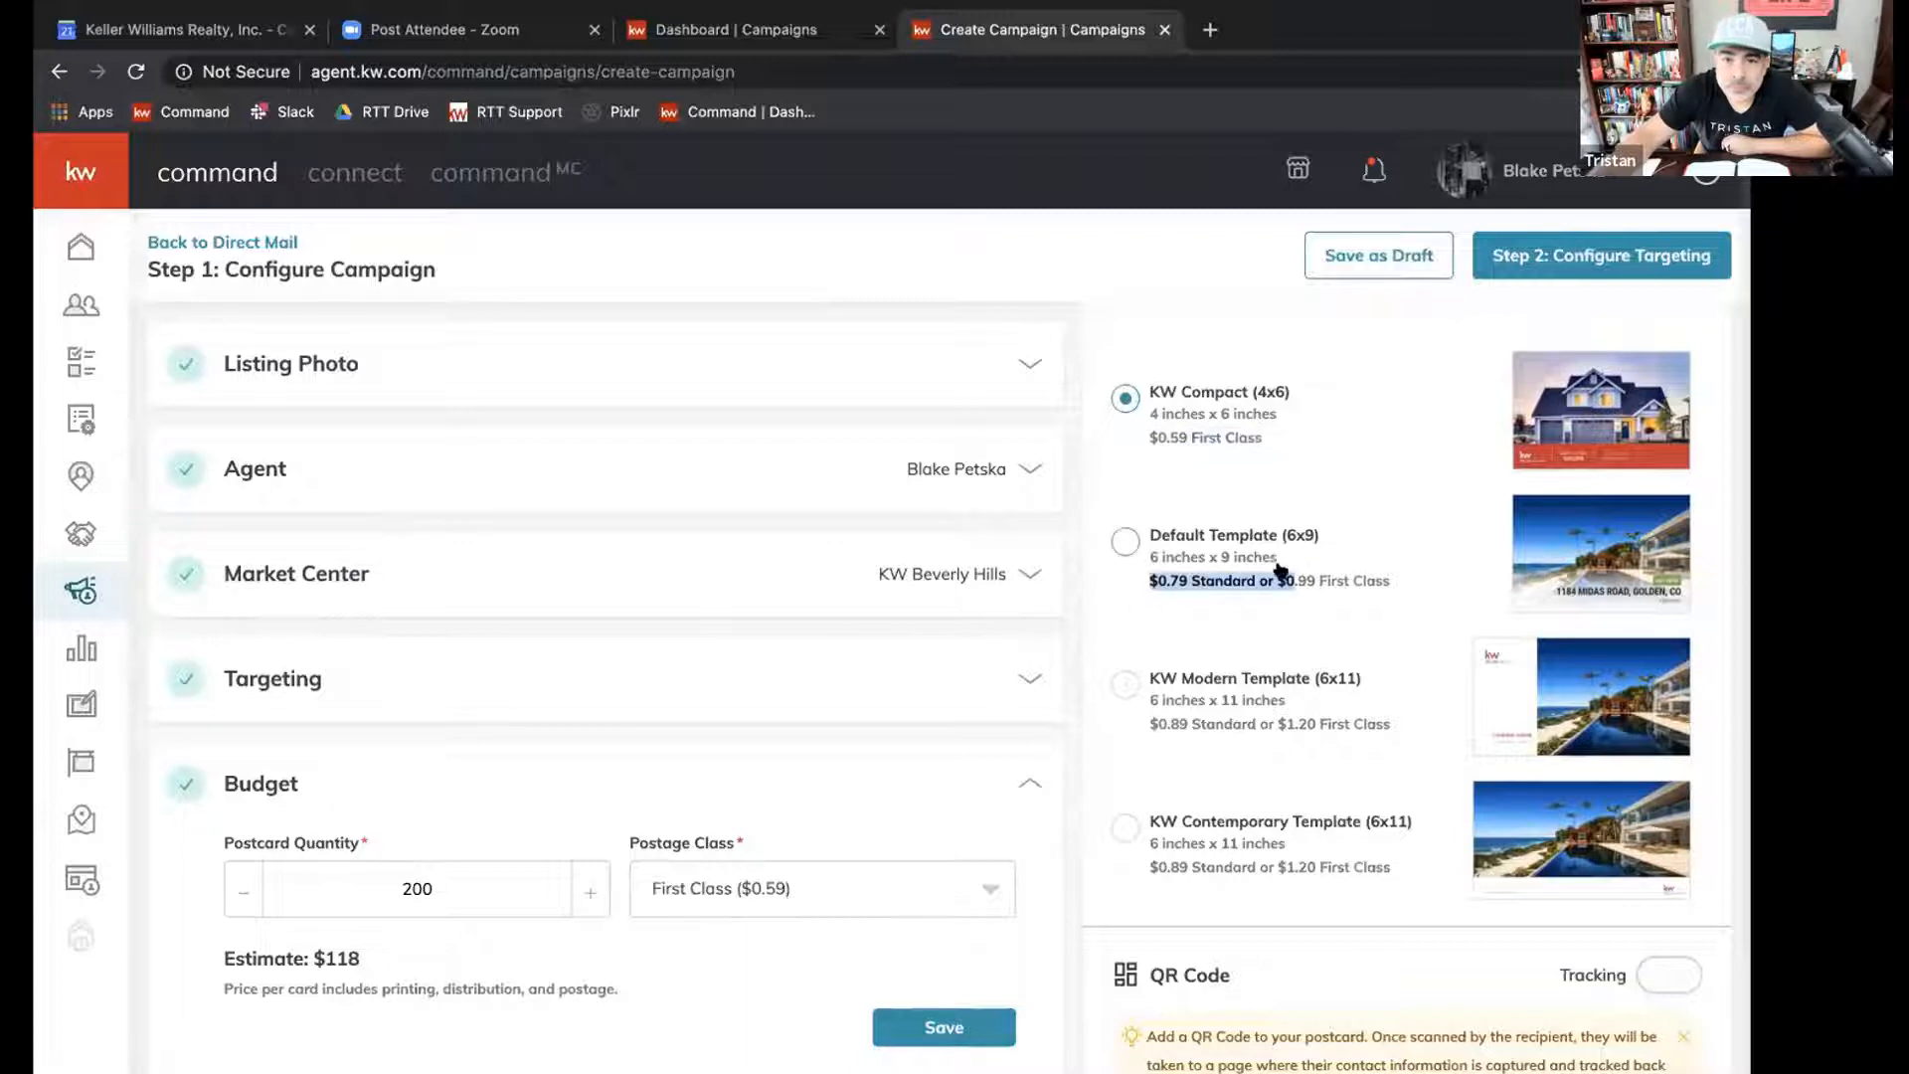
Select the KW Modern Template (6x11) for the postcard and check its postage class options, keeping Standard ($0.89).
click(1540, 691)
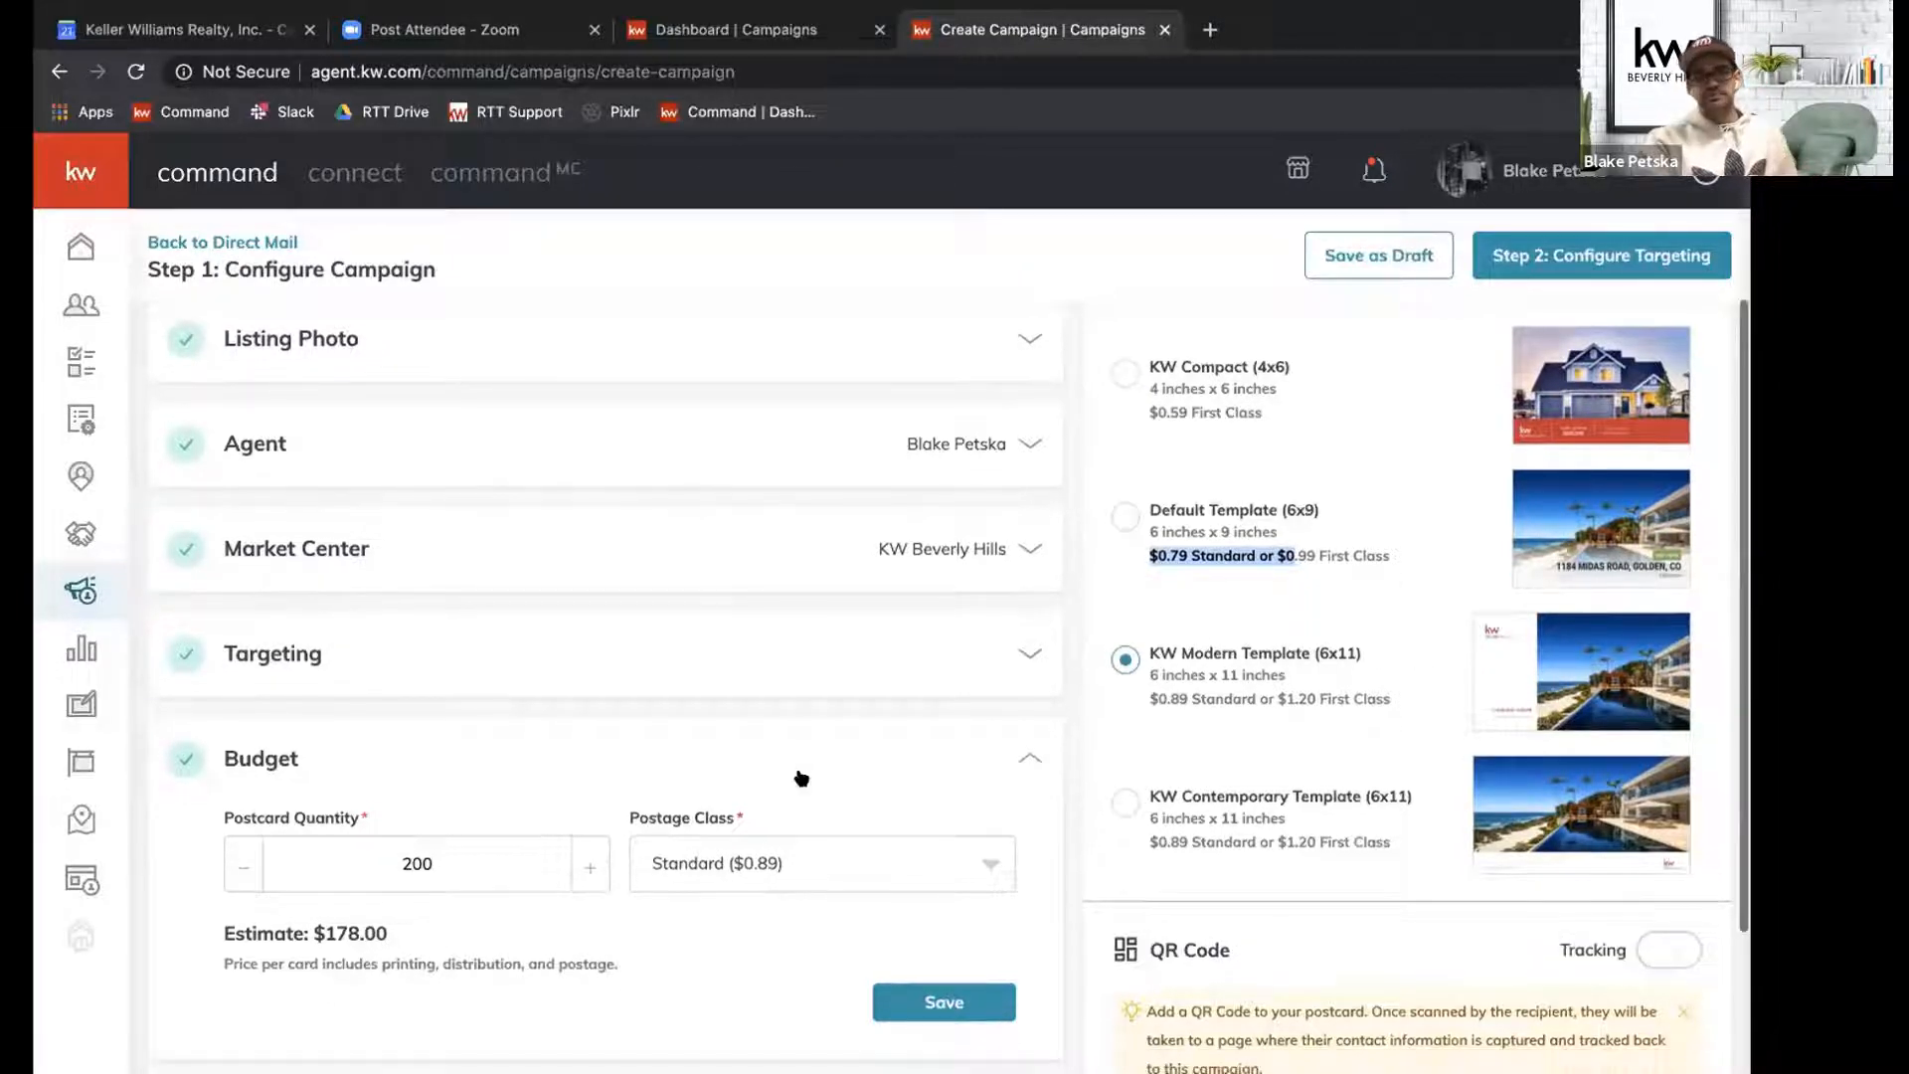
scroll(797, 776, down, 2)
click(784, 646)
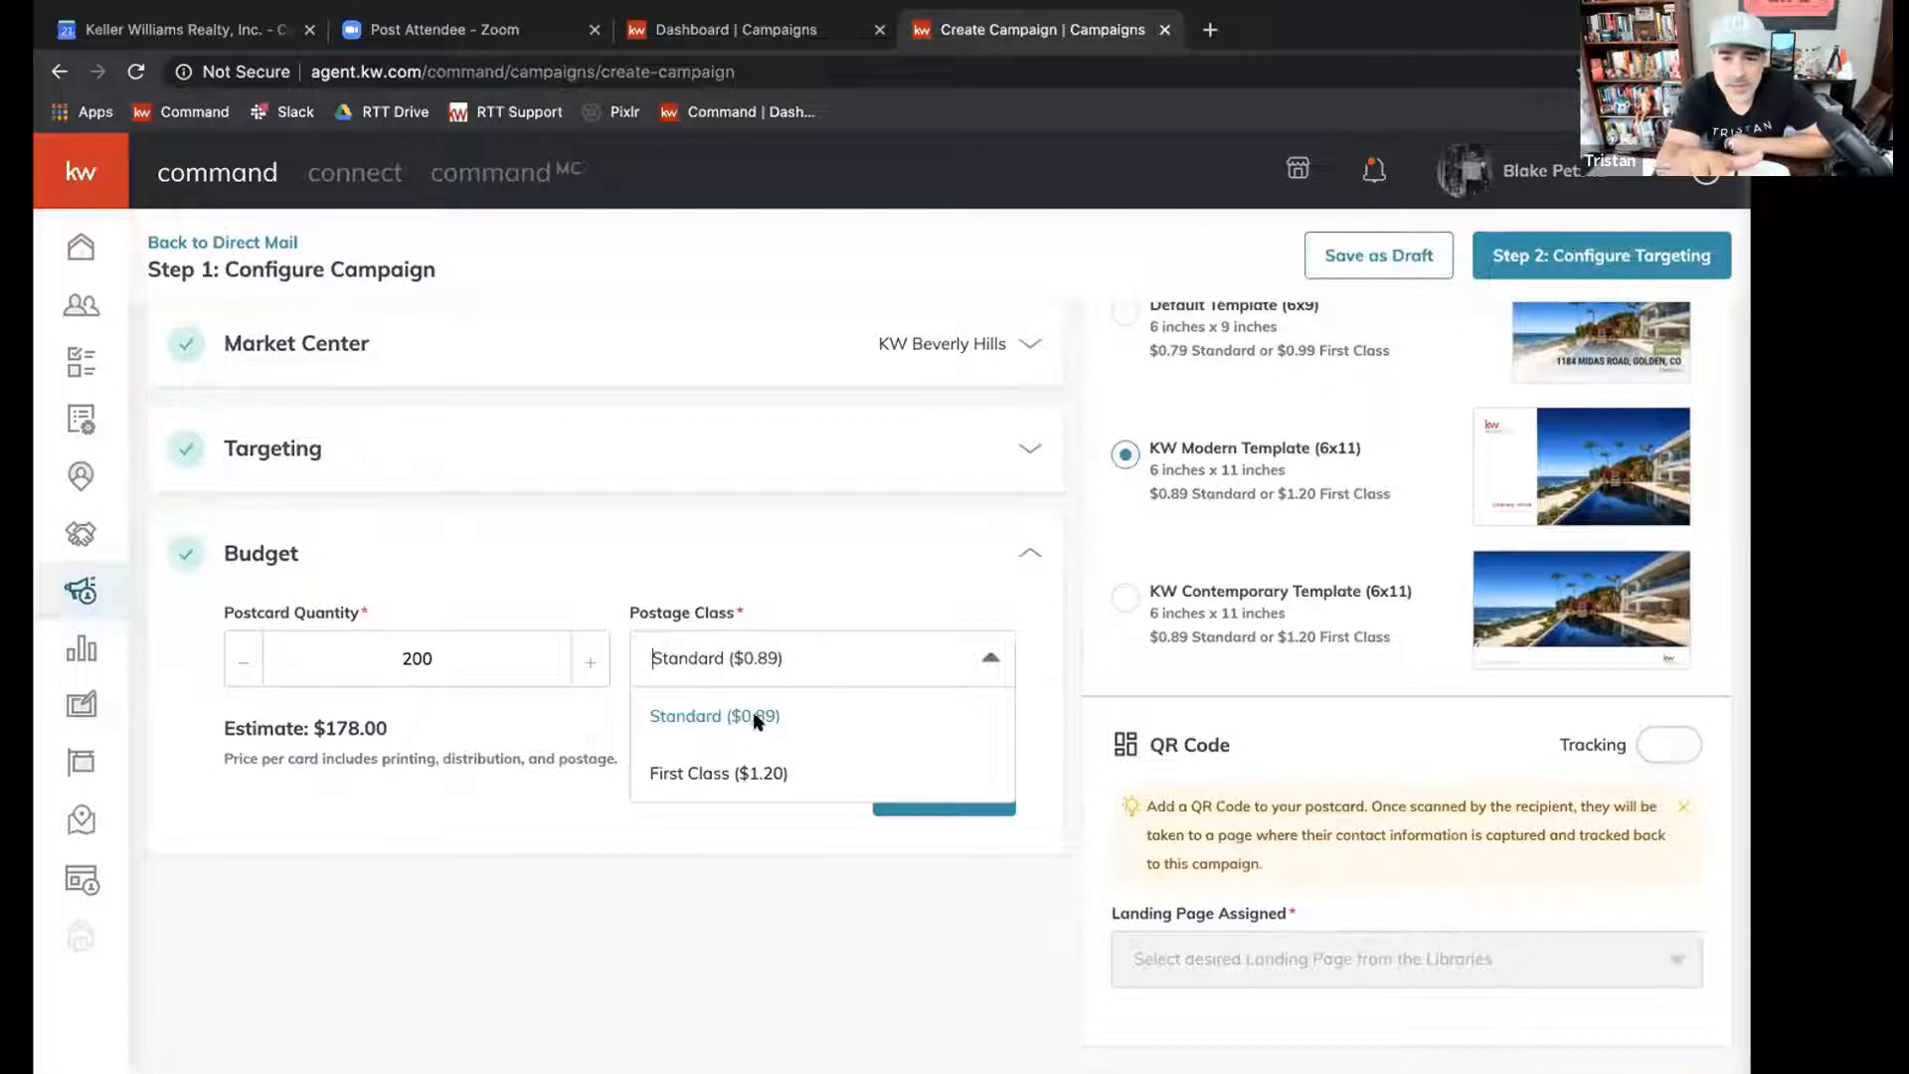
click(770, 649)
scroll(1057, 635, up, 2)
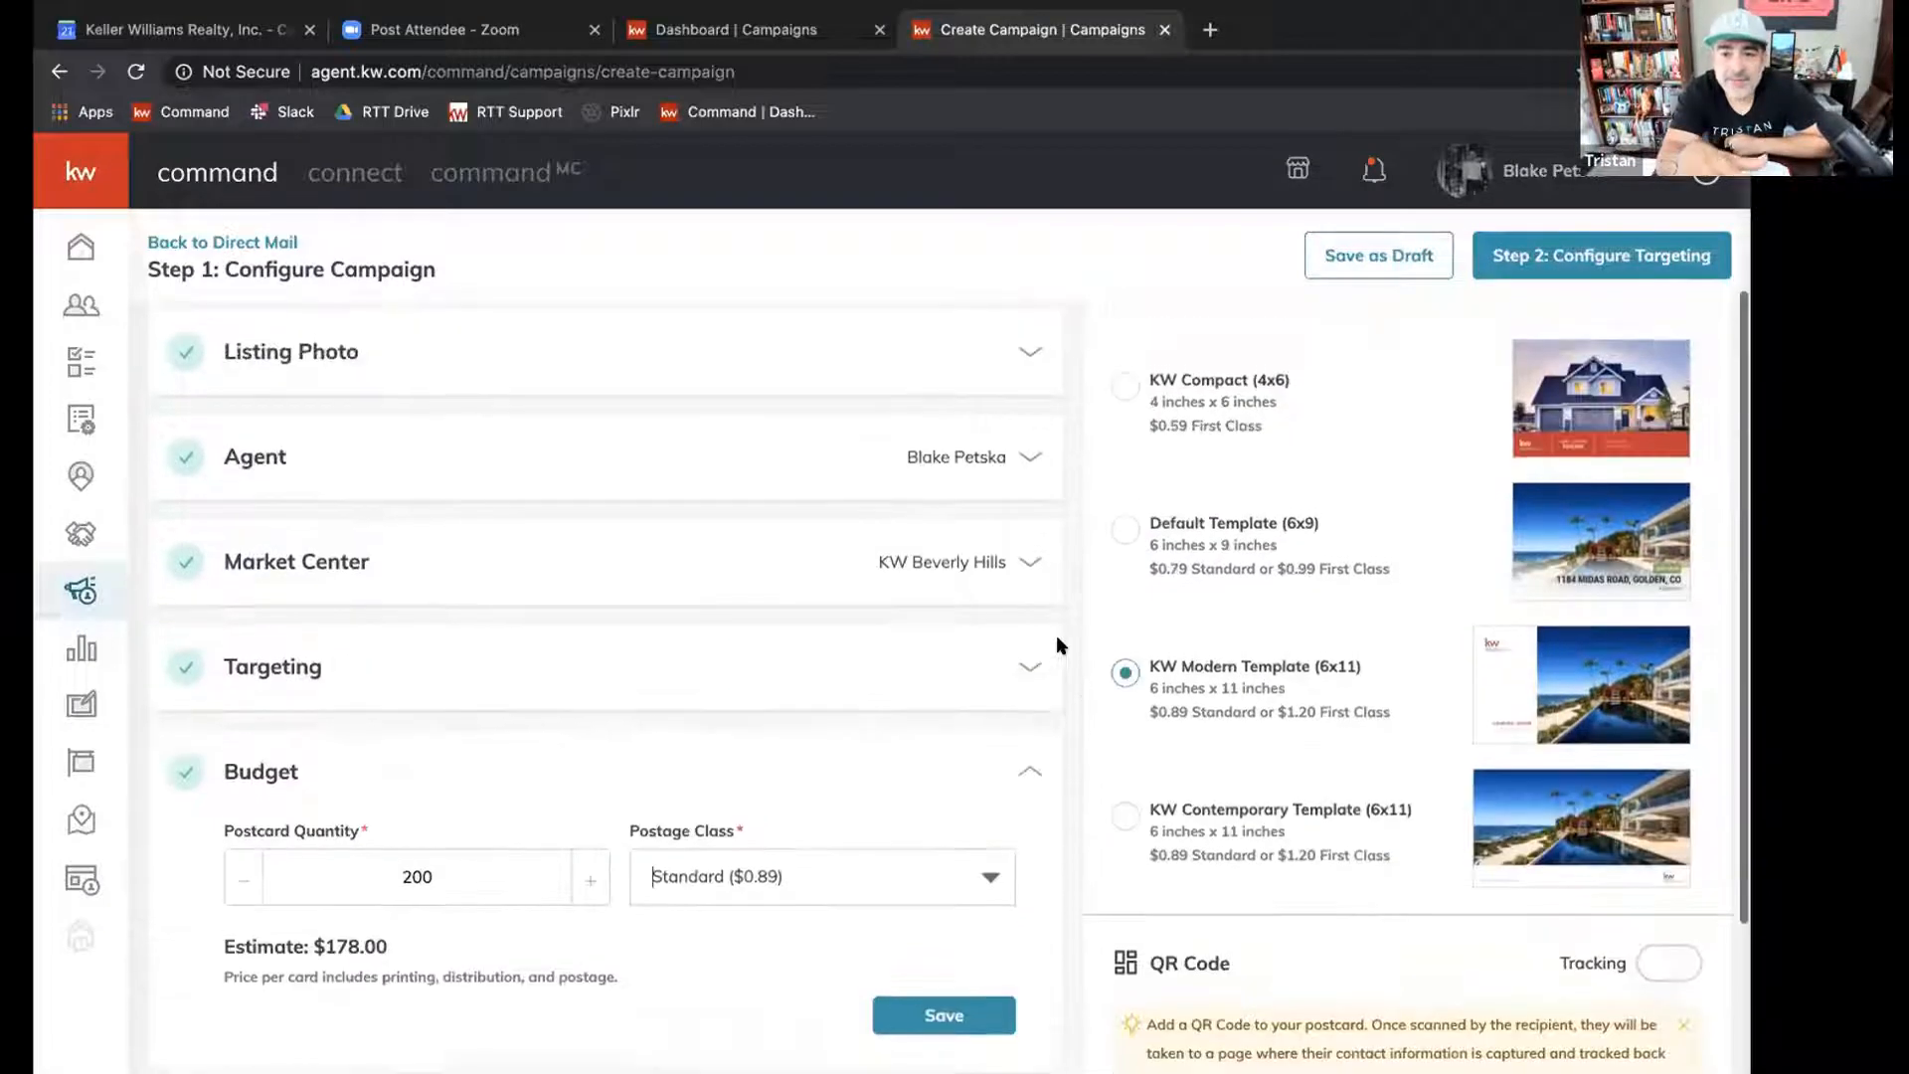
Select the Default Template (6x9) for the postcard and set its postage class to First Class ($0.99).
click(1128, 548)
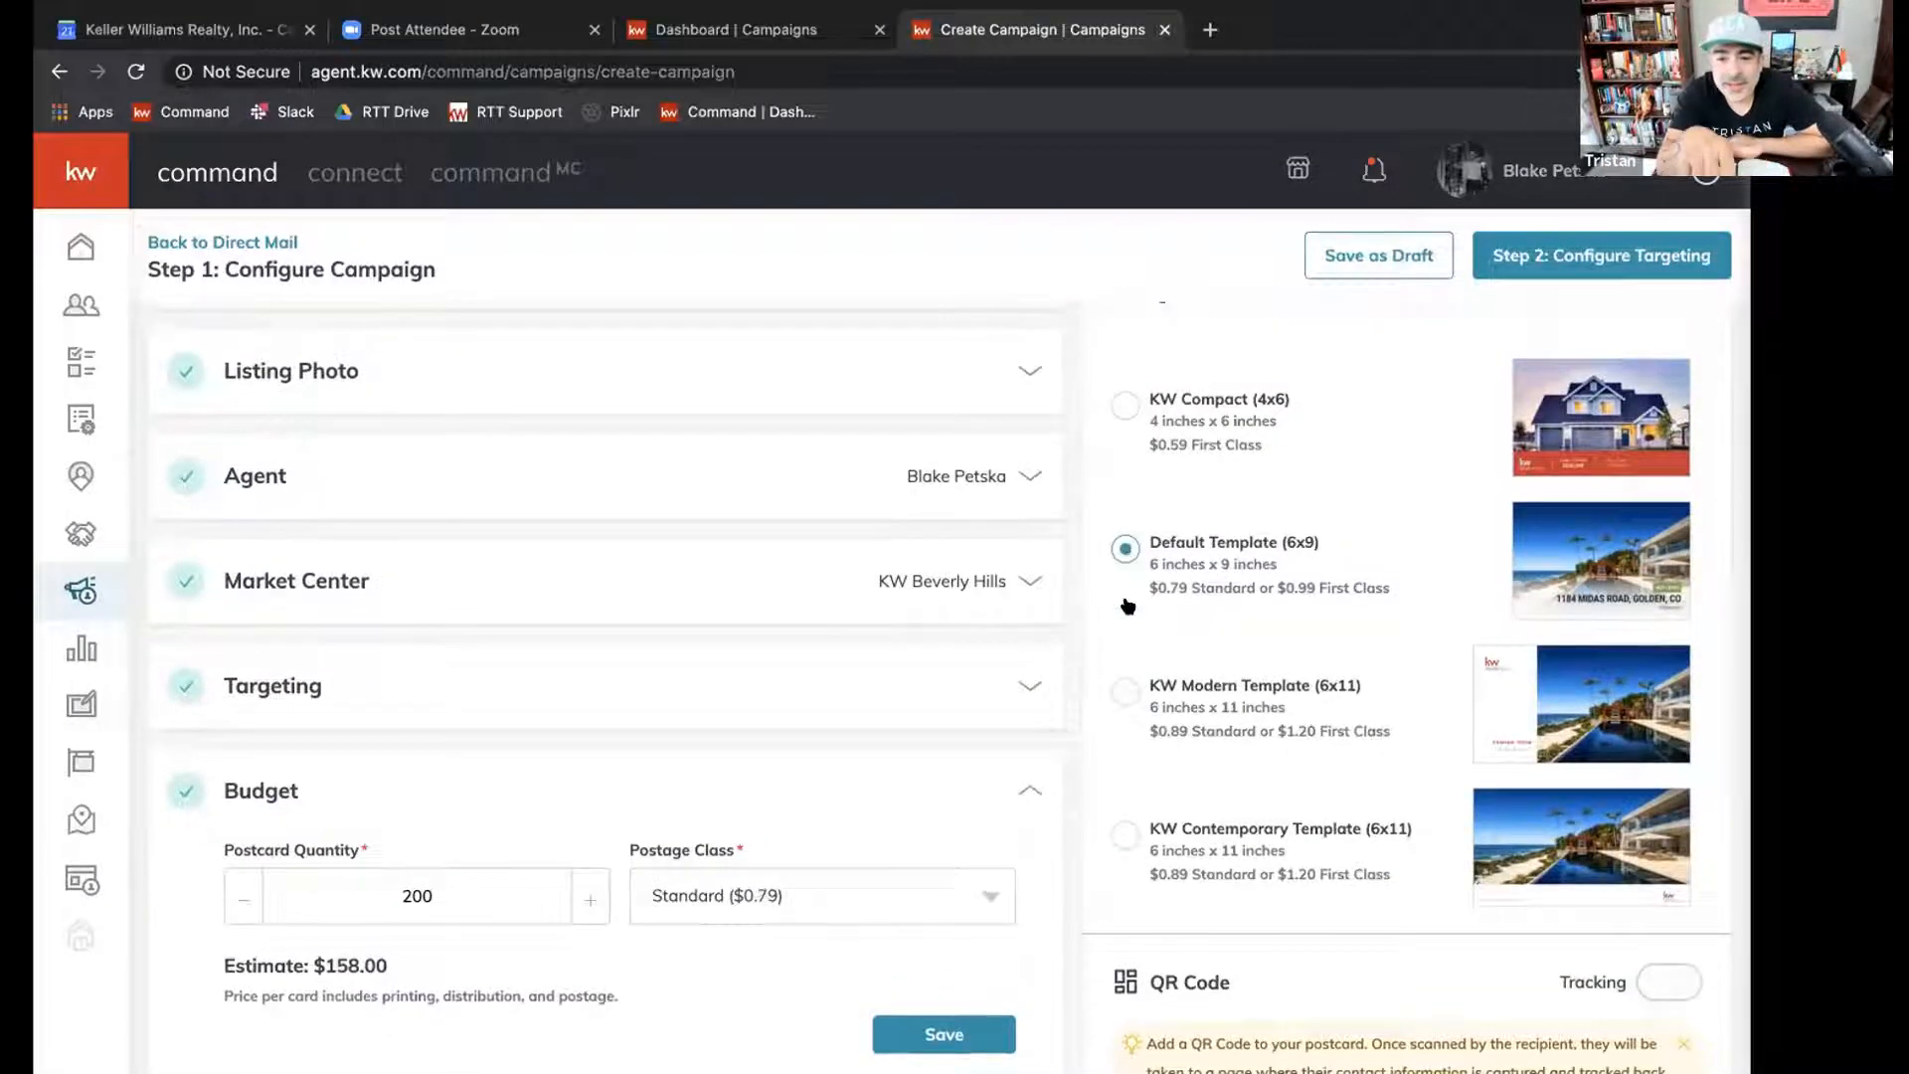
click(1124, 831)
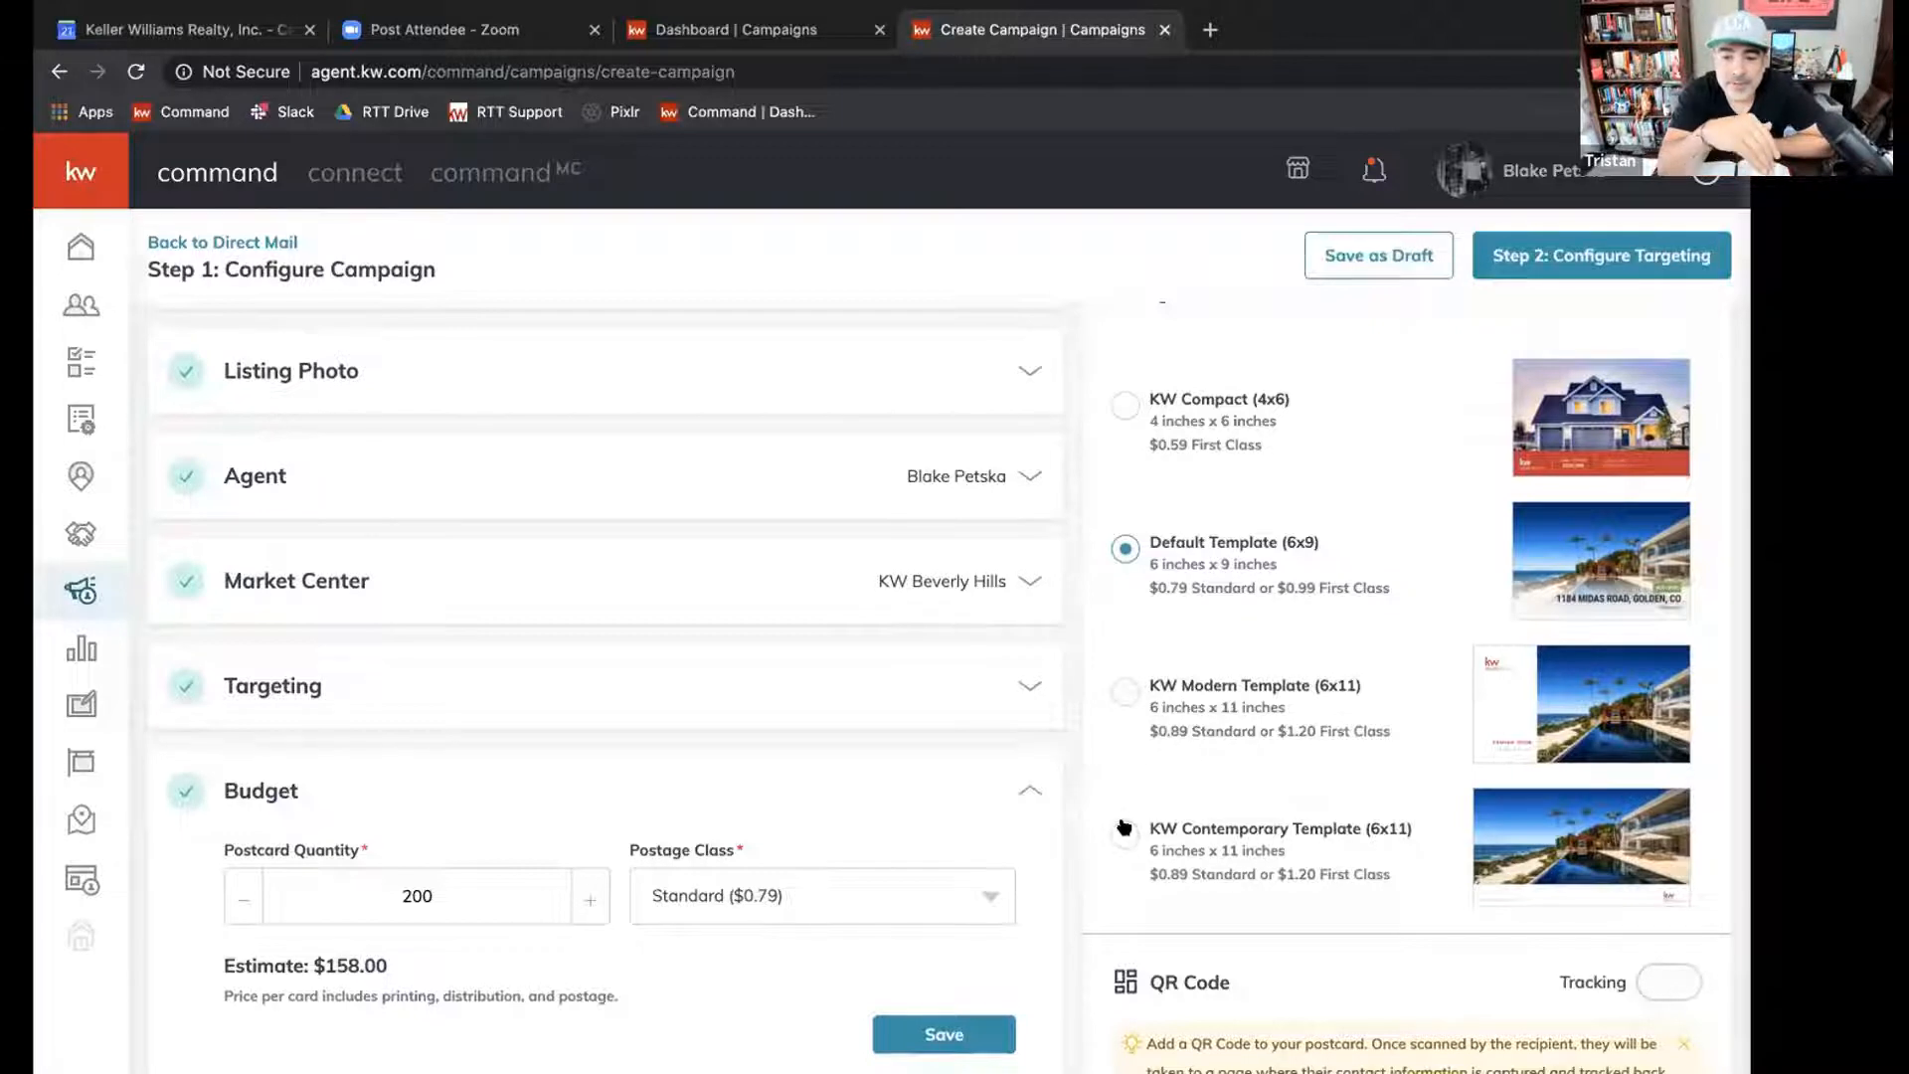
click(1126, 548)
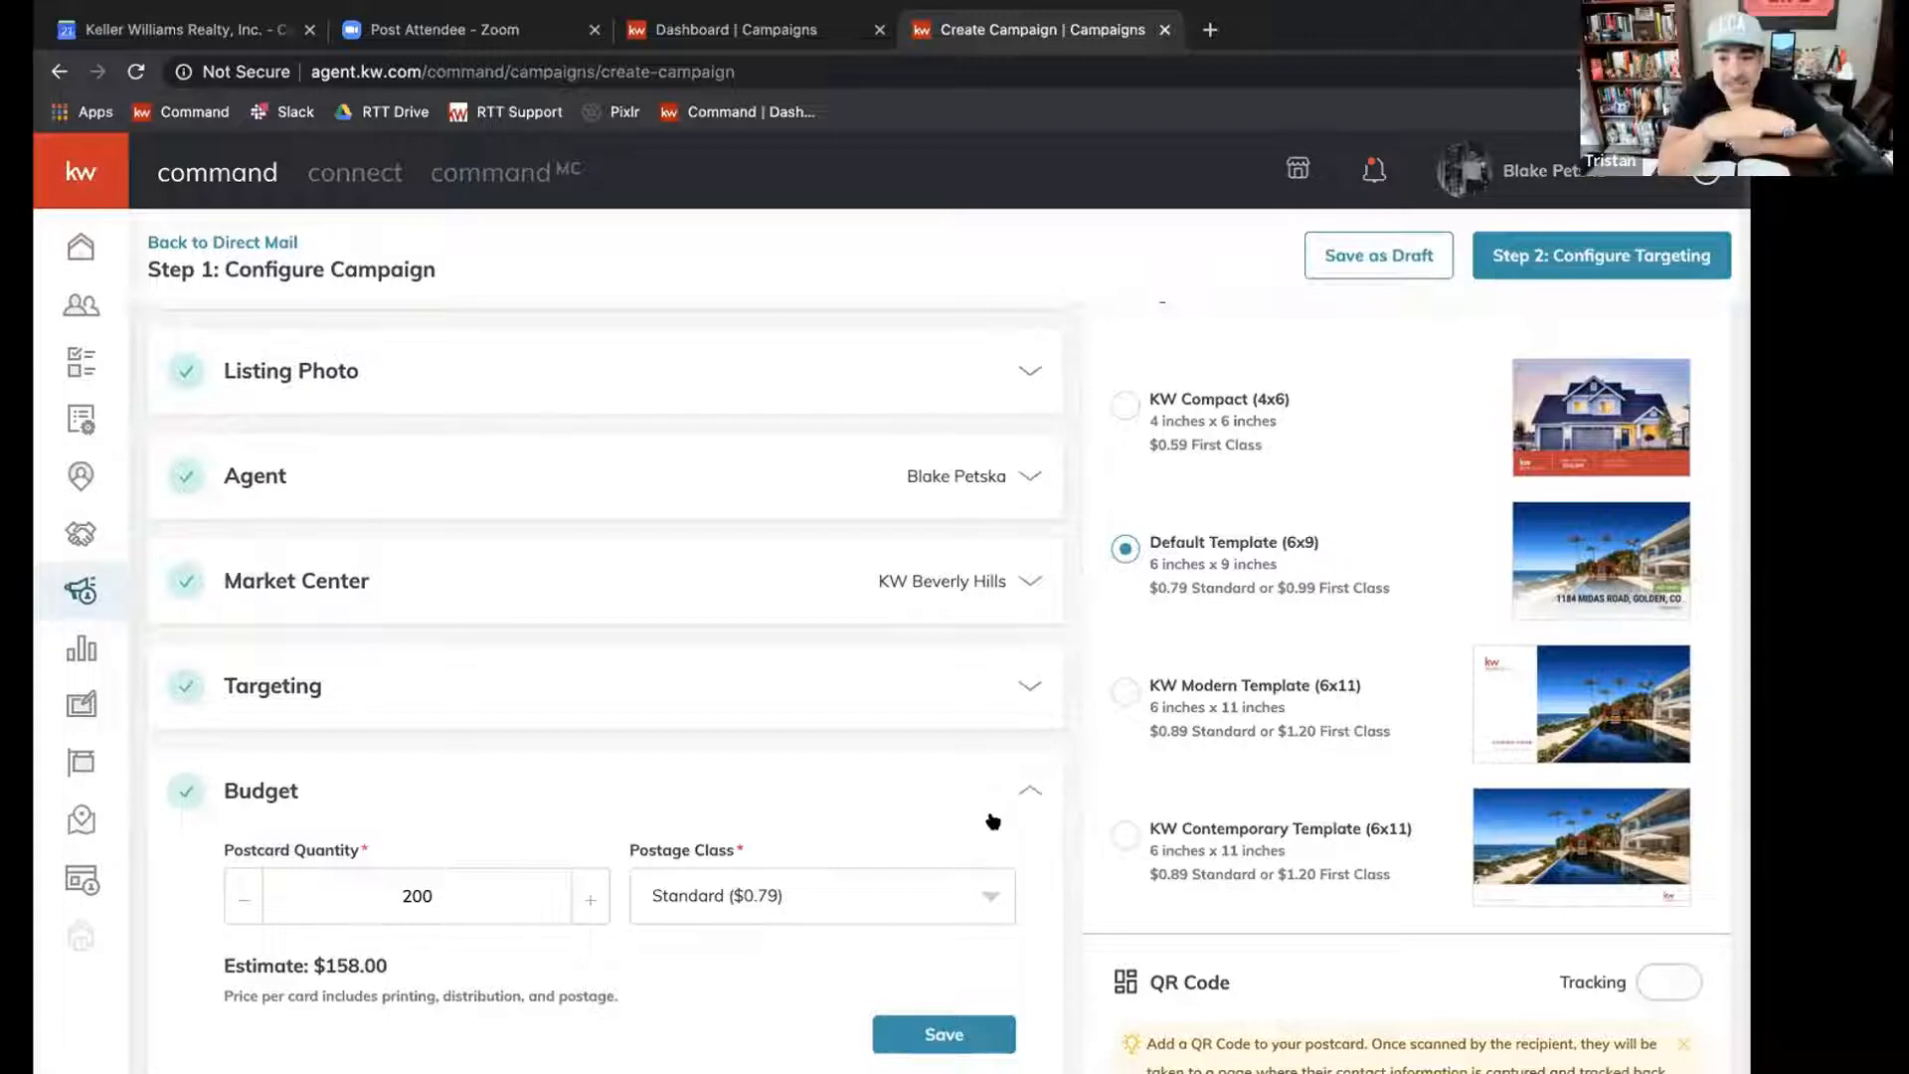
scroll(994, 820, down, 2)
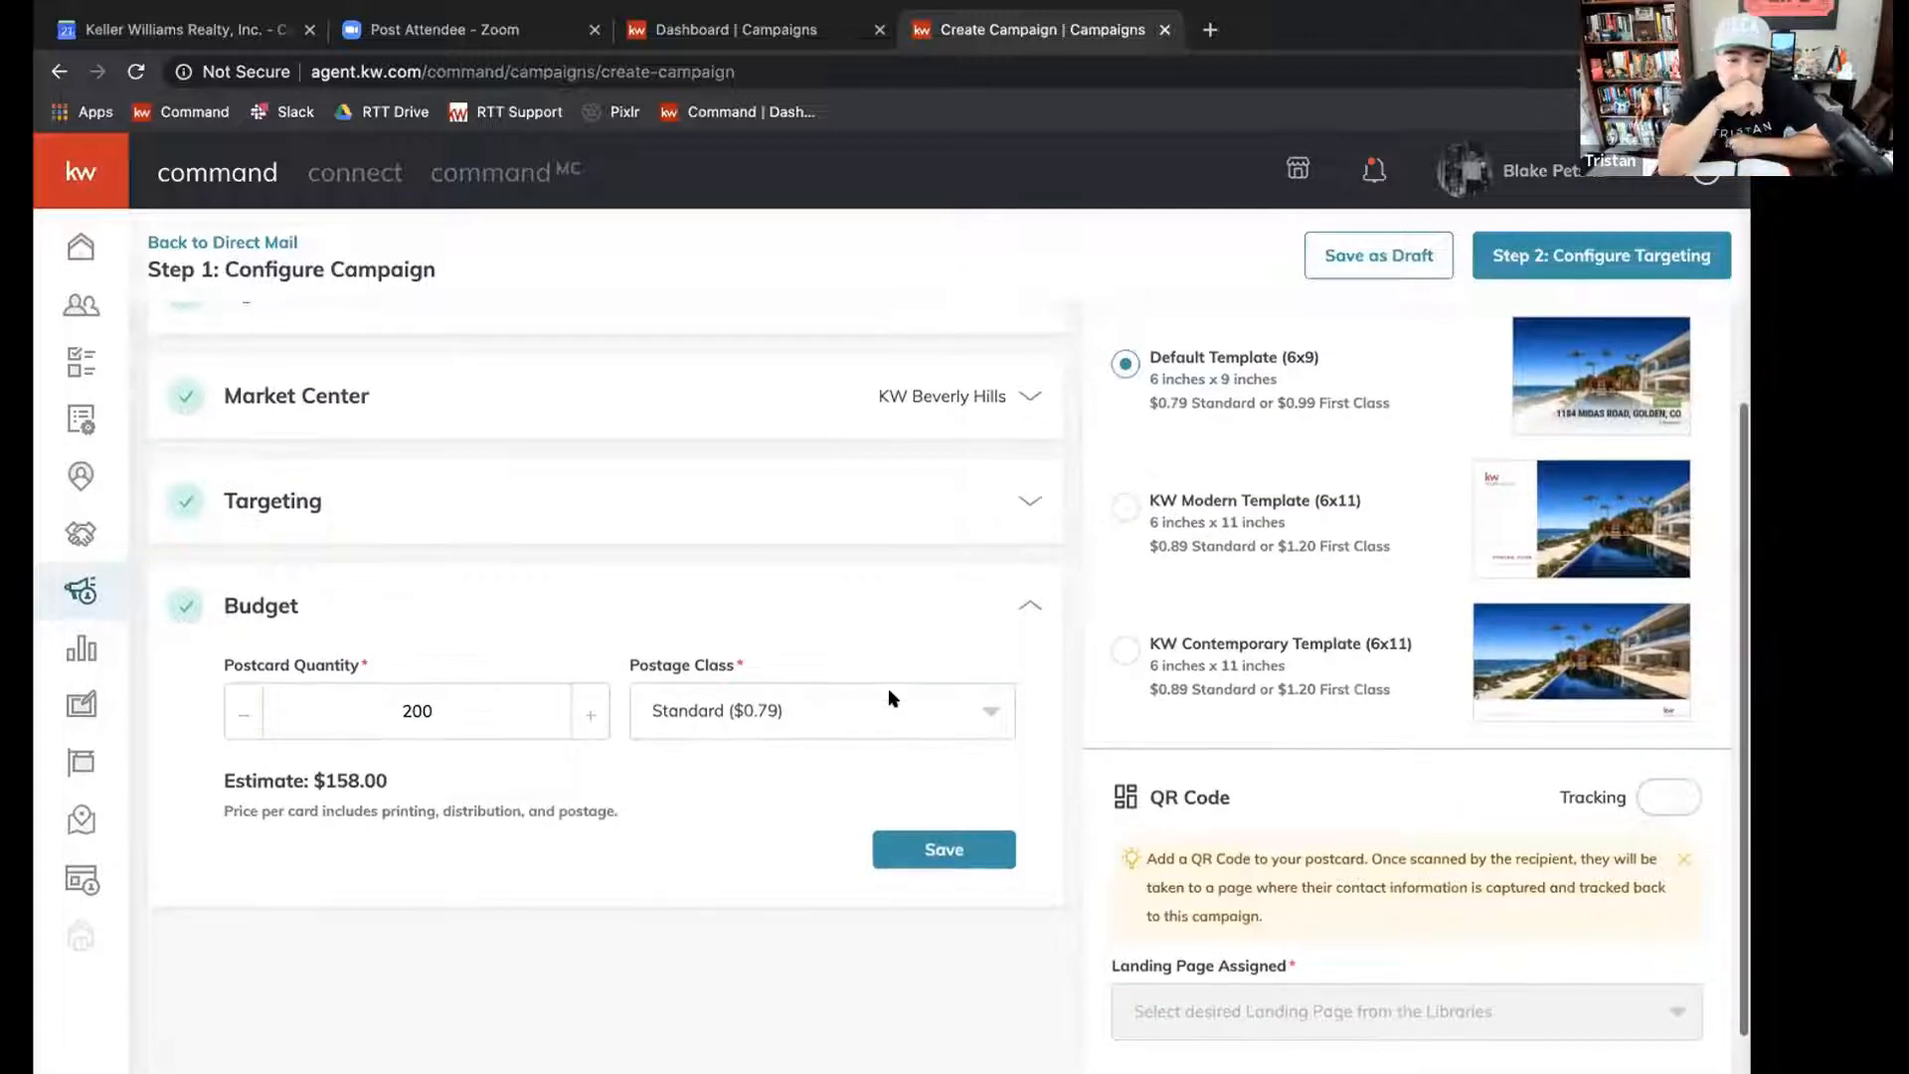
click(863, 708)
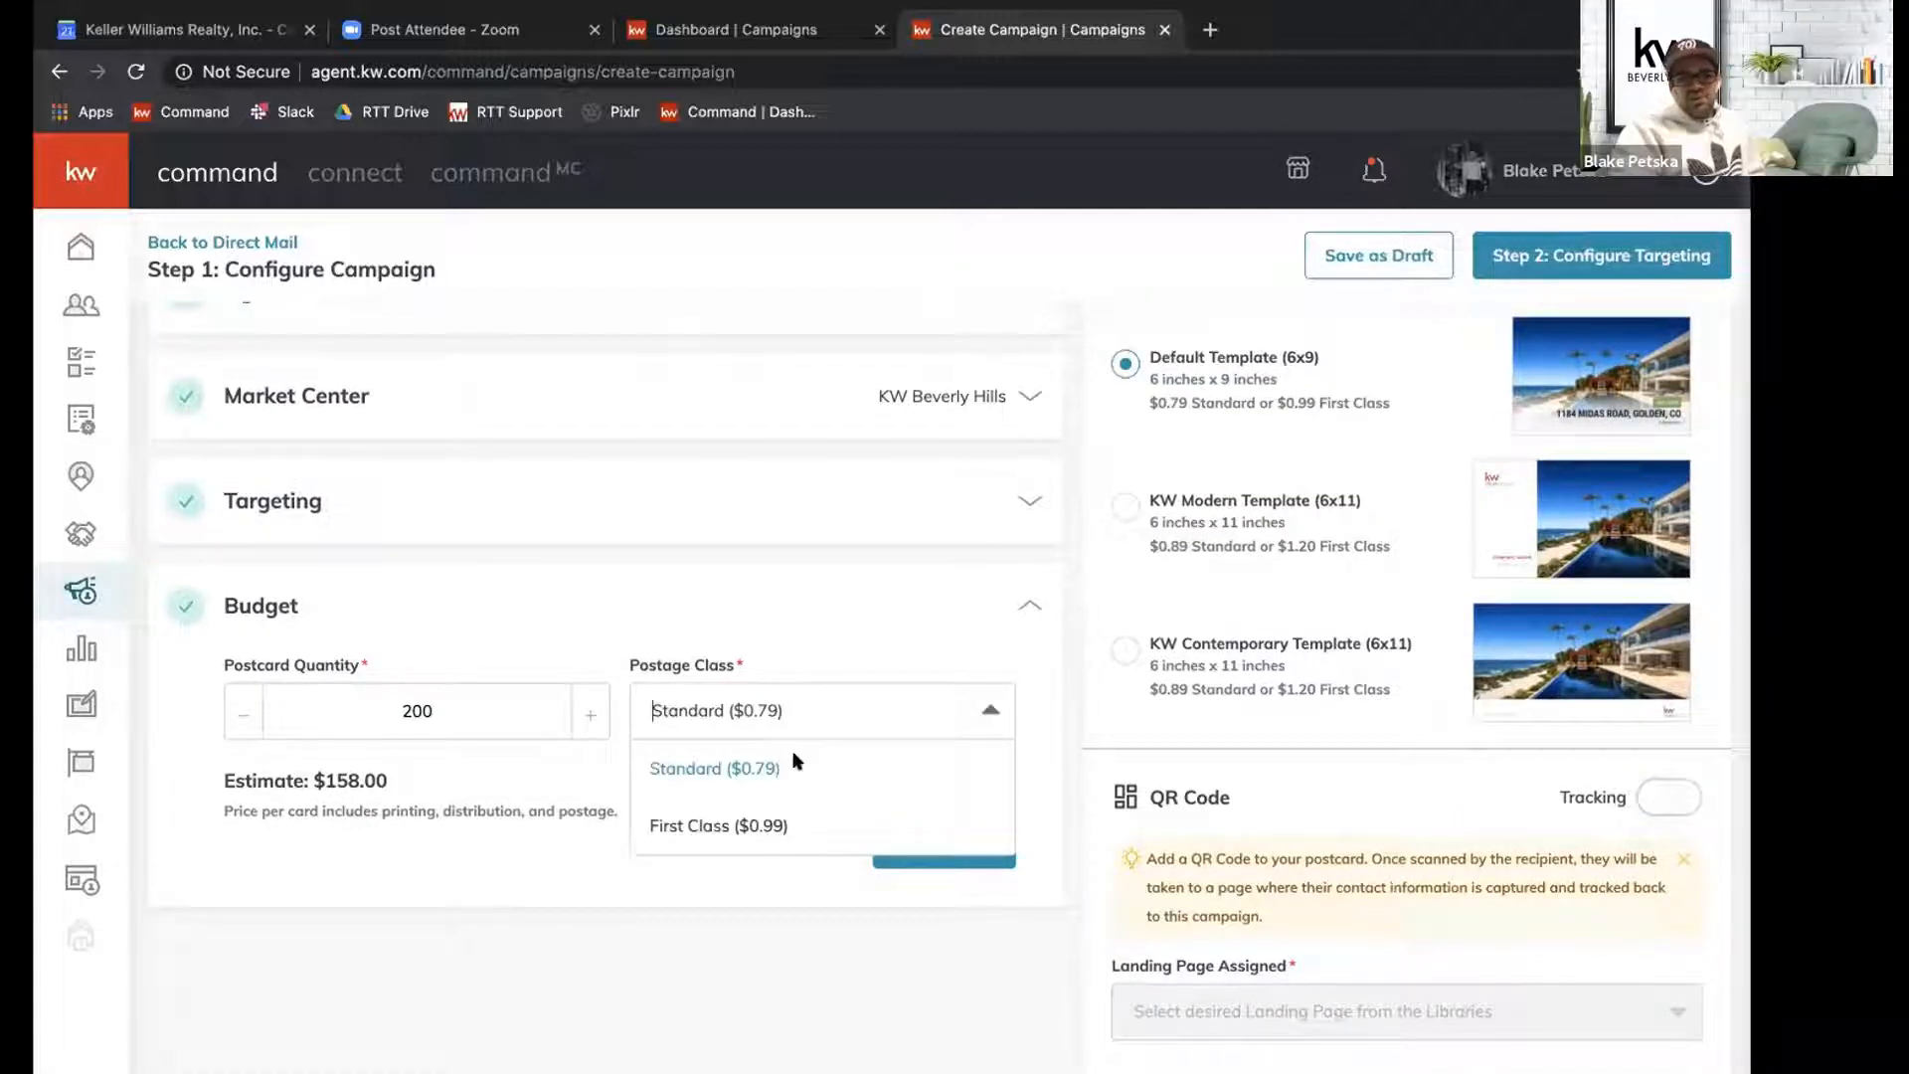
click(680, 821)
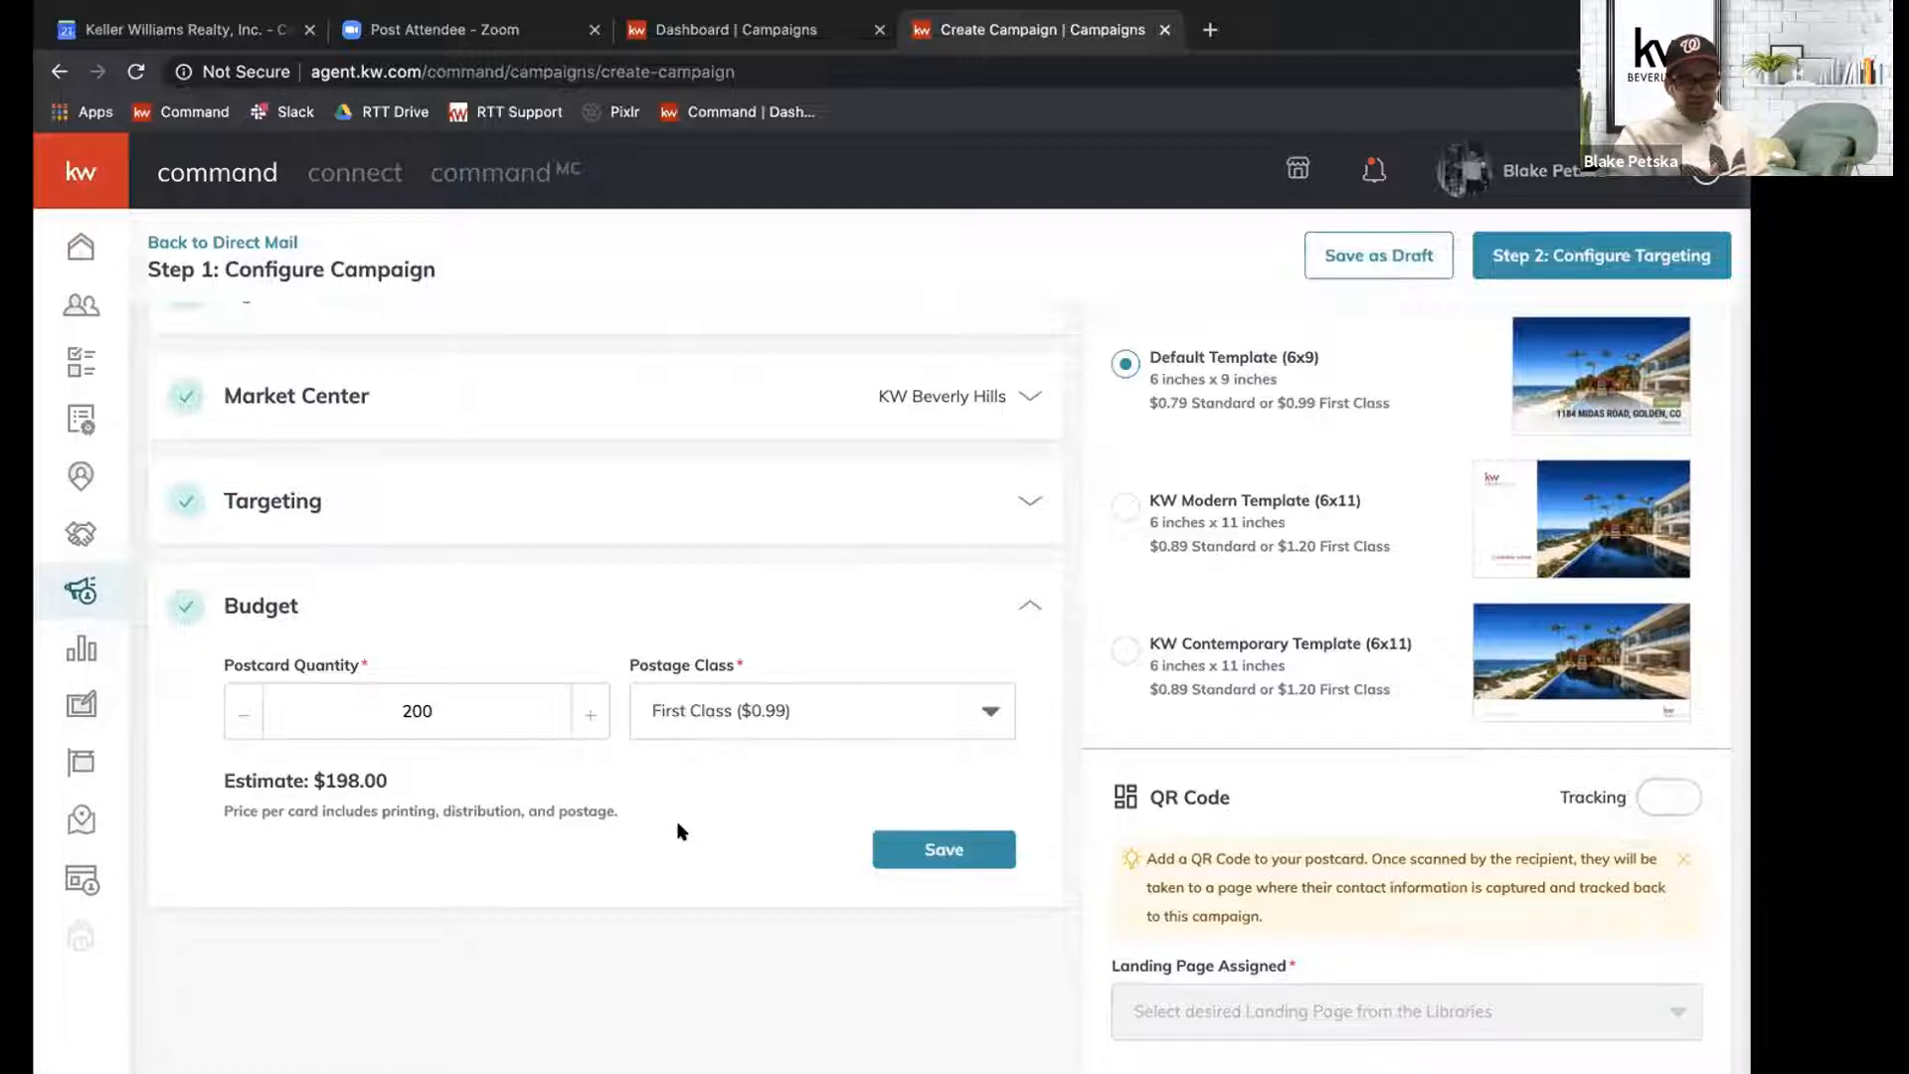
Lower the postcard quantity in the budget settings and set it back to 200.
click(248, 714)
click(248, 714)
click(248, 714)
click(247, 714)
click(247, 714)
click(248, 714)
click(419, 705)
double_click(418, 706)
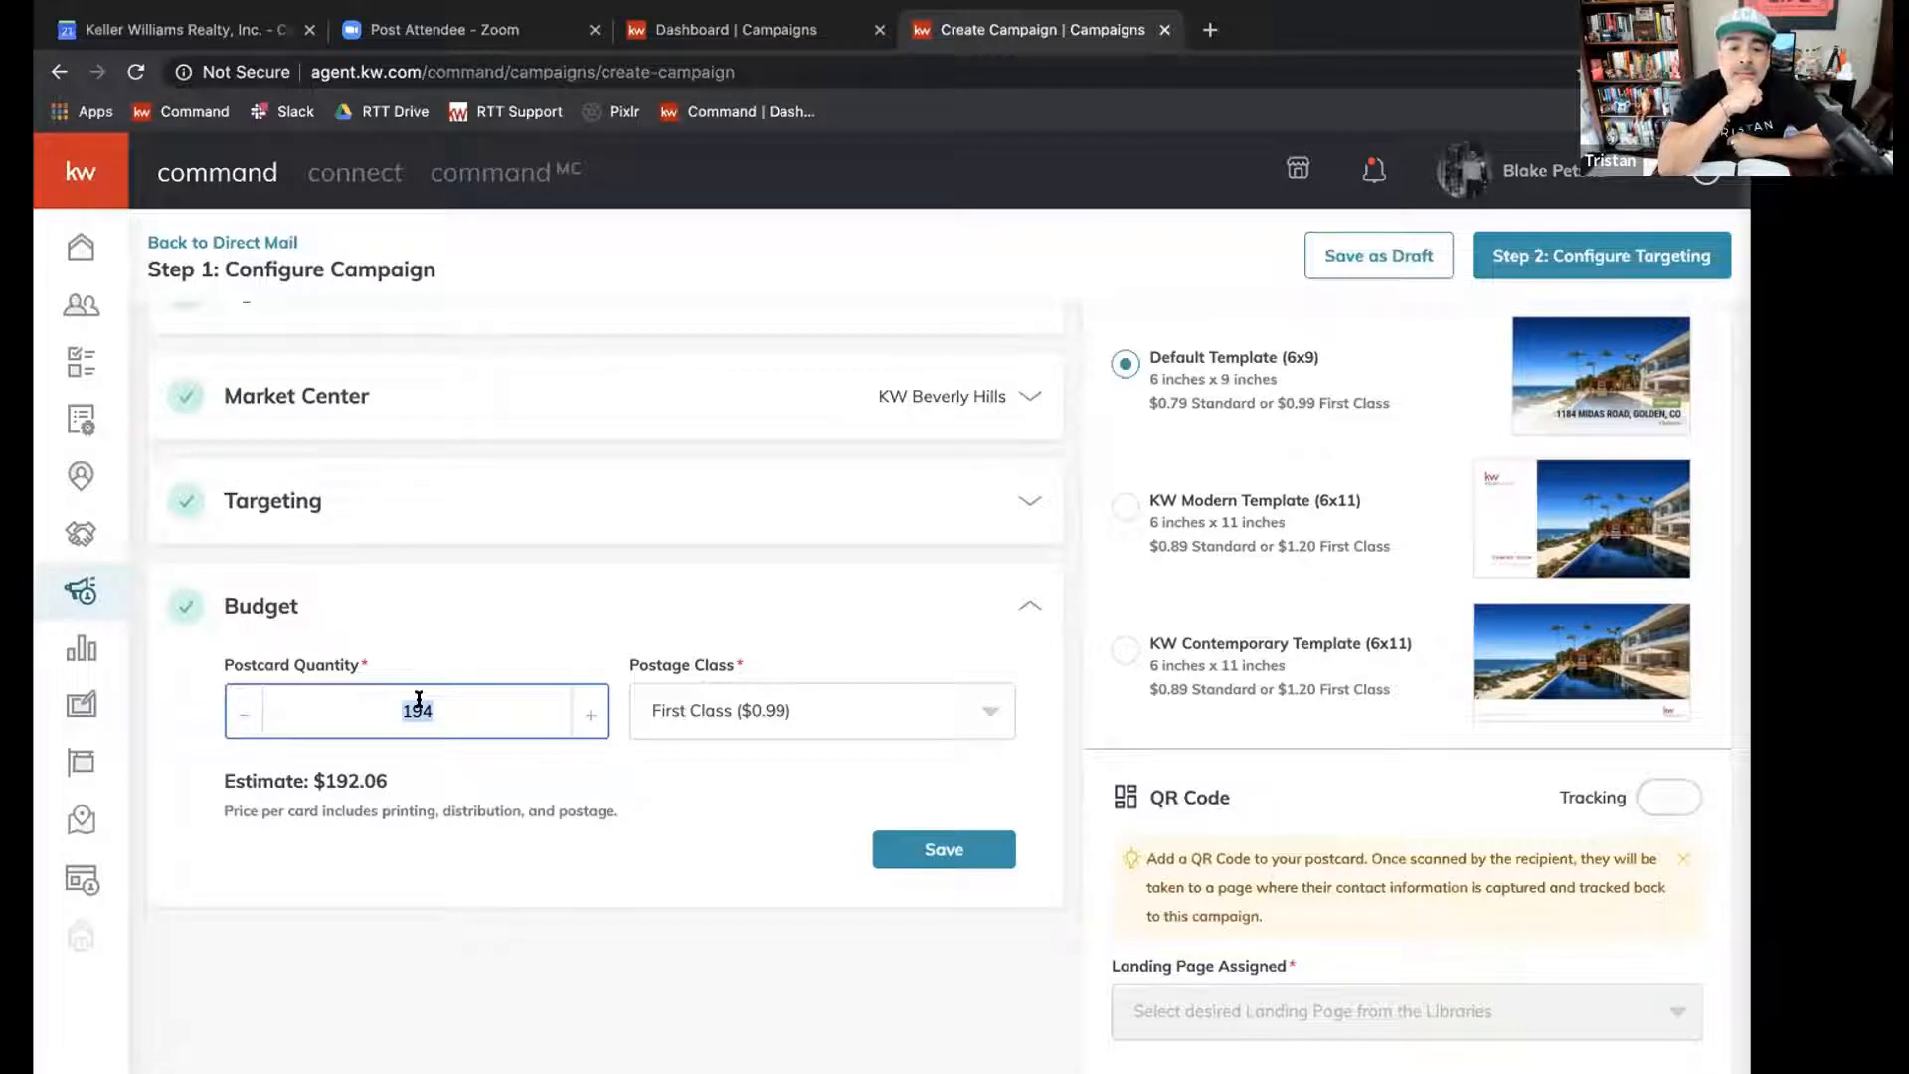
text(25)
key(BackSpace)
text(00)
click(481, 869)
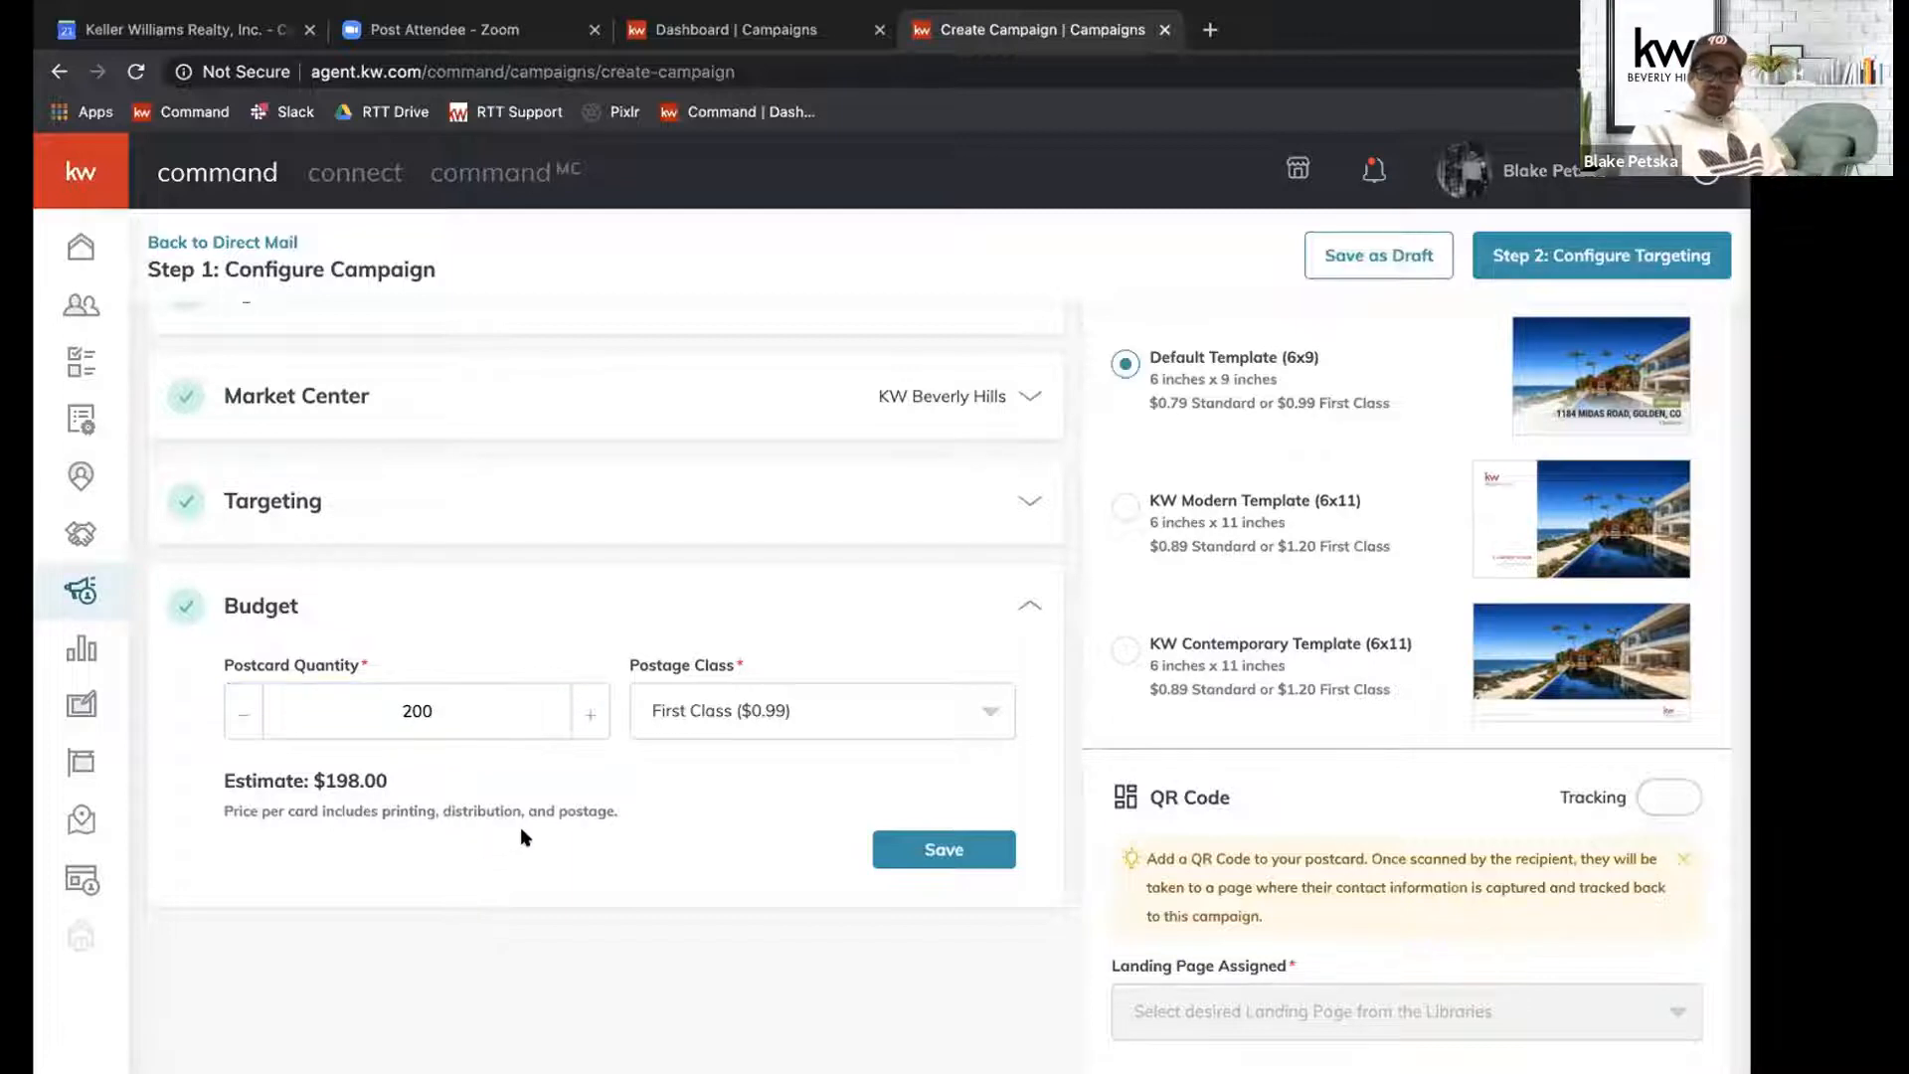
Preview the front and back of the Default Template (6x9) postcard and close the preview.
scroll(568, 825, up, 4)
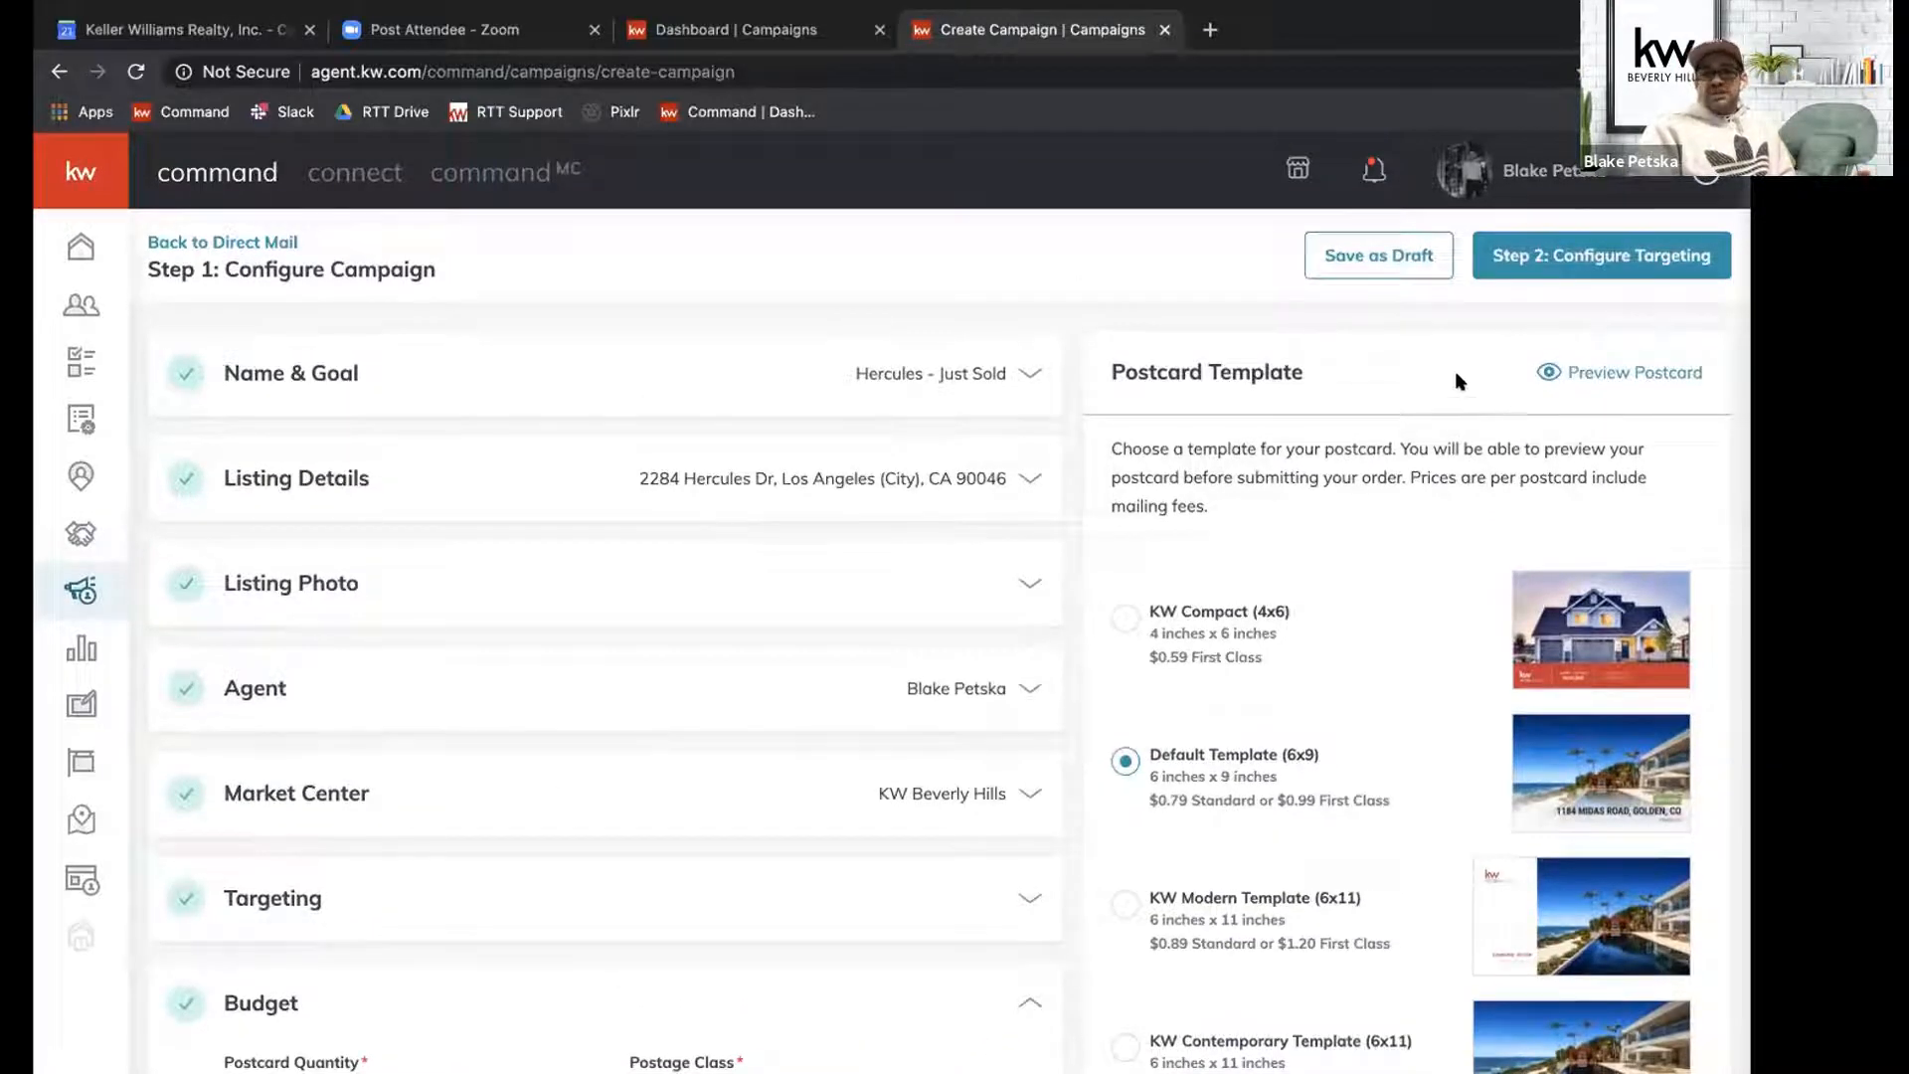
click(1607, 374)
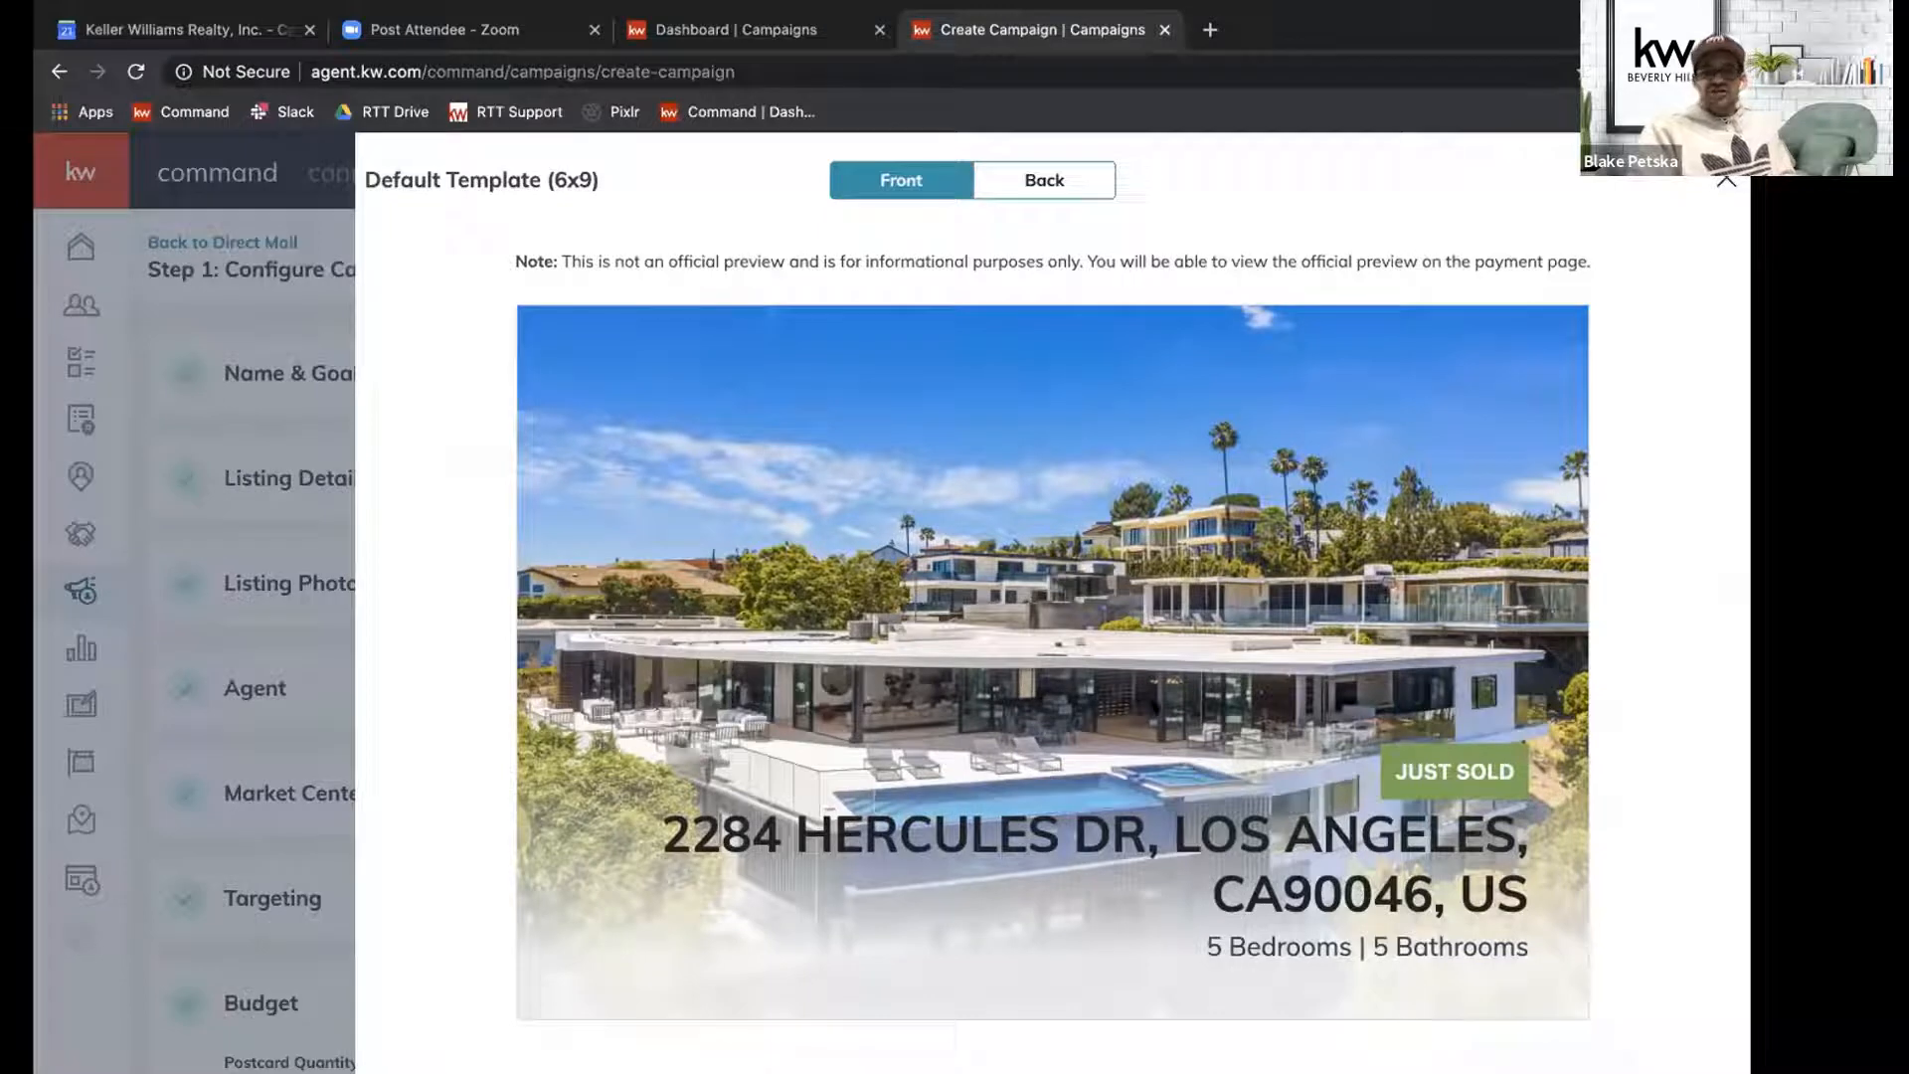
click(1023, 180)
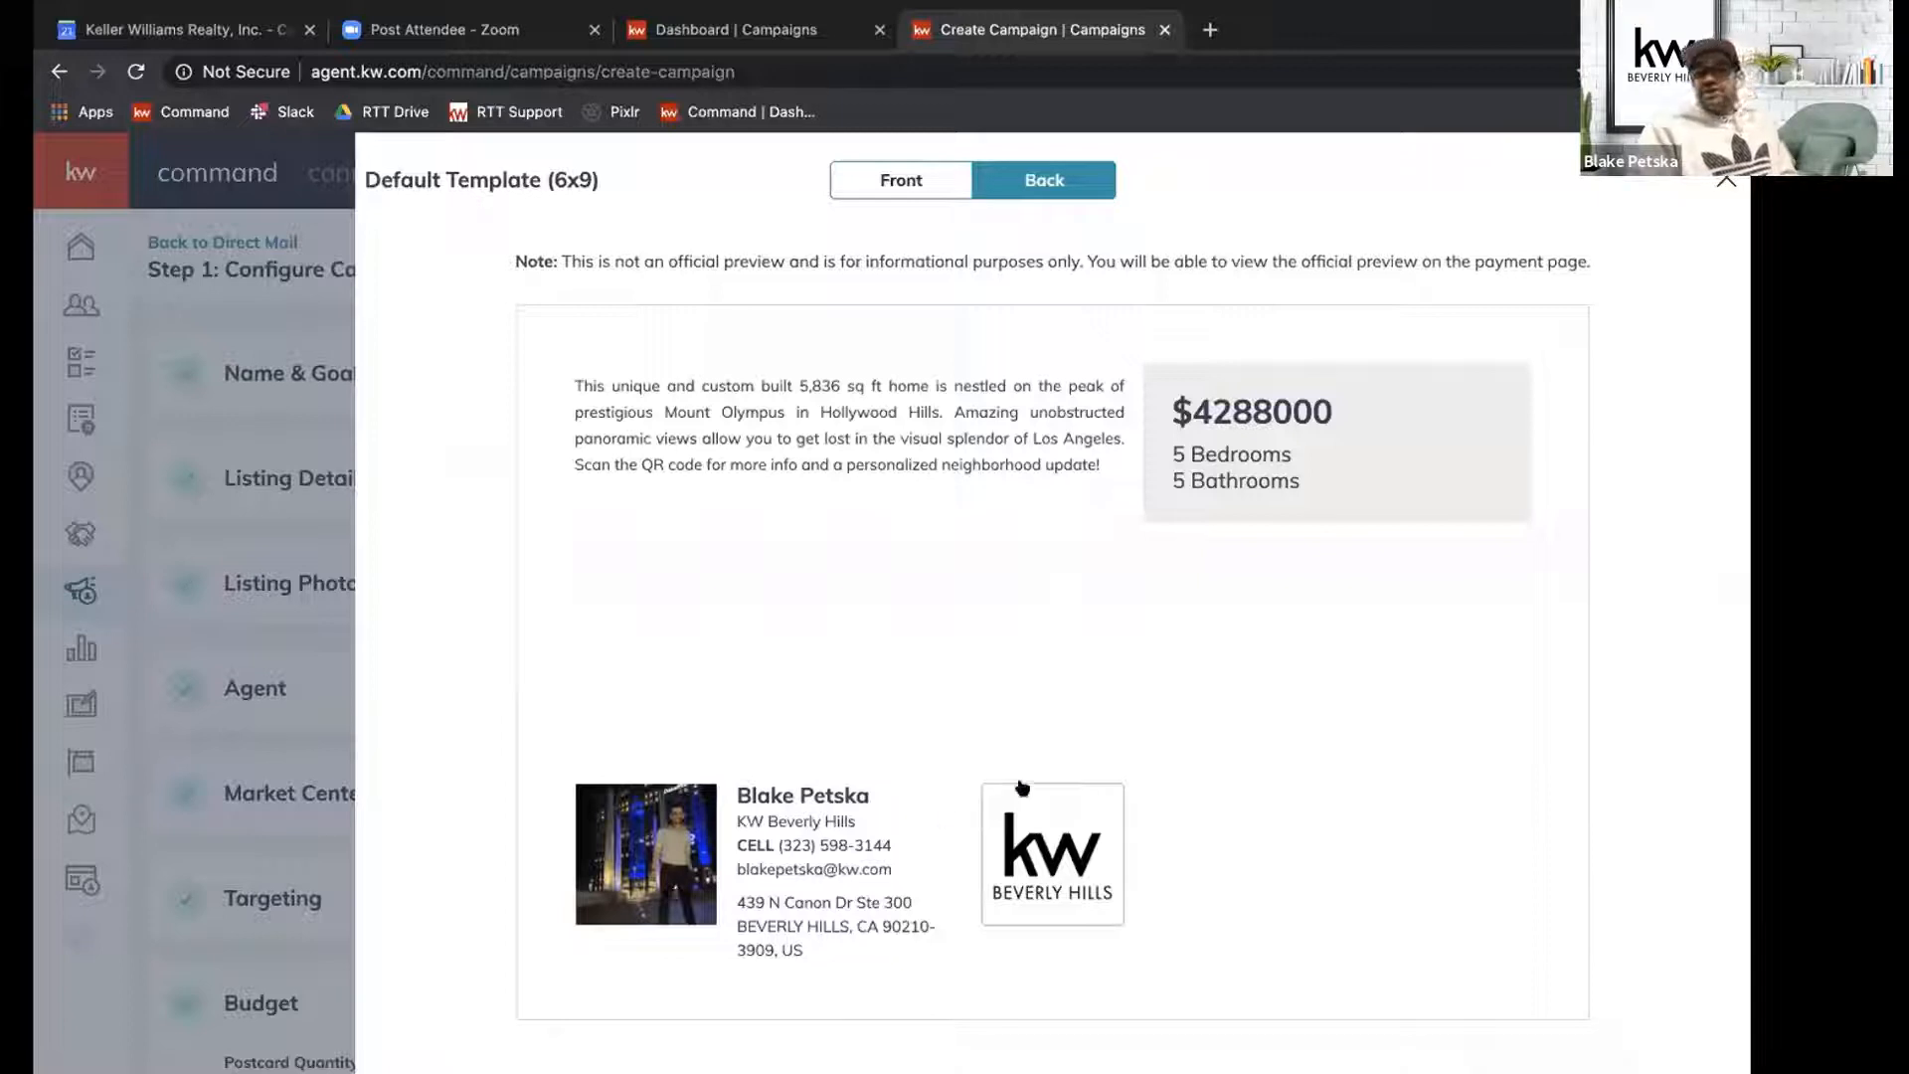
click(1727, 184)
Turn on QR code tracking for the postcard.
scroll(1545, 294, down, 2)
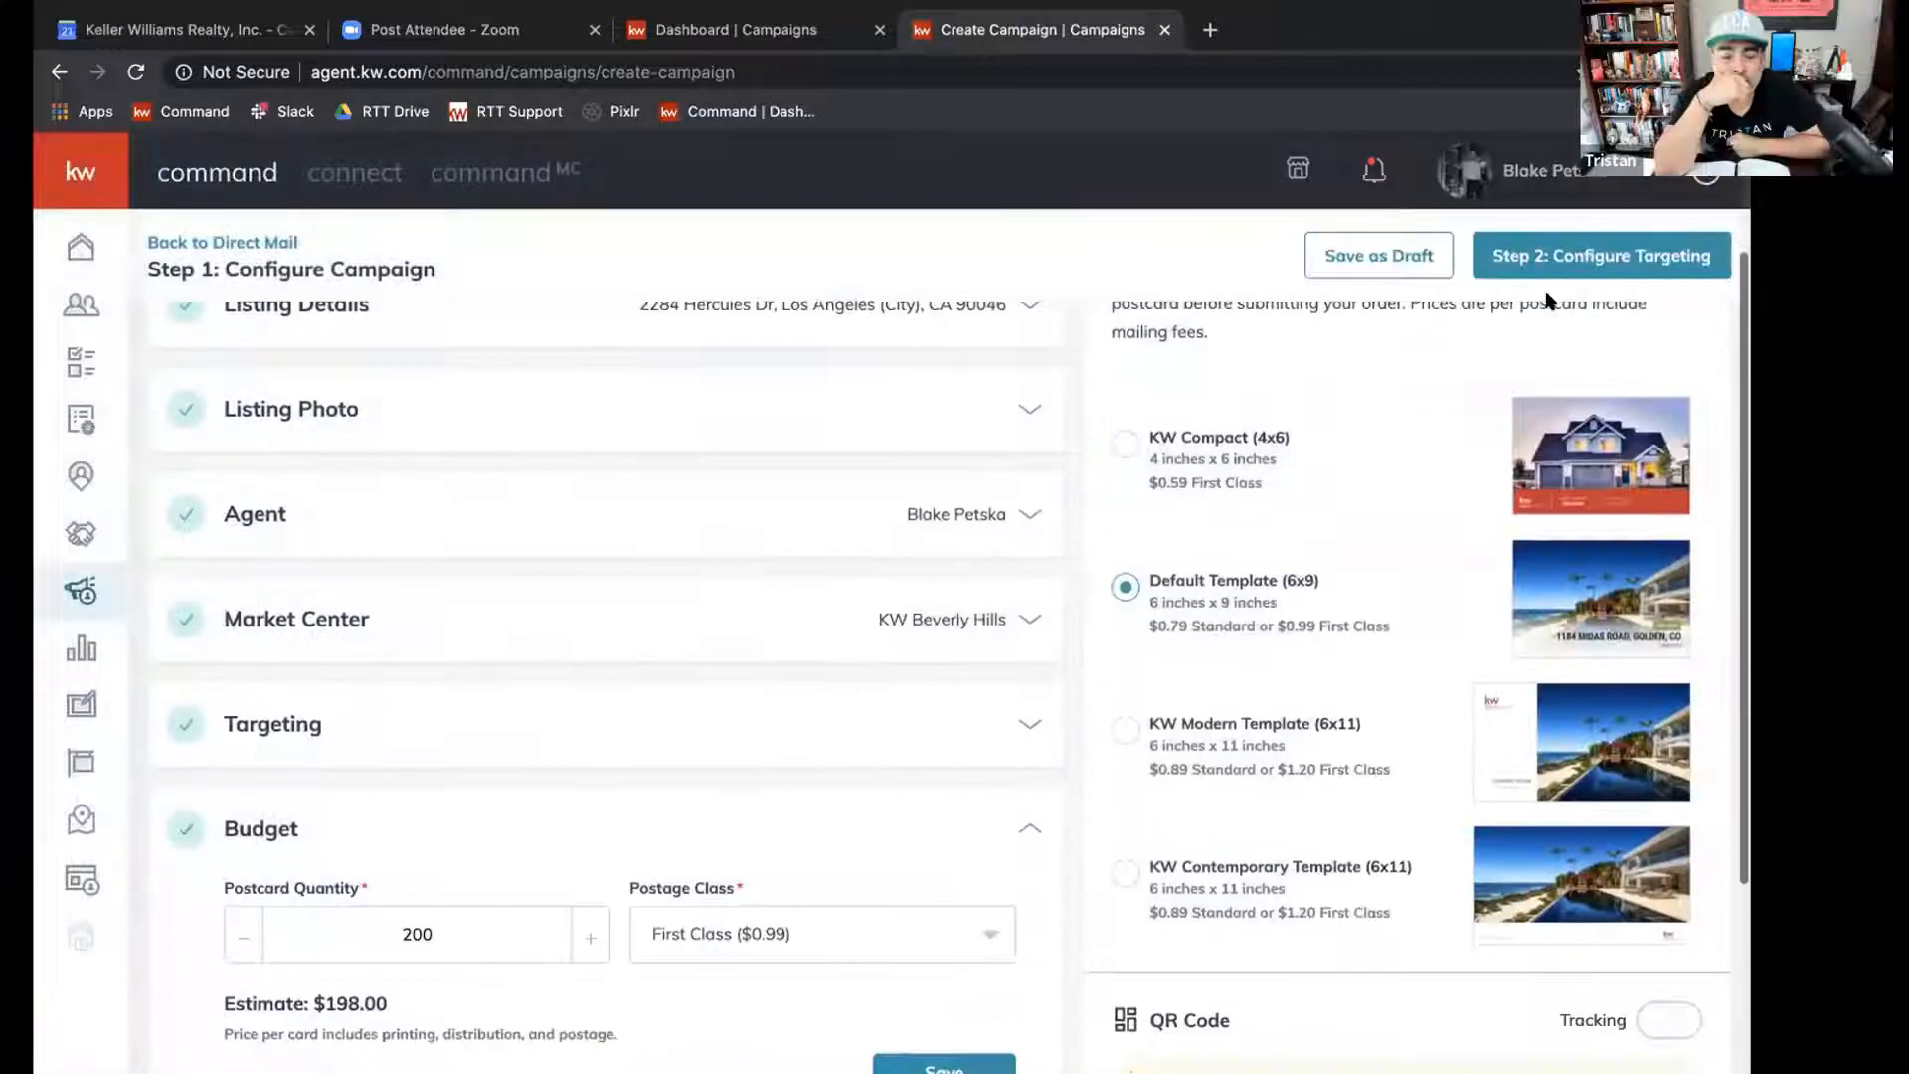
scroll(1492, 378, down, 3)
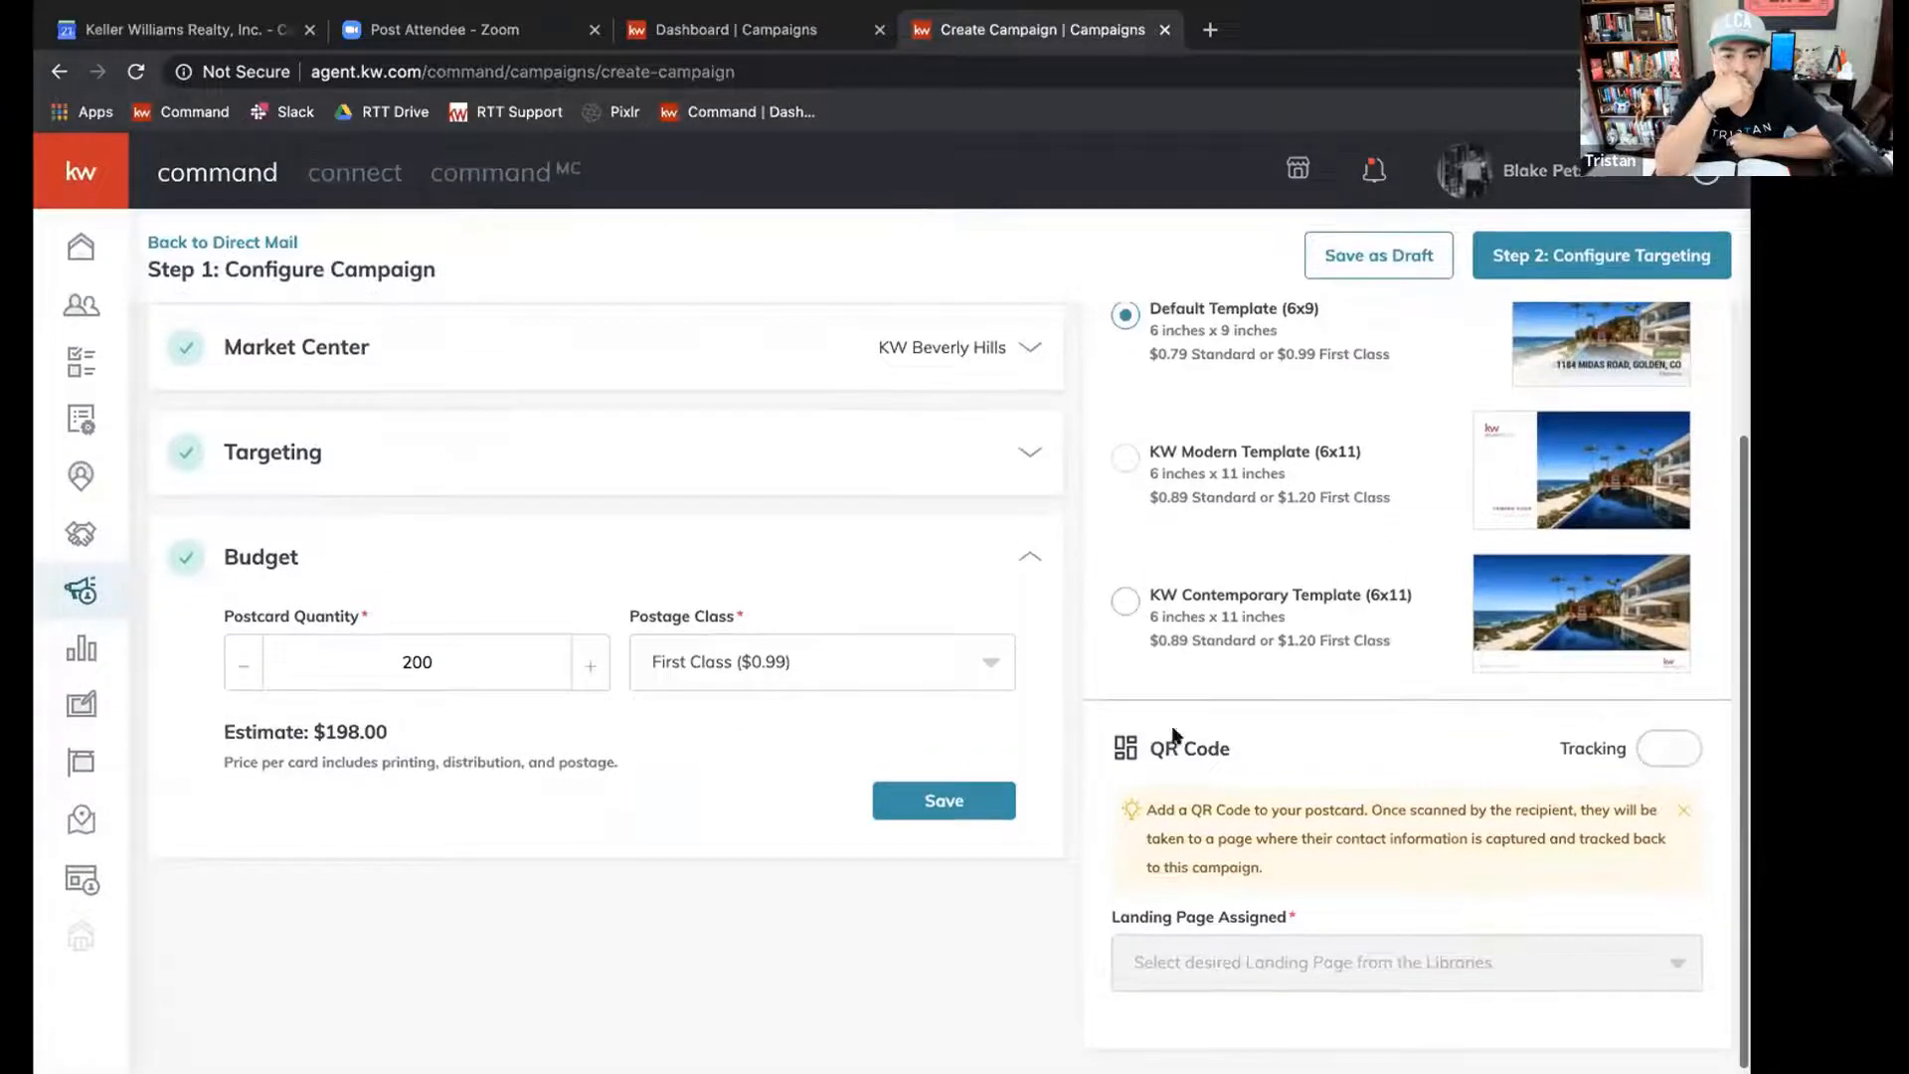
drag(1133, 756, 1241, 759)
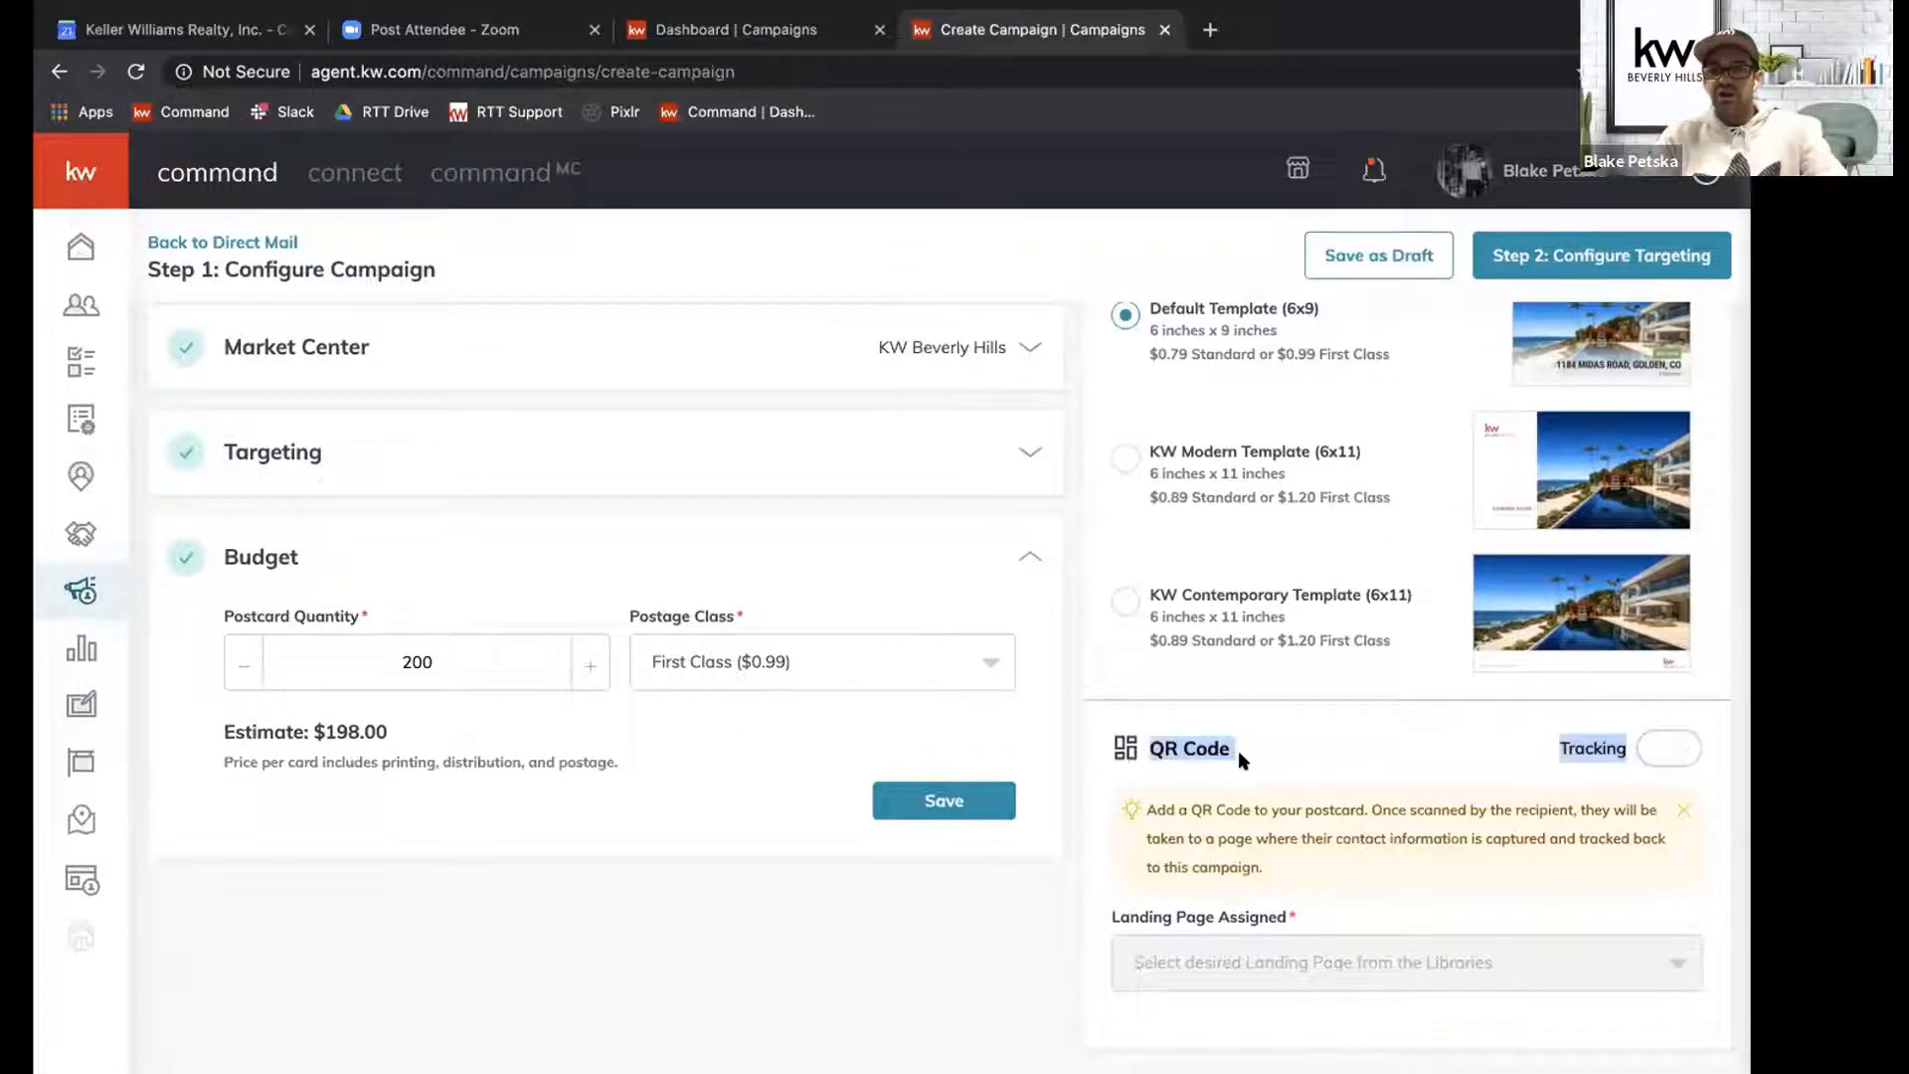
click(1240, 758)
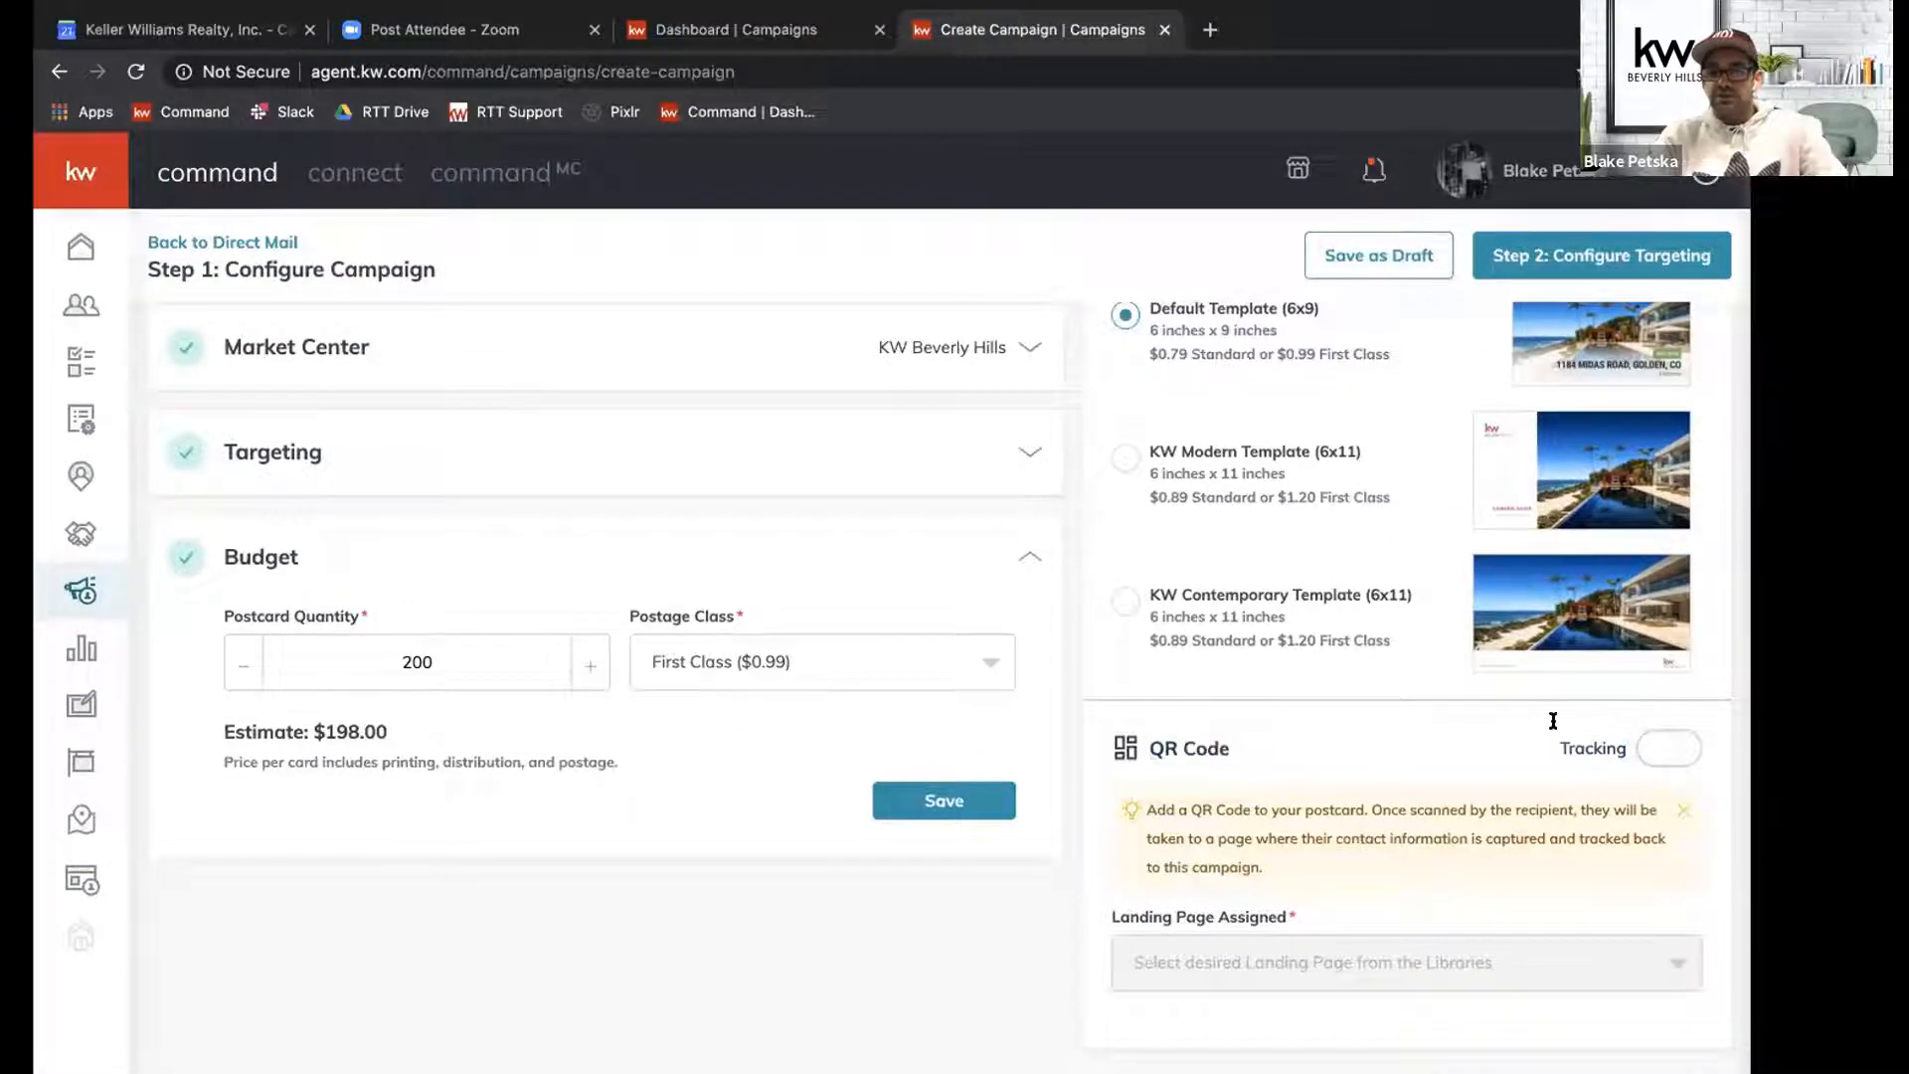
click(1646, 748)
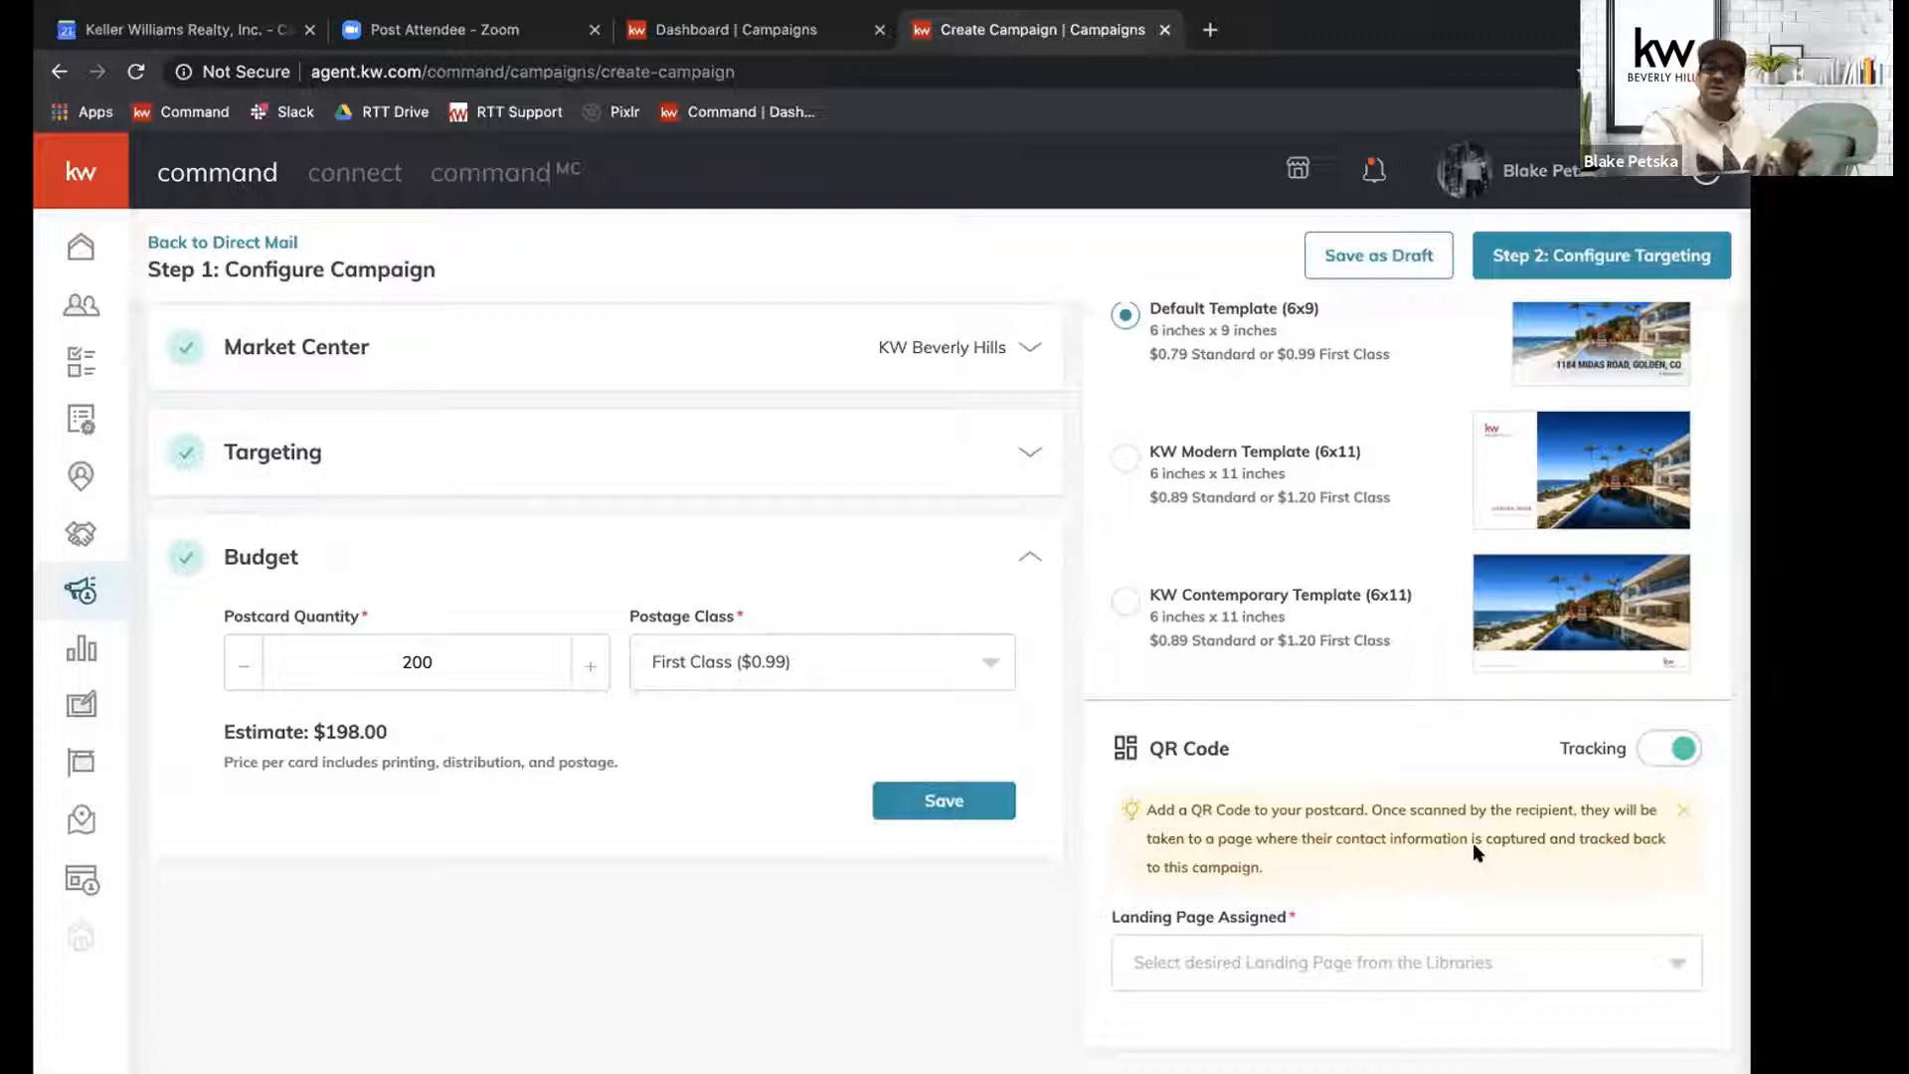
Open the choice of landing page assigned to the postcard's QR code.
drag(1128, 915, 1309, 923)
click(1307, 919)
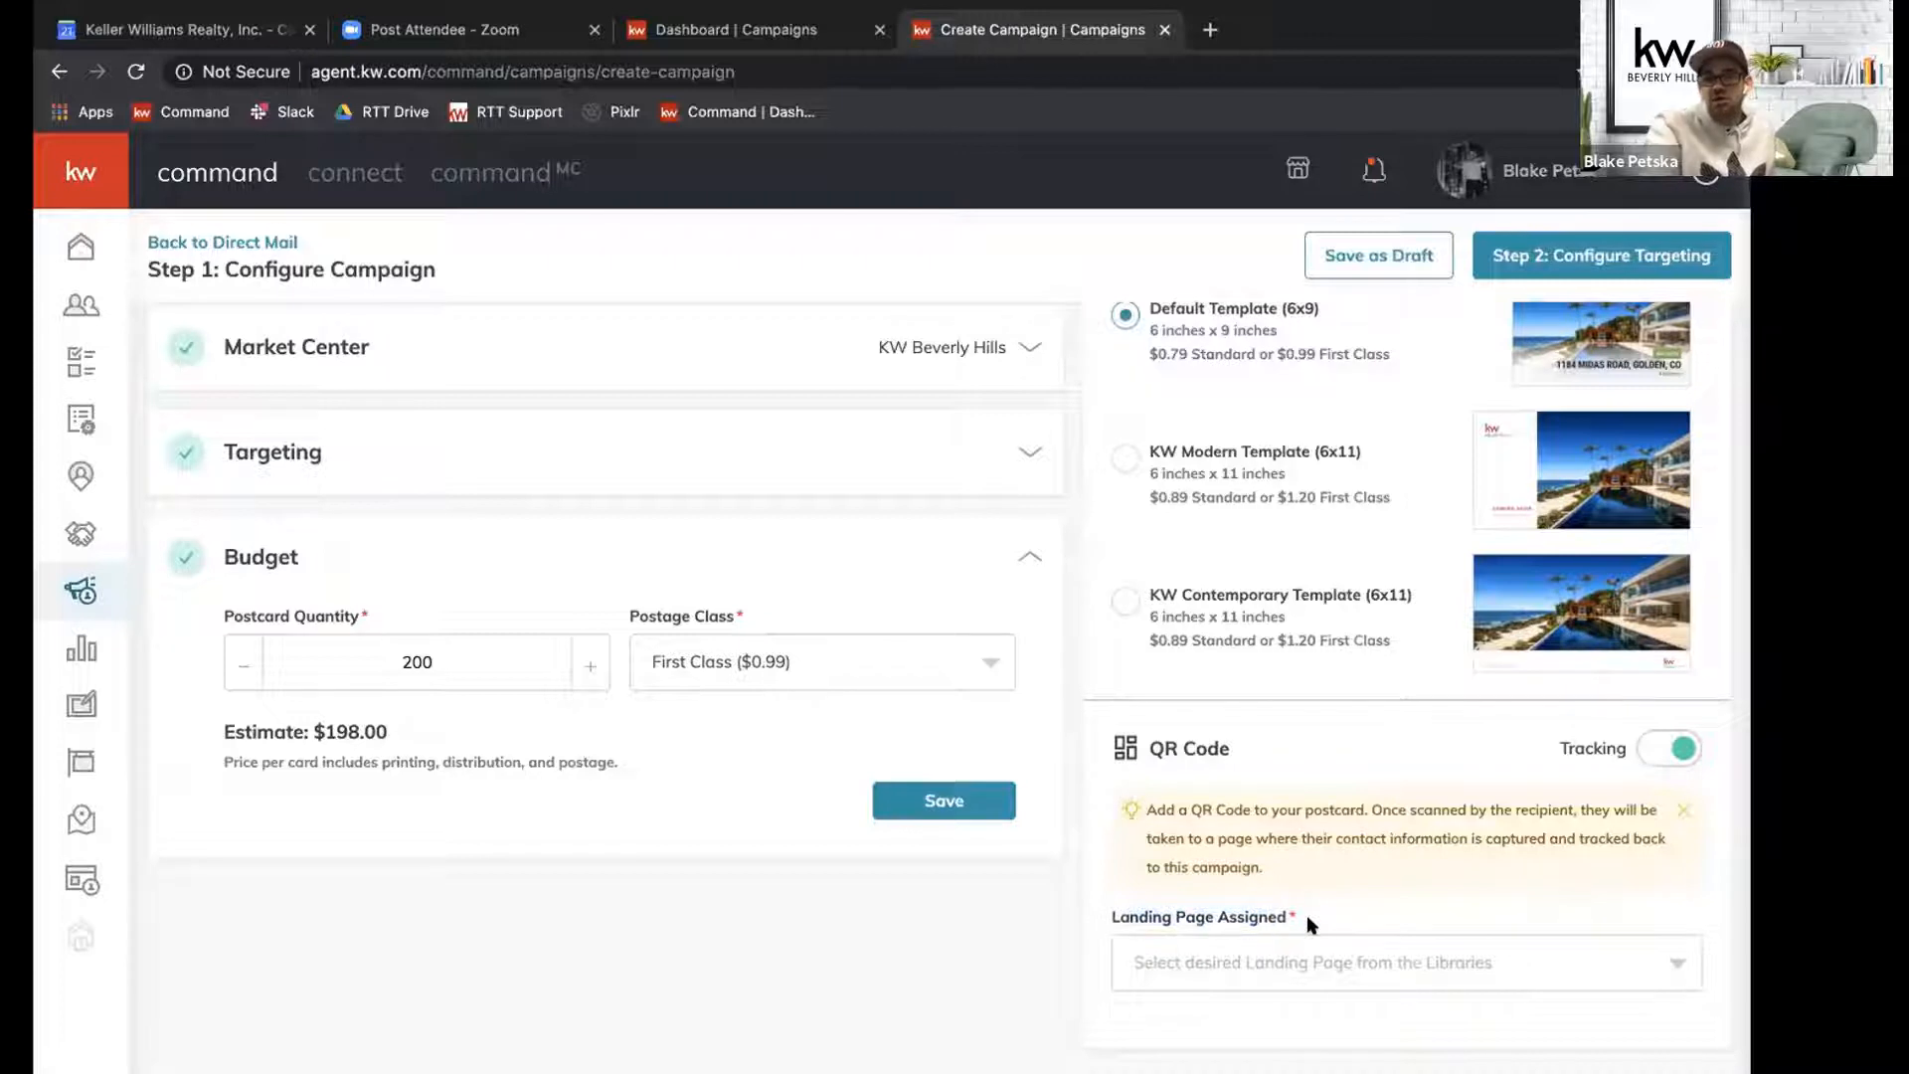
click(1269, 961)
click(1269, 961)
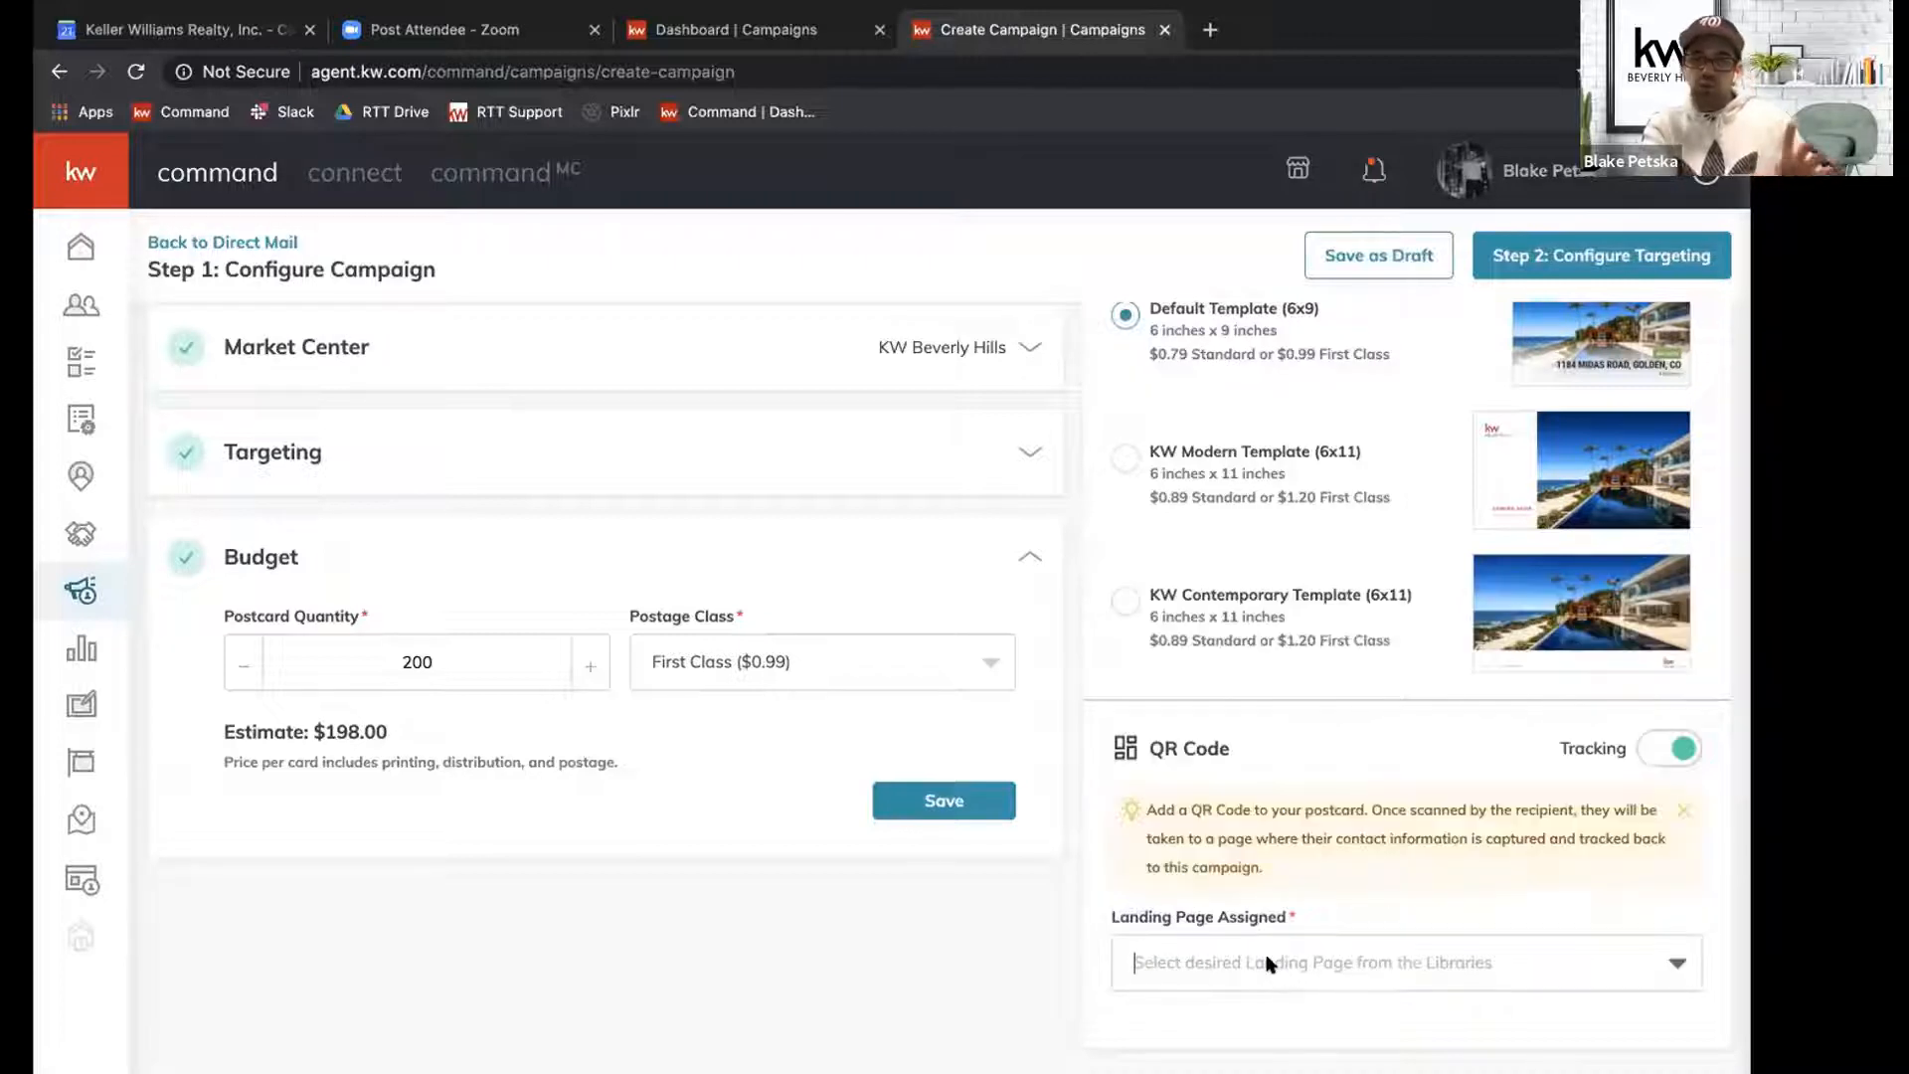
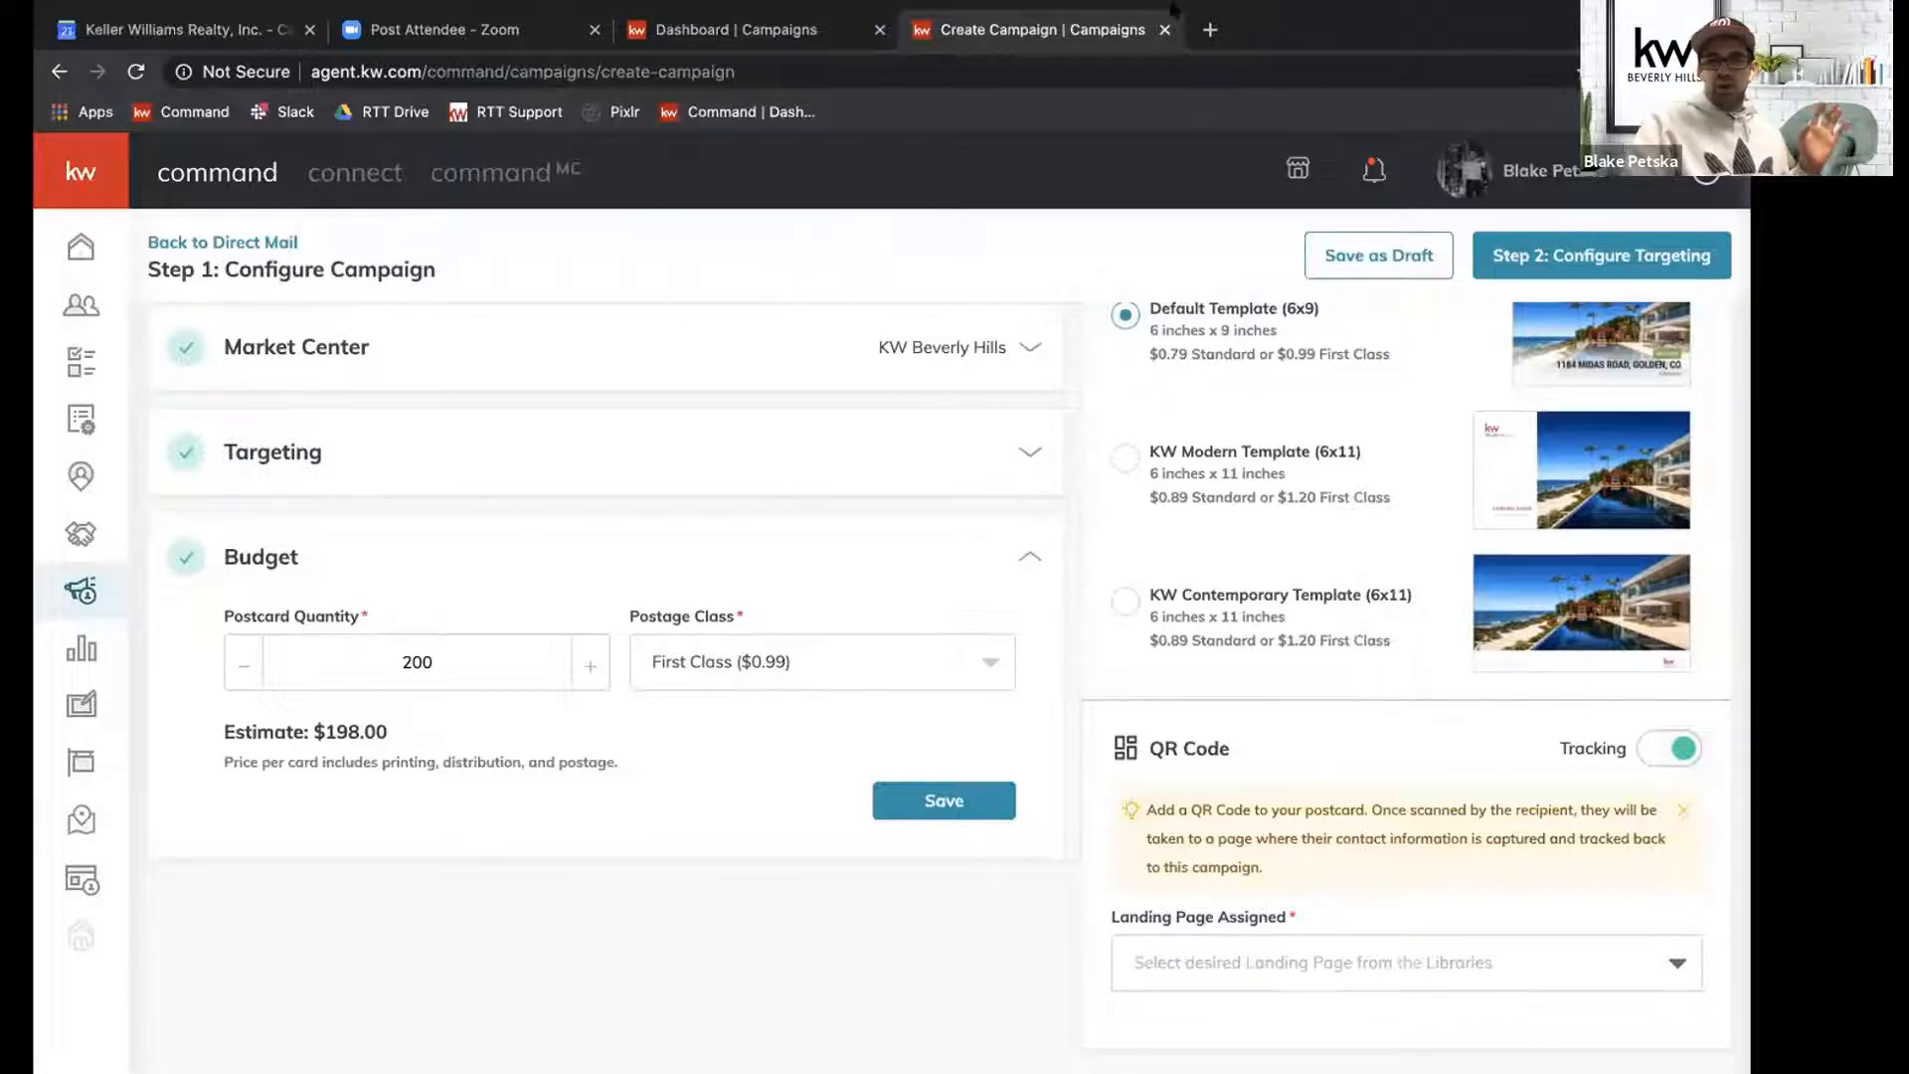
Sign in to Command in a new browser tab with the saved account credentials and open the Consumer landing pages.
click(1210, 30)
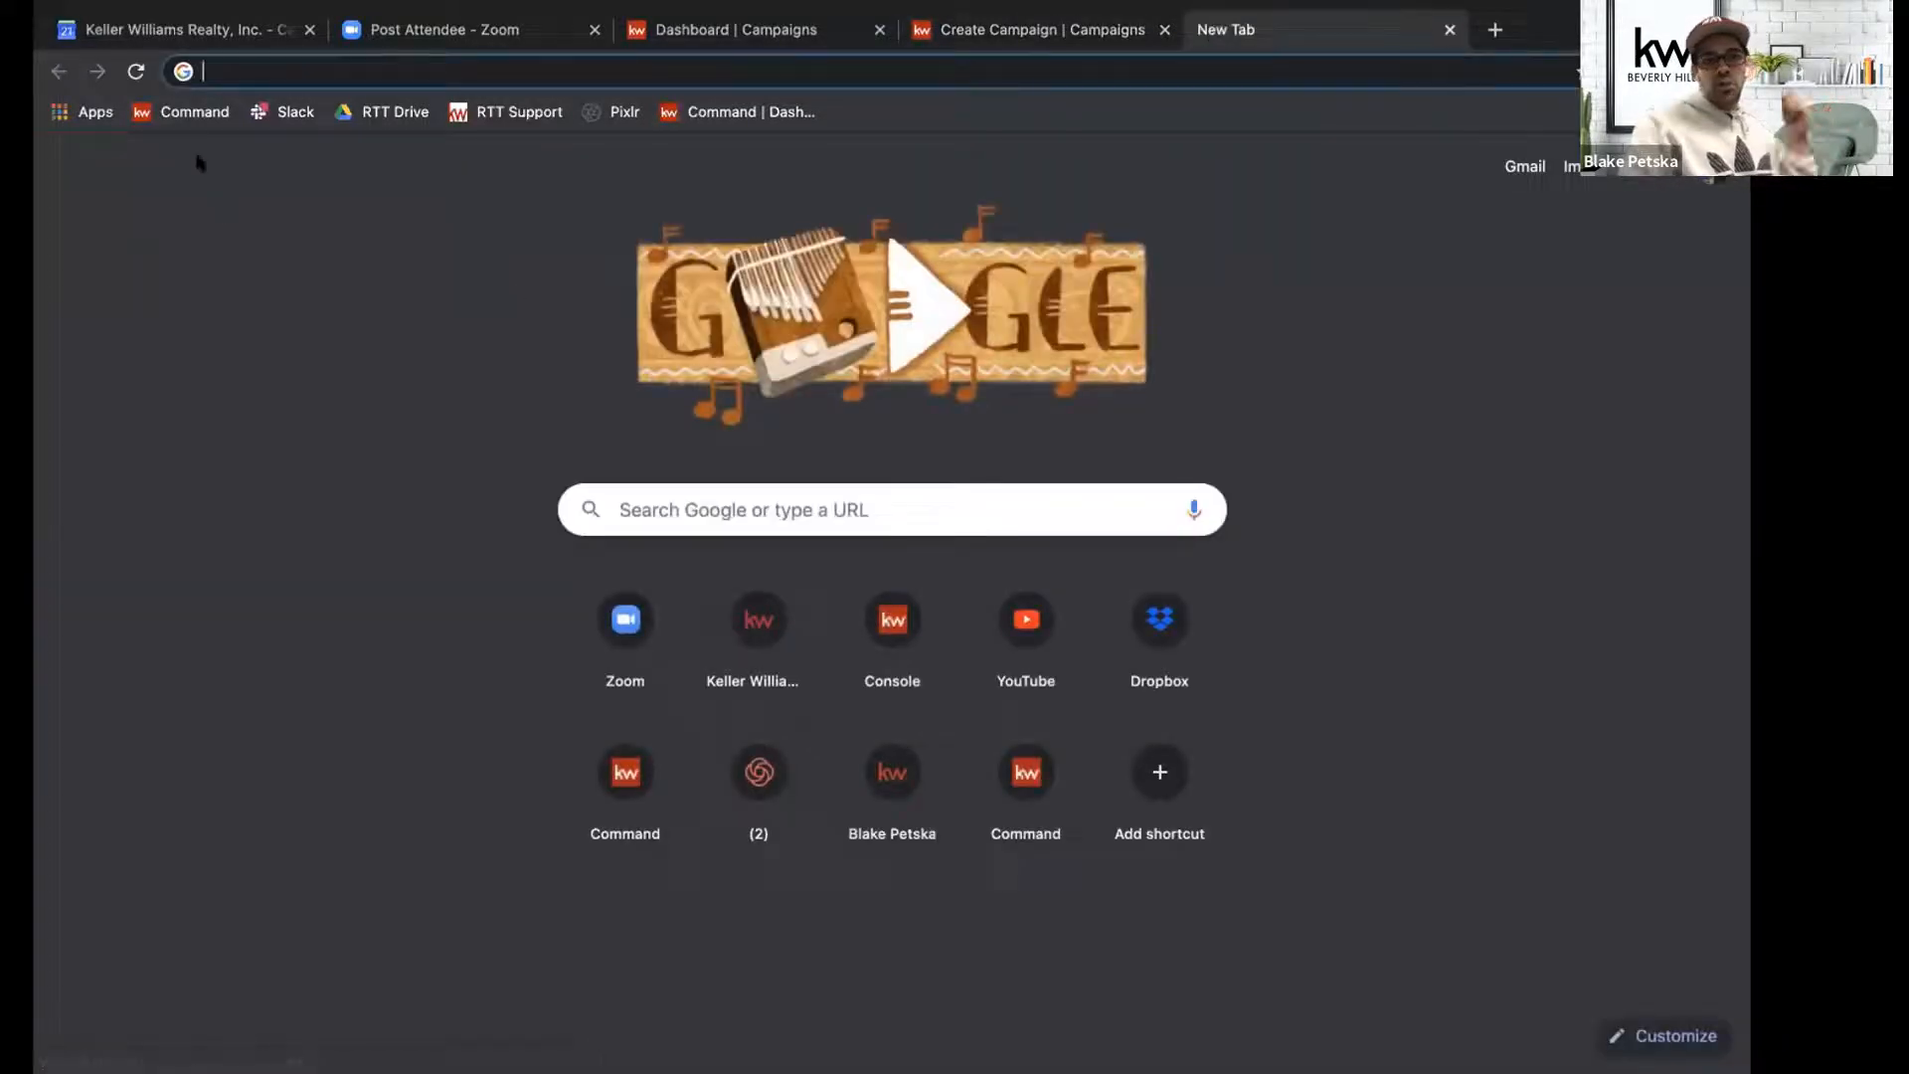
click(191, 105)
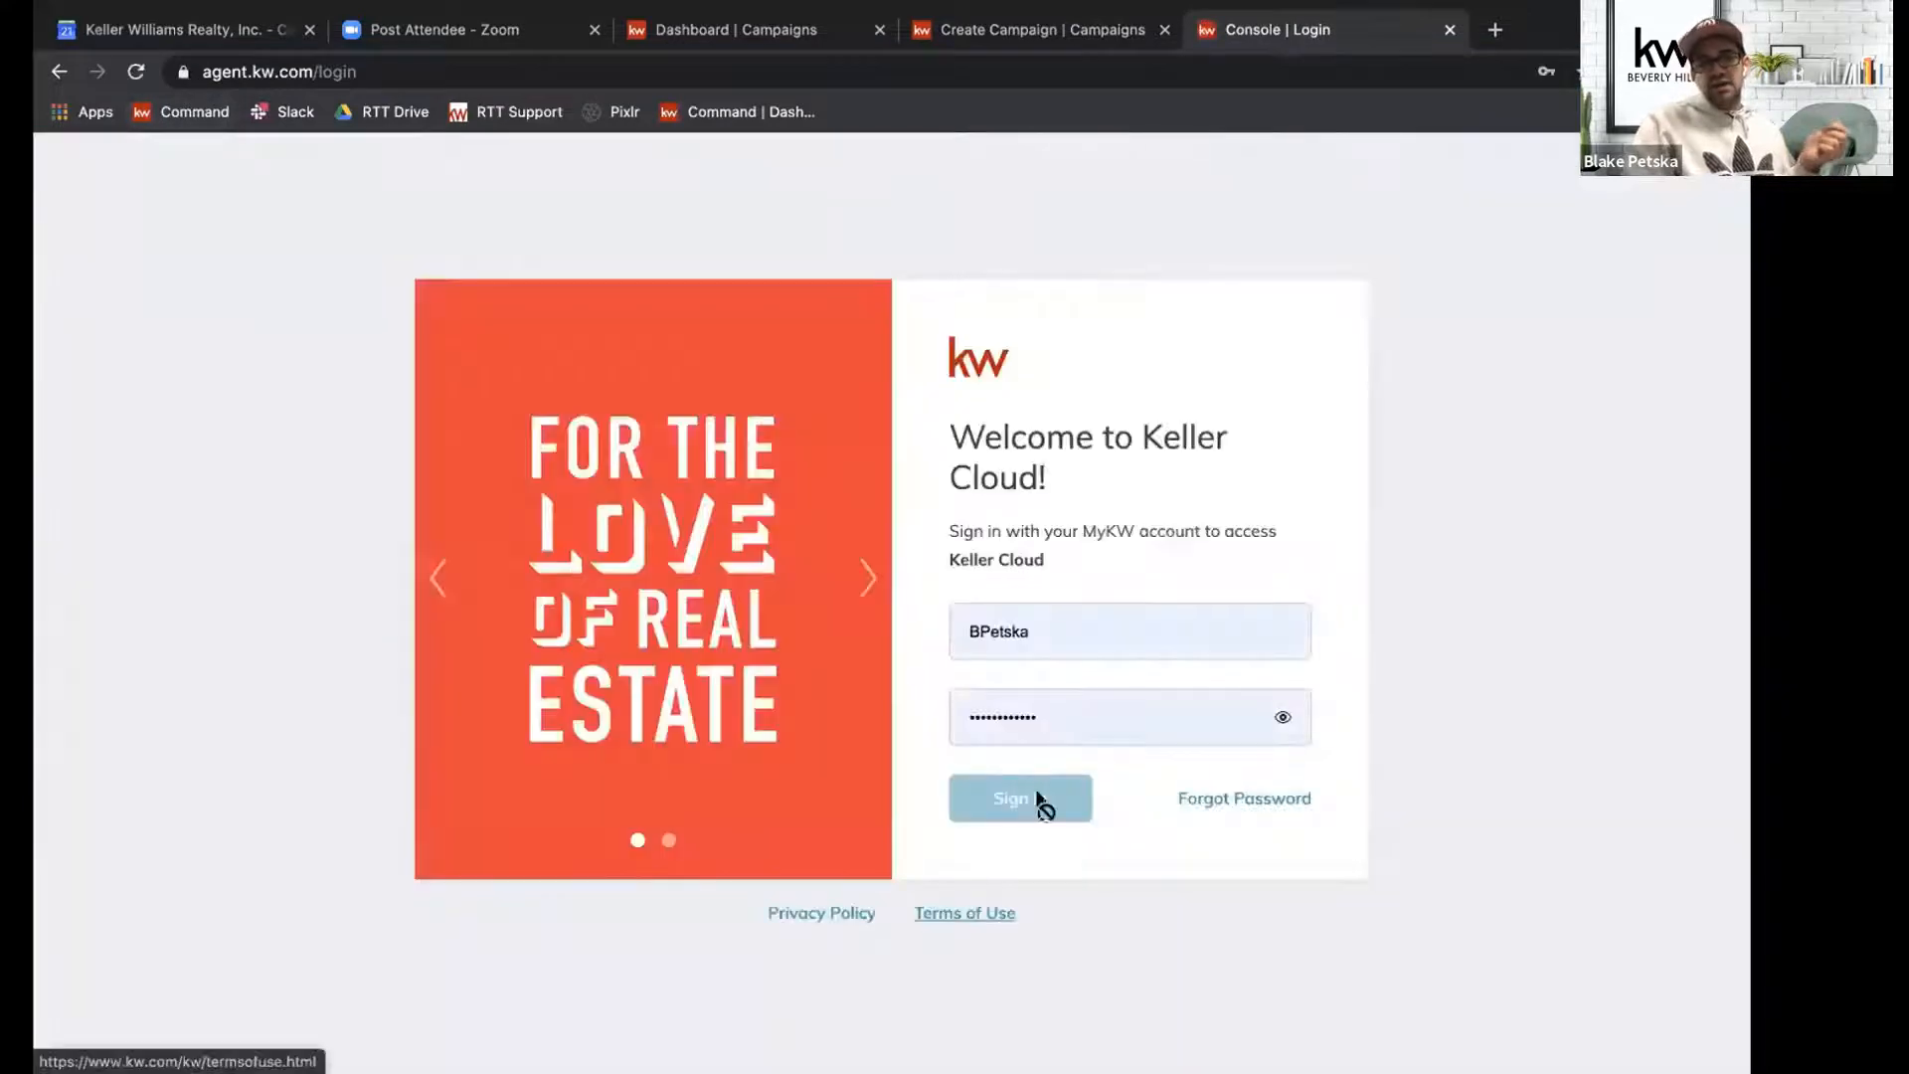
click(1033, 800)
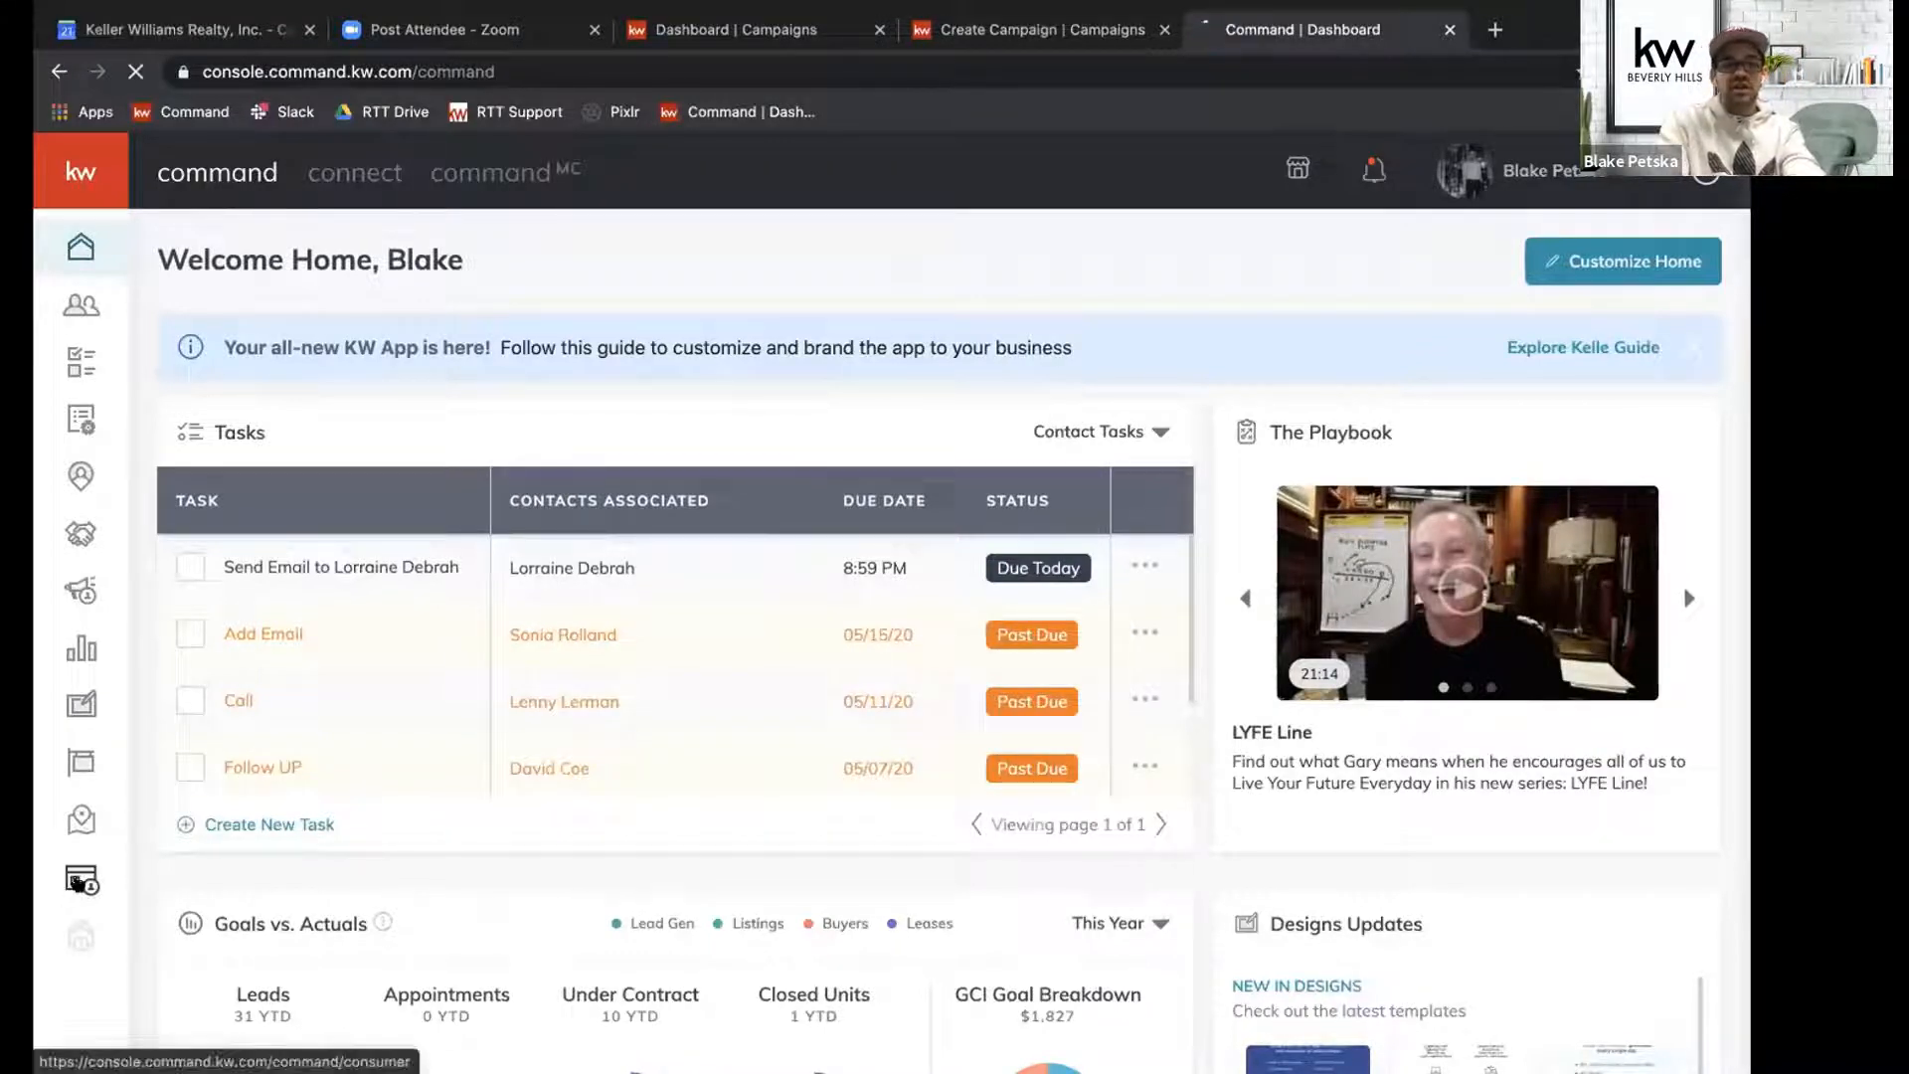
click(77, 881)
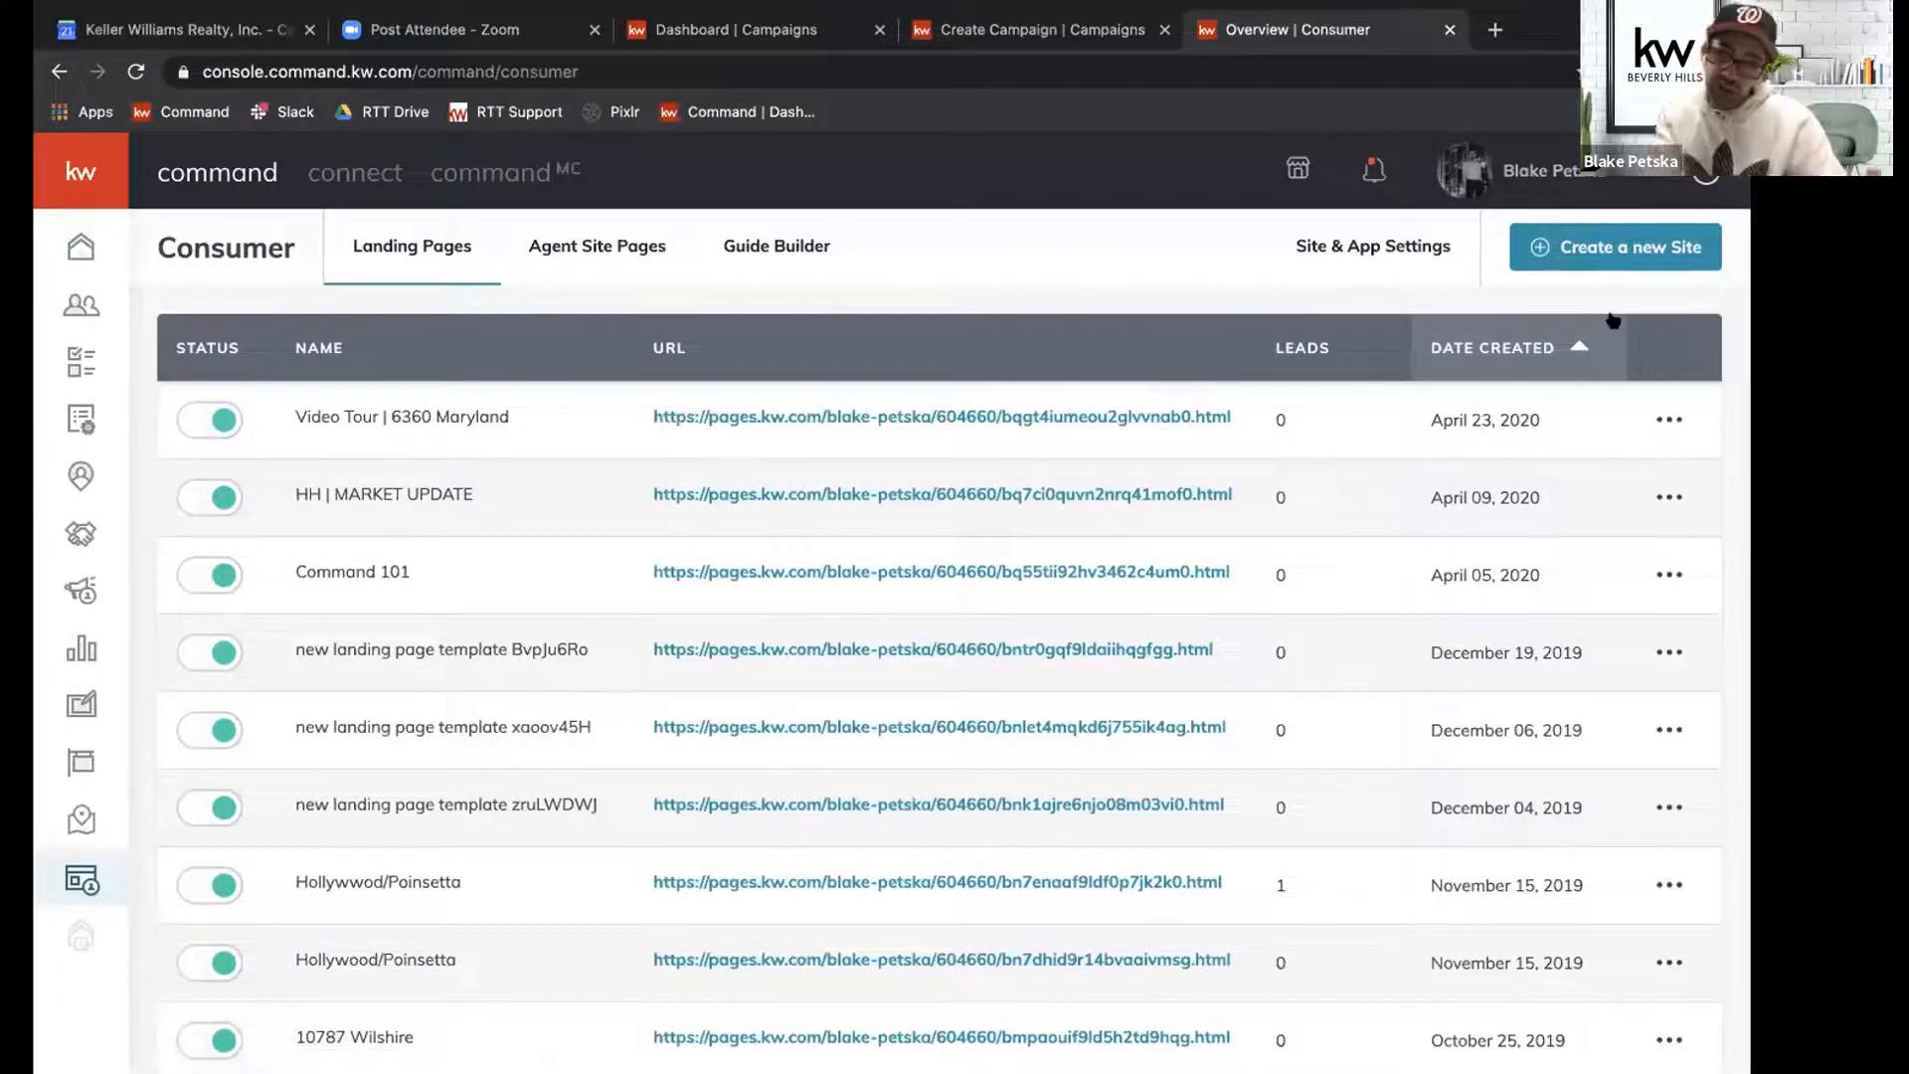
Create a new landing page displayed as a standalone page.
click(1578, 243)
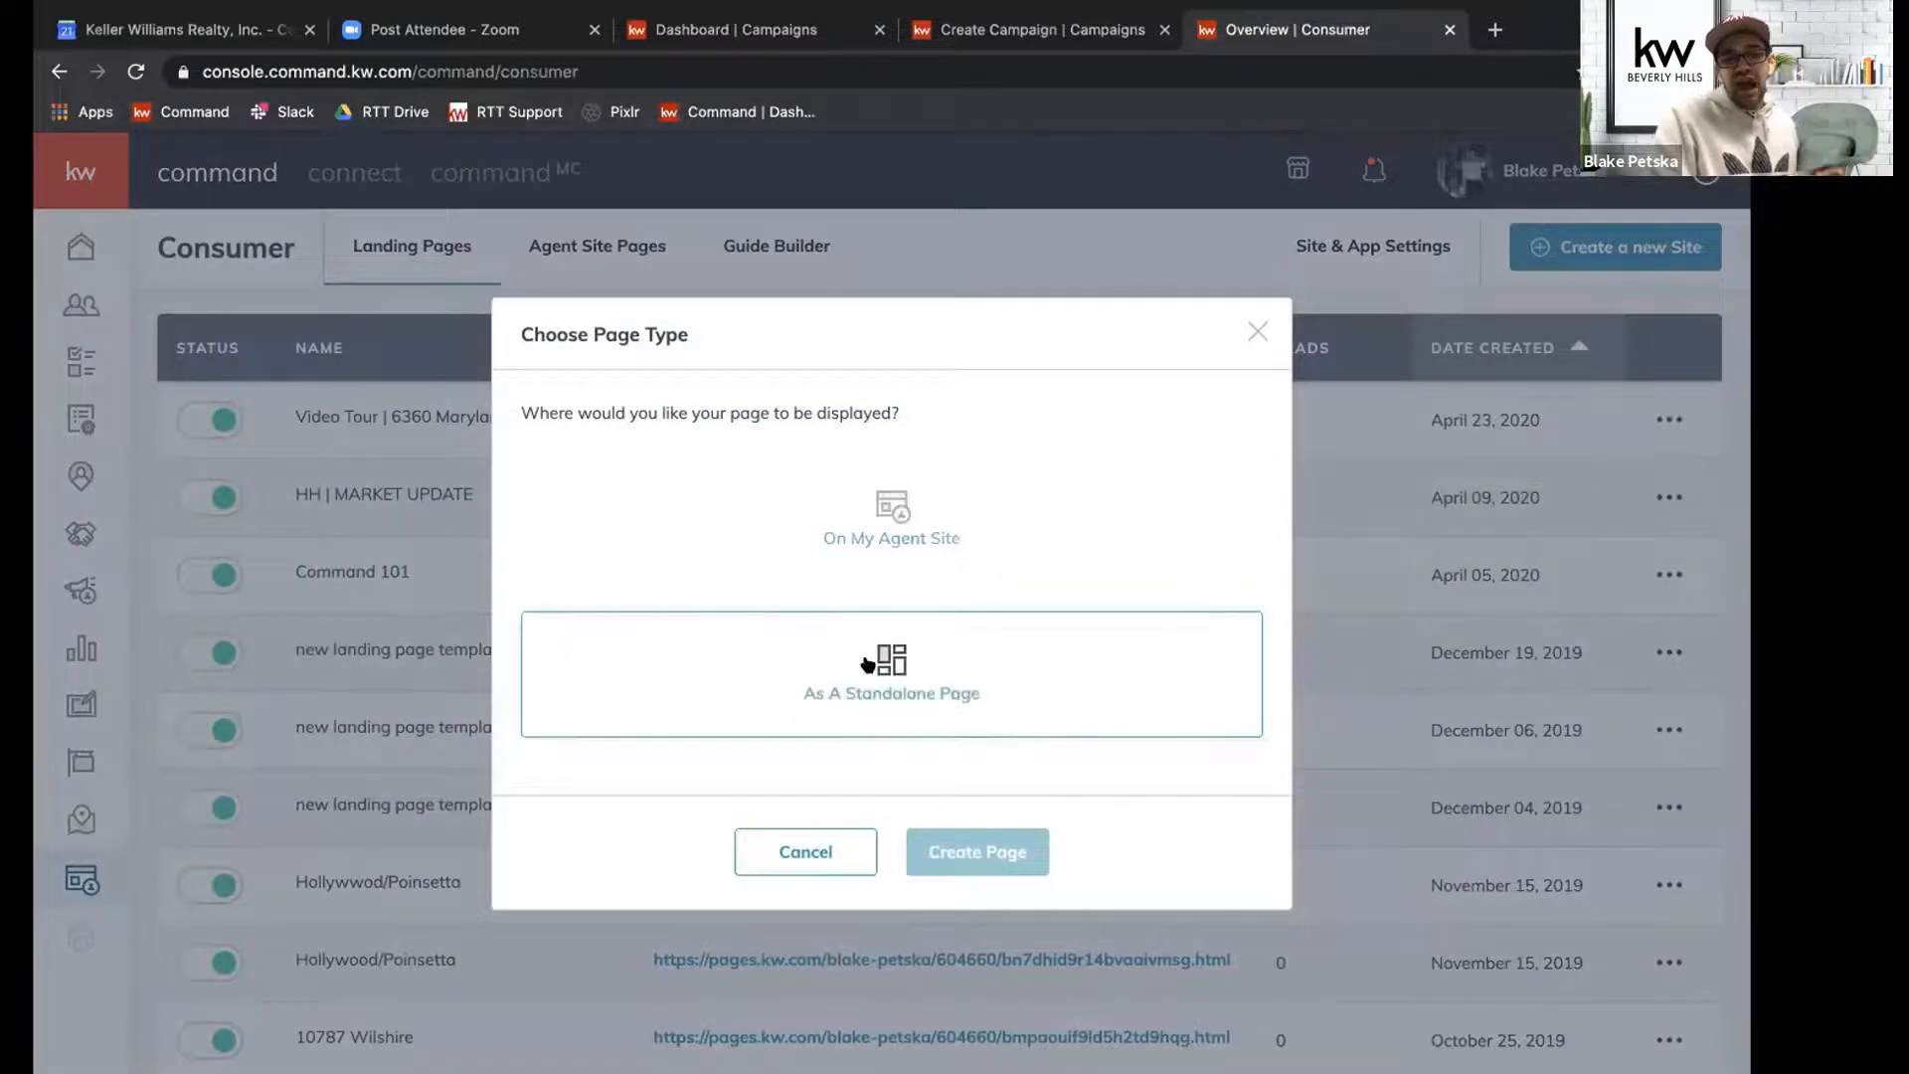
click(850, 695)
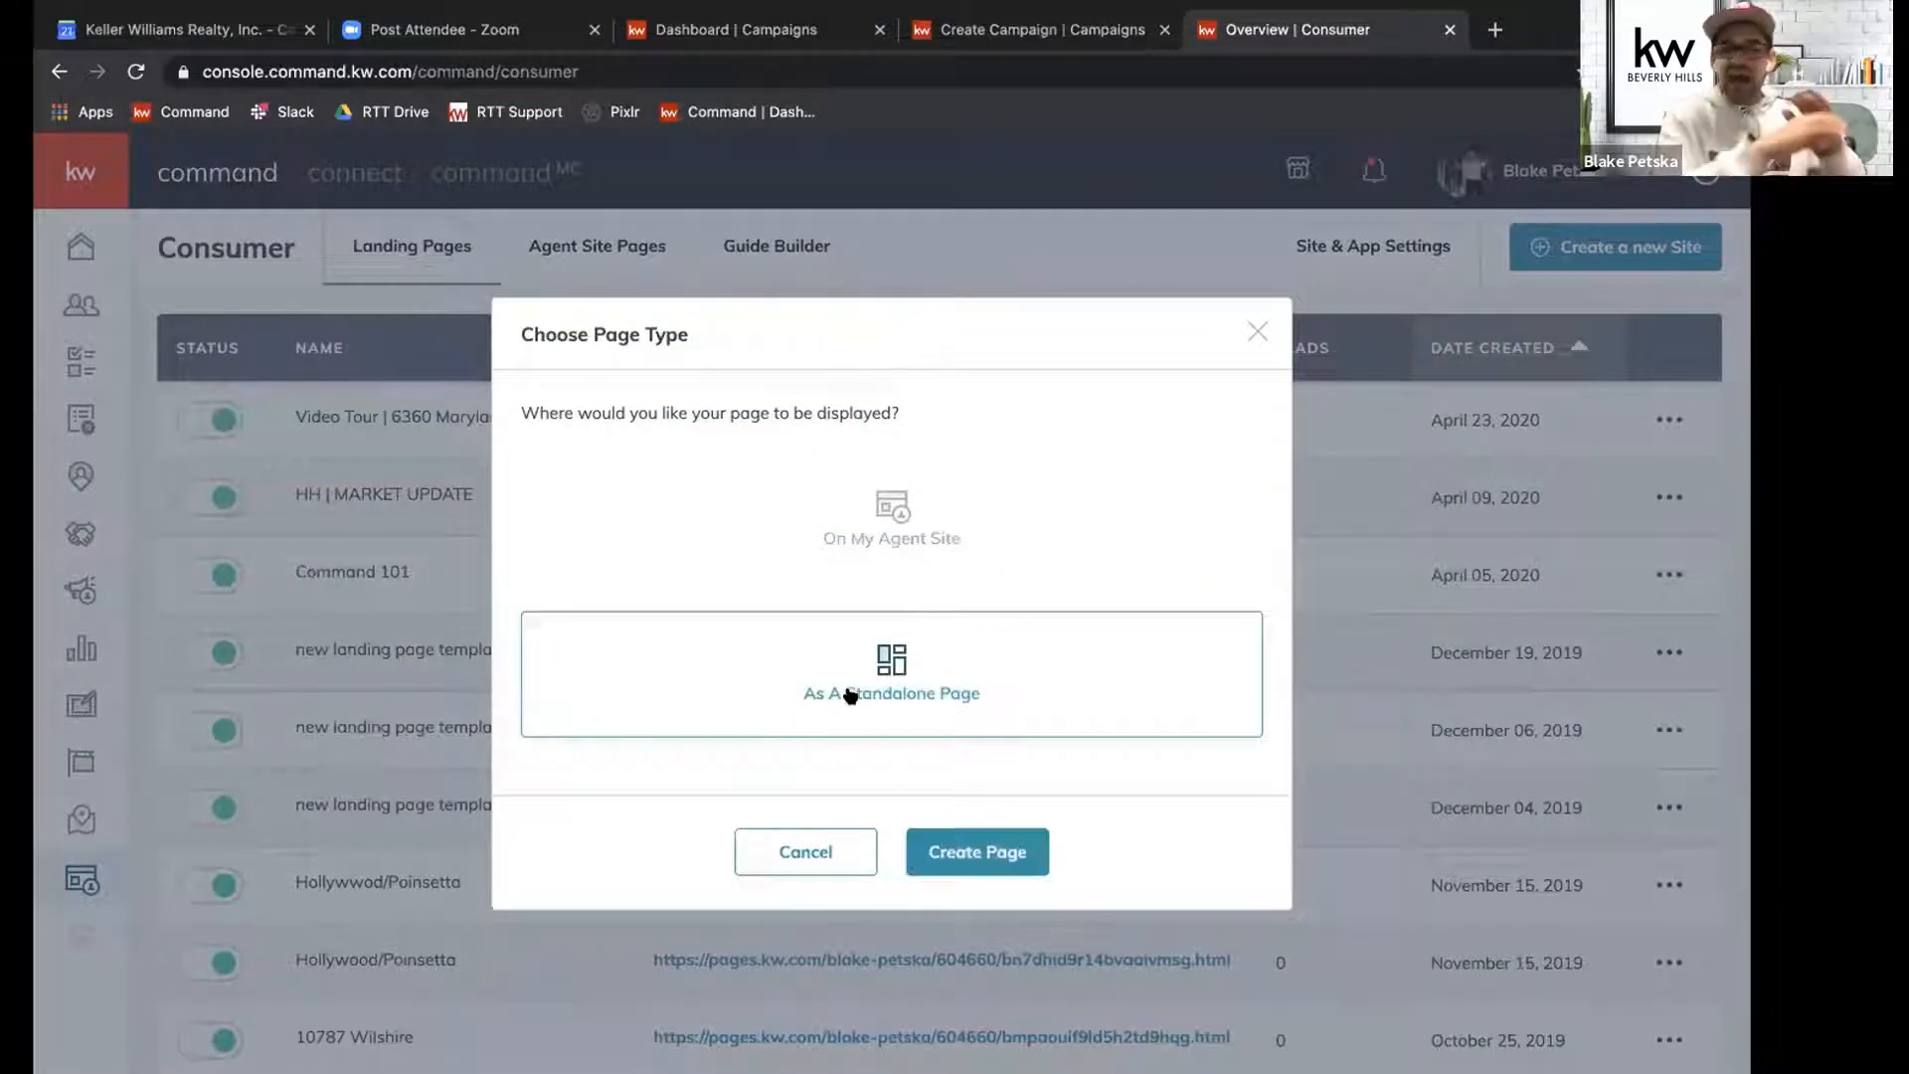
click(964, 838)
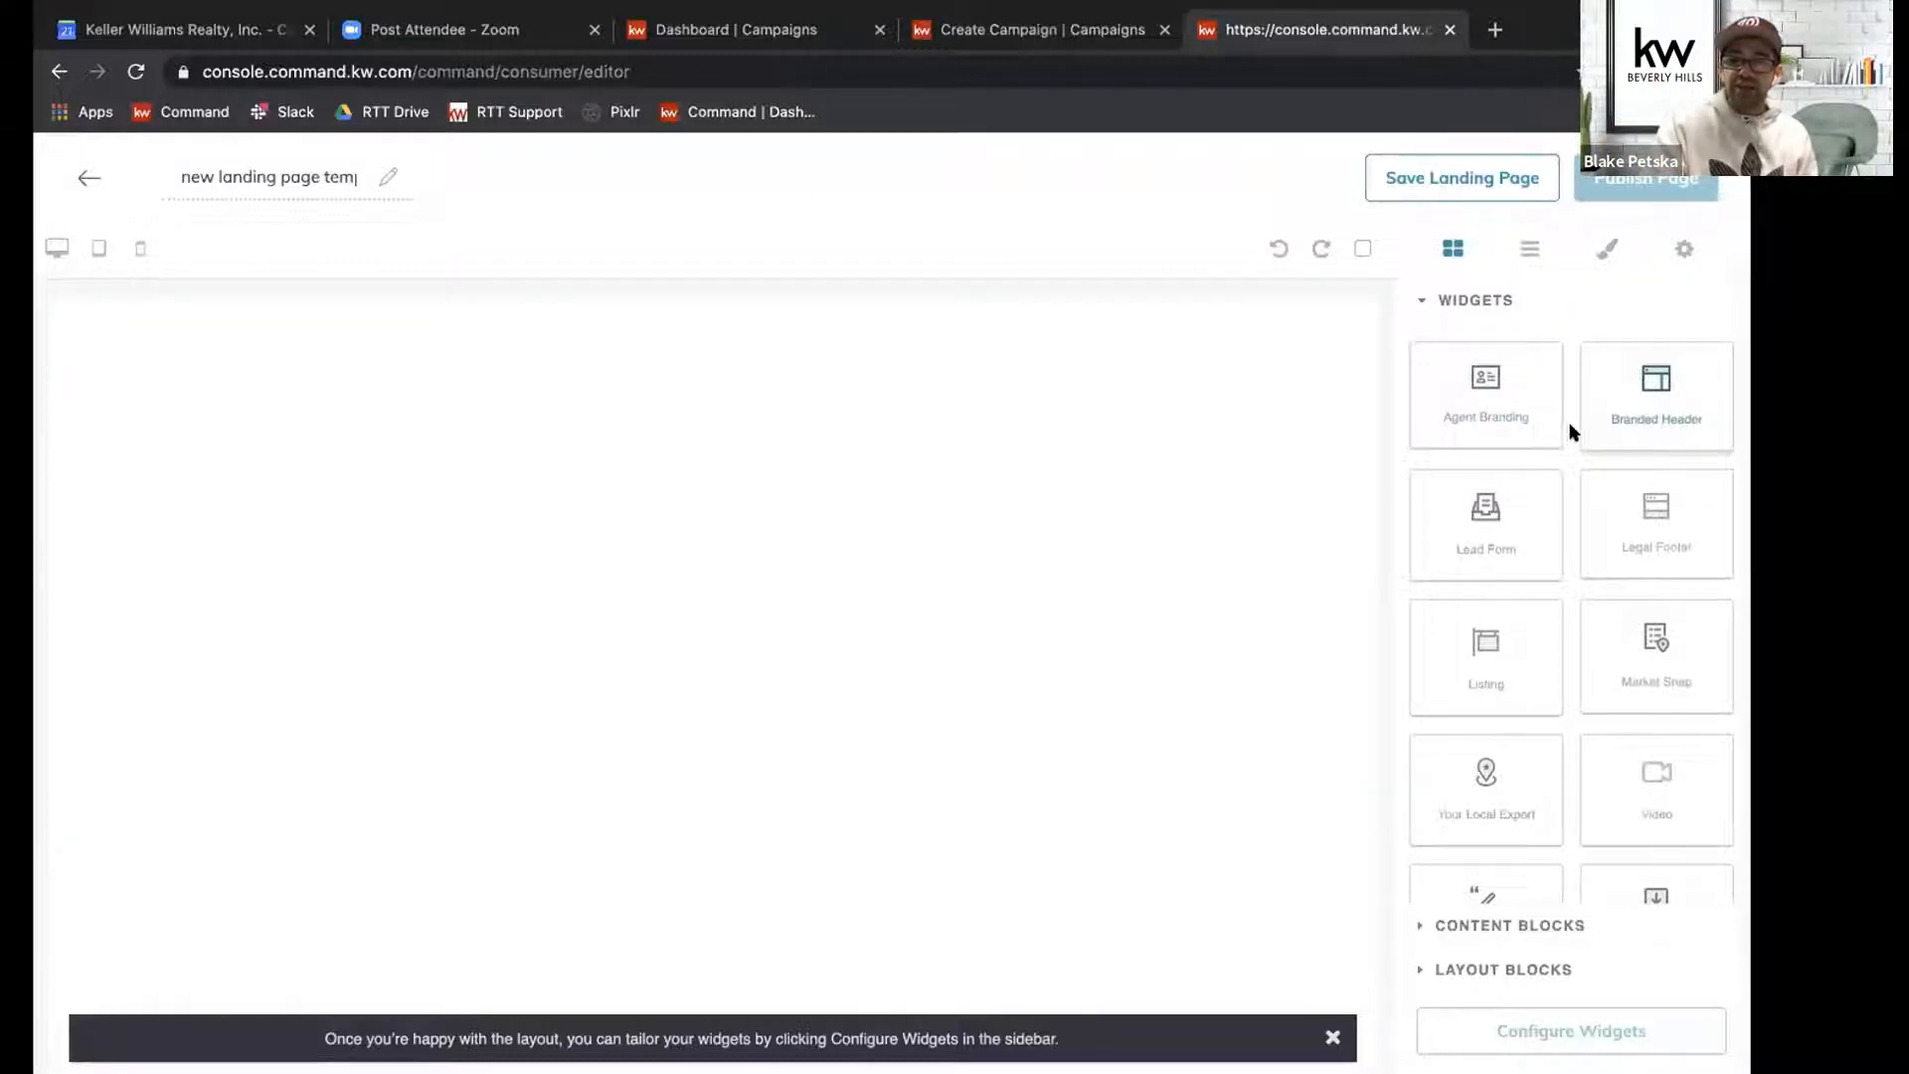
Build the page layout from Branded Header, Listing, Lead Form and Download My App widgets, stacked in that order.
drag(1496, 371, 1005, 418)
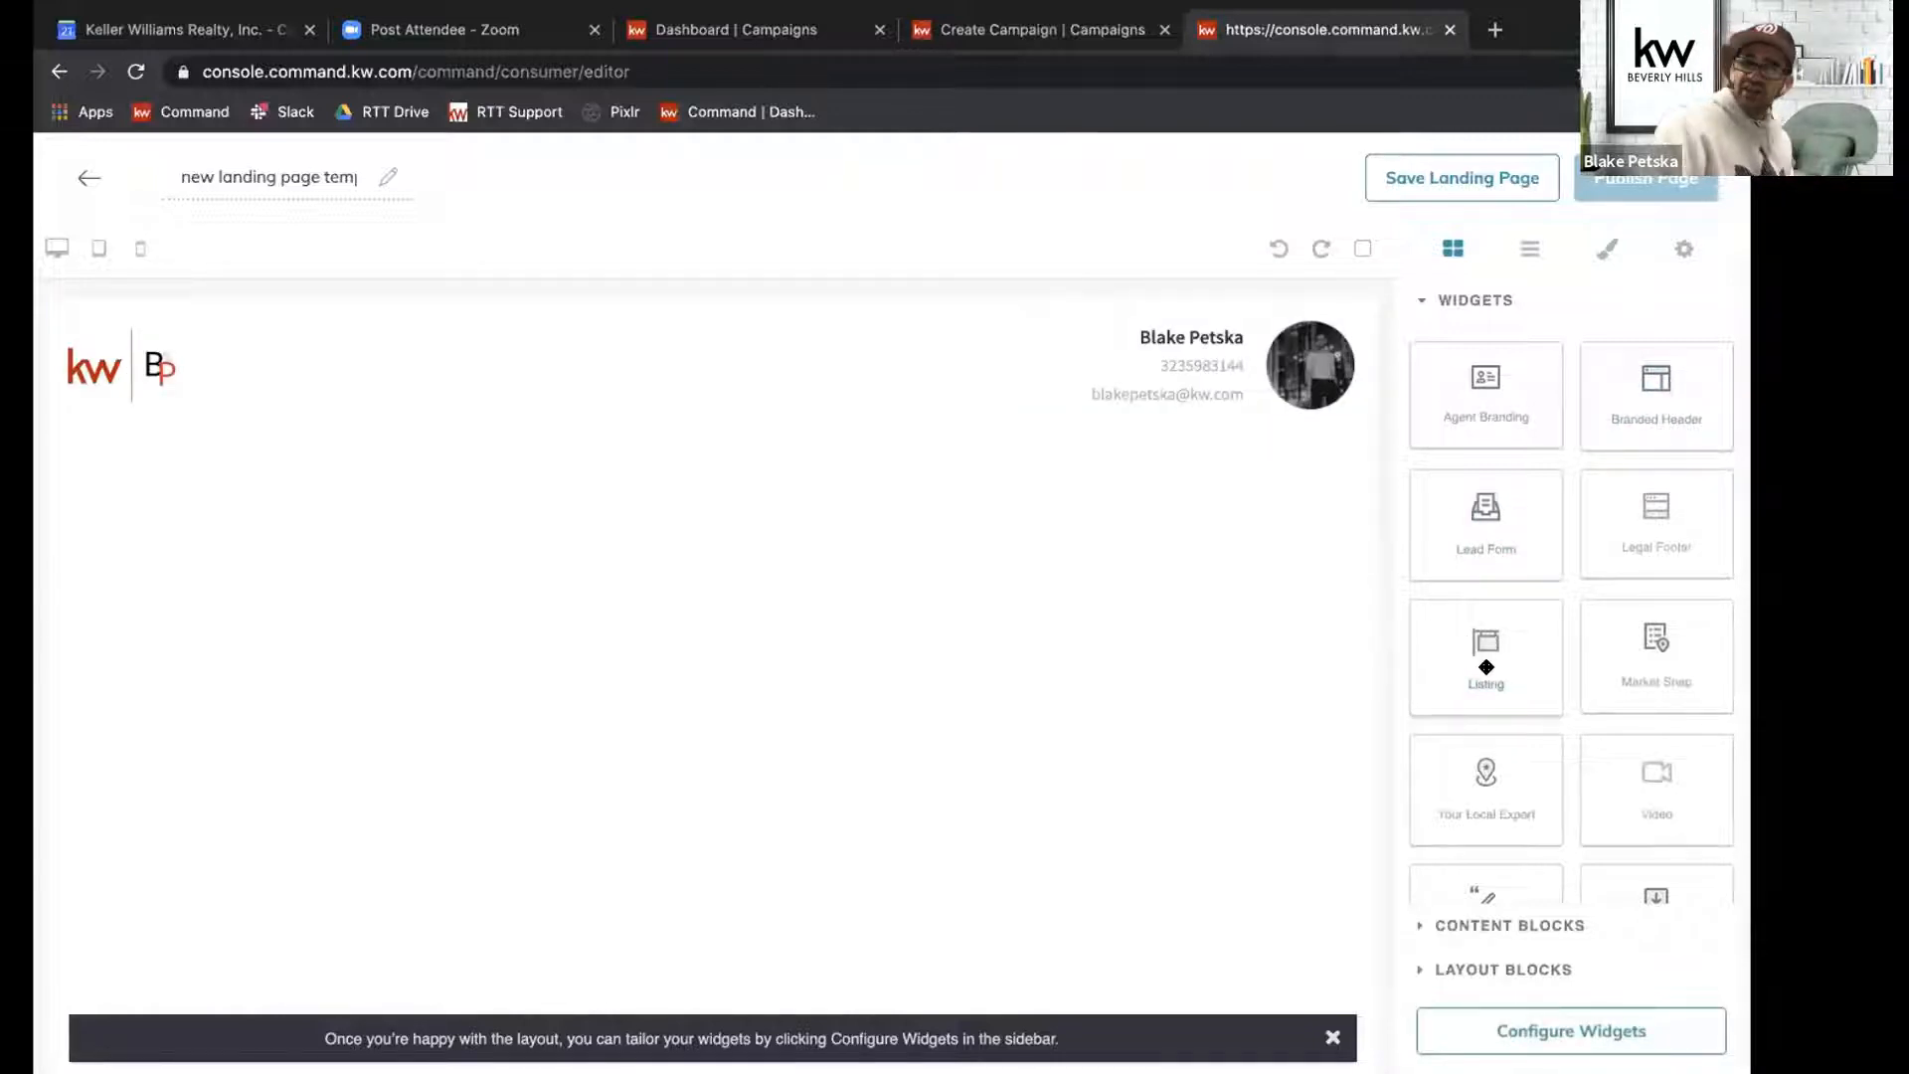
drag(1453, 580, 1214, 643)
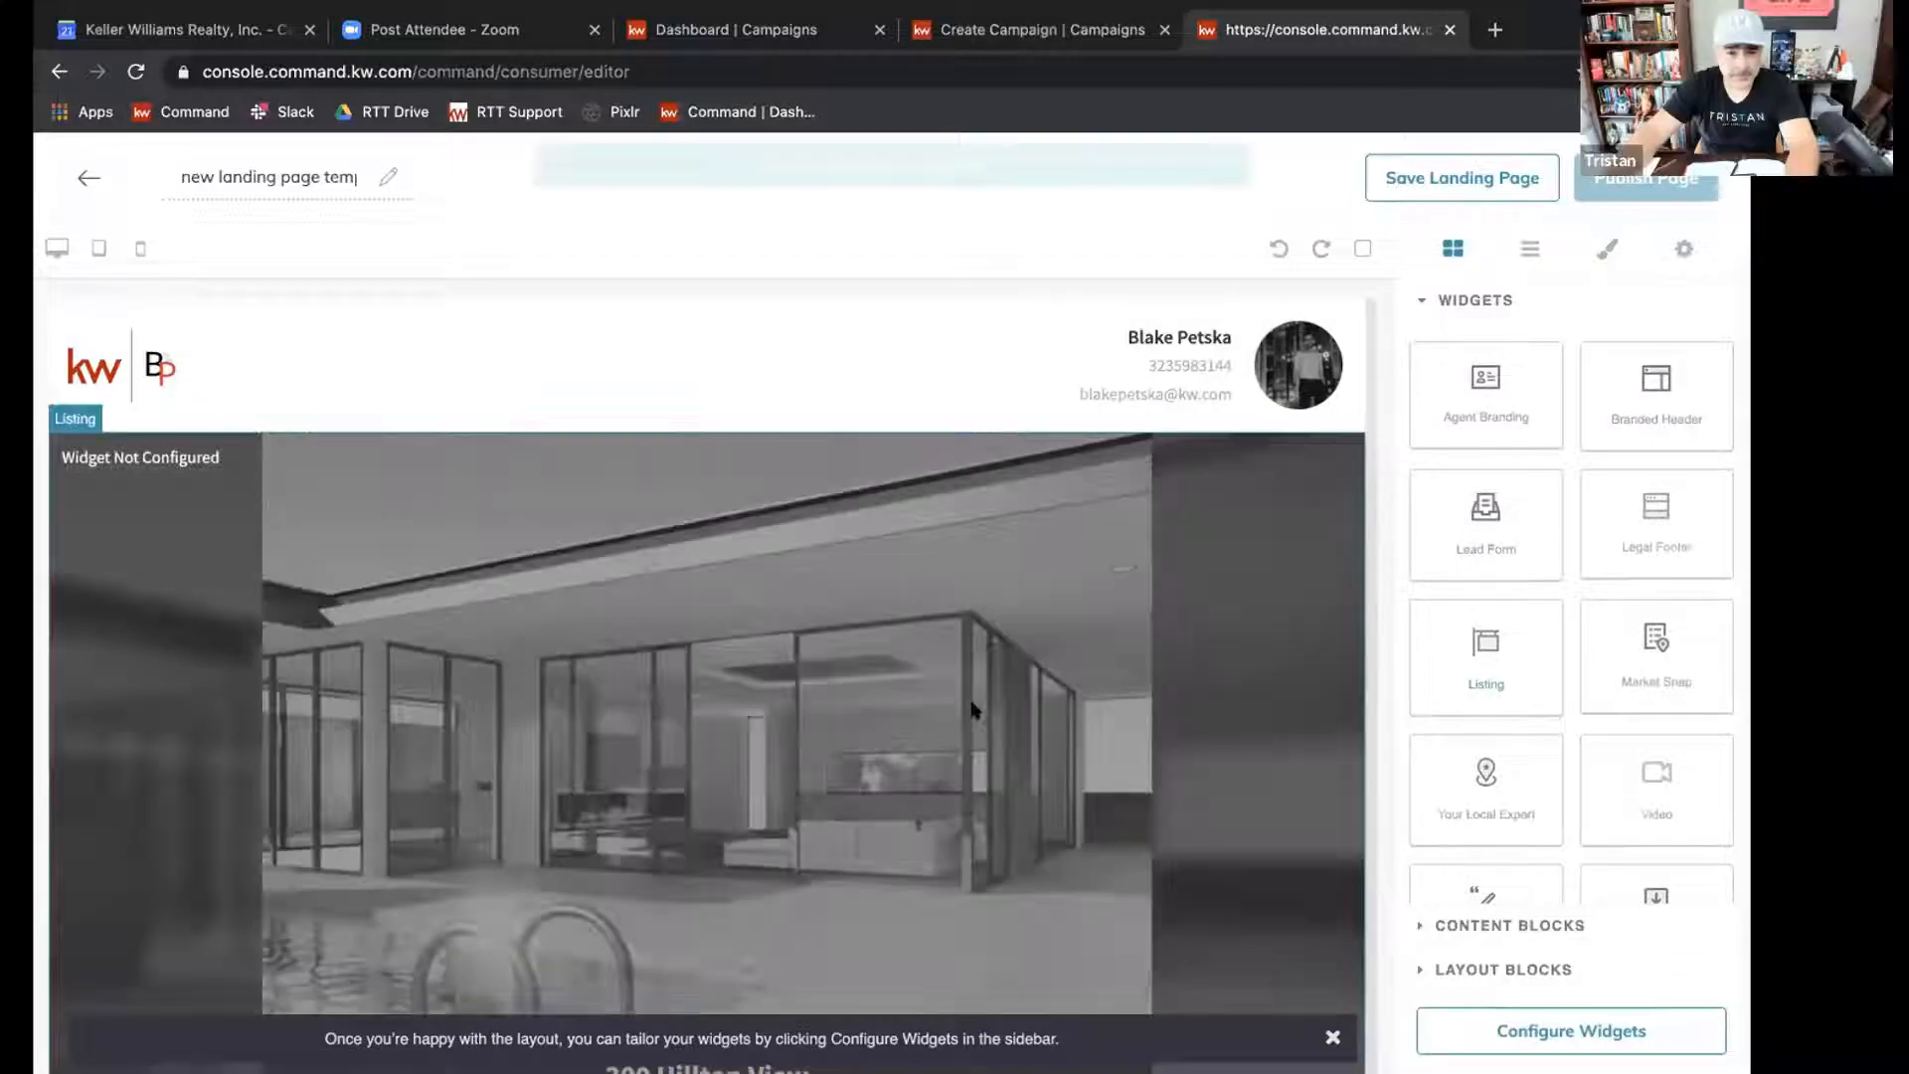
scroll(972, 708, down, 5)
scroll(972, 703, down, 10)
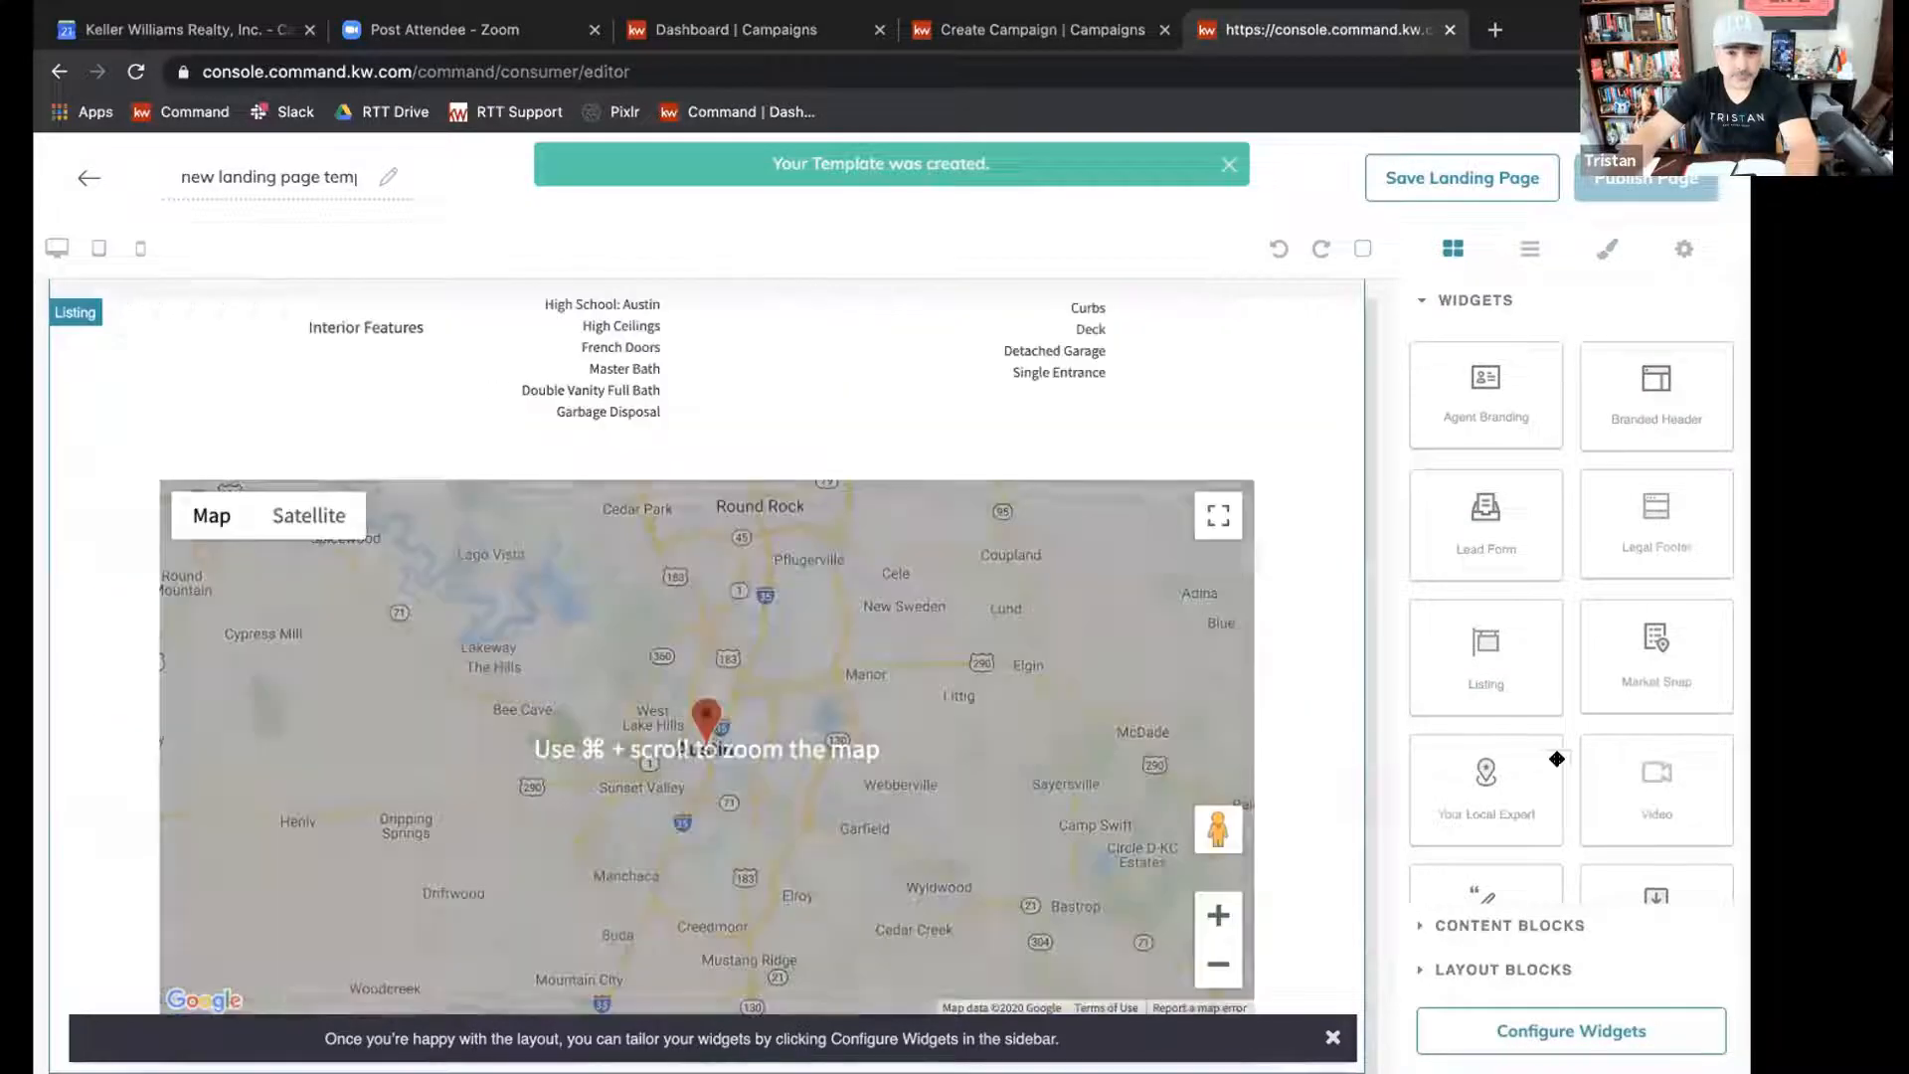
scroll(1516, 716, down, 2)
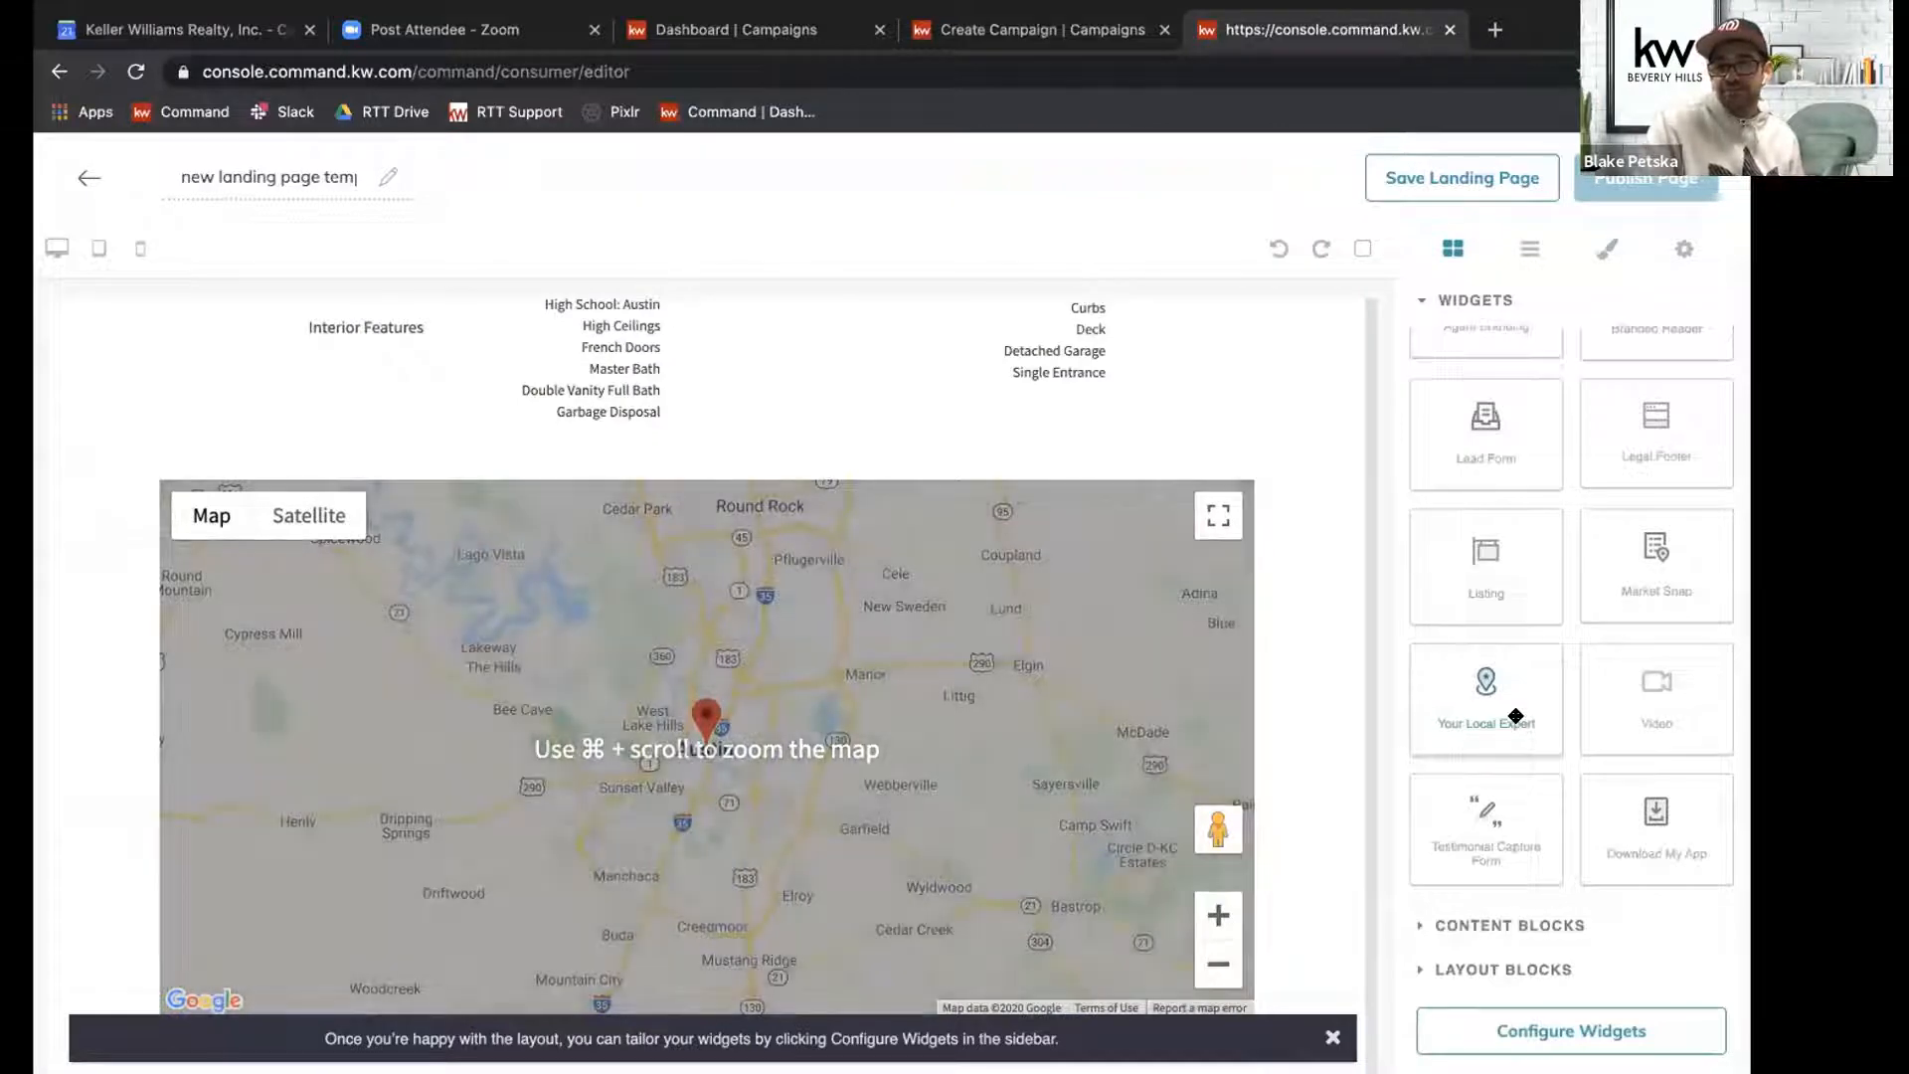
scroll(1501, 514, up, 2)
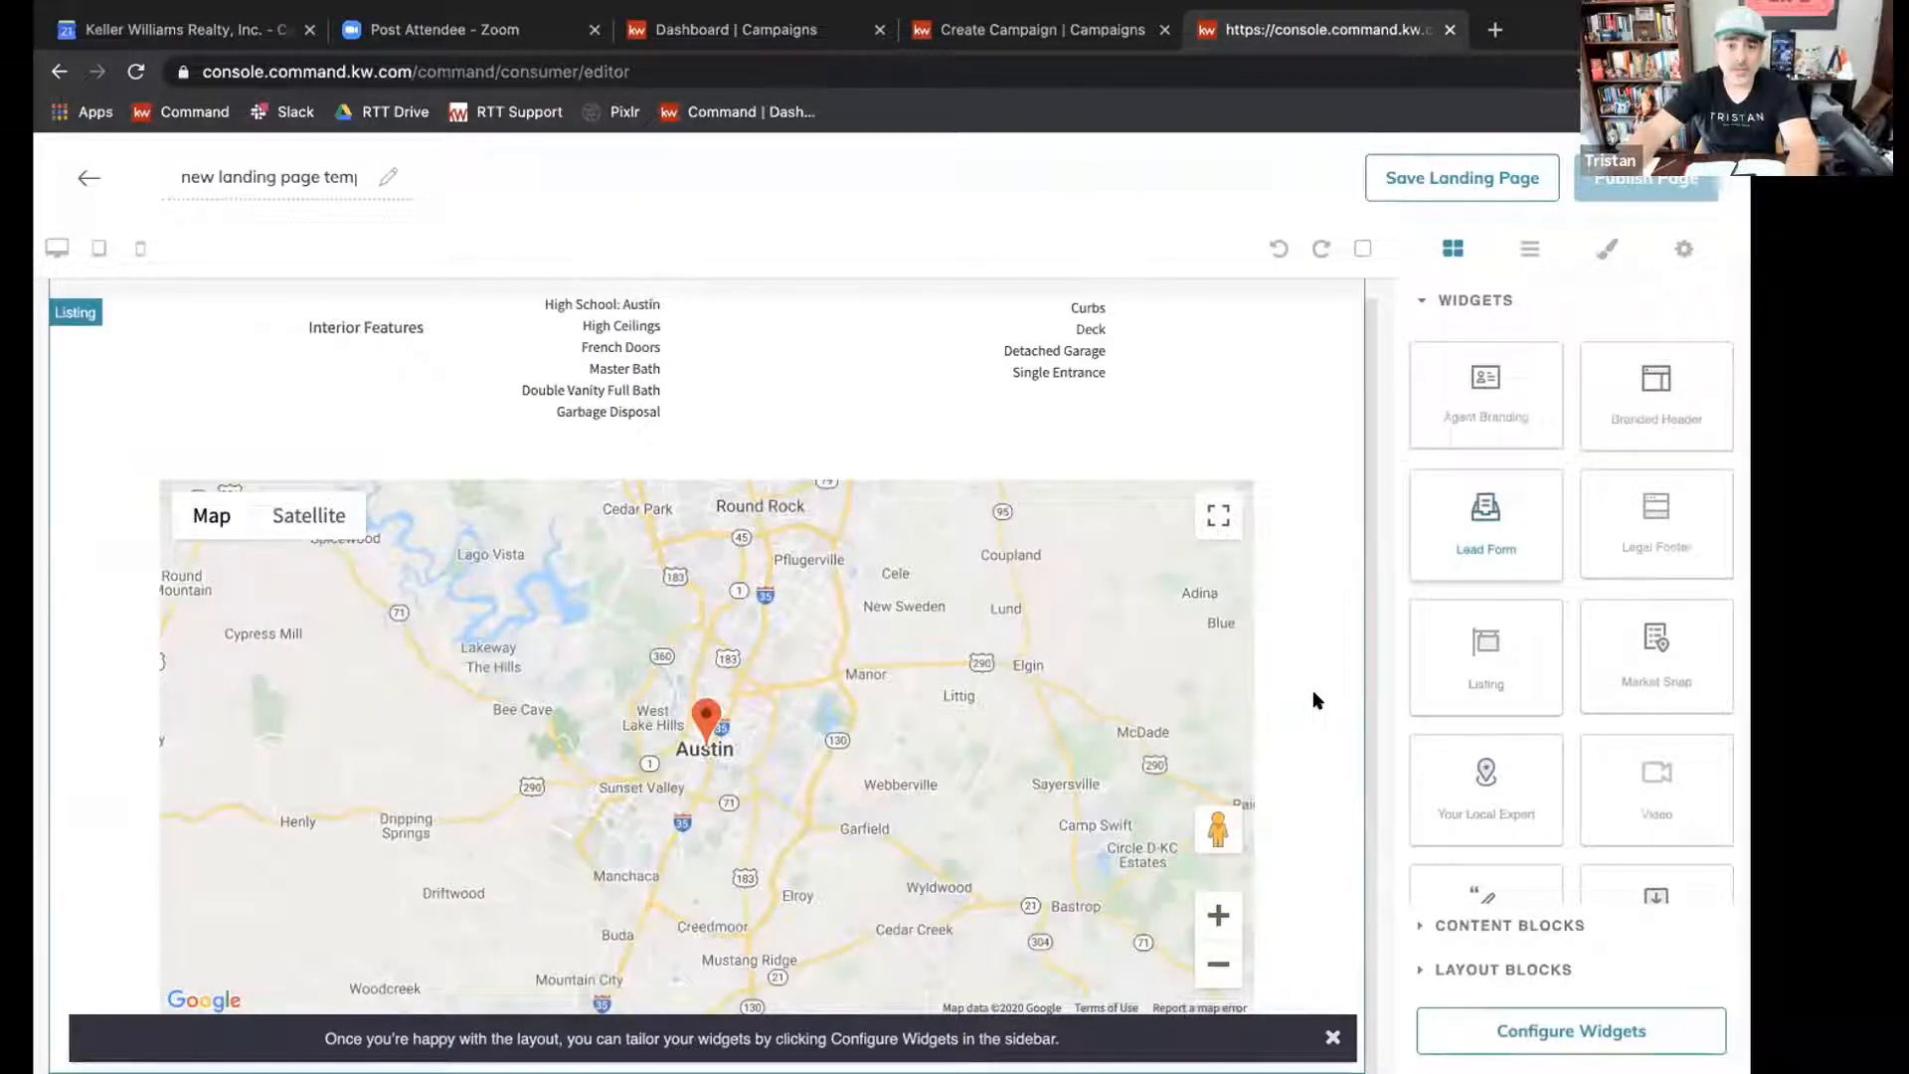
scroll(1314, 689, down, 6)
scroll(1458, 806, down, 1)
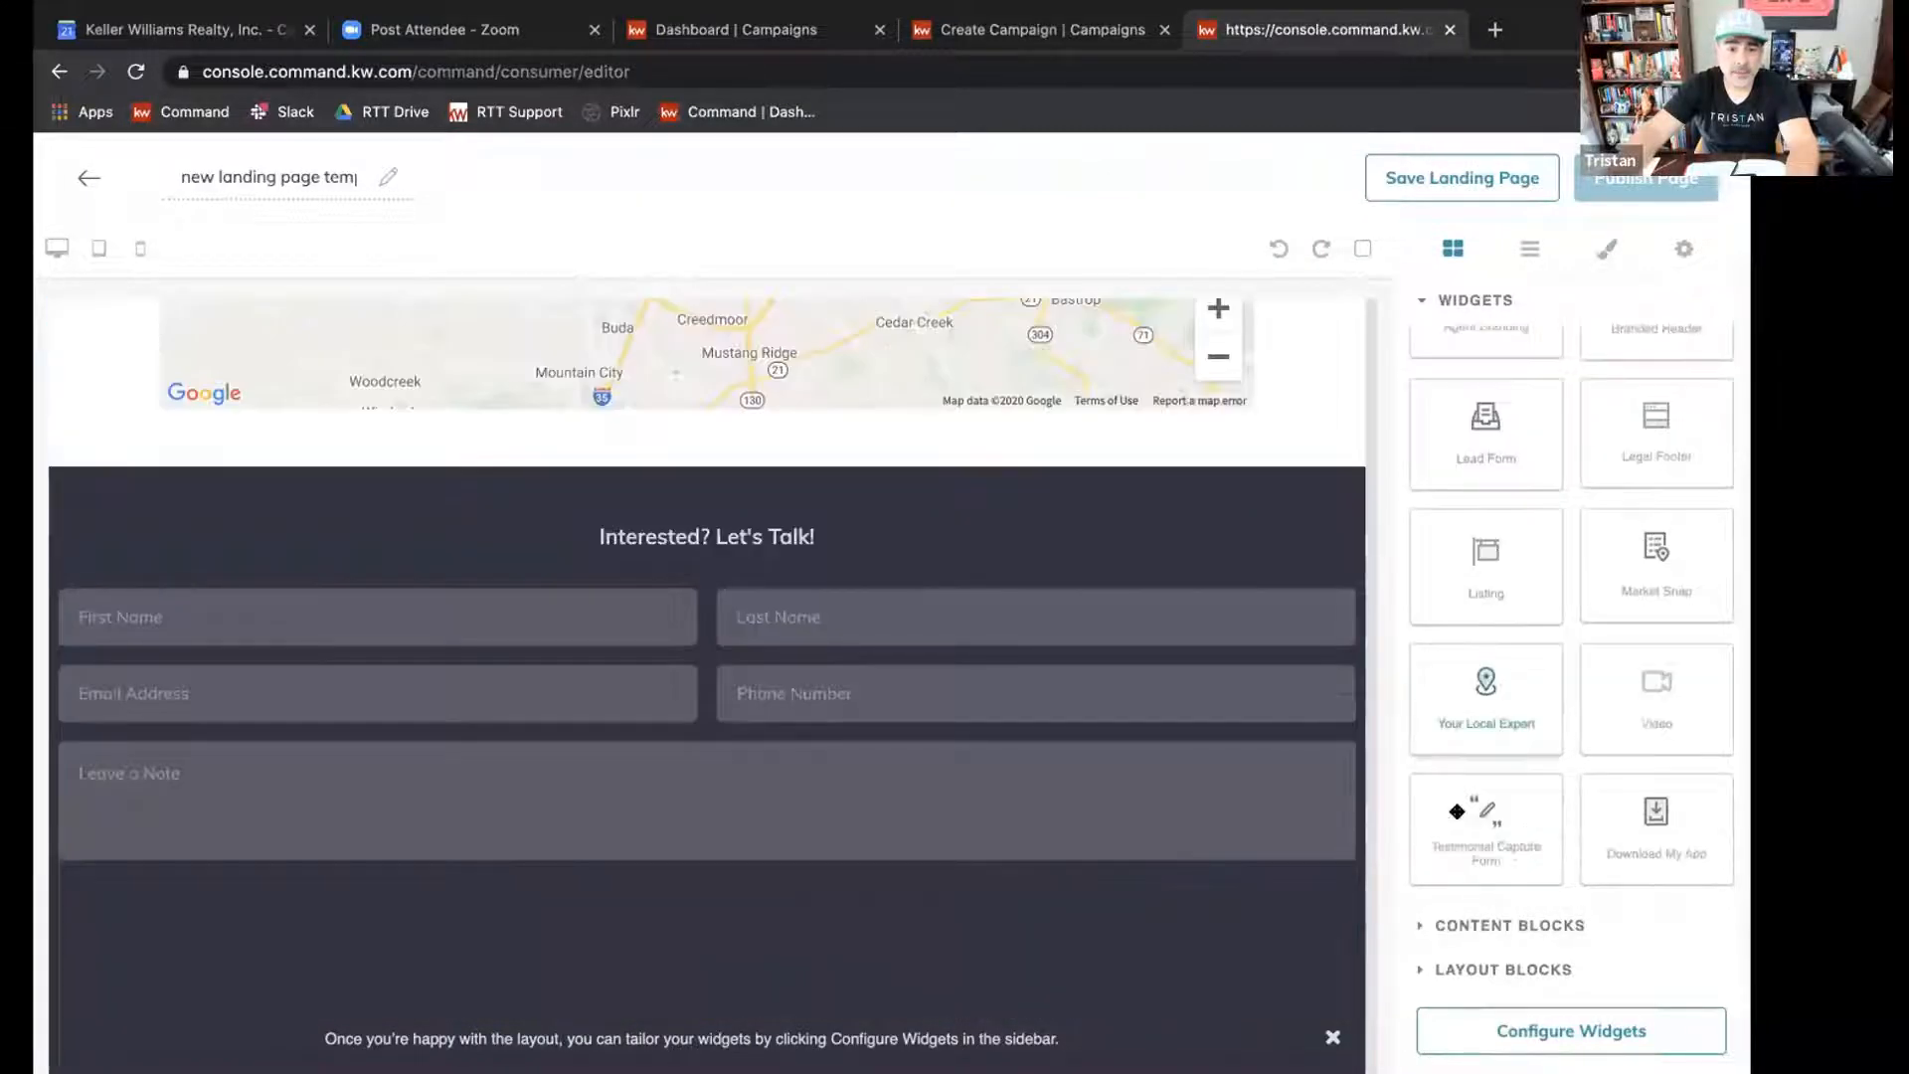
drag(1692, 787, 1237, 899)
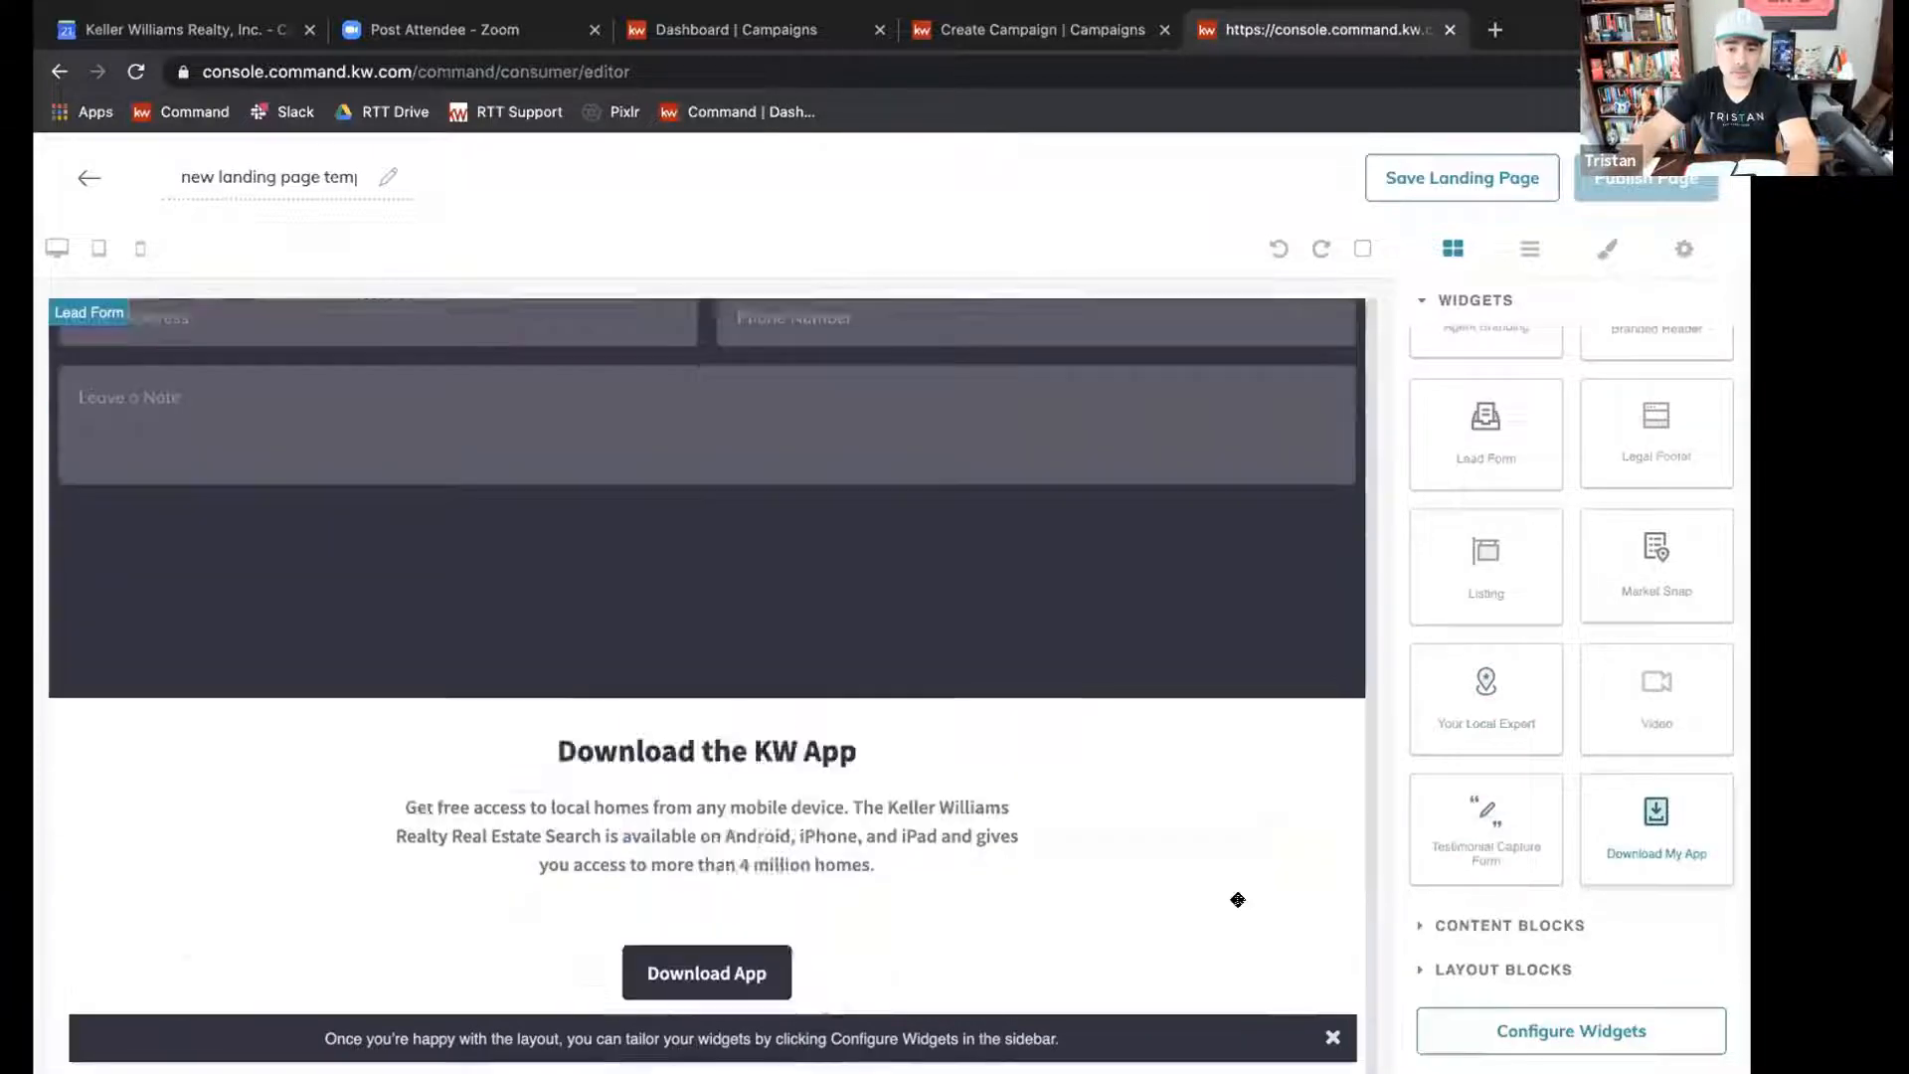
Review the assembled landing page from the branded header through the listing details to the app download section, dismissing the layout tip.
scroll(1237, 899, up, 6)
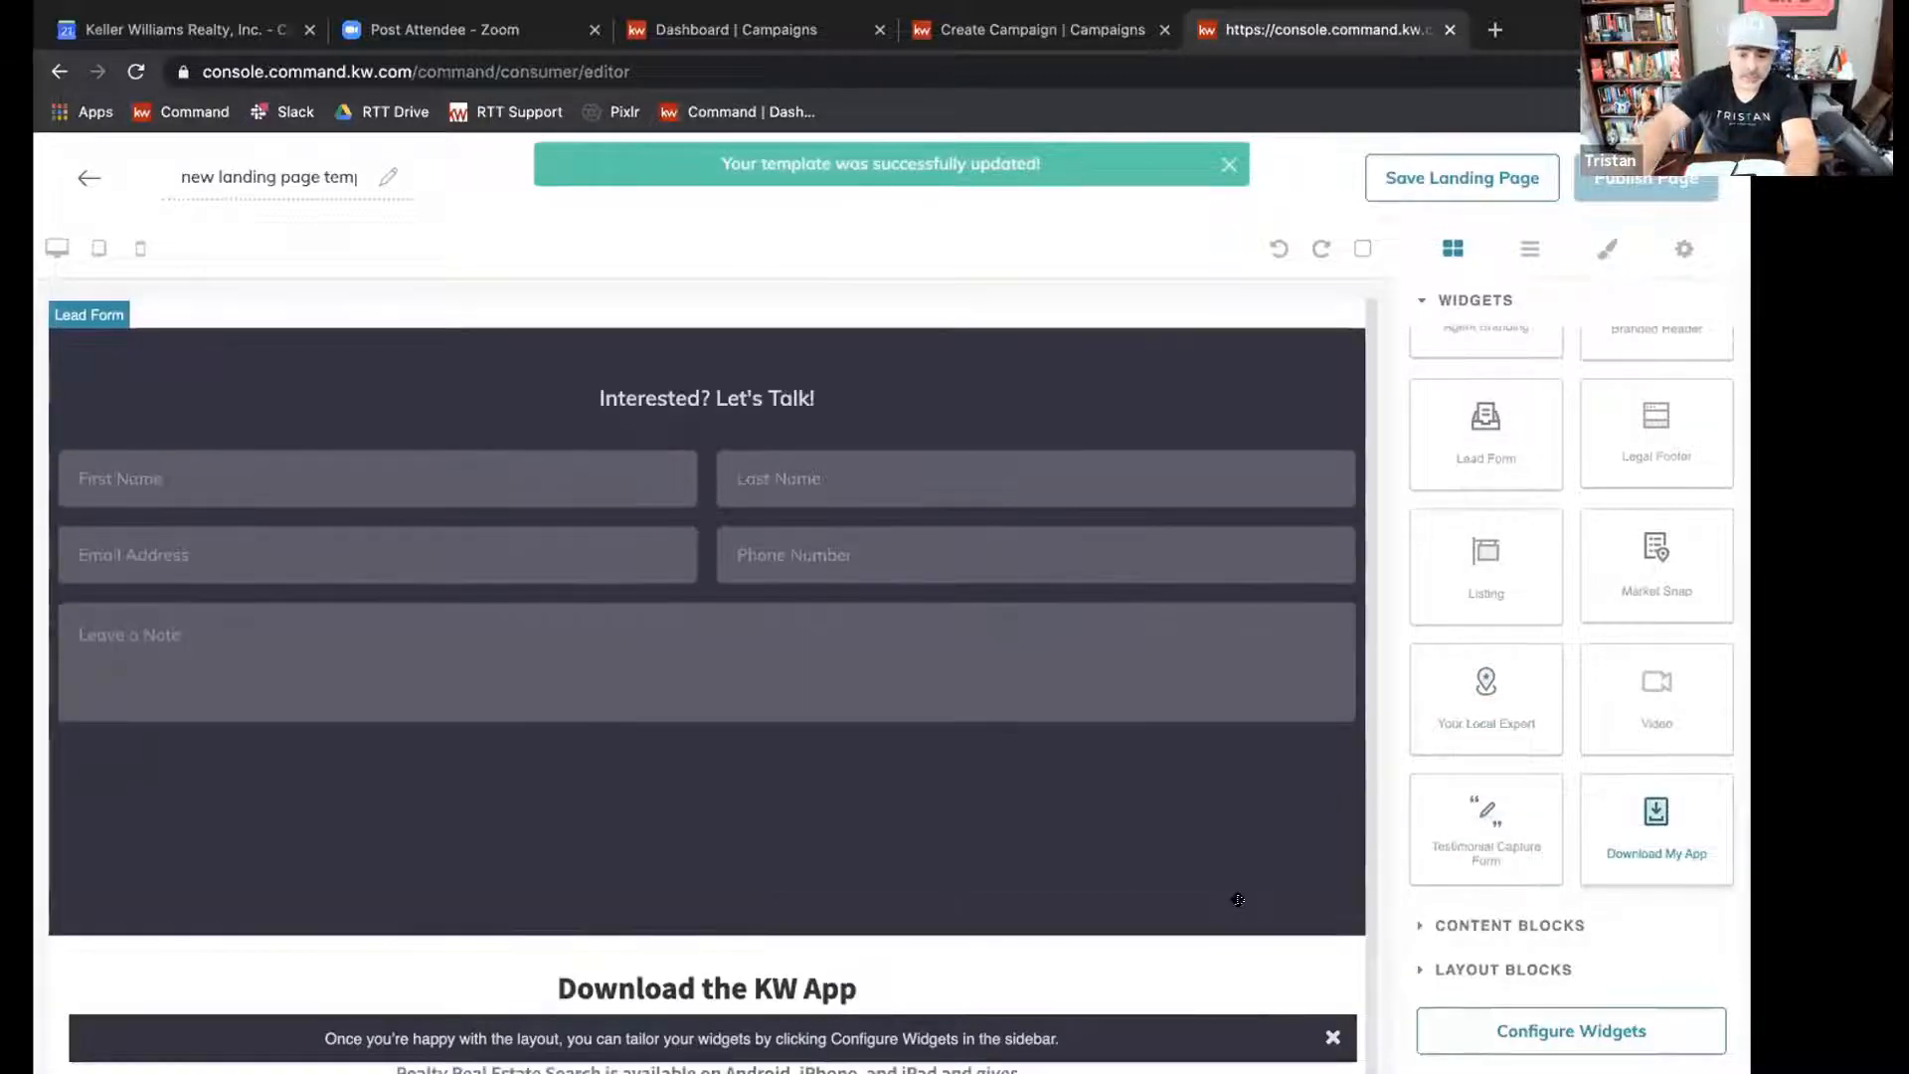
scroll(1237, 899, up, 15)
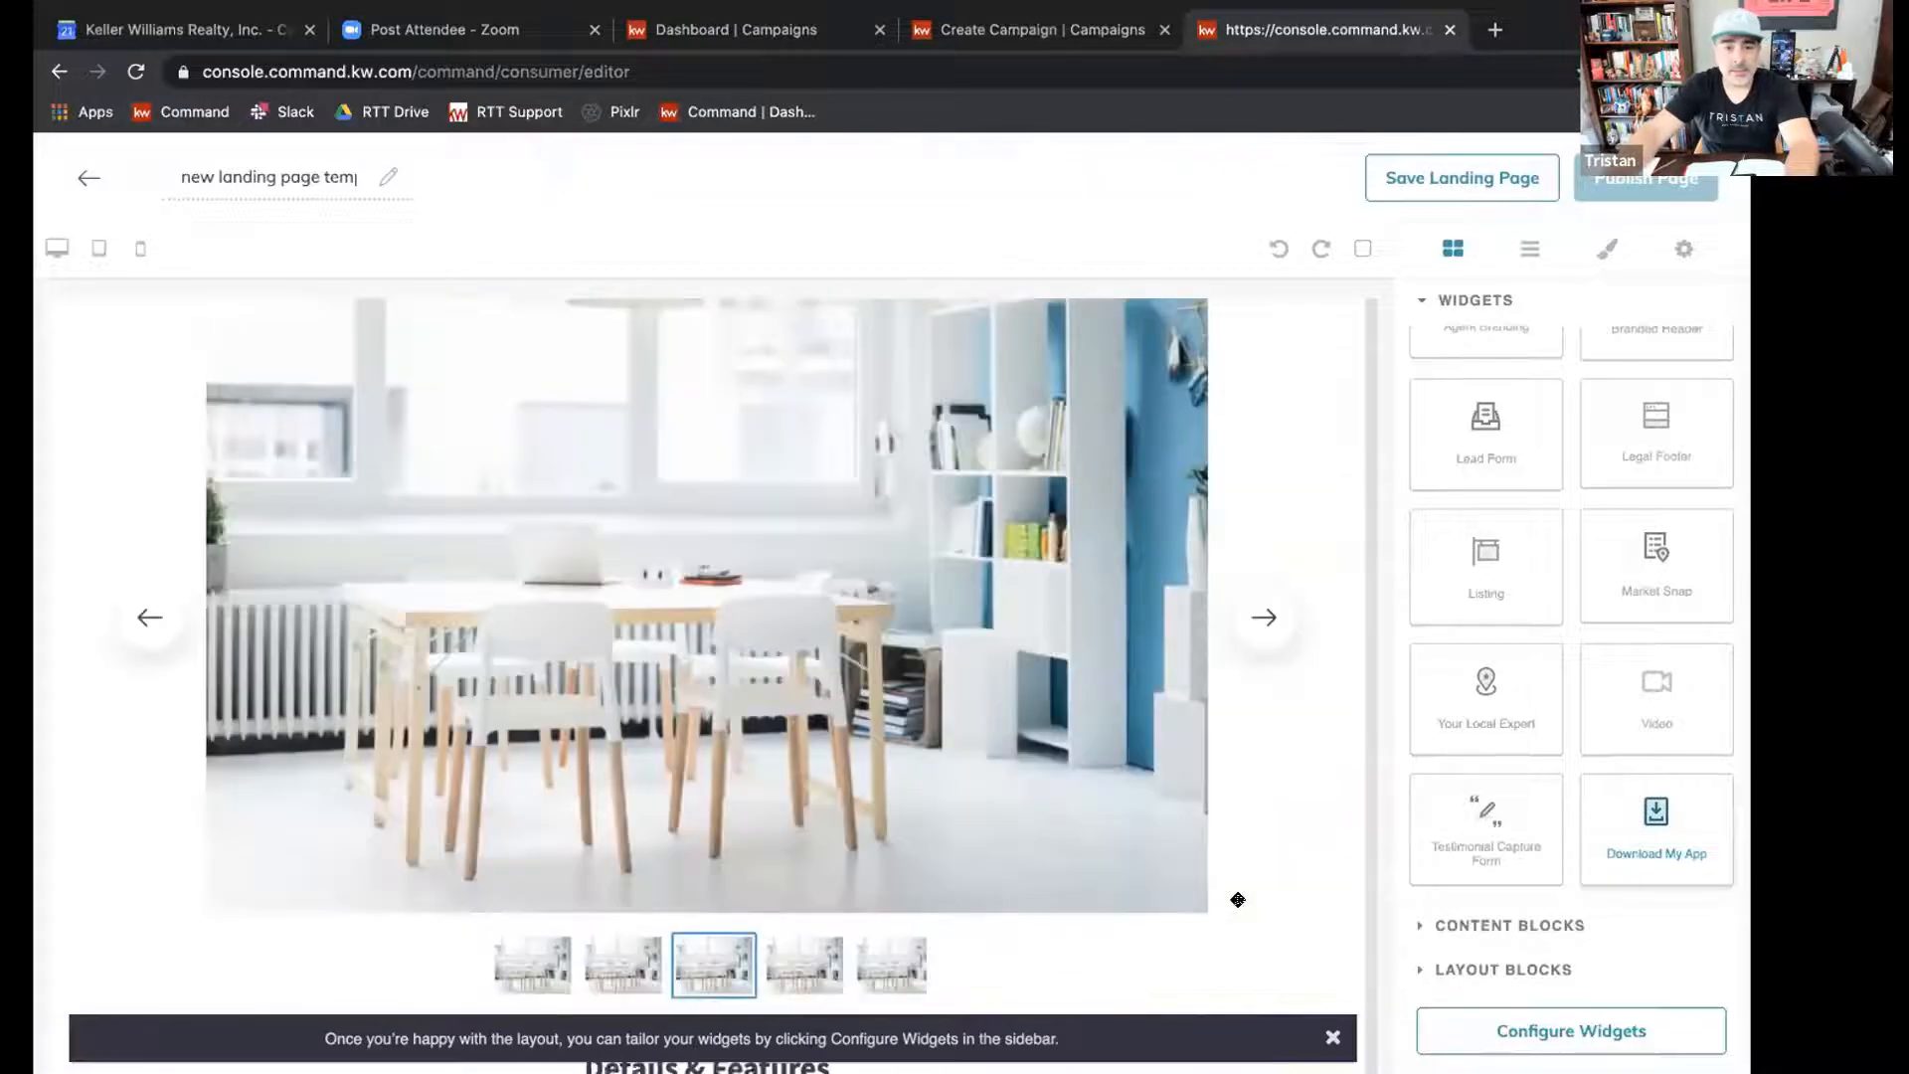
scroll(1237, 899, up, 10)
scroll(1237, 899, down, 10)
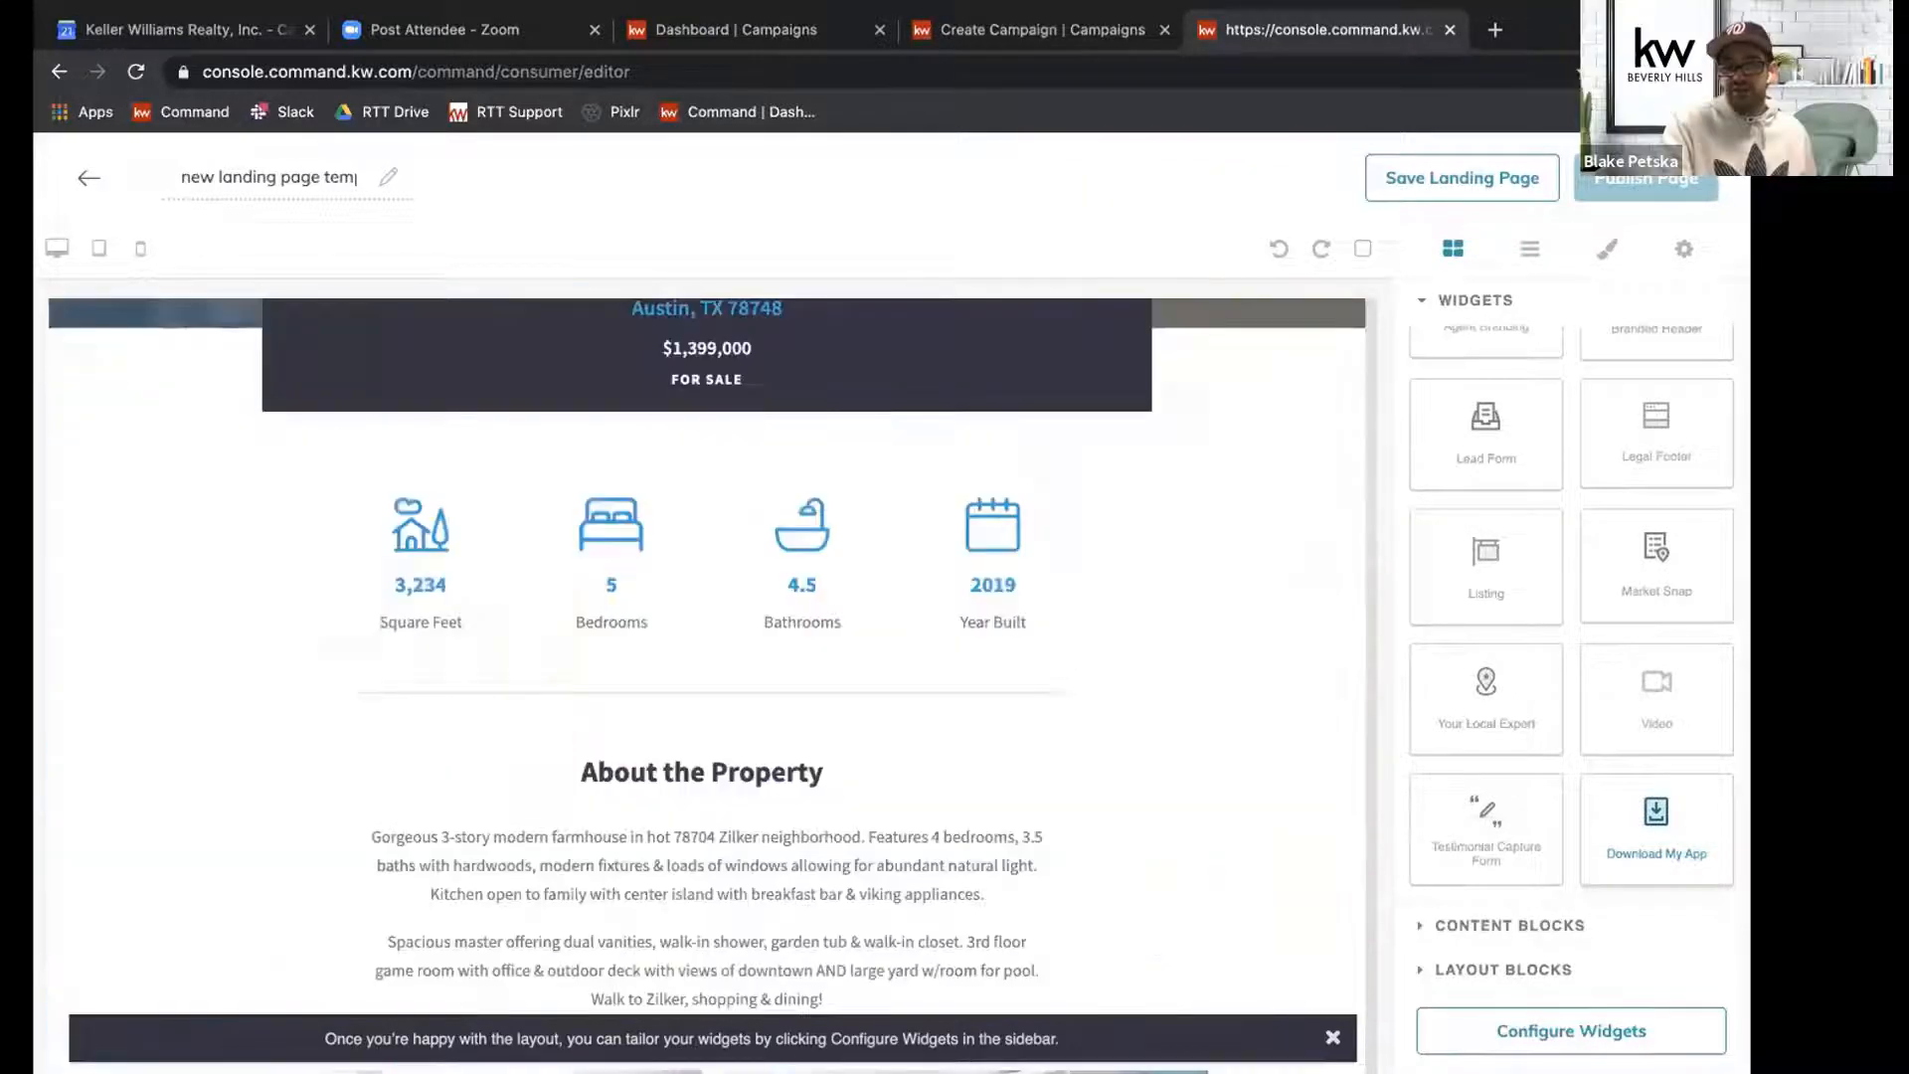
click(1320, 1039)
scroll(1323, 1043, up, 10)
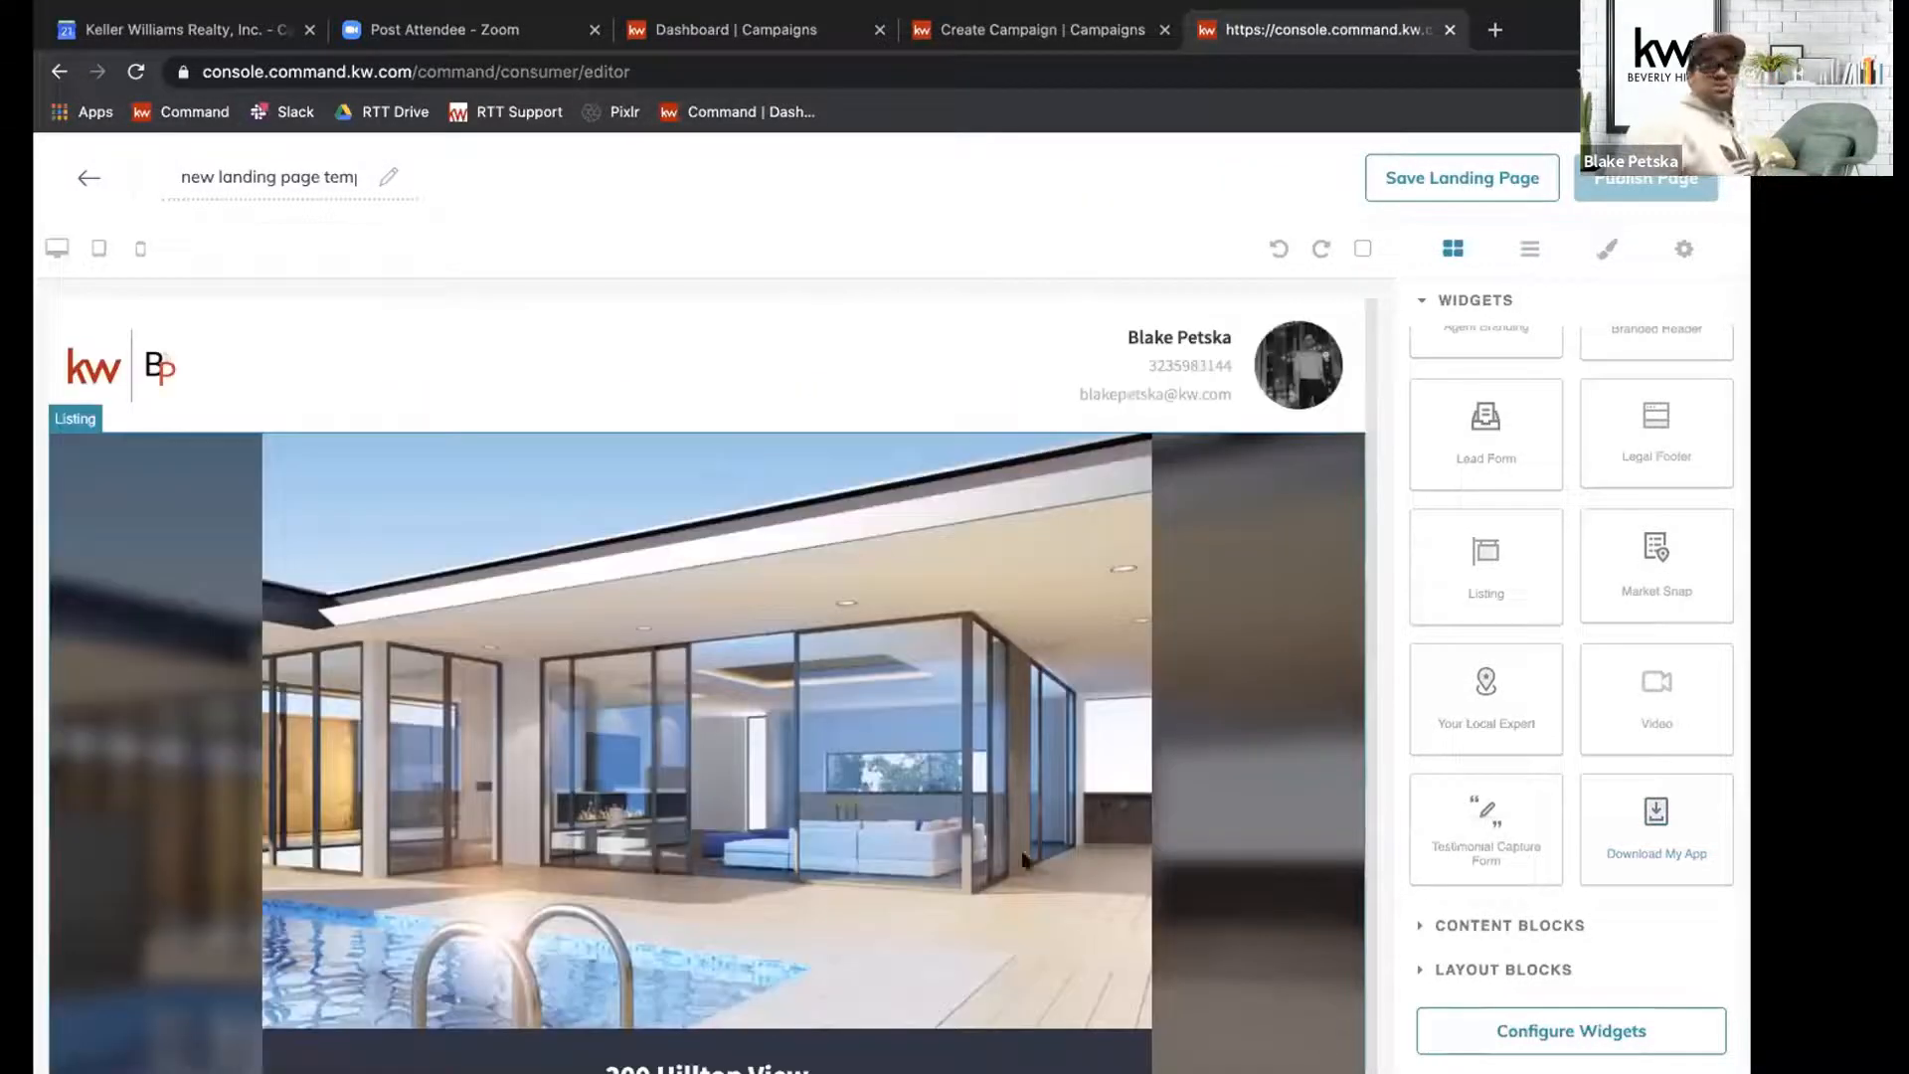
scroll(906, 518, down, 5)
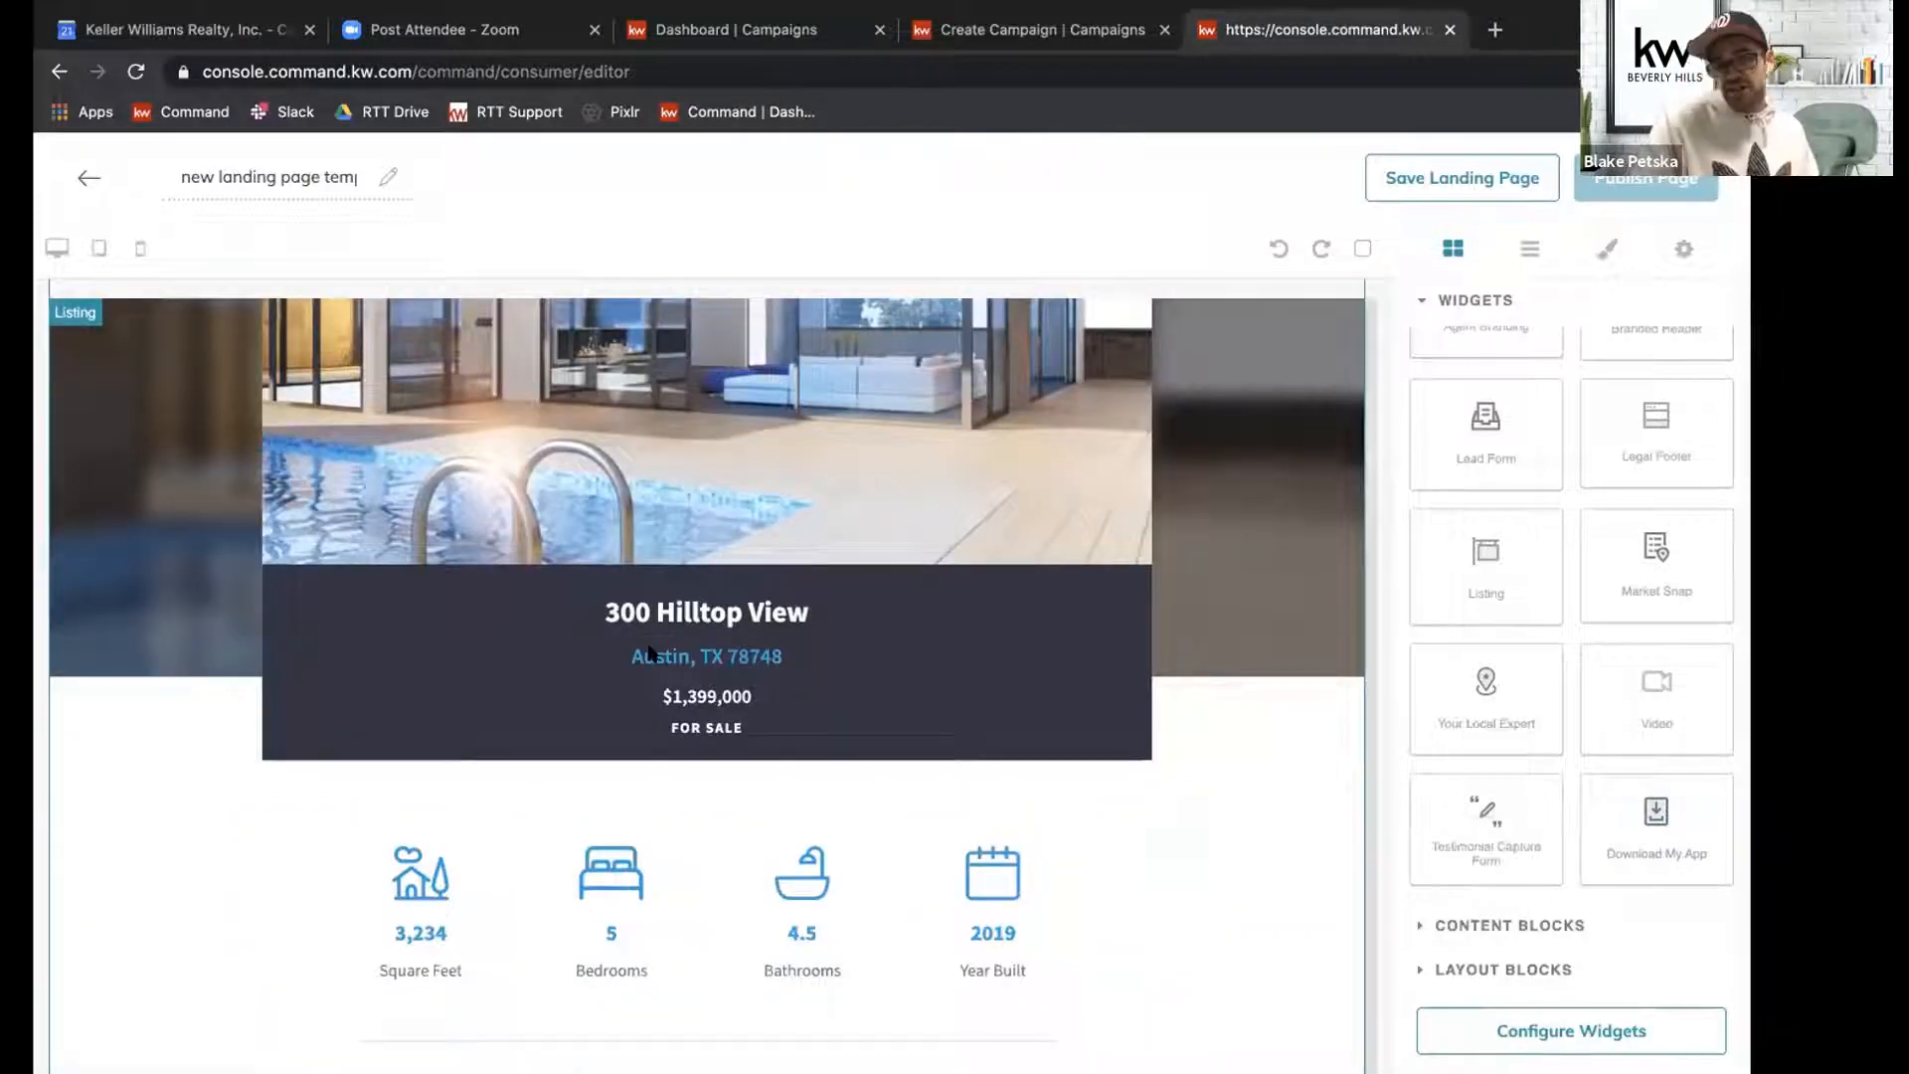
scroll(649, 652, up, 5)
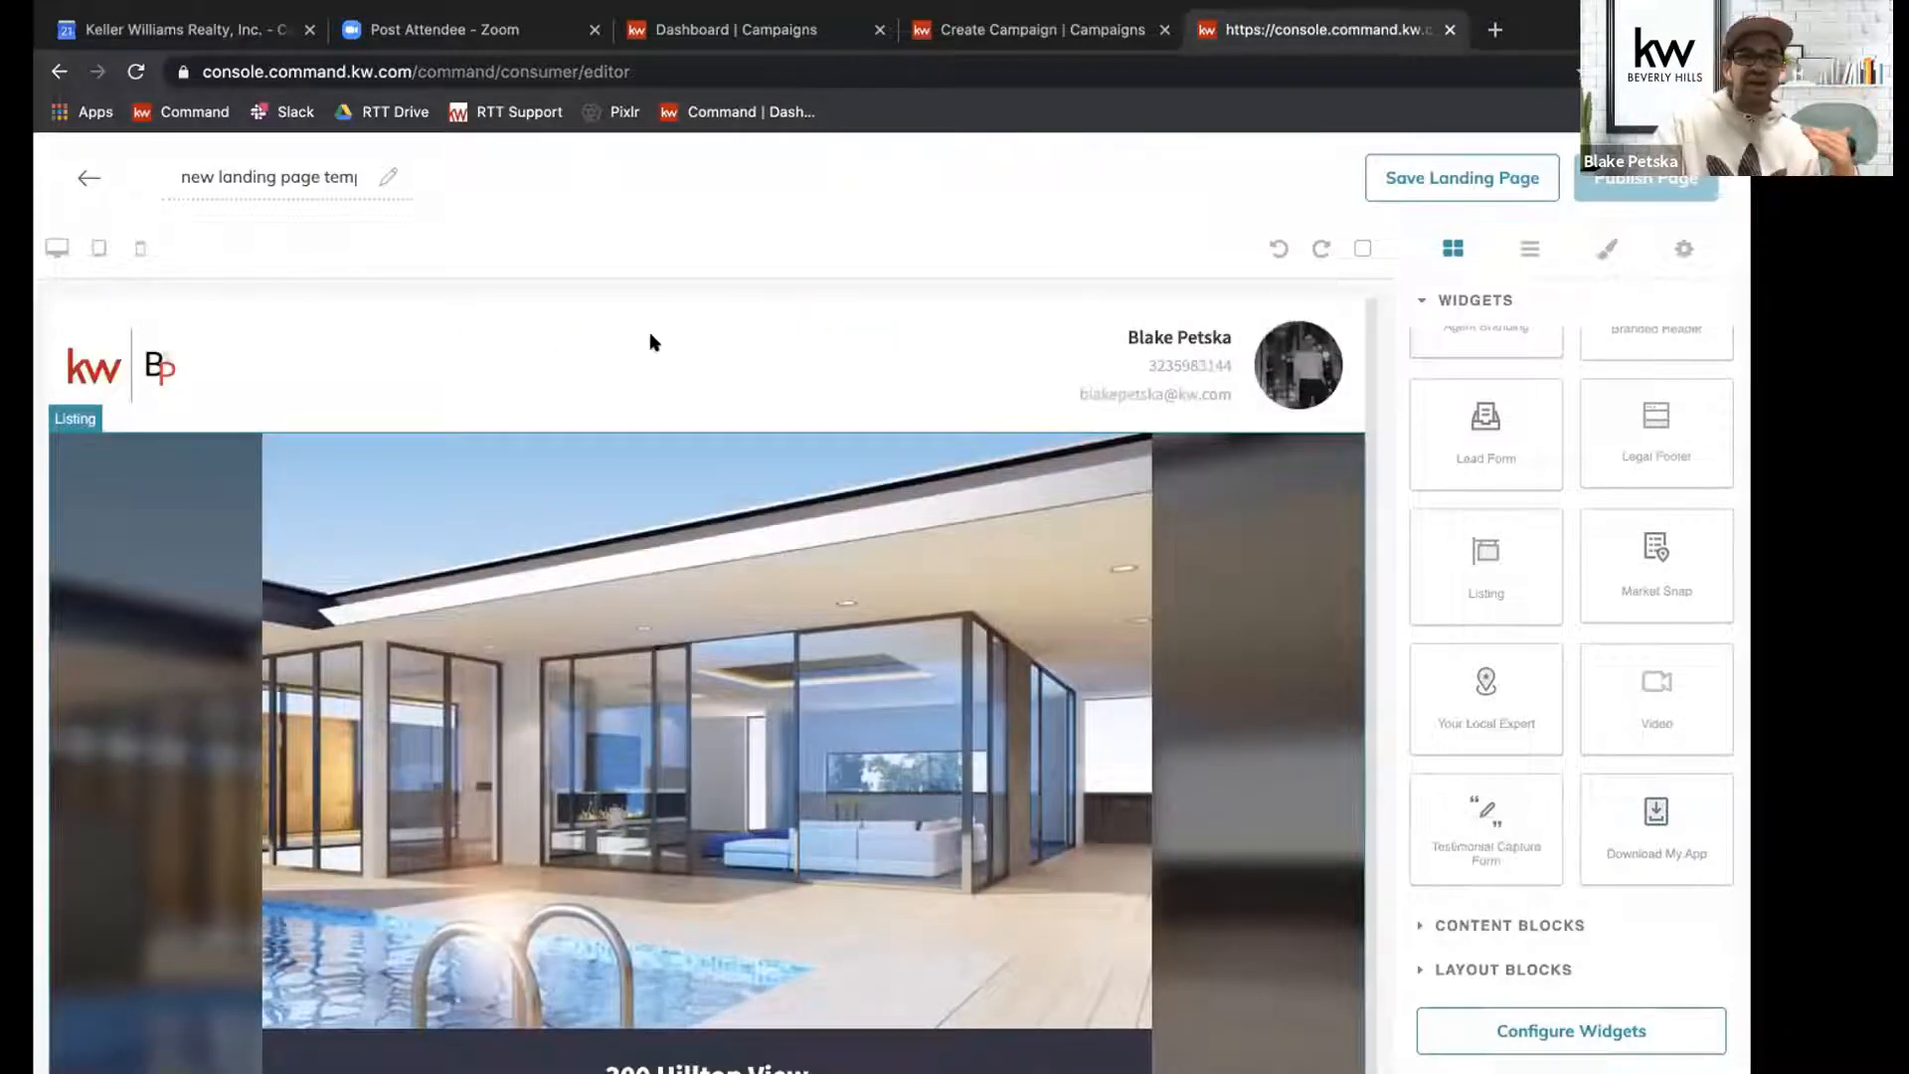
scroll(695, 515, down, 10)
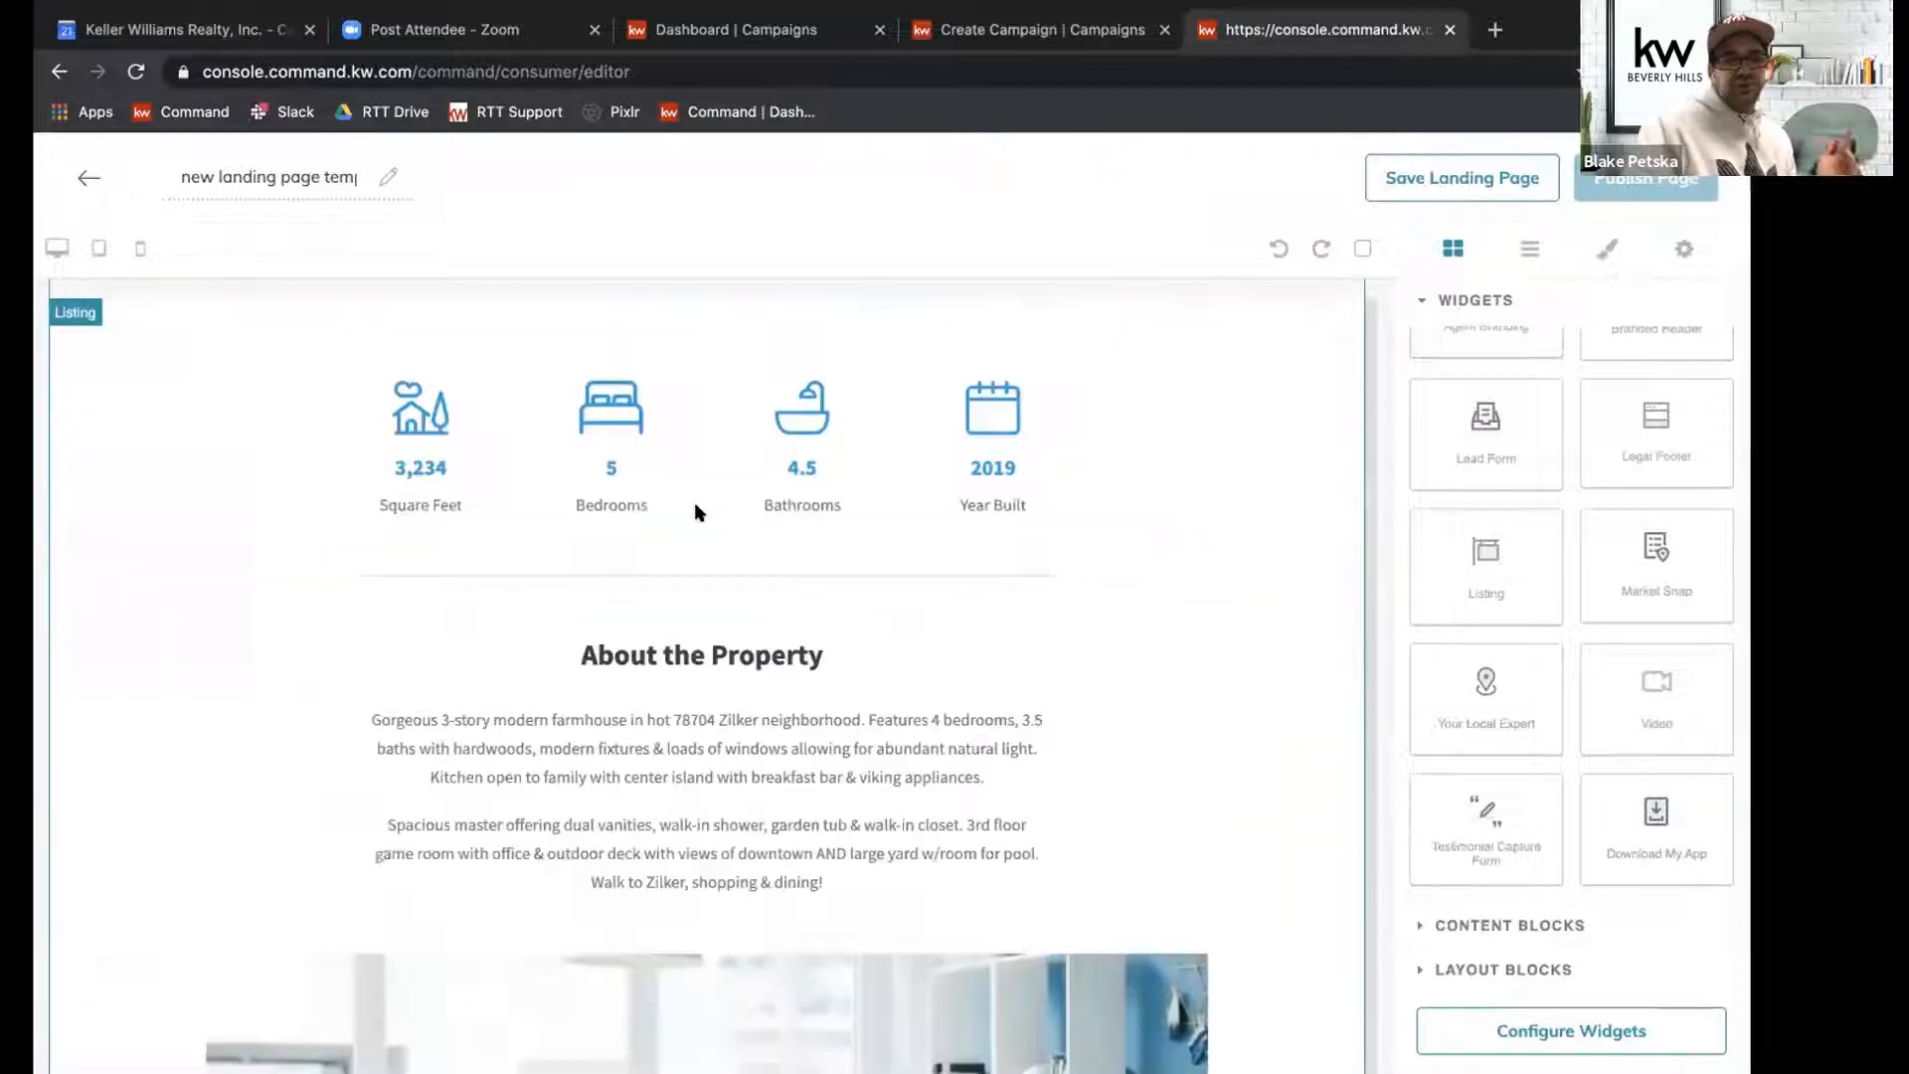
scroll(695, 512, down, 14)
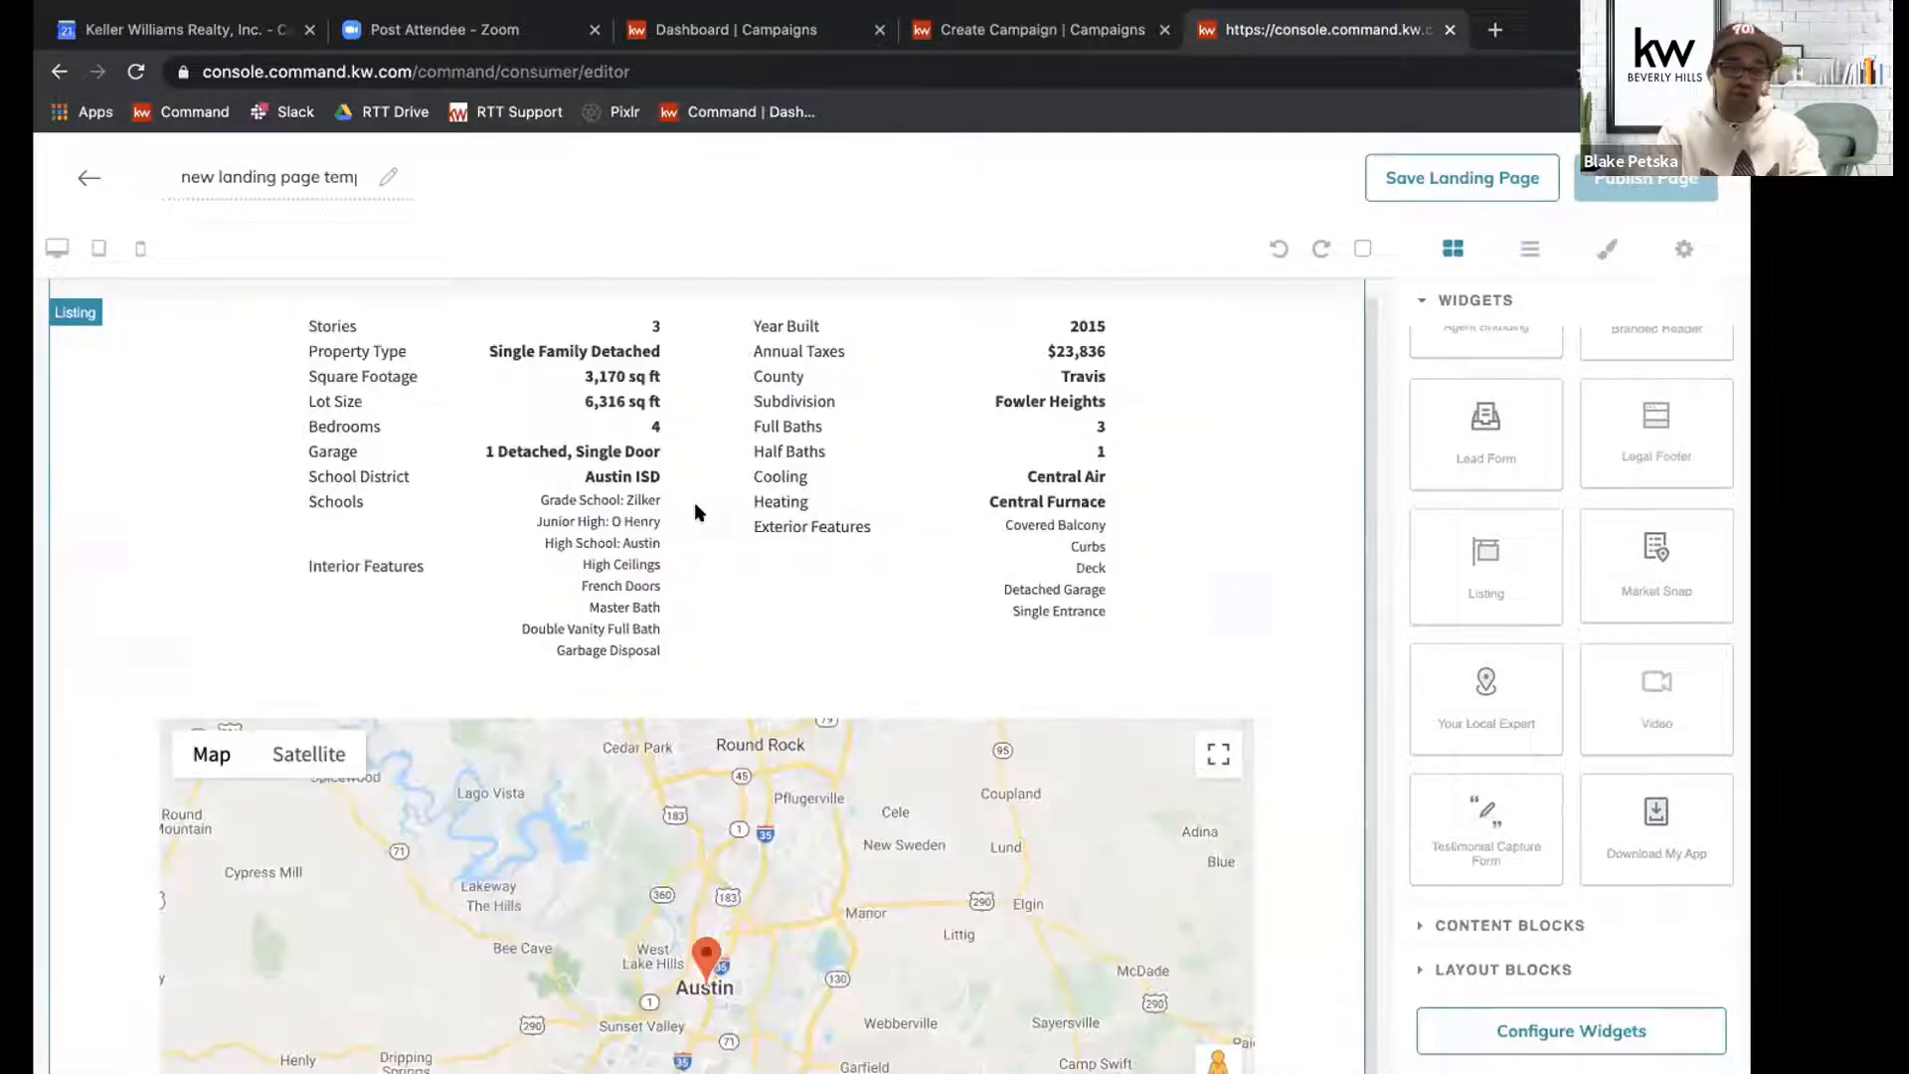
scroll(696, 512, down, 15)
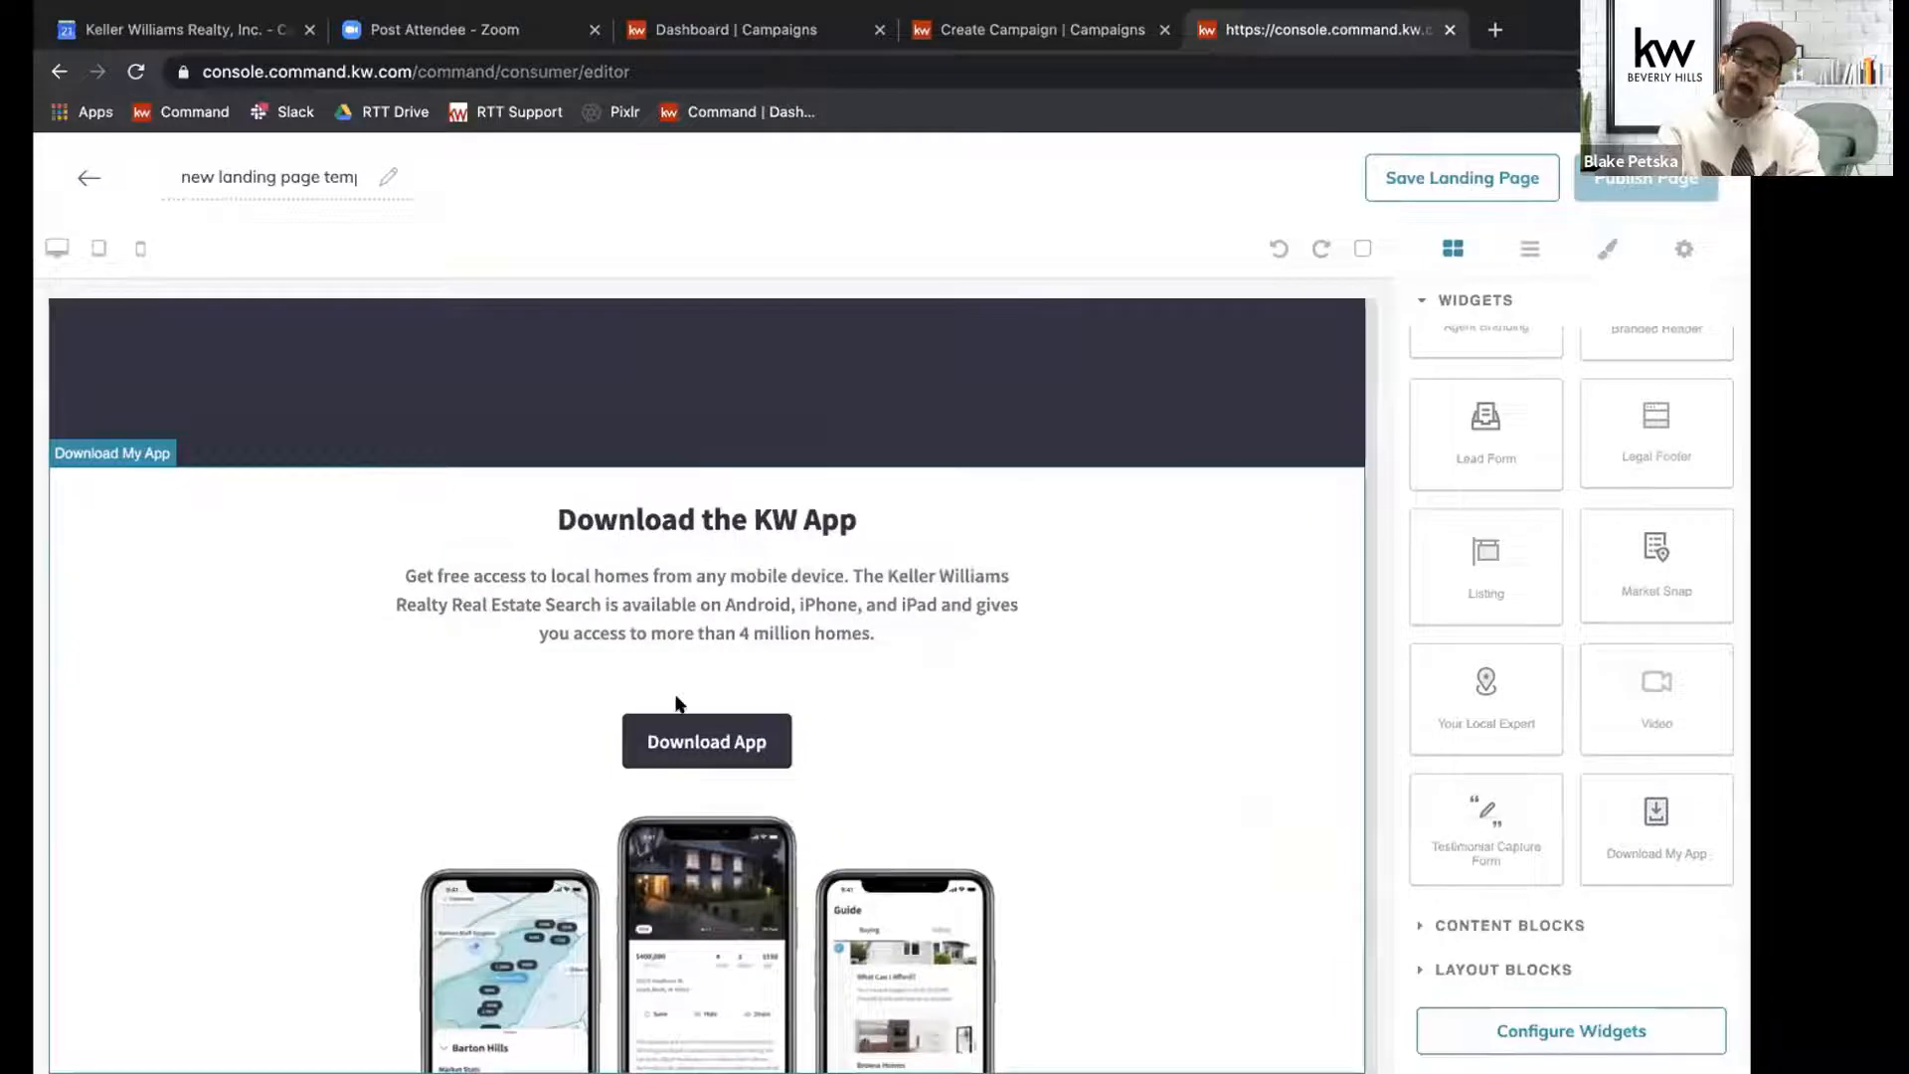
Rename the landing page as "Hercules".
double_click(229, 176)
click(229, 176)
key(BackSpace)
key(BackSpace)
double_click(229, 176)
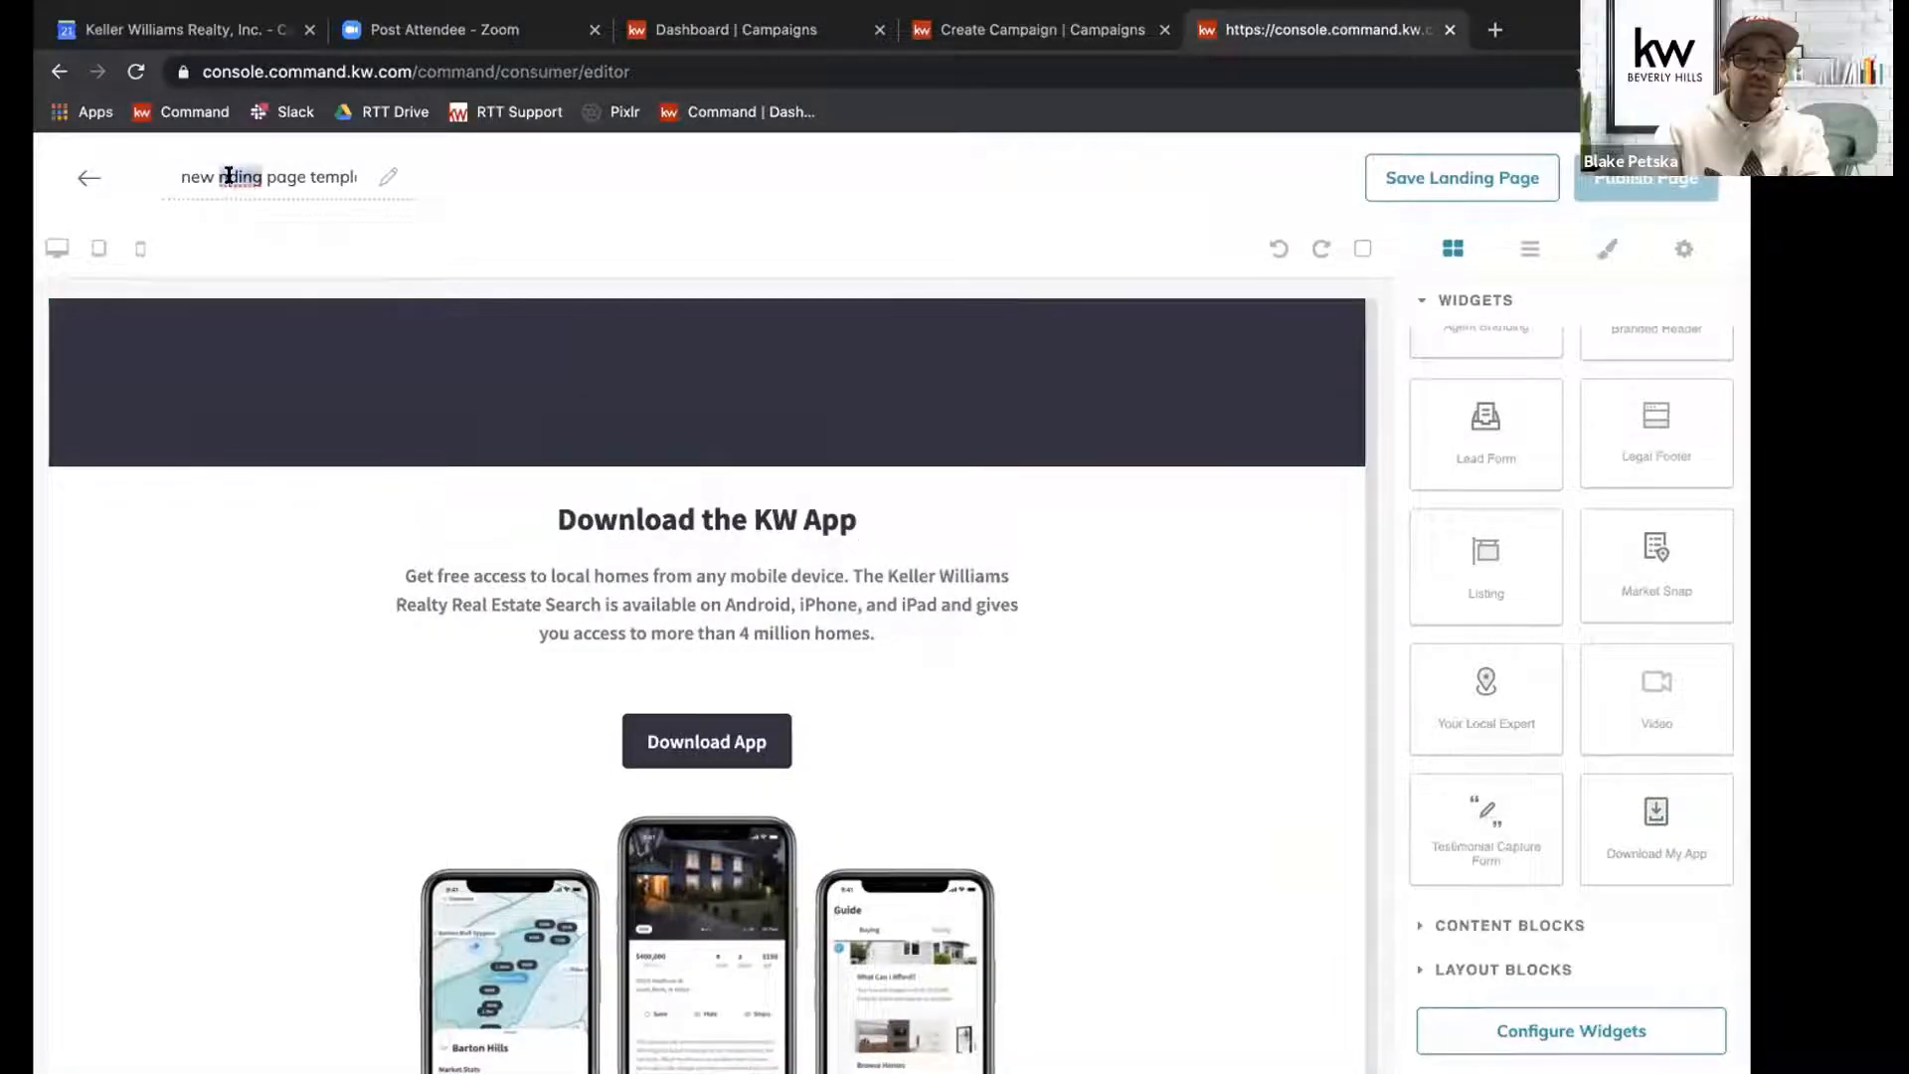
triple_click(229, 176)
text(Hero)
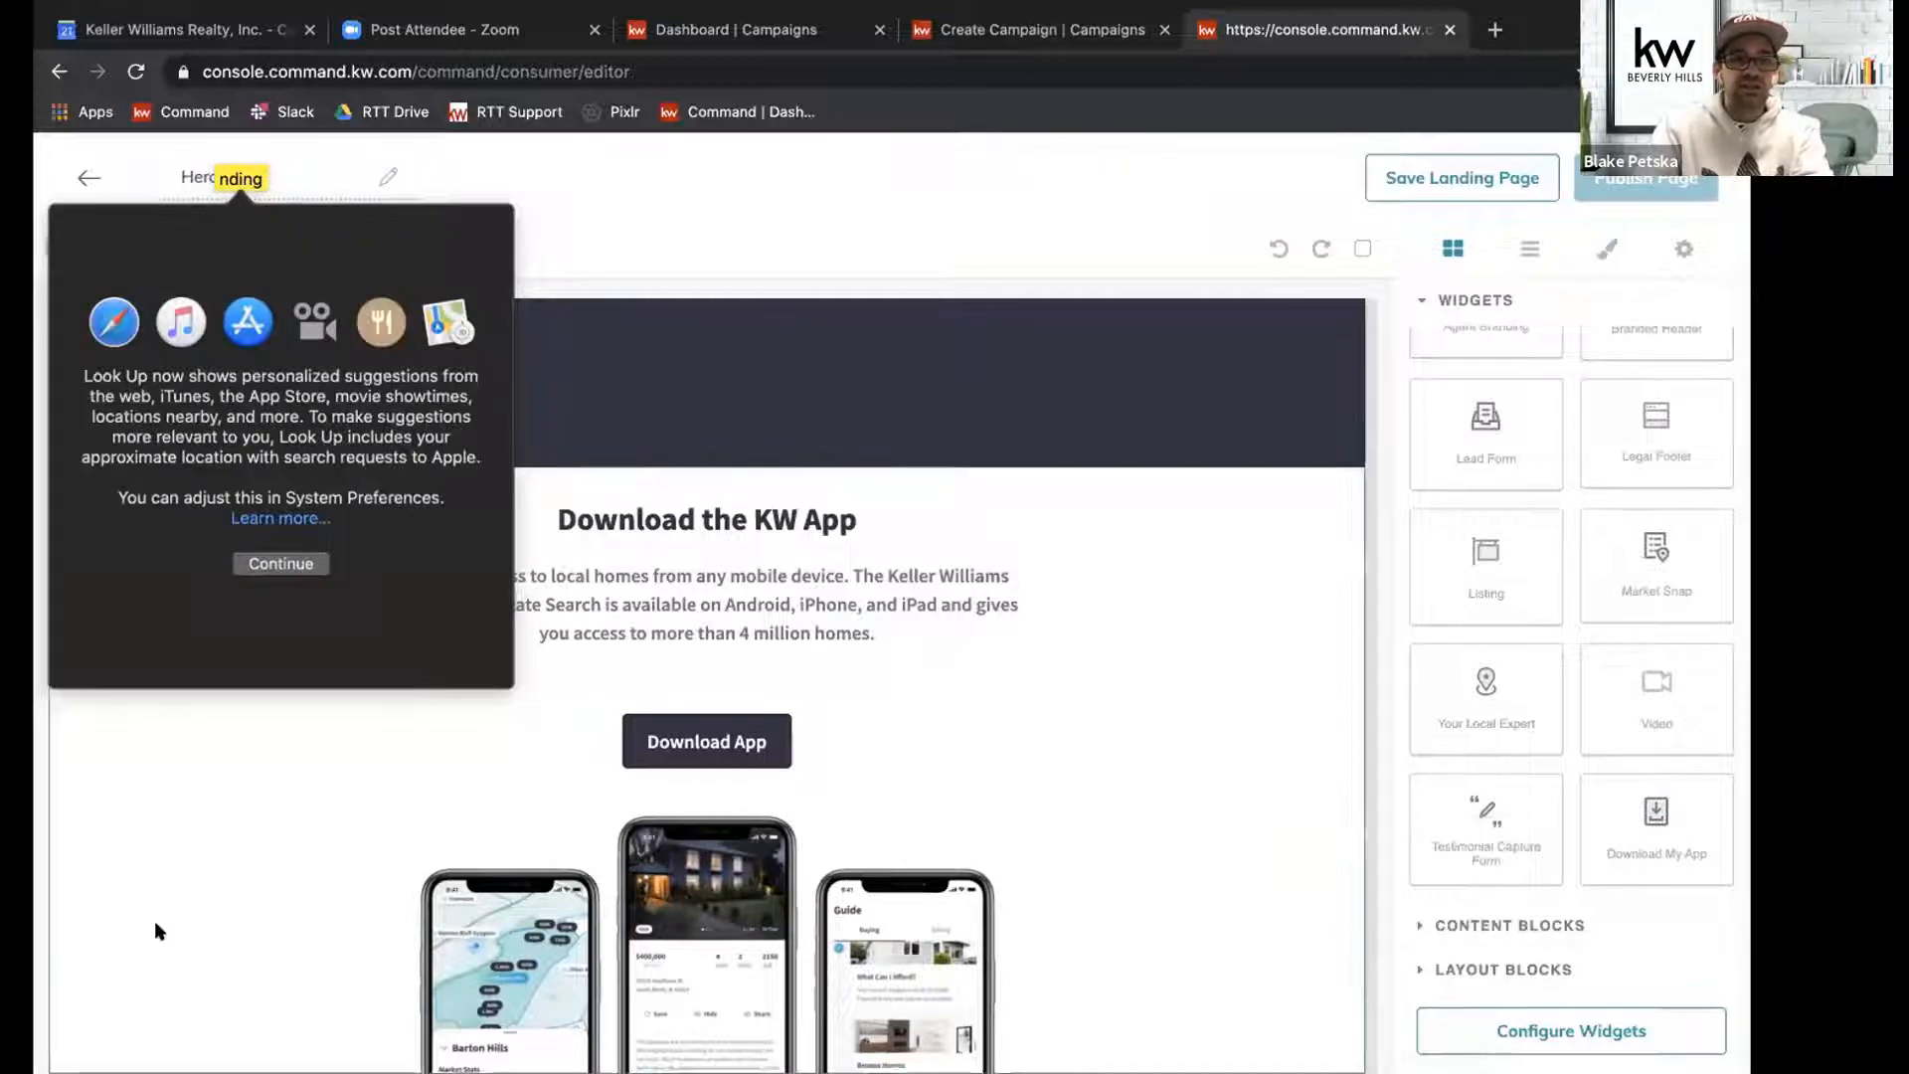
click(153, 921)
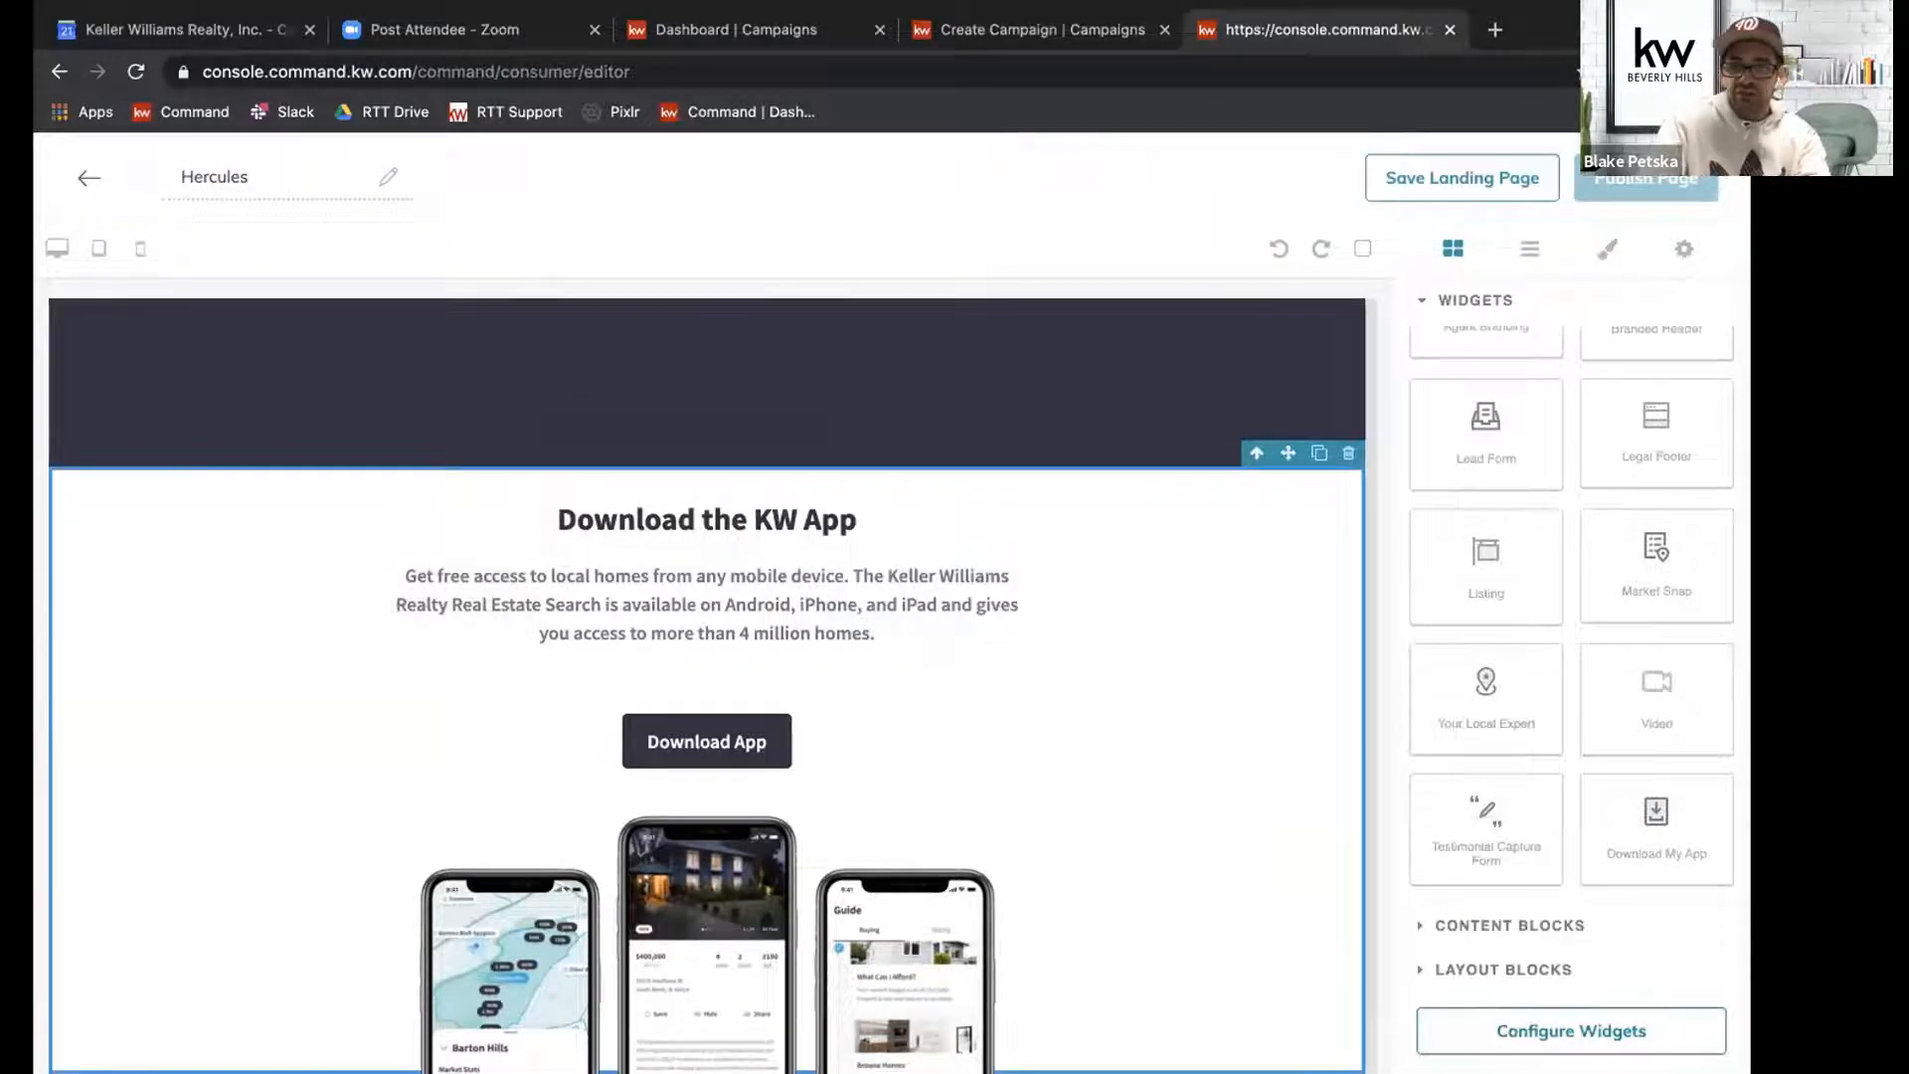
Configure the Branded Header widget with the header text "Just Sold!" and apply the change.
drag(1400, 1022, 1691, 1040)
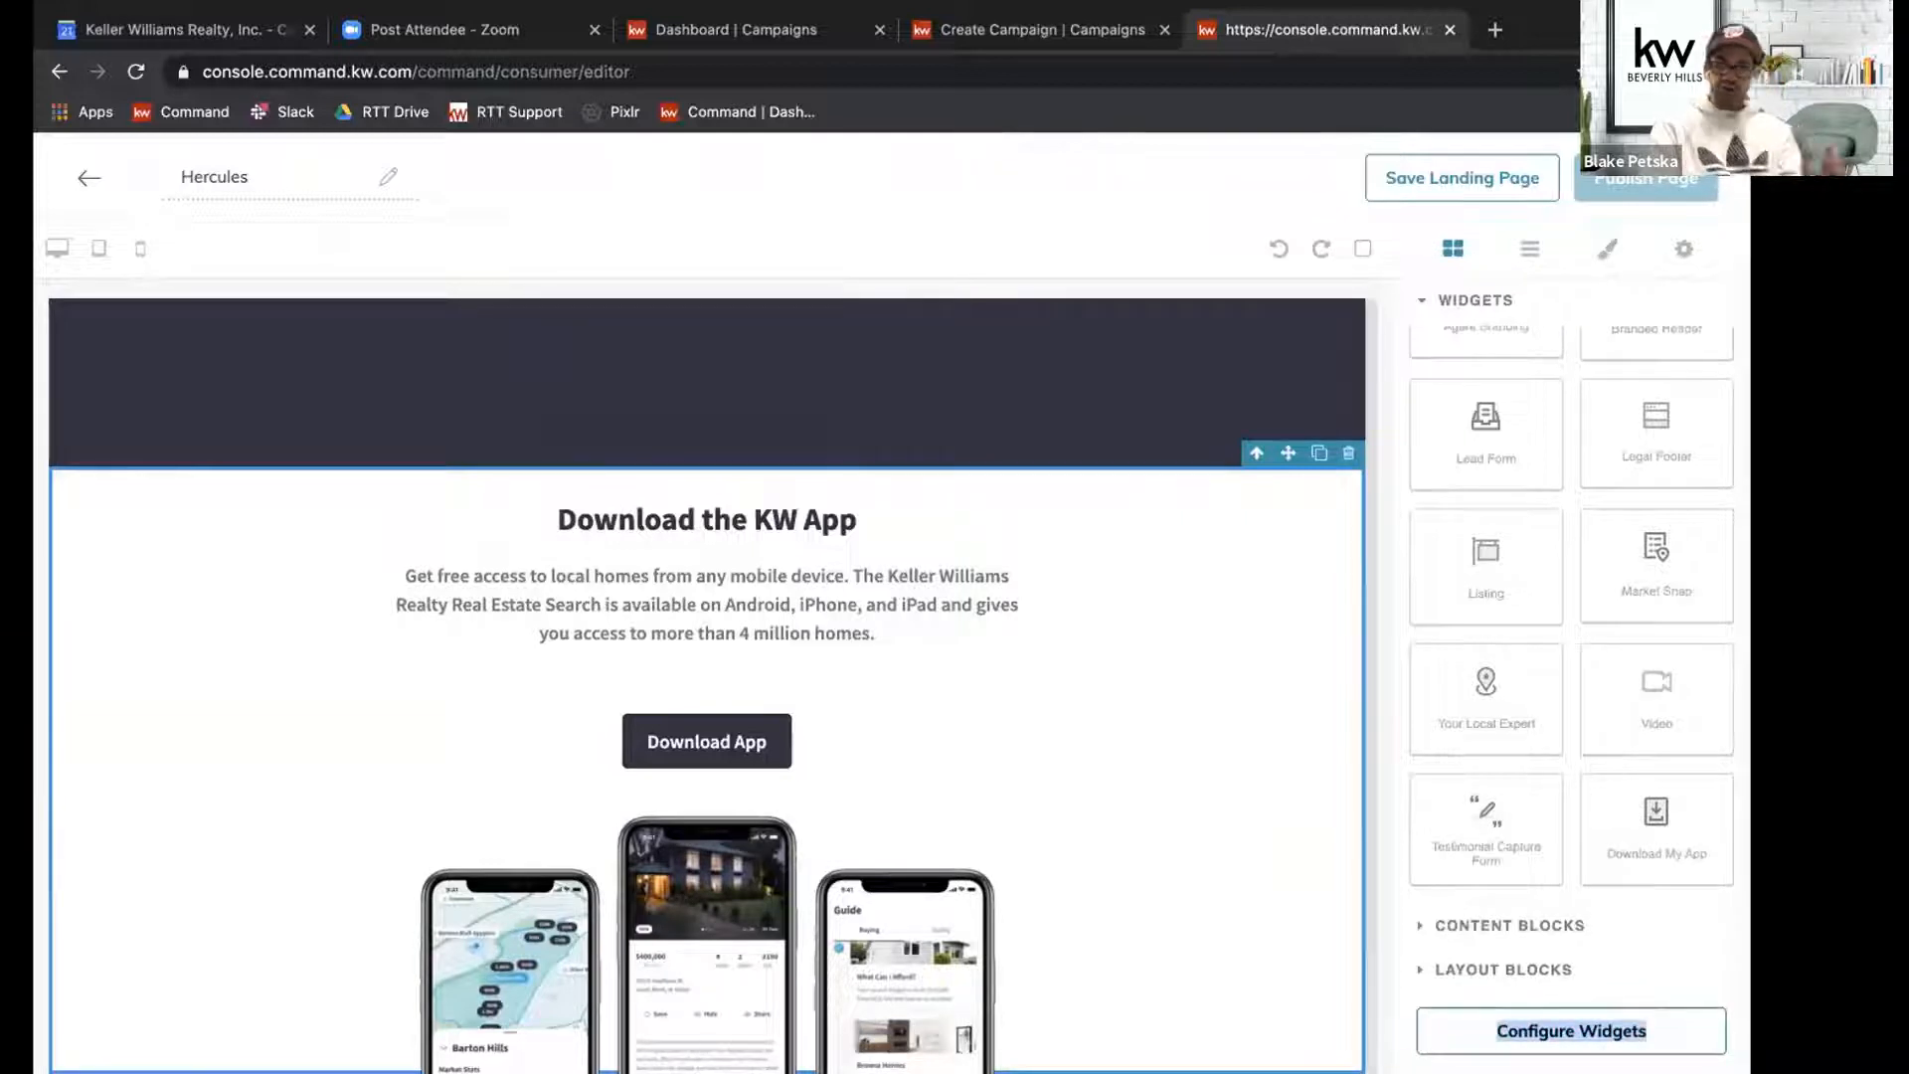
click(1470, 1034)
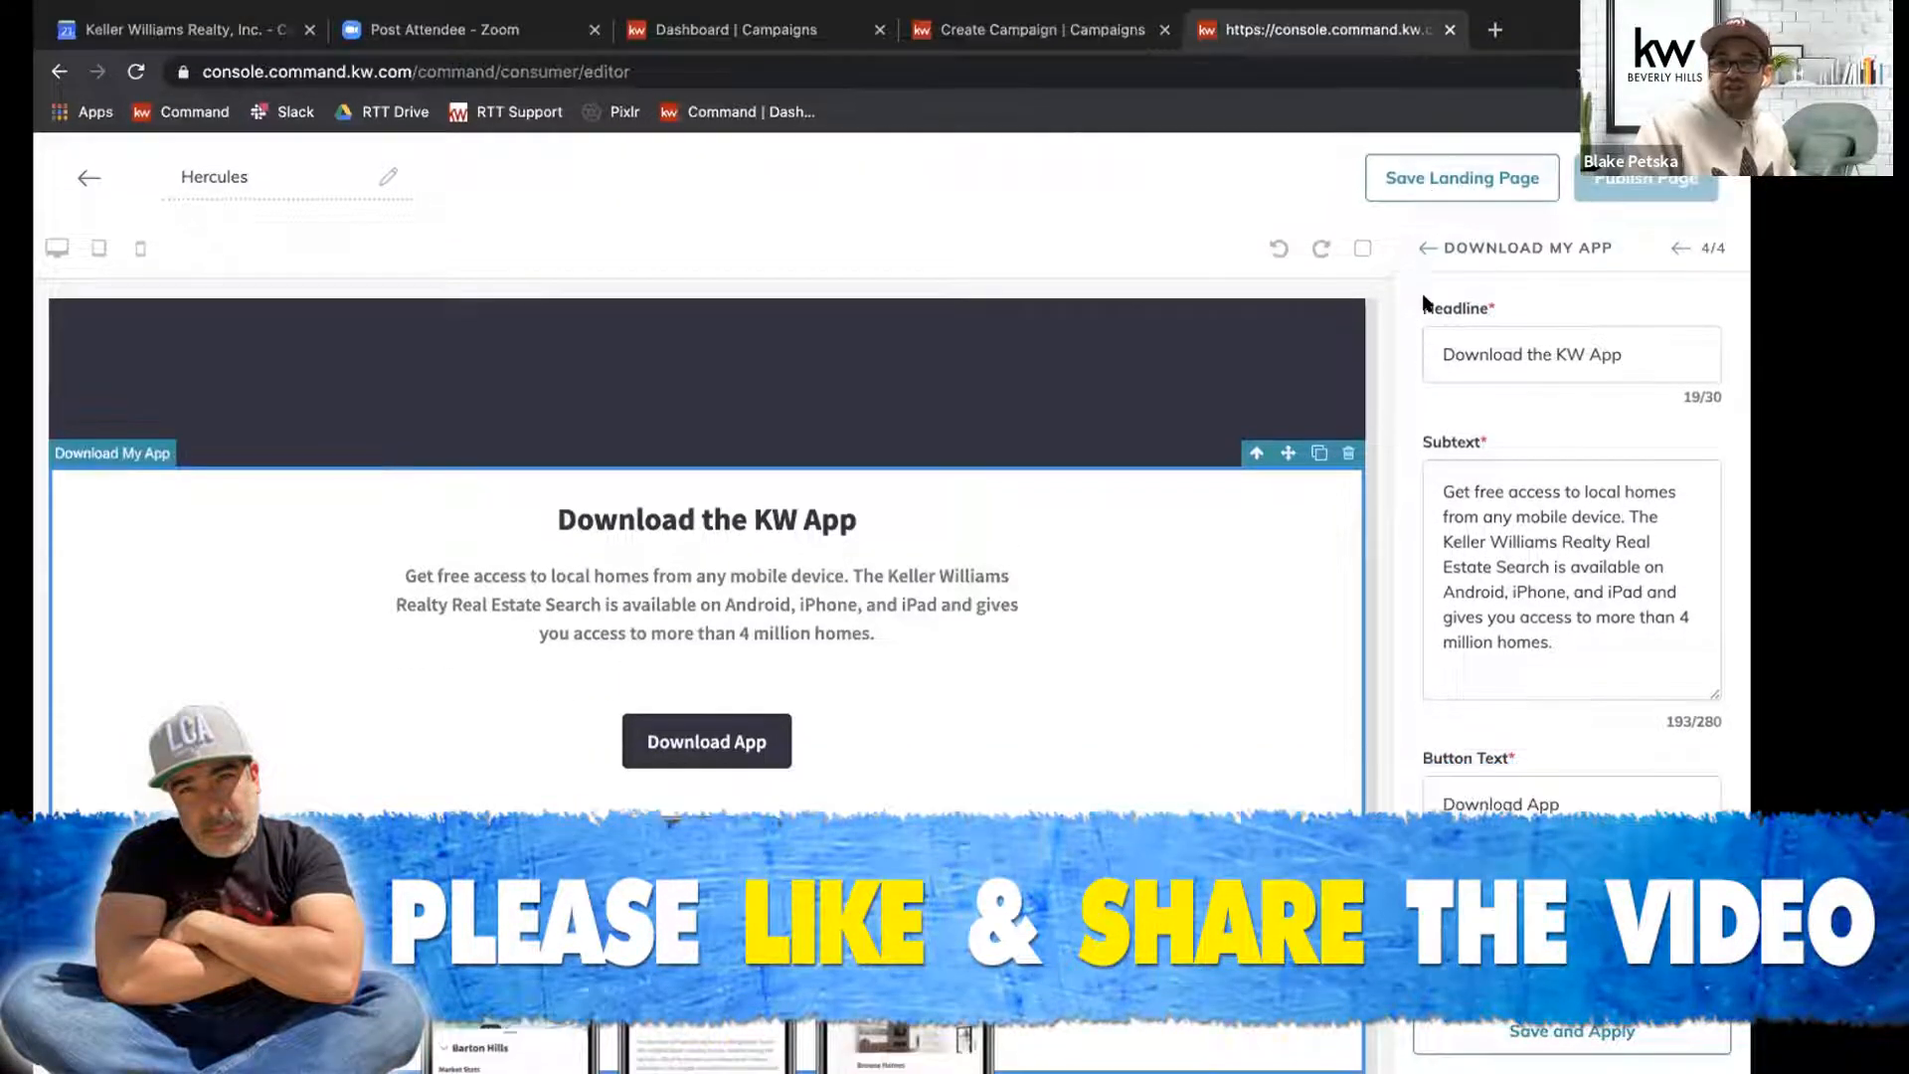
click(1424, 251)
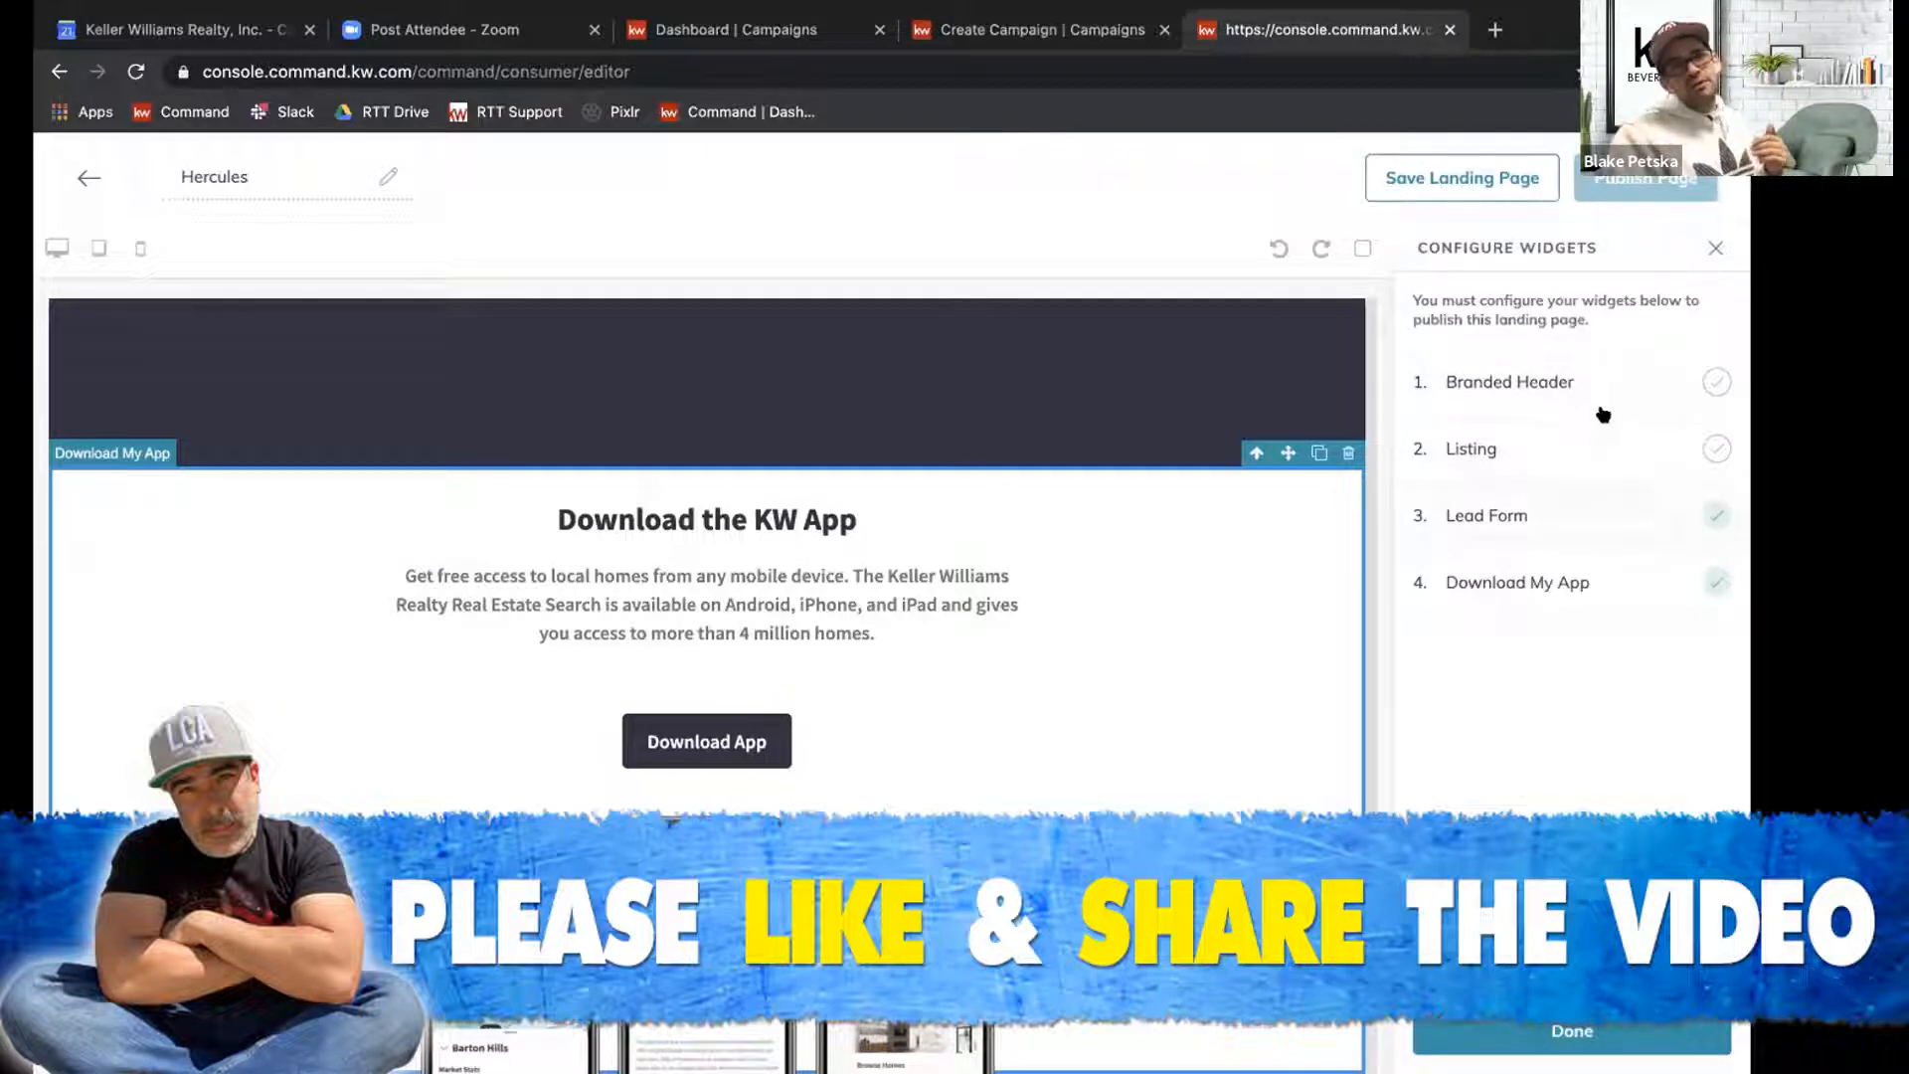
click(1481, 383)
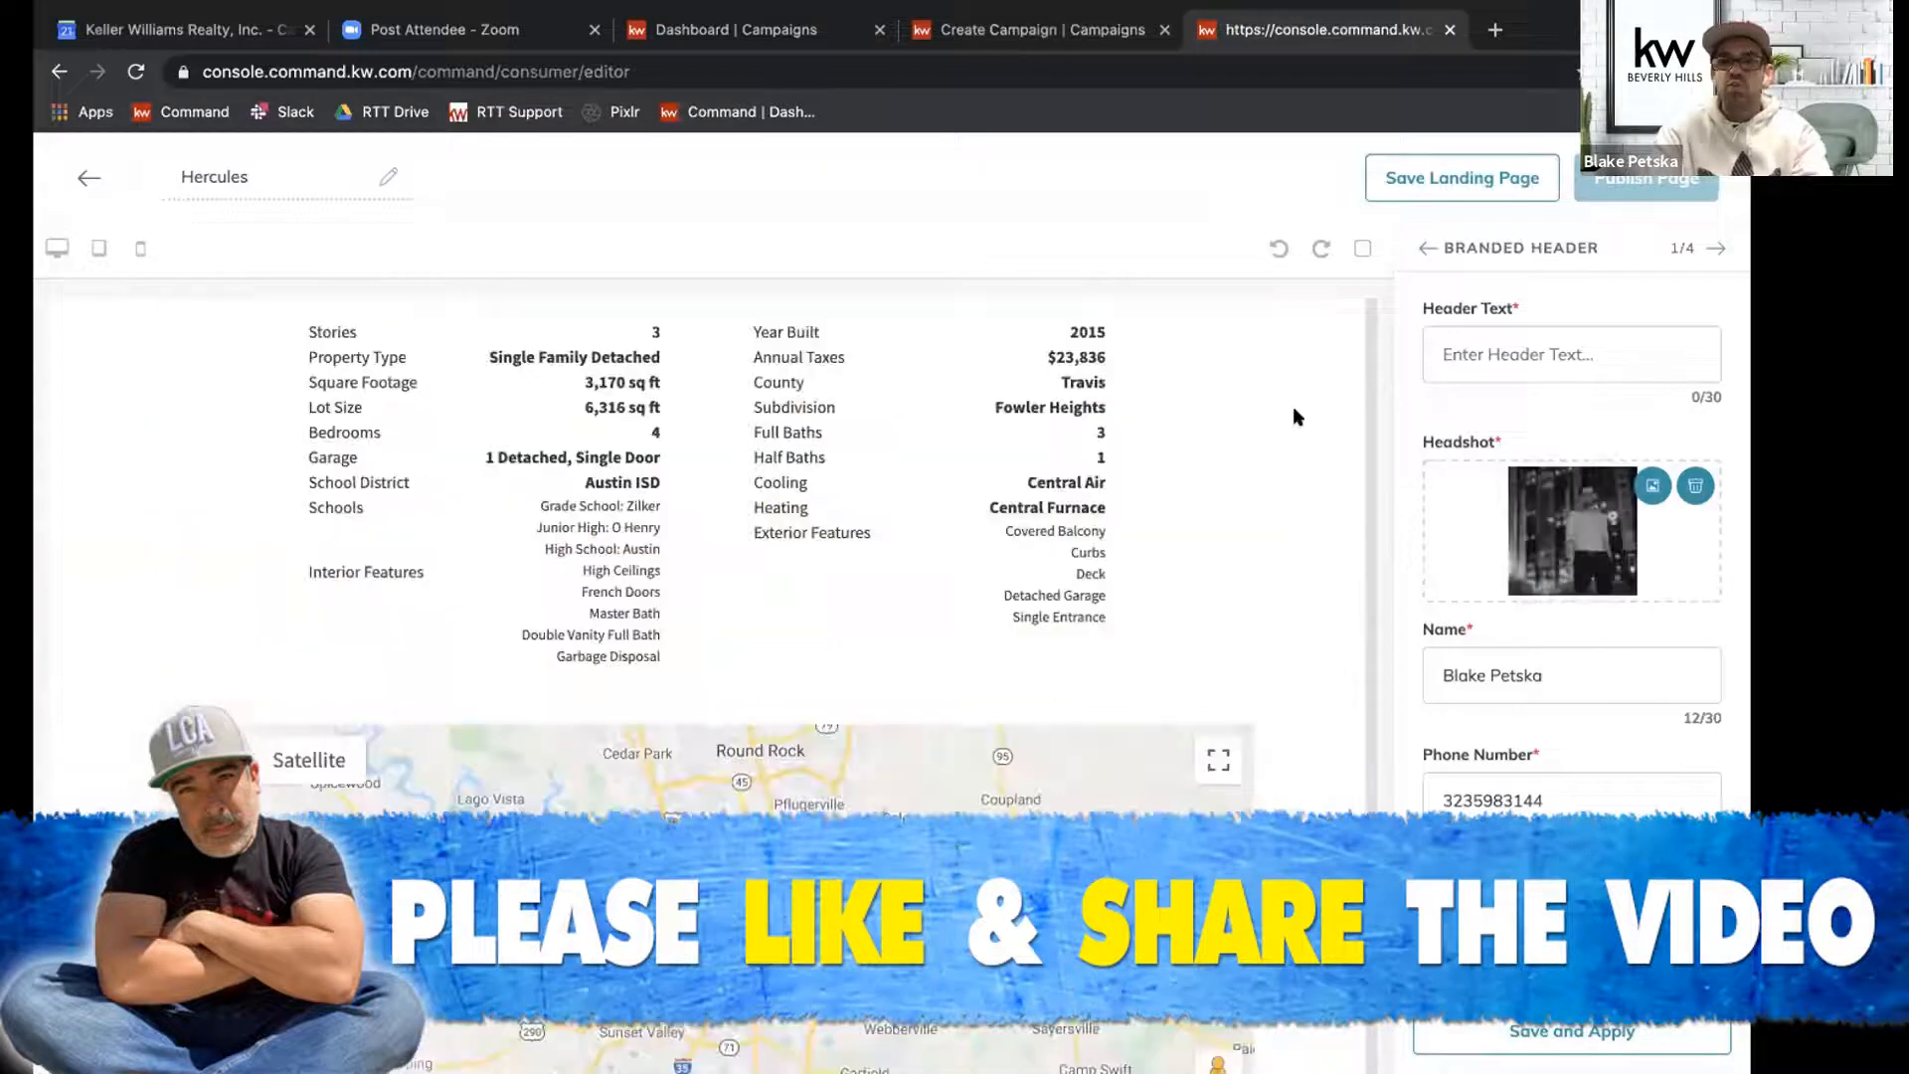
click(1532, 364)
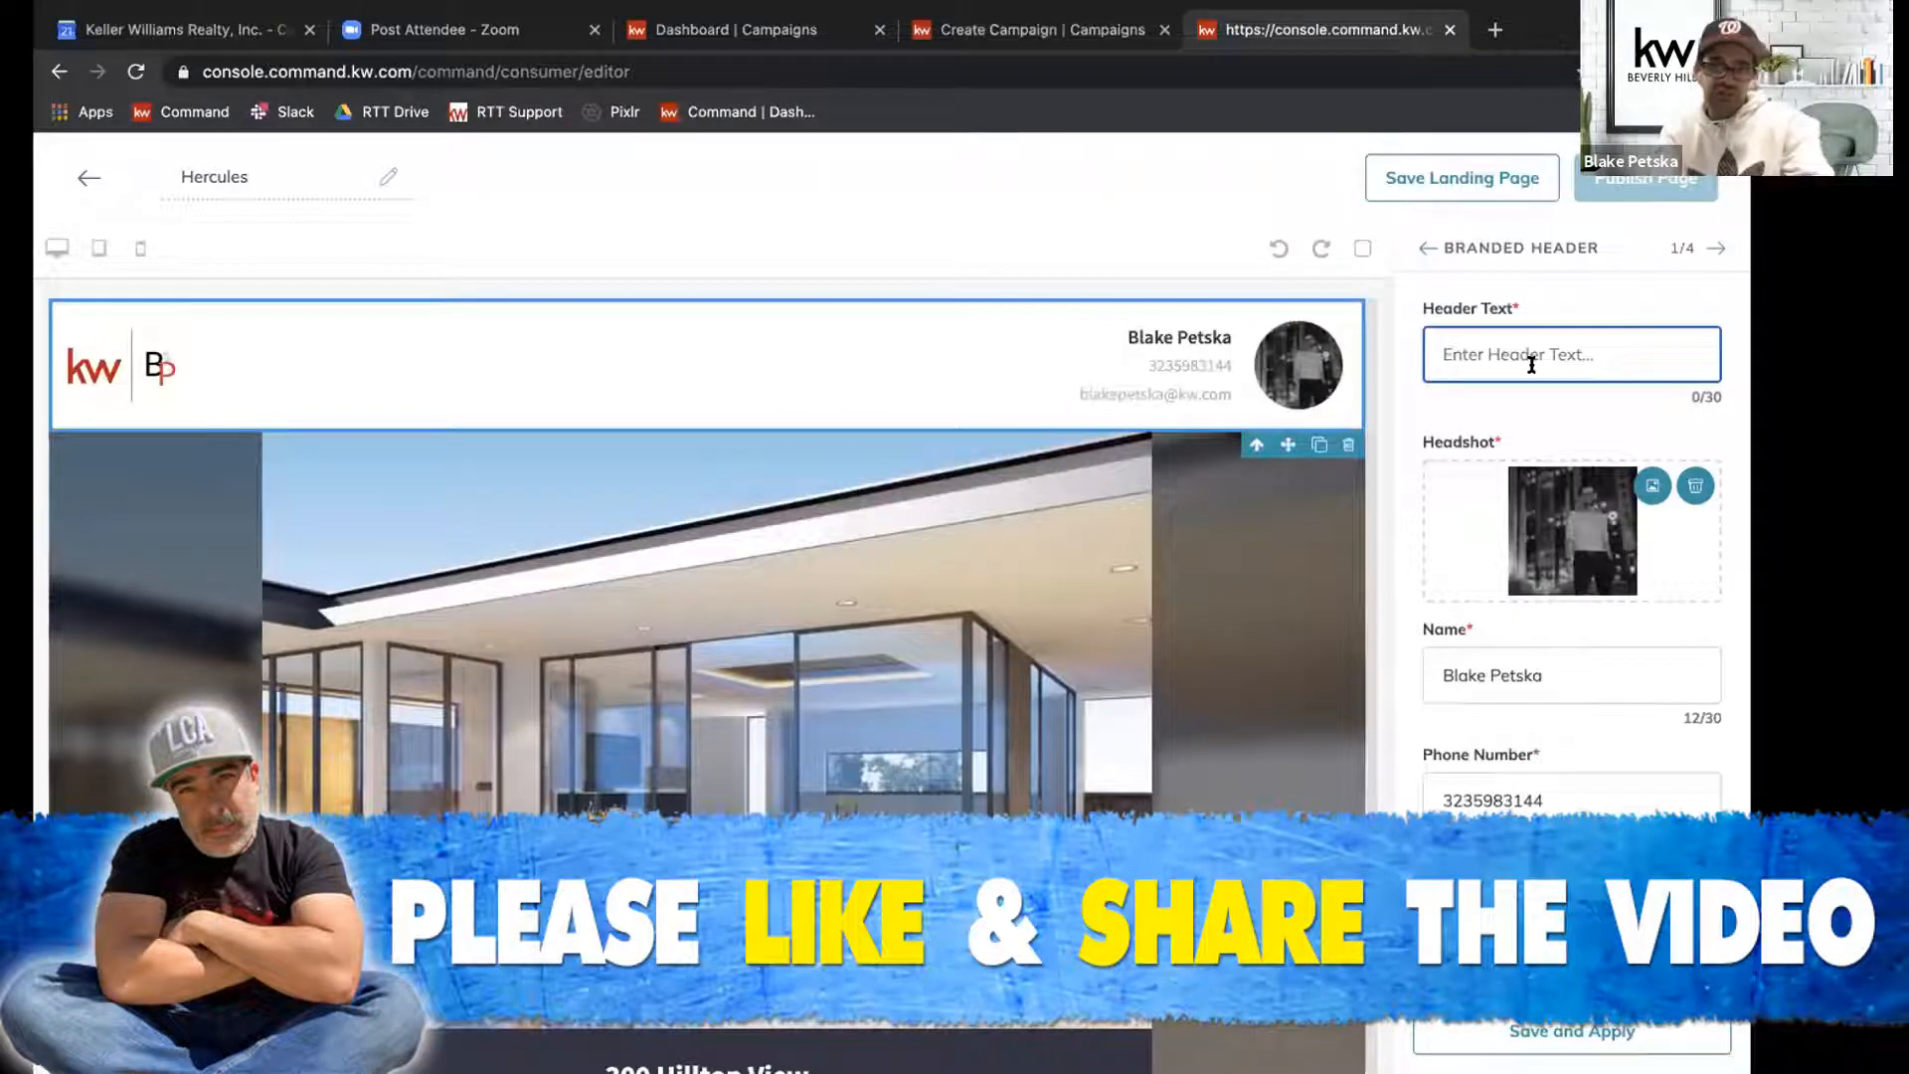
text(Just Sold!)
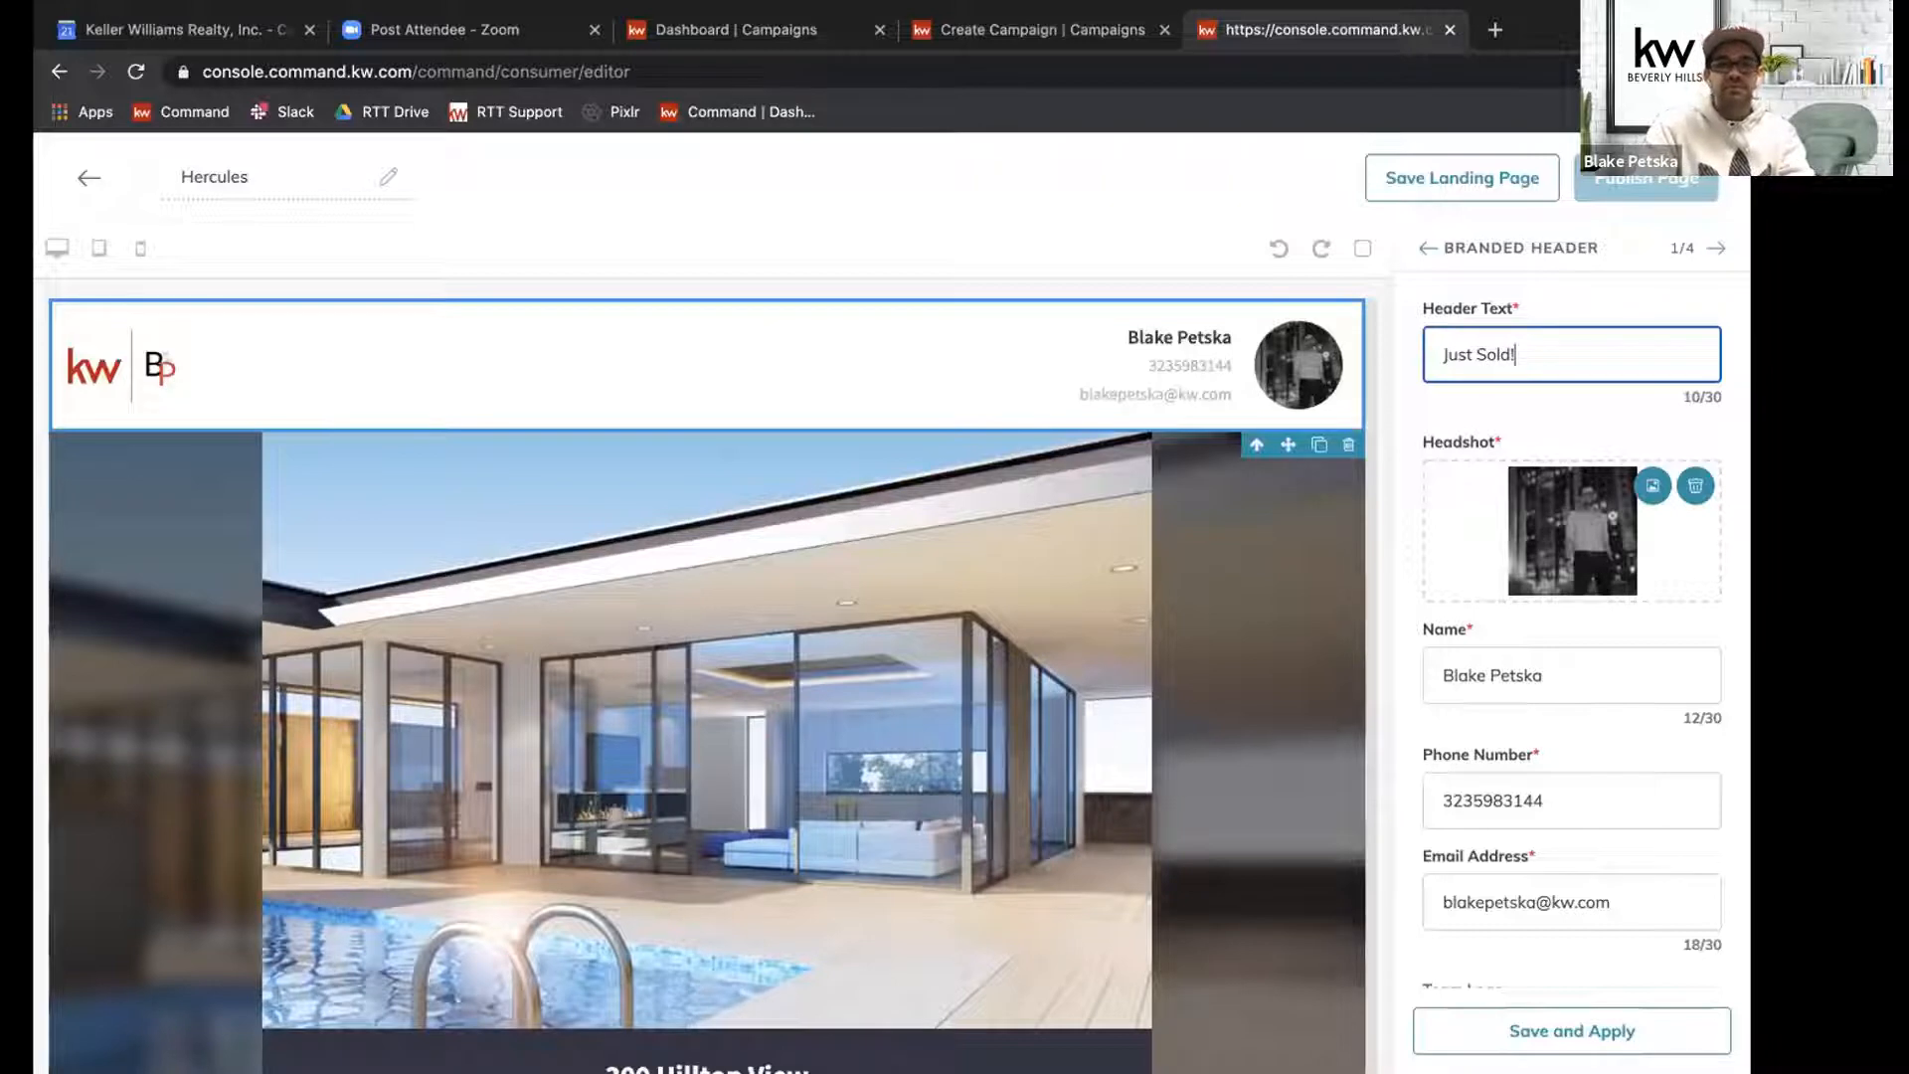
click(1592, 1029)
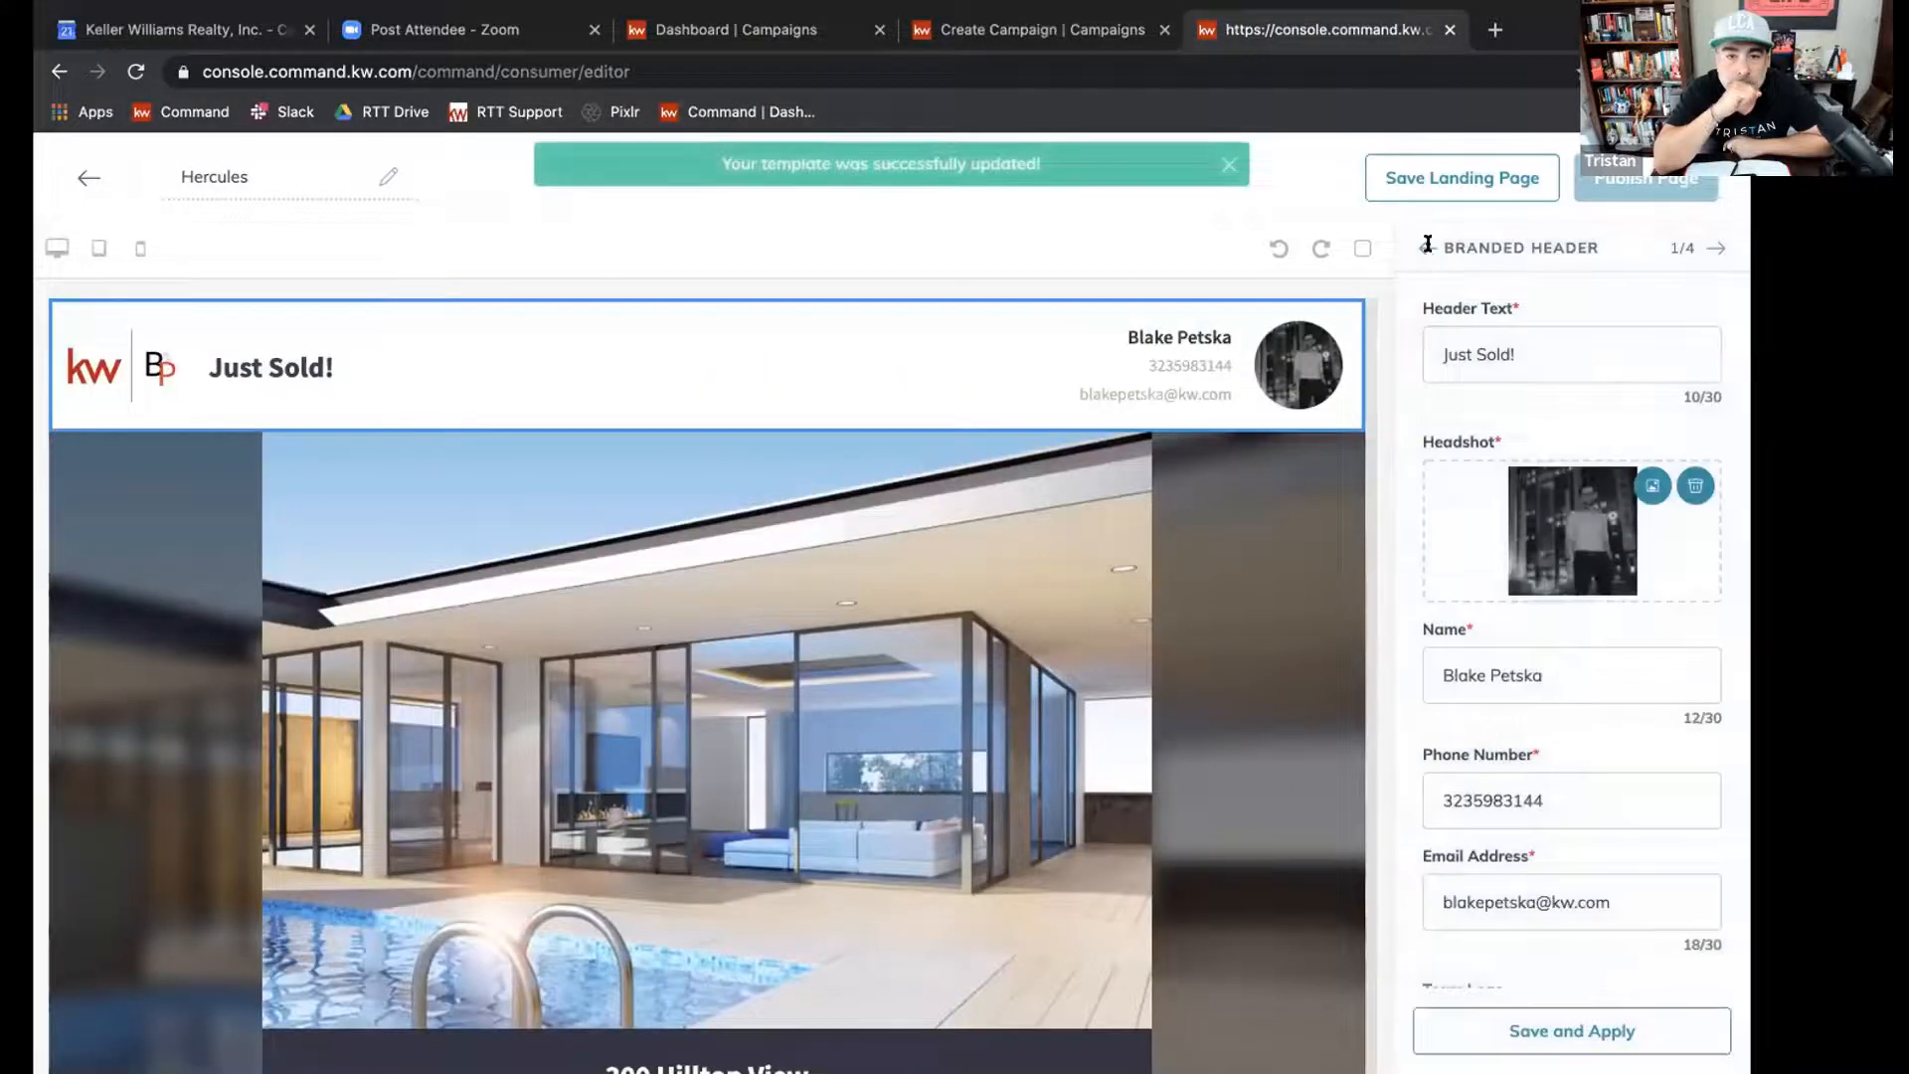
Search listings by the Hercules property's address and select The Agency's 9/16/2019 listing for the Listing widget.
click(1428, 247)
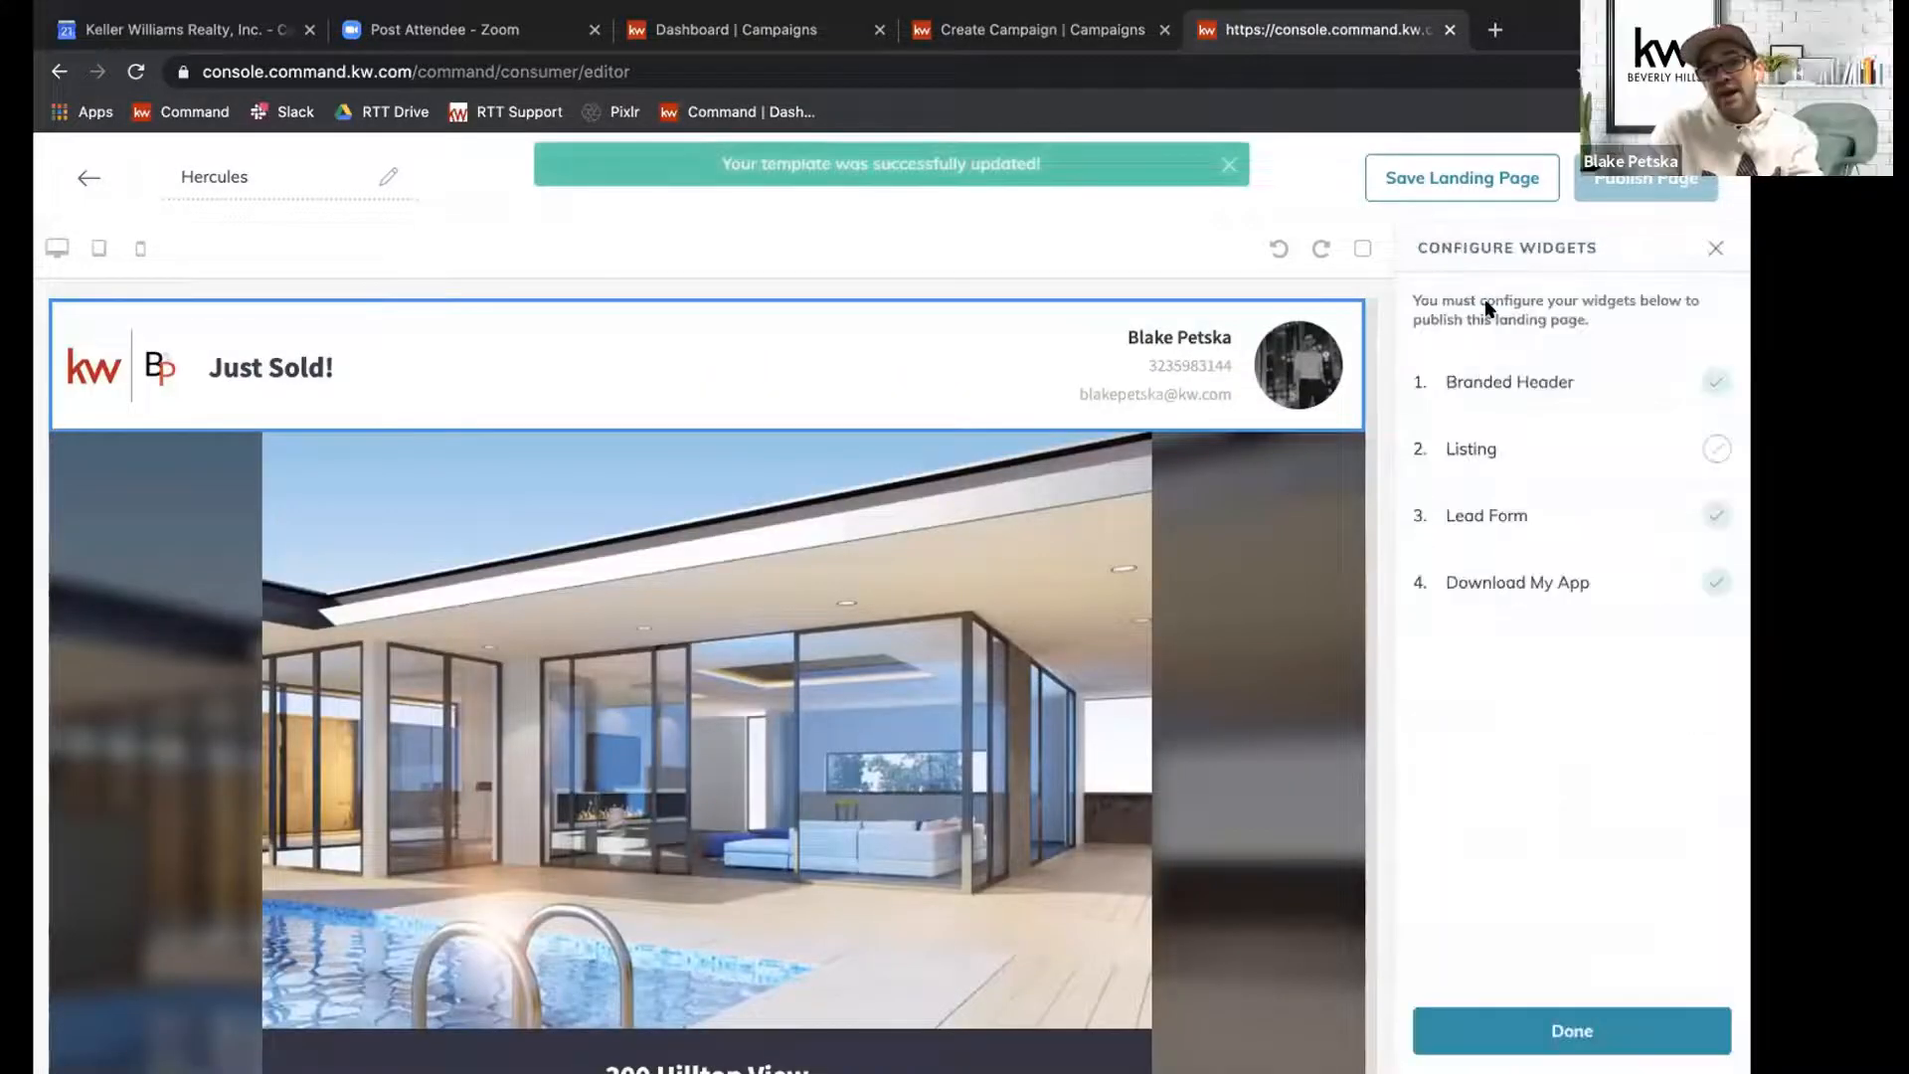
click(1705, 449)
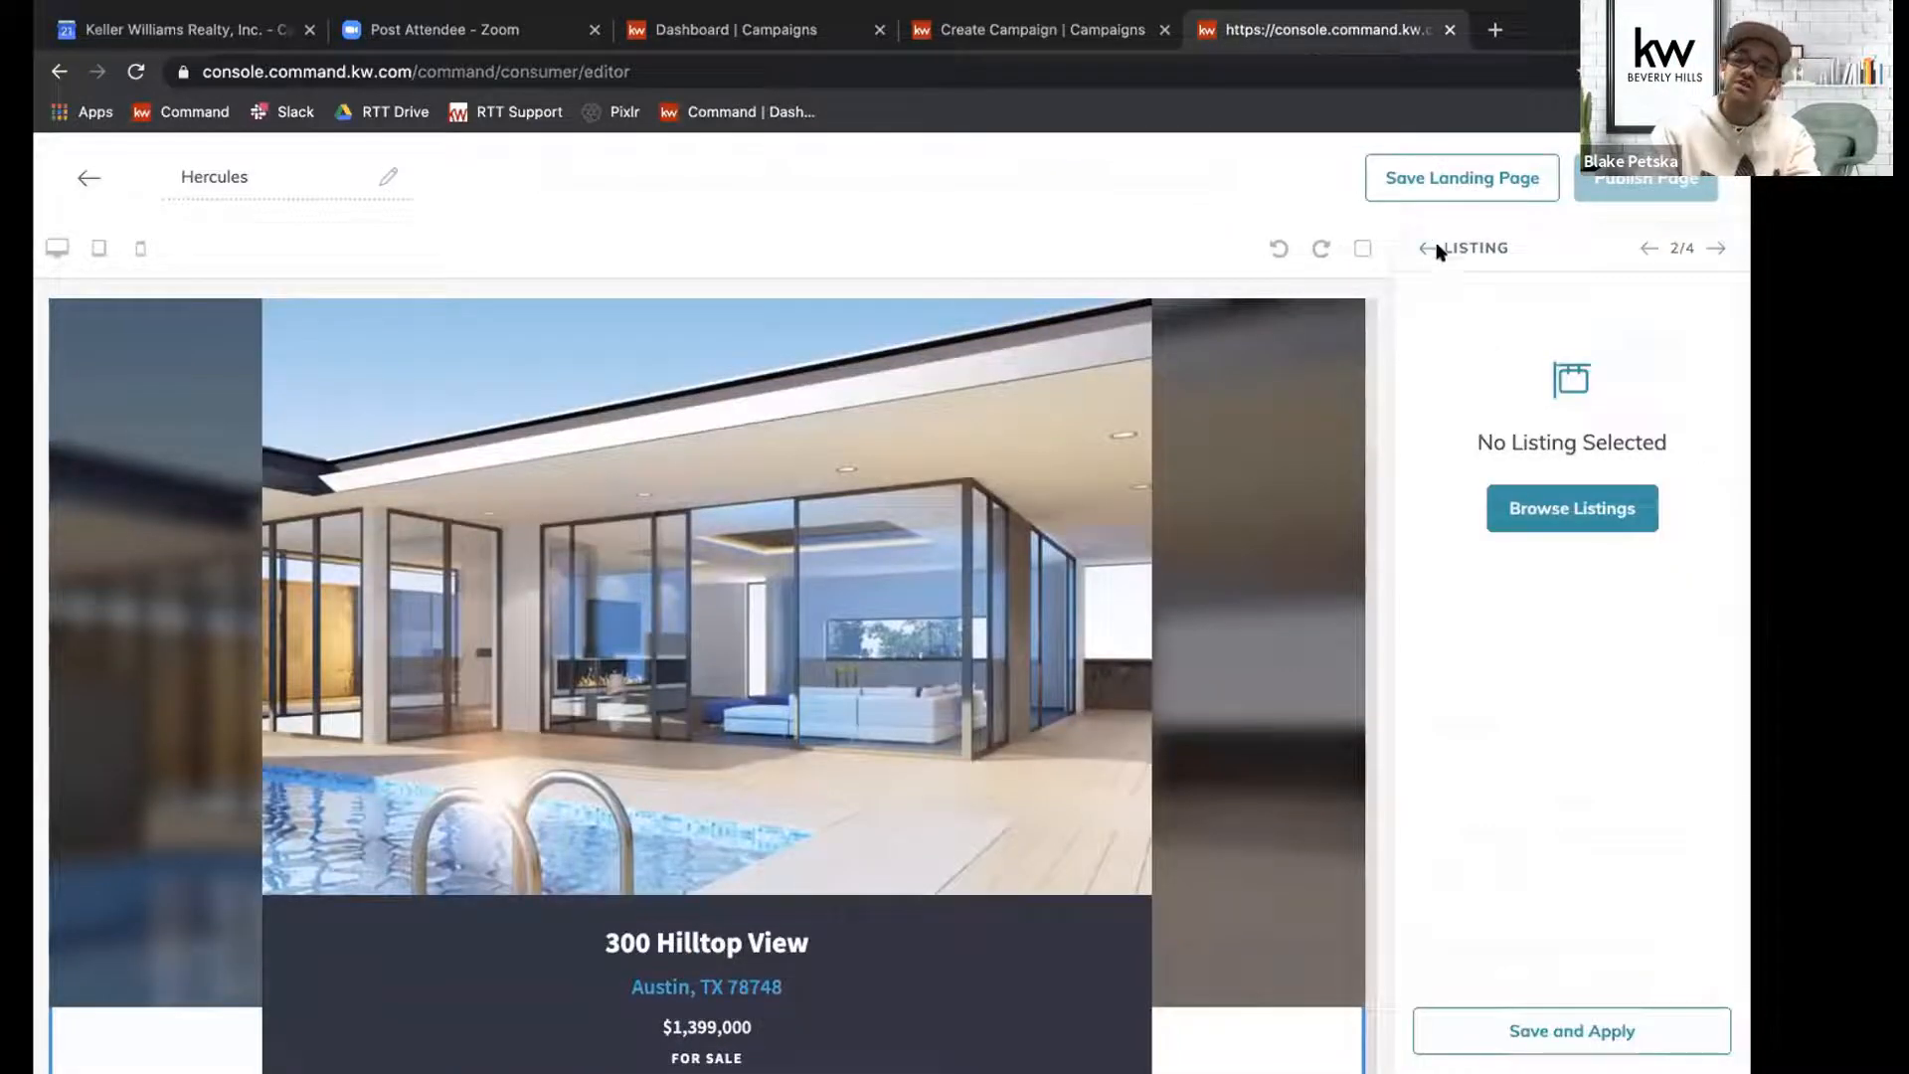
click(1566, 510)
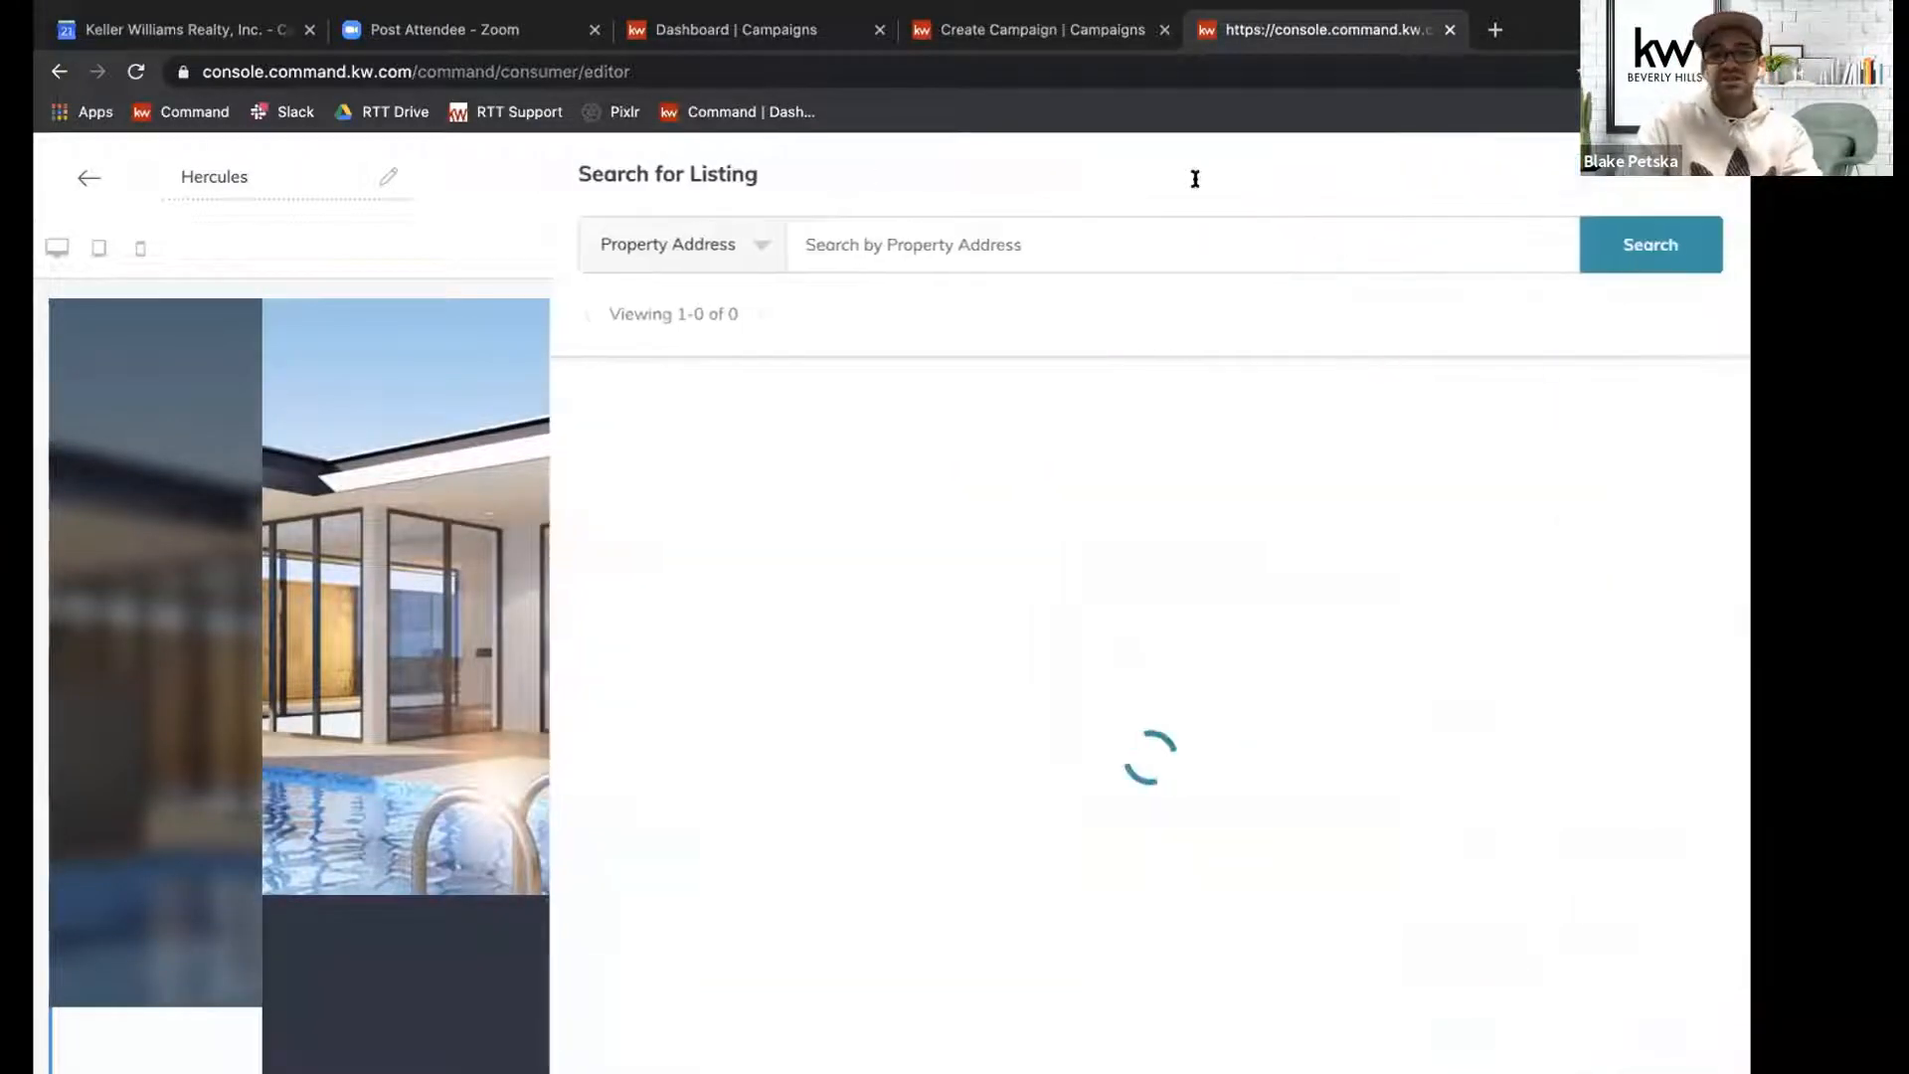
click(1035, 244)
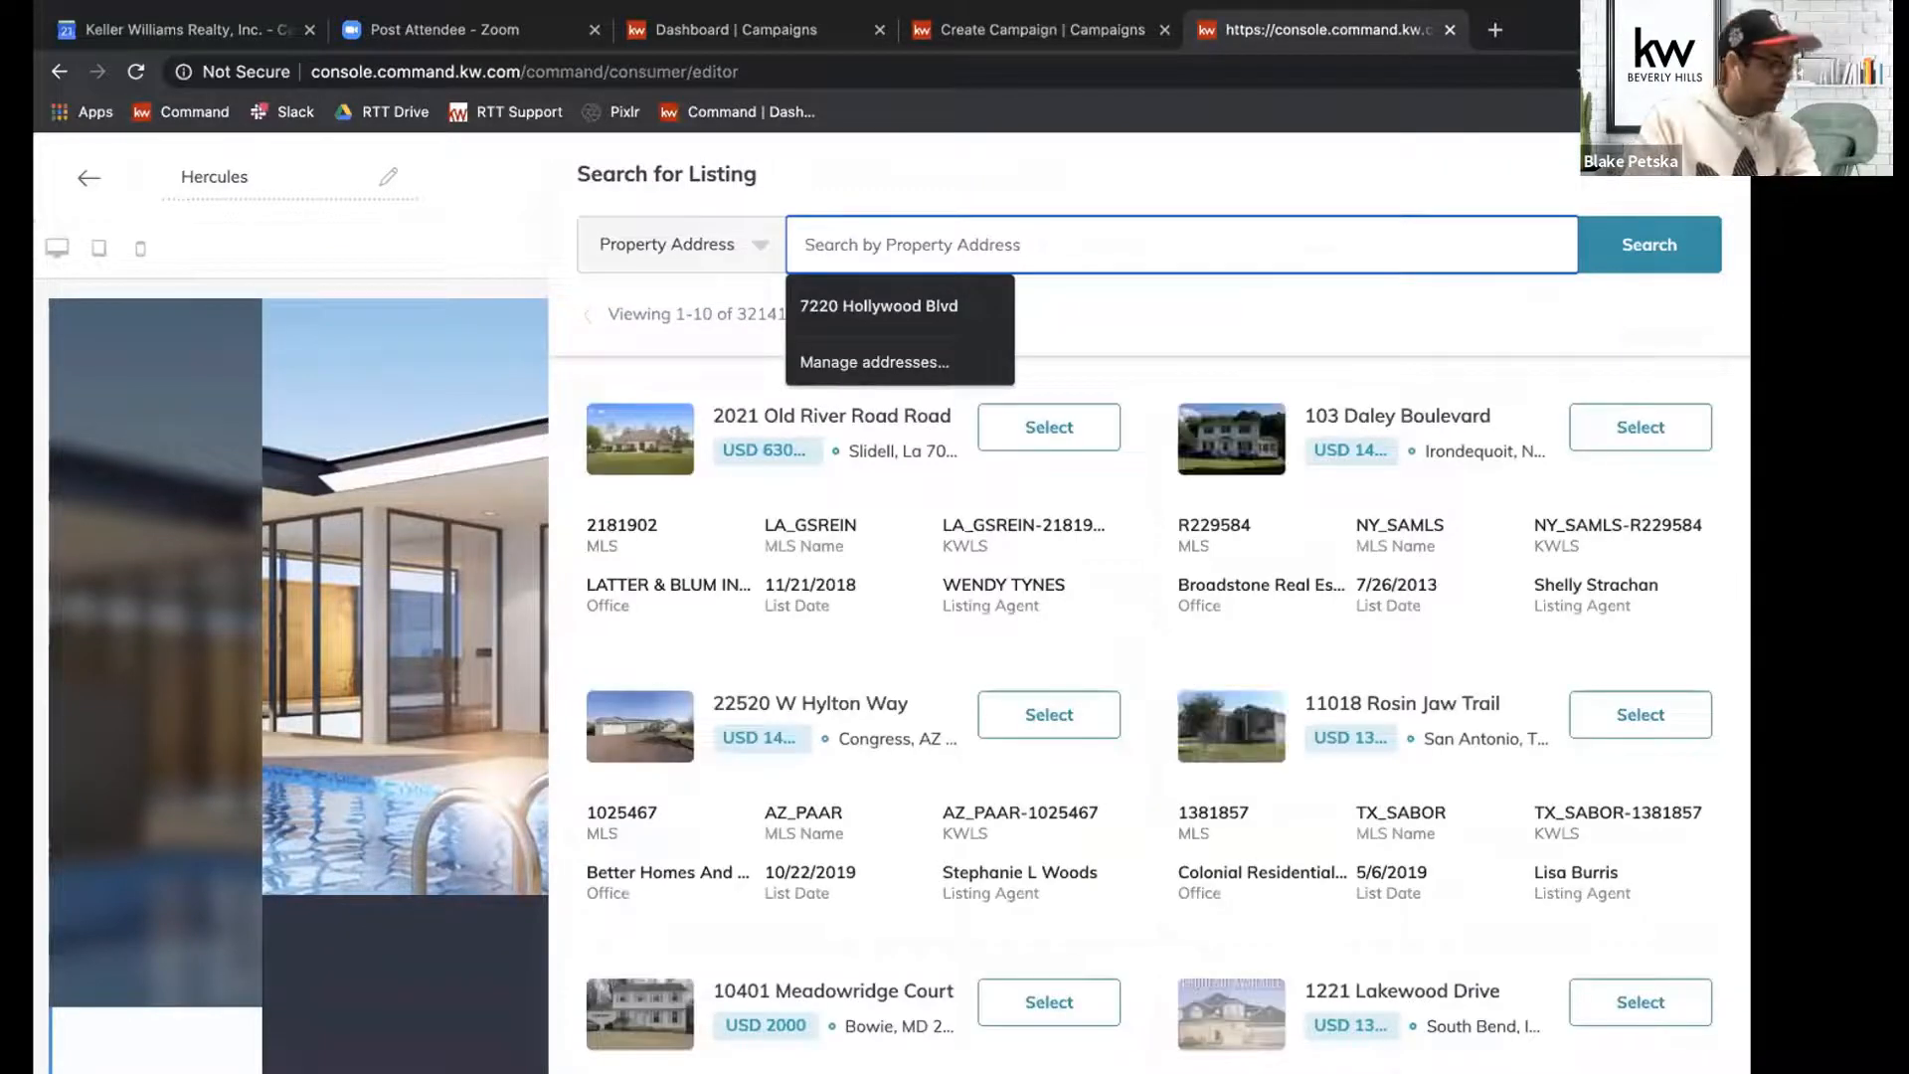
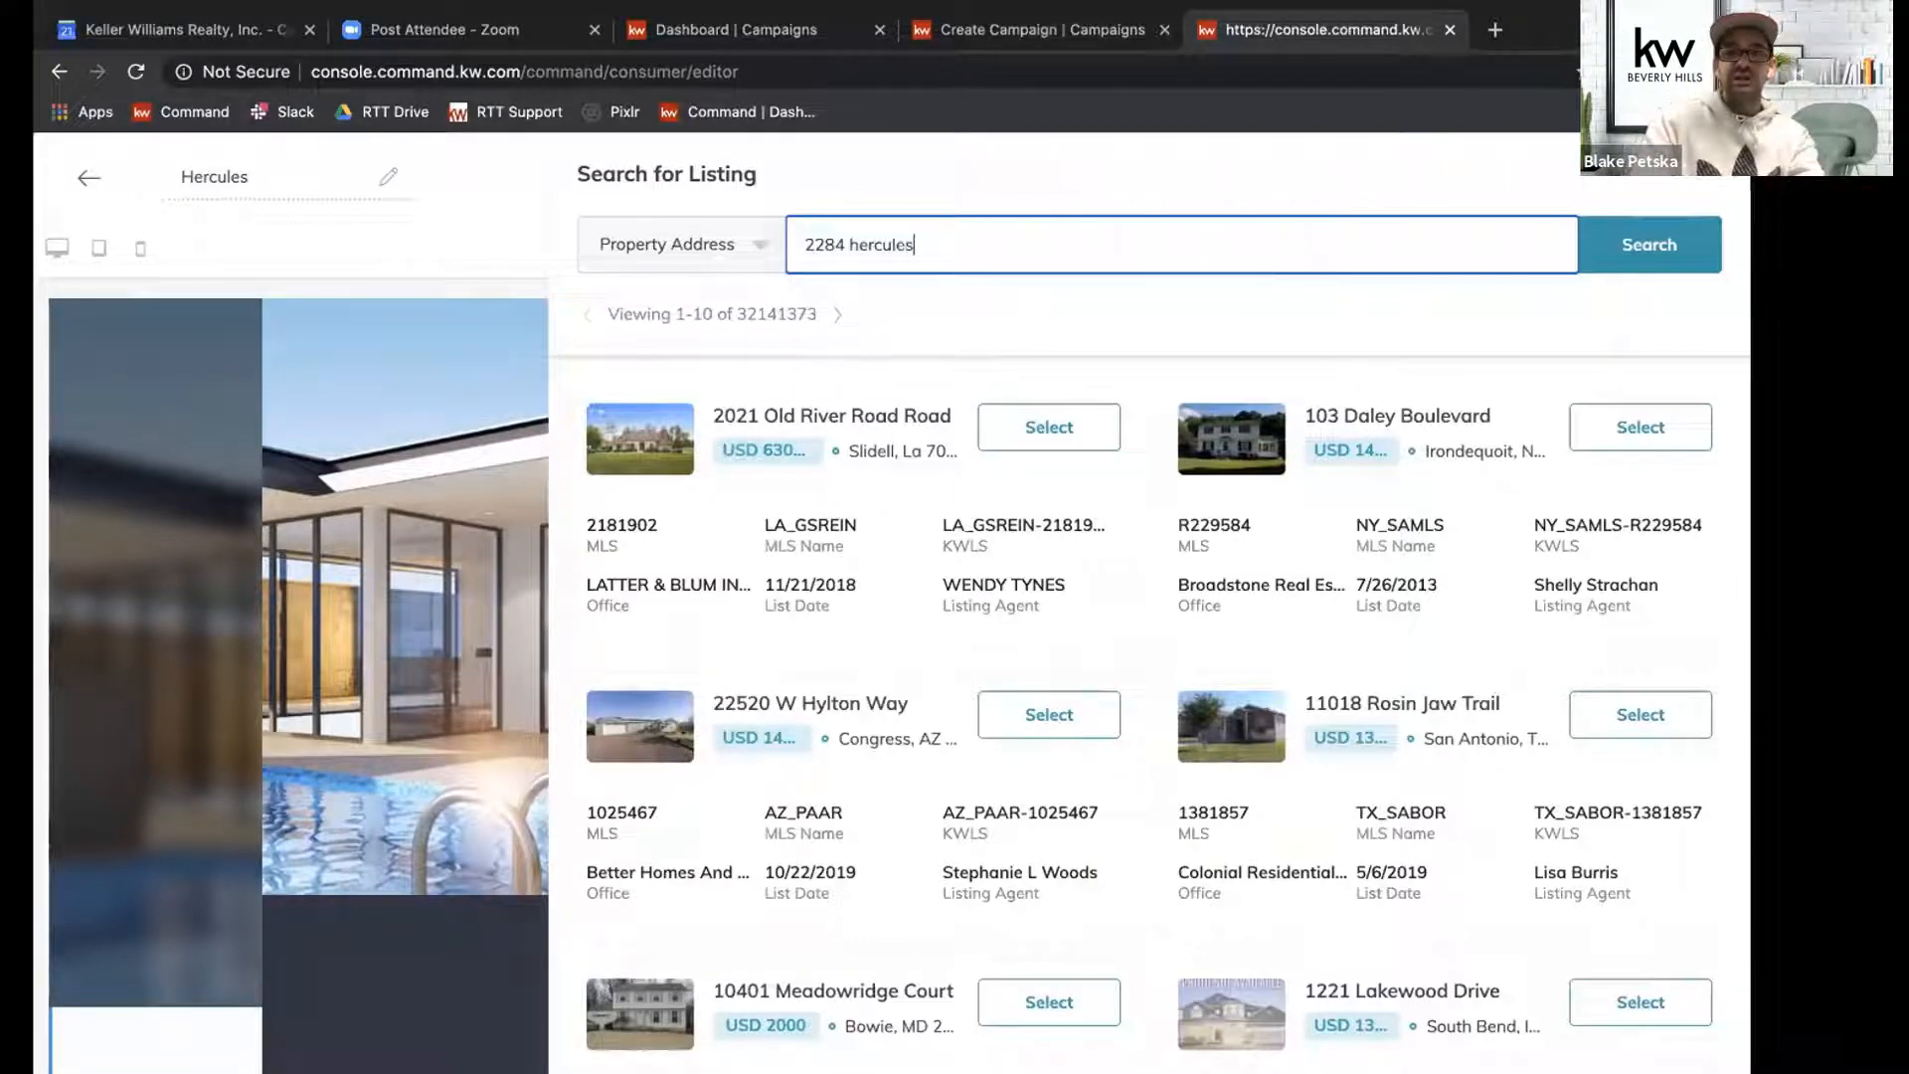
key(Return)
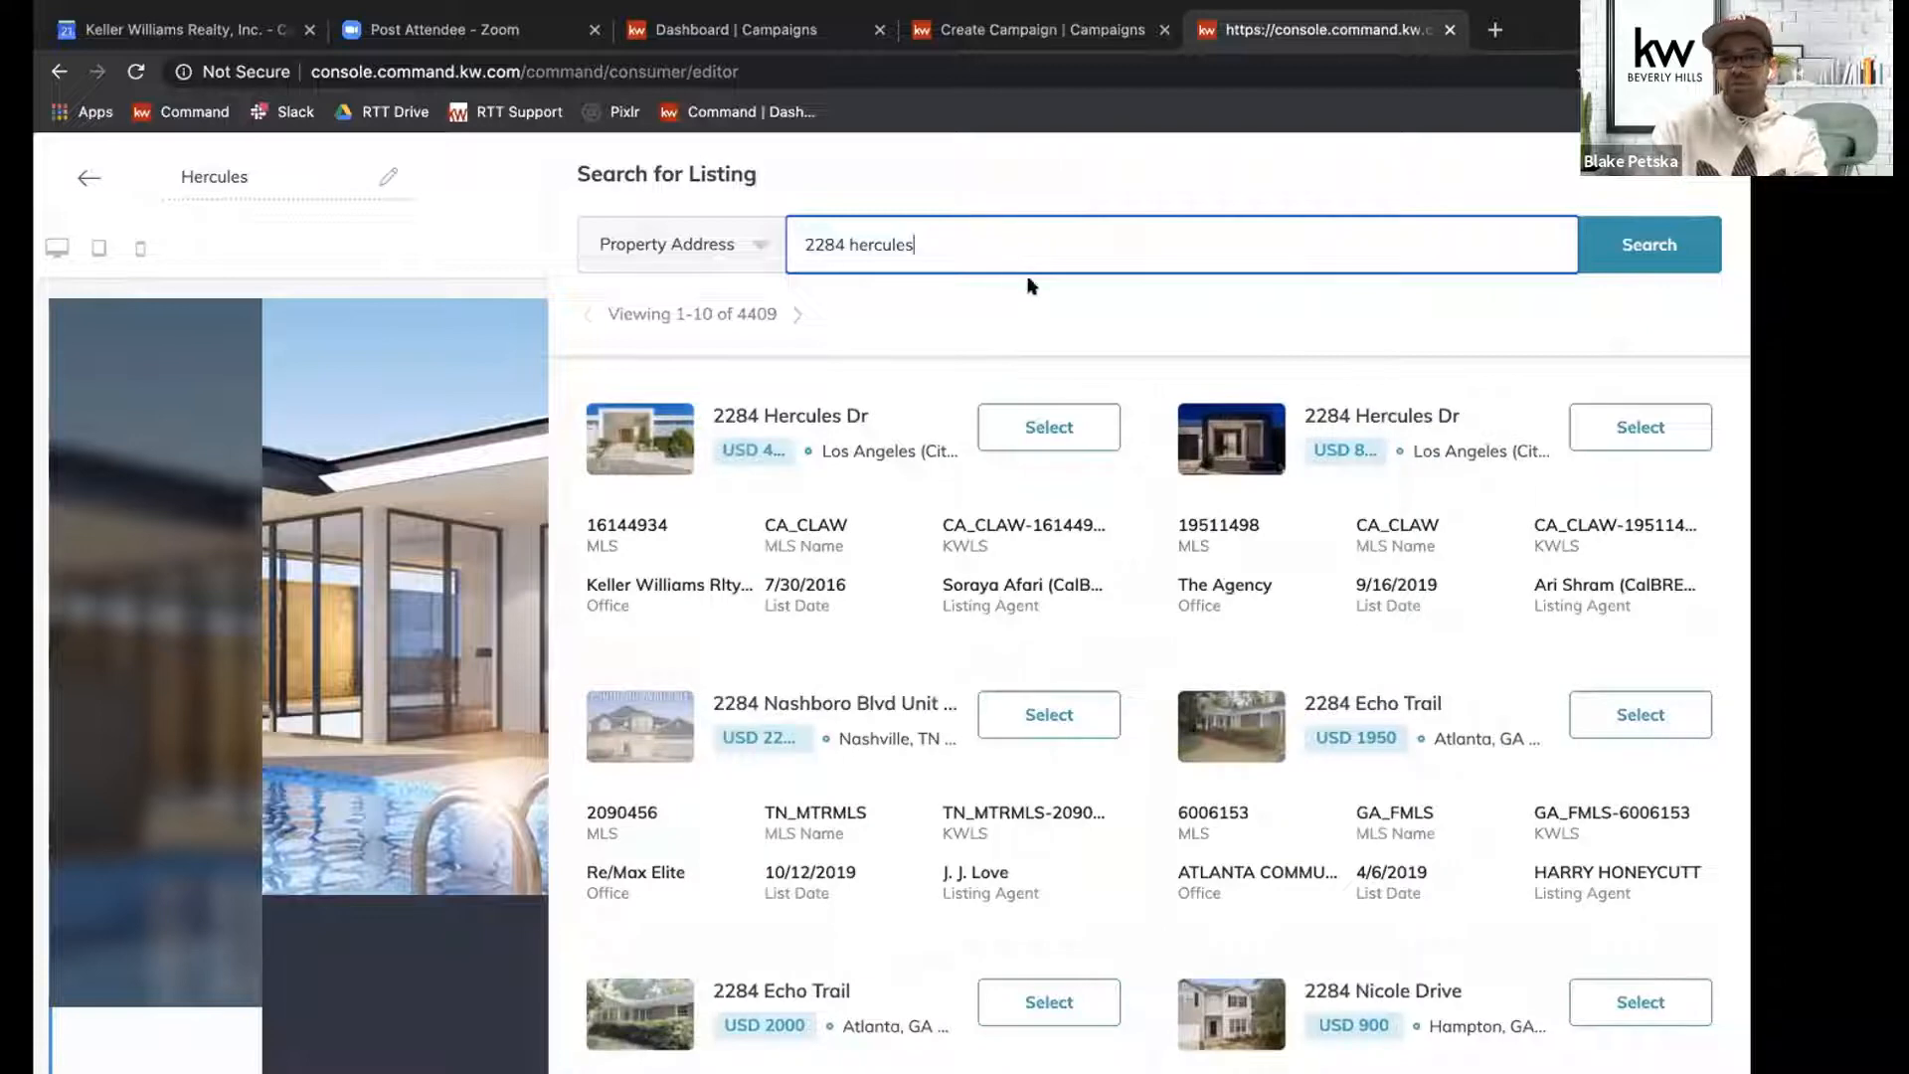
click(1632, 429)
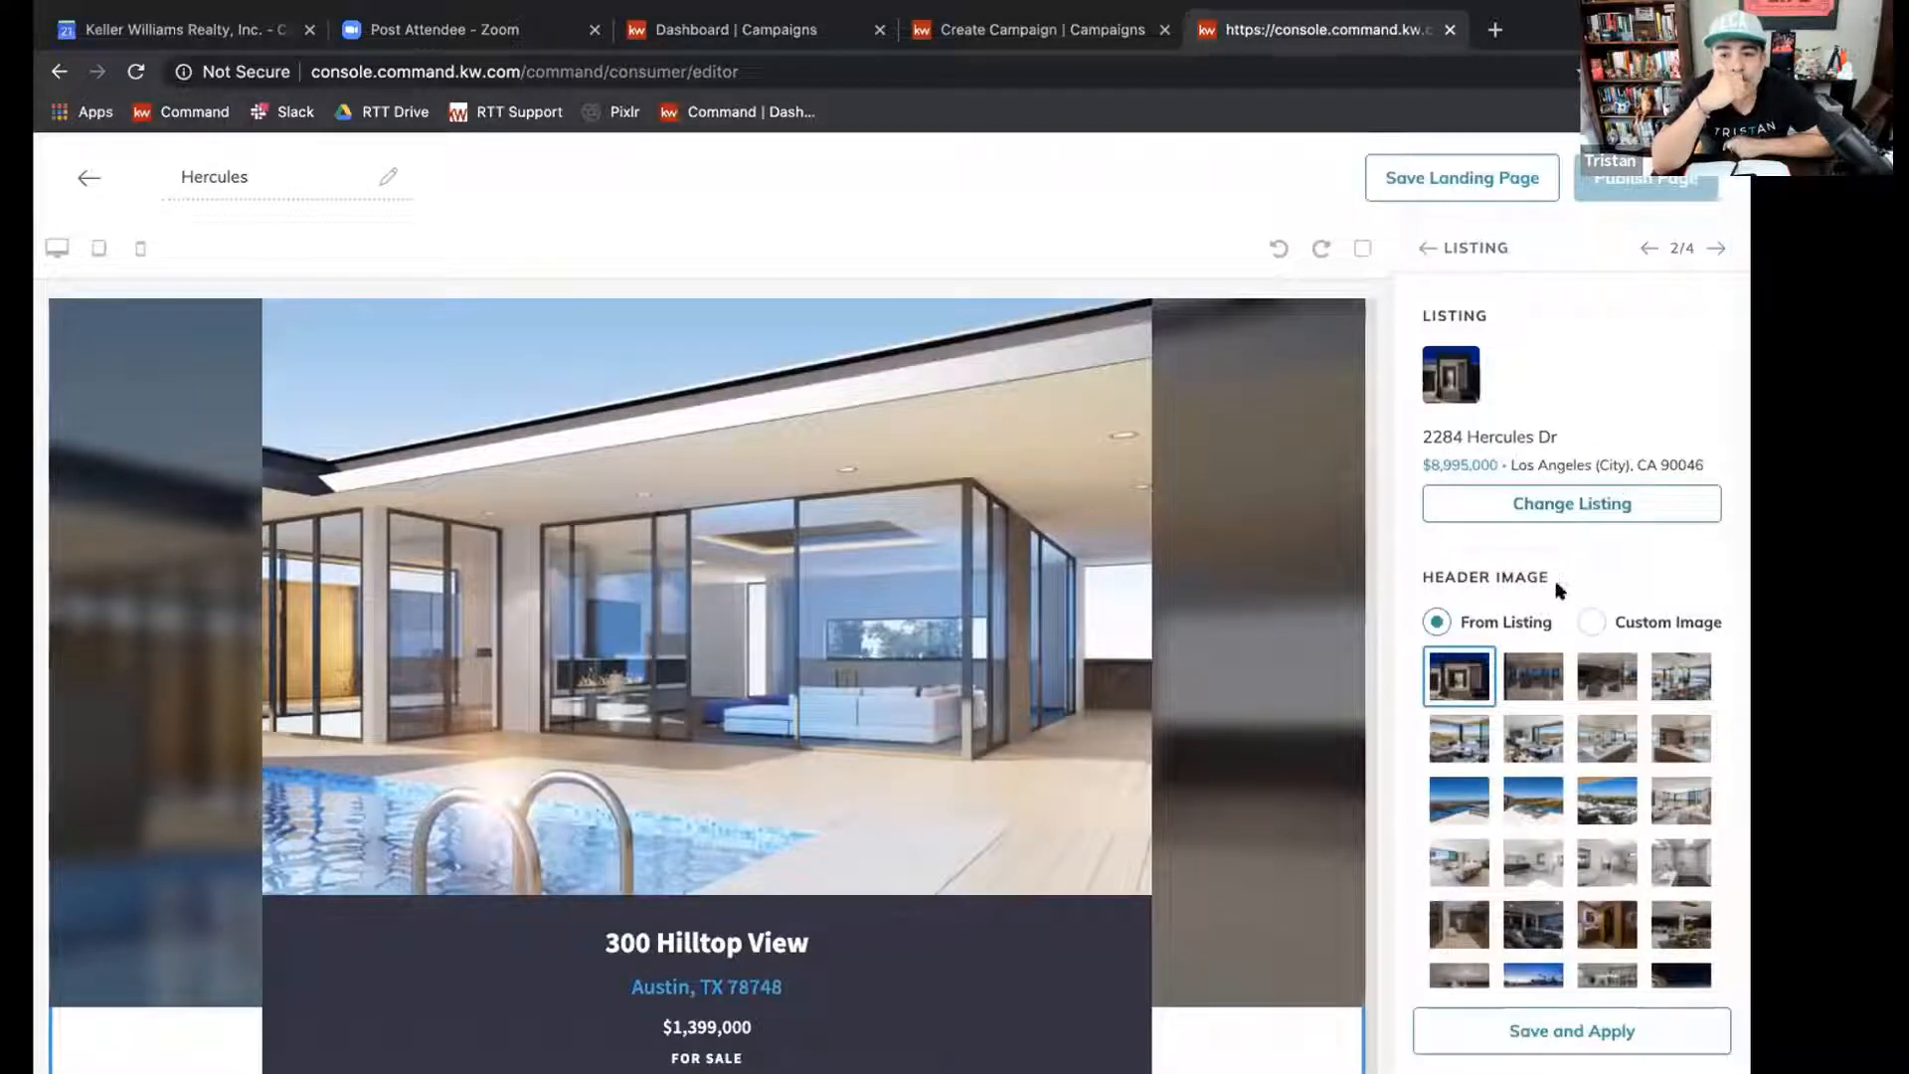
Upload a custom header image of the house exterior with its pool for the Listing widget and apply the configuration.
click(1590, 623)
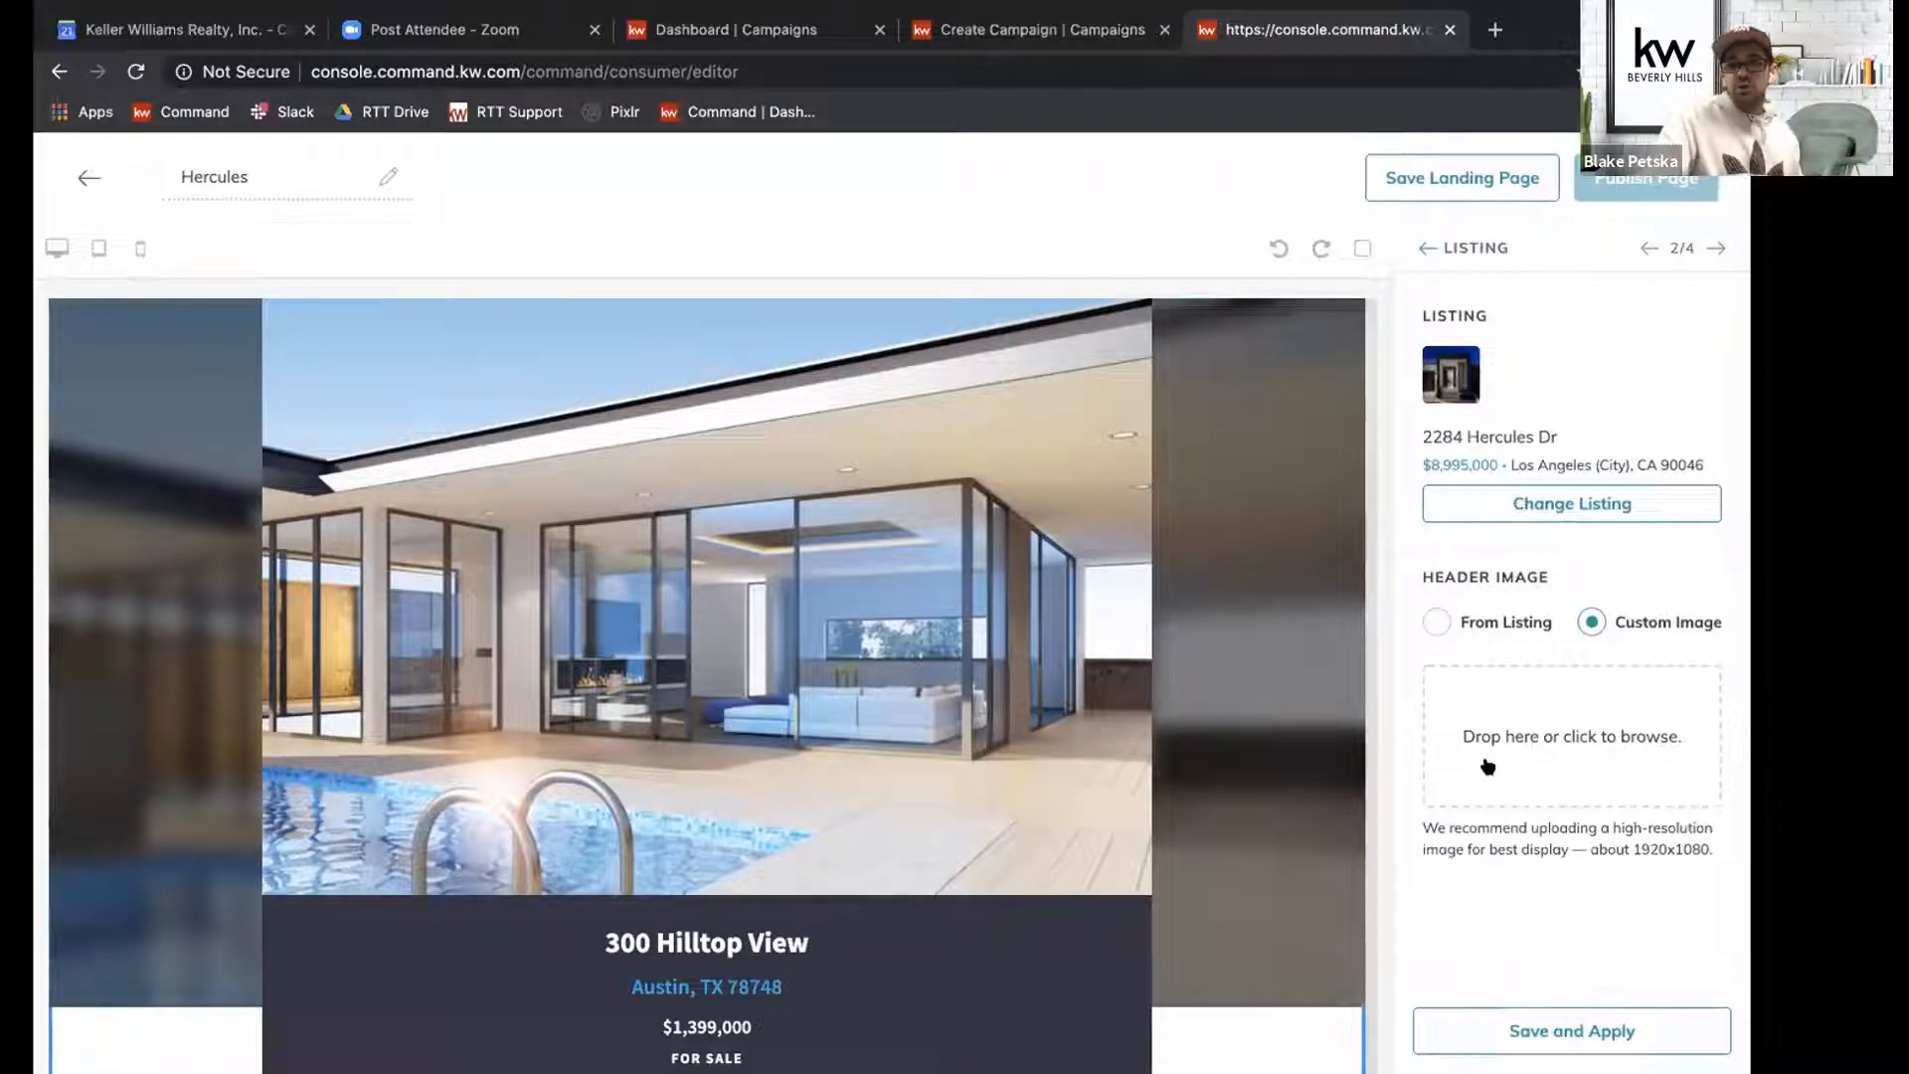
click(1569, 741)
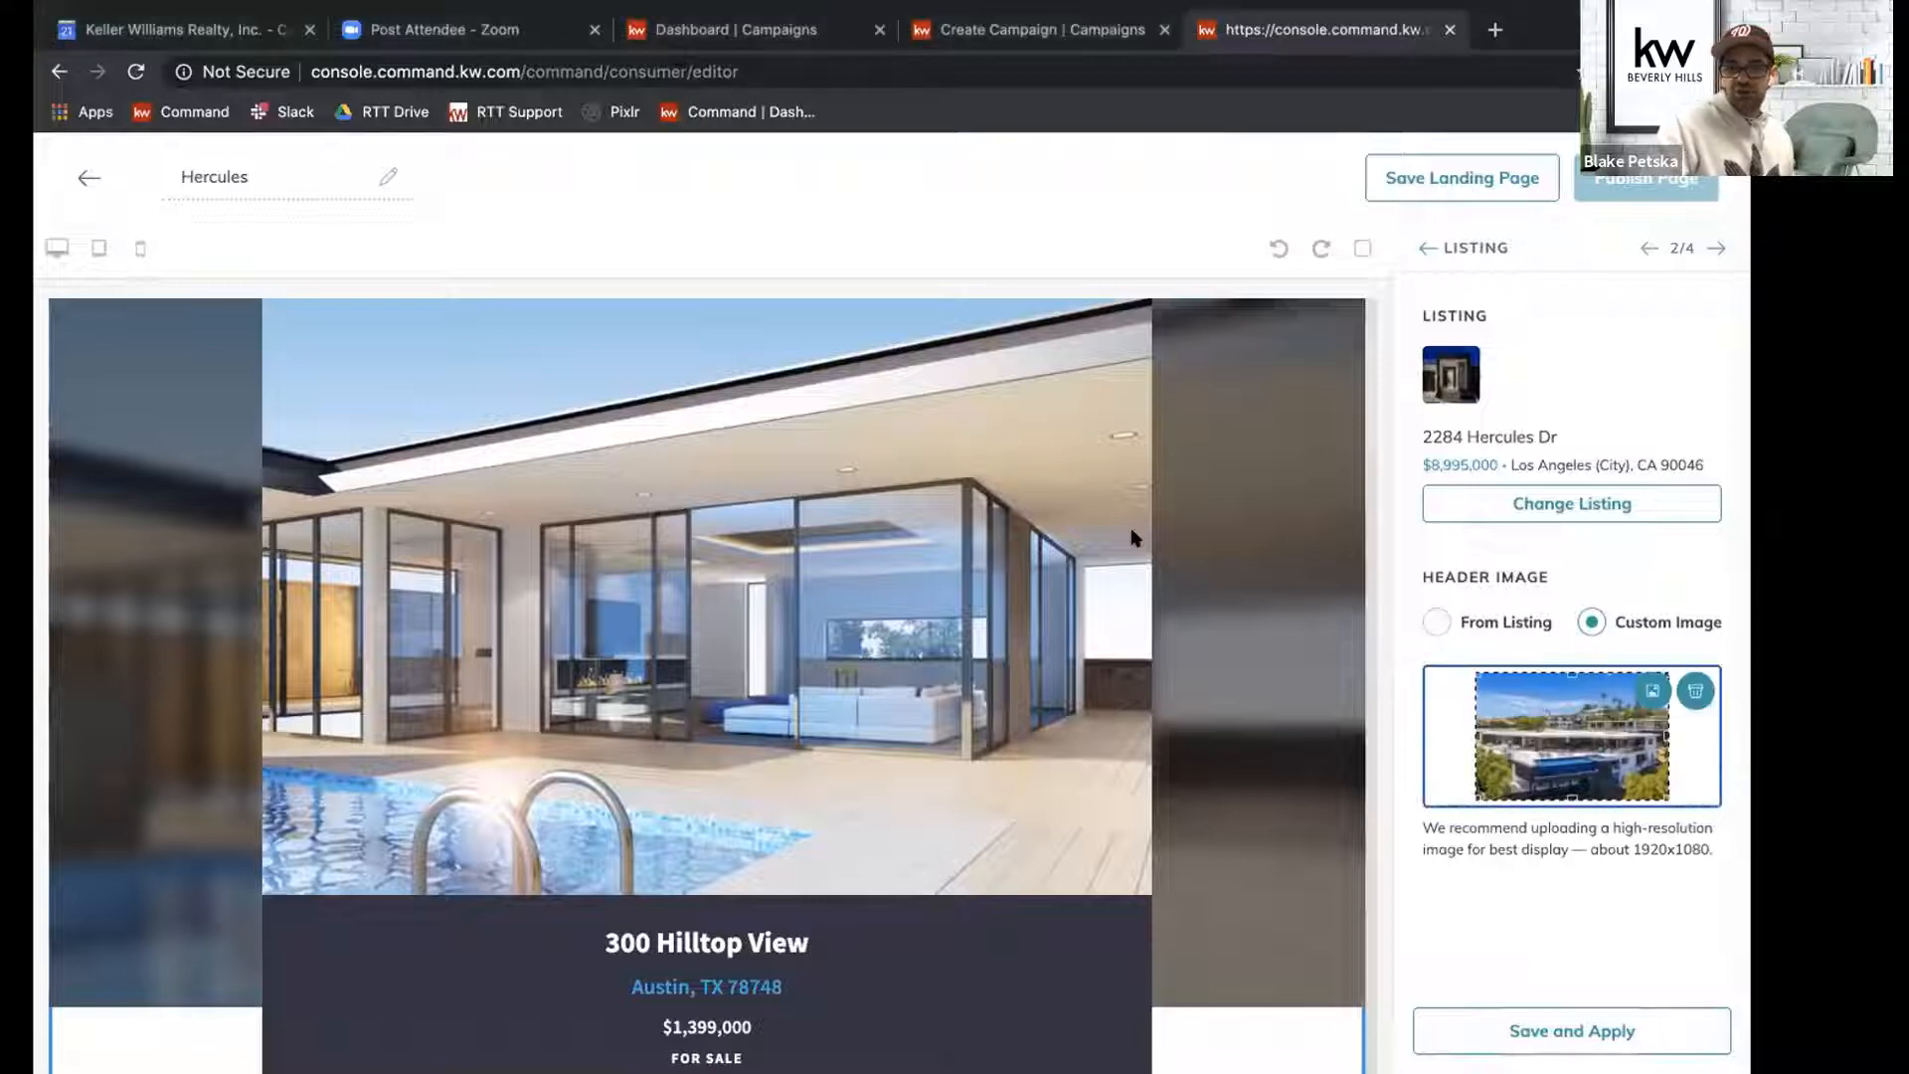
click(1574, 1034)
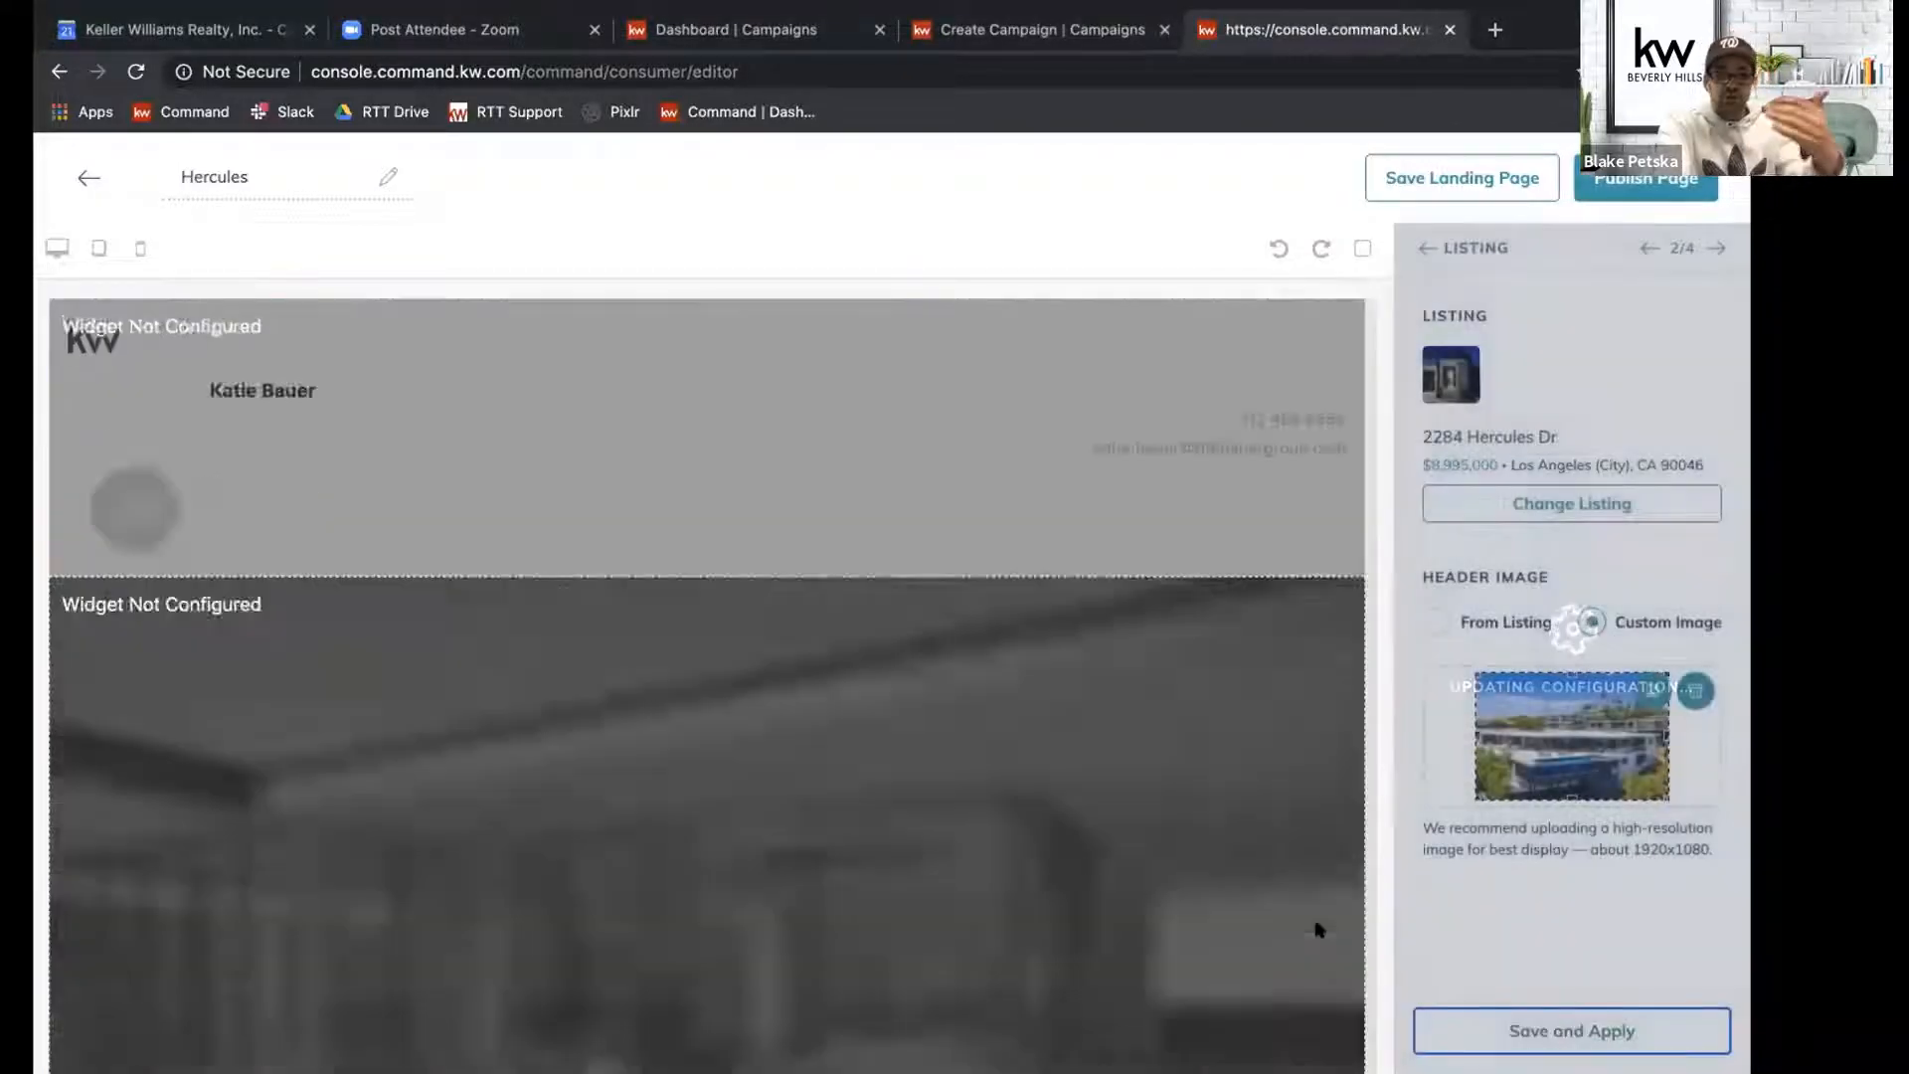
Review the configured landing page from the header through the listing photo gallery to the lead form.
scroll(1318, 930, down, 2)
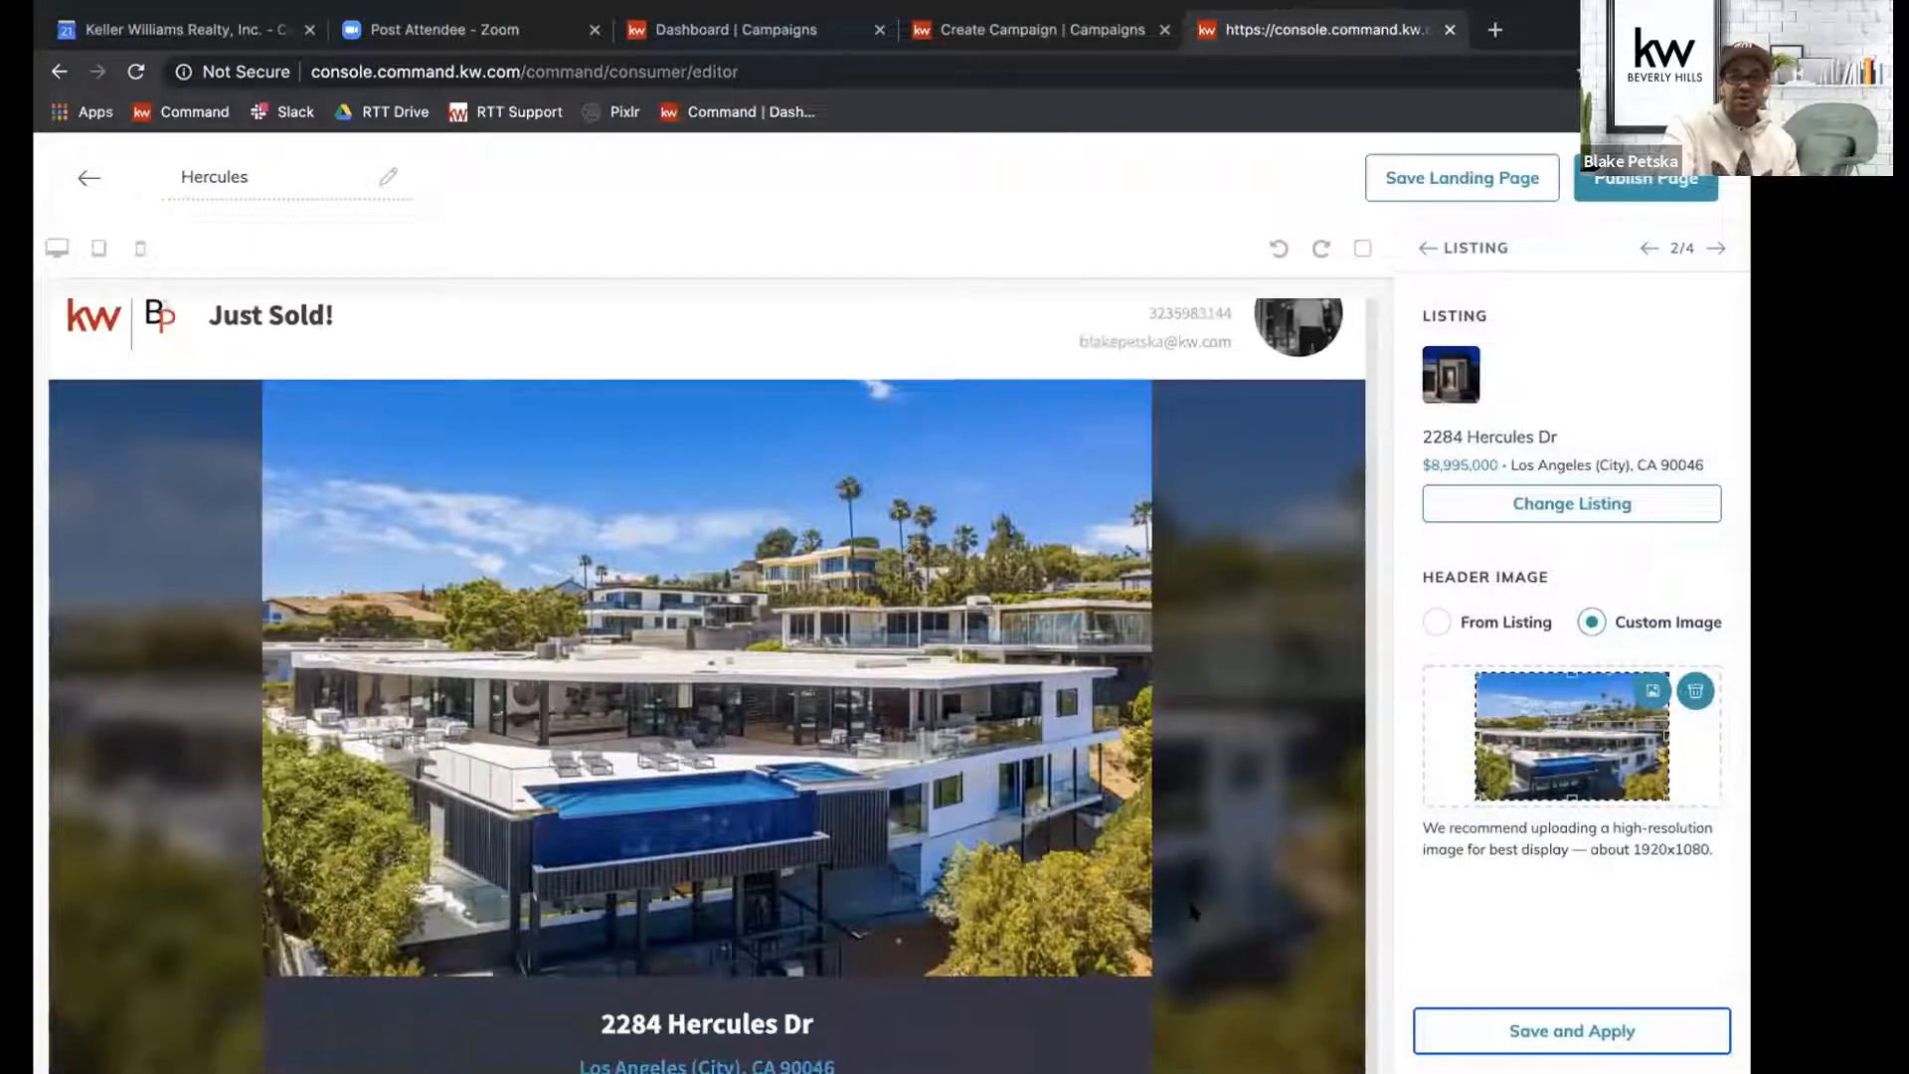
scroll(1194, 910, up, 2)
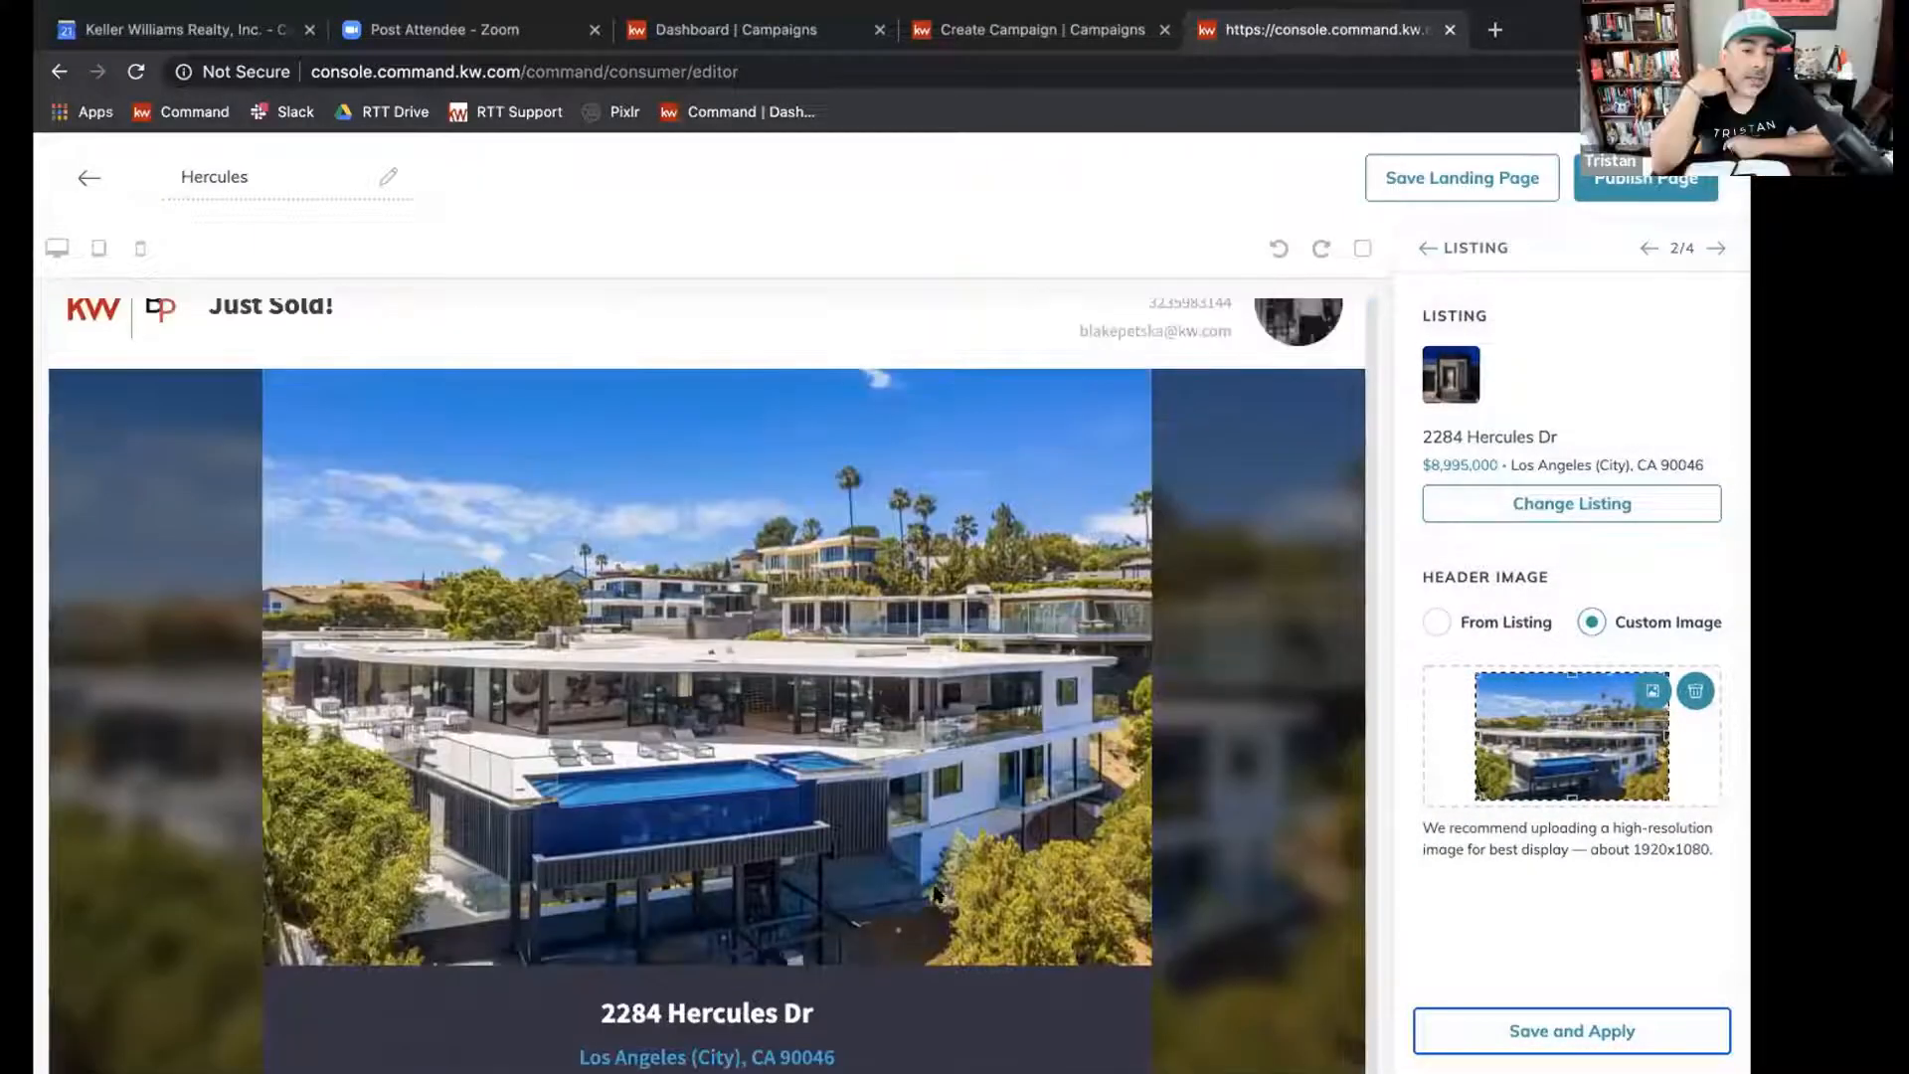
scroll(893, 703, down, 15)
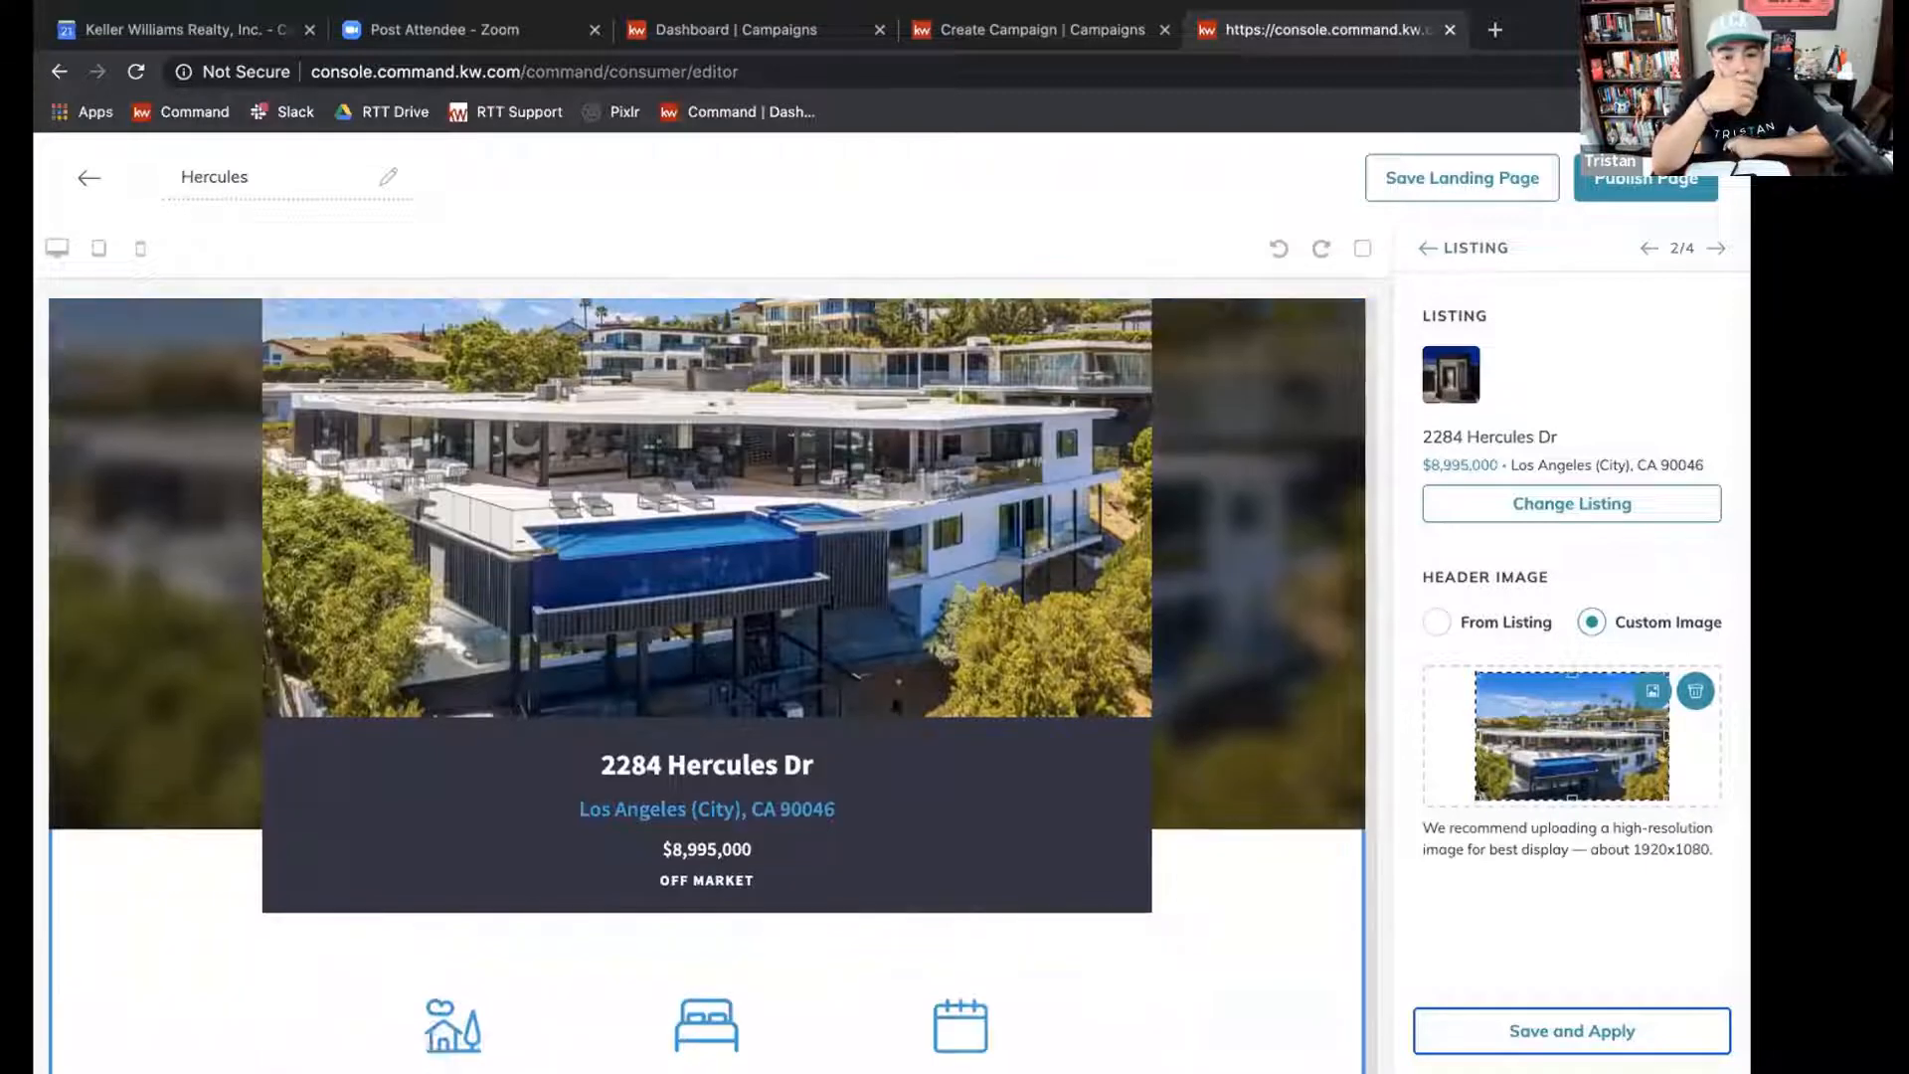
scroll(893, 702, down, 7)
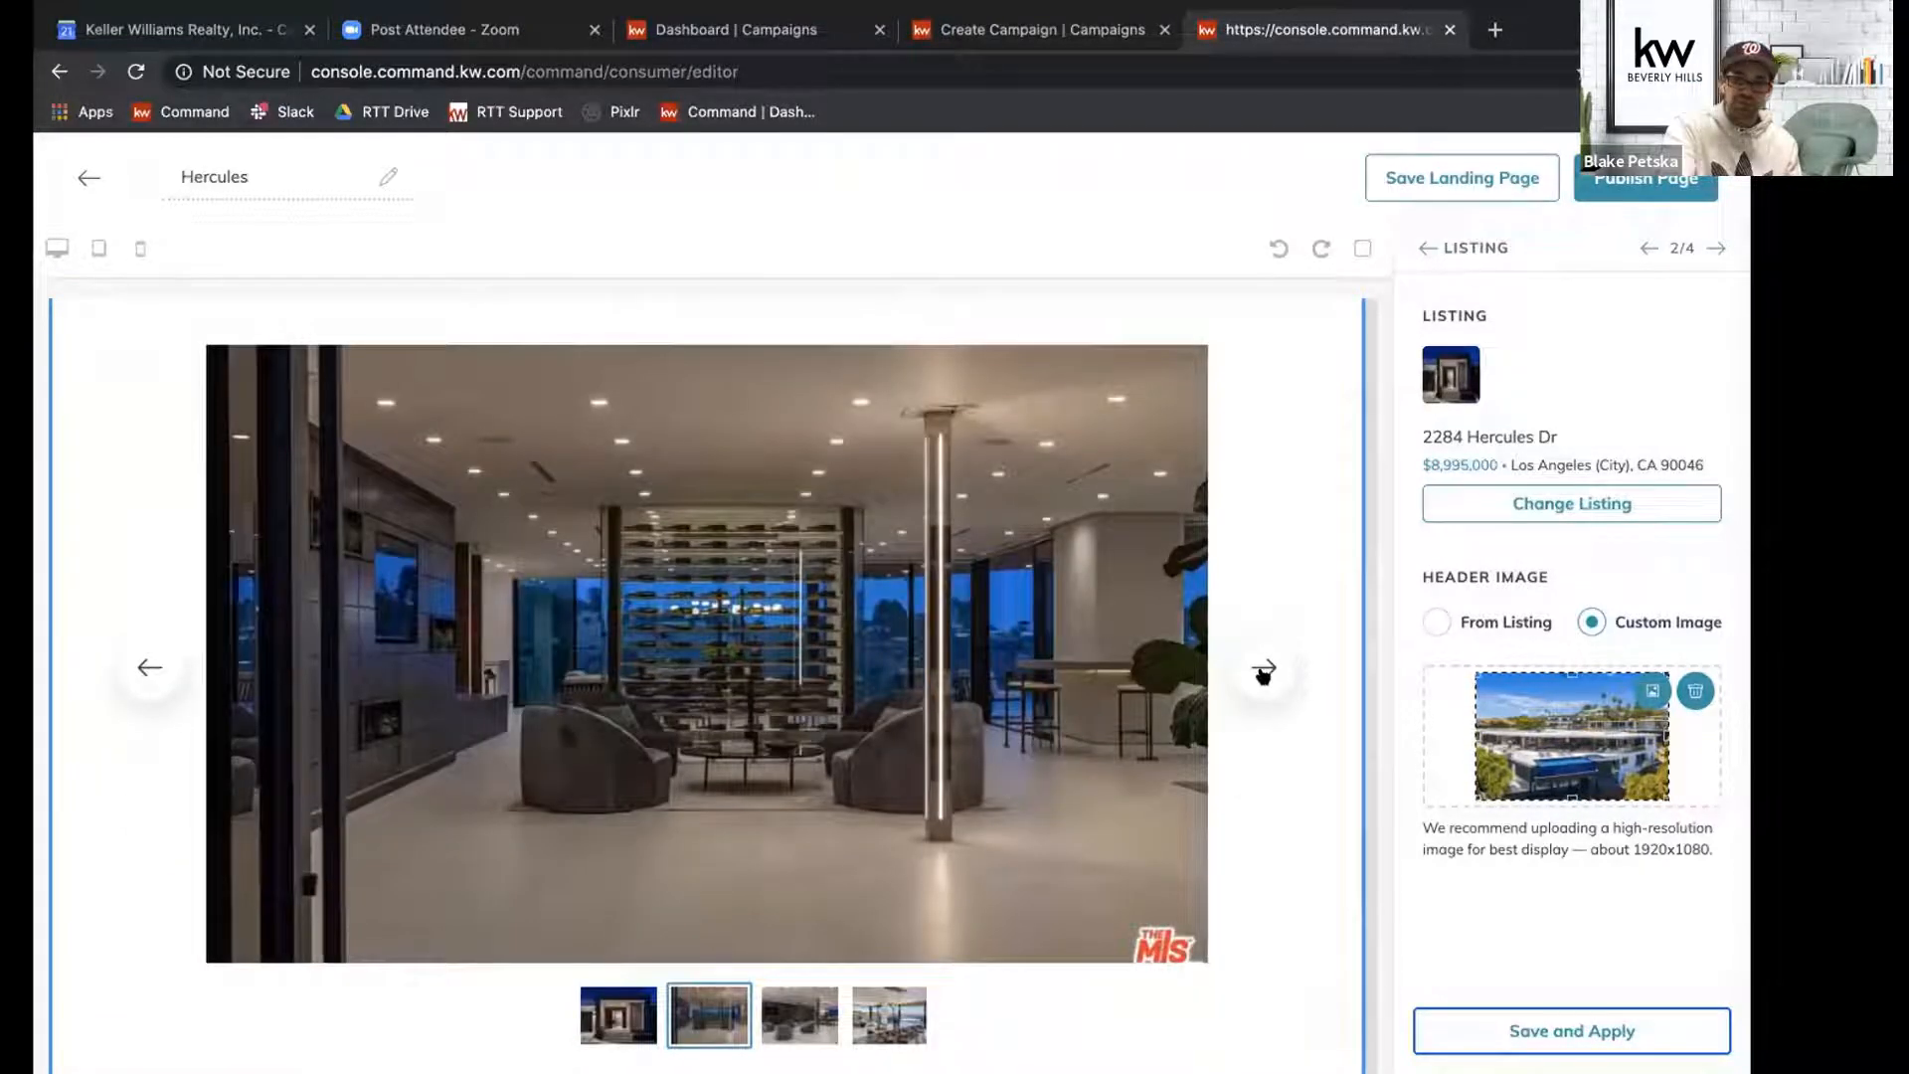
click(1263, 672)
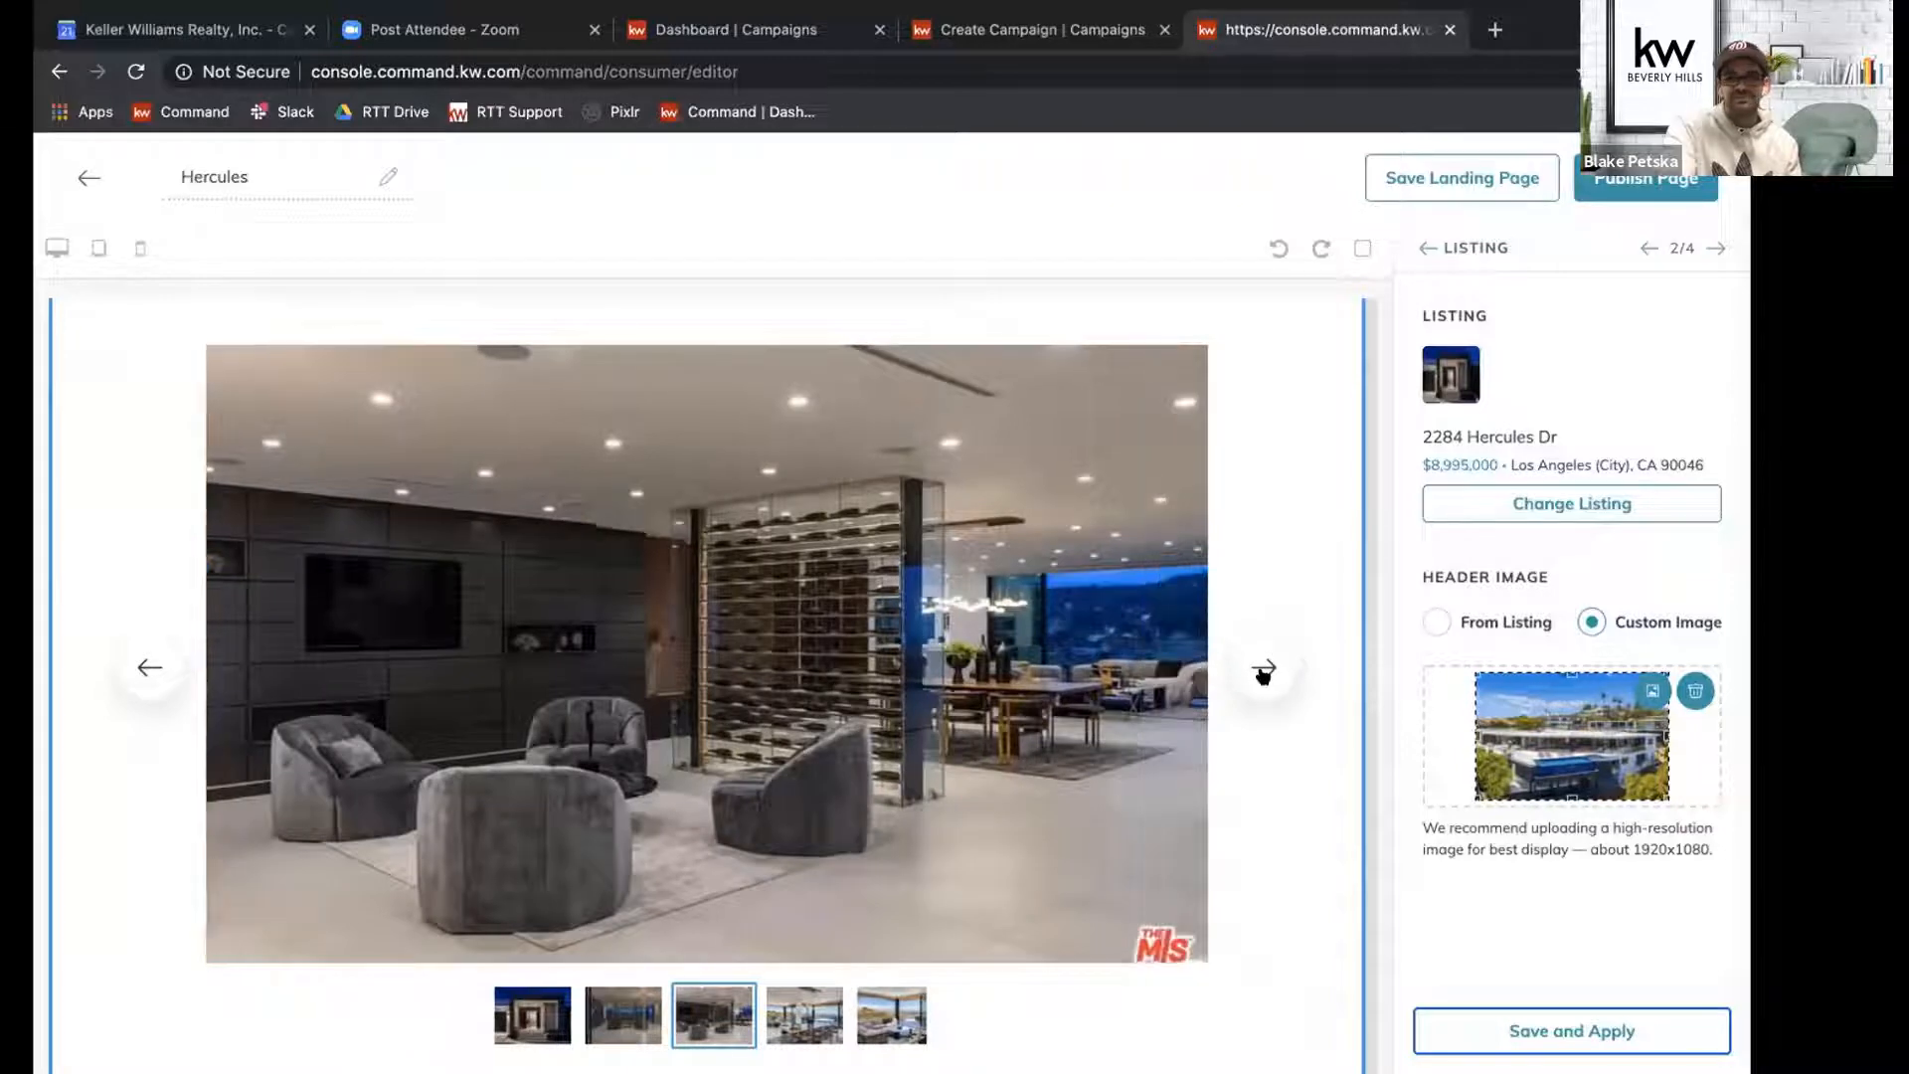
scroll(1265, 676, down, 12)
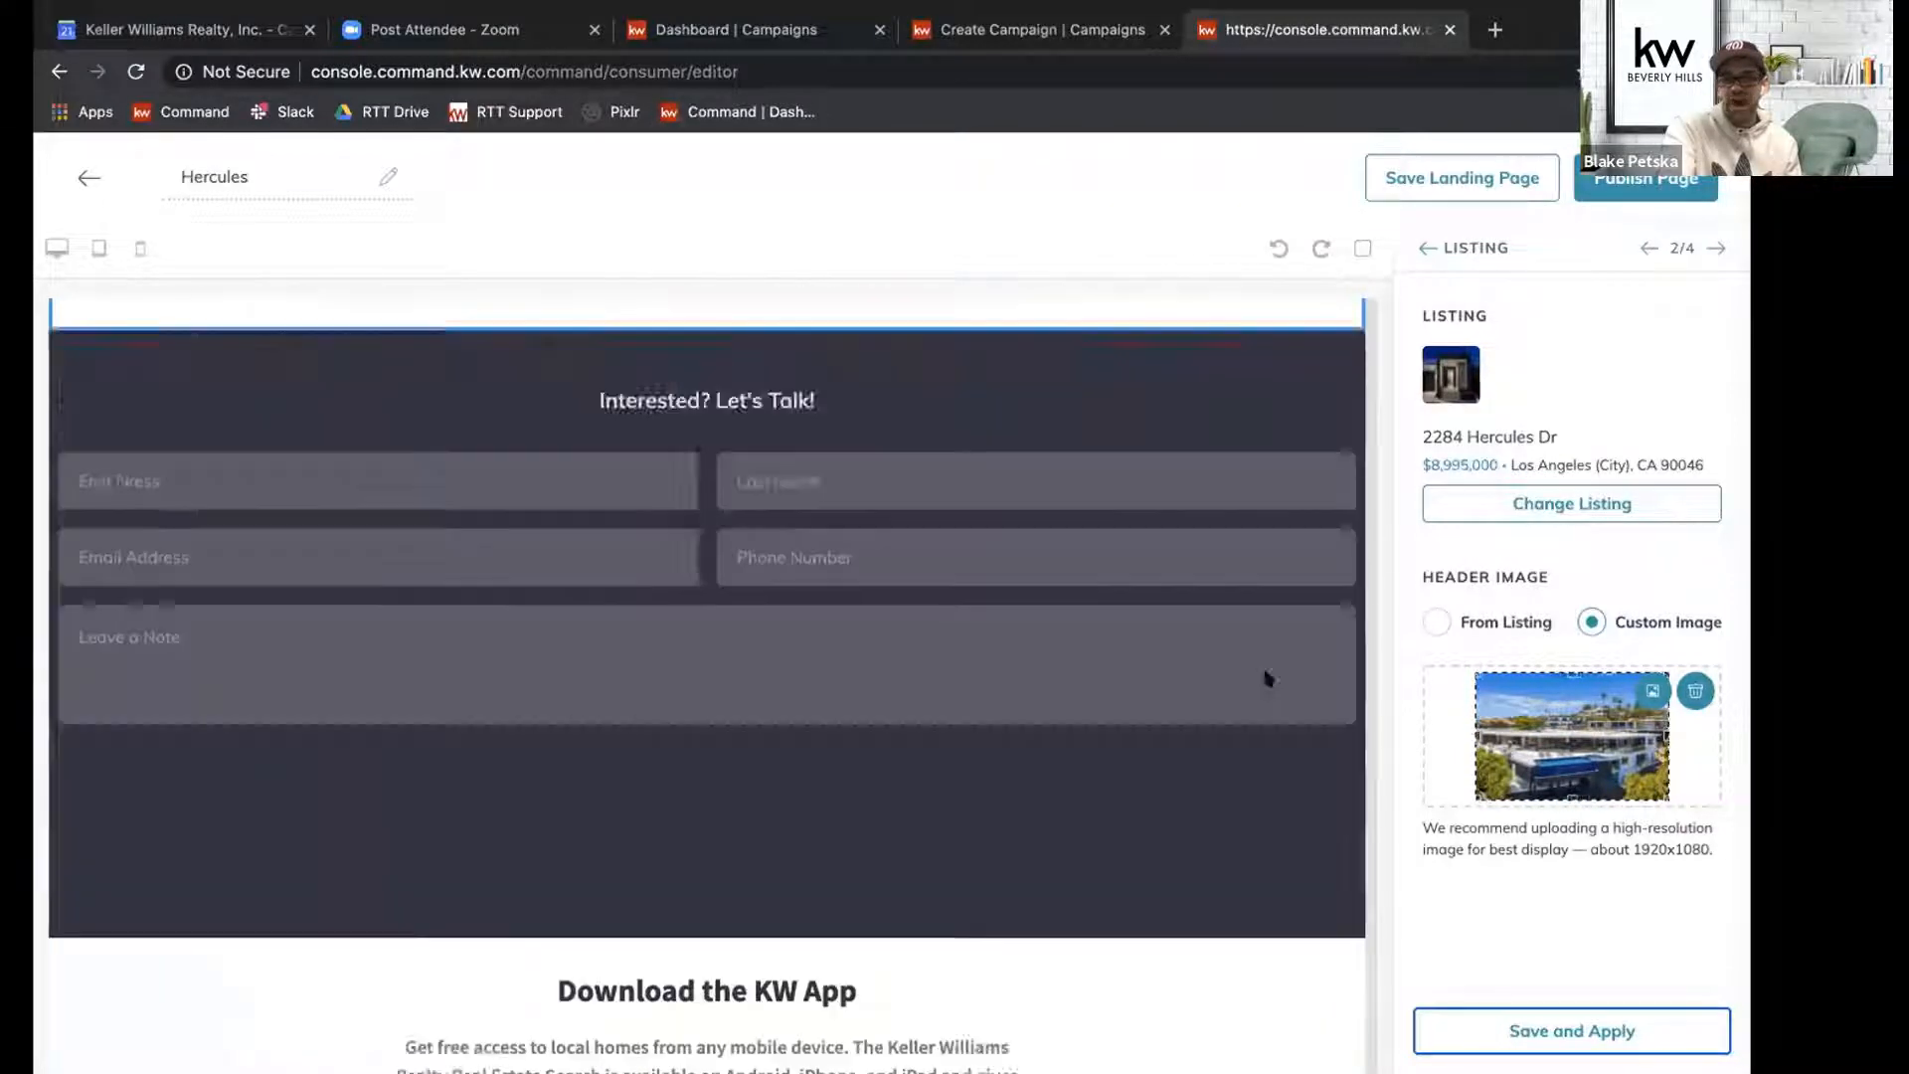
scroll(1265, 676, up, 15)
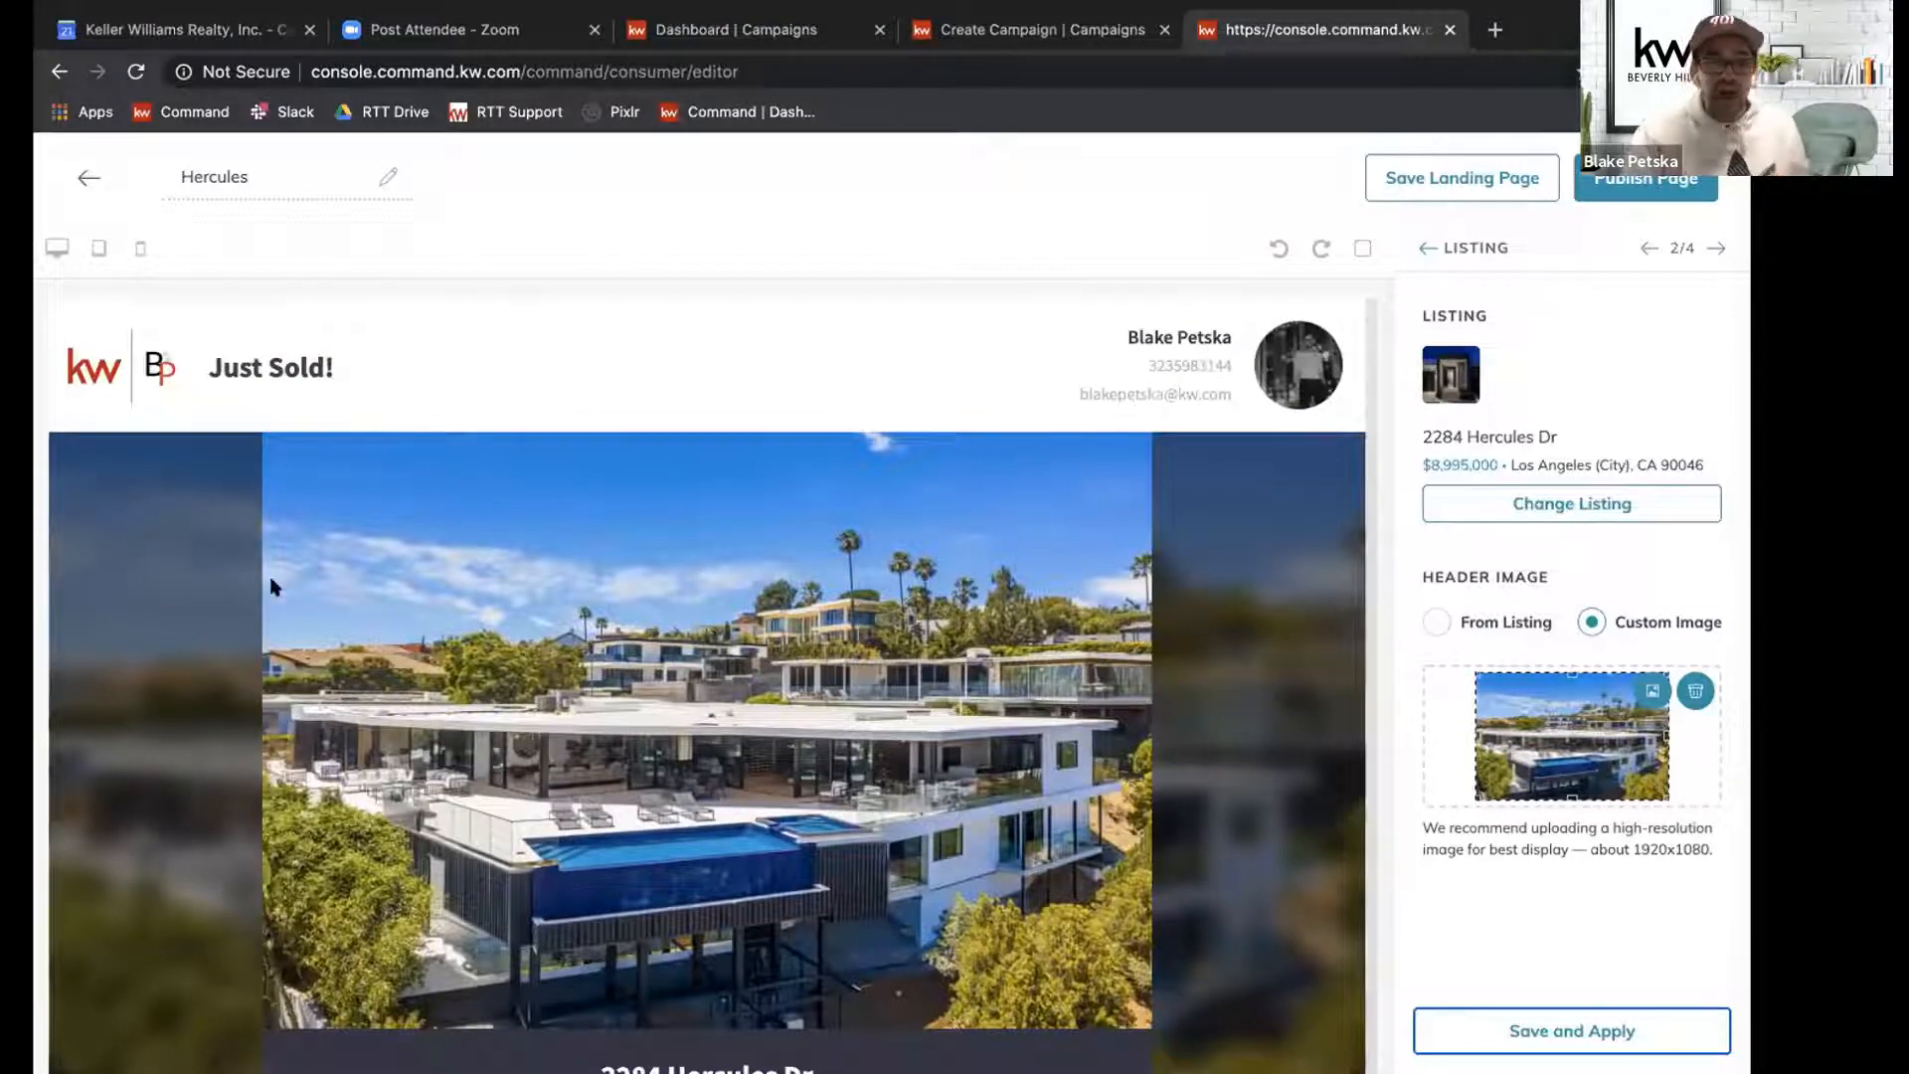
Publish the Hercules page as a landing page and find its entry in the landing pages list.
click(1646, 191)
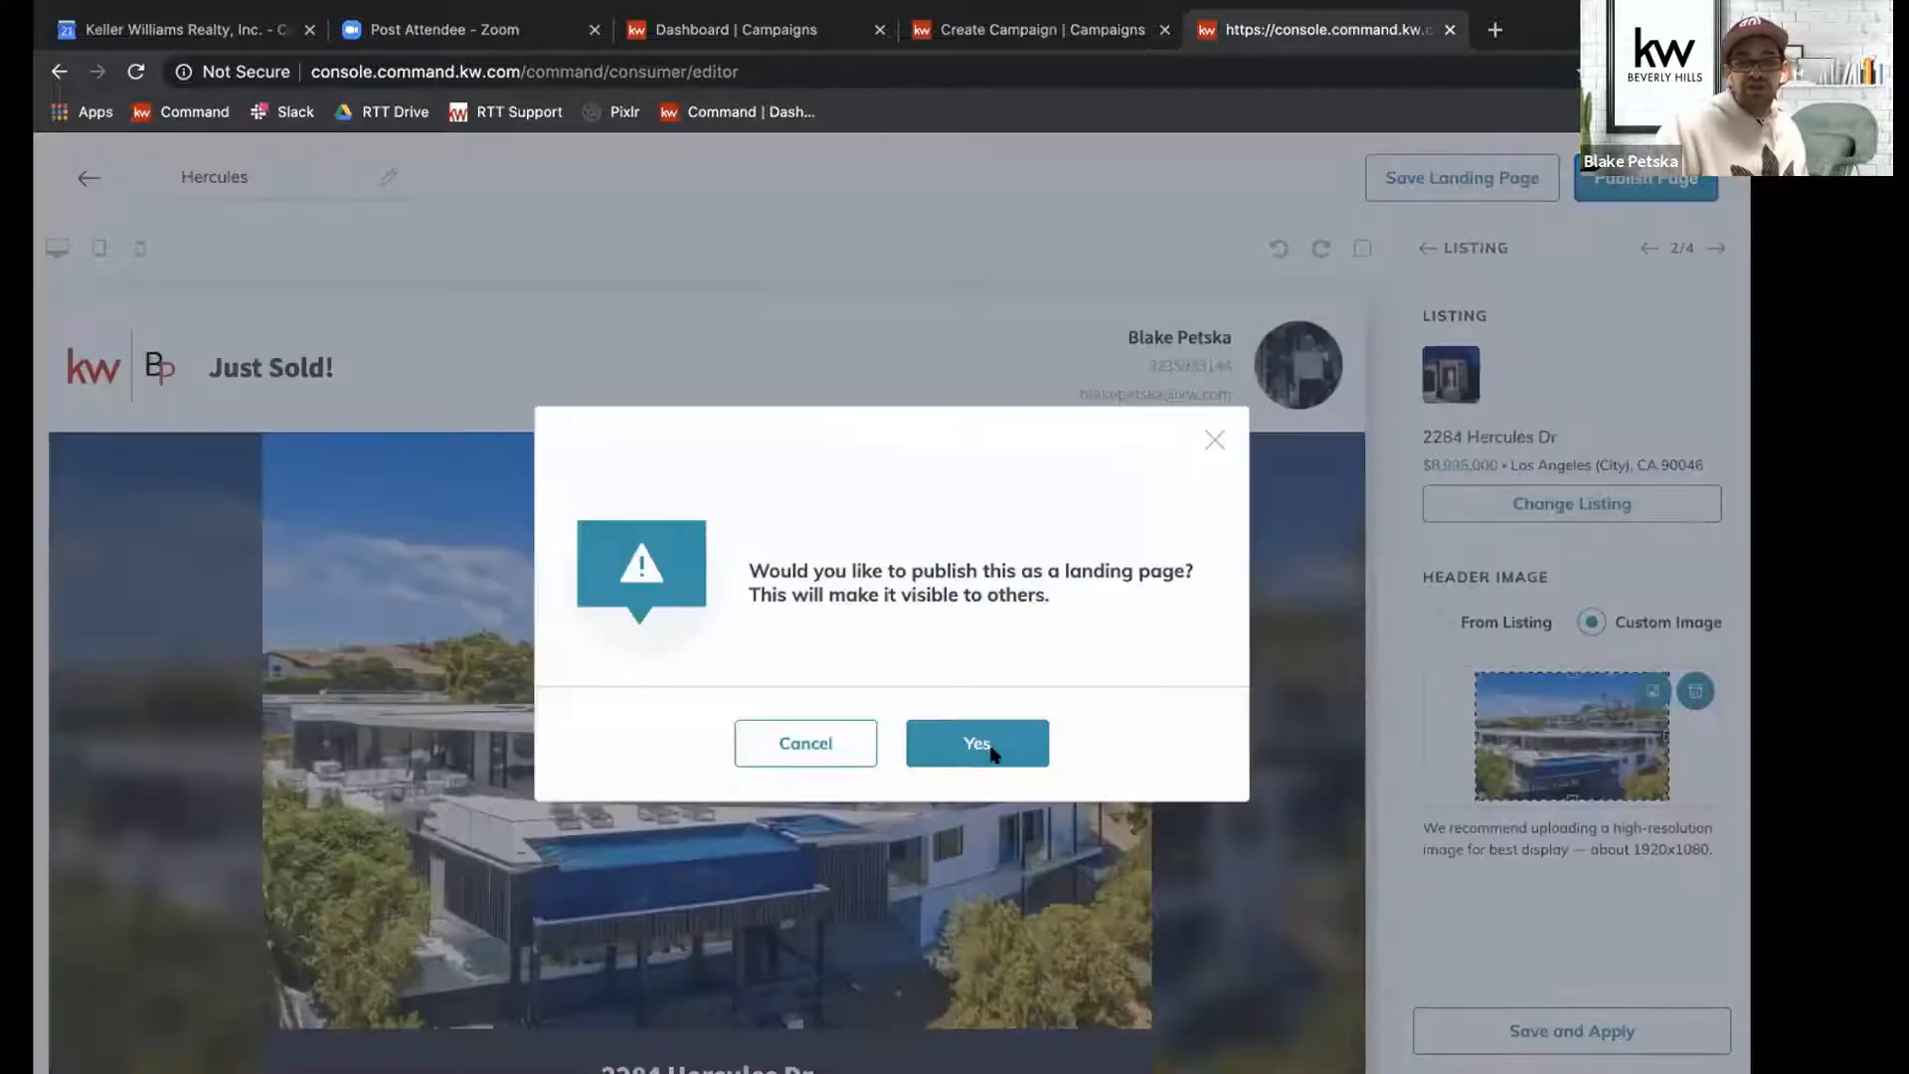
click(991, 748)
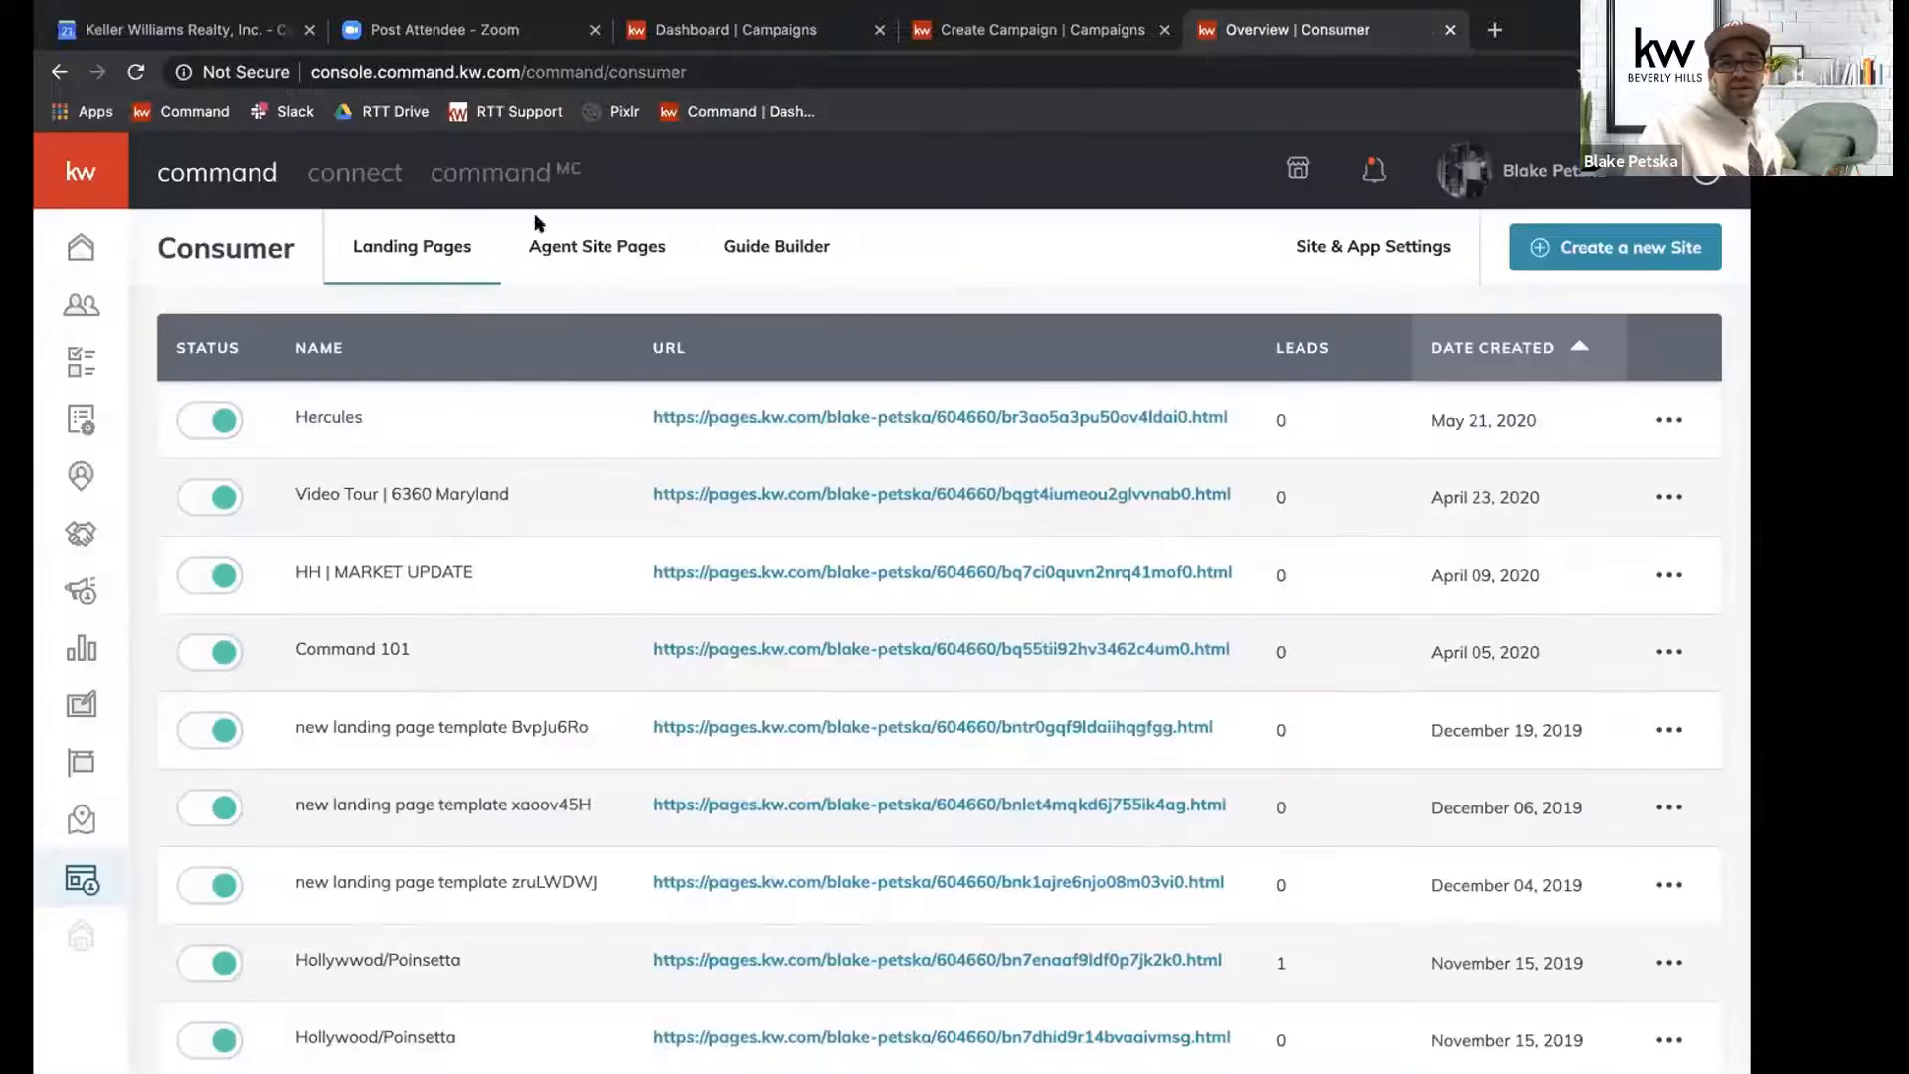
click(334, 410)
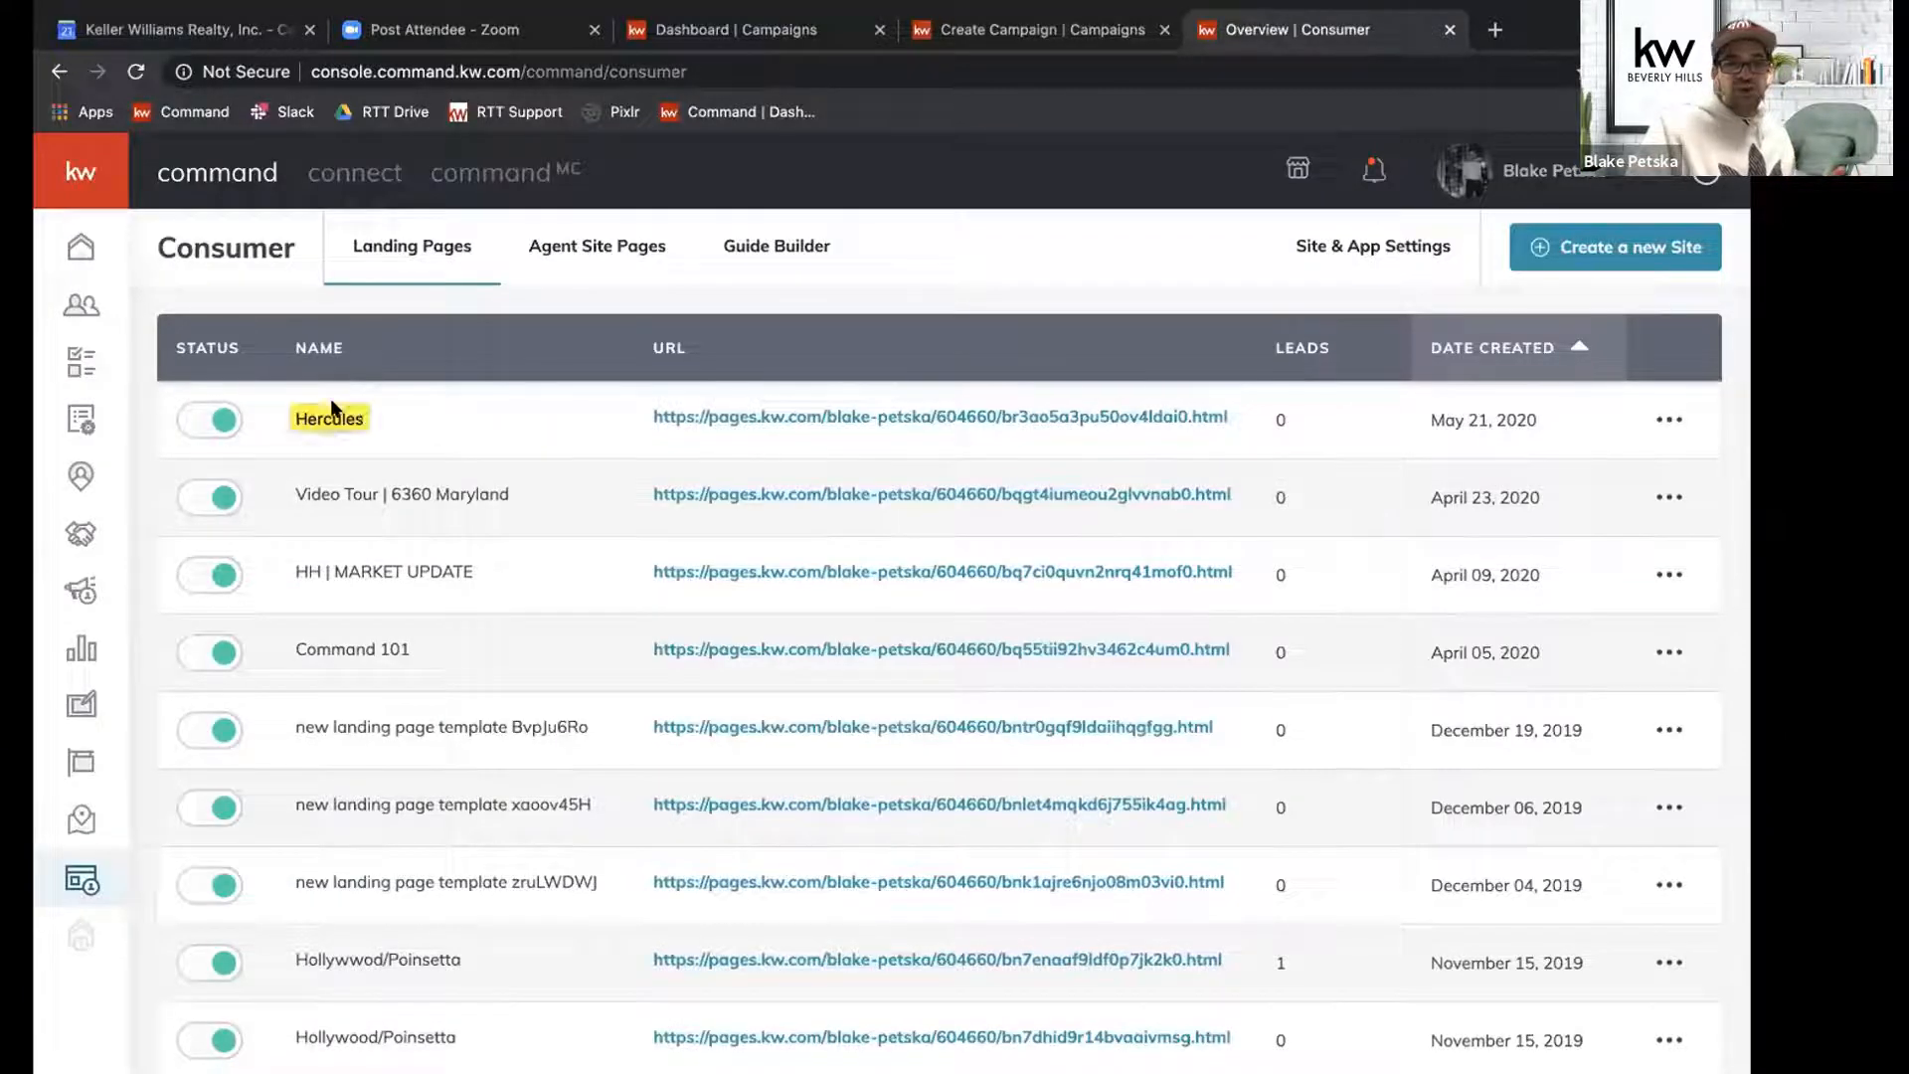
click(435, 385)
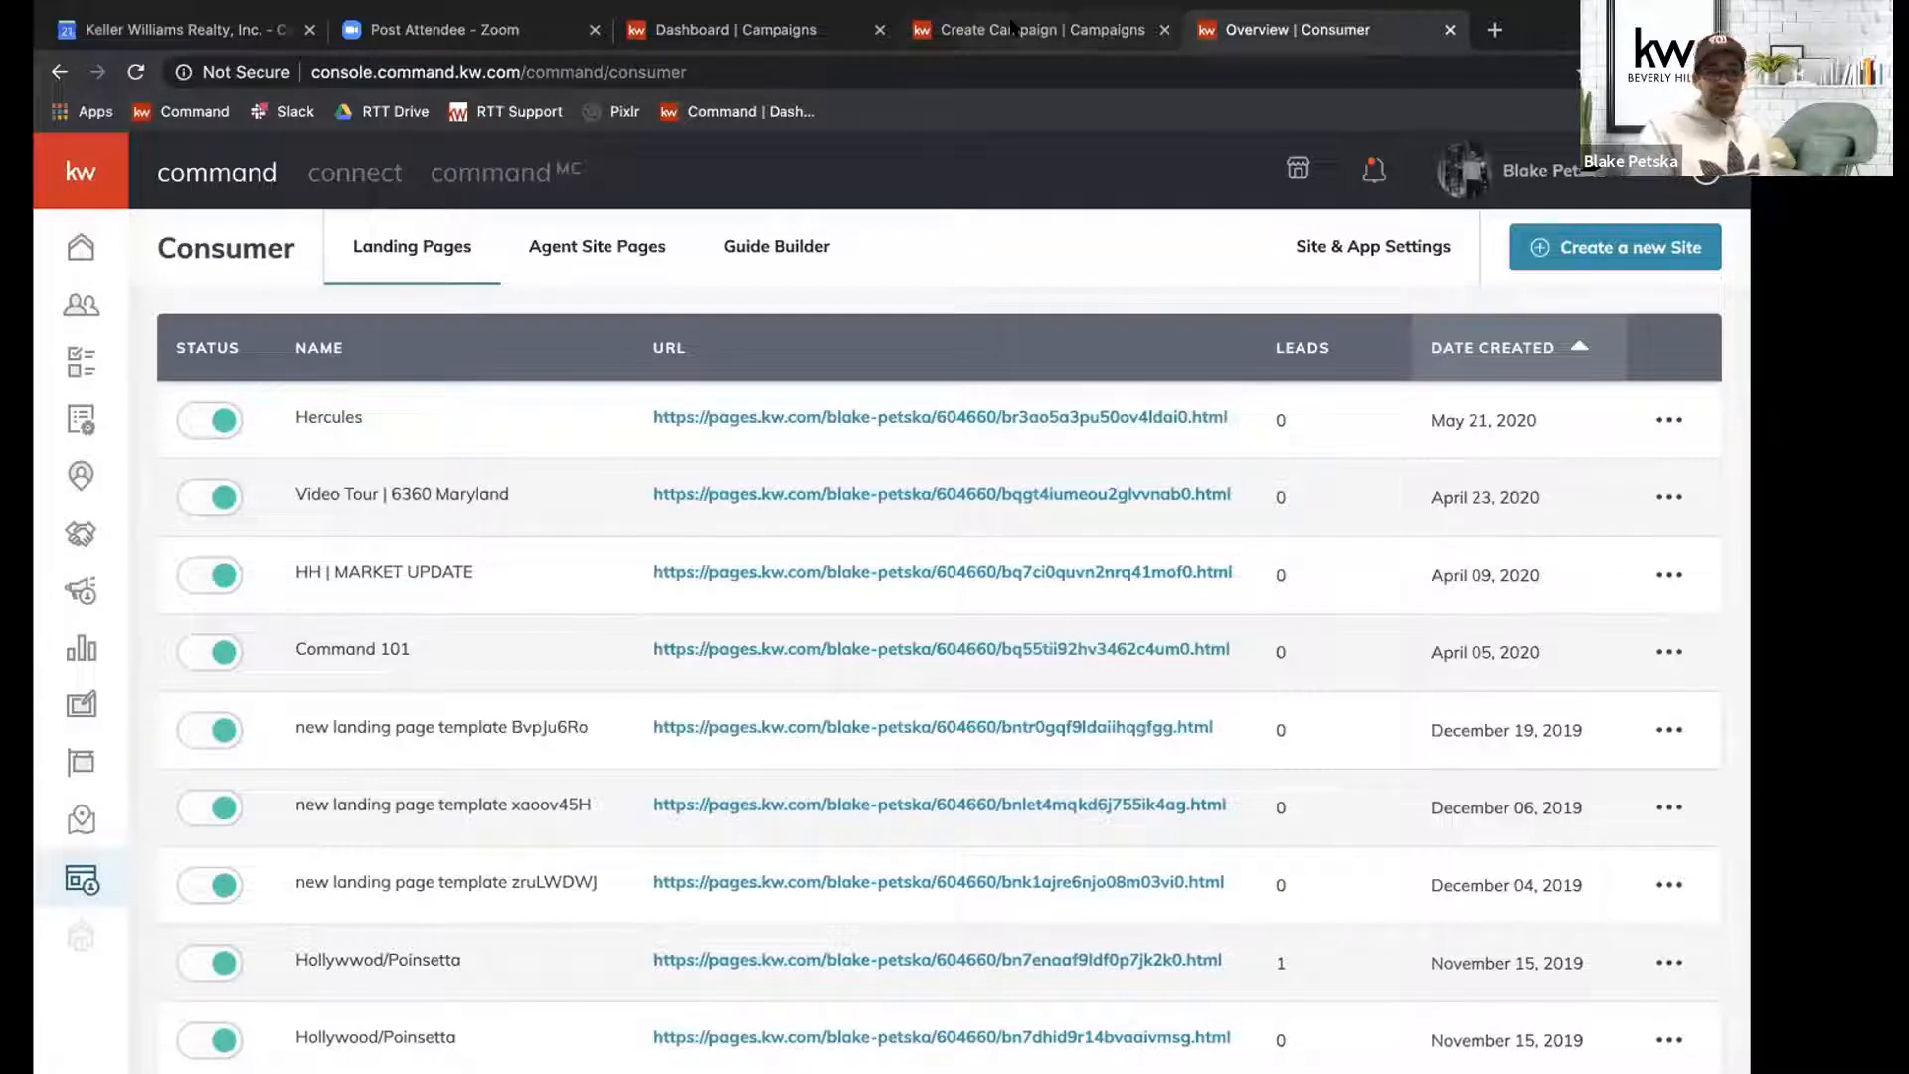
Return to the campaign configuration and look for the Hercules page among the landing pages assignable to the QR code.
click(1012, 28)
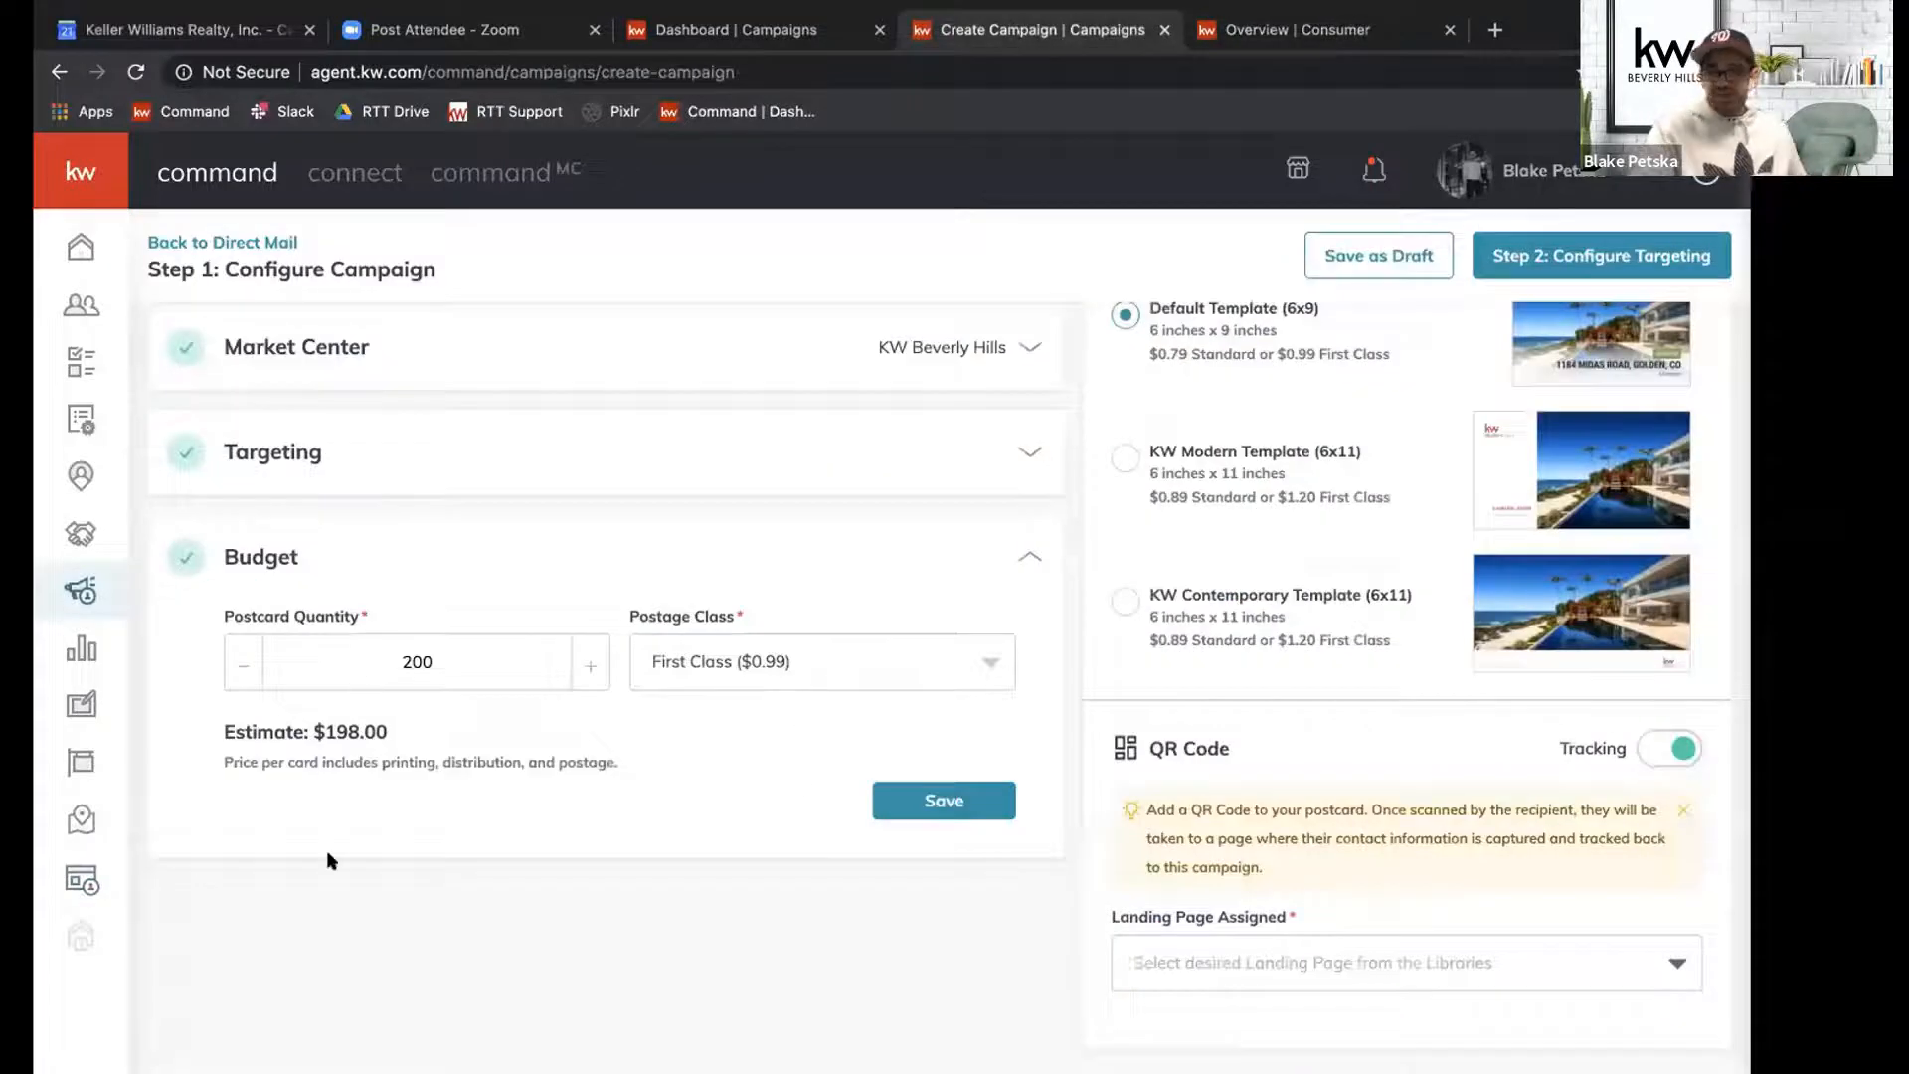
scroll(935, 700, up, 5)
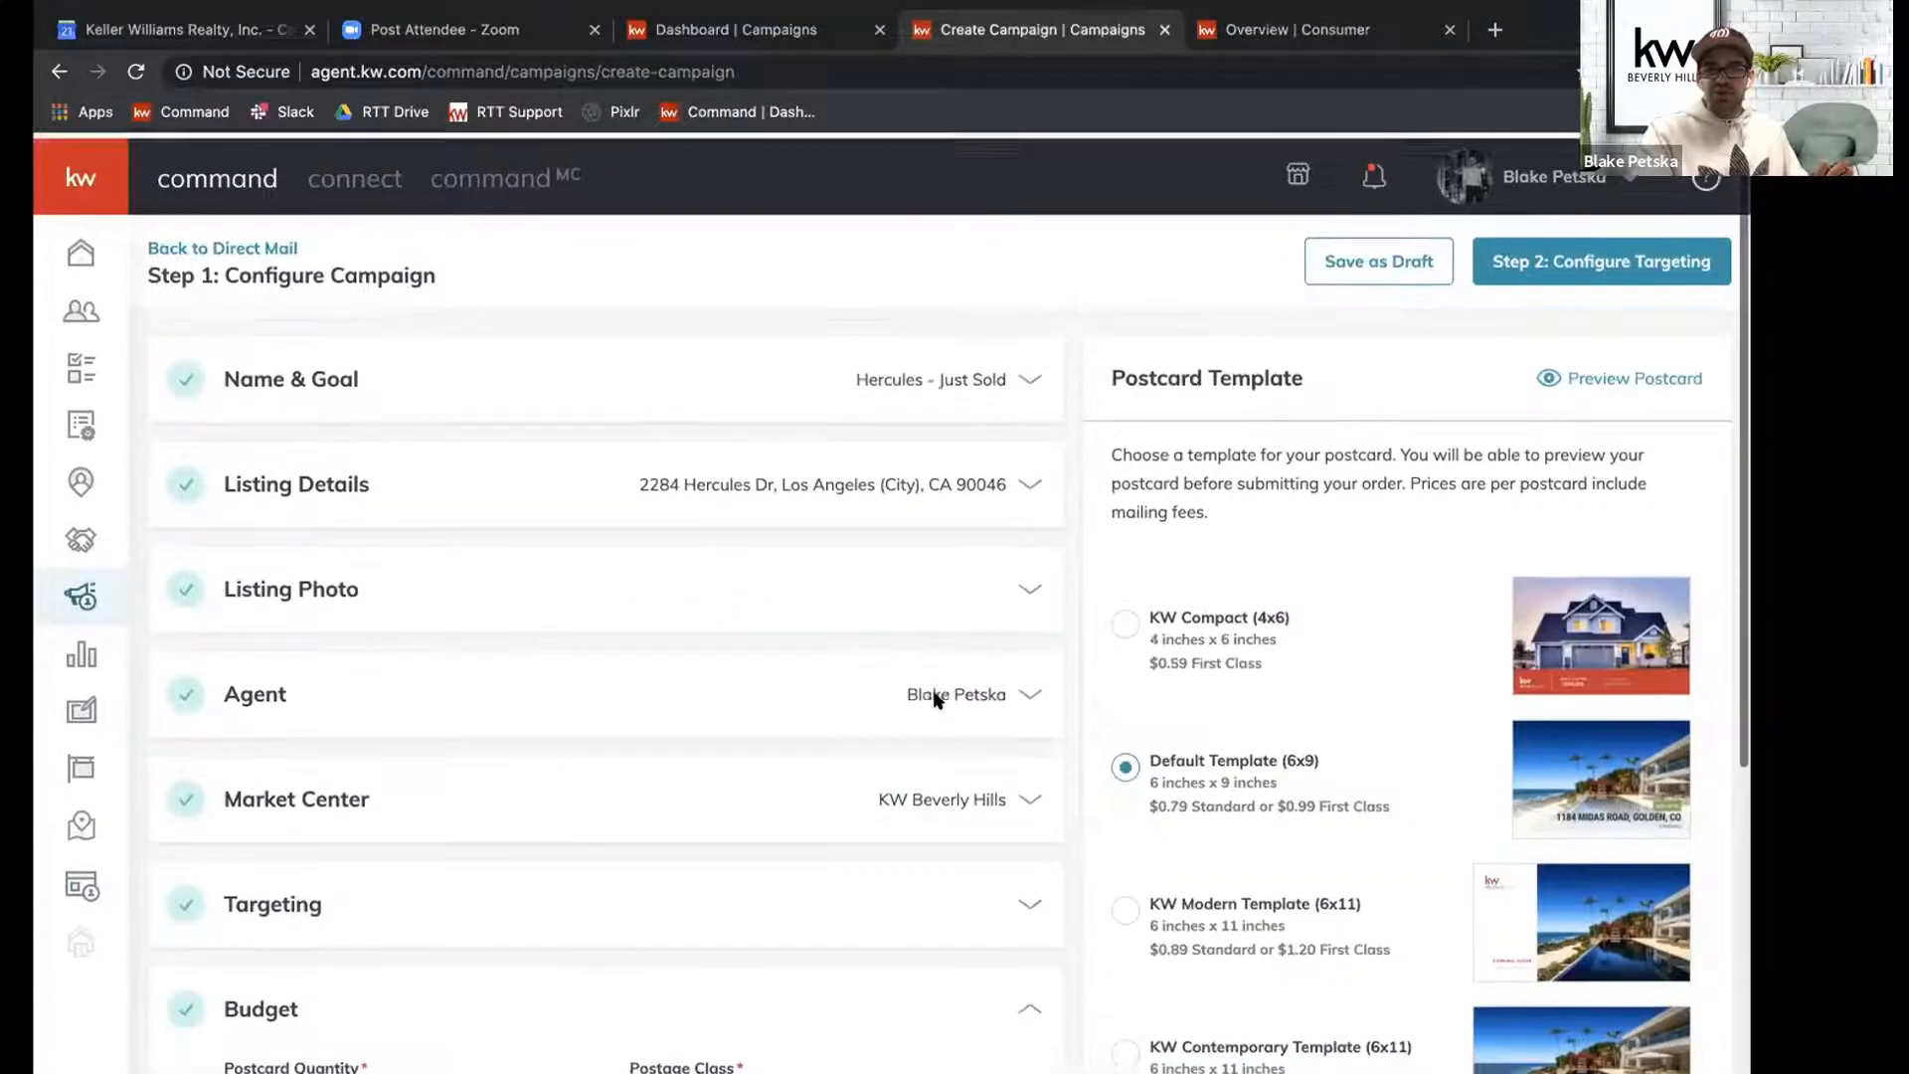
scroll(935, 700, down, 4)
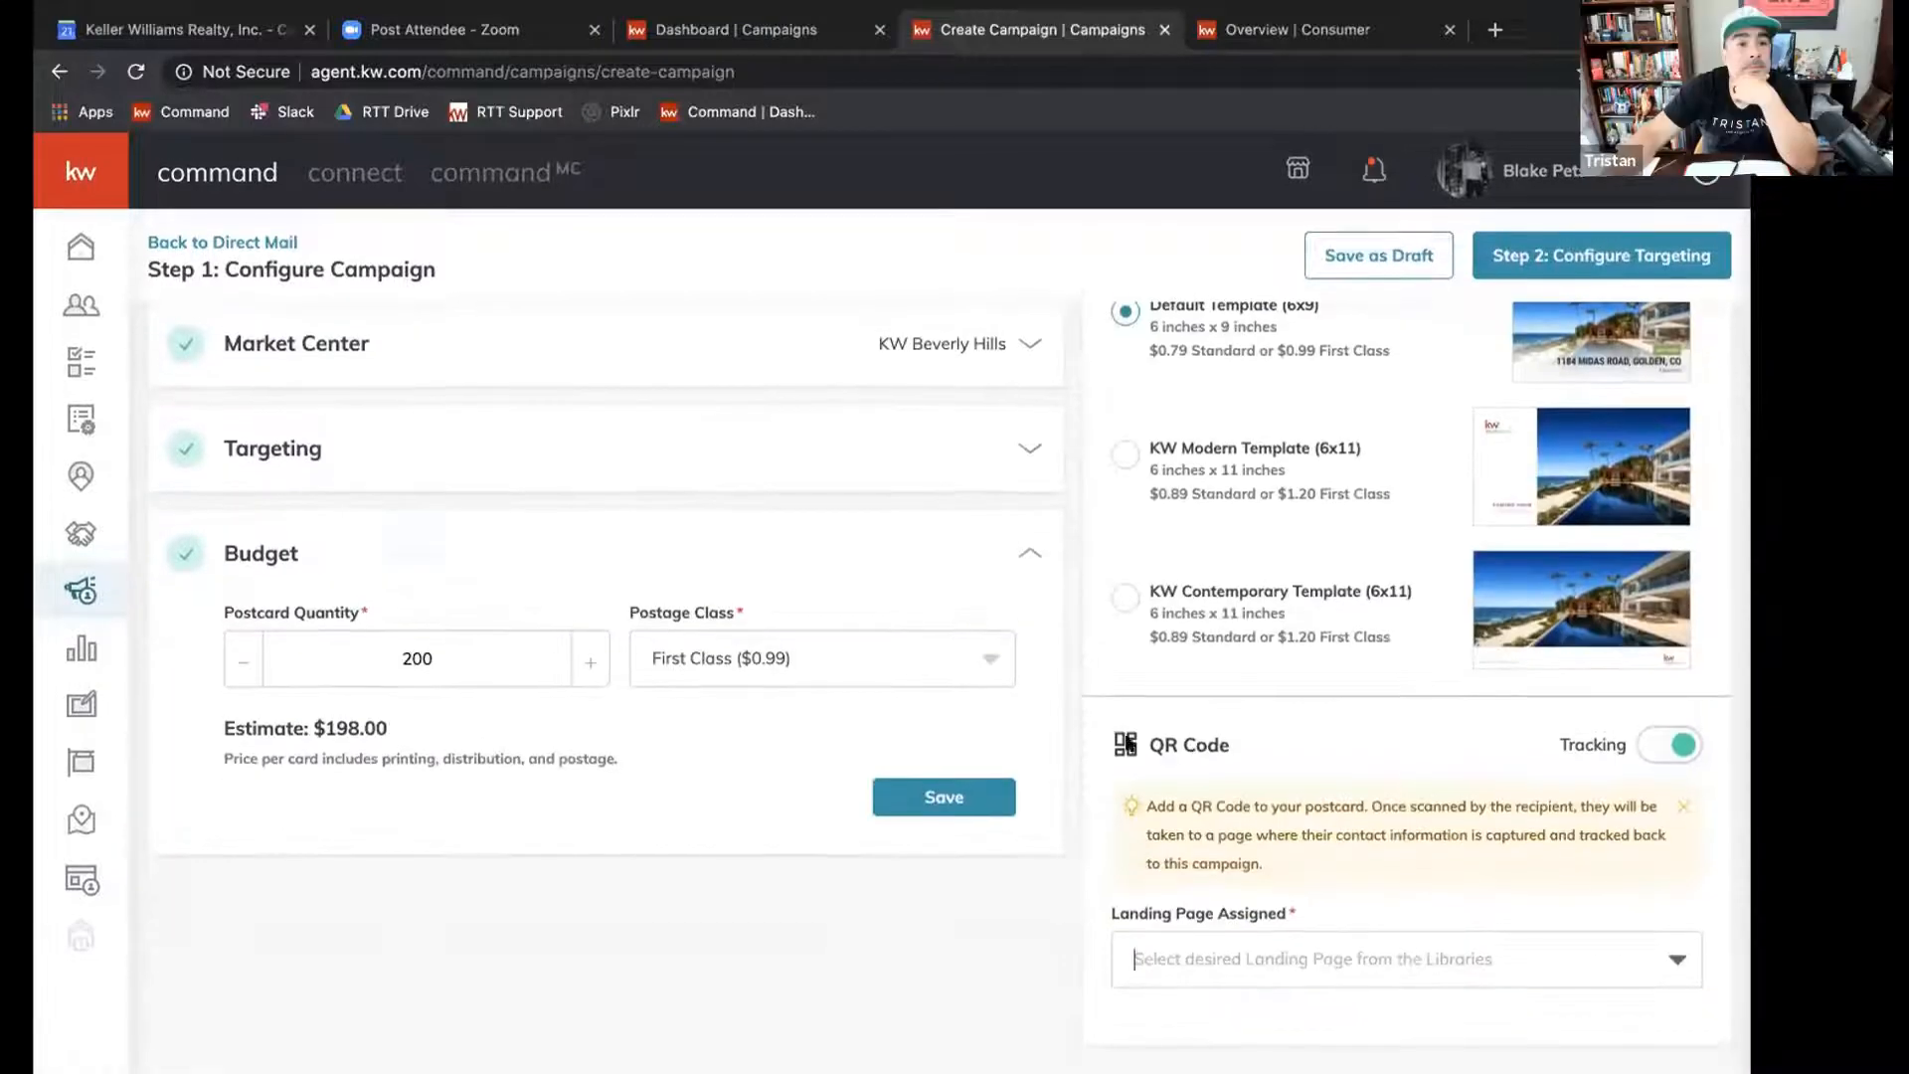
click(1670, 957)
scroll(1487, 857, down, 2)
scroll(1487, 862, down, 5)
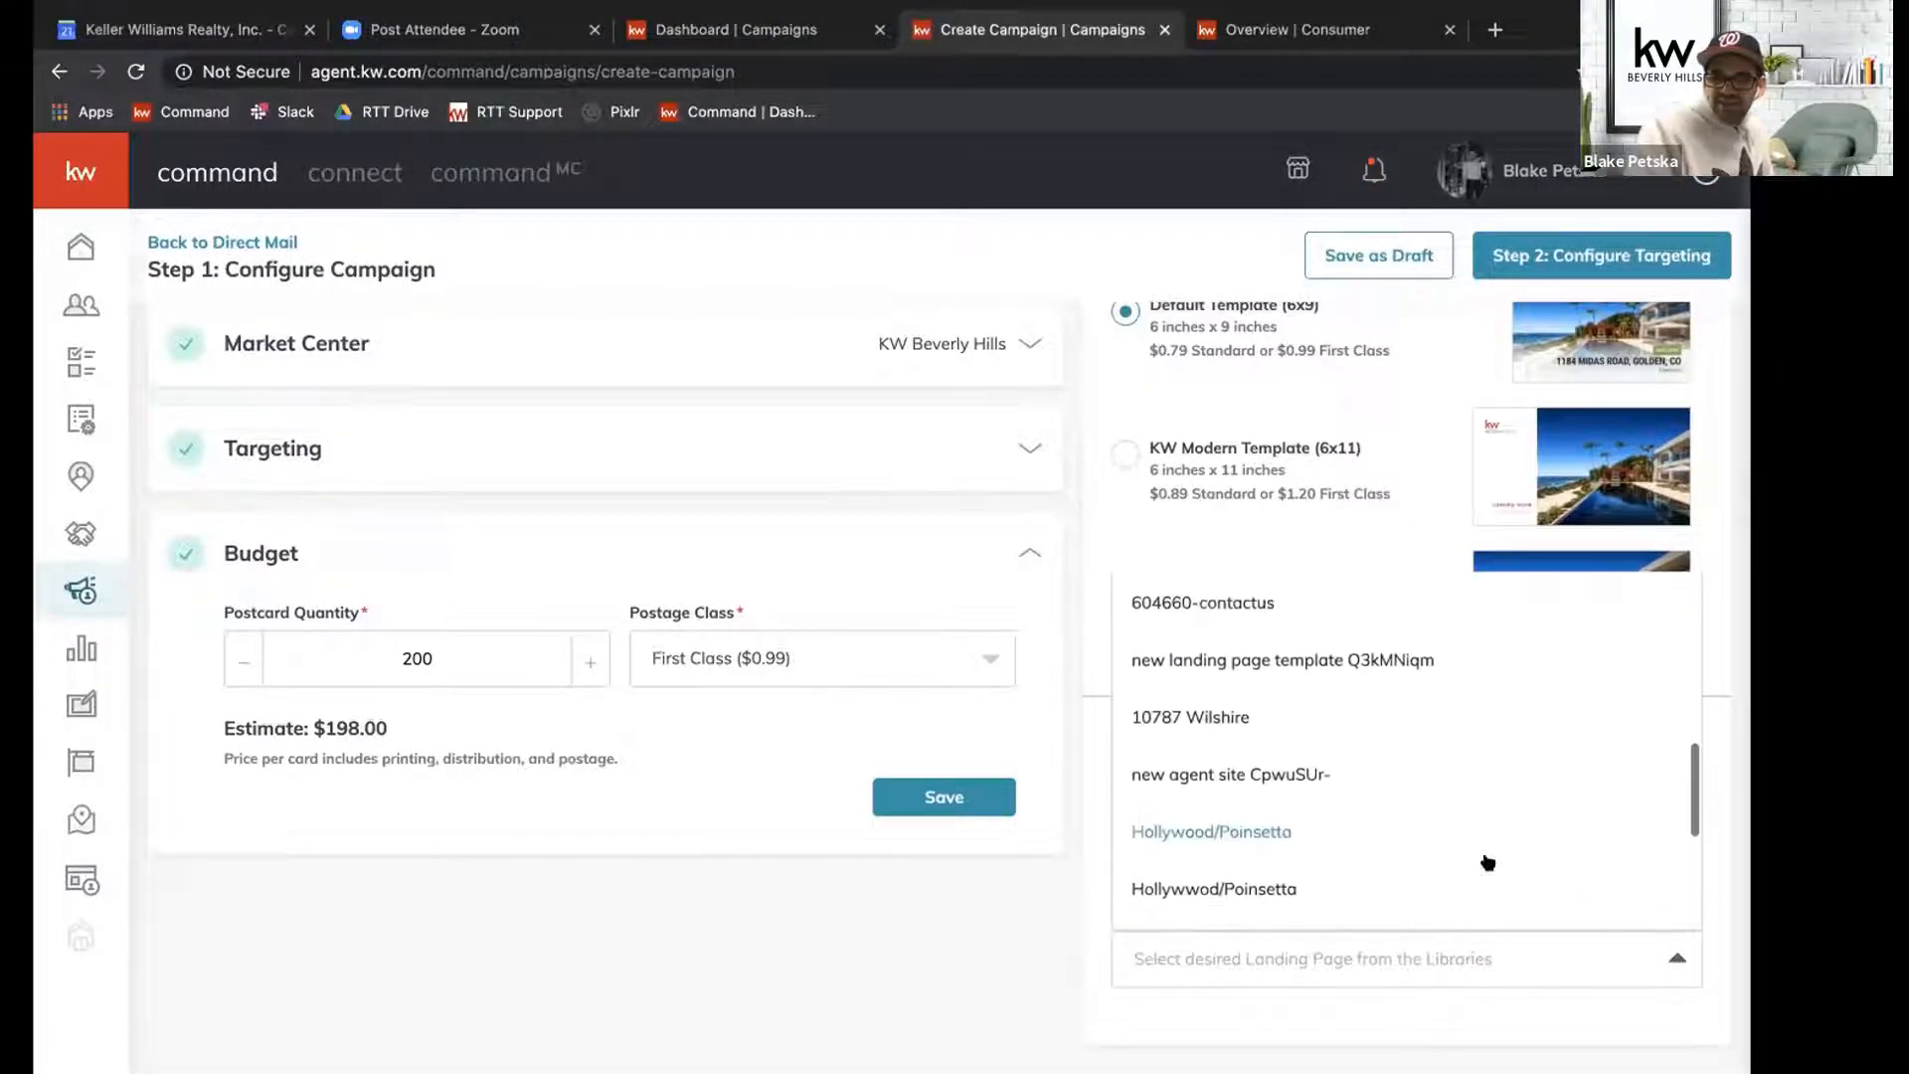
click(1414, 995)
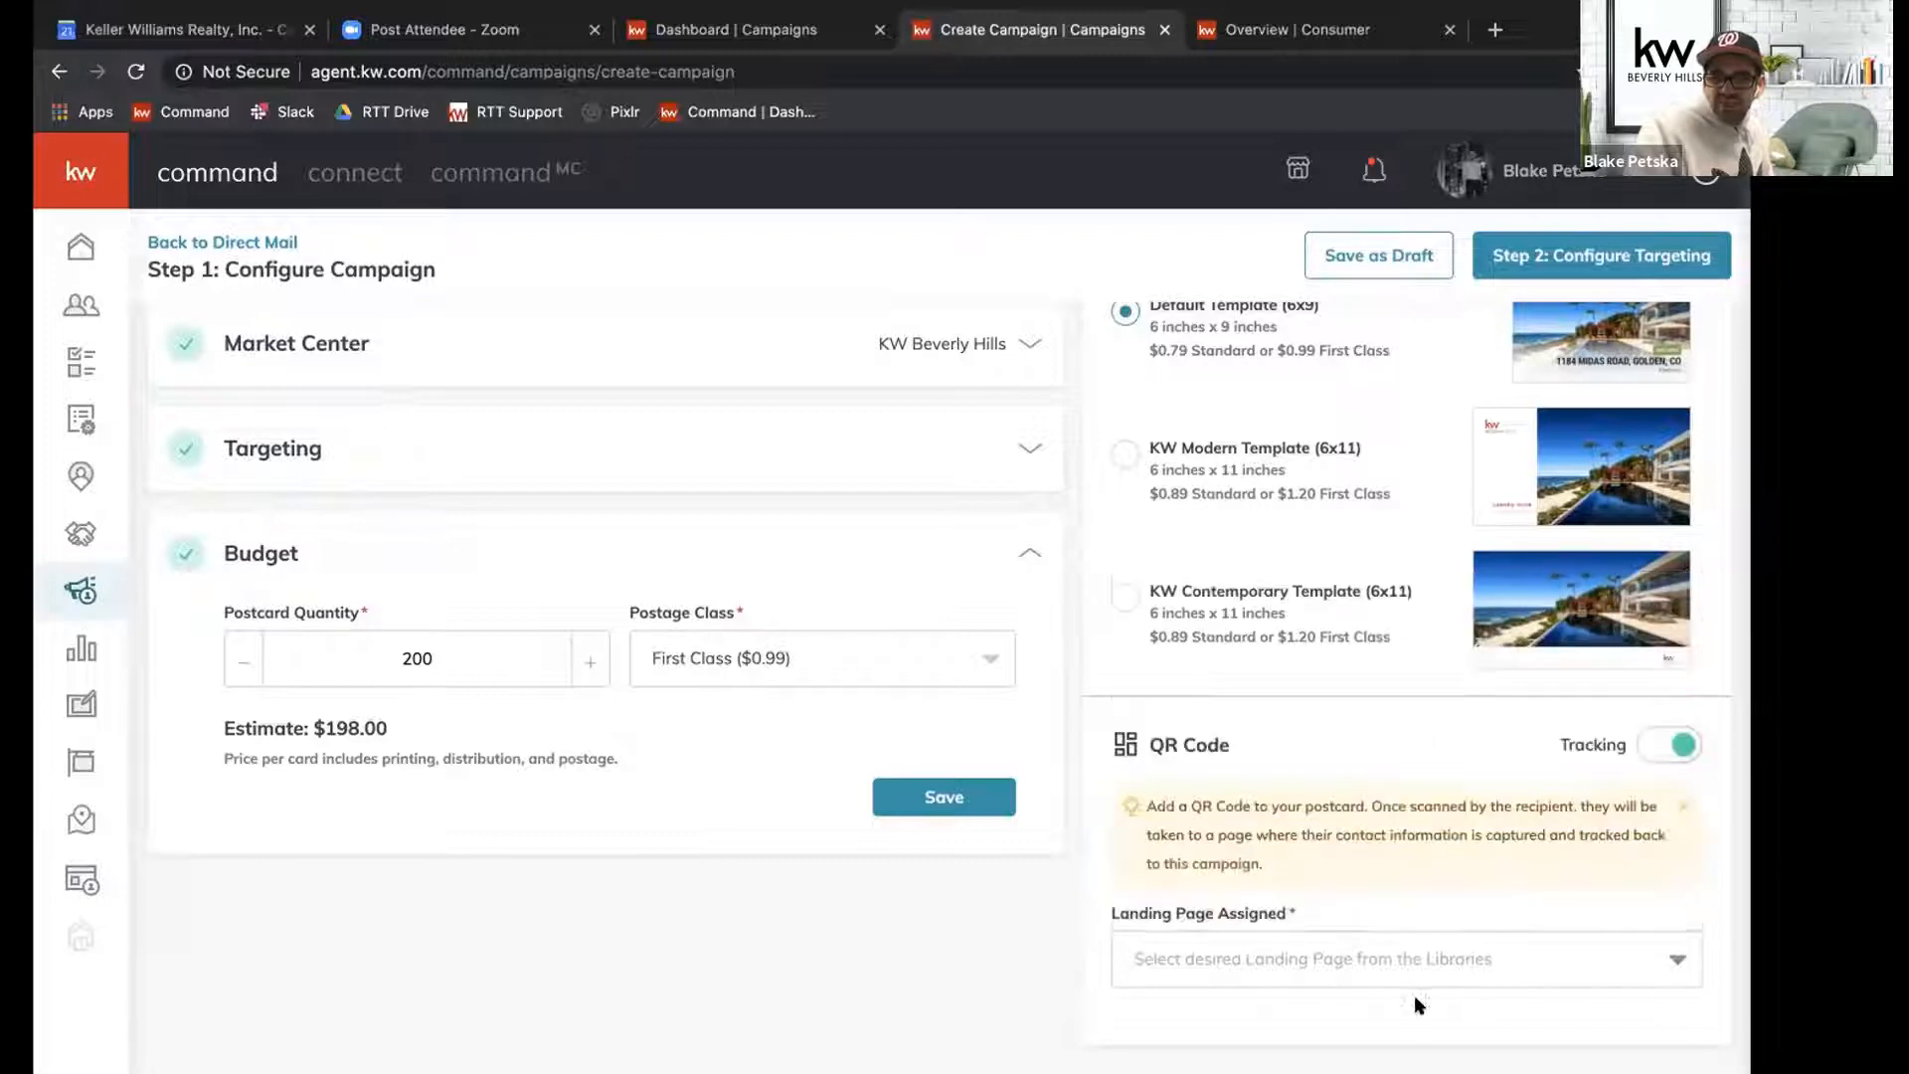
Turn QR code tracking off and on again and retry finding the Hercules landing page to assign.
click(1657, 758)
click(1657, 758)
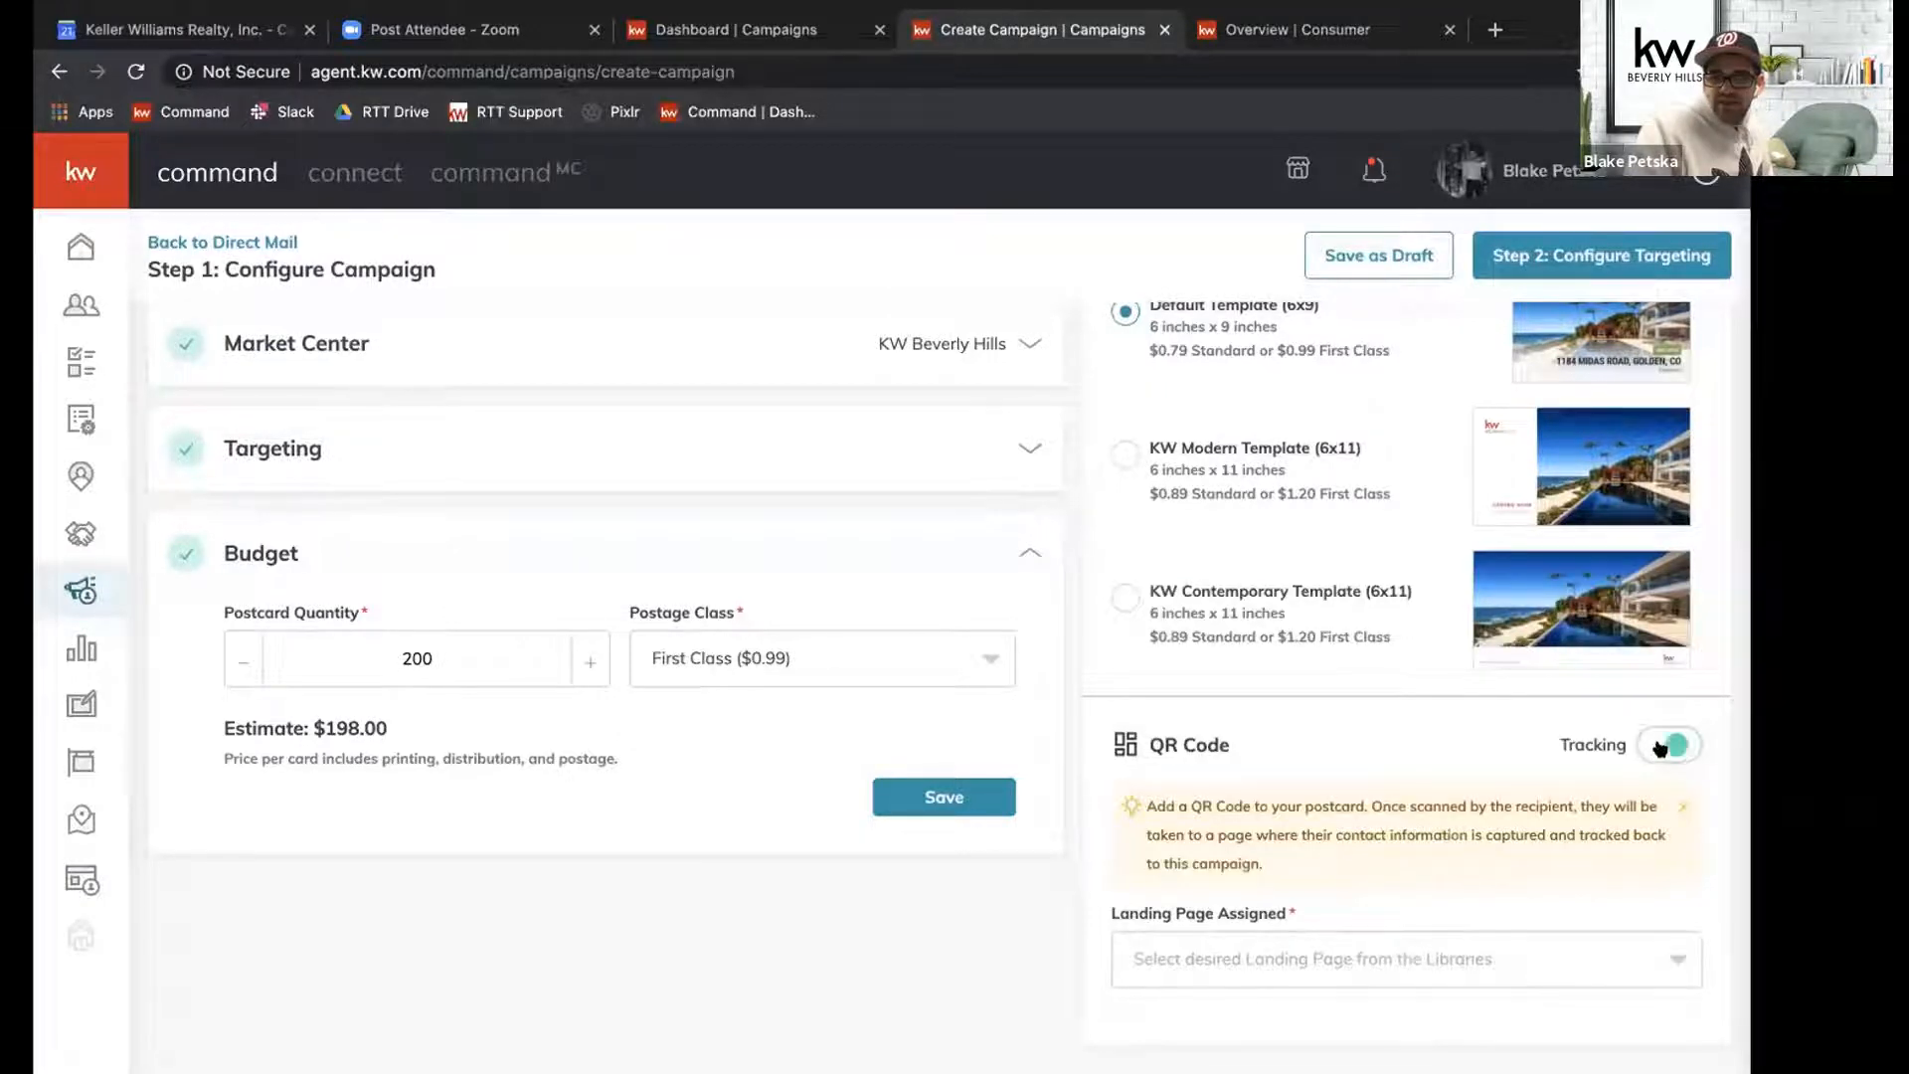
click(1659, 959)
scroll(1463, 845, down, 3)
scroll(1464, 845, down, 3)
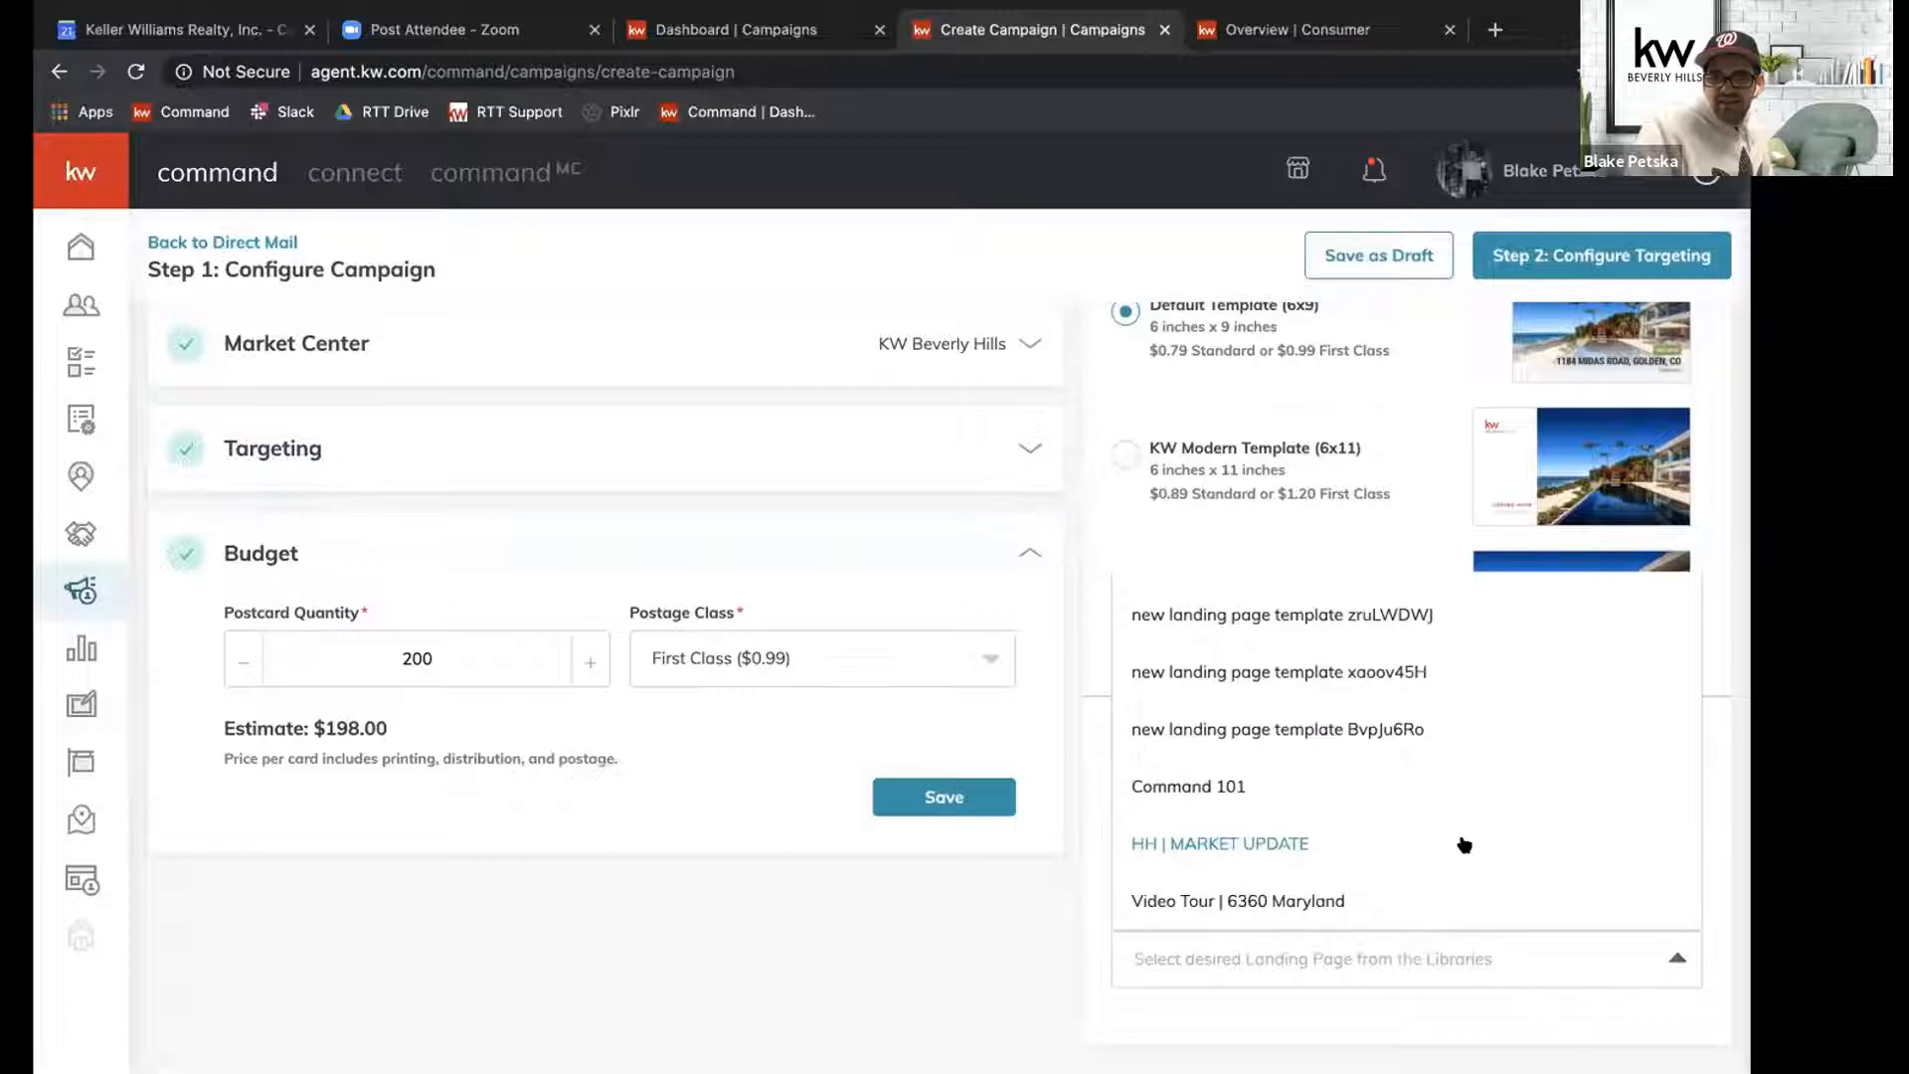
click(1333, 1010)
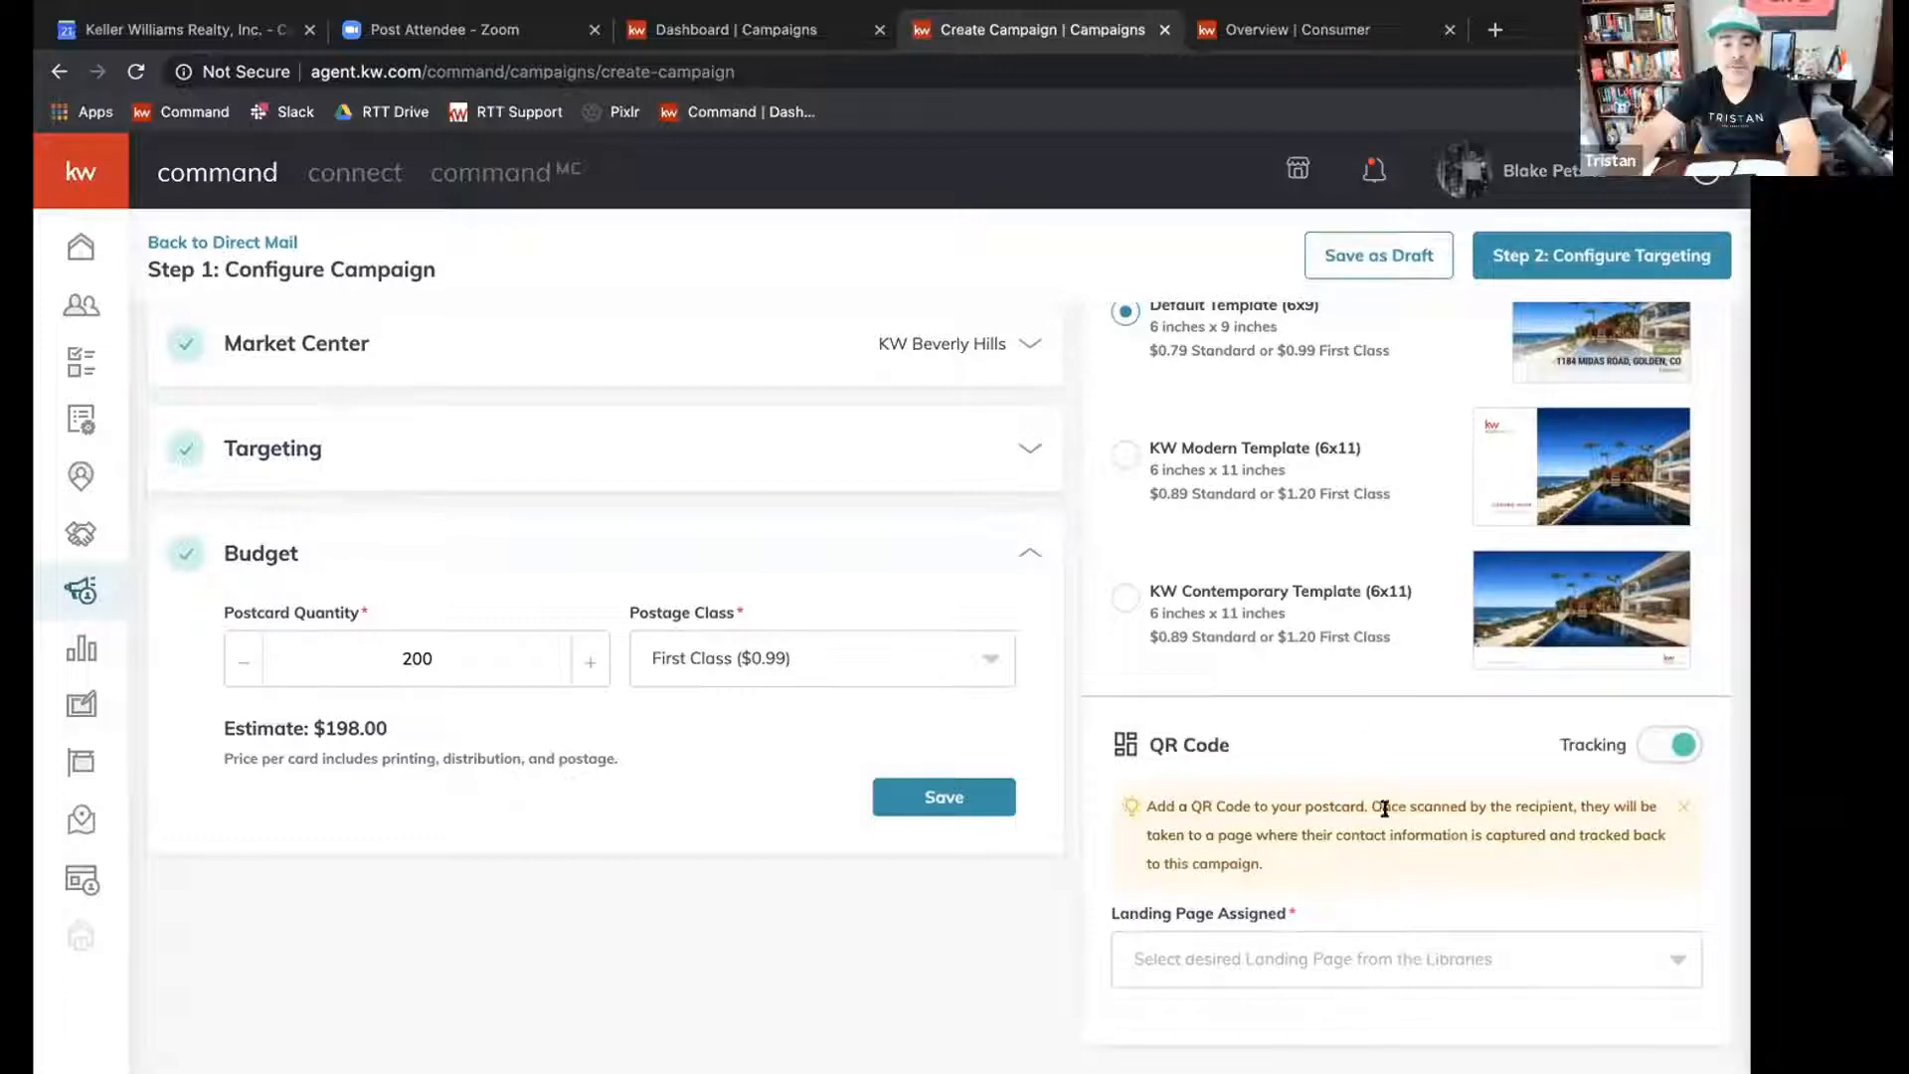
click(1447, 940)
scroll(1323, 771, down, 10)
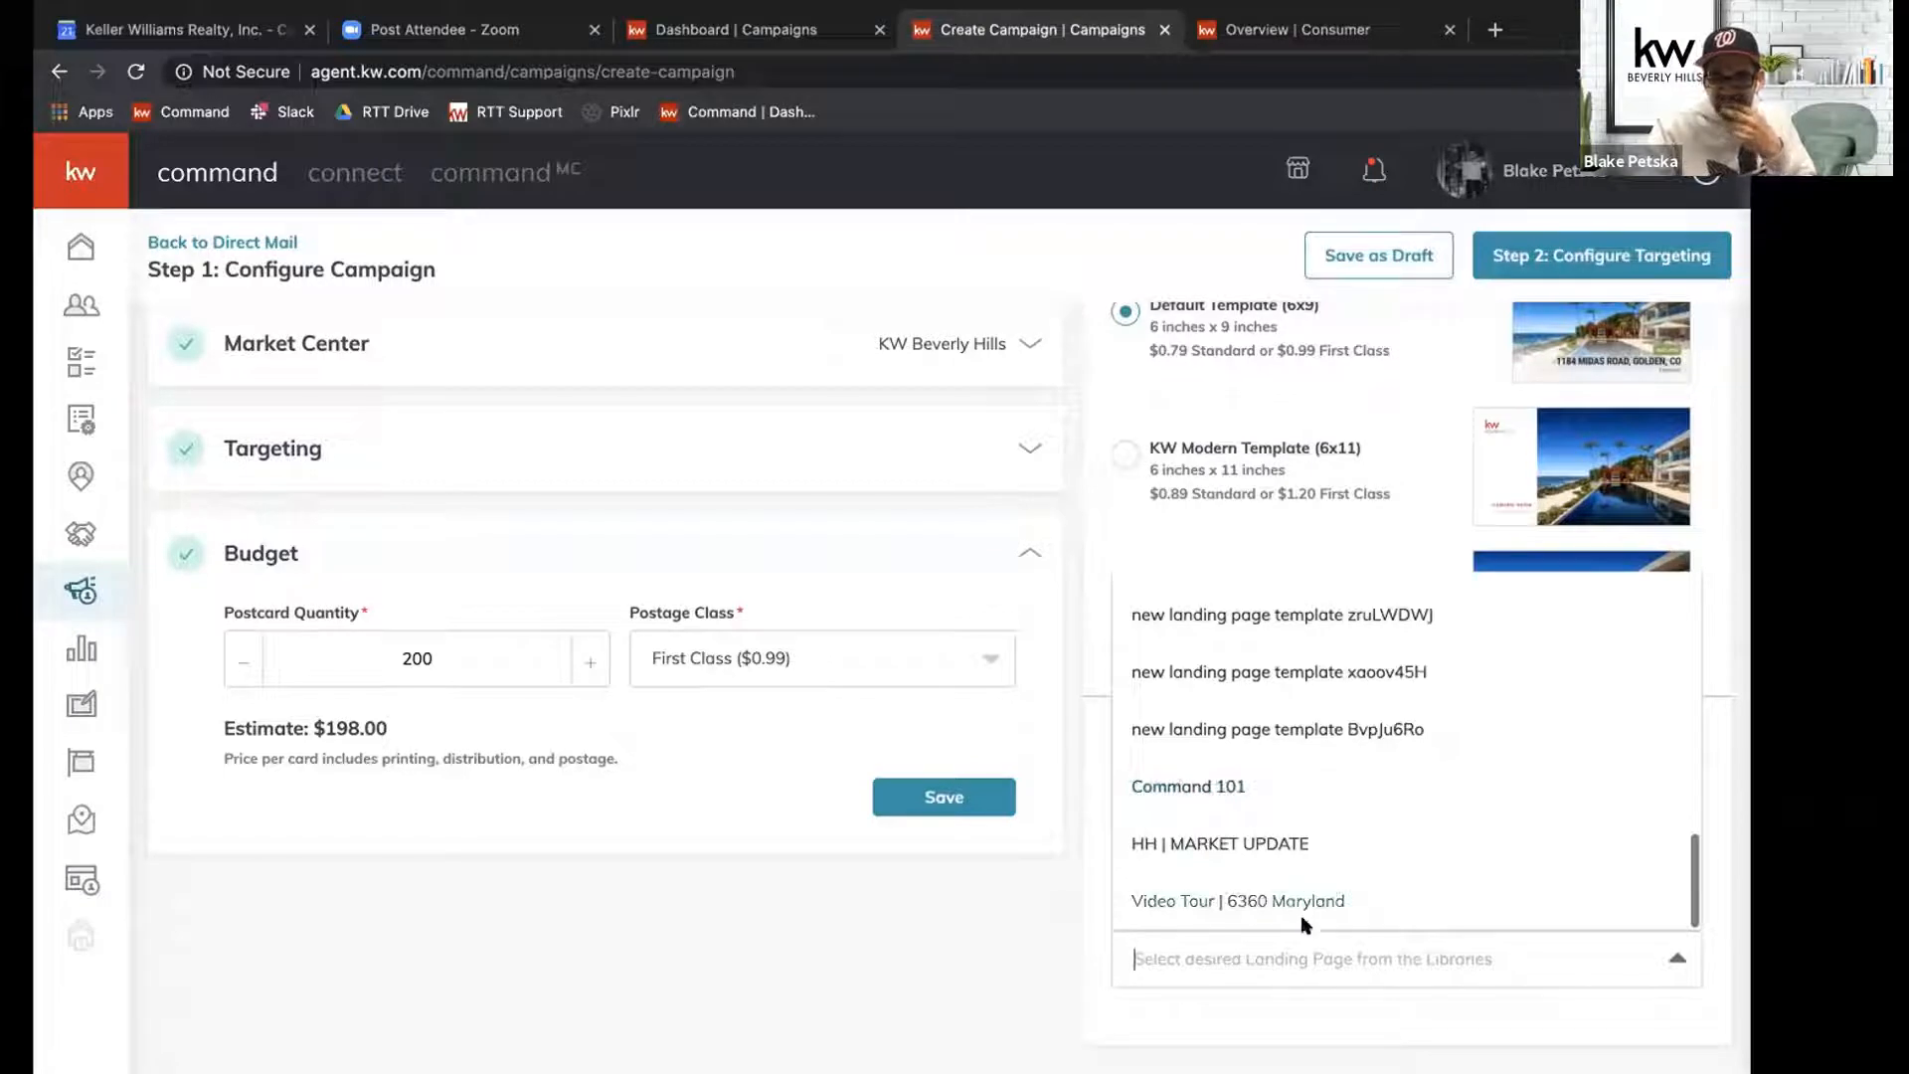
click(1305, 1006)
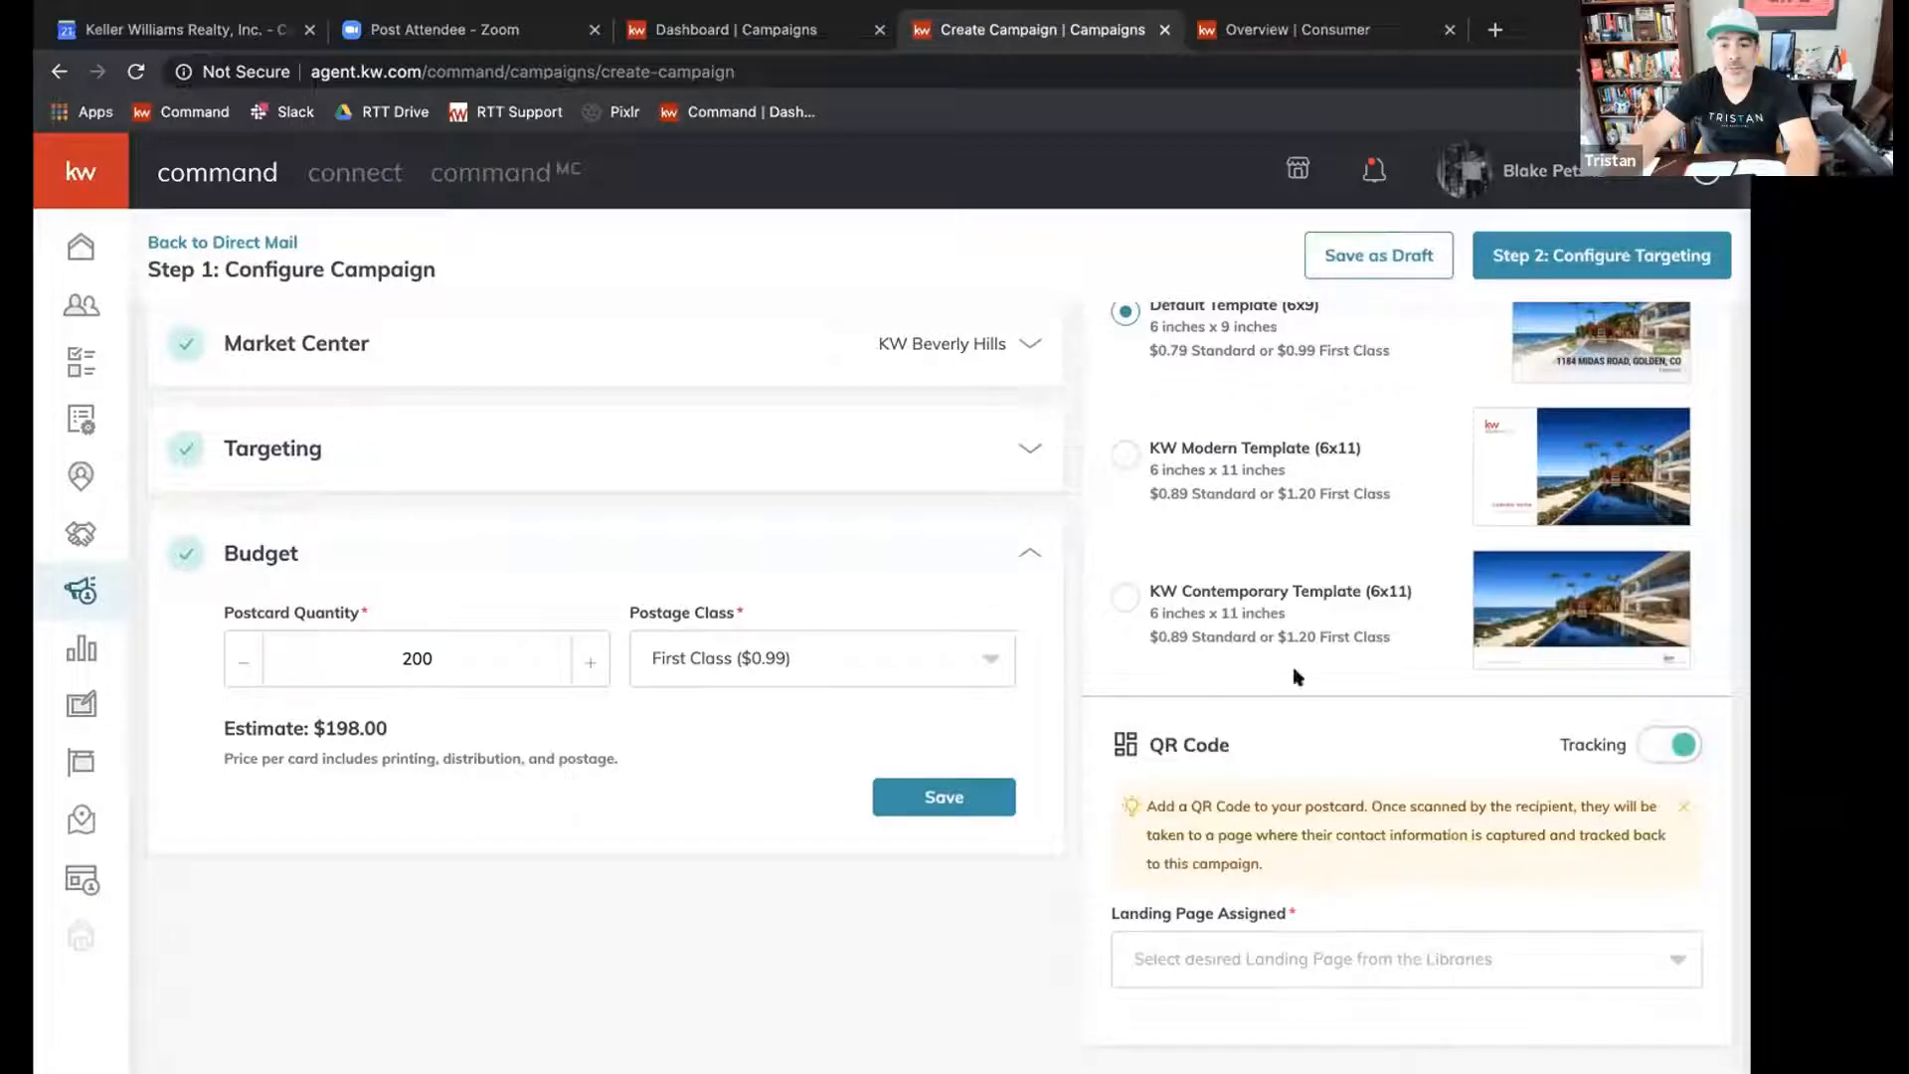
Save the campaign as a draft and reopen "Hercules - Just Sold" for editing at its QR code settings.
click(1345, 239)
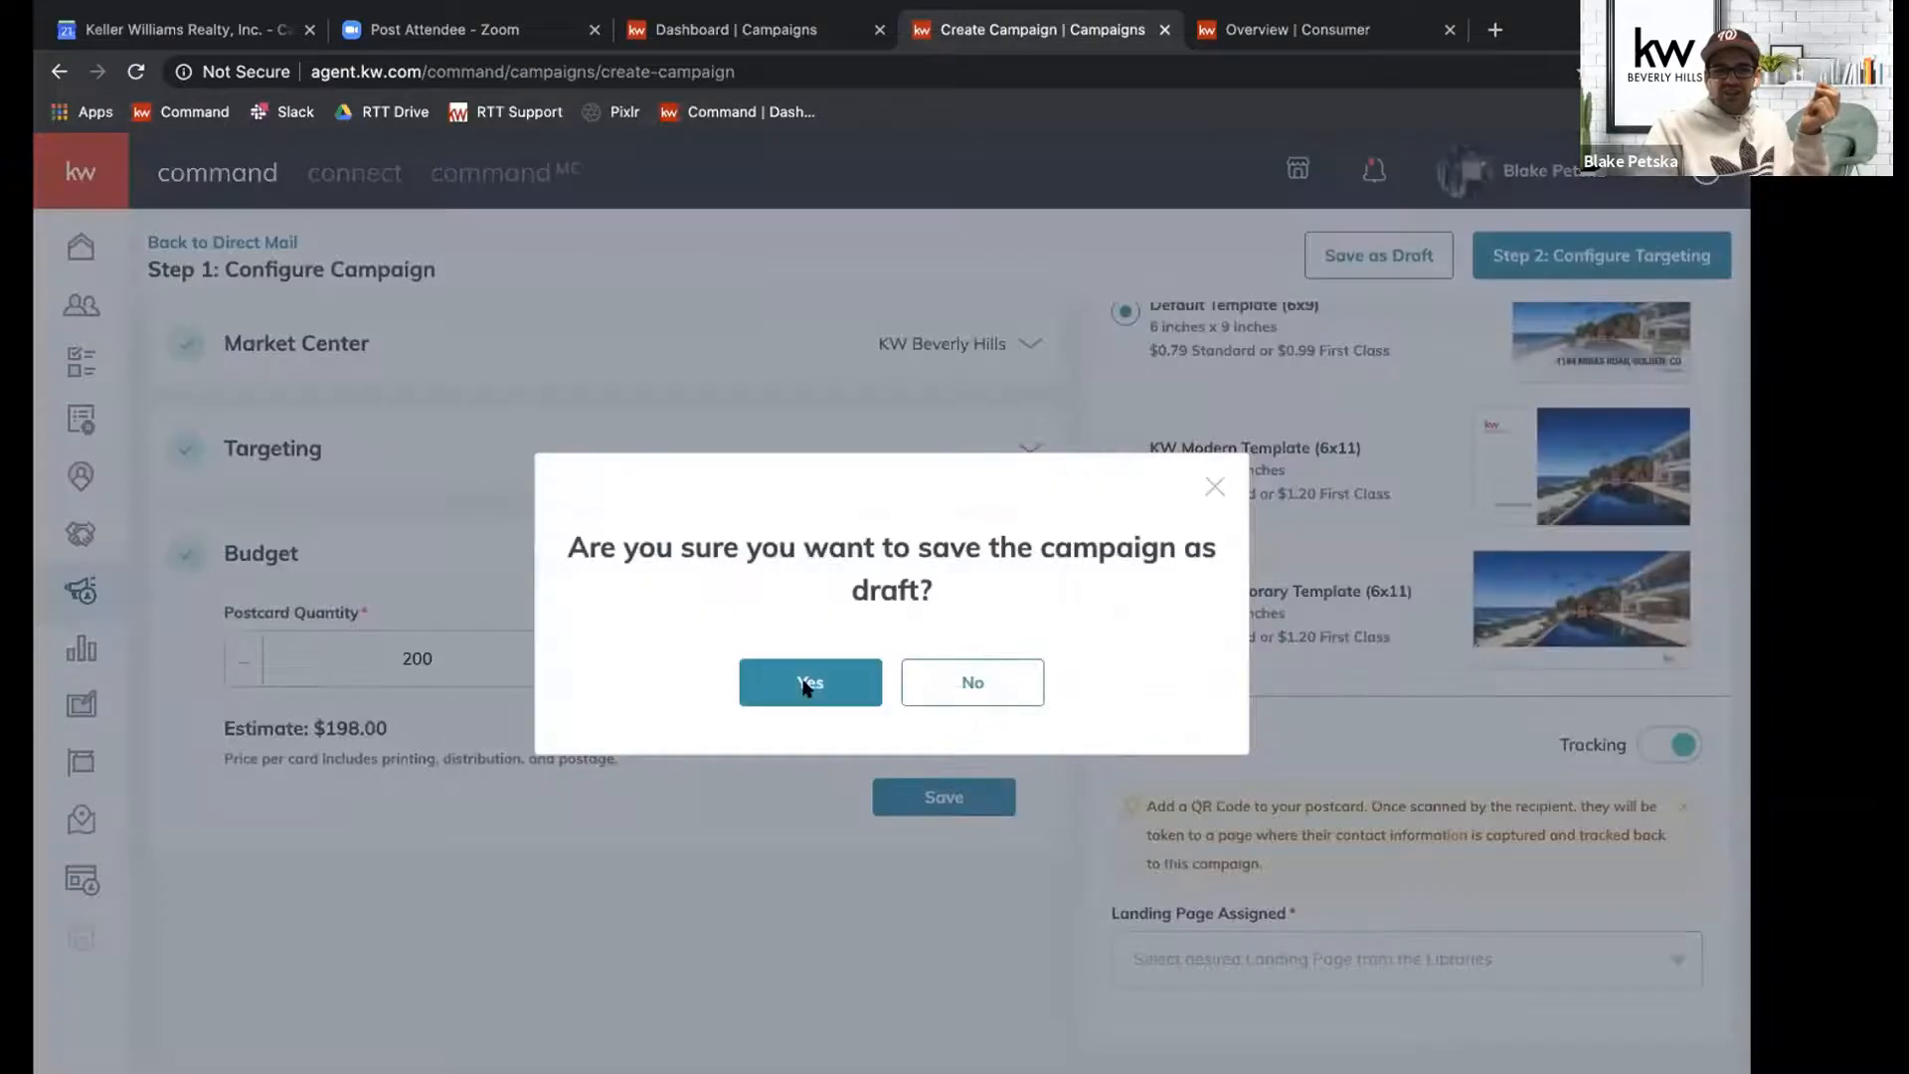
click(806, 684)
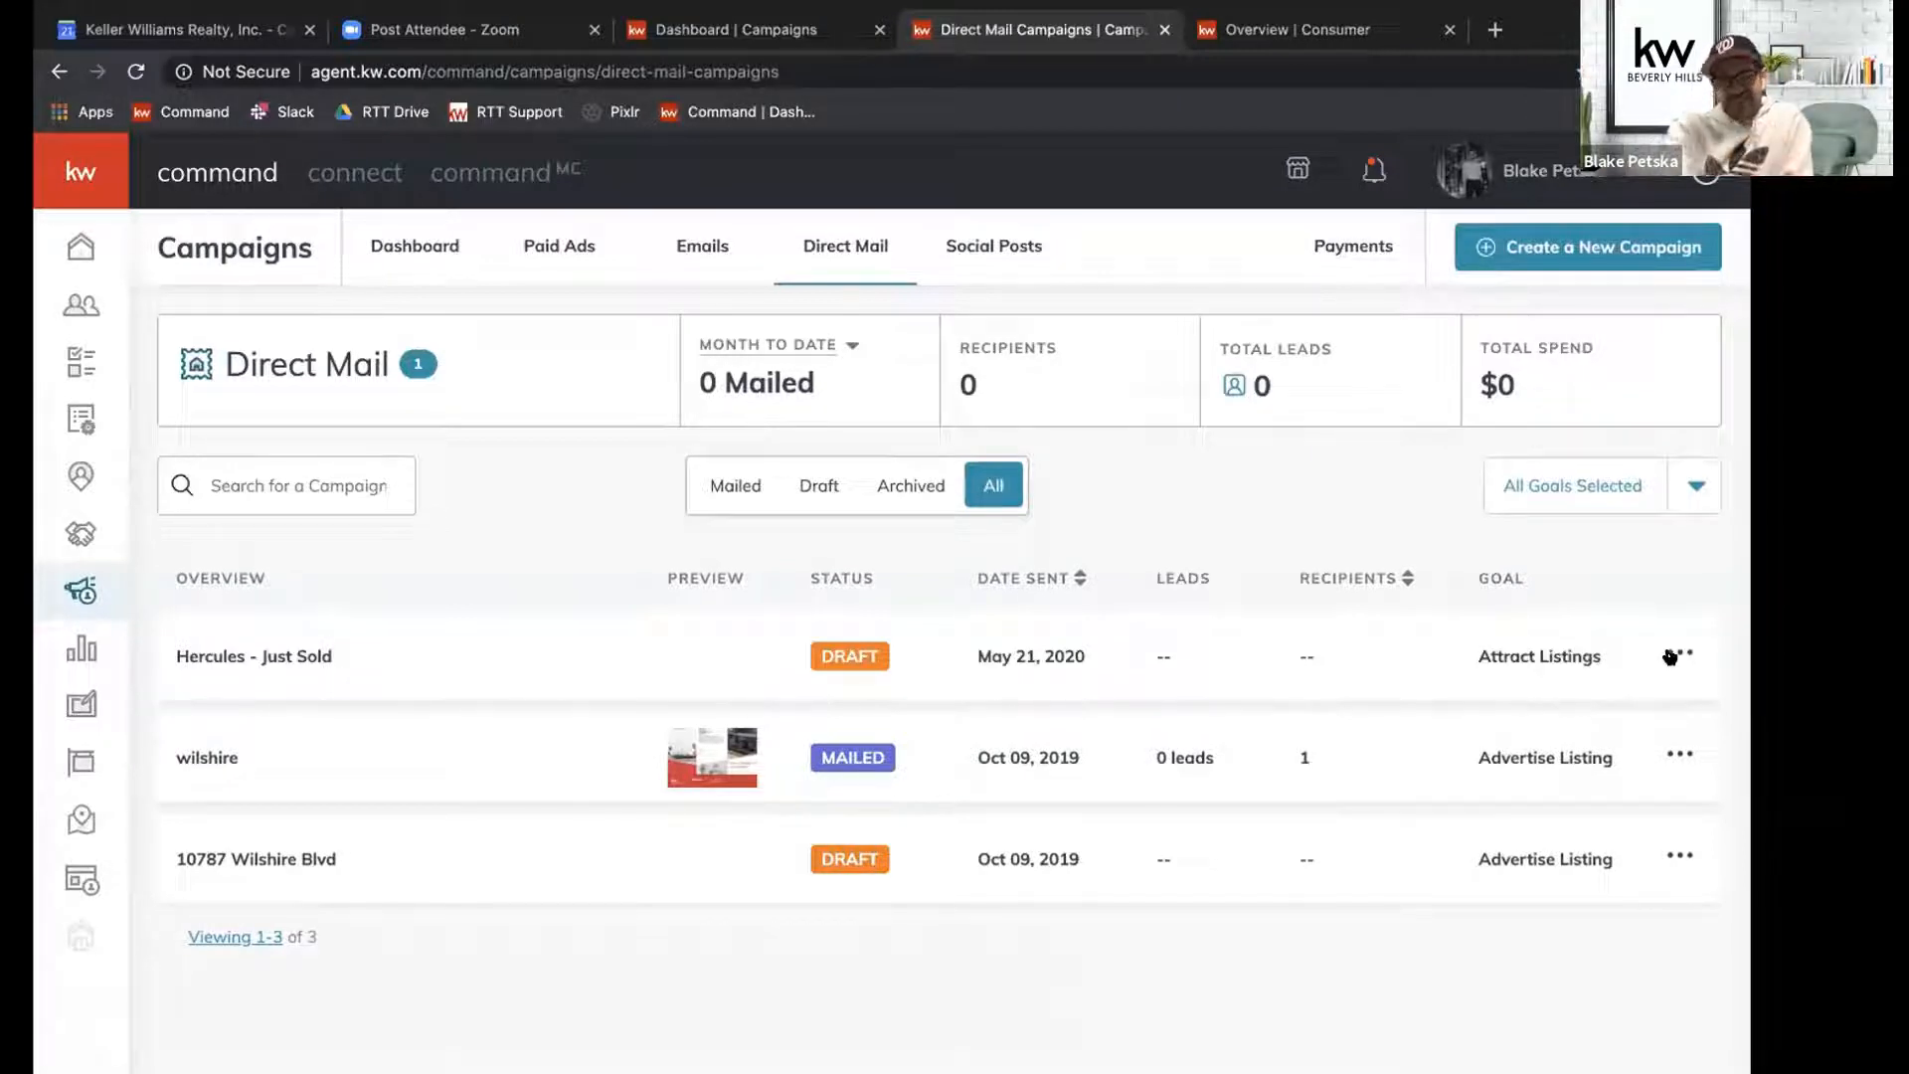
click(1679, 654)
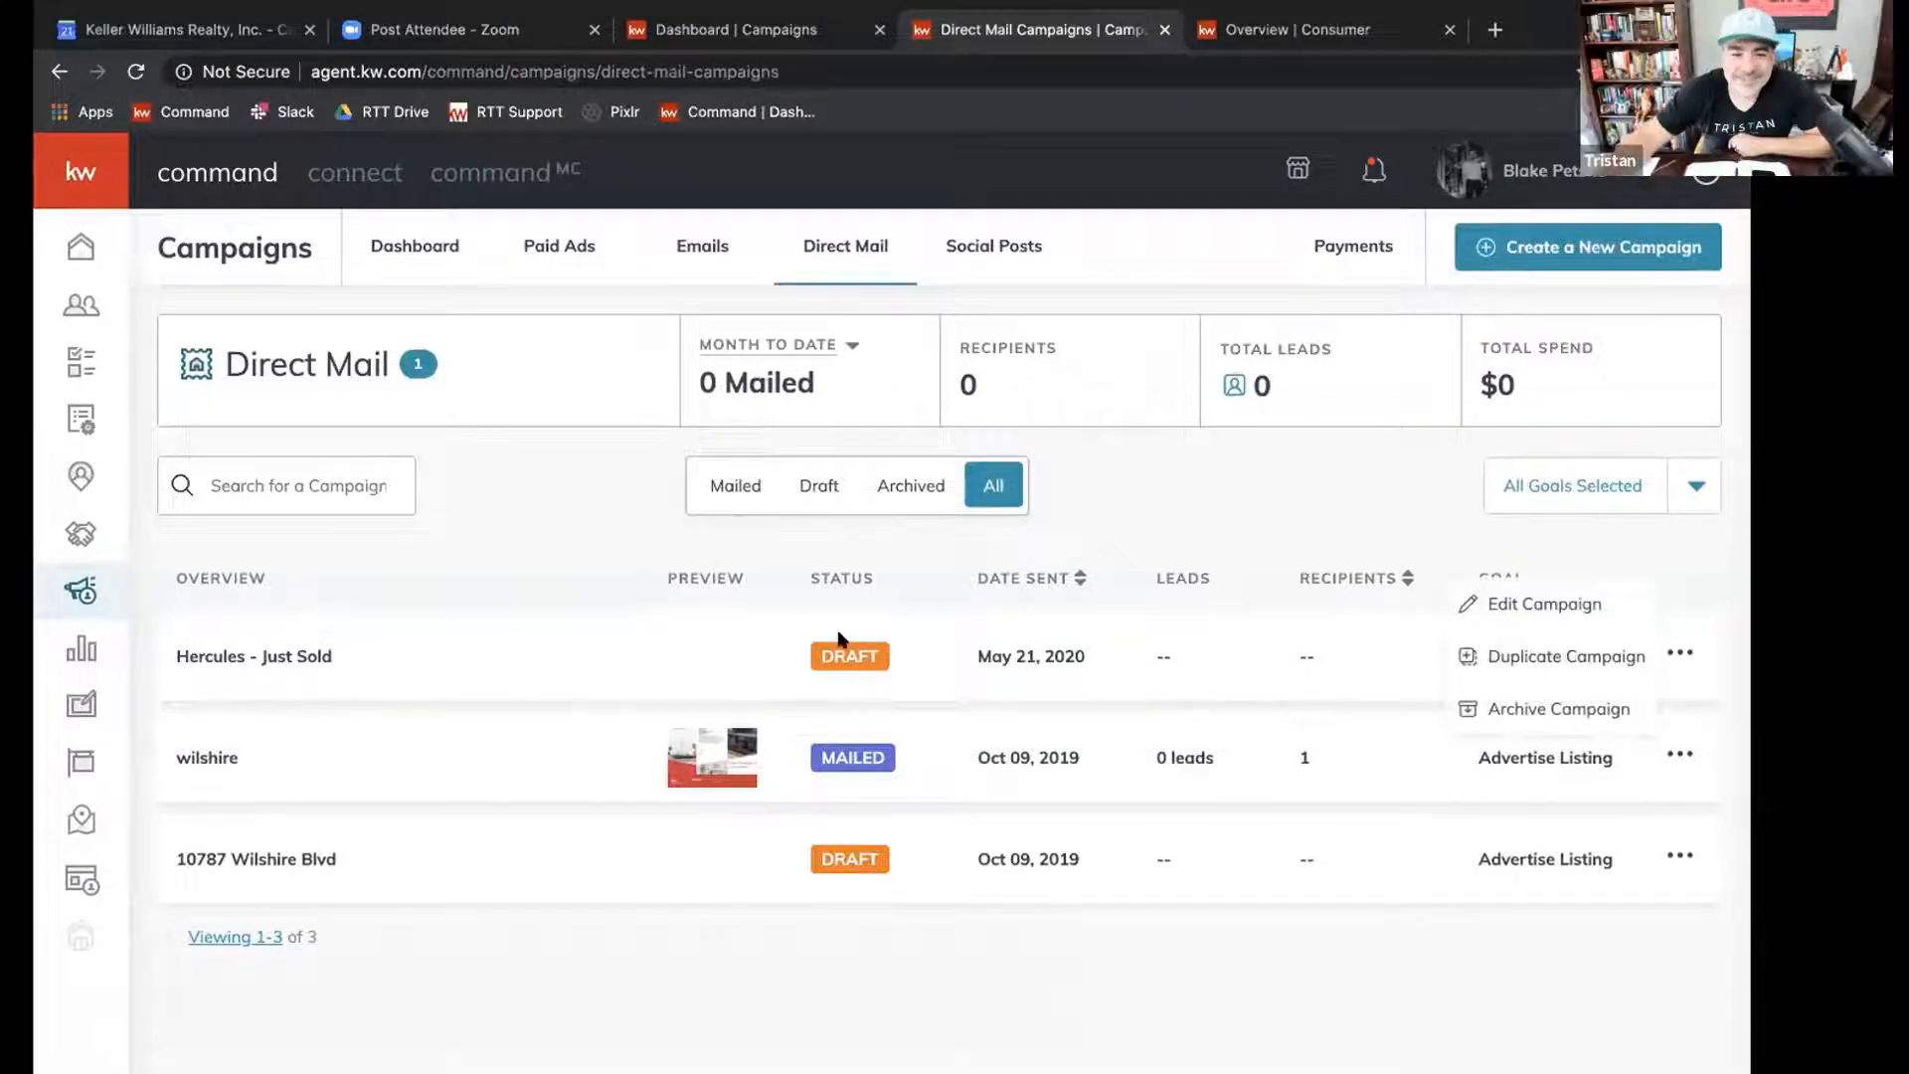
click(1522, 605)
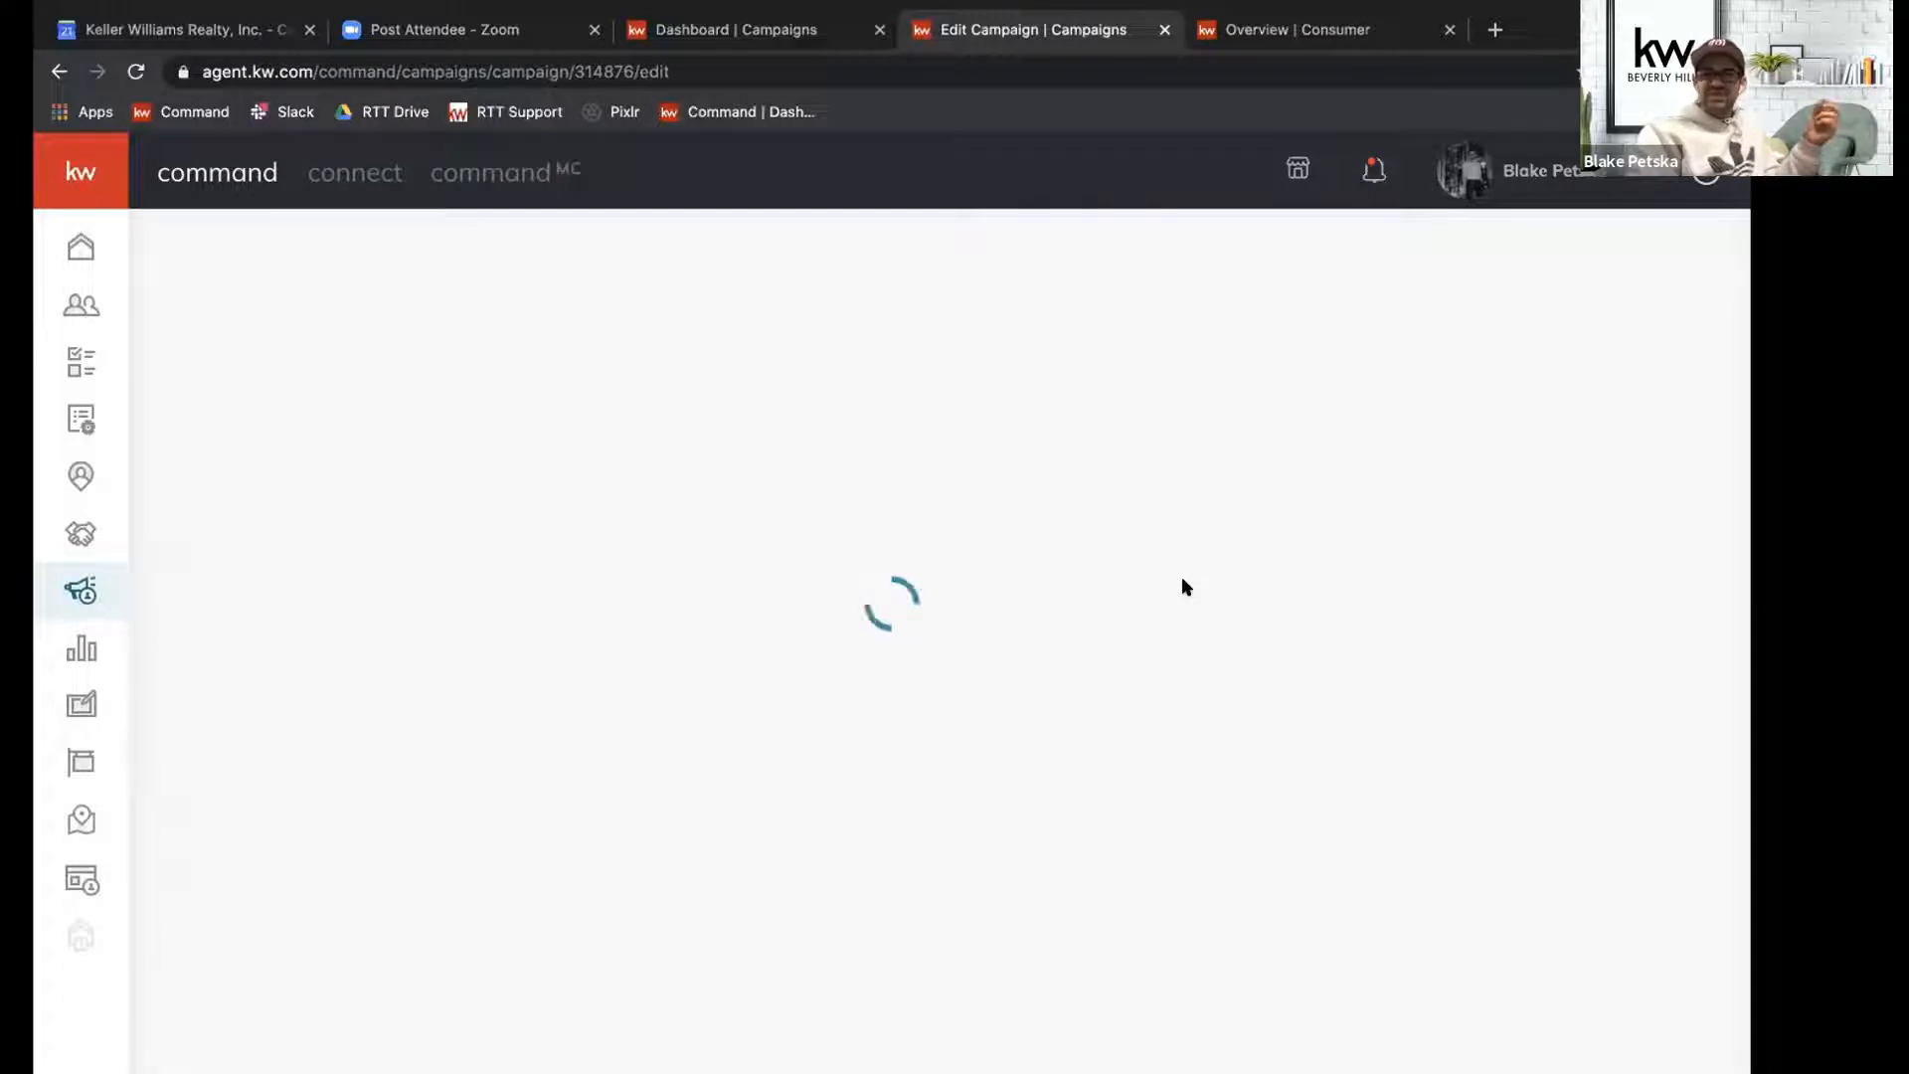
scroll(1296, 759, down, 3)
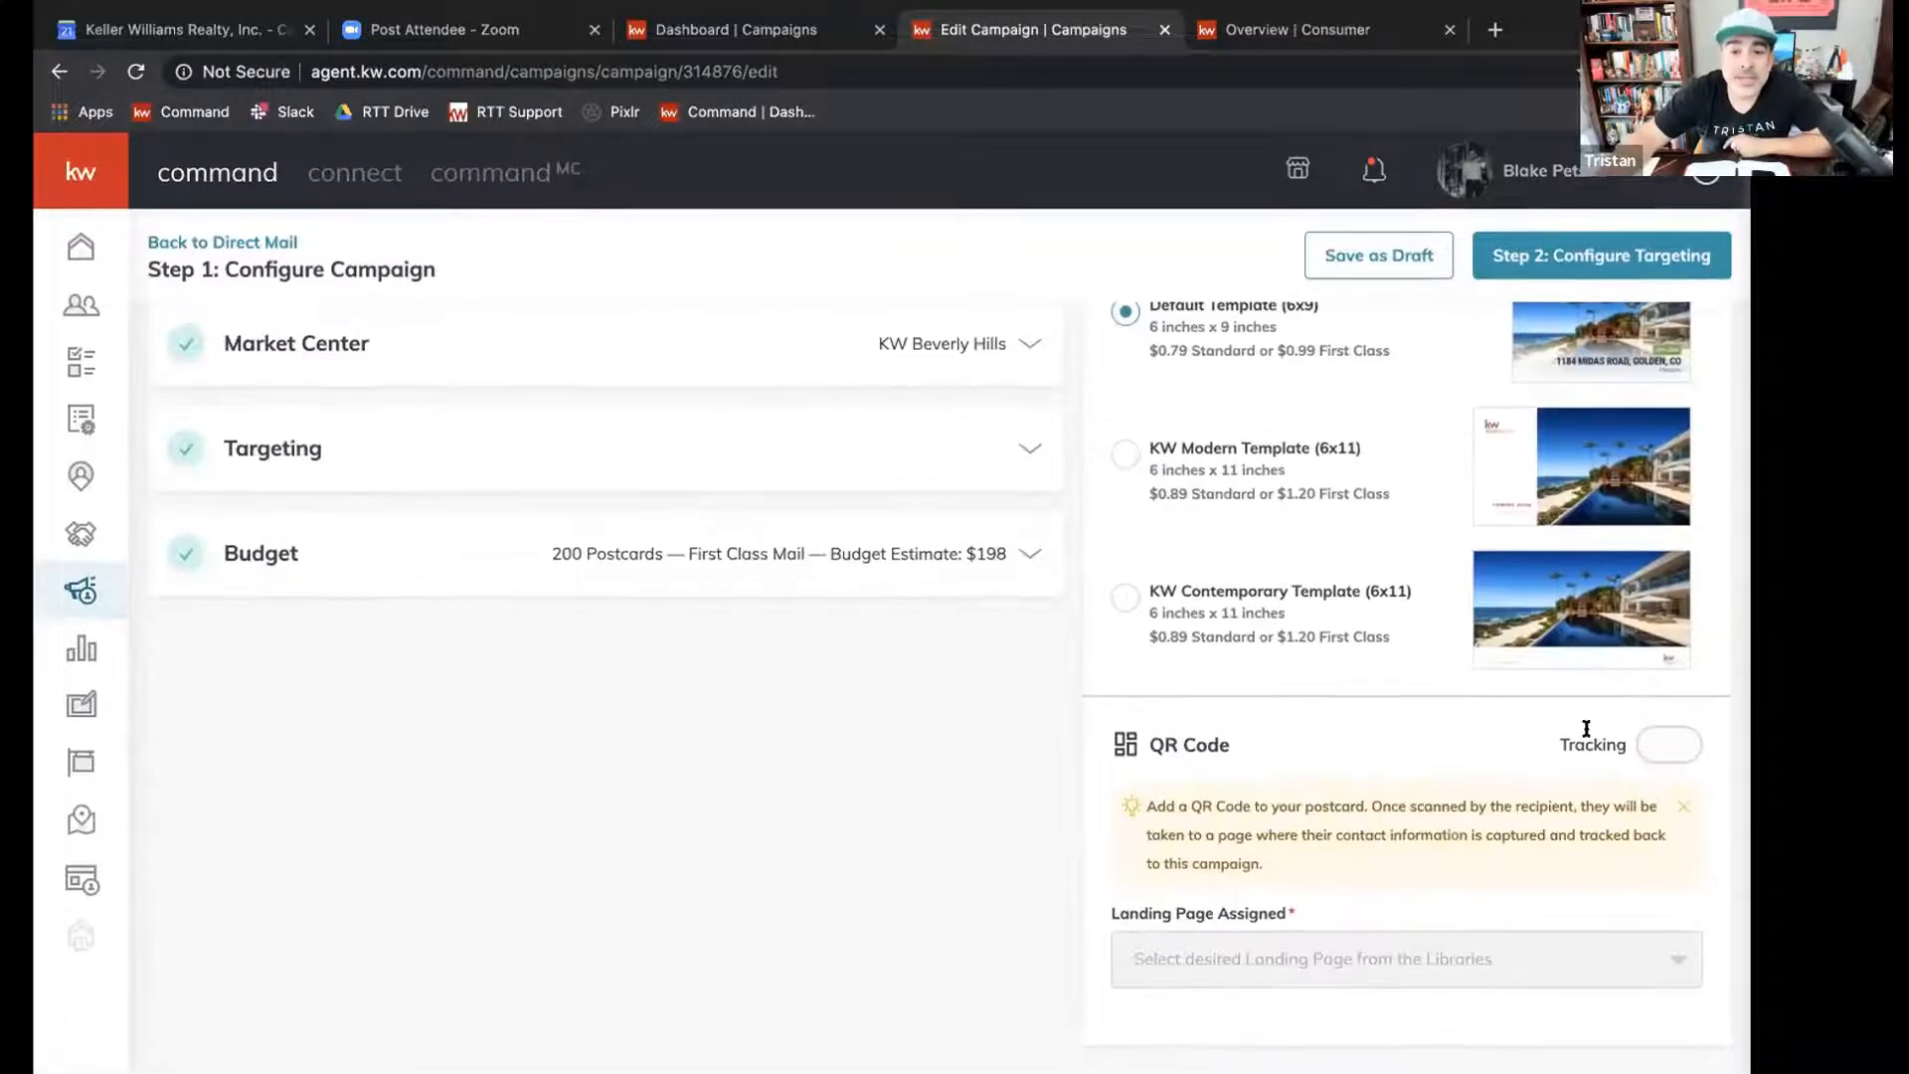
Turn on QR code tracking for the postcard and assign the Hercules landing page to it.
scroll(1019, 737, up, 5)
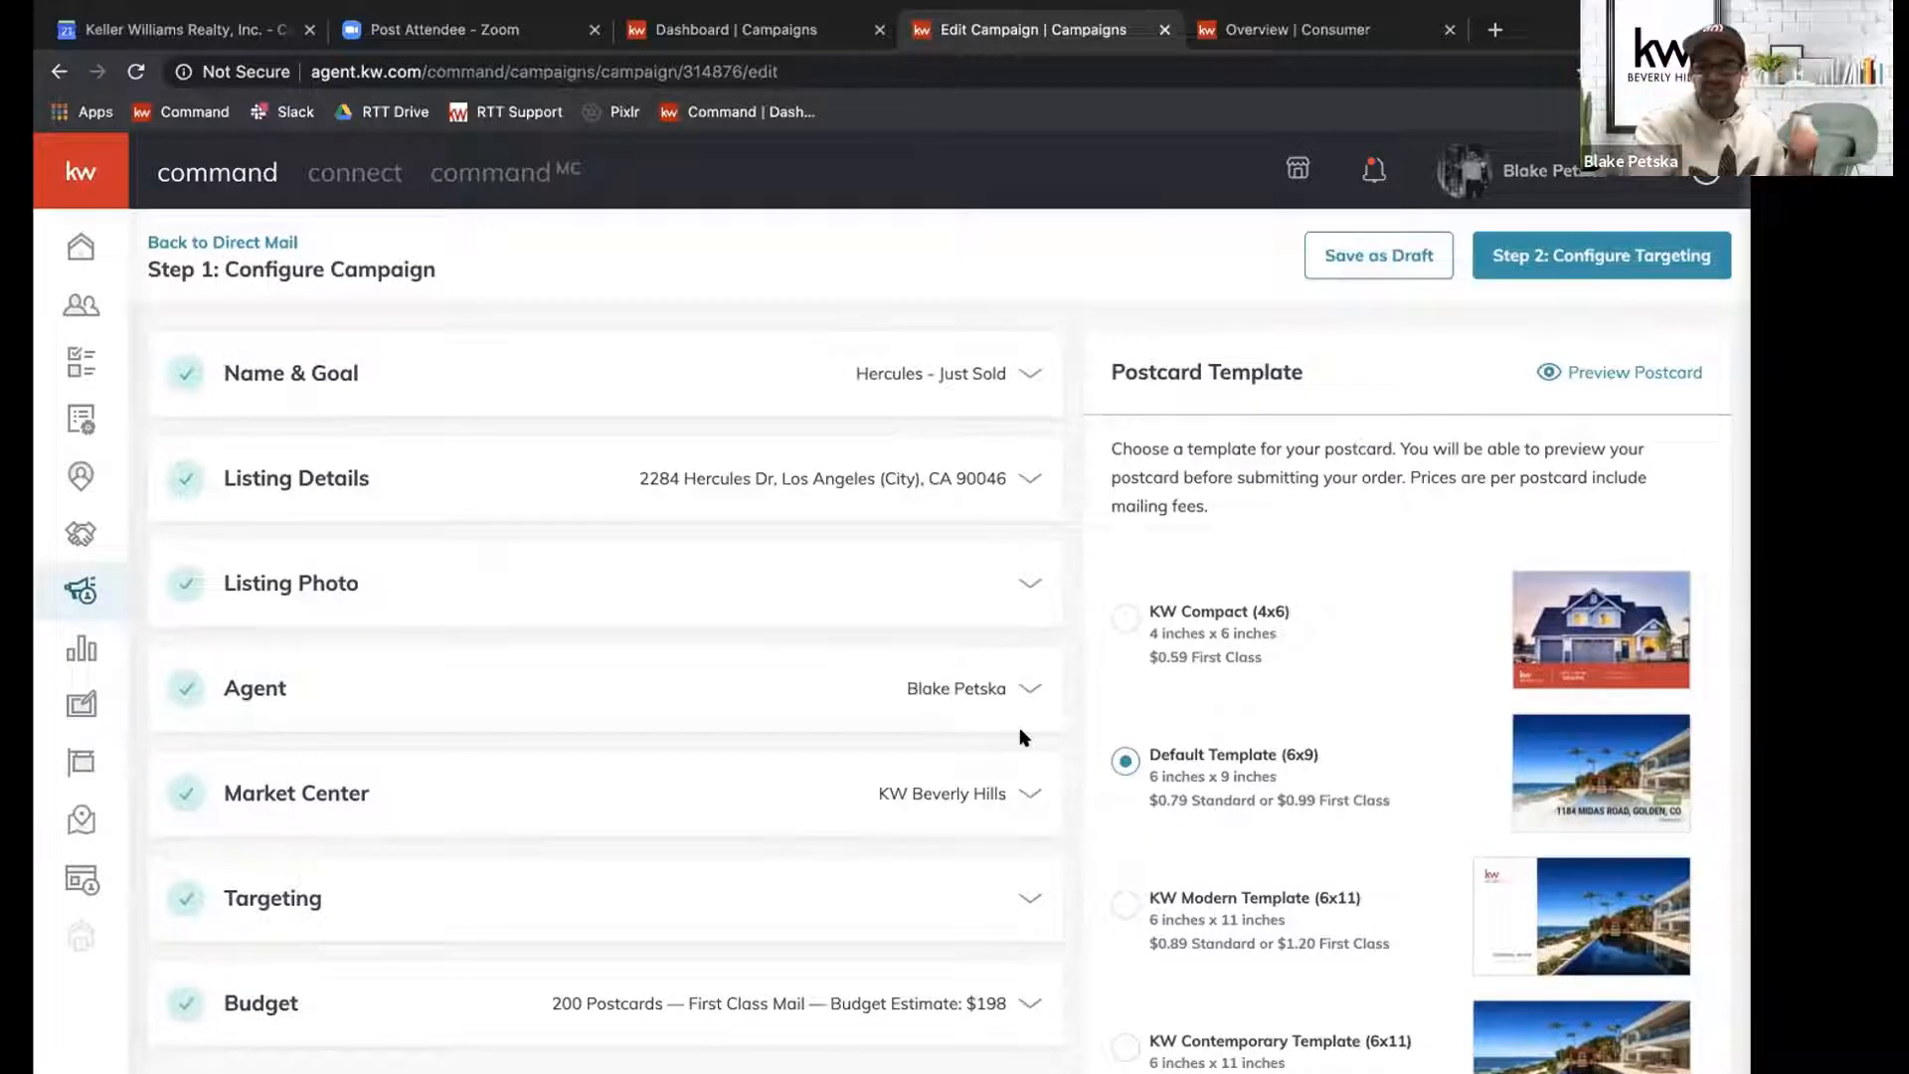
scroll(1020, 738, down, 5)
click(1668, 744)
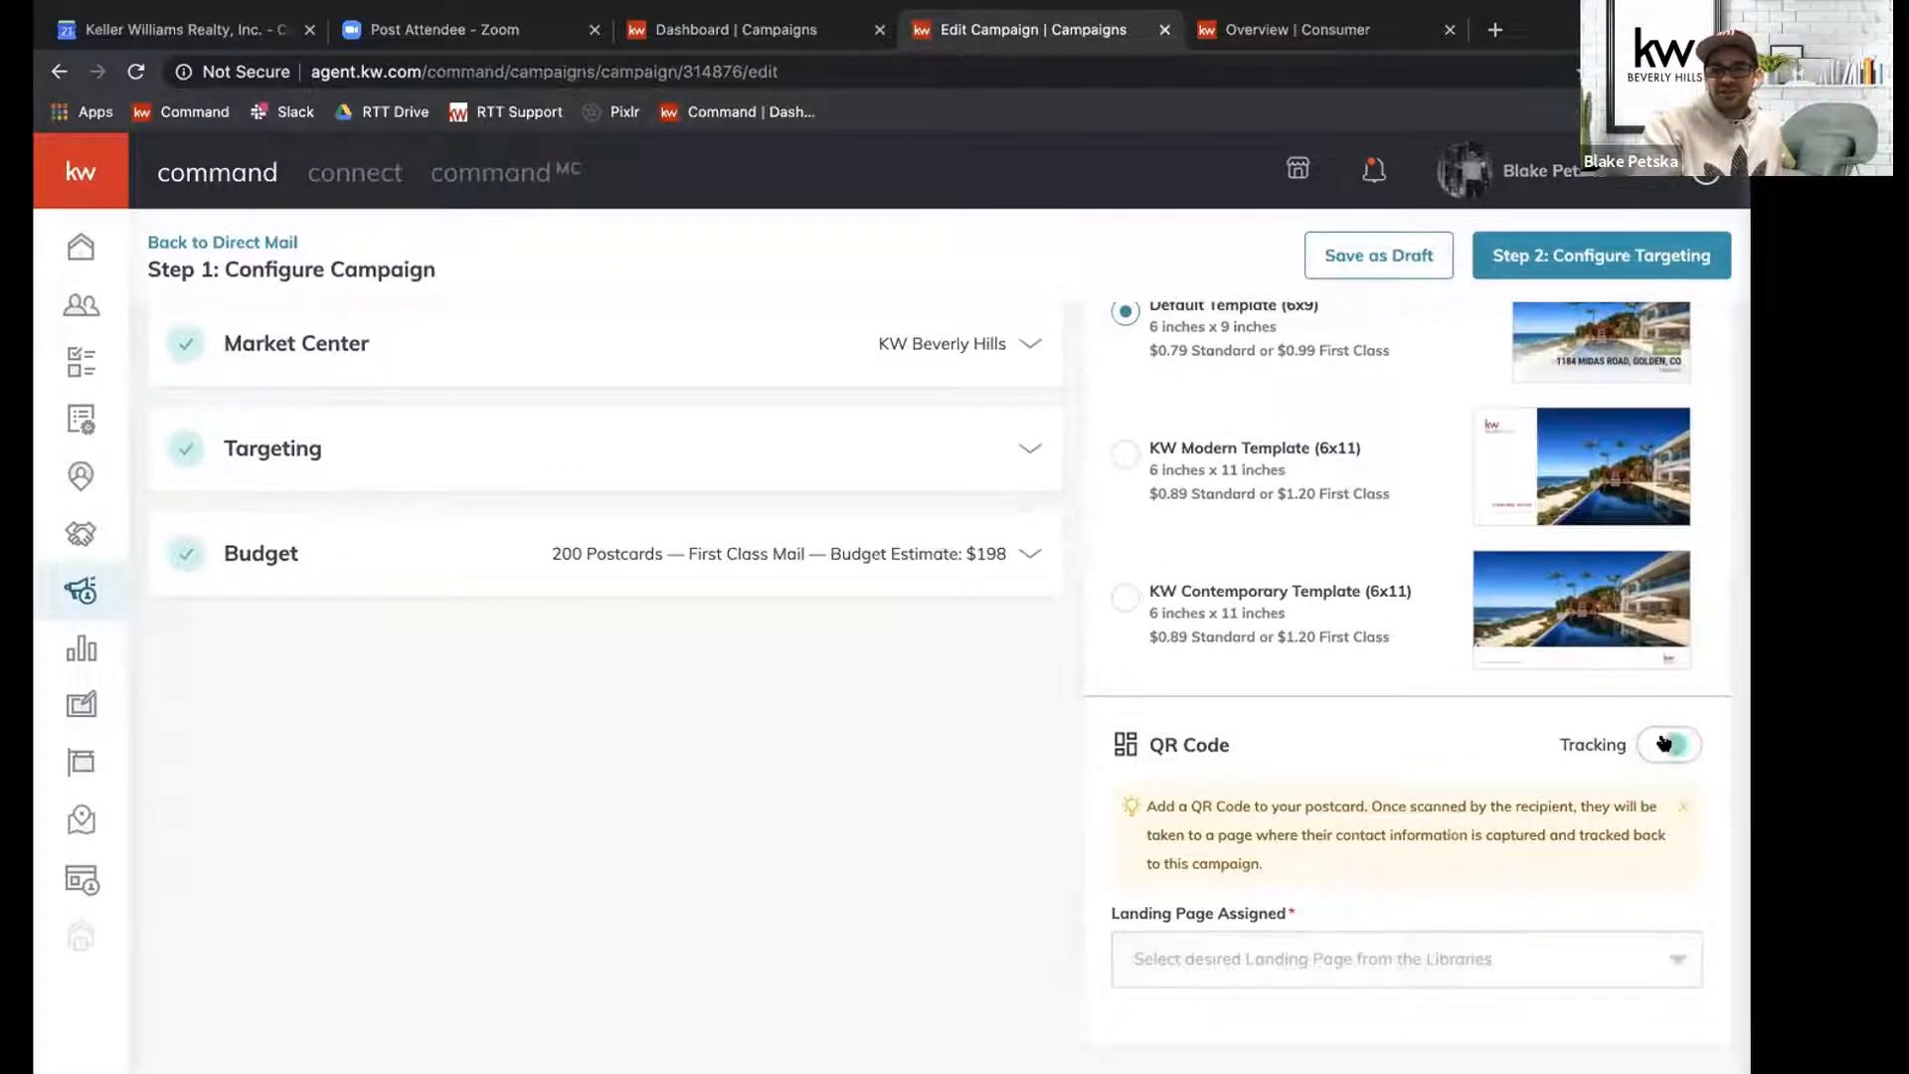
click(1494, 969)
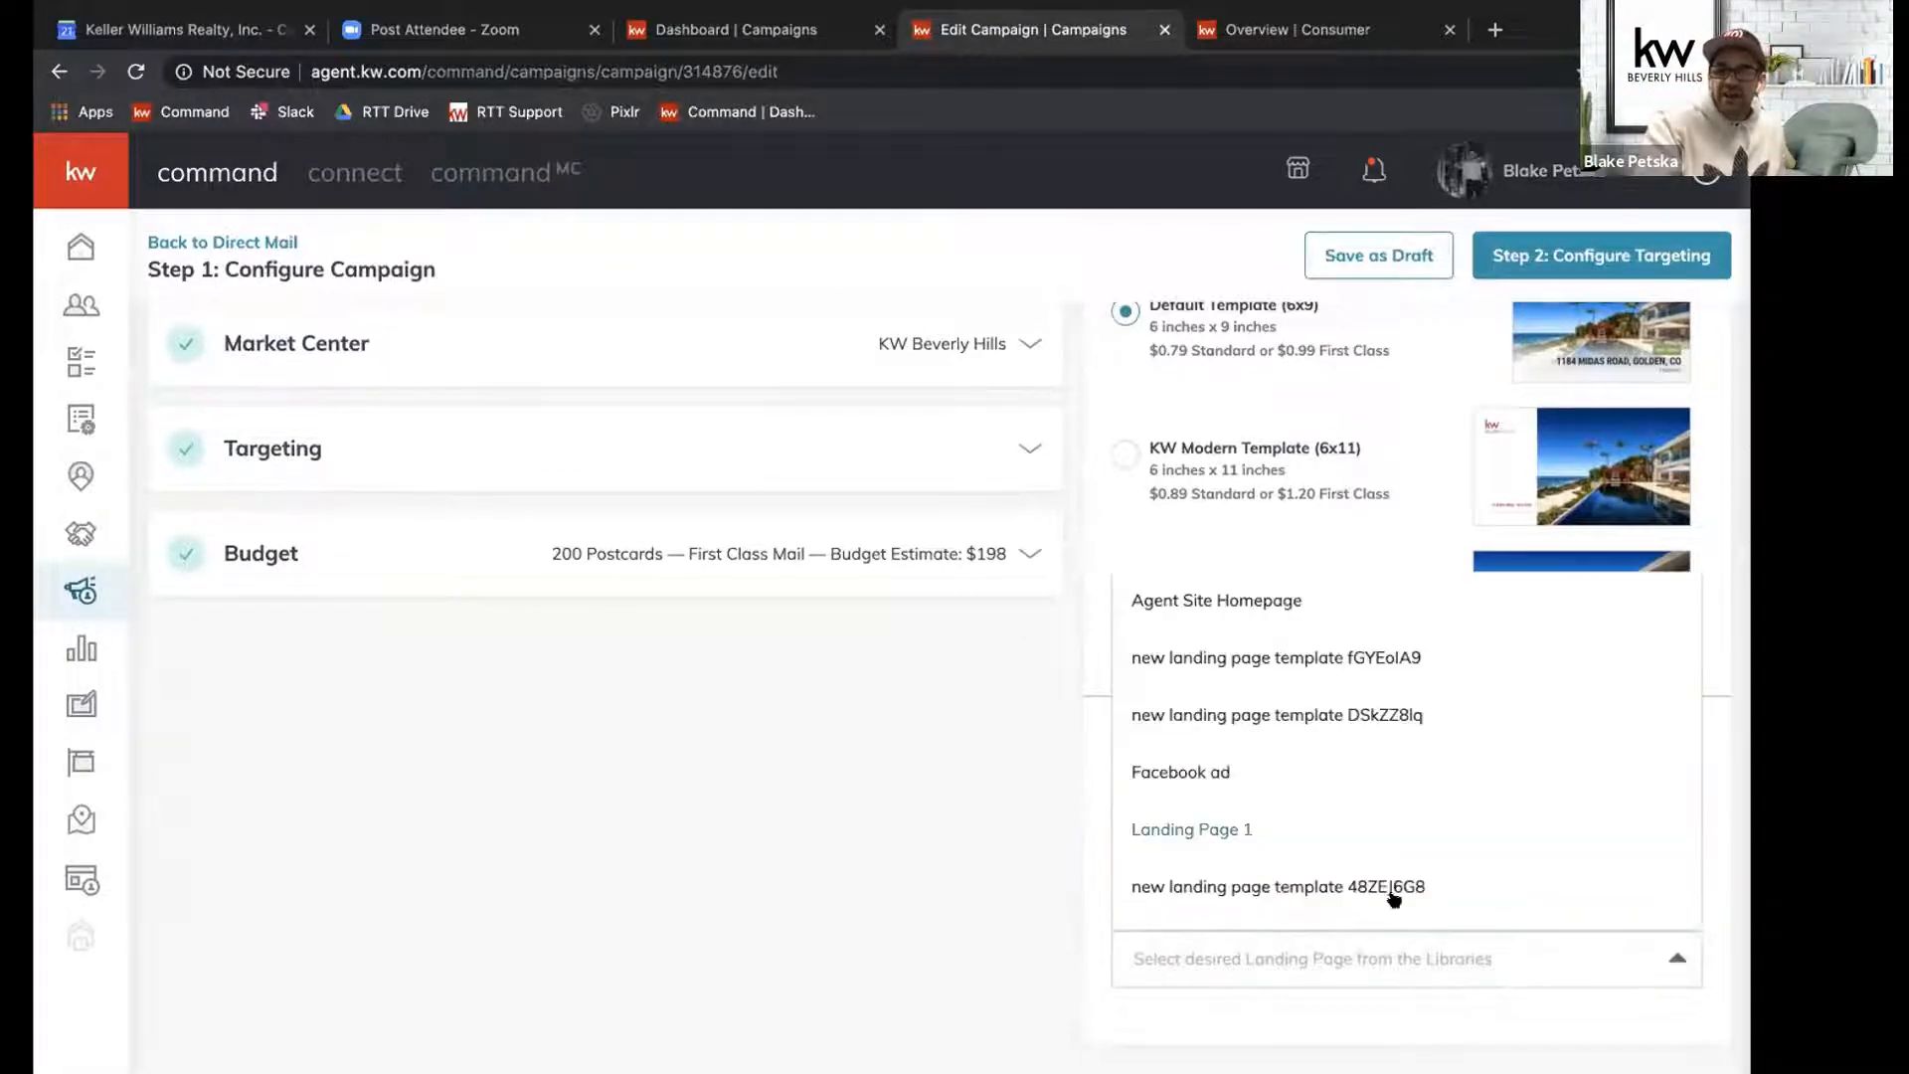
scroll(1358, 771, down, 10)
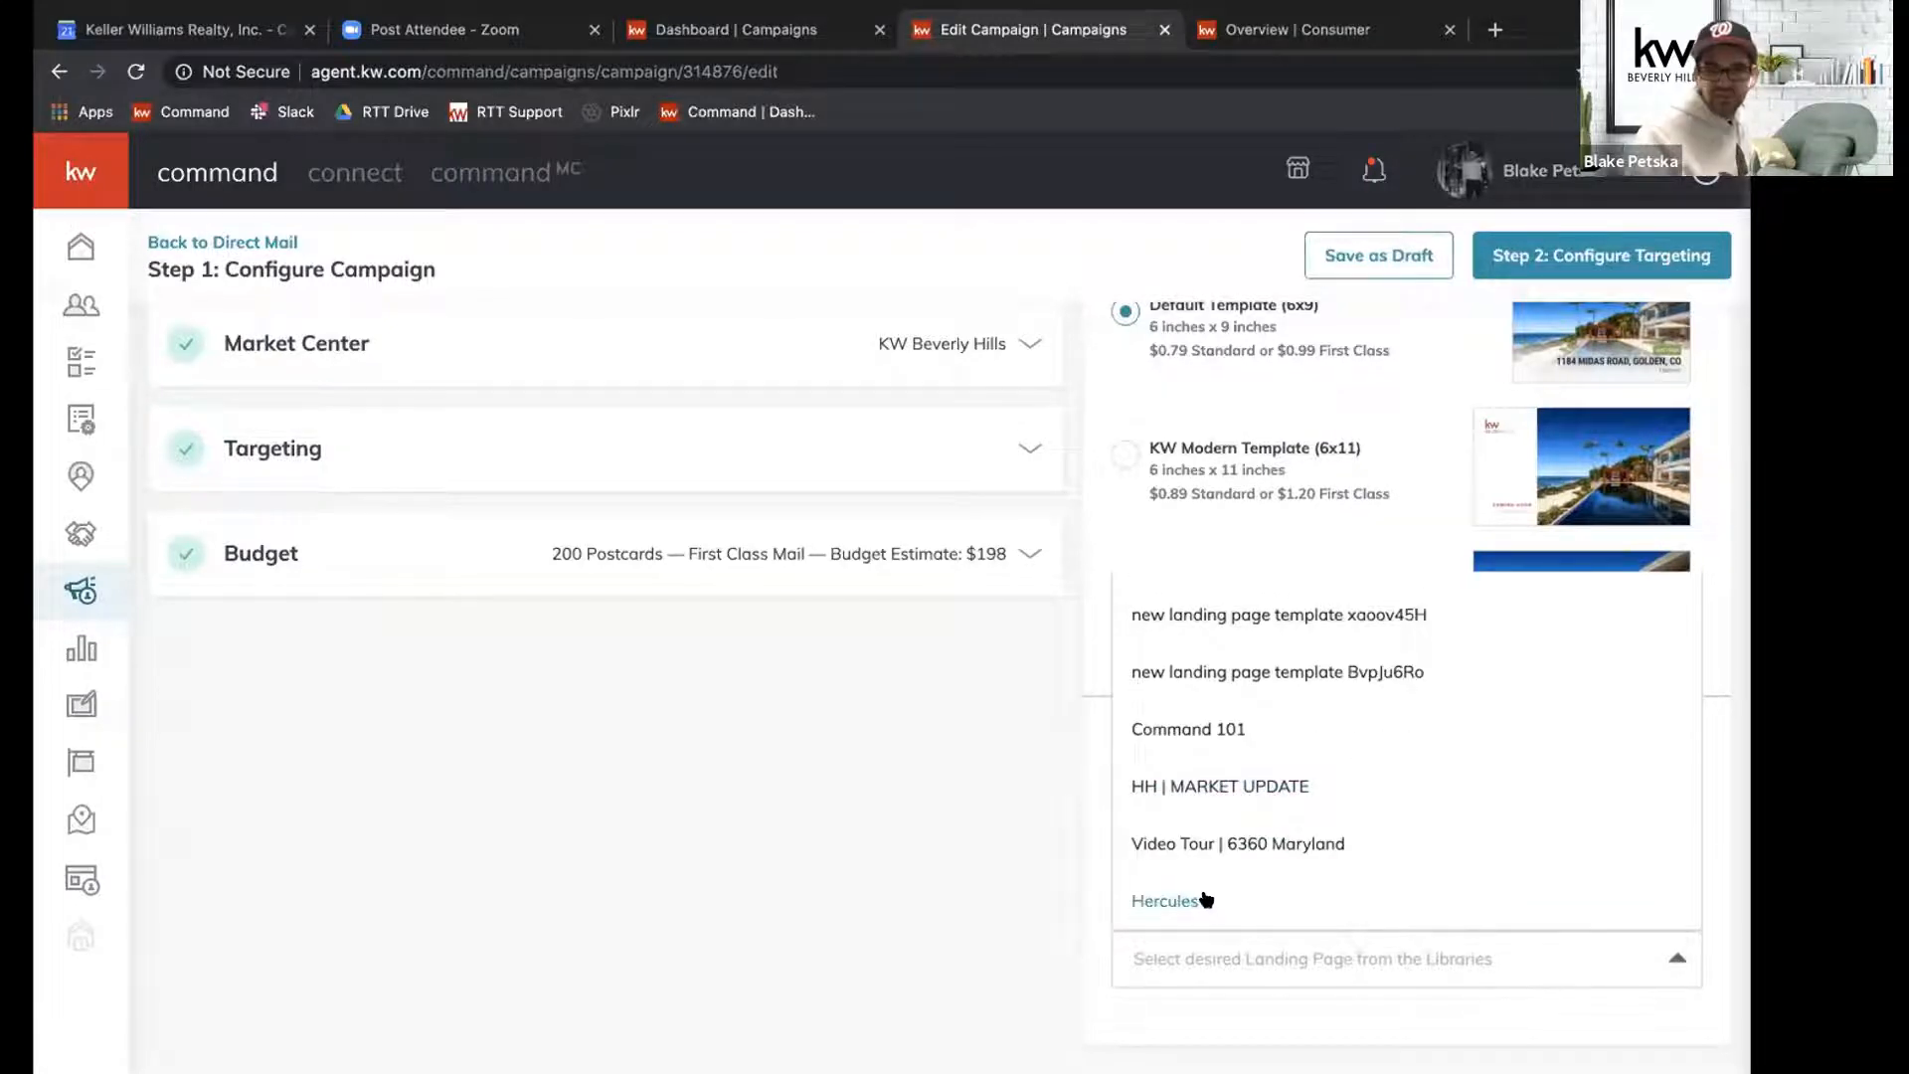
click(1166, 900)
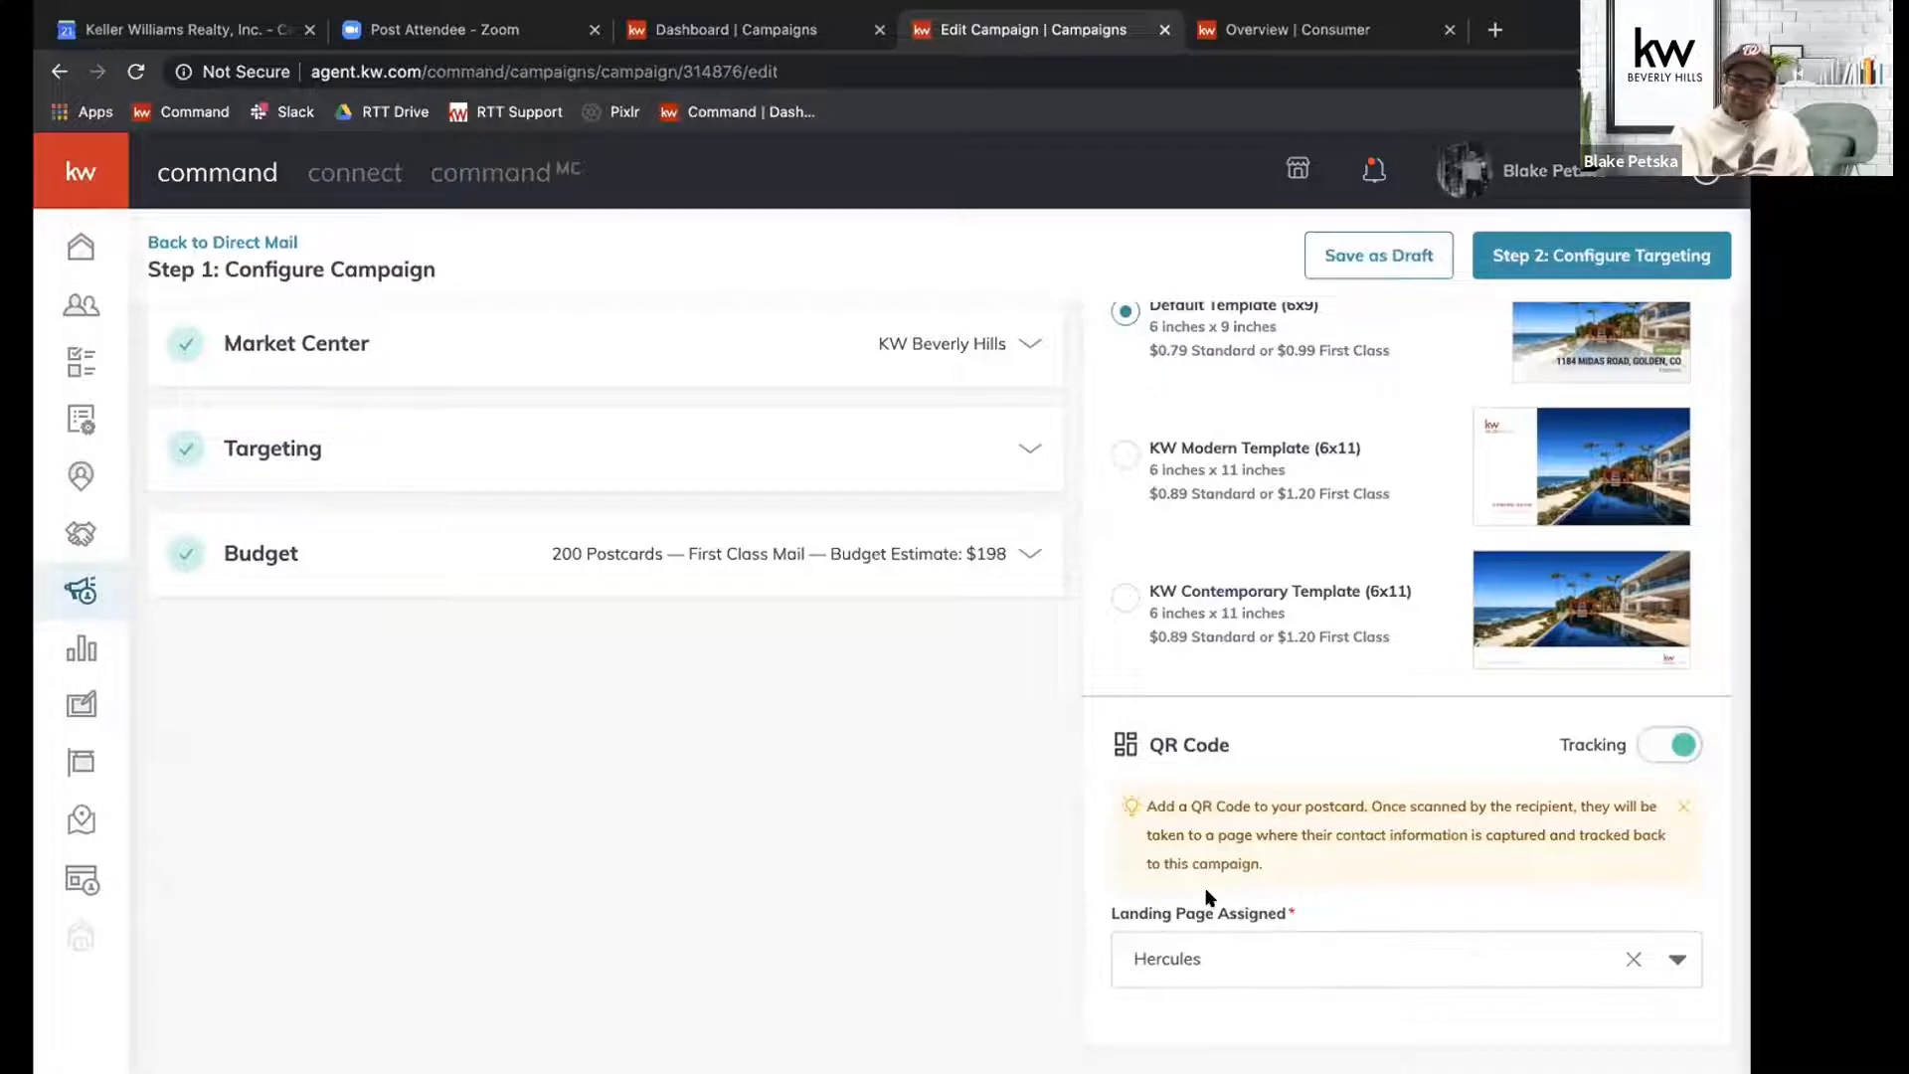
Preview the postcard in the Default Template (6x9), checking the front and then the back with its QR code.
scroll(1206, 898, up, 5)
scroll(1203, 895, down, 3)
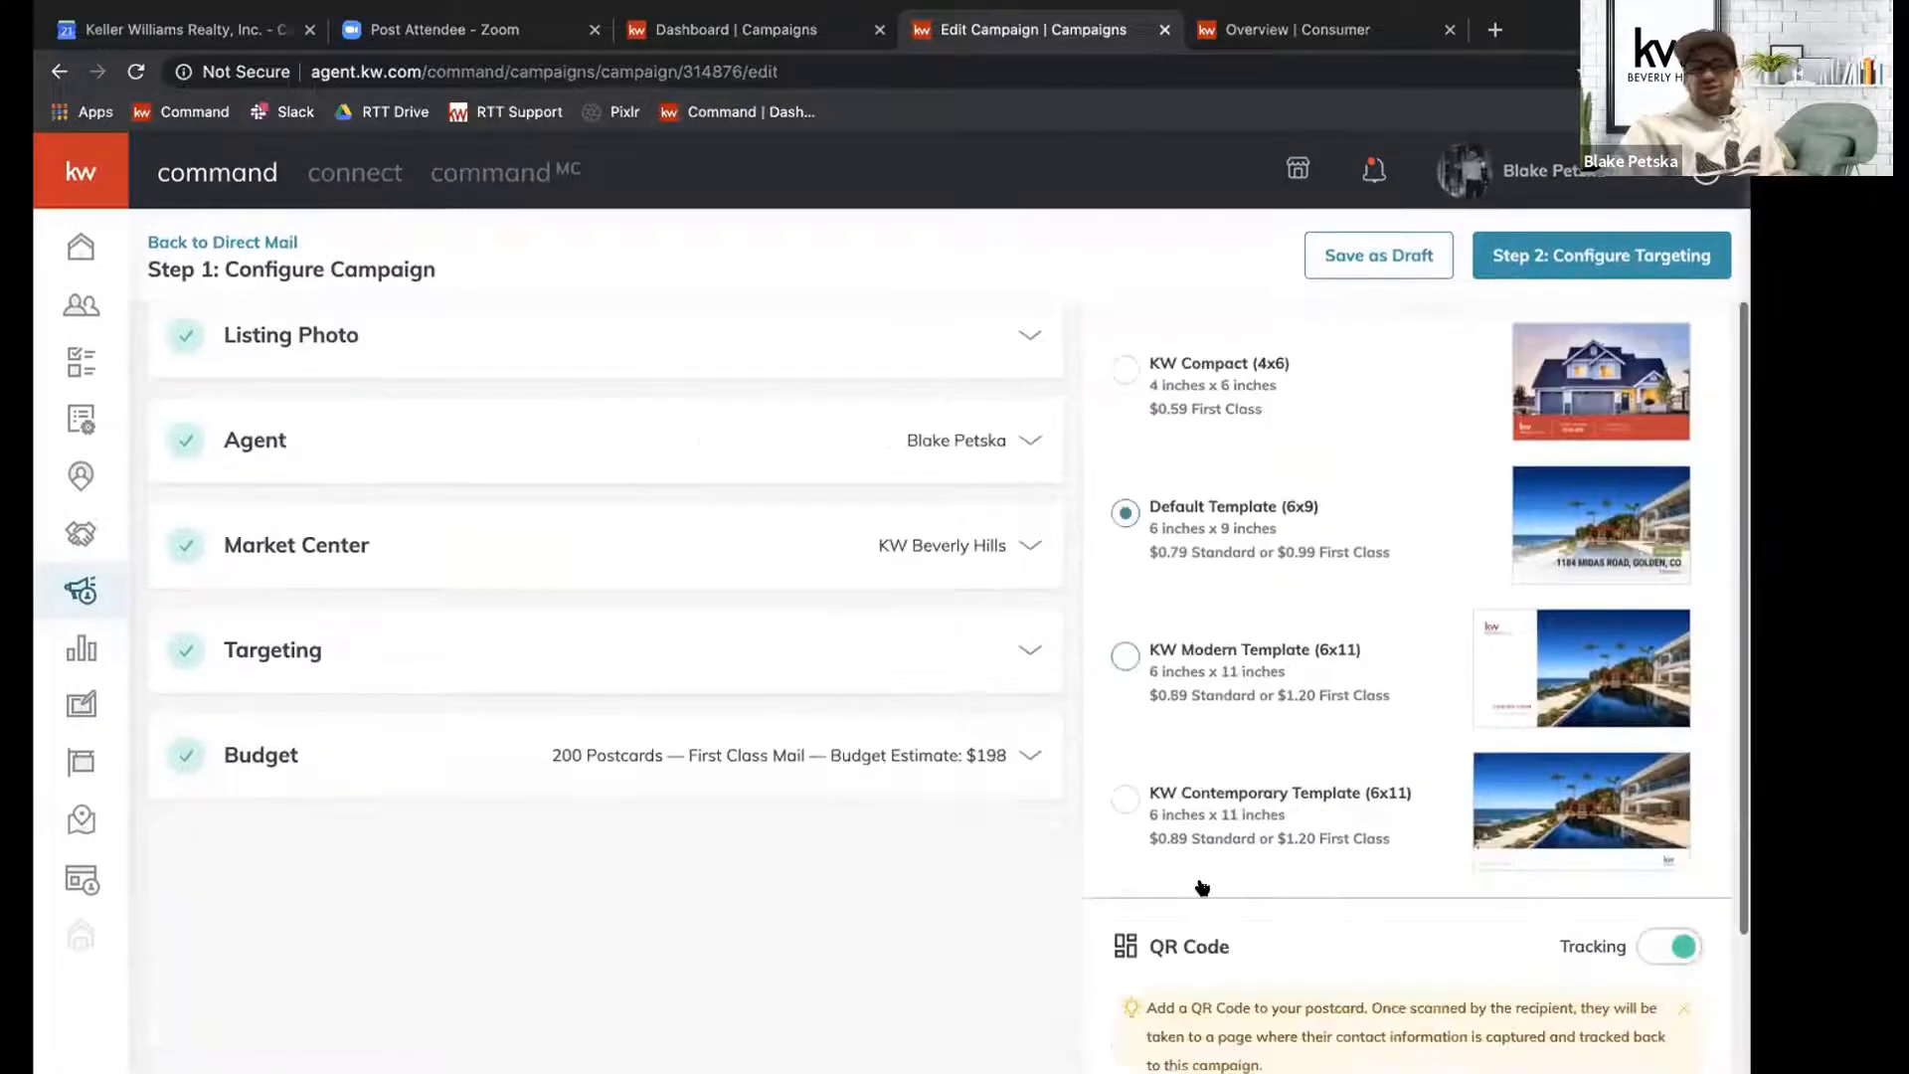
scroll(1203, 886, up, 3)
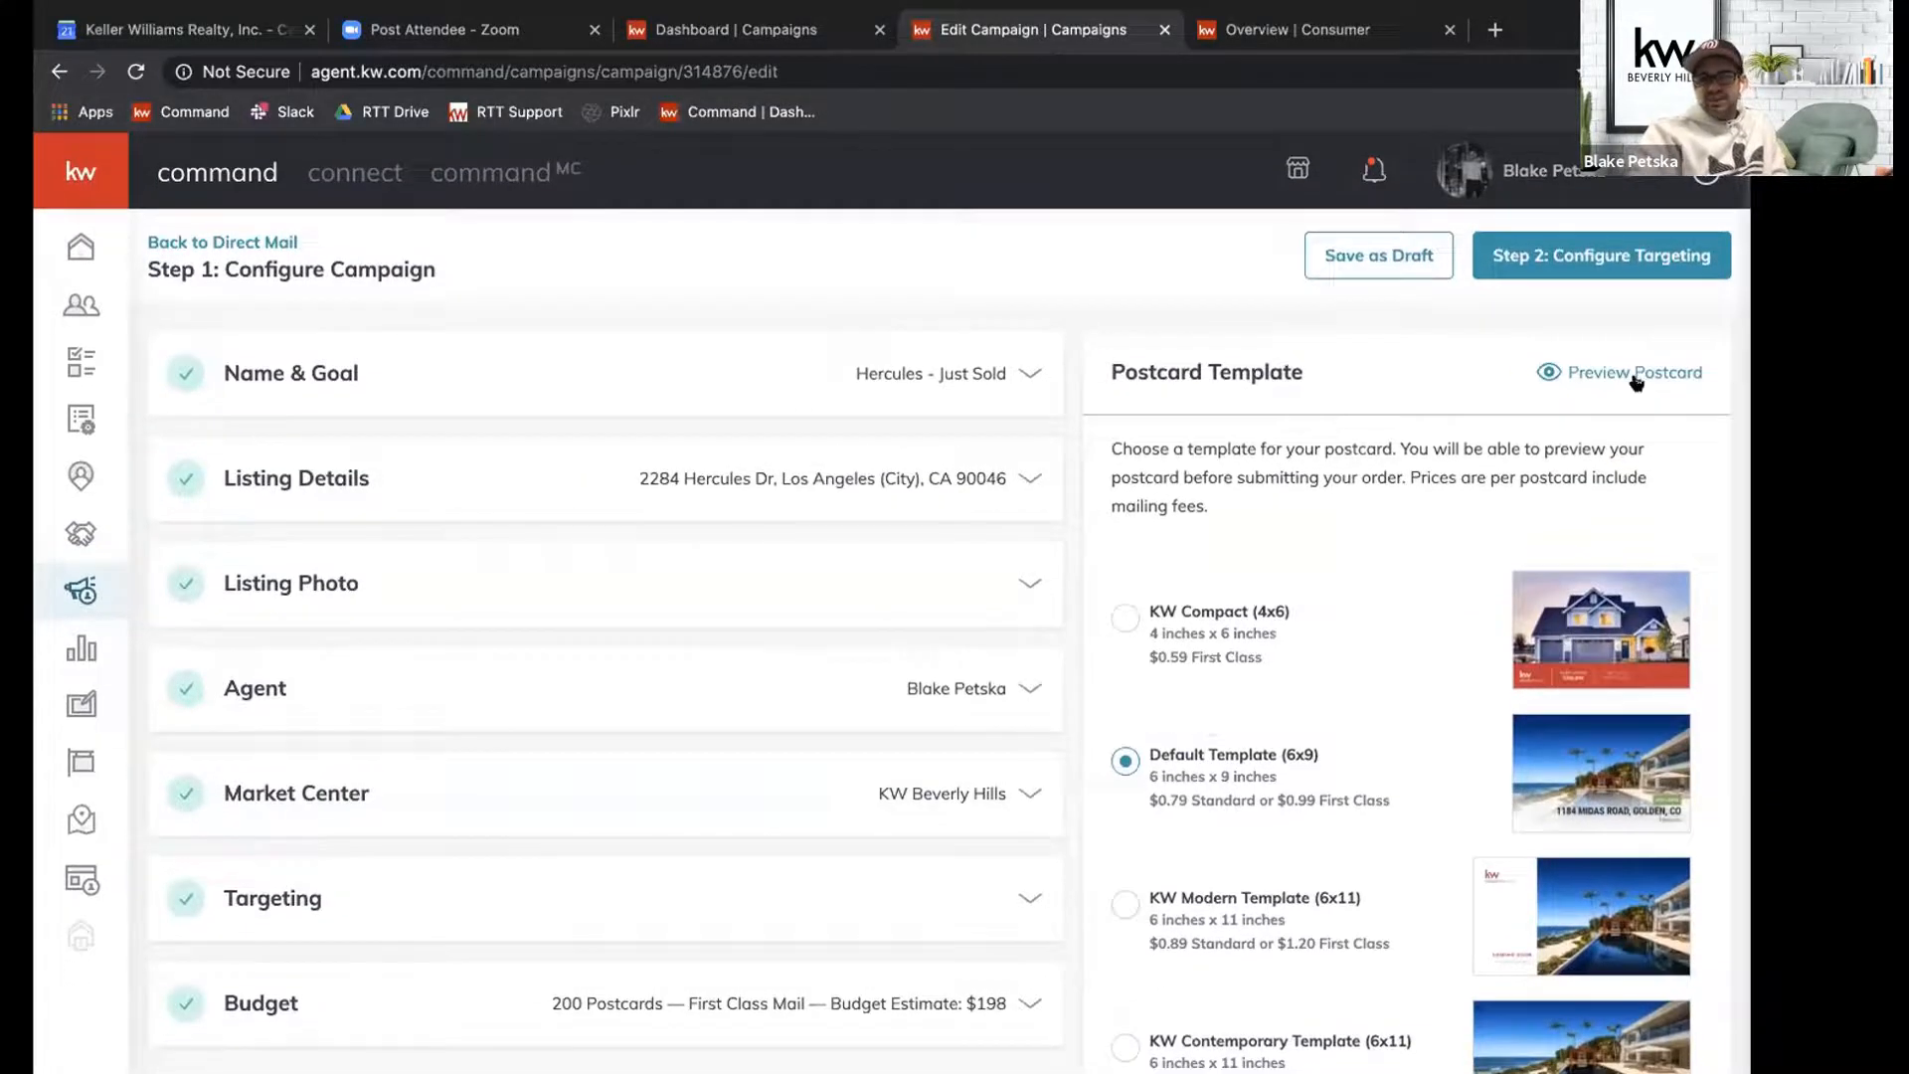
click(1638, 375)
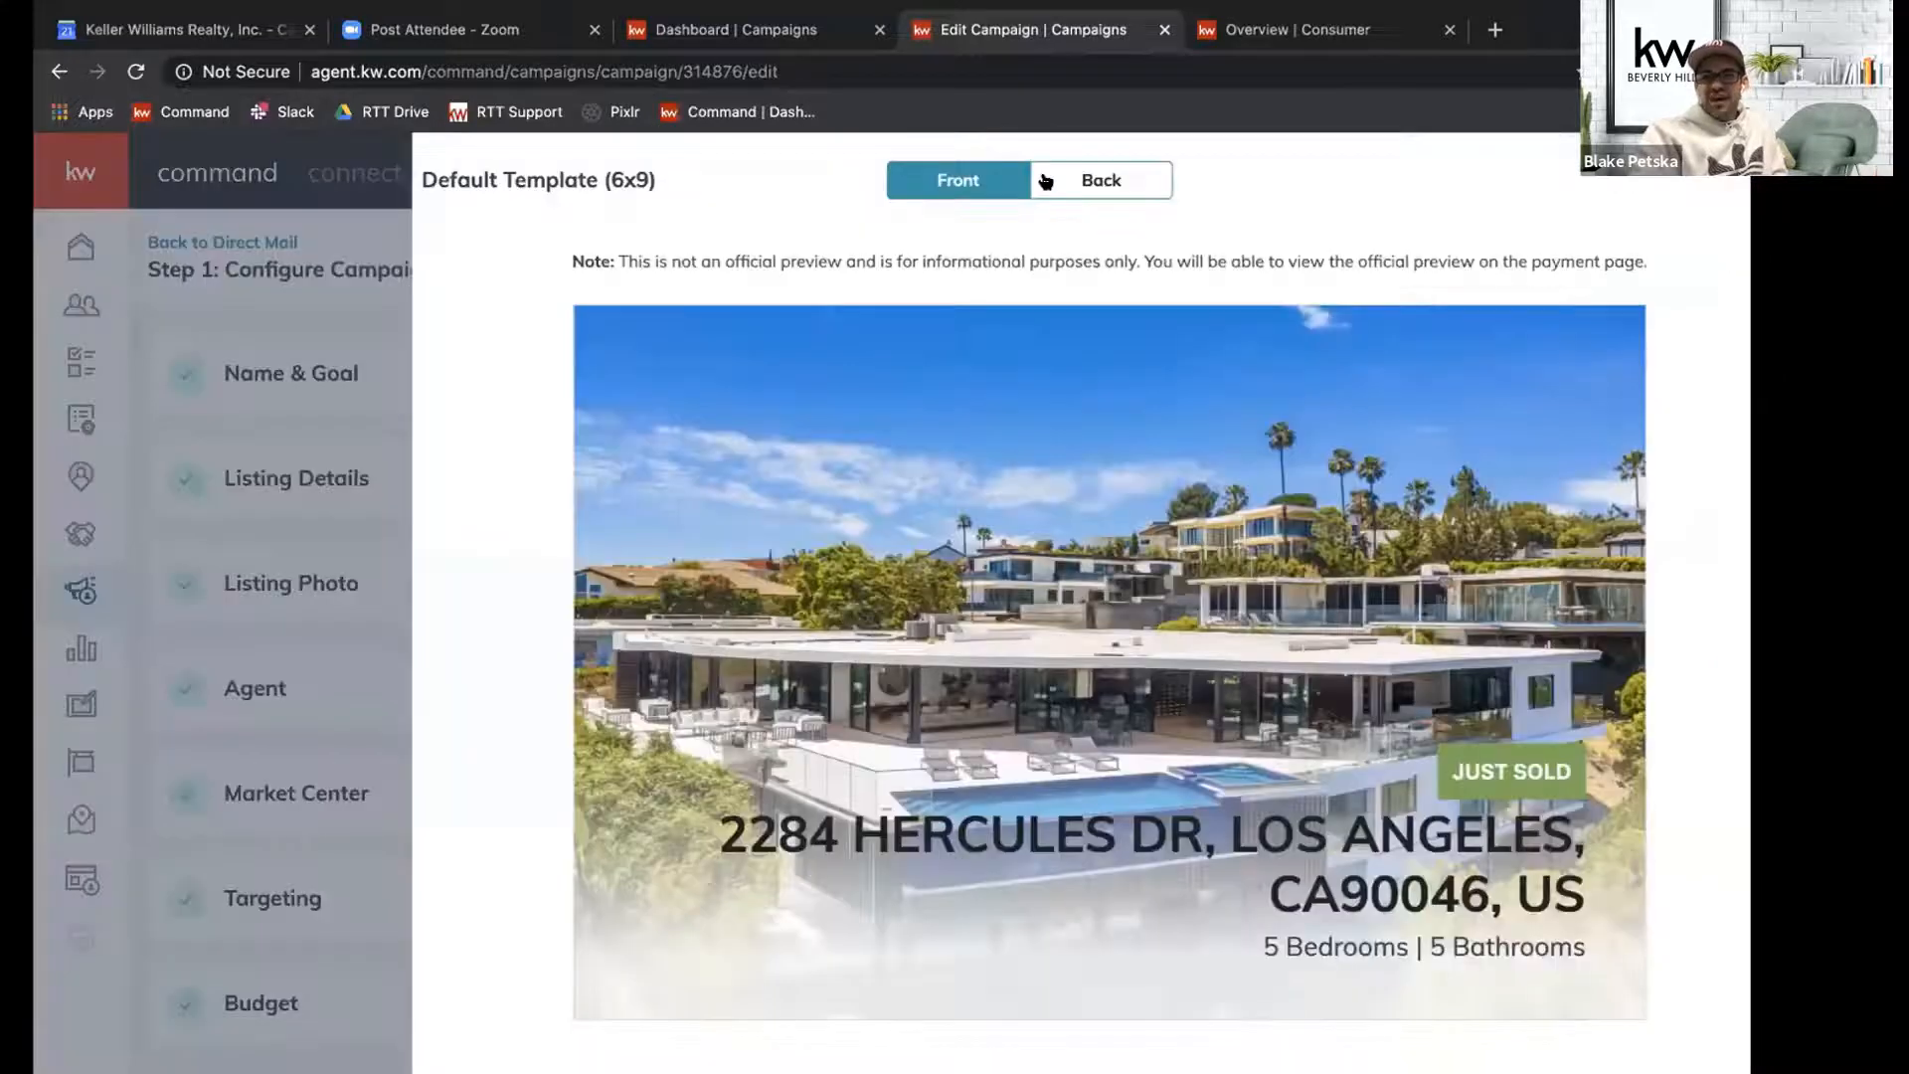
click(1045, 181)
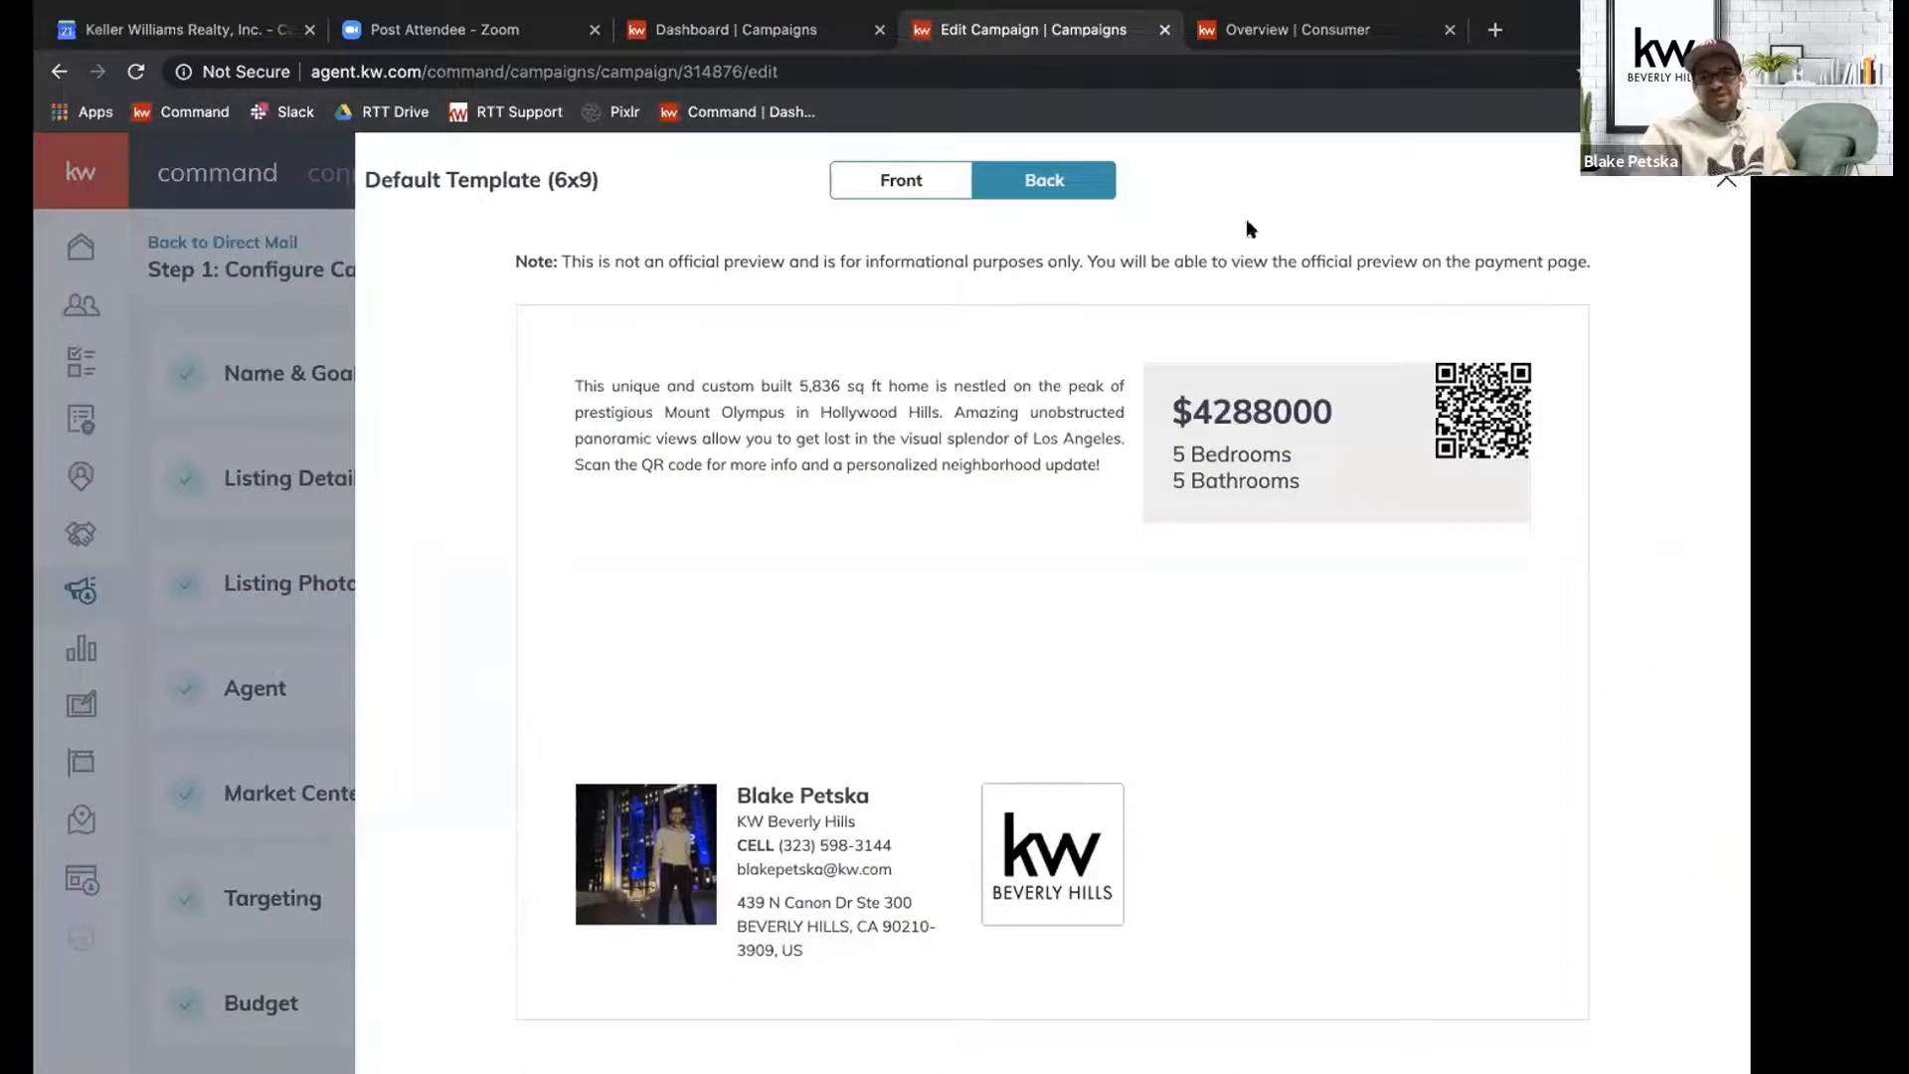
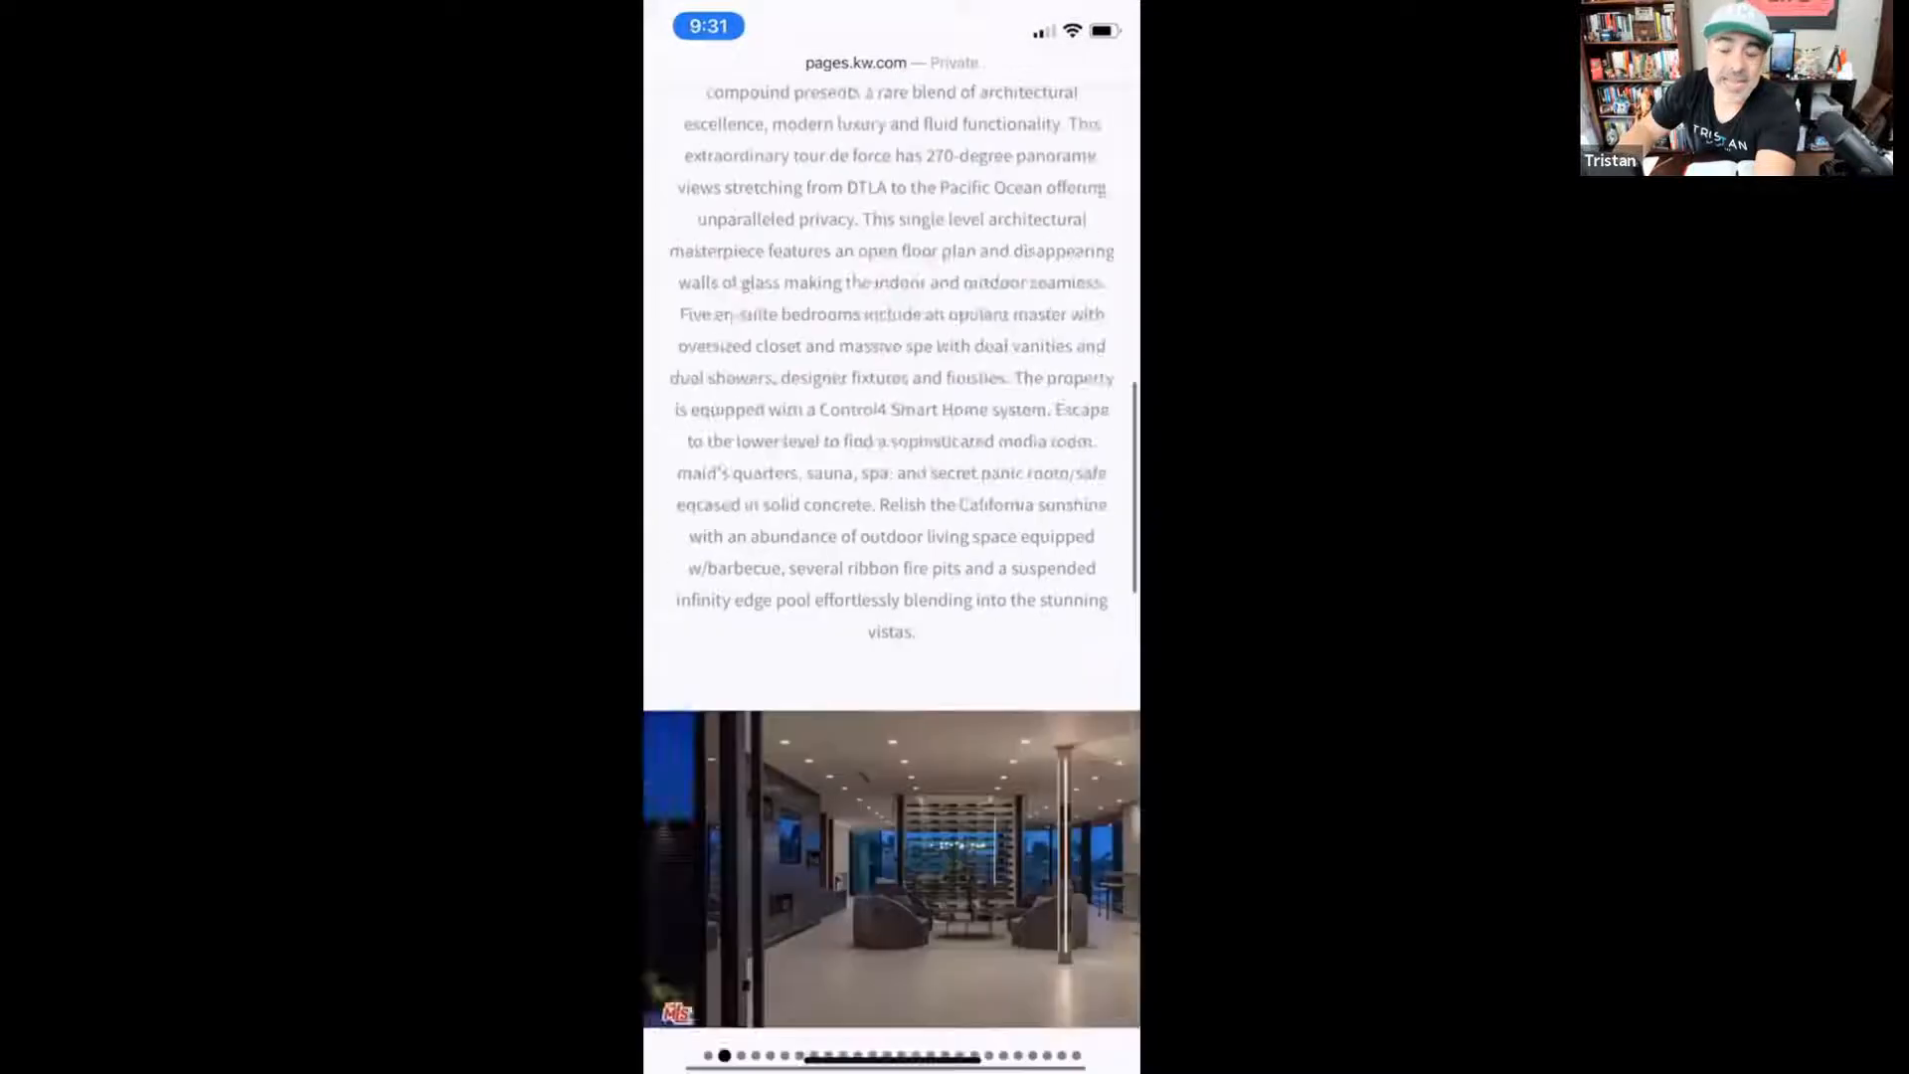
Look through the Hercules landing page on the phone, from the property photos and details to the contact form.
scroll(729, 873, down, 3)
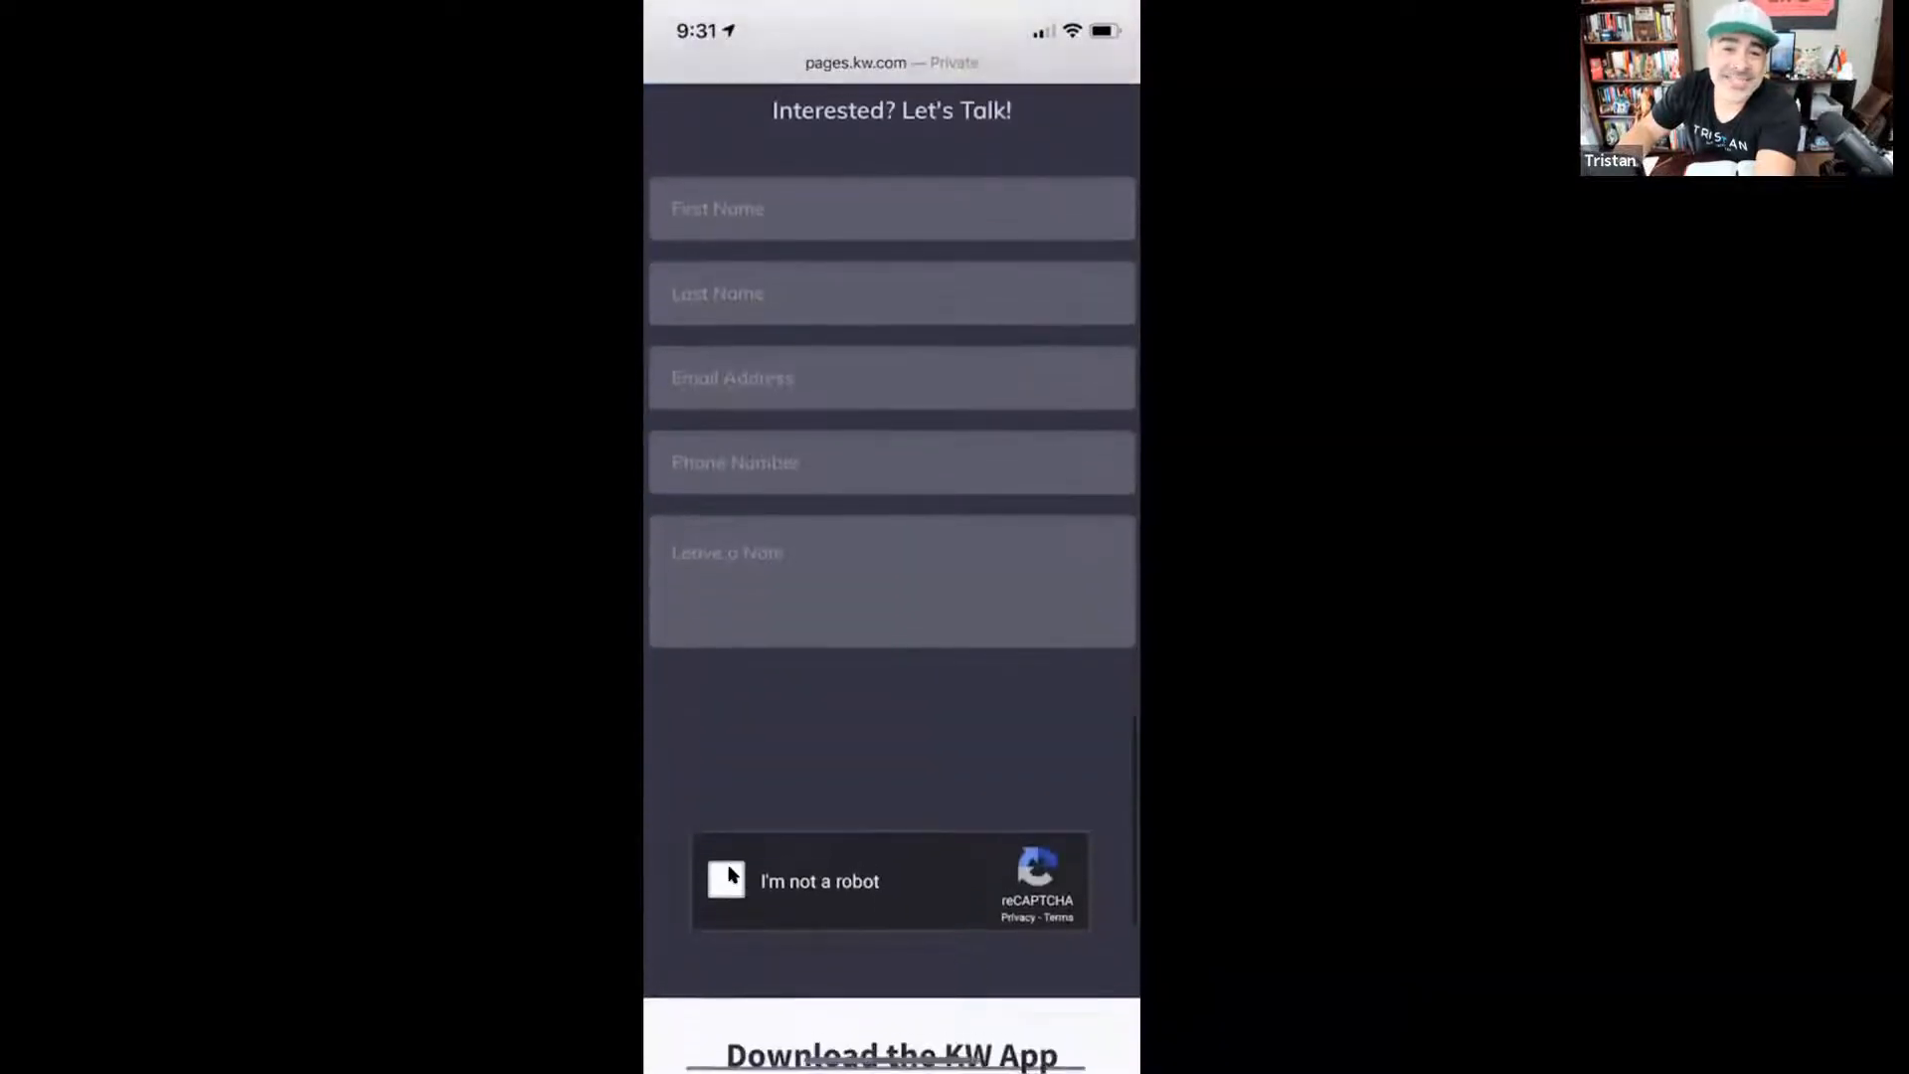
scroll(731, 873, up, 20)
scroll(731, 875, up, 3)
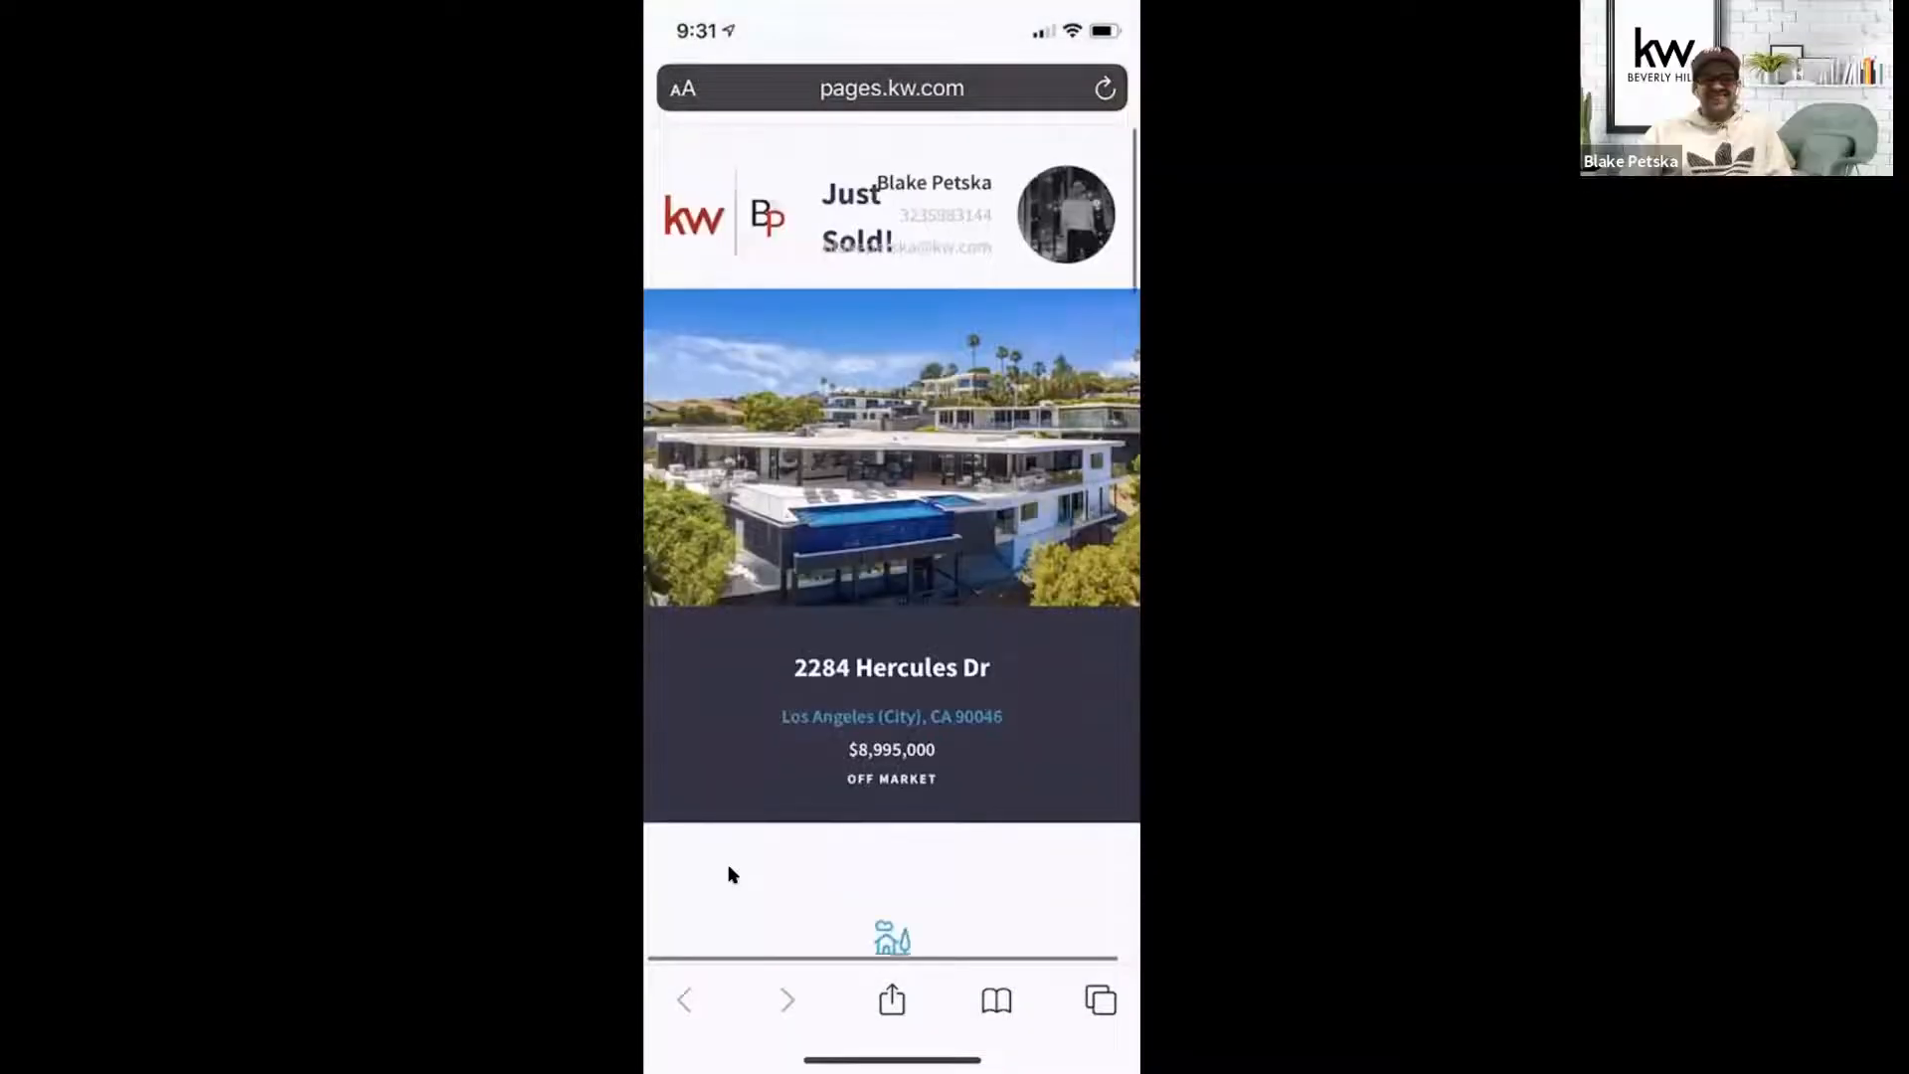
scroll(731, 876, down, 10)
scroll(729, 872, down, 12)
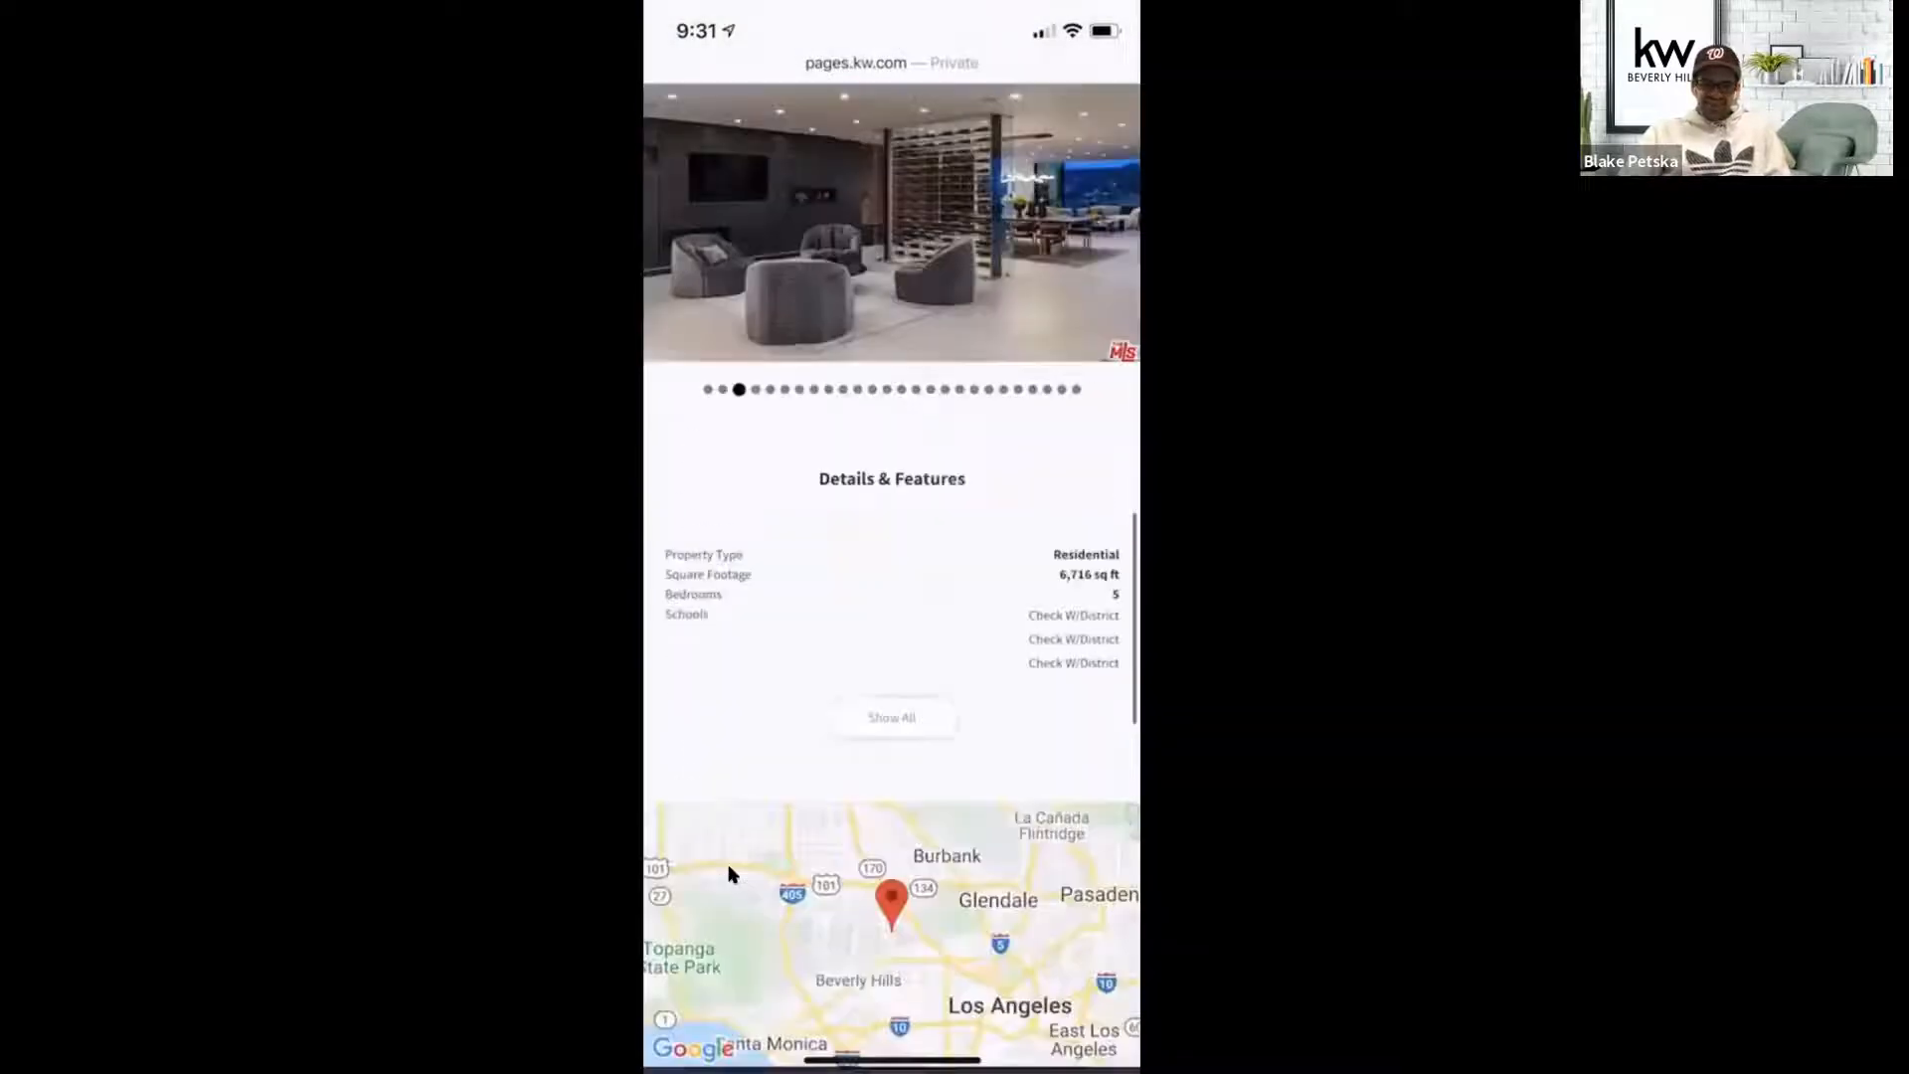
scroll(893, 546, up, 12)
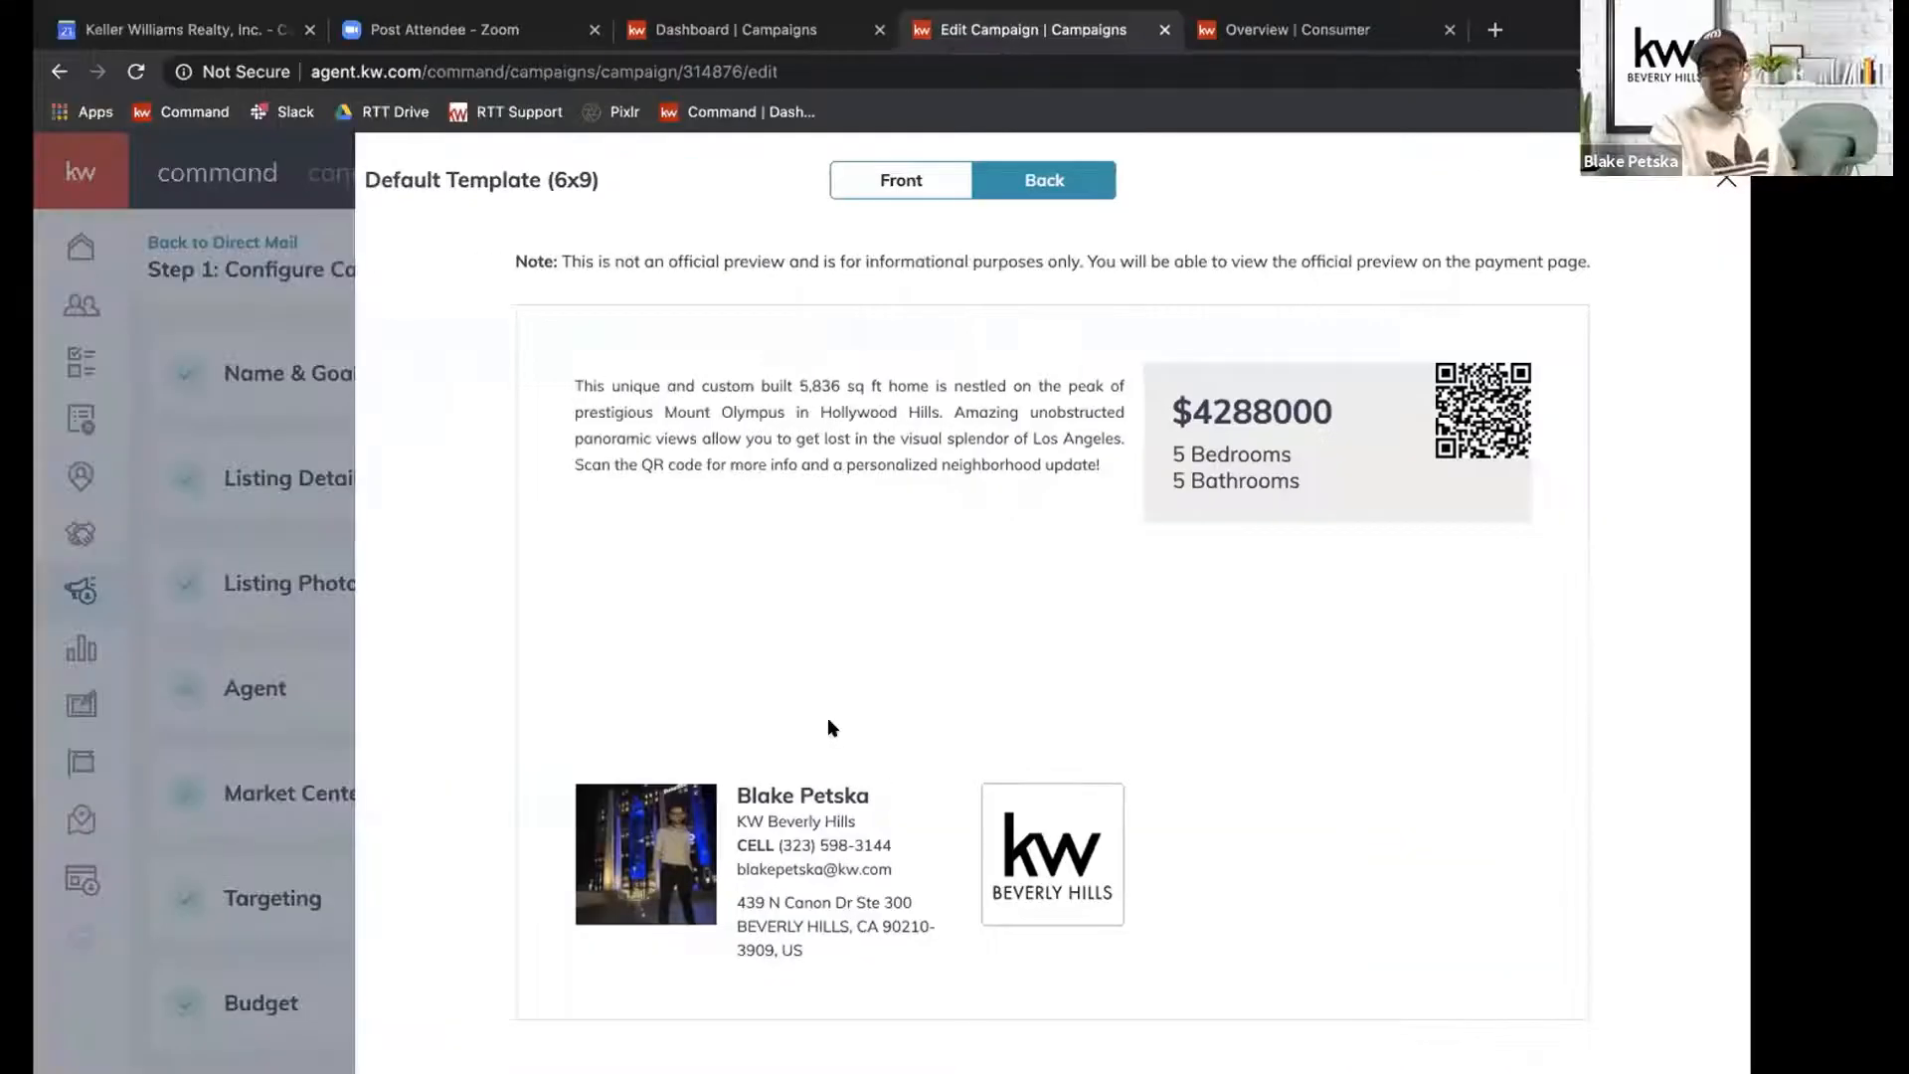
Check the postcard's front again, close the preview, and confirm creating the campaign to continue to its targeting.
click(945, 180)
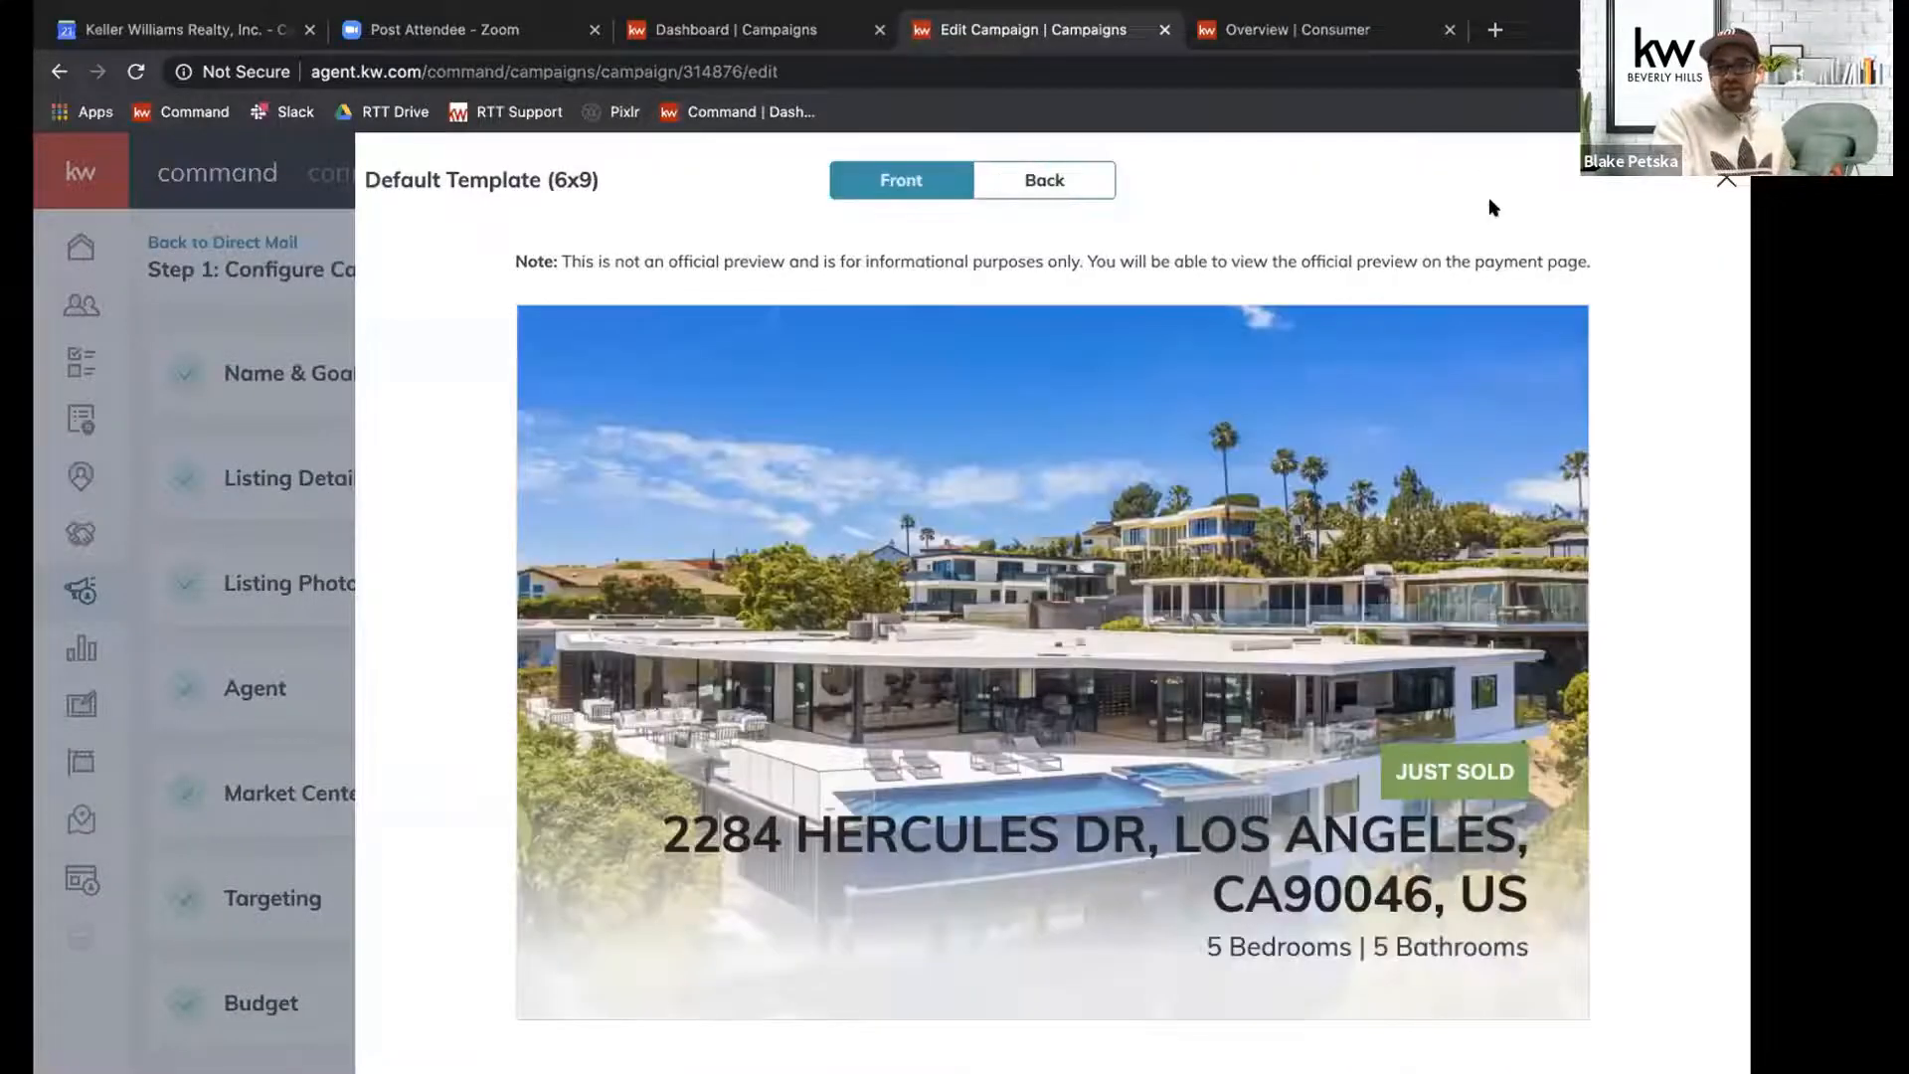
click(1724, 181)
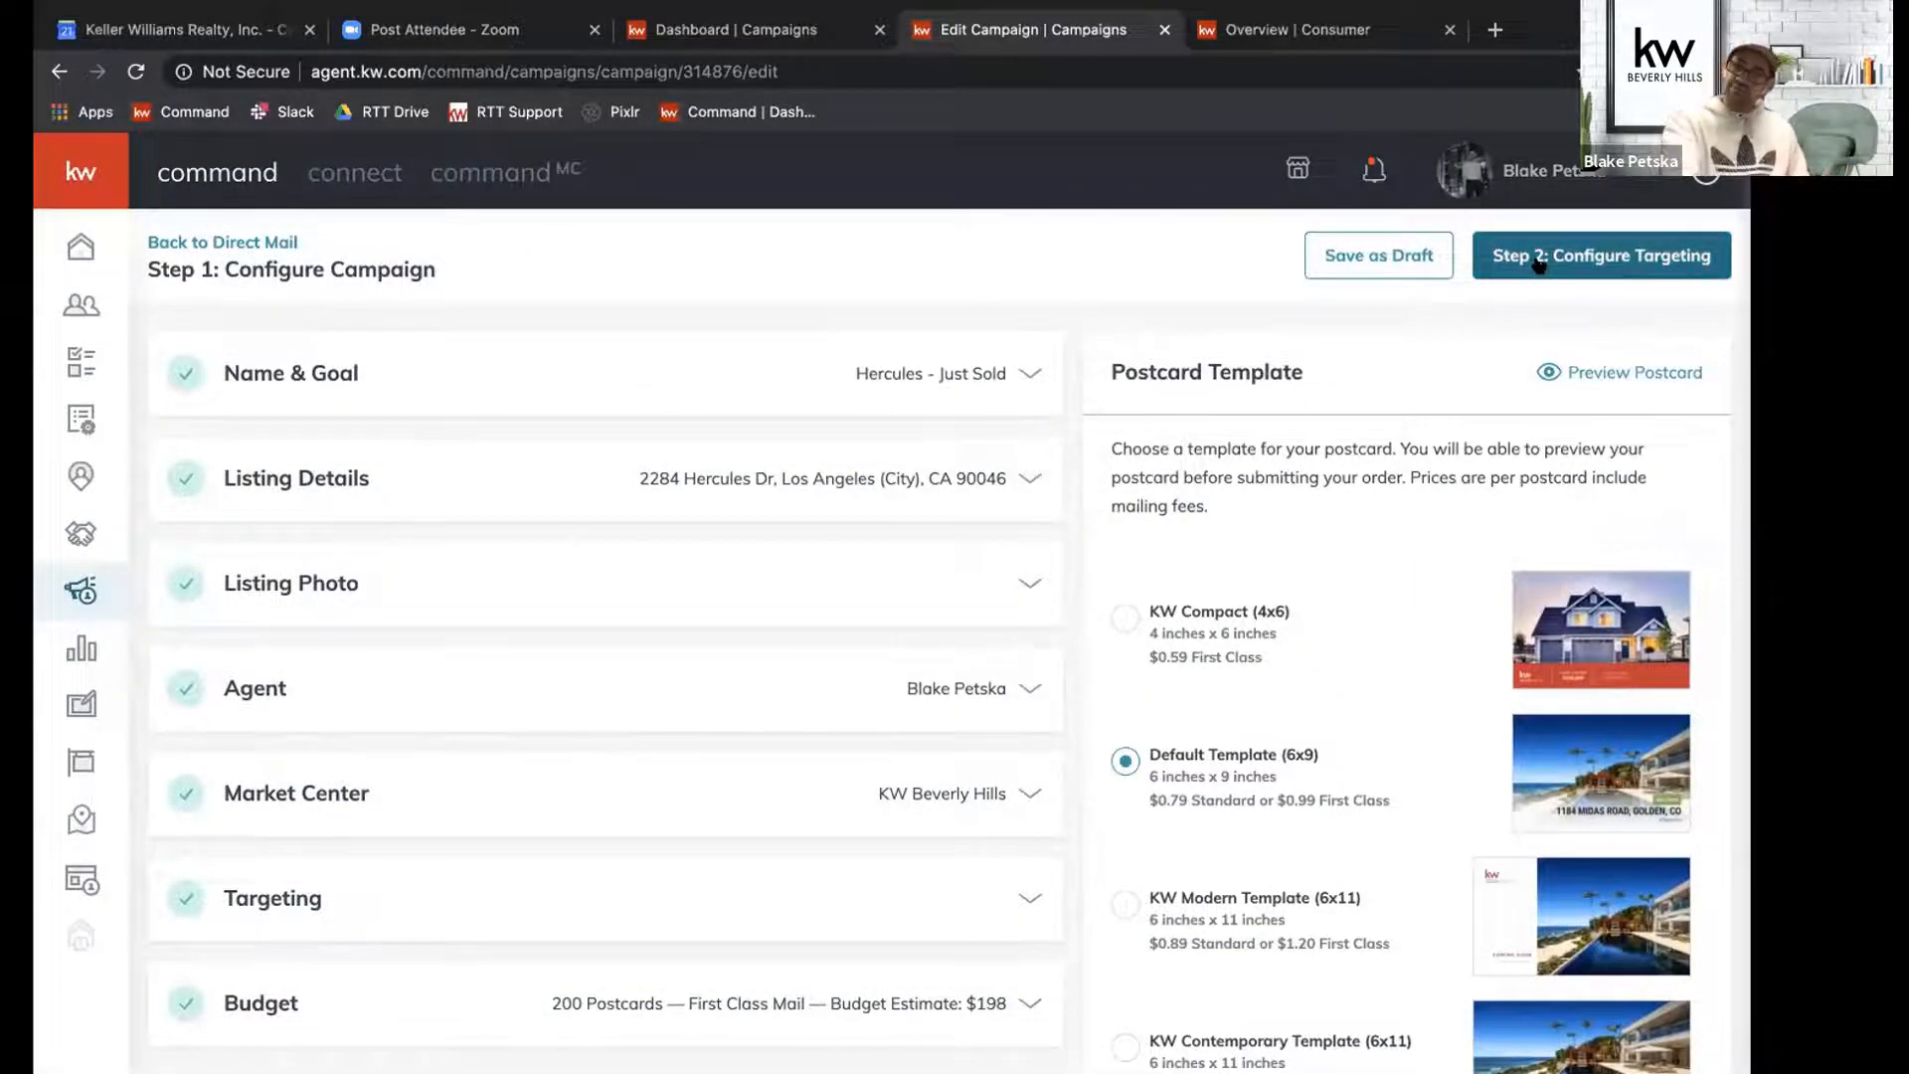
click(1538, 260)
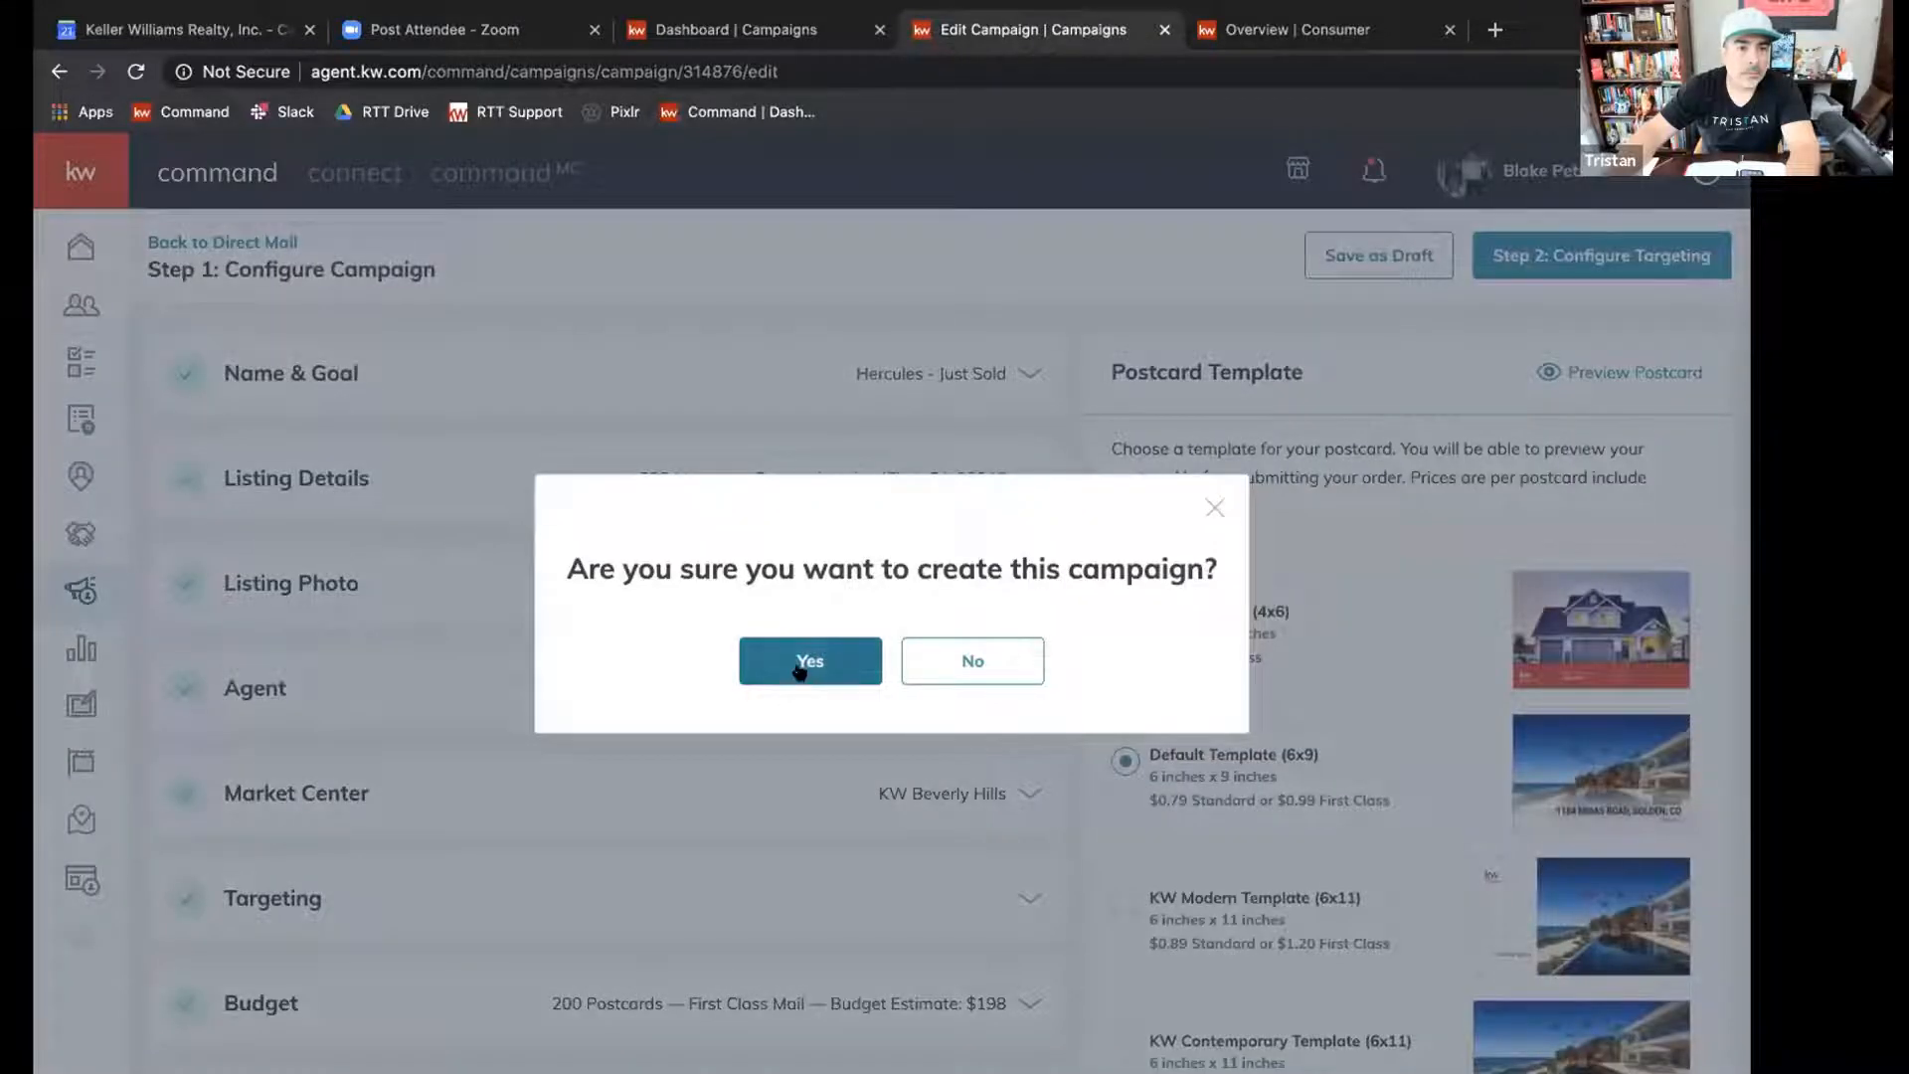
click(803, 662)
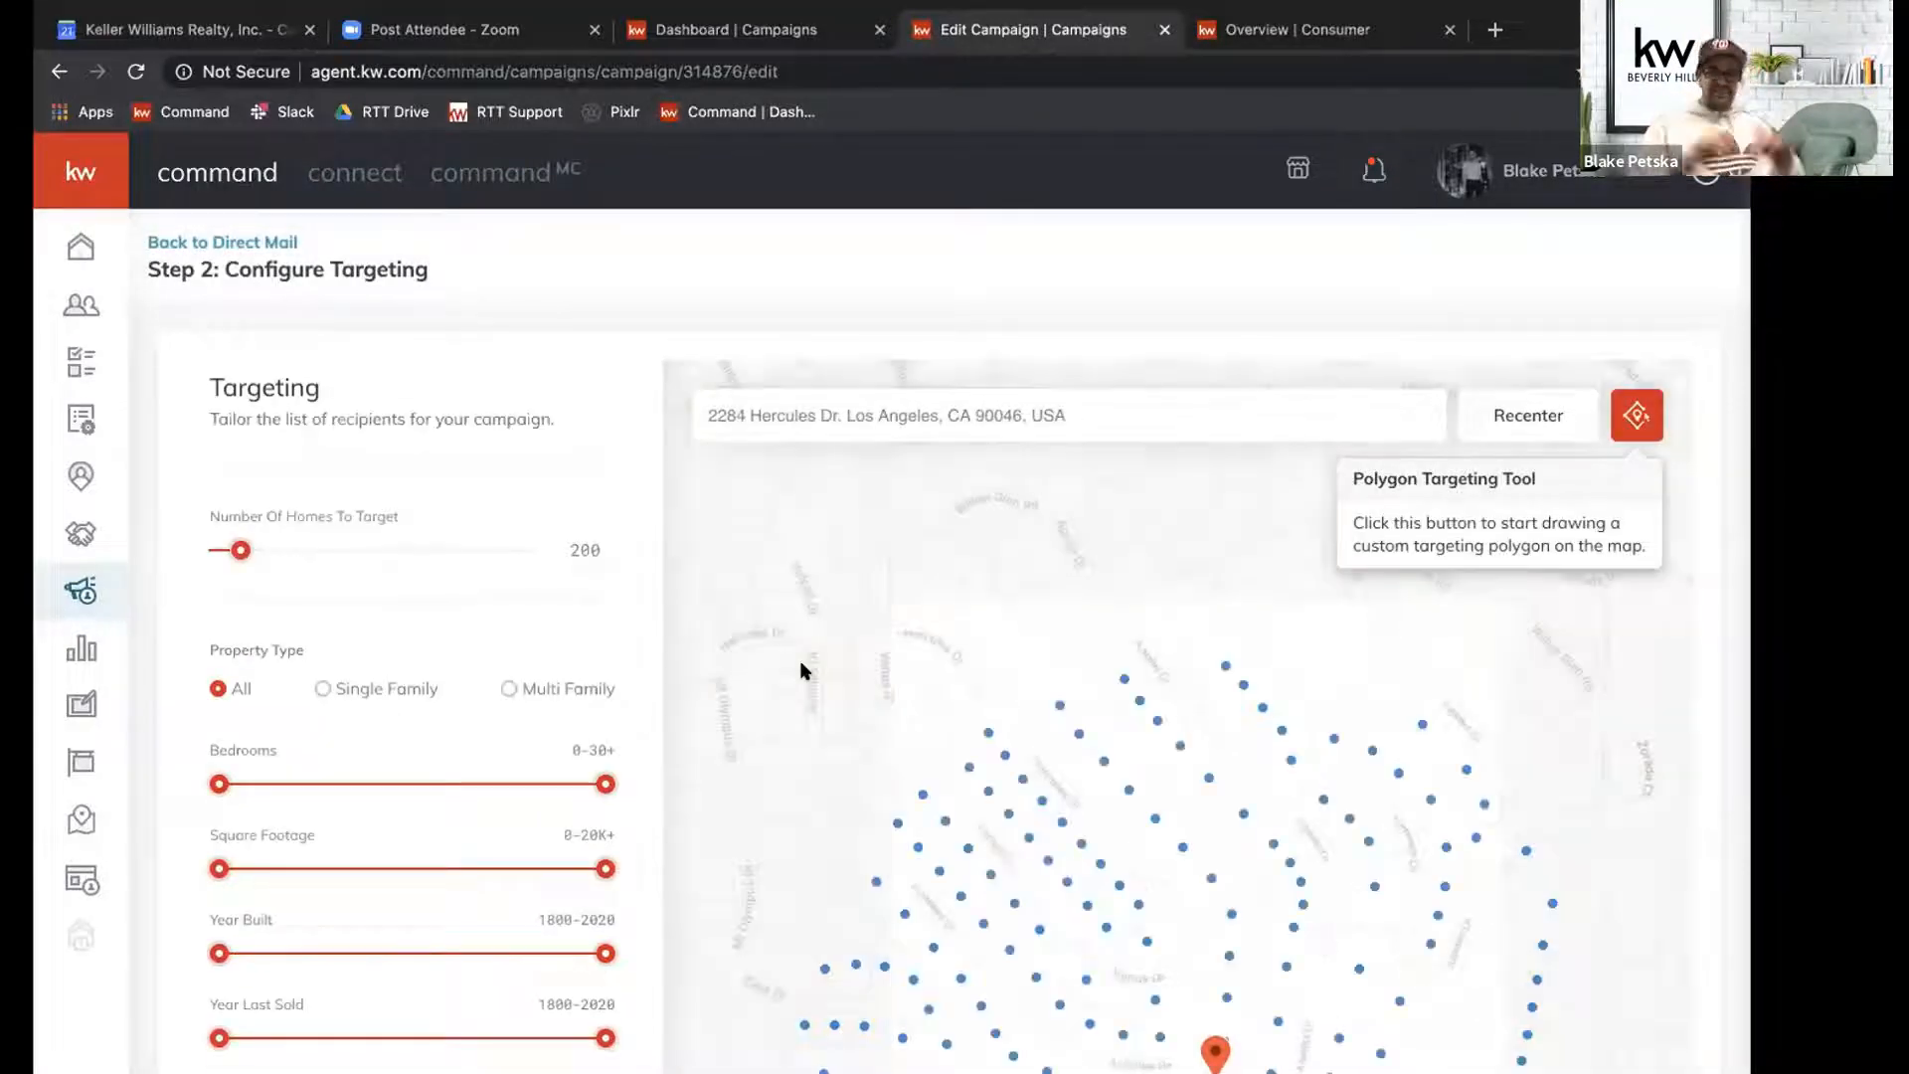
Inspect the property details of one targeted home on the map near Apollo Dr.
click(1073, 734)
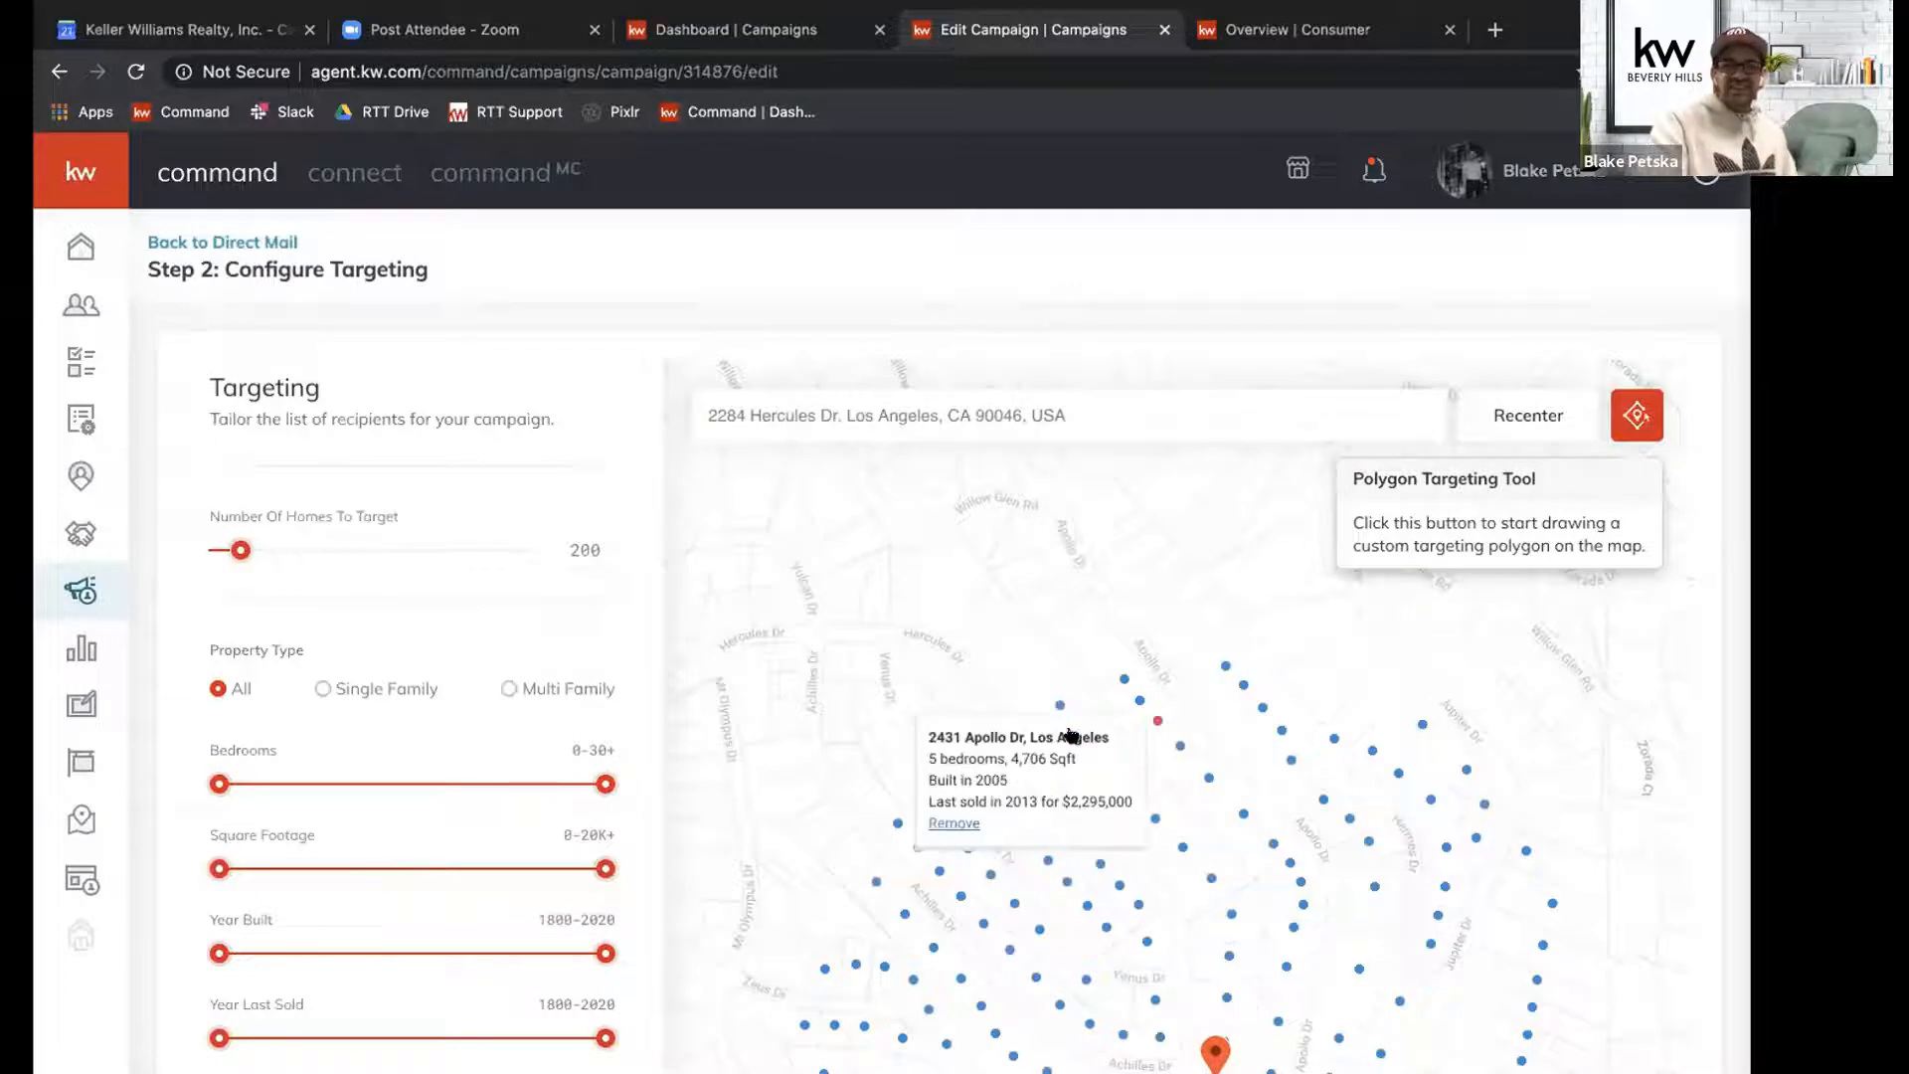
scroll(1072, 734, up, 3)
scroll(1151, 725, down, 4)
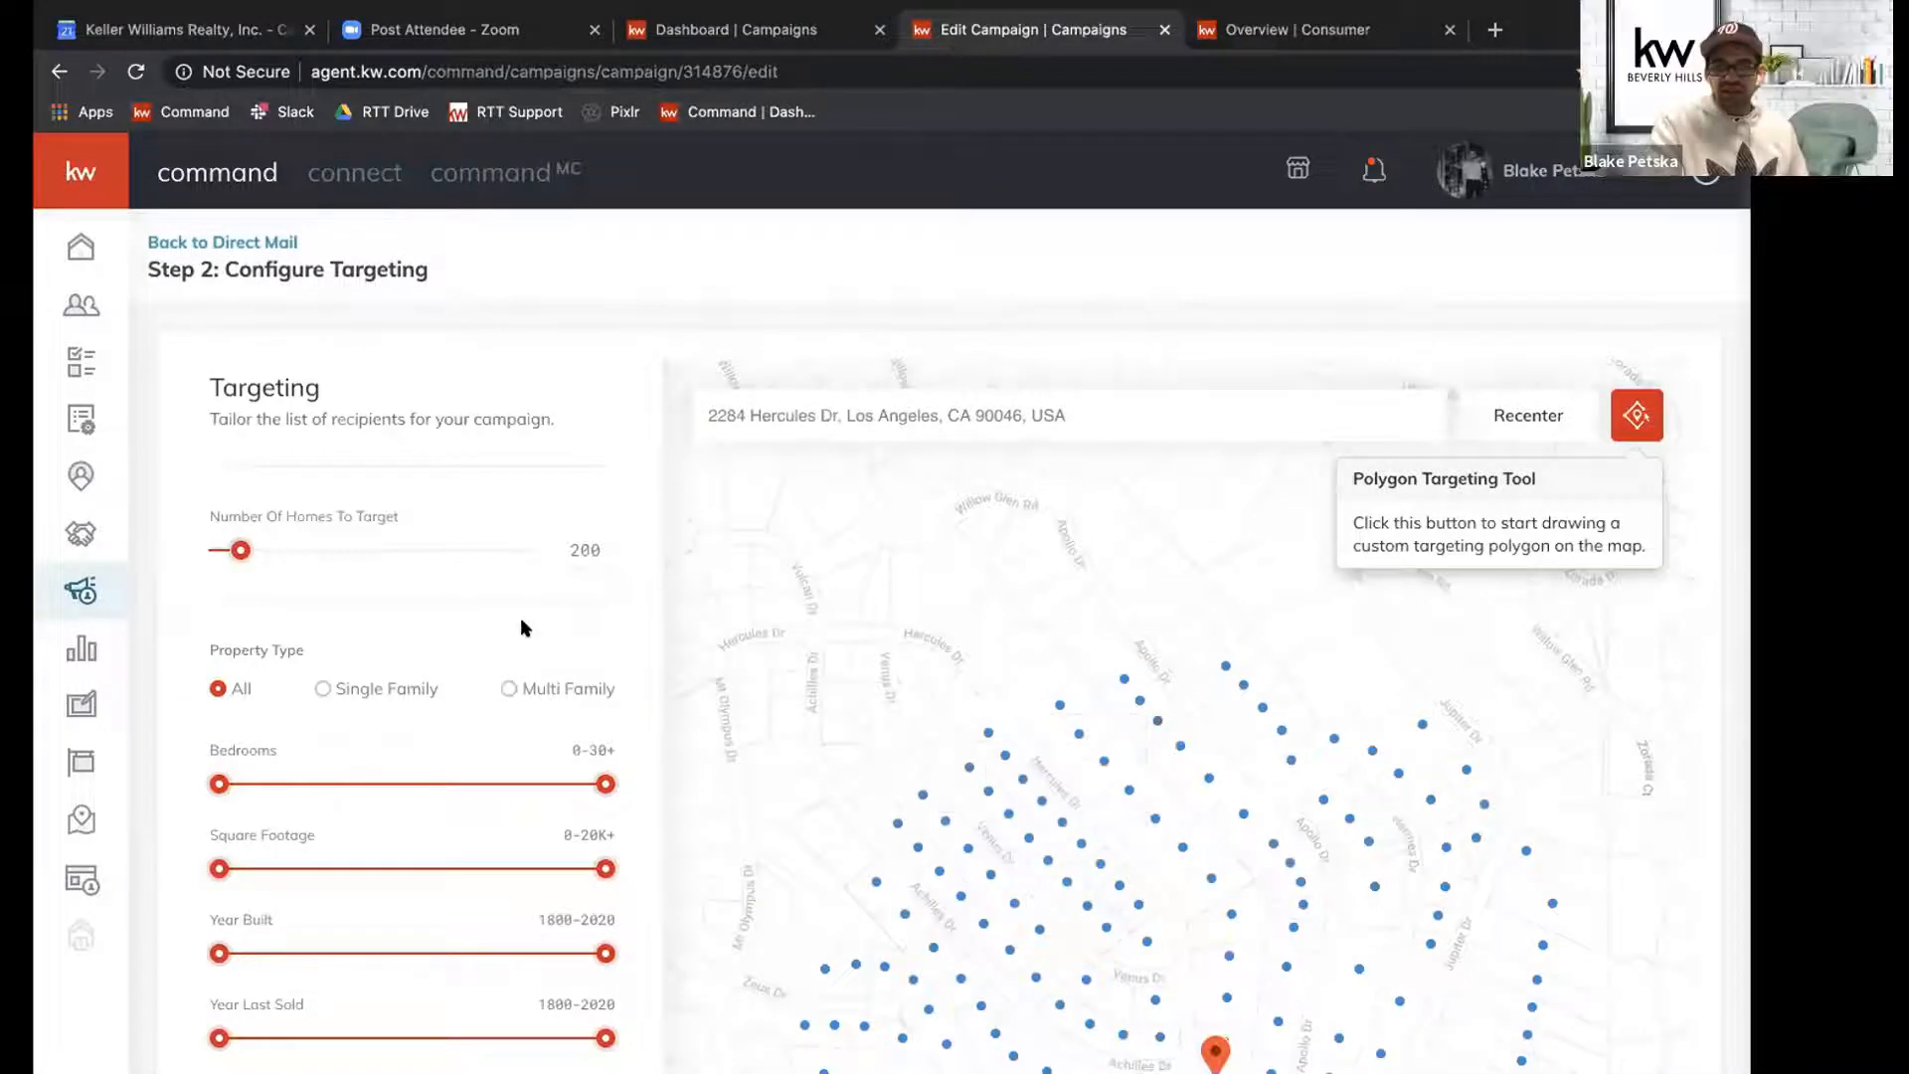
Reduce the page zoom to 80% to show more of the map and set the number of homes to target to 314.
click(1735, 71)
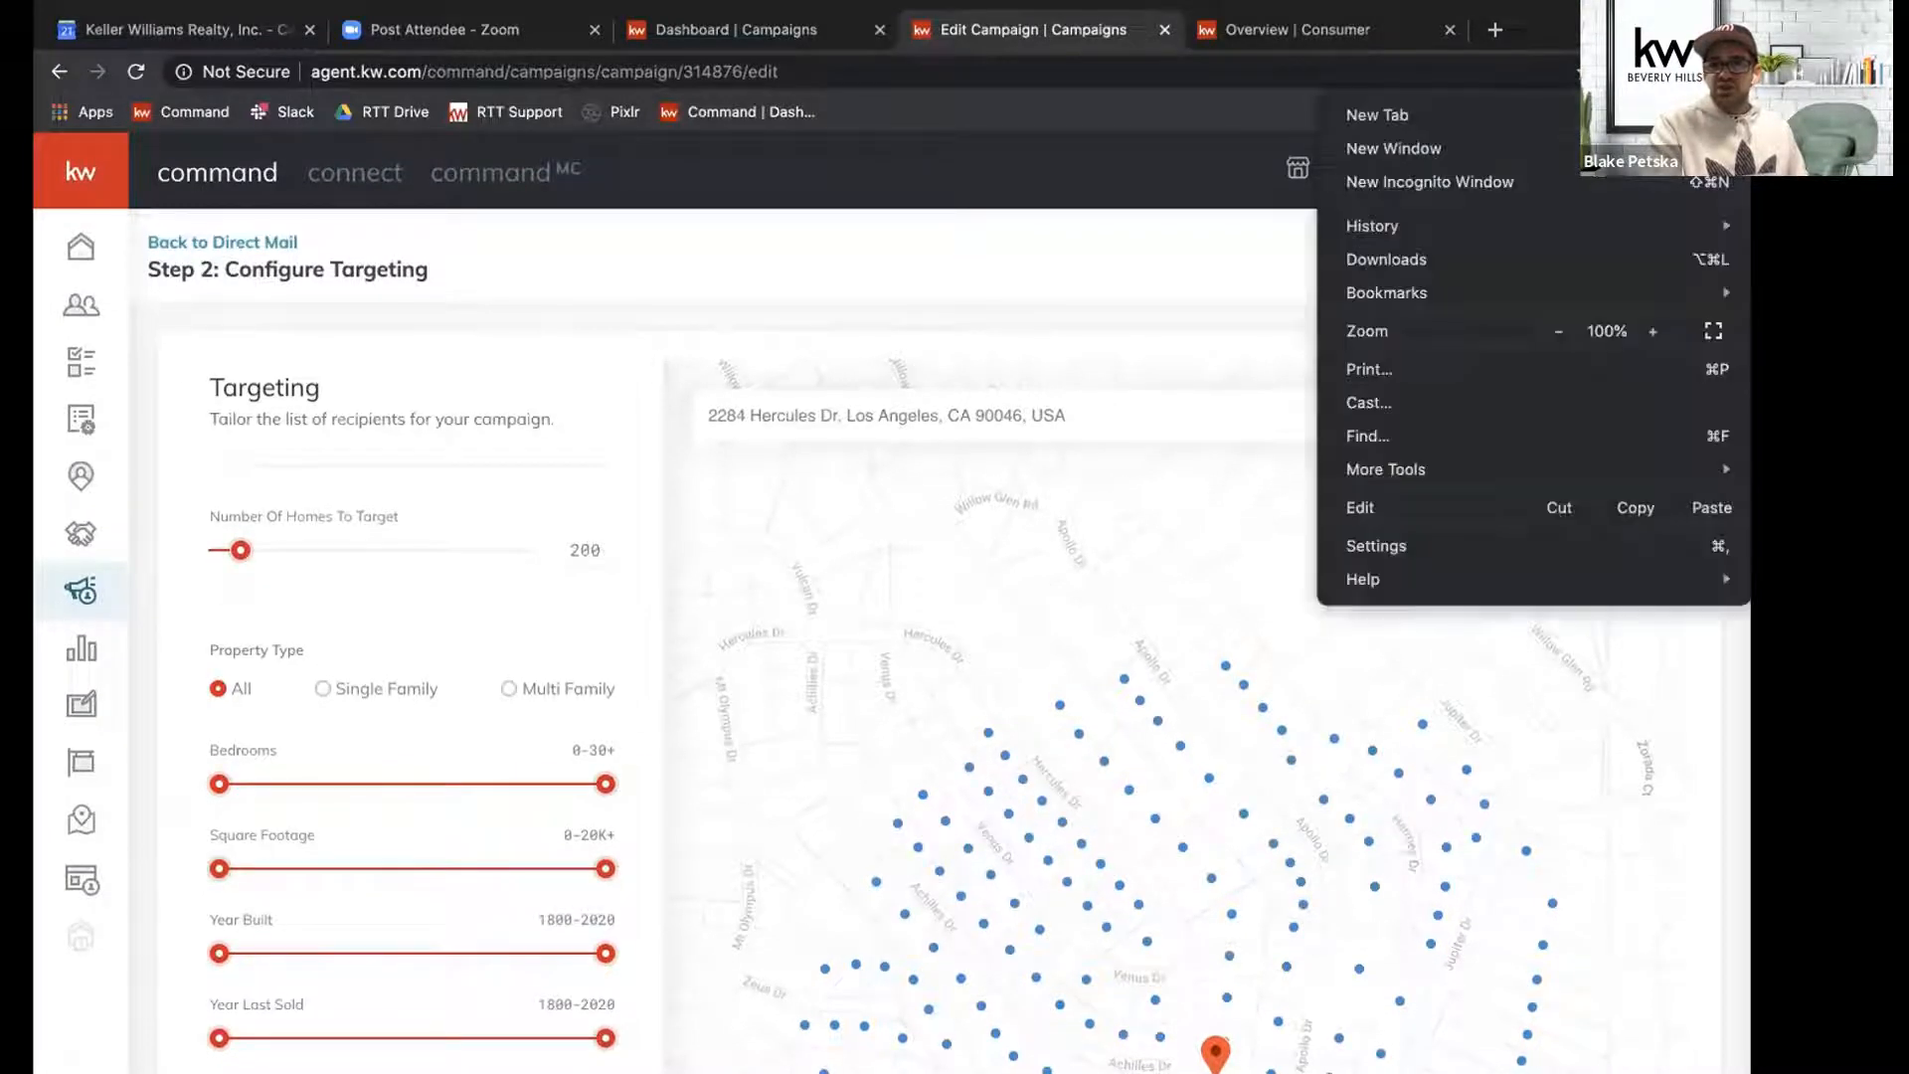
click(1558, 332)
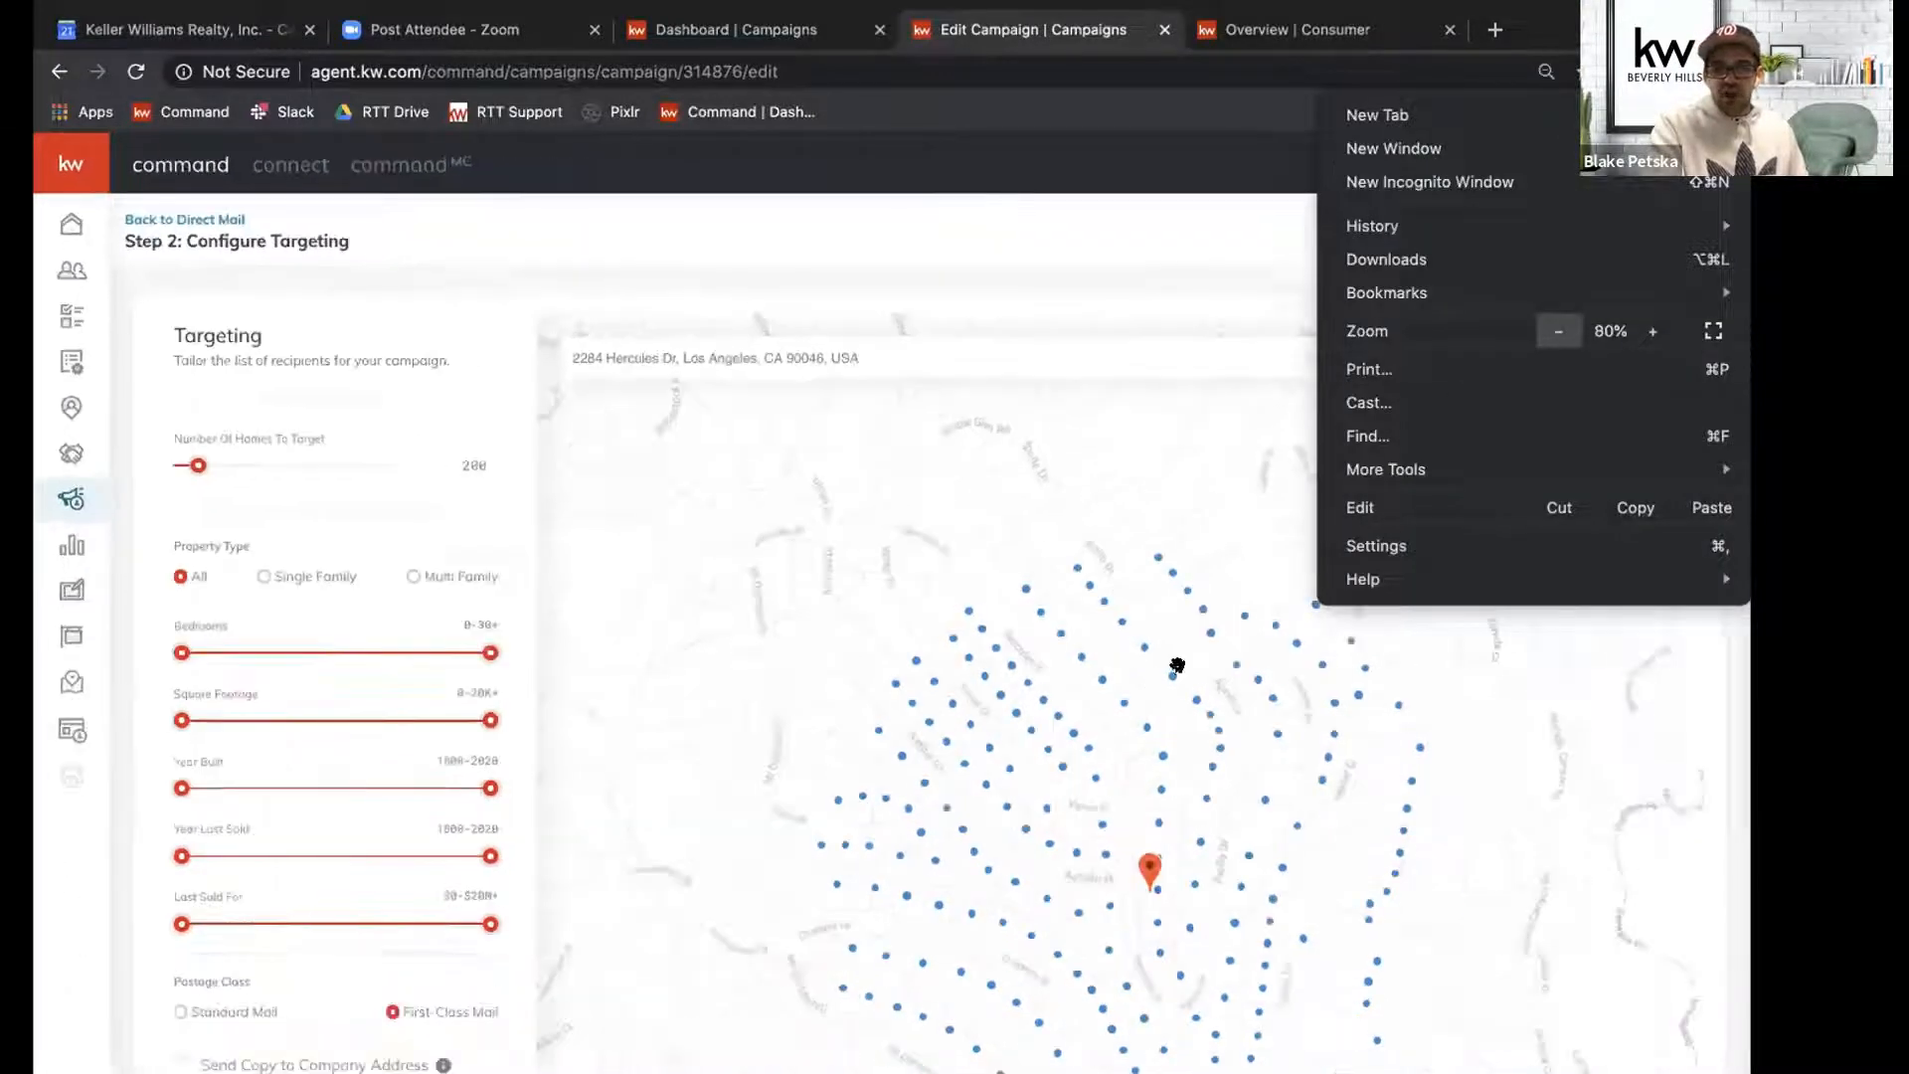
click(1140, 168)
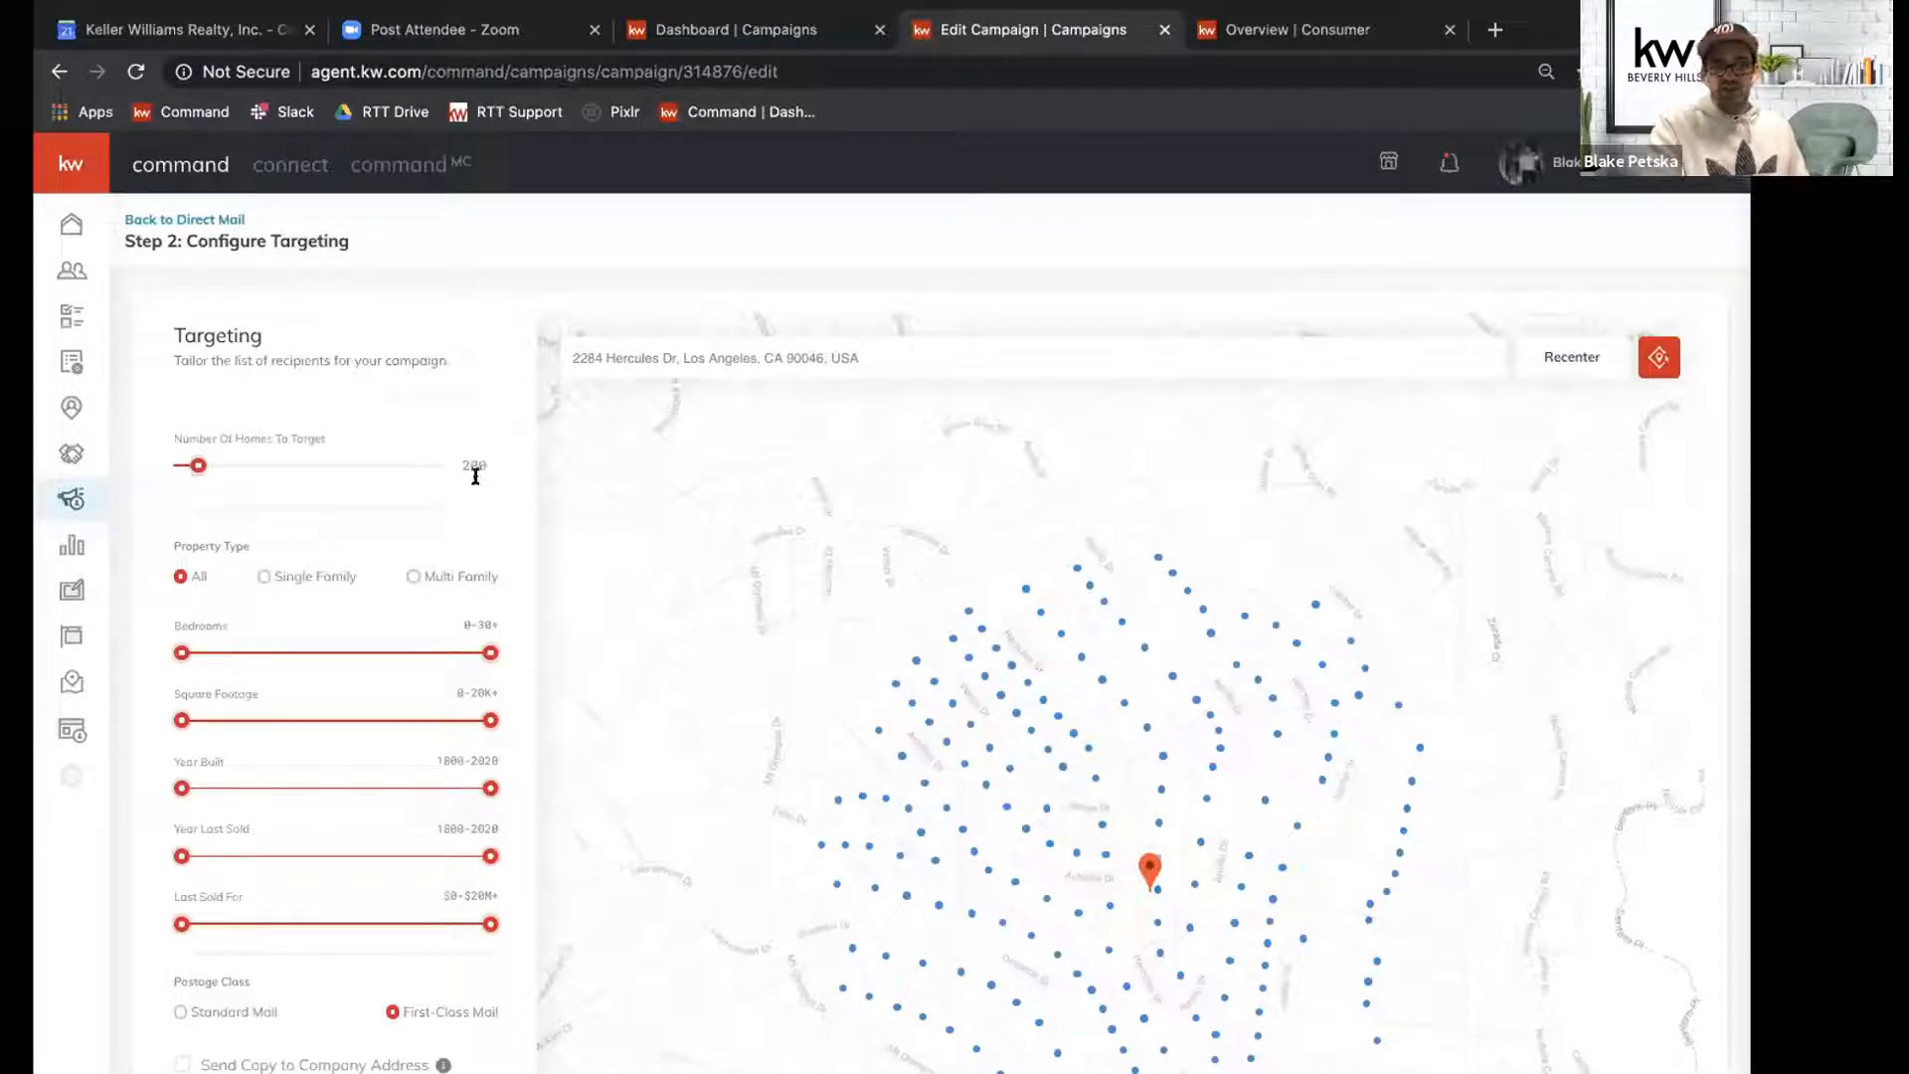
drag(841, 643, 808, 605)
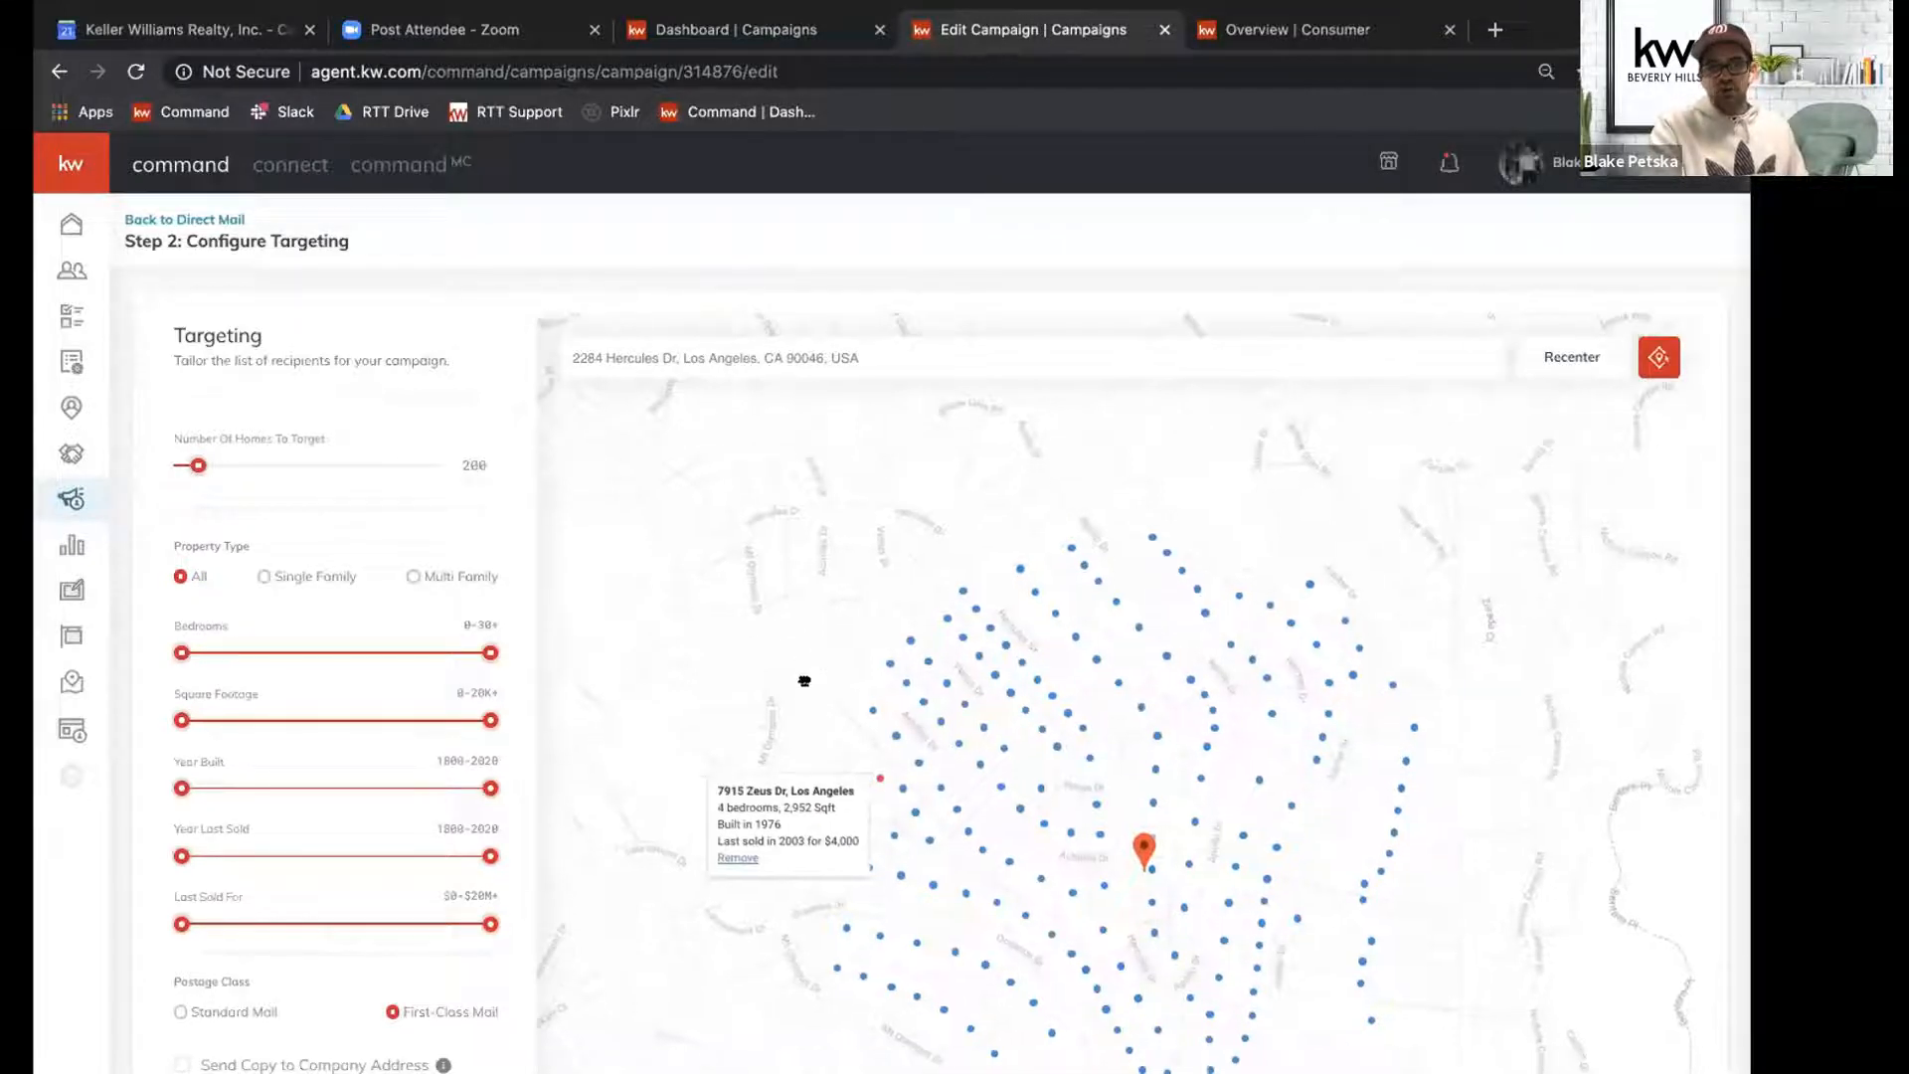
click(213, 465)
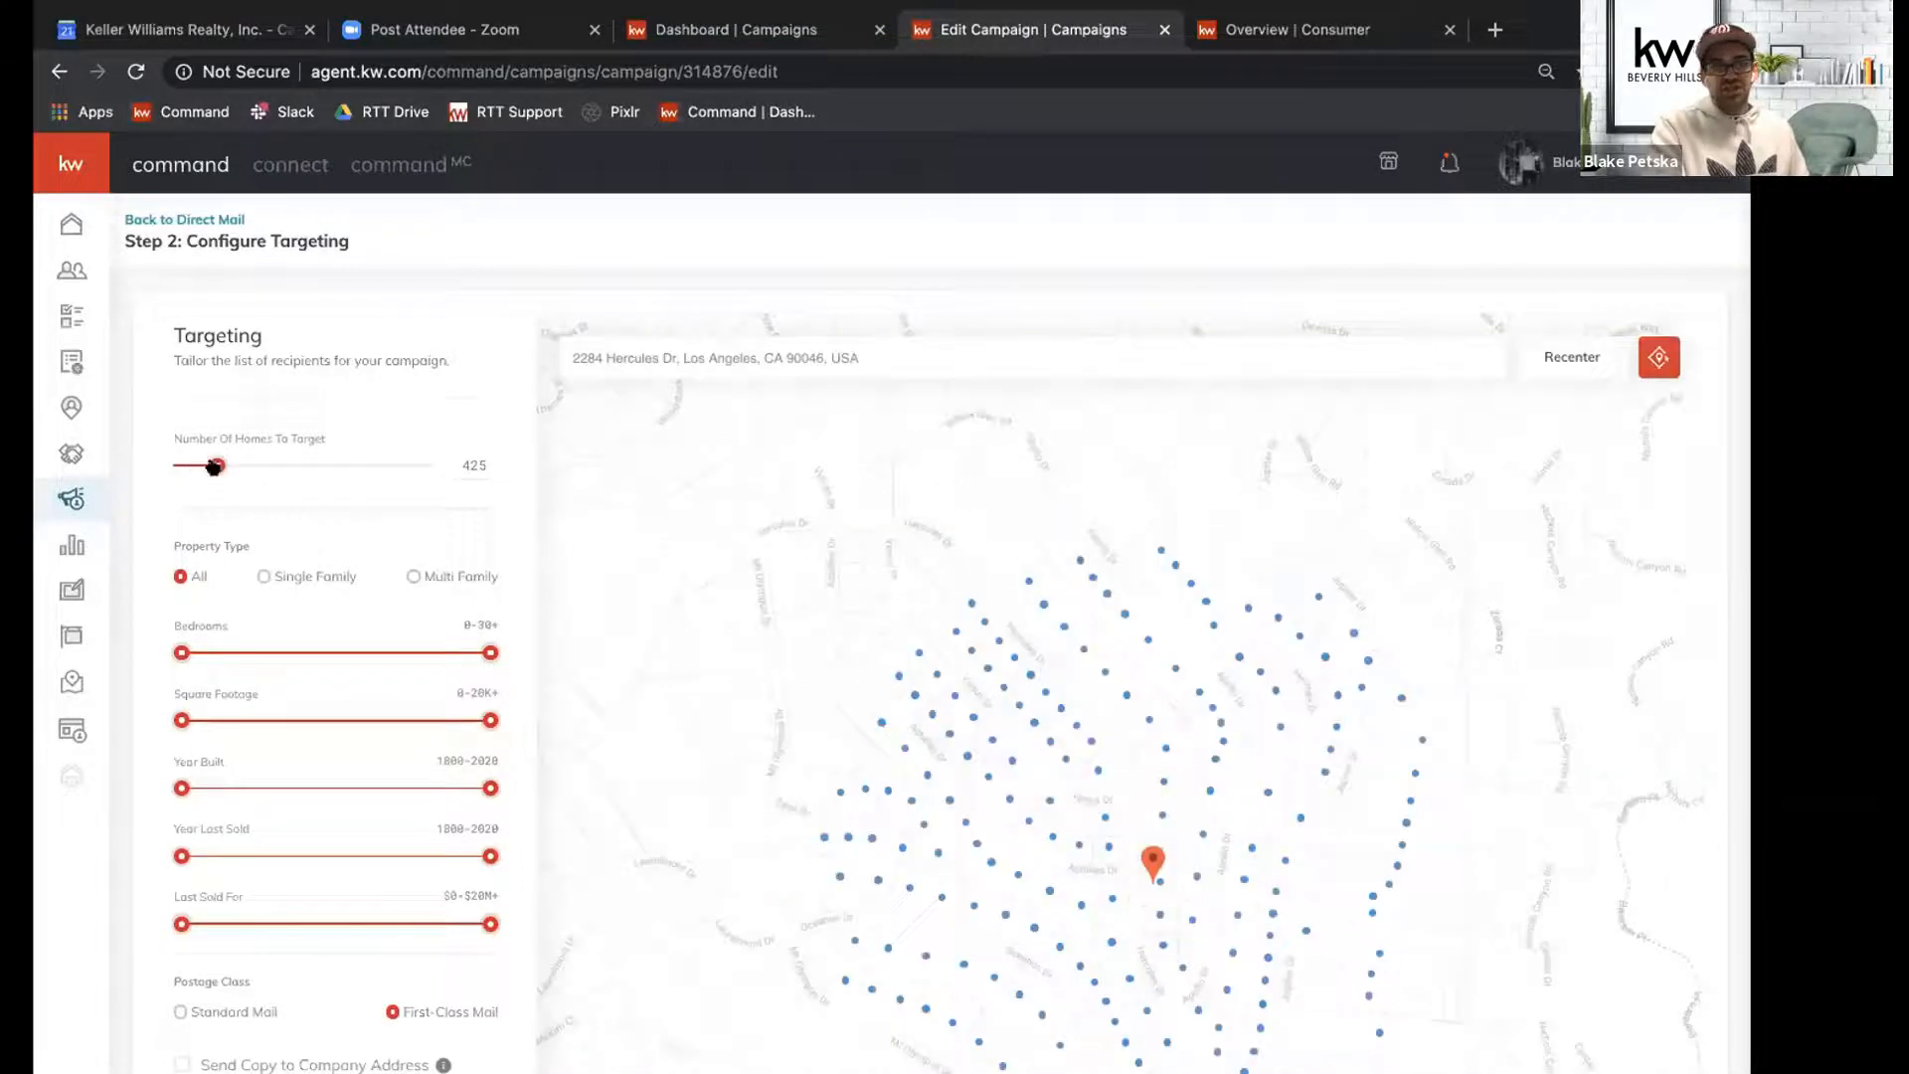
drag(213, 467, 183, 471)
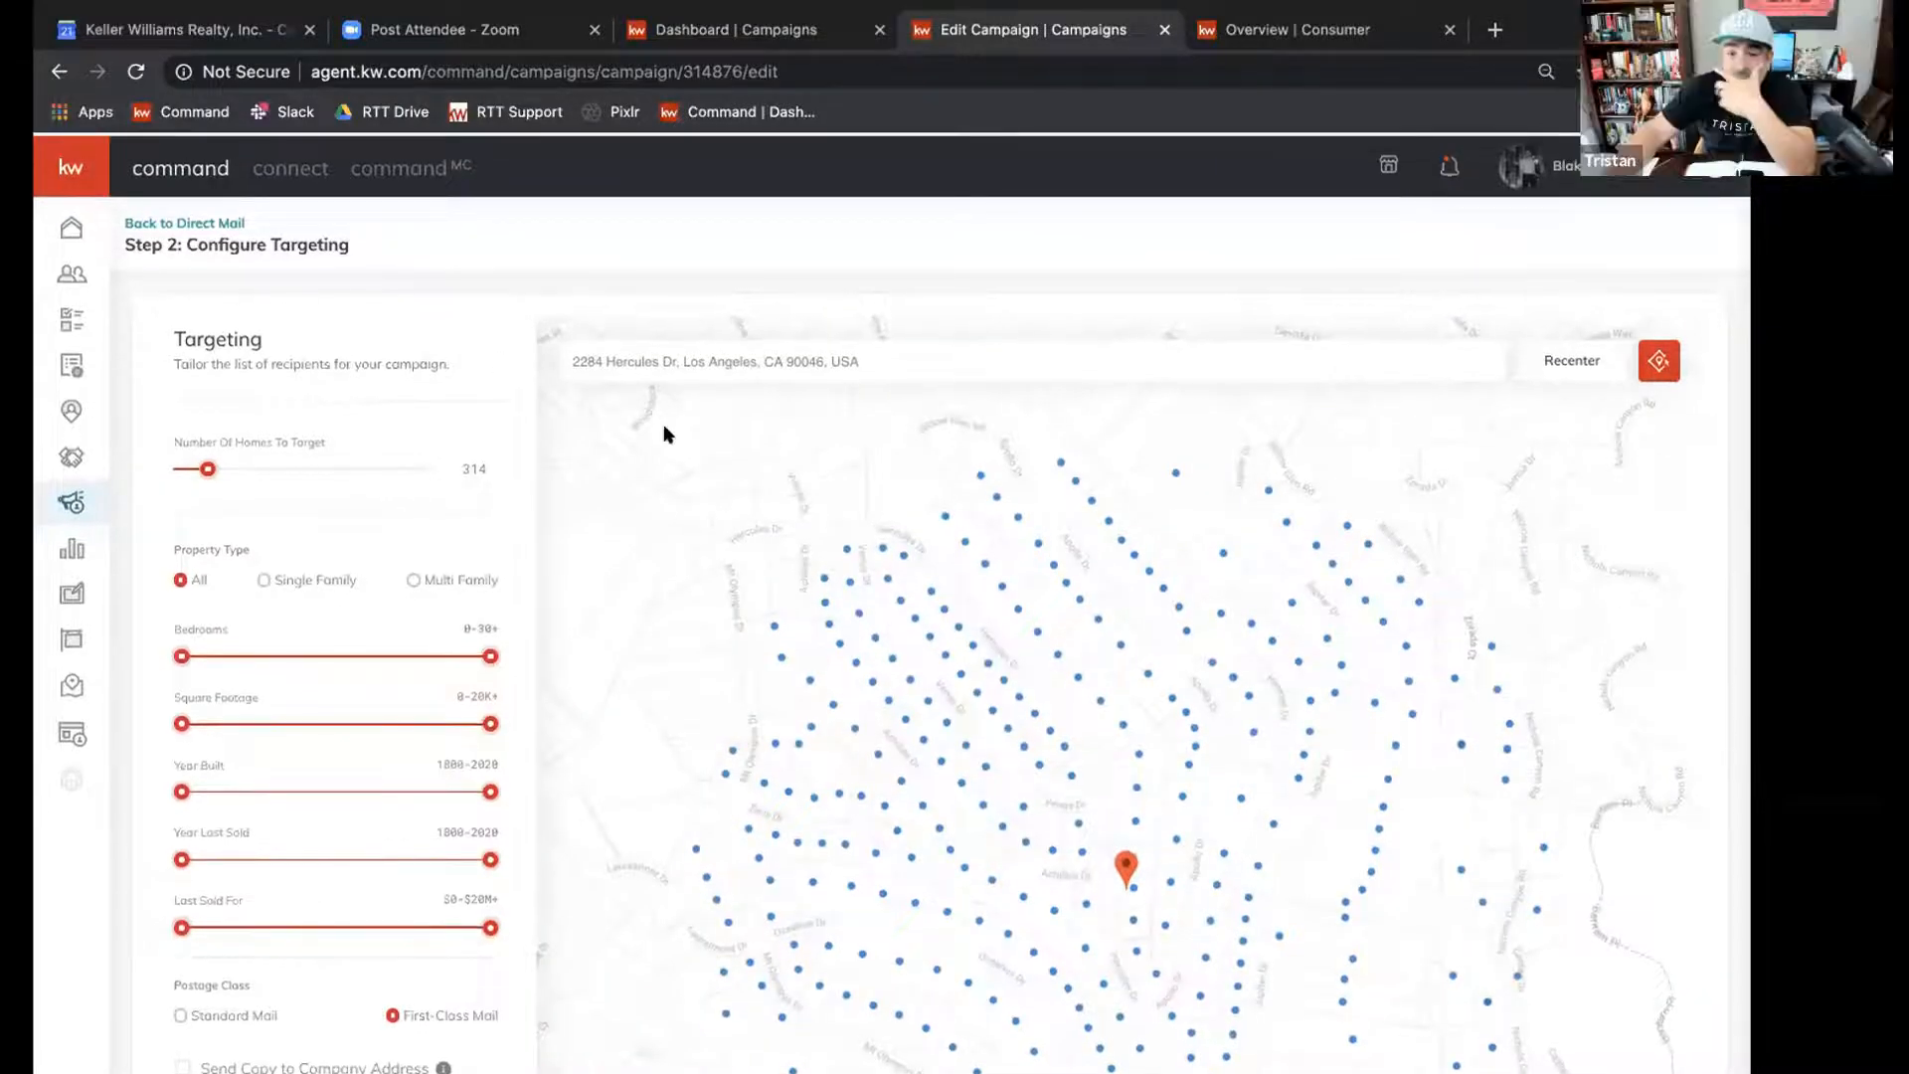
Restore the page zoom to 100% and review the targeting filters from property type and bedrooms to last sale and postage class.
click(1573, 72)
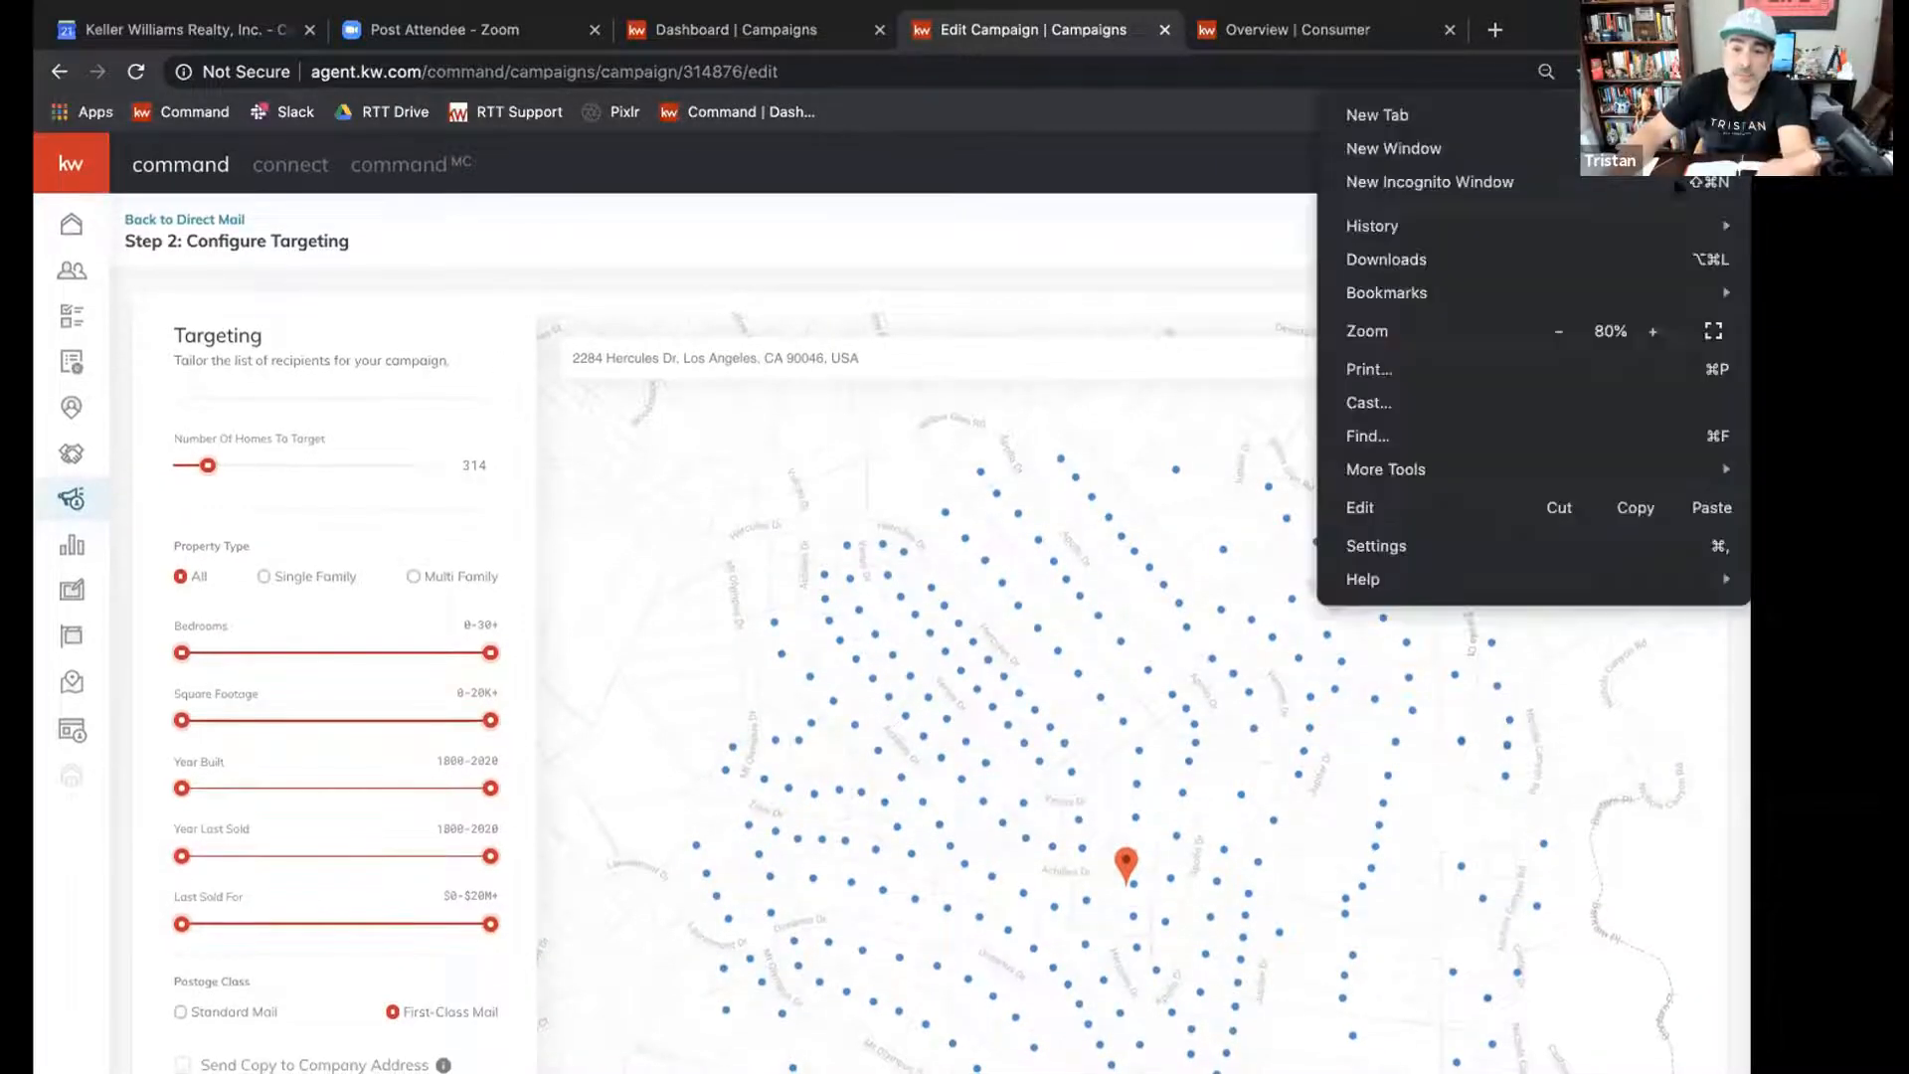
click(1653, 331)
click(1653, 331)
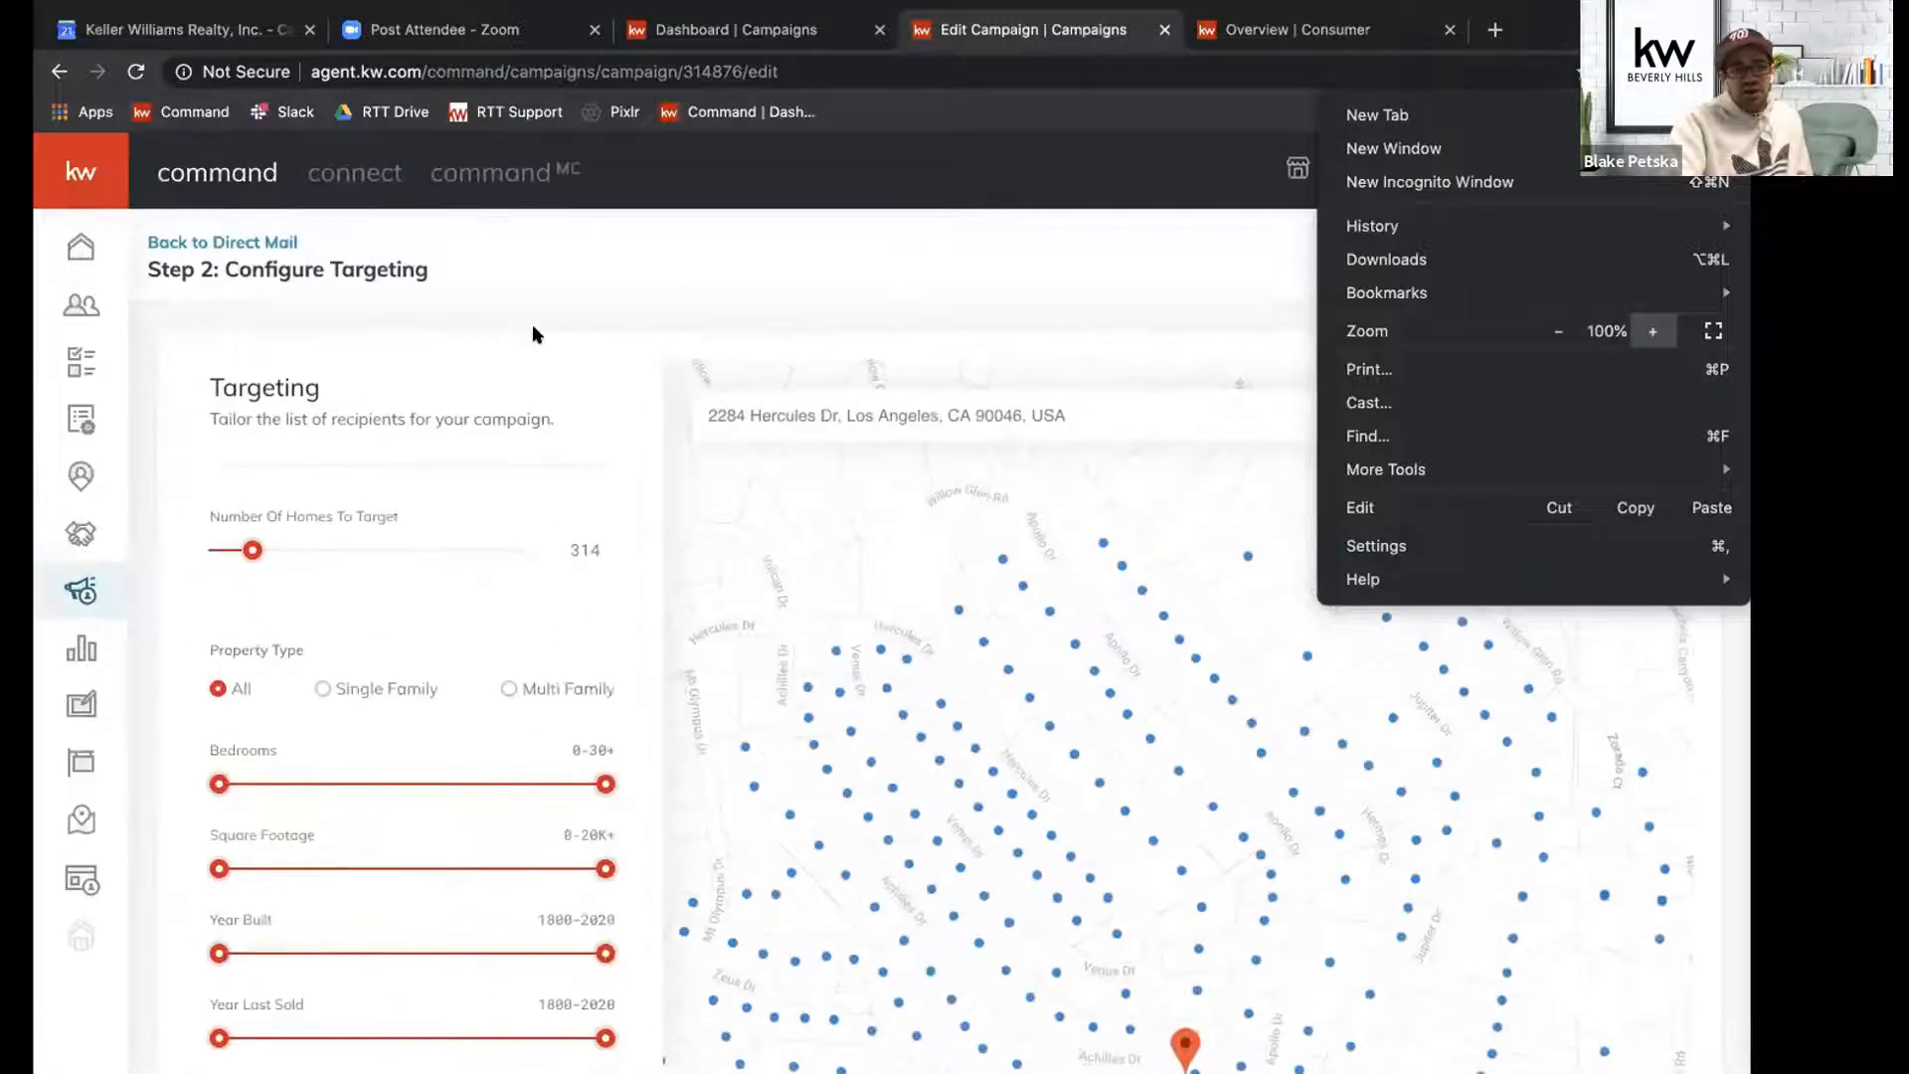
click(533, 324)
scroll(541, 524, down, 3)
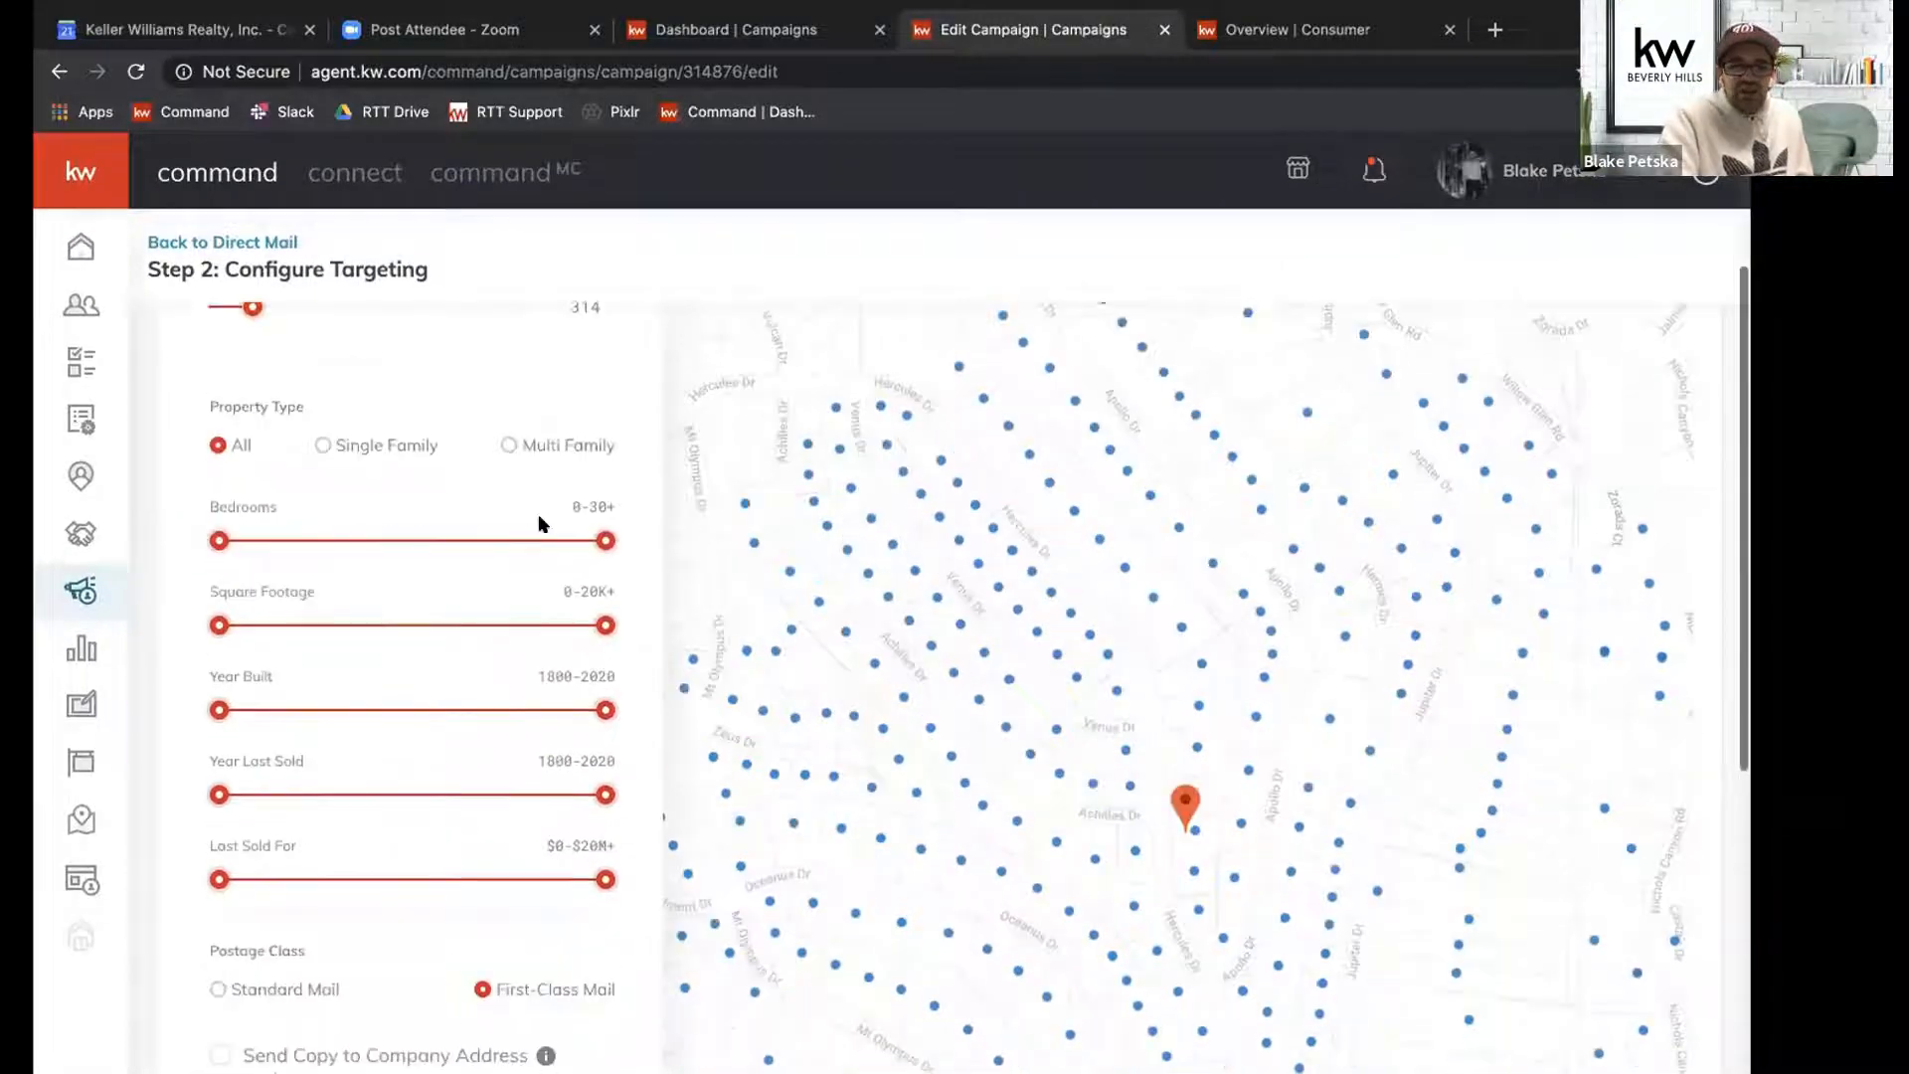
scroll(537, 522, up, 1)
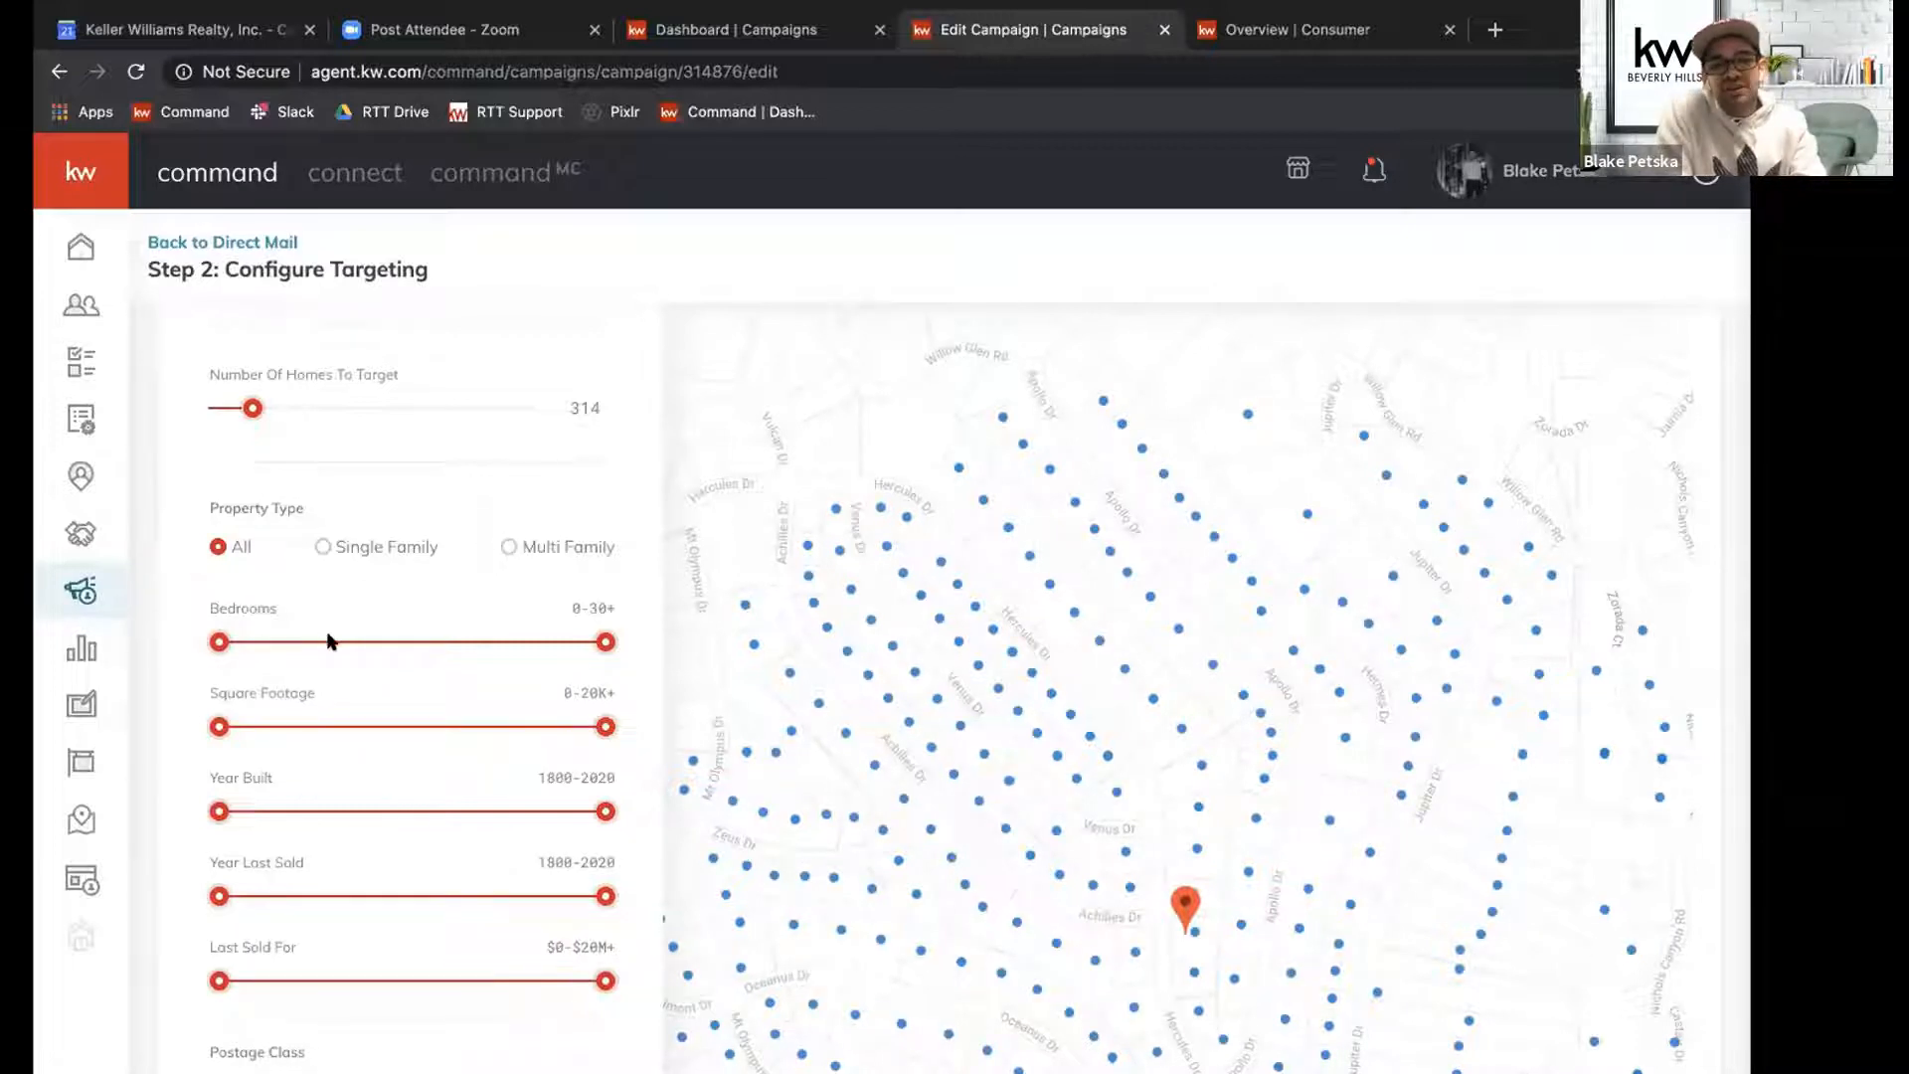
scroll(332, 642, down, 3)
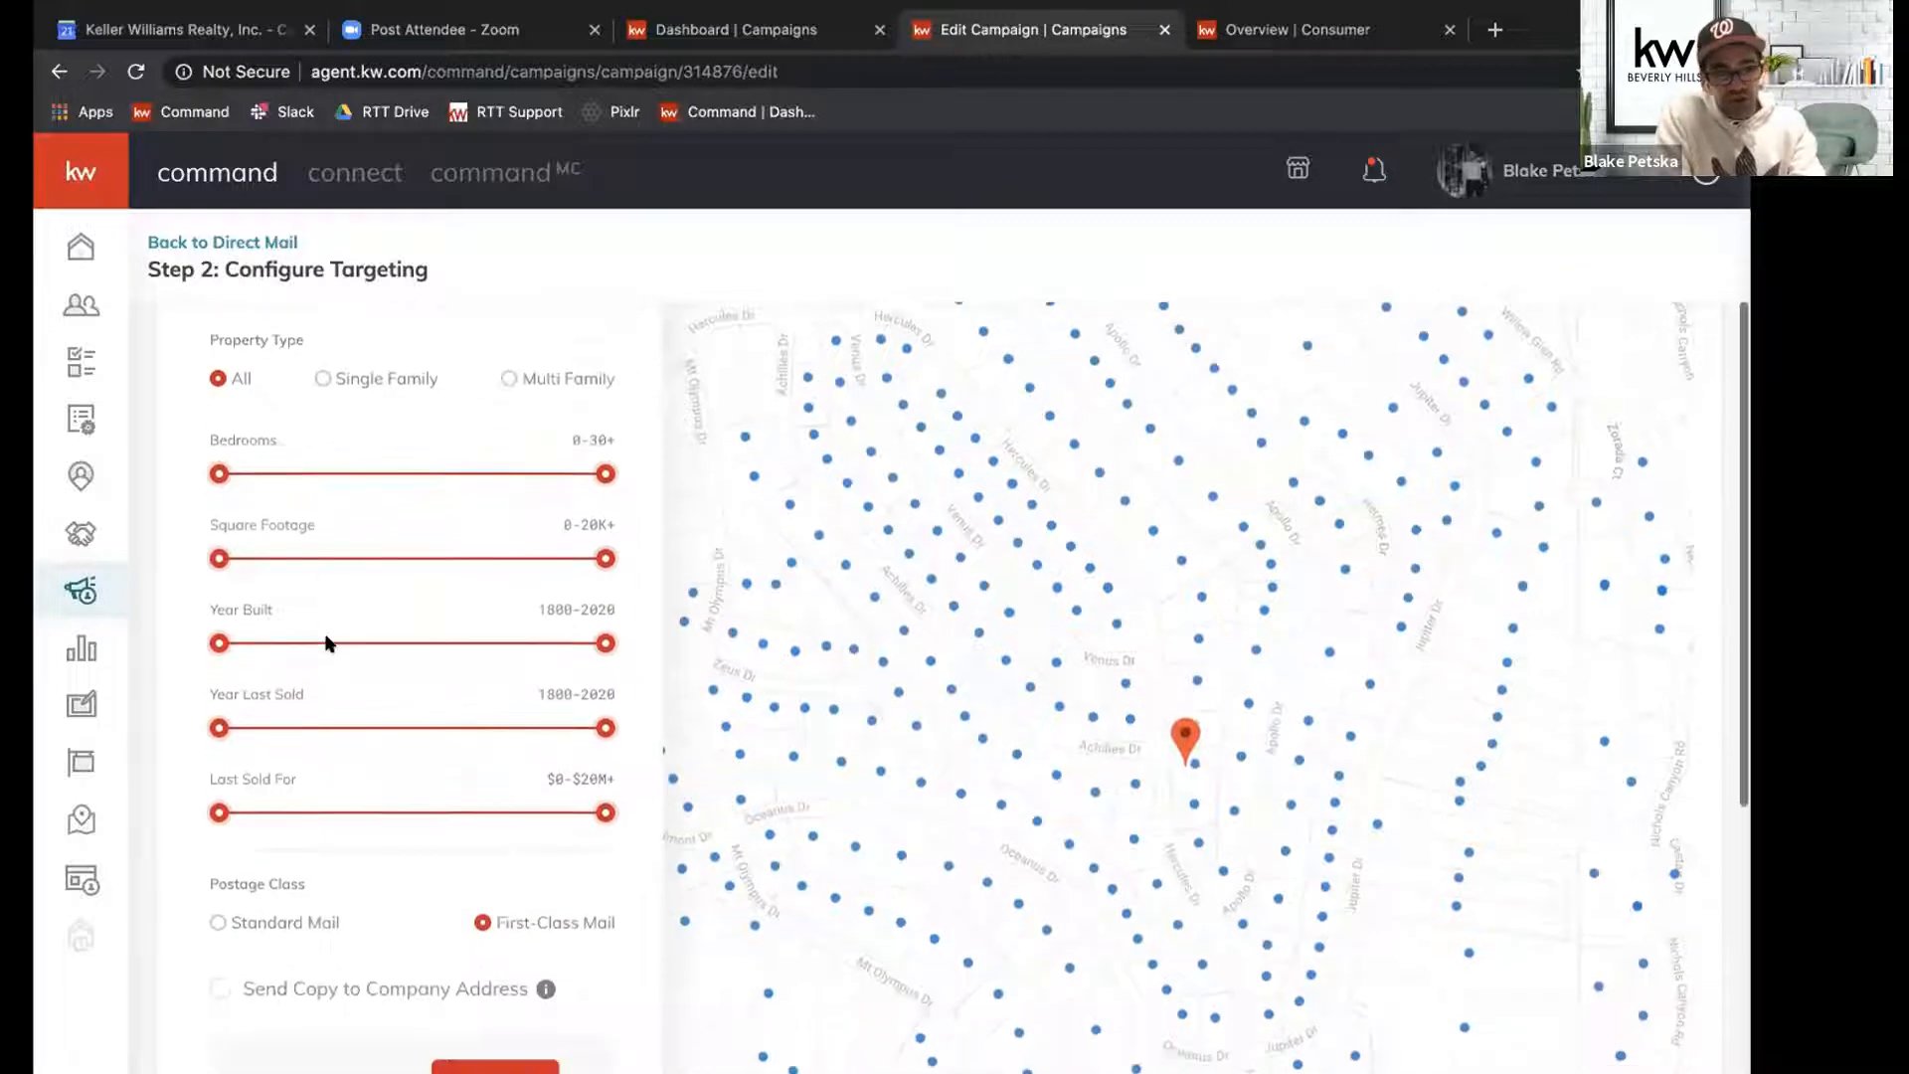
scroll(328, 642, down, 1)
scroll(334, 620, up, 1)
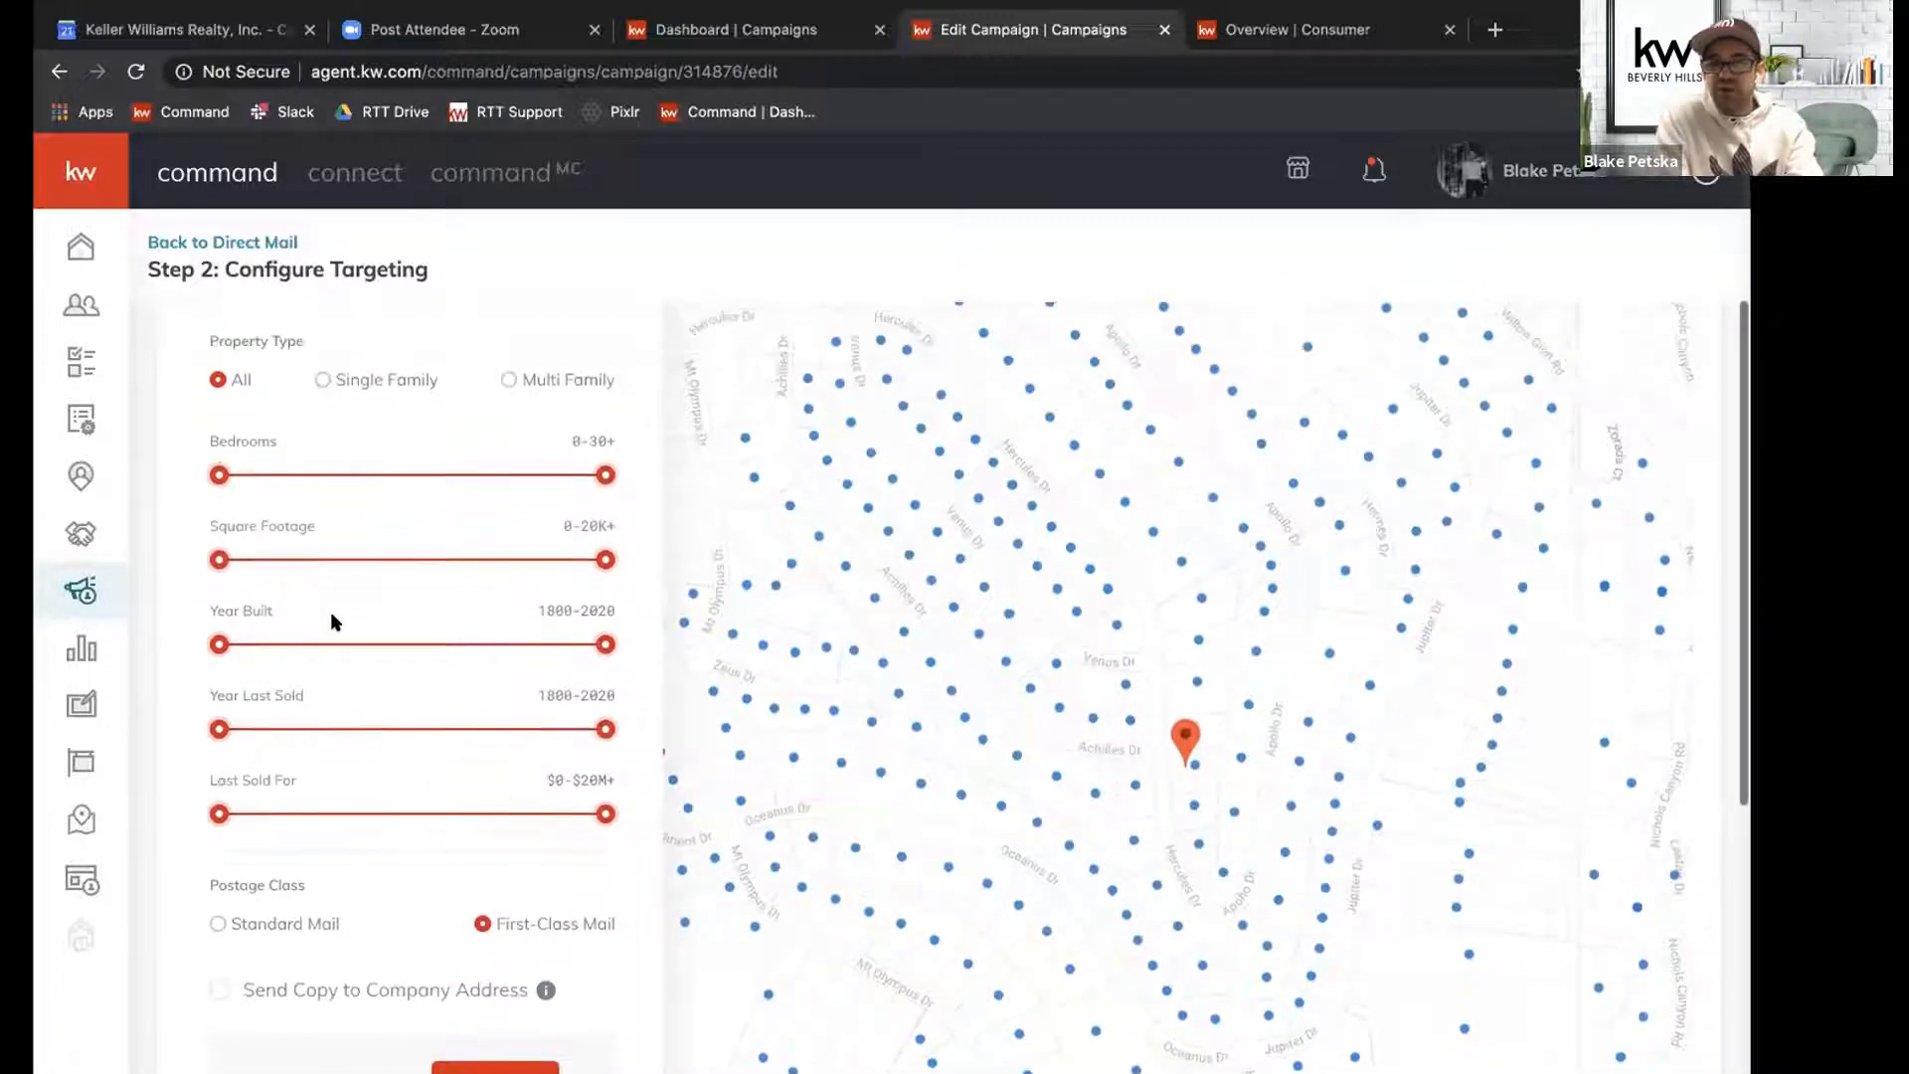
scroll(330, 621, up, 2)
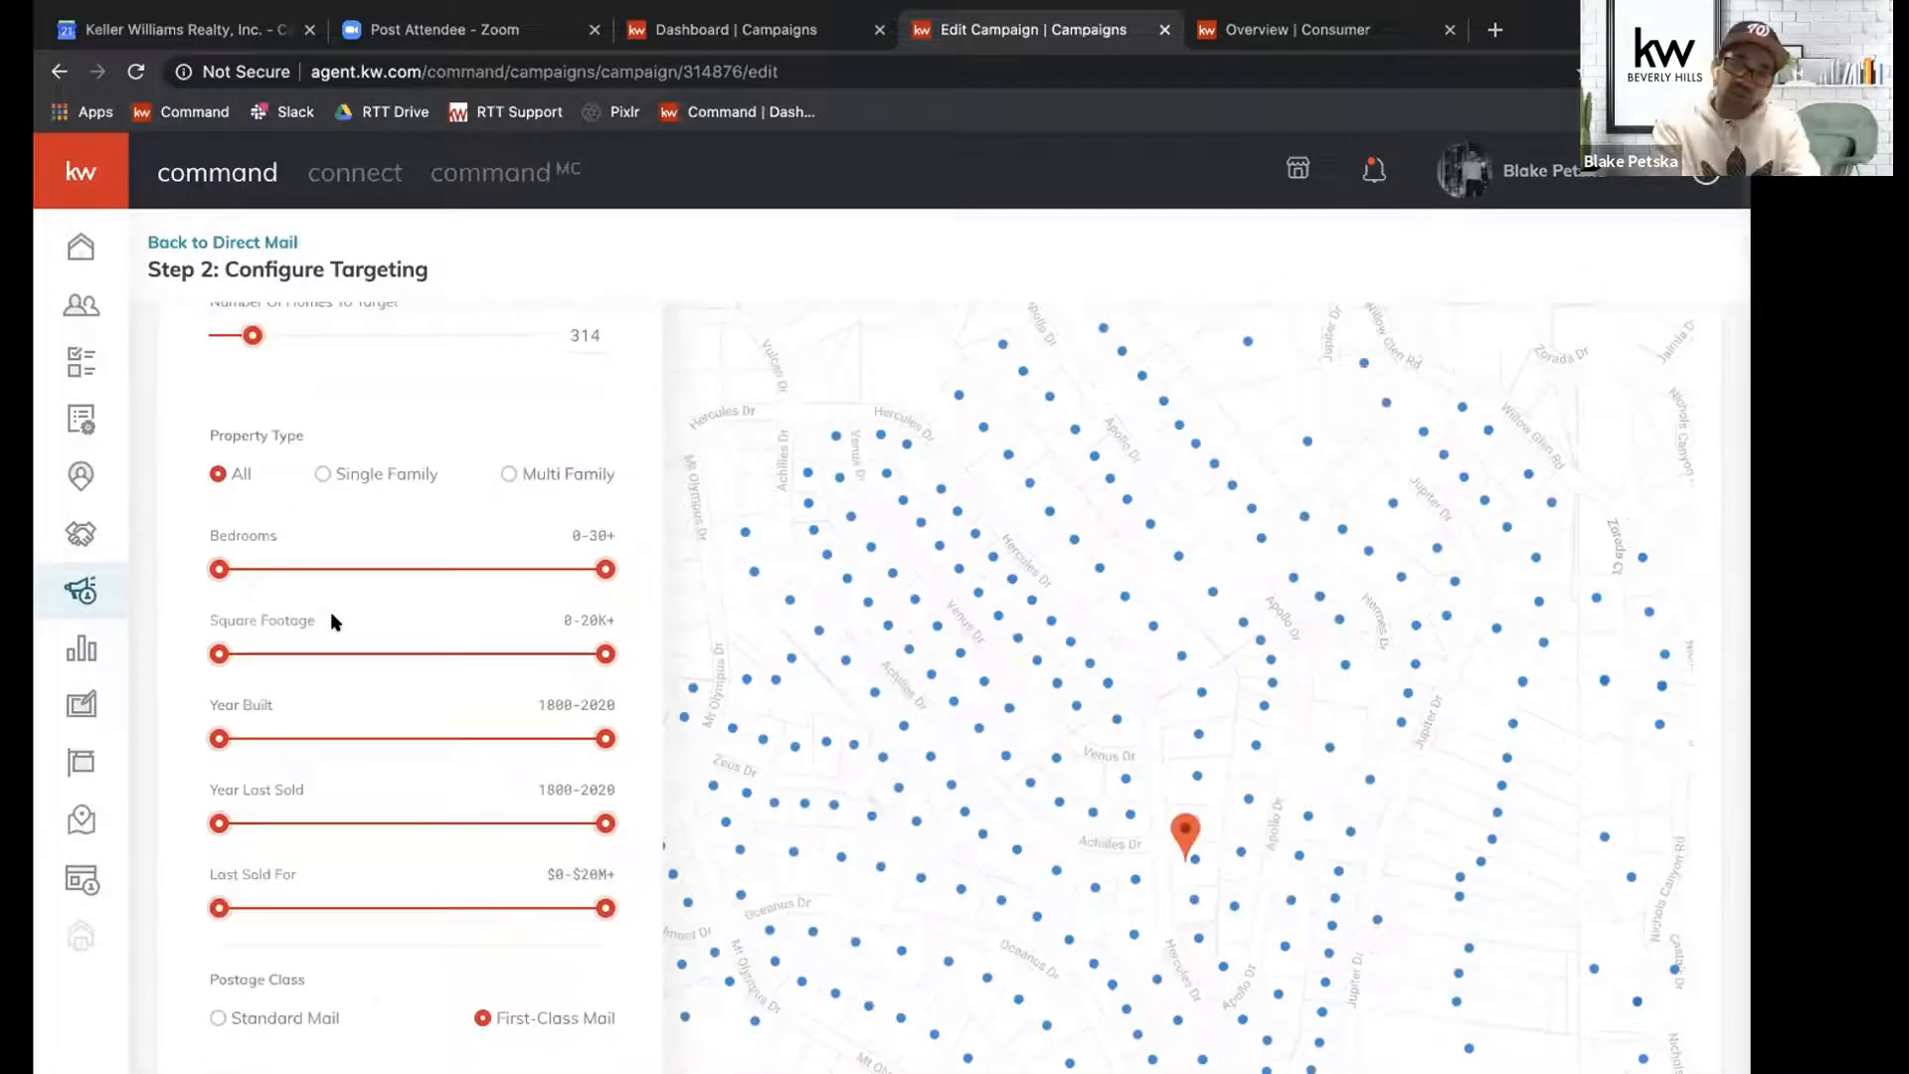
scroll(330, 612, down, 4)
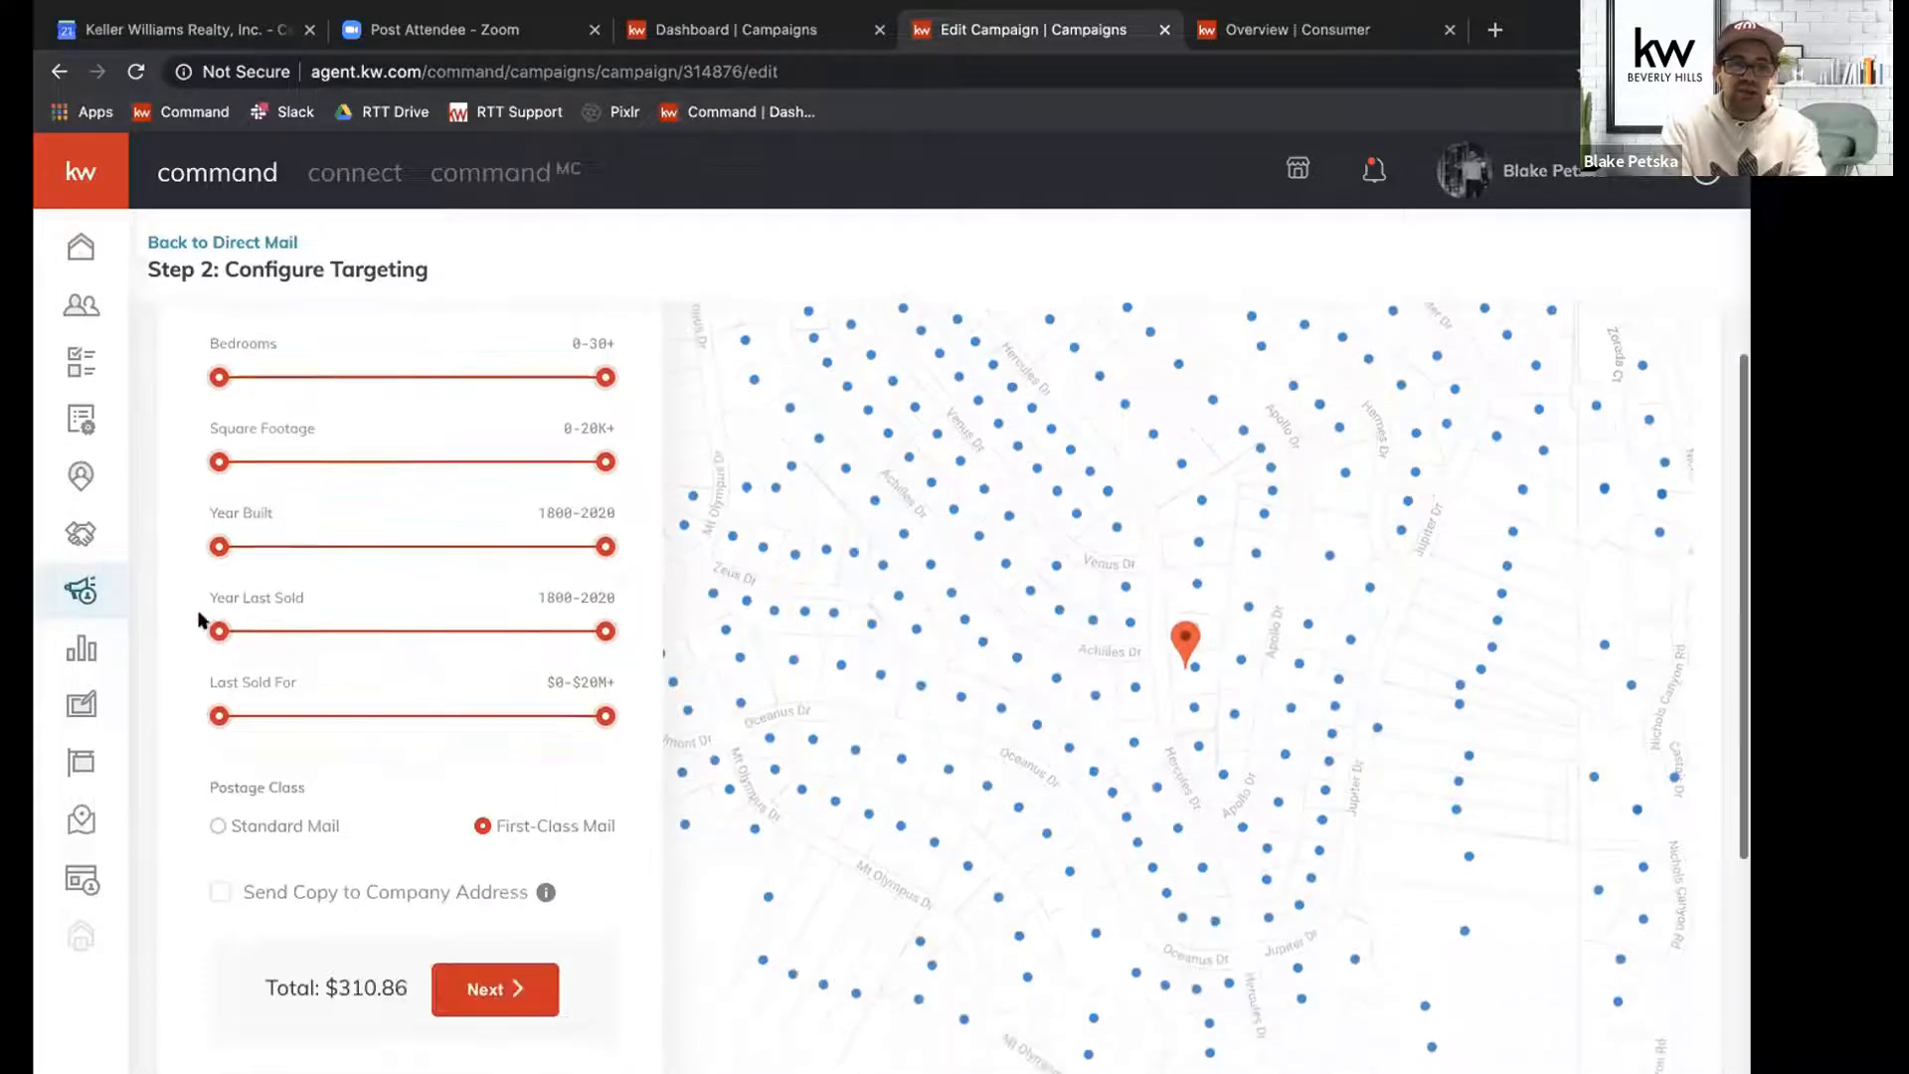
Try lowering the upper limit of the Year Last Sold filter to 1848, and restore its range to 1800-2020.
drag(216, 593, 286, 591)
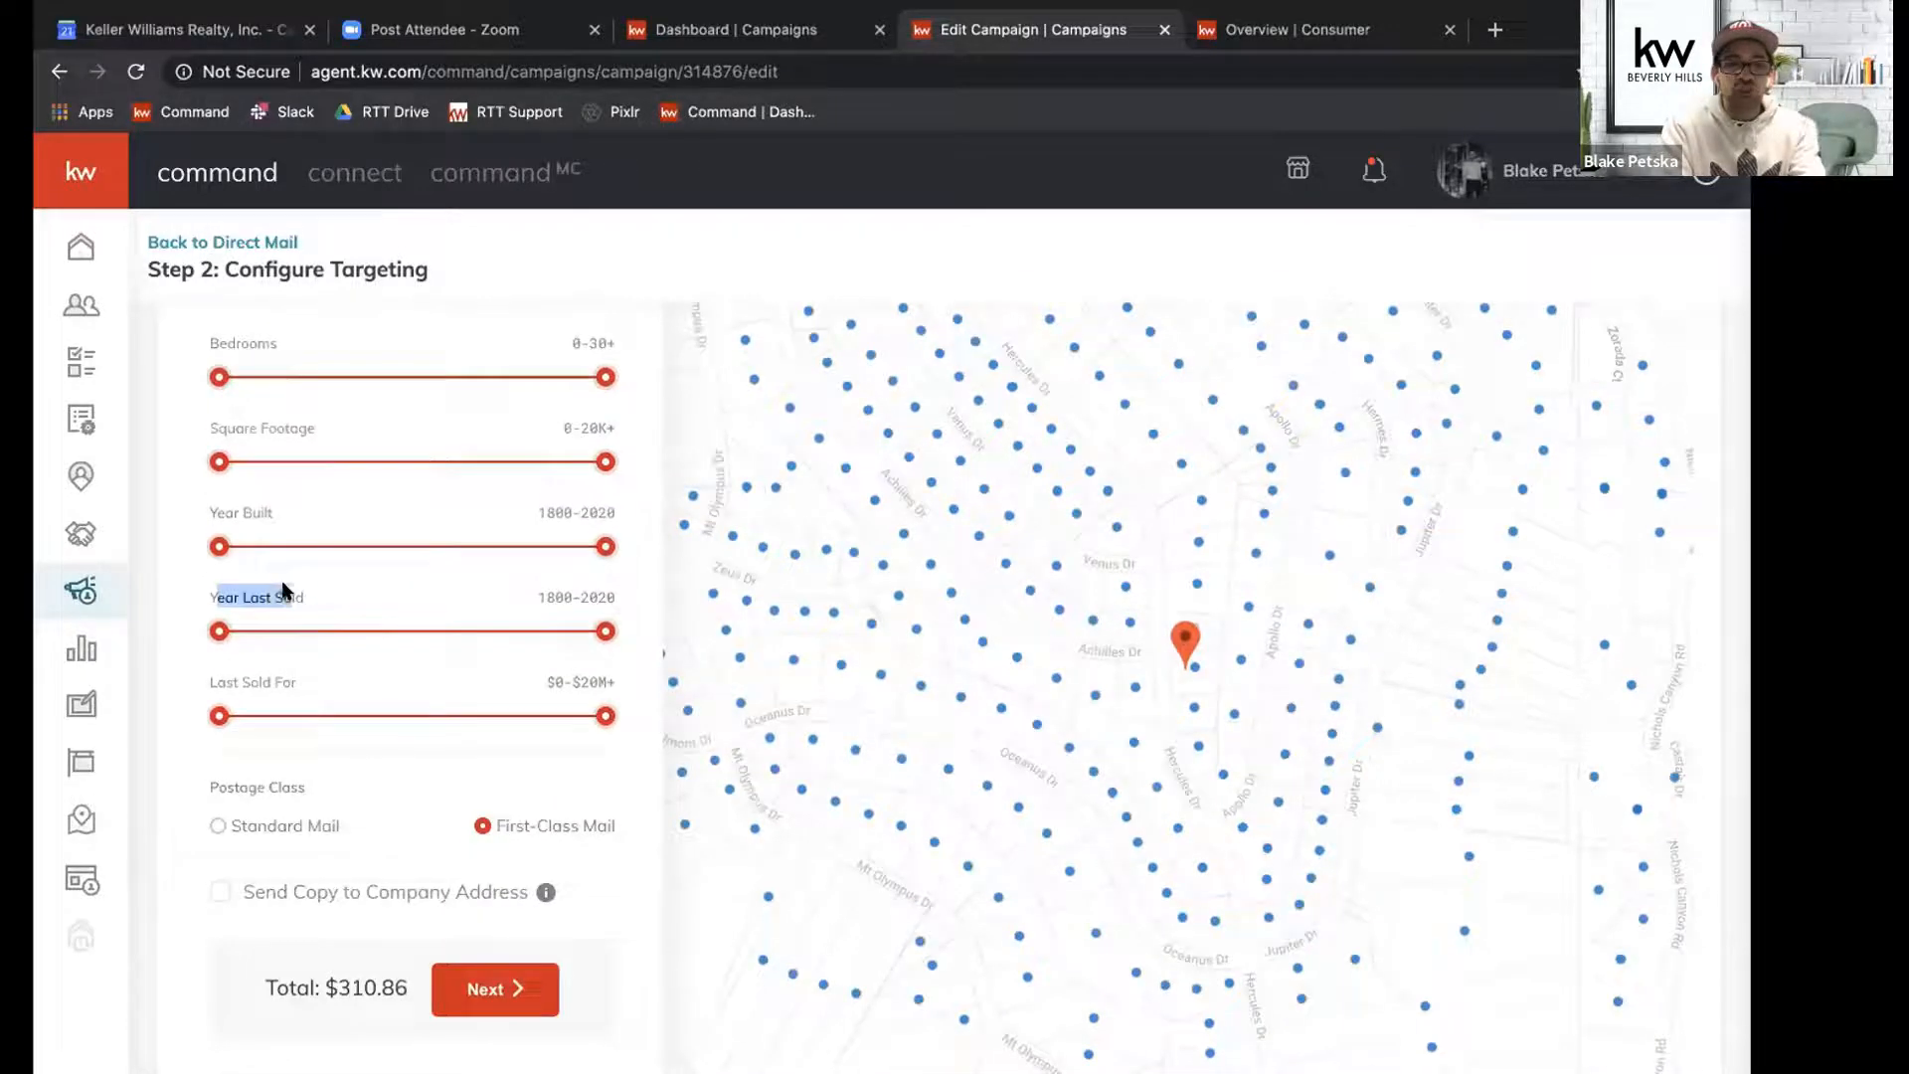
click(581, 600)
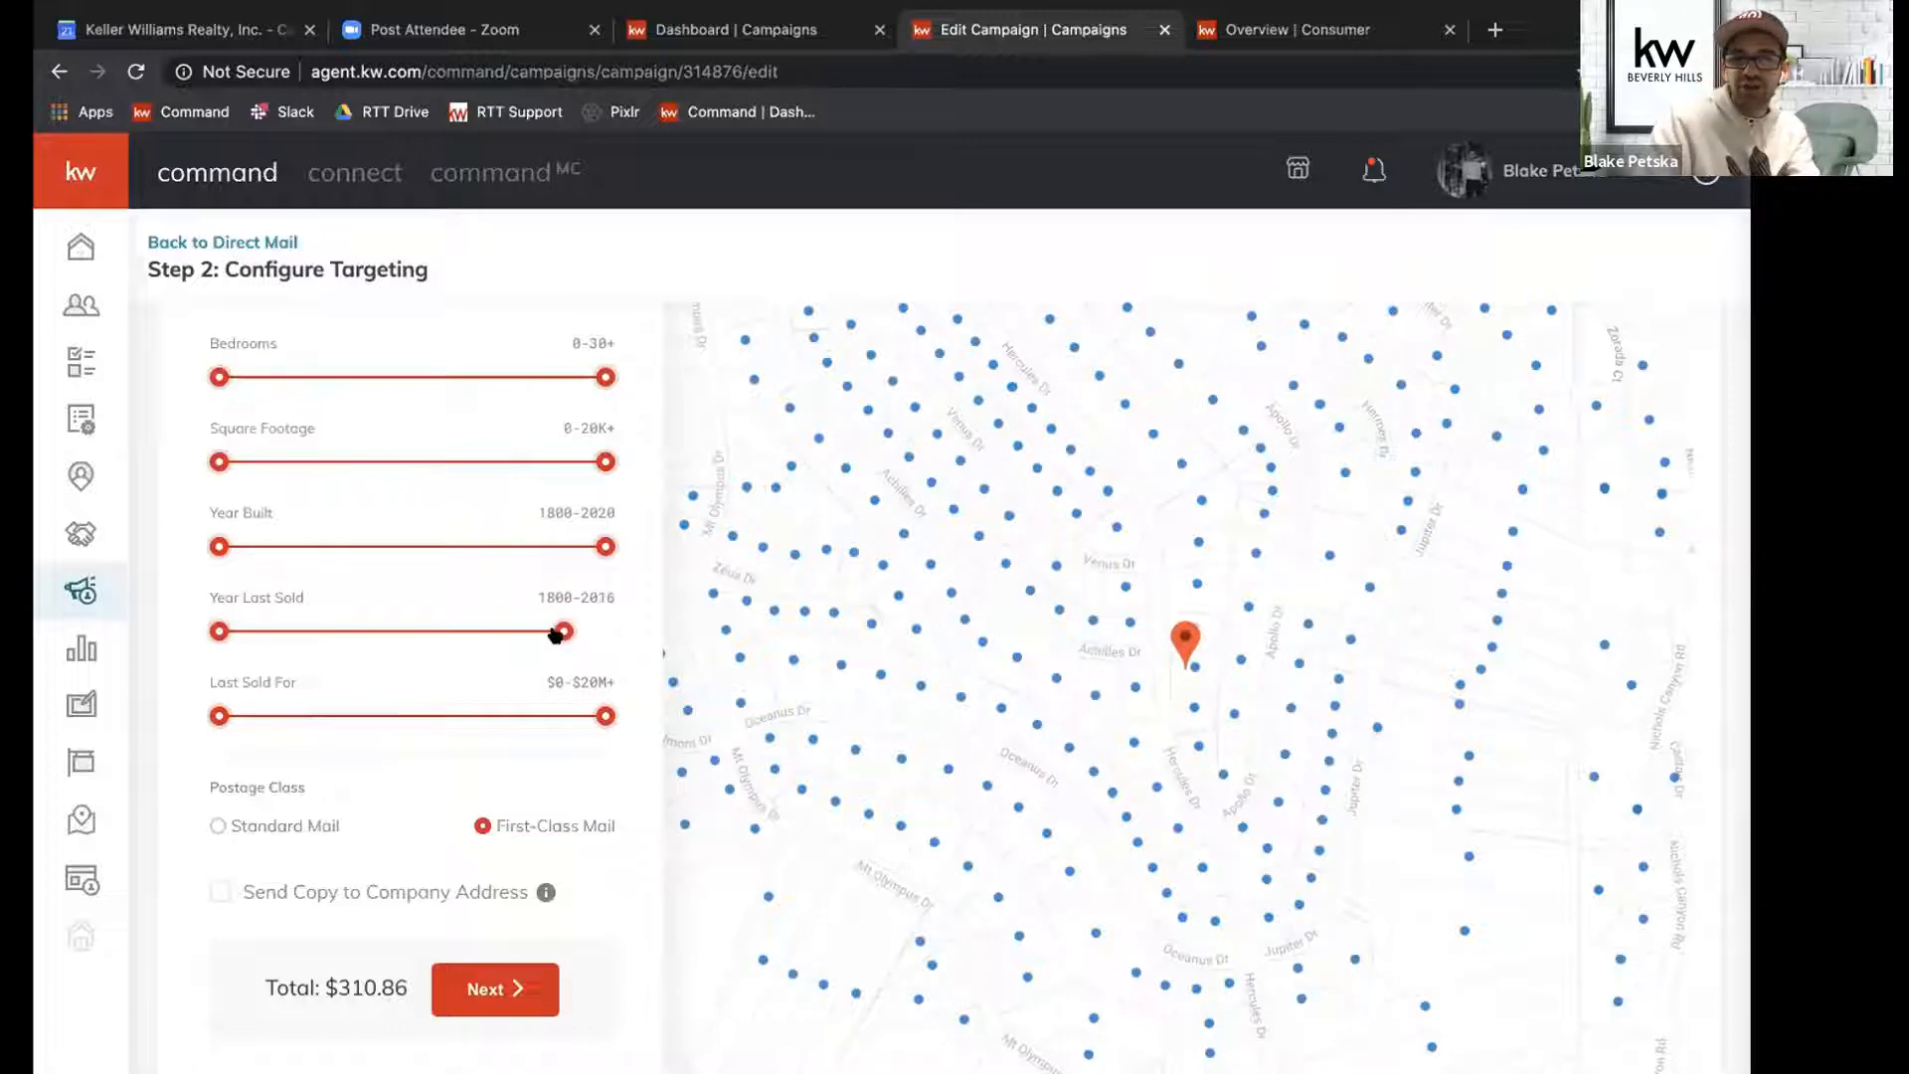
click(548, 636)
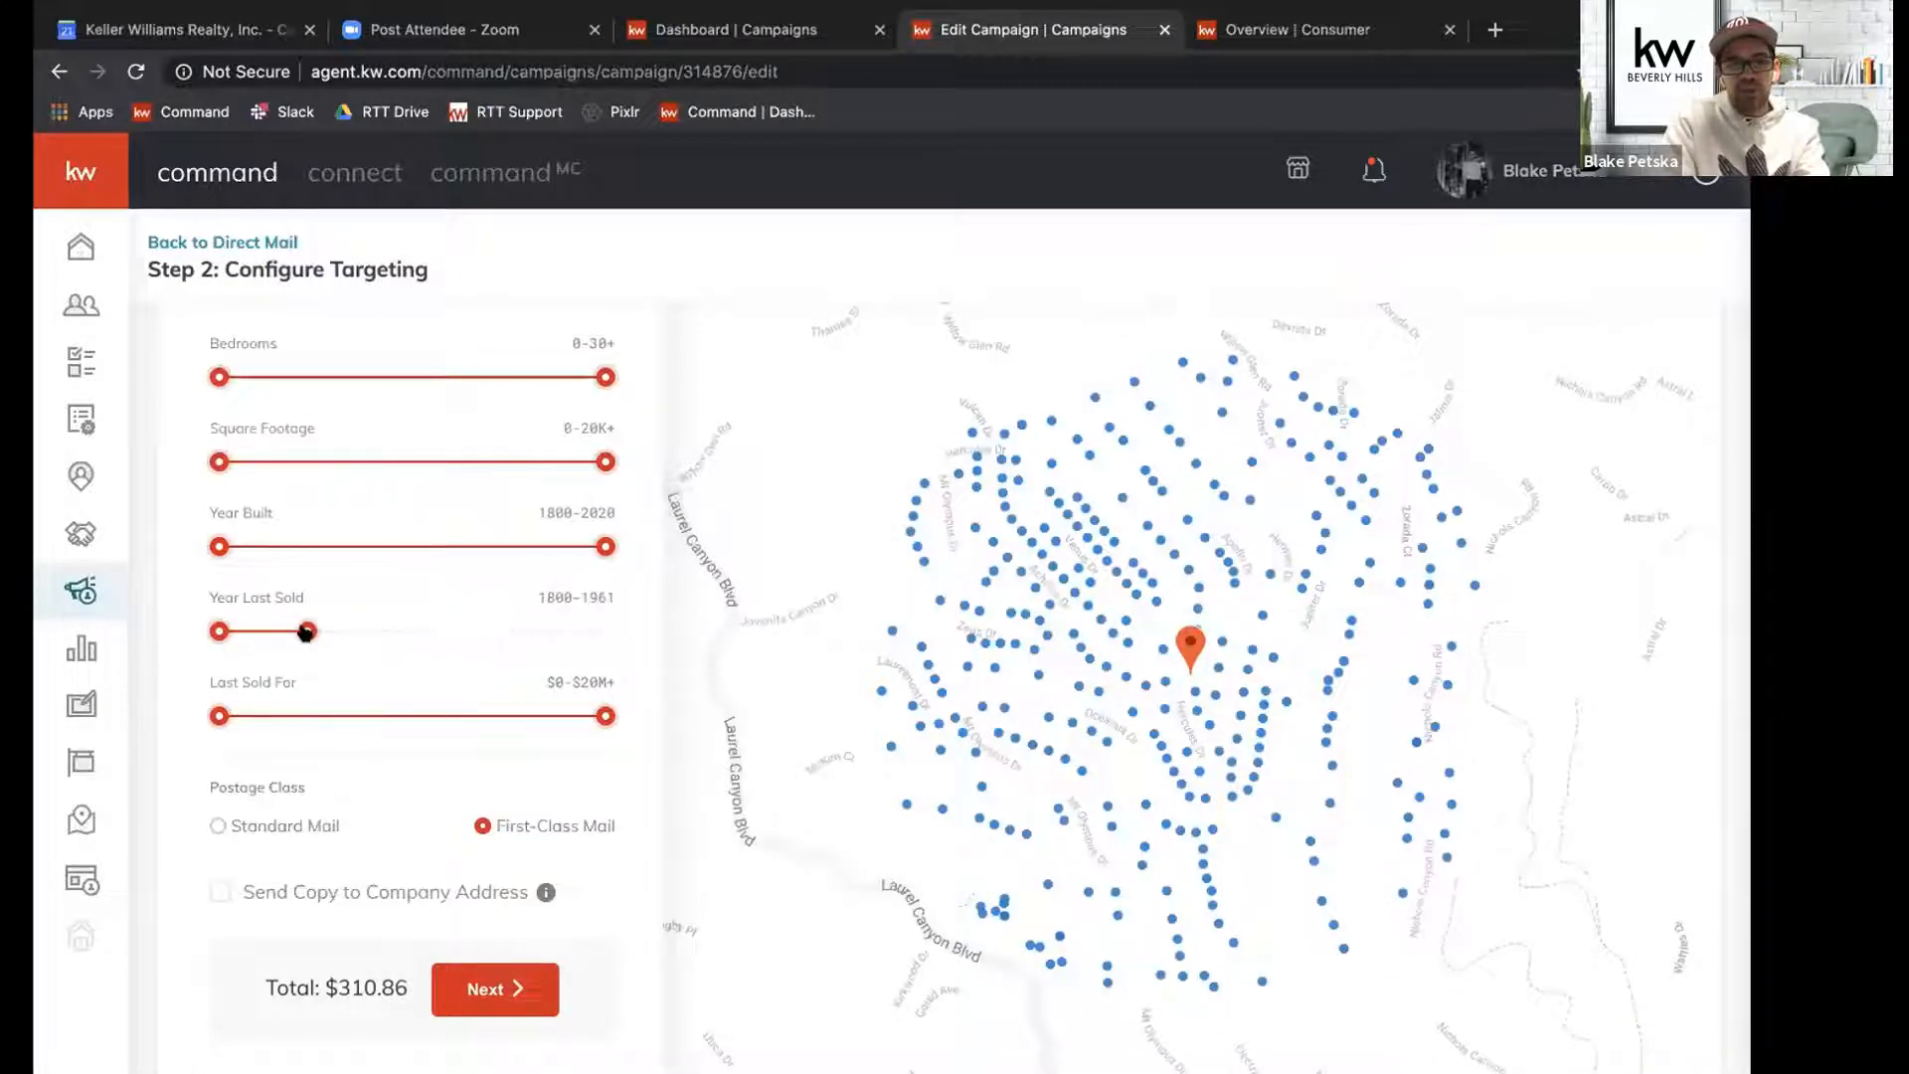
click(238, 646)
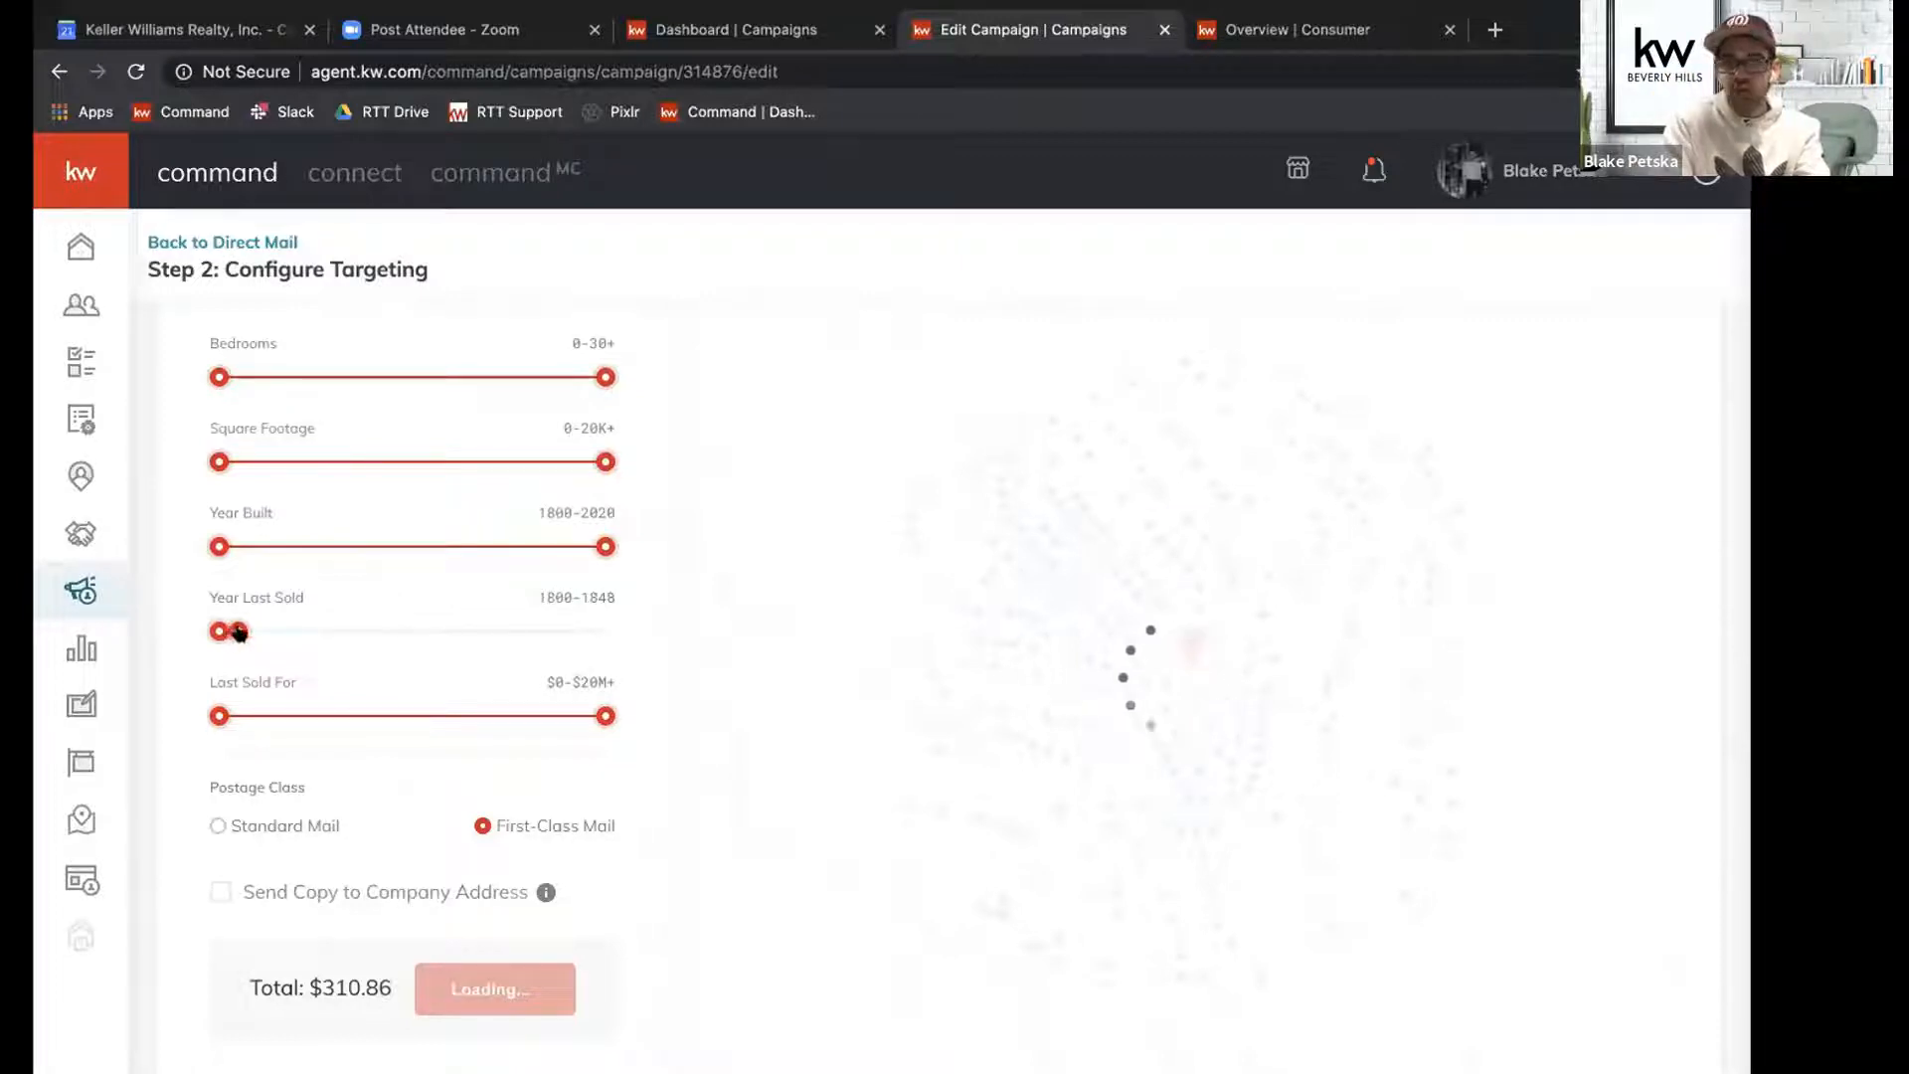
drag(414, 664, 681, 680)
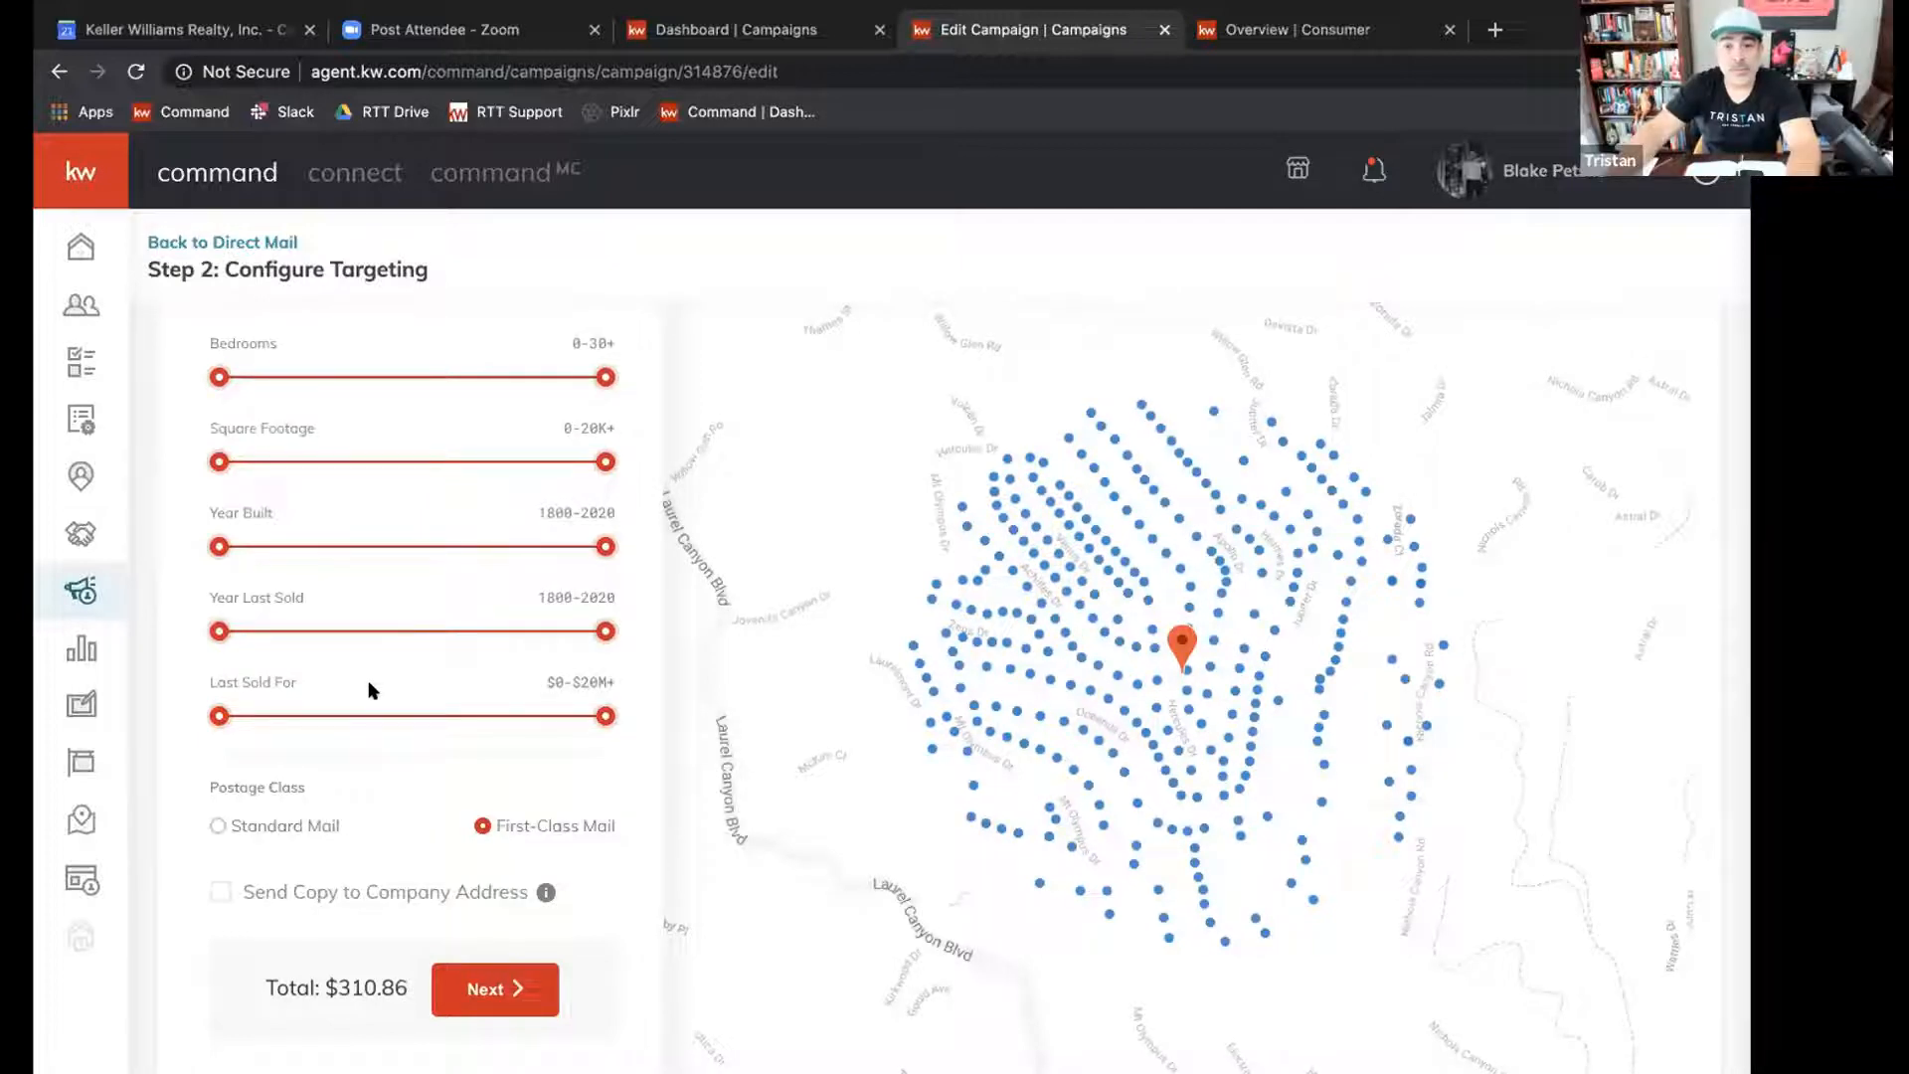
Enable sending a copy of the postcard to the company address, below the postage class options.
scroll(370, 690, down, 1)
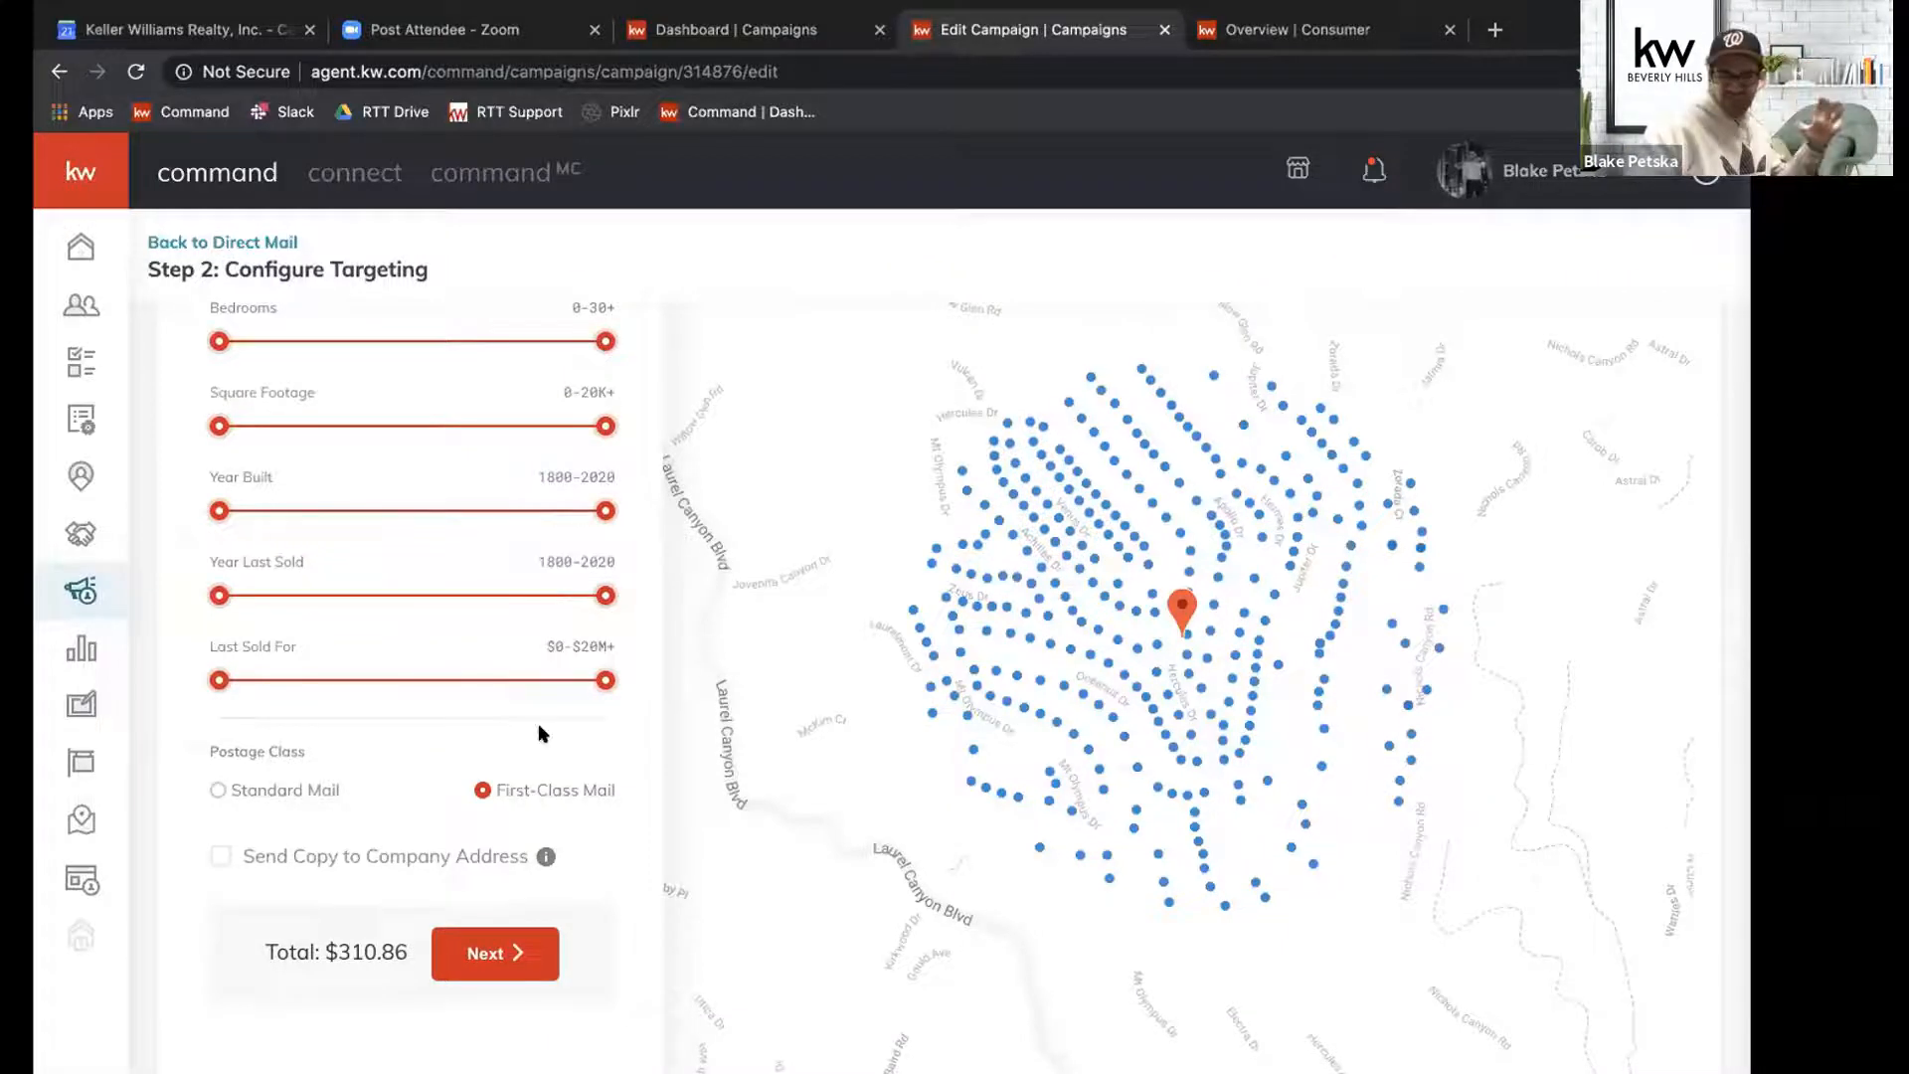
scroll(480, 766, down, 1)
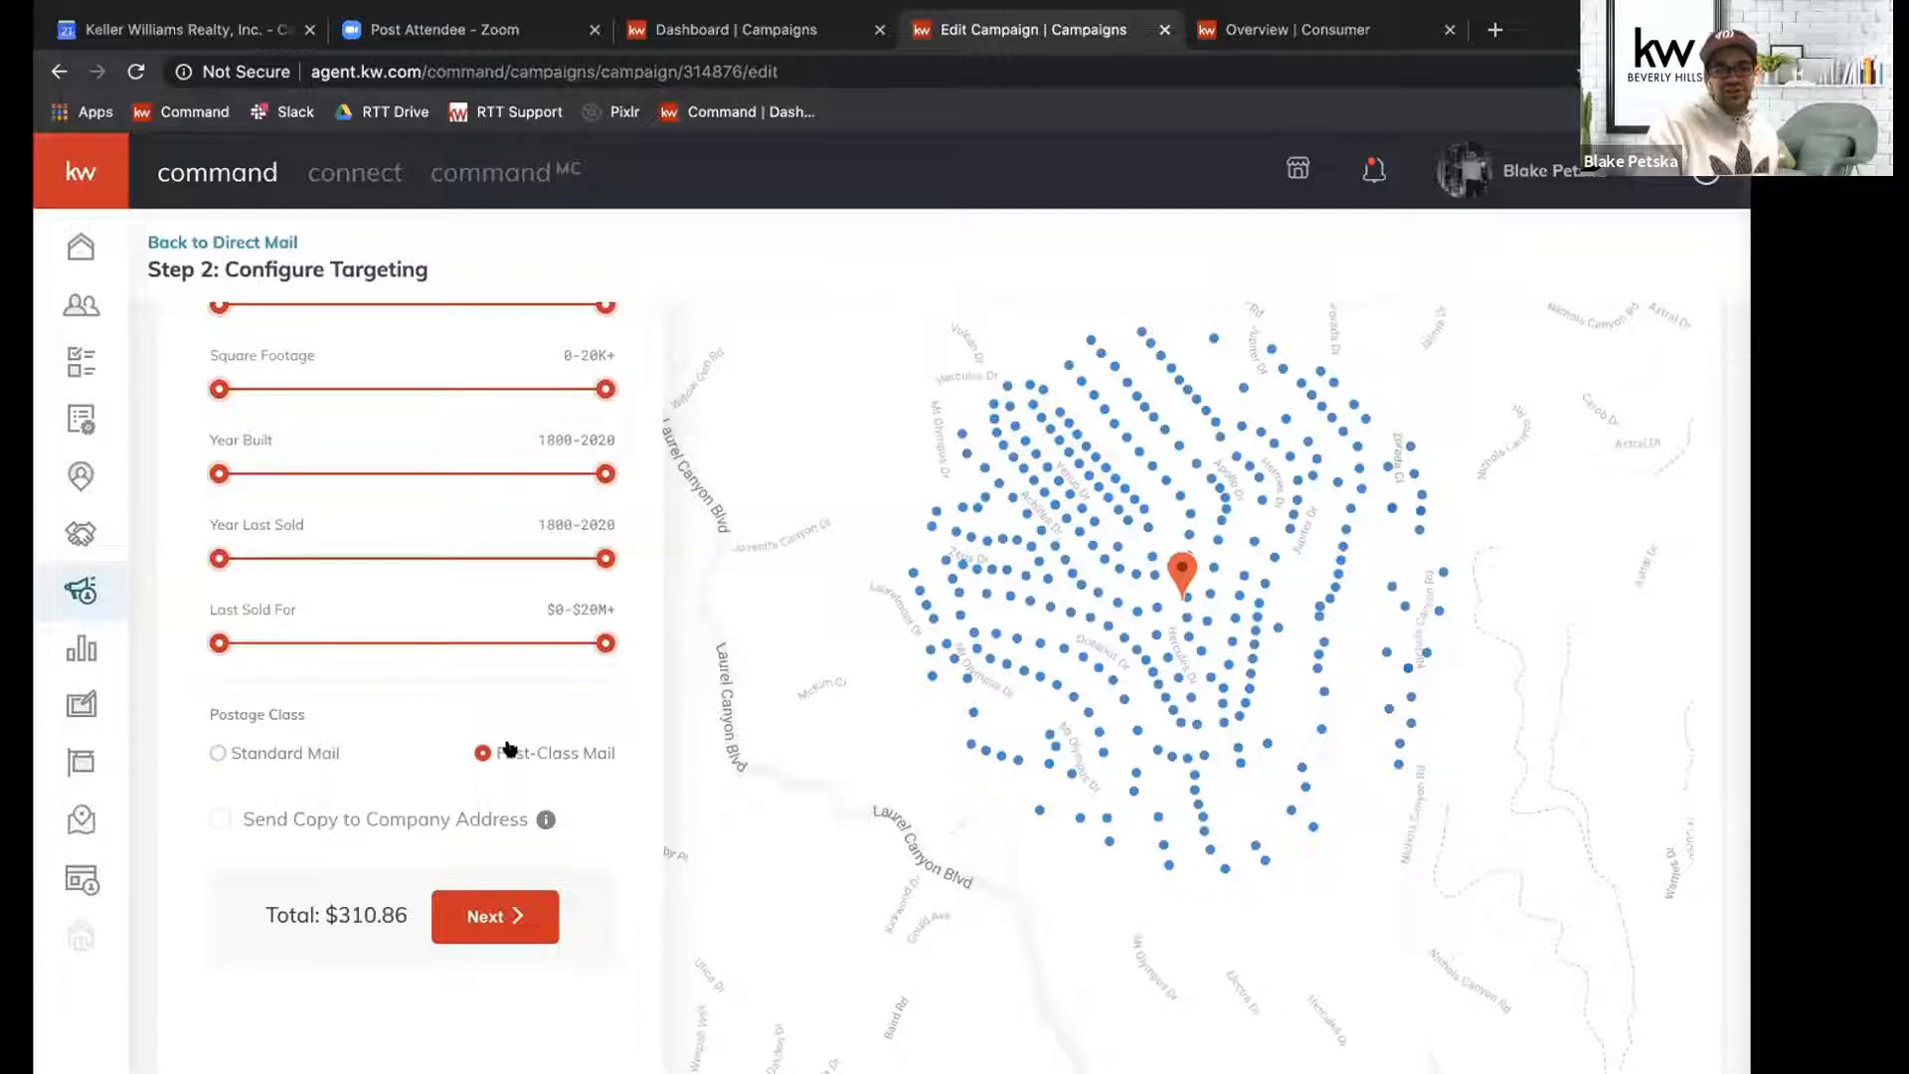
click(248, 817)
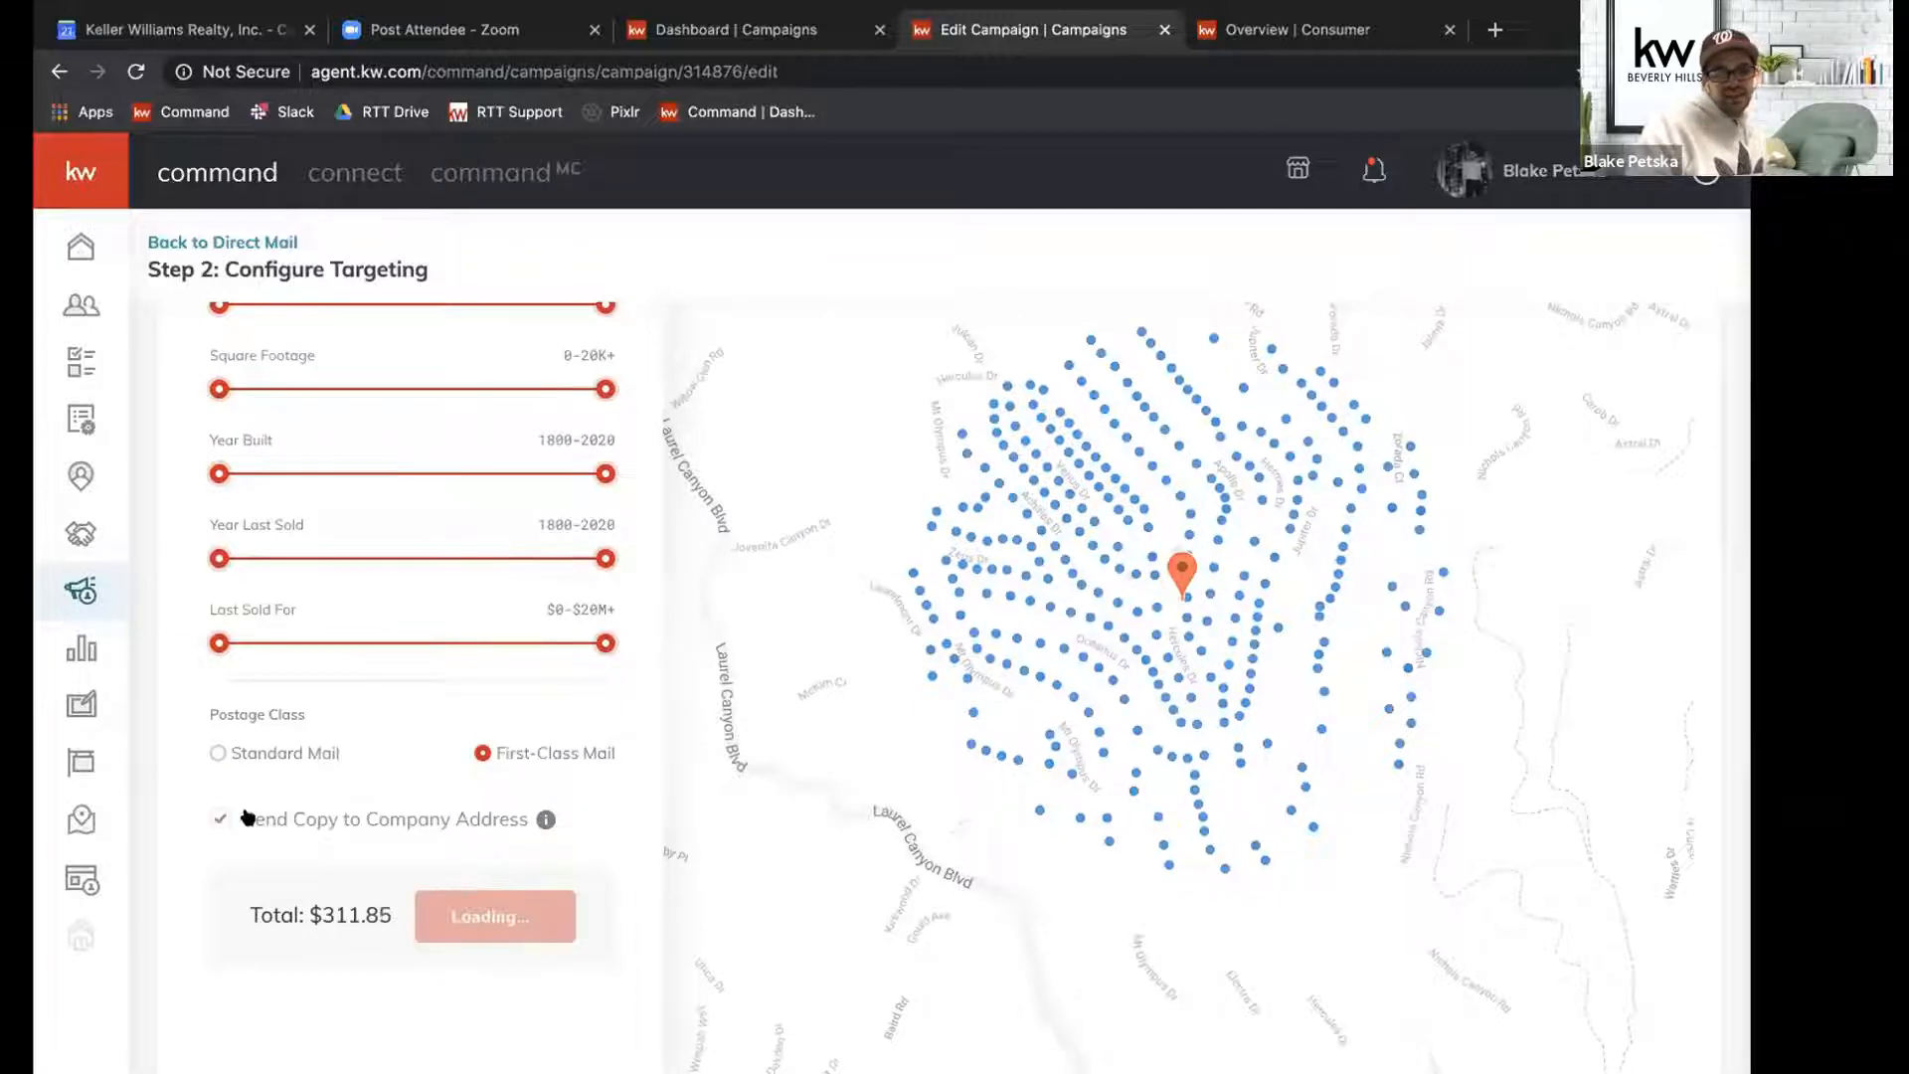
Set the number of homes to target to 50.
scroll(416, 826, up, 5)
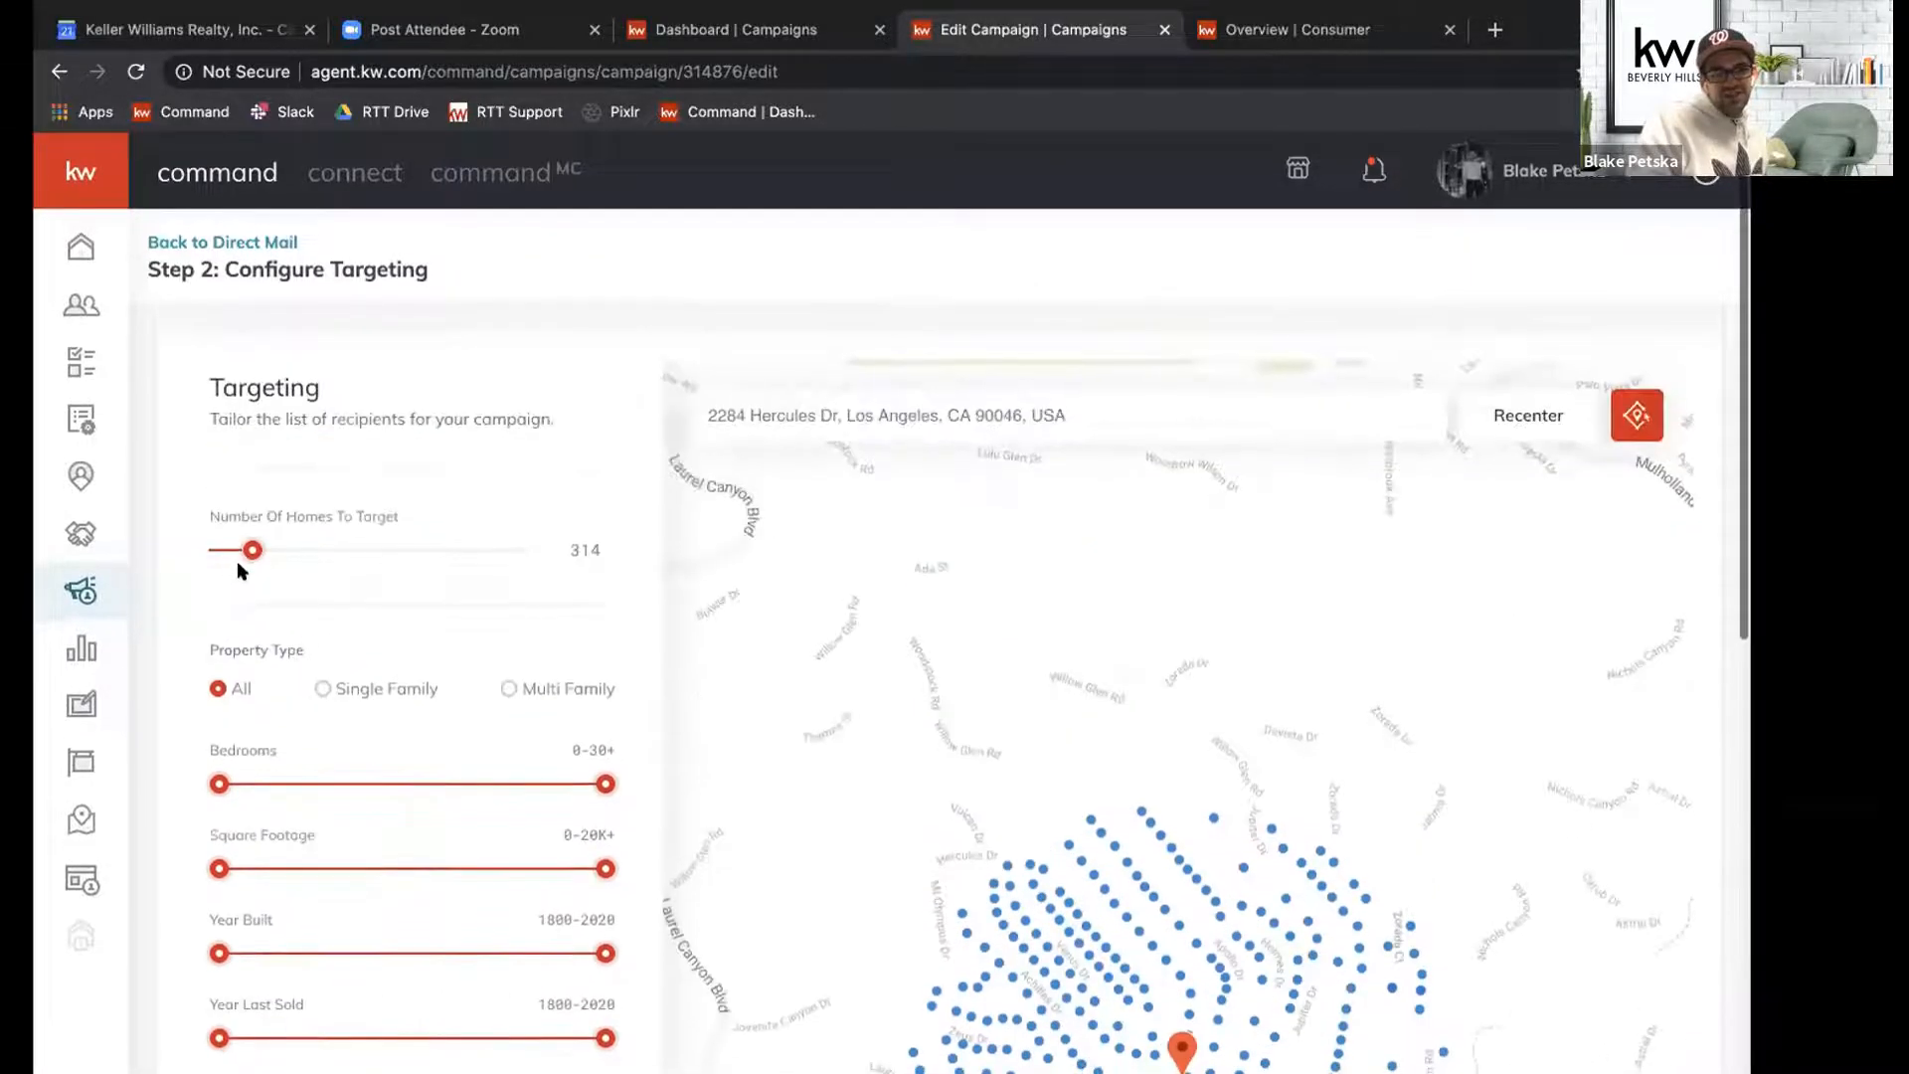
double_click(248, 563)
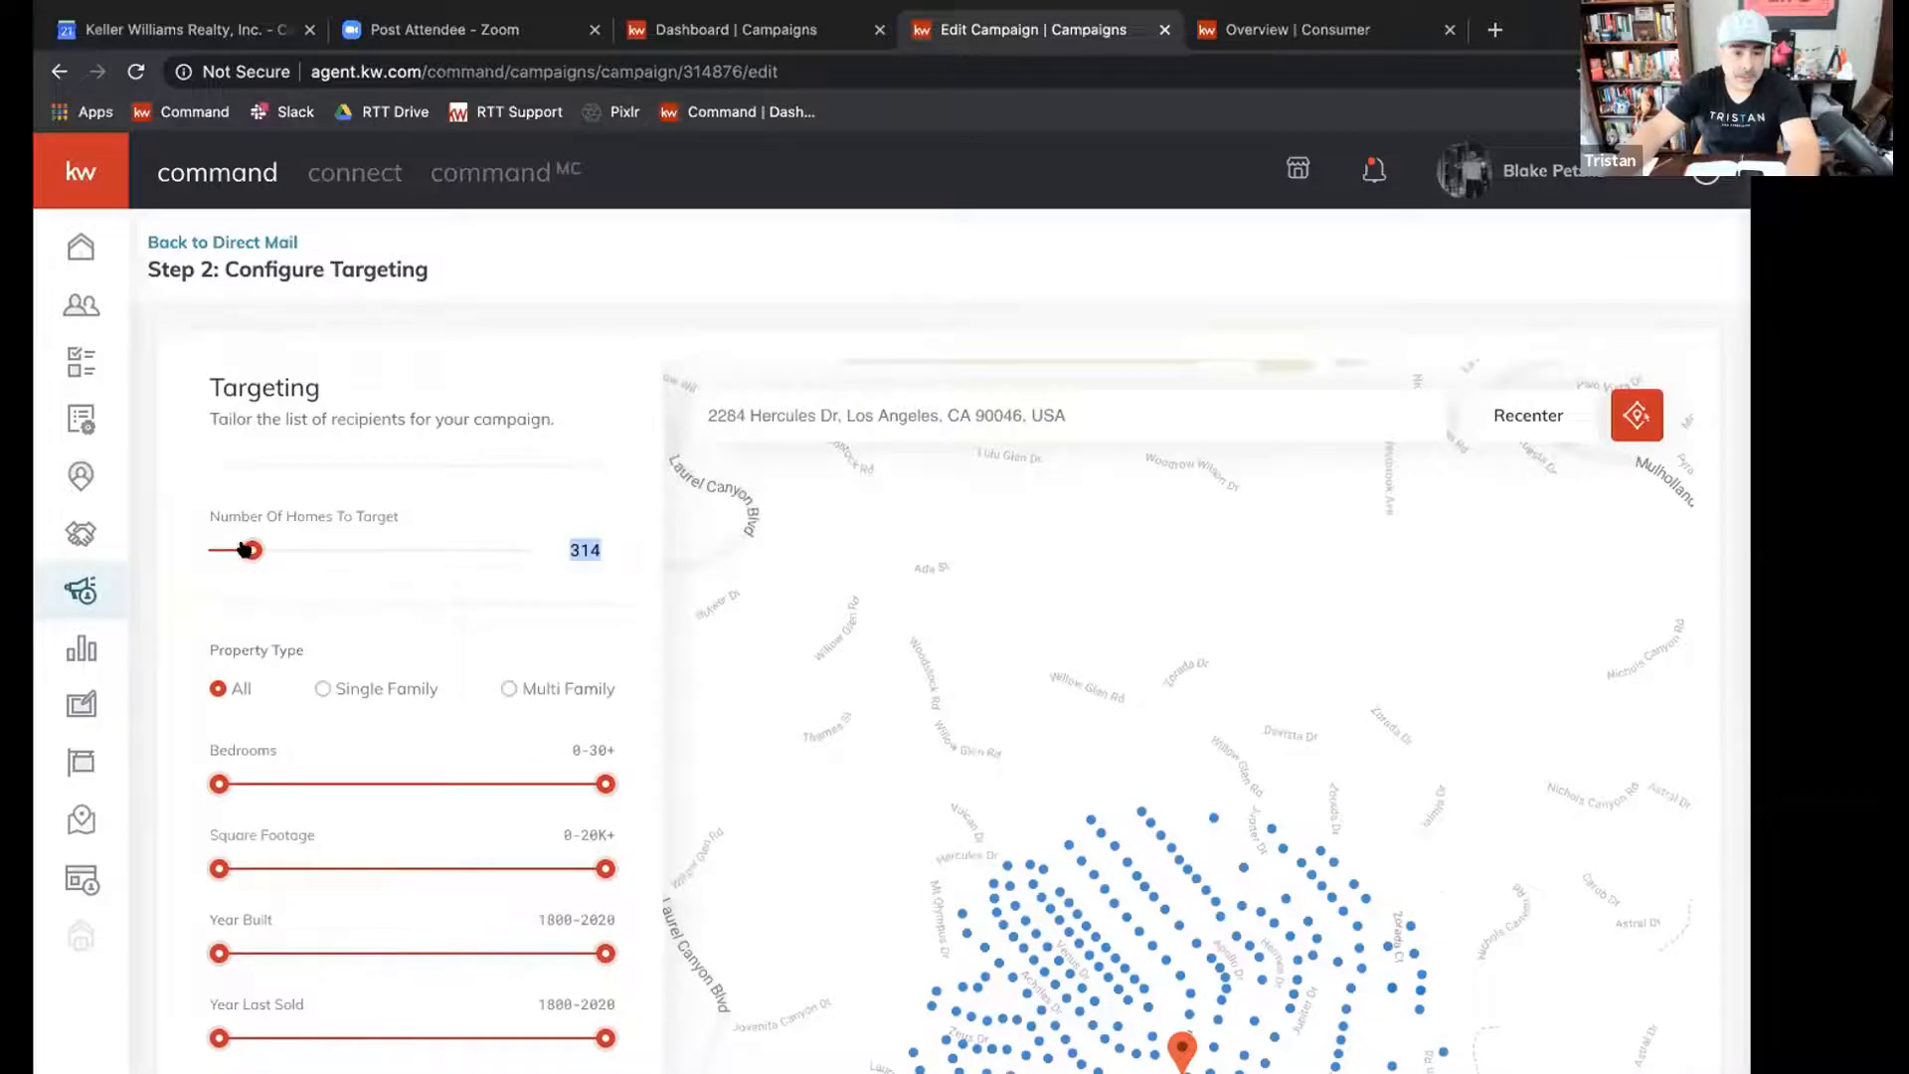
drag(223, 551, 218, 552)
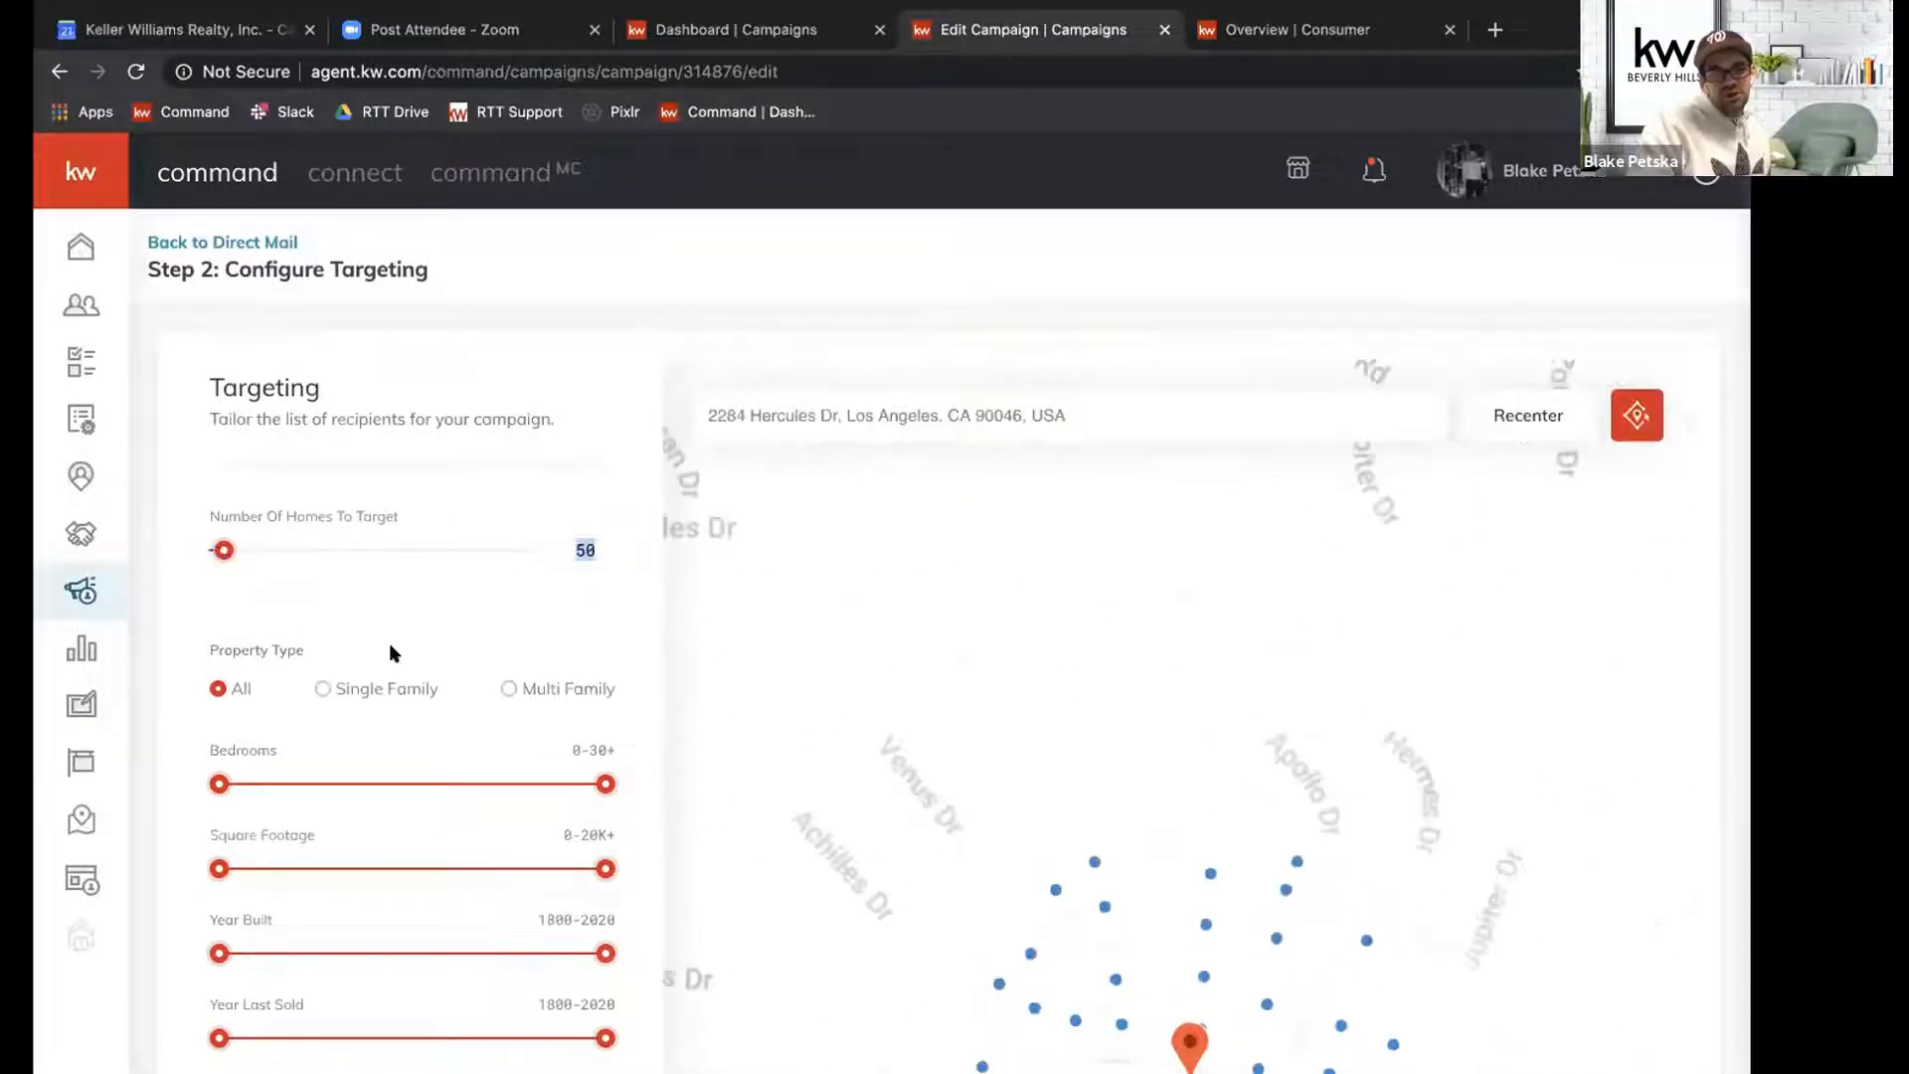
Check the order total below the postage options for the 50 targeted homes.
scroll(390, 642, down, 1)
scroll(367, 621, down, 8)
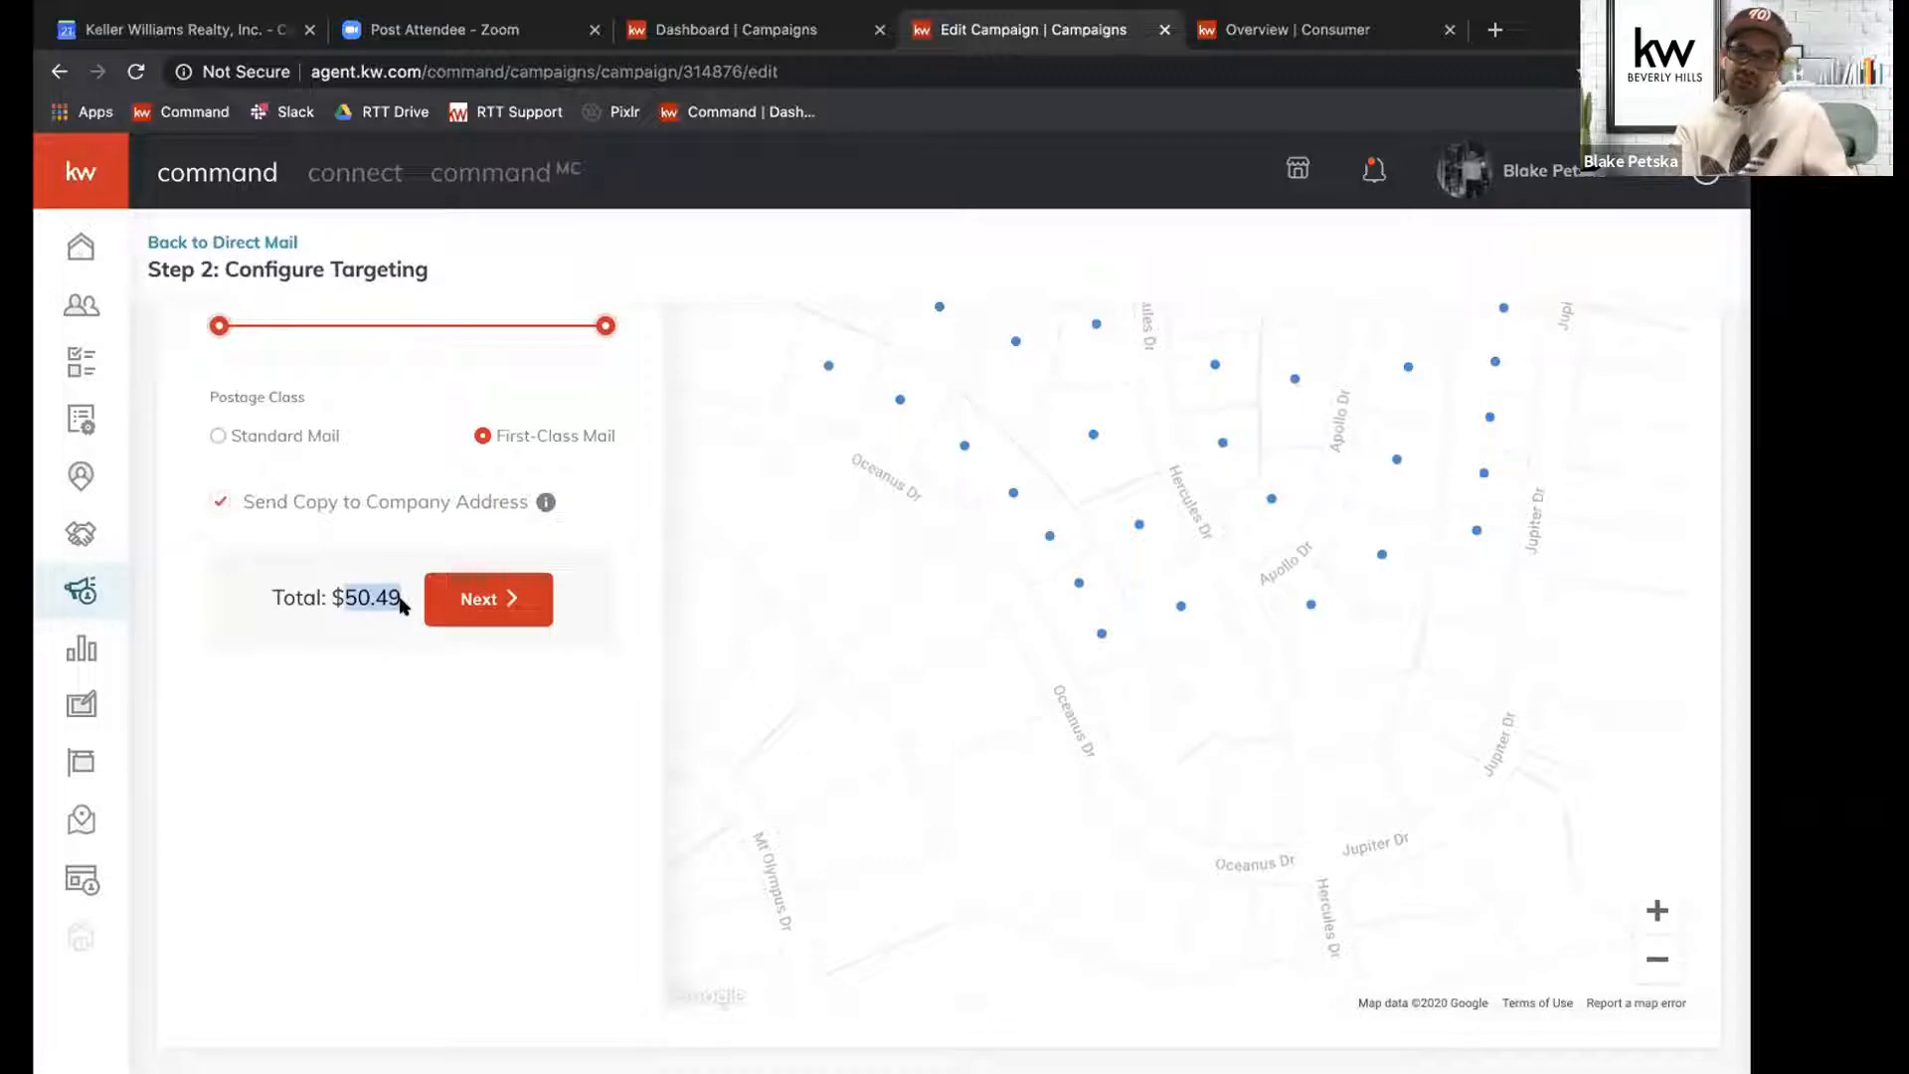
scroll(401, 602, up, 10)
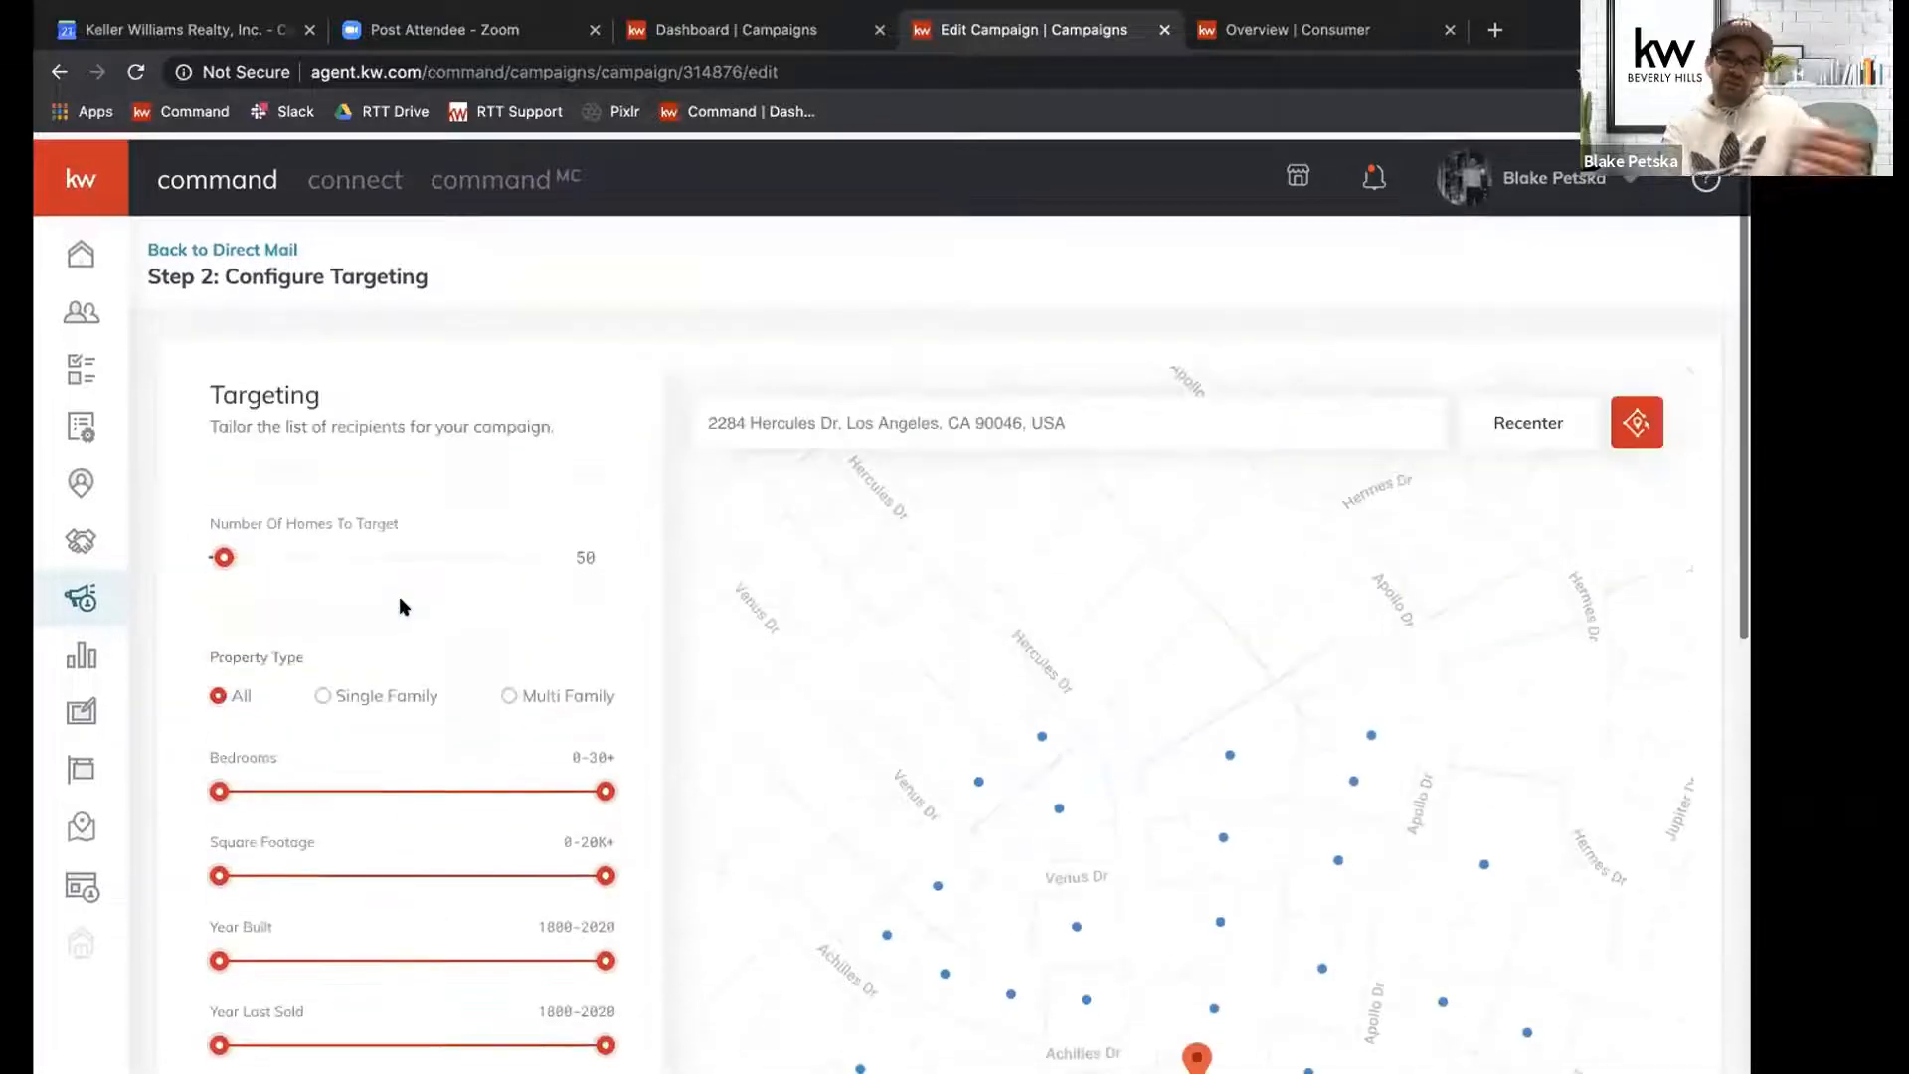
Try setting the number of homes to target to 162 and check the order total for that amount.
scroll(401, 601, down, 8)
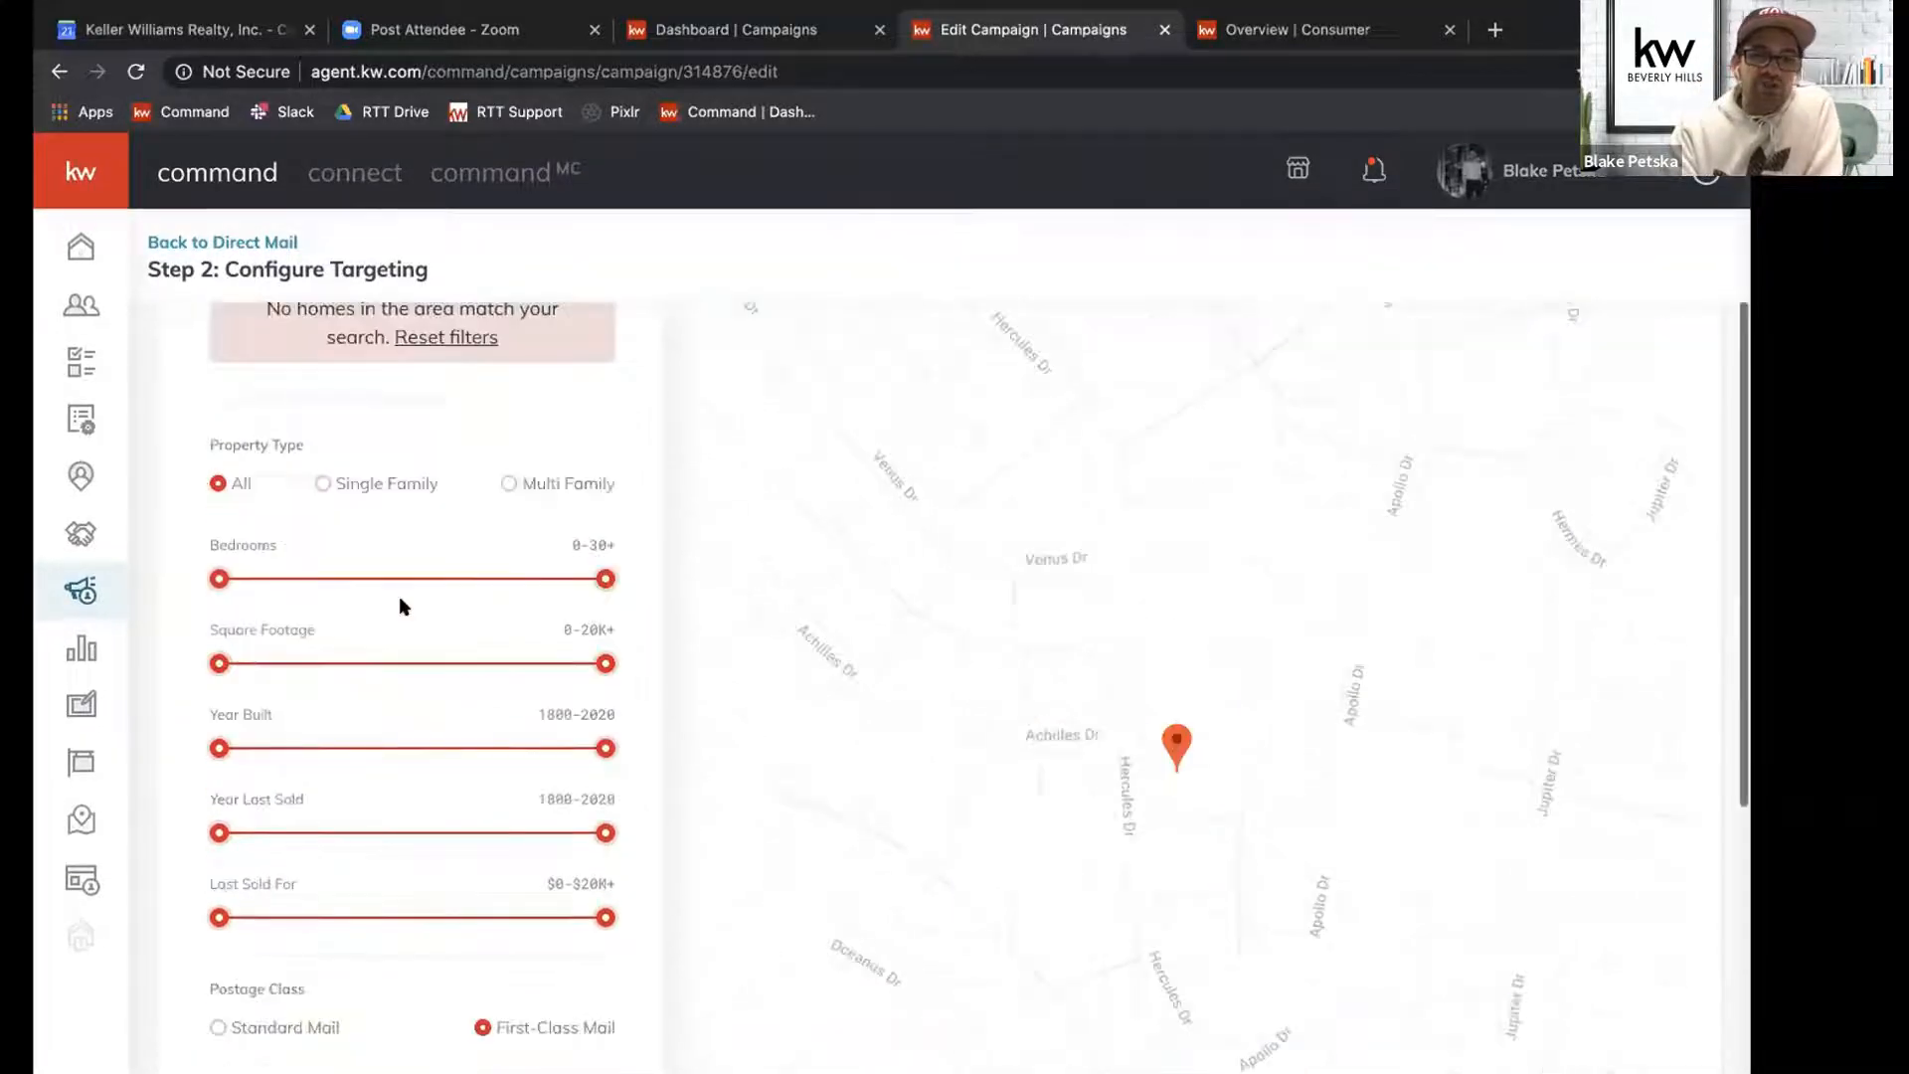
scroll(344, 647, up, 10)
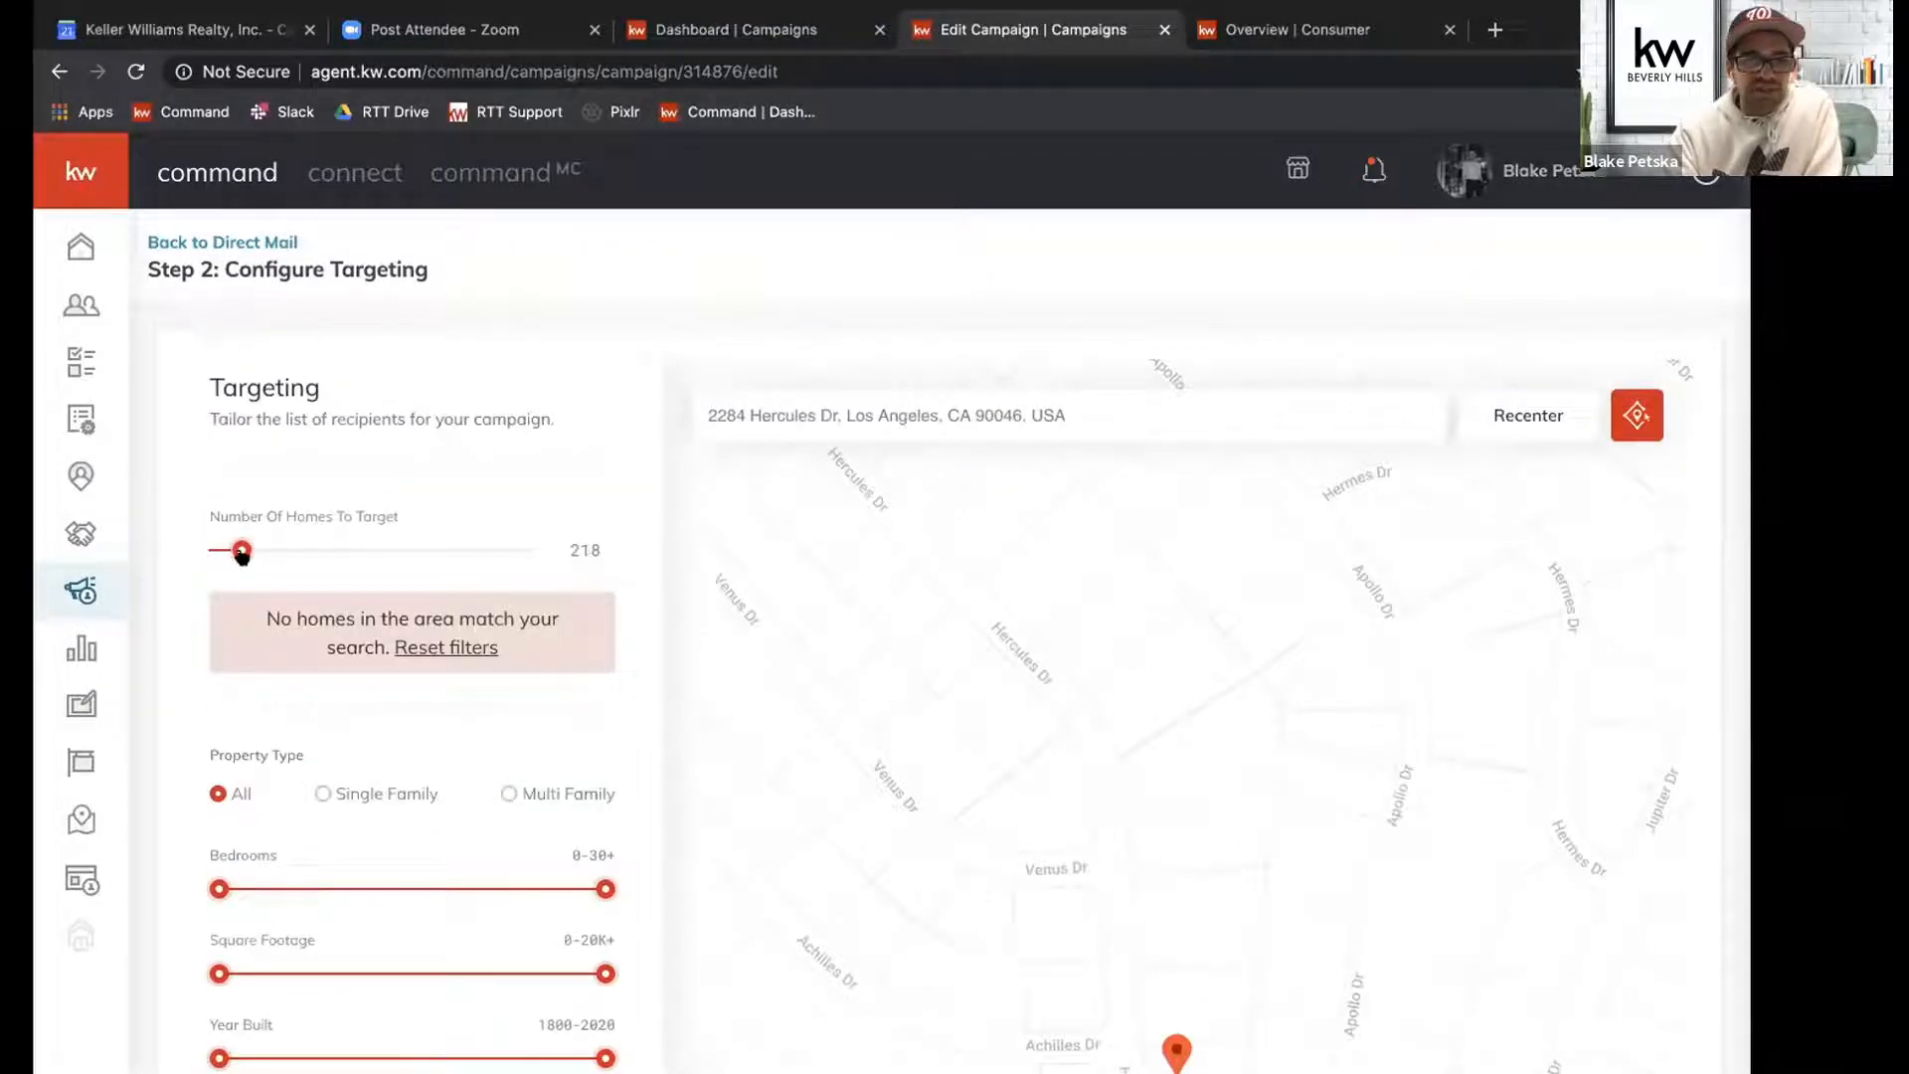
drag(232, 557, 229, 557)
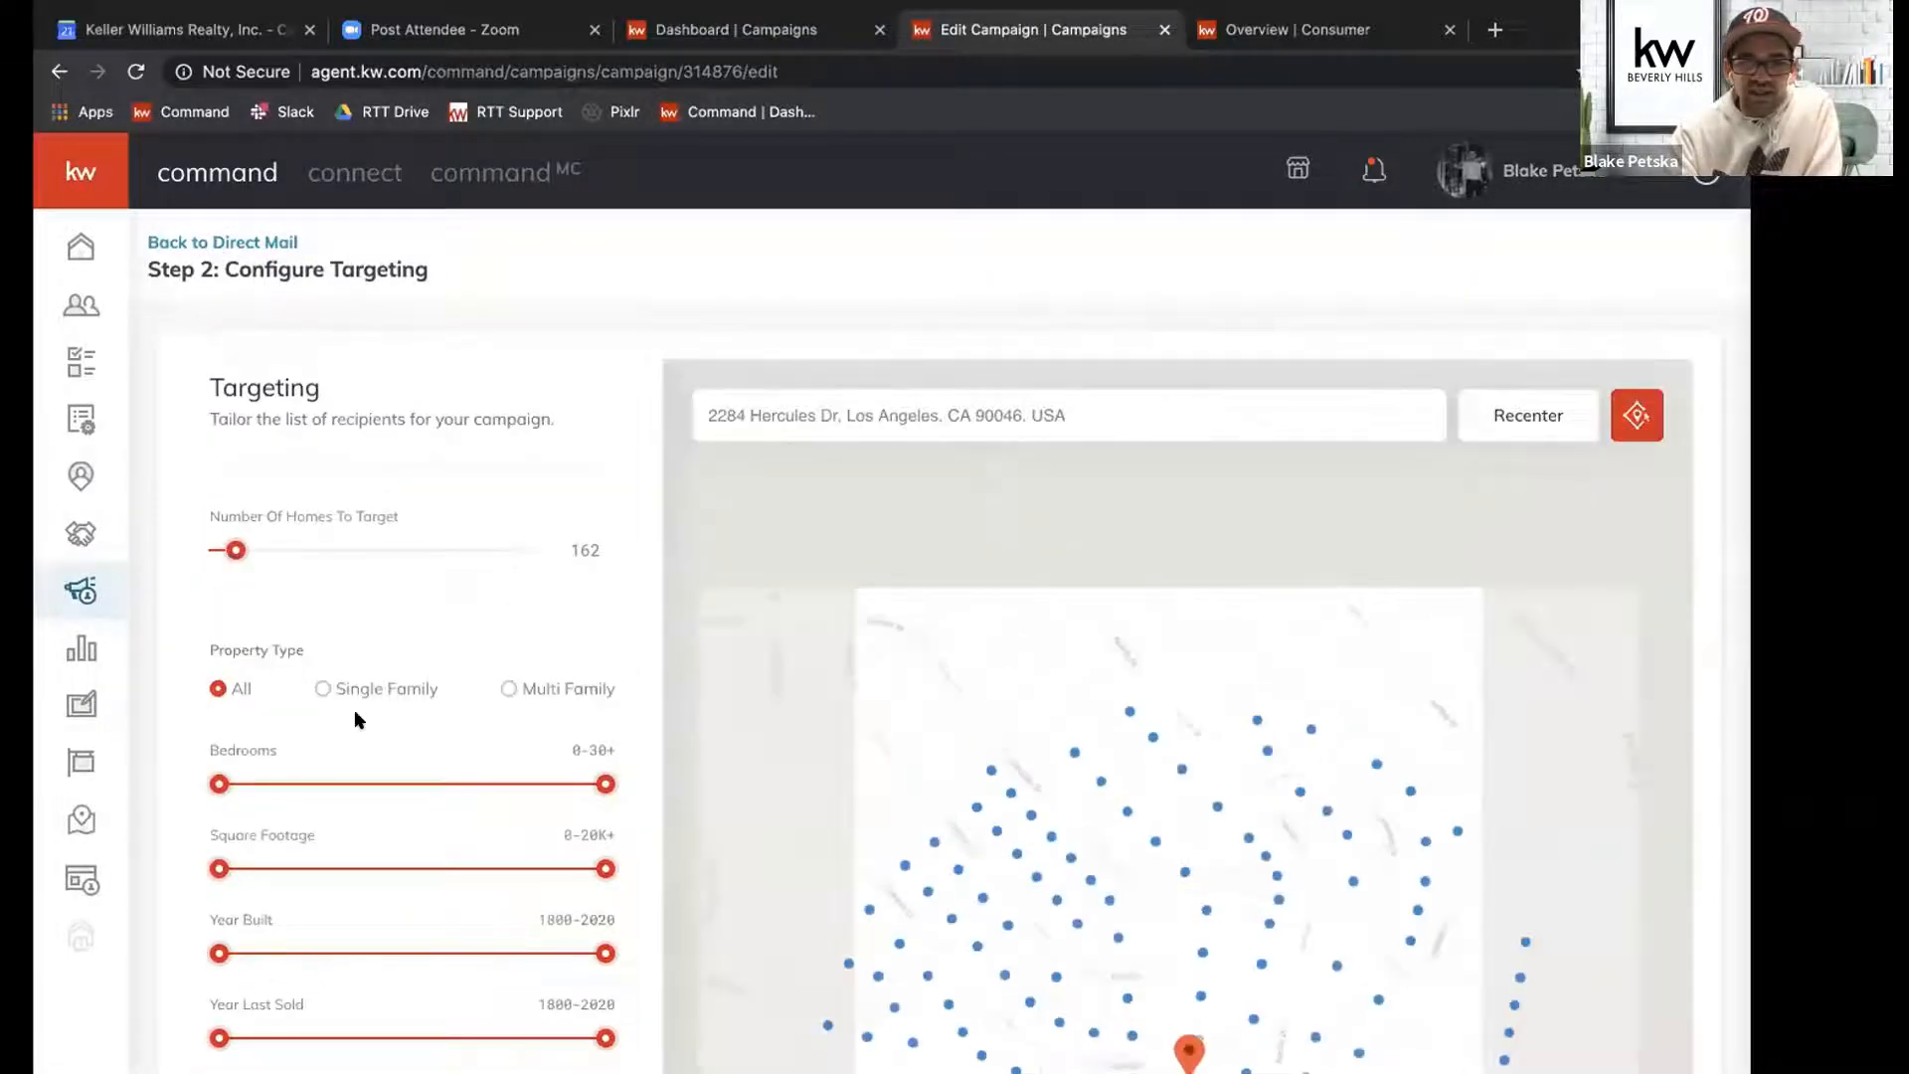
scroll(355, 716, down, 5)
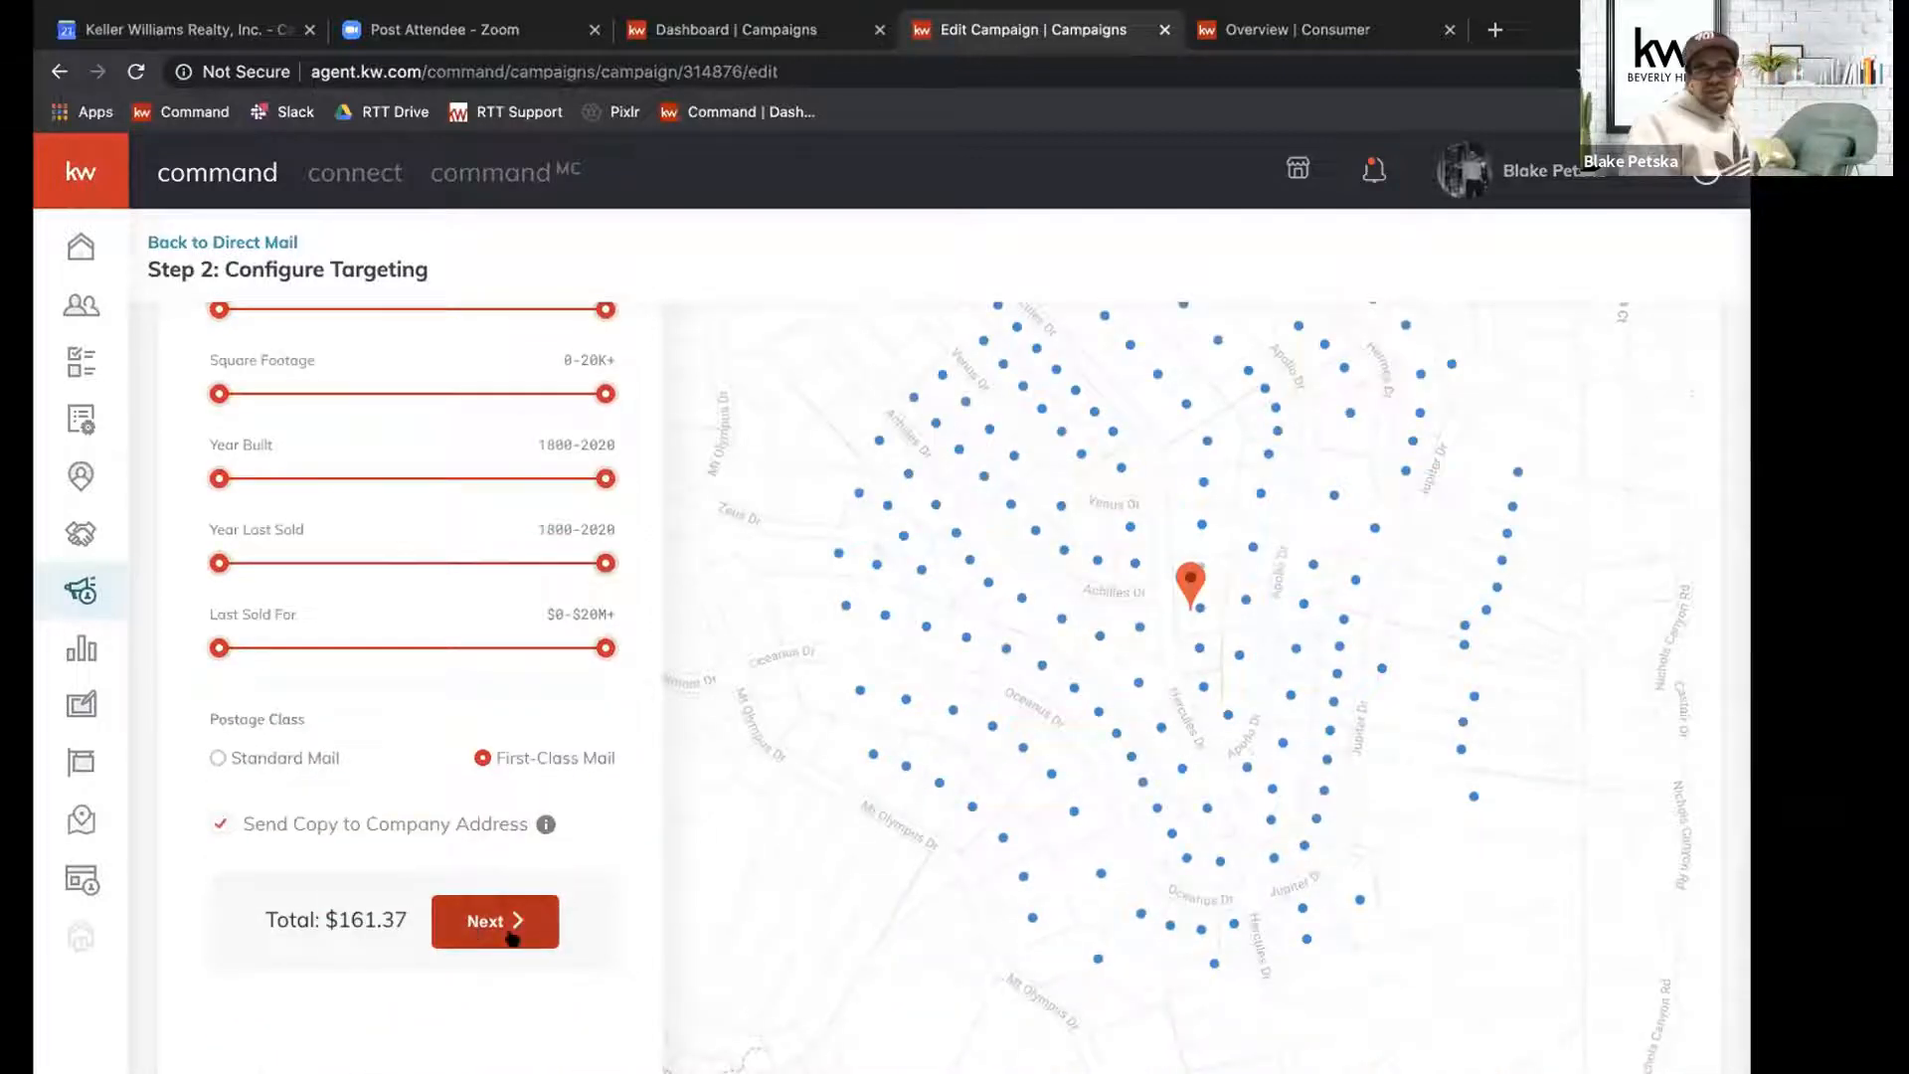
Set the number of homes to target to 1 and continue to the campaign's preview and payment page.
scroll(512, 935, up, 5)
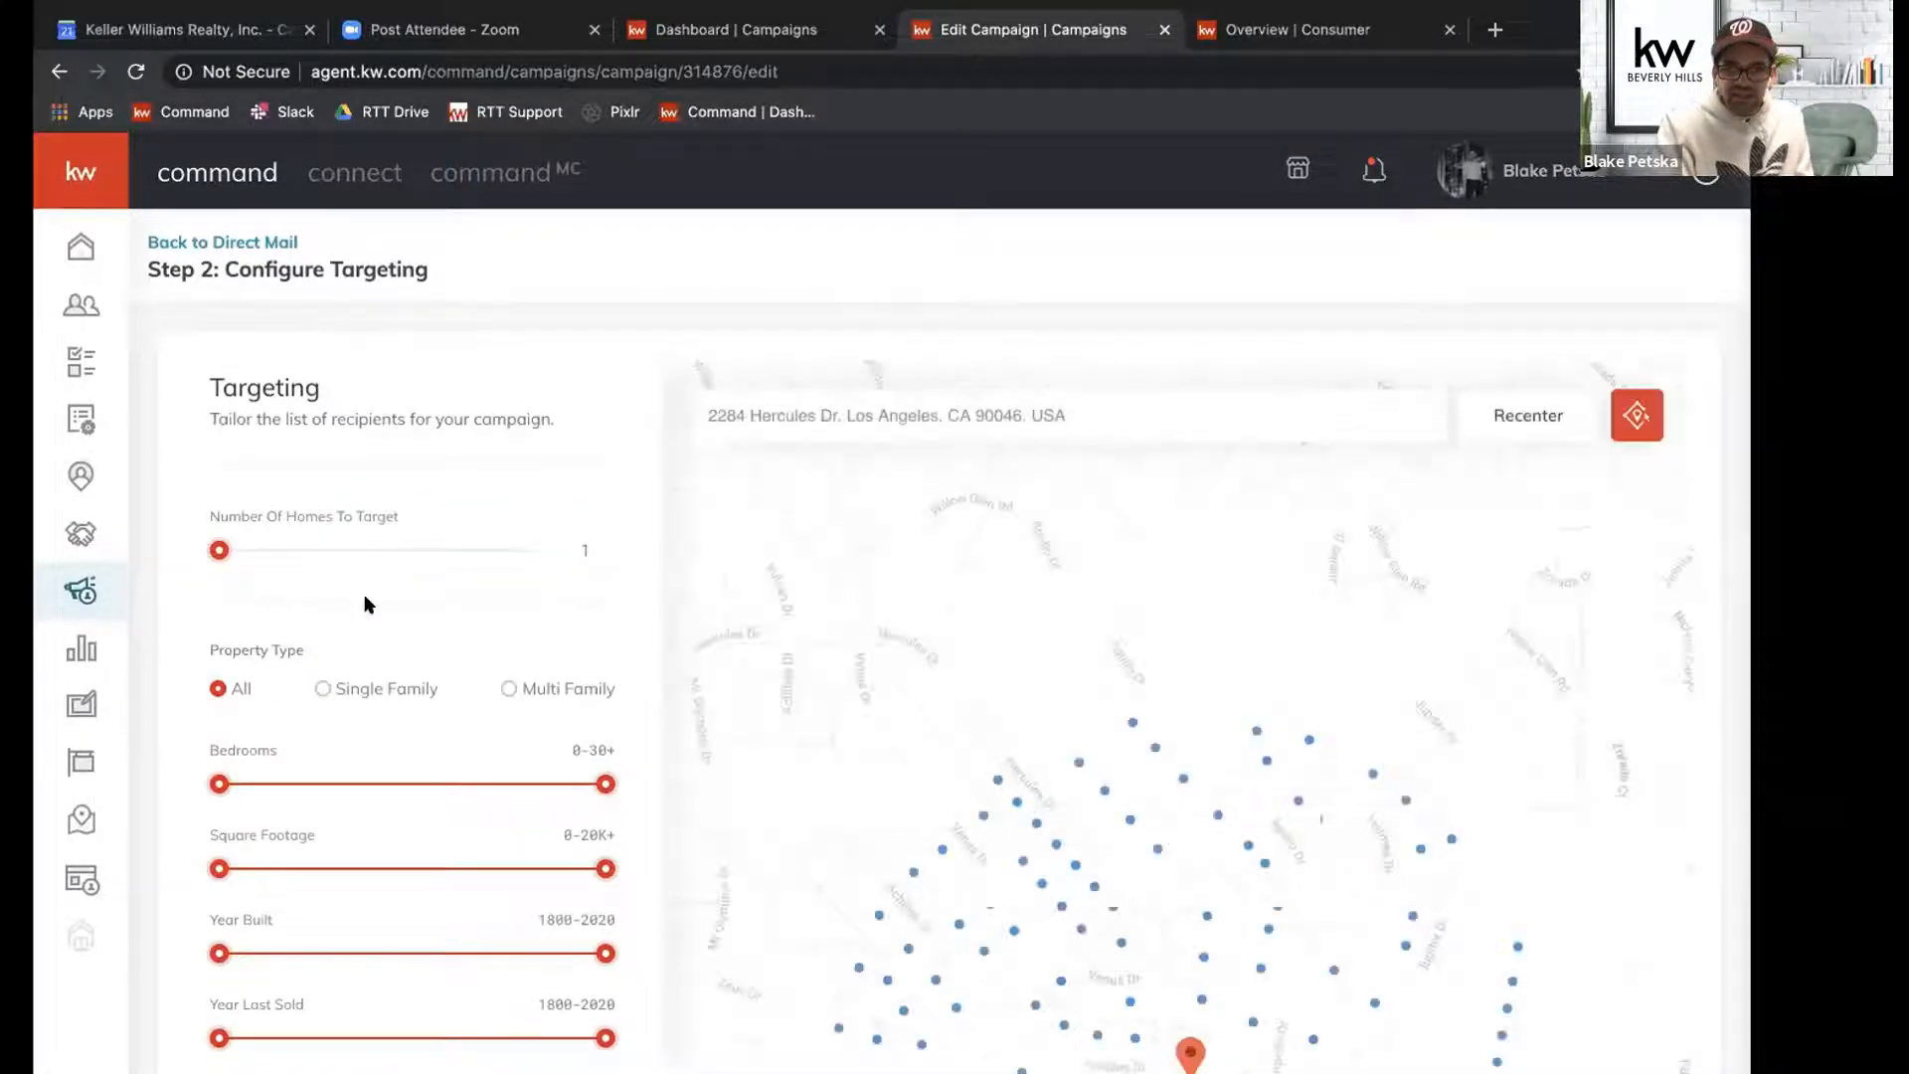
scroll(363, 602, down, 5)
scroll(279, 624, down, 2)
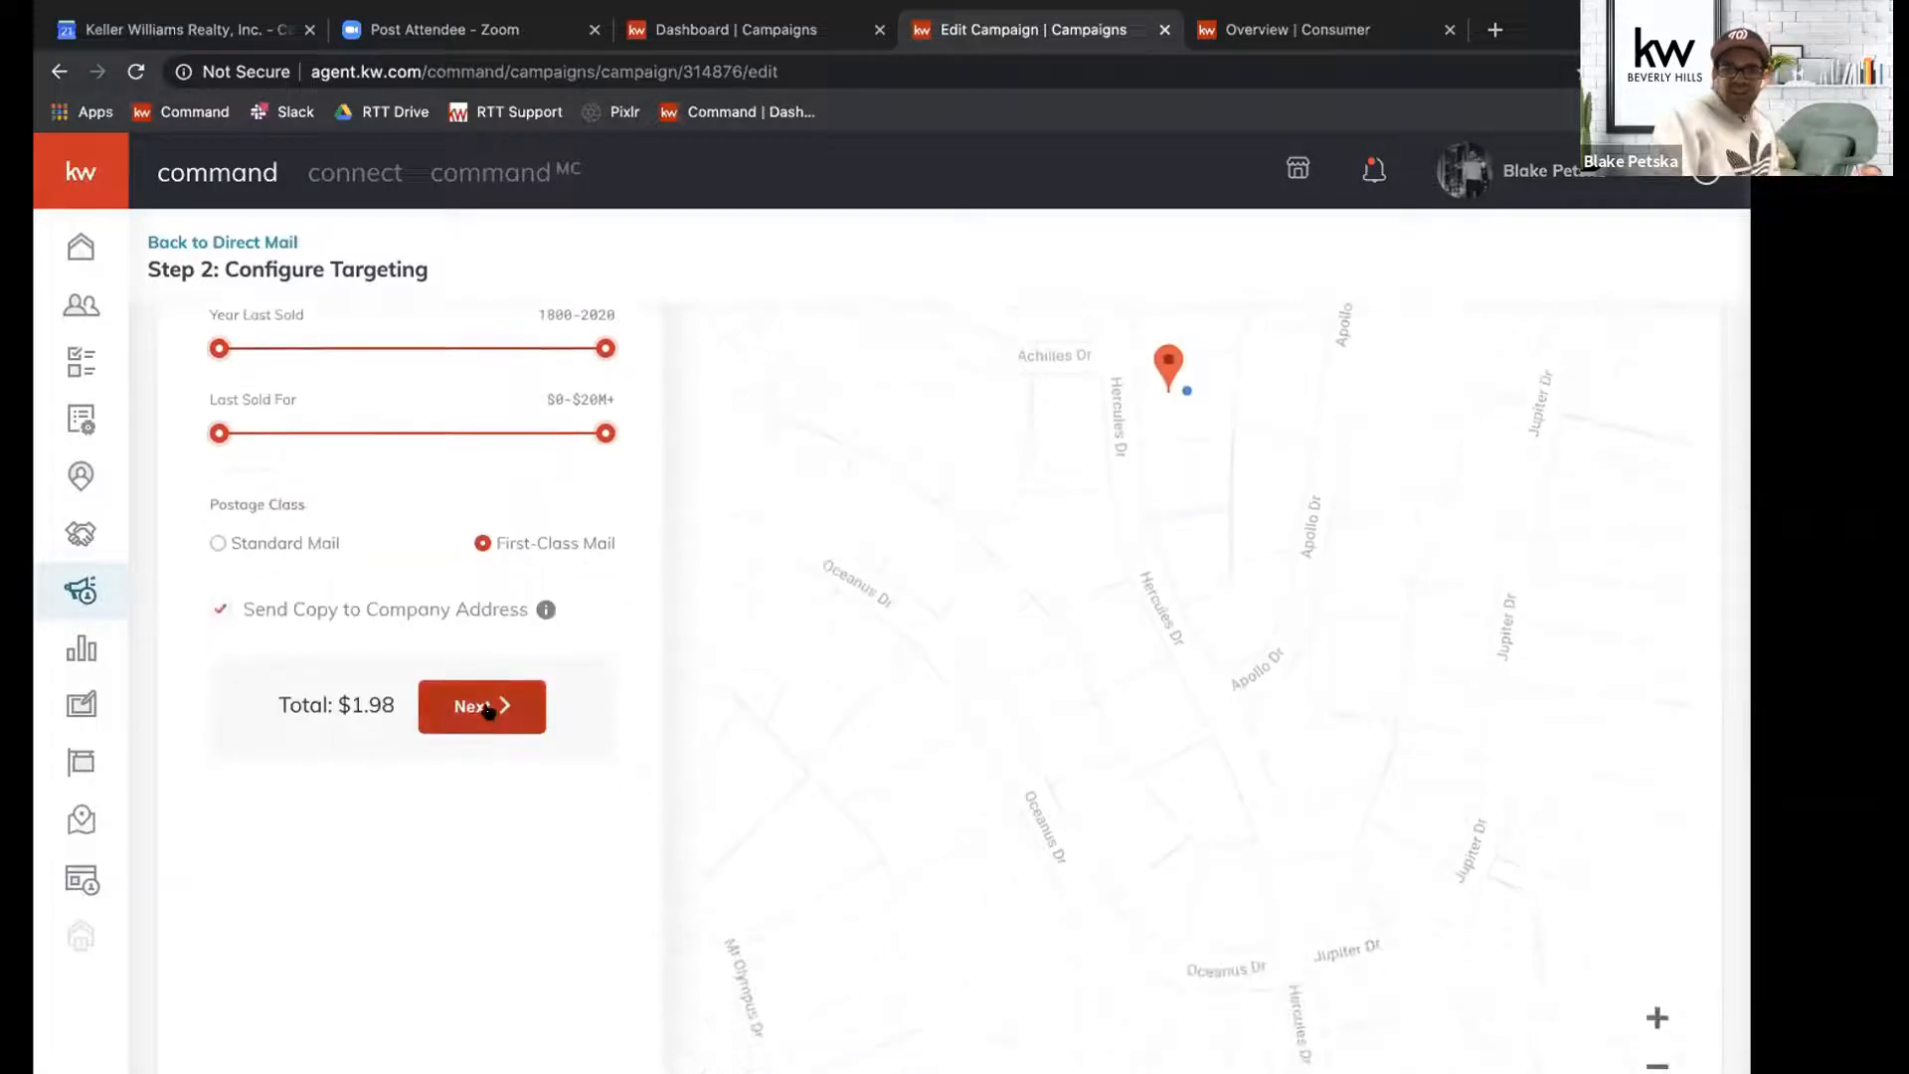
click(488, 707)
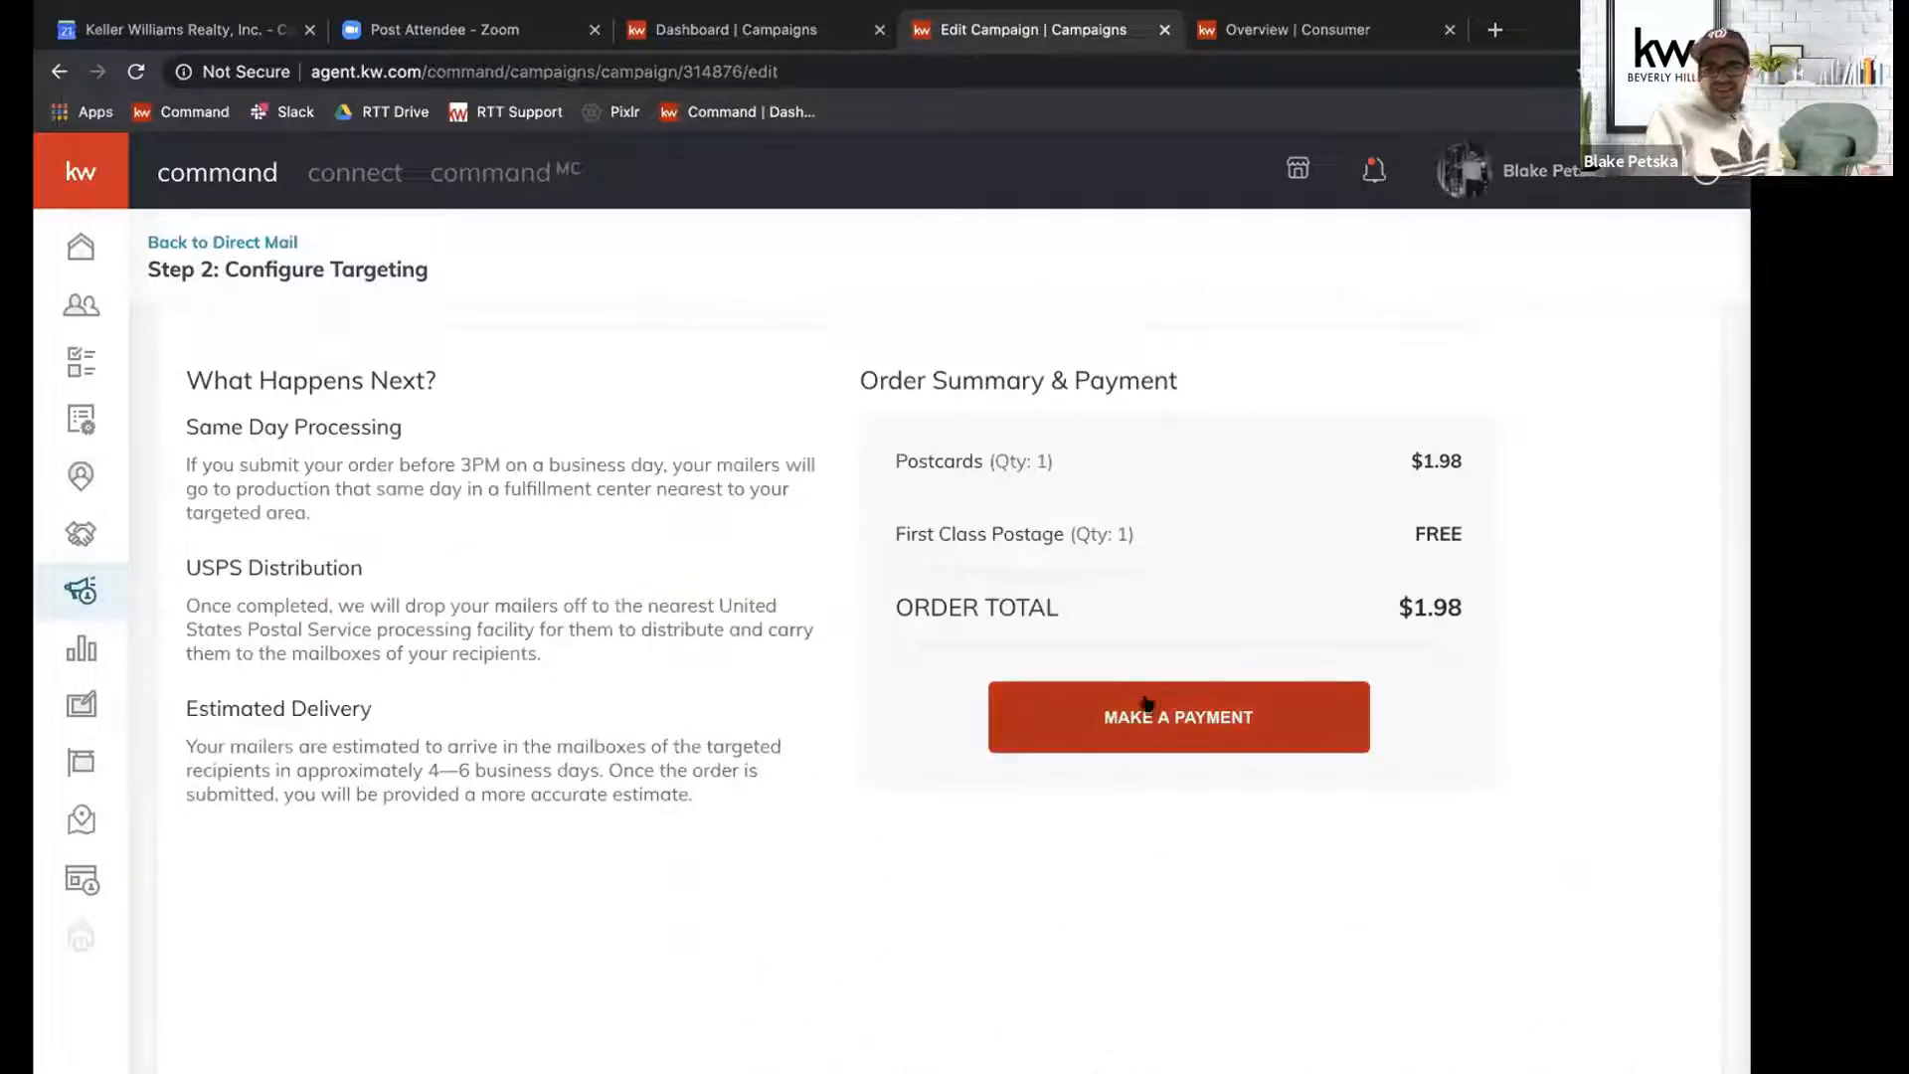
Open the payment form, look over its e-mail, card and Remember me fields, and close it without paying.
click(1142, 708)
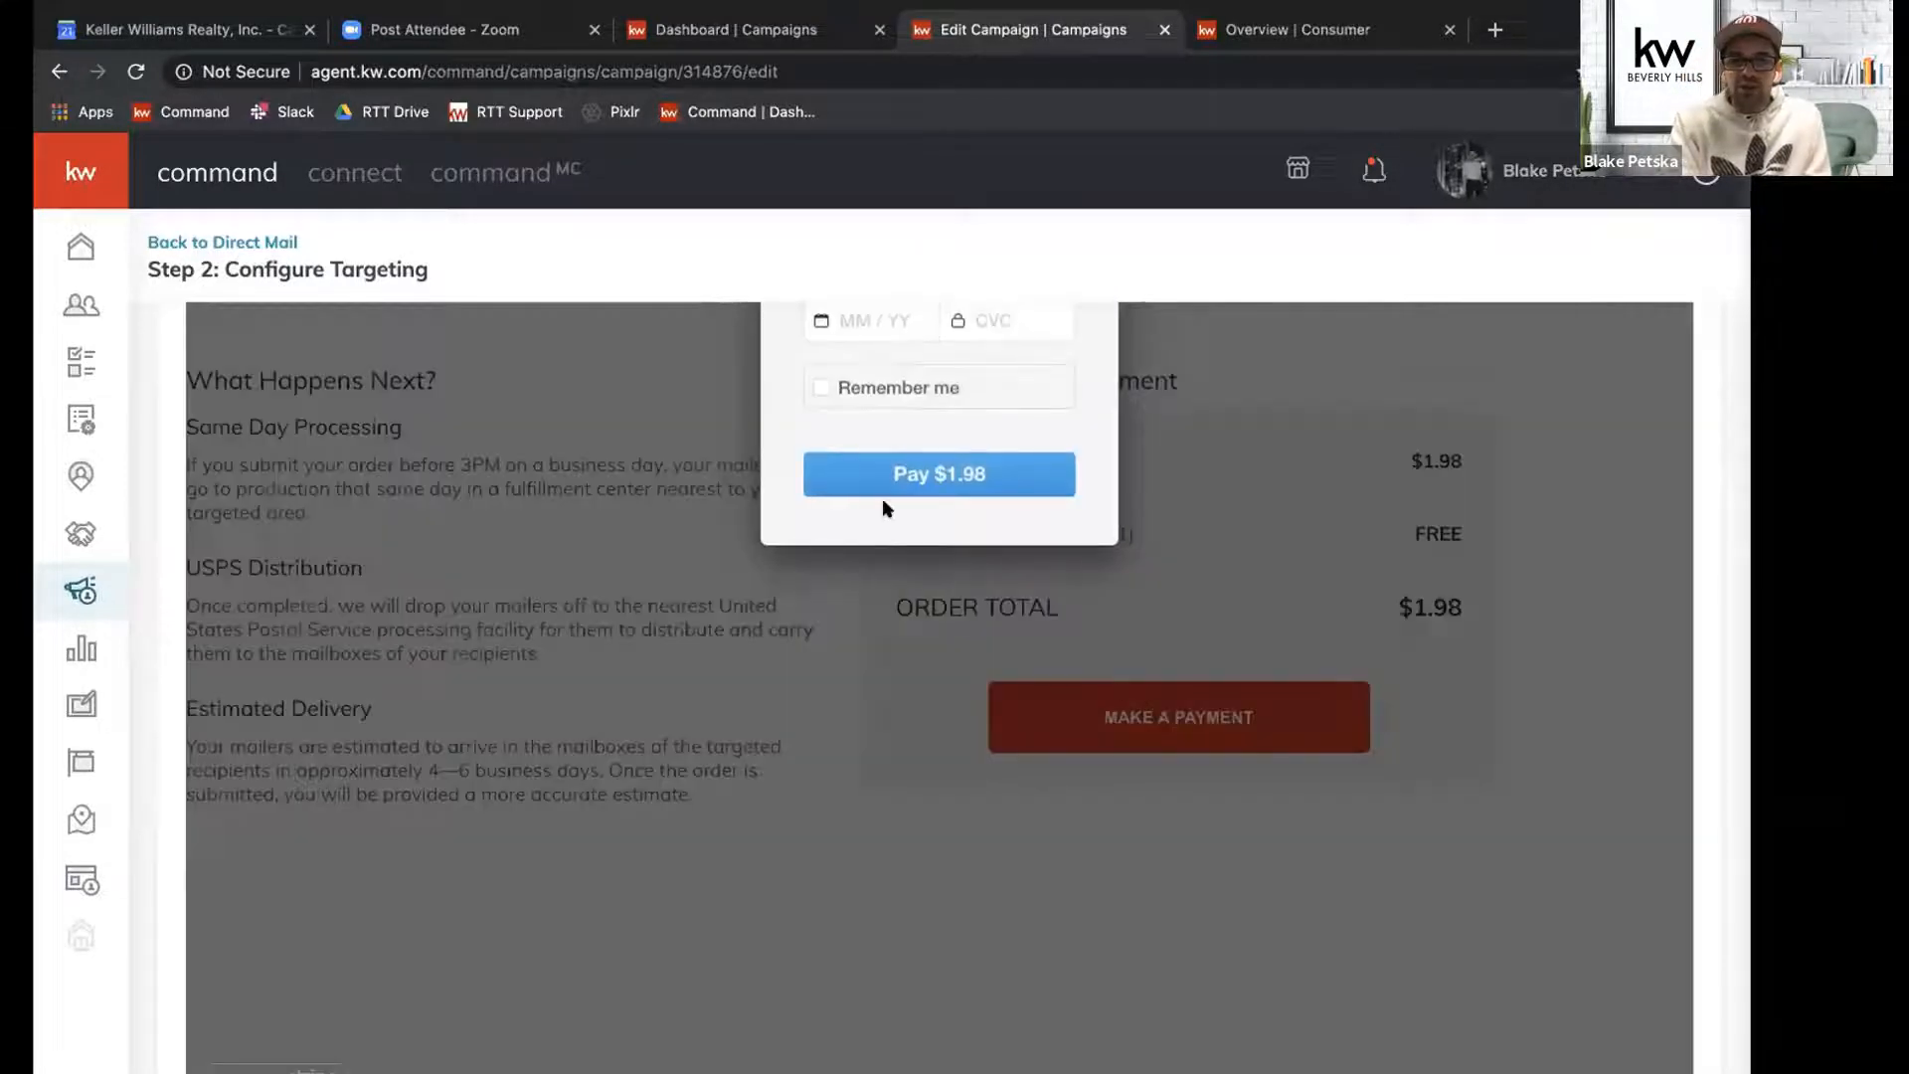
scroll(888, 510, down, 2)
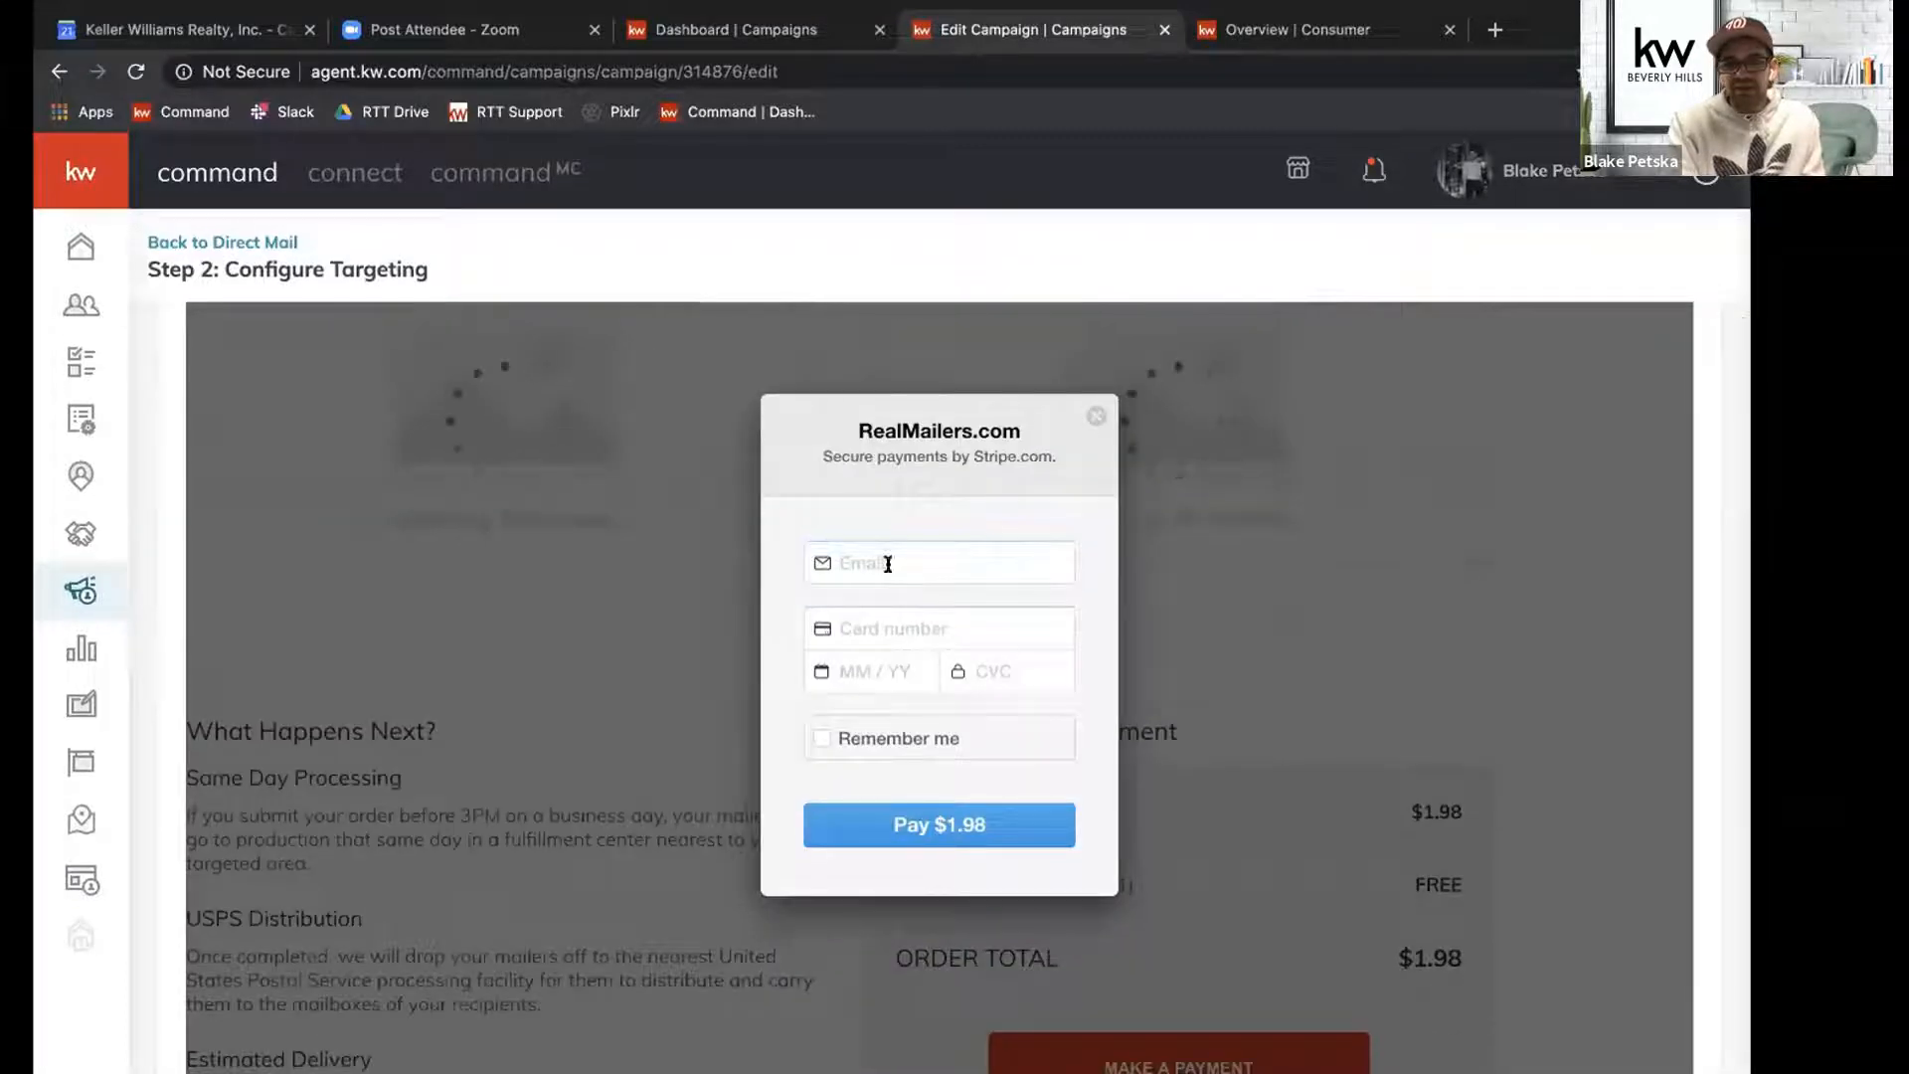
click(882, 611)
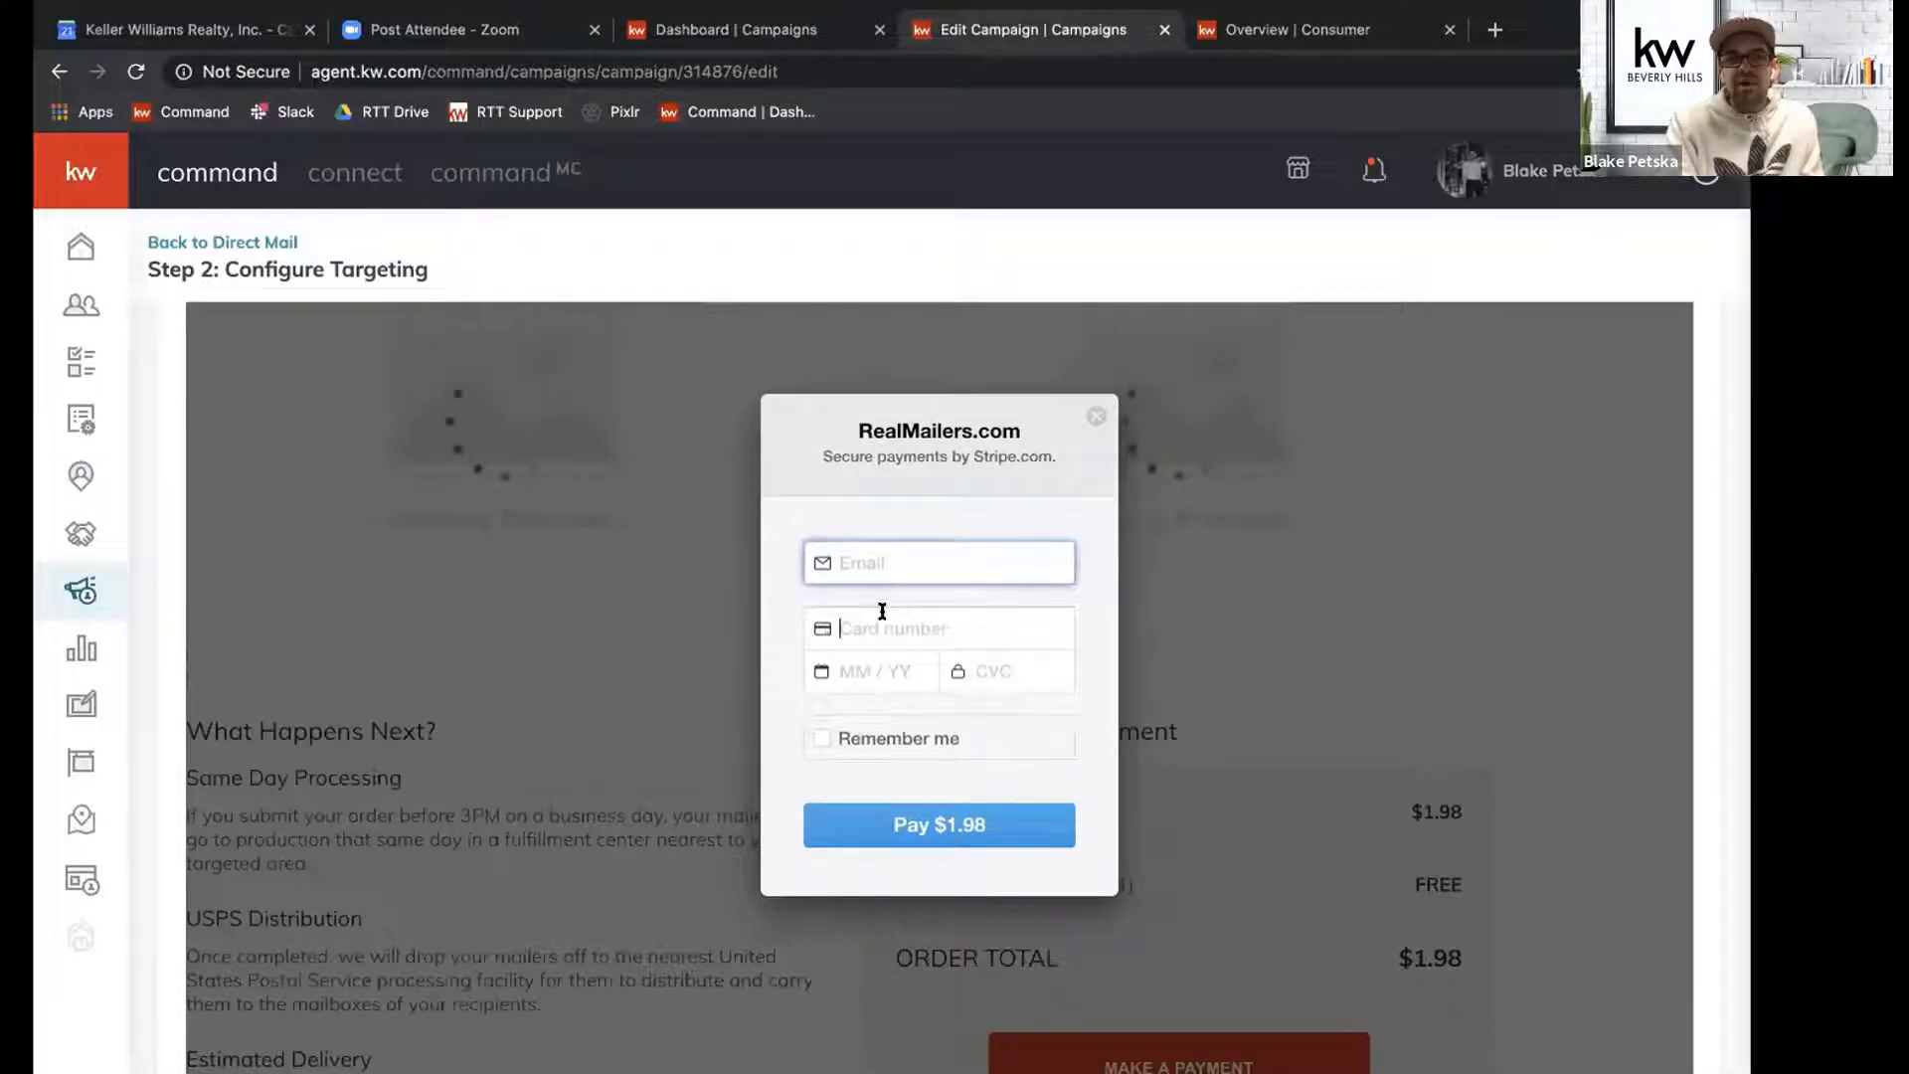
click(865, 669)
click(978, 669)
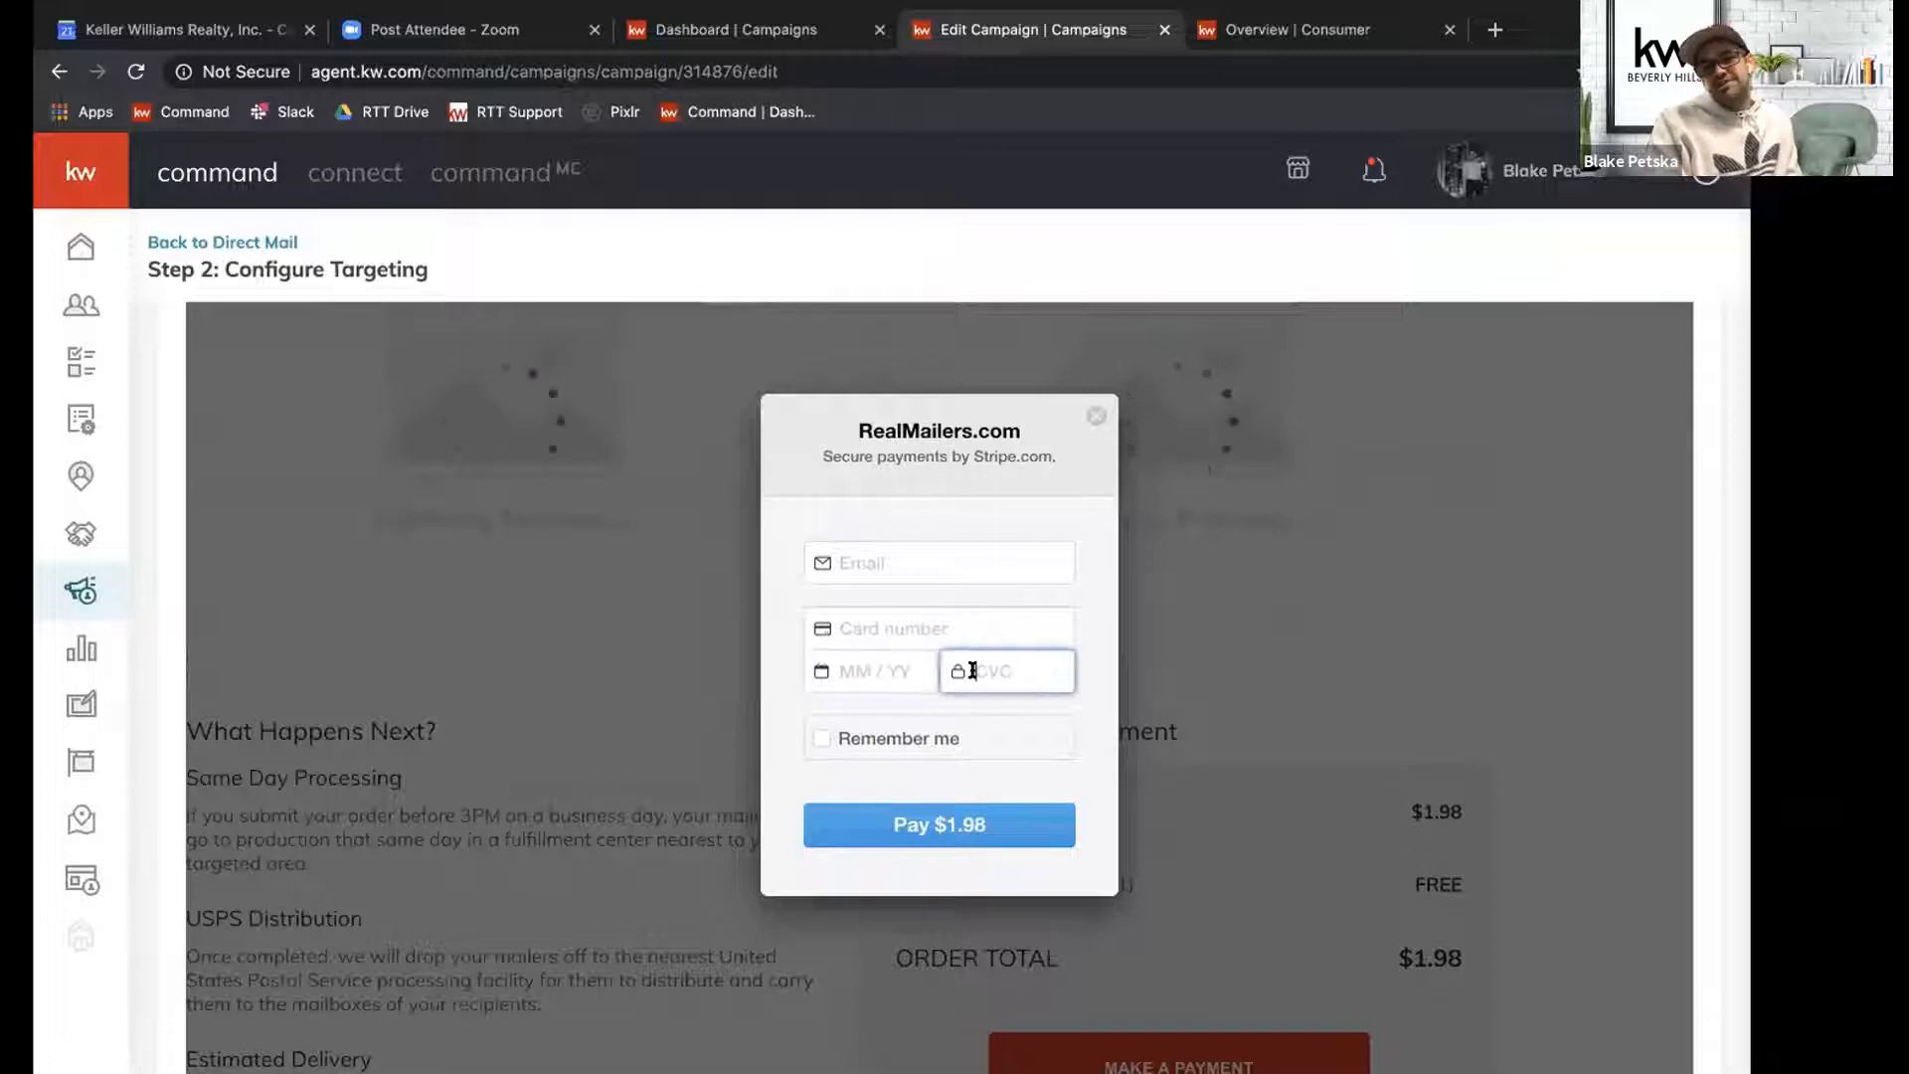
click(820, 739)
click(821, 738)
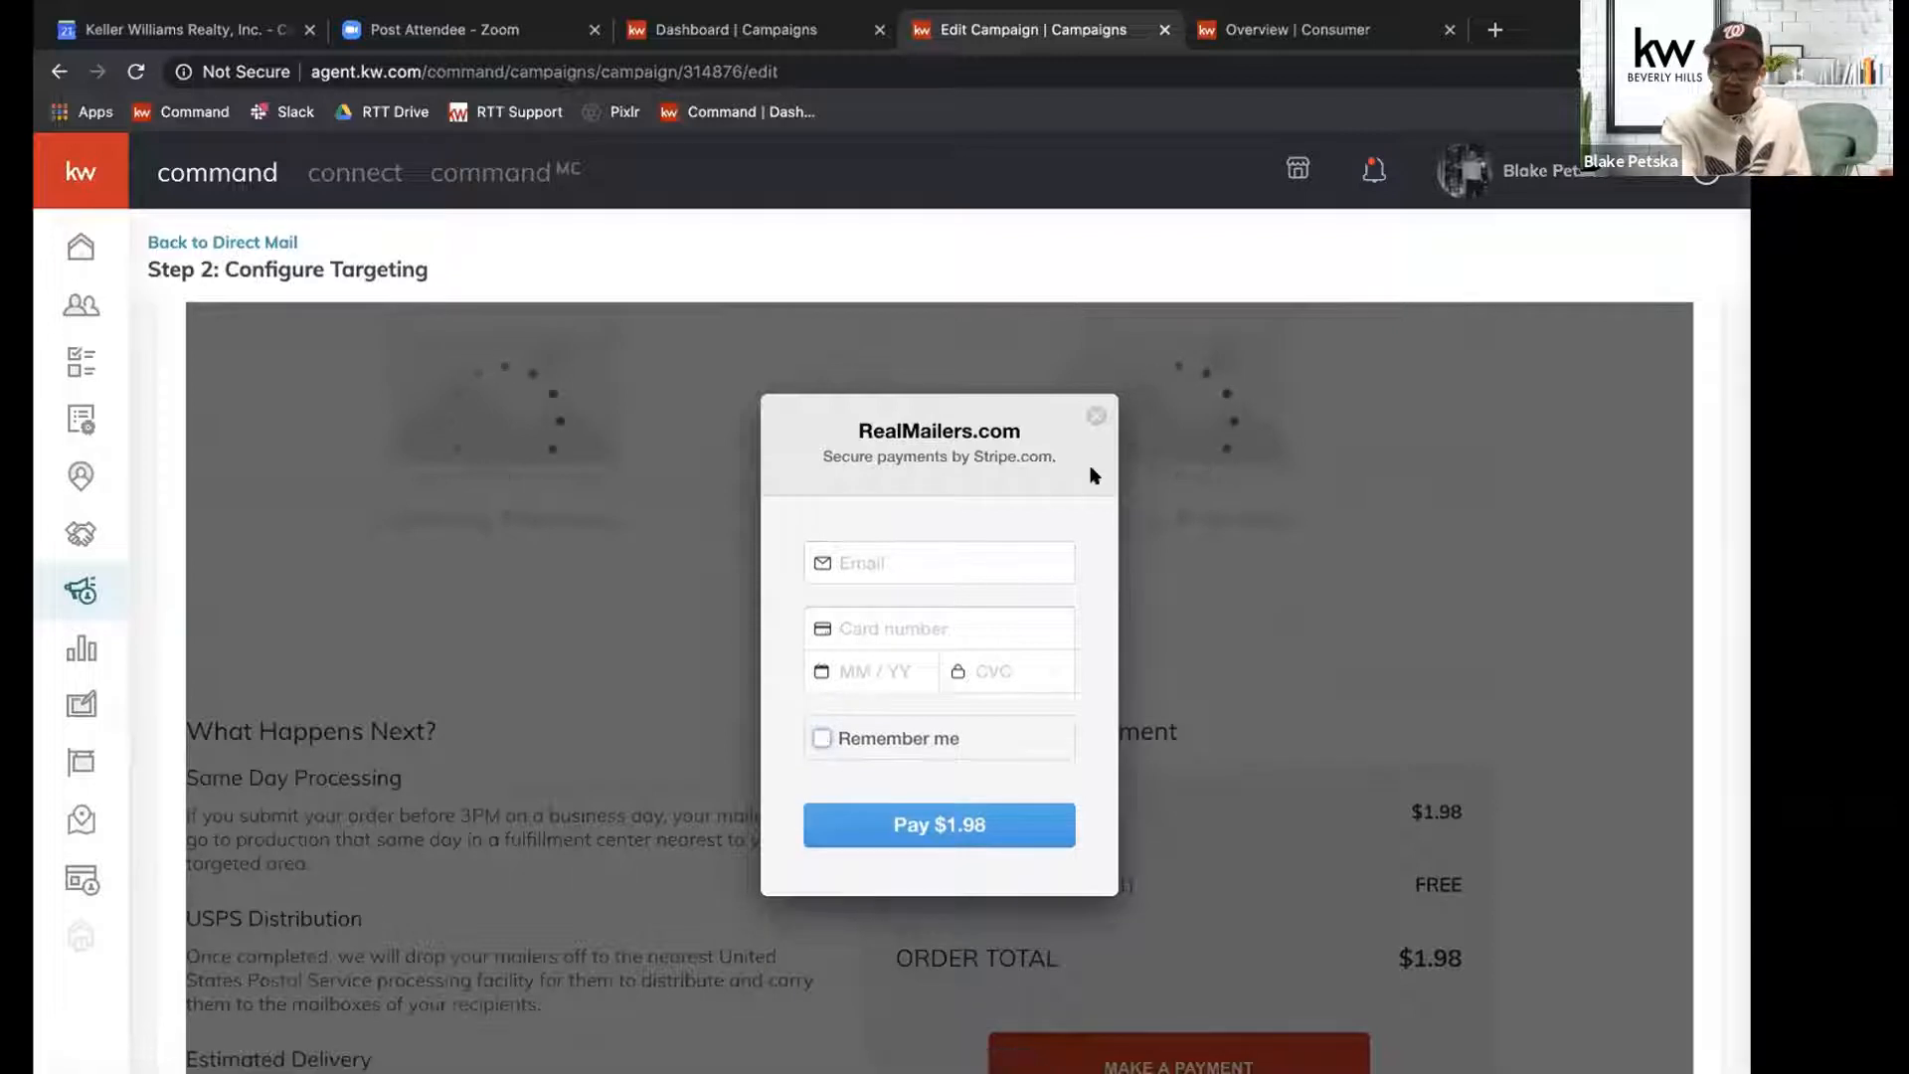
click(1093, 414)
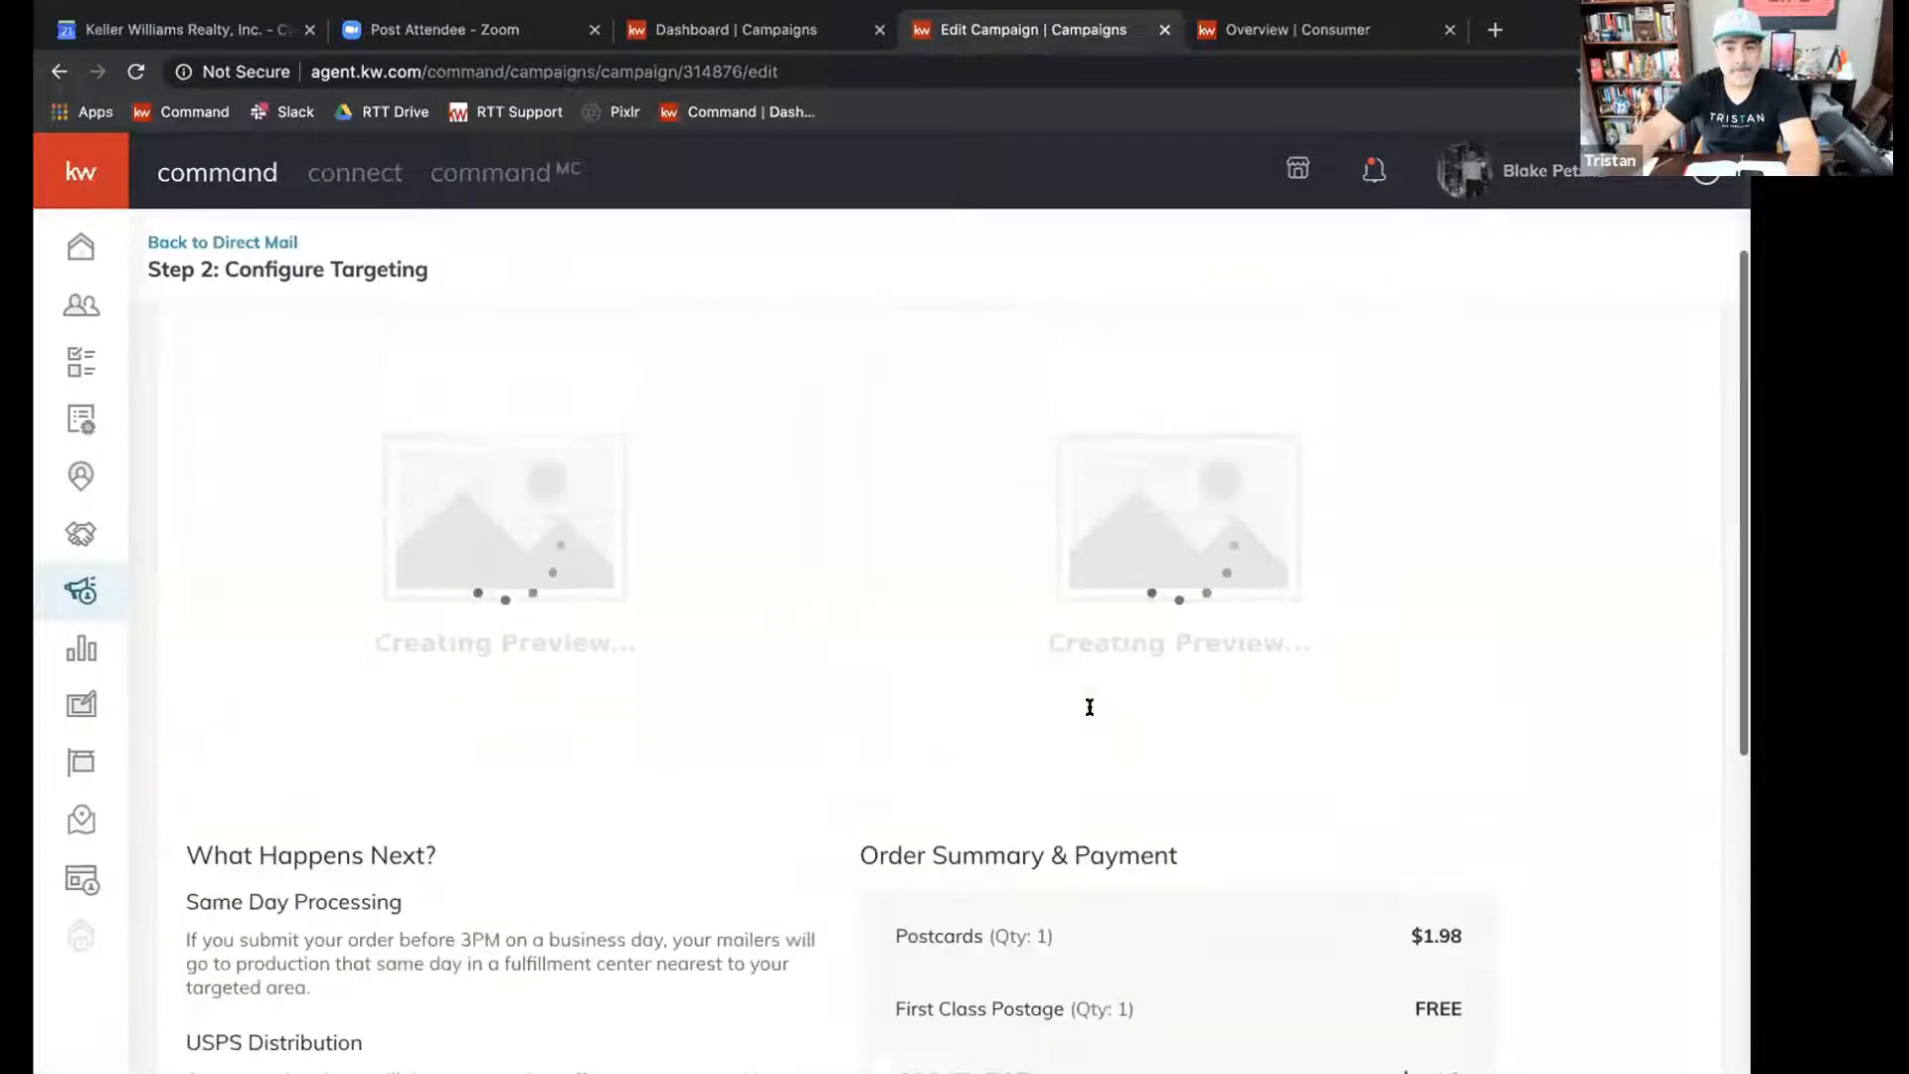
Review the postcard's front and back previews, and leave the campaign for the Direct Mail campaigns list.
scroll(1090, 707, down, 3)
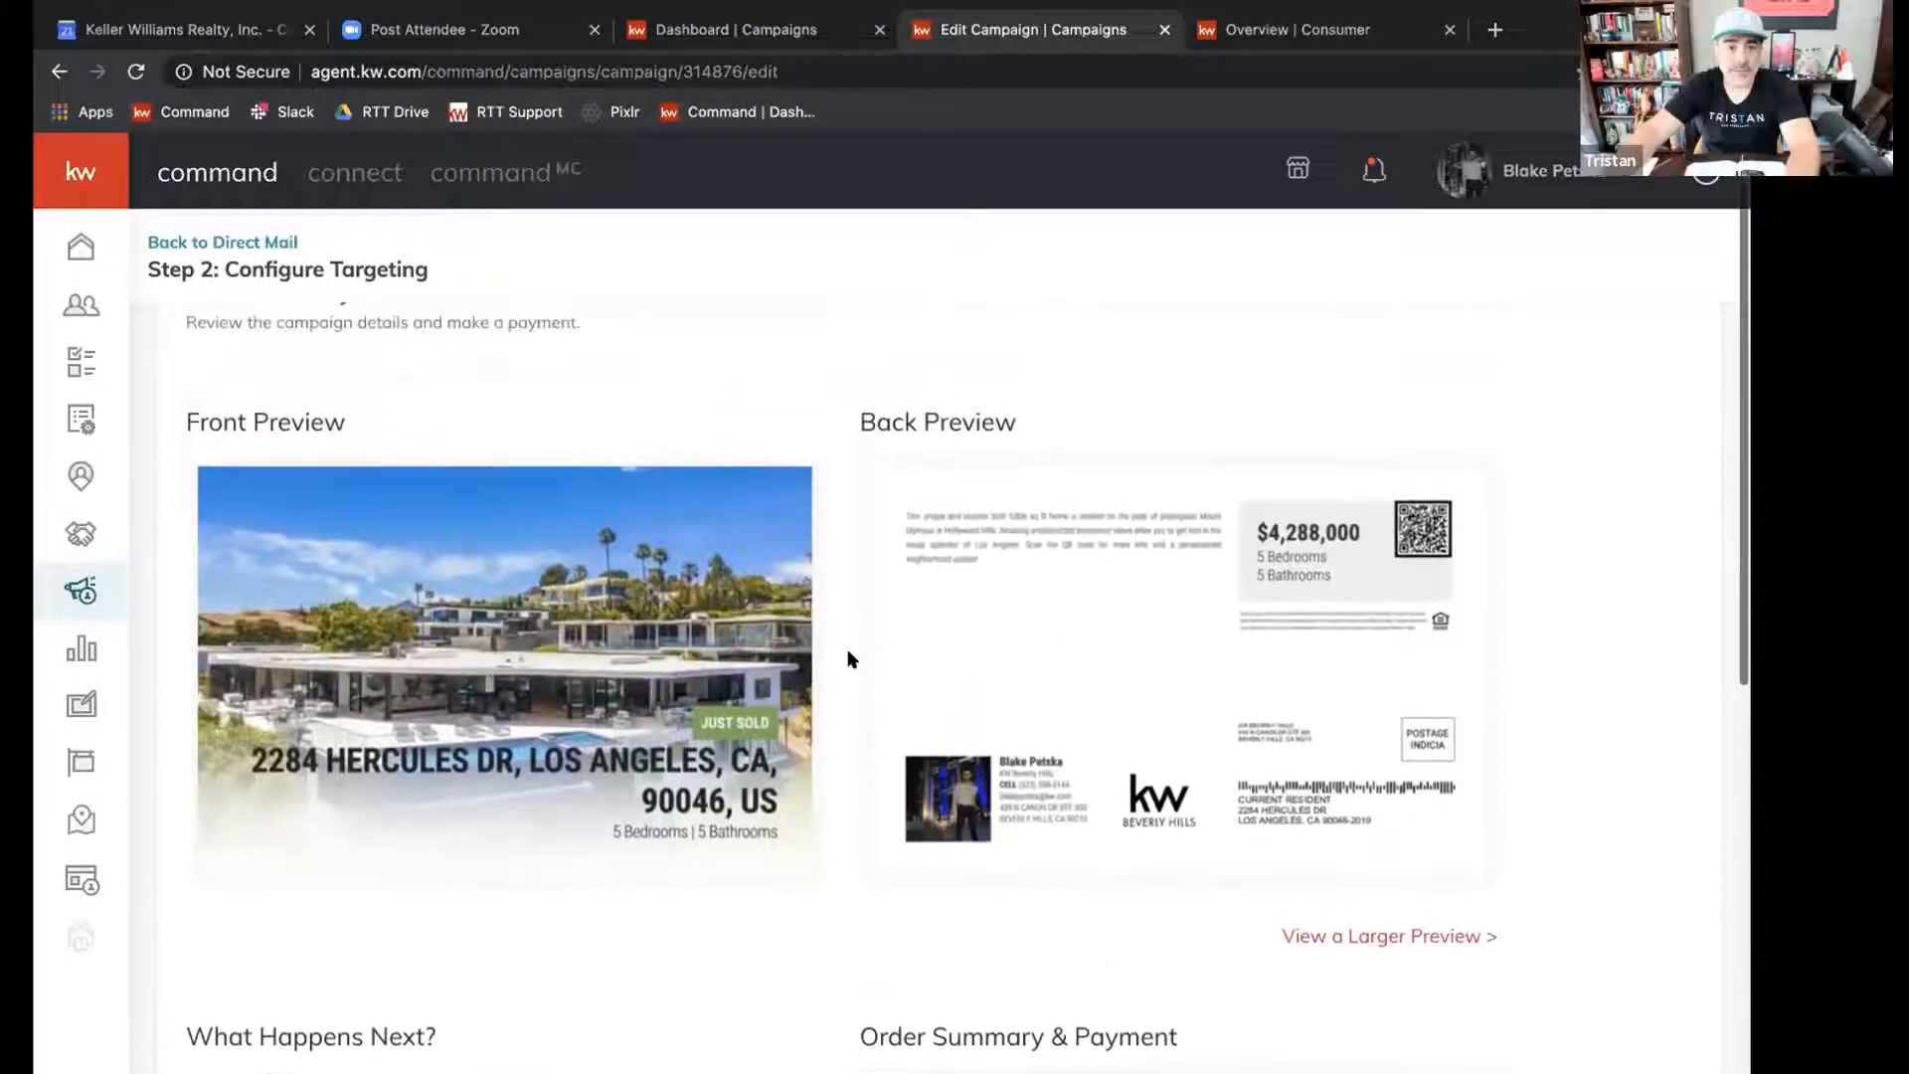
scroll(1556, 553, down, 1)
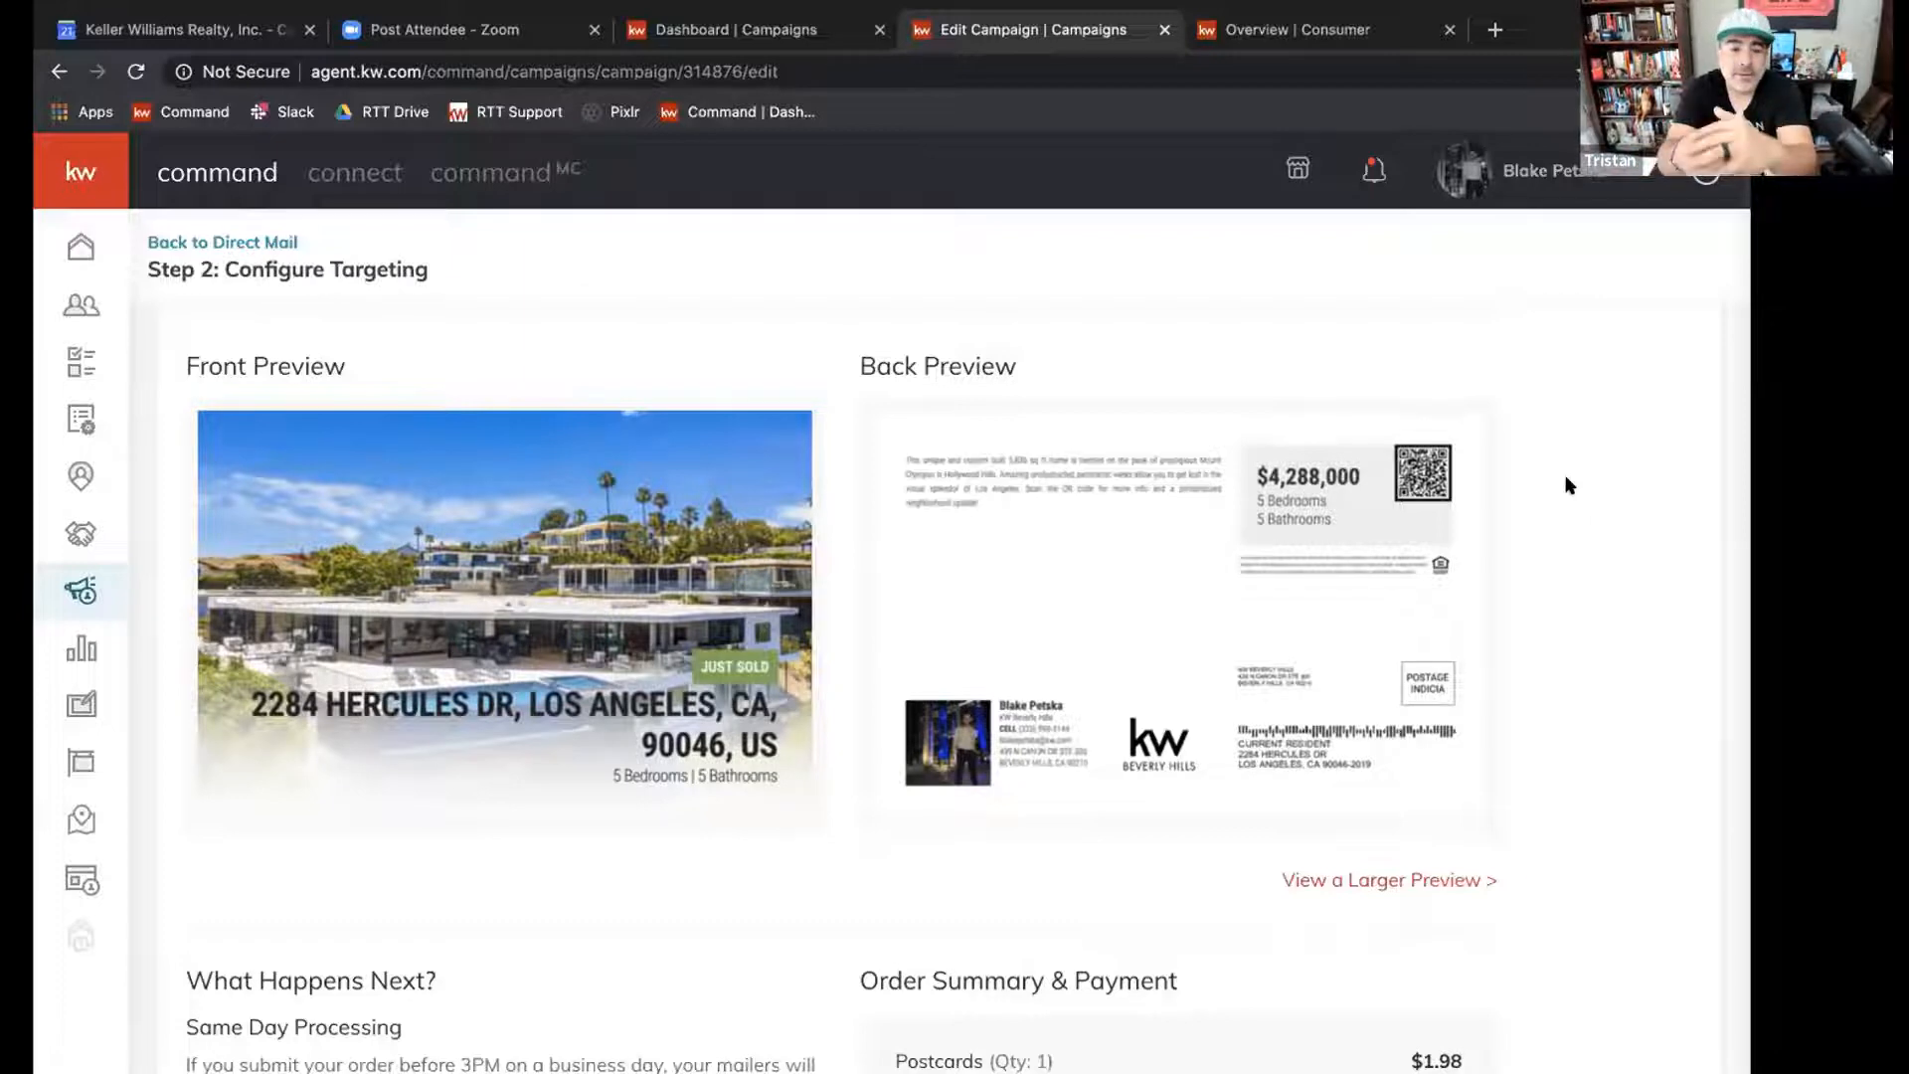
scroll(1491, 555, down, 3)
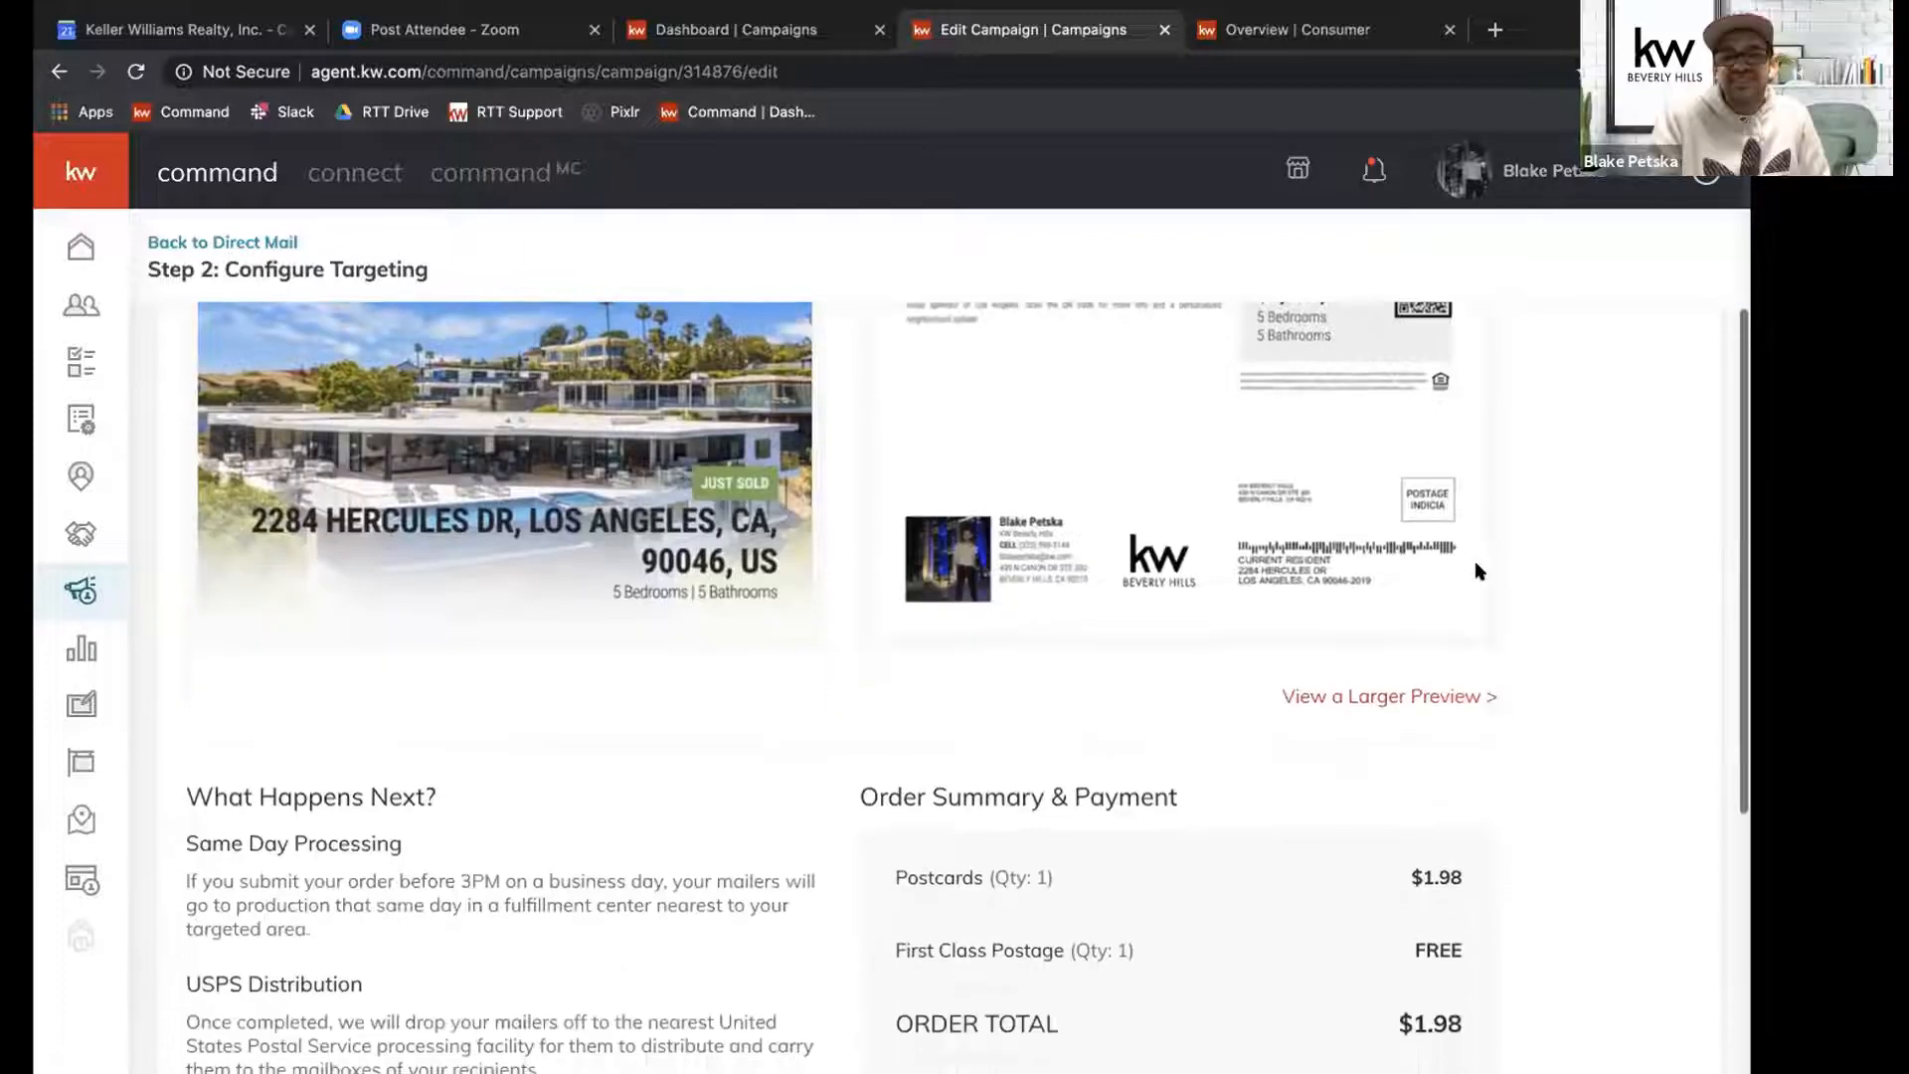
scroll(1477, 565, up, 4)
scroll(1476, 561, up, 1)
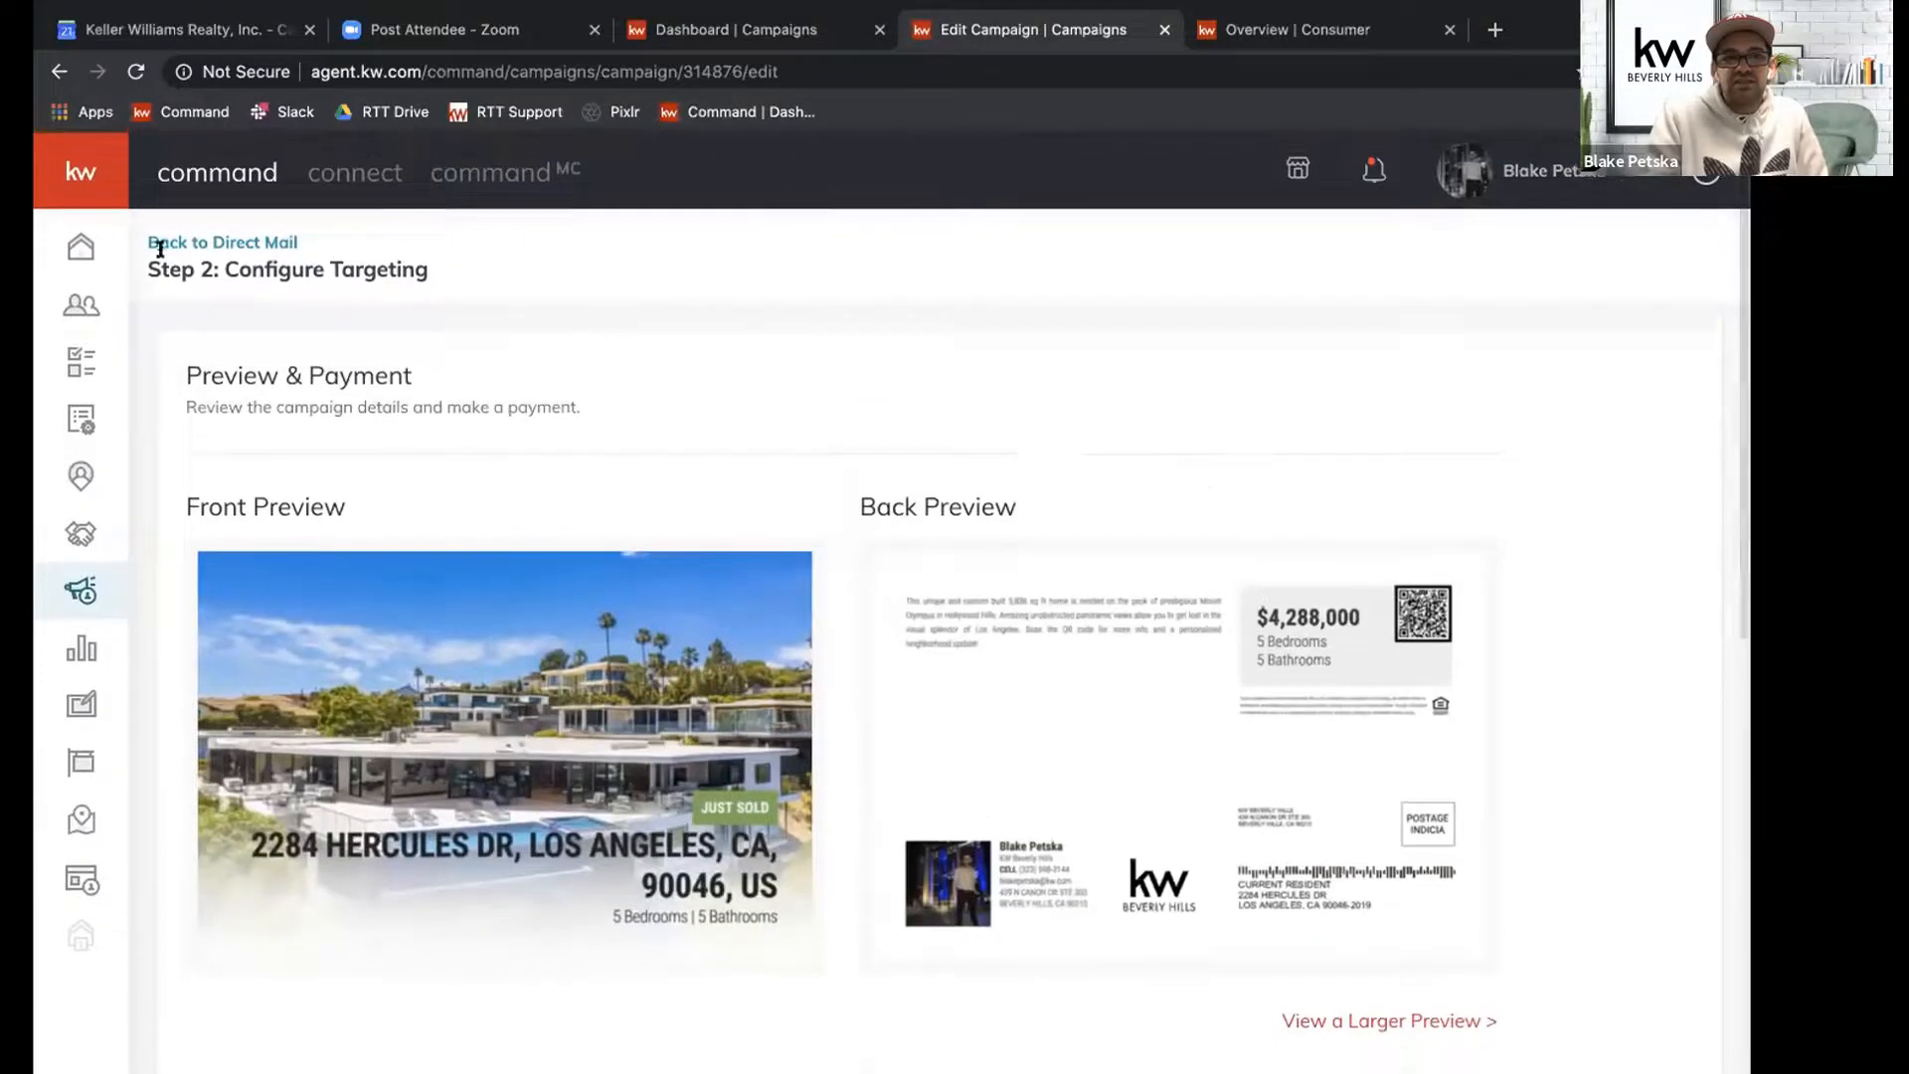
click(221, 245)
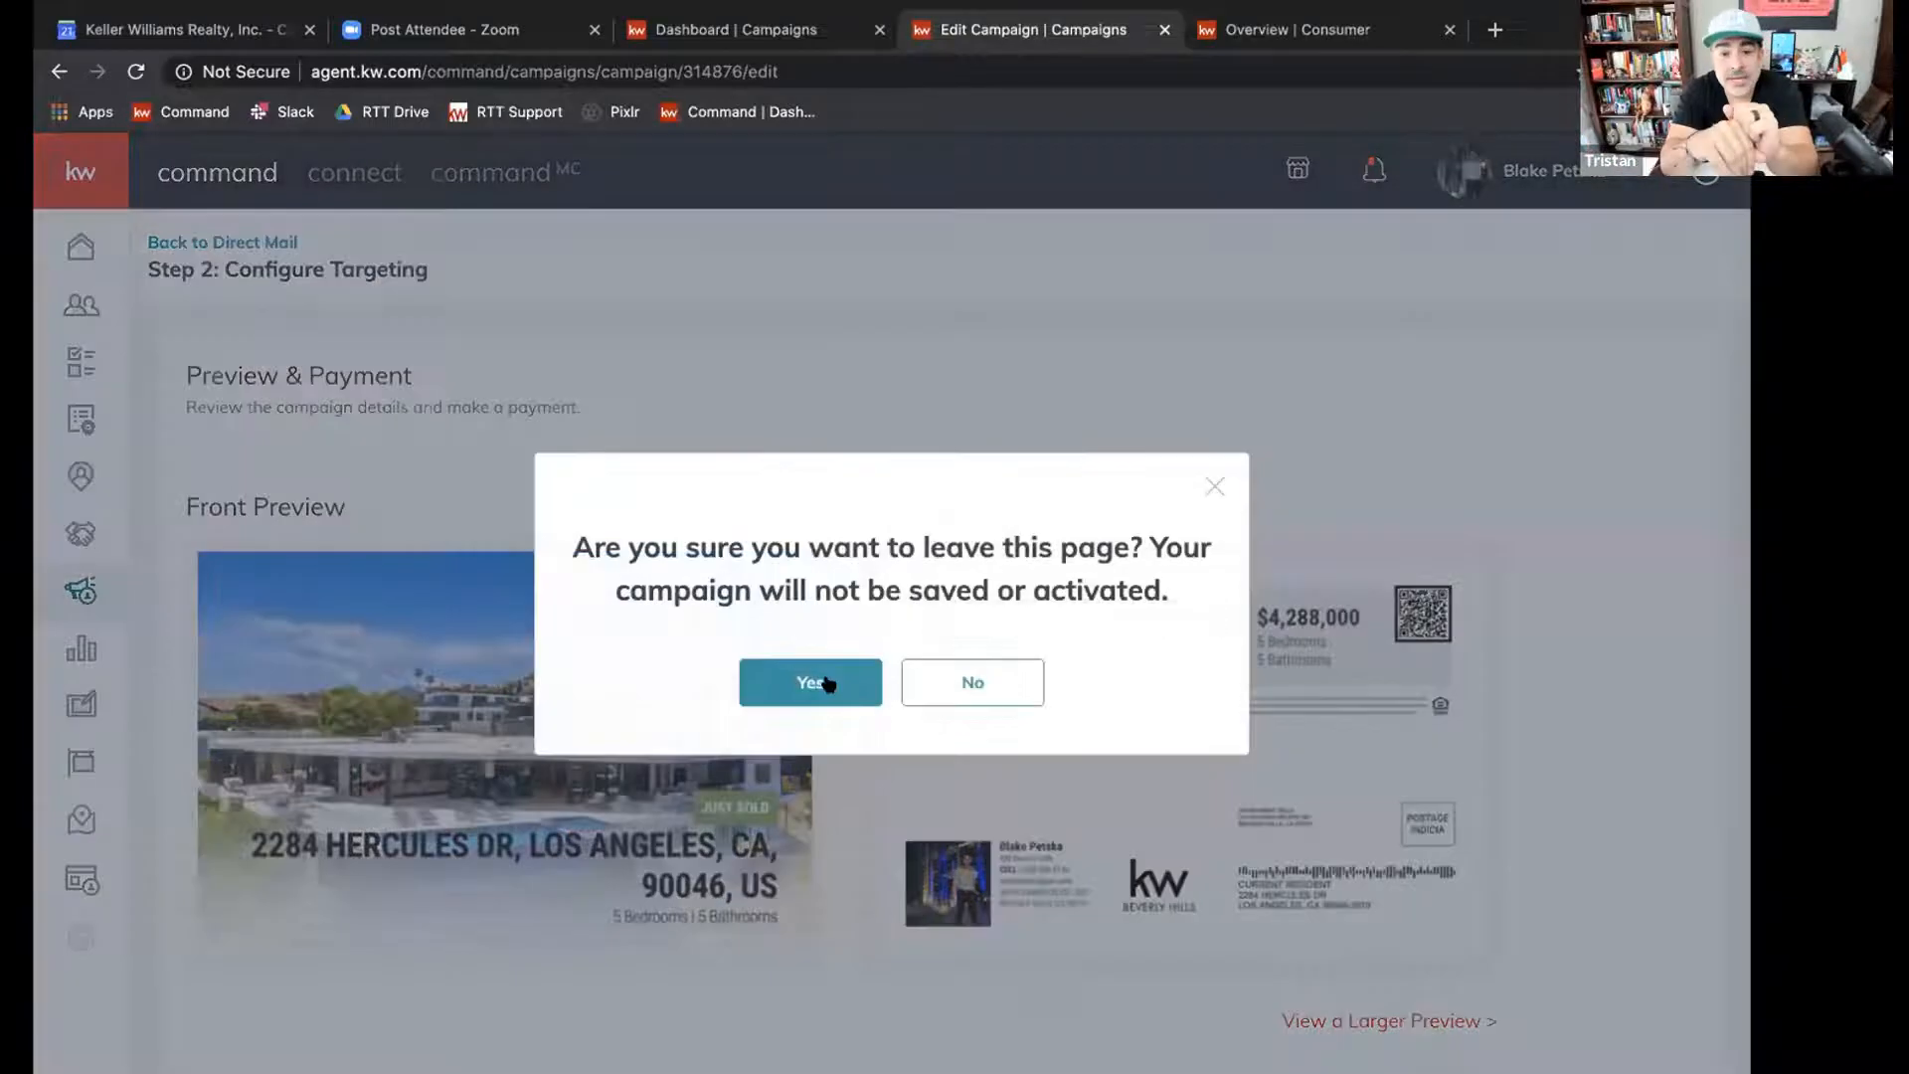
click(821, 682)
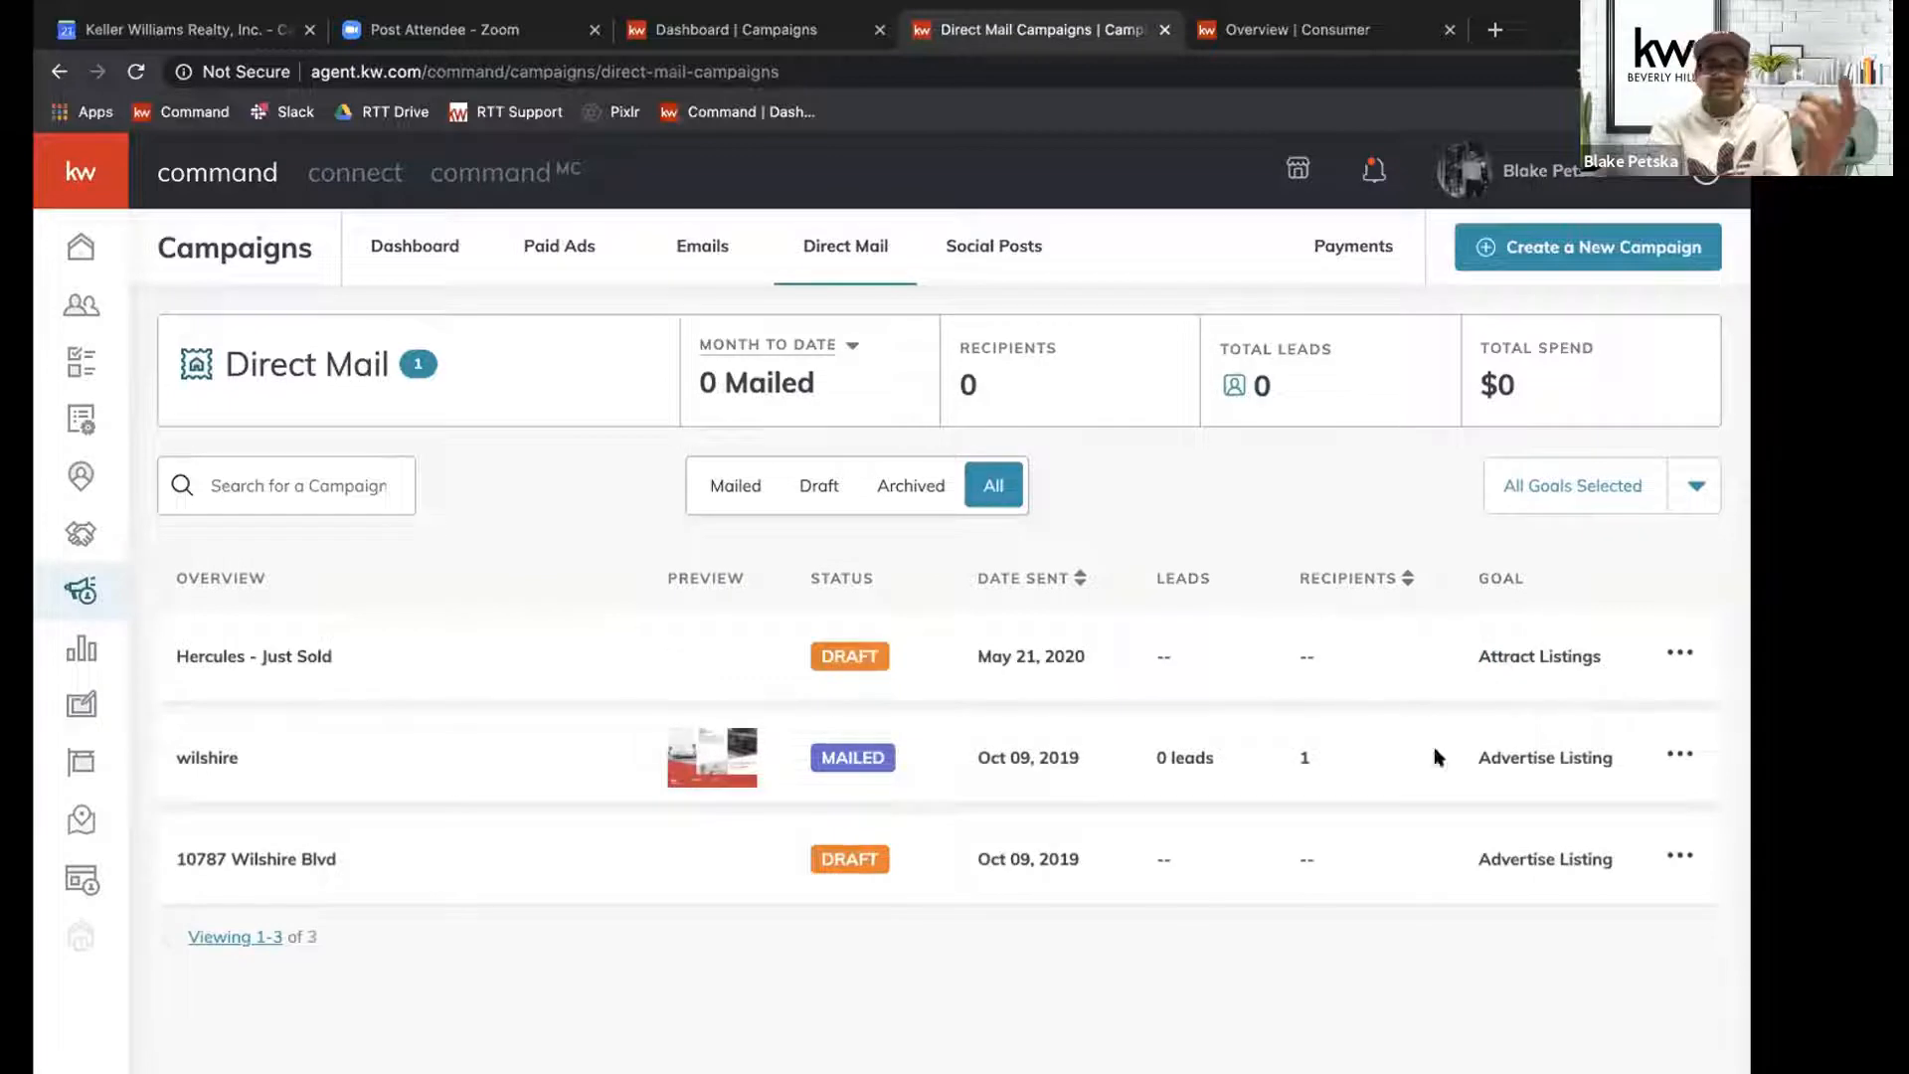
Reopen the "Hercules - Just Sold" draft to check its targeting settings, and return to the Direct Mail campaigns list.
click(1673, 658)
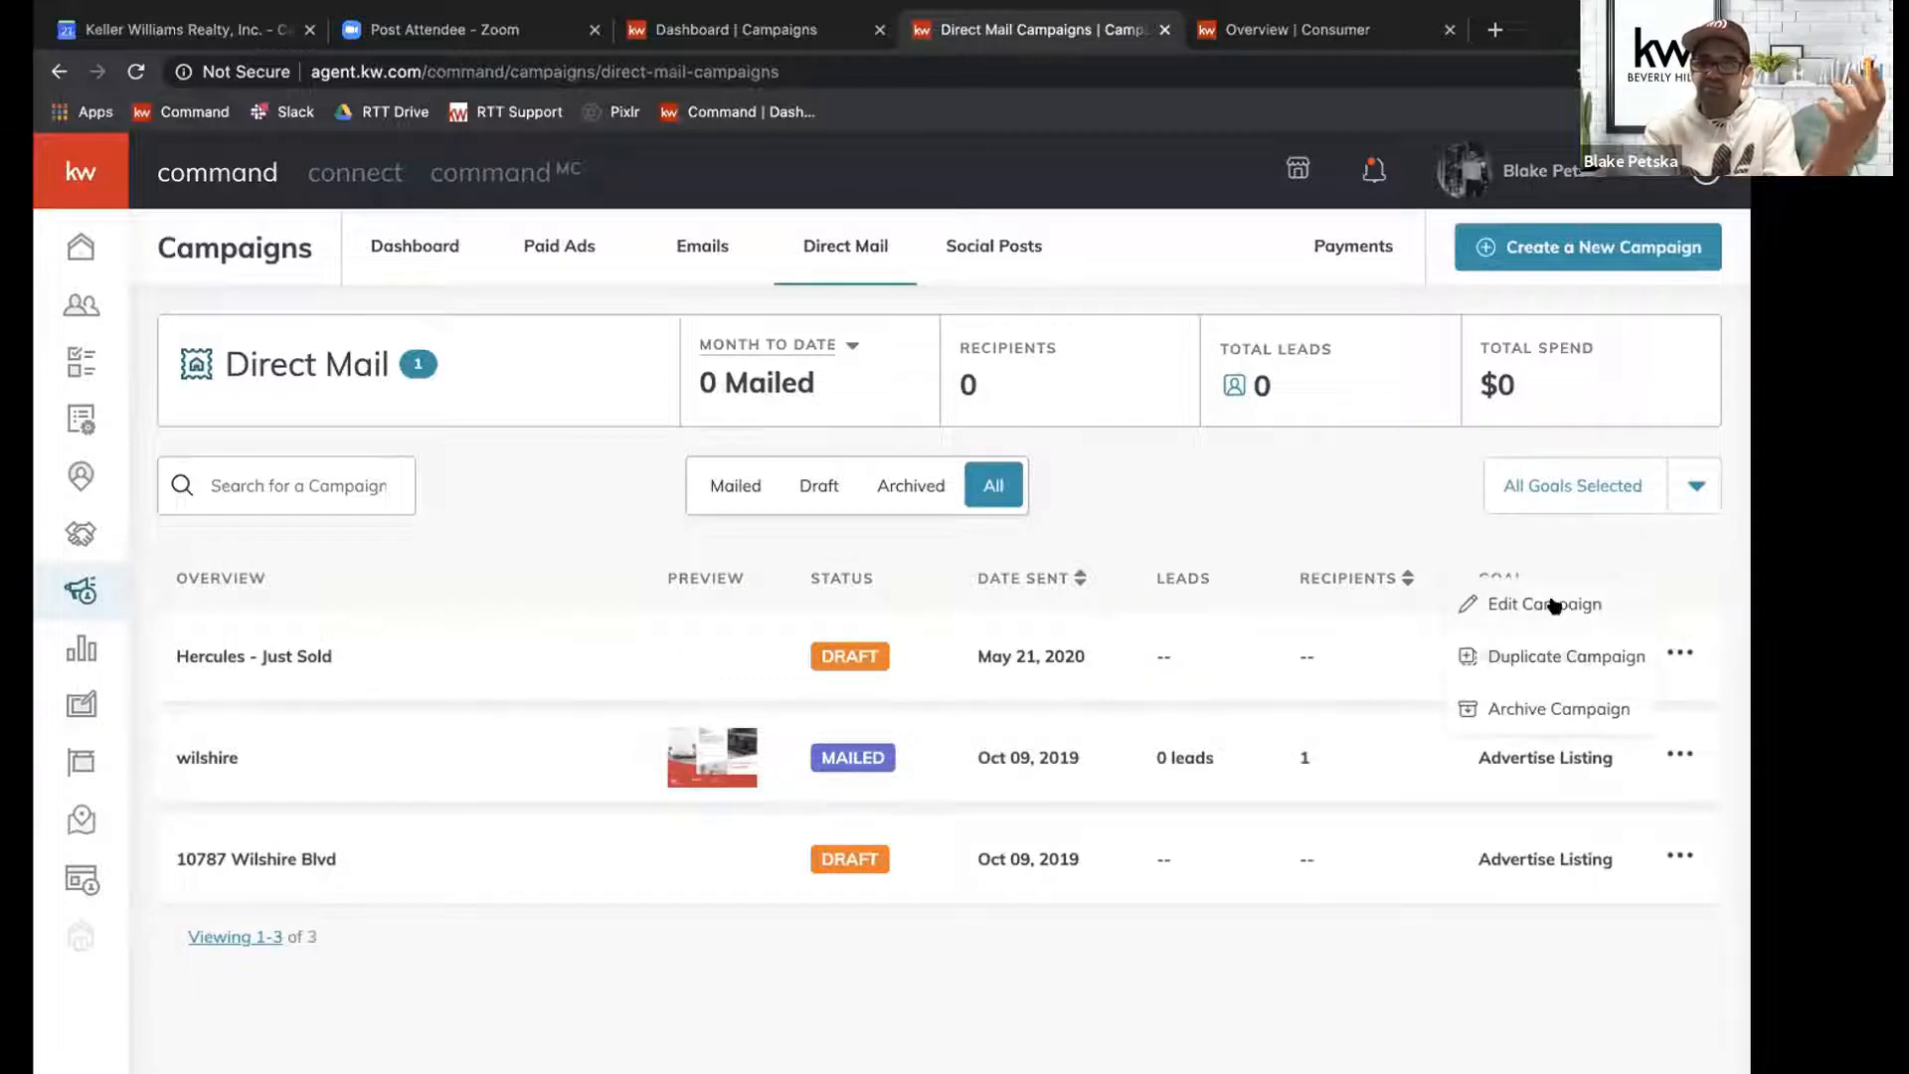
click(1554, 606)
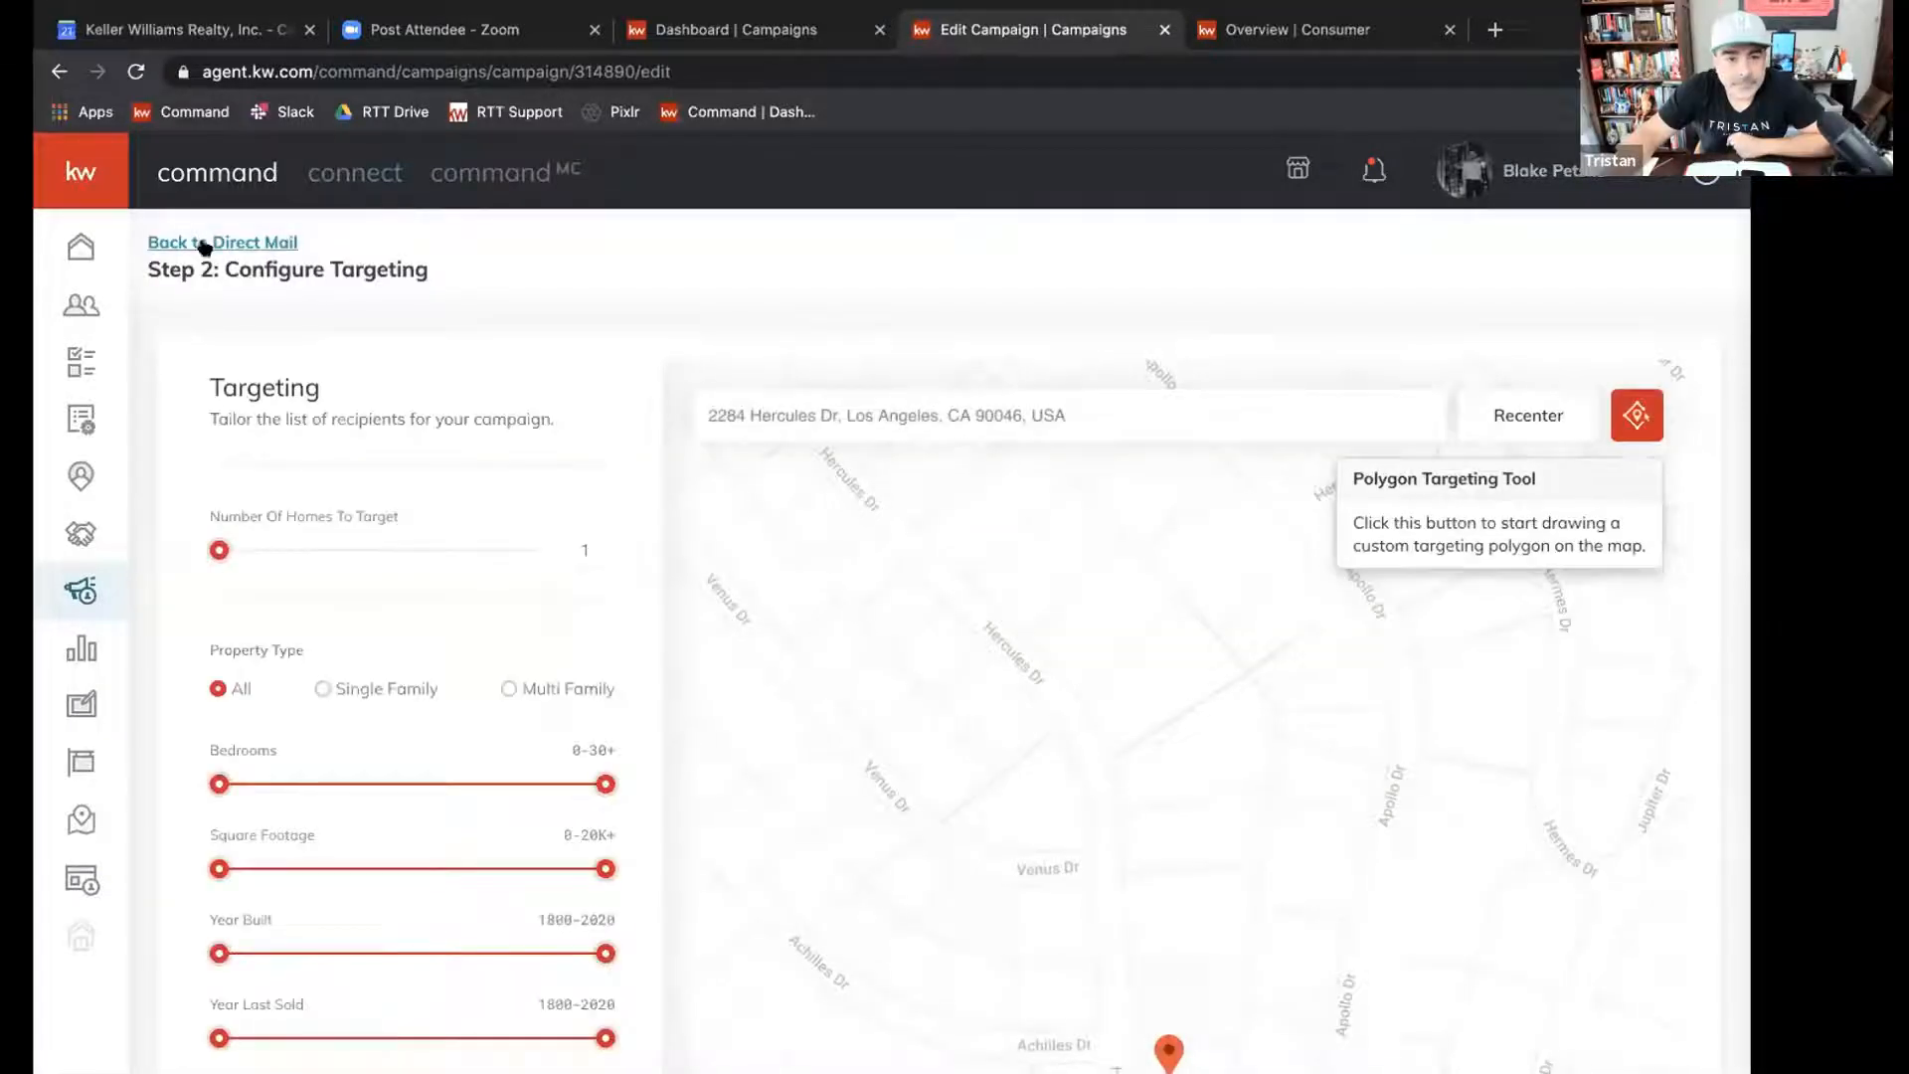
scroll(236, 374, down, 7)
scroll(239, 417, down, 1)
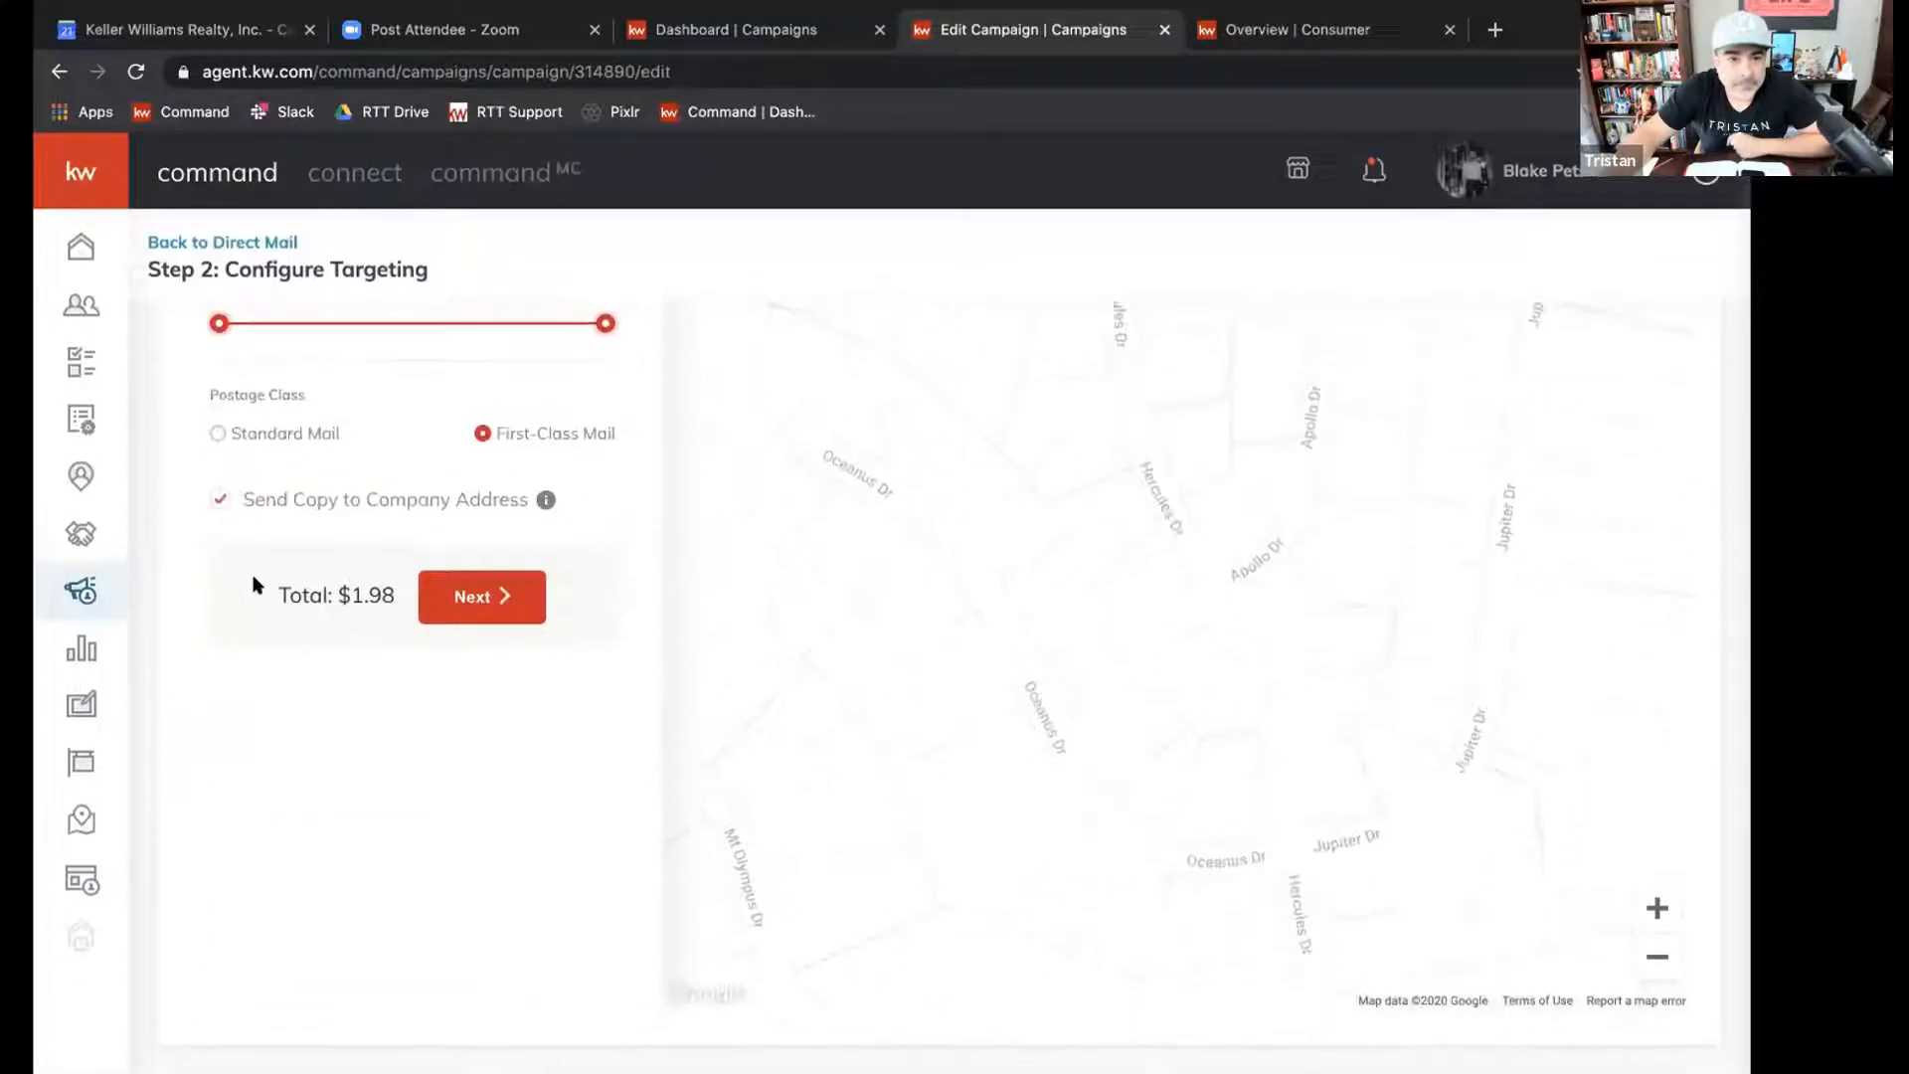
scroll(283, 561, up, 8)
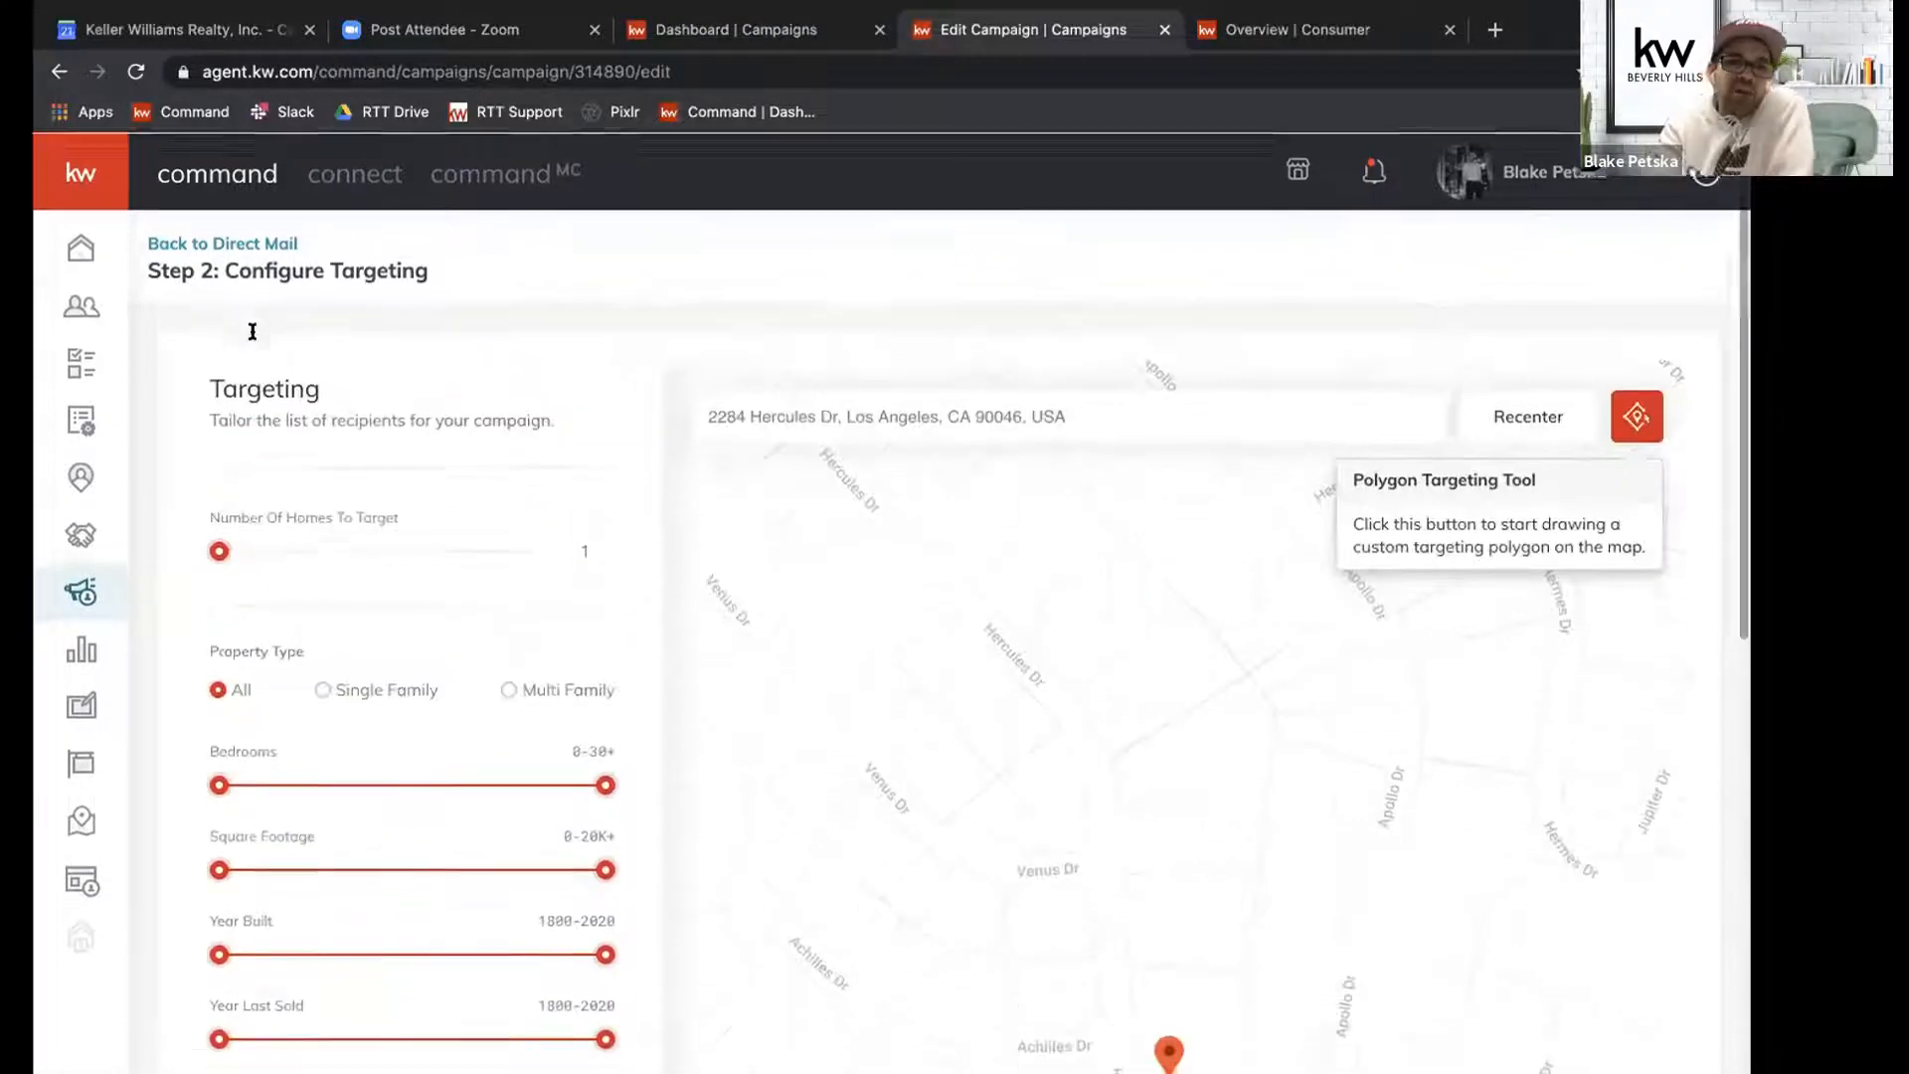
triple_click(252, 266)
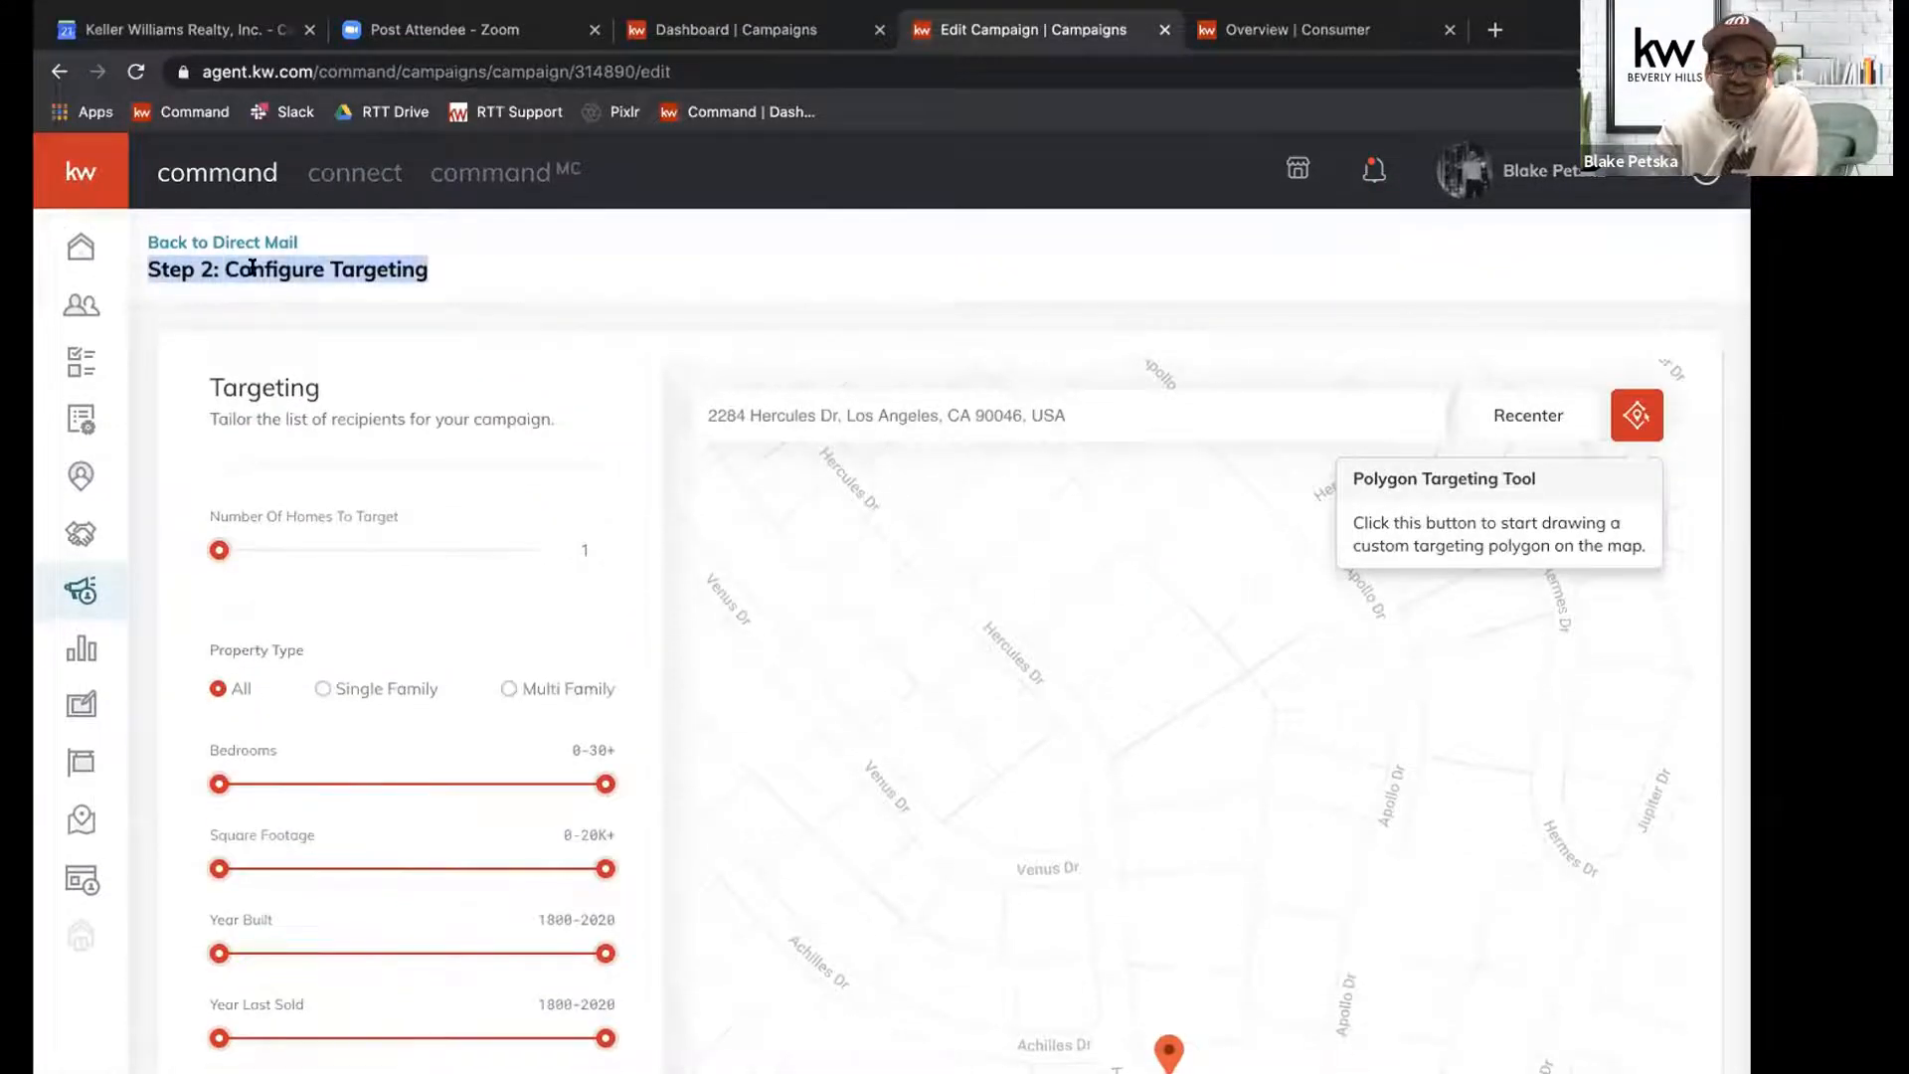
click(235, 245)
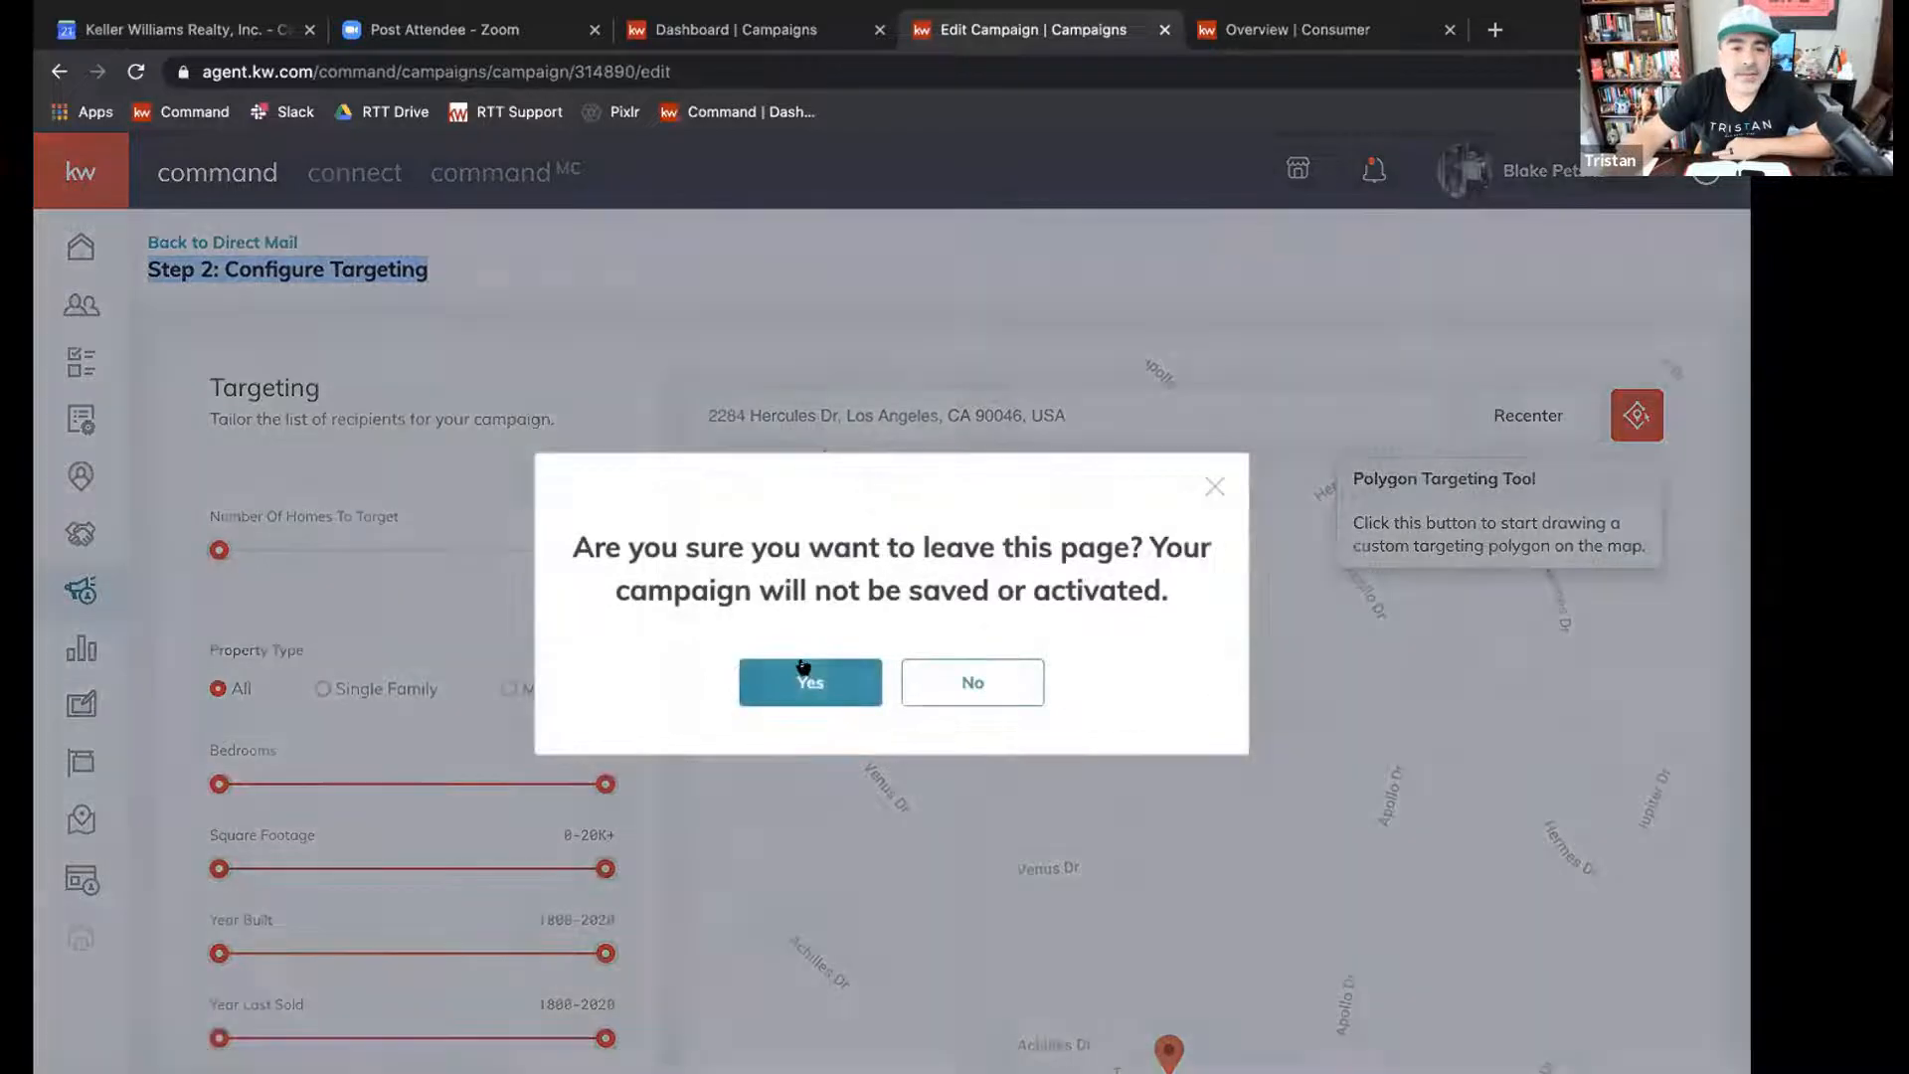
click(804, 667)
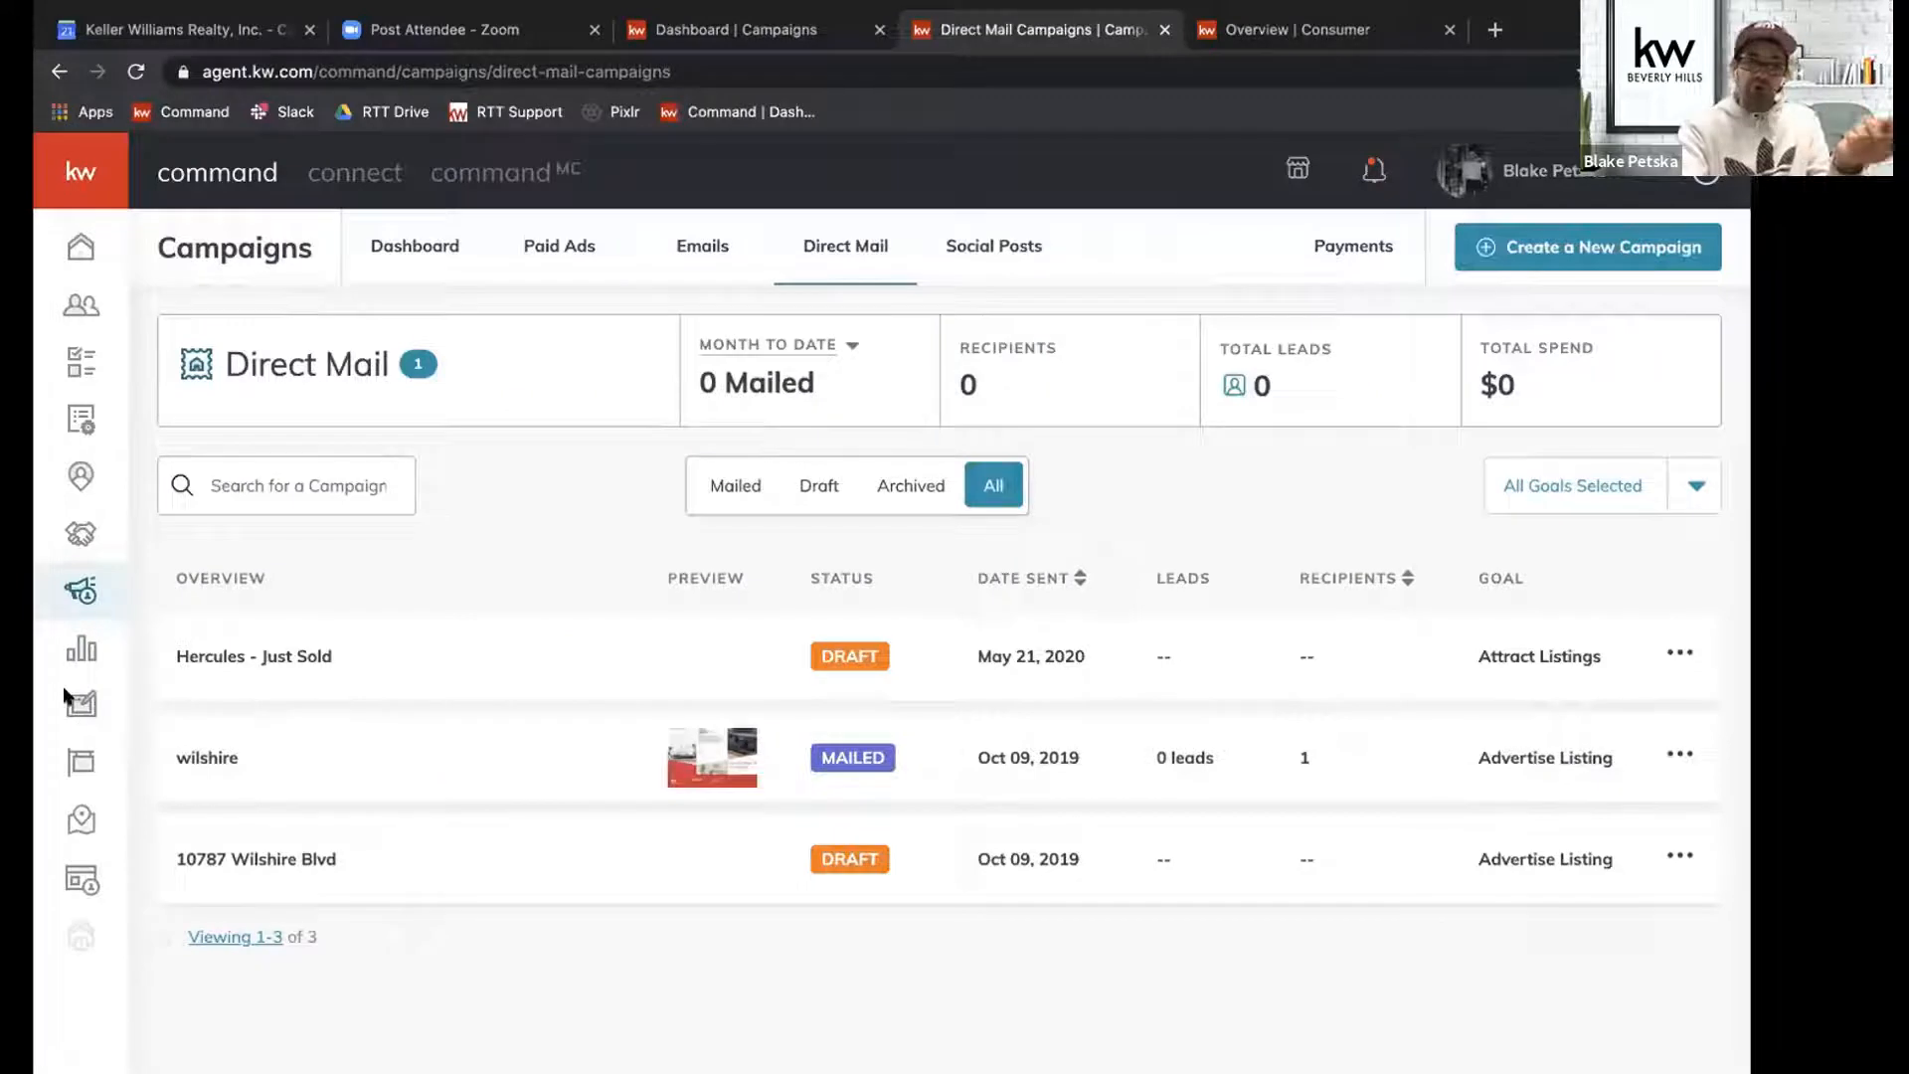
Start a new Print design from the Designs page, without importing listing photos and text.
click(85, 705)
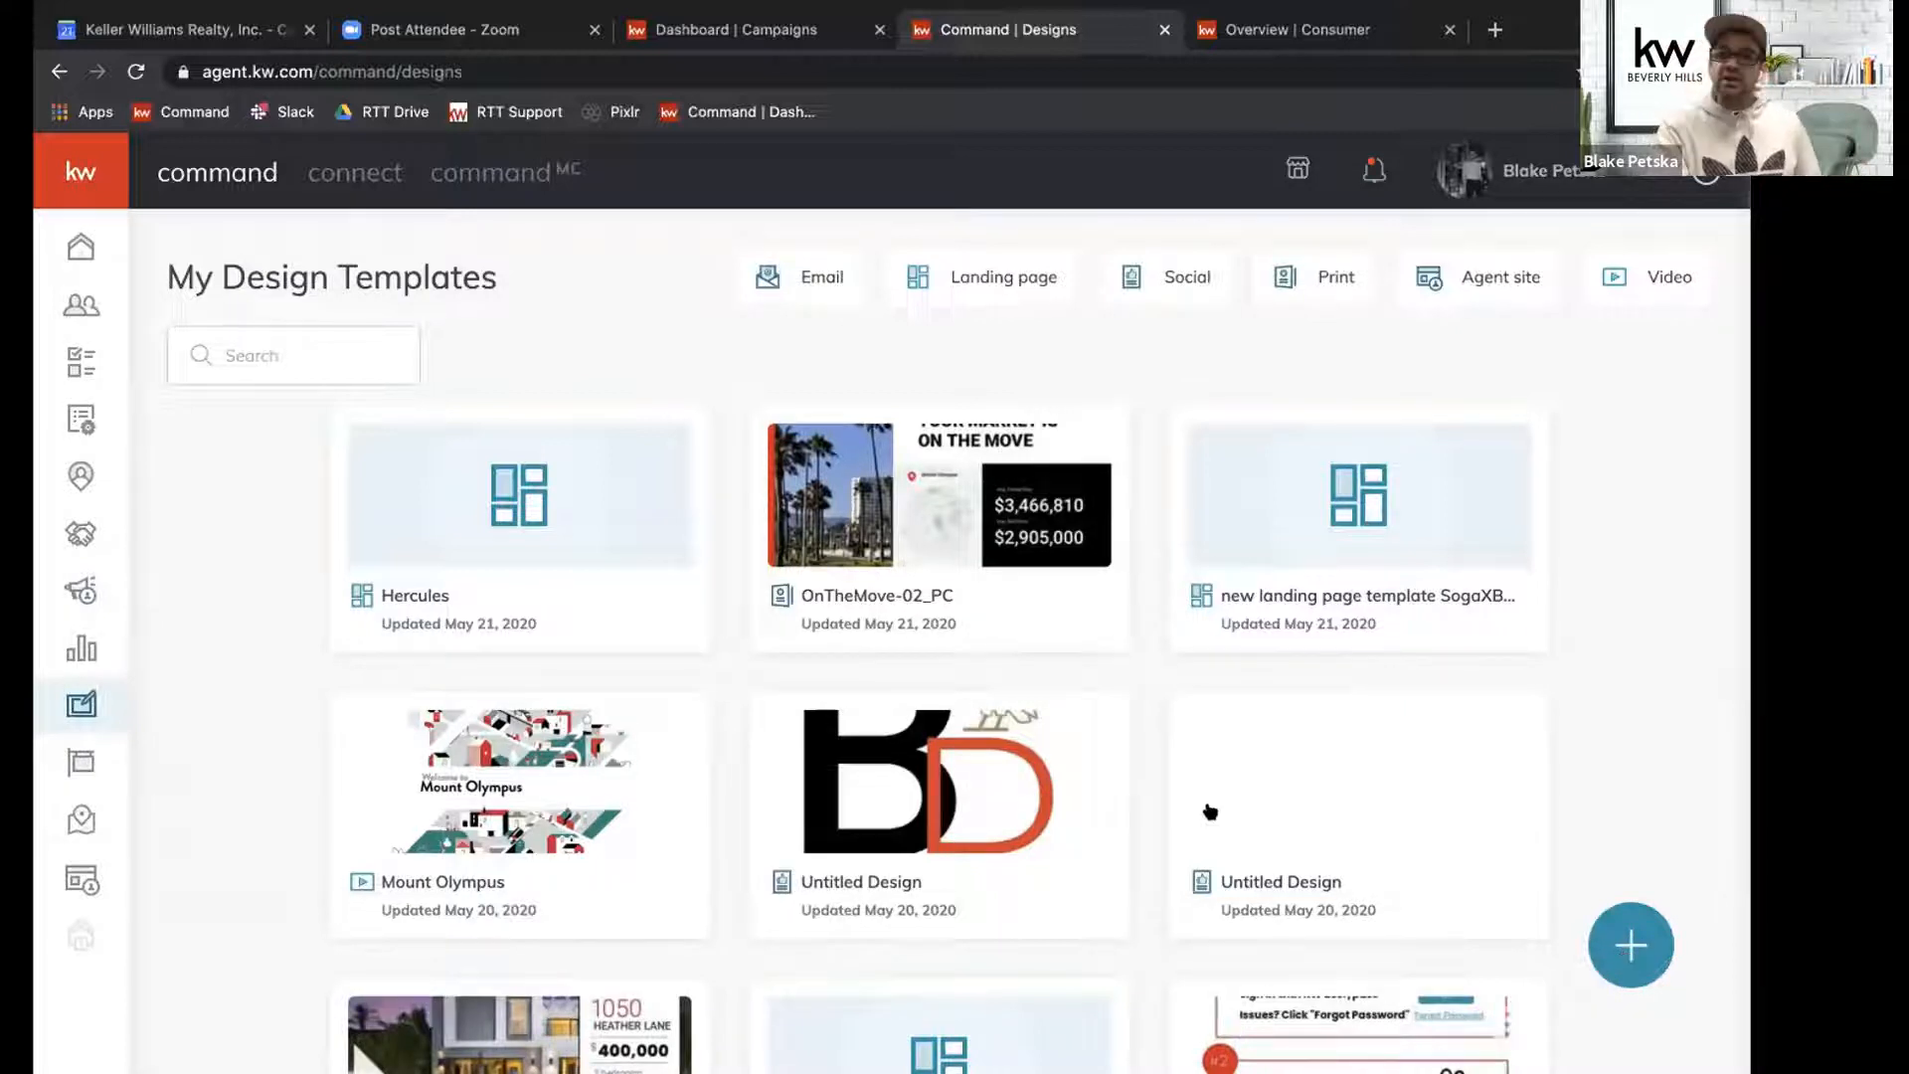
click(1633, 939)
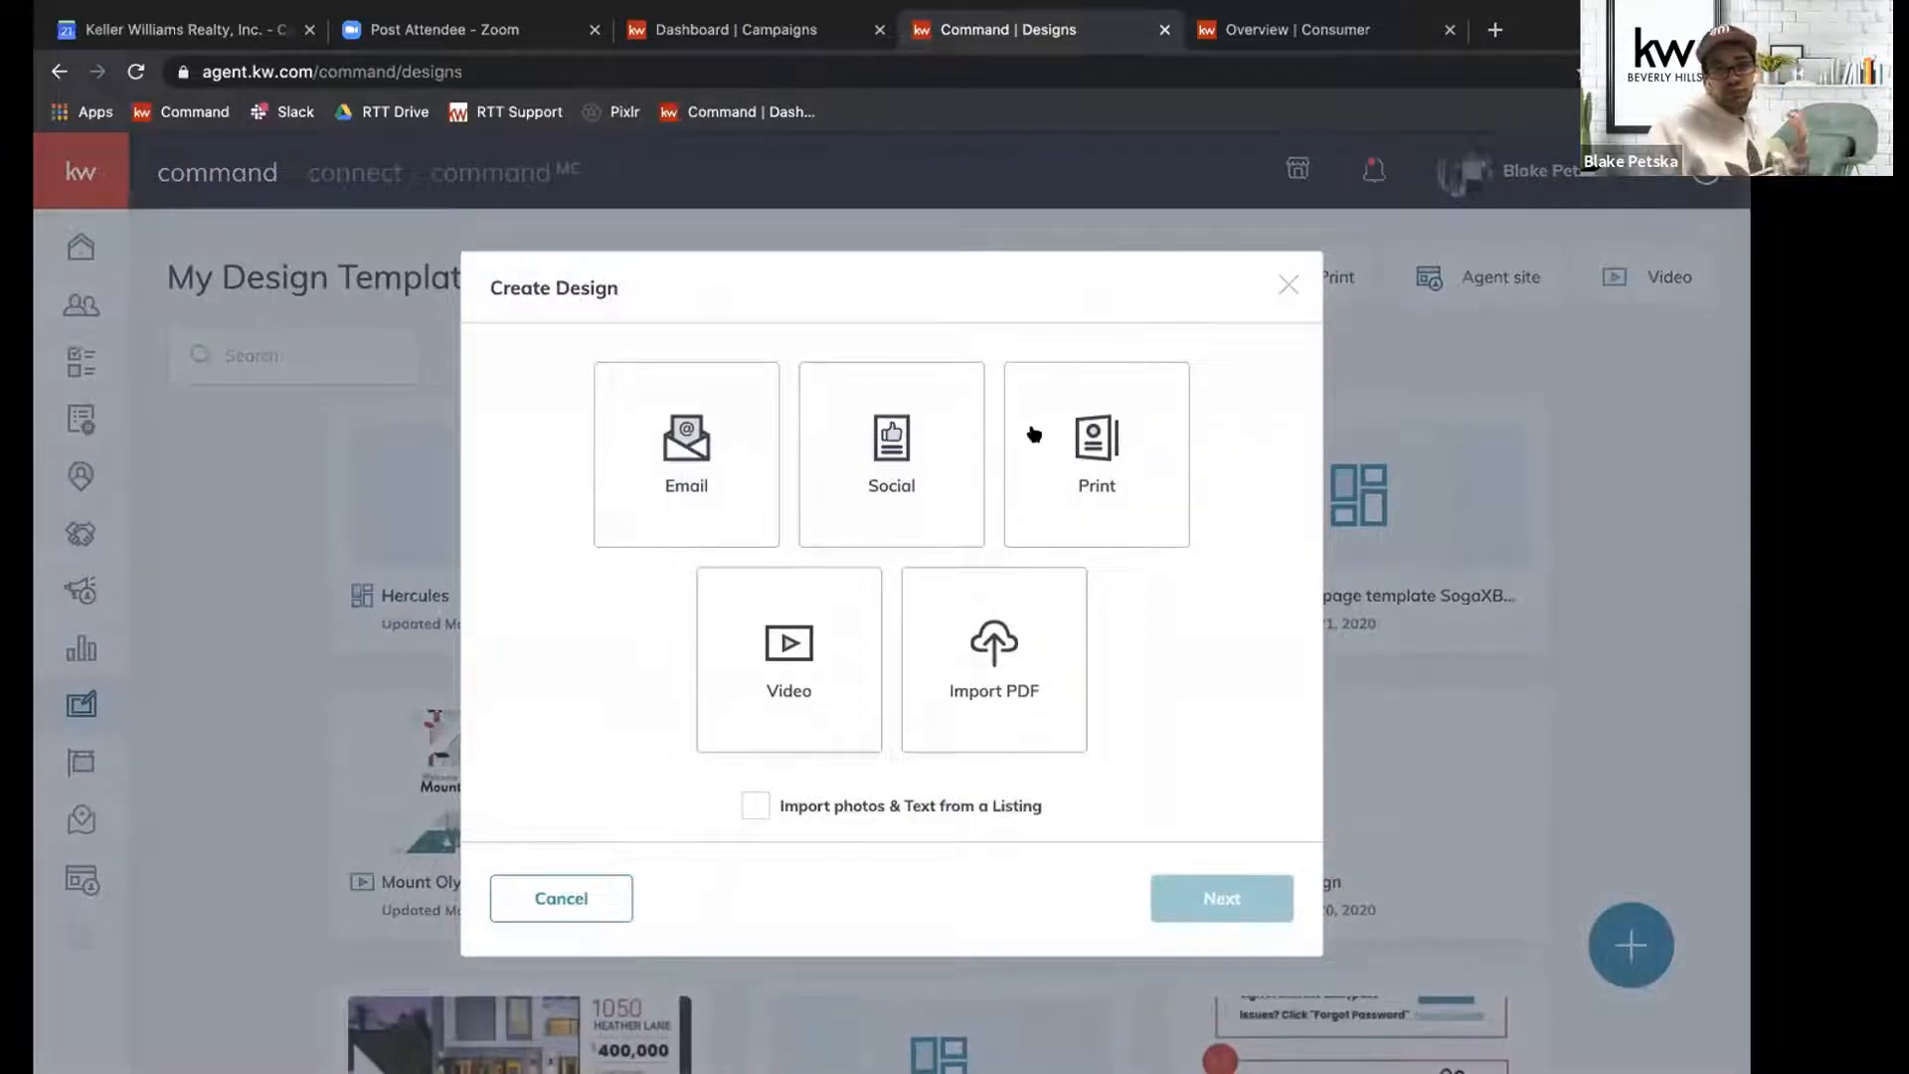
click(1067, 427)
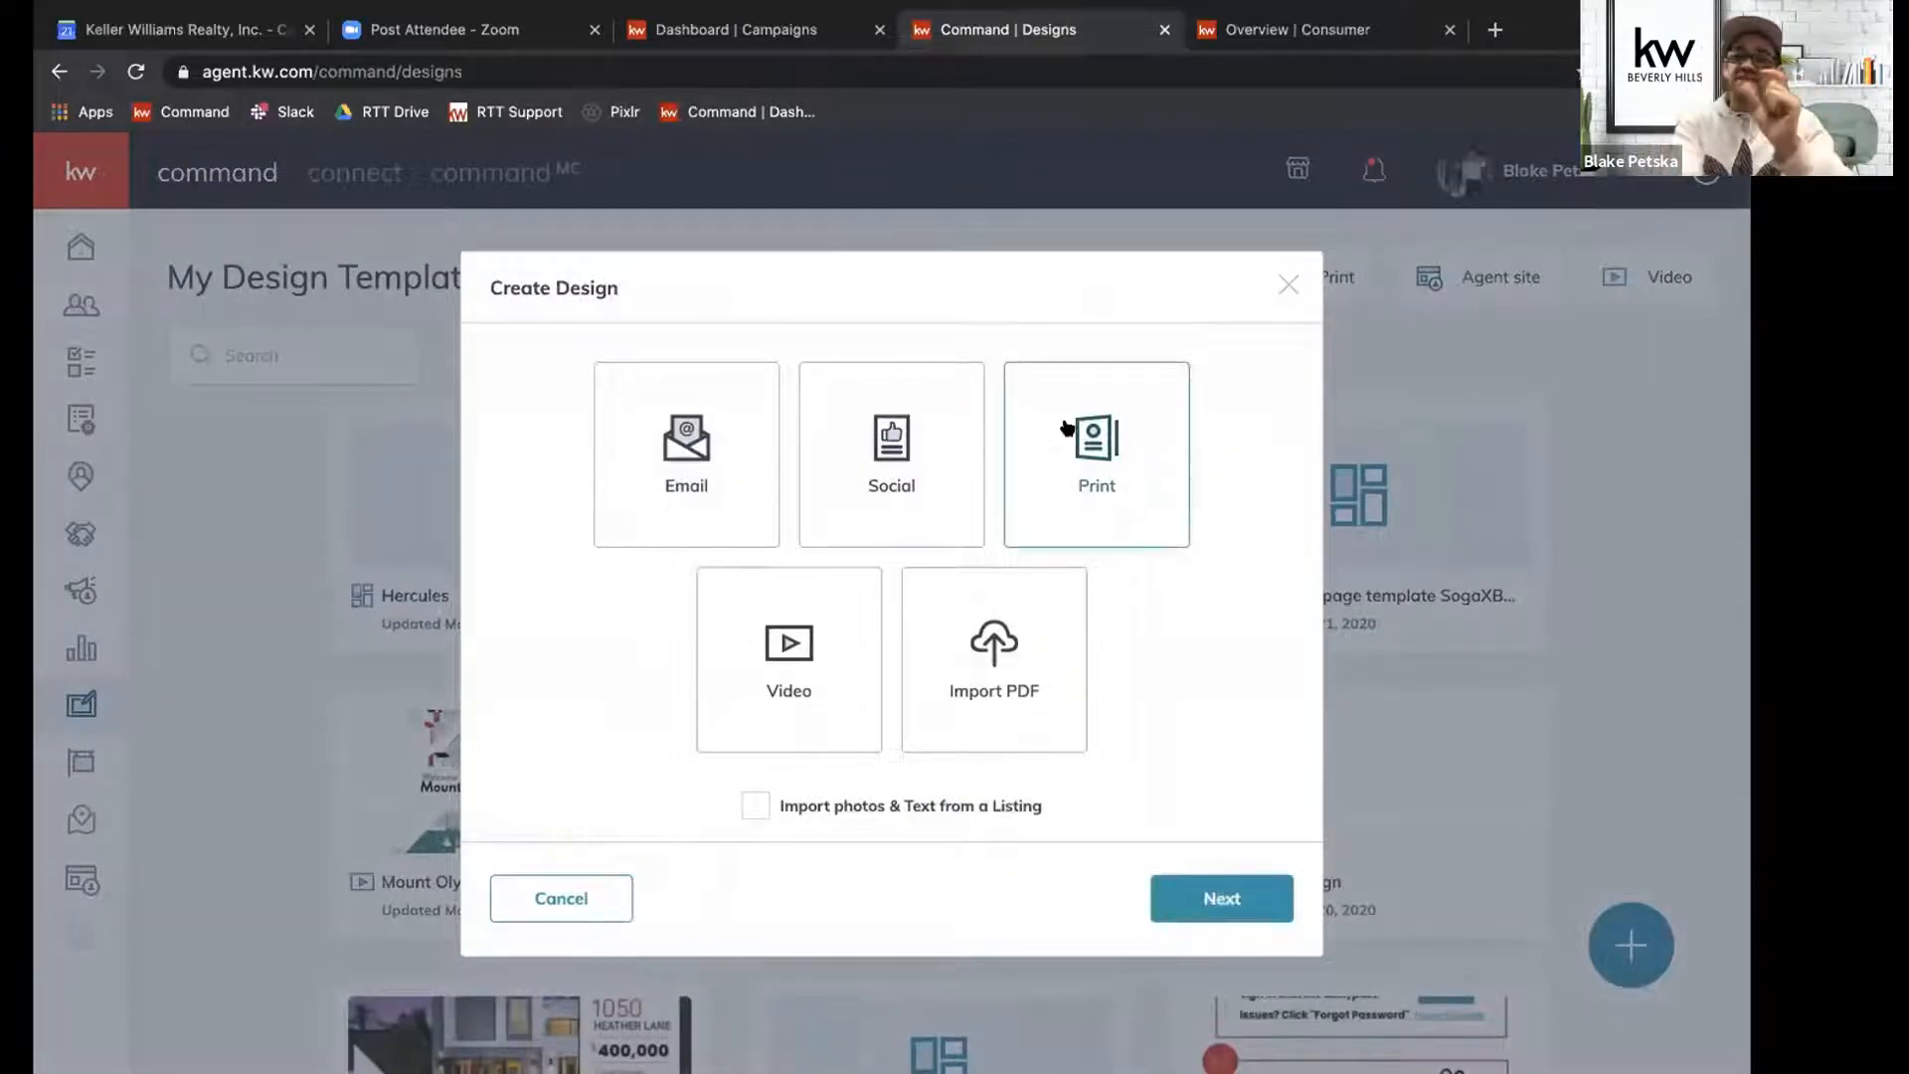
click(1208, 897)
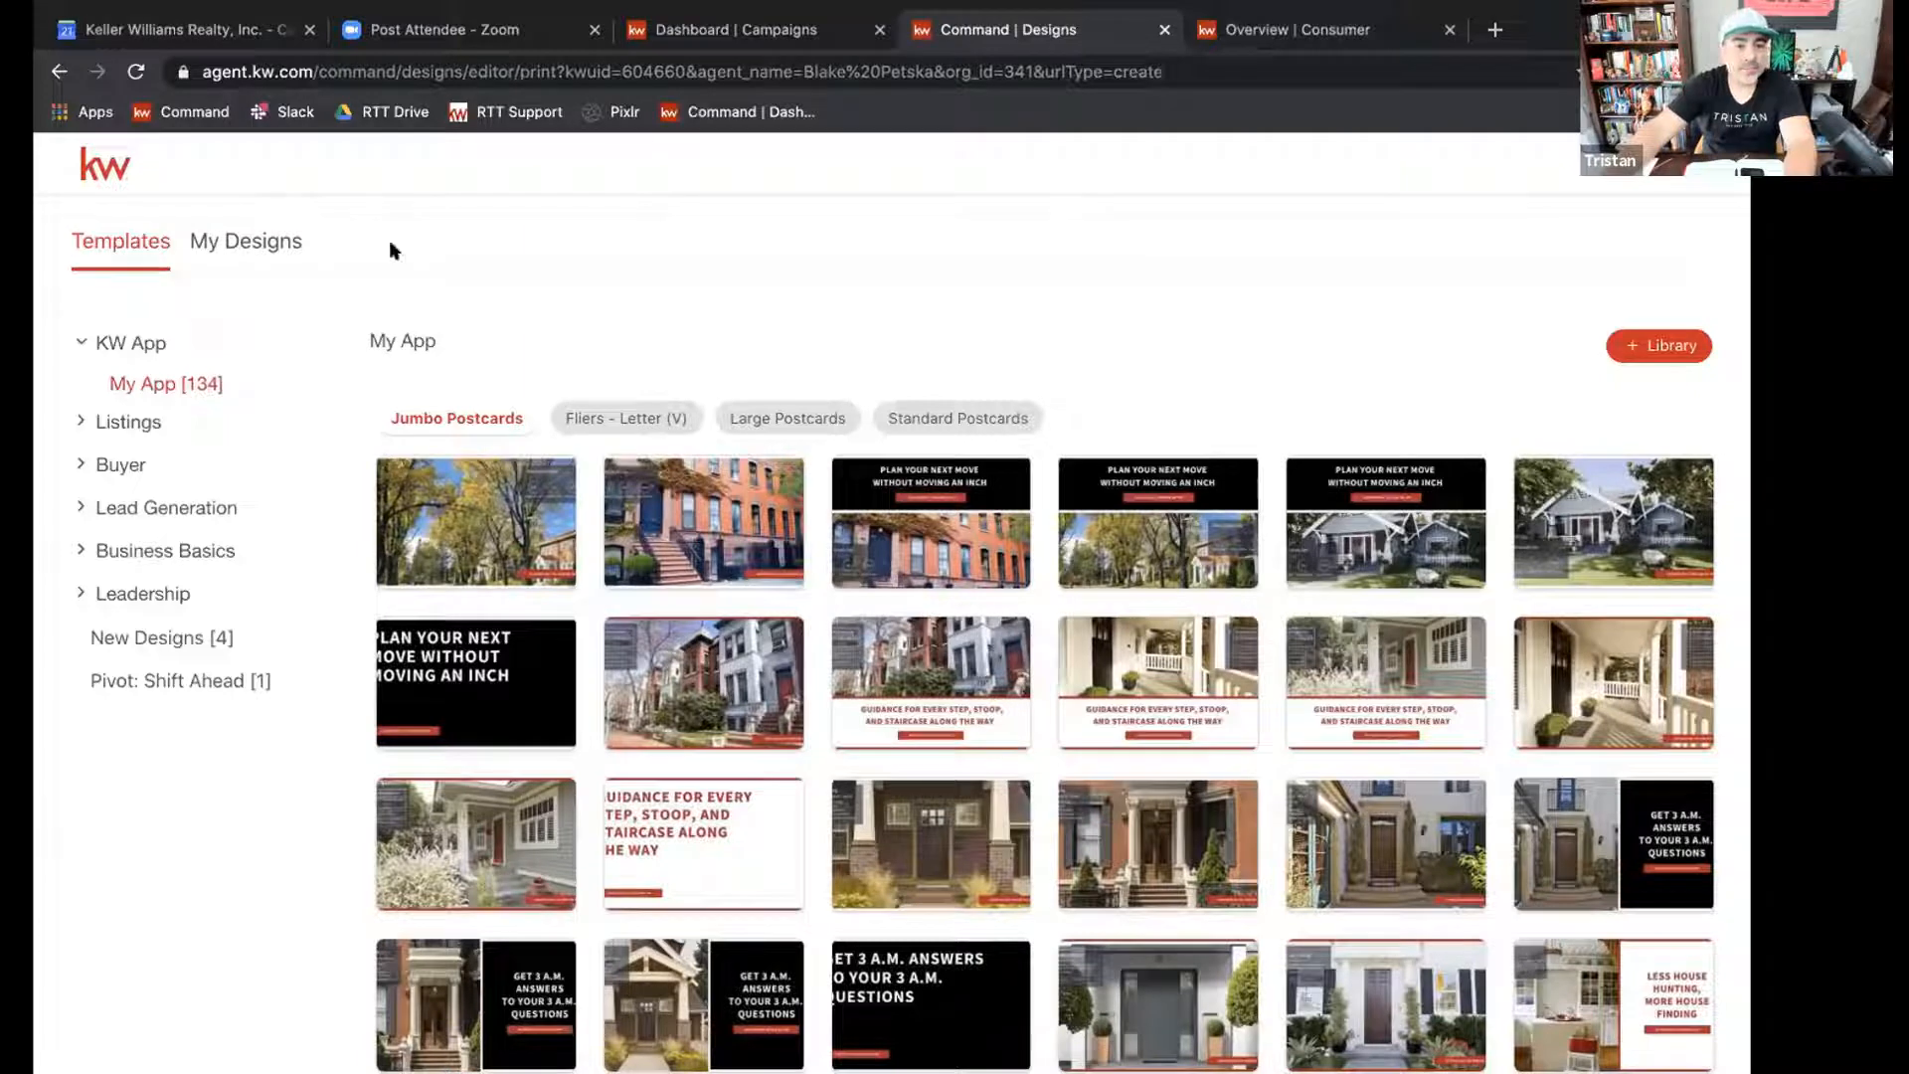
Expand the Listings template categories and browse the Fliers - Letter (V) and Large Postcards templates.
click(116, 430)
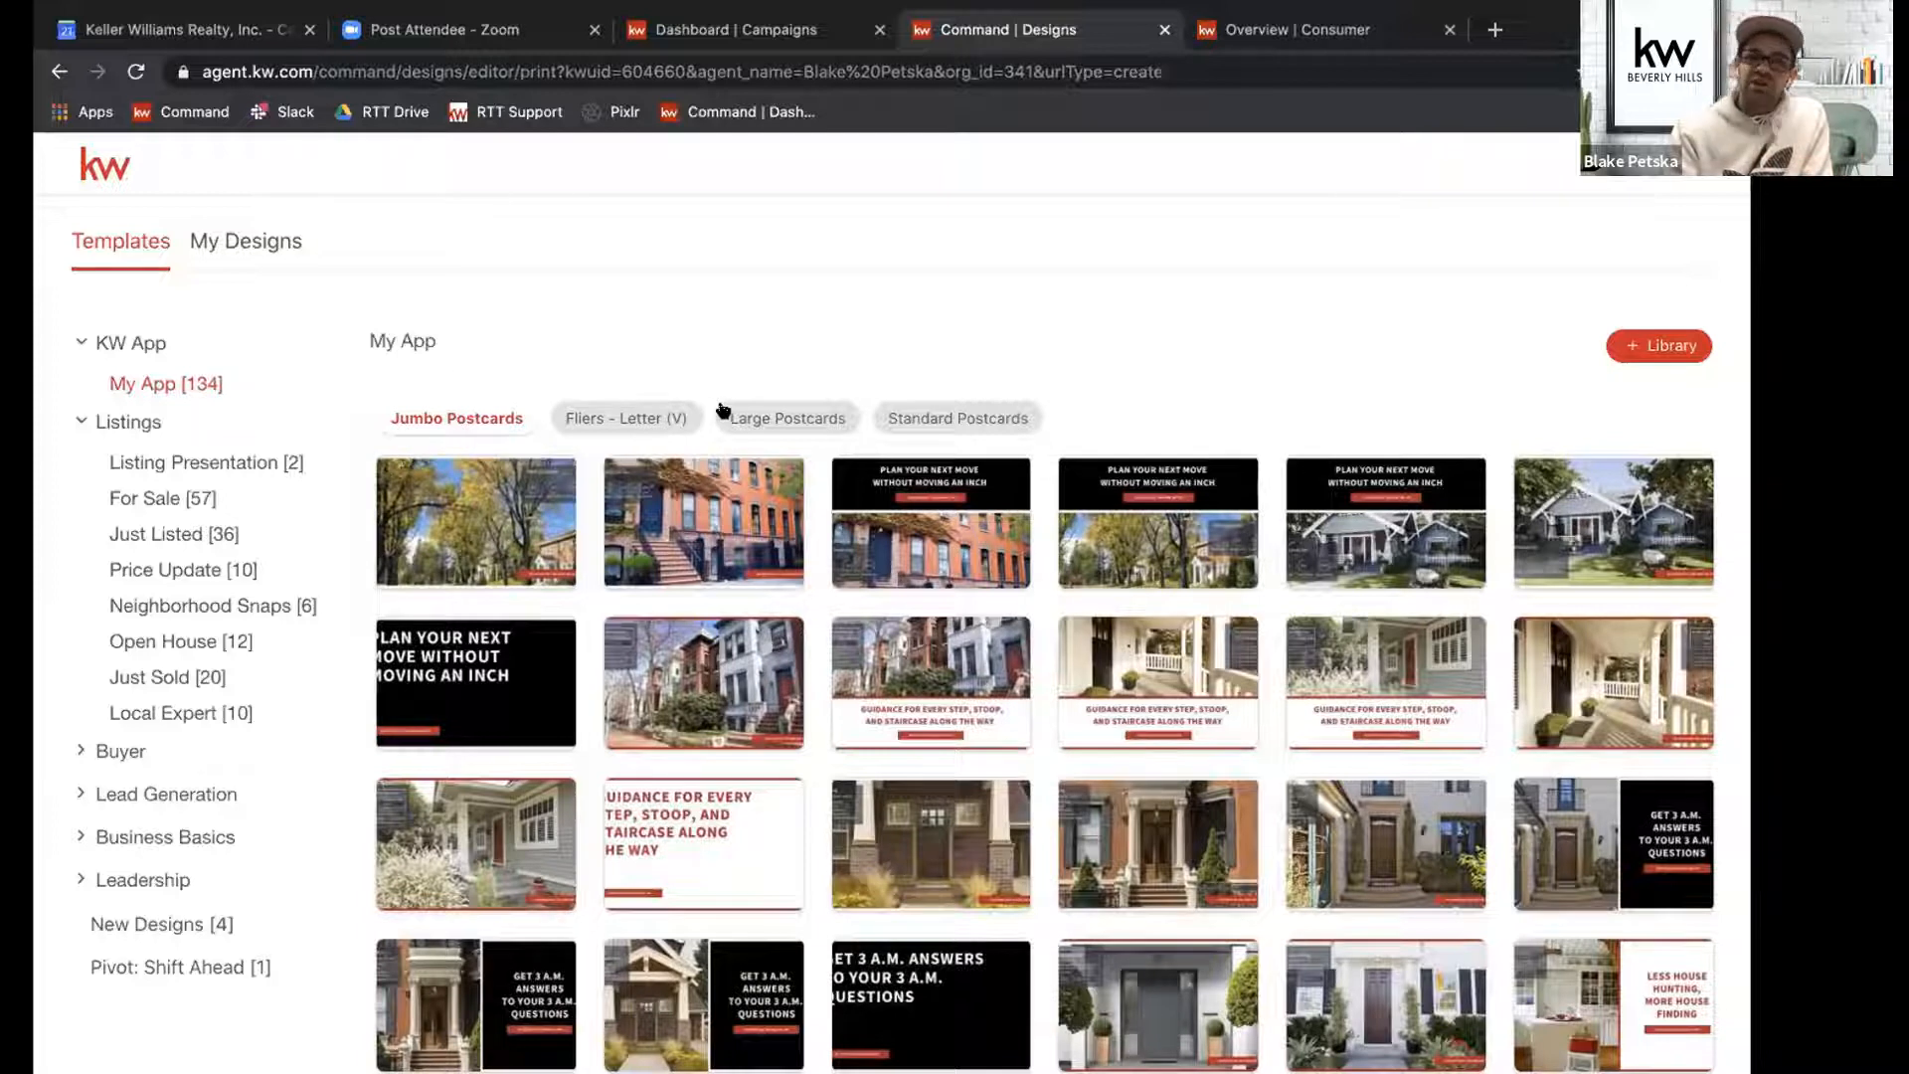
click(592, 418)
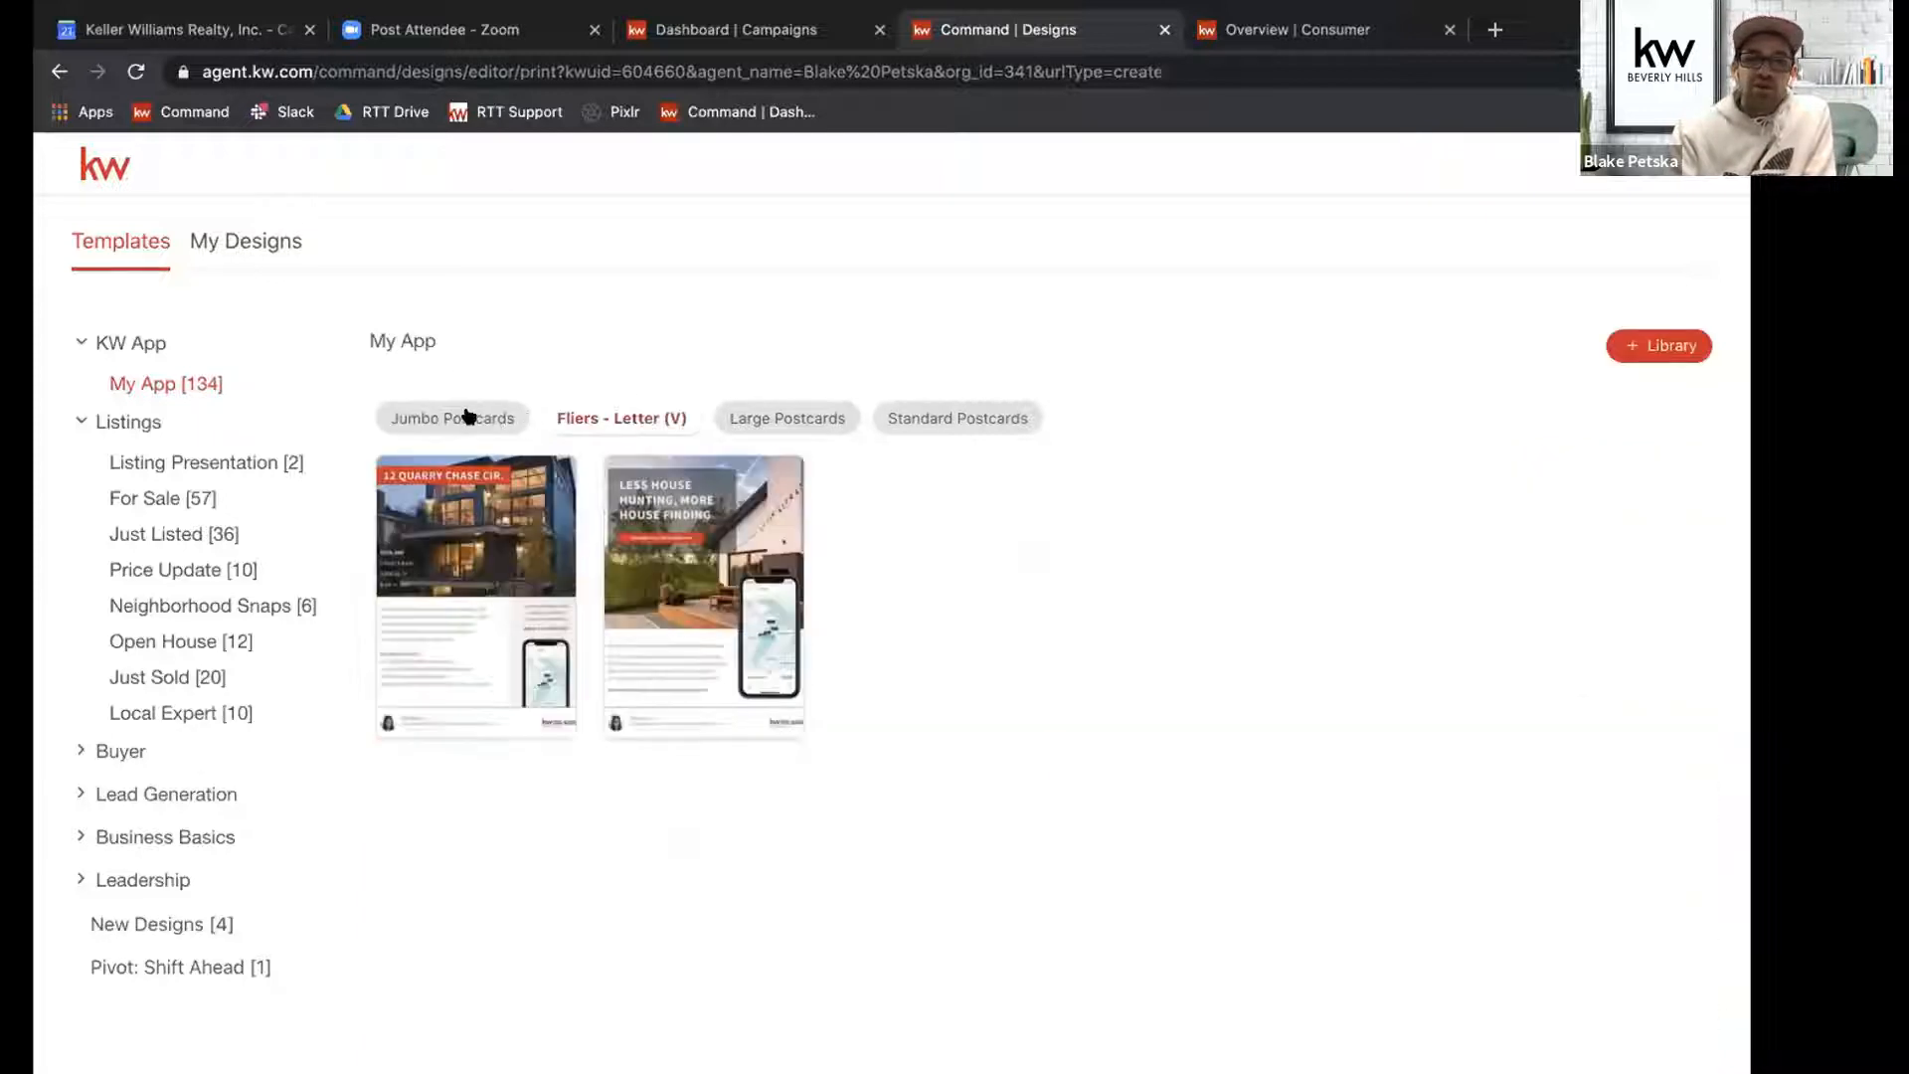
click(788, 418)
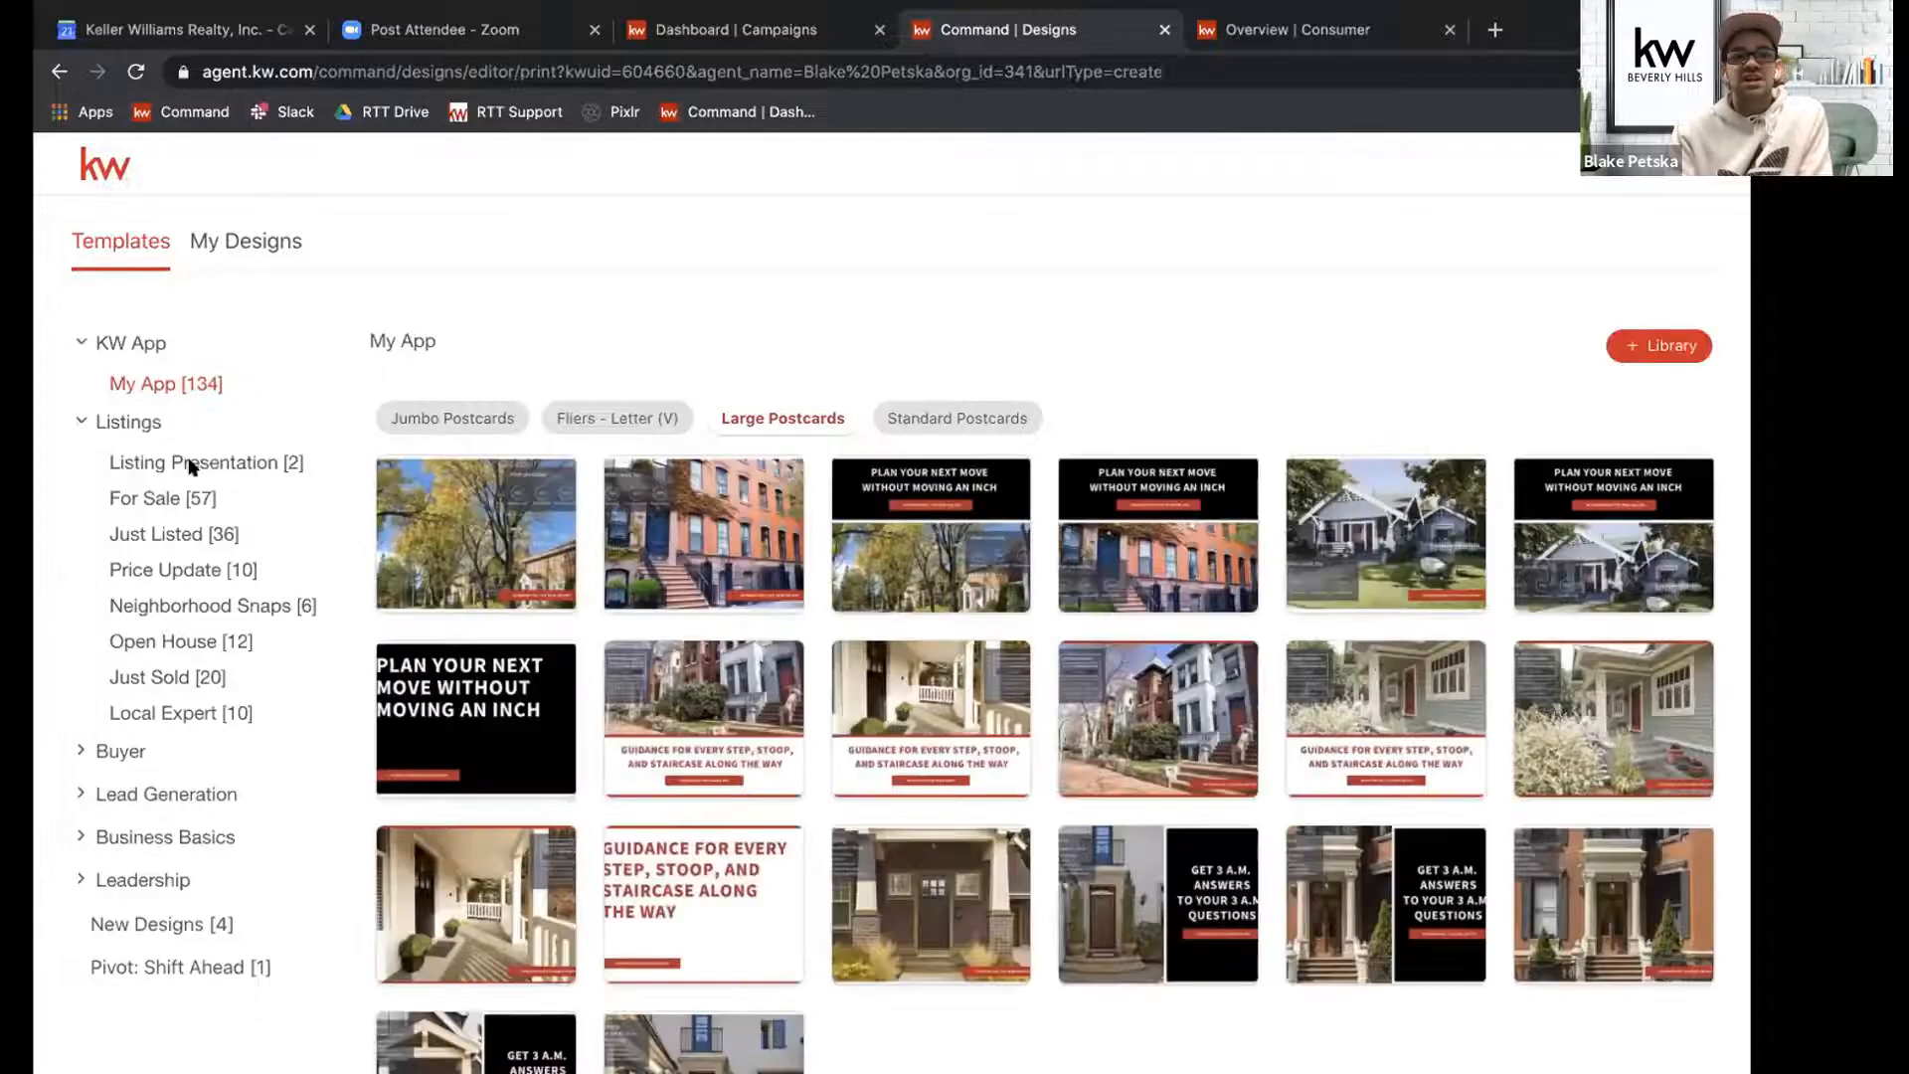
Browse the Standard Postcards templates in the For Sale and Price Update listing categories.
click(183, 468)
click(154, 497)
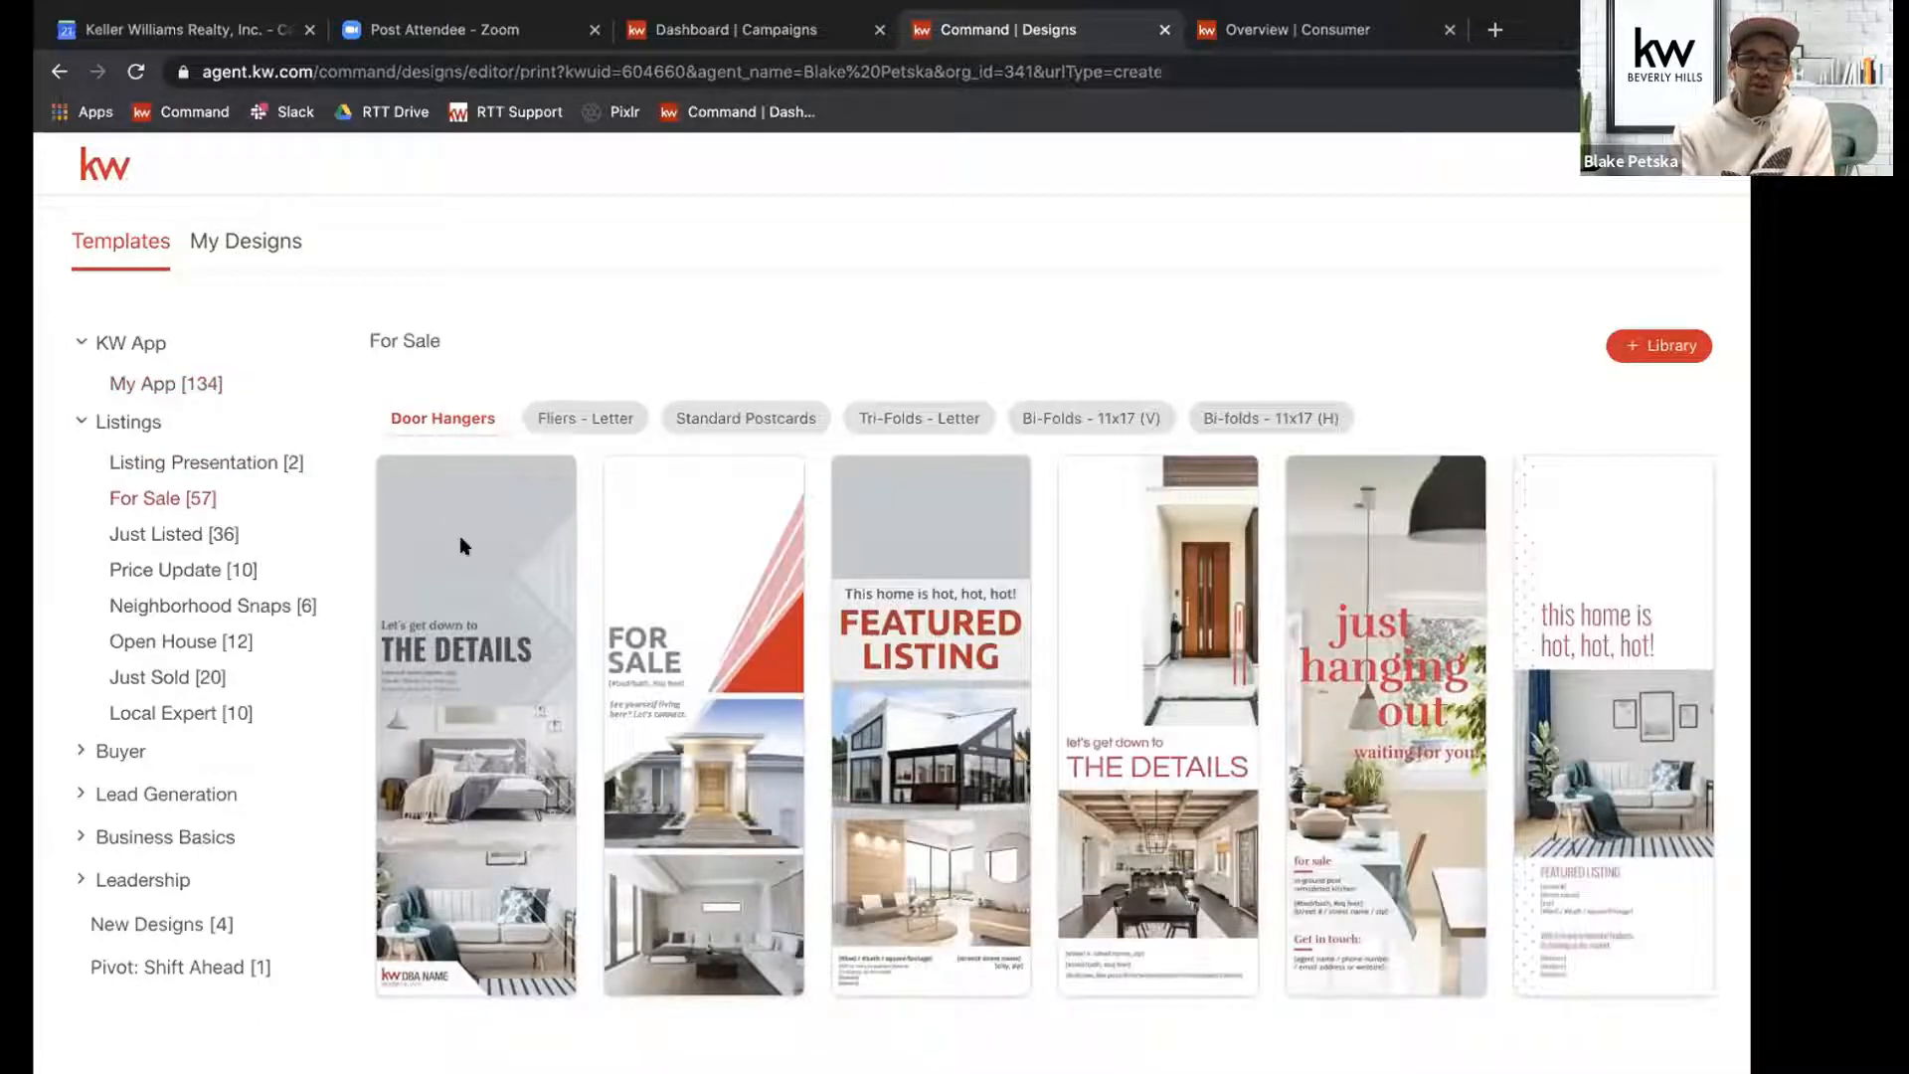
click(772, 408)
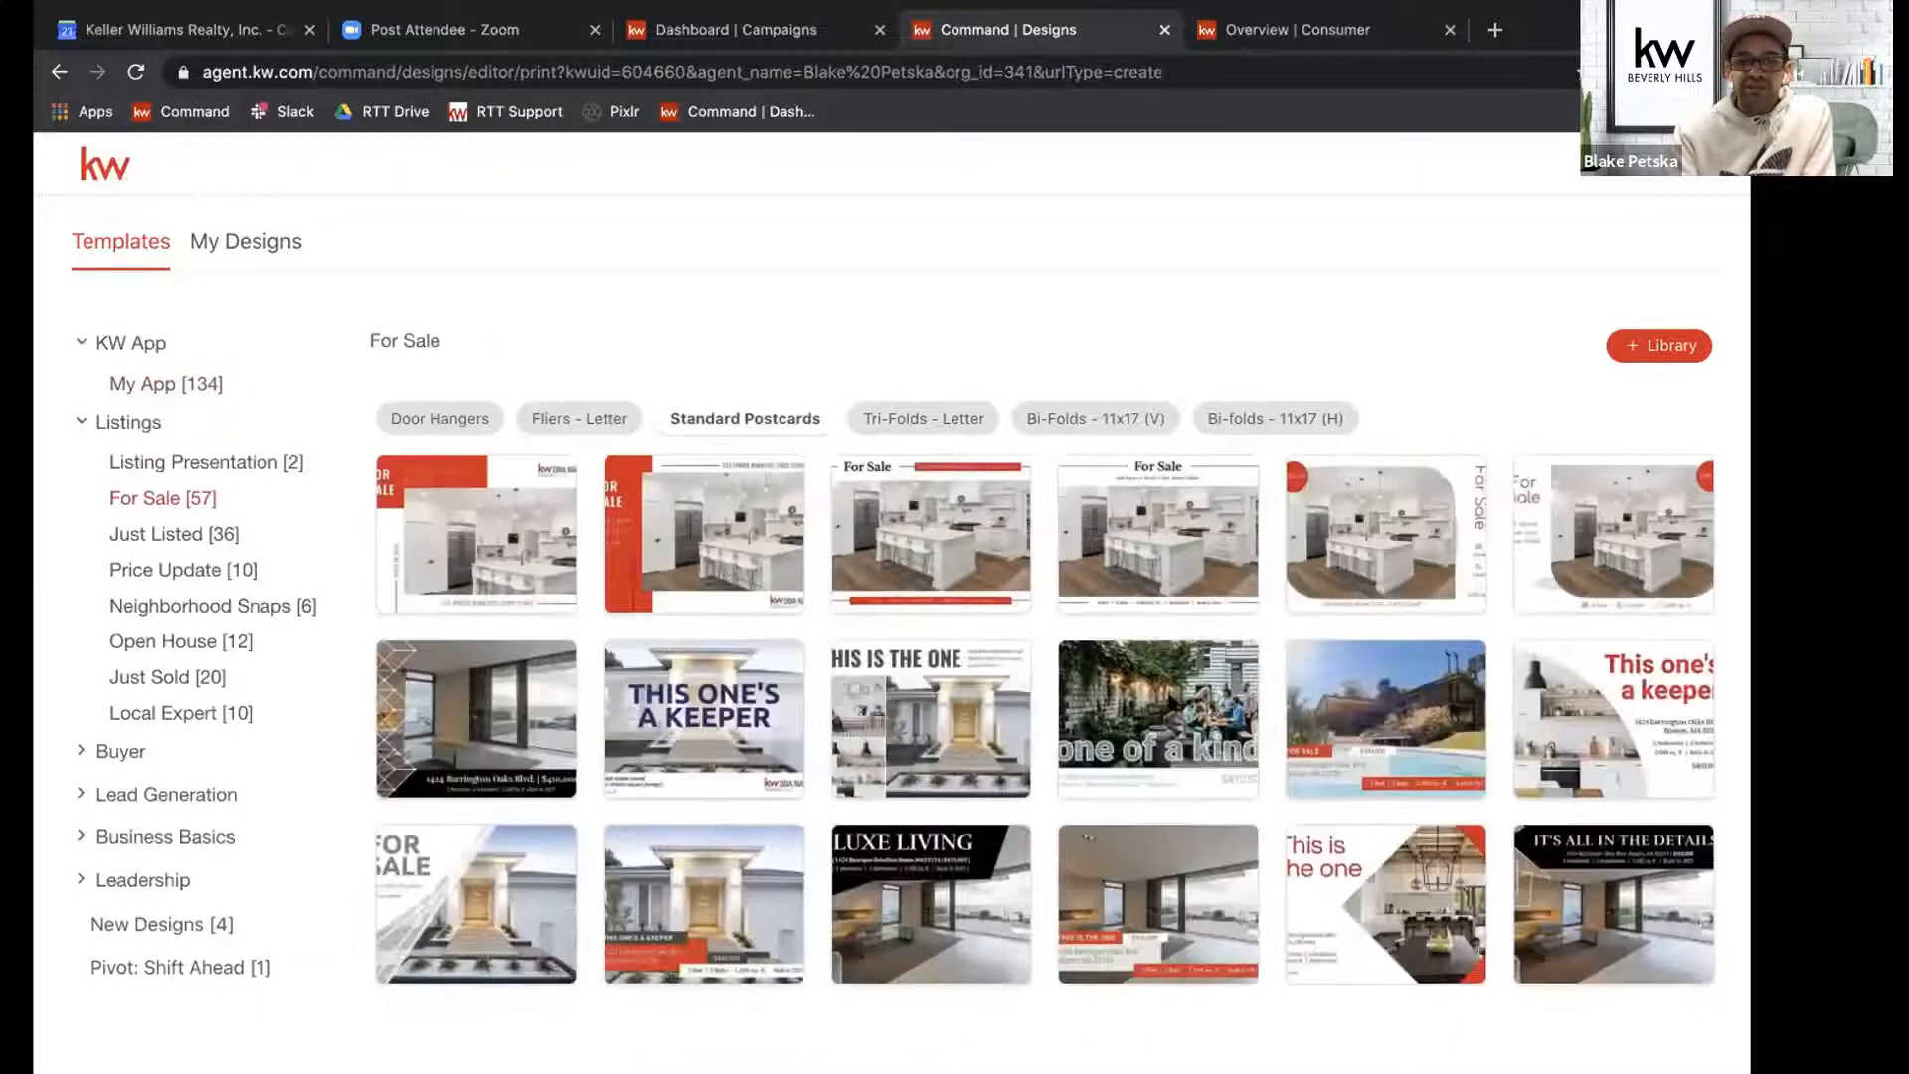
mouse_move(1172, 698)
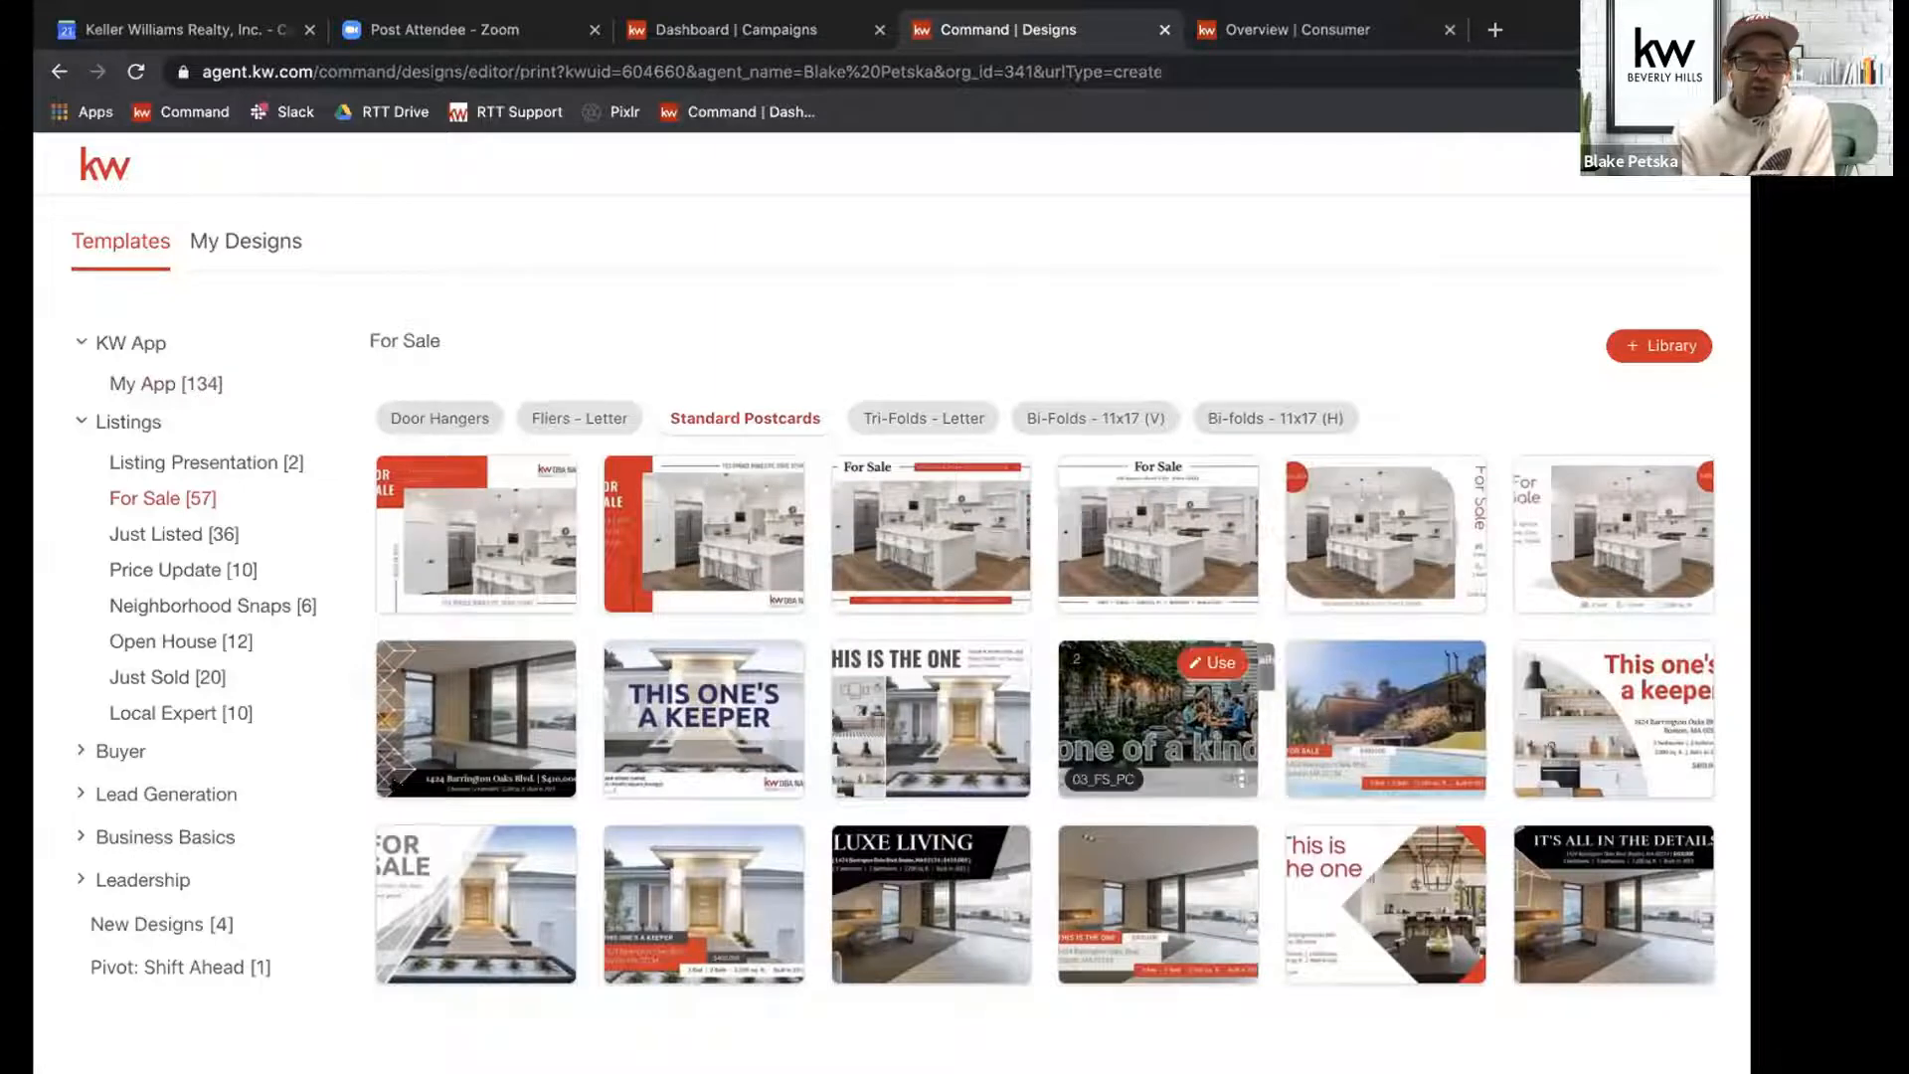
click(135, 567)
click(701, 429)
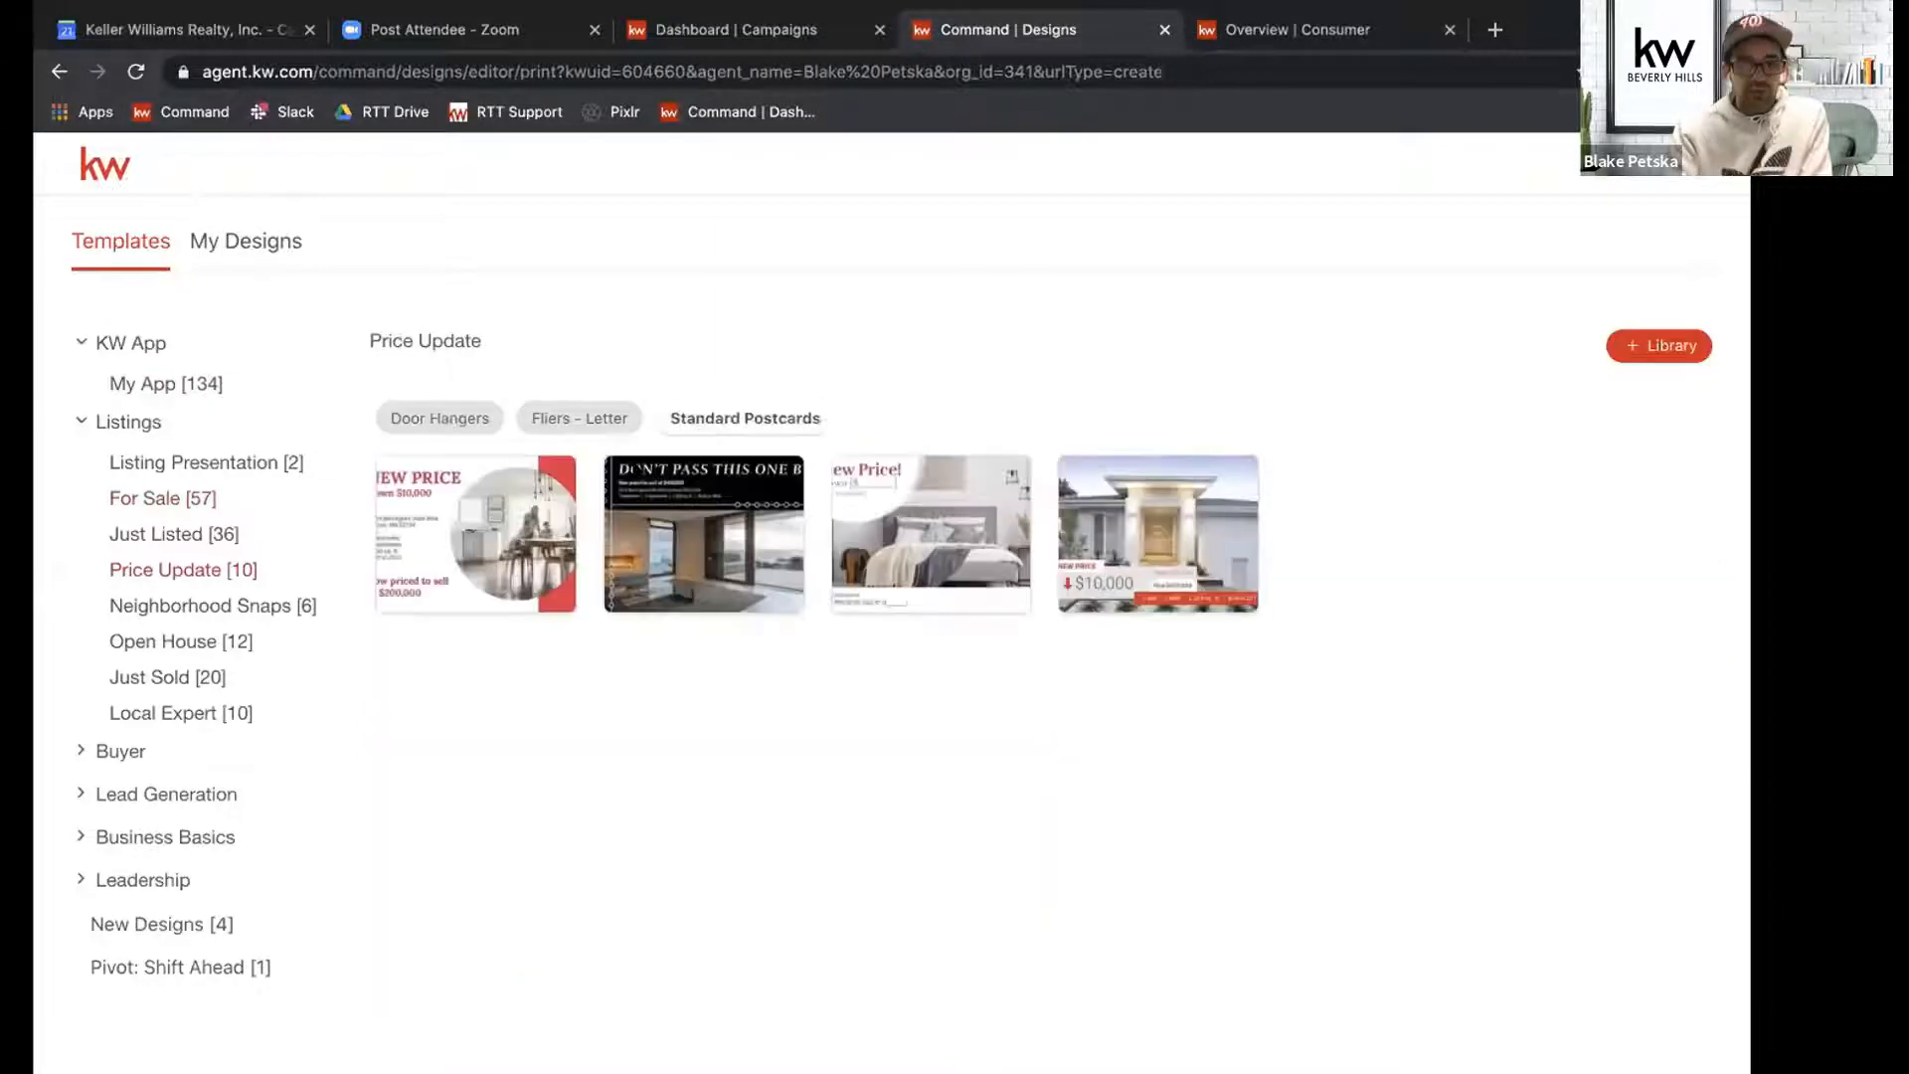
mouse_move(537, 545)
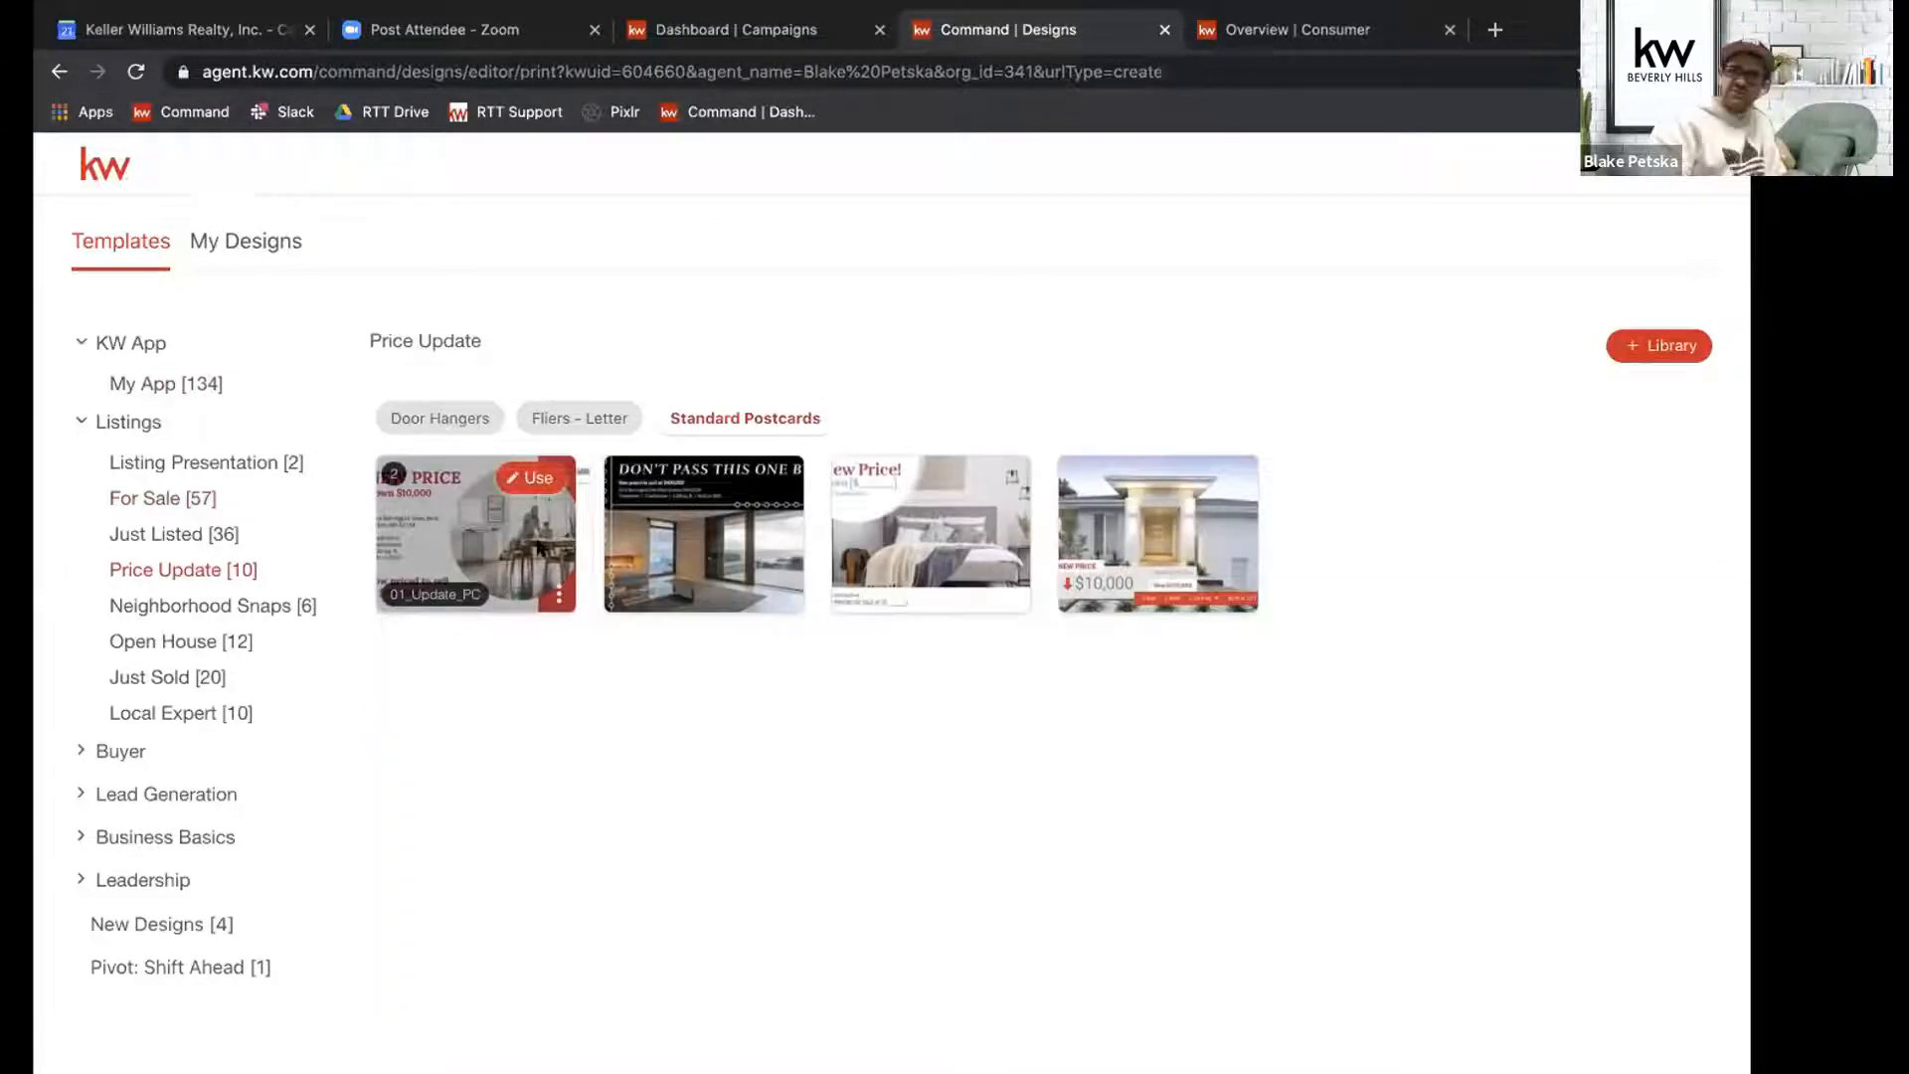
Browse the Neighborhood Snaps templates for letter fliers, door hangers and standard postcards.
click(247, 603)
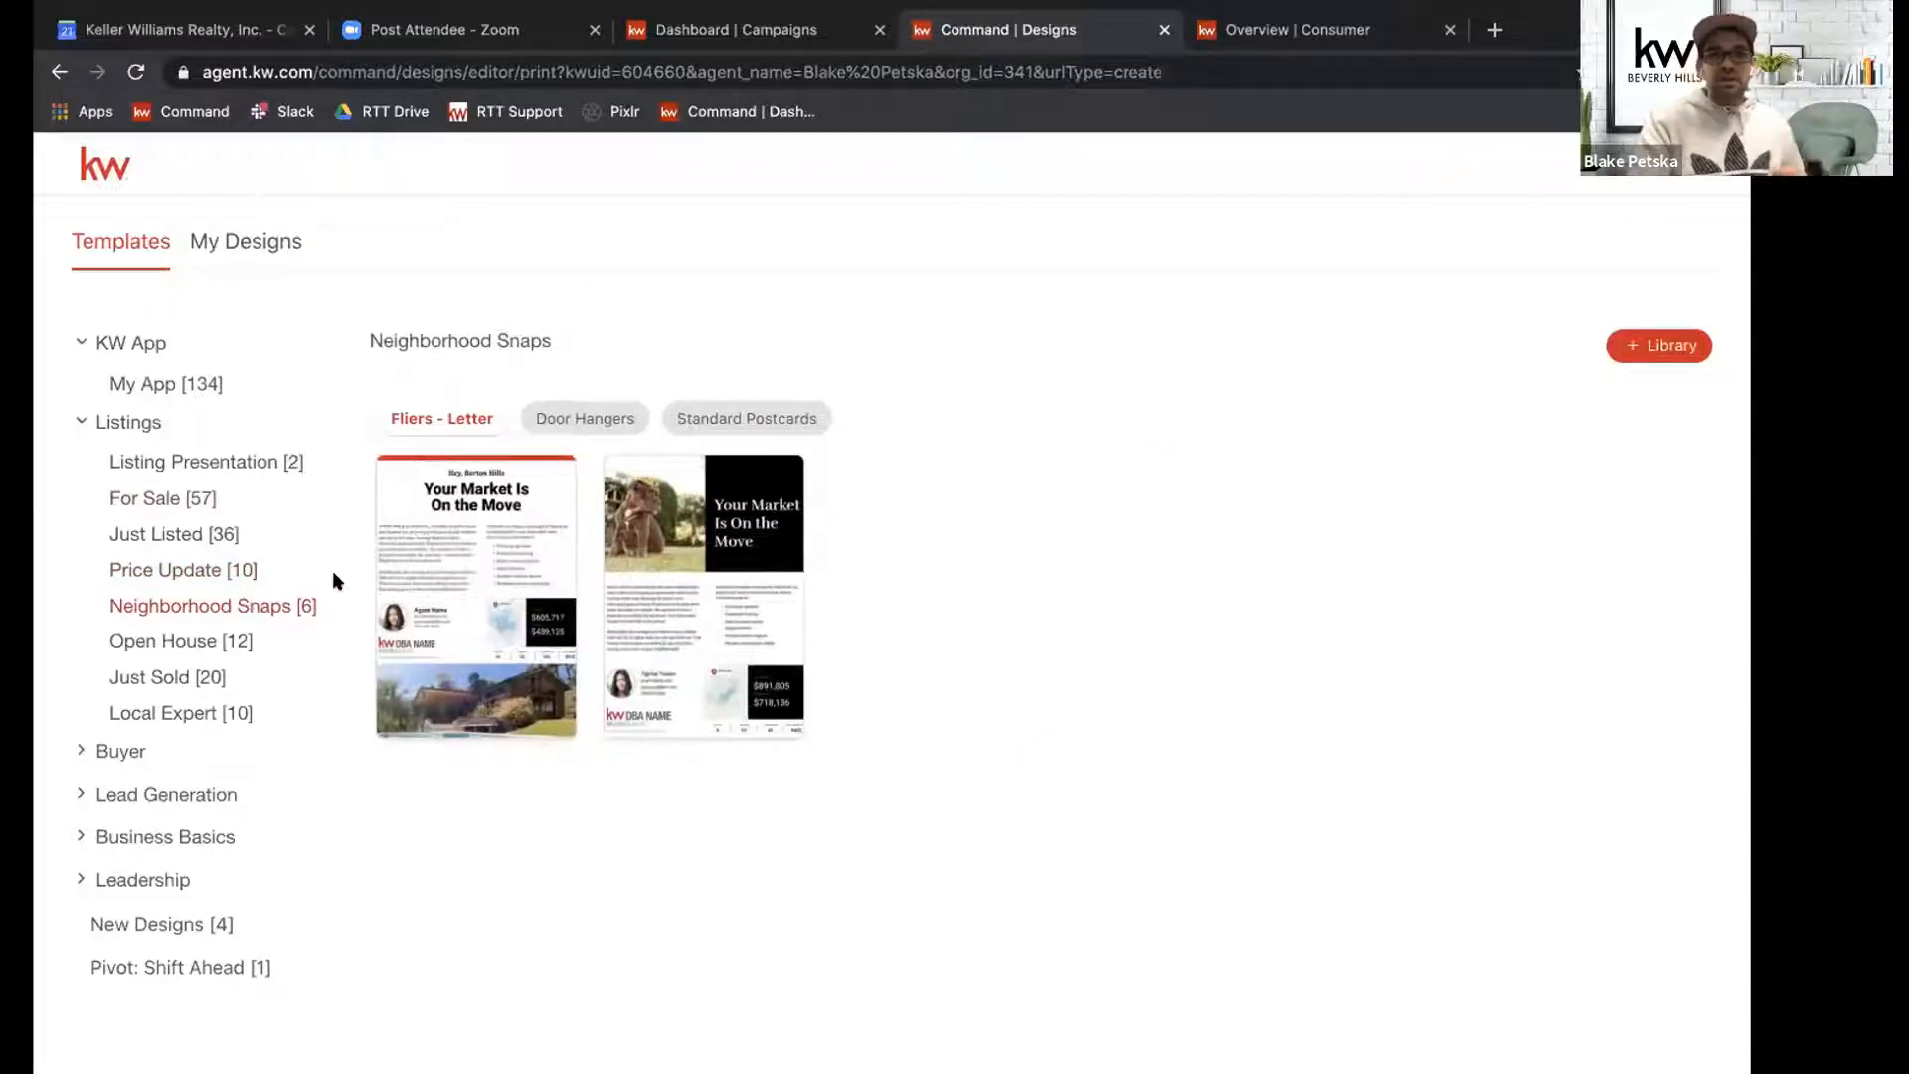
click(562, 418)
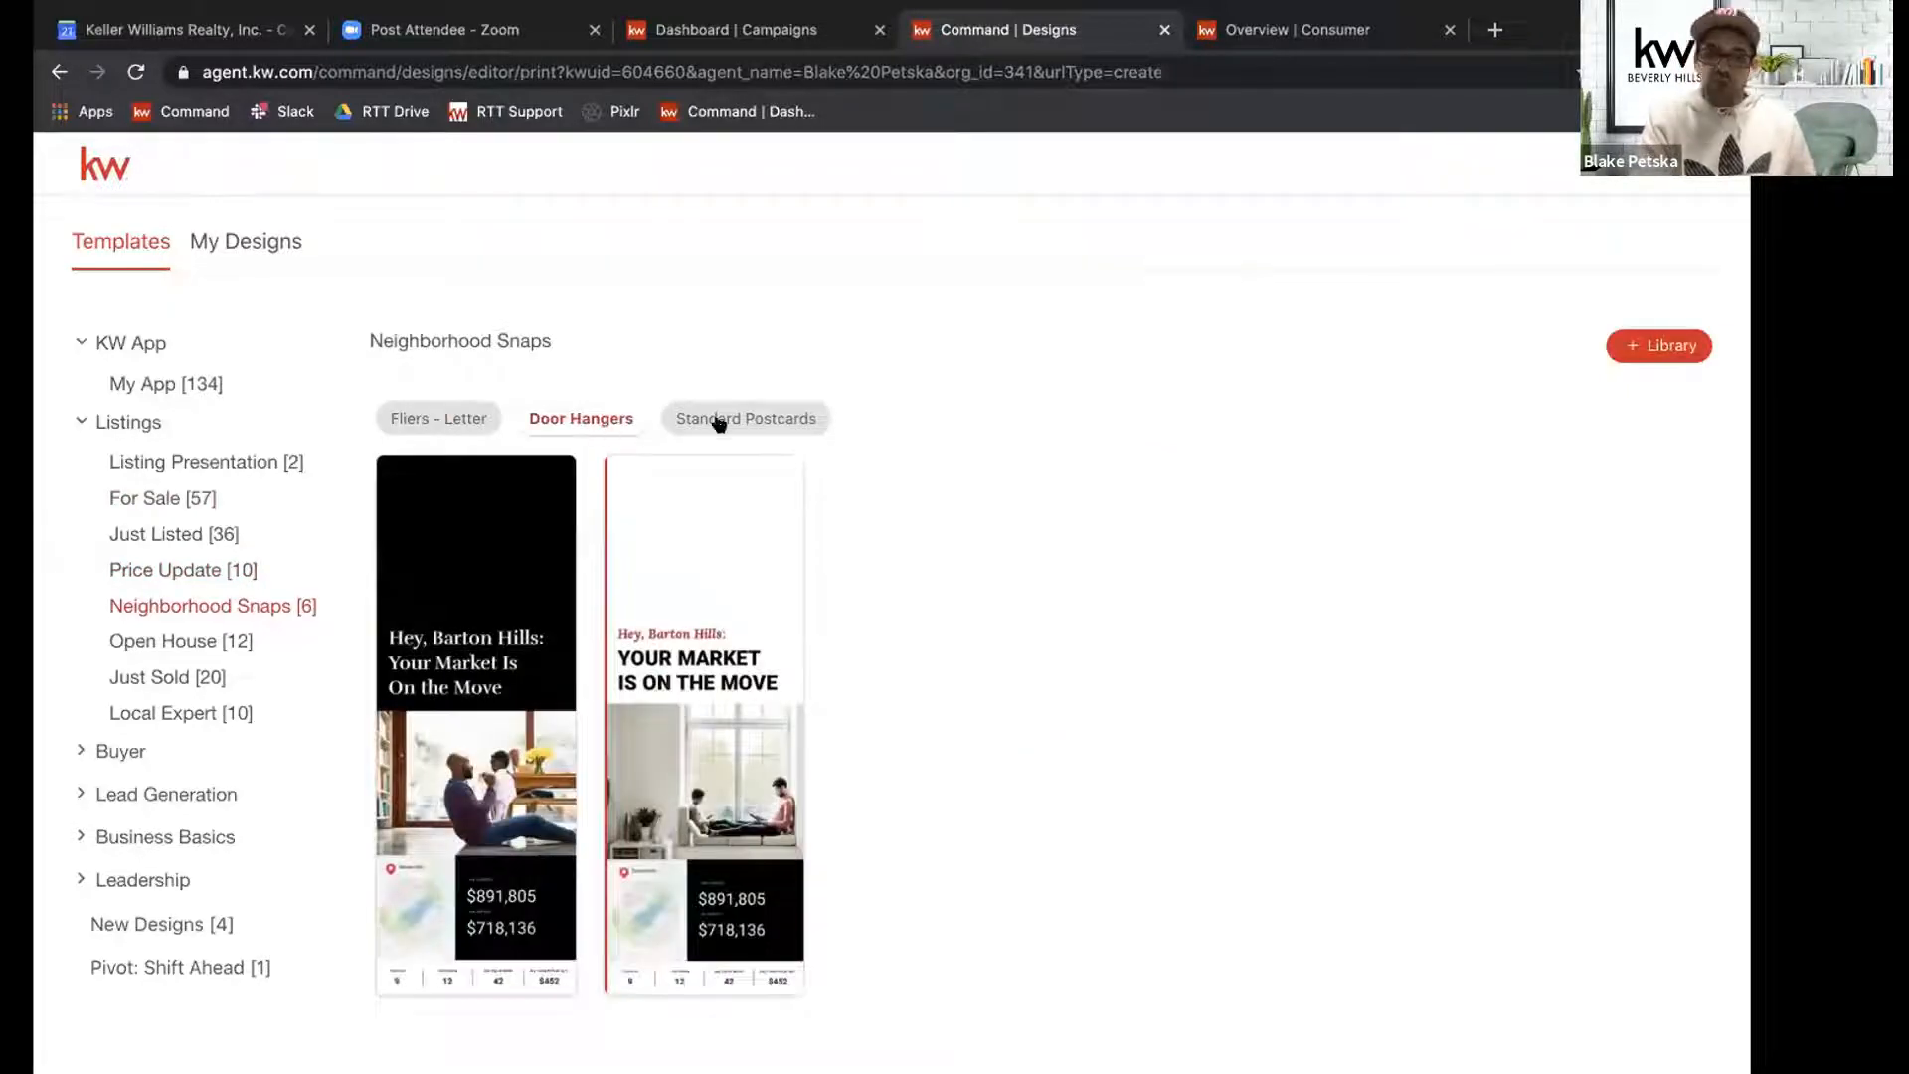
click(721, 421)
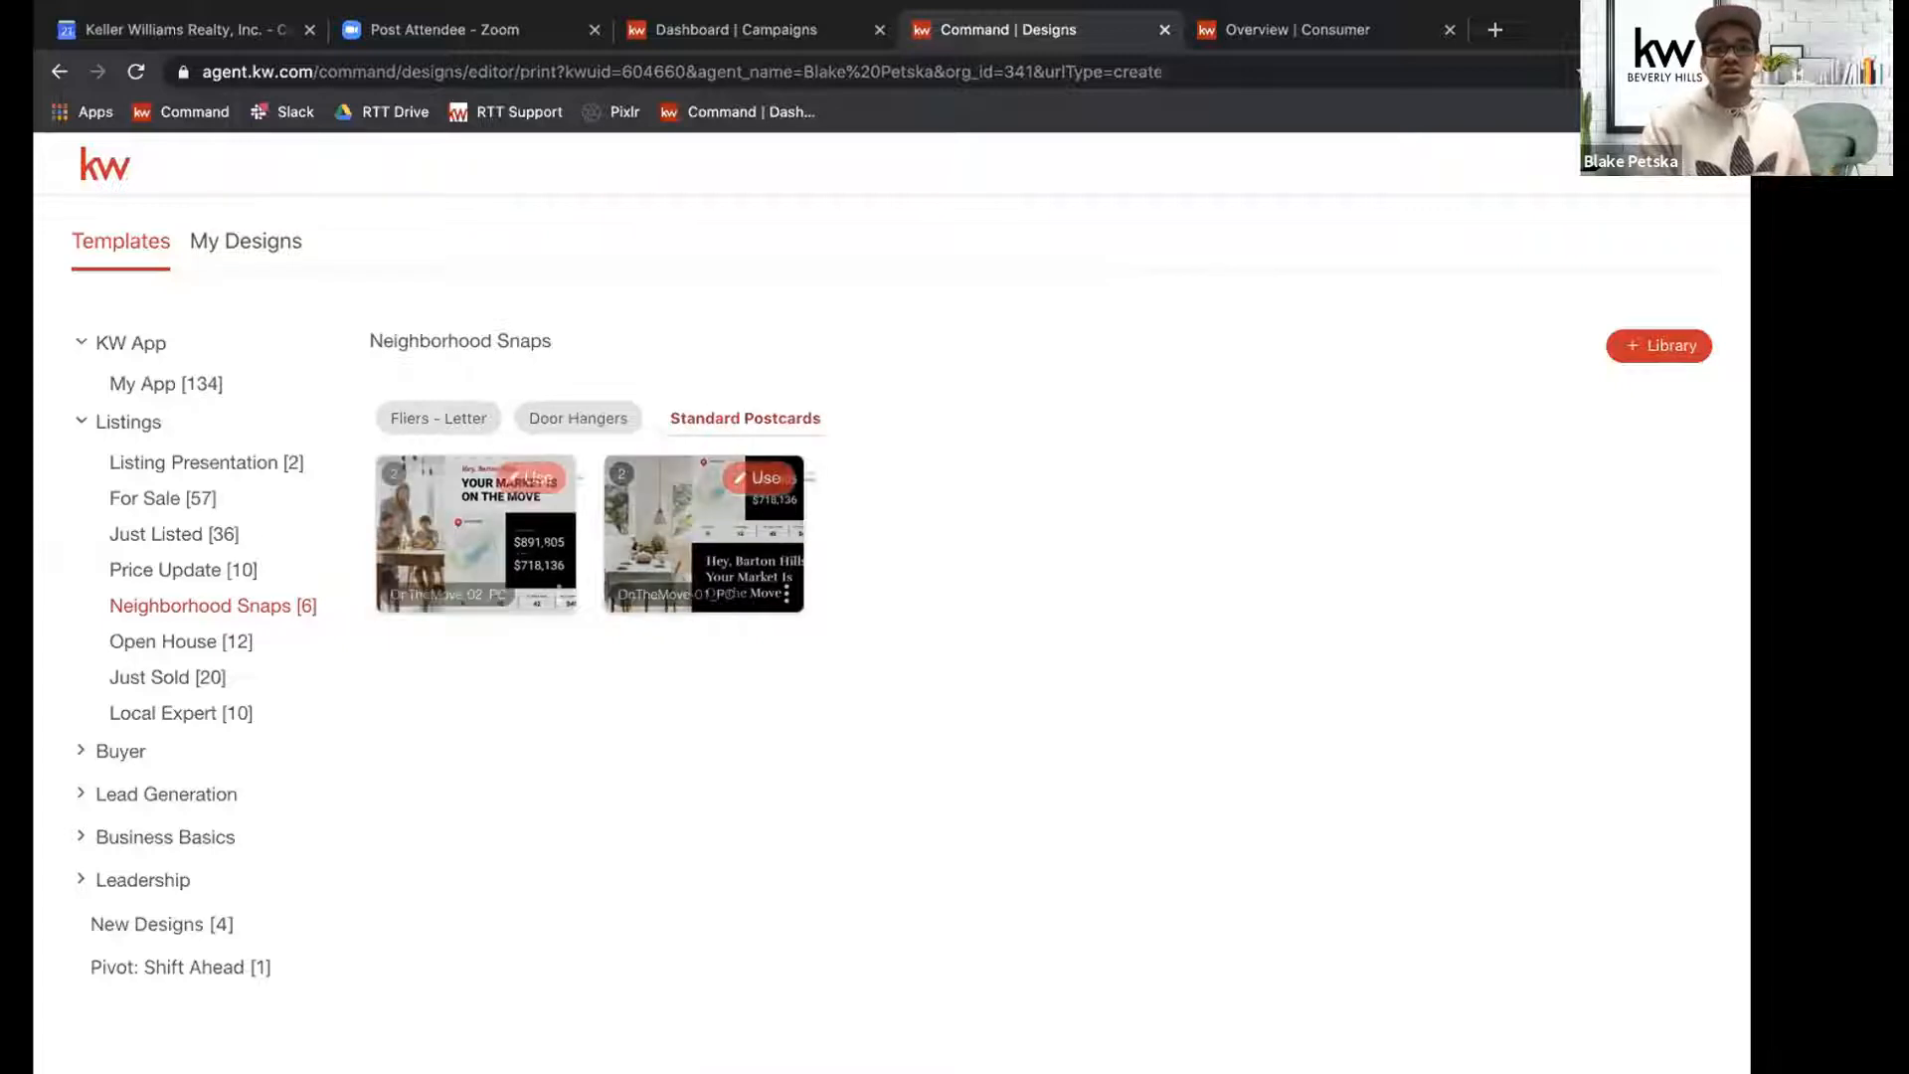
mouse_move(699, 517)
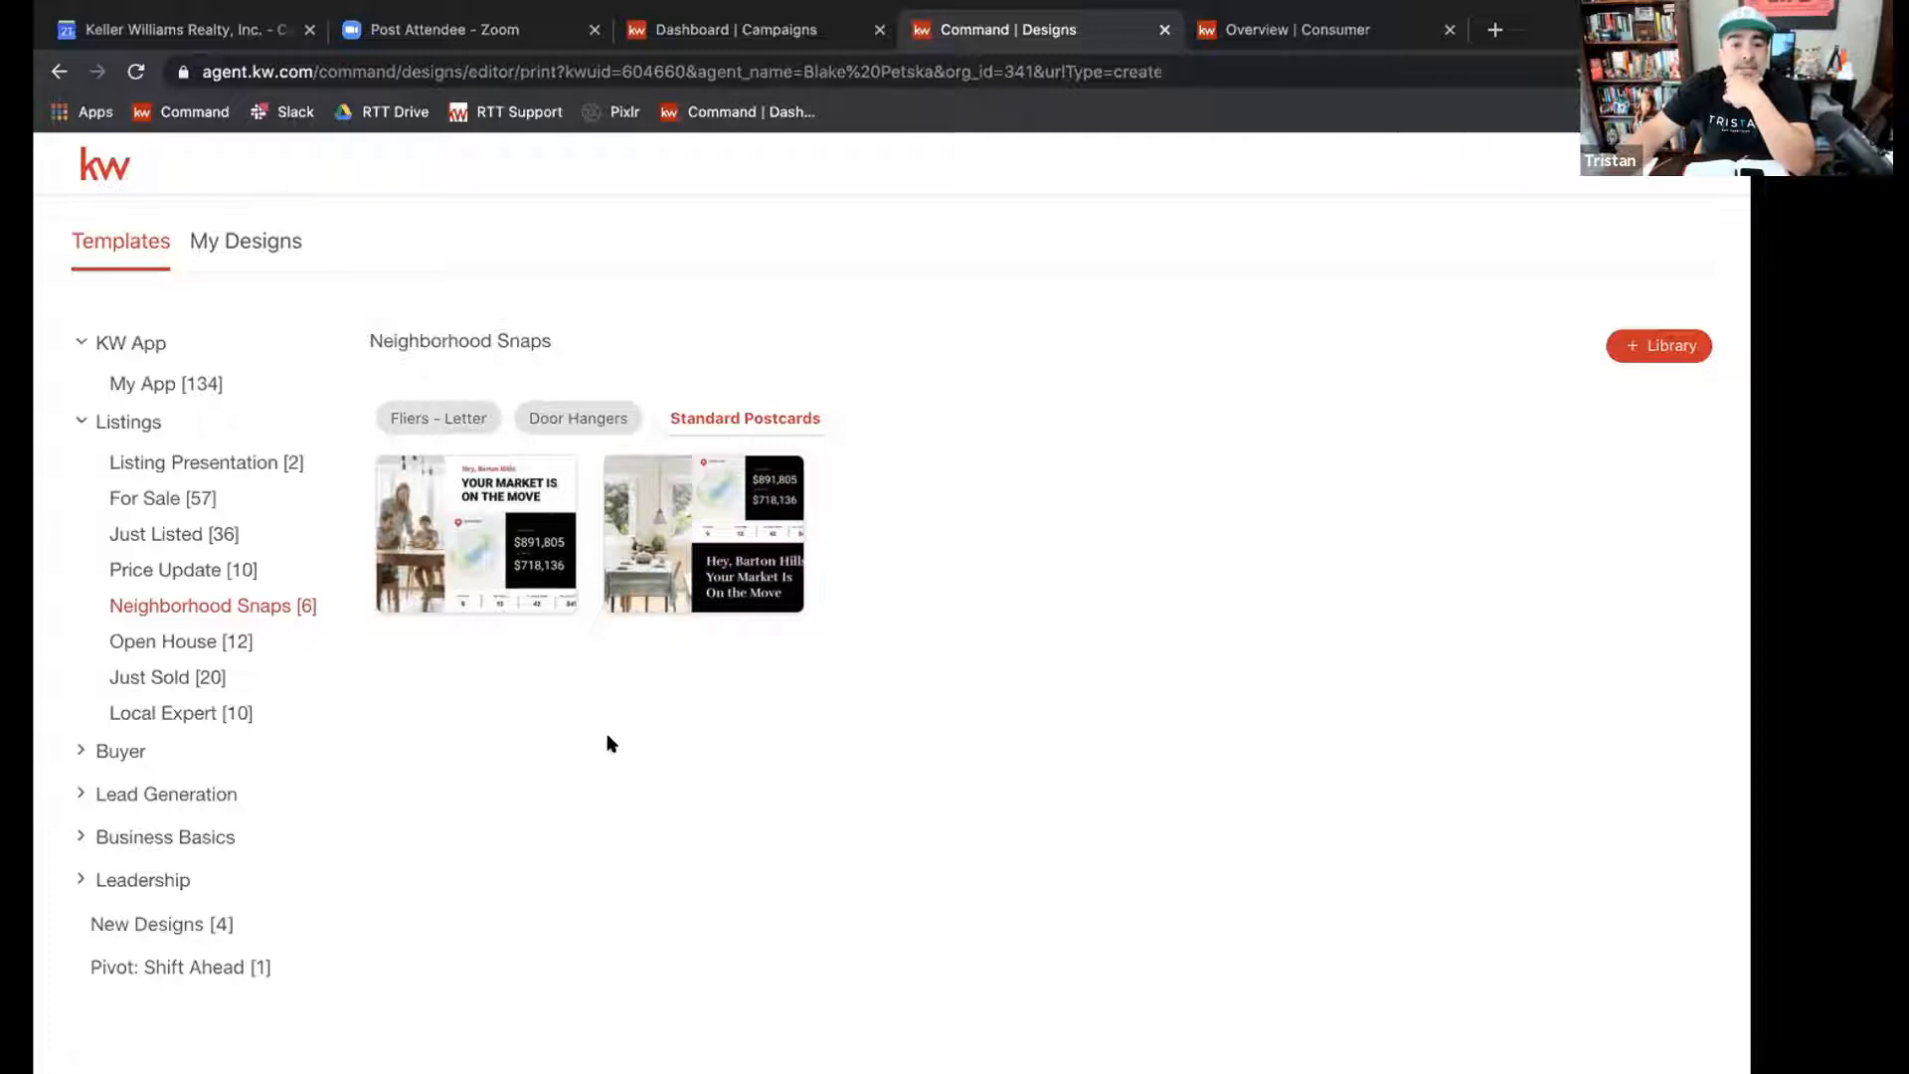
View the OnTheMove-01_PC postcard in the design editor with its page strip collapsed, and return to the templates.
click(753, 480)
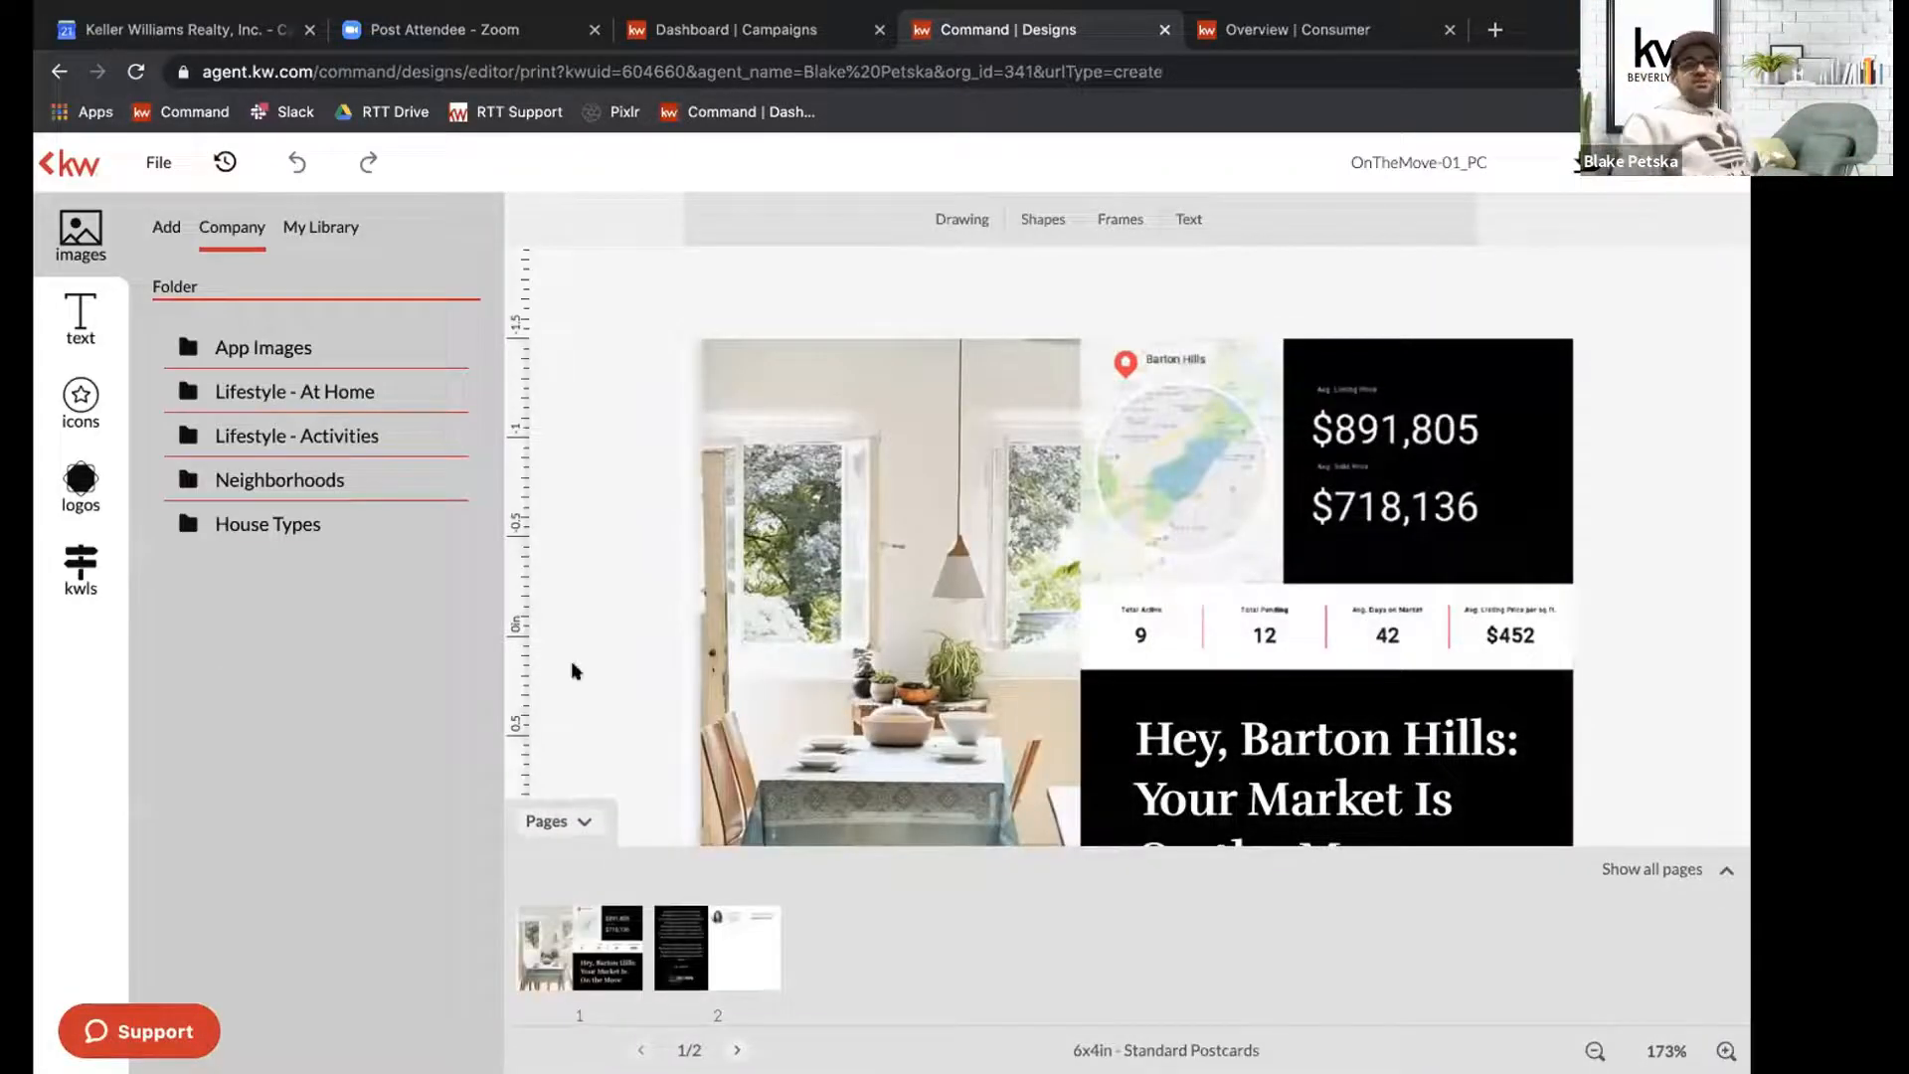
click(584, 821)
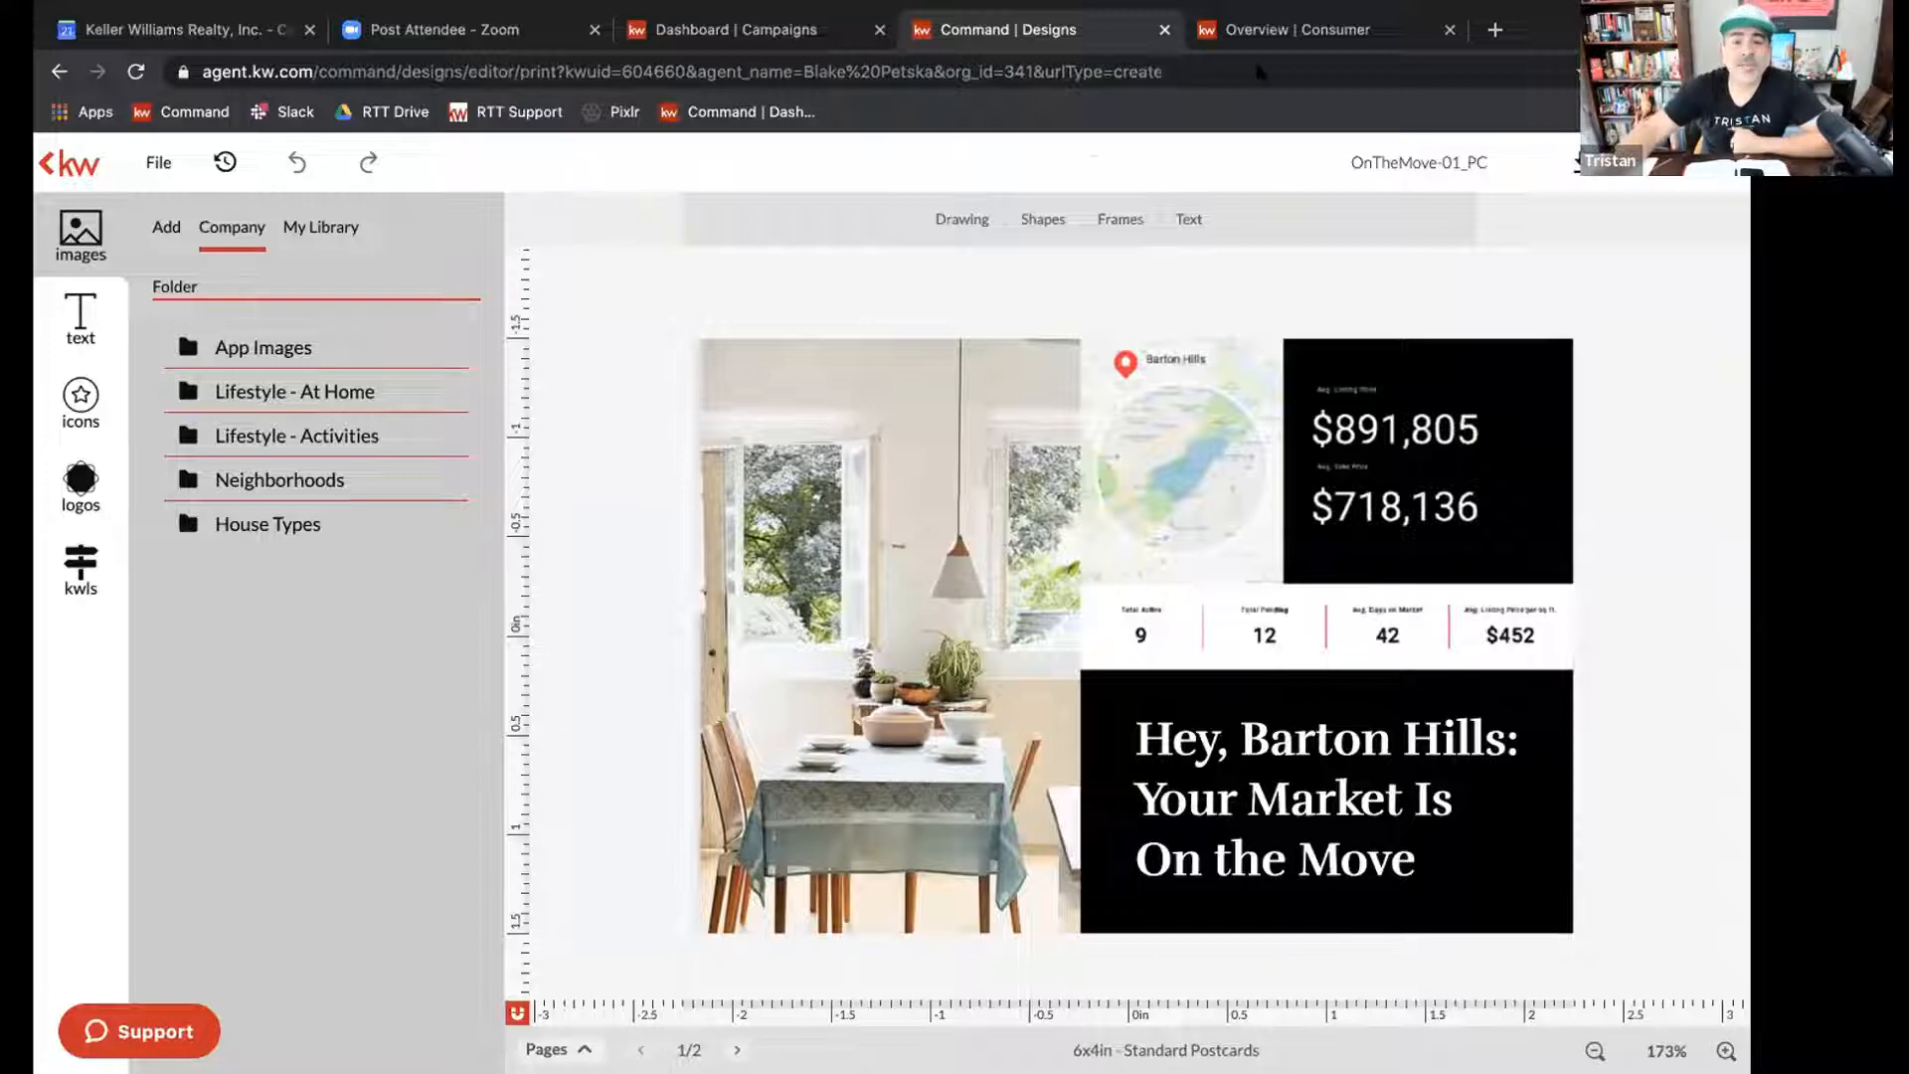
mouse_move(1277, 2)
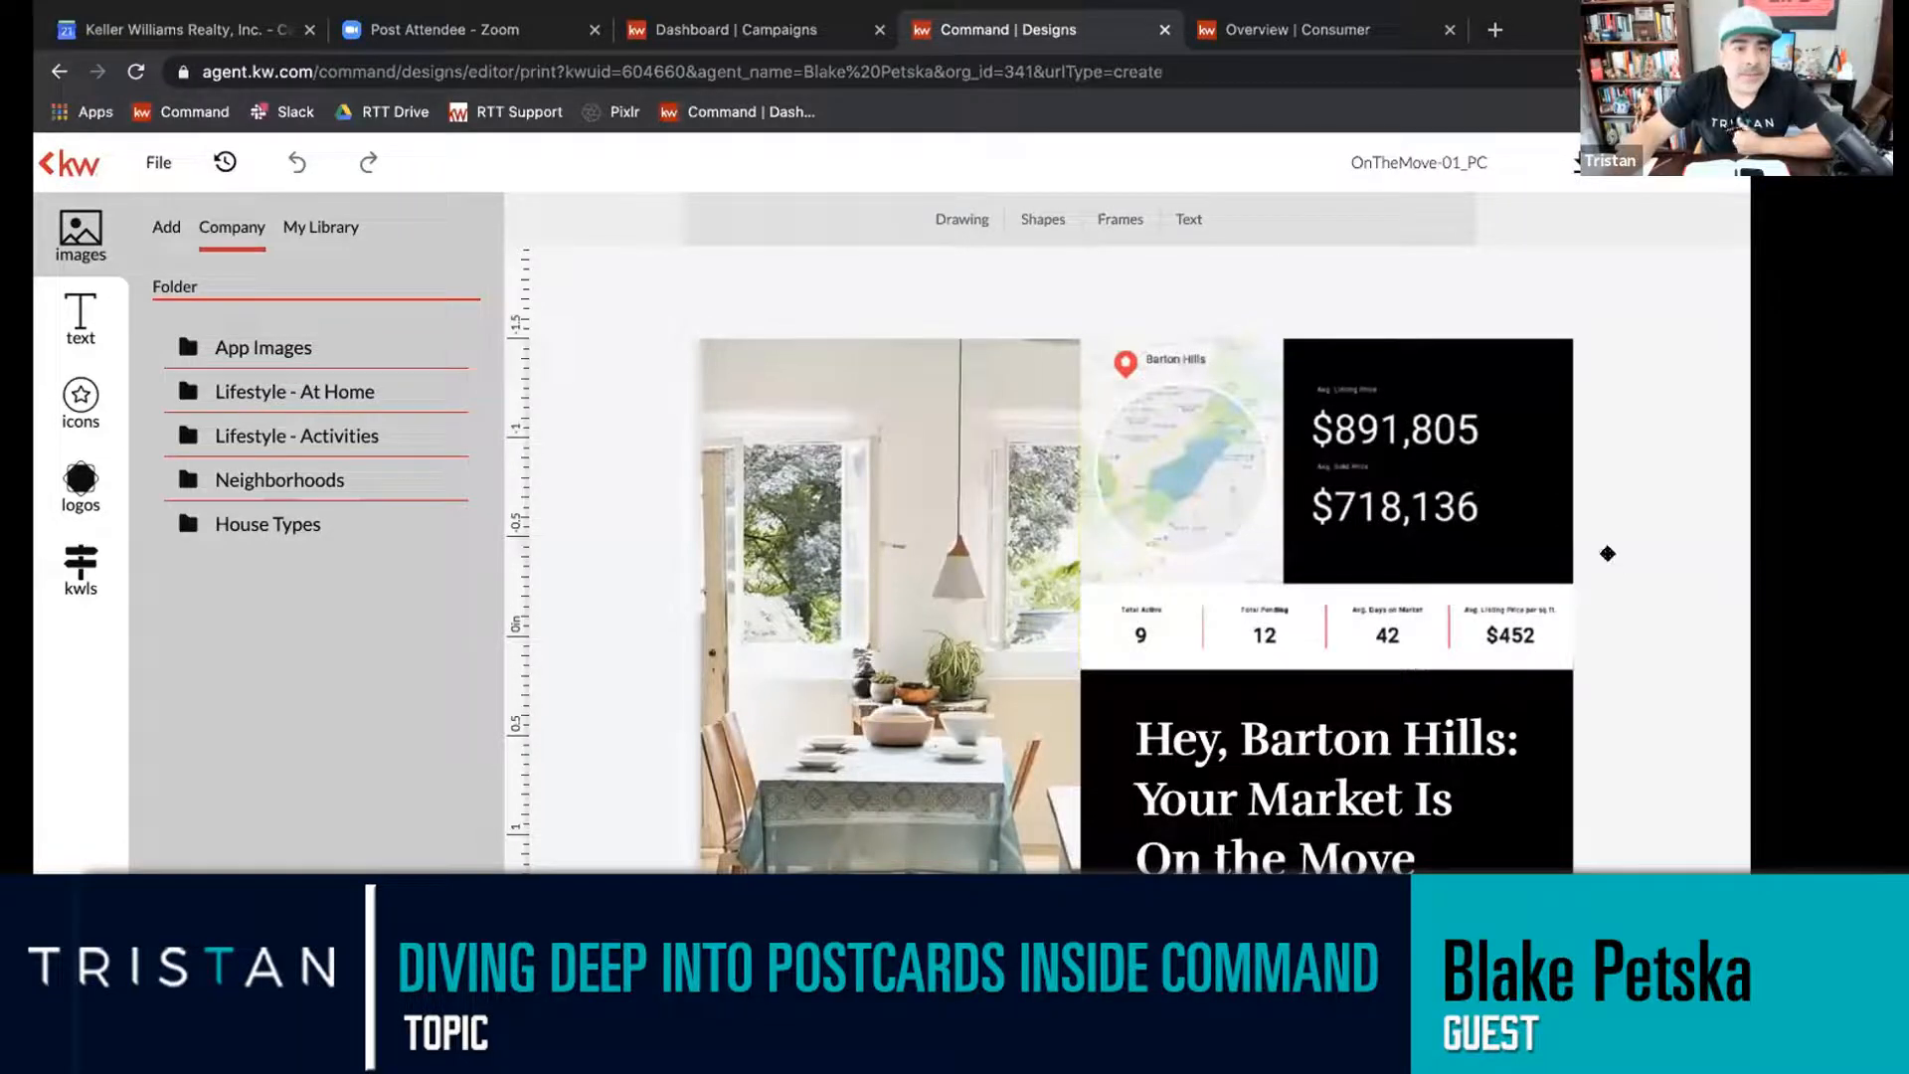
click(48, 165)
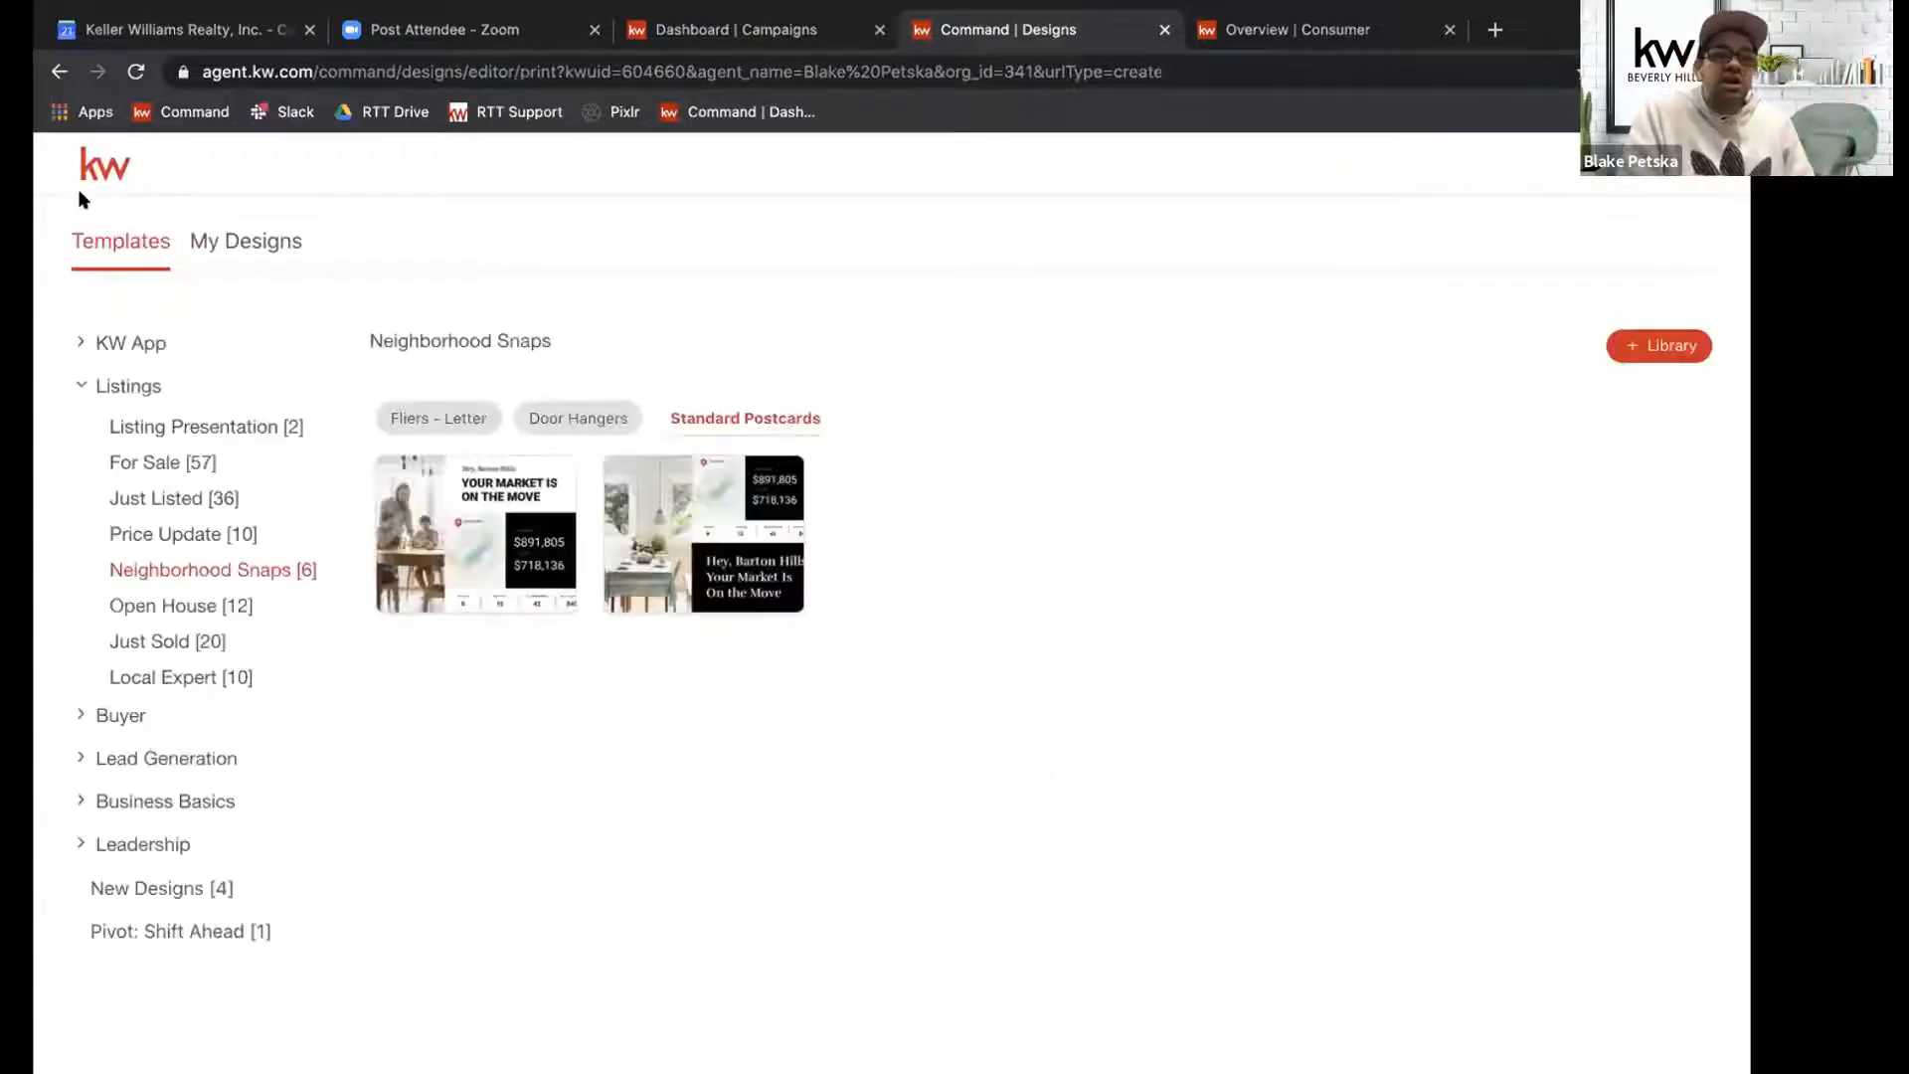
Open the OnTheMove-01_PC standard postcard from the Neighborhood Snaps listing templates for editing, and collapse its page strip.
click(88, 386)
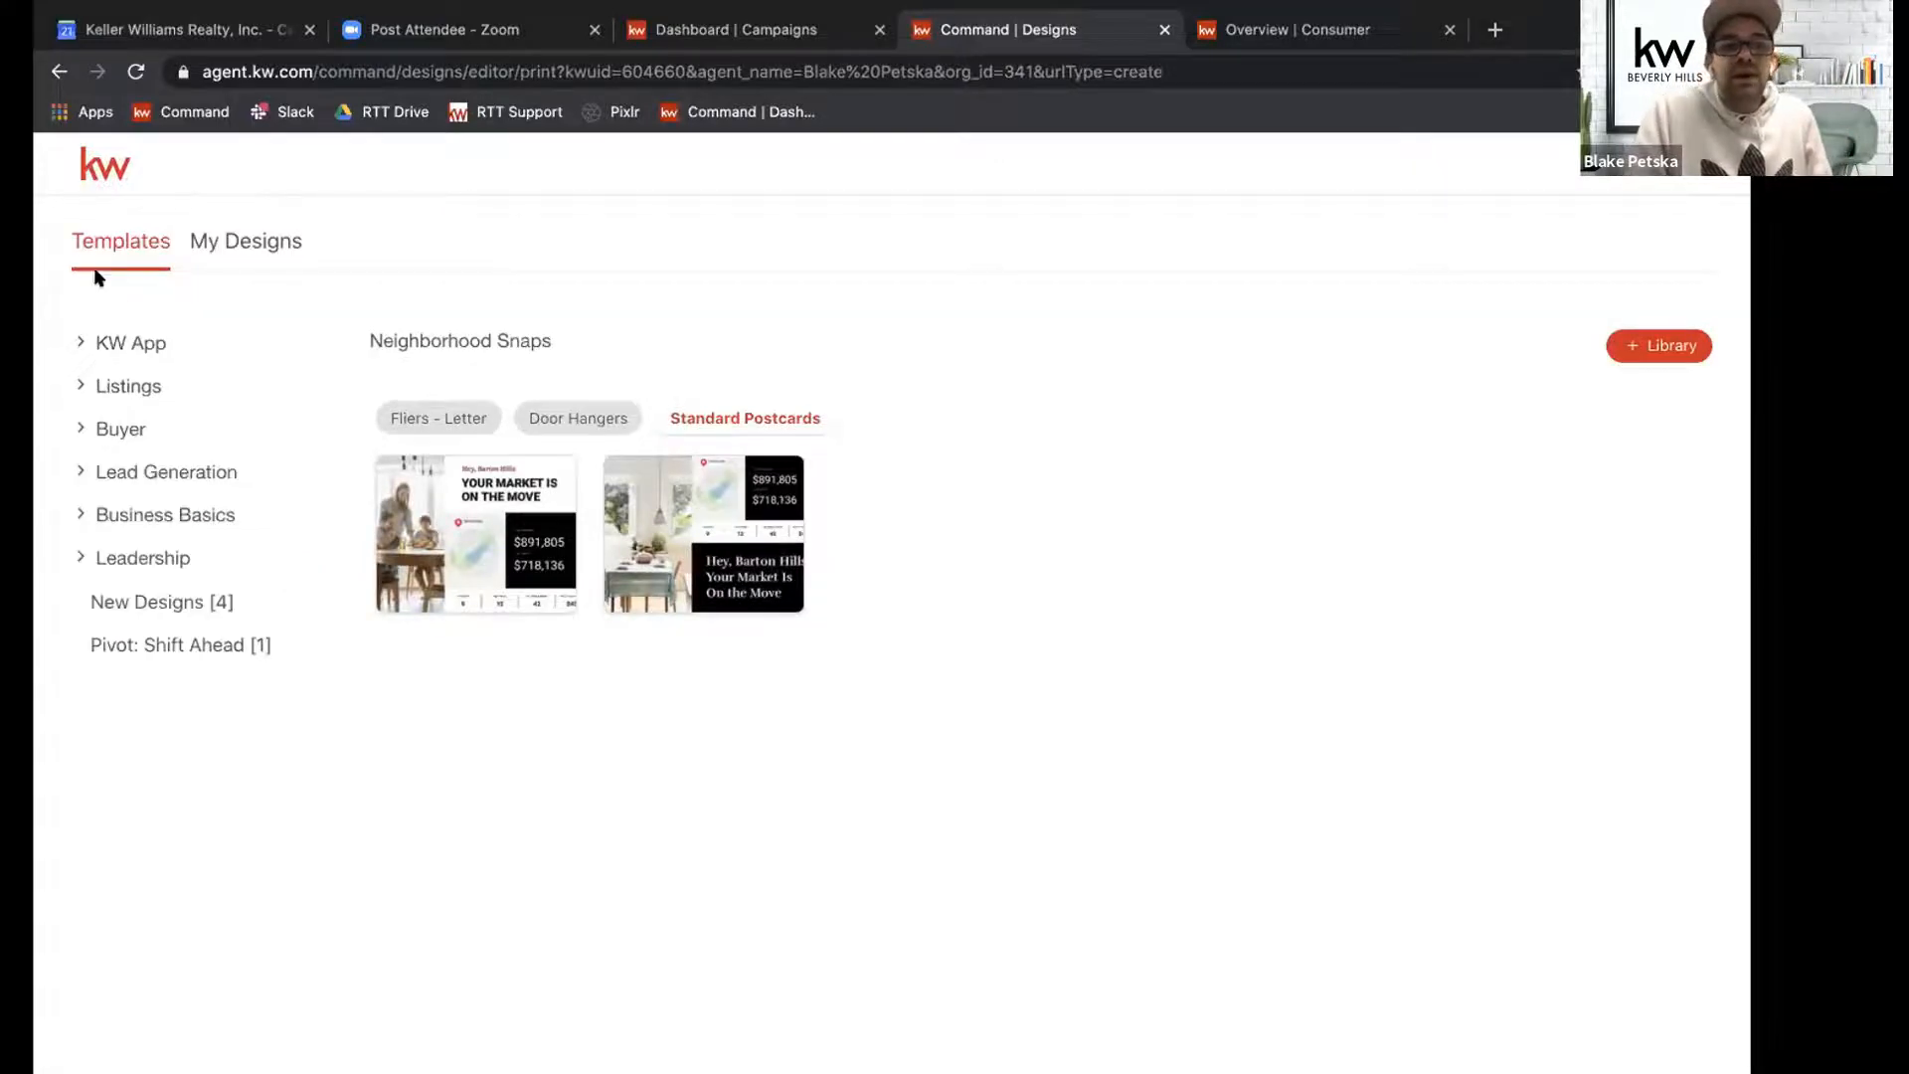
click(95, 387)
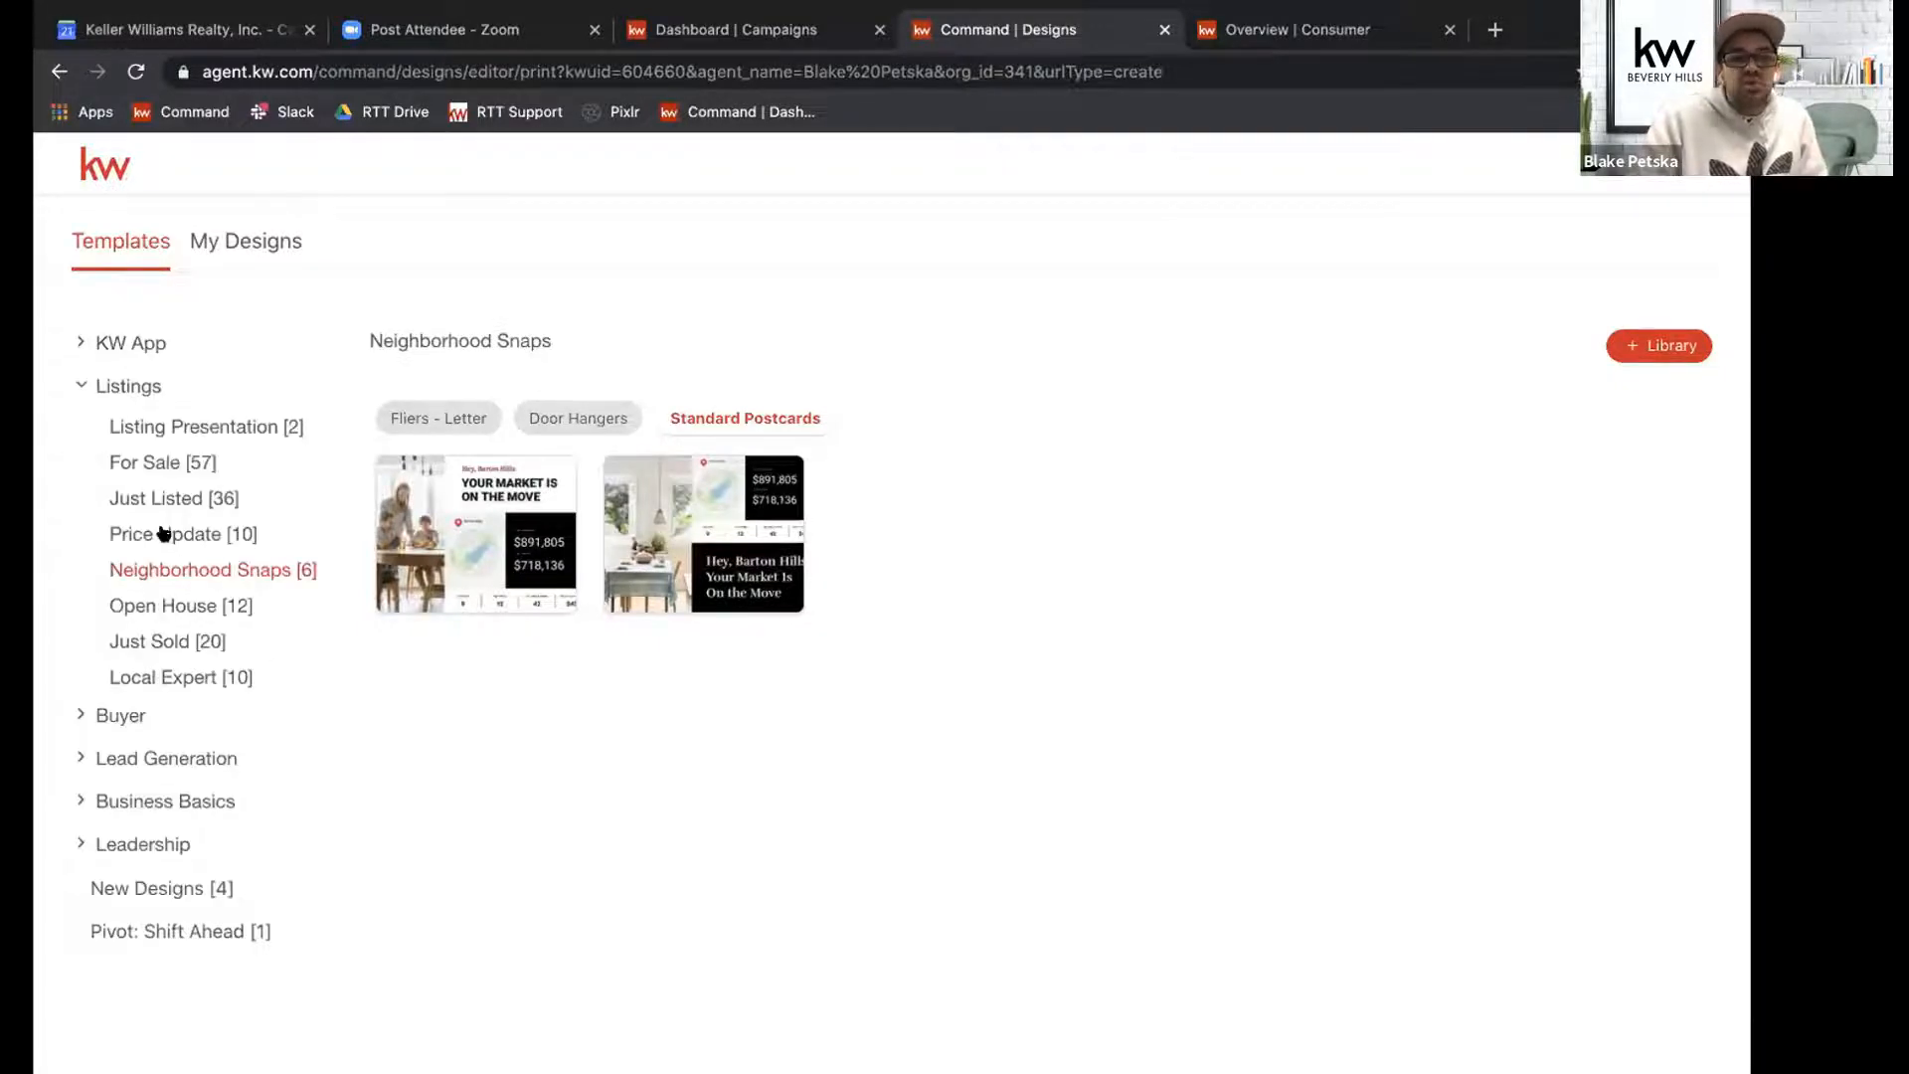
click(173, 573)
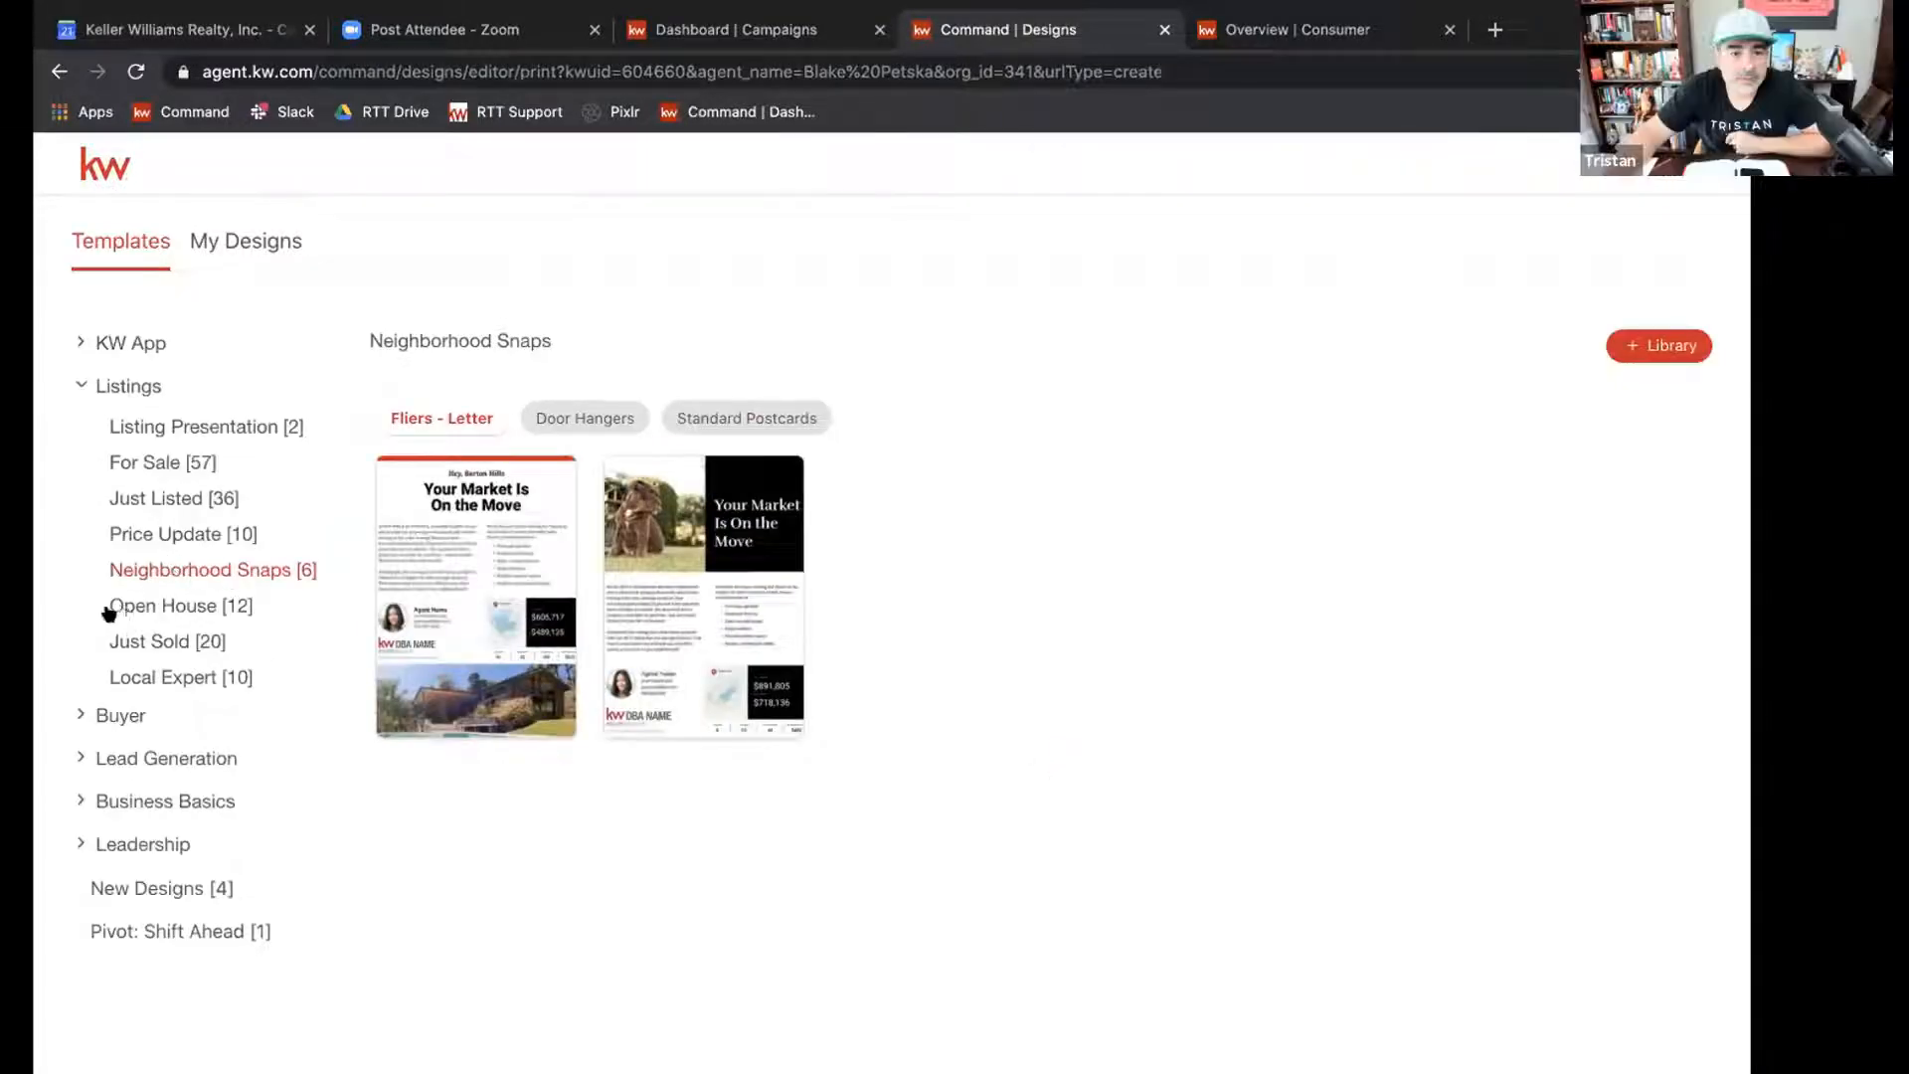
click(676, 426)
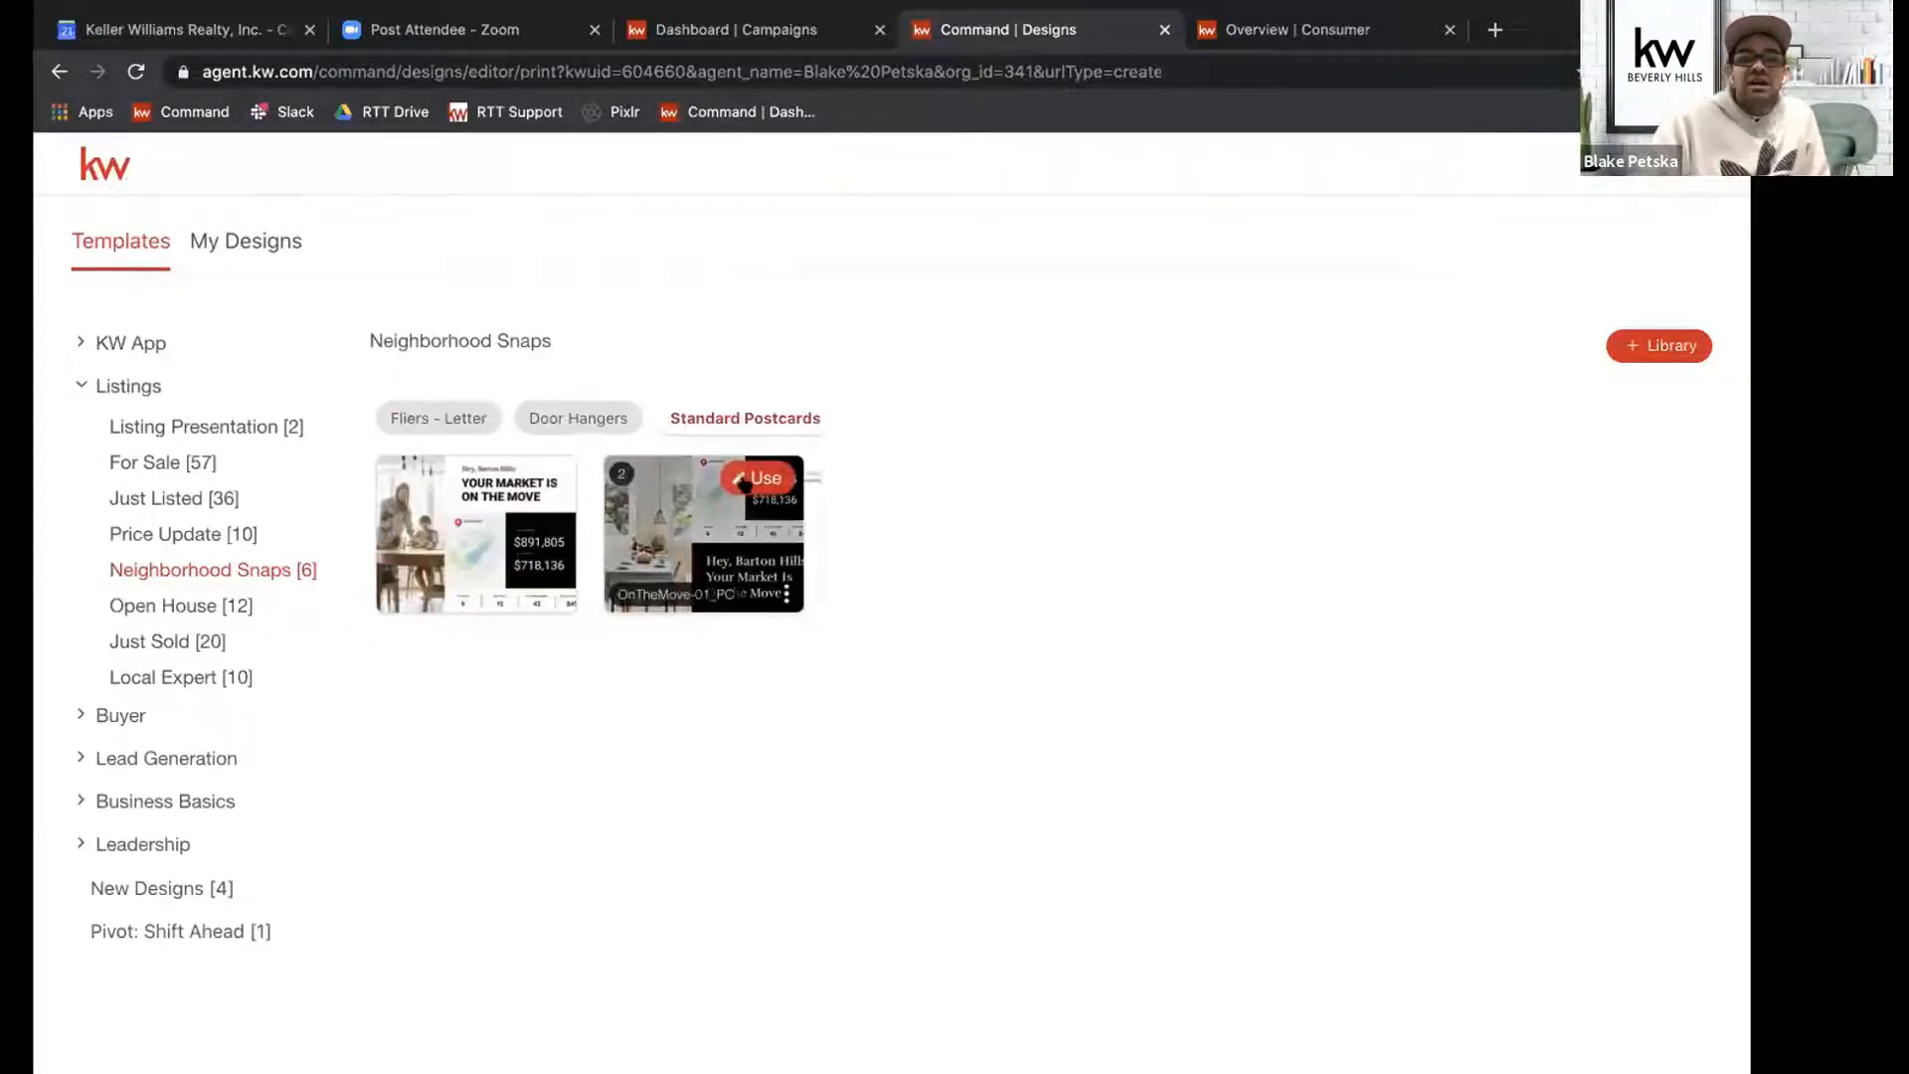
mouse_move(712, 486)
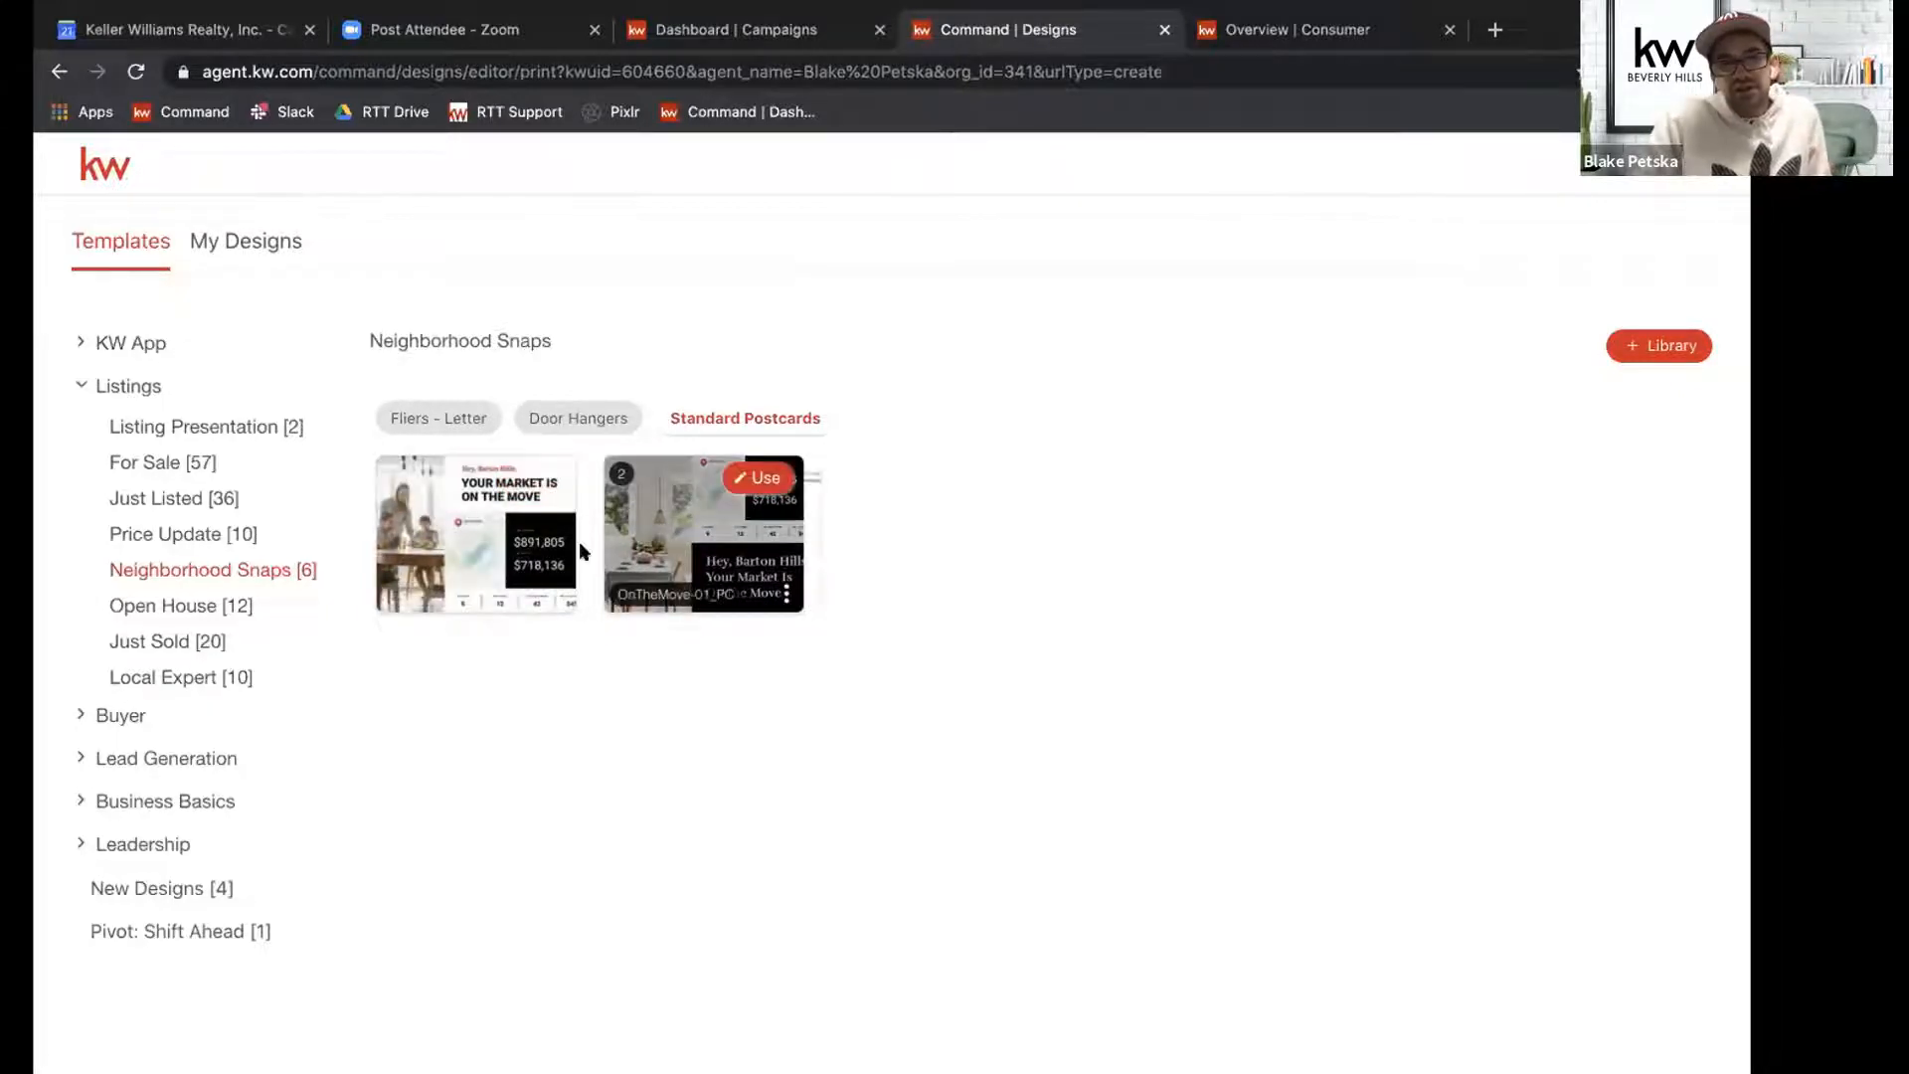
click(737, 490)
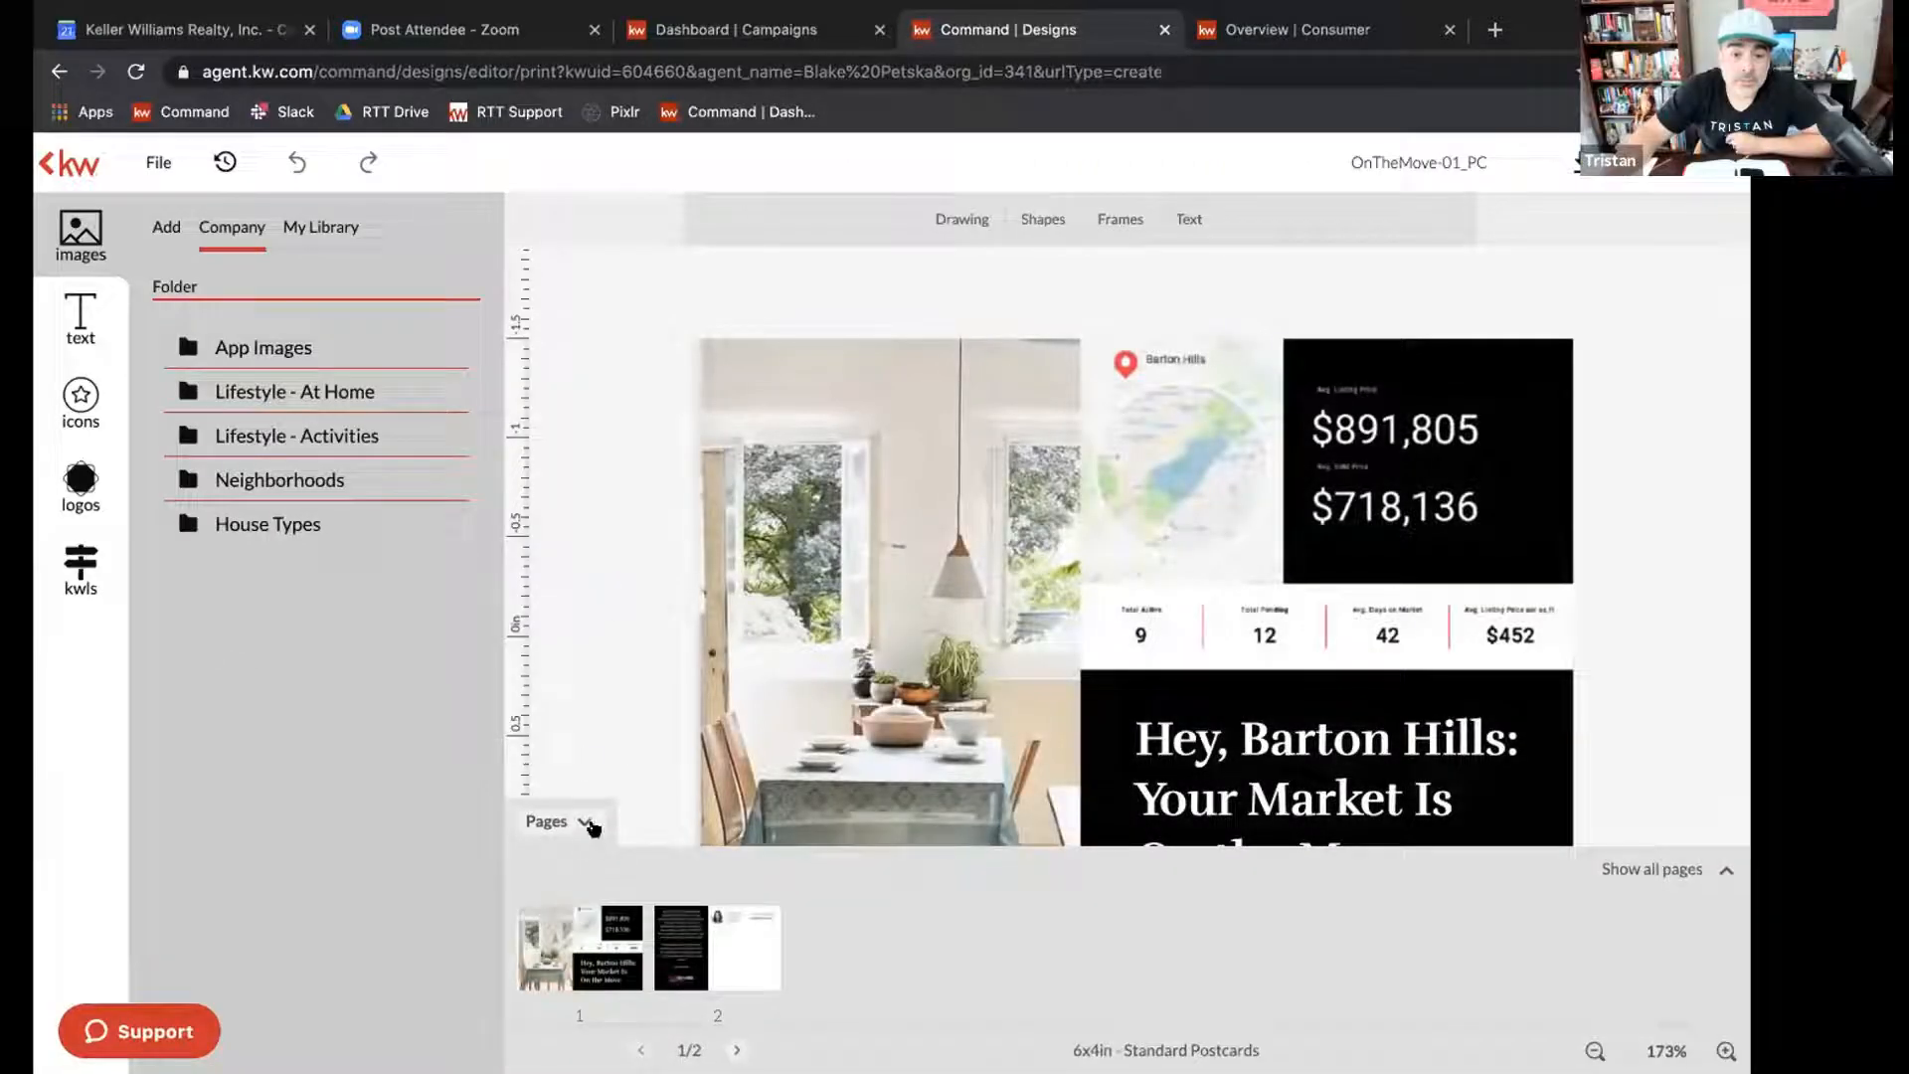
click(592, 827)
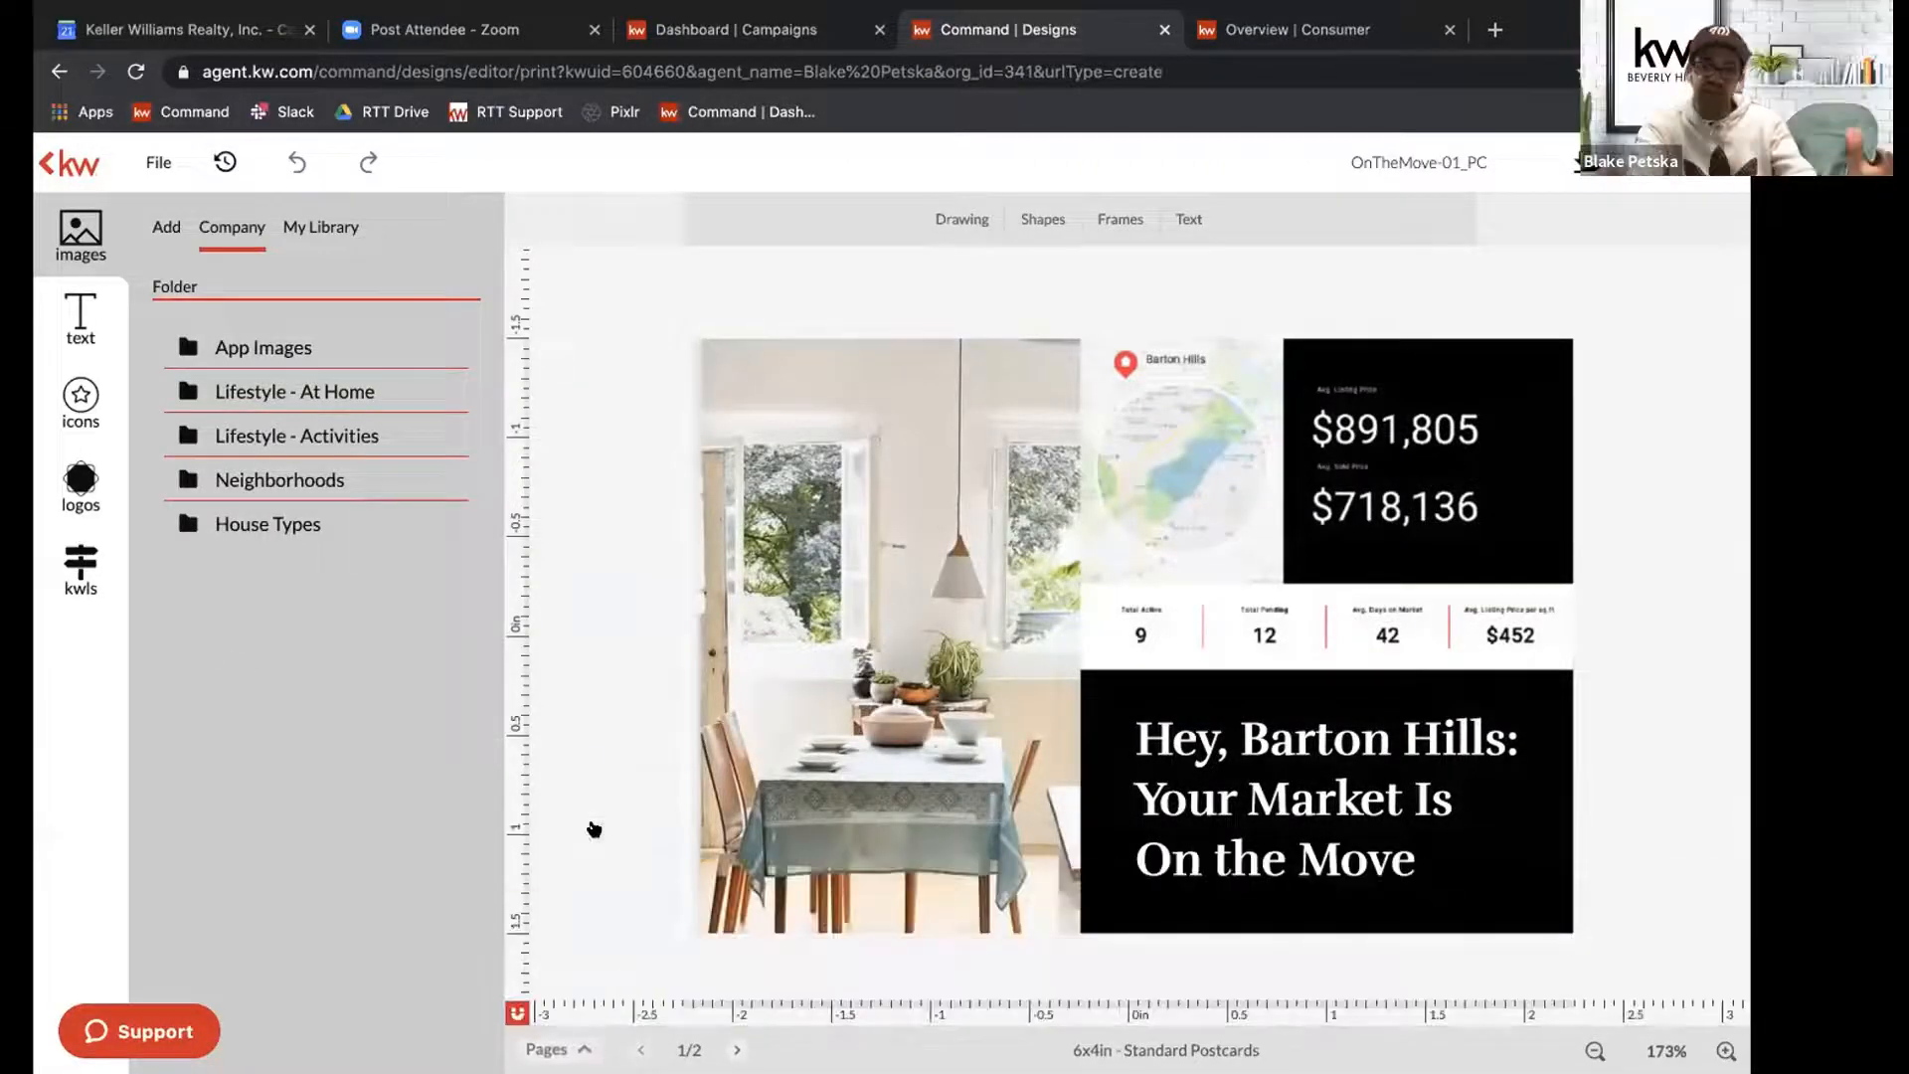
Replace "Barton Hills" with "Mount Olympus" in the postcard's front headline and save the text change.
click(1283, 744)
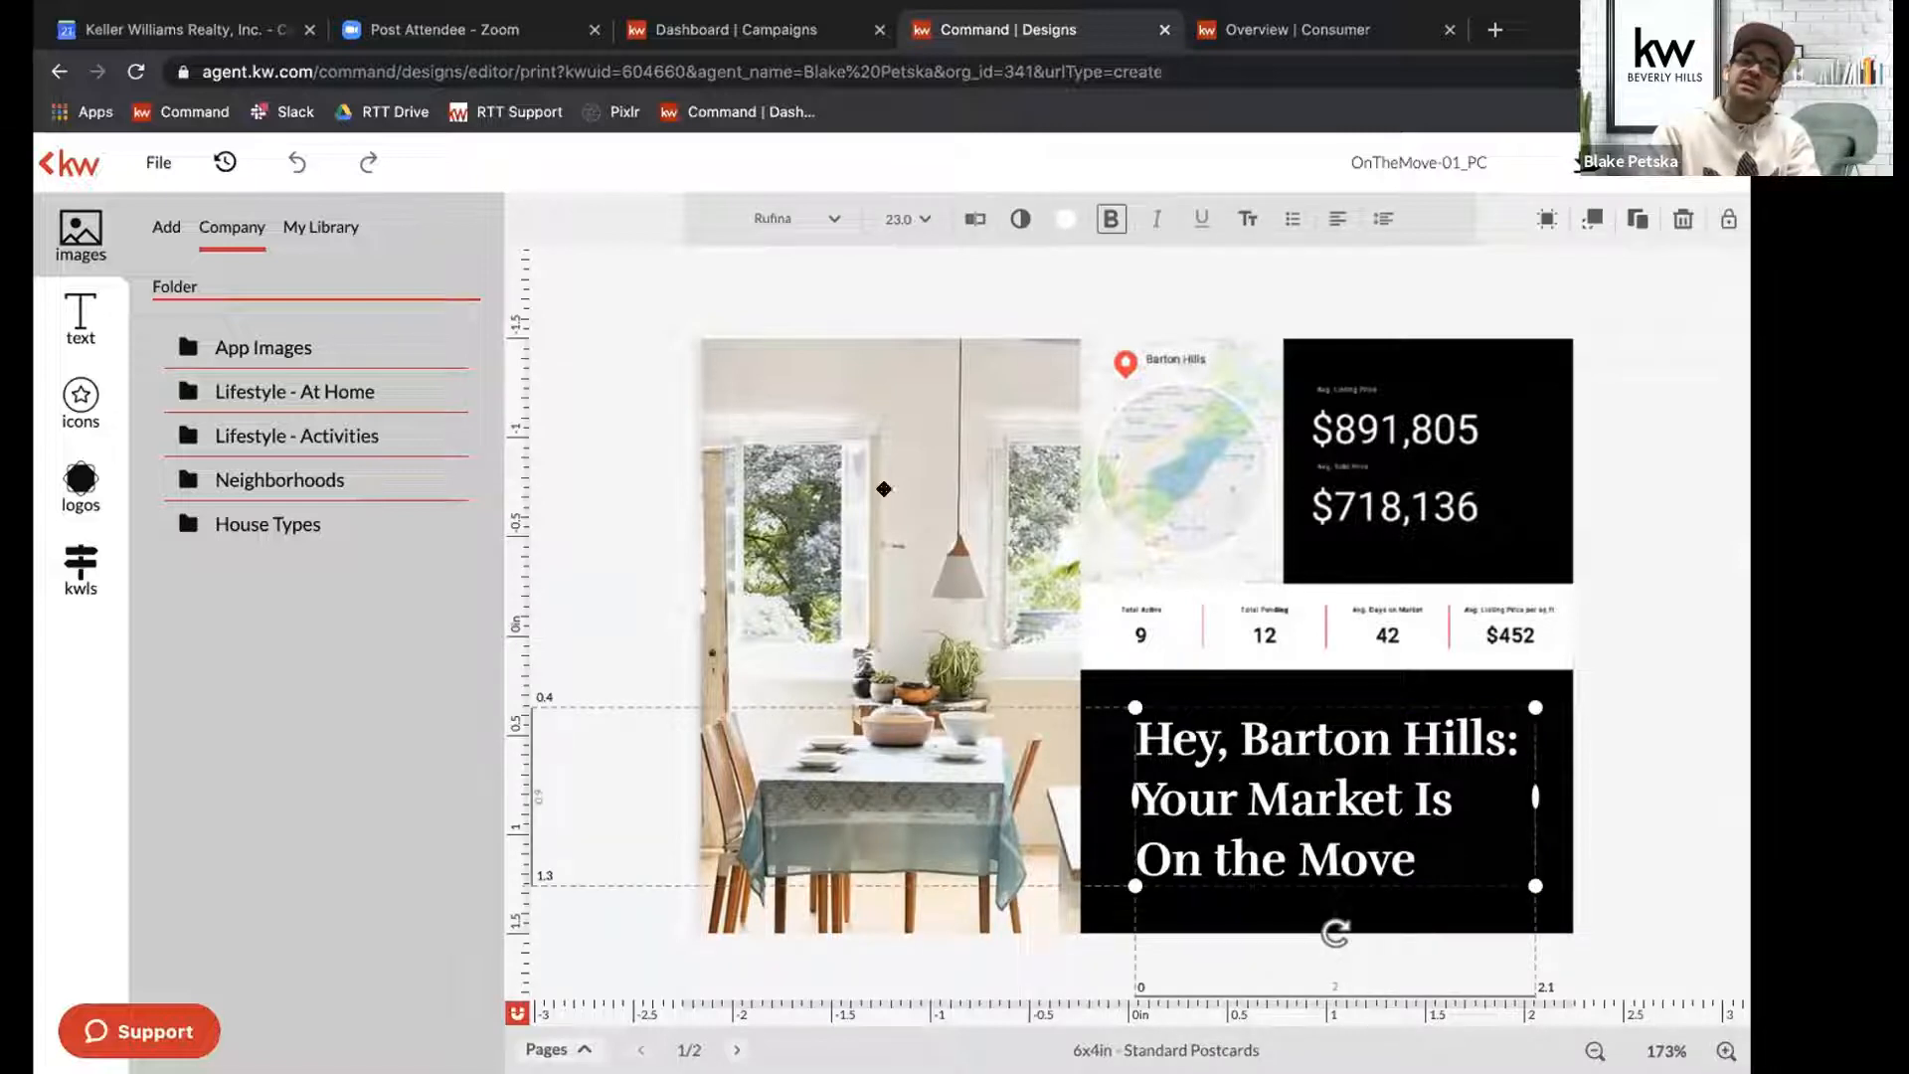
click(964, 226)
double_click(575, 217)
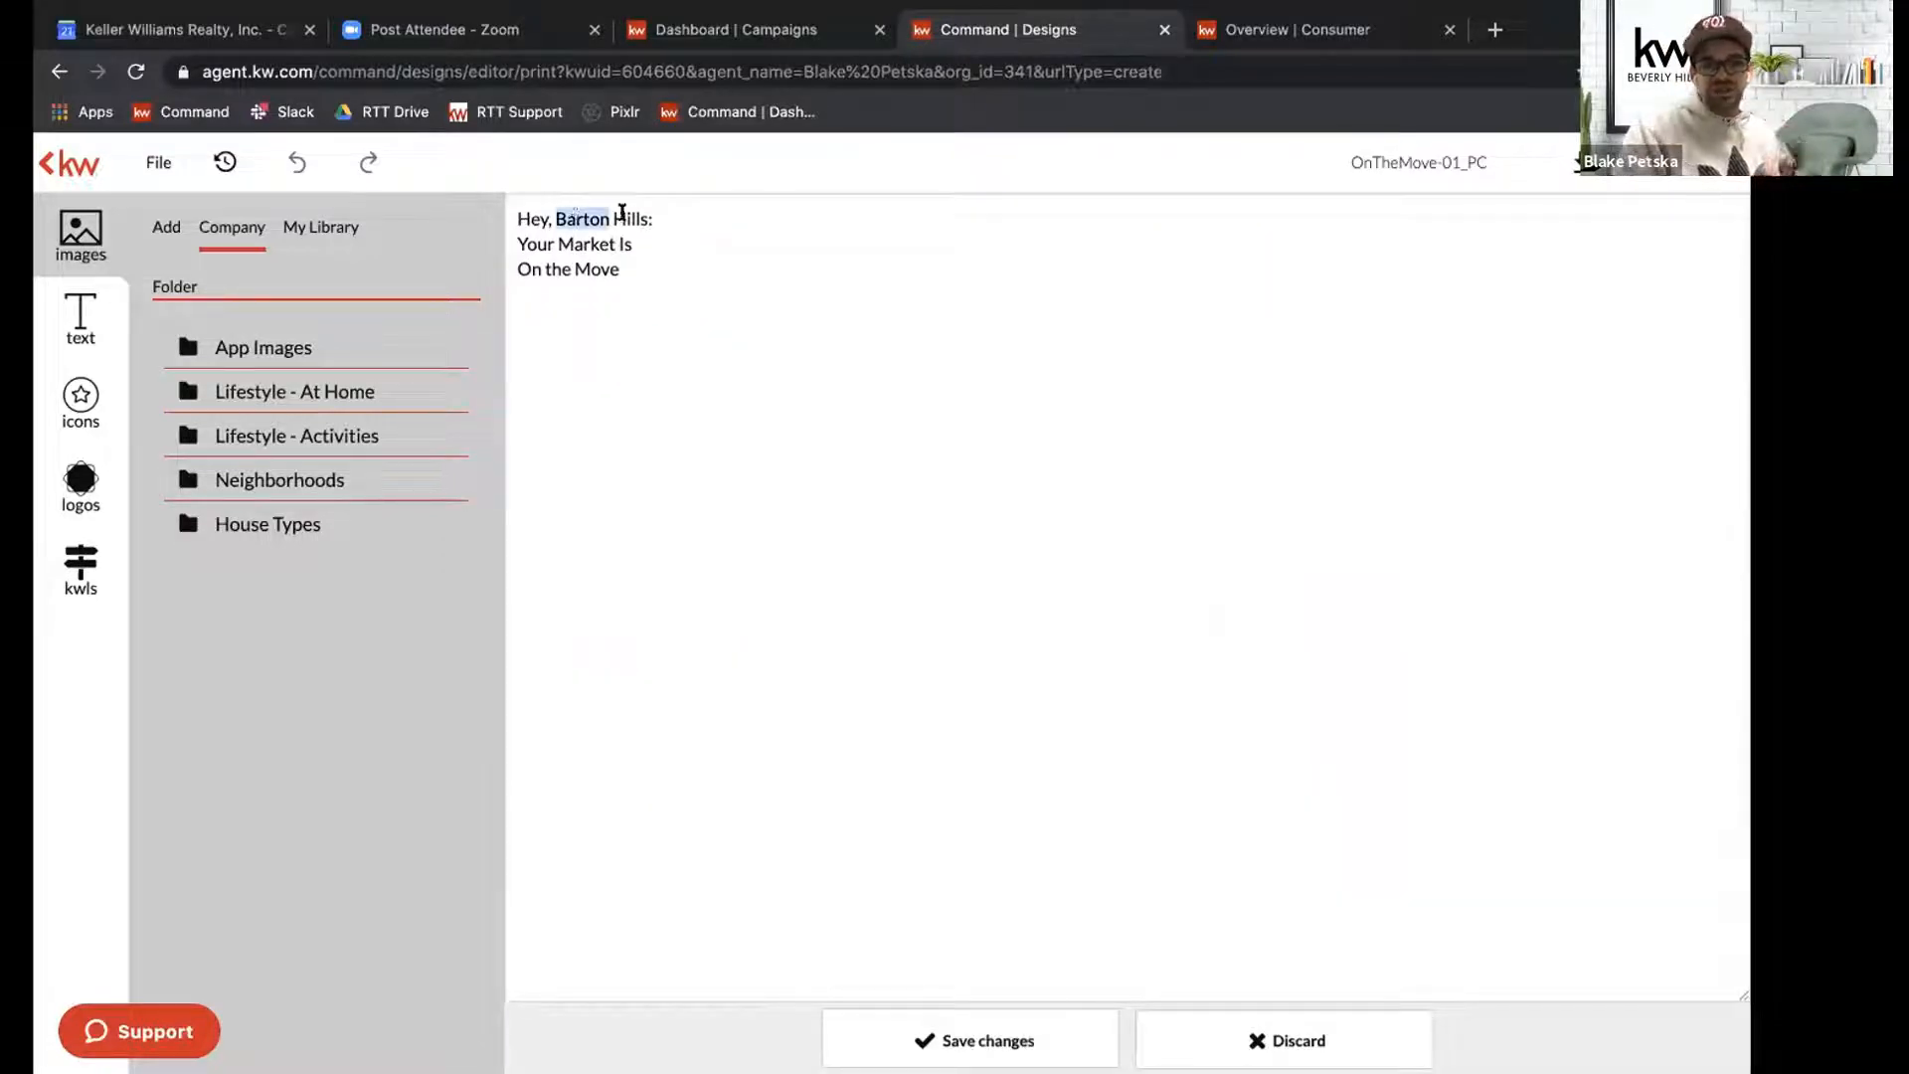
click(623, 213)
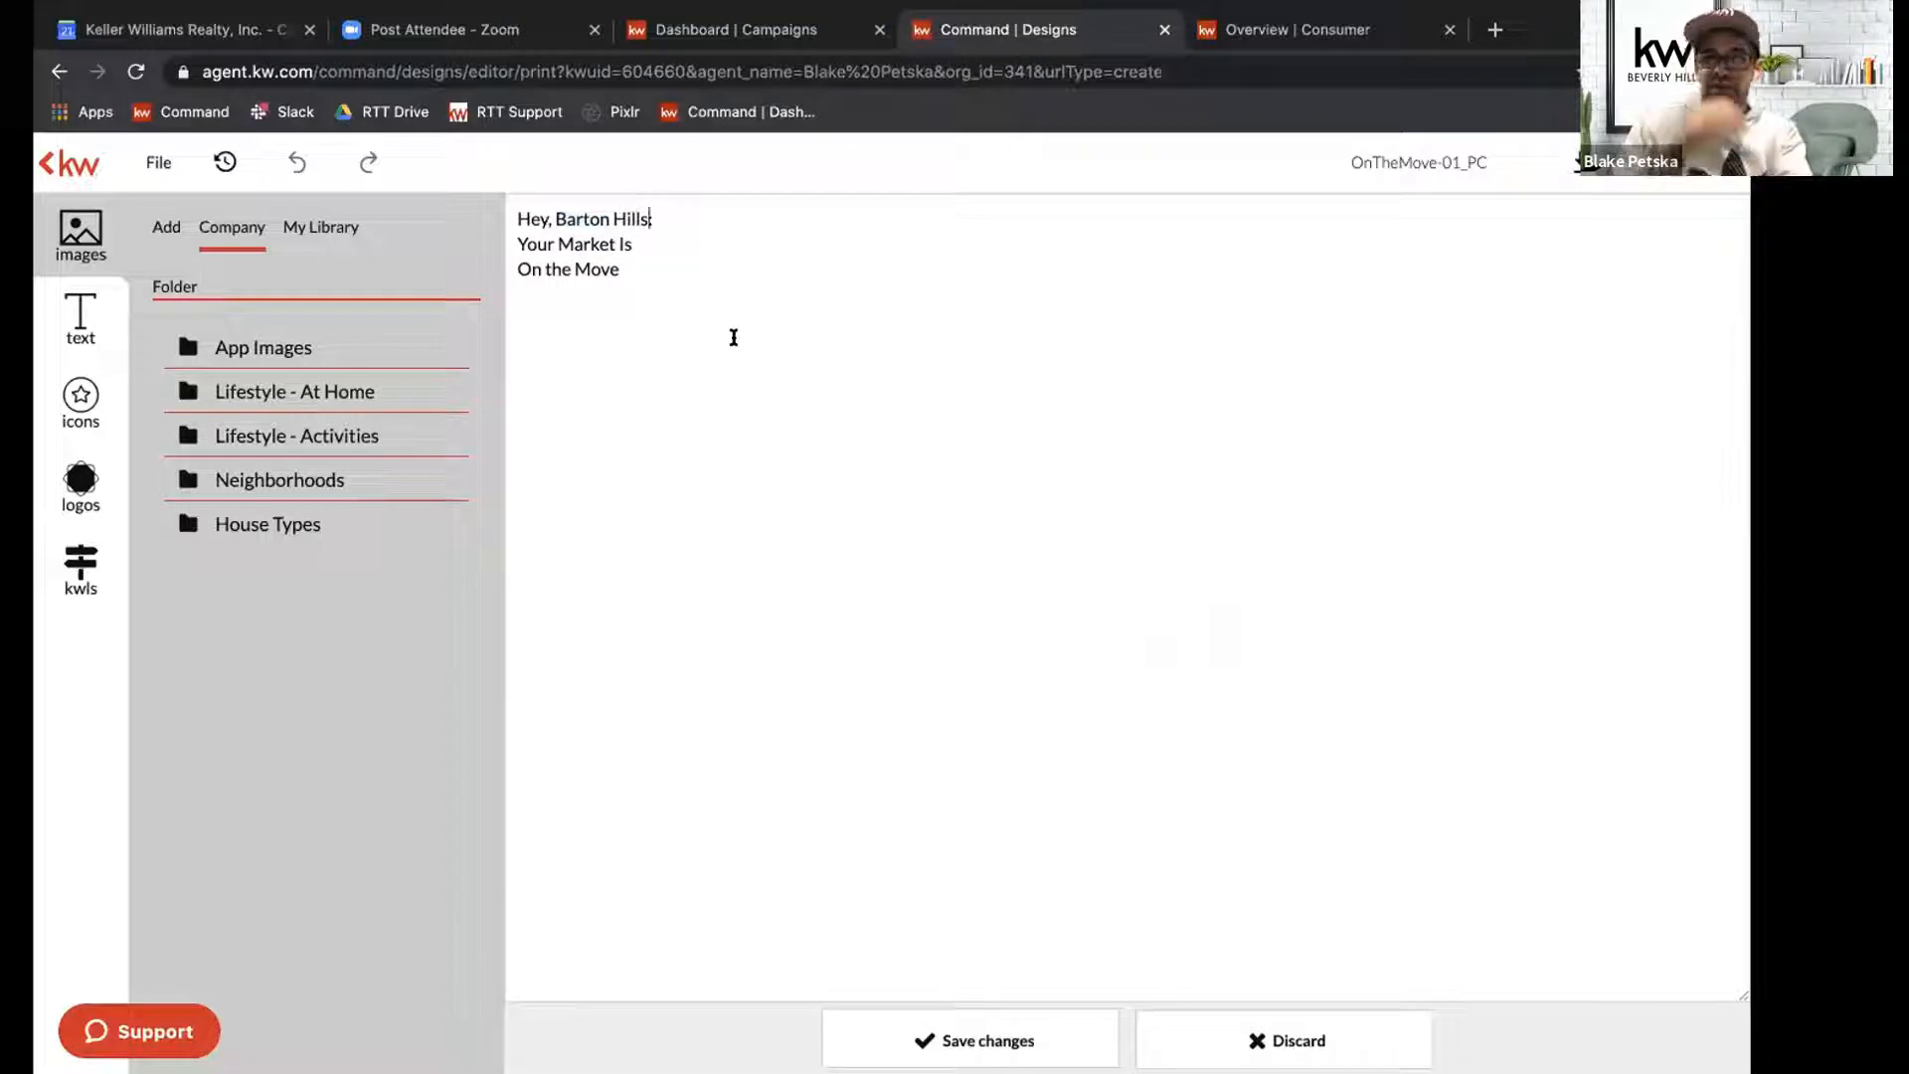
key(BackSpace)
key(BackSpace)
key(BackSpace)
key(BackSpace)
key(BackSpace)
key(BackSpace)
key(BackSpace)
key(BackSpace)
key(BackSpace)
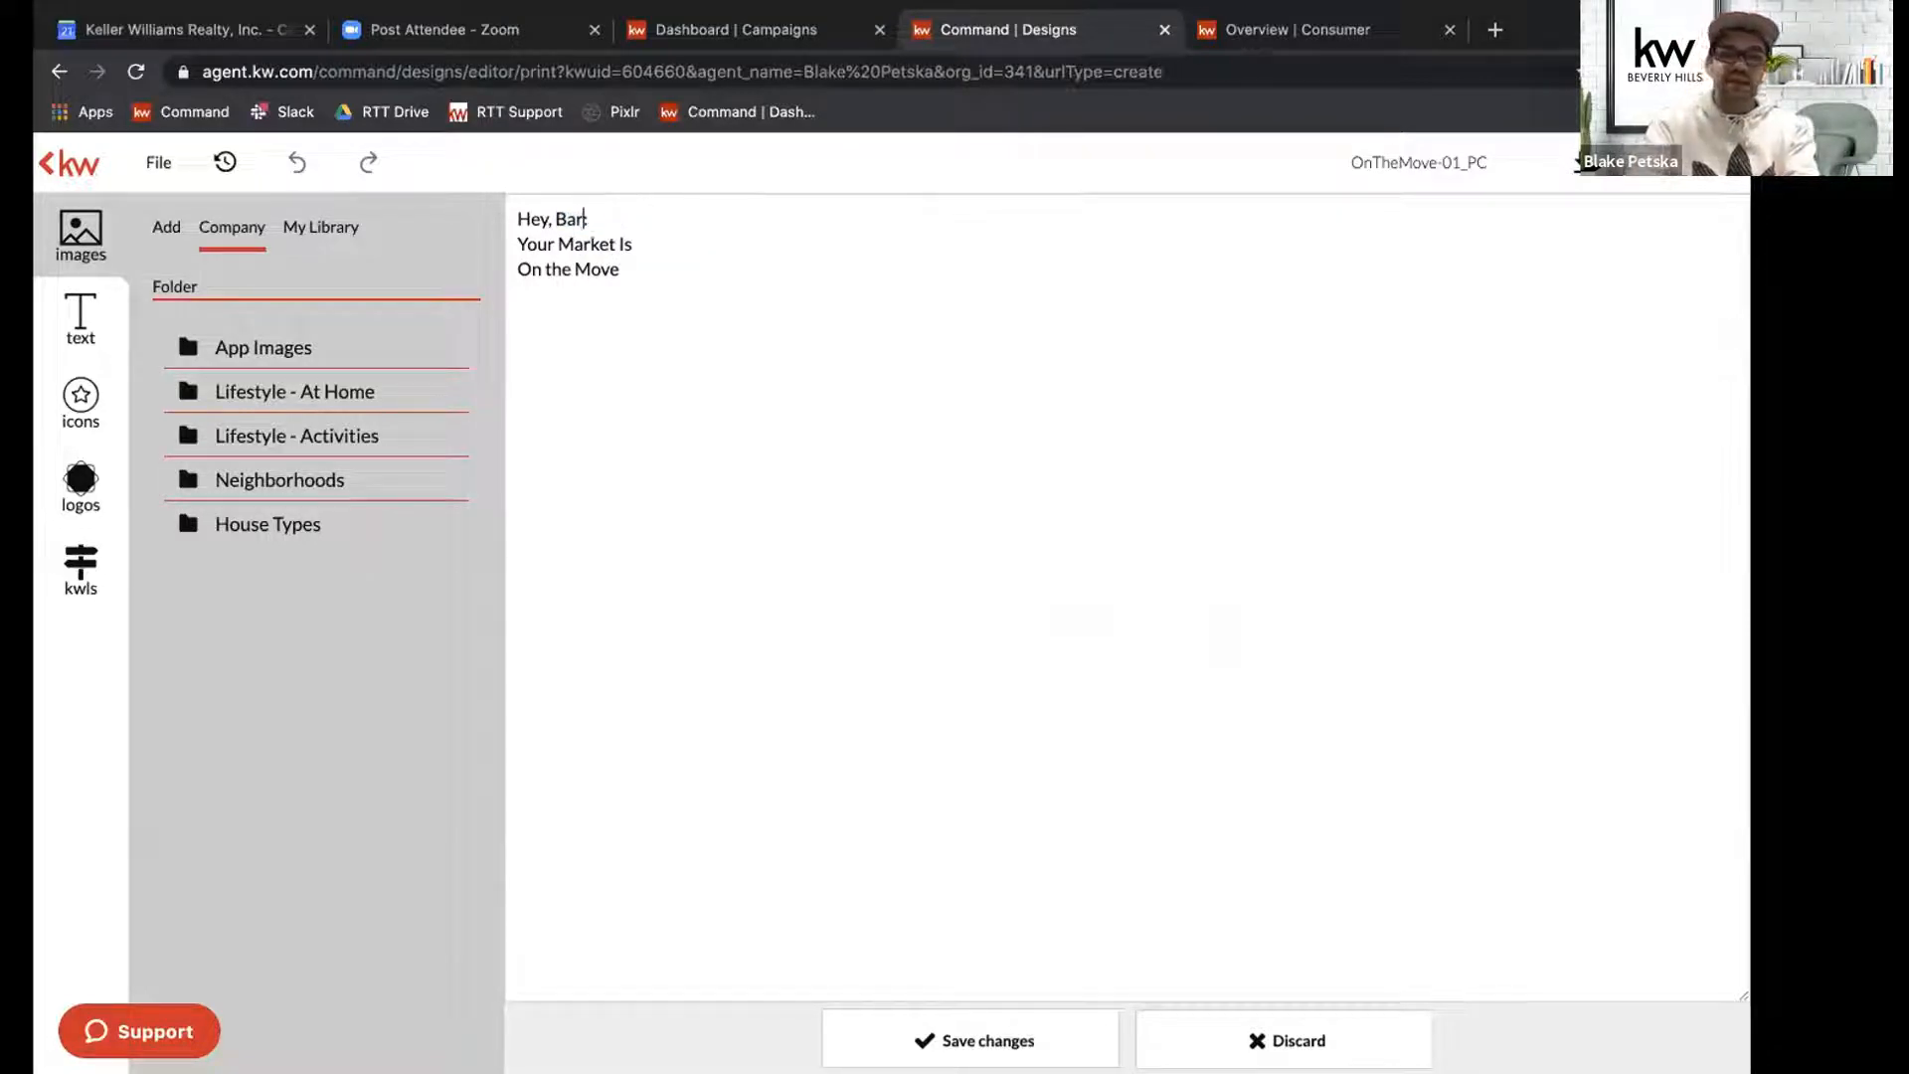
text(Mount)
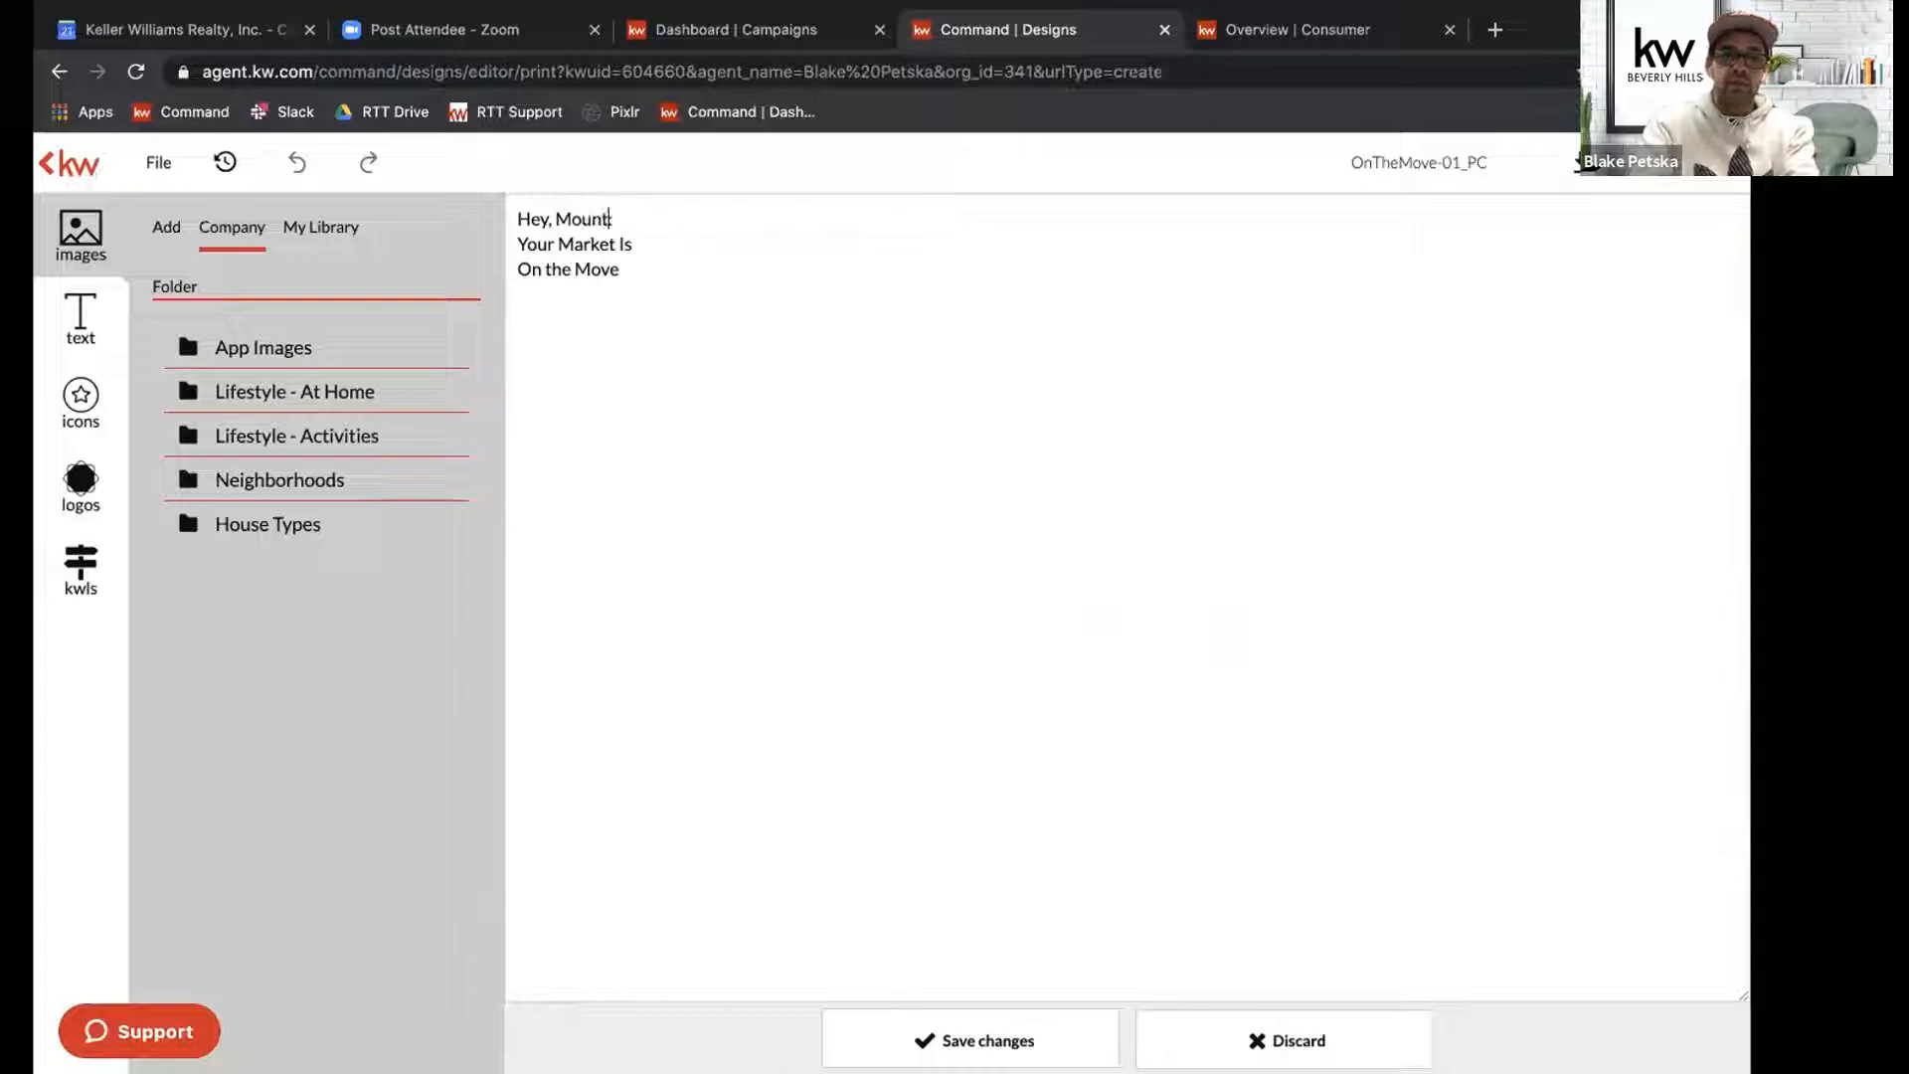
text( Olympus:)
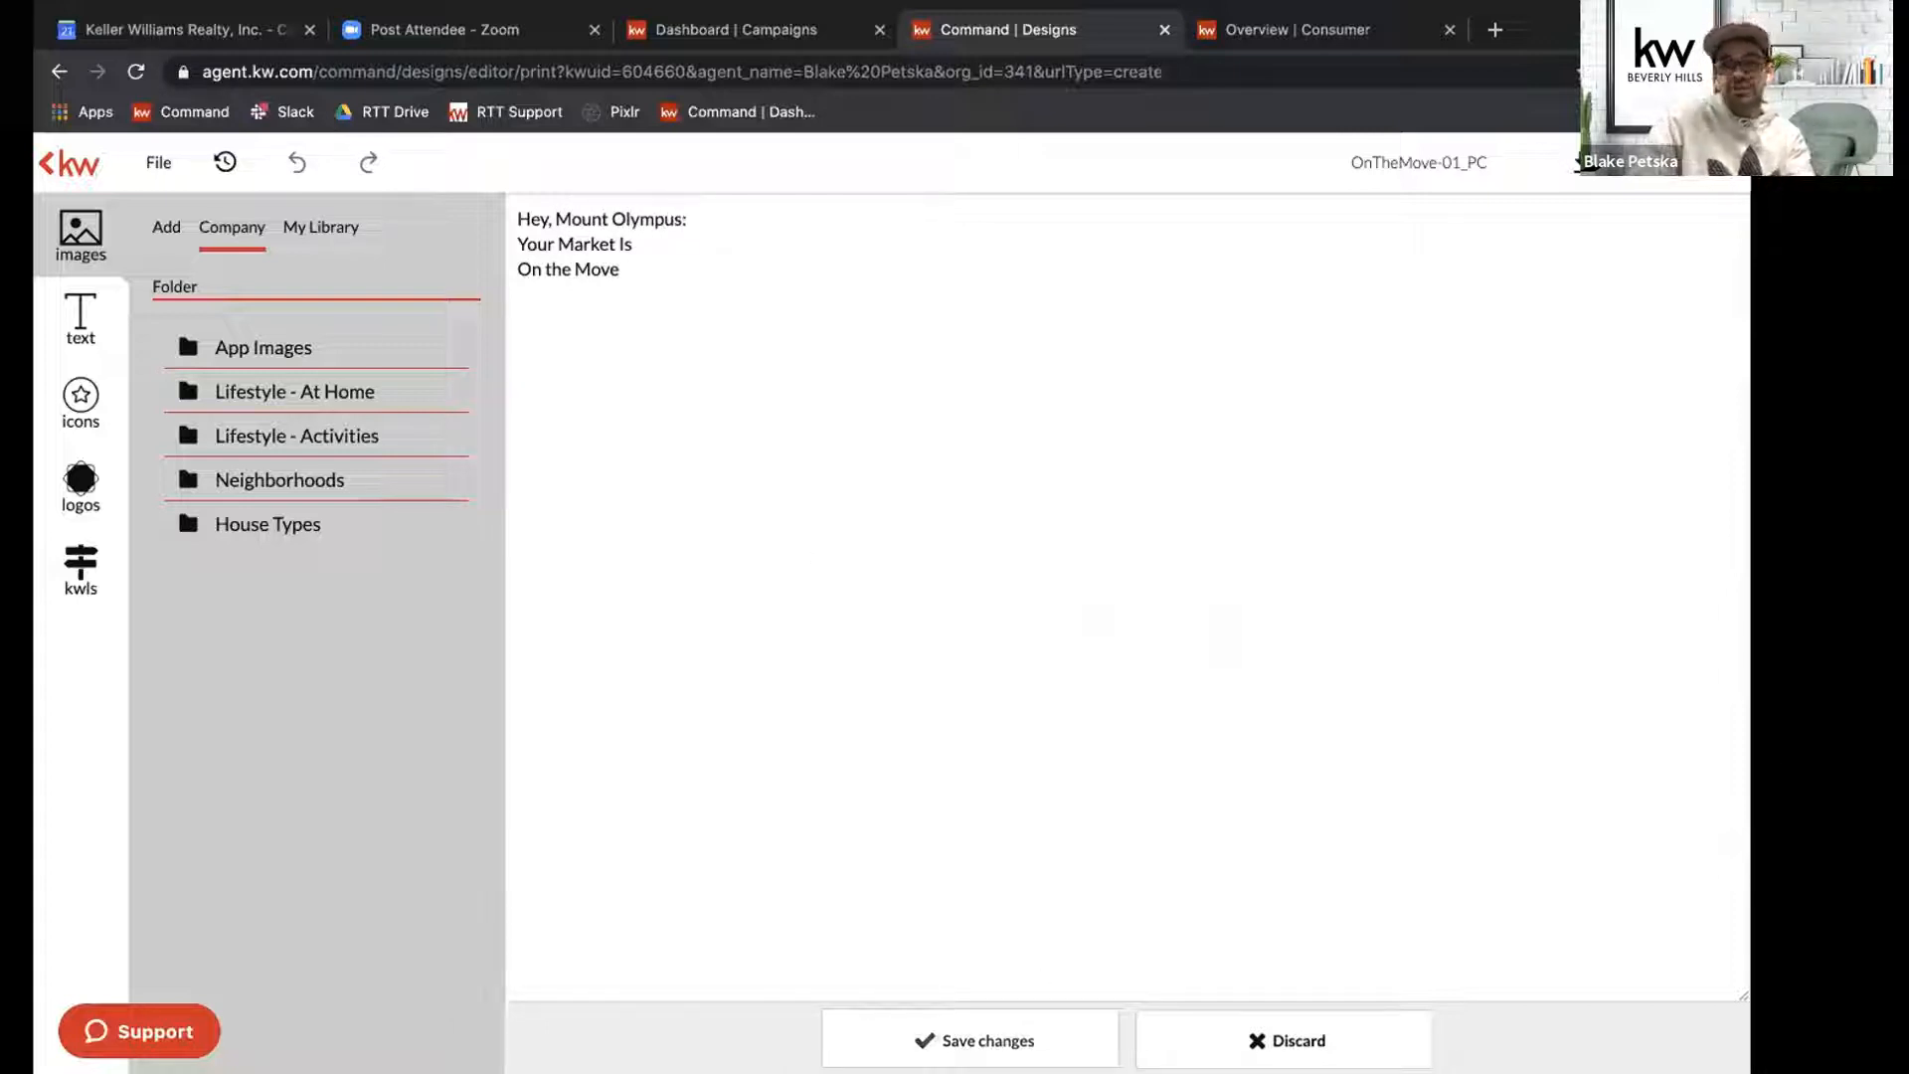
click(984, 1042)
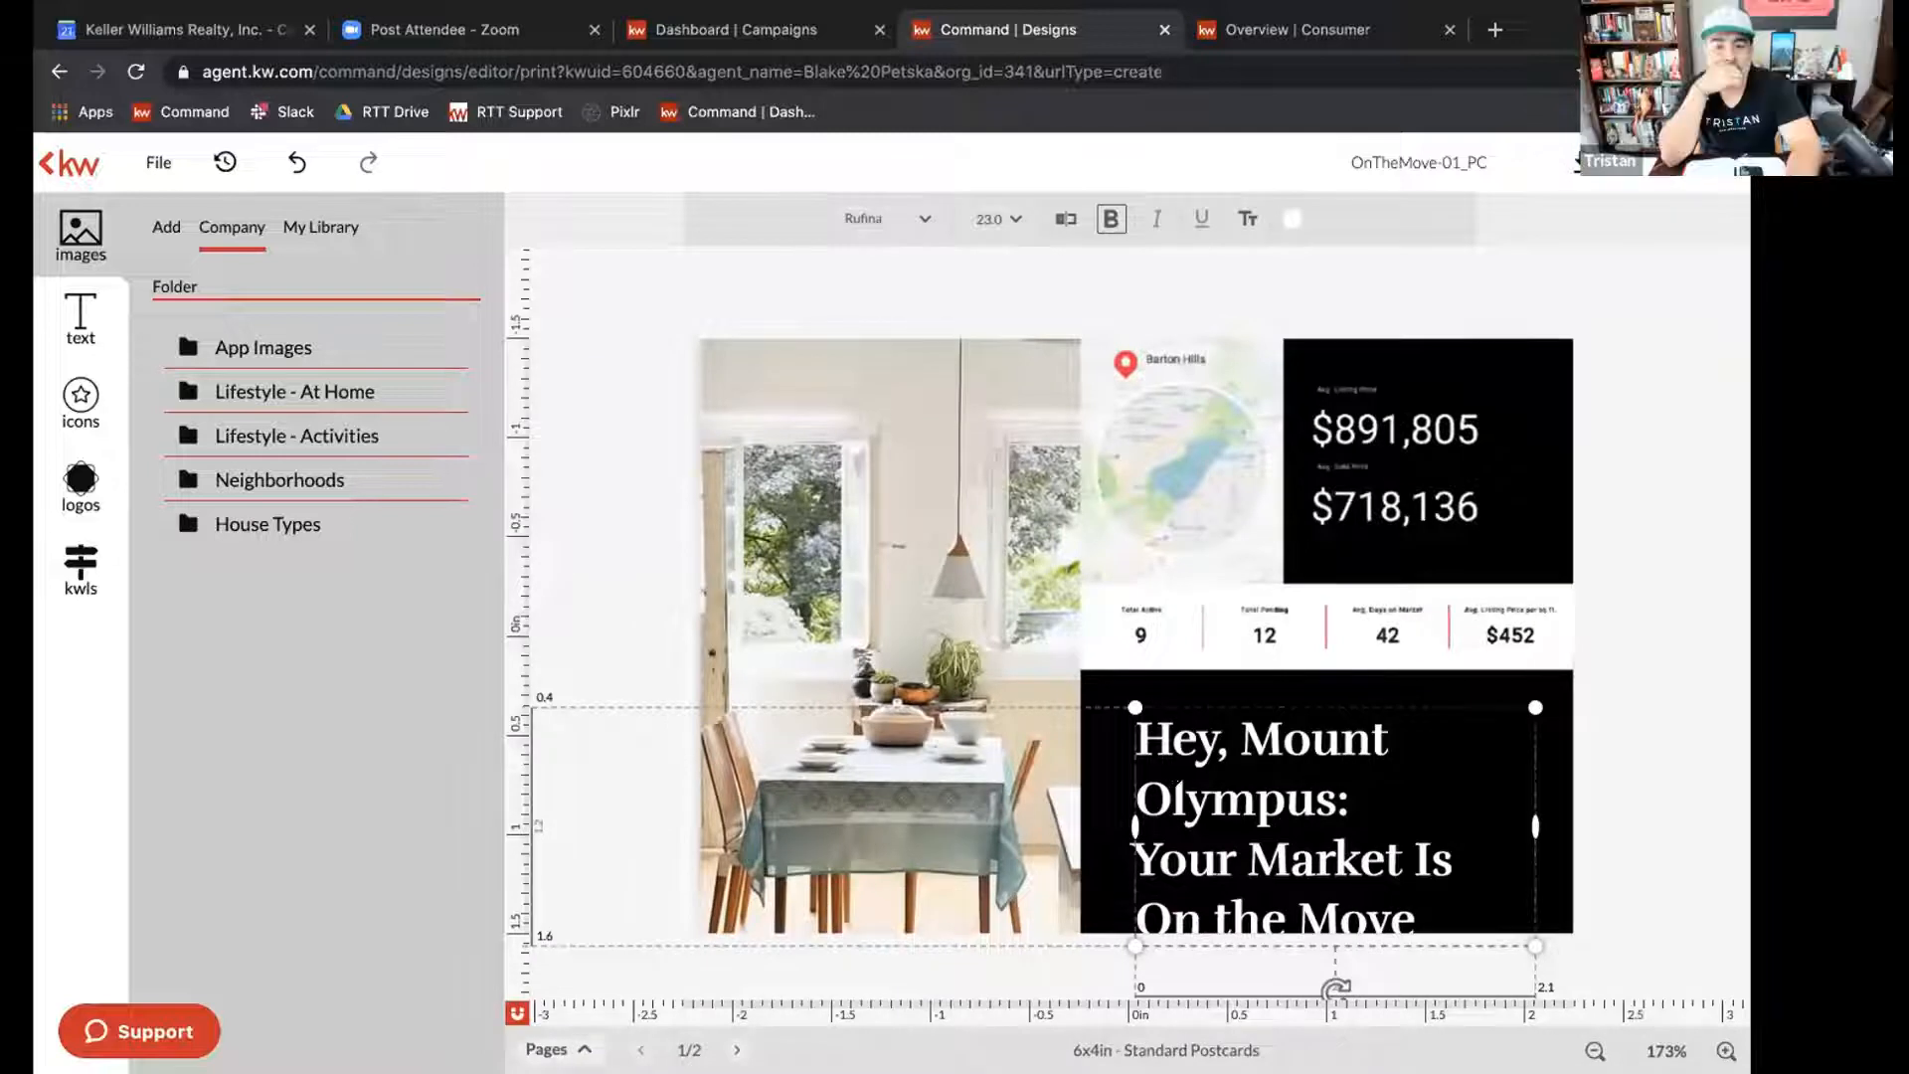
Widen the headline box so "Hey, Mount Olympus:" fits one line, scale its text to about 20.7, and position it within the black panel.
drag(1536, 825, 1607, 833)
drag(1462, 826, 1409, 812)
drag(1556, 816, 1603, 807)
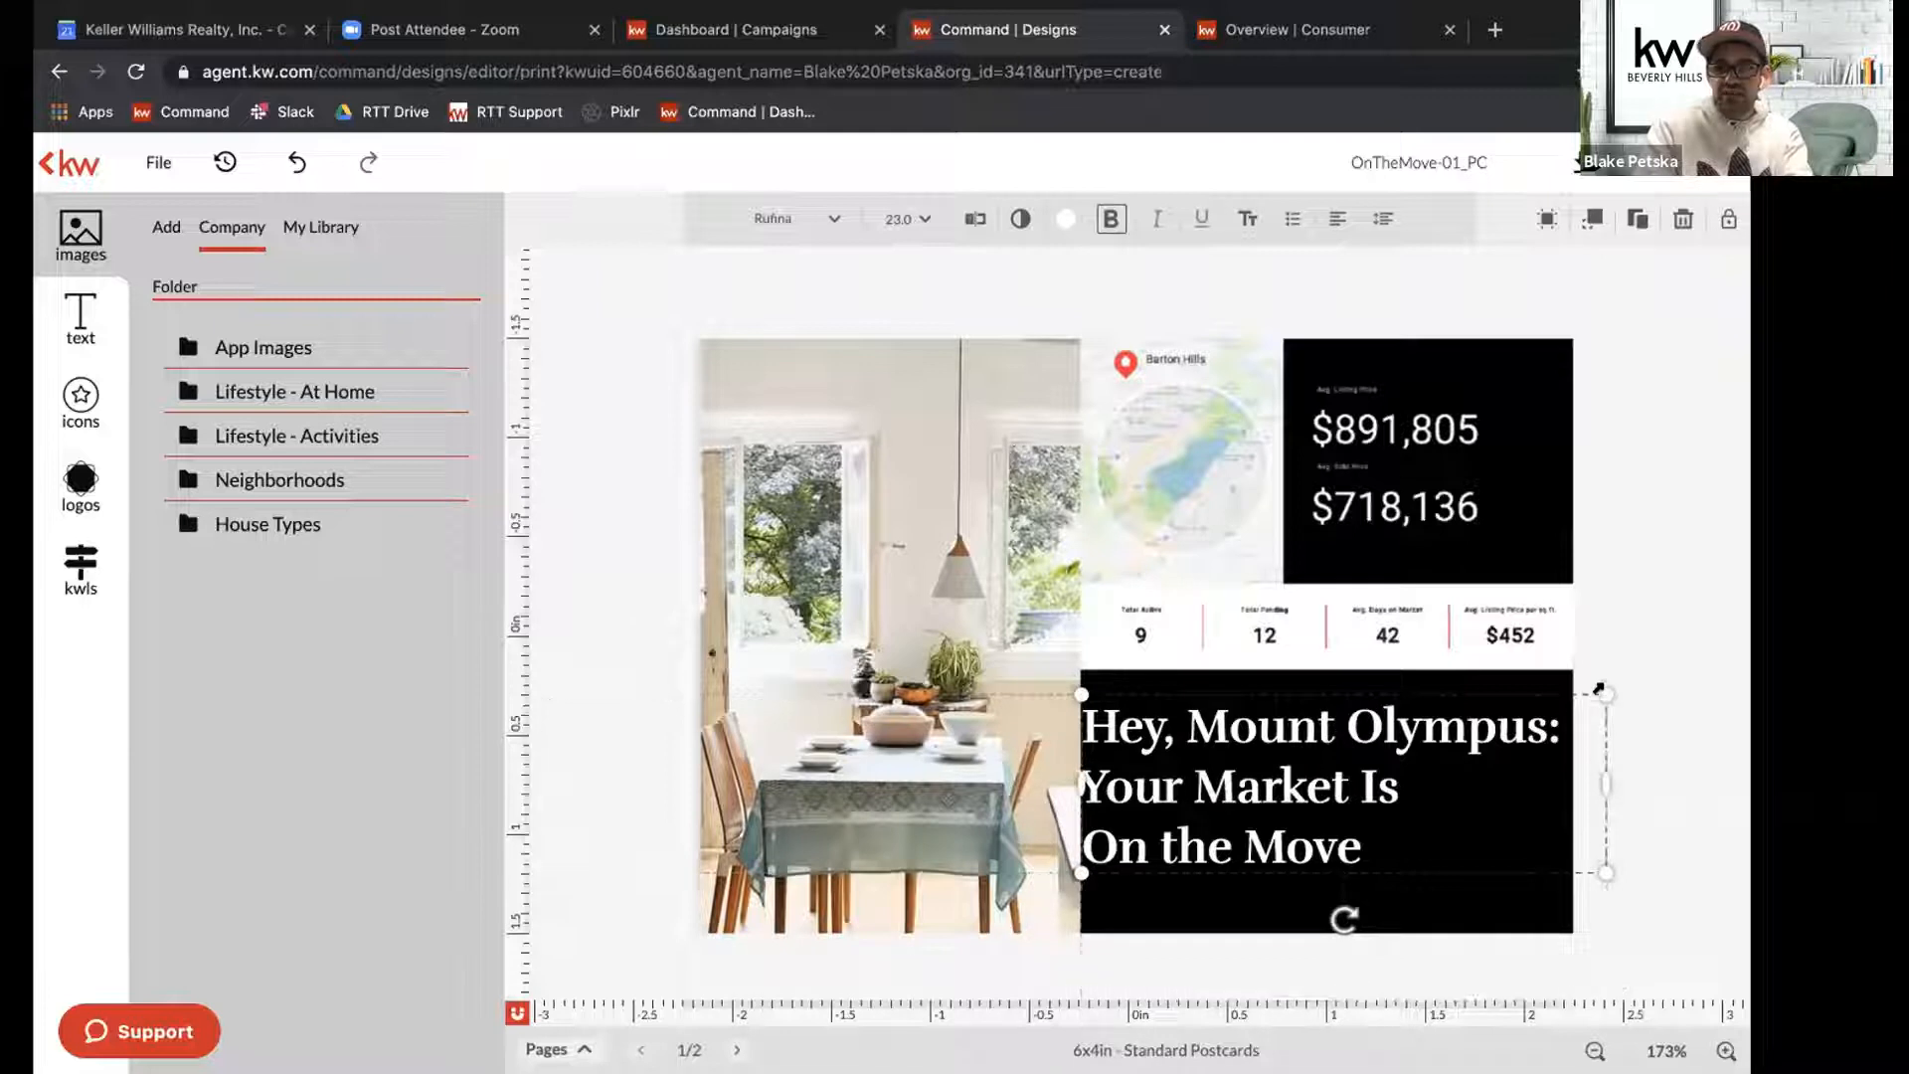
drag(1598, 693, 1554, 712)
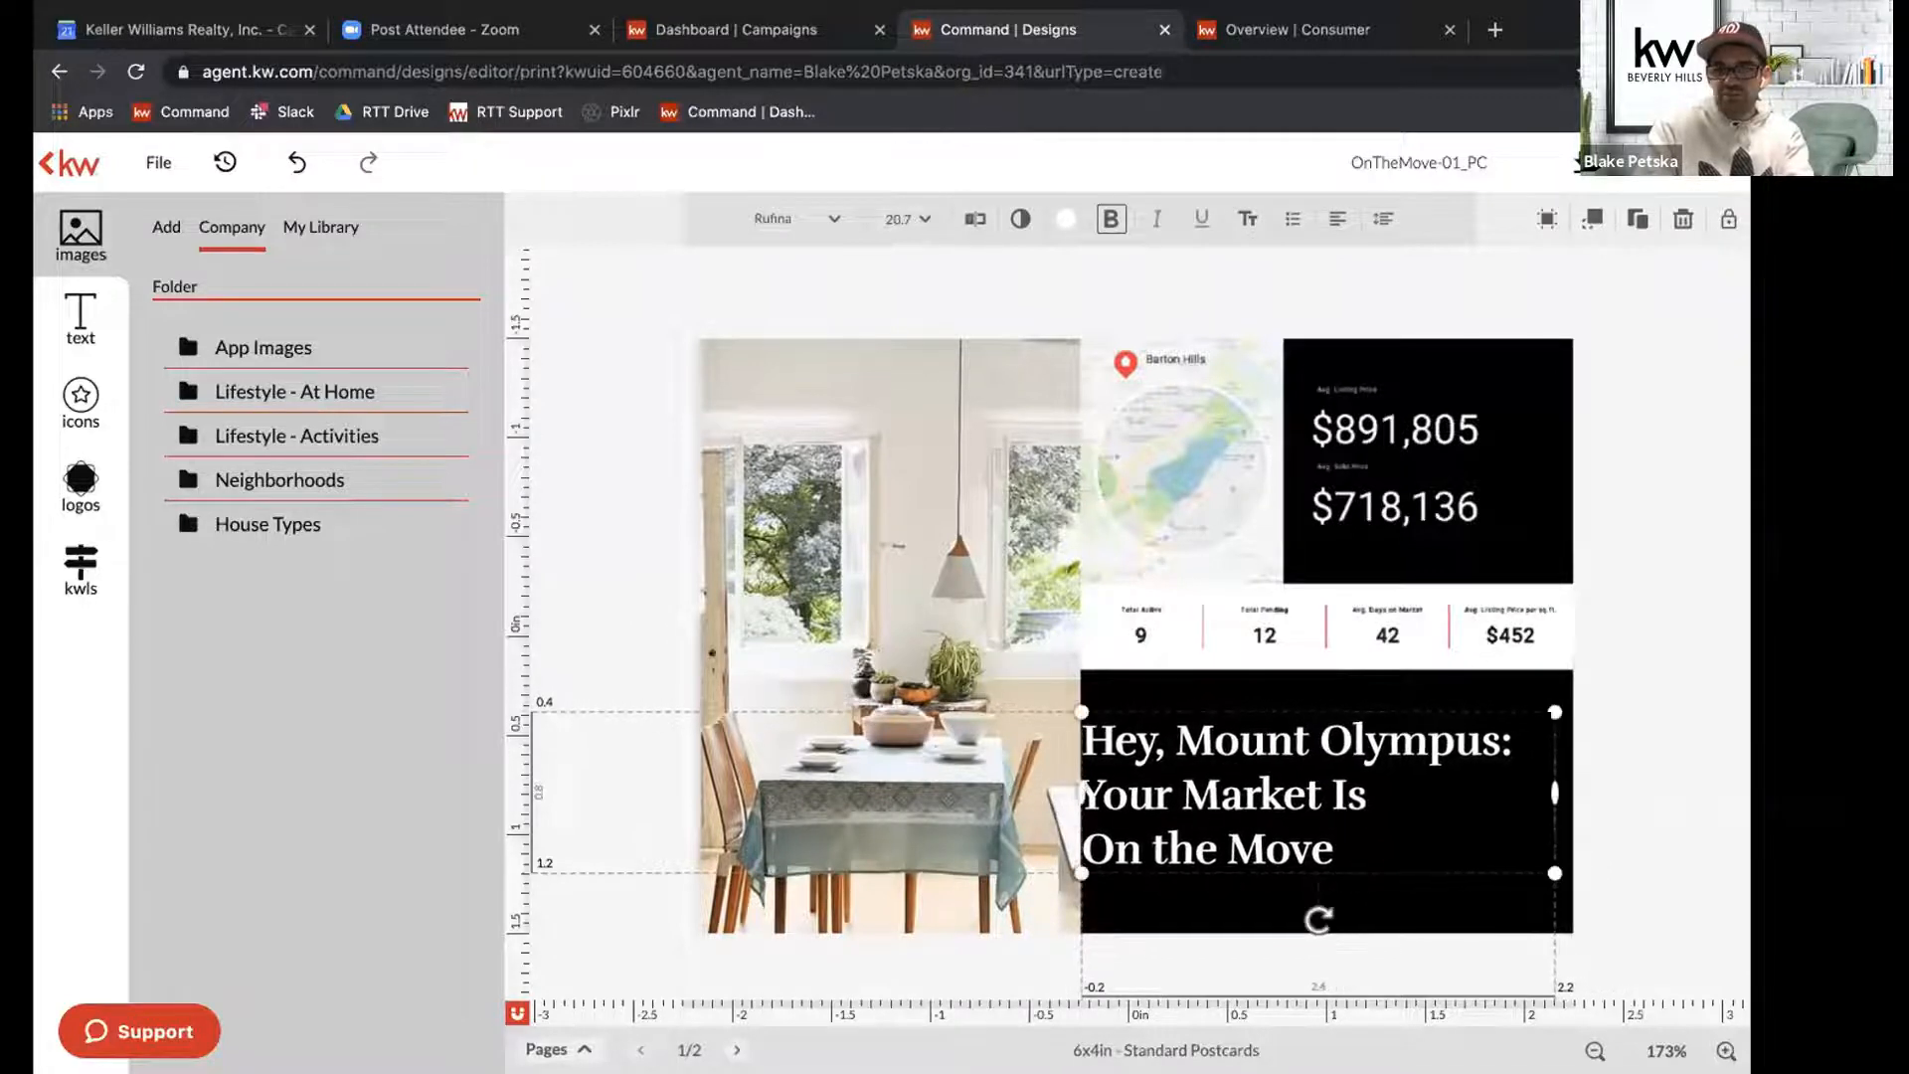
drag(1321, 795, 1243, 793)
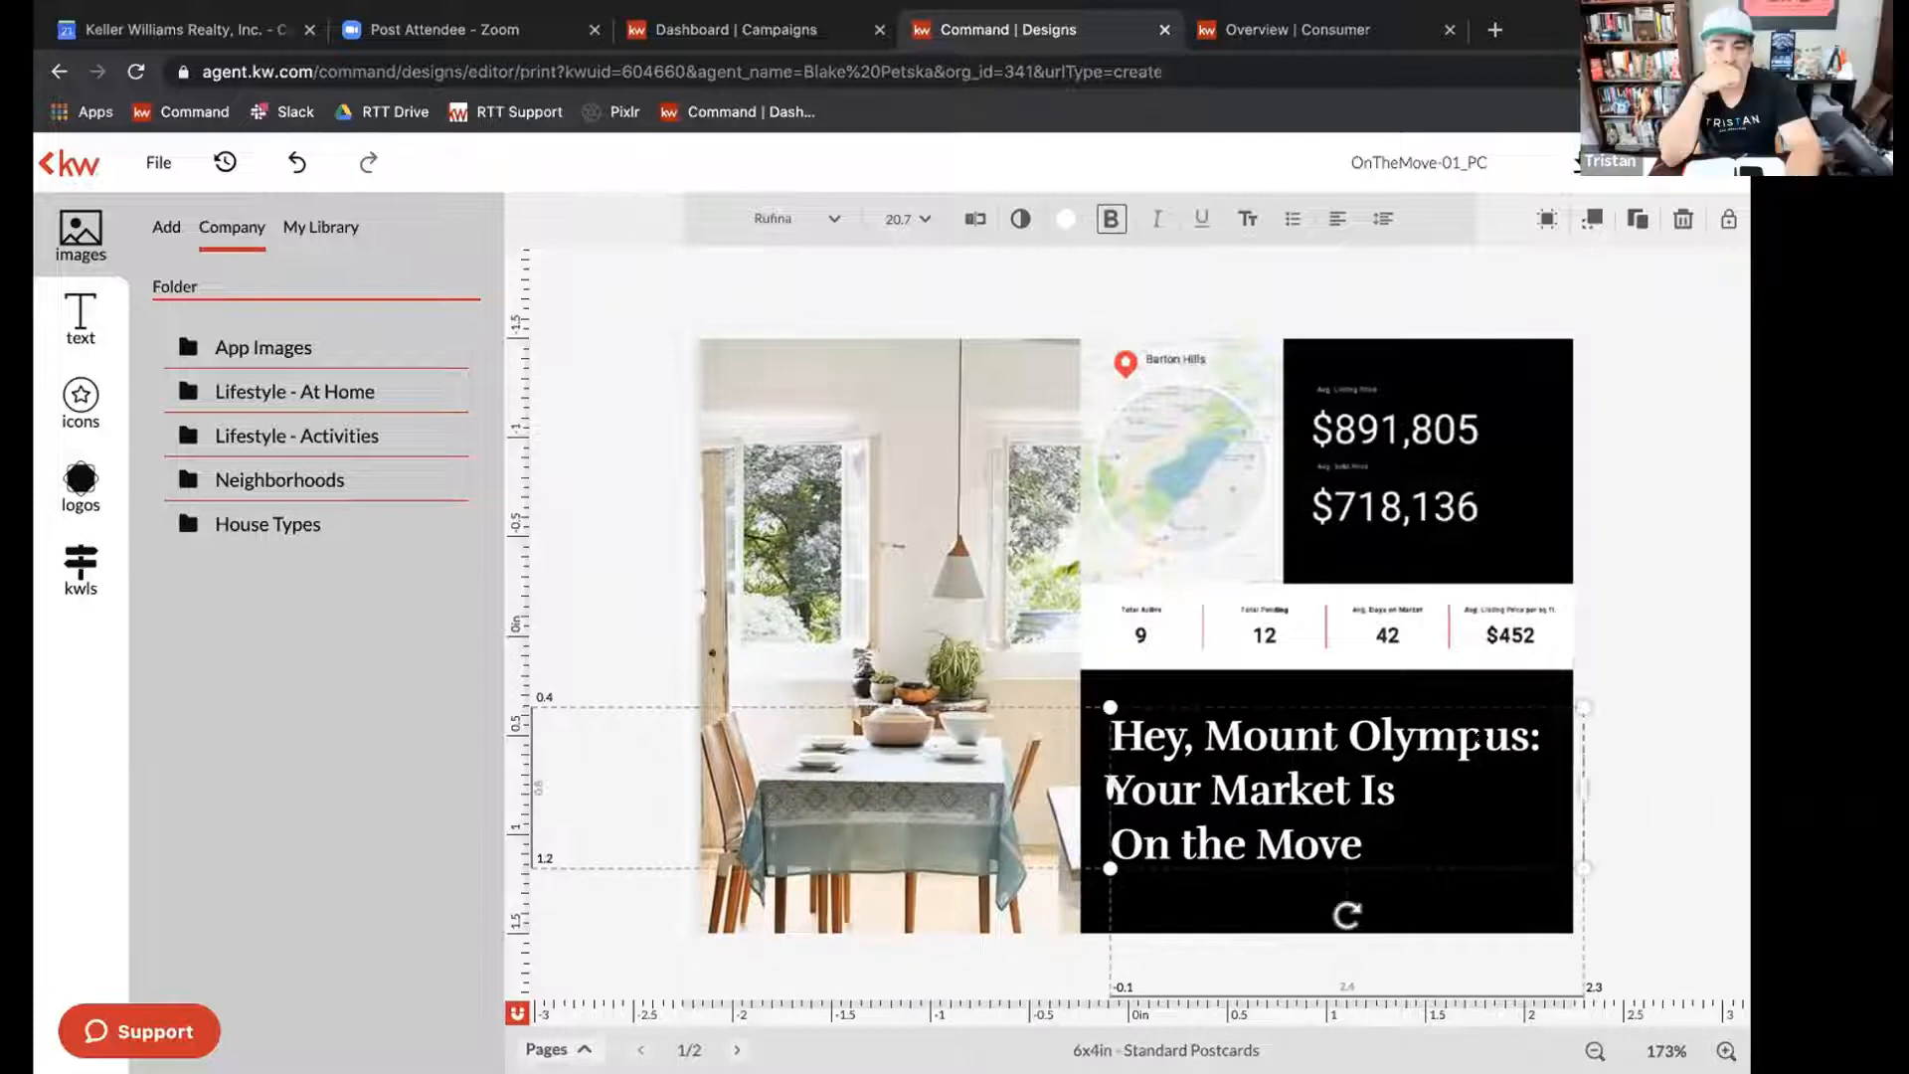
click(1673, 712)
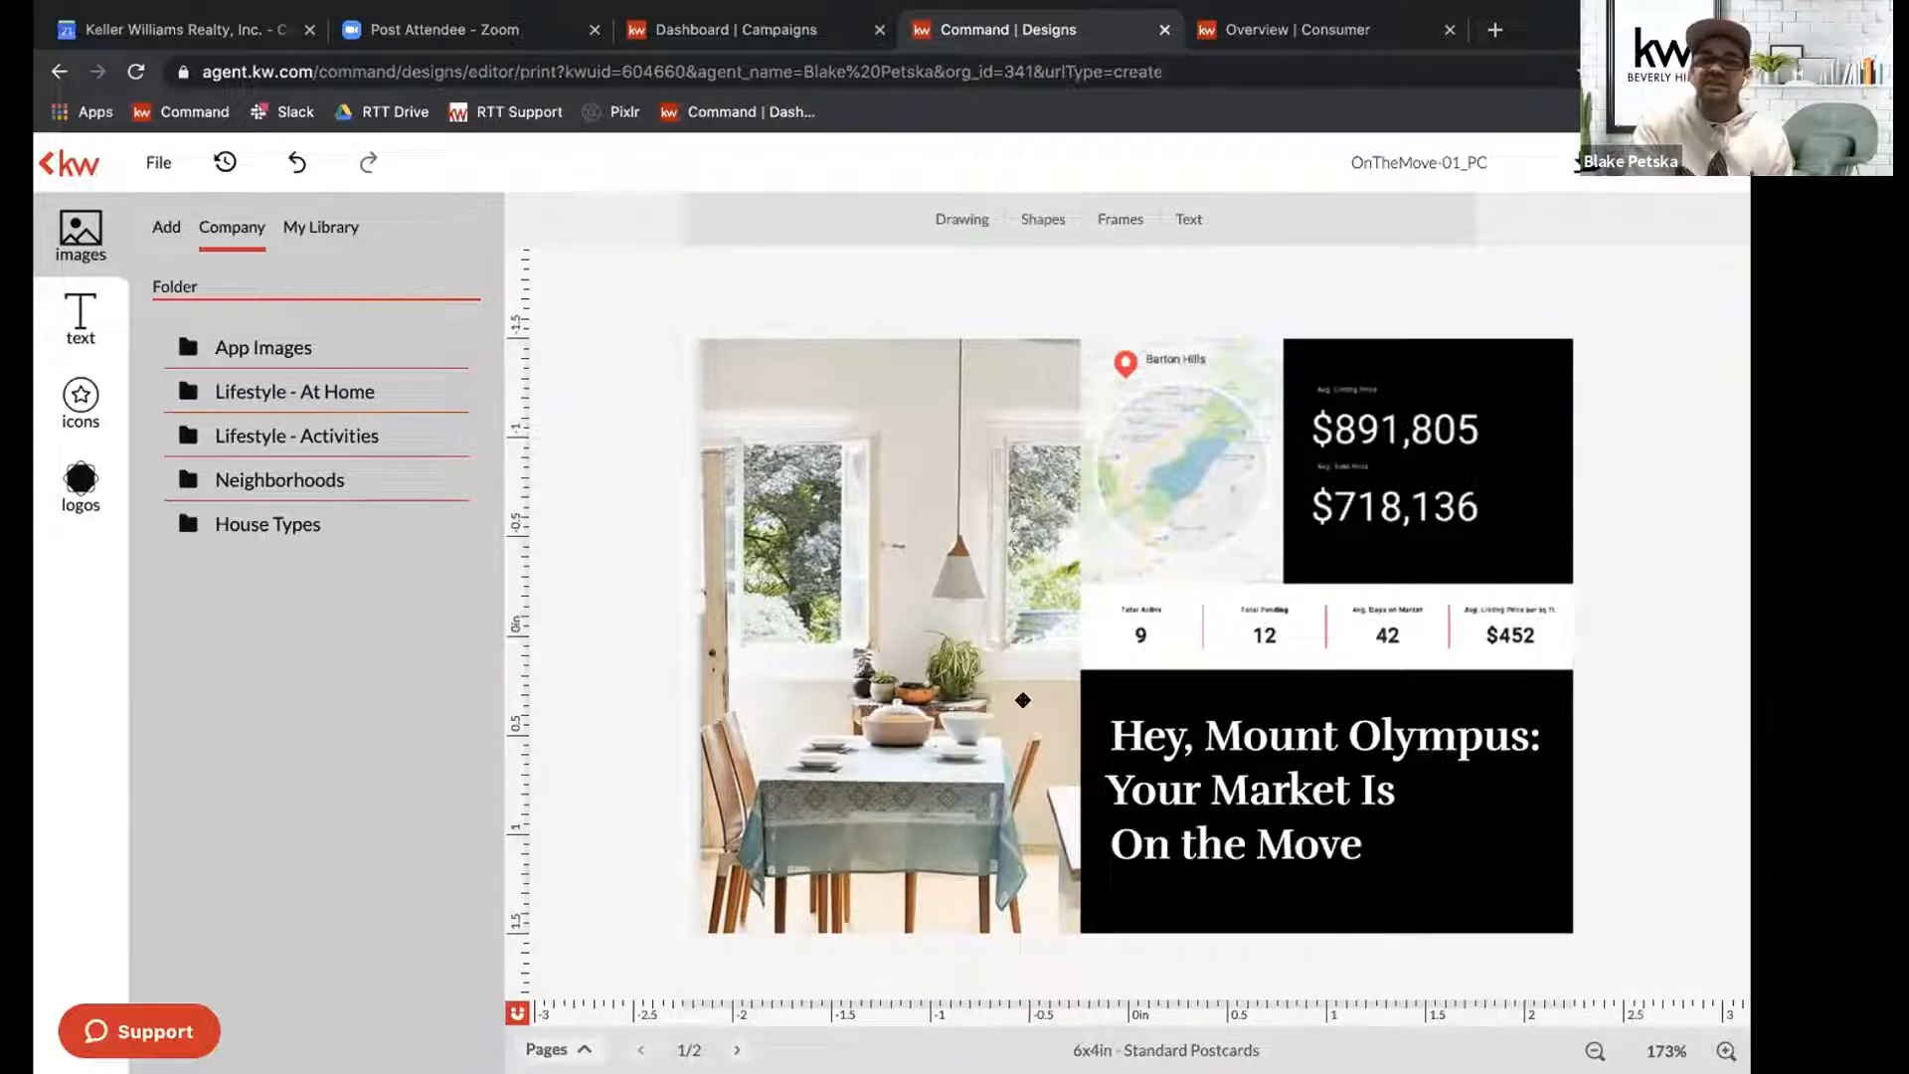
Select the map and market statistics image on the postcard's front to check how it can be edited.
click(1230, 530)
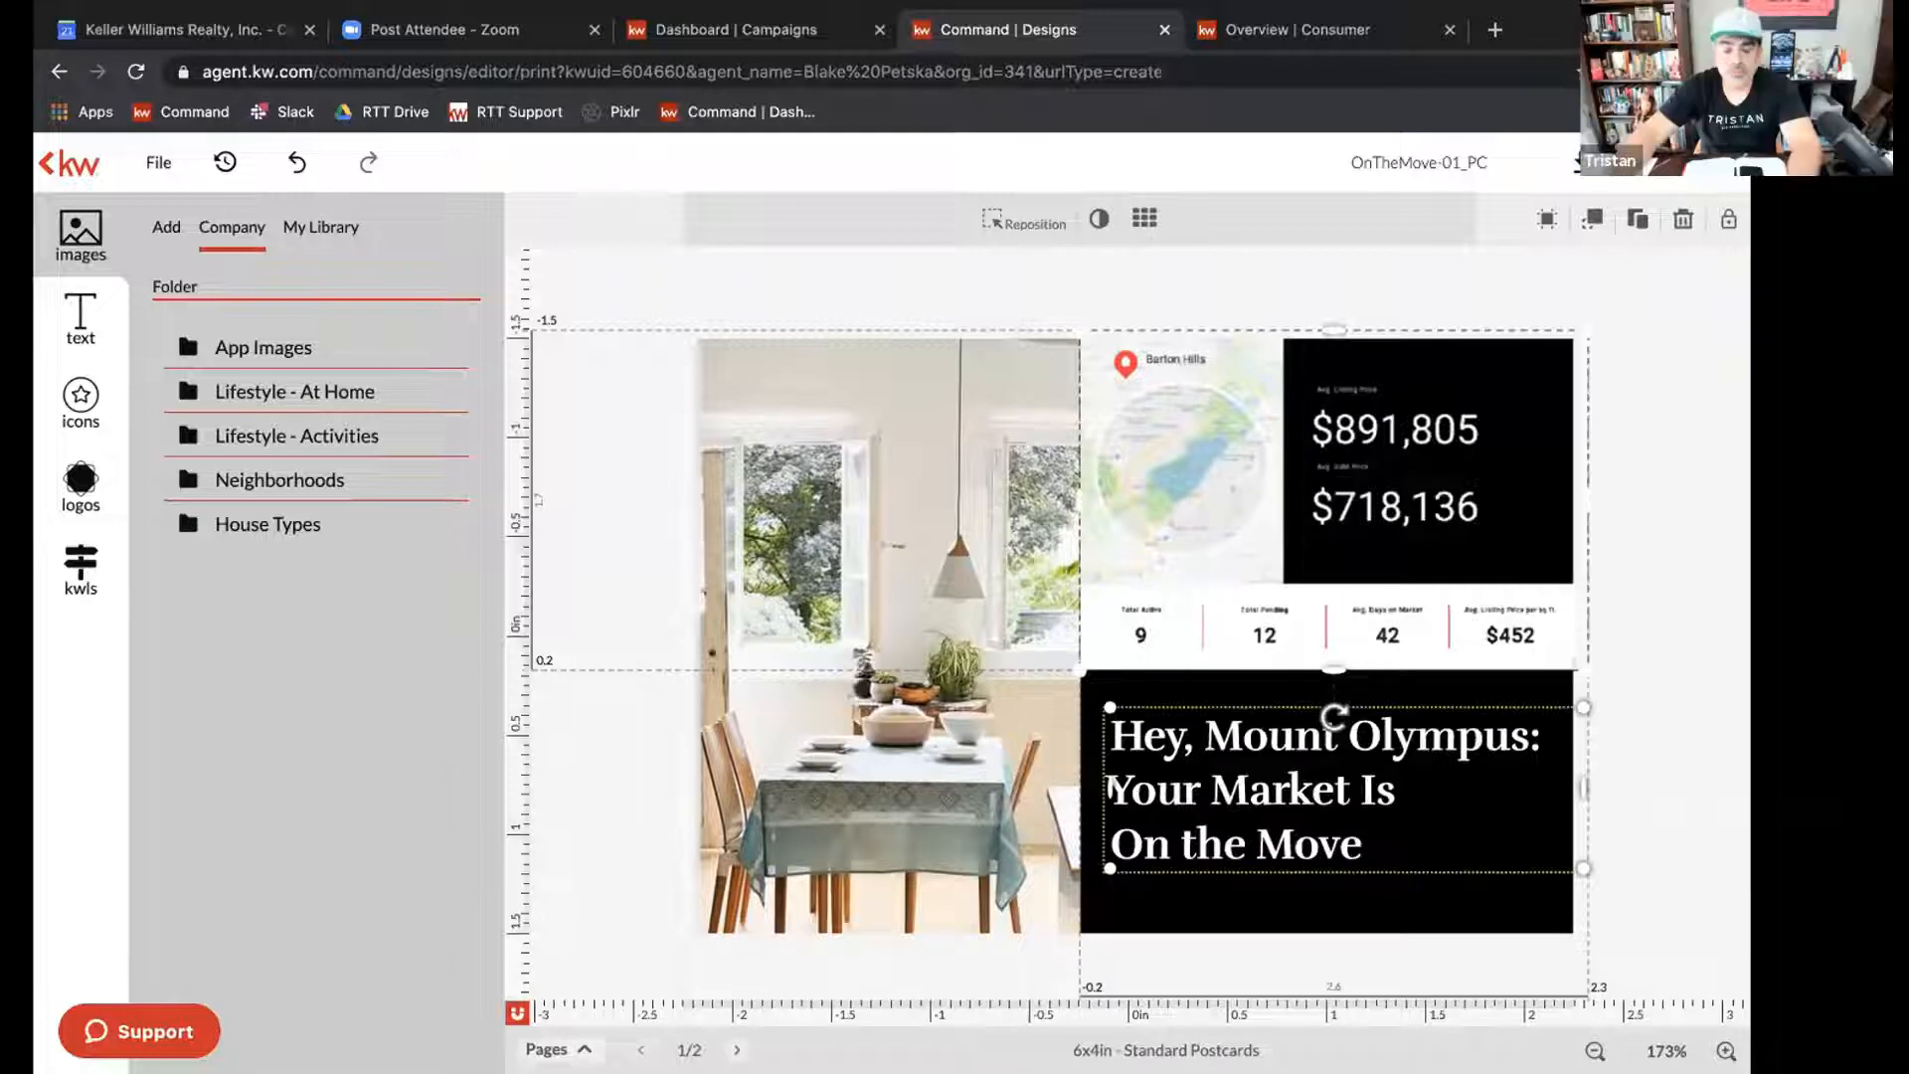
click(1263, 737)
click(1226, 593)
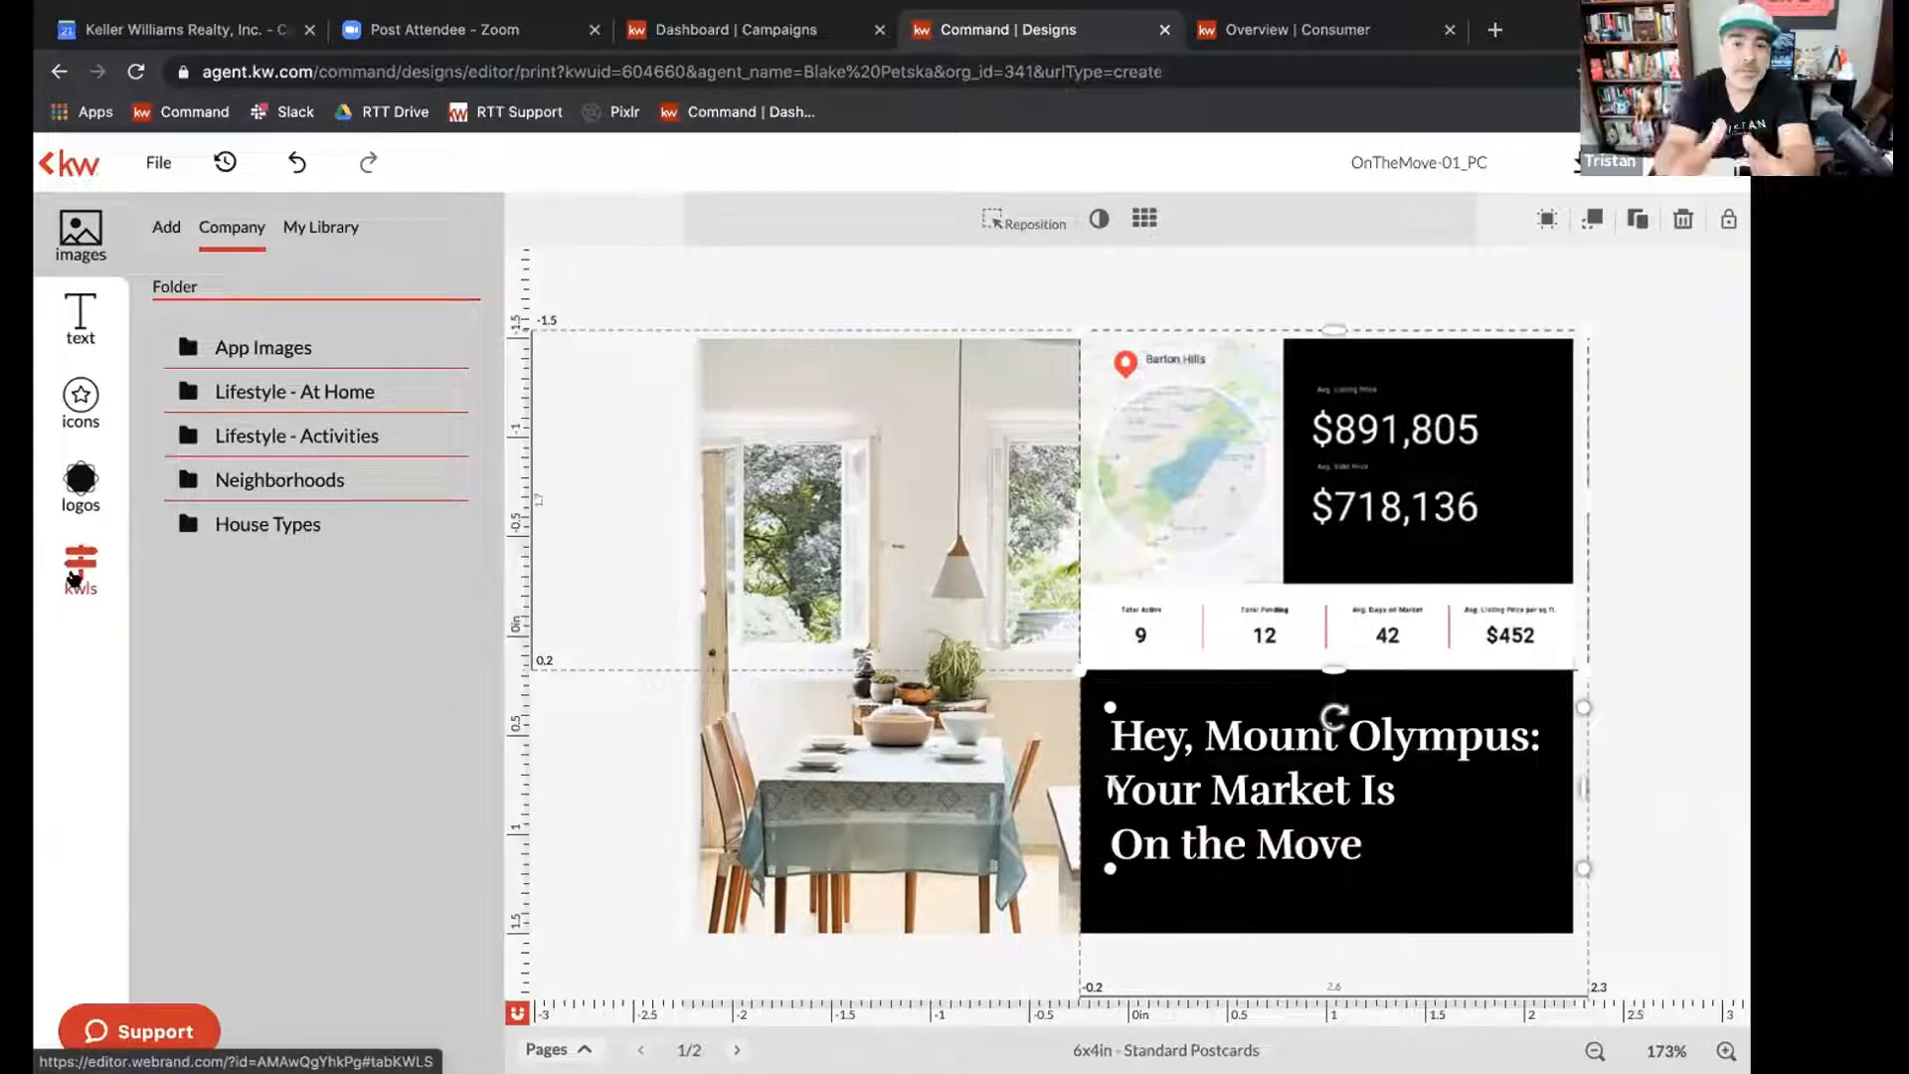
click(557, 908)
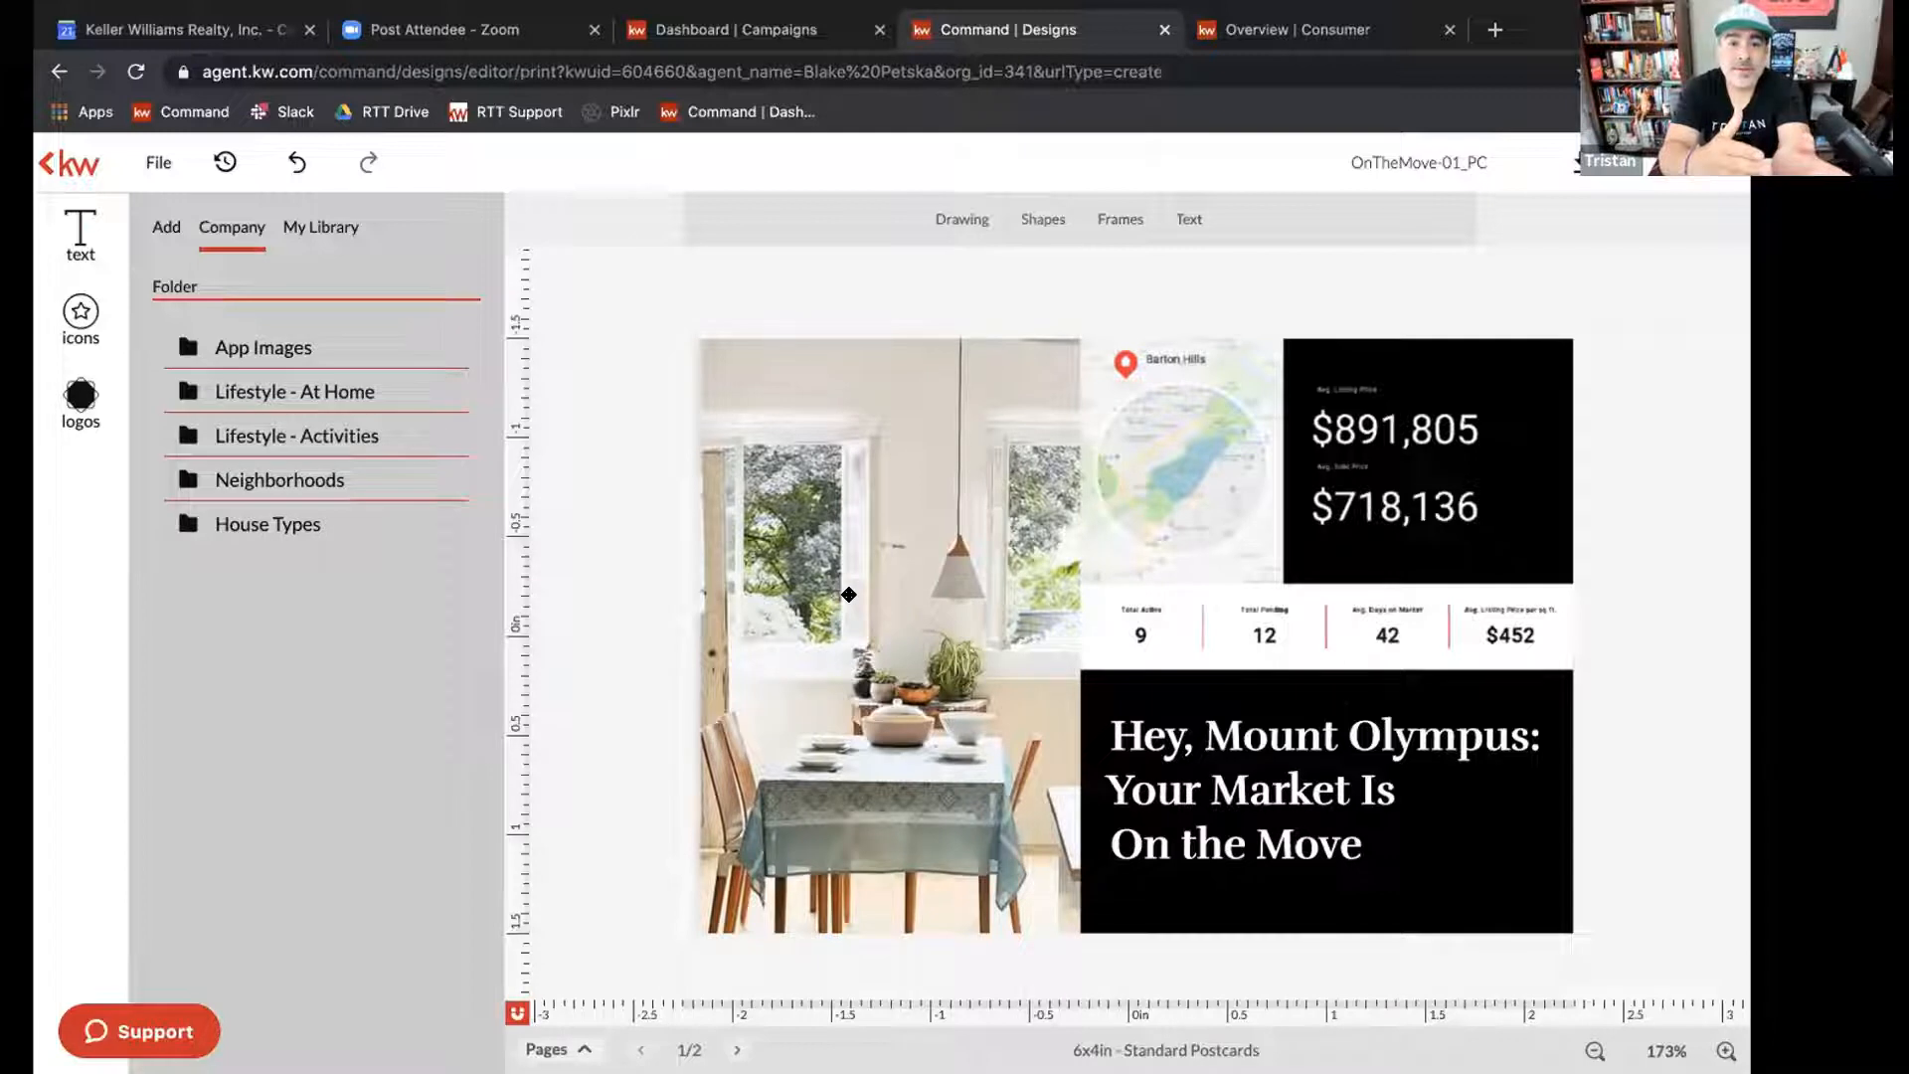
click(1210, 462)
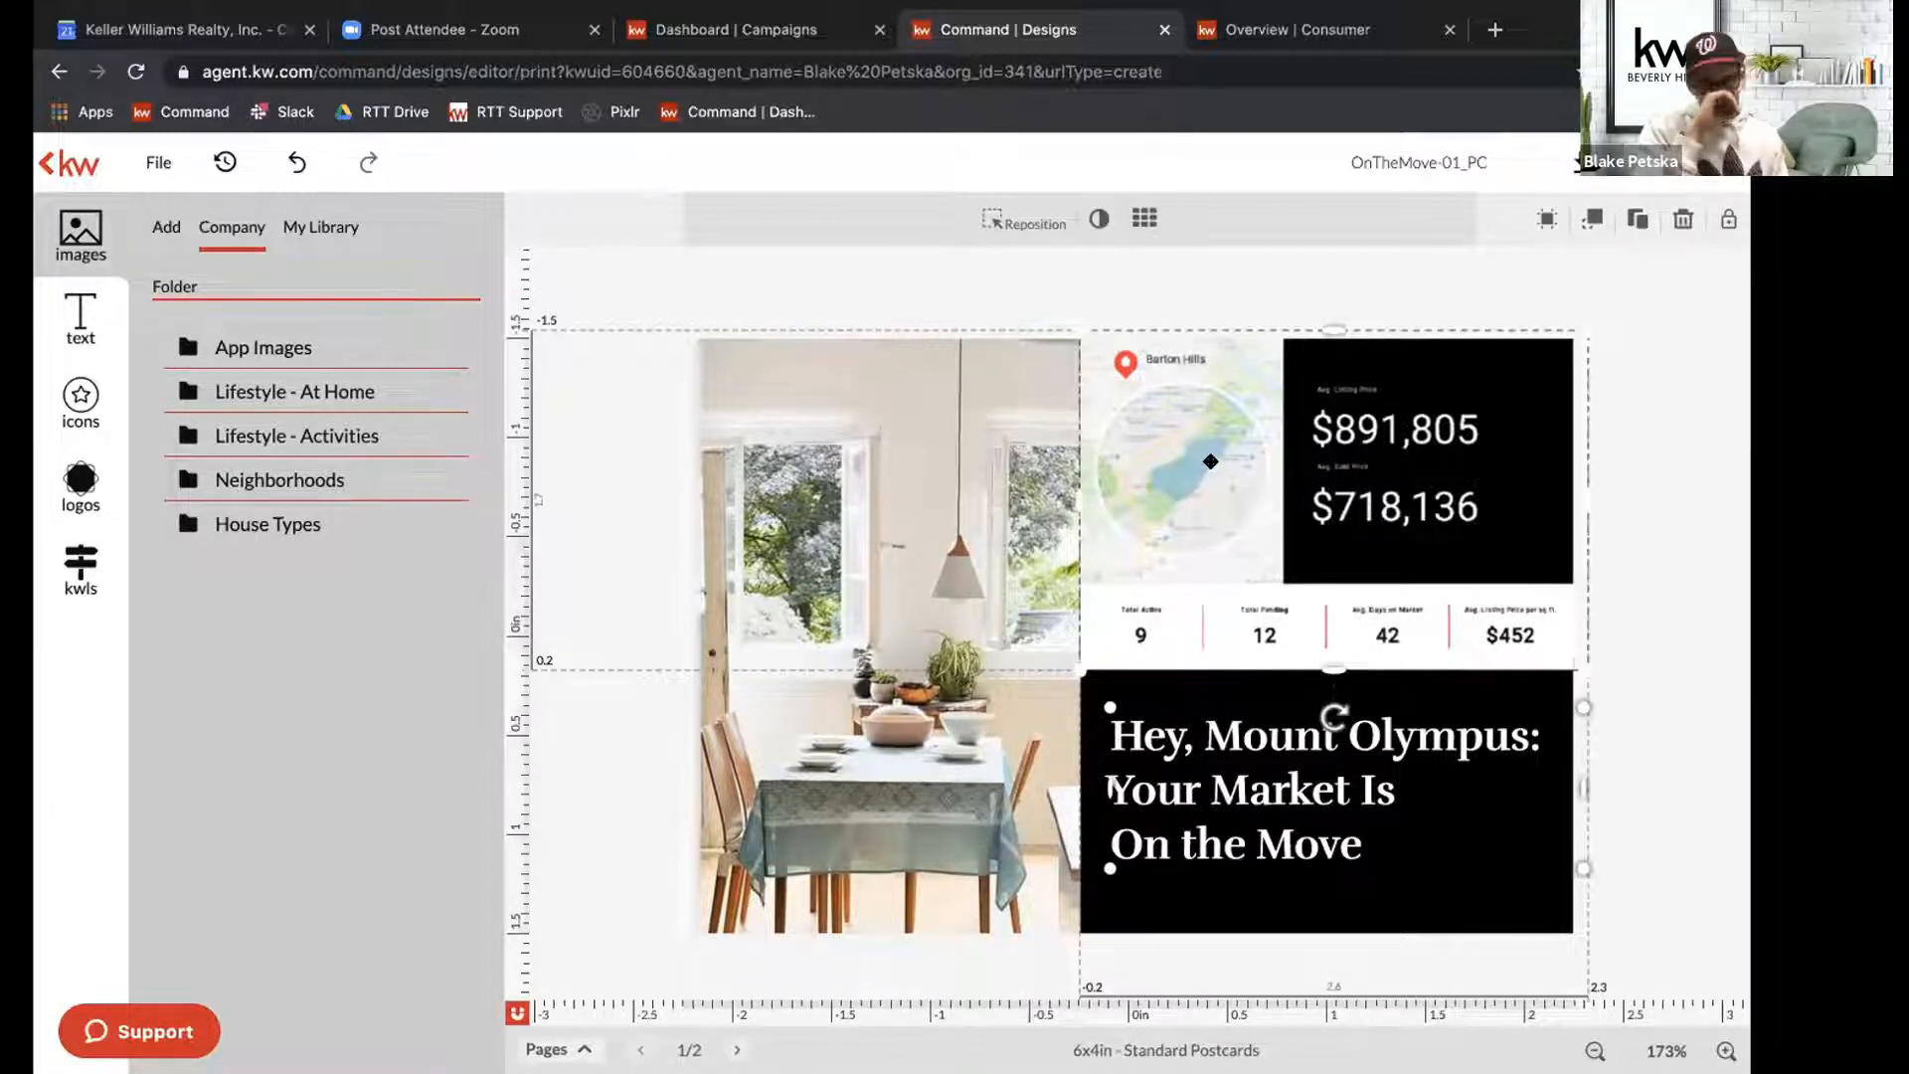
Select the map and market statistics image, and search the KWLS neighborhood snapshots for "mount olympus".
click(895, 611)
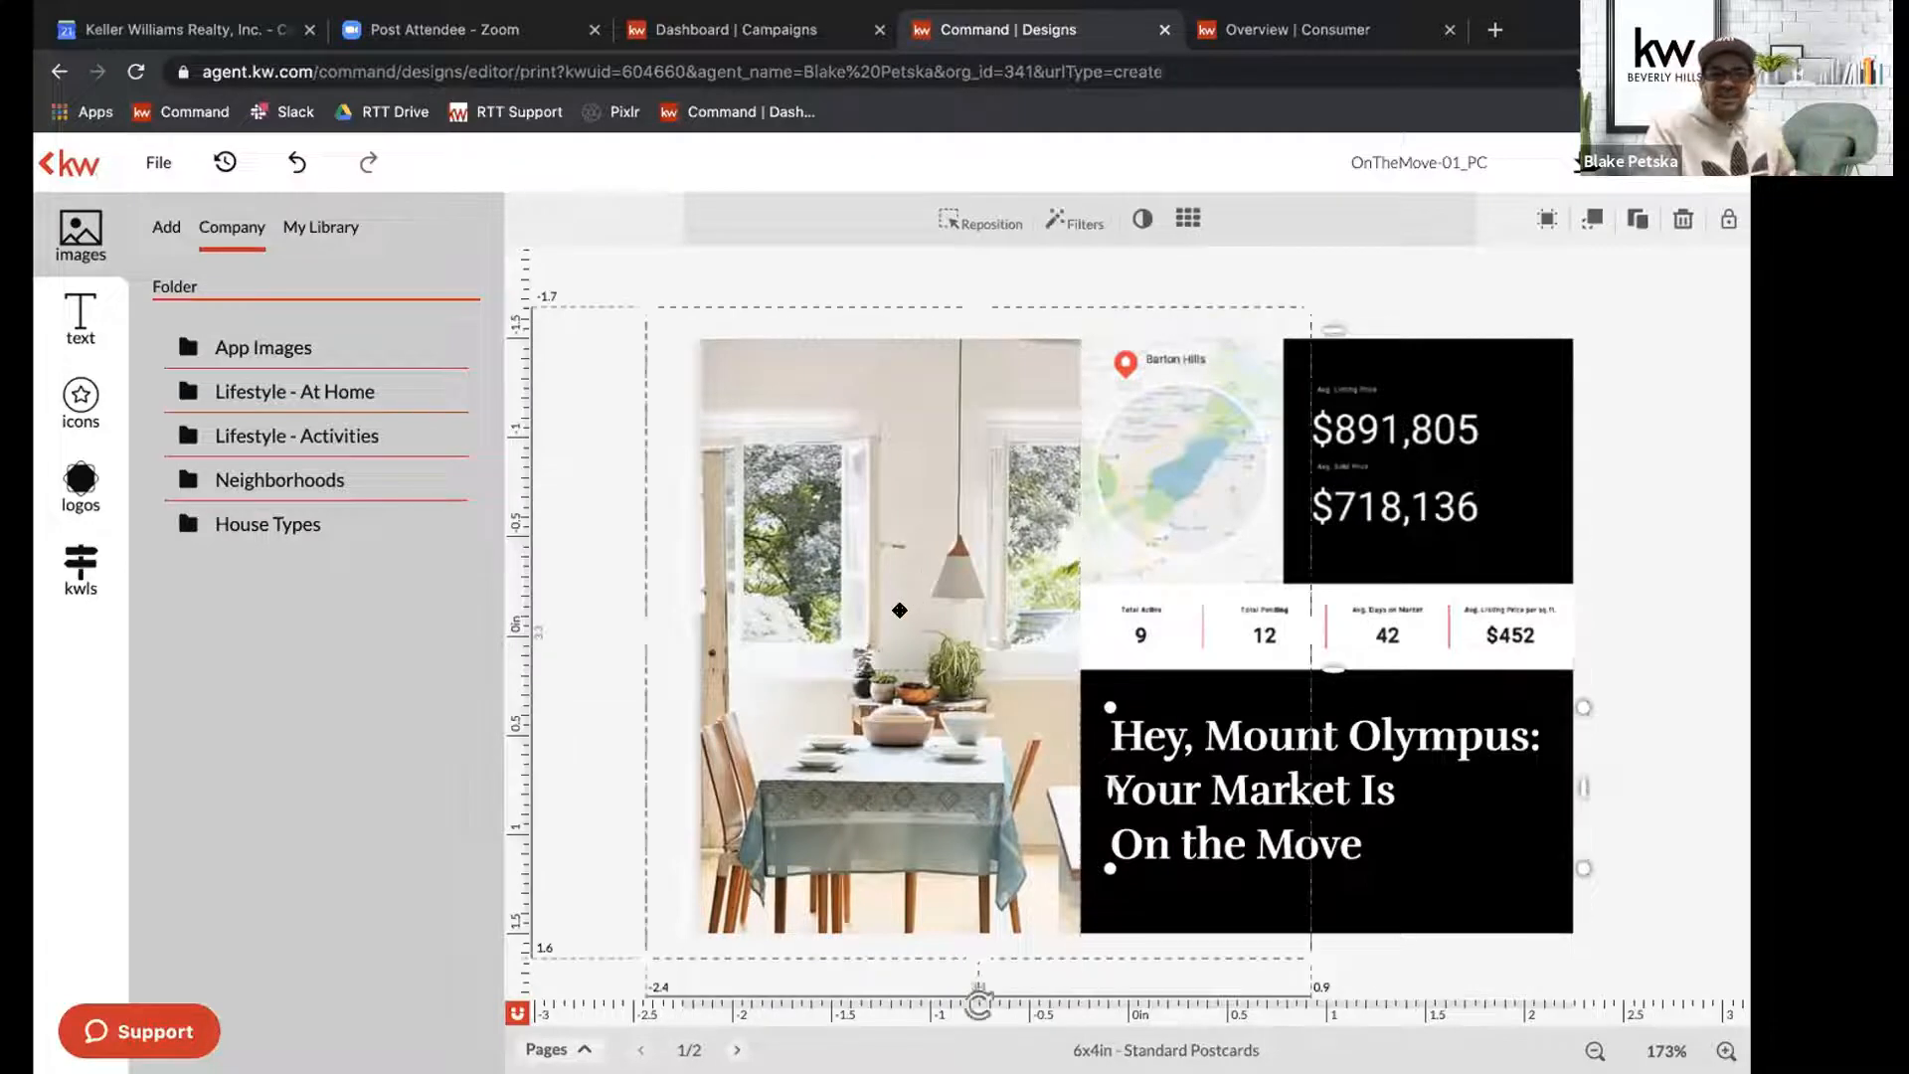
drag(1196, 562, 1202, 562)
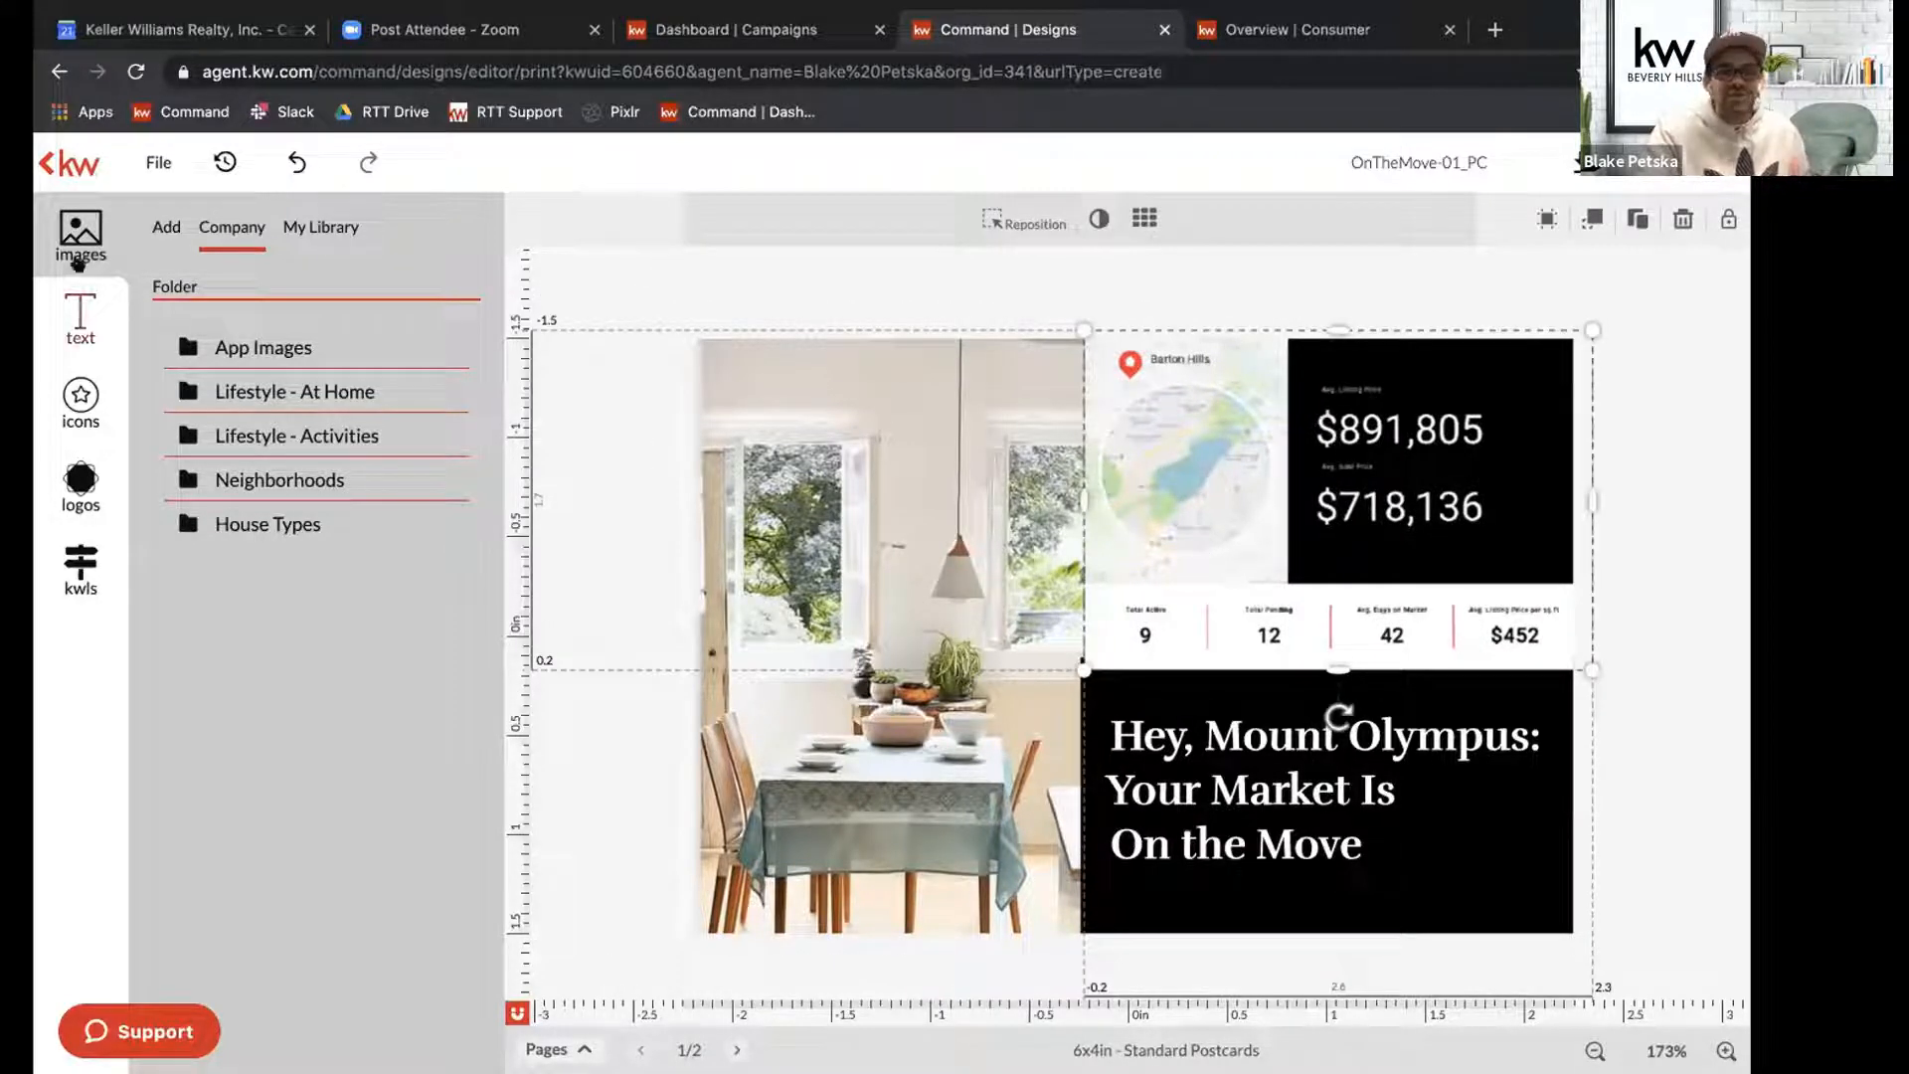
click(82, 587)
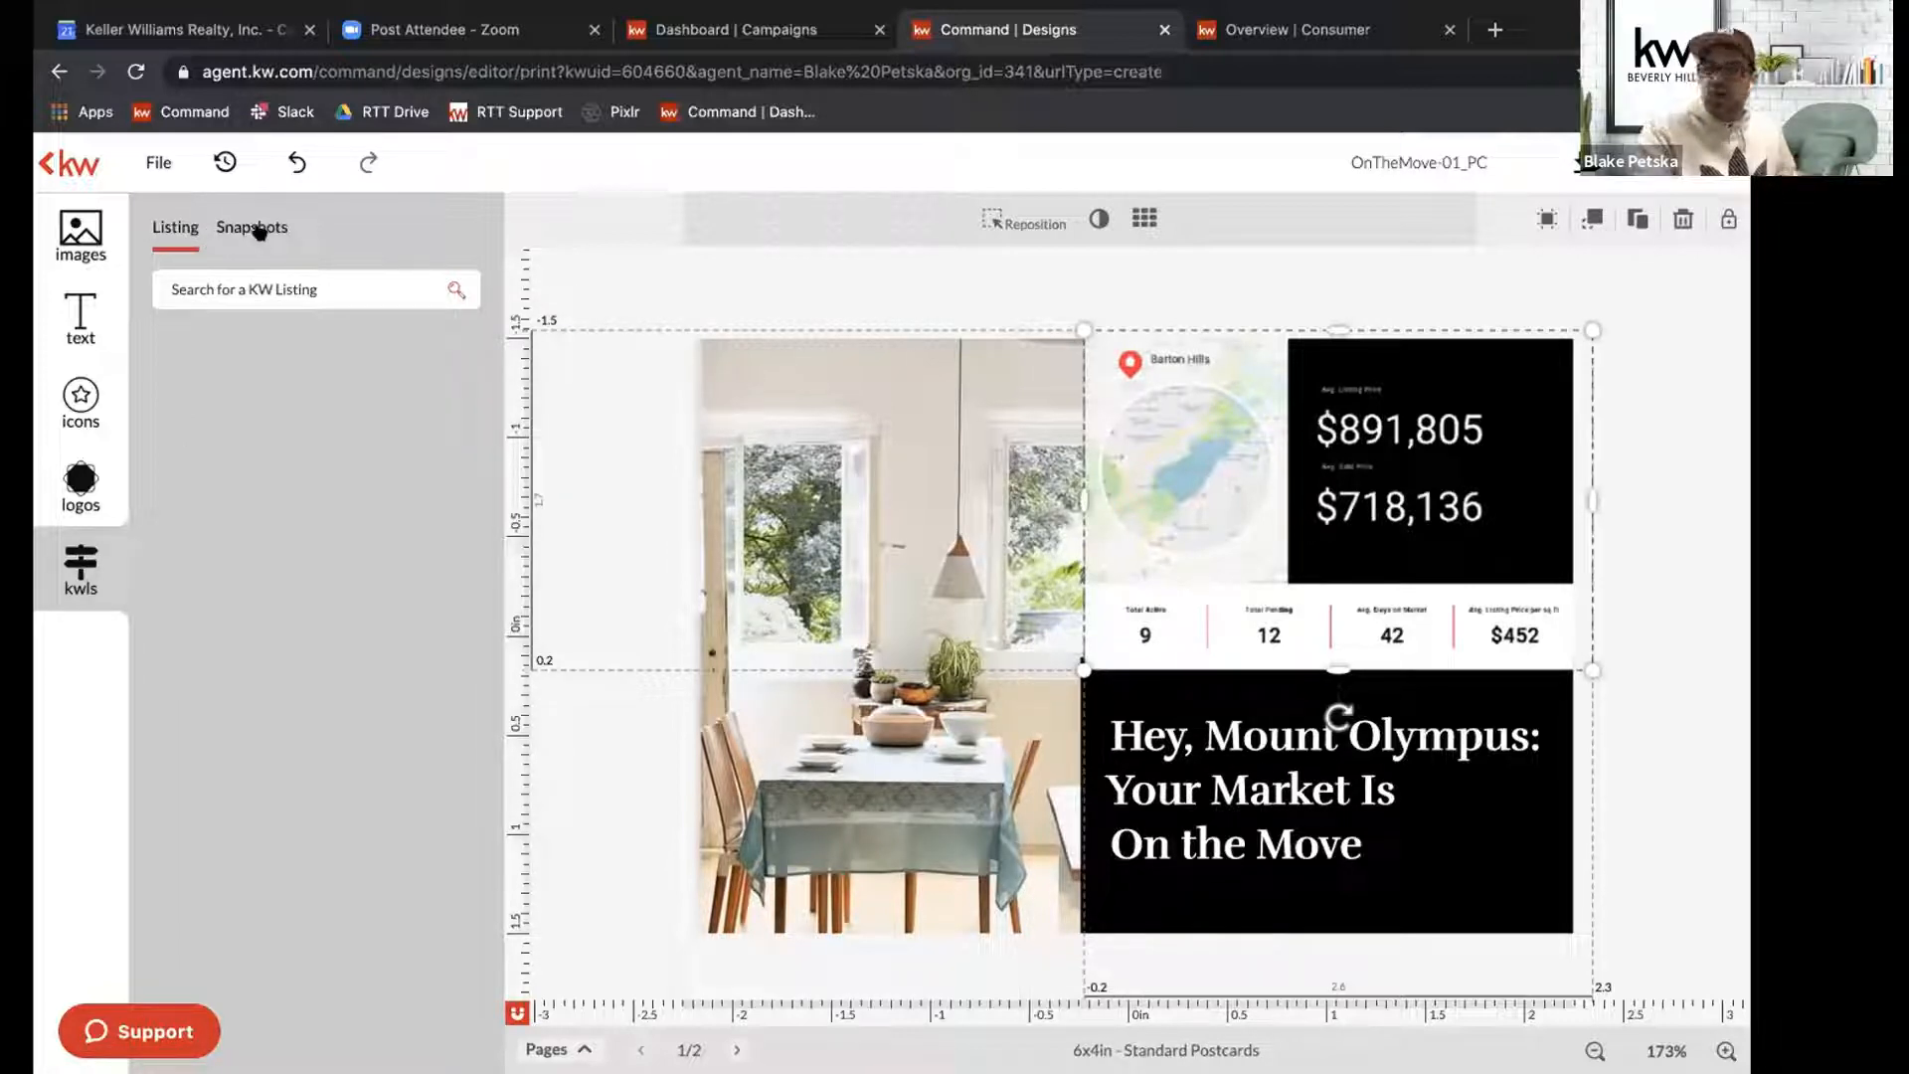
click(260, 229)
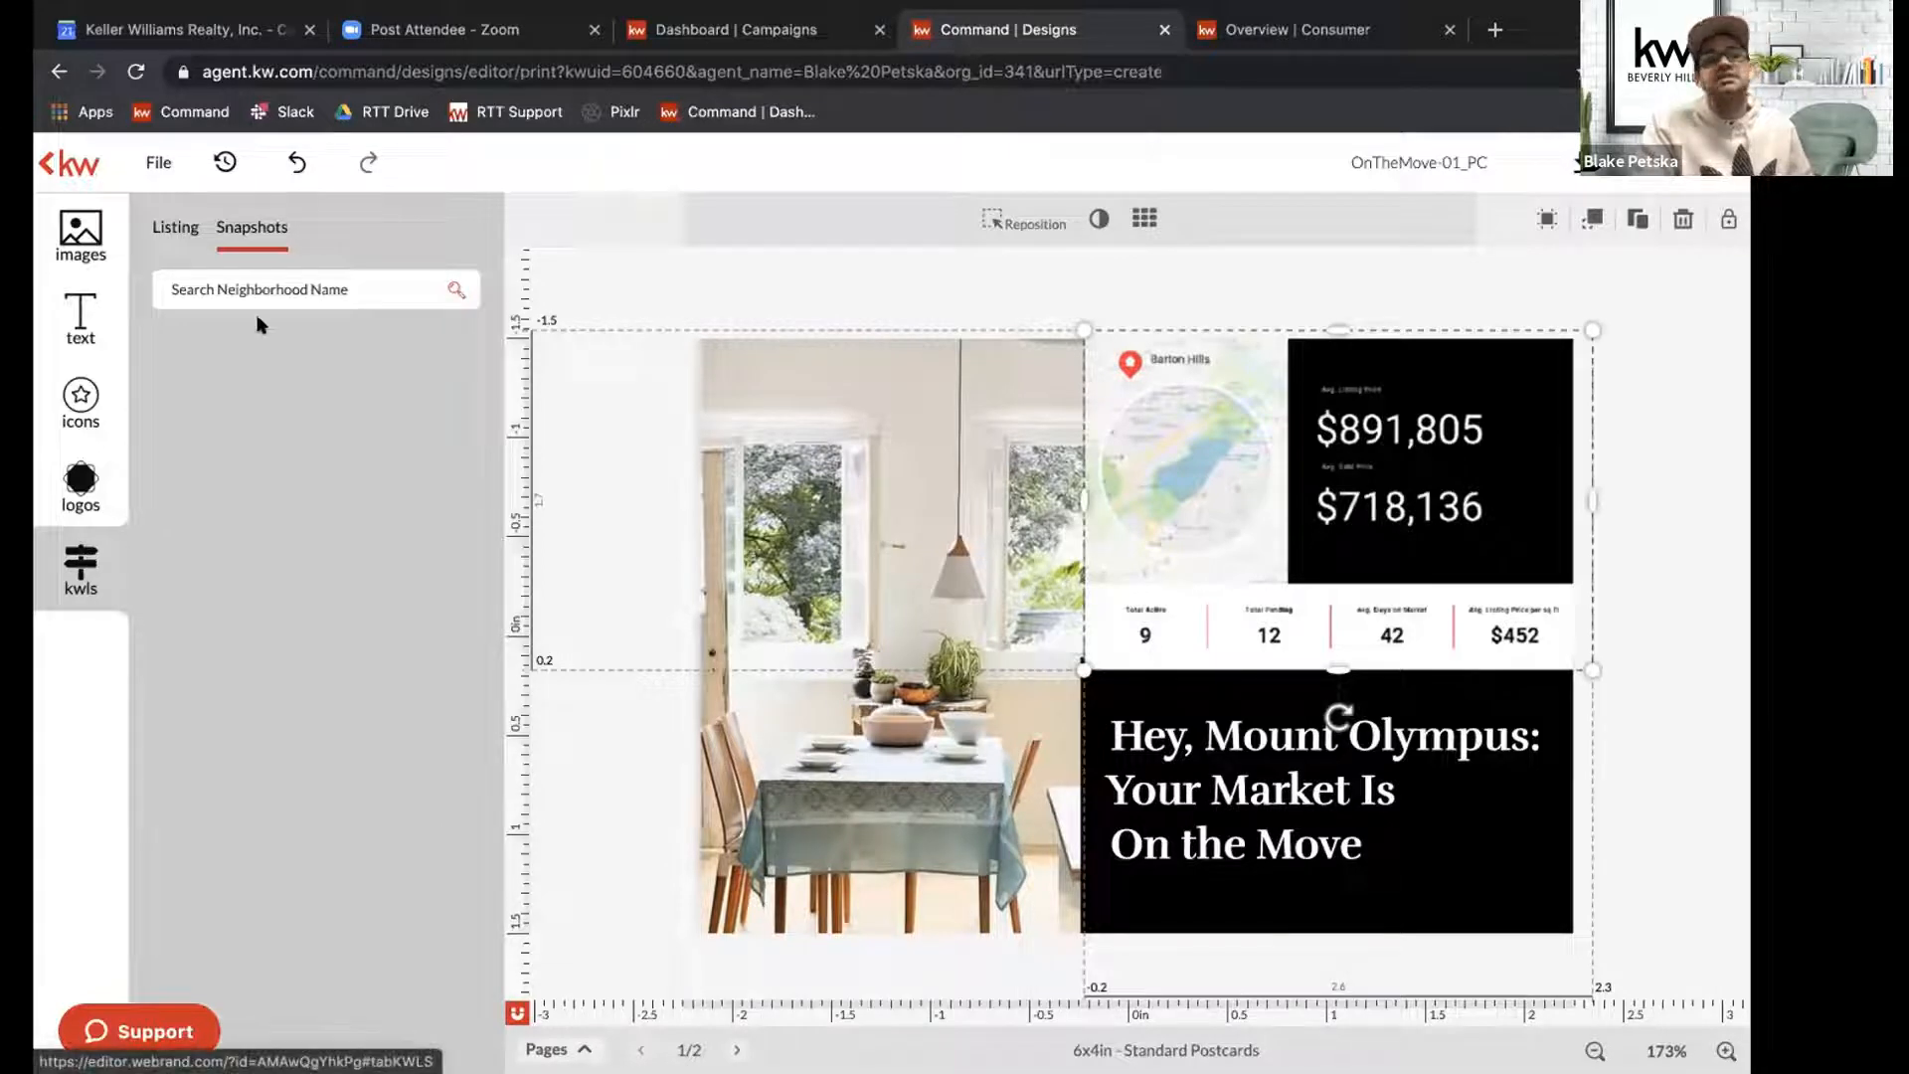
click(278, 263)
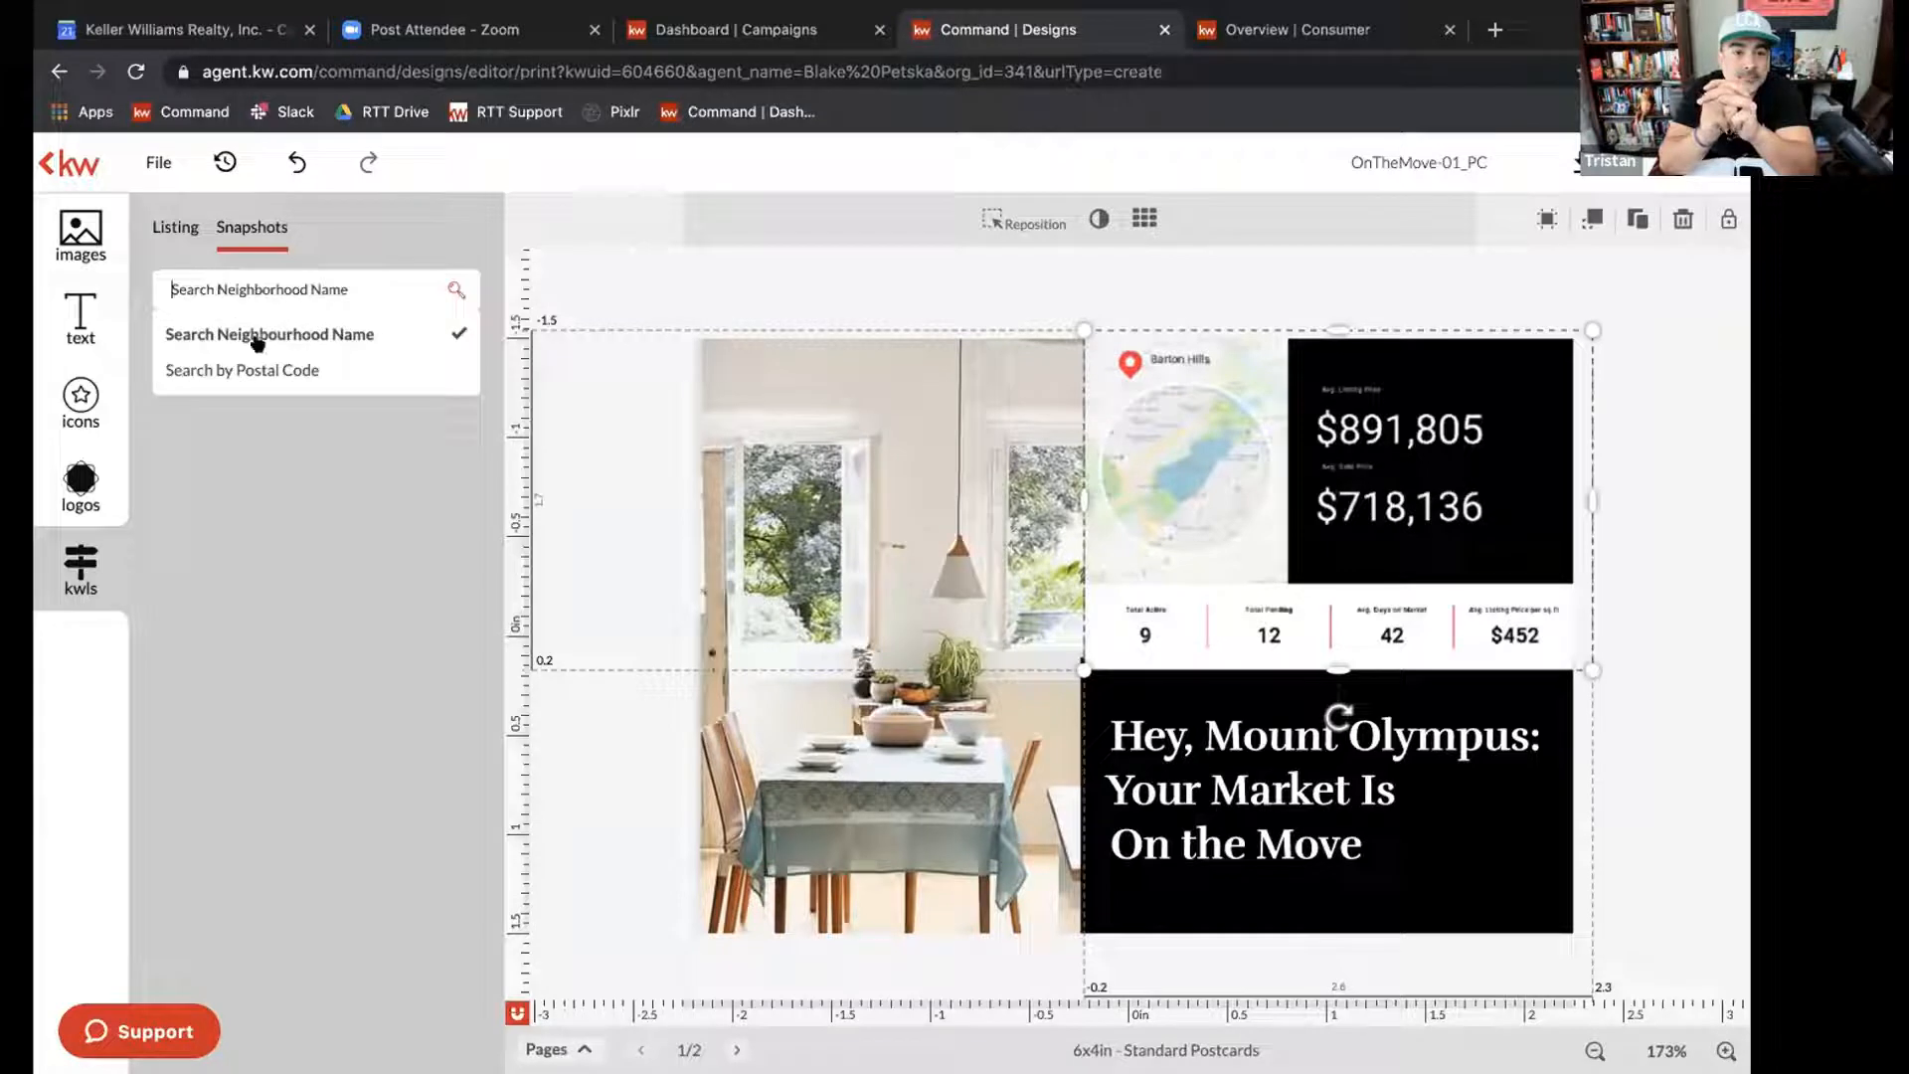
click(213, 284)
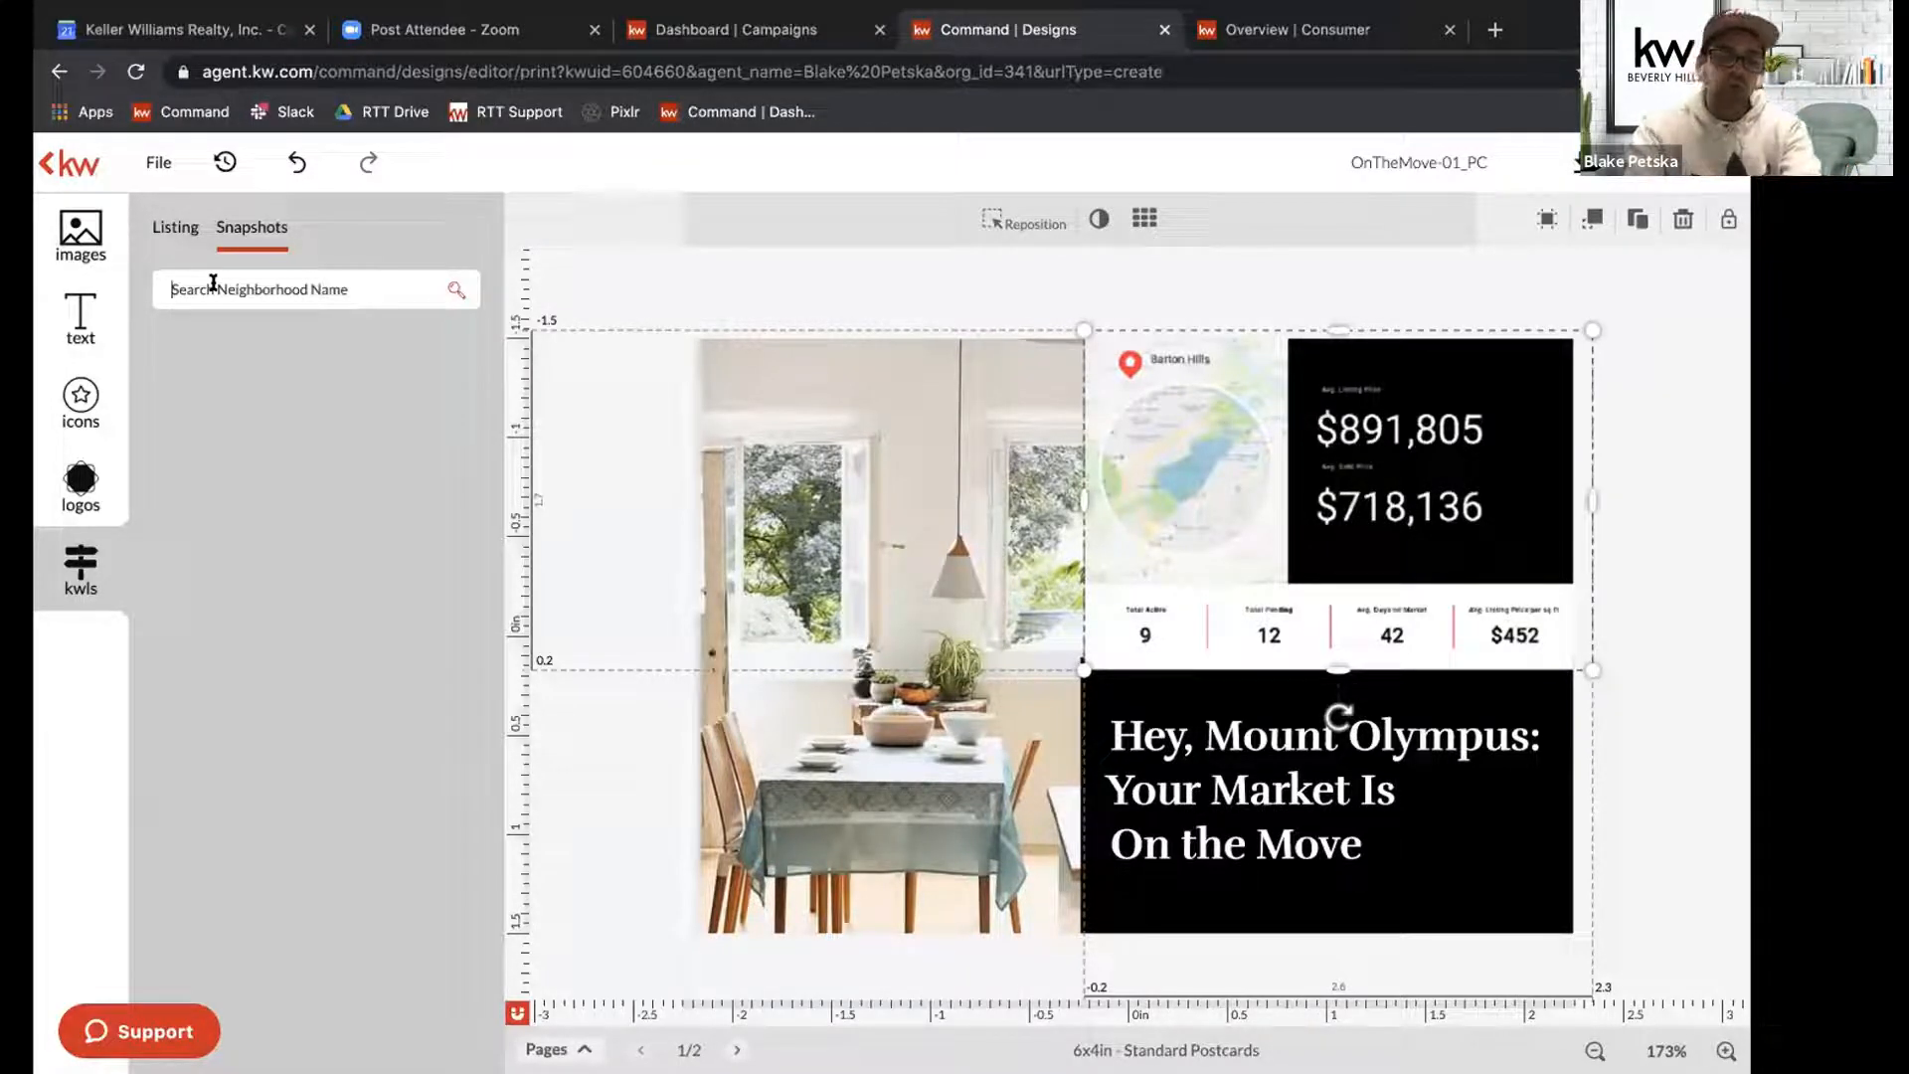
text(mount olym)
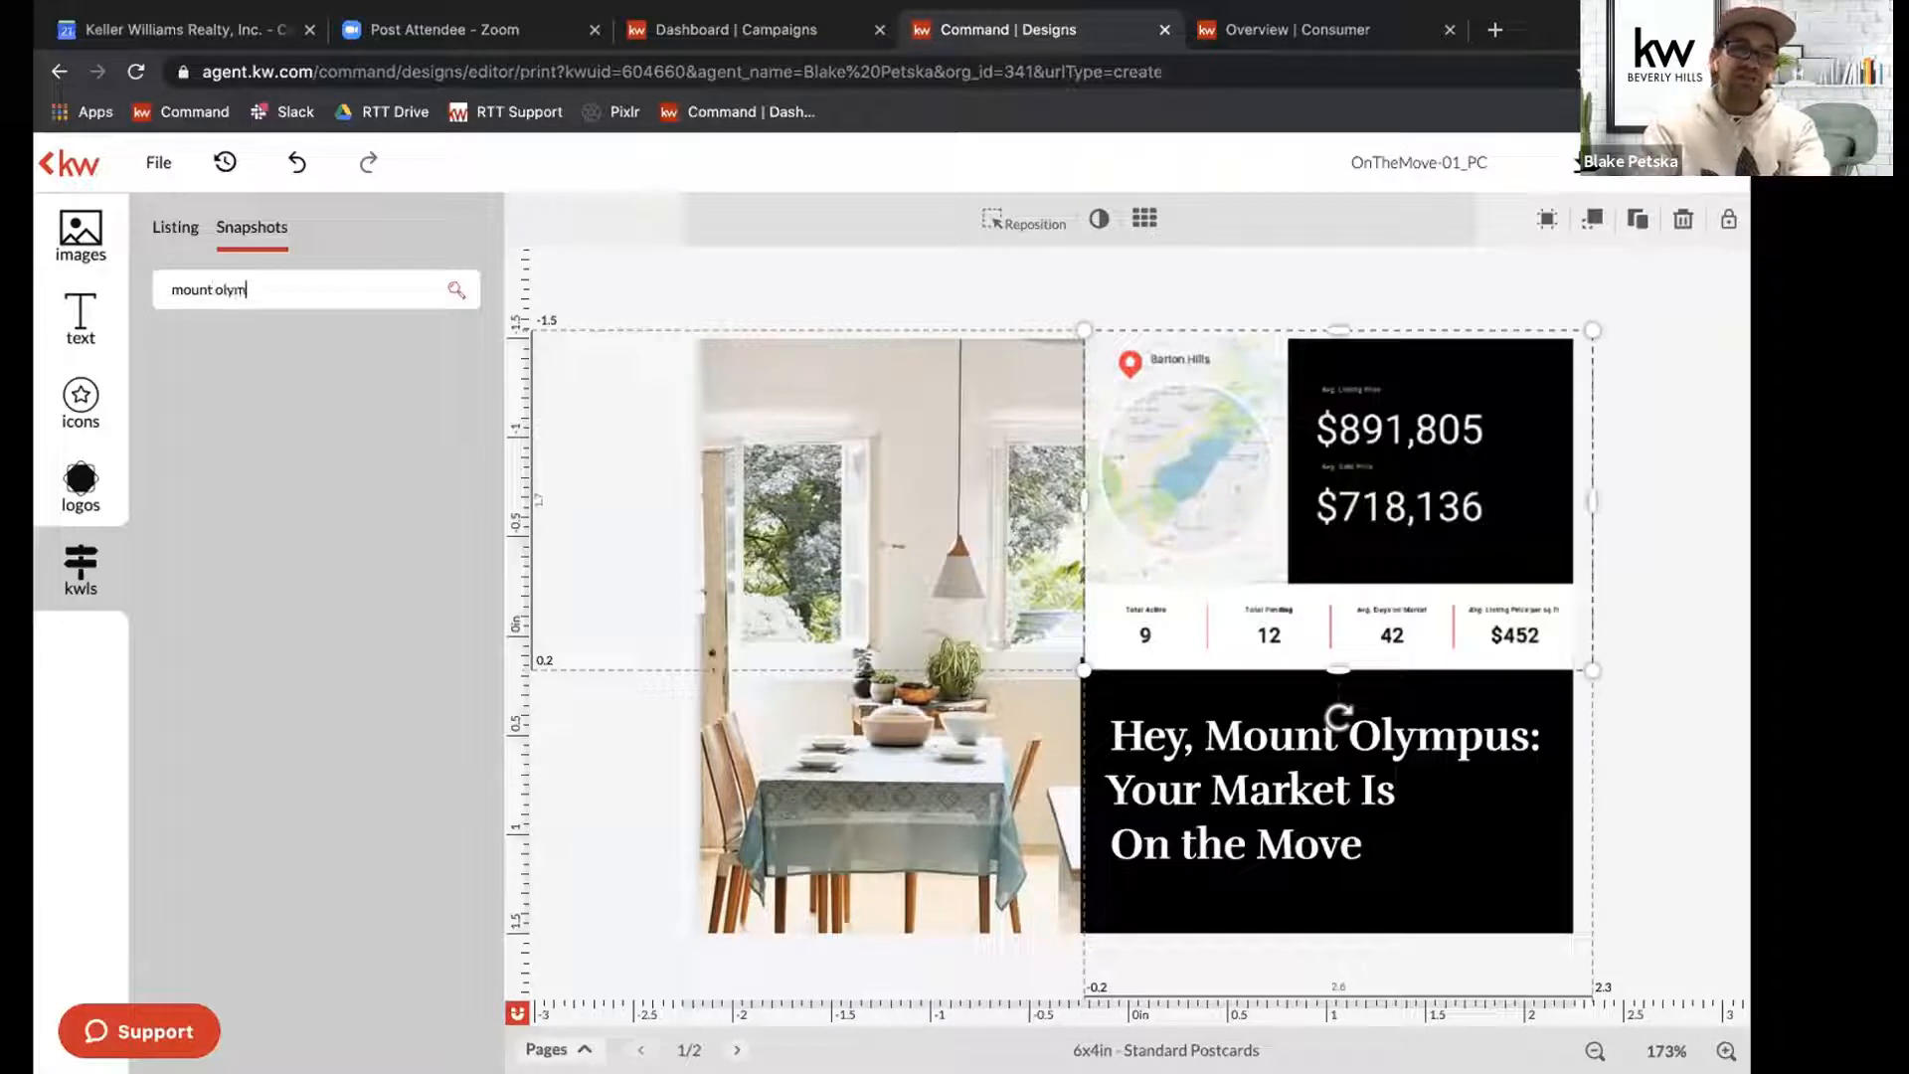
text(pus)
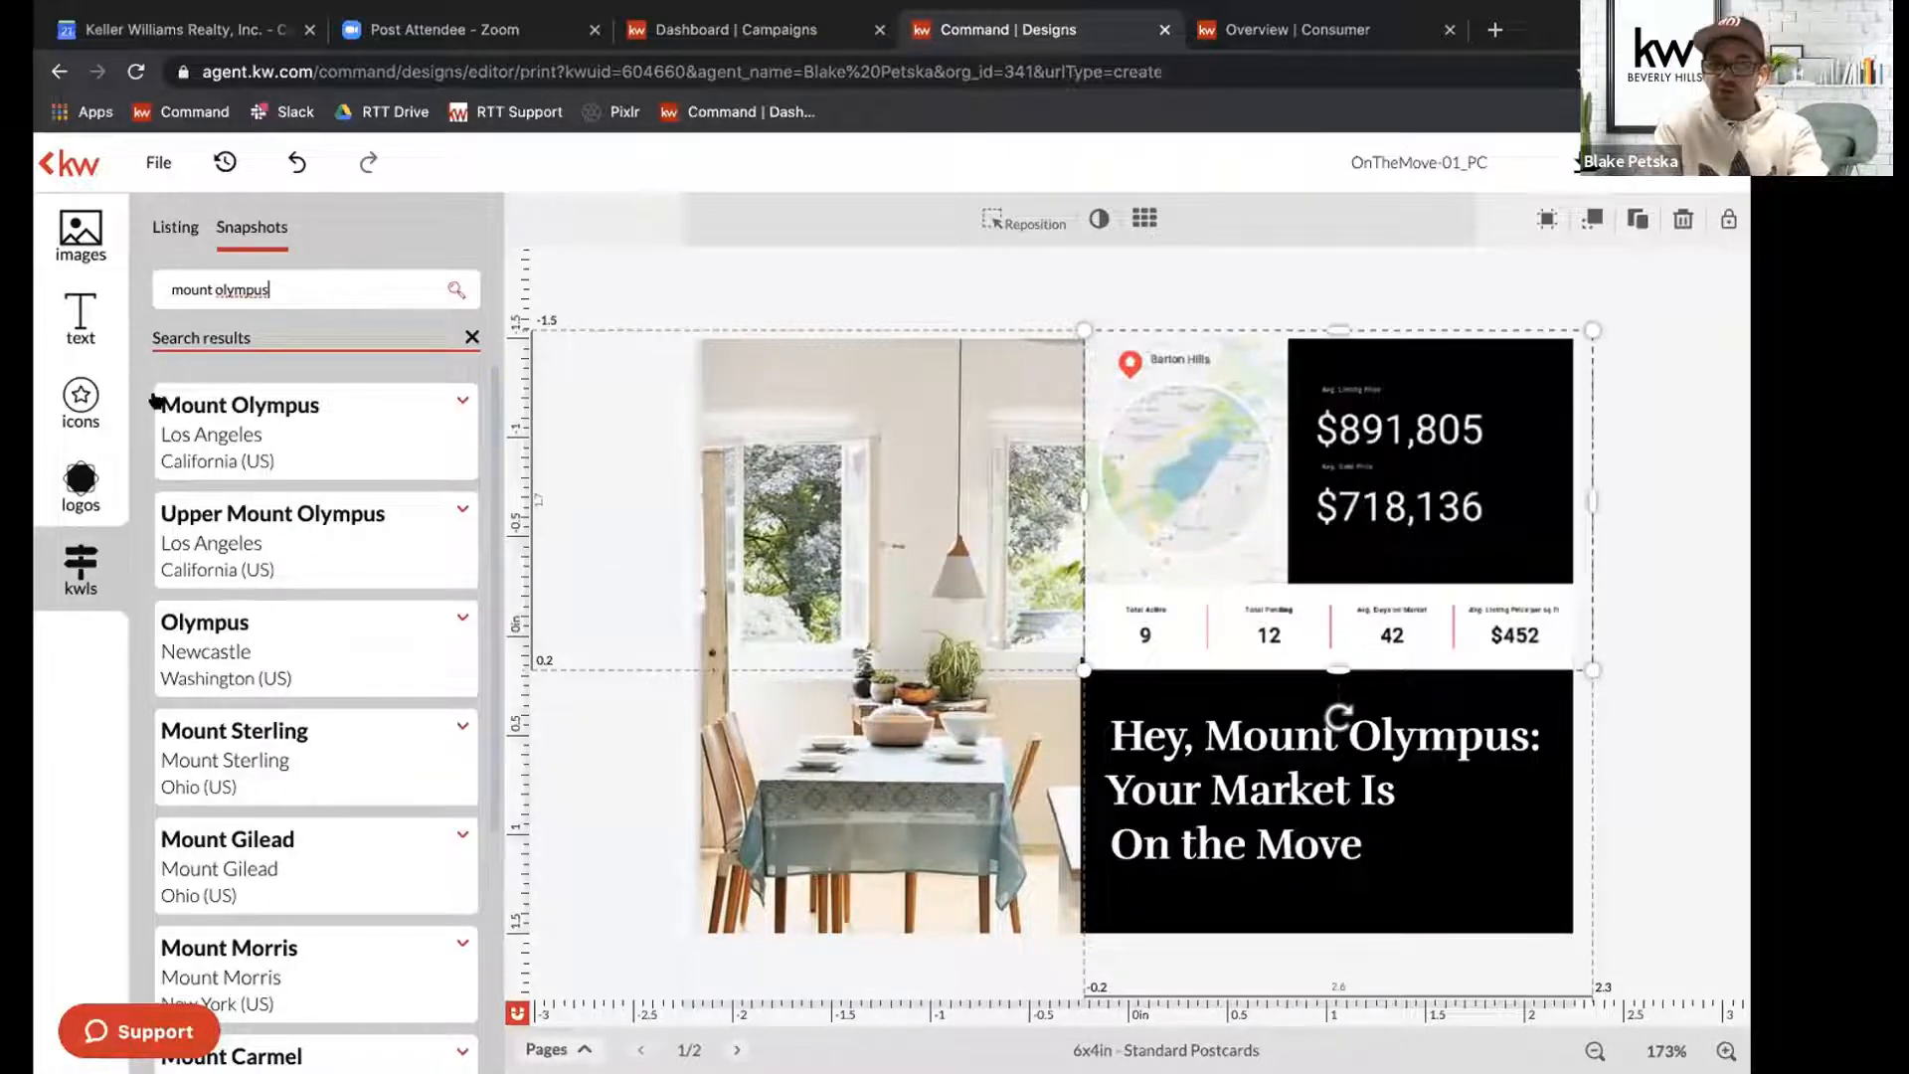
Replace the Barton Hills map and statistics image with the horizontal snapshot for Mount Olympus, Los Angeles.
click(438, 408)
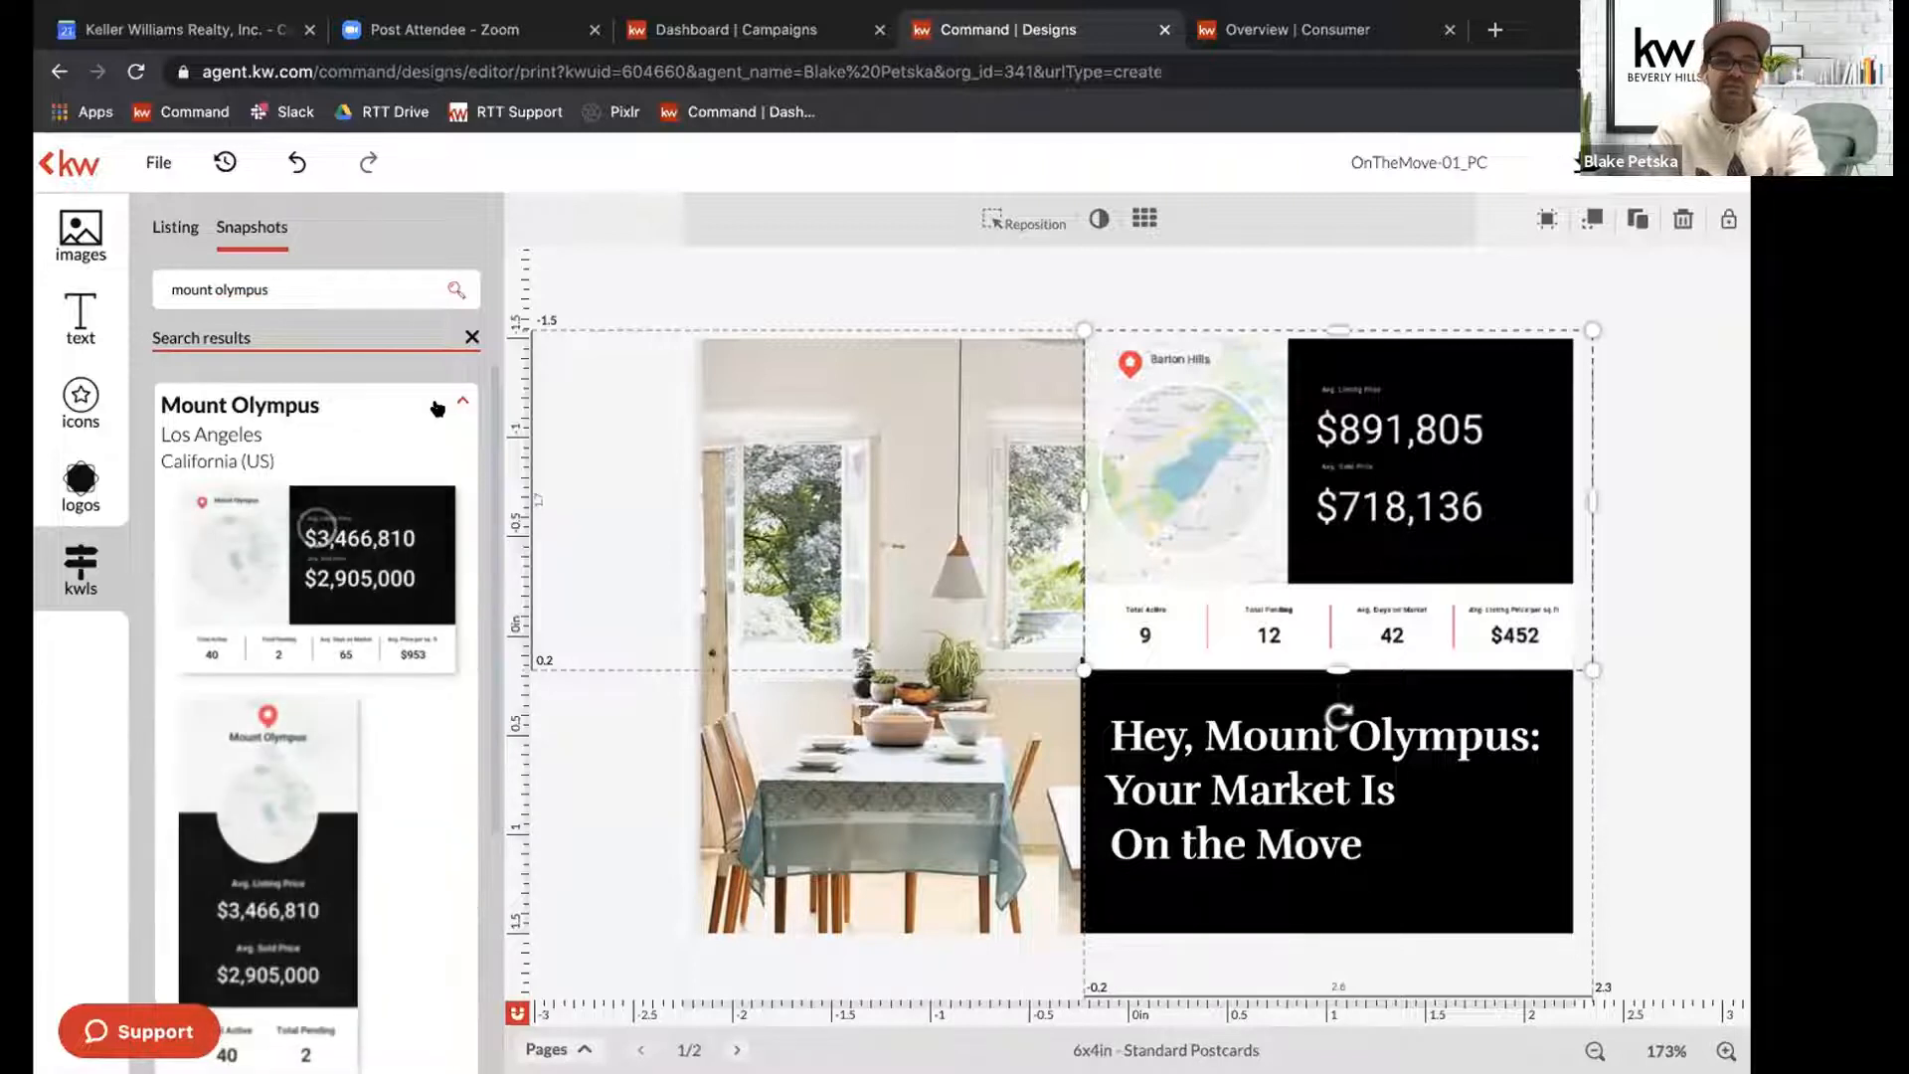
scroll(294, 607, down, 2)
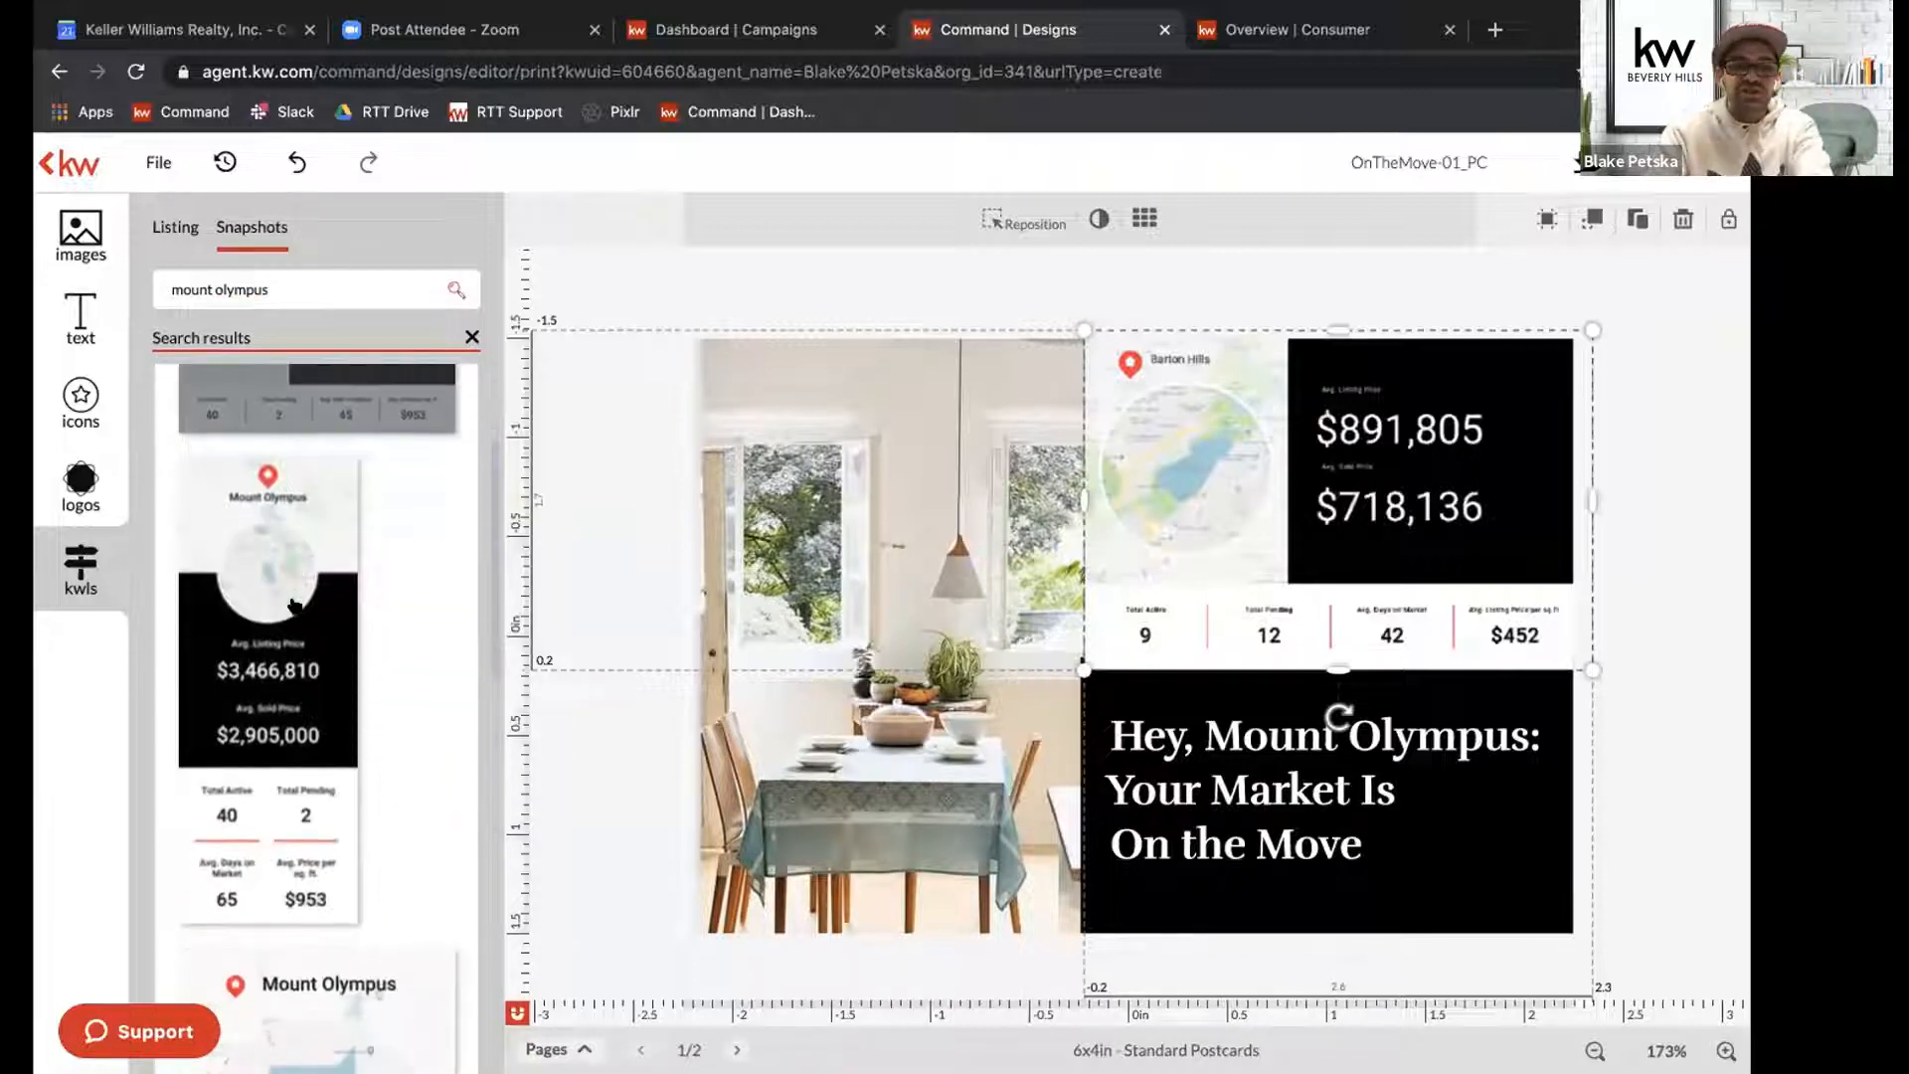
scroll(294, 605, up, 2)
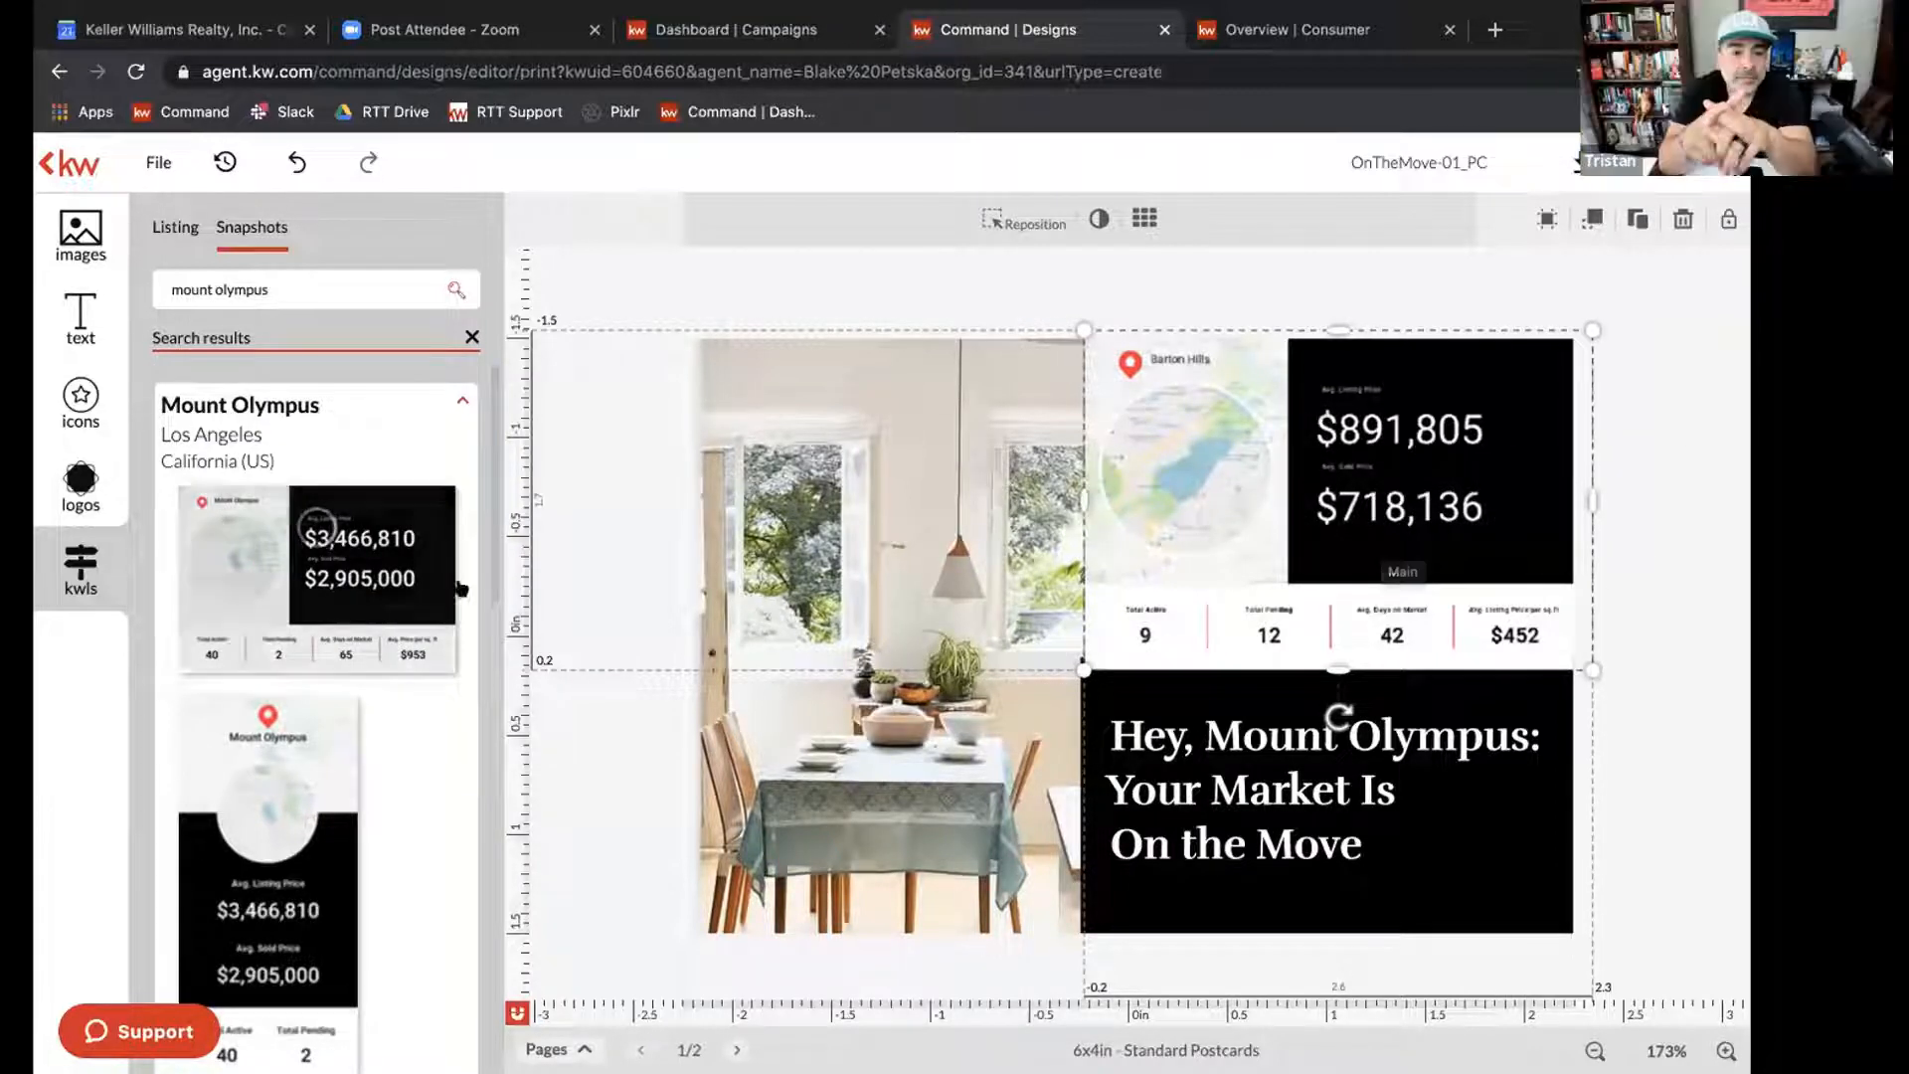
mouse_move(270, 581)
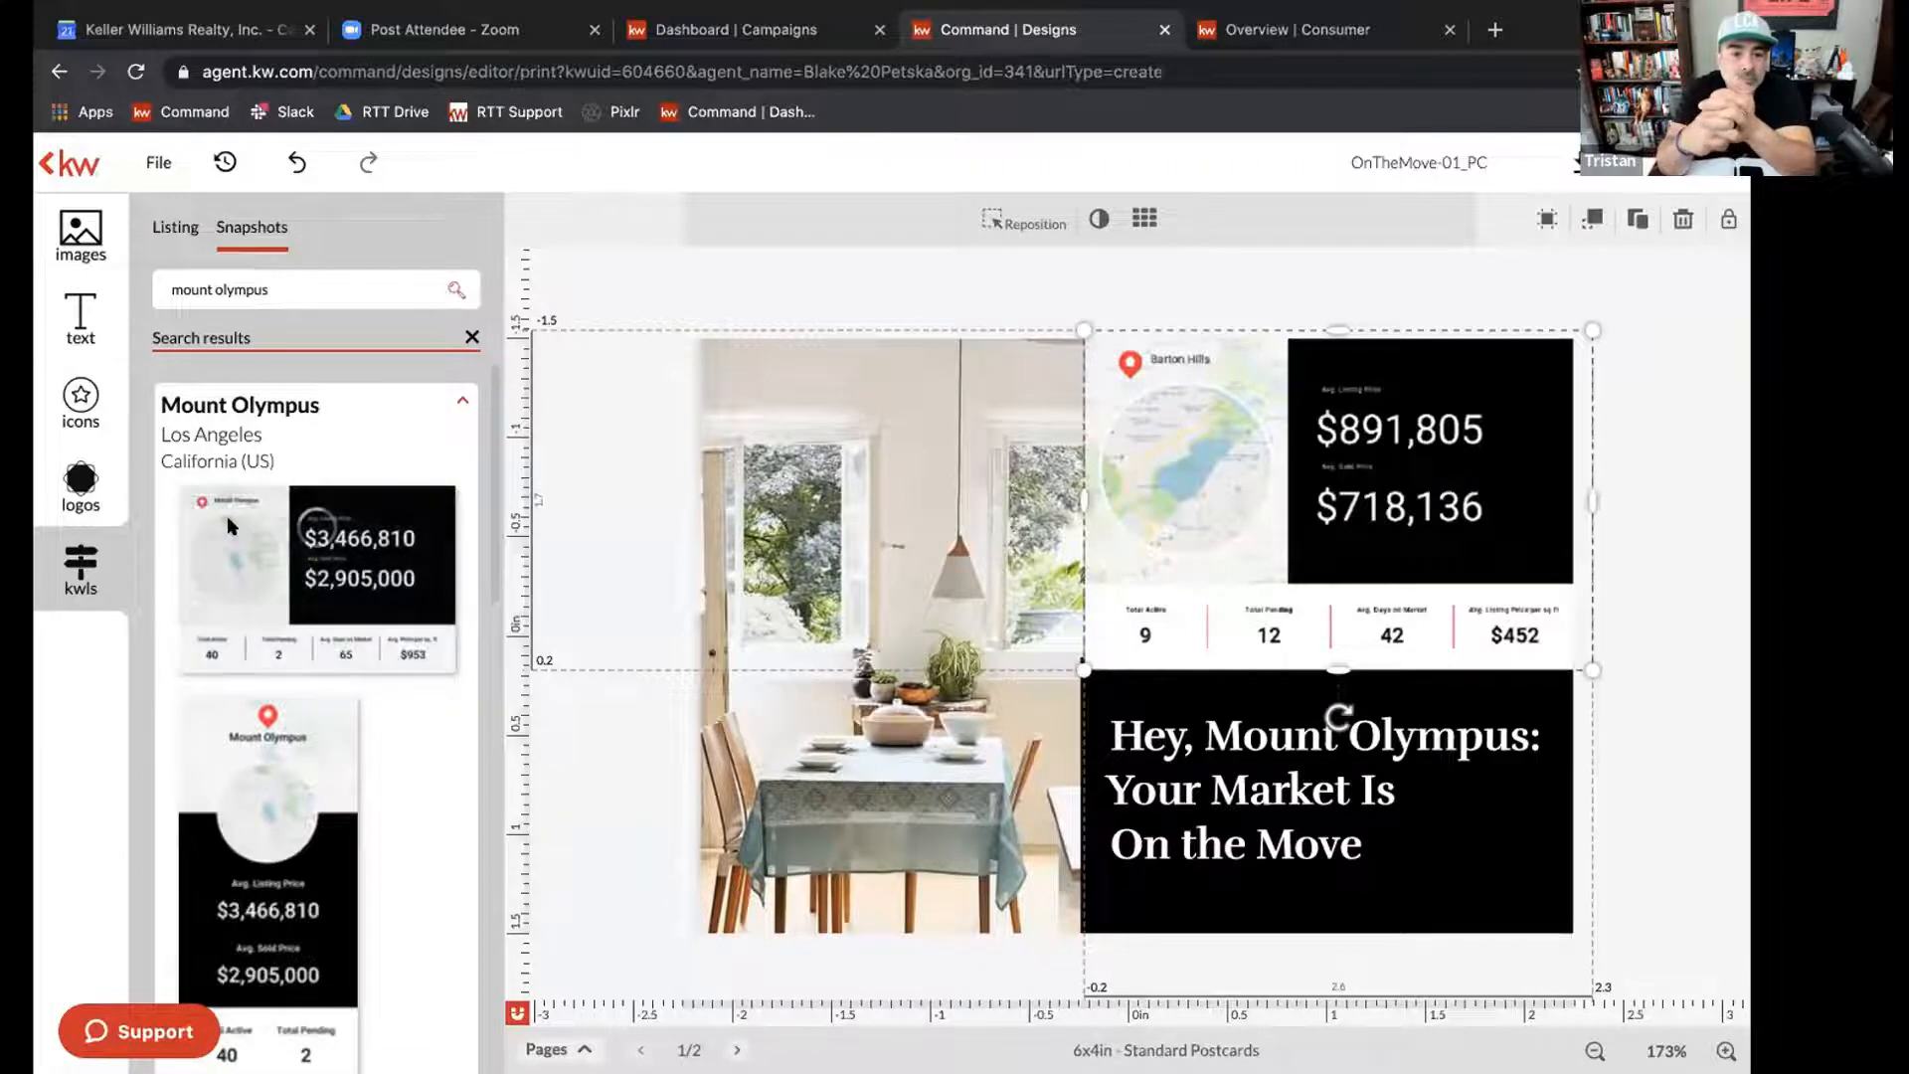
drag(309, 611, 1273, 535)
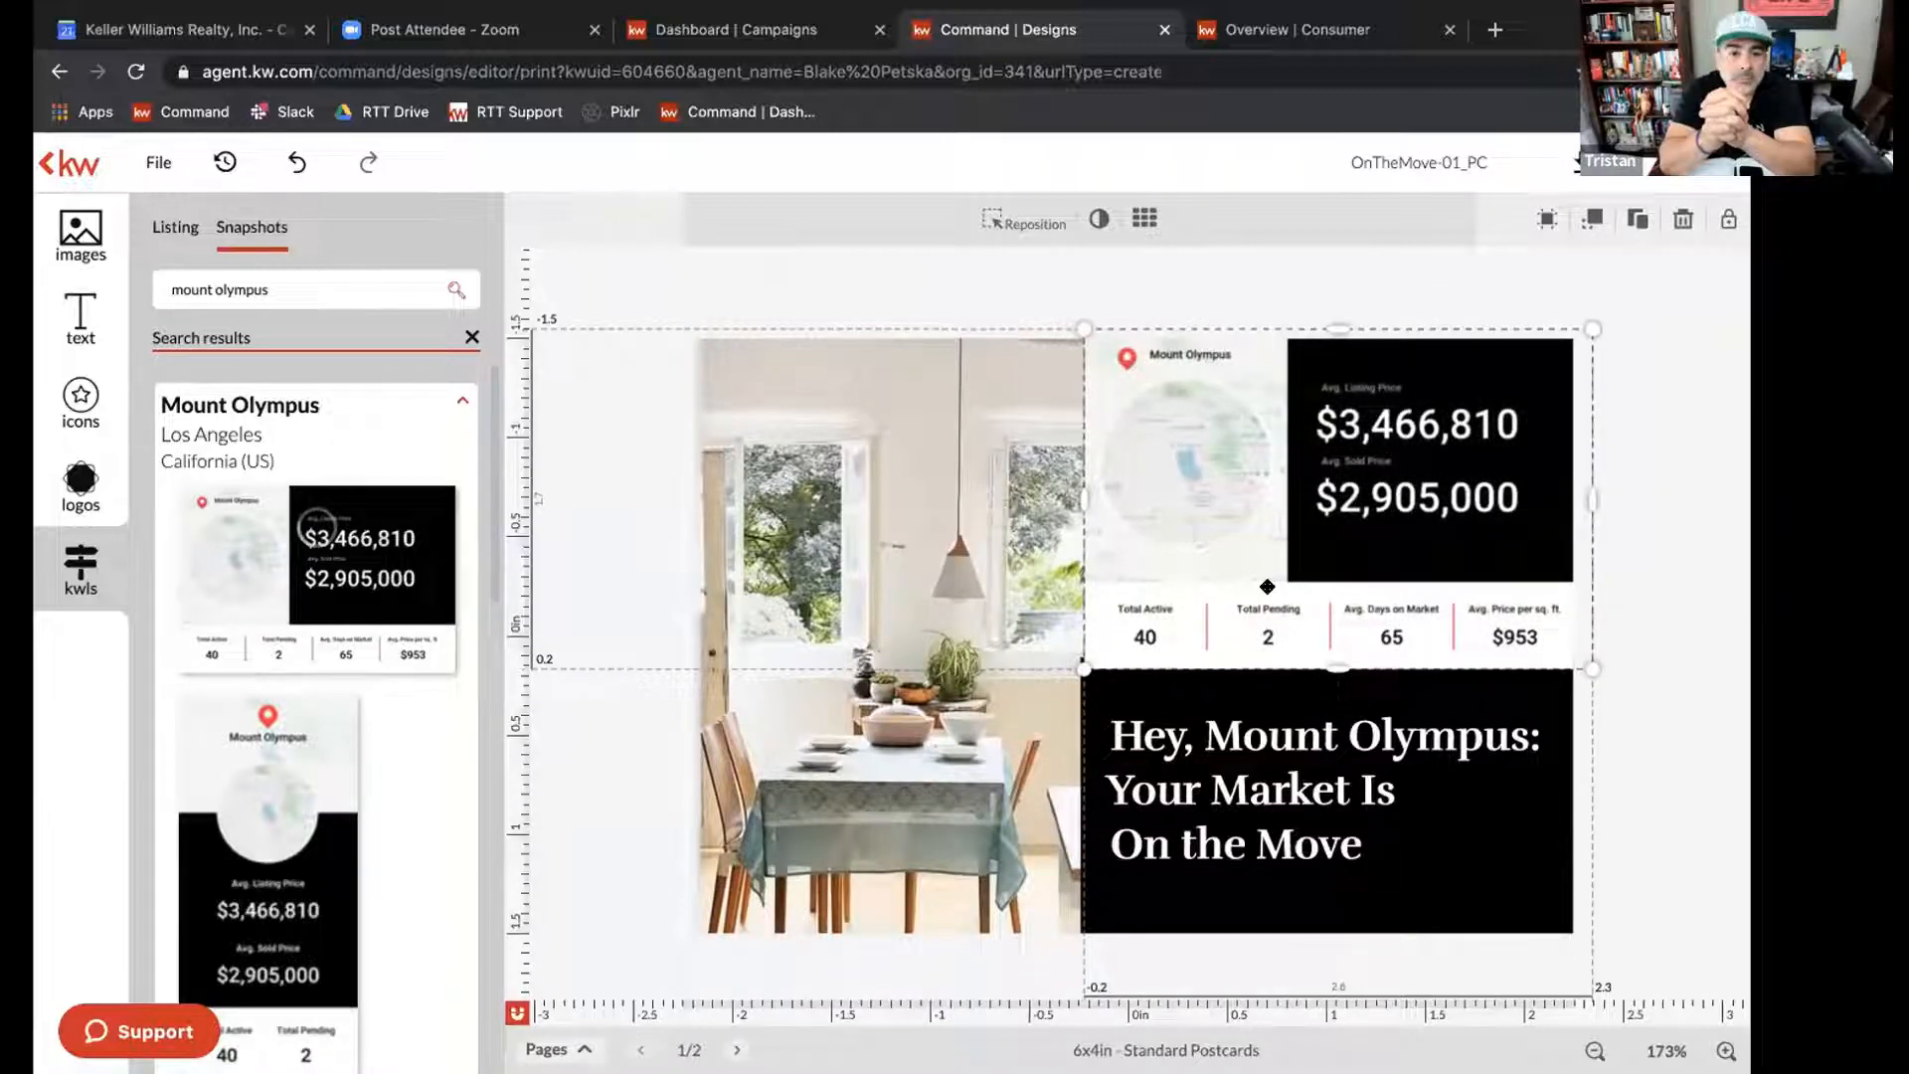
click(336, 426)
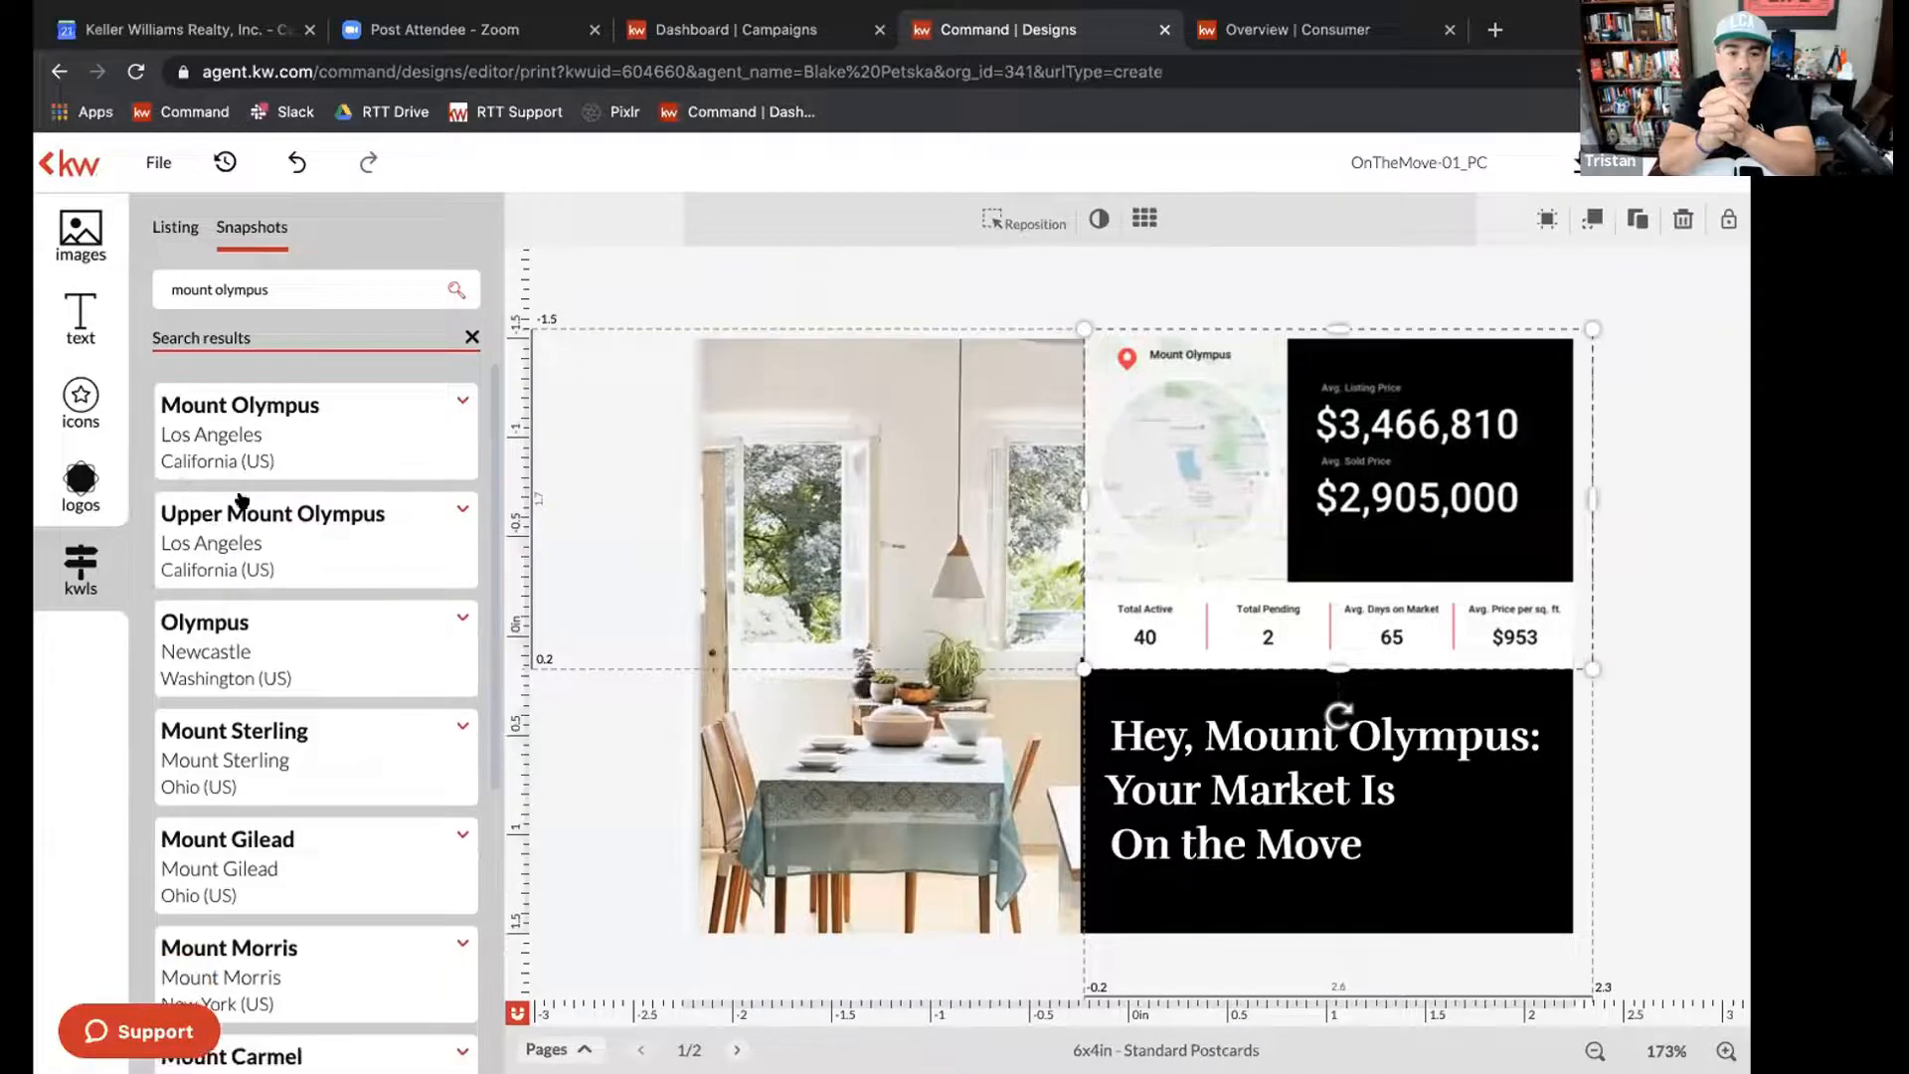
click(296, 433)
mouse_move(223, 533)
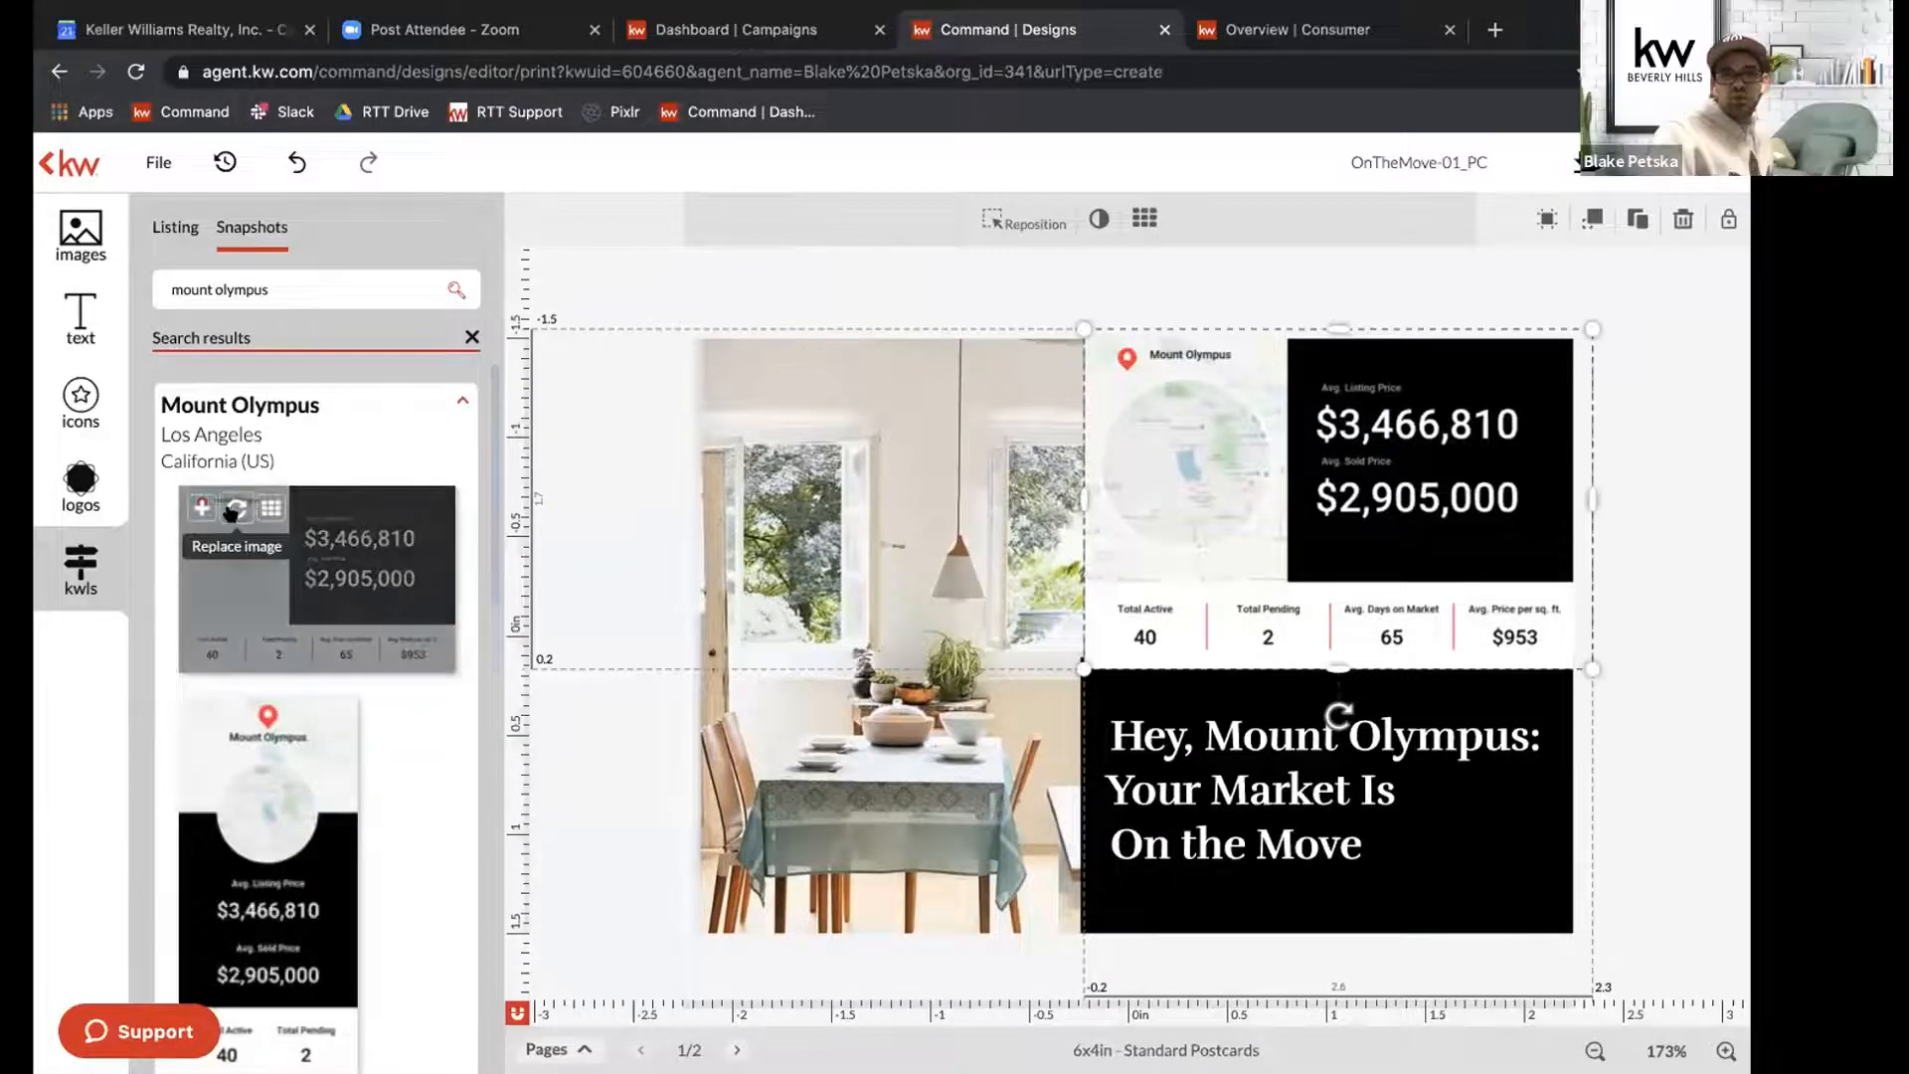
click(231, 510)
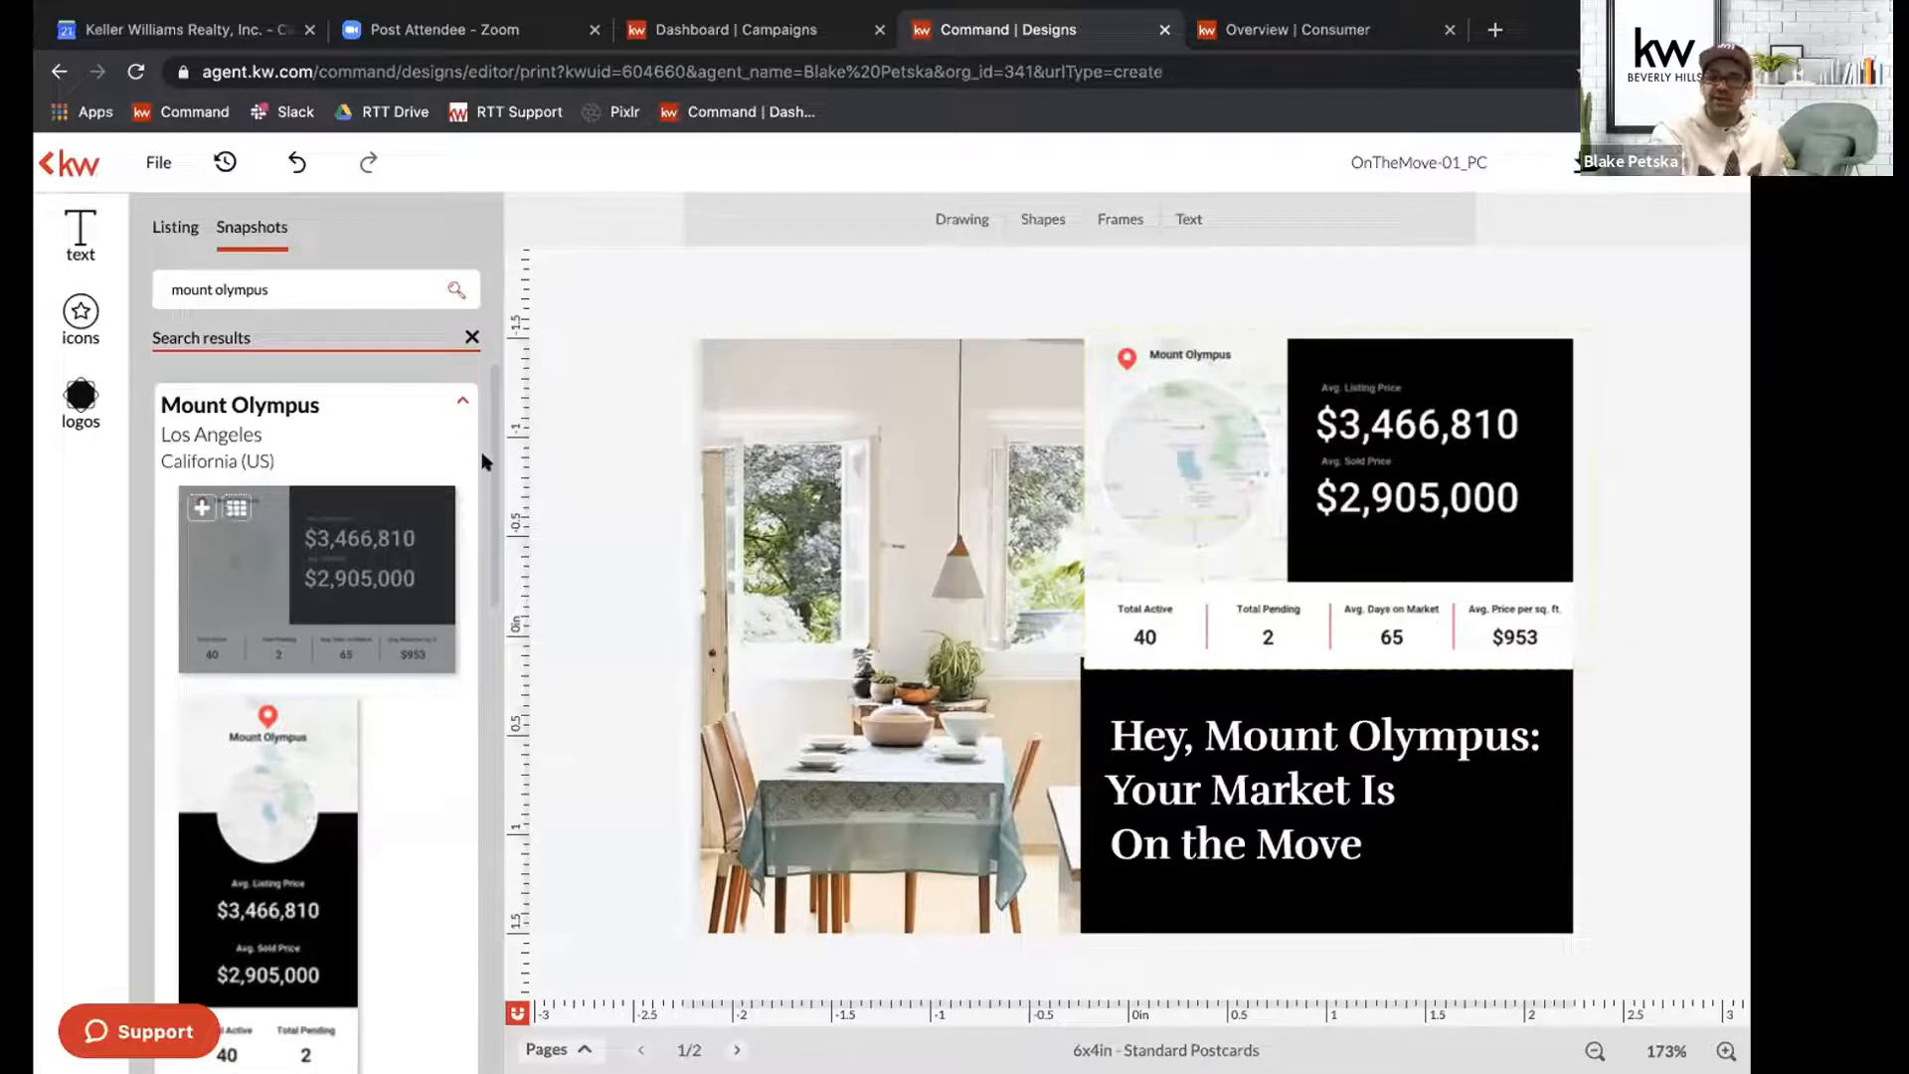
click(870, 511)
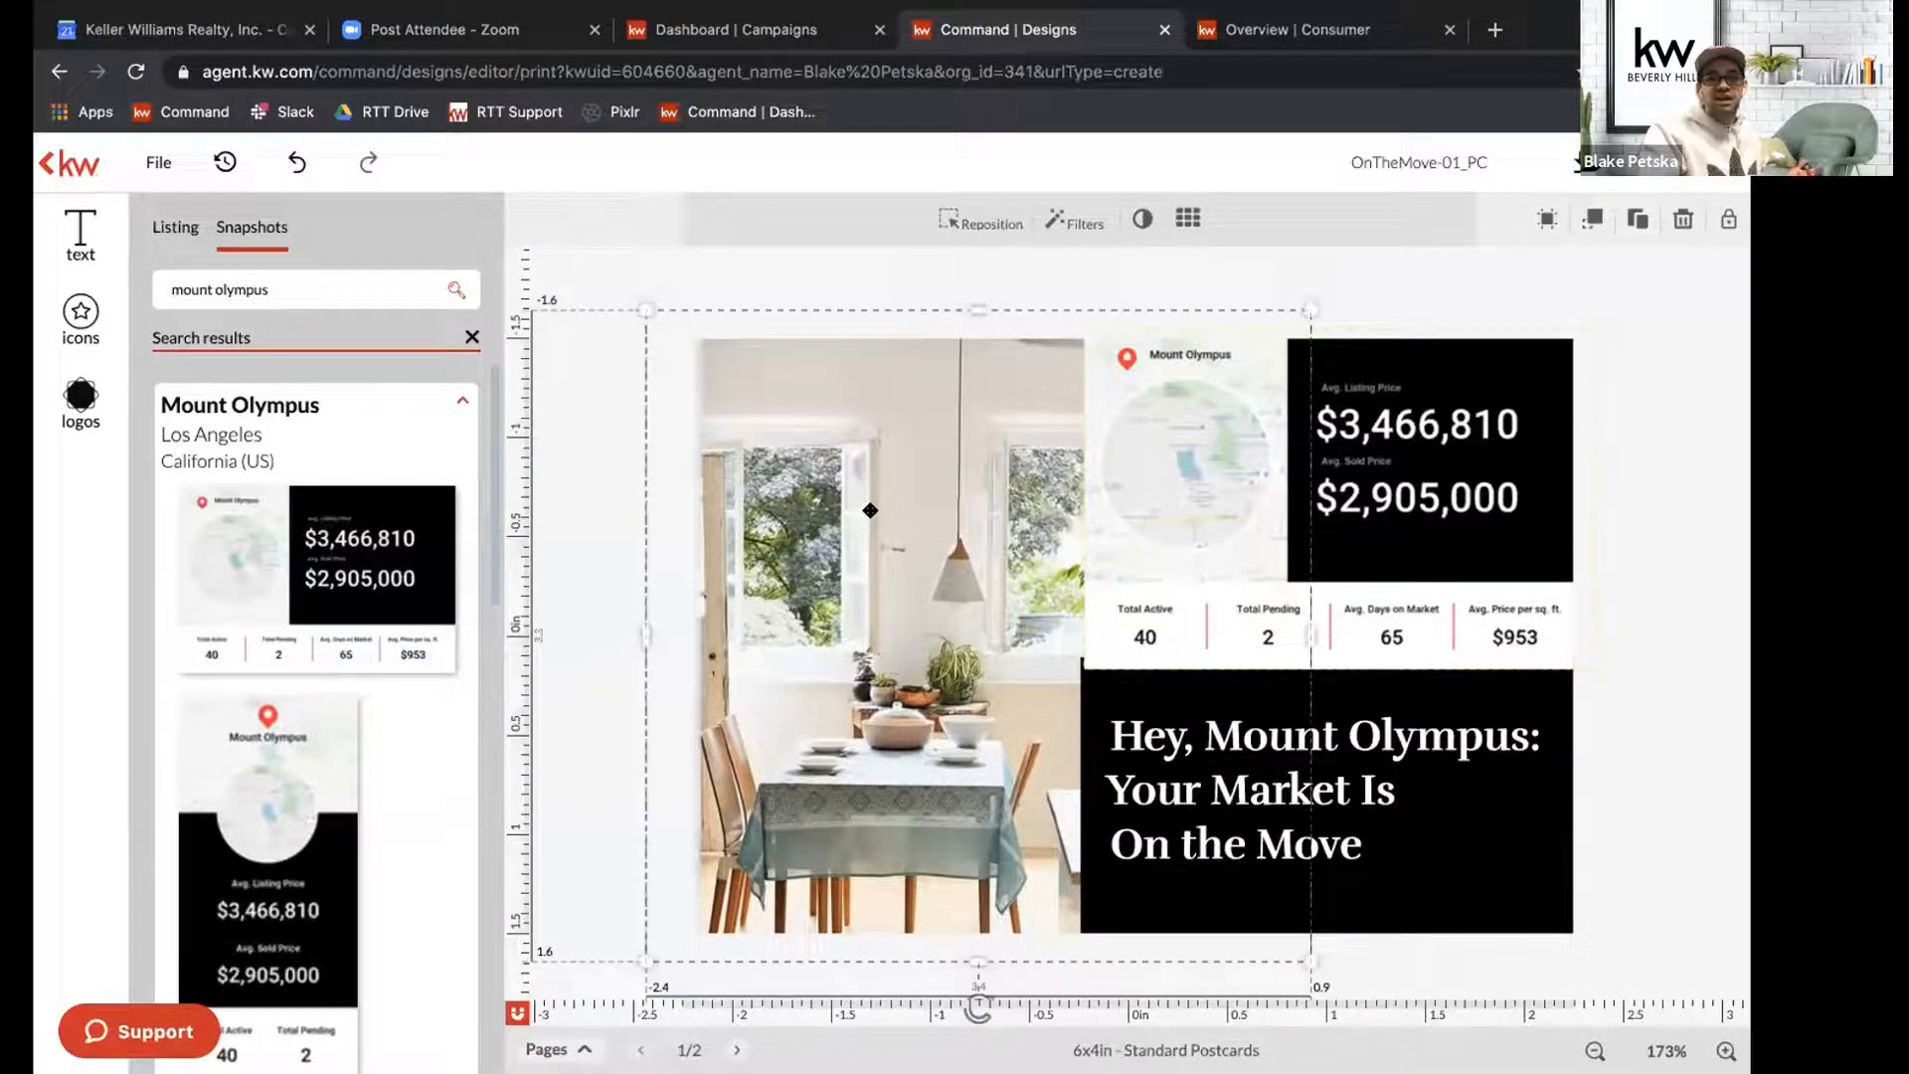
click(175, 228)
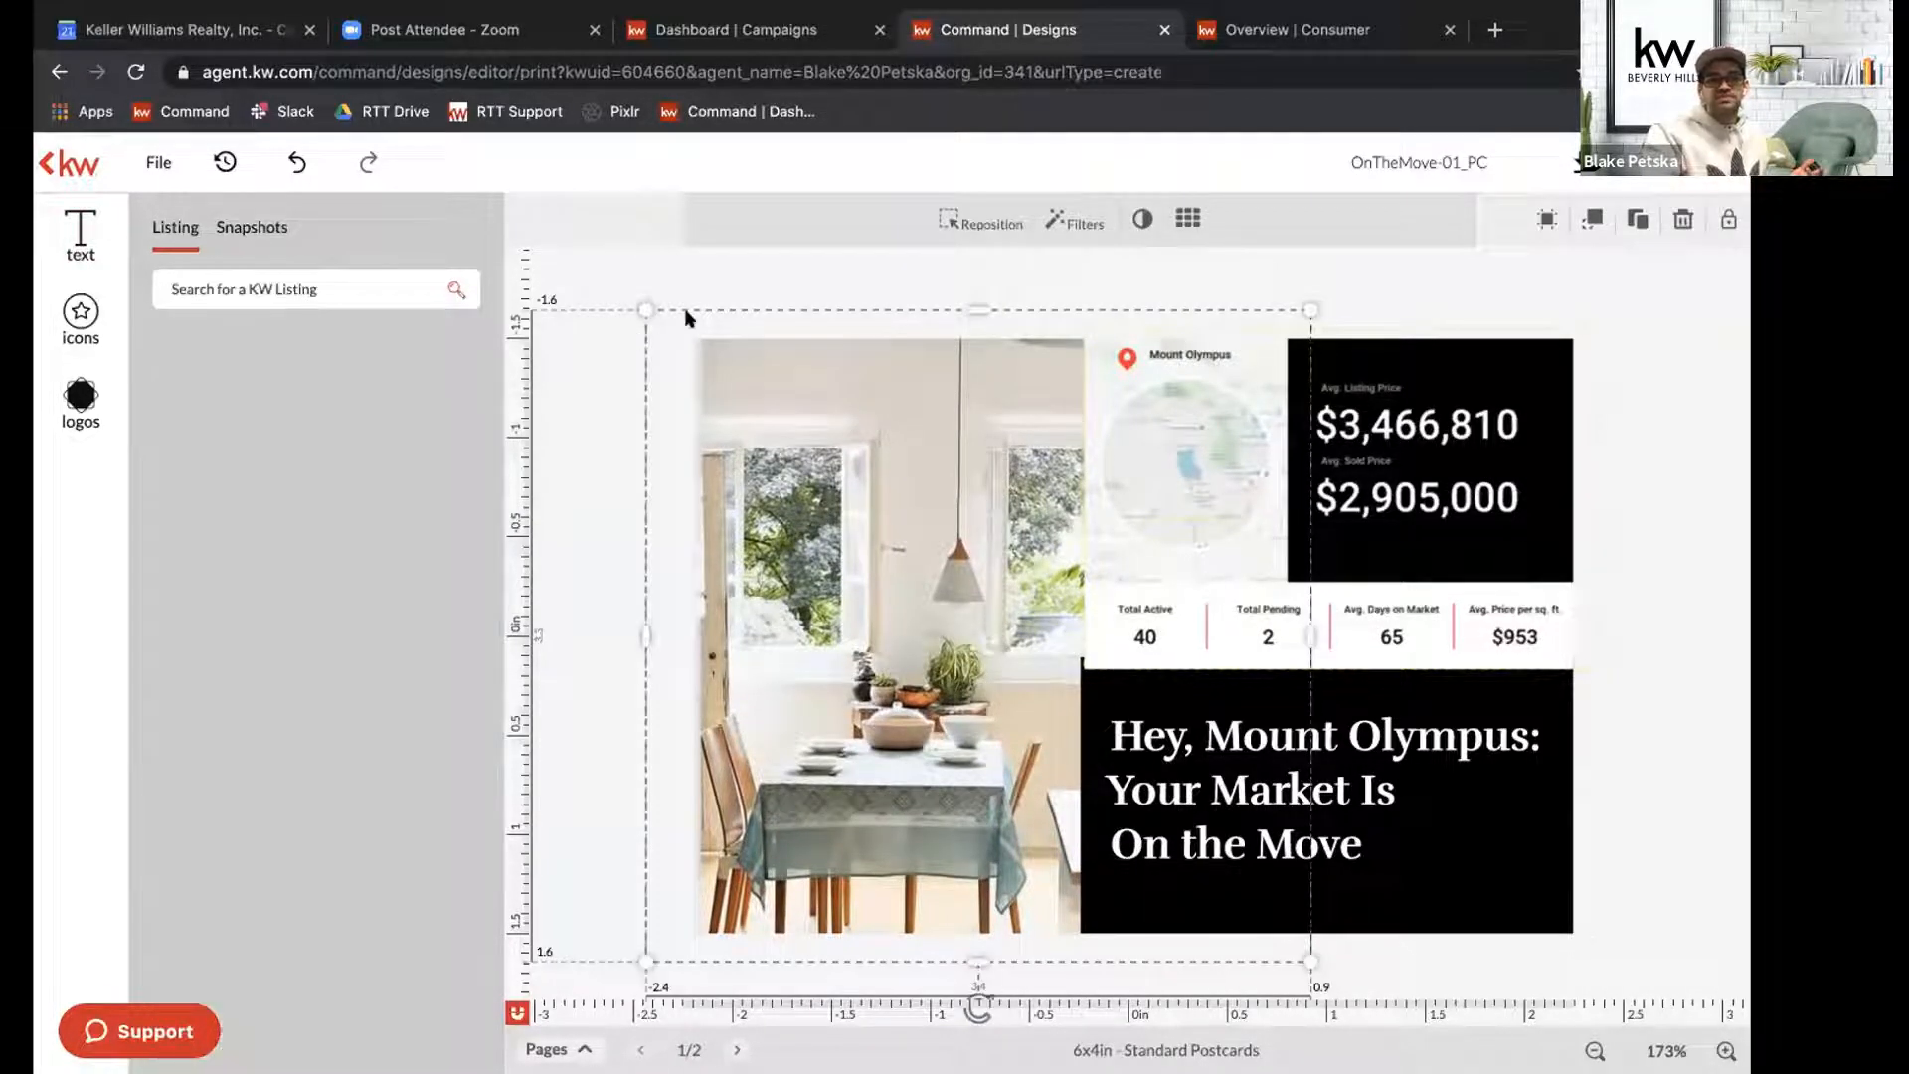
click(666, 258)
click(966, 571)
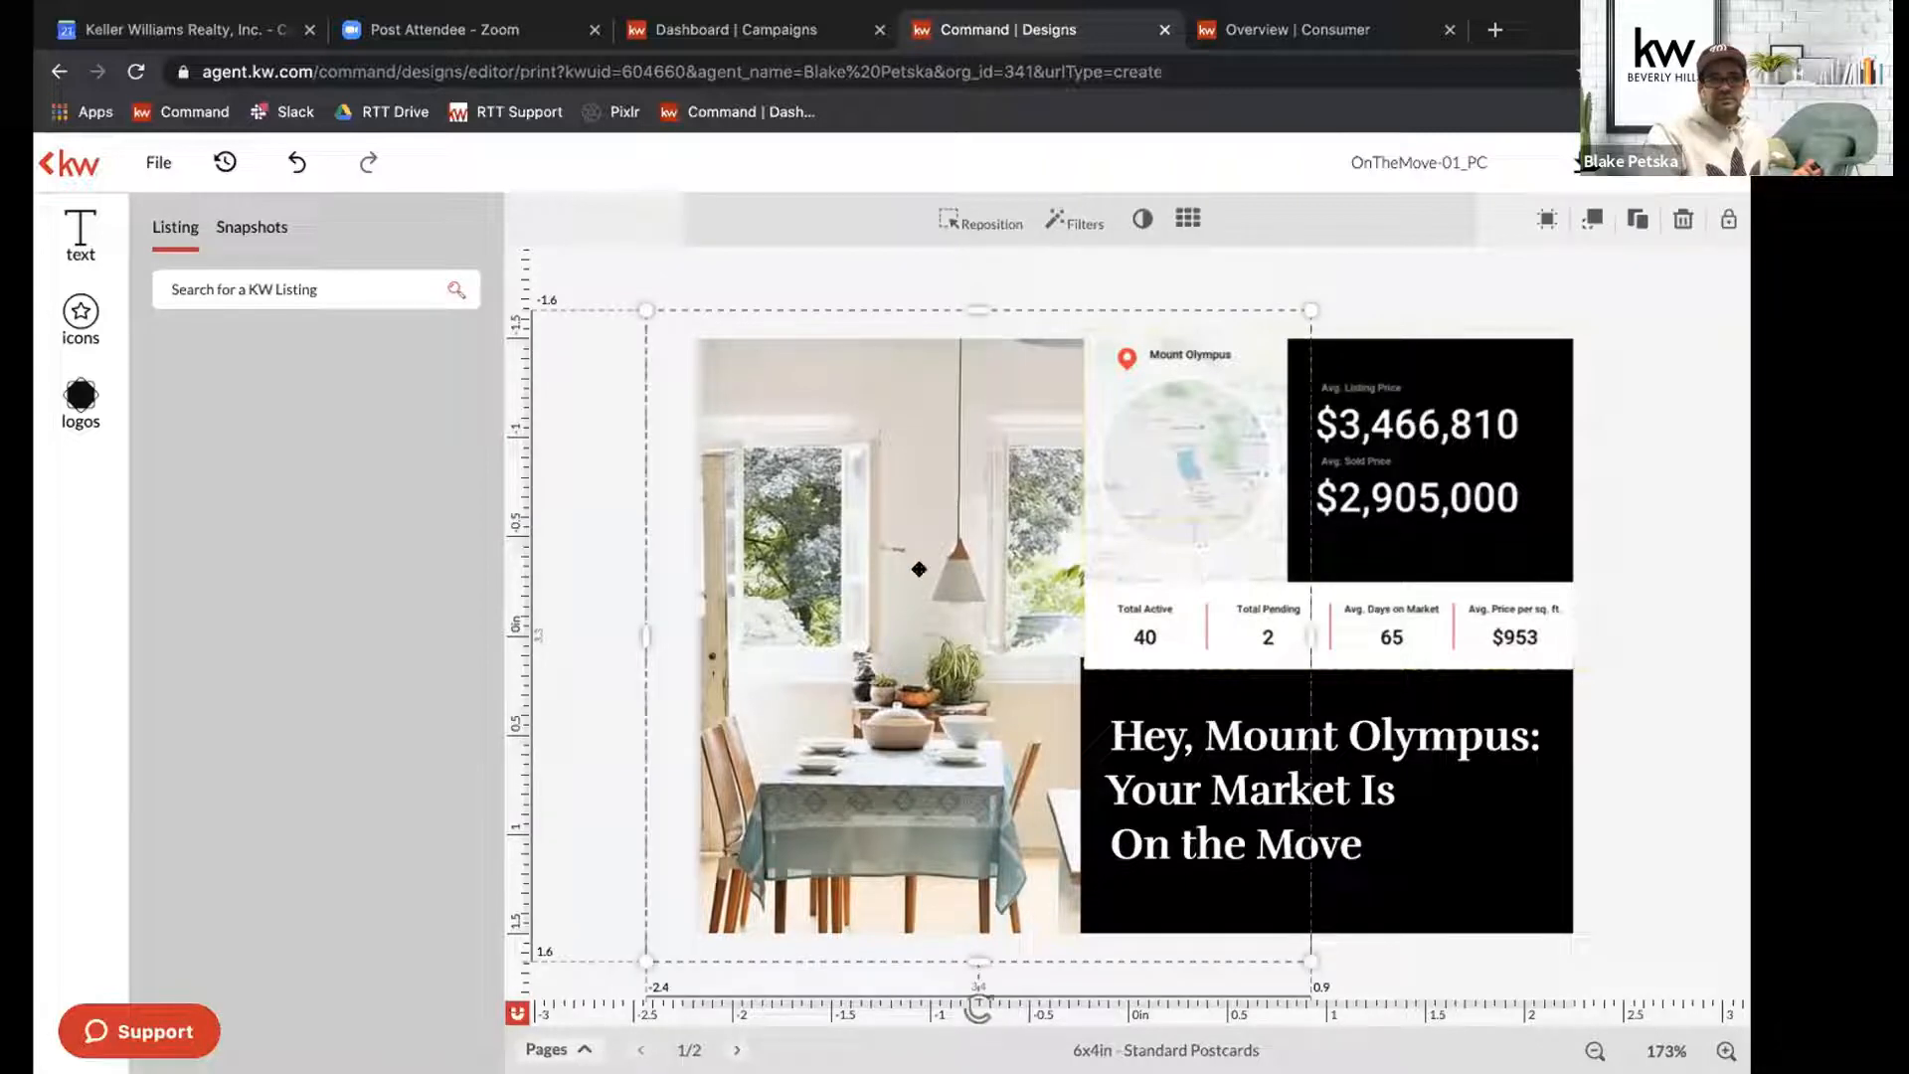
click(1179, 752)
click(971, 619)
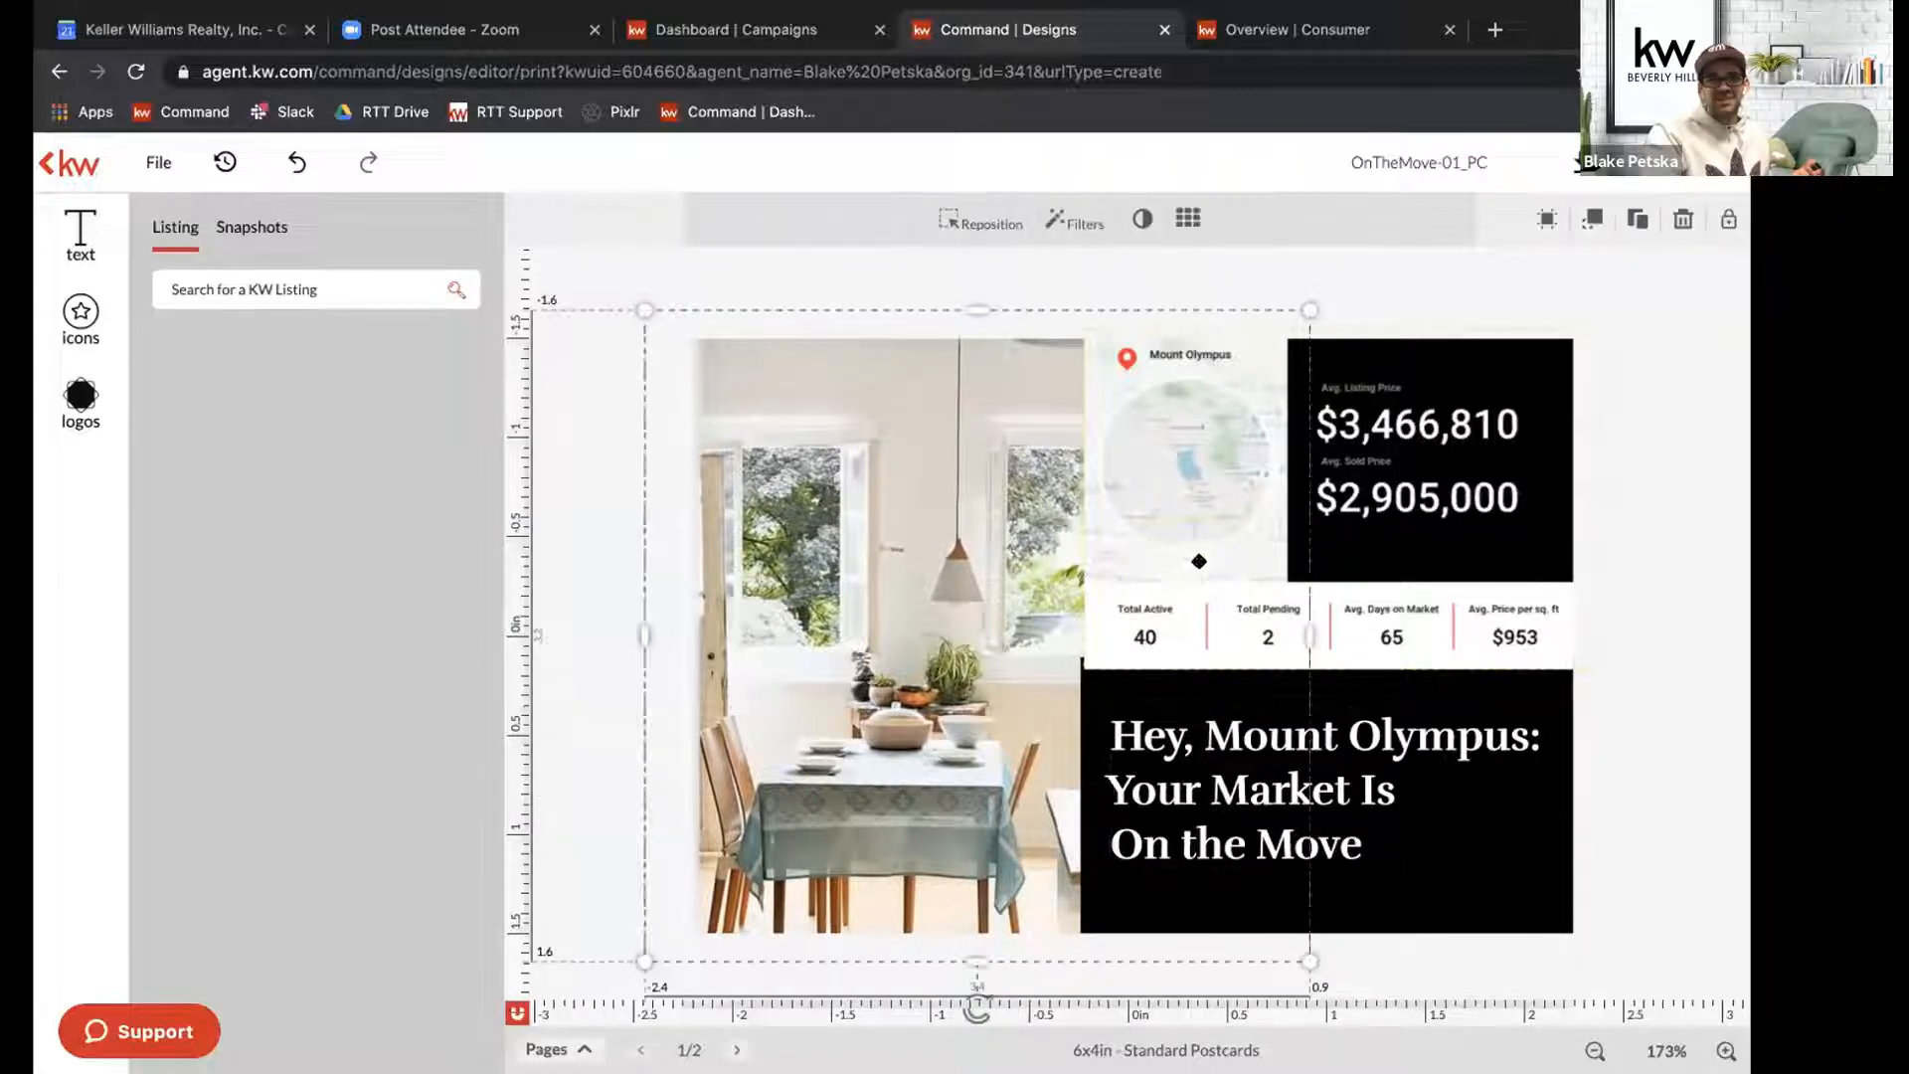
click(1251, 411)
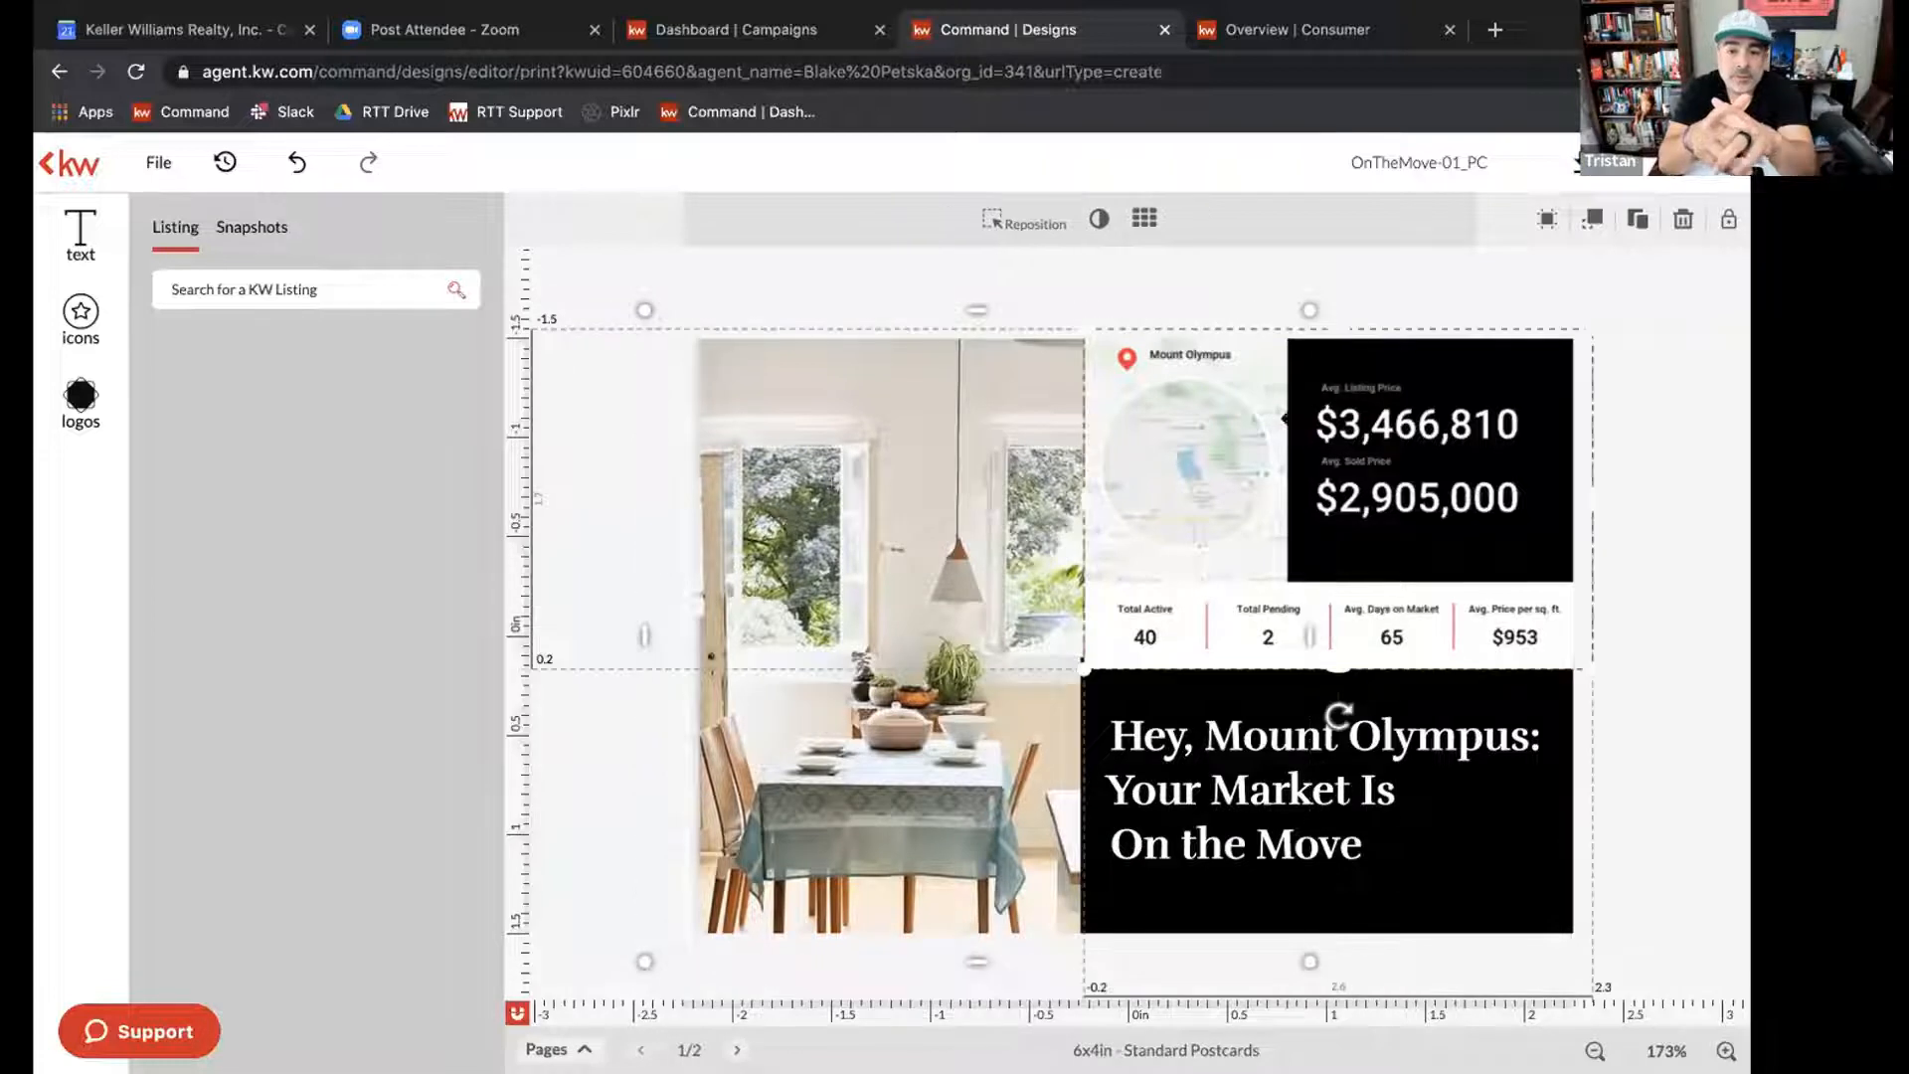
click(1074, 264)
click(909, 487)
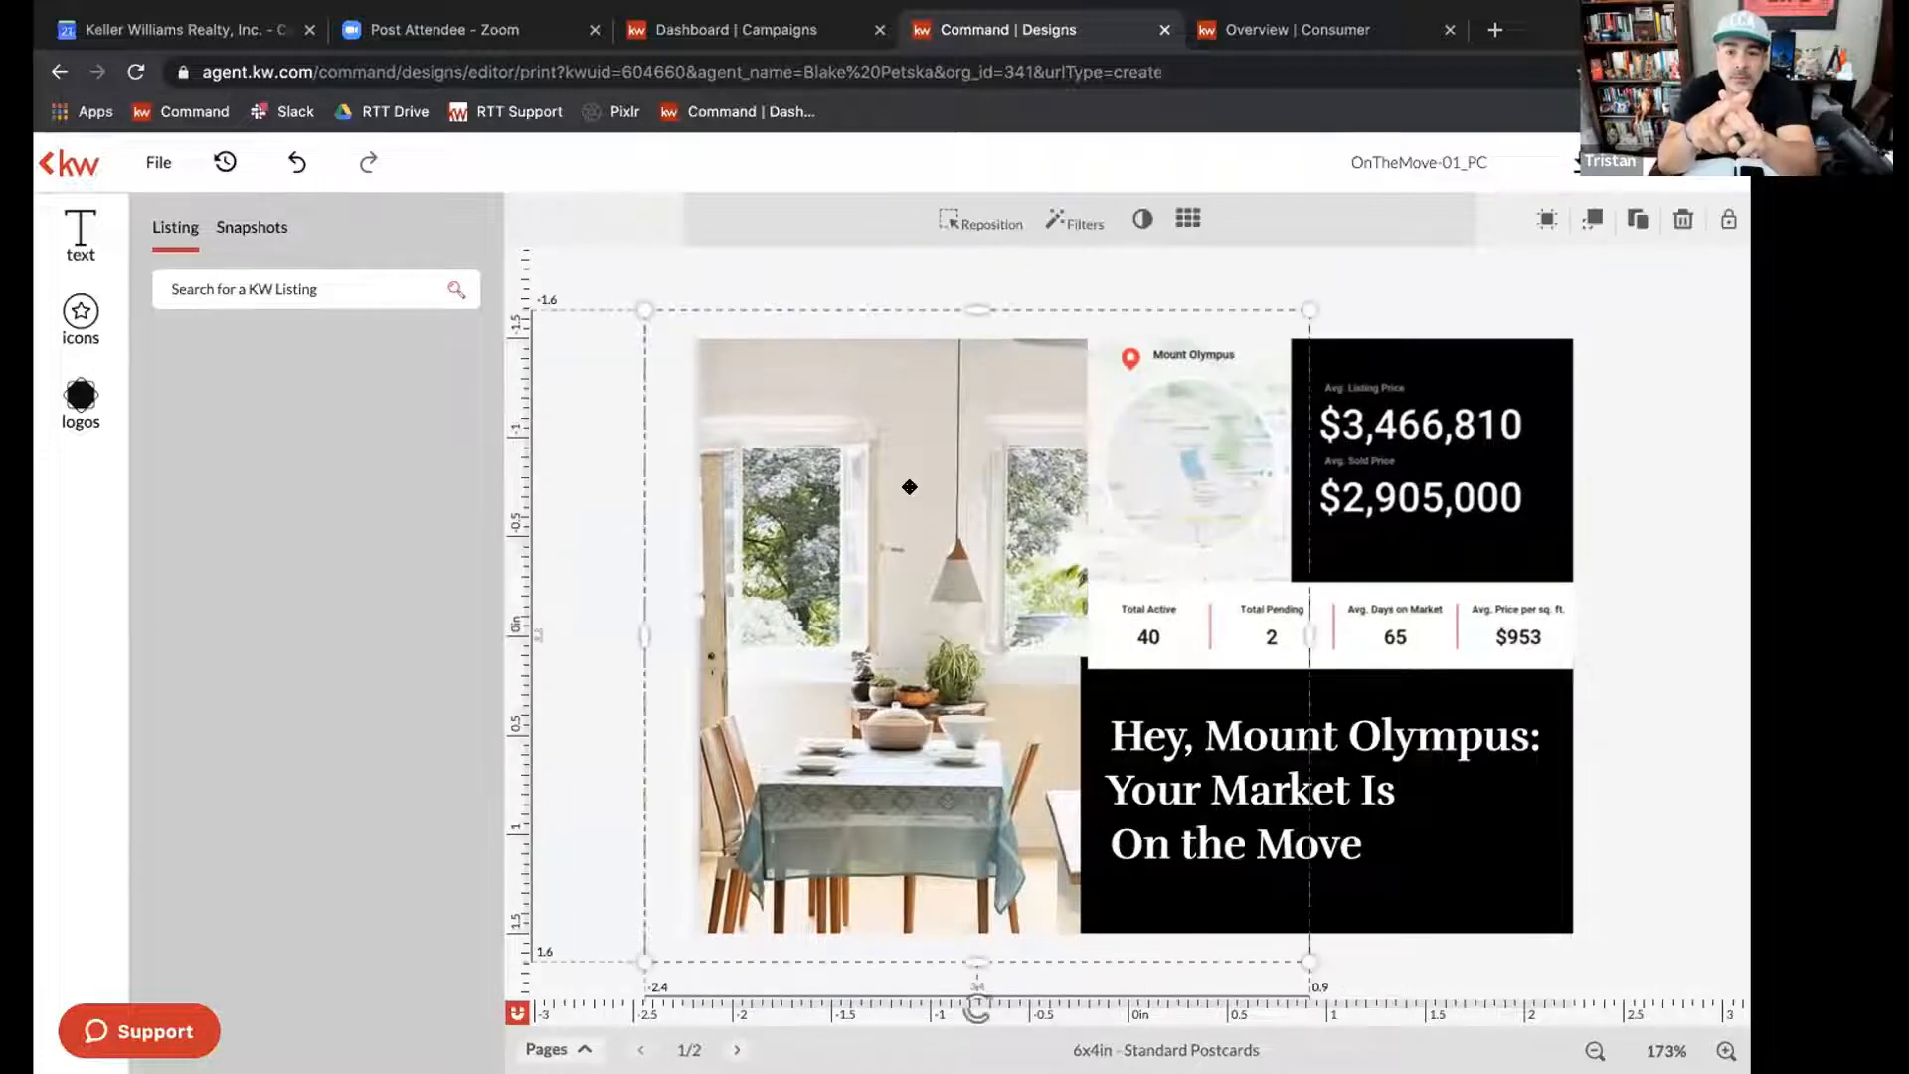
click(82, 228)
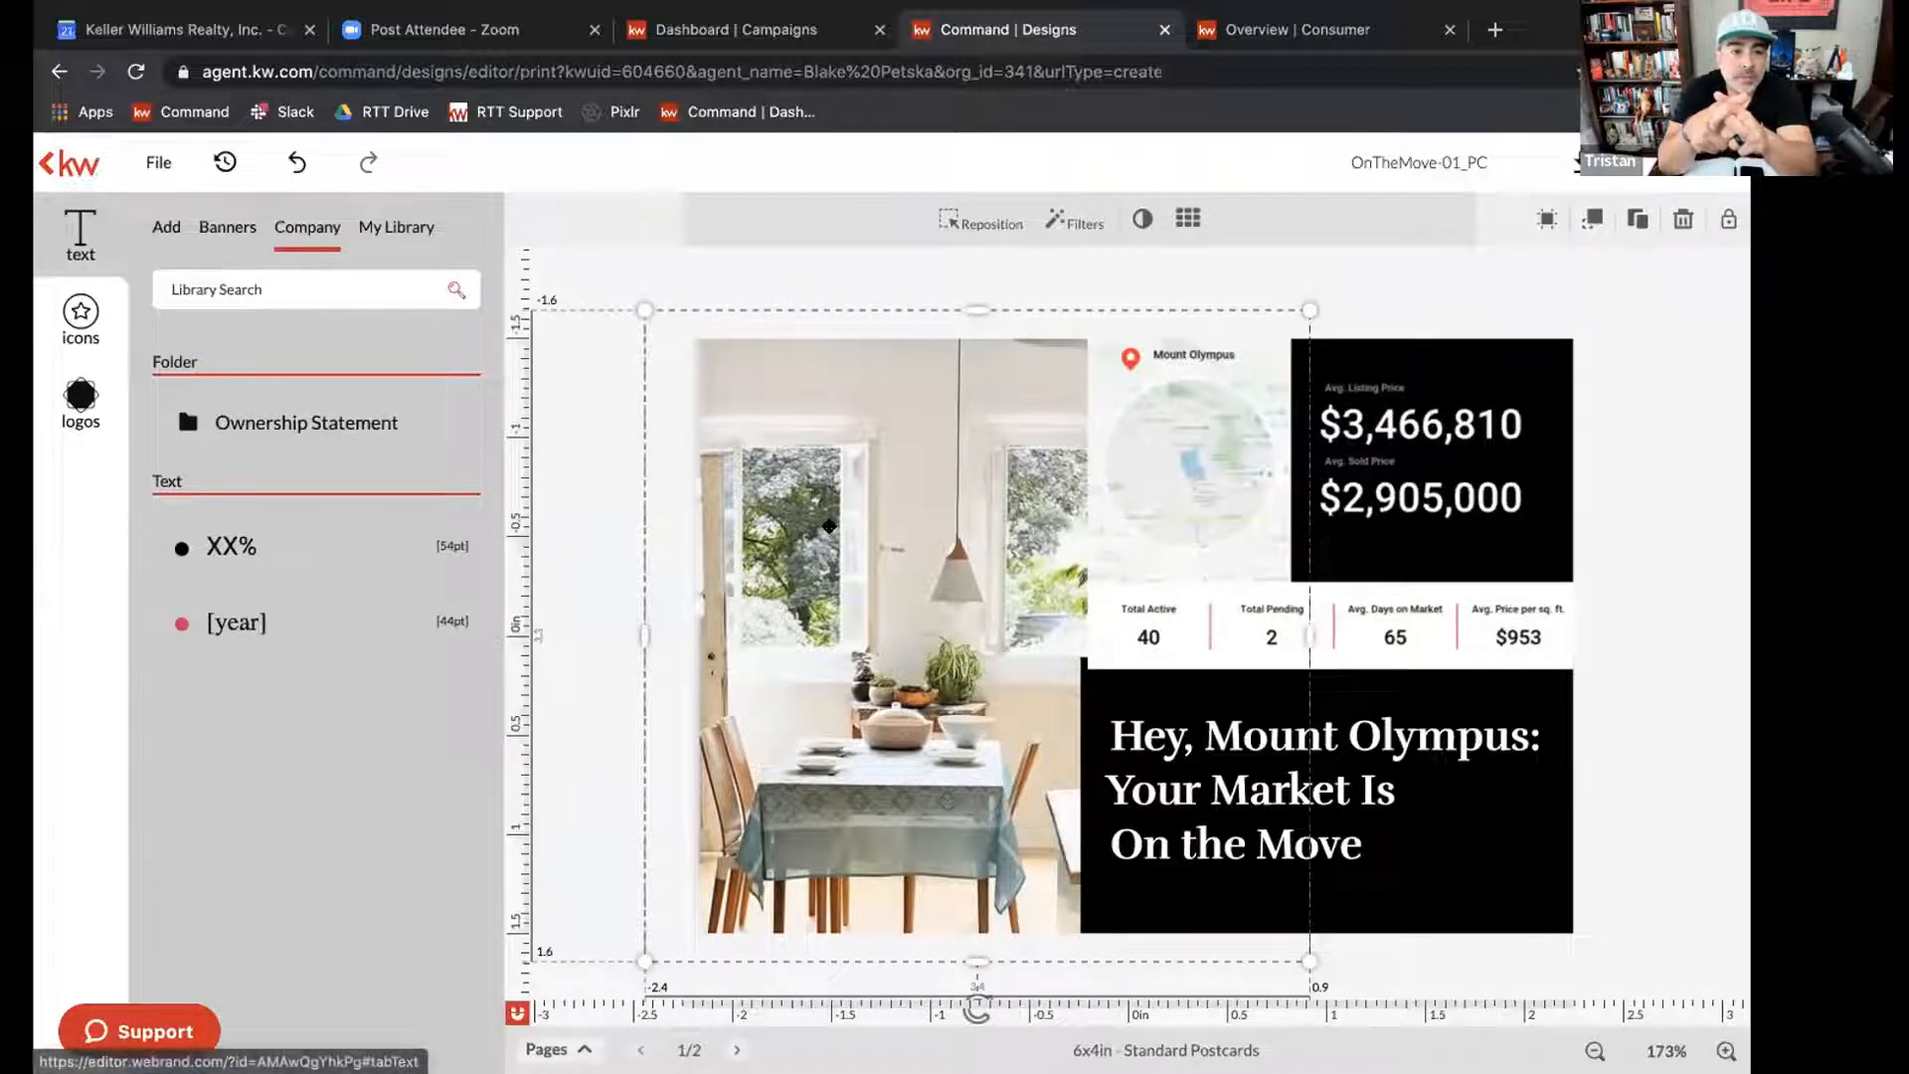
click(710, 266)
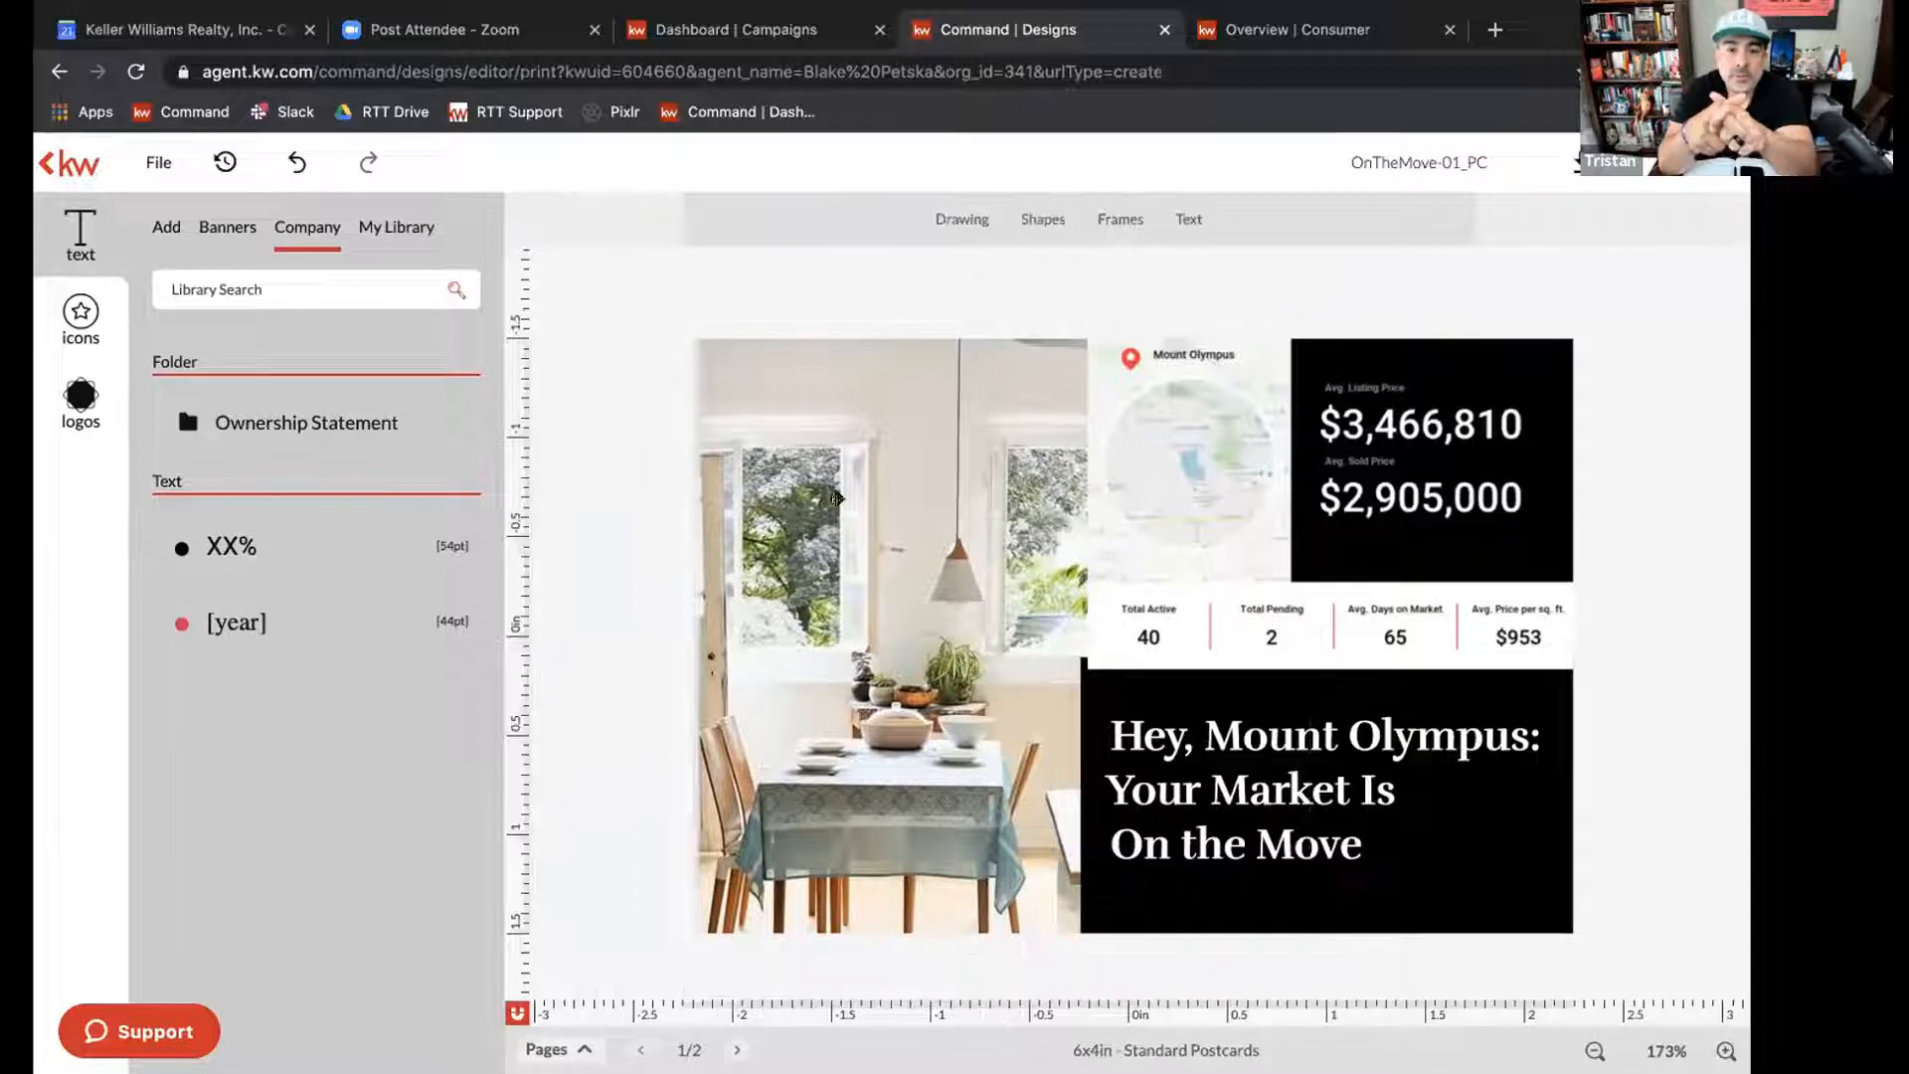
Select the dining room photo on the postcard's front and open the House Types folder of the company image library.
drag(837, 498, 827, 498)
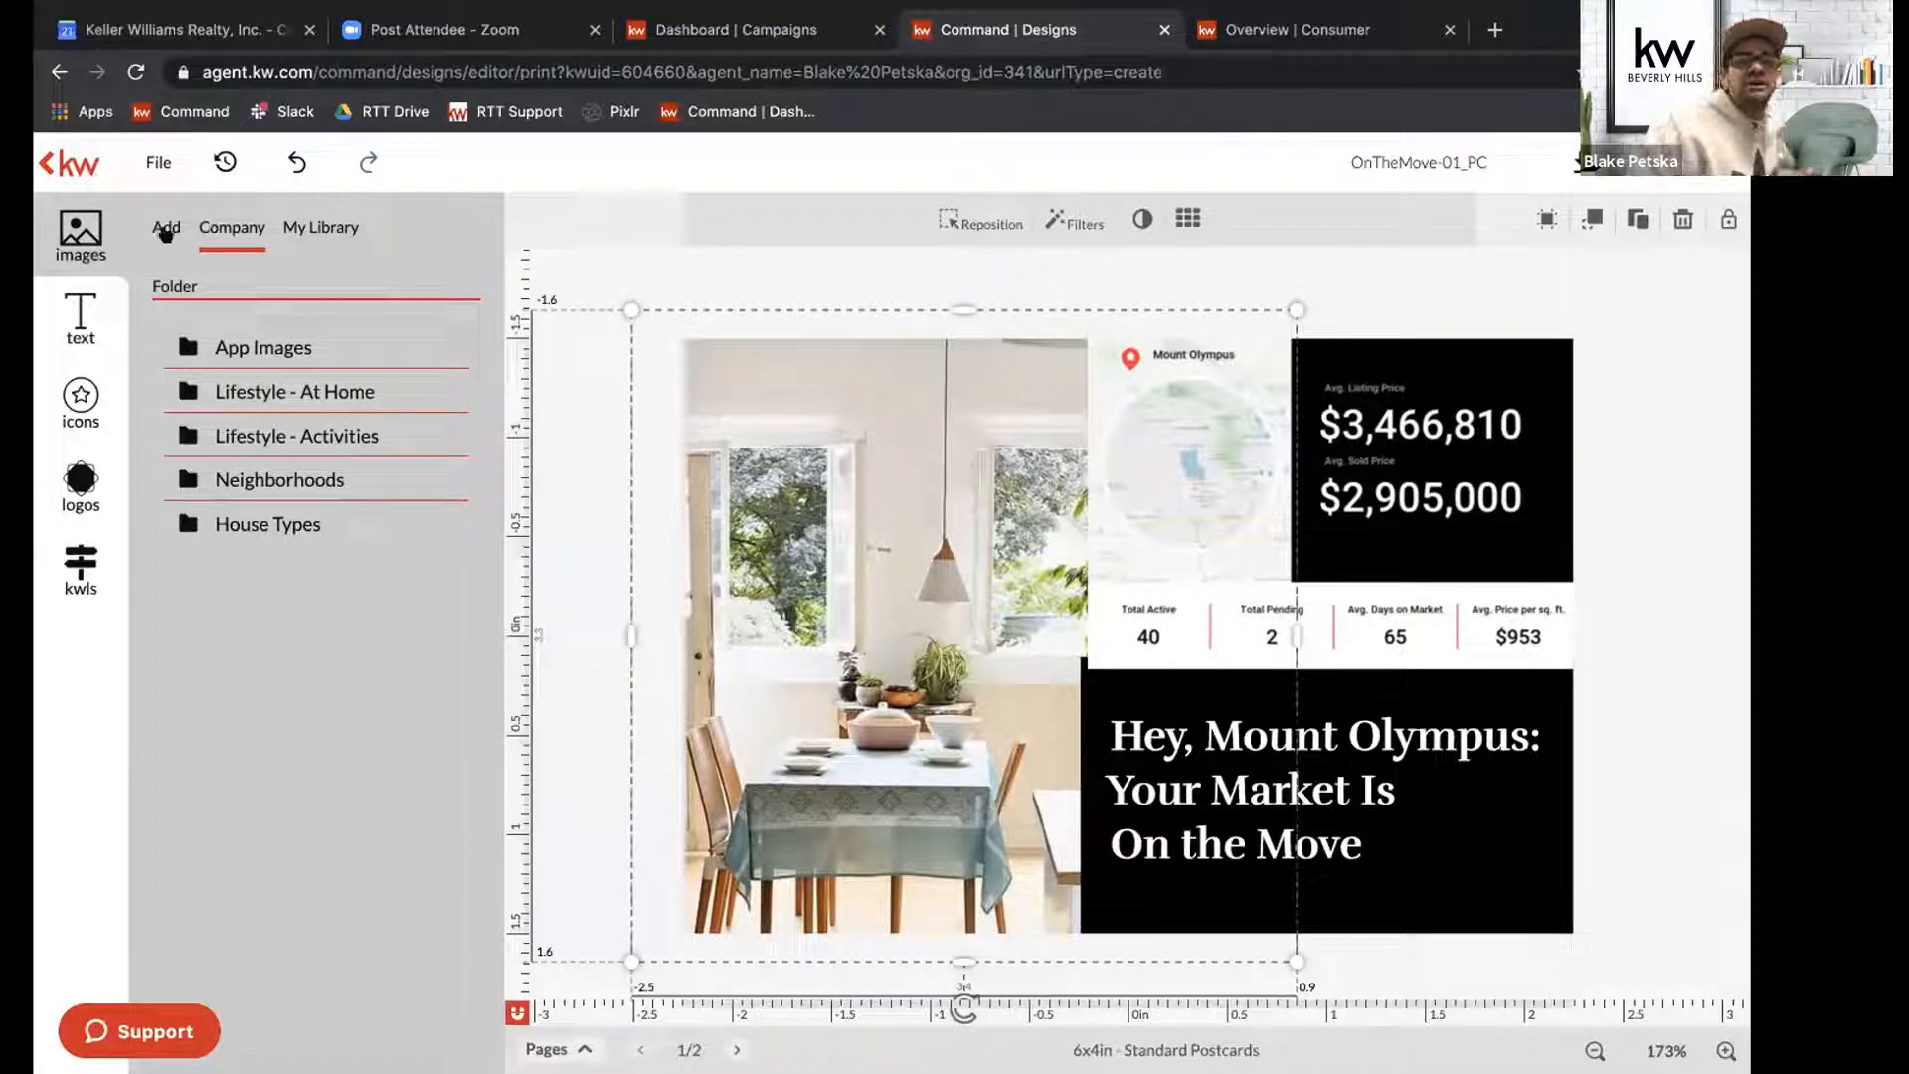
click(164, 228)
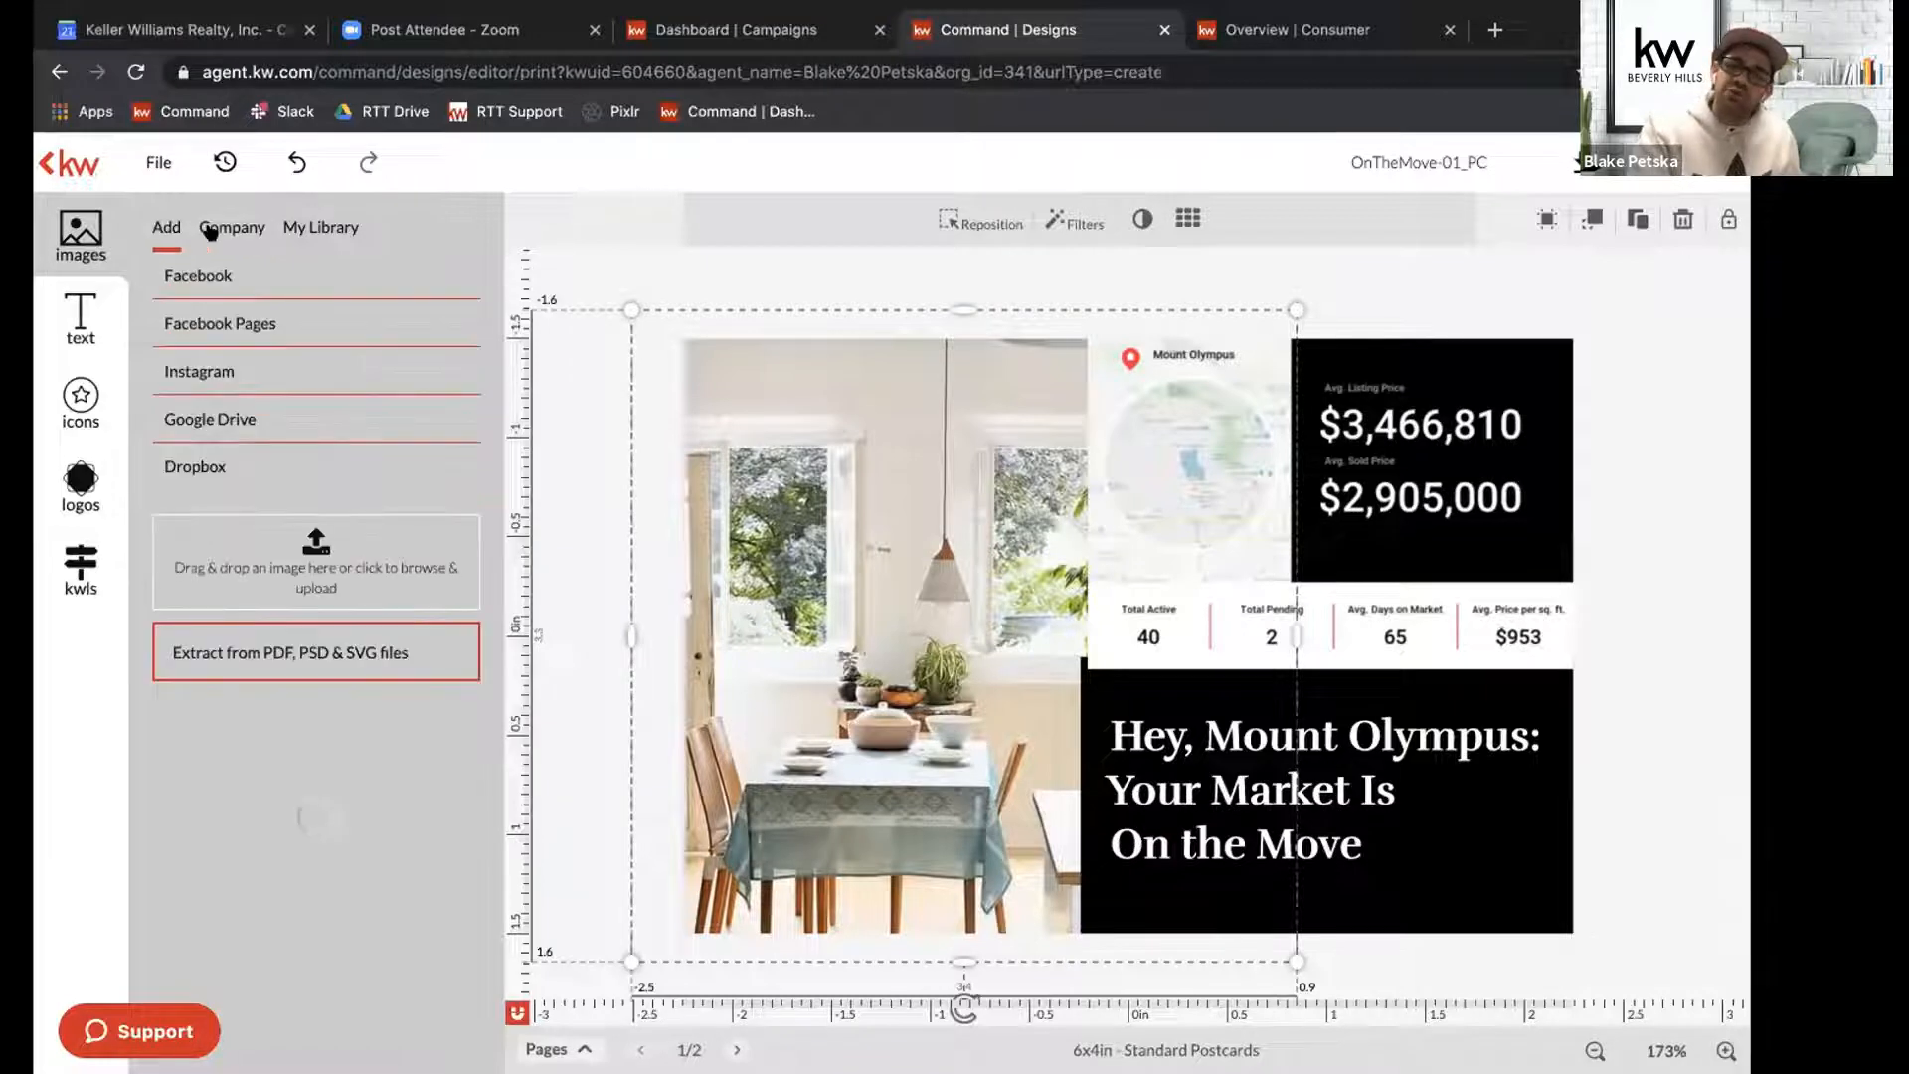
click(240, 227)
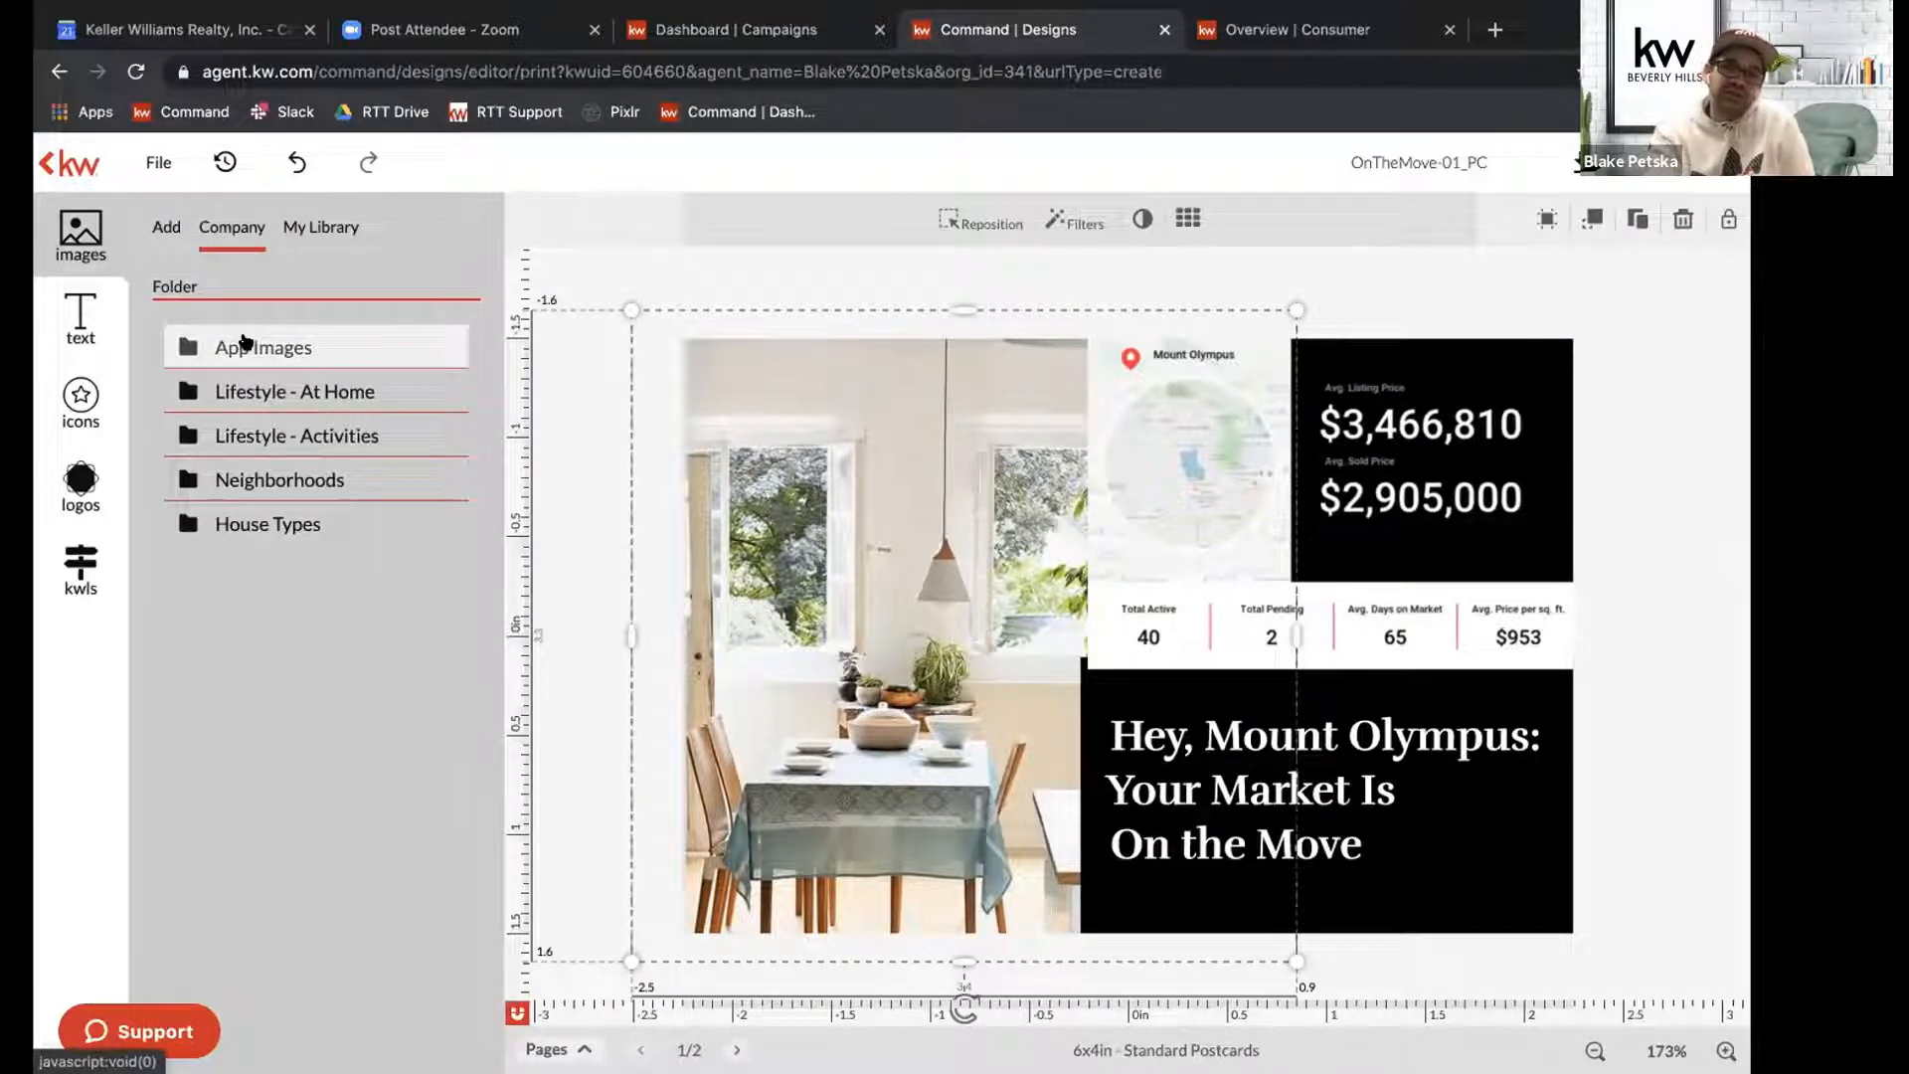
click(278, 524)
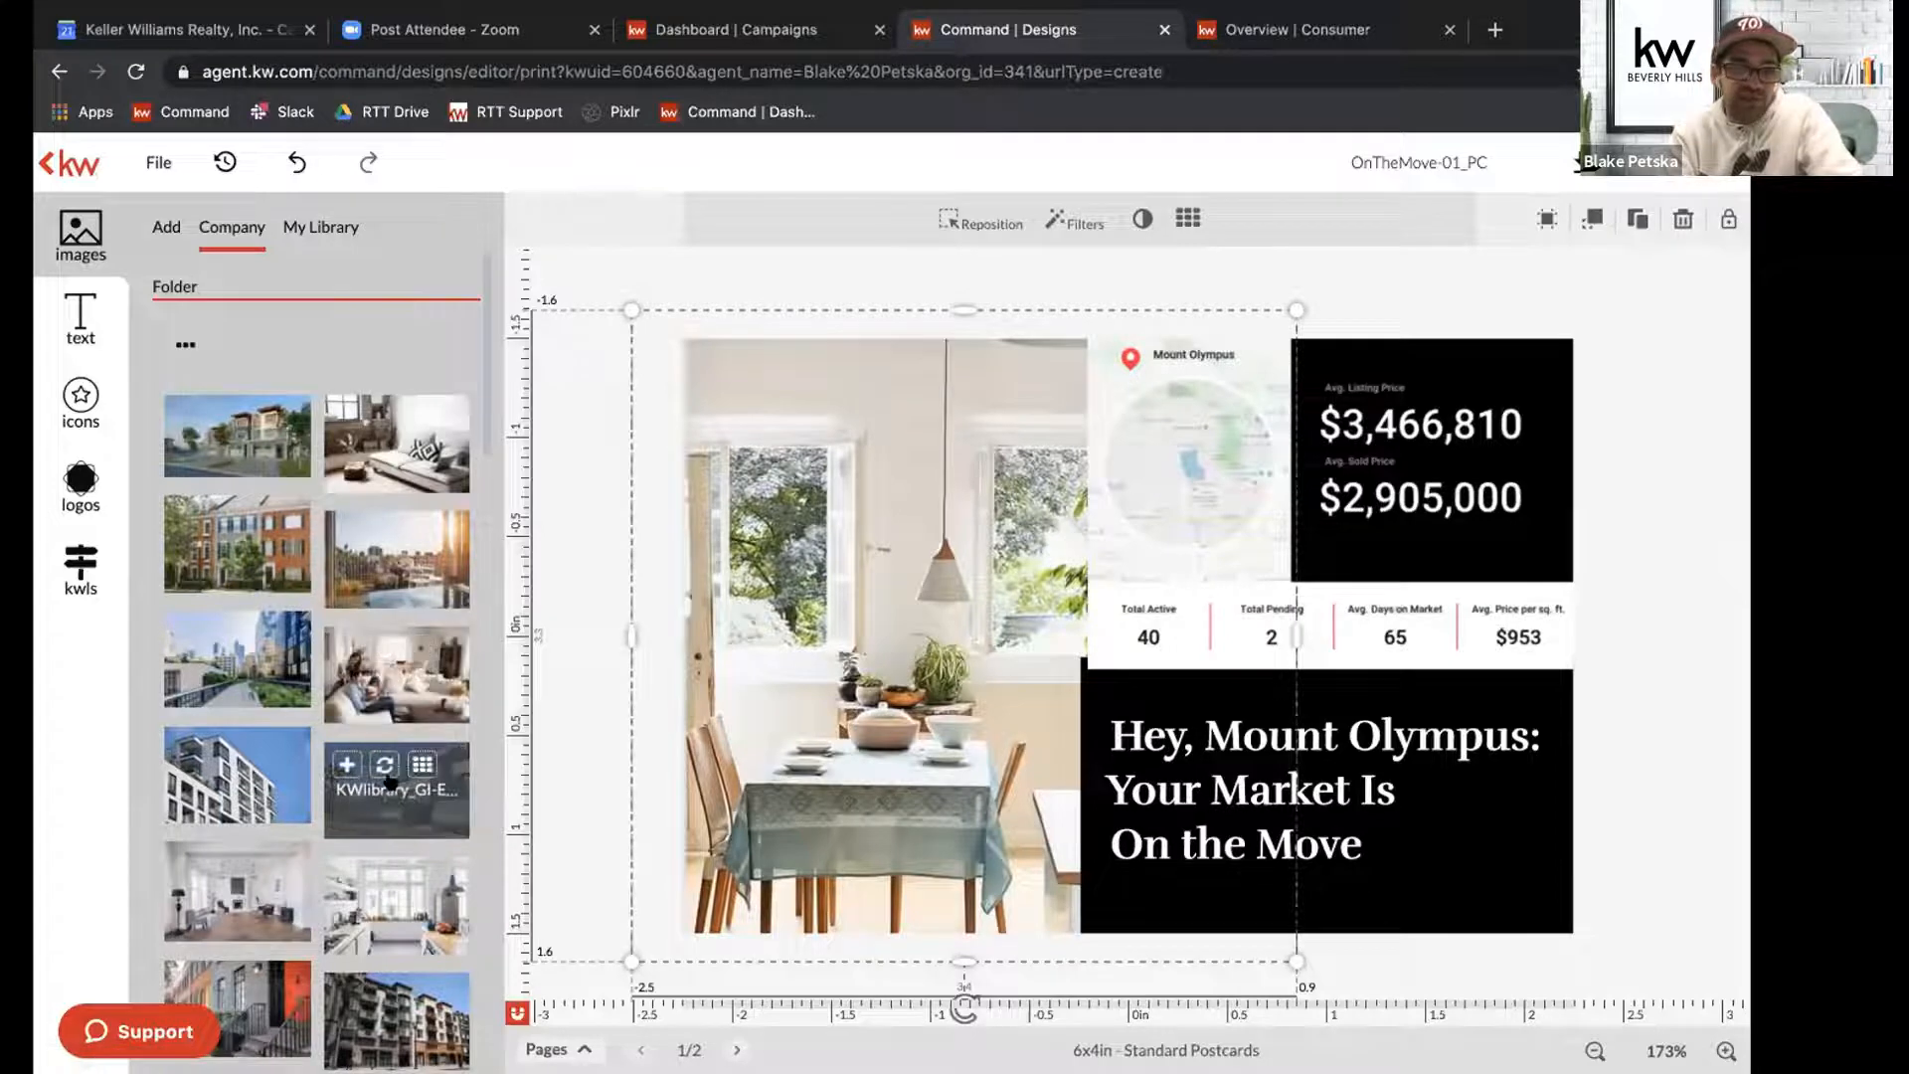
Browse the House Types images and replace the dining room photo with the modern house beside palm trees.
scroll(390, 782, down, 1)
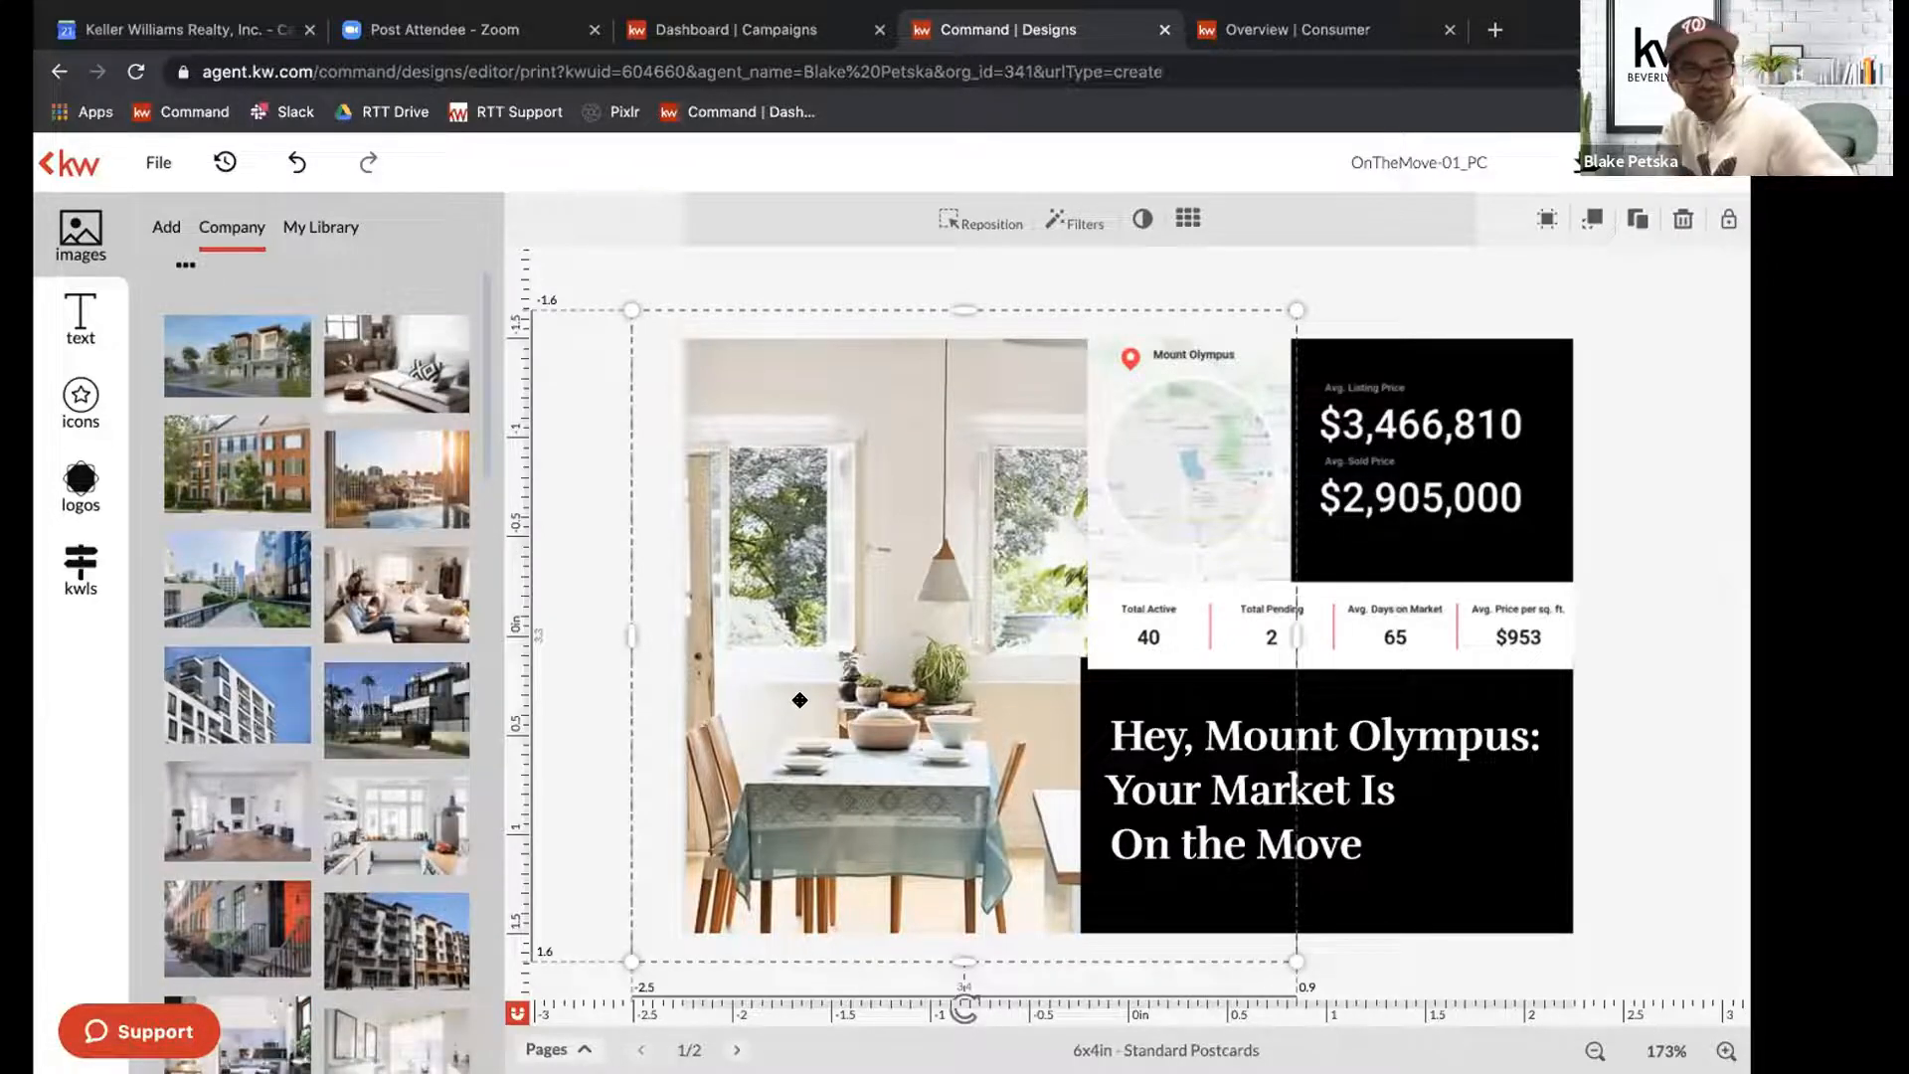
mouse_move(402, 710)
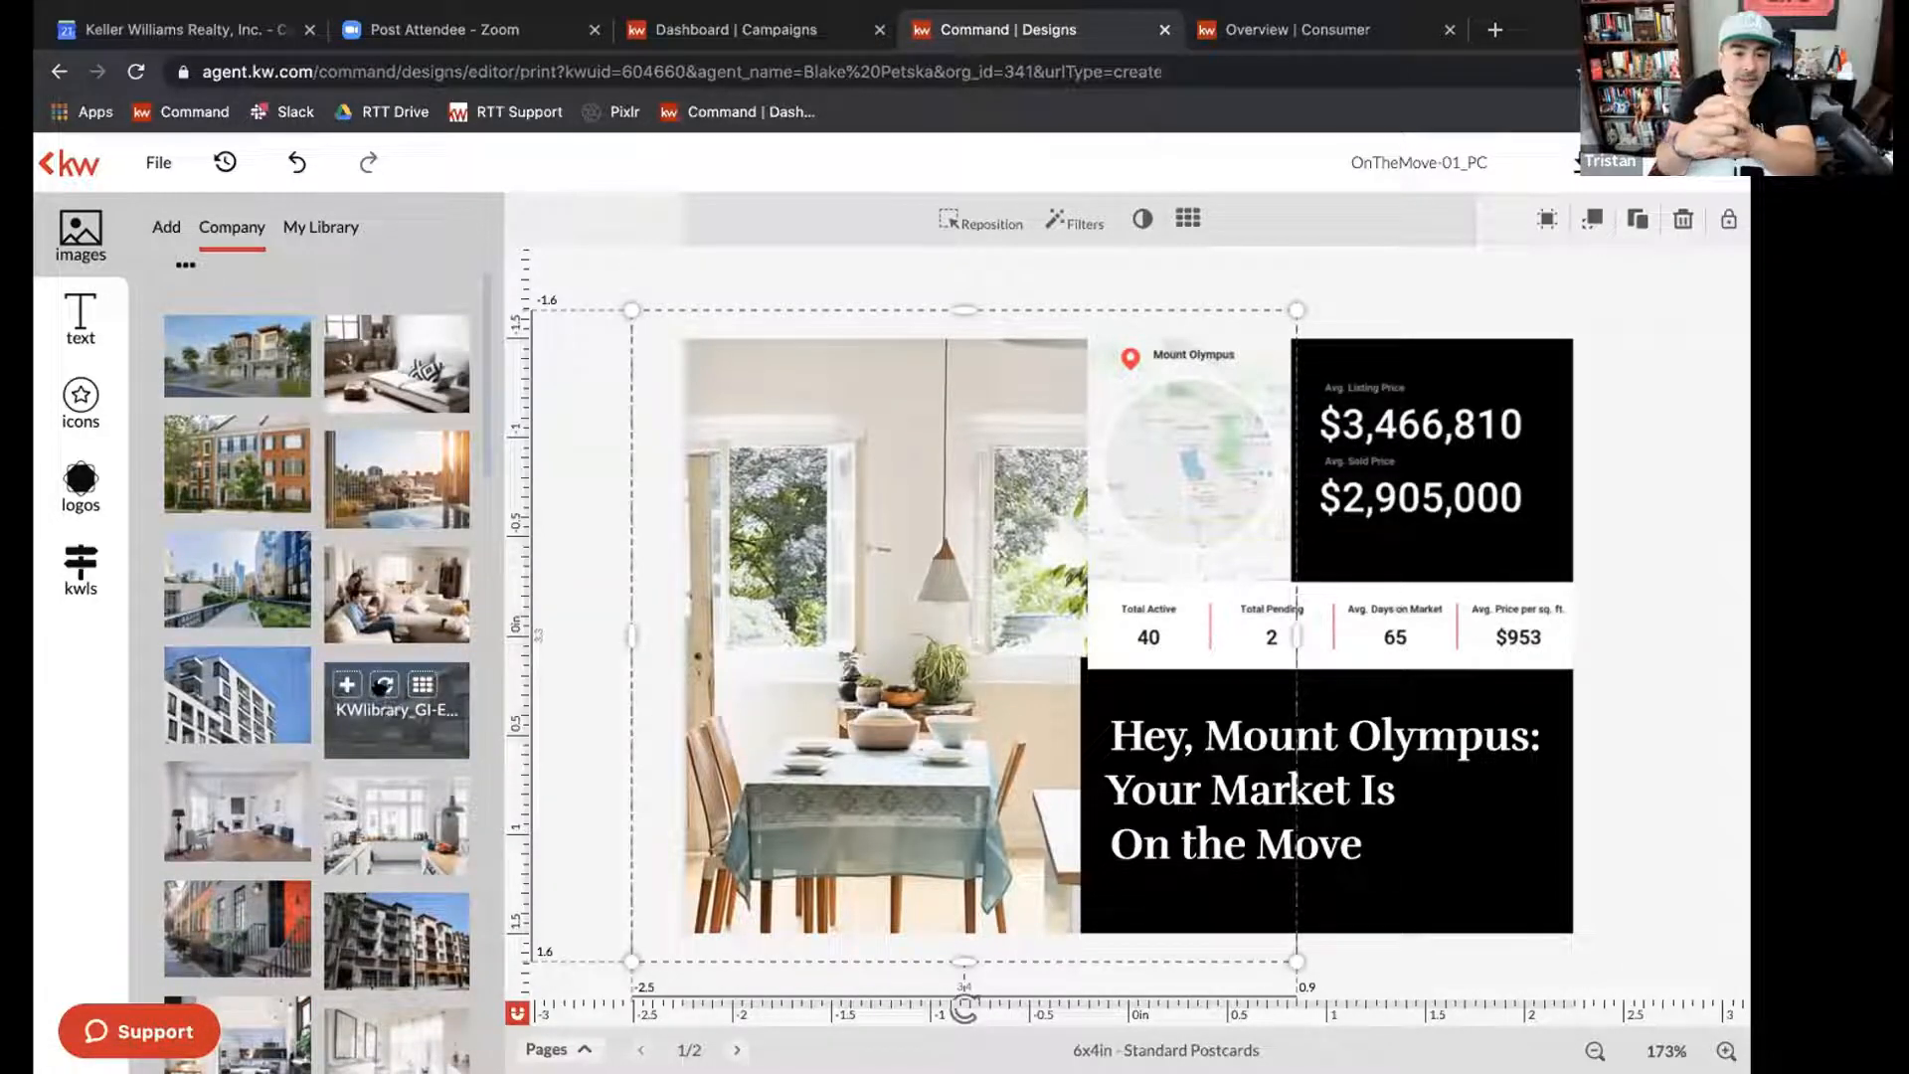
scroll(365, 865, down, 5)
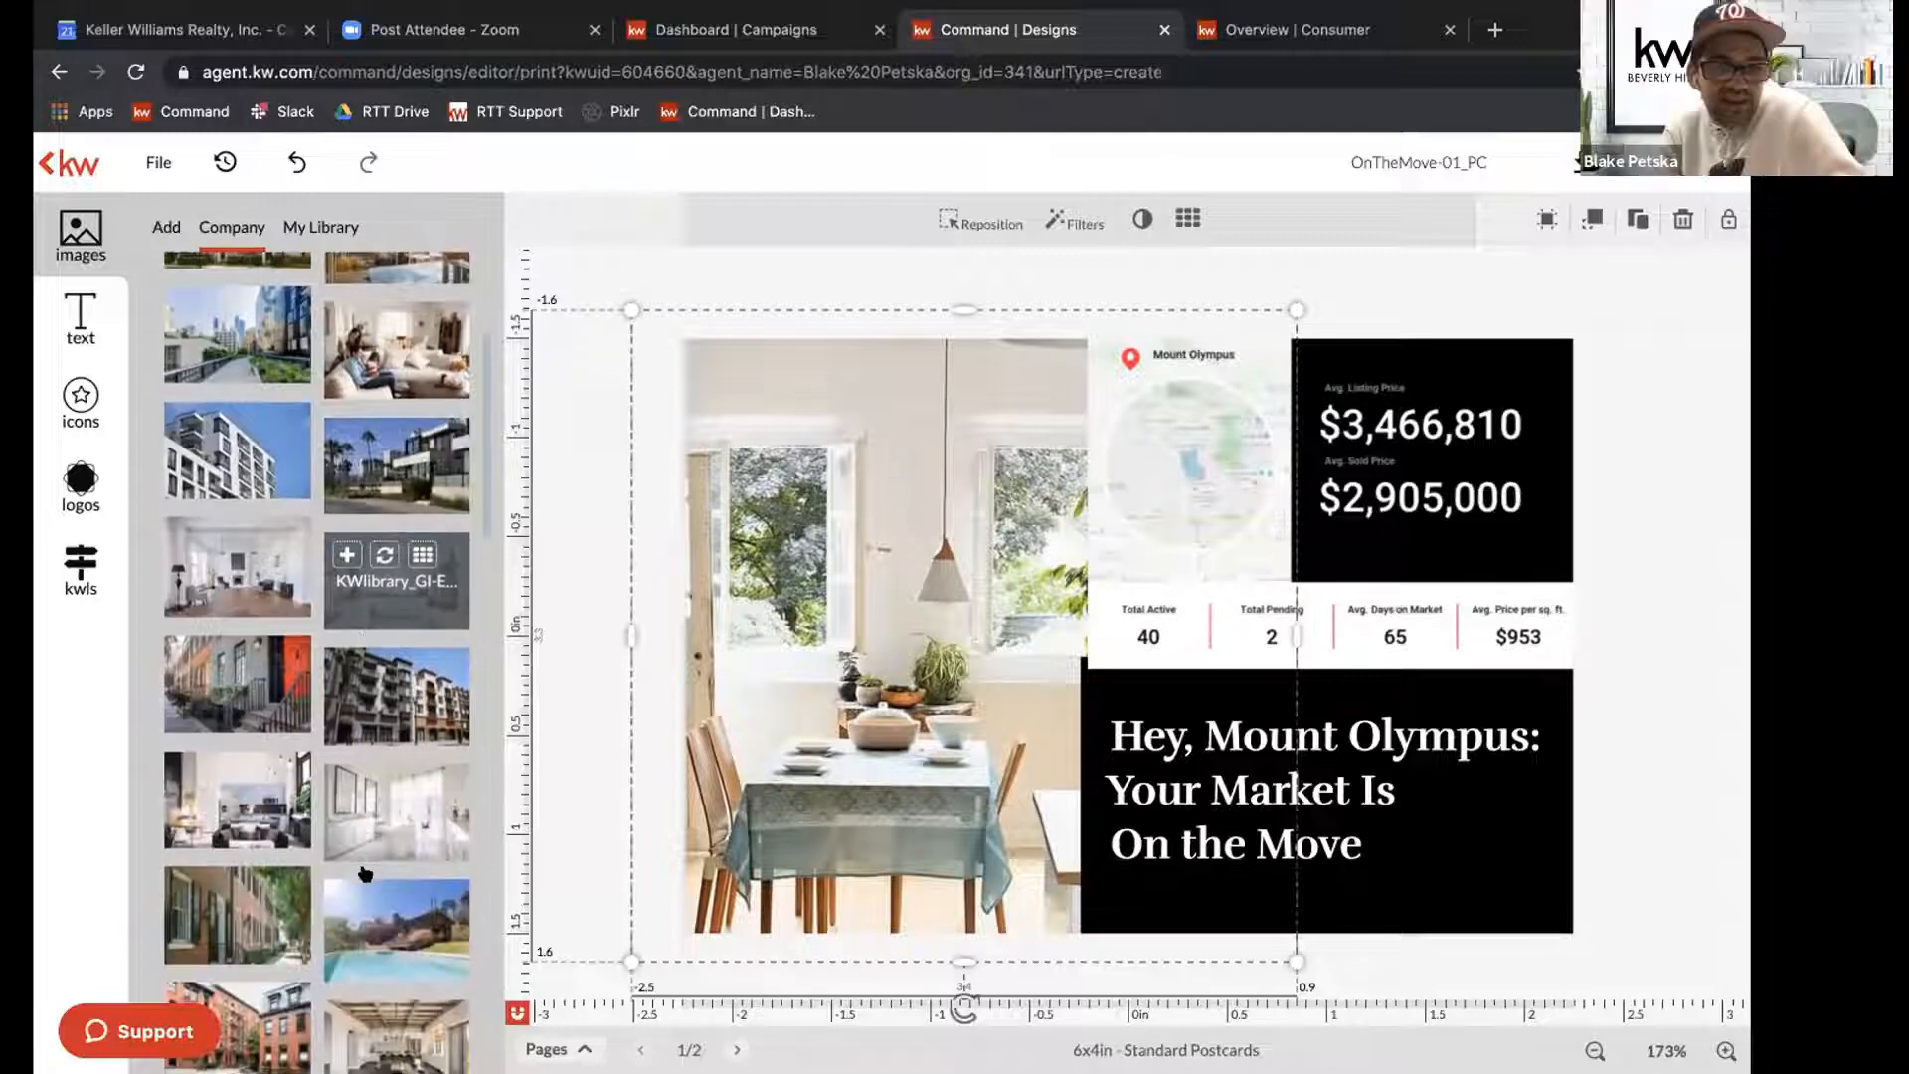
scroll(365, 873, down, 2)
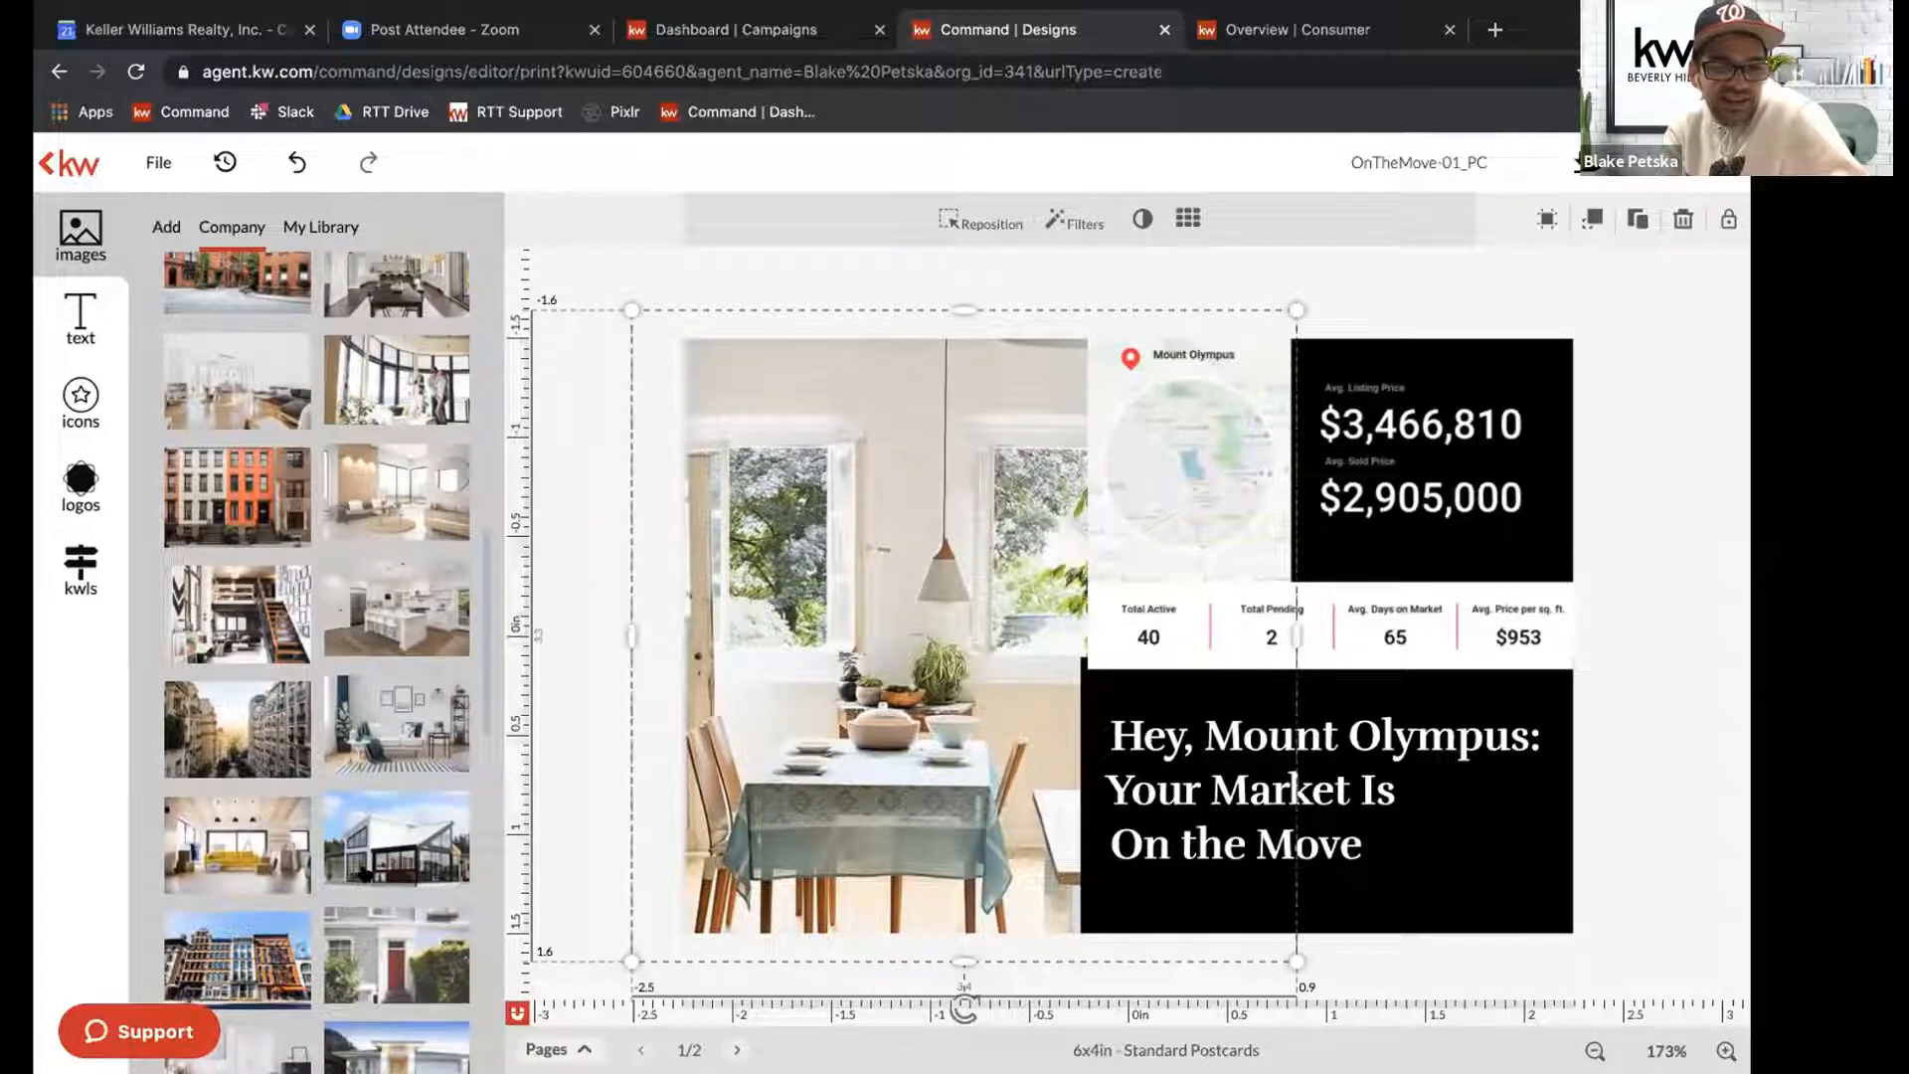
scroll(365, 873, down, 3)
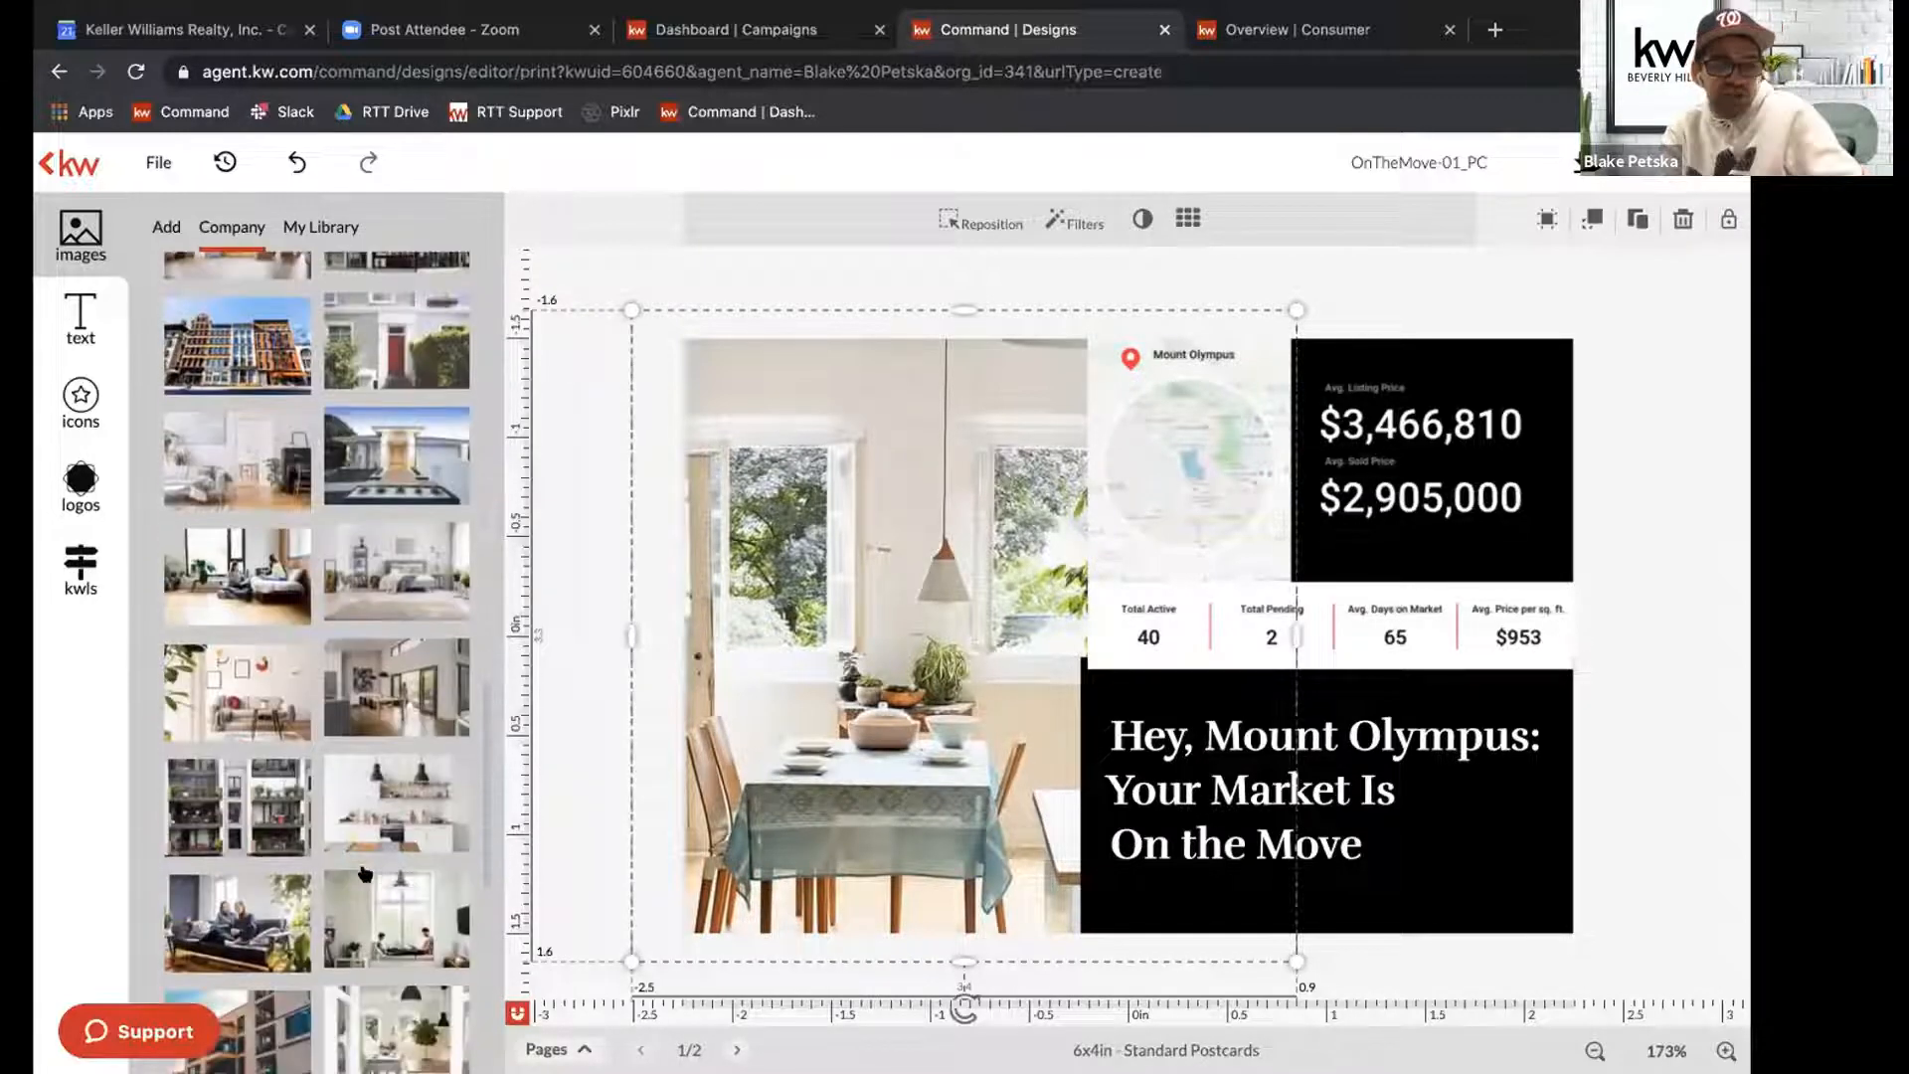
scroll(365, 873, down, 10)
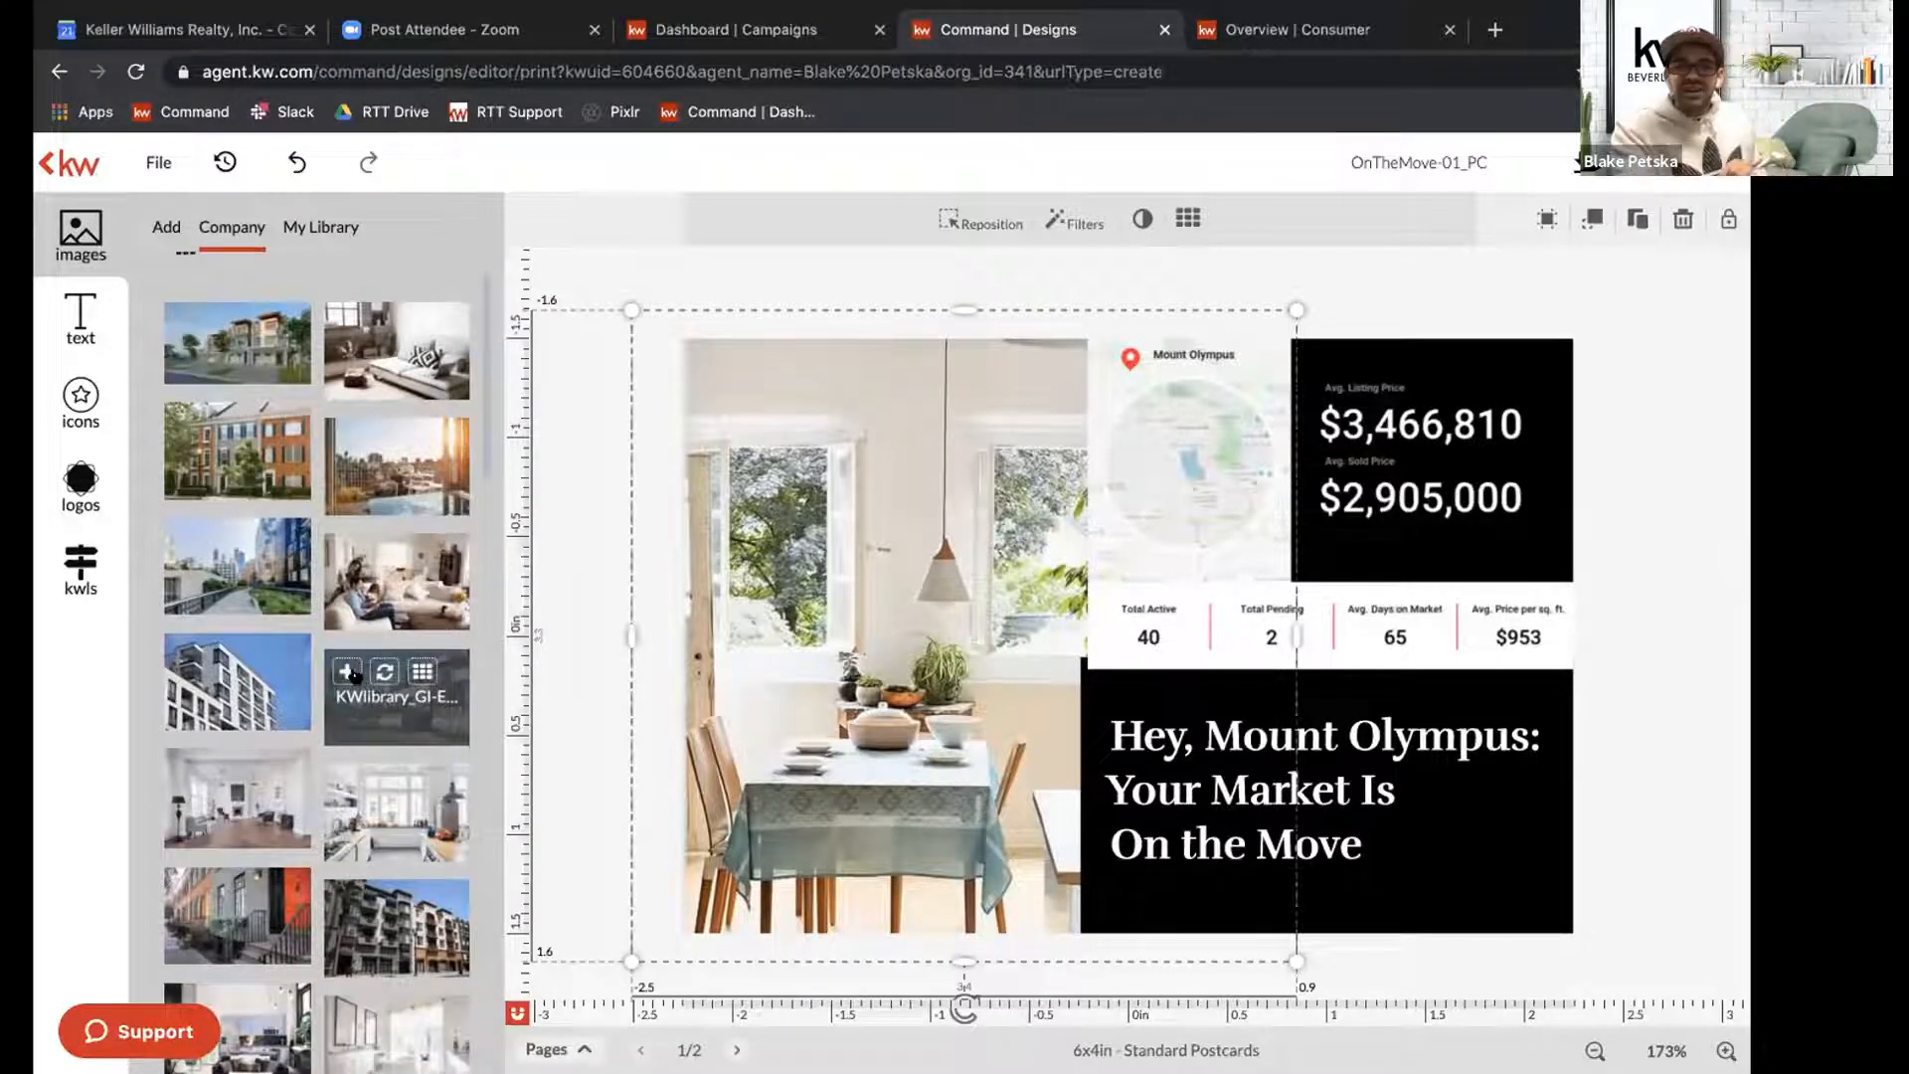
click(383, 673)
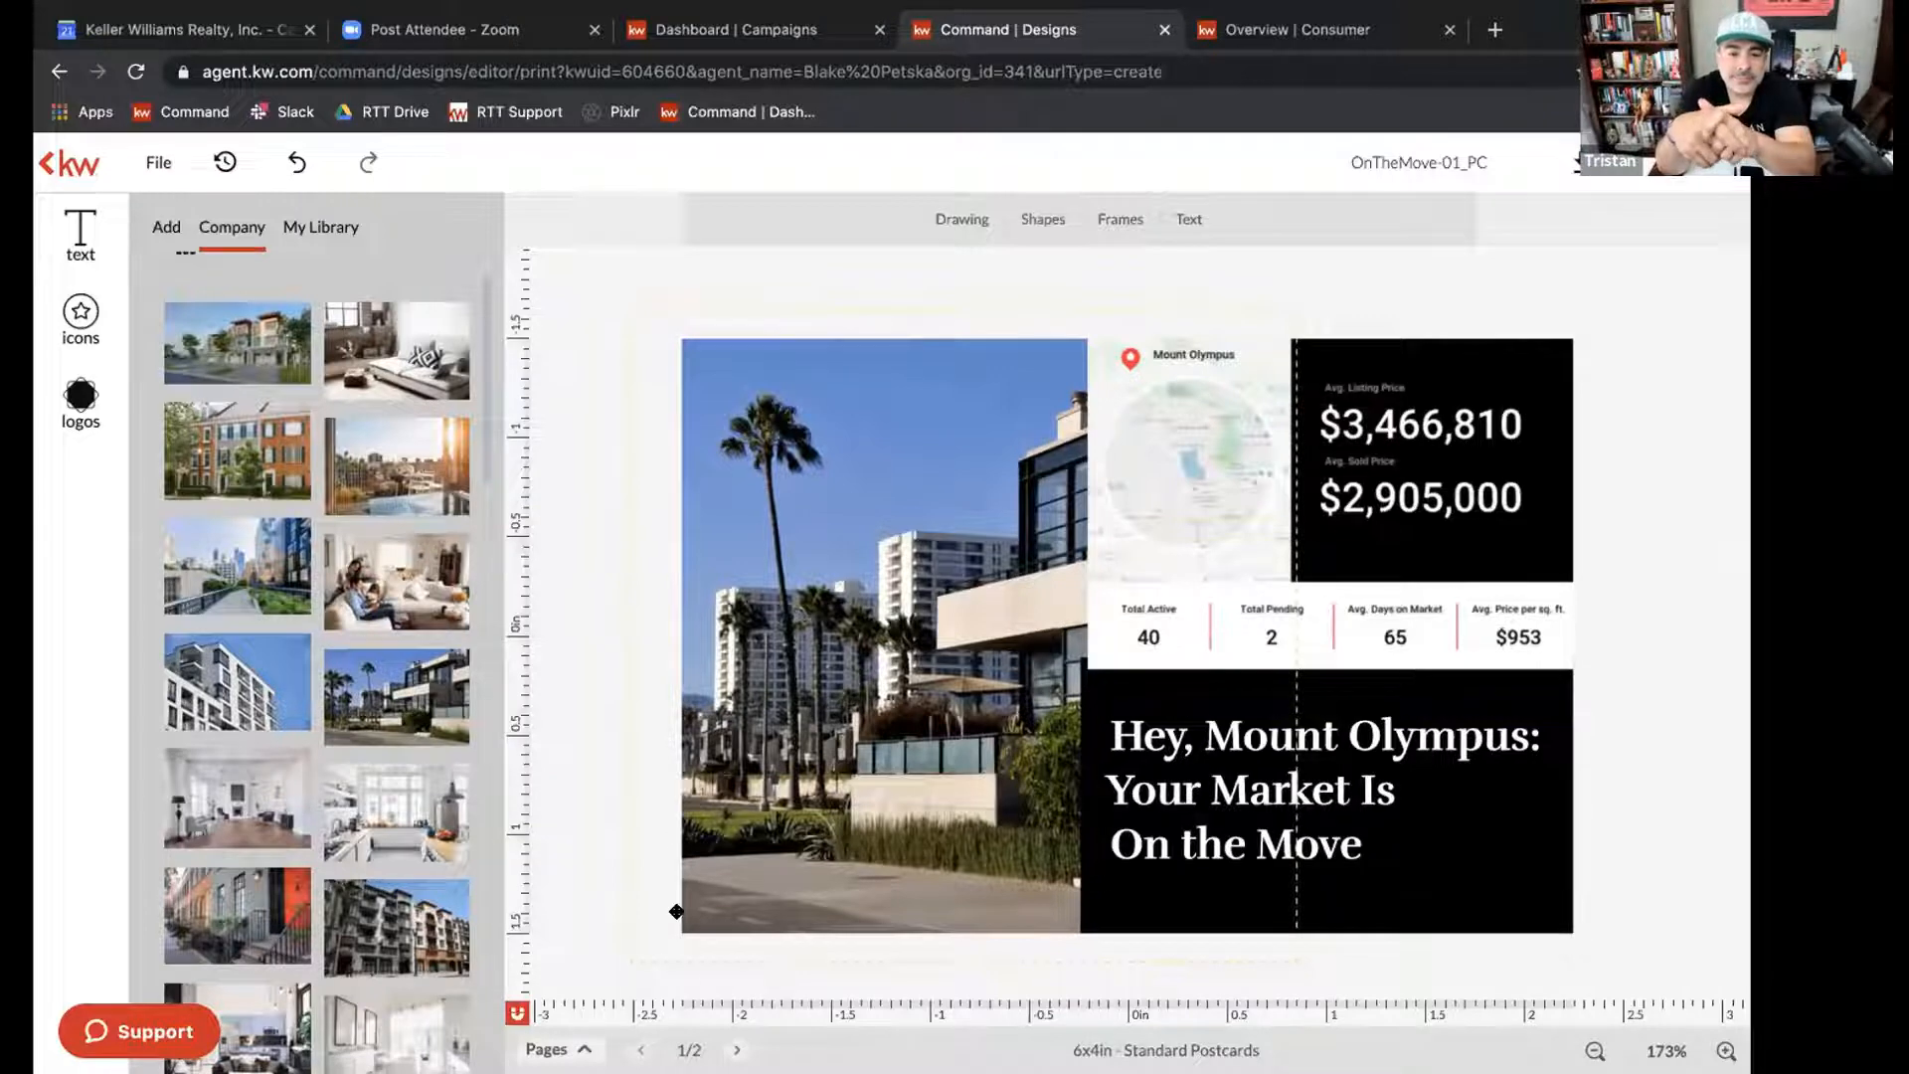
Upload Hercules Hi Res.jpeg to the image library and replace the palm tree house photo on the postcard's front with it.
click(557, 1050)
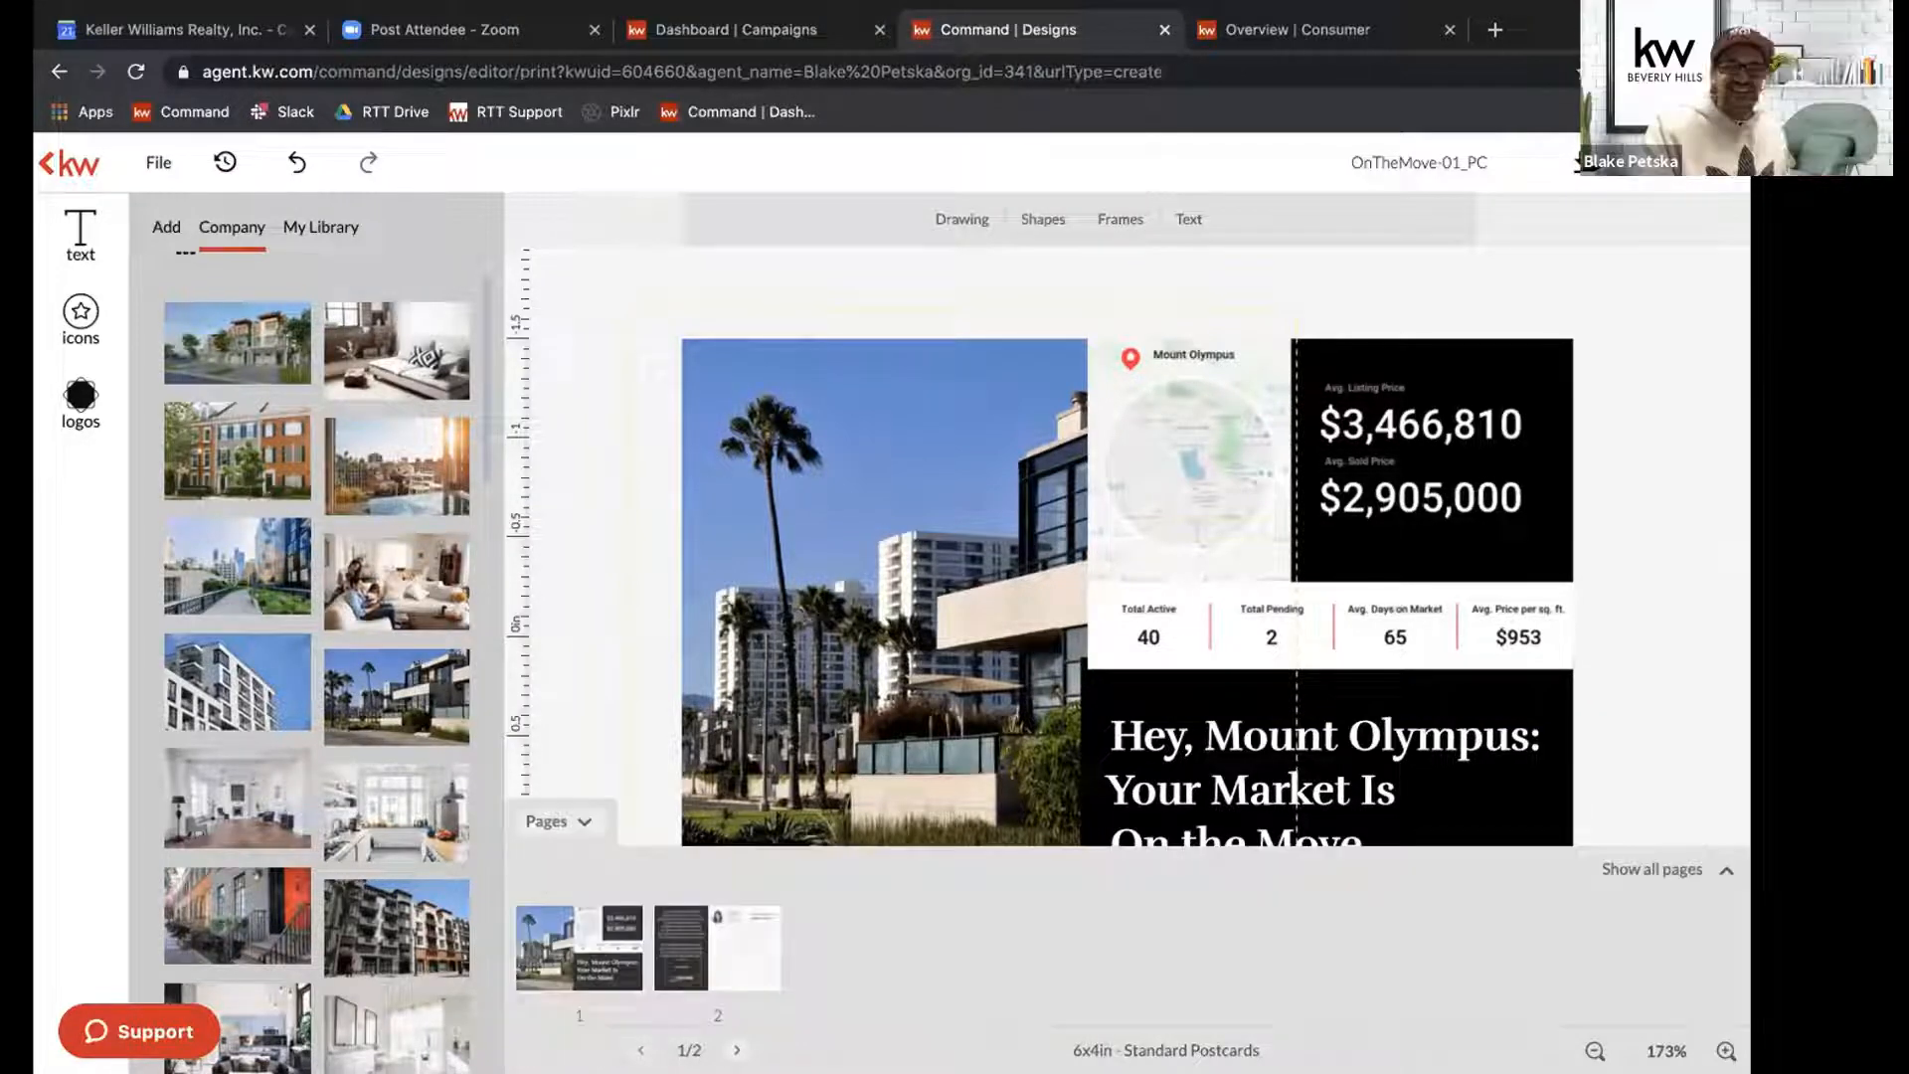
scroll(397, 596, down, 10)
scroll(396, 892, down, 10)
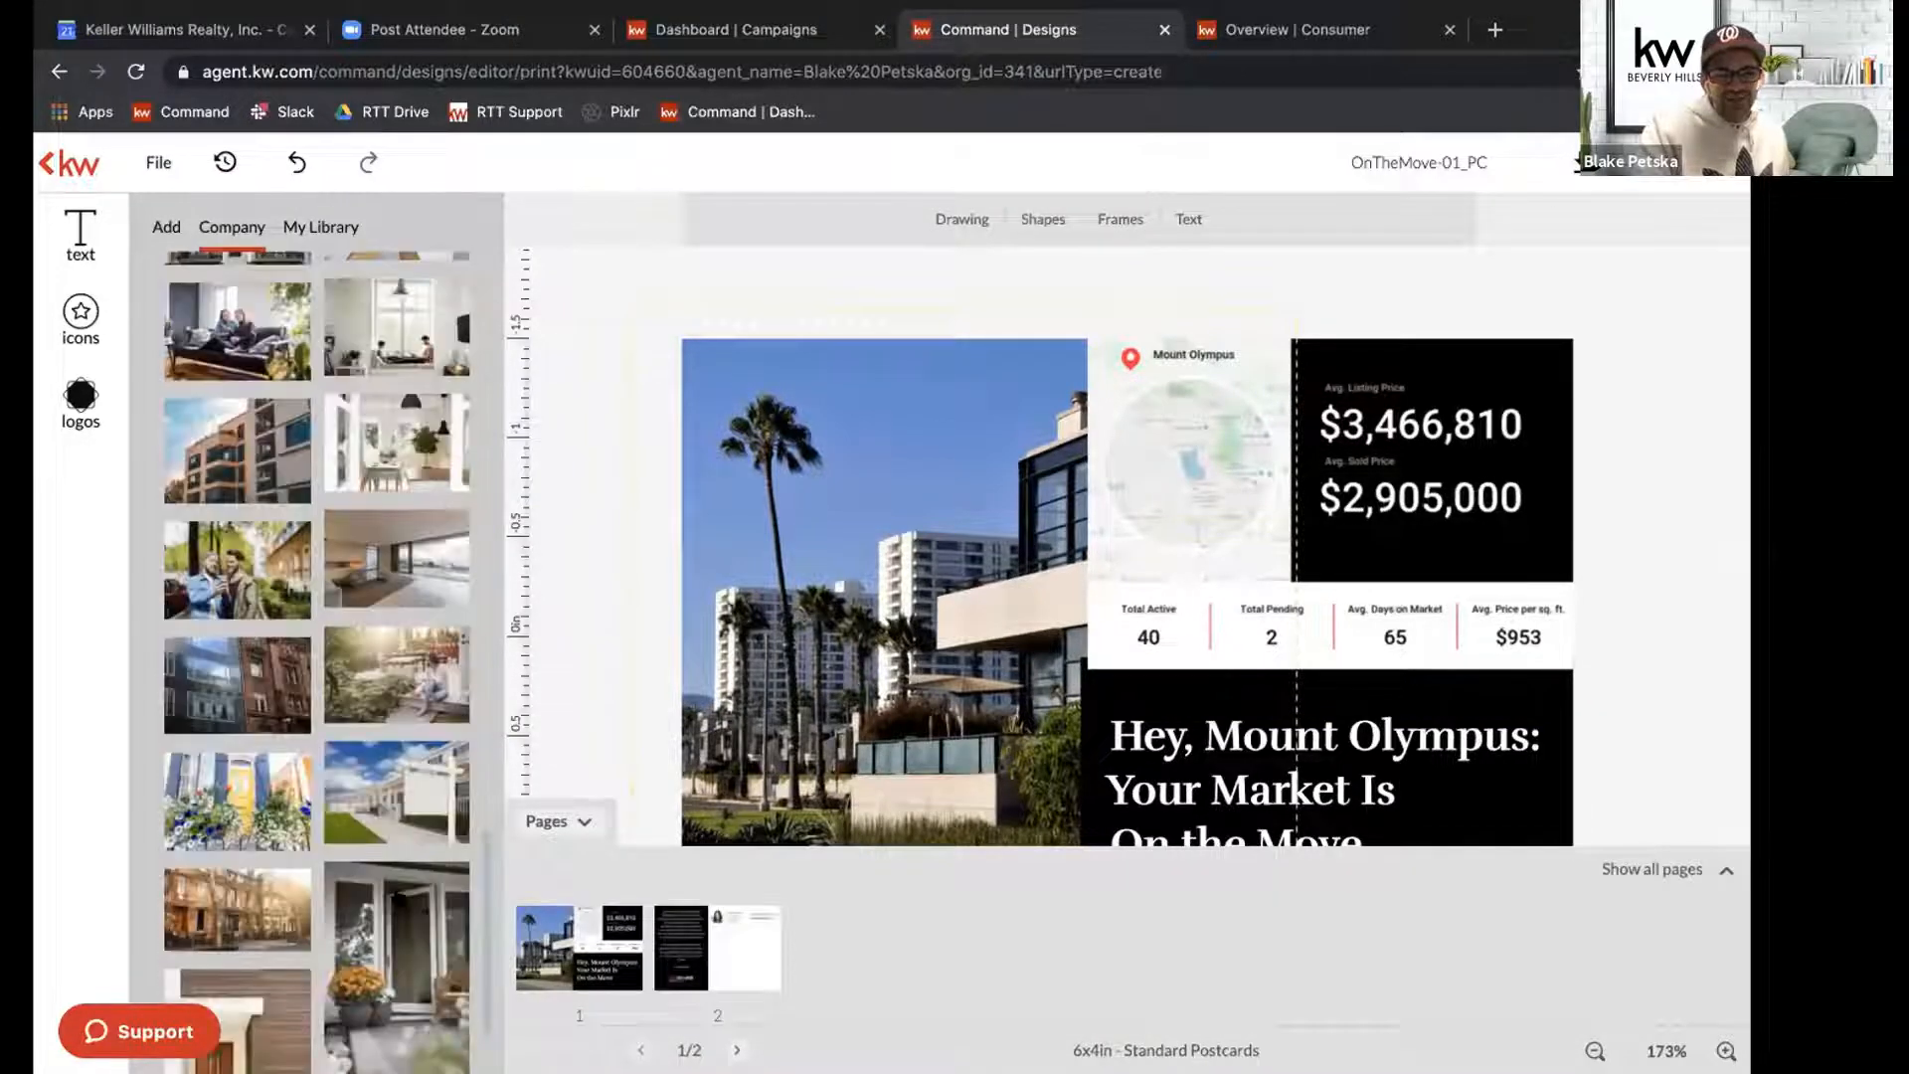
scroll(396, 892, up, 20)
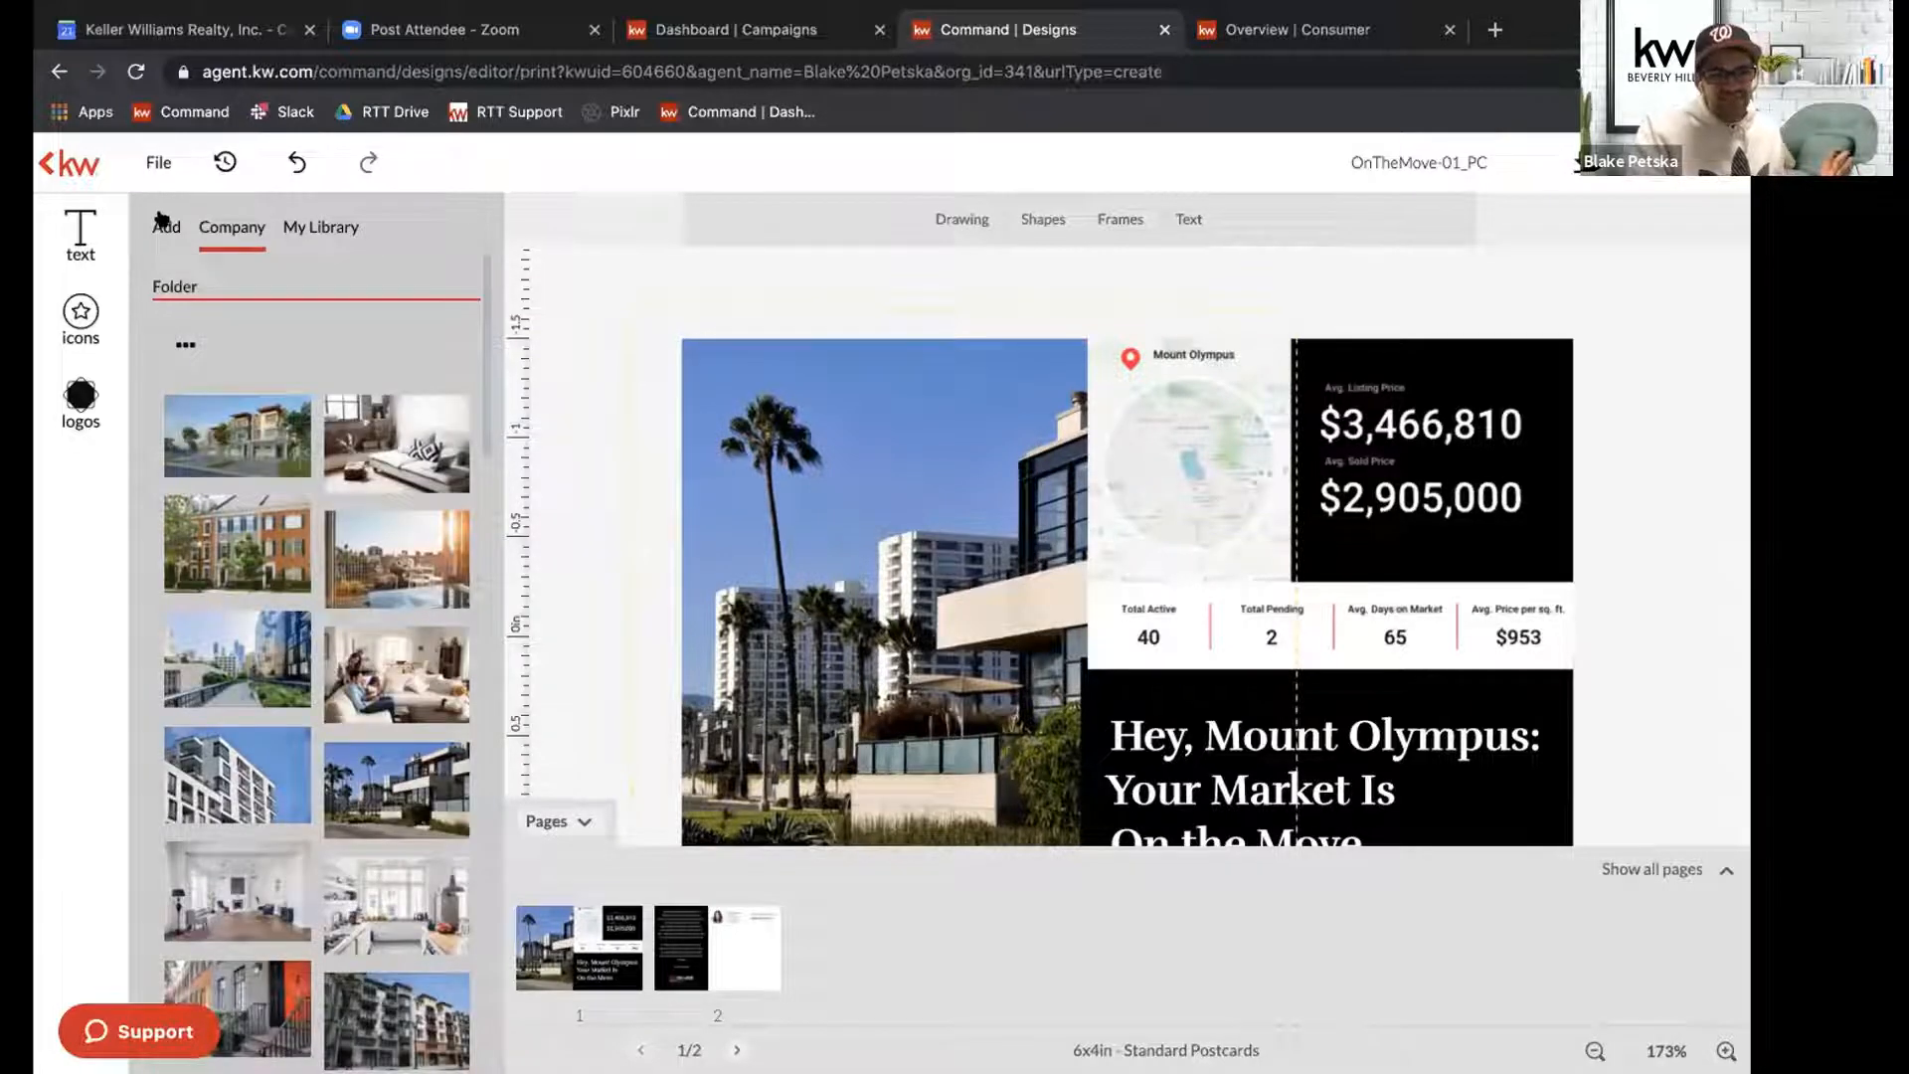
click(162, 221)
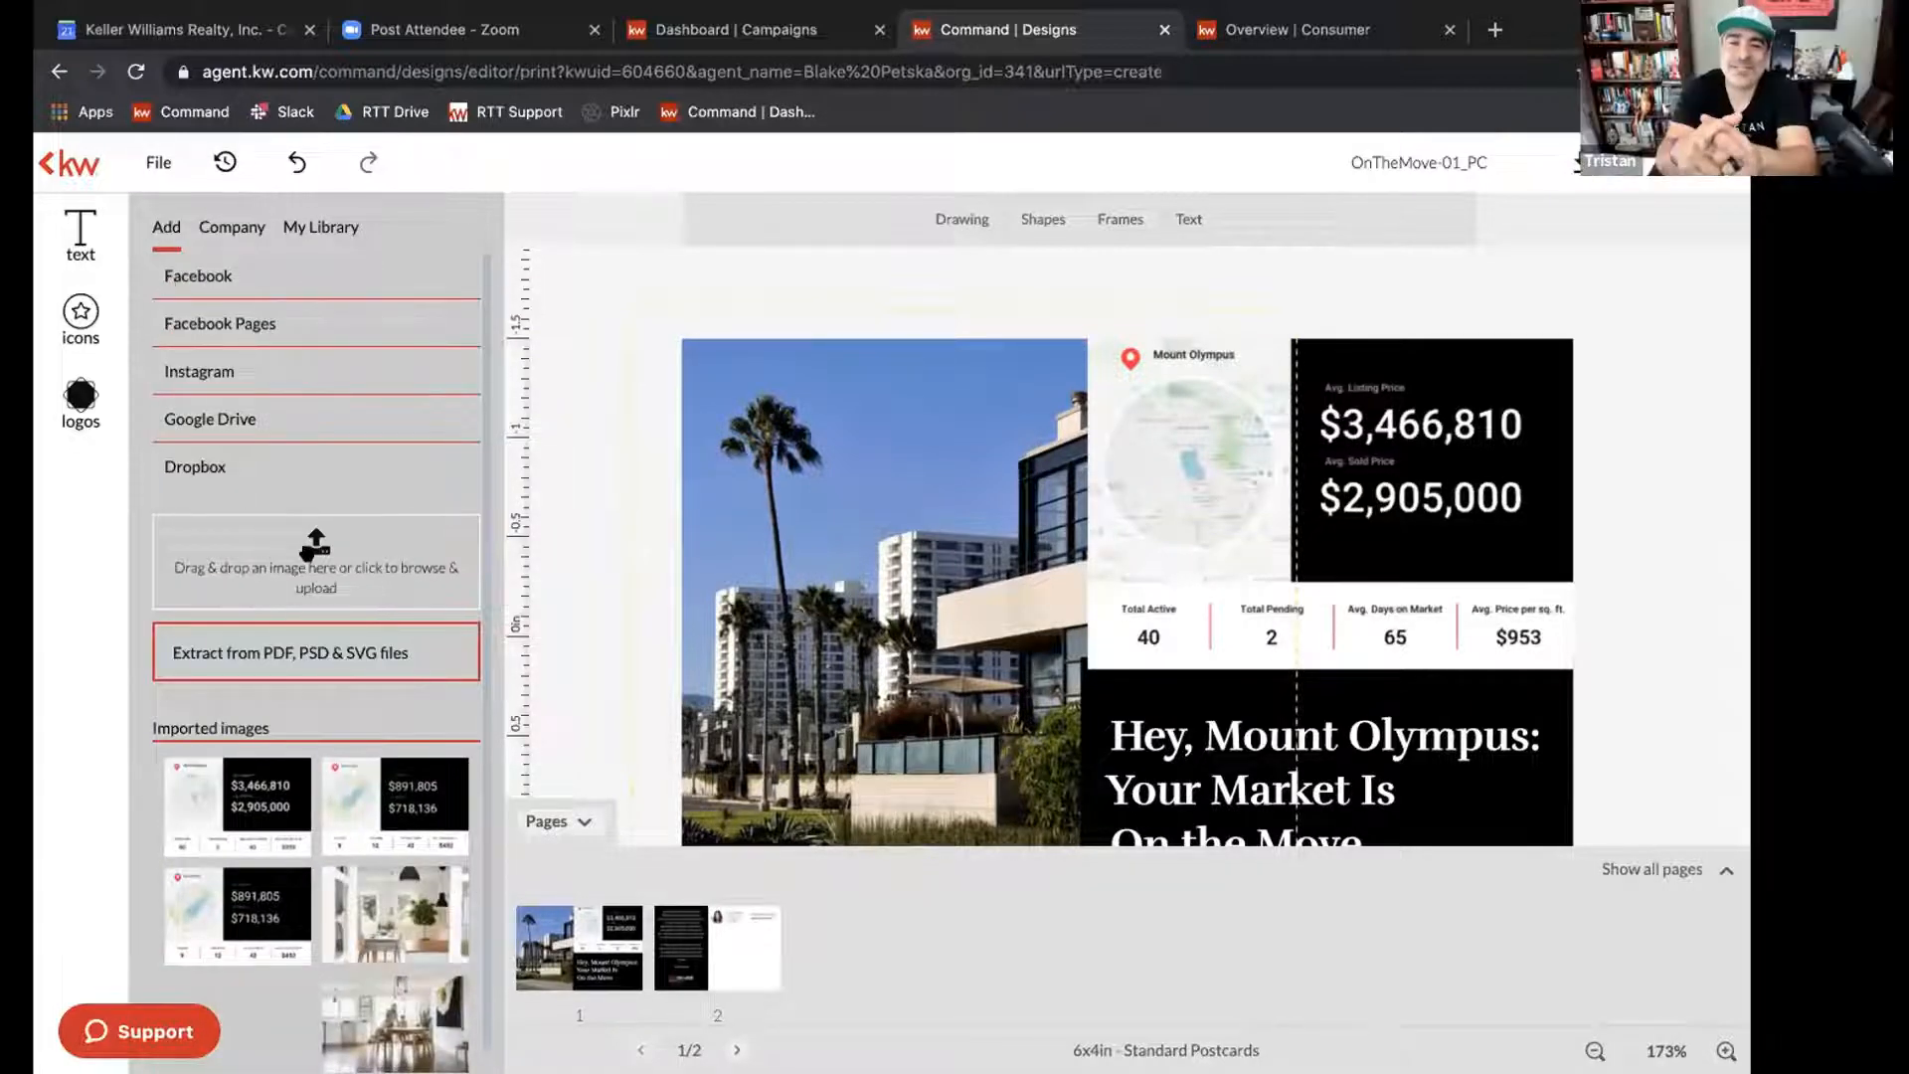
click(283, 557)
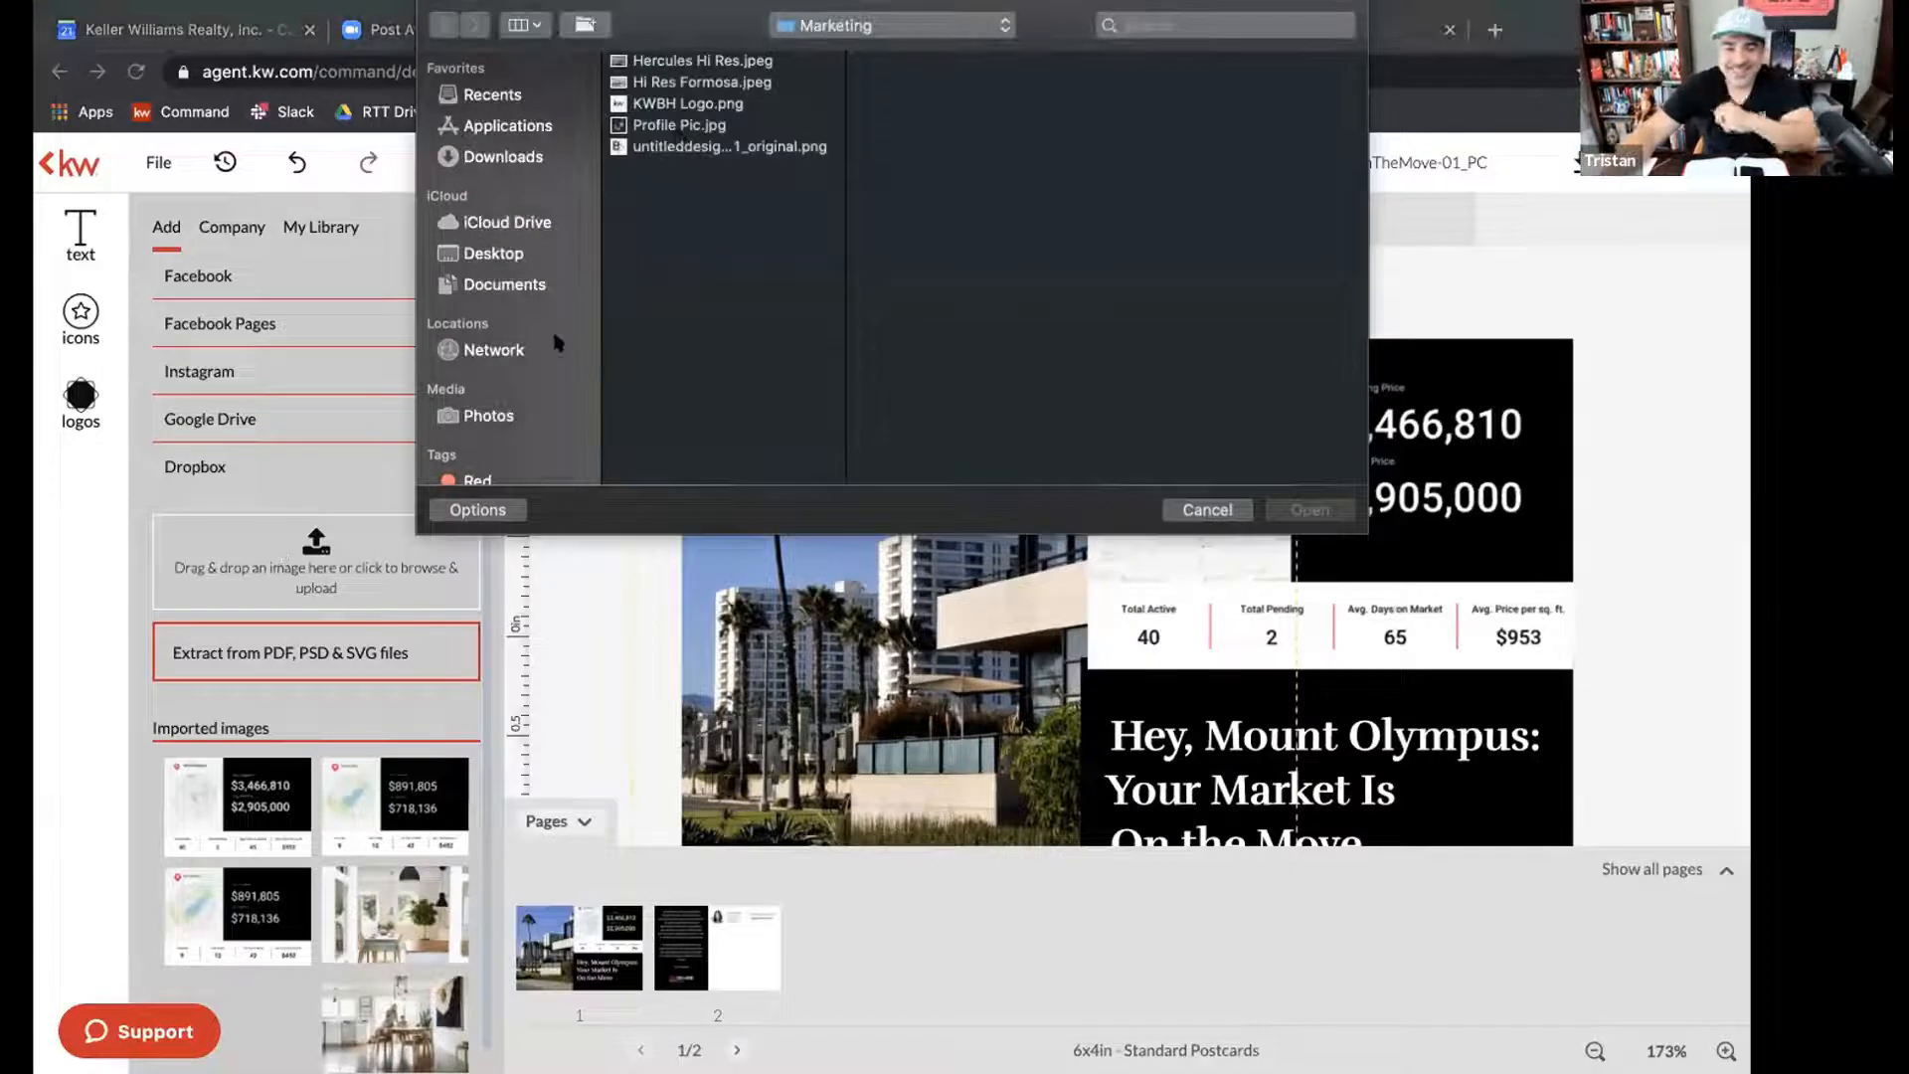
double_click(669, 62)
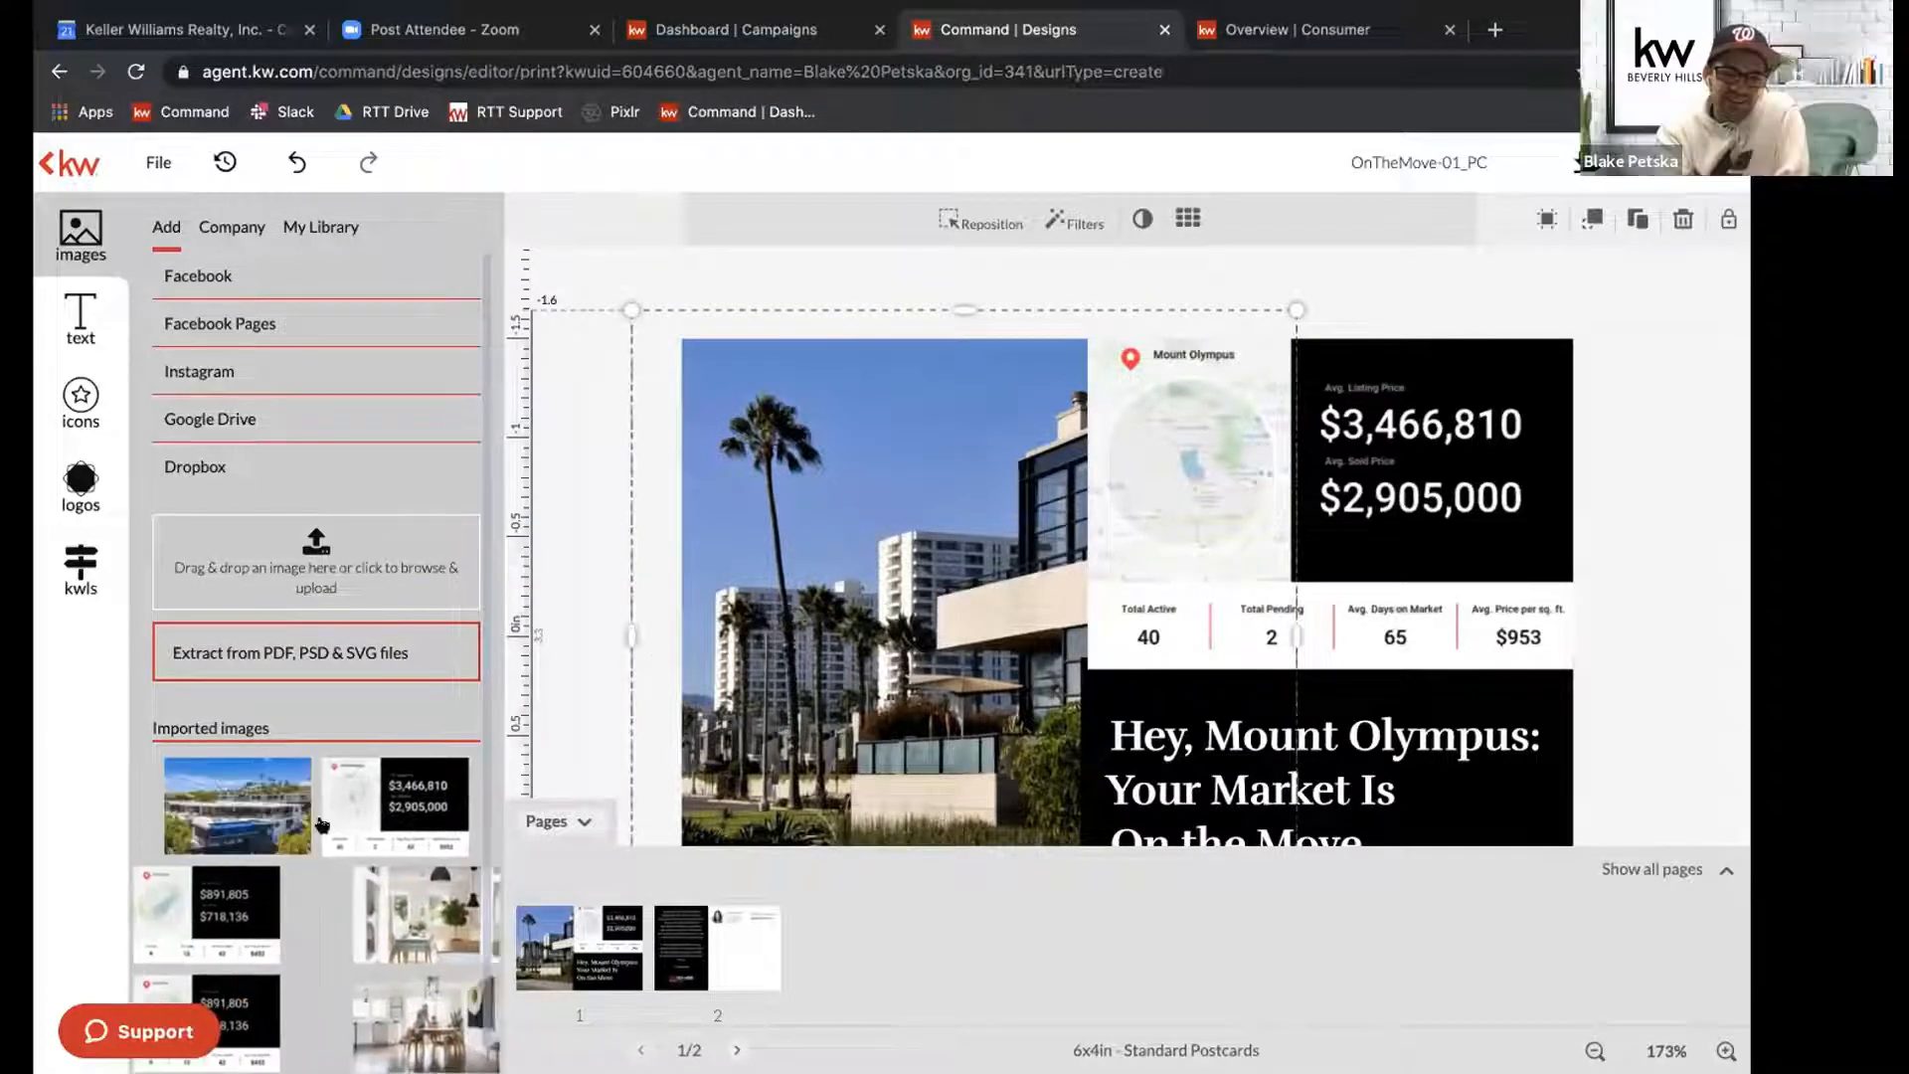
click(207, 789)
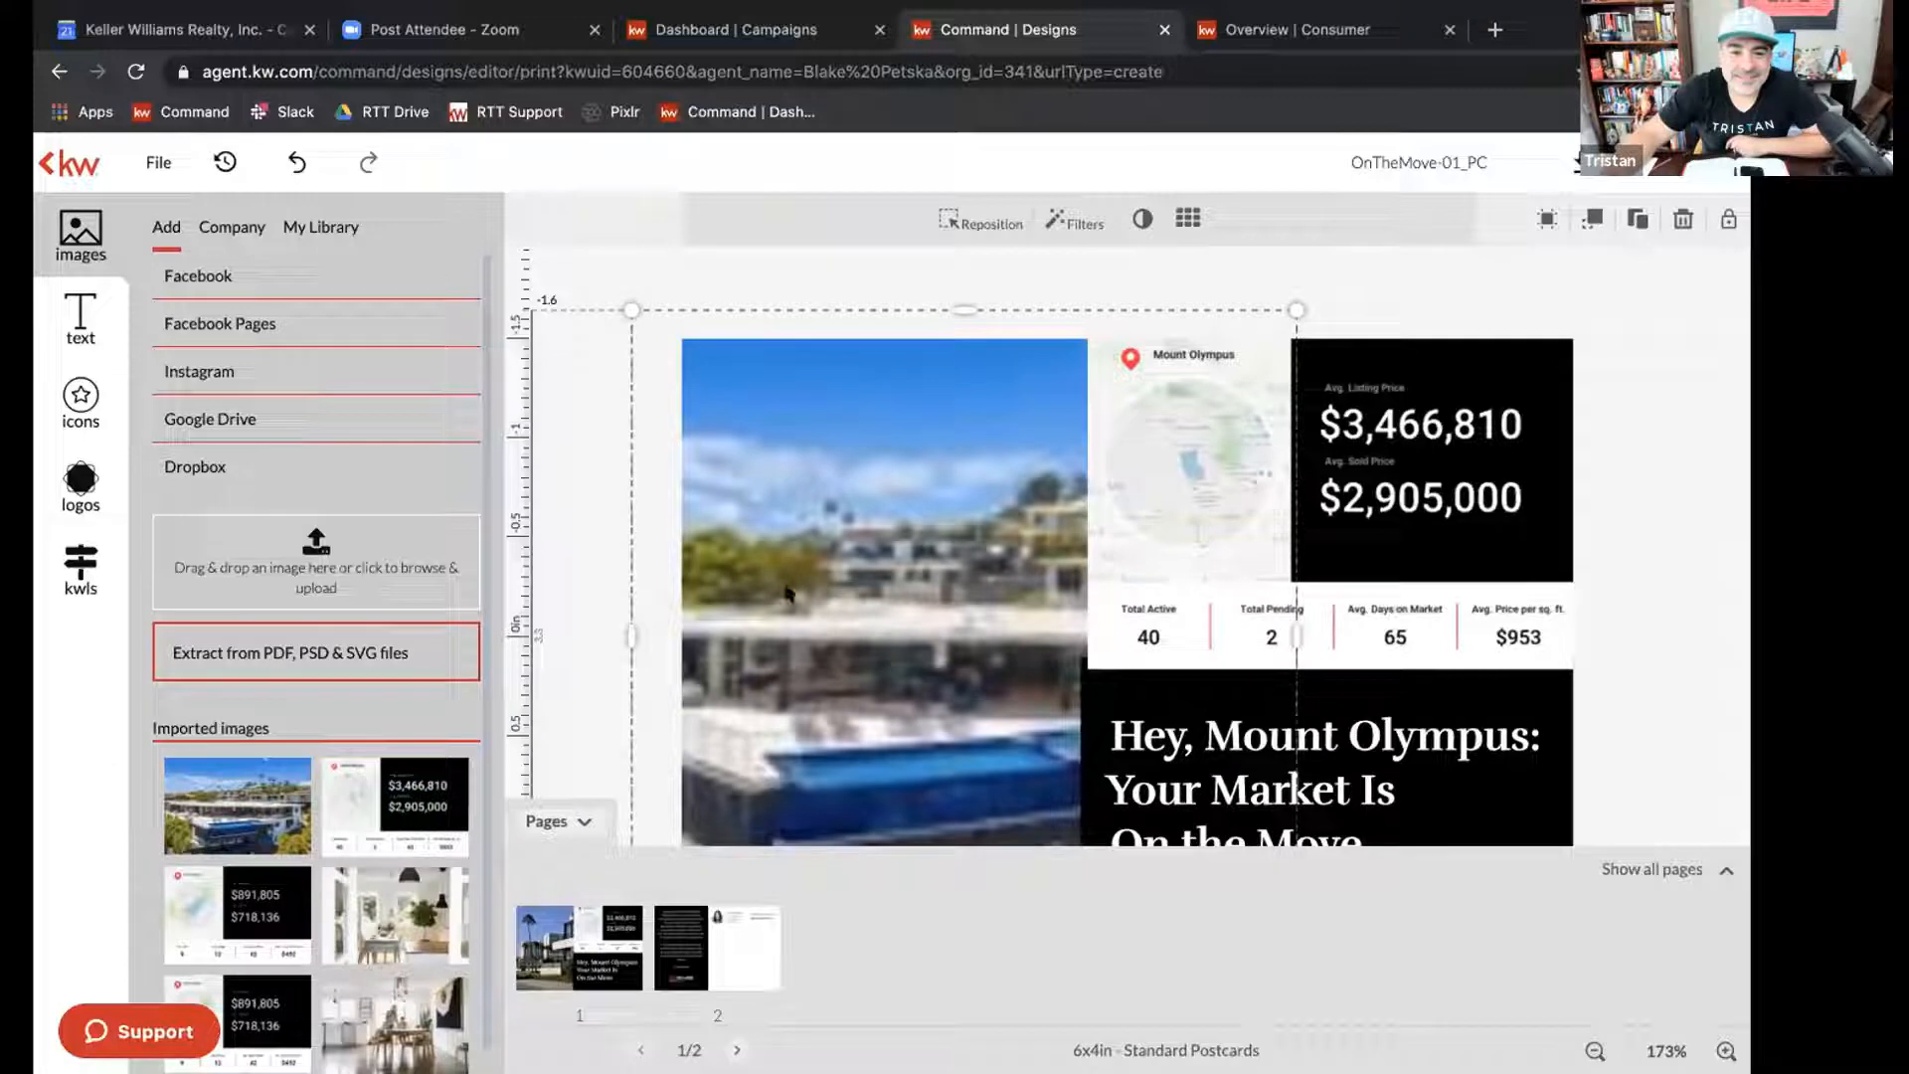
Shift the uploaded house photo to the right within its frame on the postcard's front.
click(549, 821)
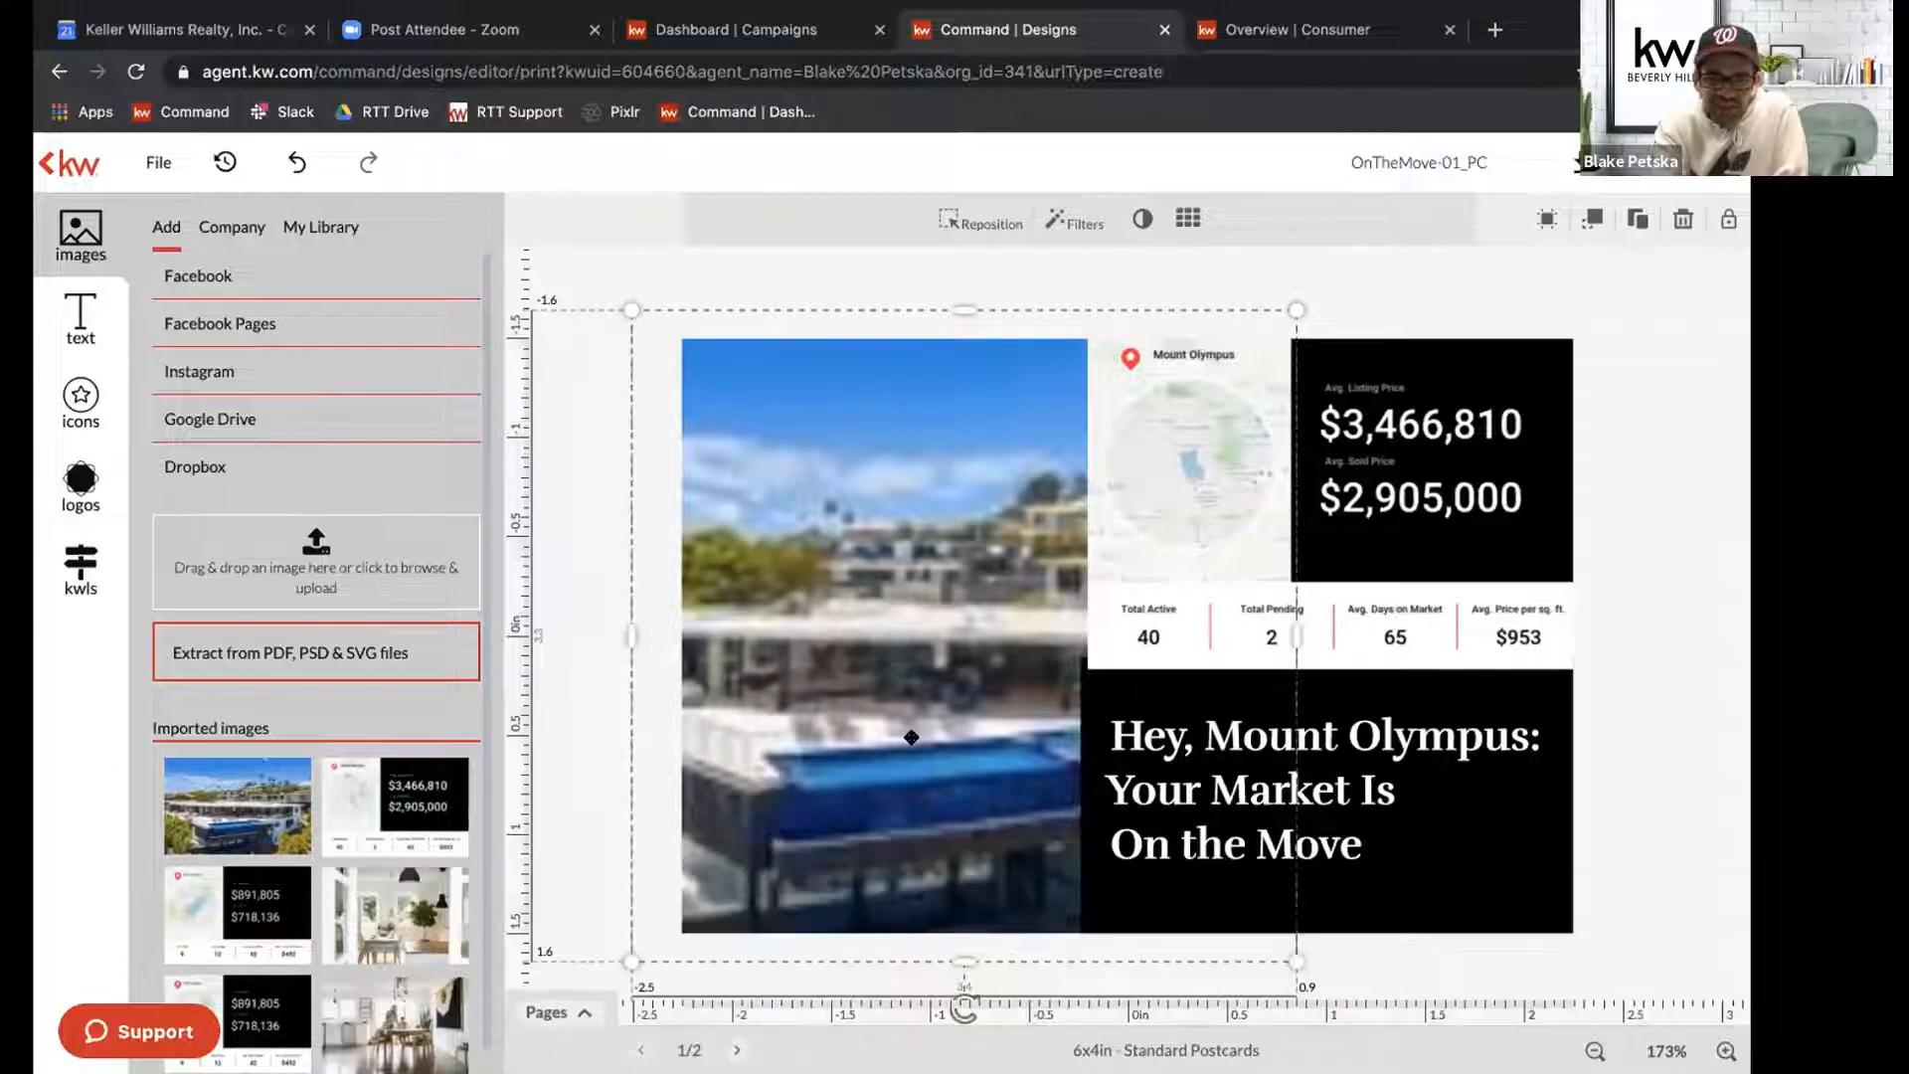
double_click(911, 672)
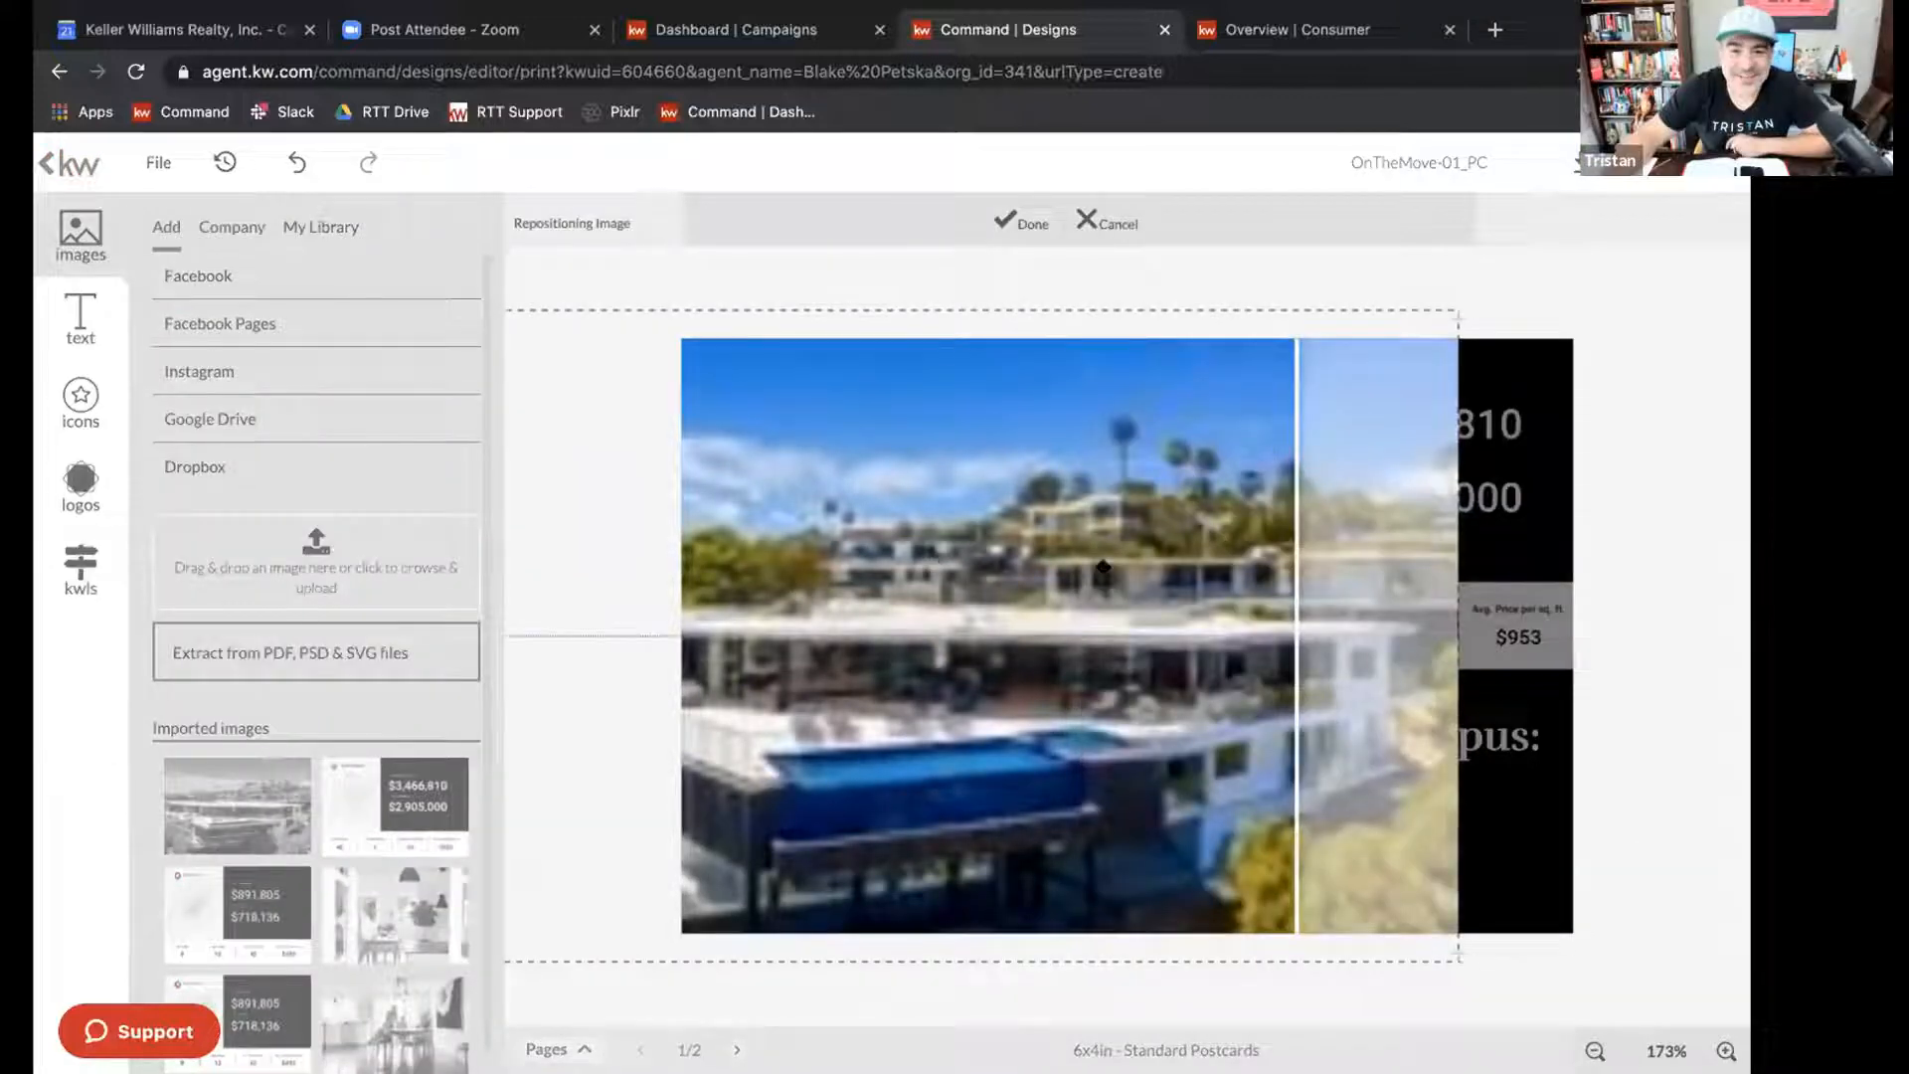
drag(911, 672, 1054, 637)
click(1024, 221)
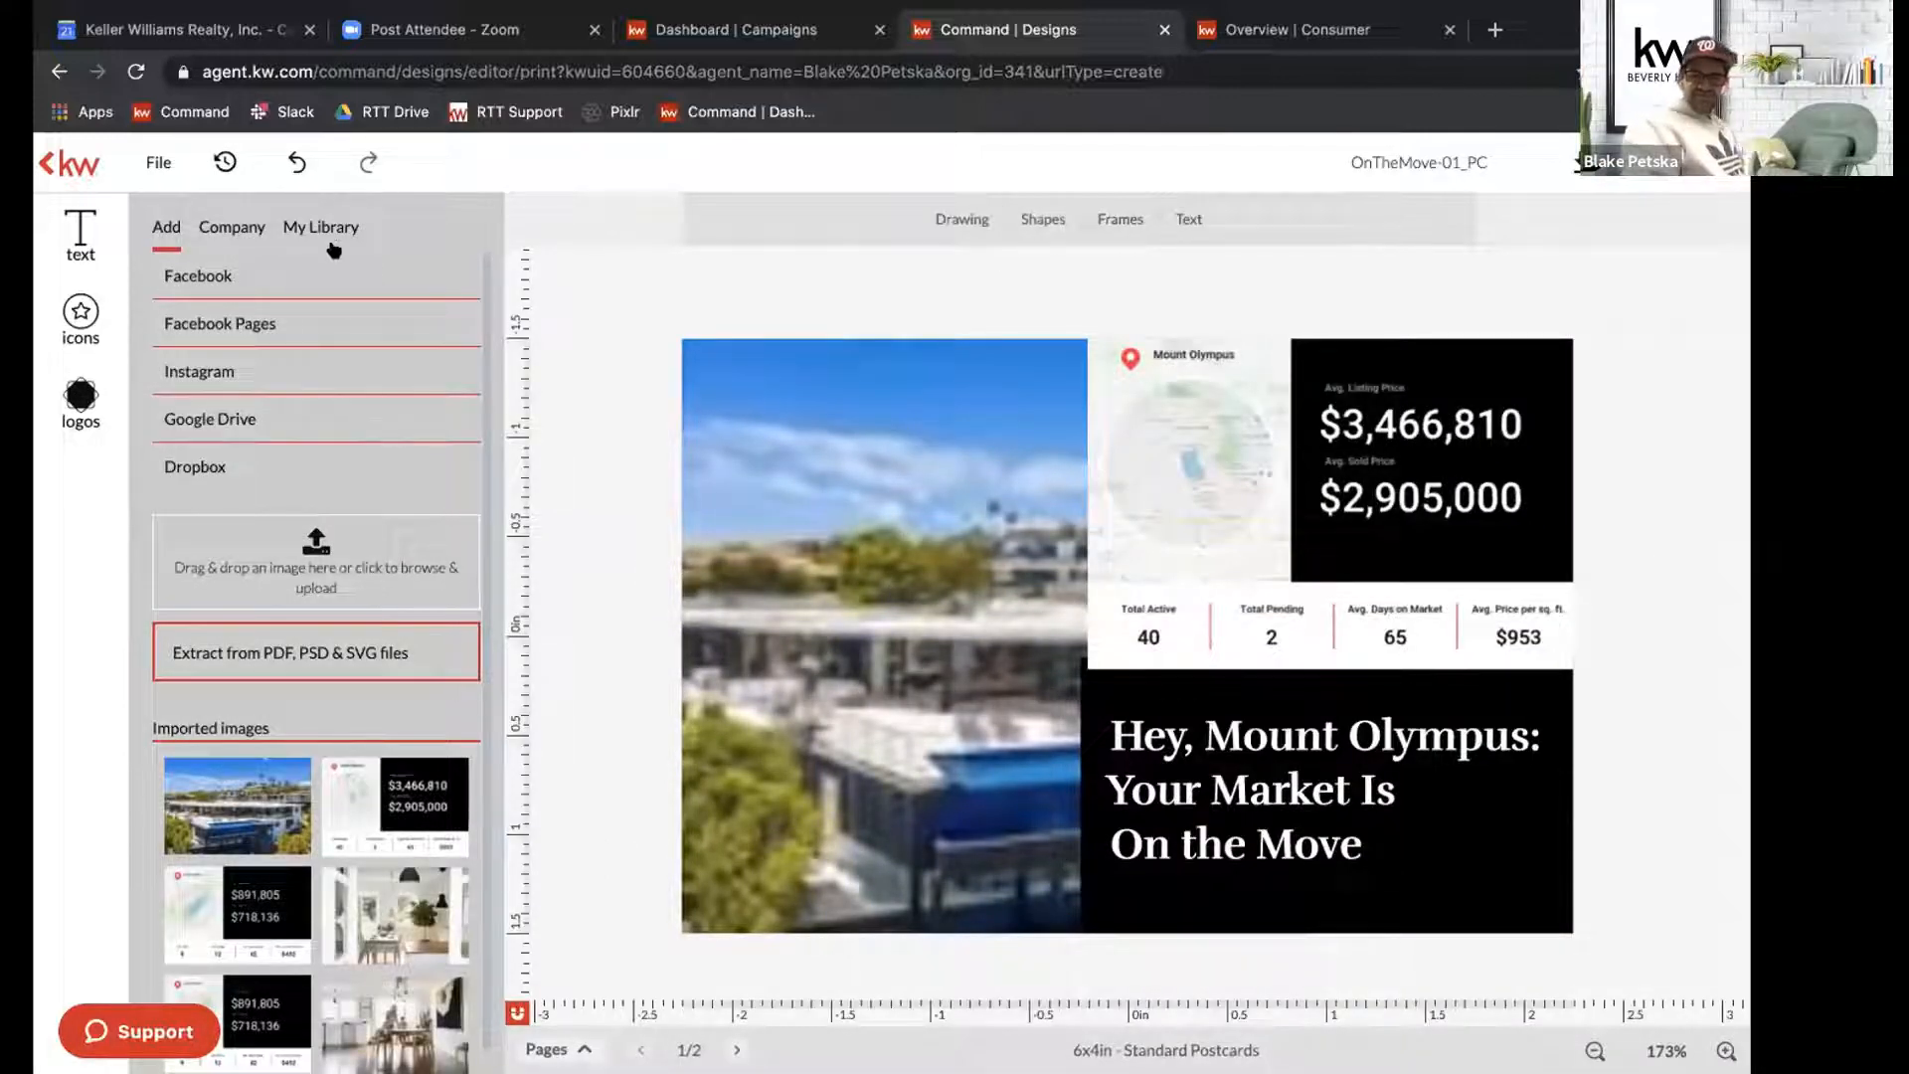
Replace the front photo with the company library's modern house beside palm trees and shift it right within its frame.
click(231, 227)
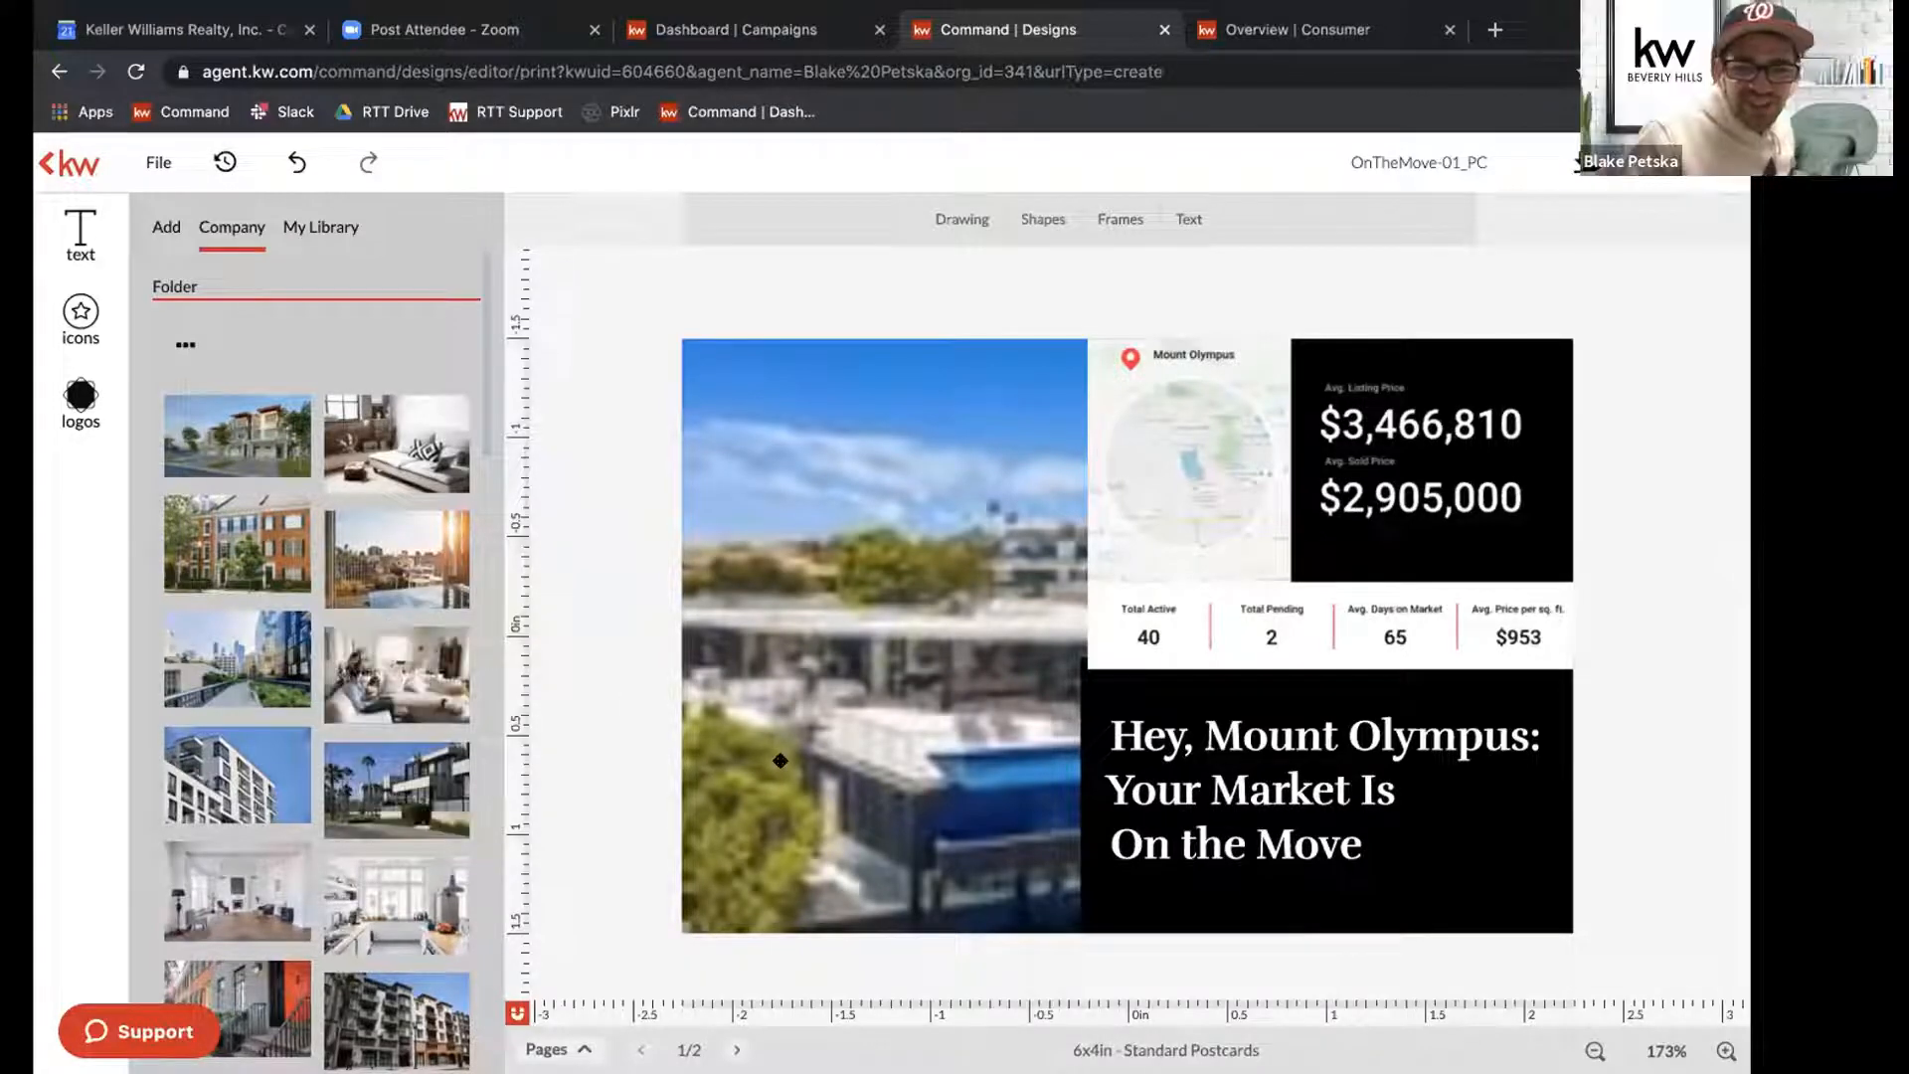
click(764, 722)
click(356, 766)
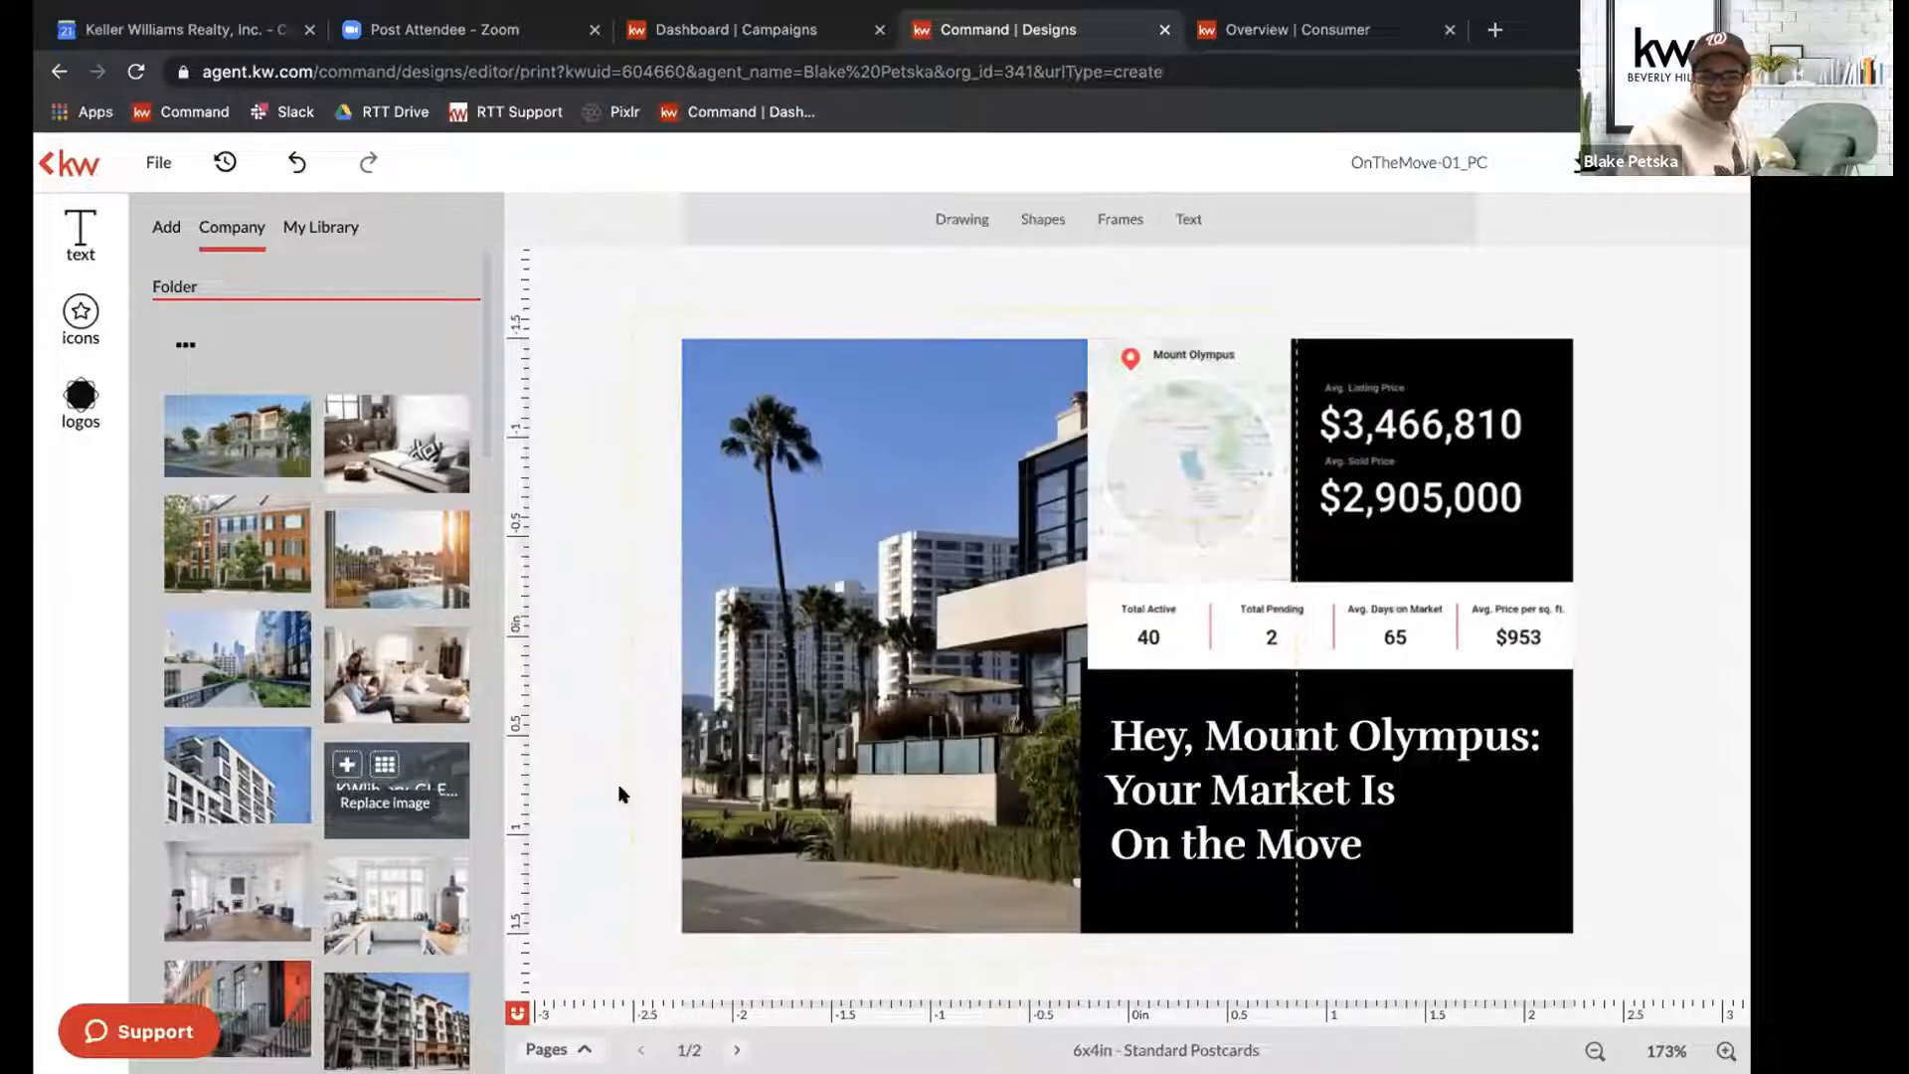
double_click(930, 428)
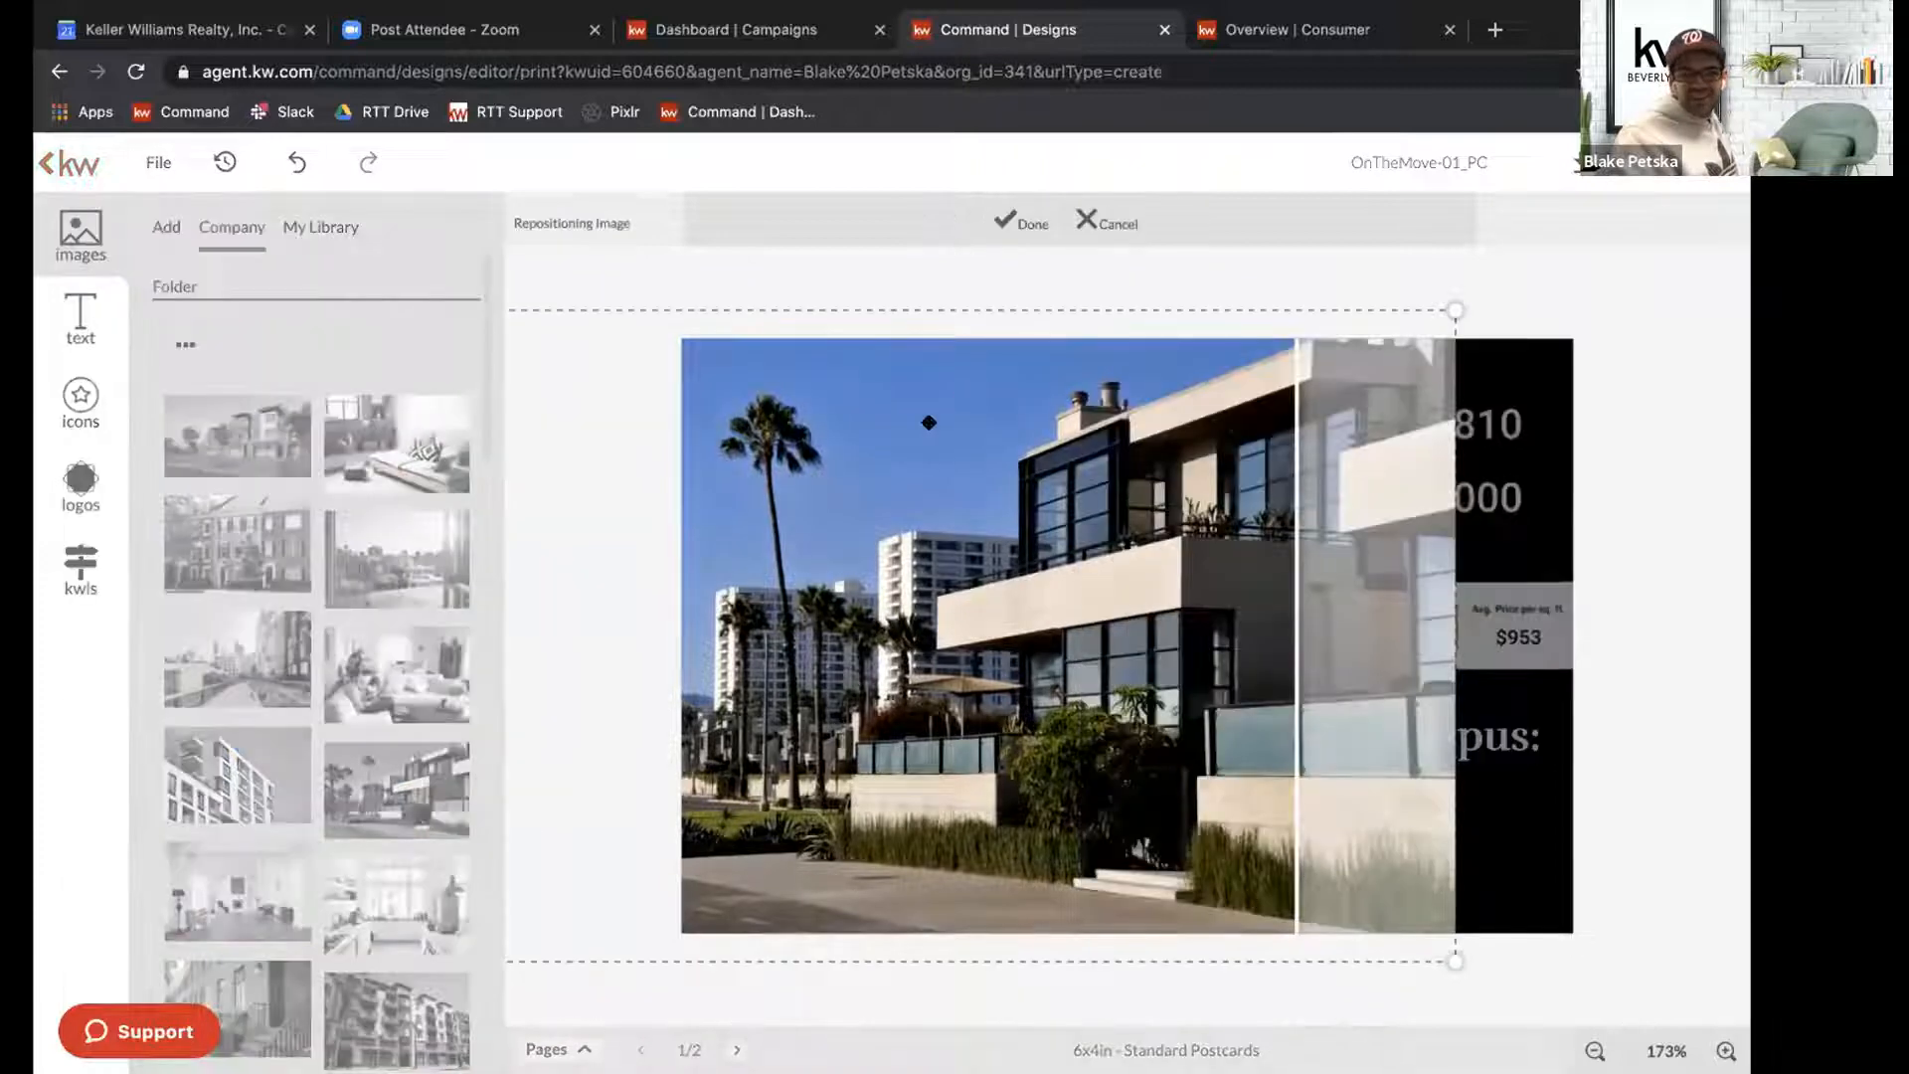
drag(964, 449, 1091, 455)
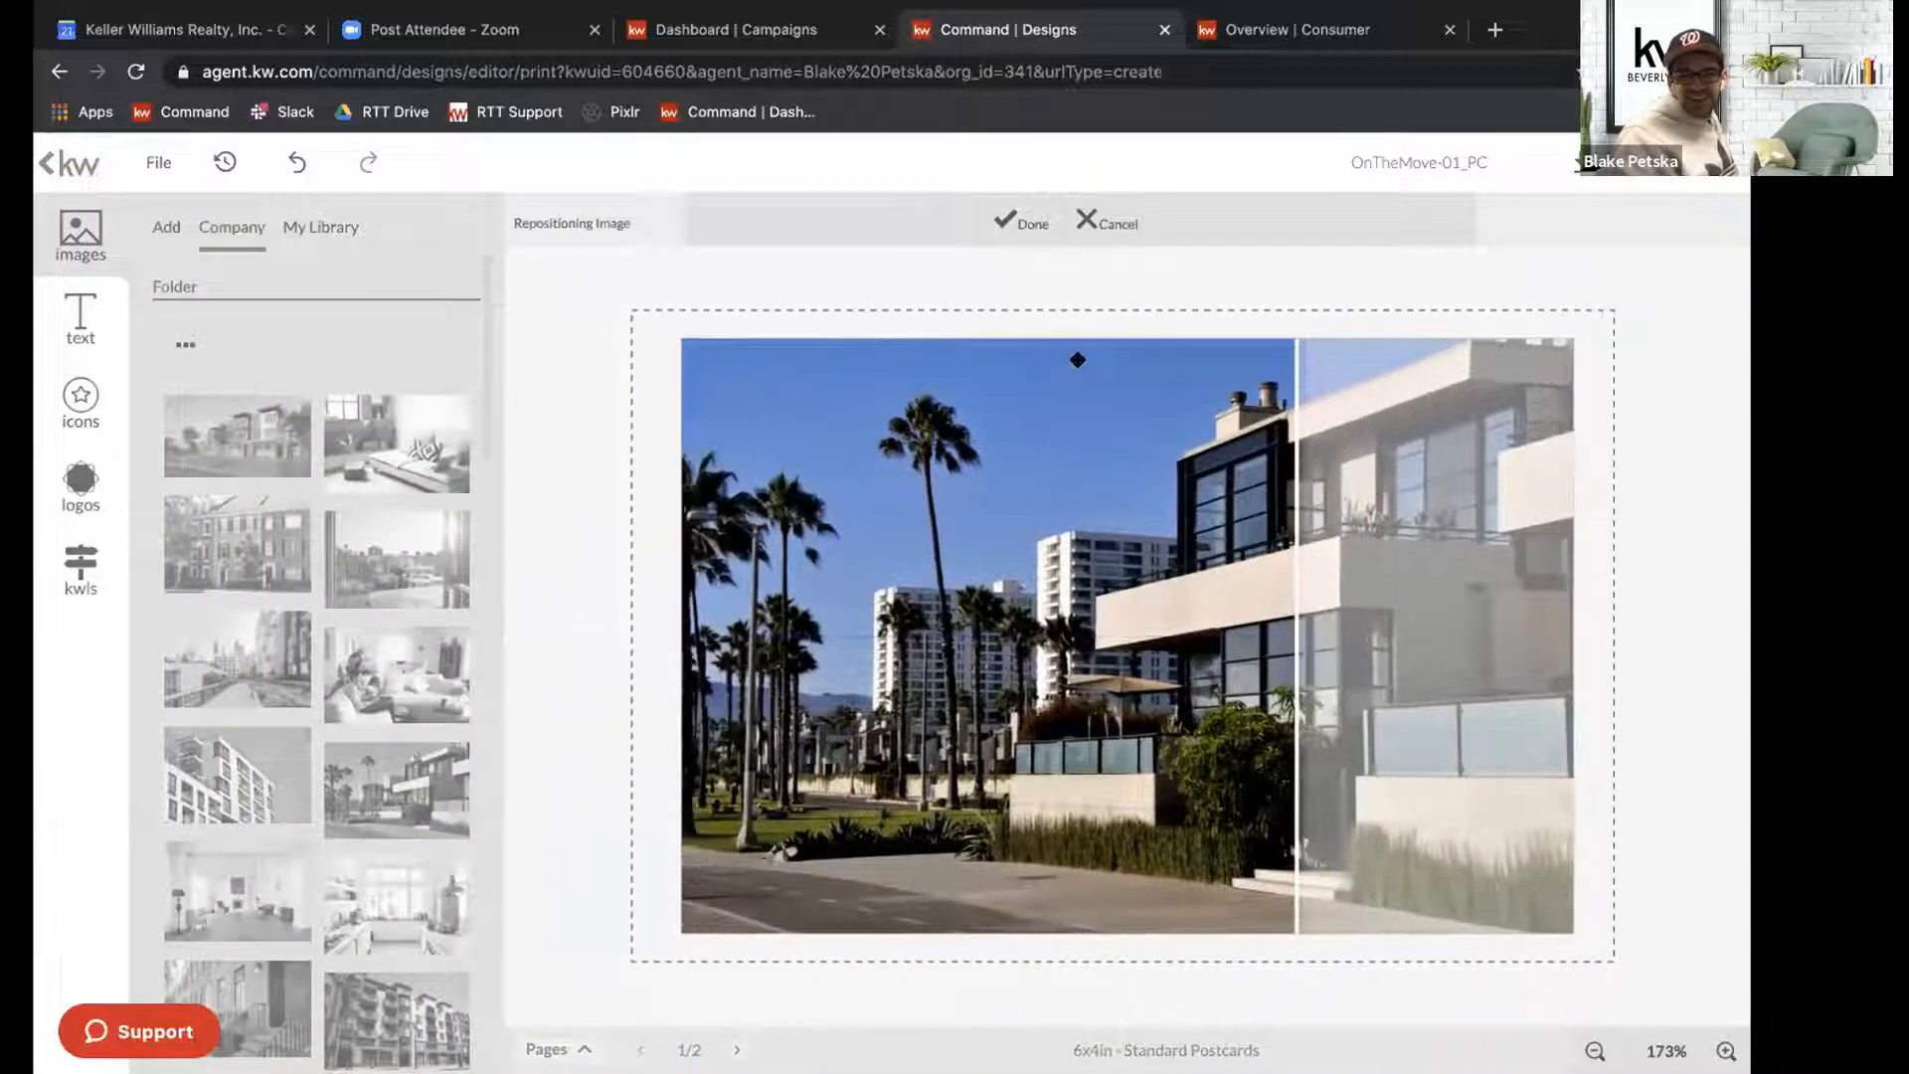
click(1026, 225)
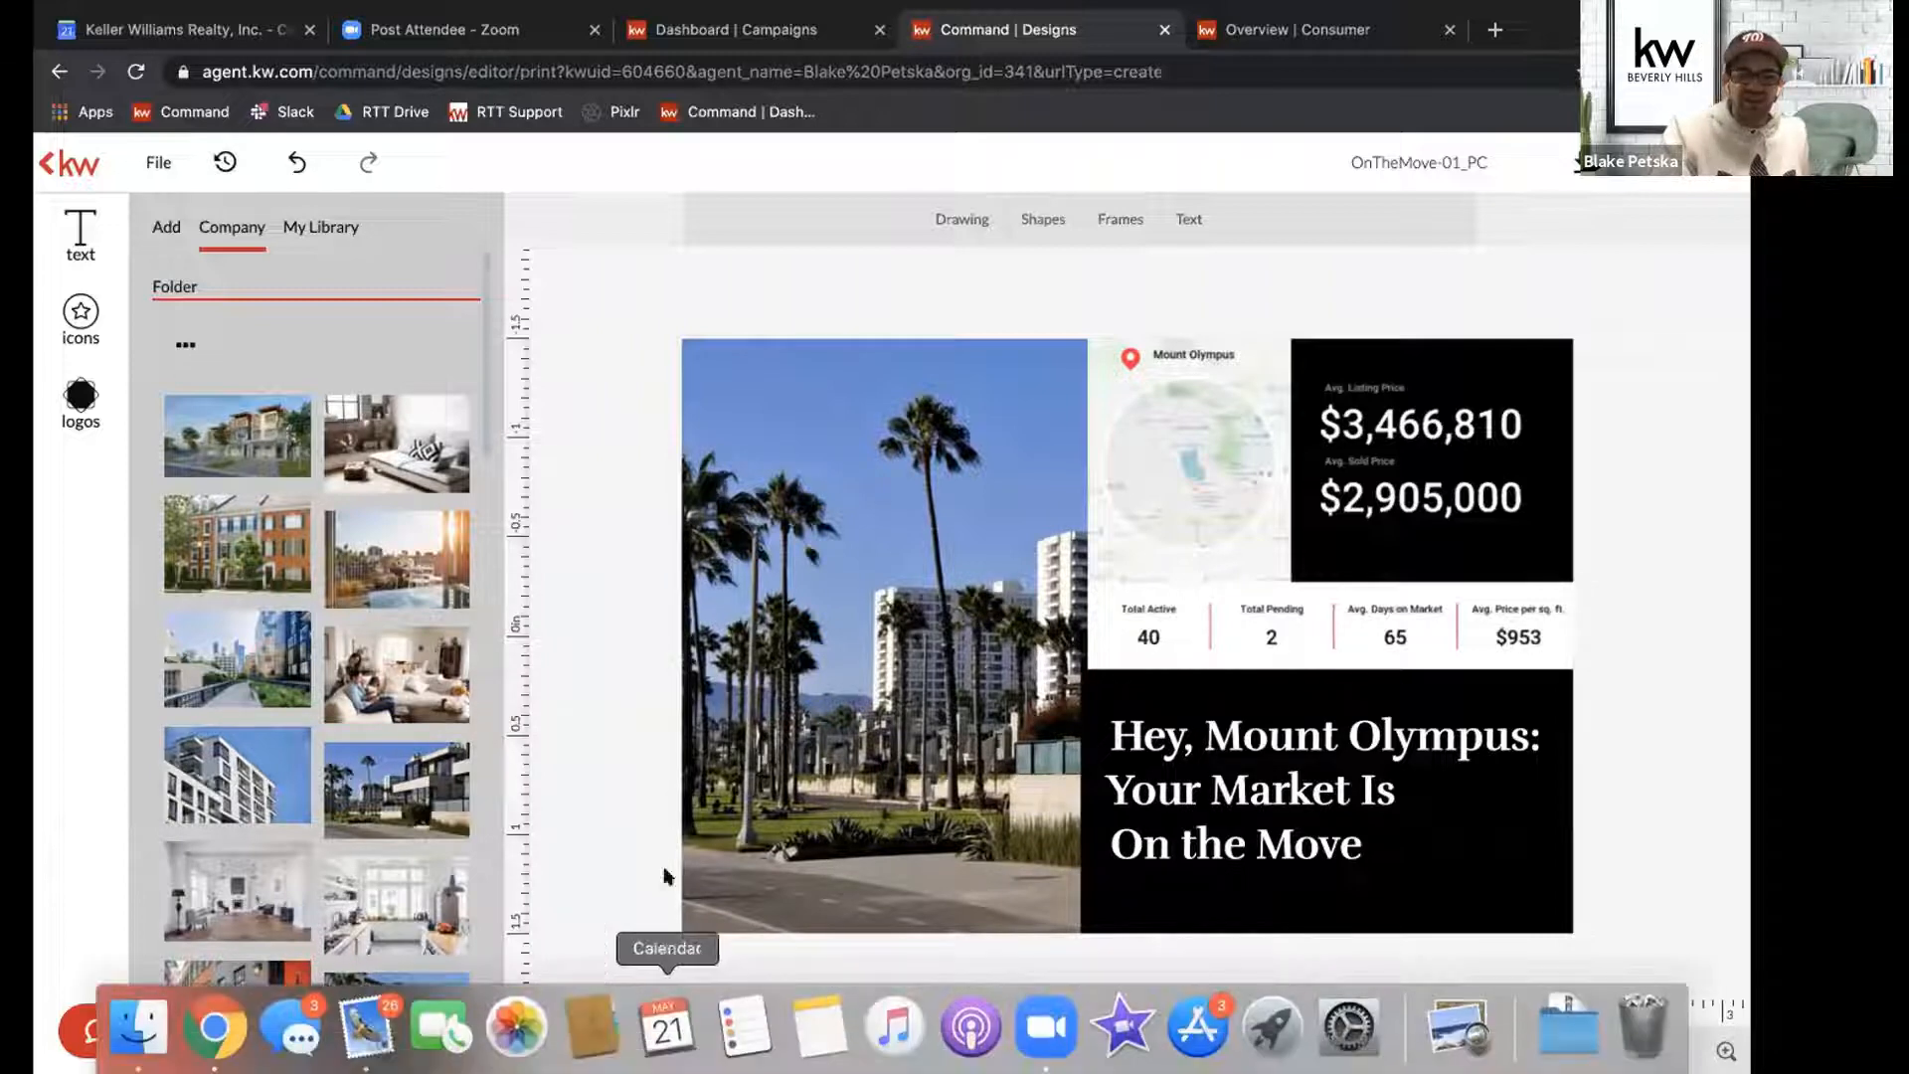
Open the postcard's second page and replace the Agent Name placeholder with the agent's full name.
click(557, 1049)
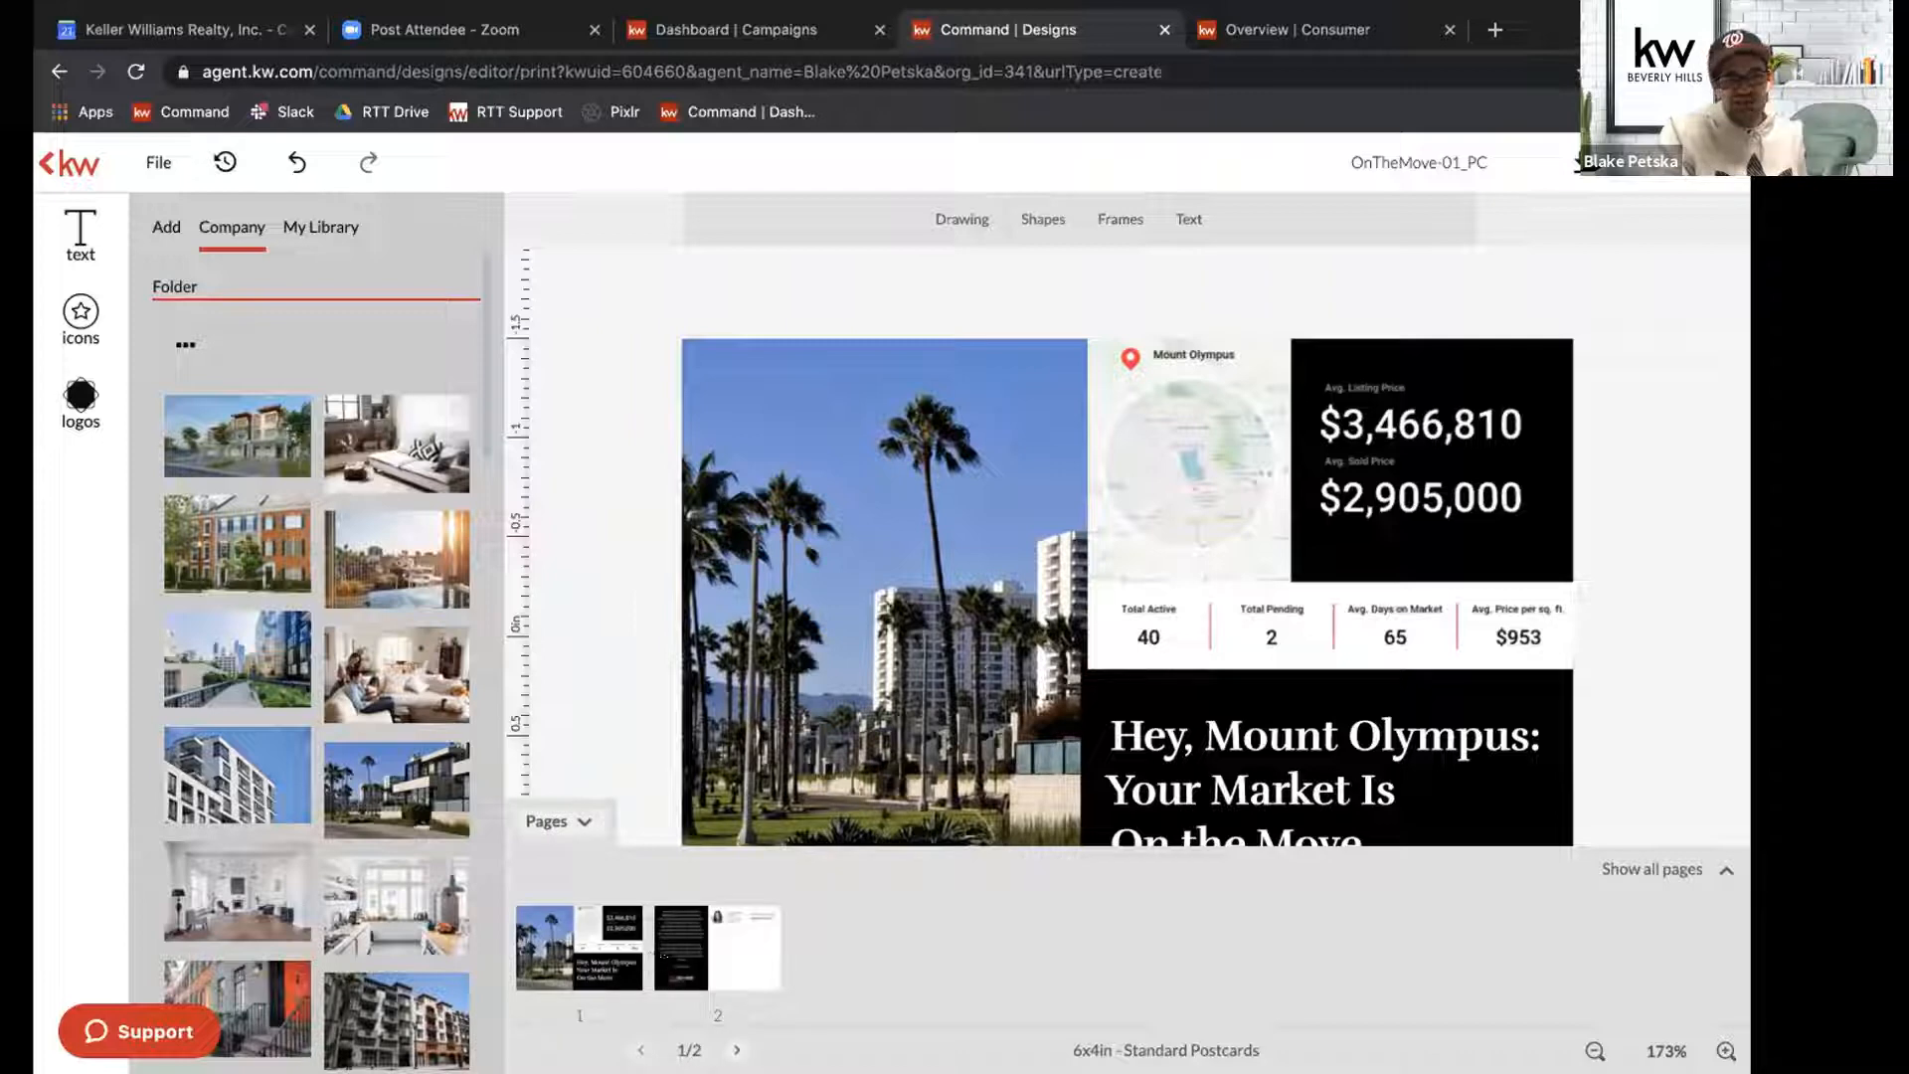
click(698, 959)
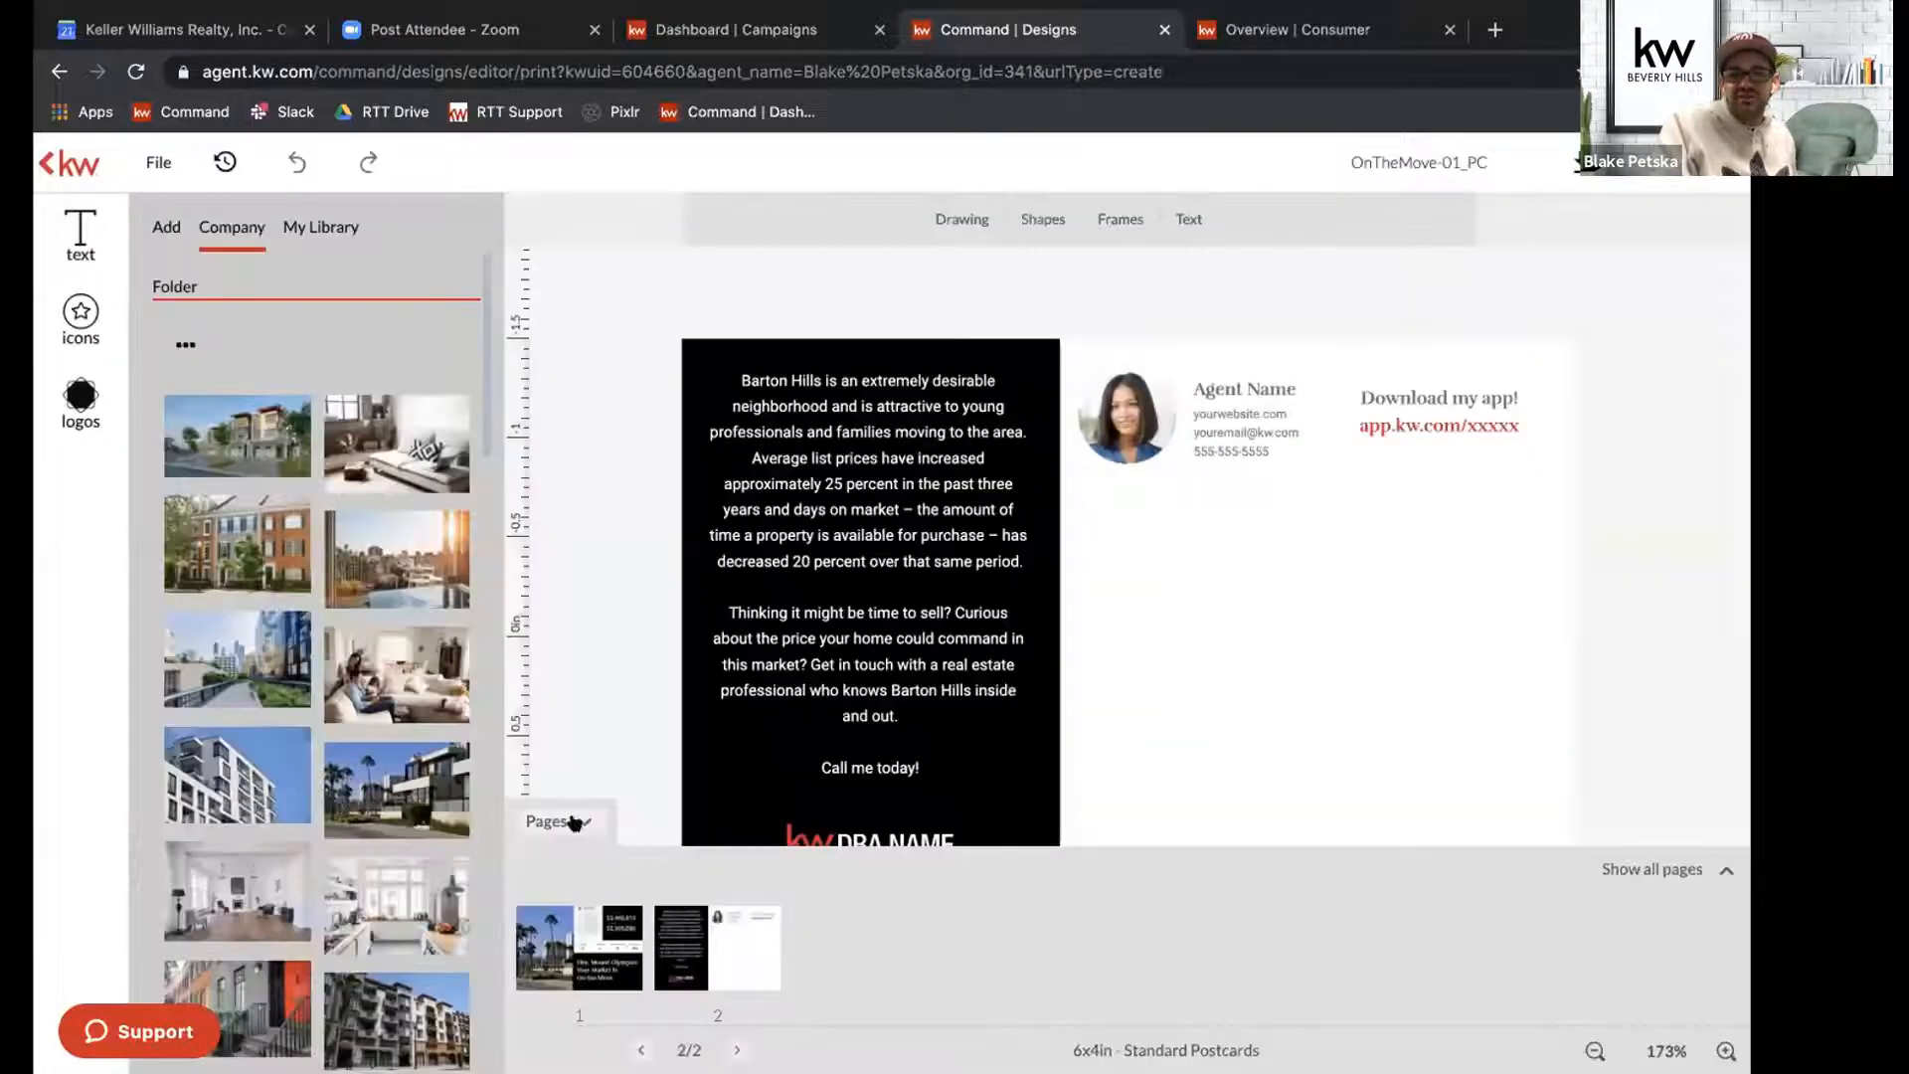
click(574, 821)
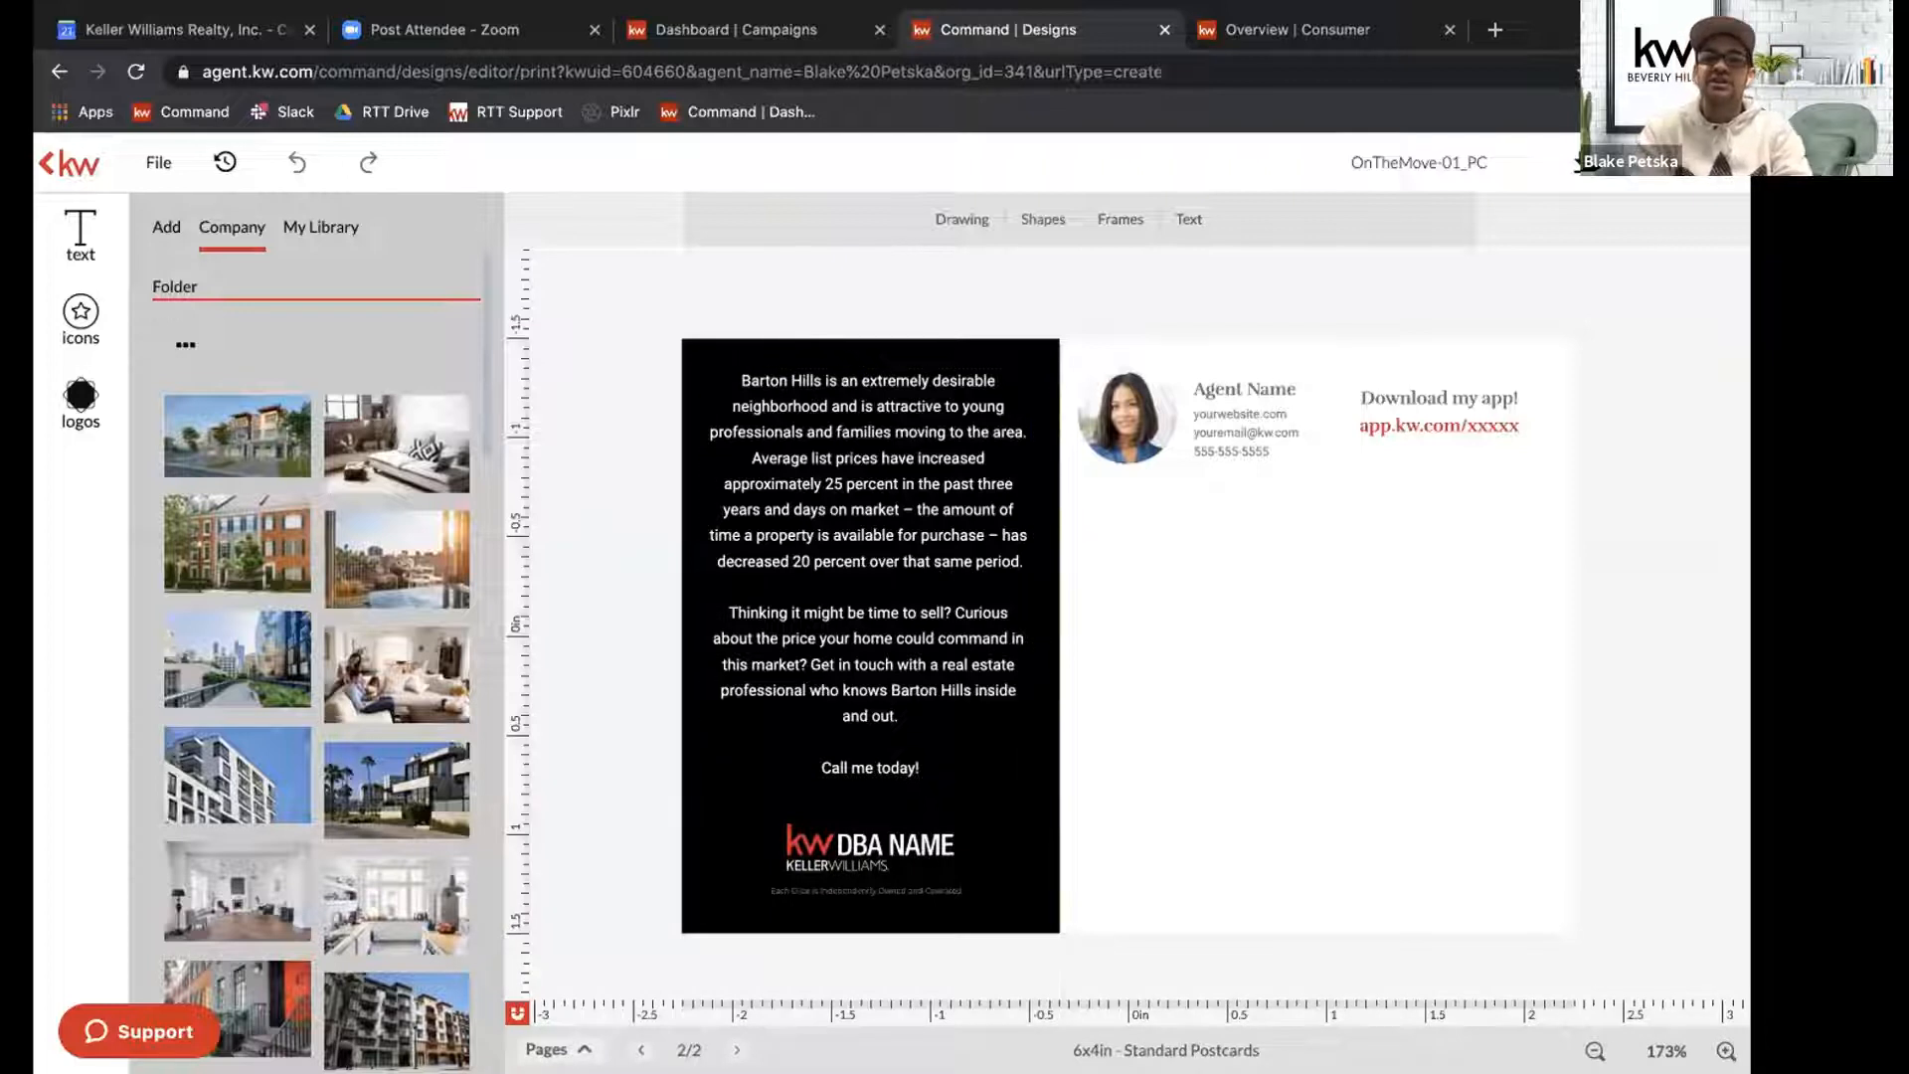
click(1227, 382)
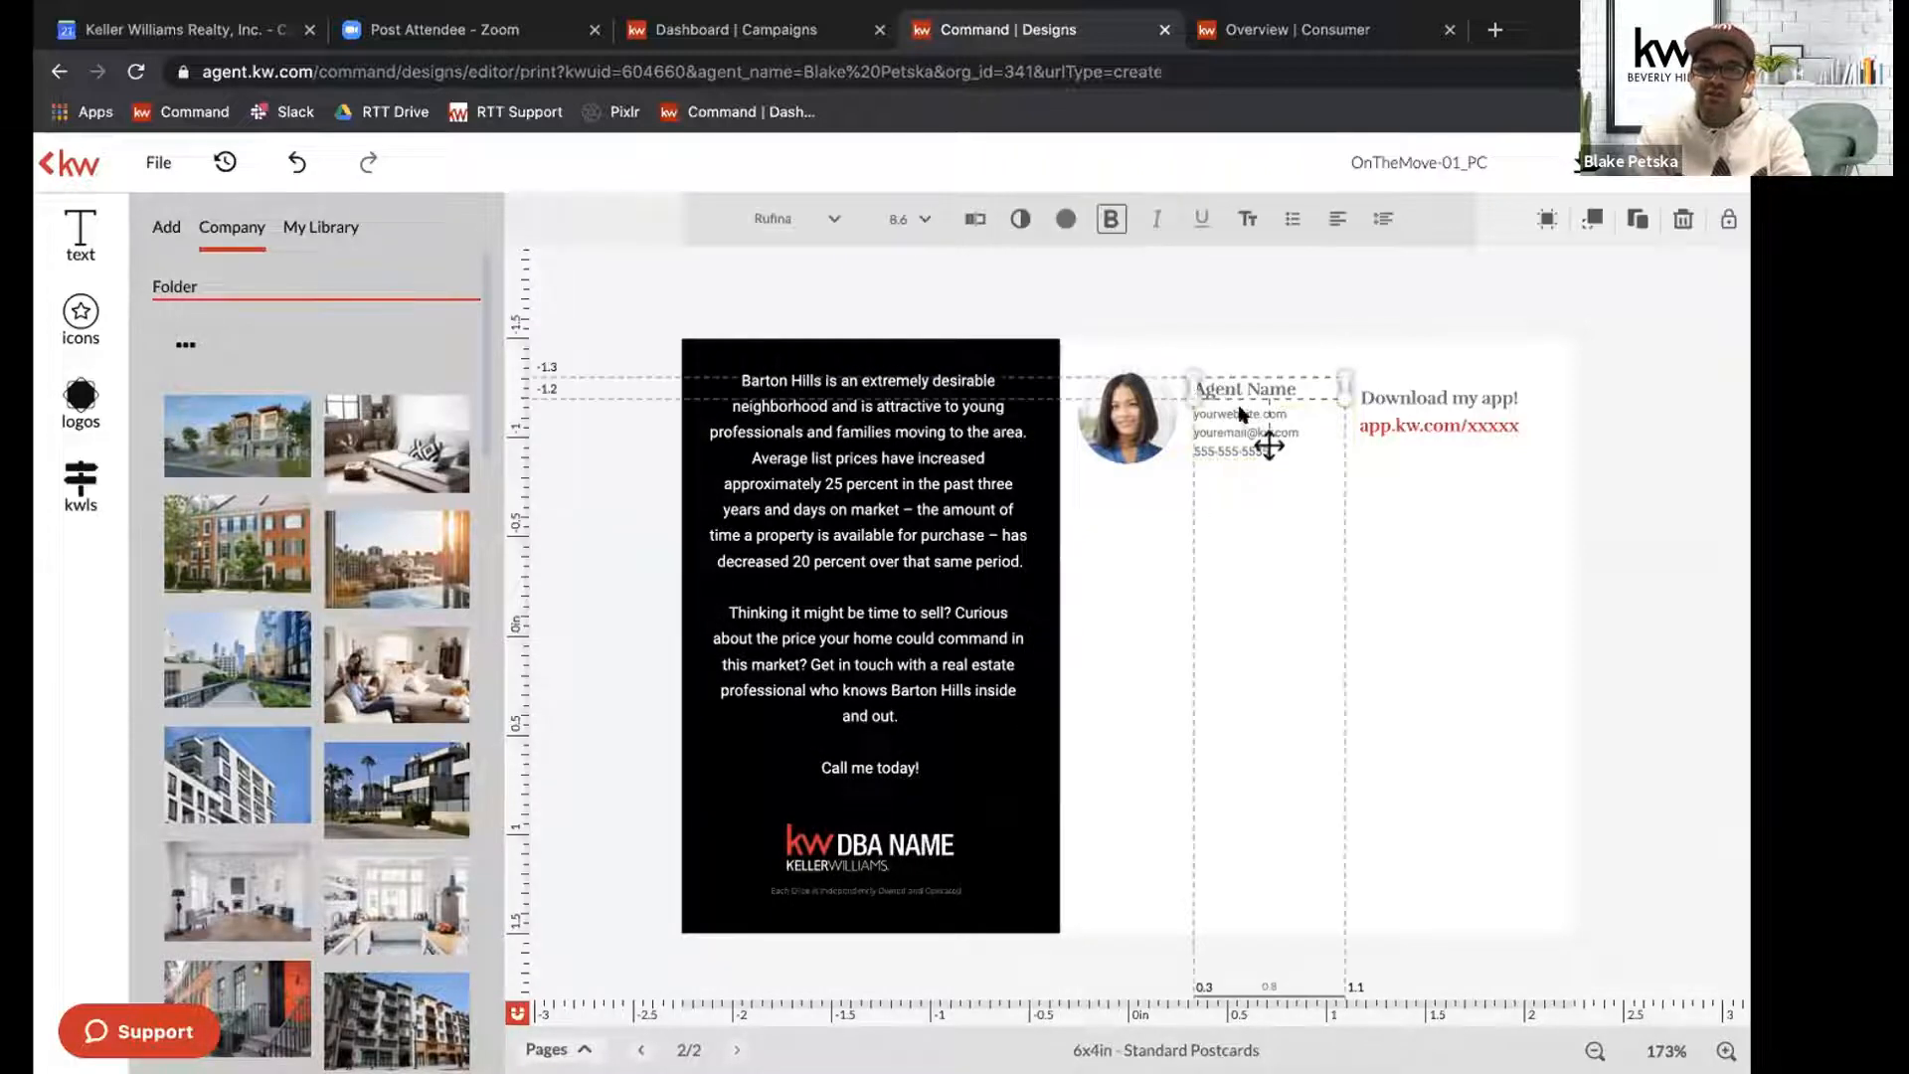
click(976, 219)
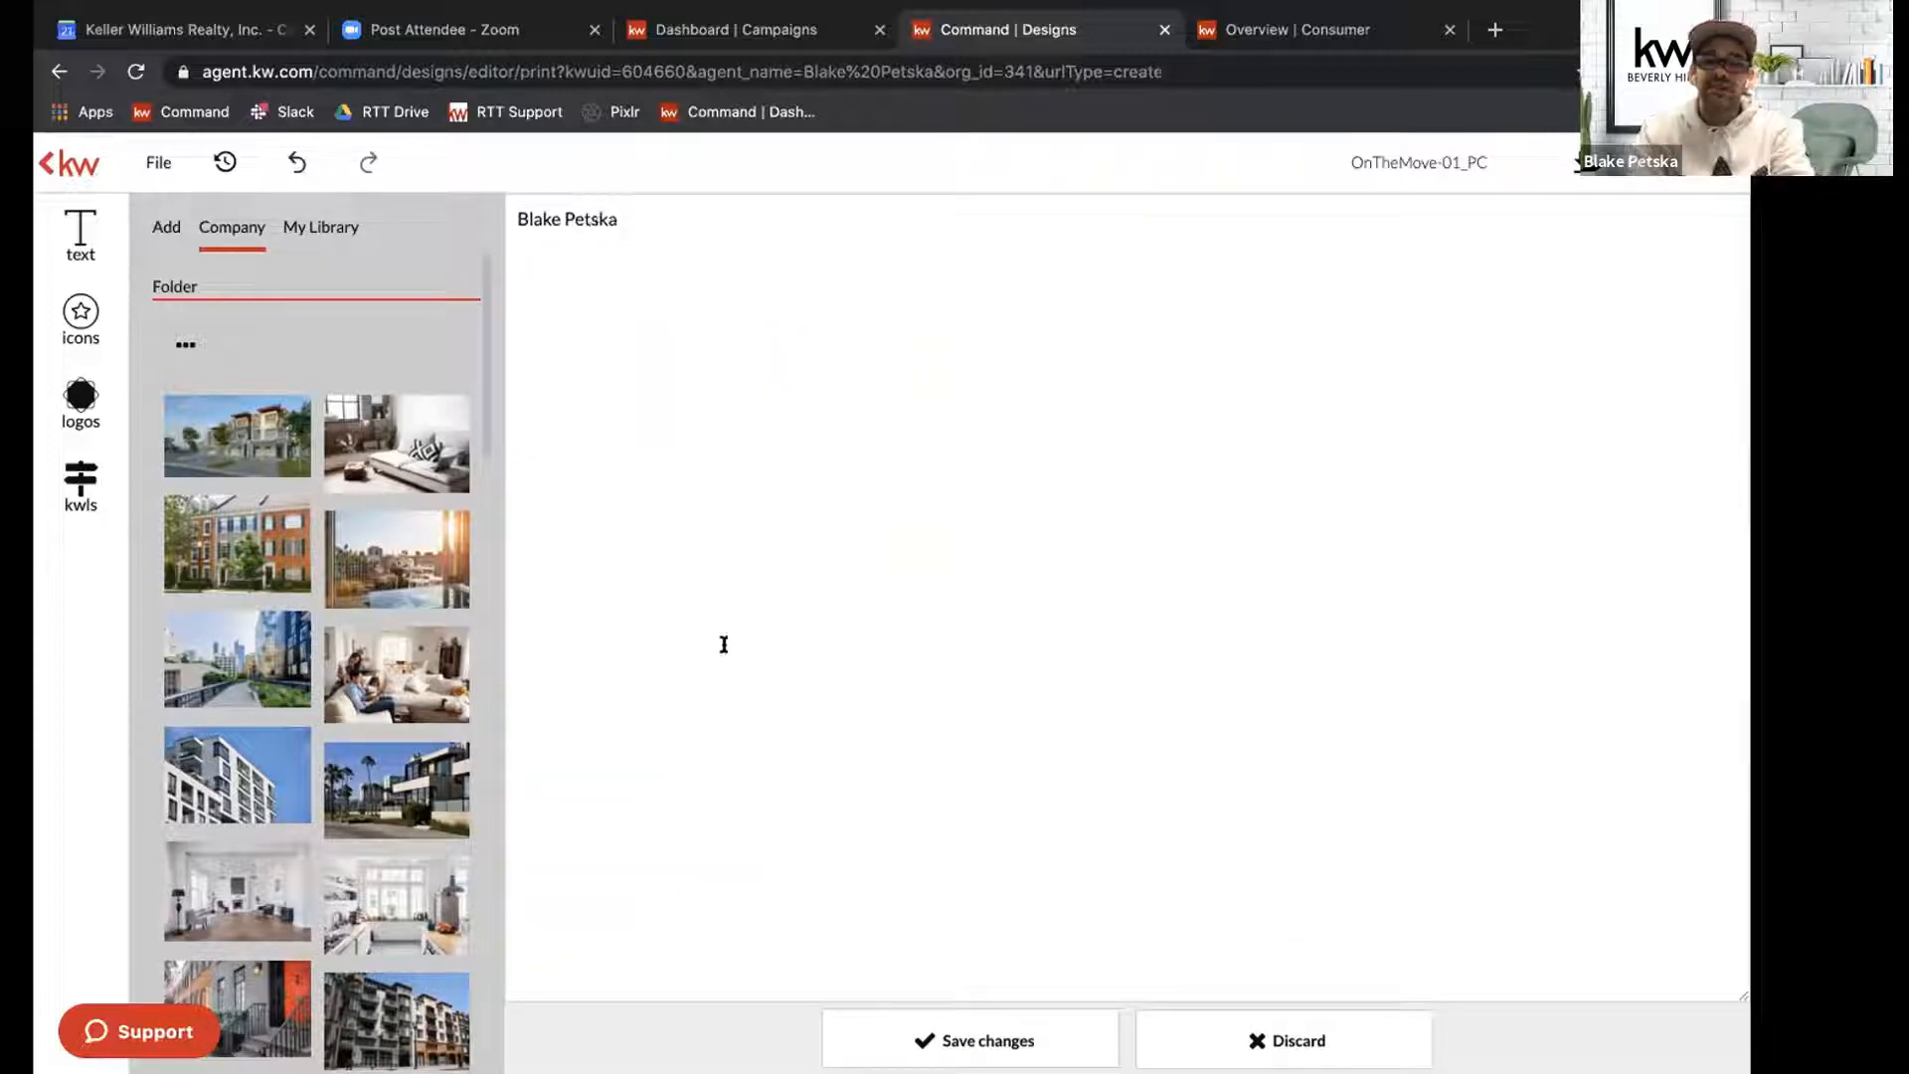
click(969, 1040)
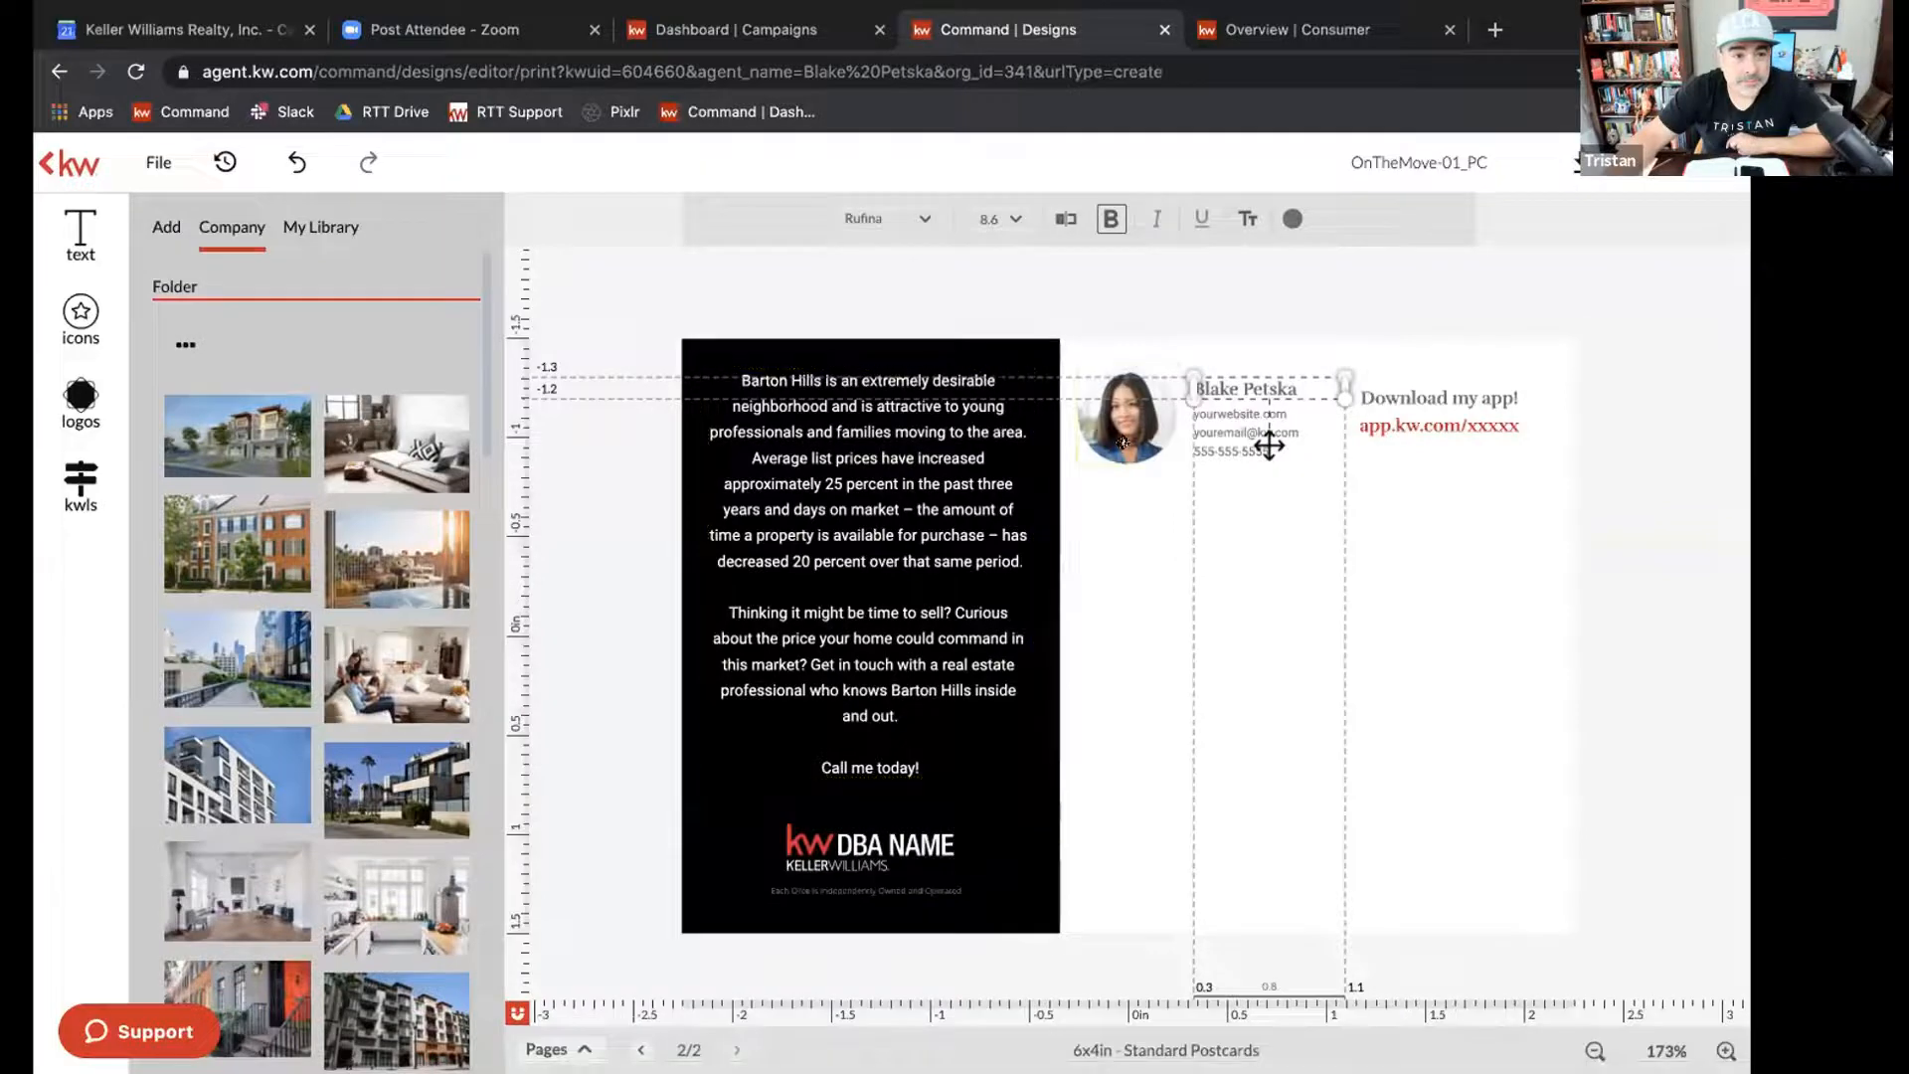
Select the agent portrait and look through the personal and company image libraries for a replacement.
click(1124, 438)
click(328, 231)
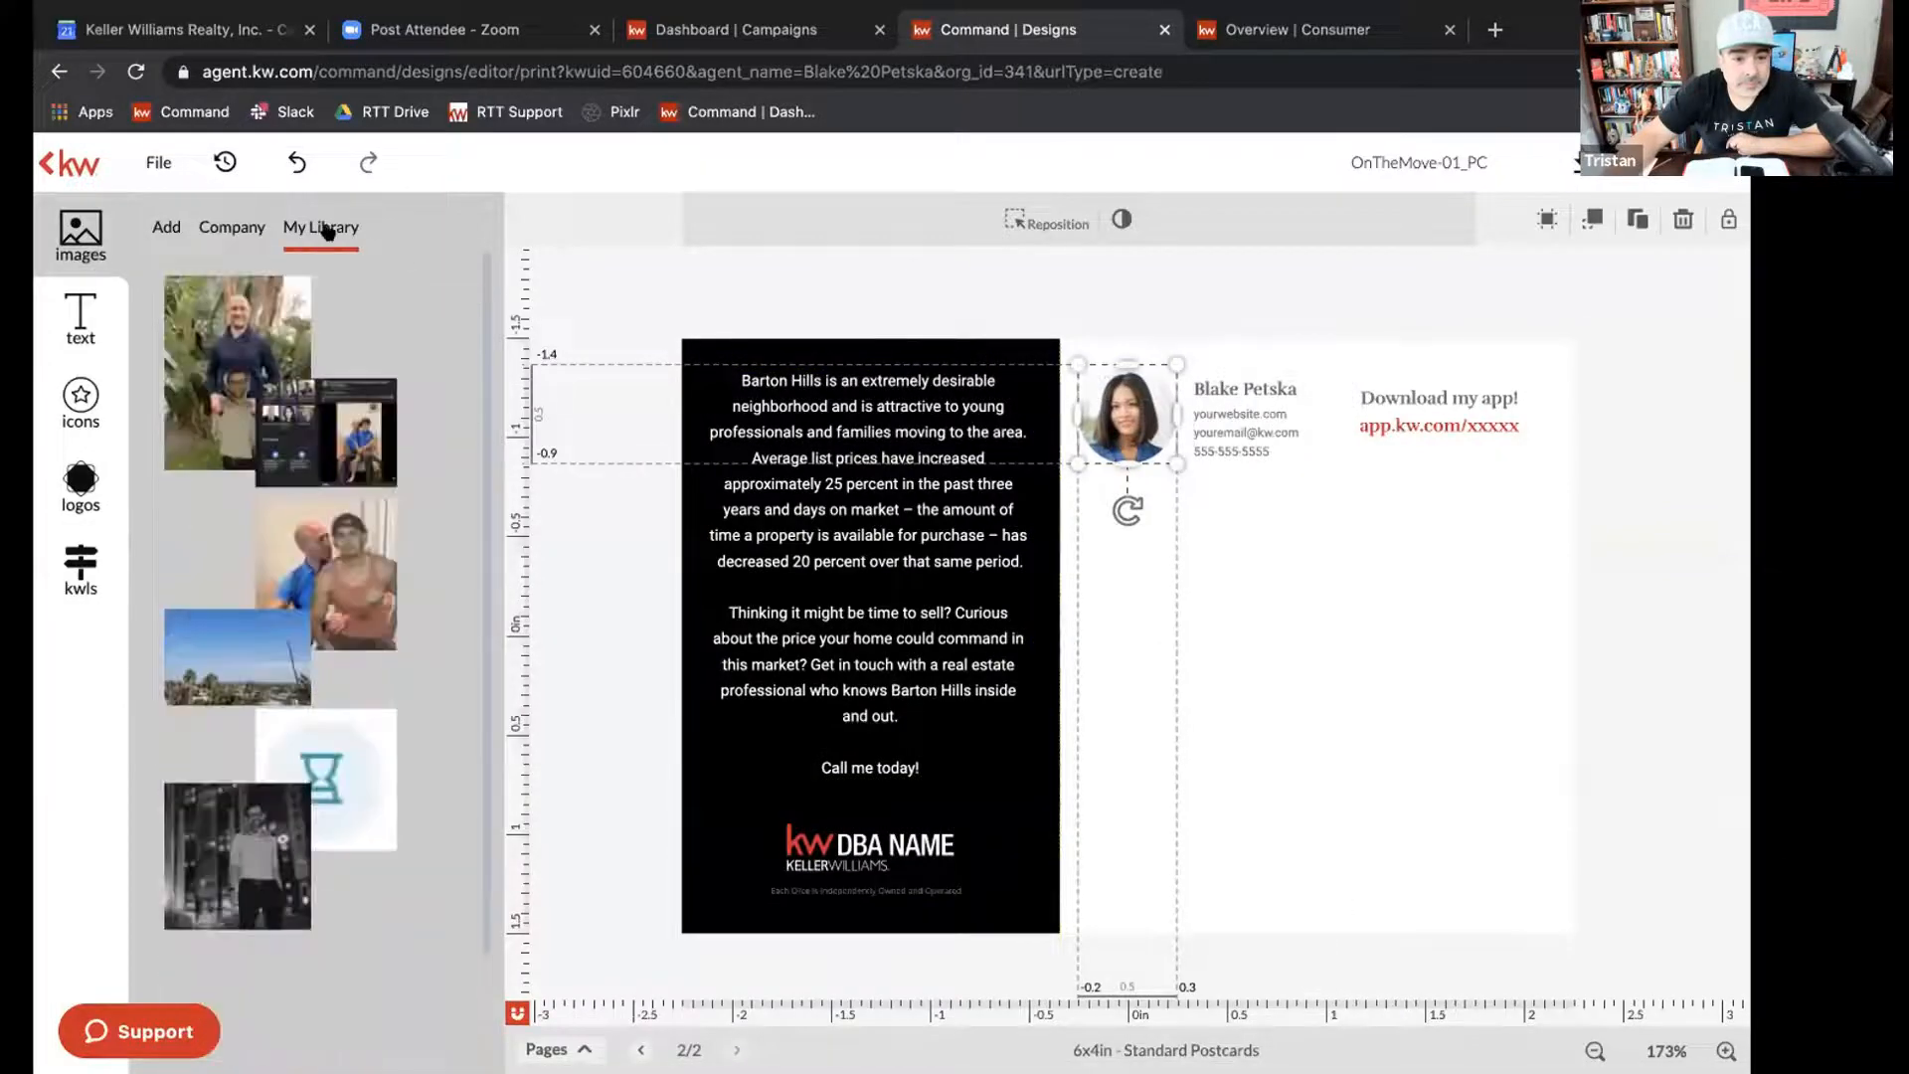
click(209, 227)
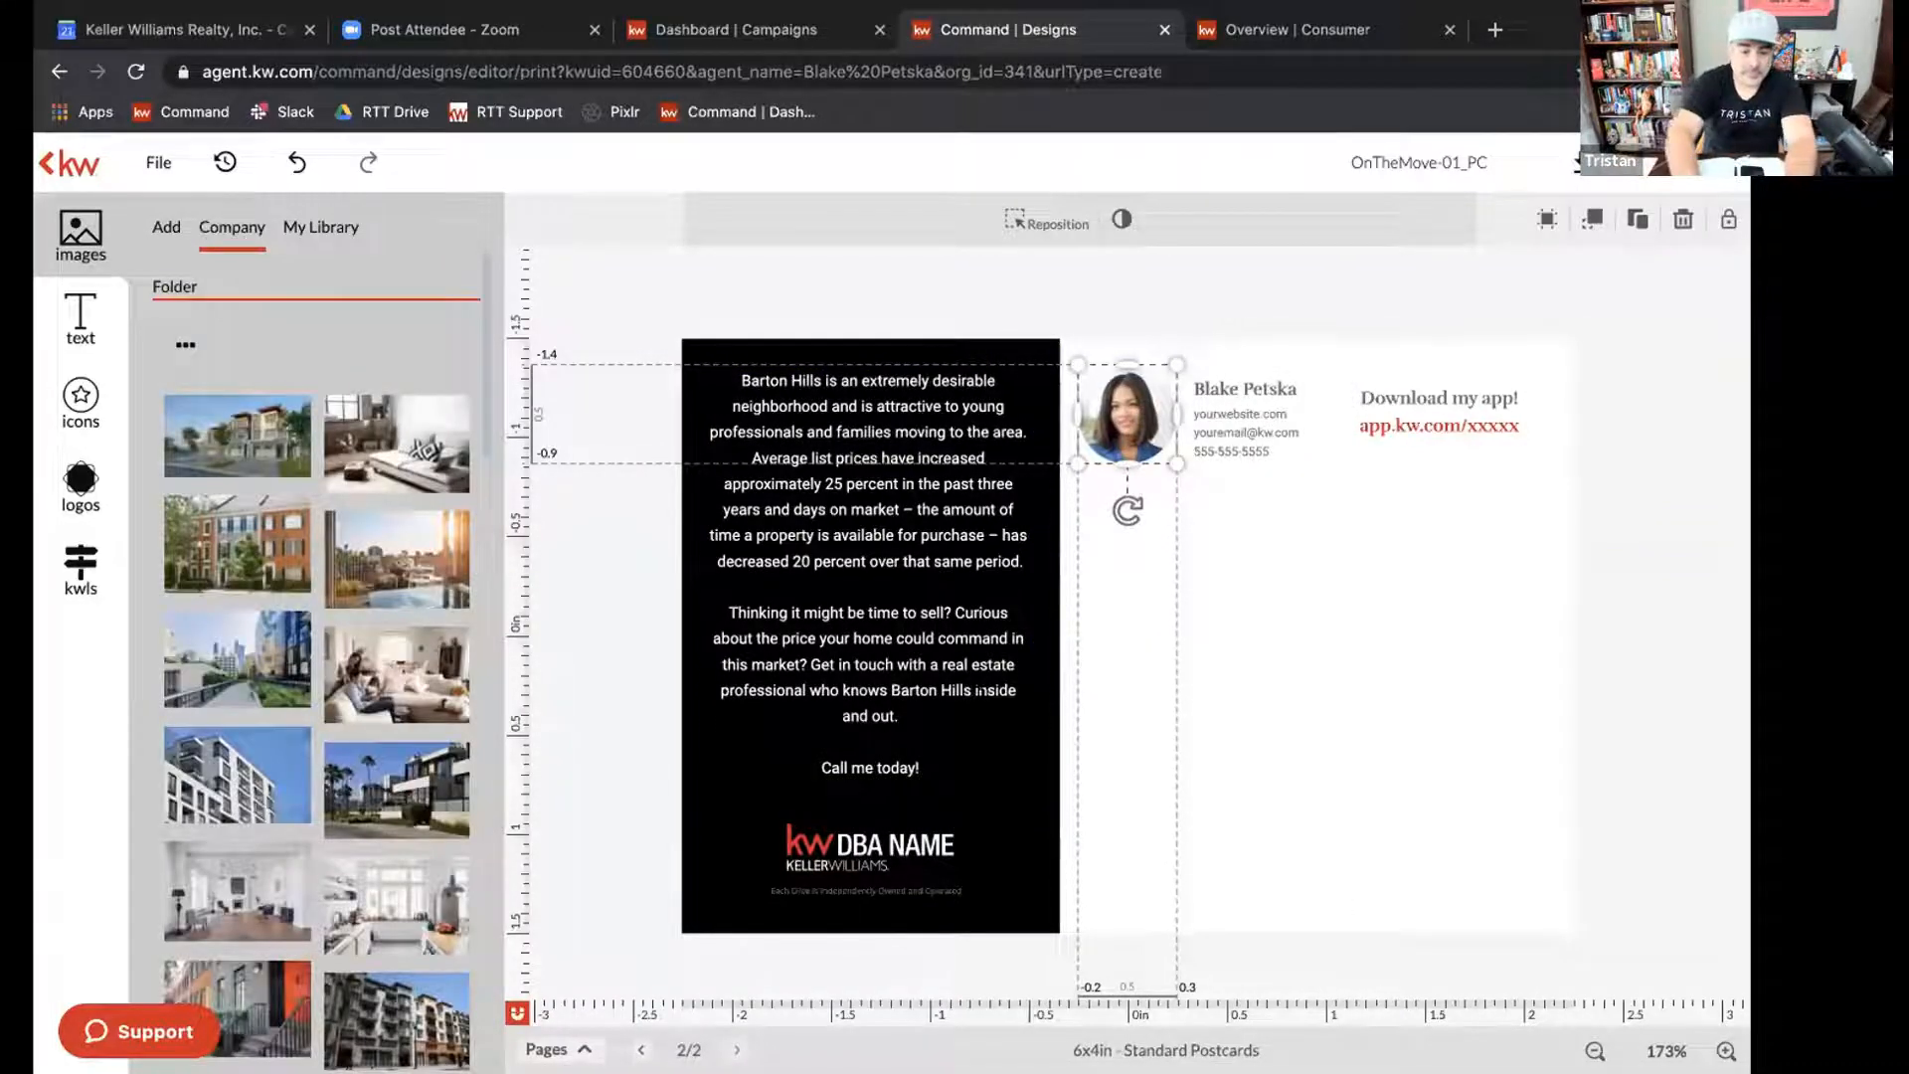
Delete the placeholder KW DBA NAME logo from the black panel on the postcard's back.
click(980, 689)
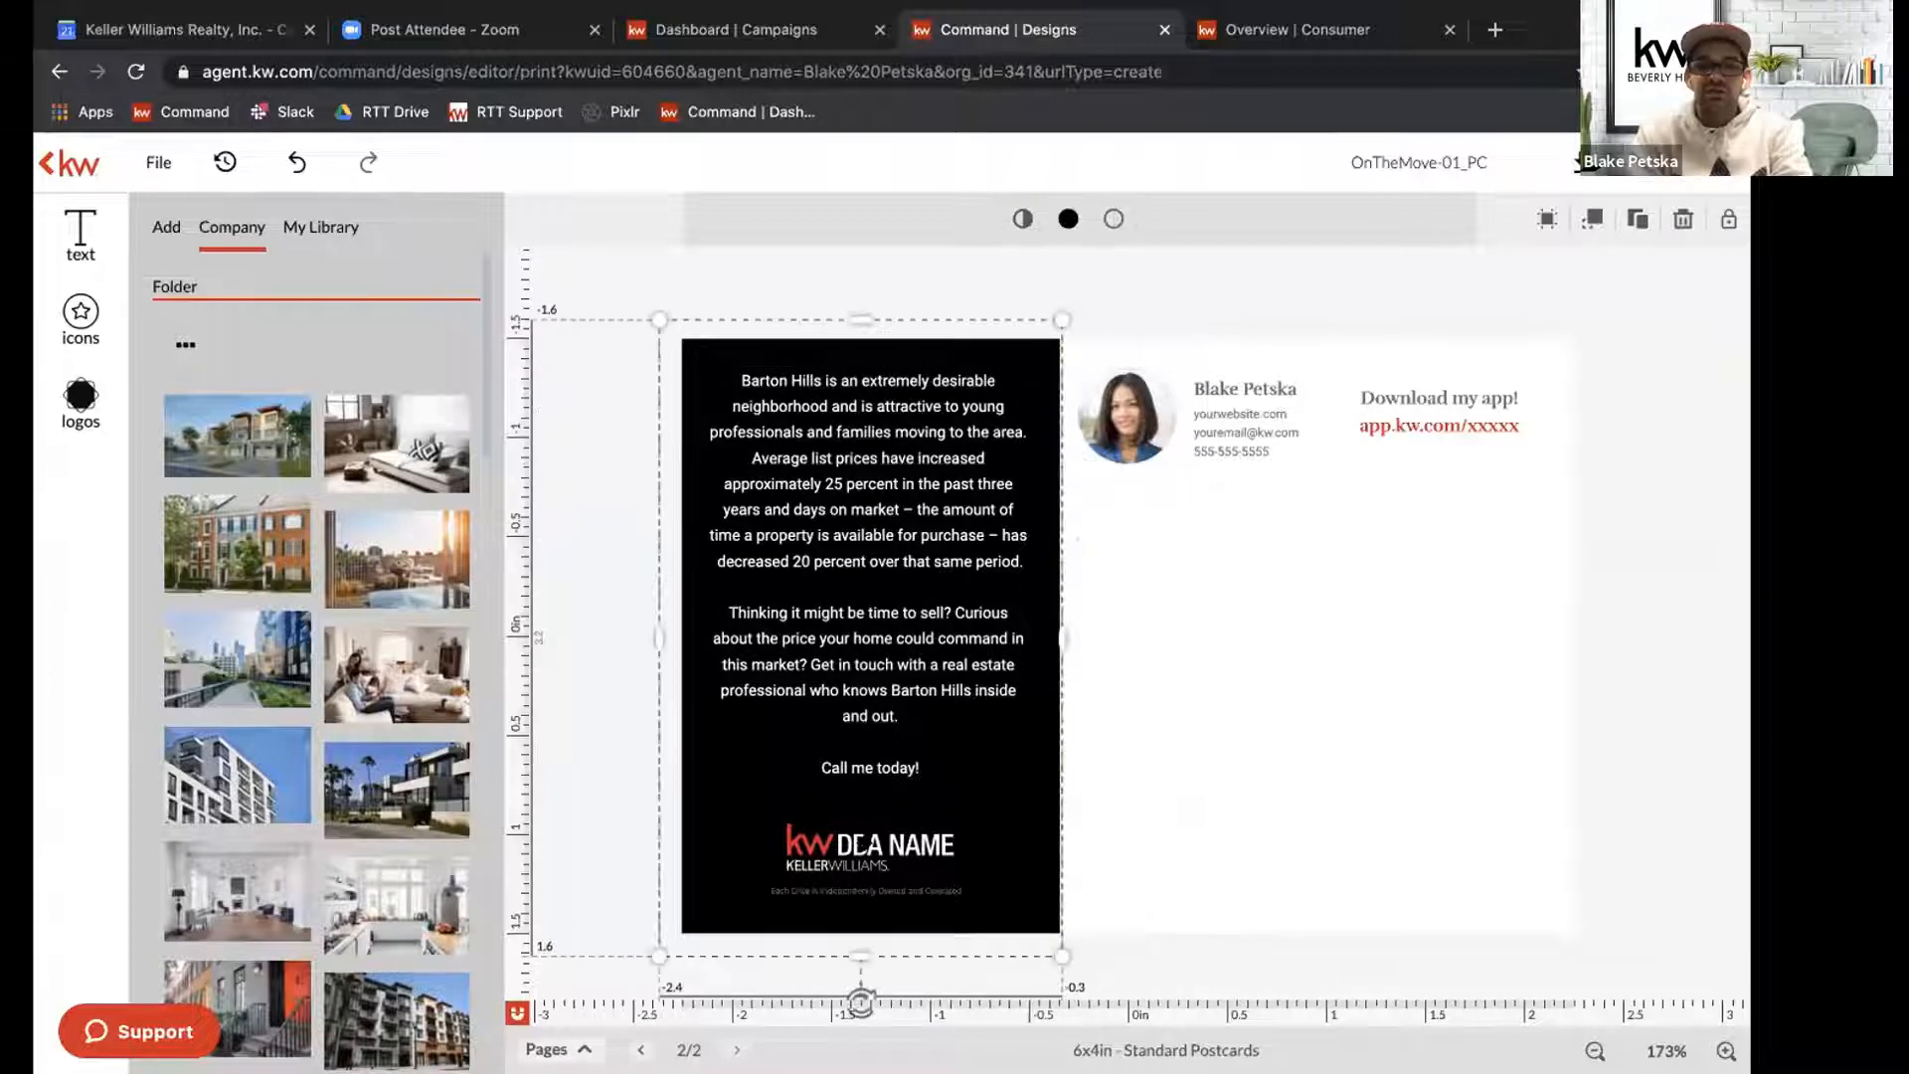
click(865, 846)
key(Delete)
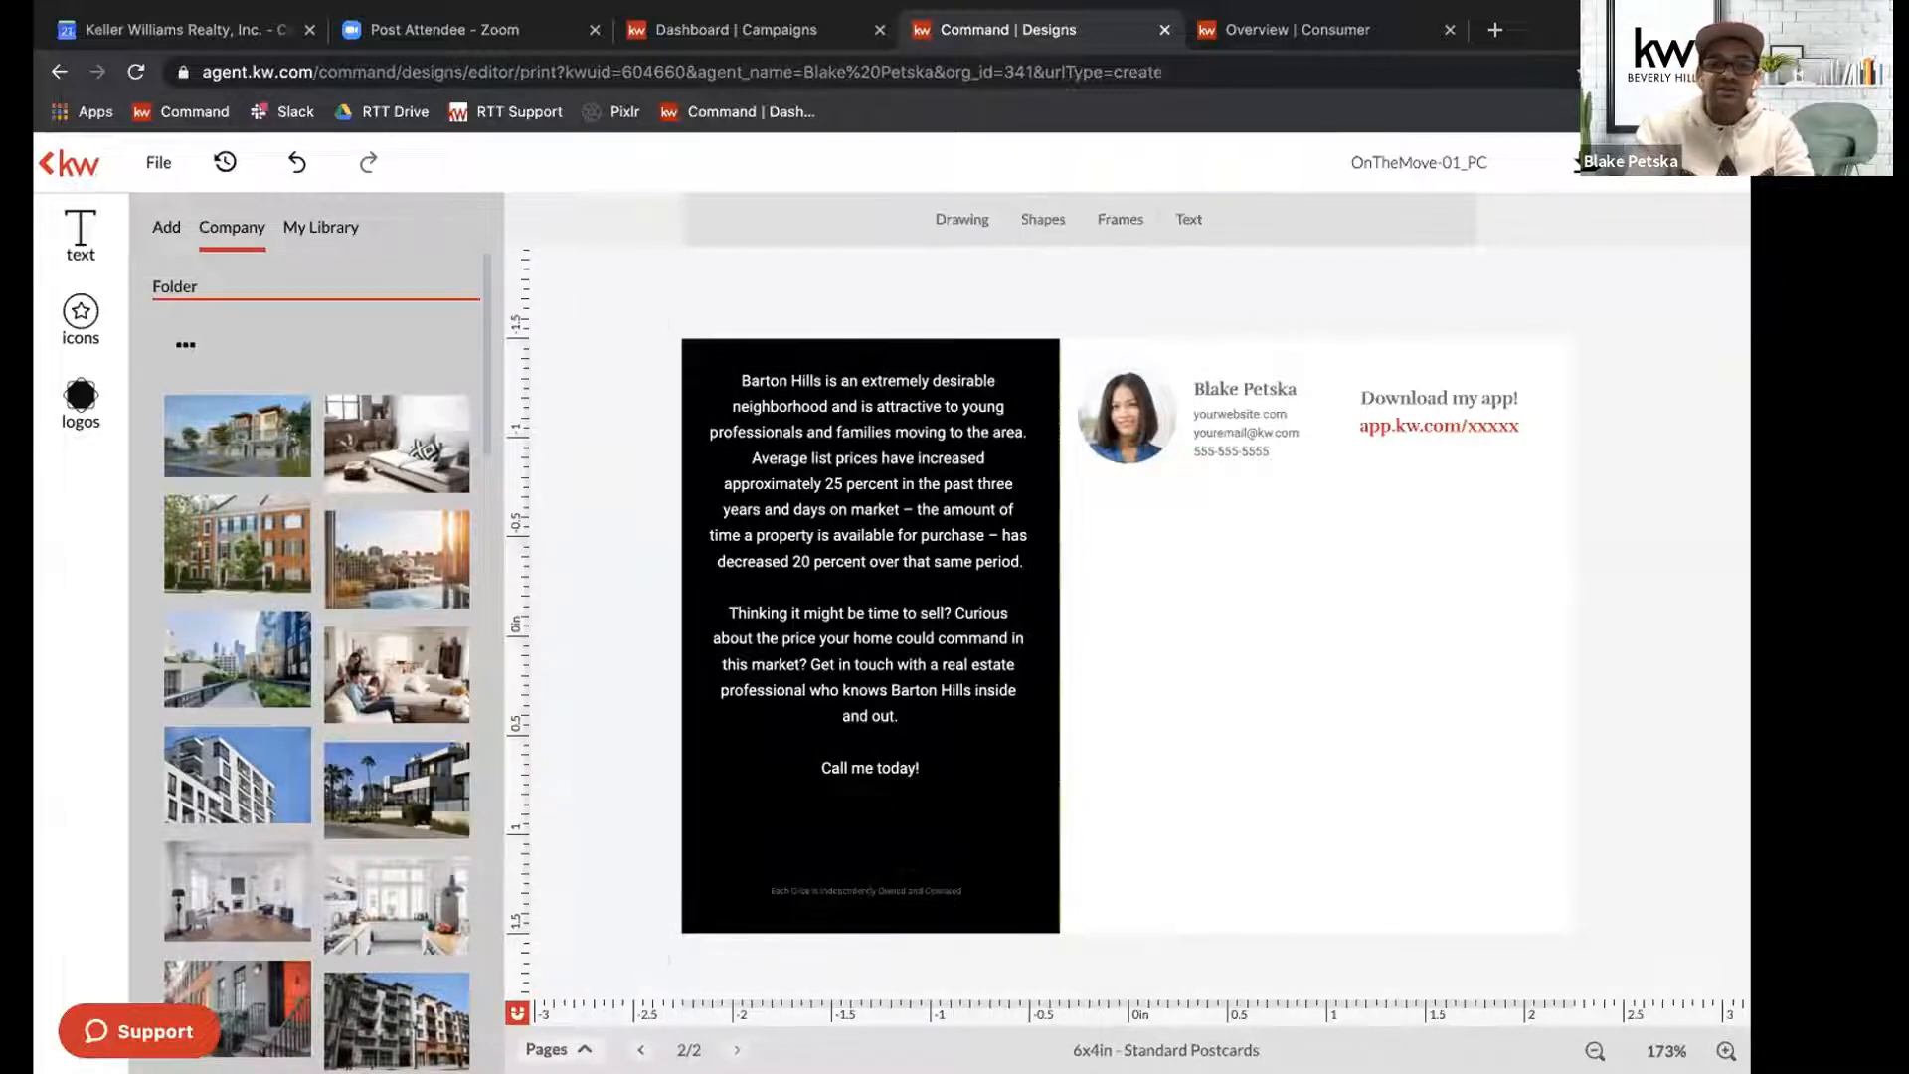
Insert the white KW Beverly Hills logo, shrink it to about 0.7 in, and center it below "Call me today!".
click(80, 398)
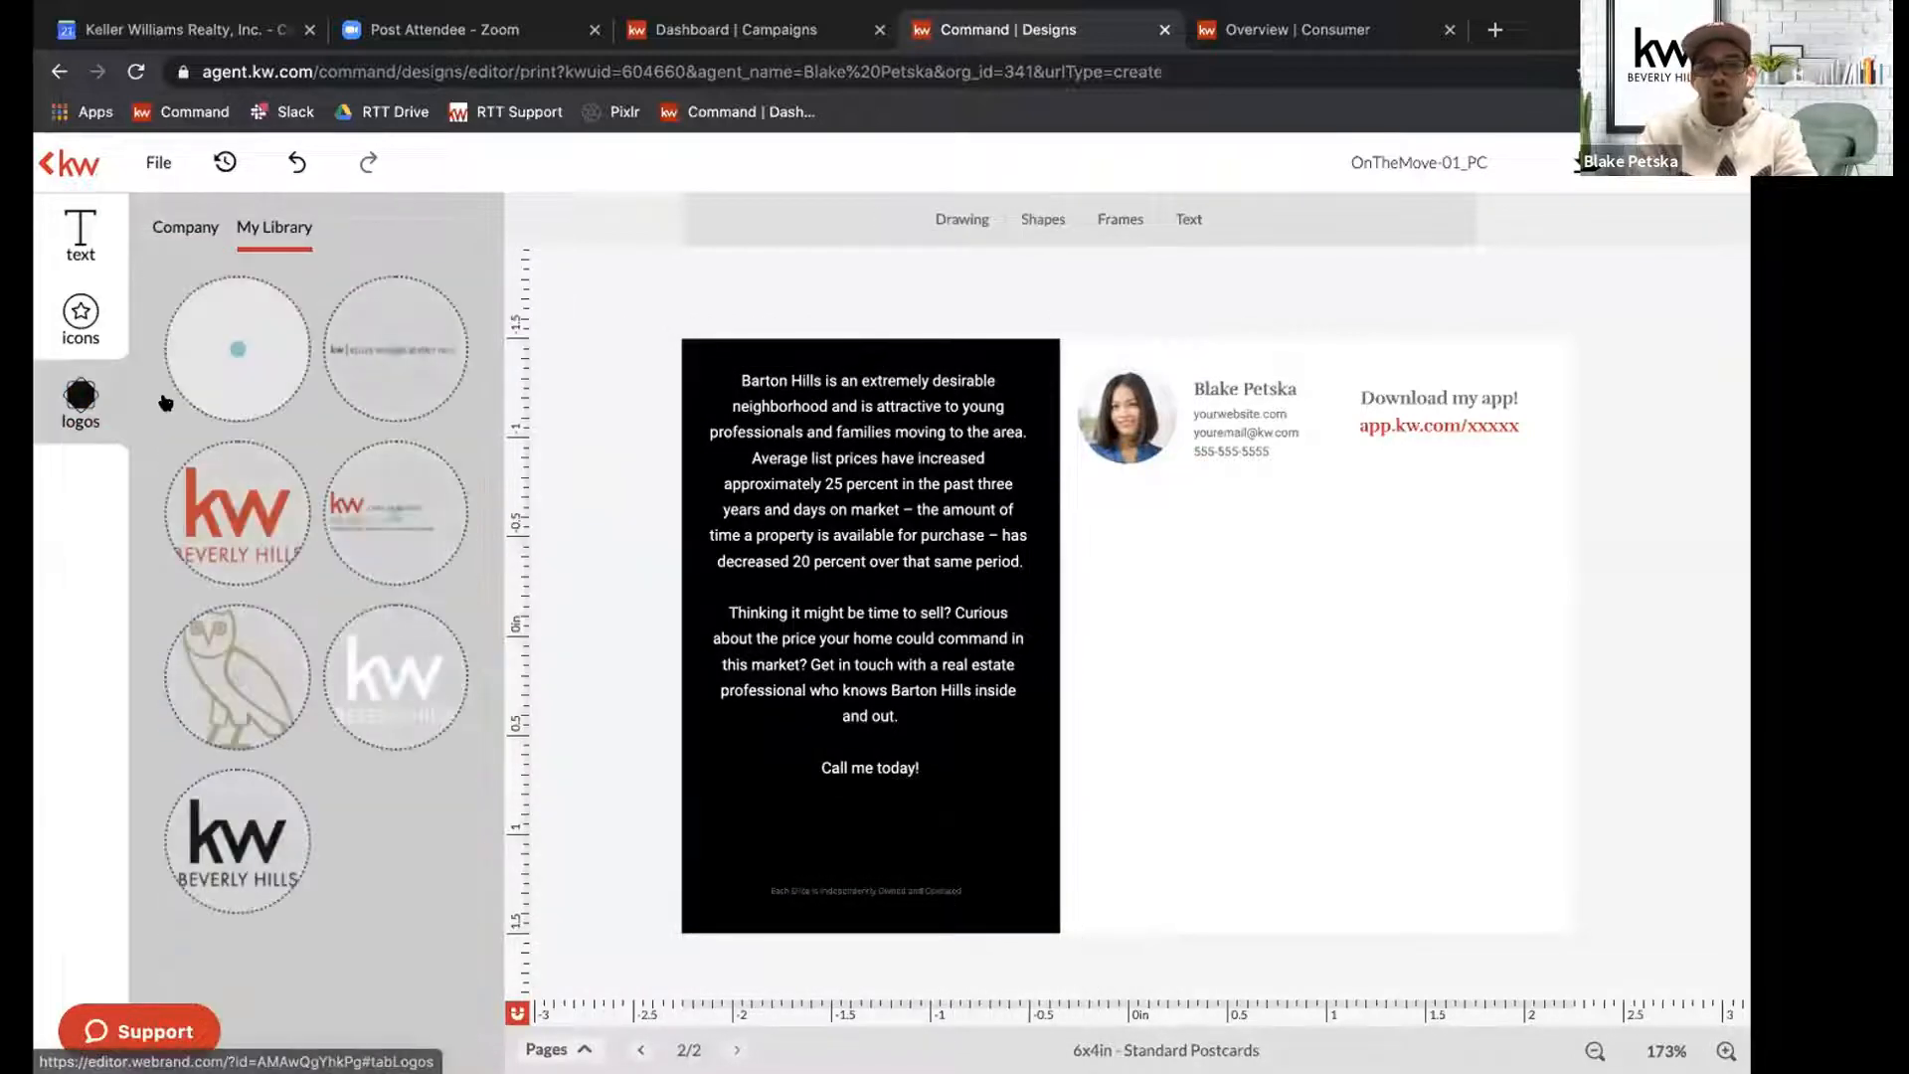
click(385, 693)
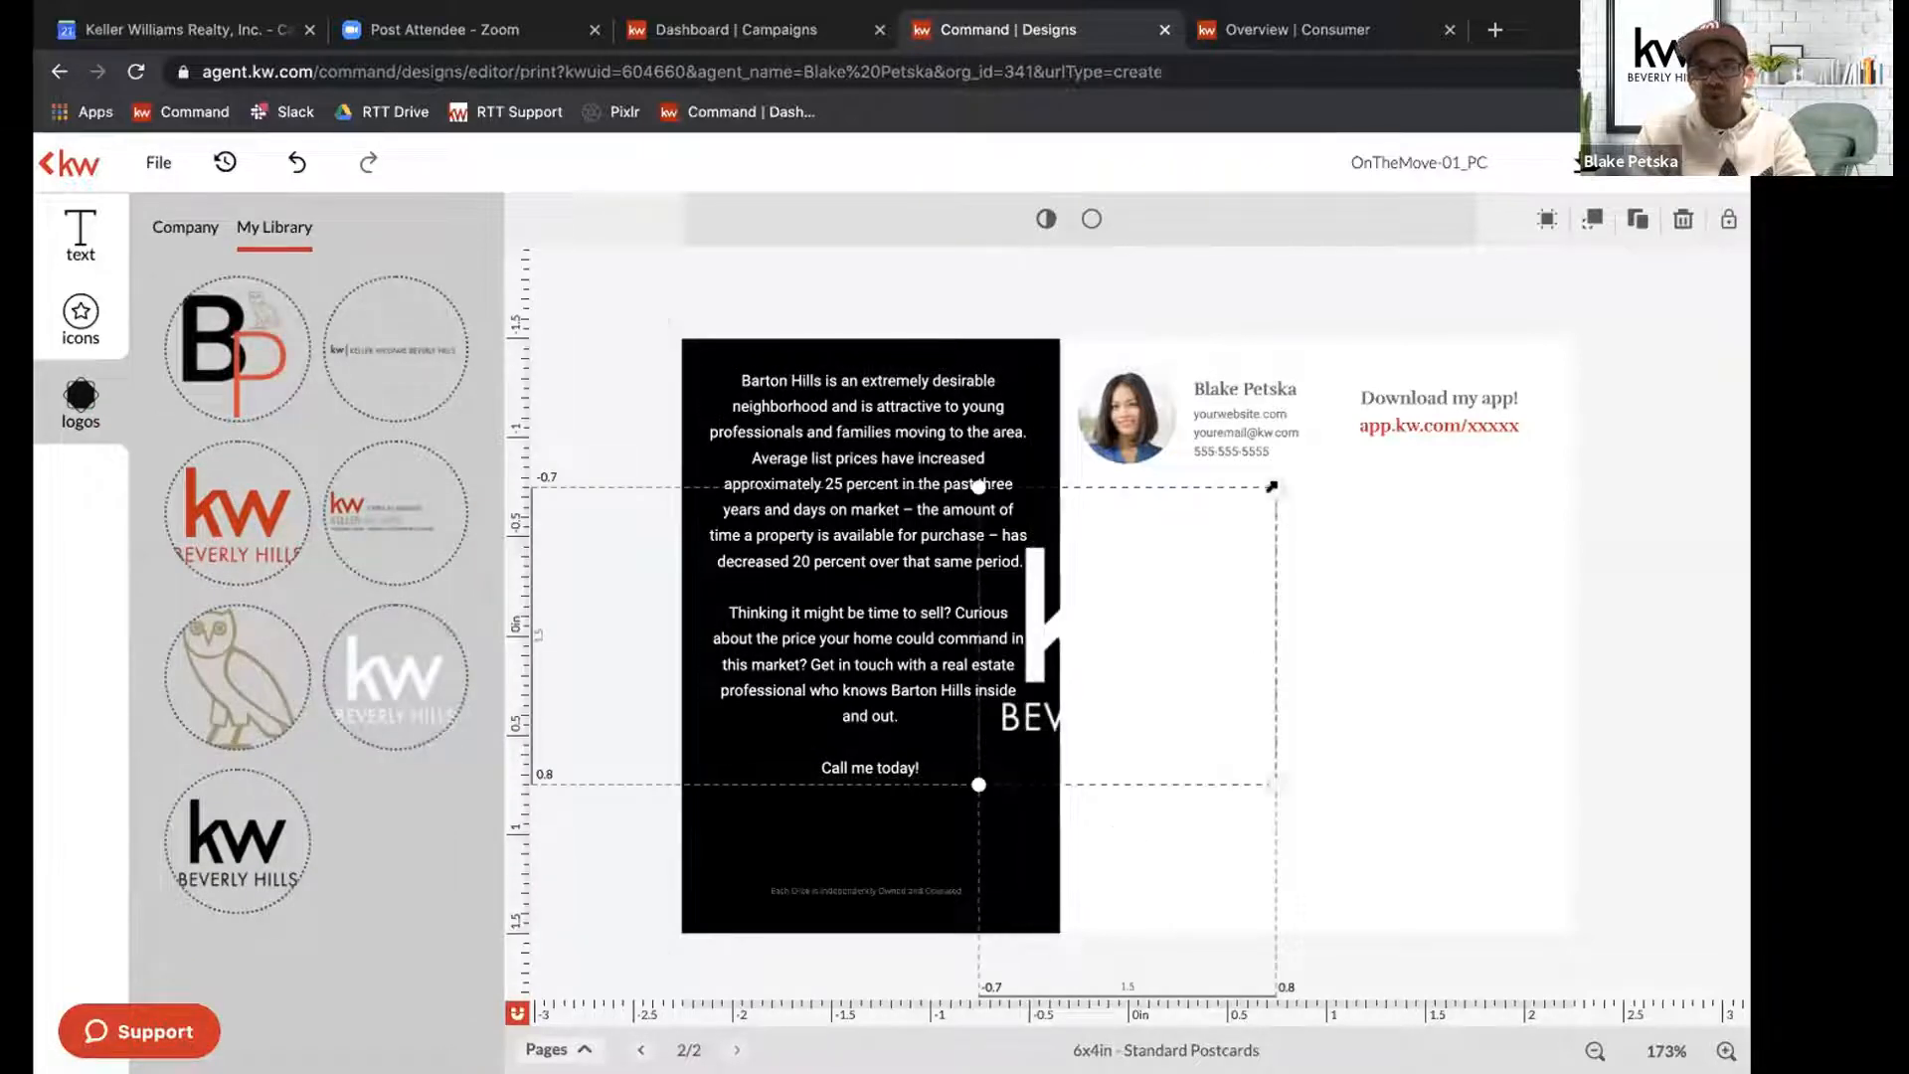
drag(1166, 567, 1130, 603)
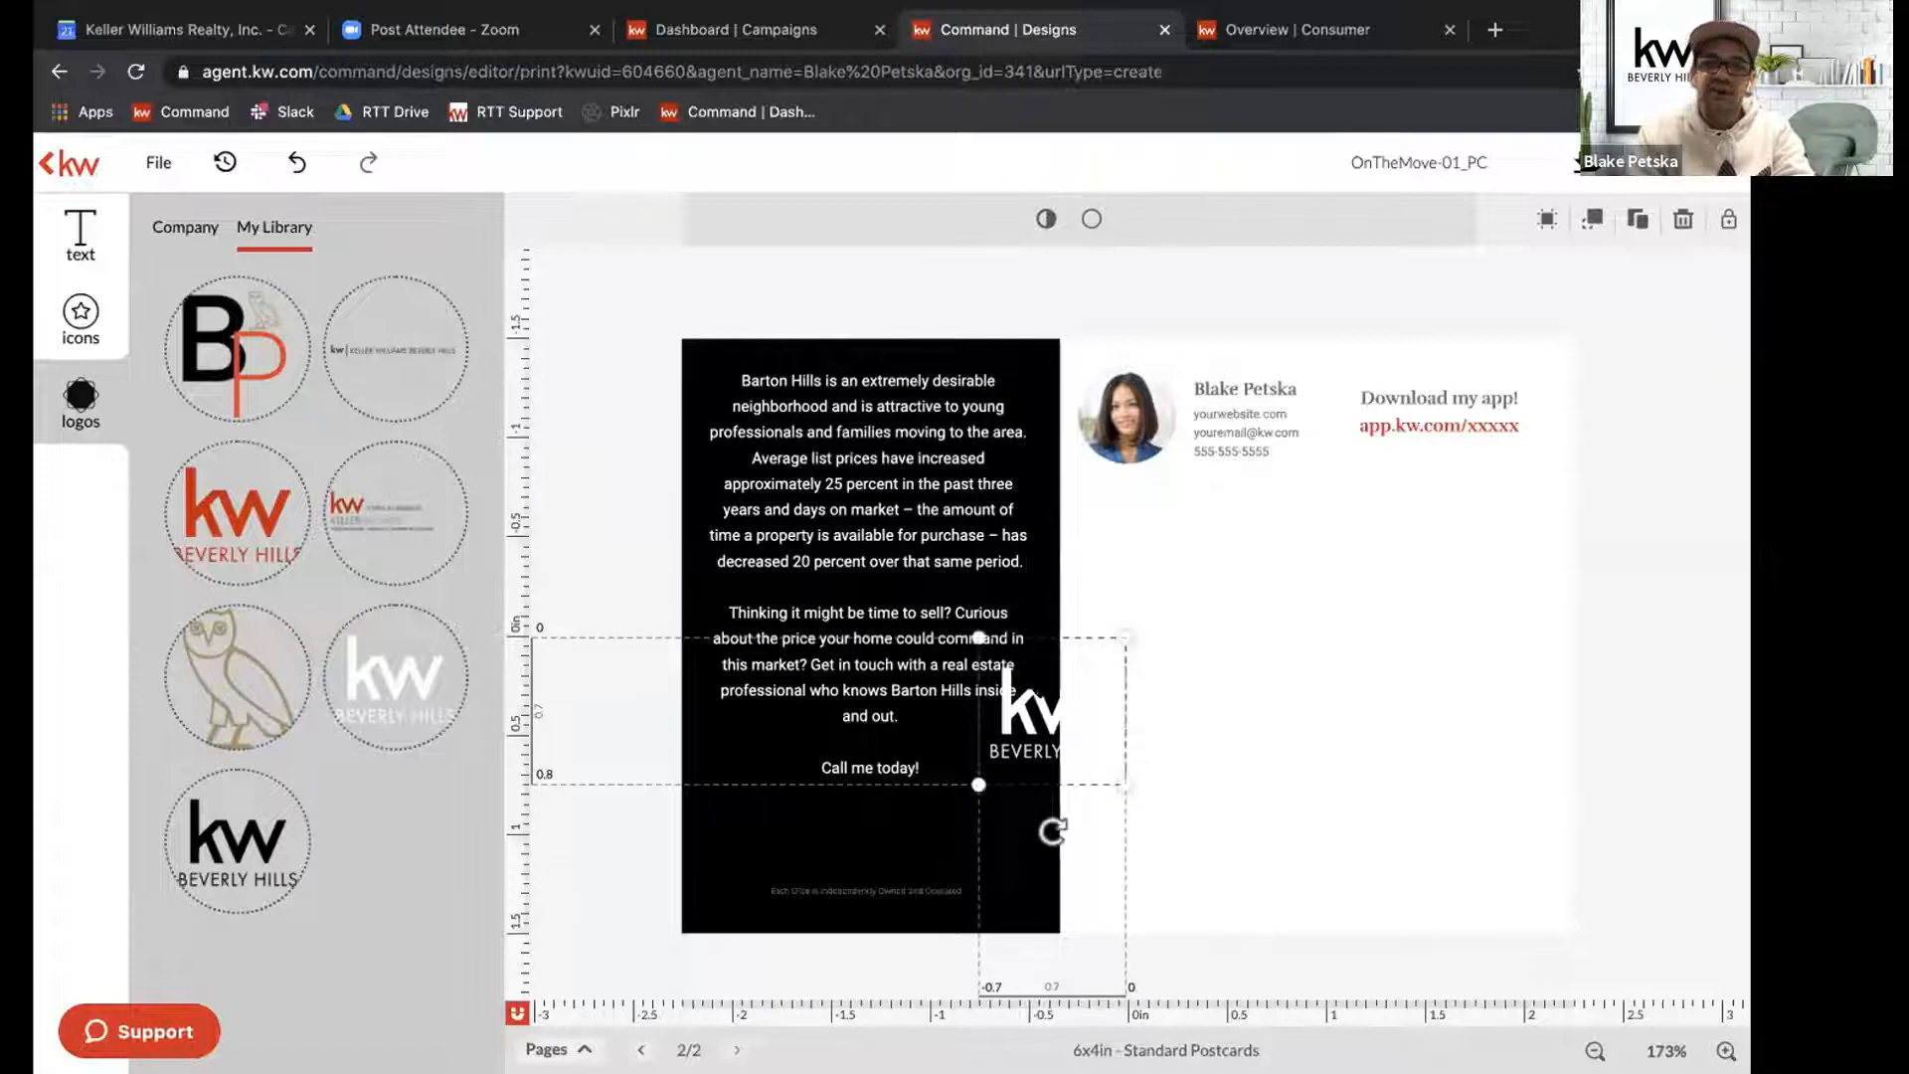
drag(1039, 693, 851, 816)
click(1196, 784)
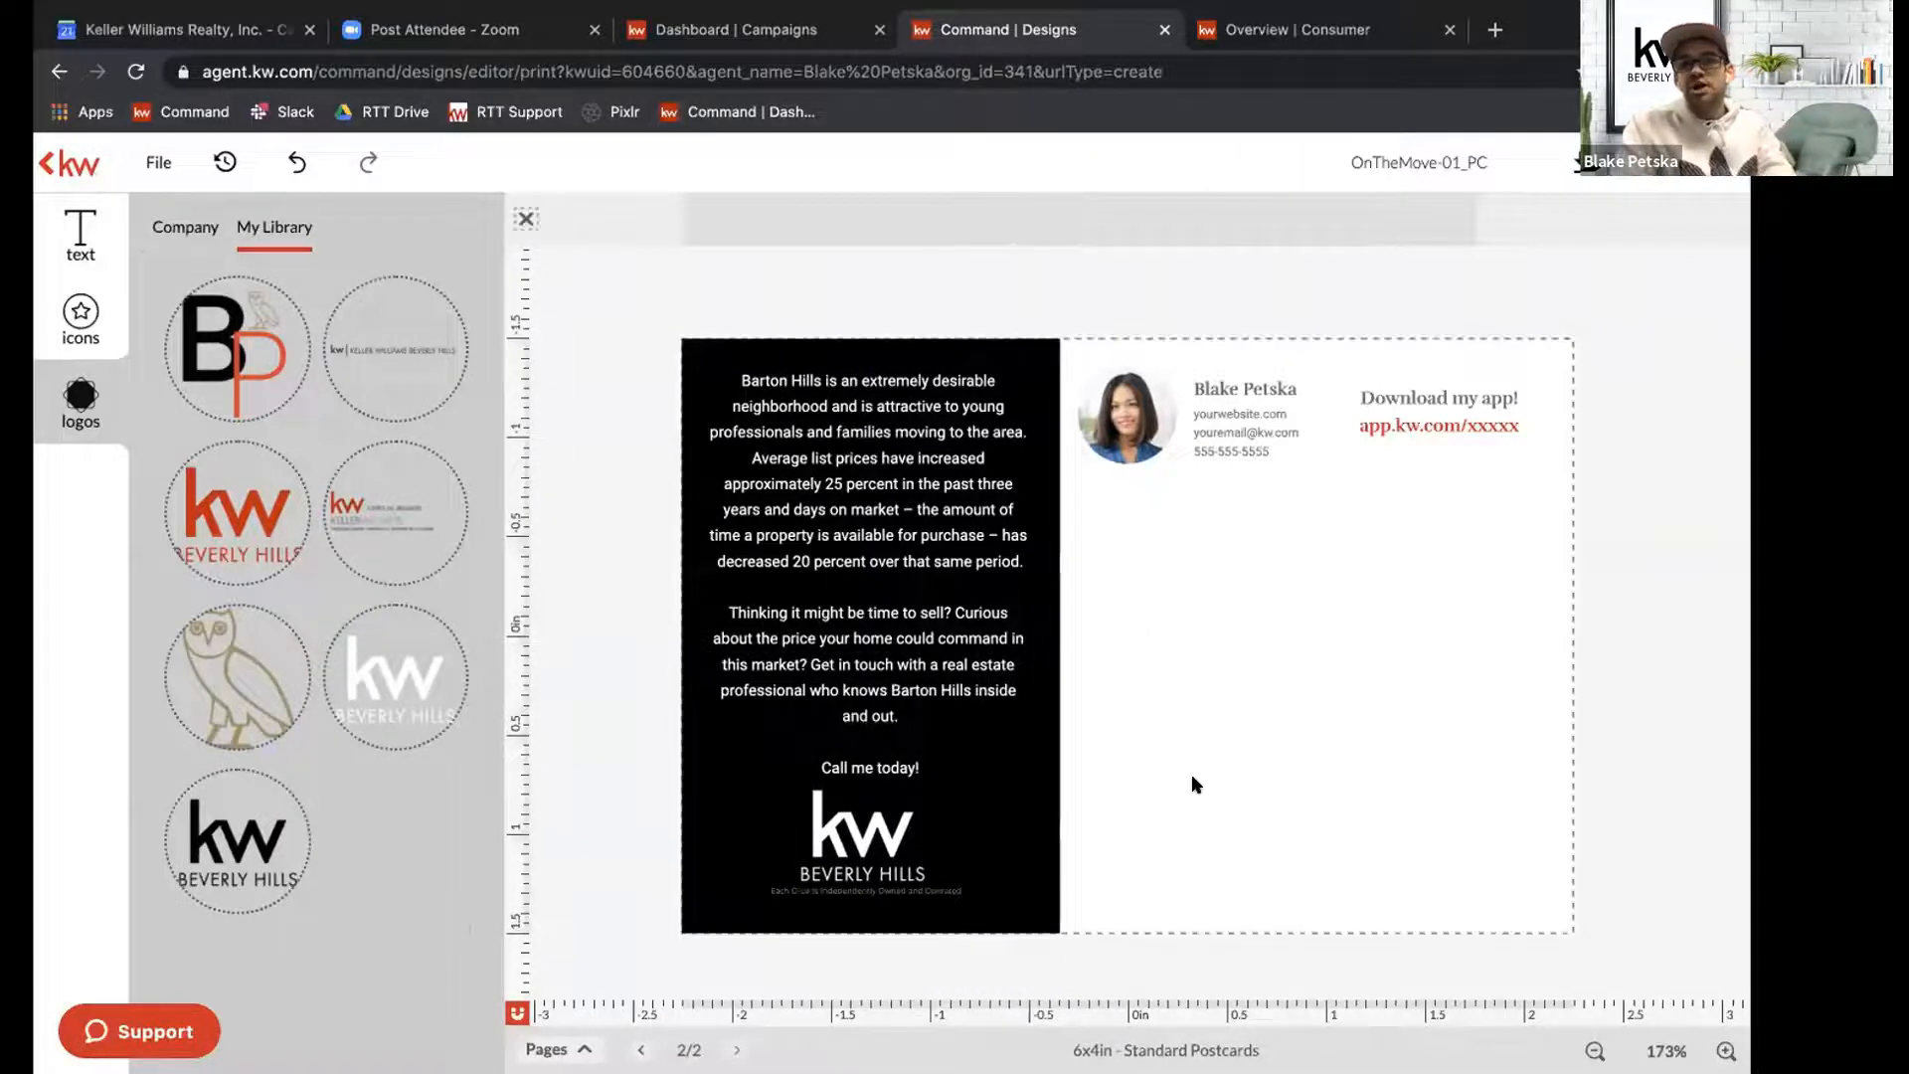
click(1642, 802)
drag(884, 834, 891, 833)
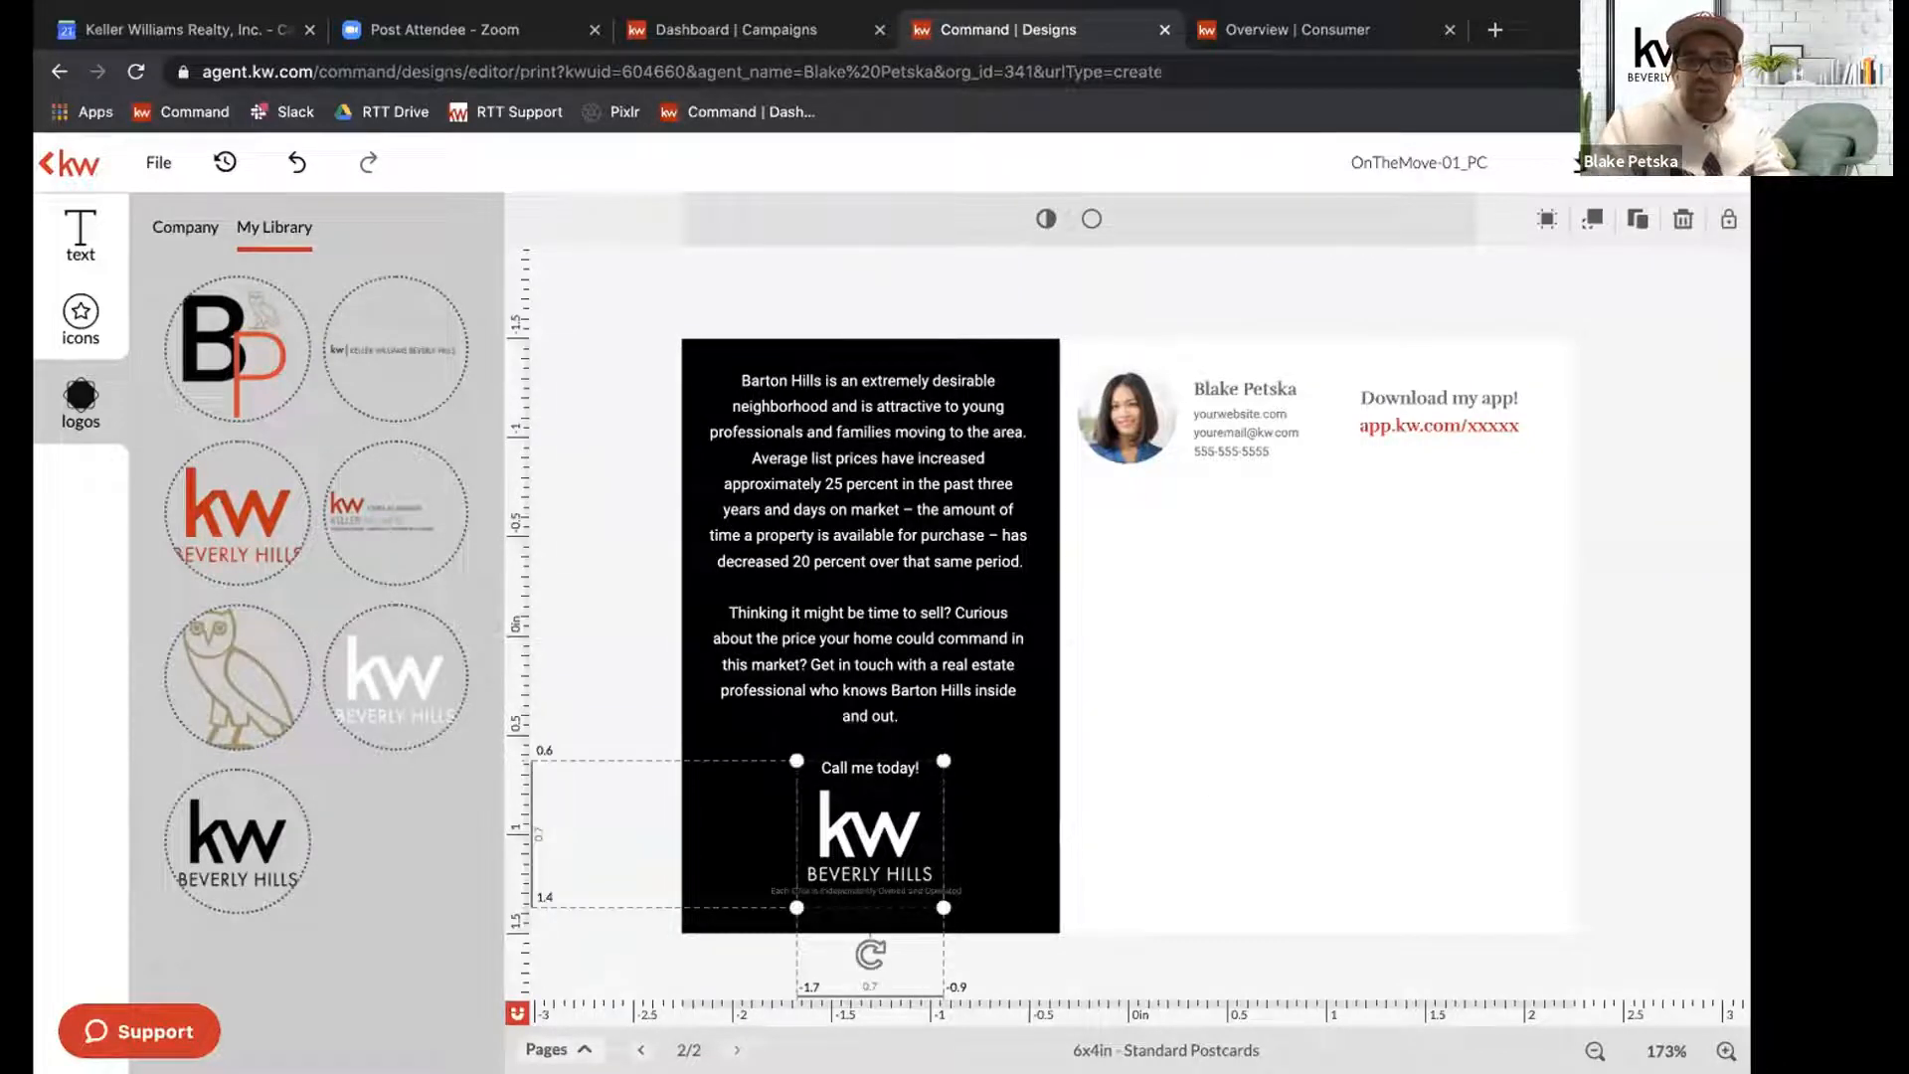
click(996, 665)
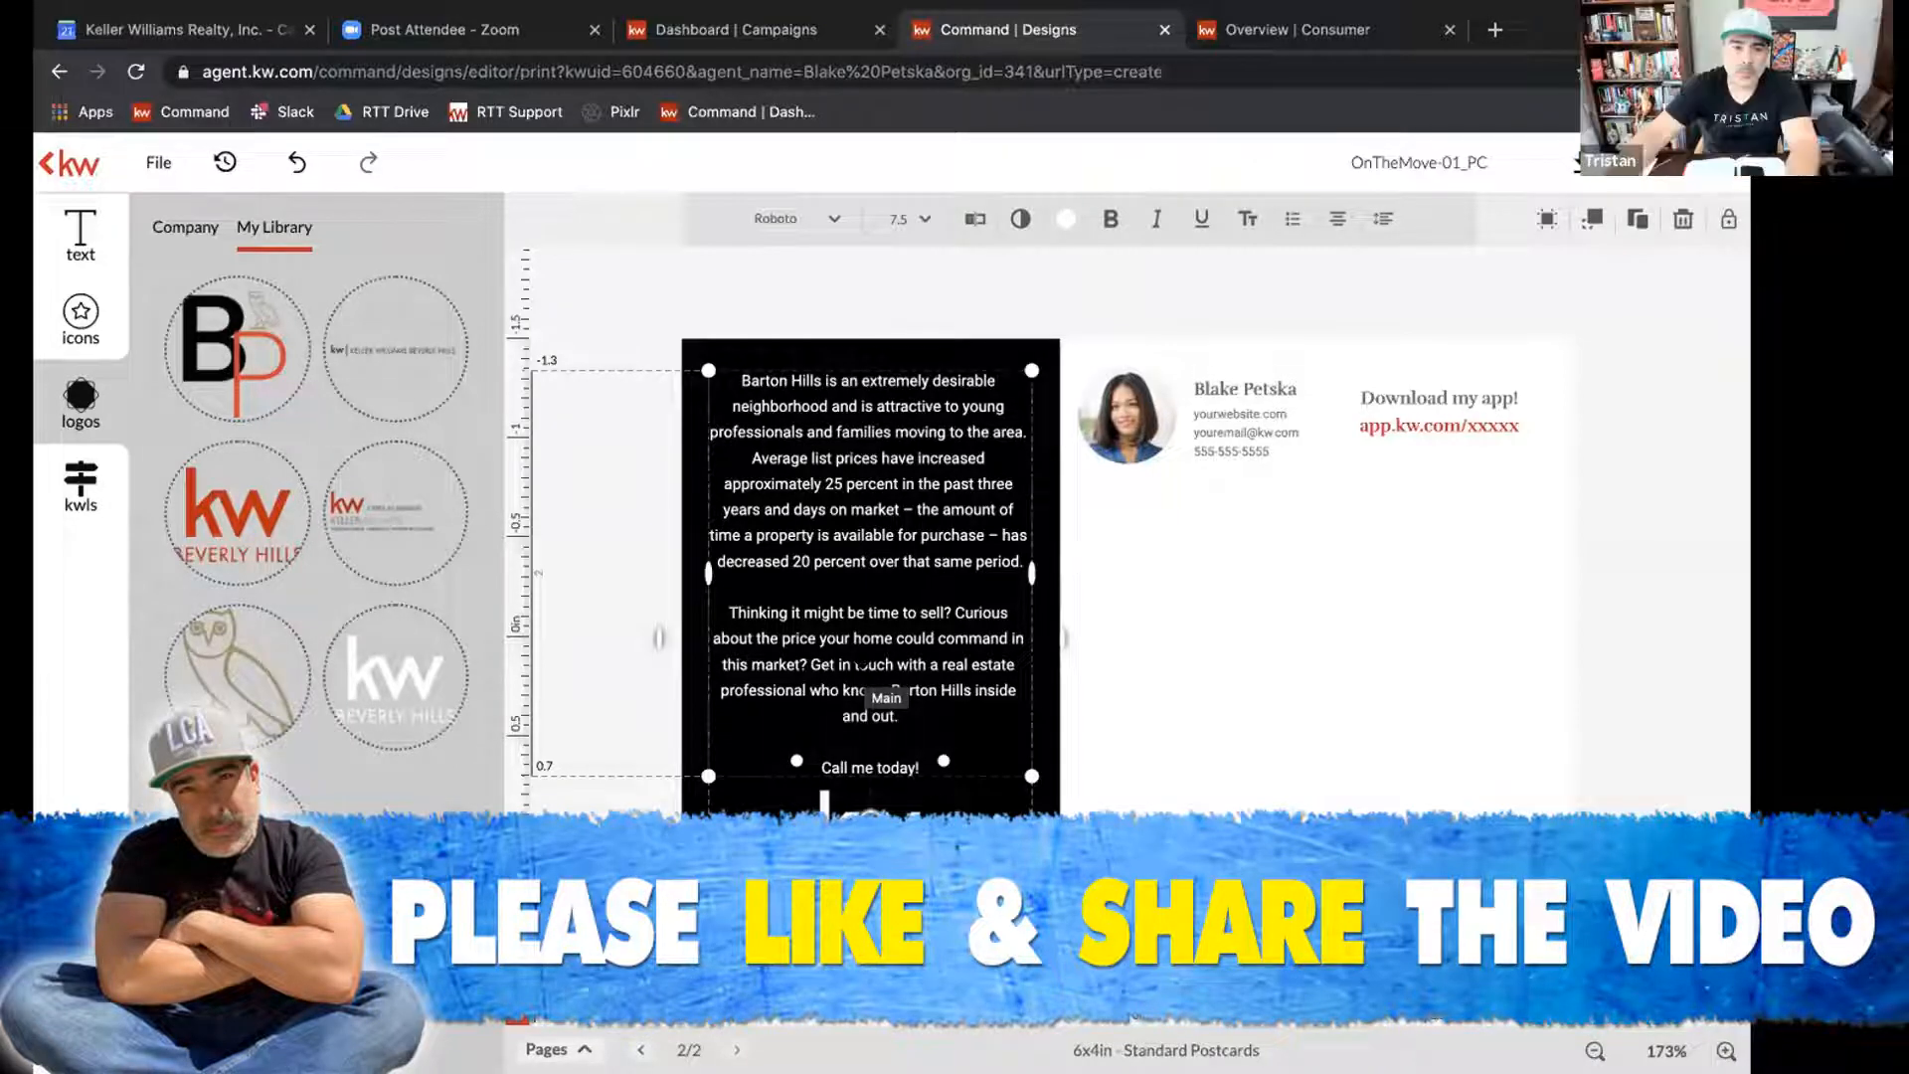
click(1647, 612)
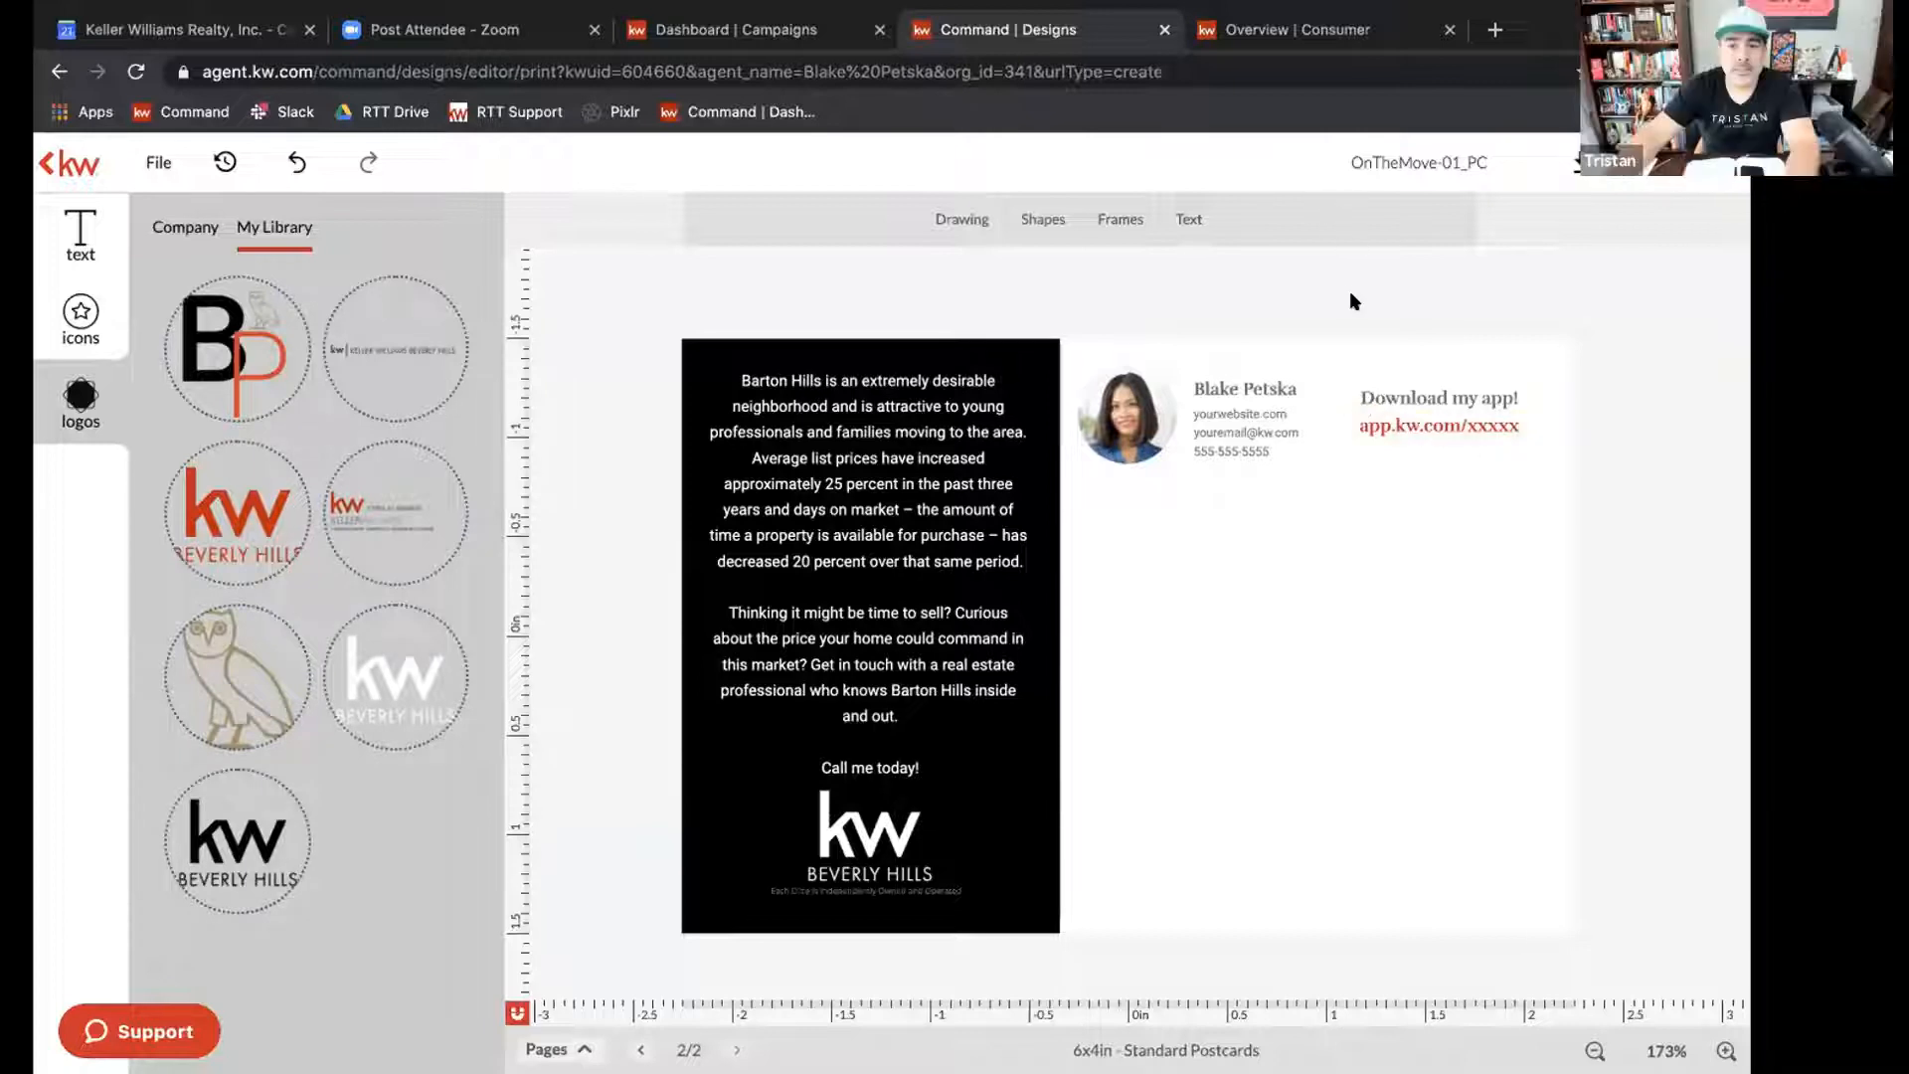
click(1406, 419)
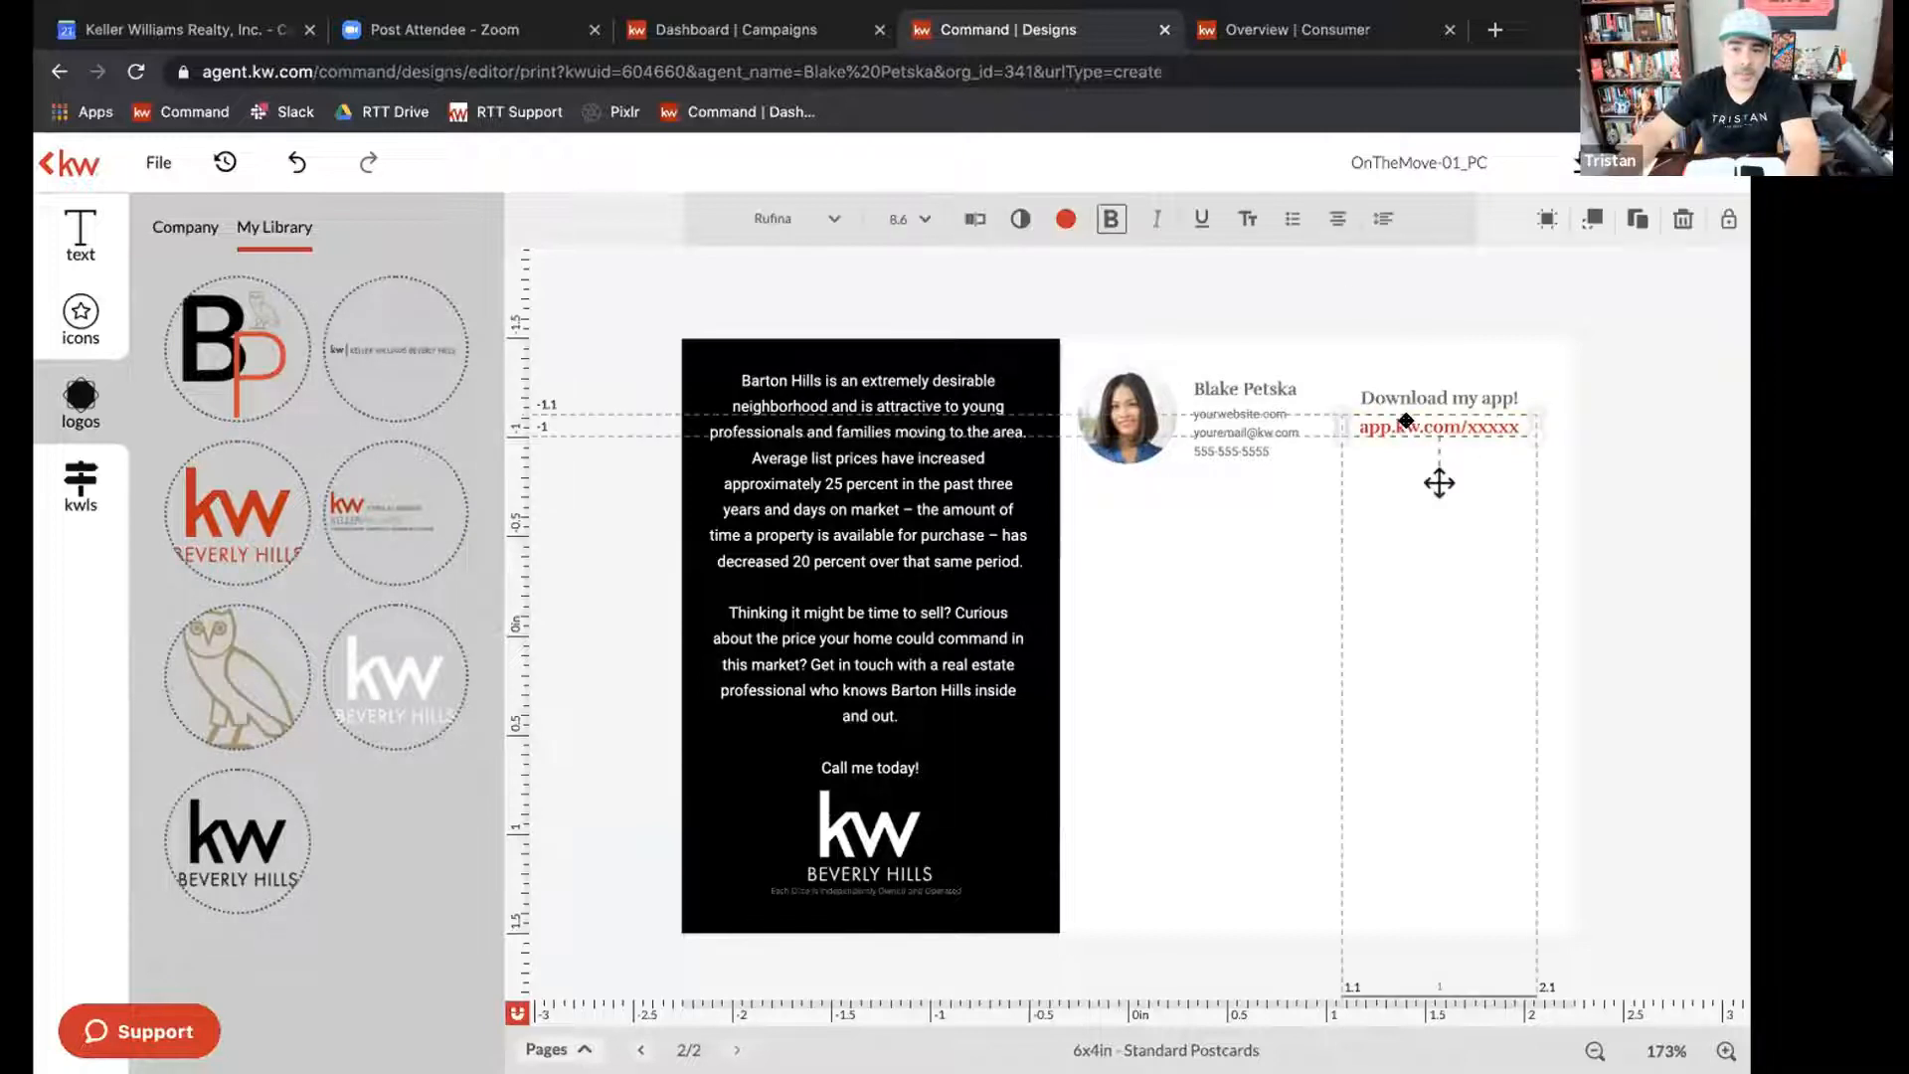
click(970, 219)
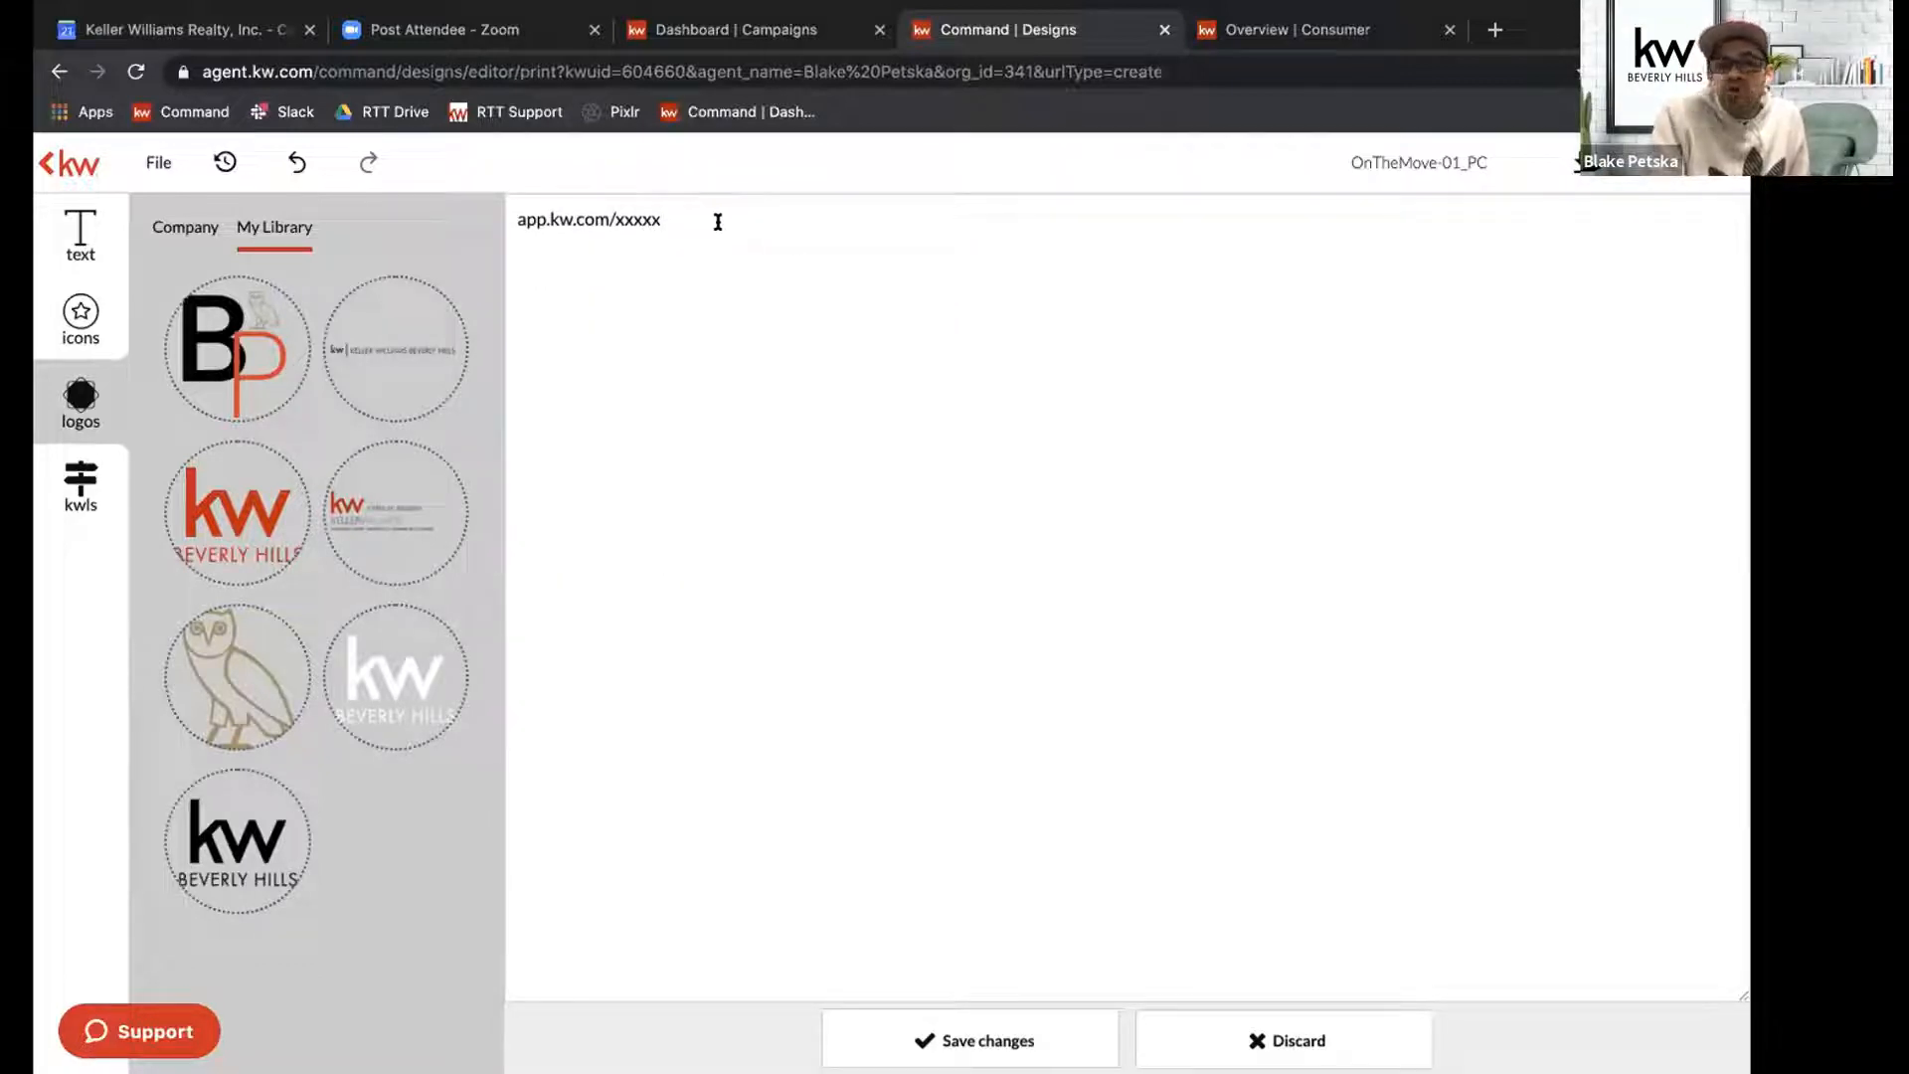
drag(718, 222, 615, 219)
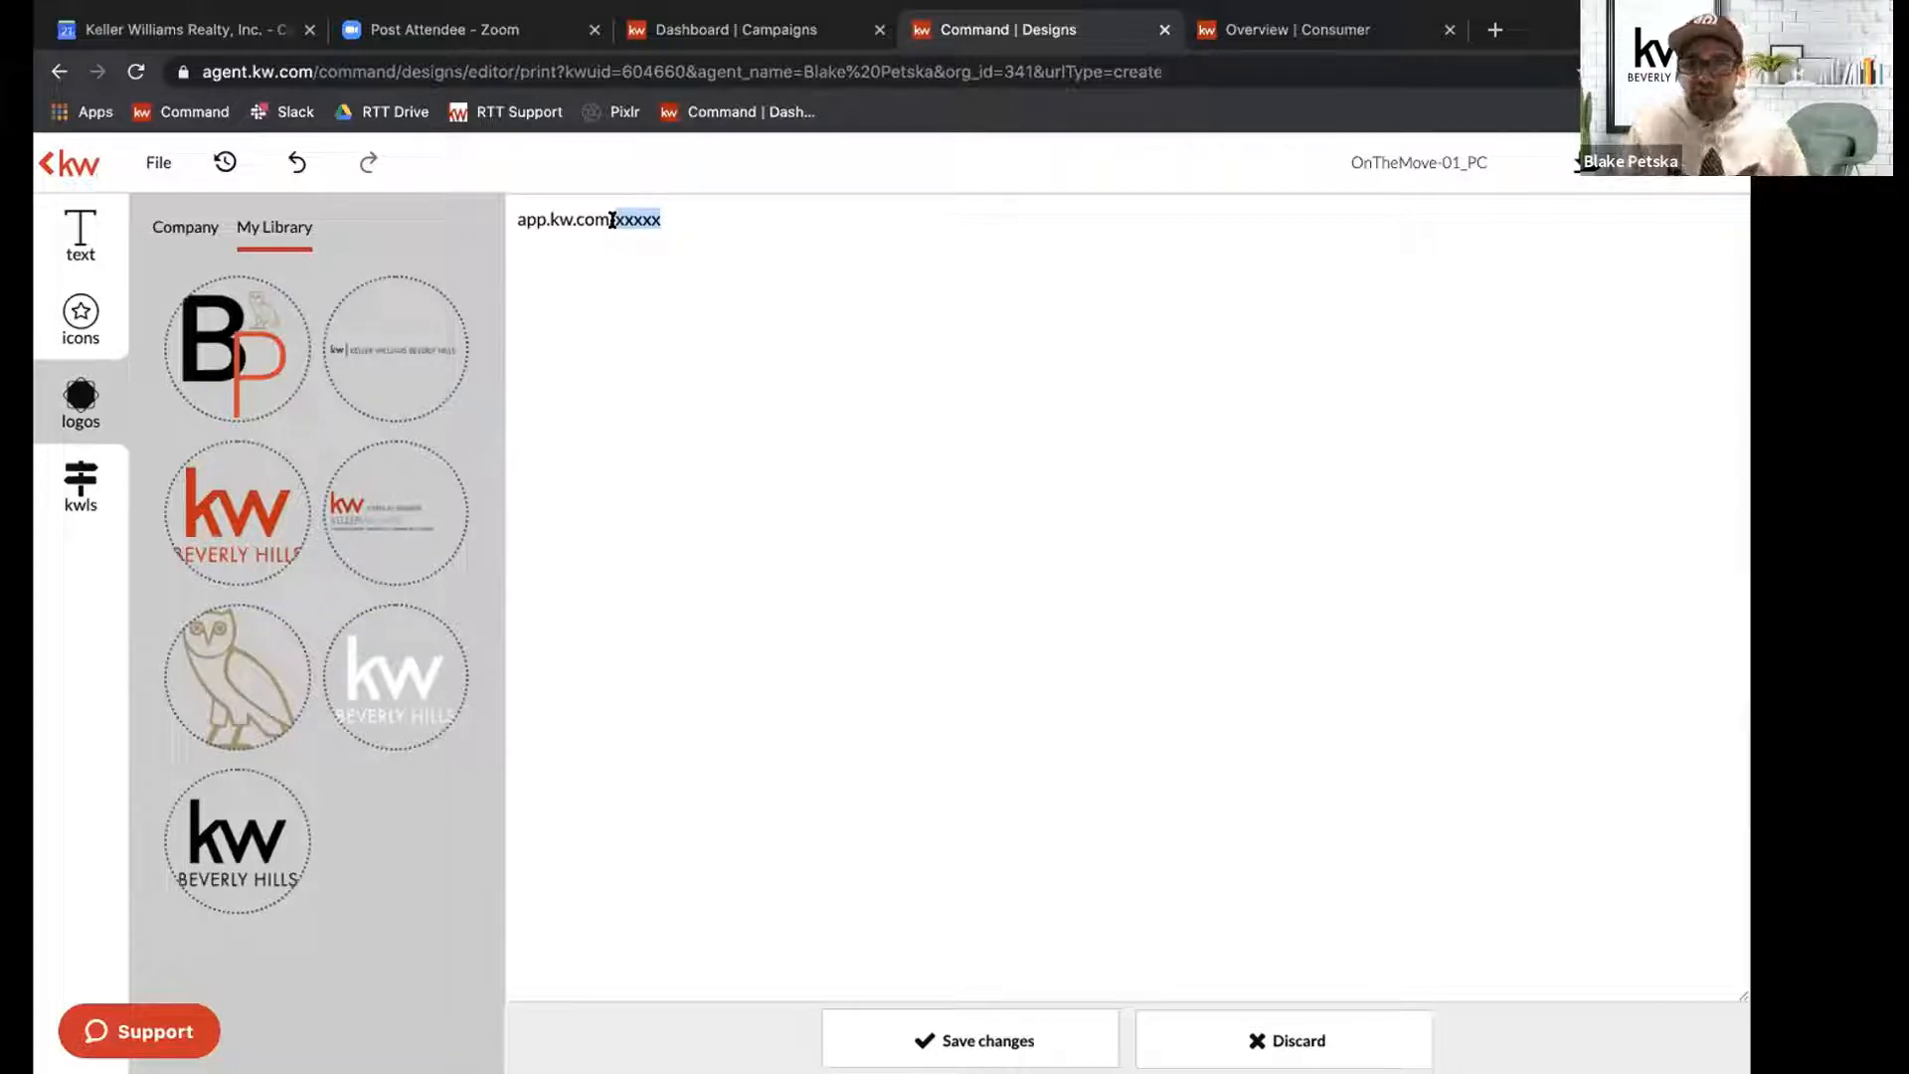
key(BackSpace)
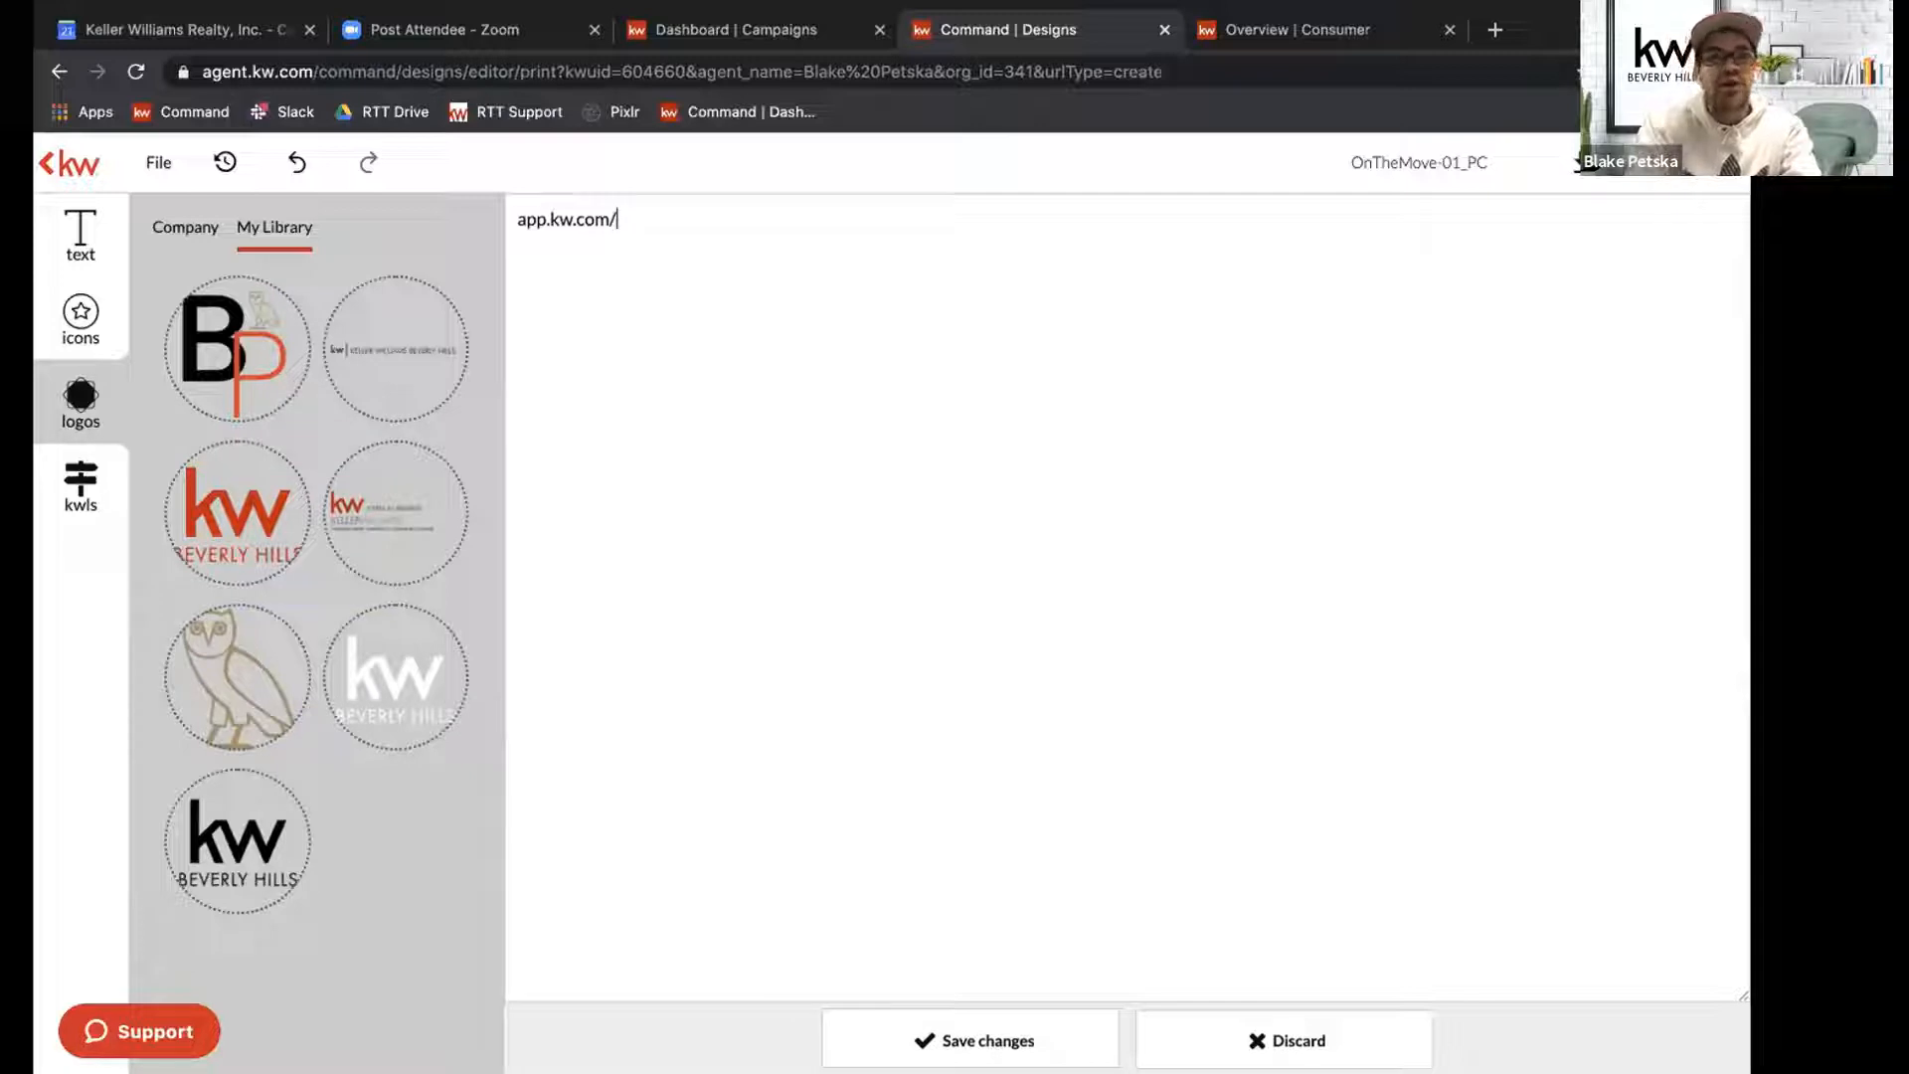
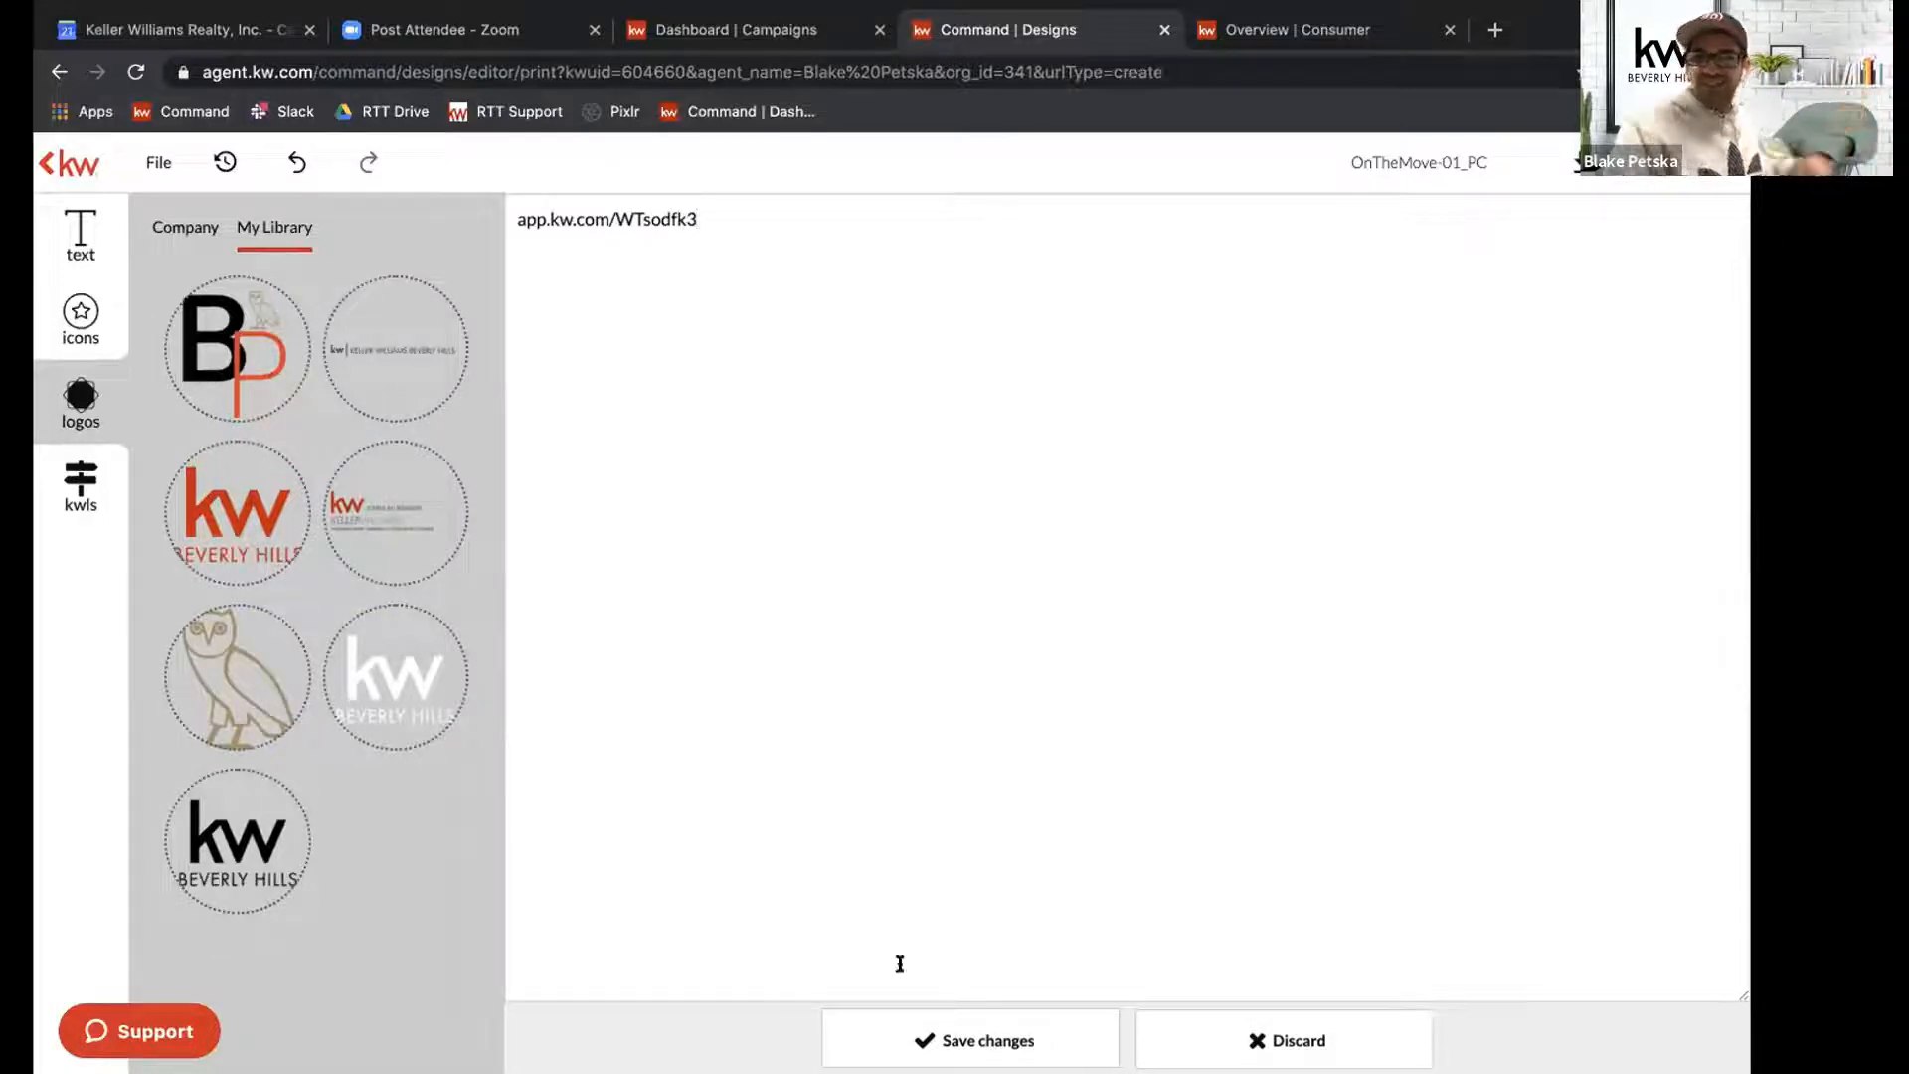
click(948, 1029)
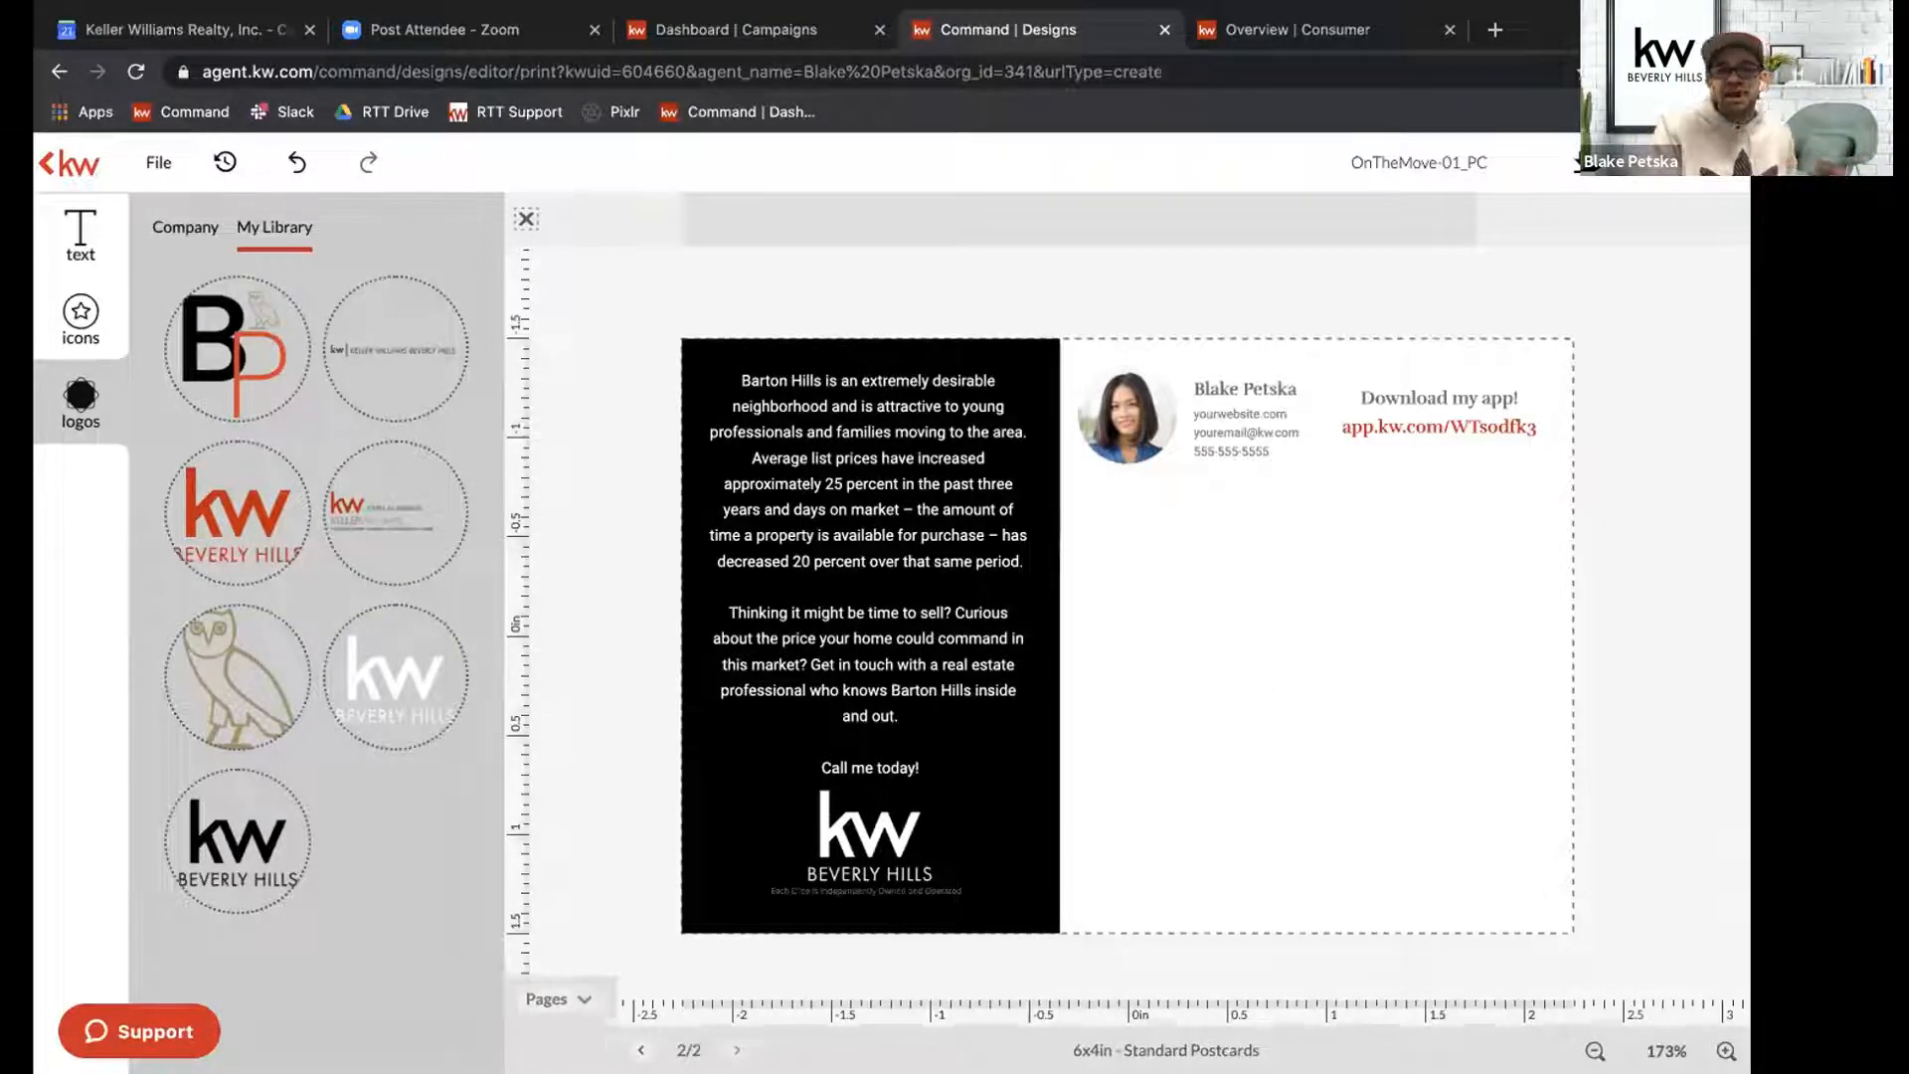
Return to the postcard's front page through the page thumbnails and collapse the thumbnail strip.
click(553, 1049)
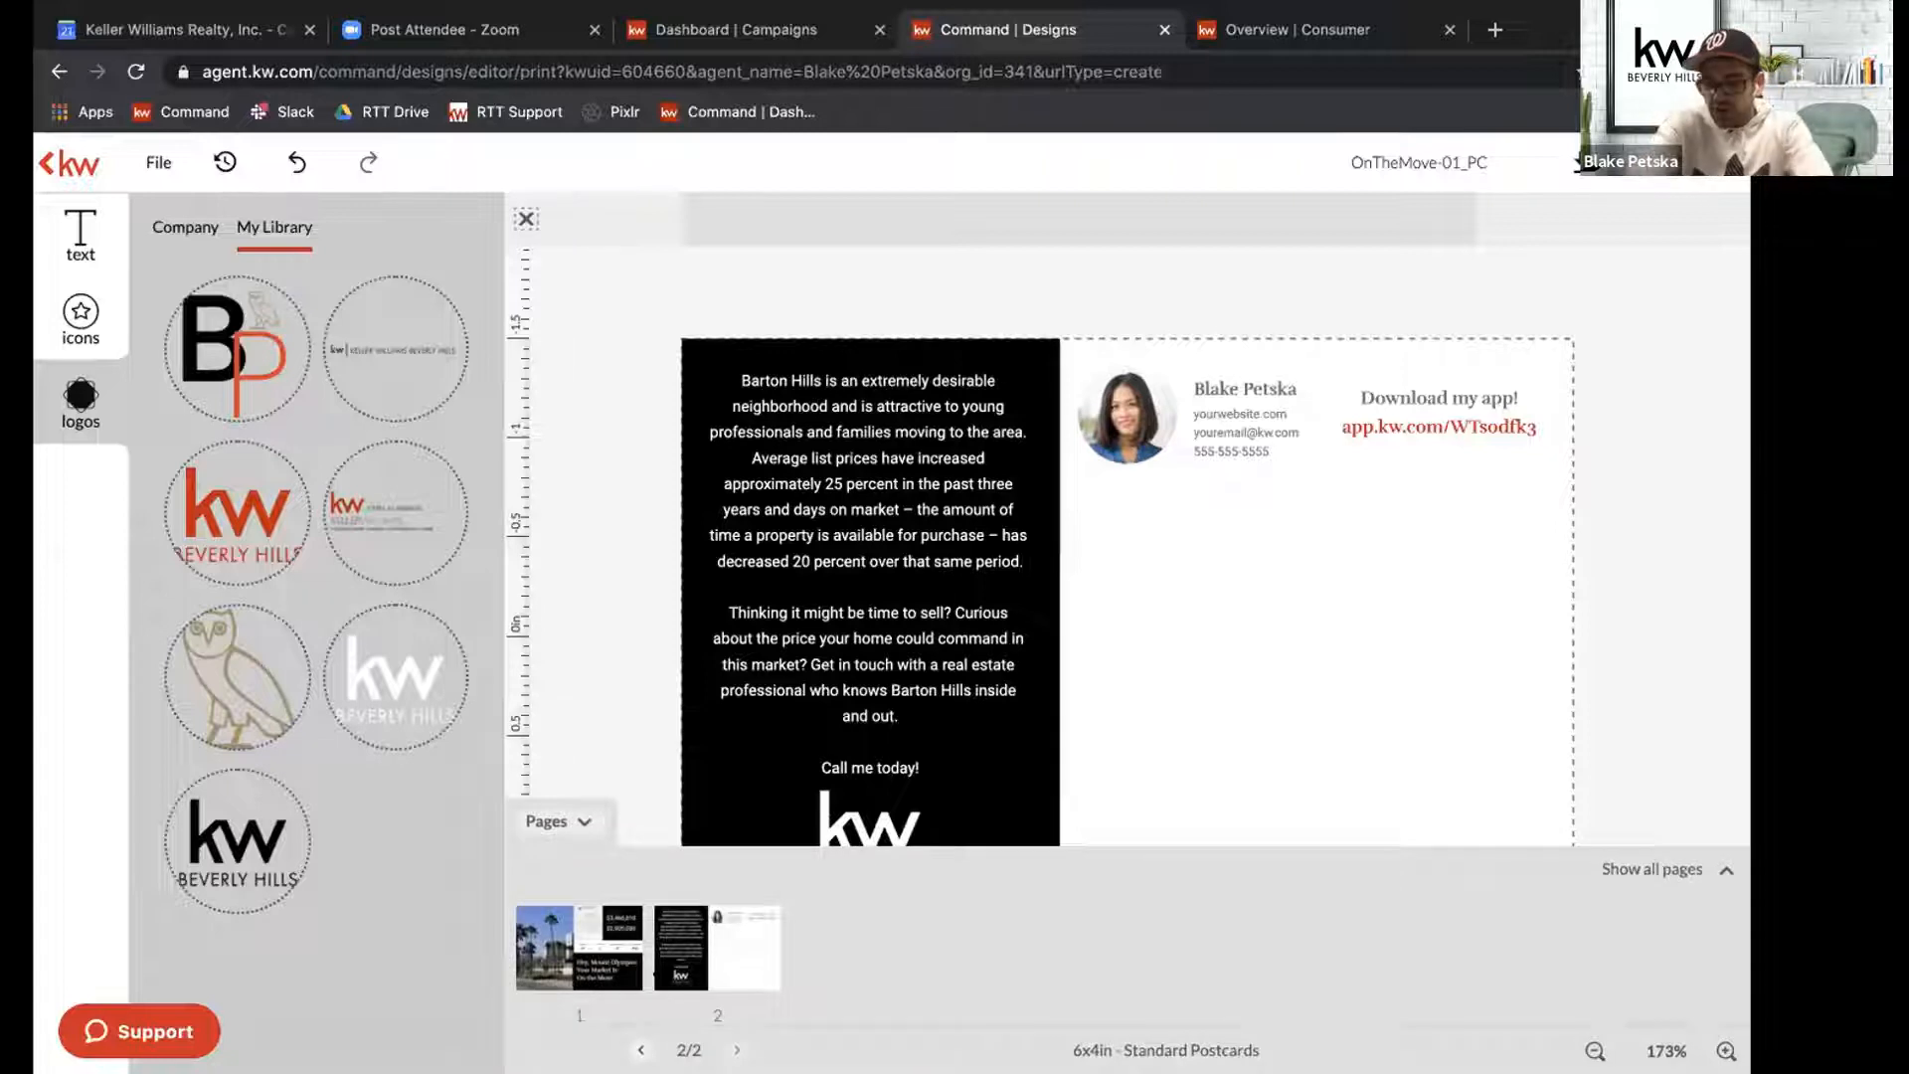
click(572, 960)
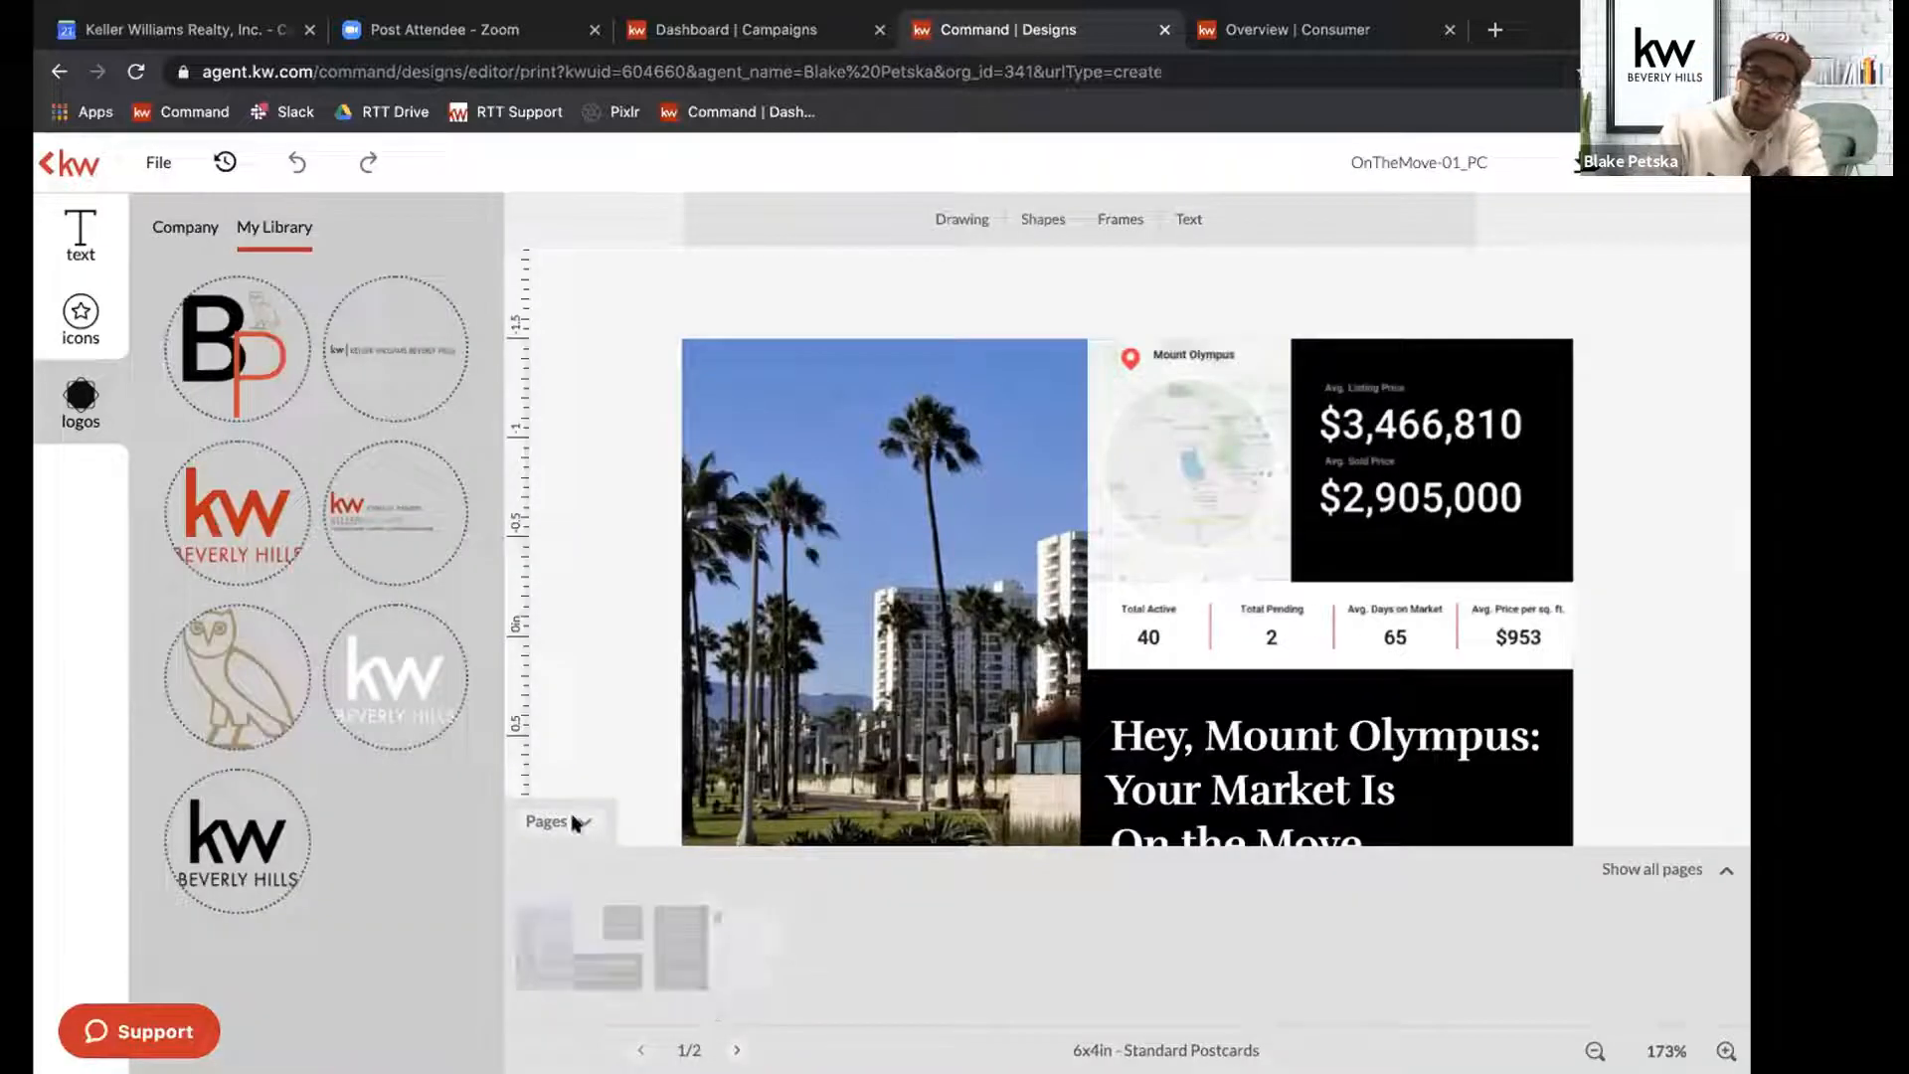
click(584, 823)
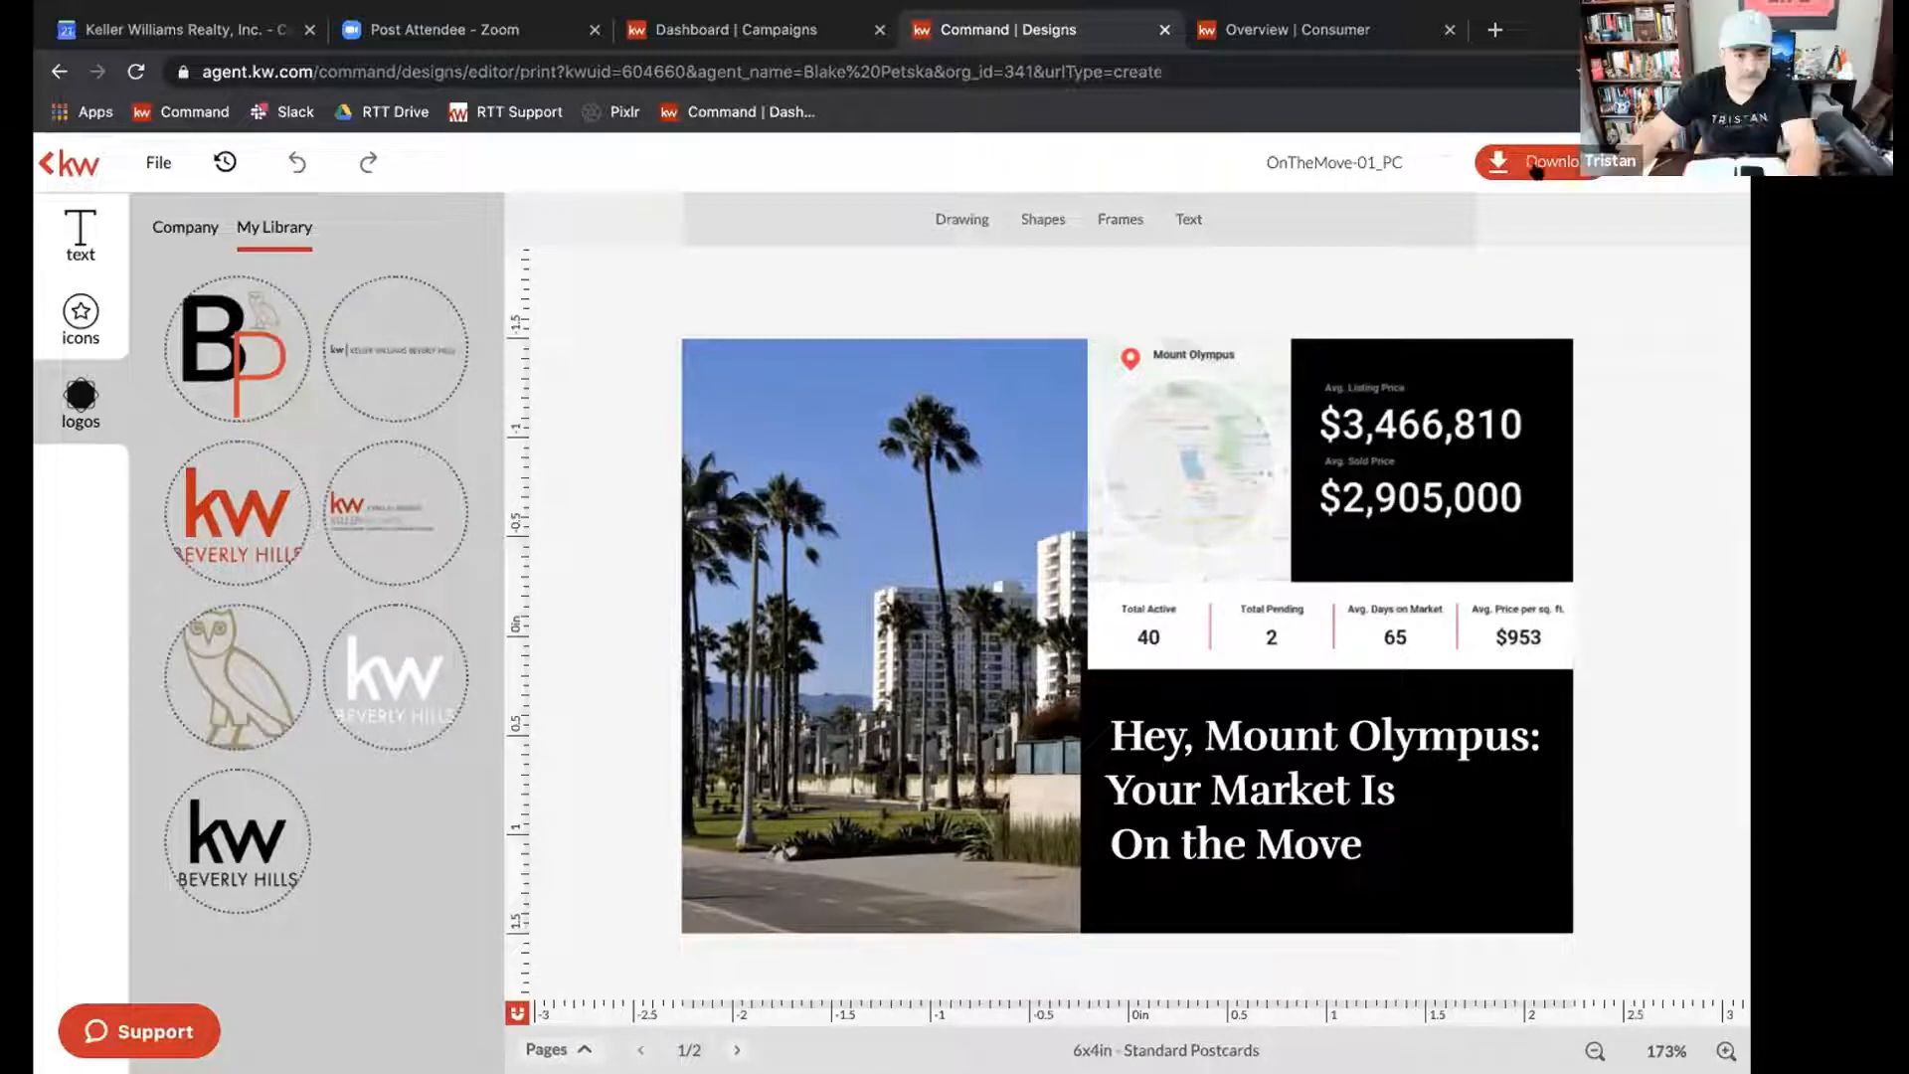
Download all designs of the postcard as a PDF in high resolution print quality.
click(1537, 171)
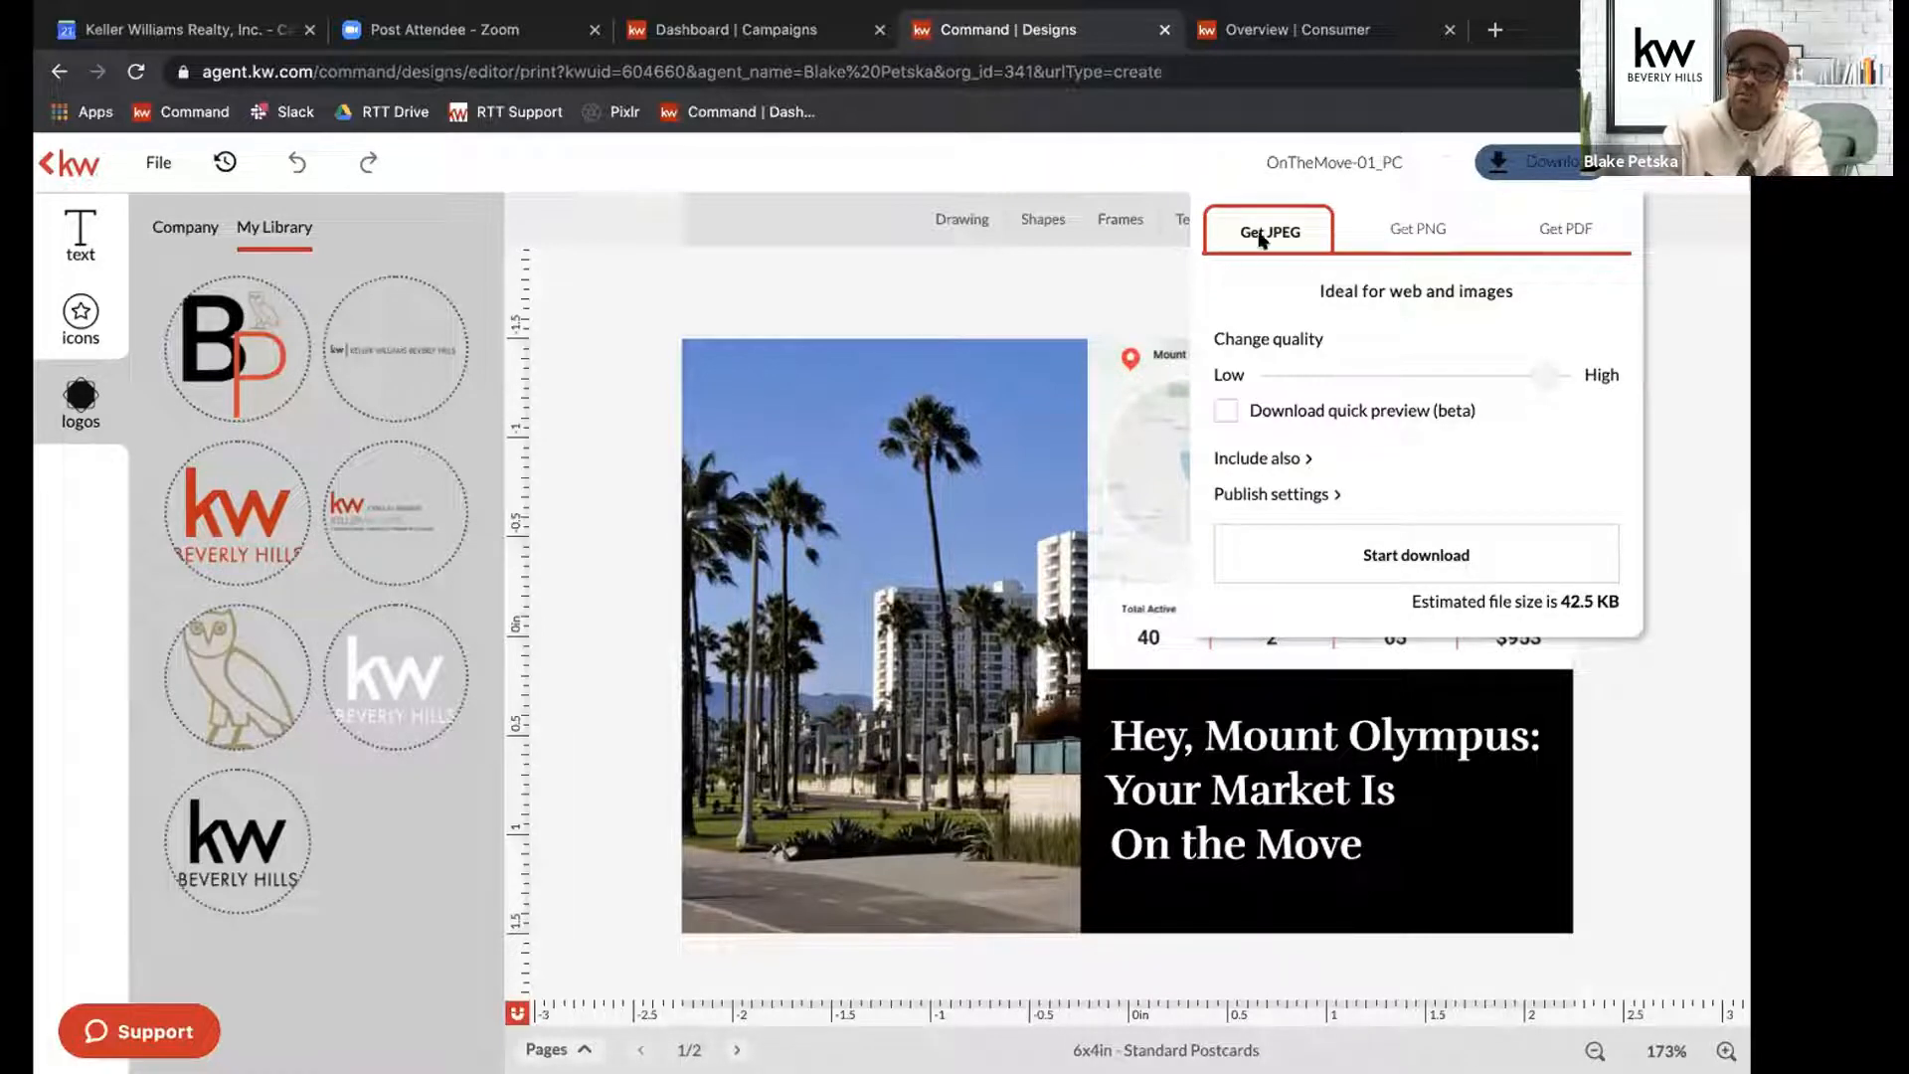
click(1548, 233)
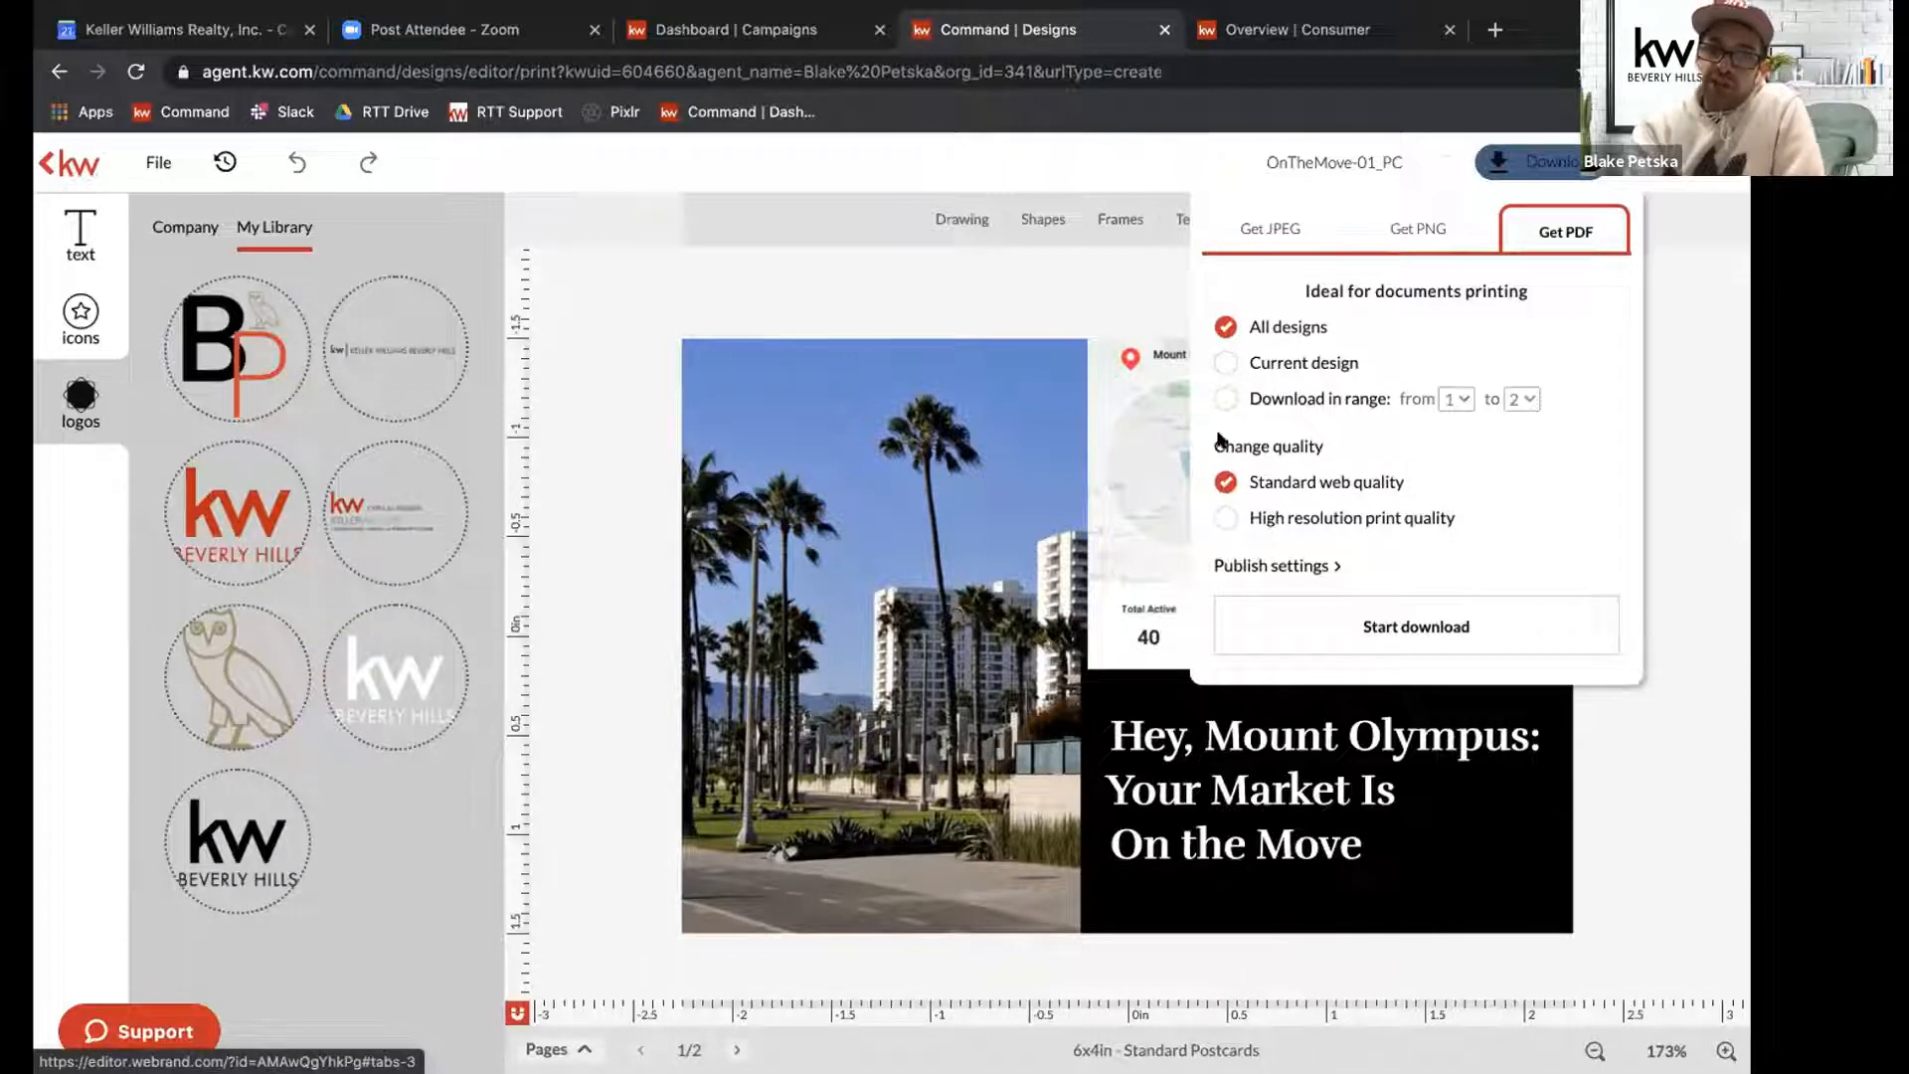
click(1228, 518)
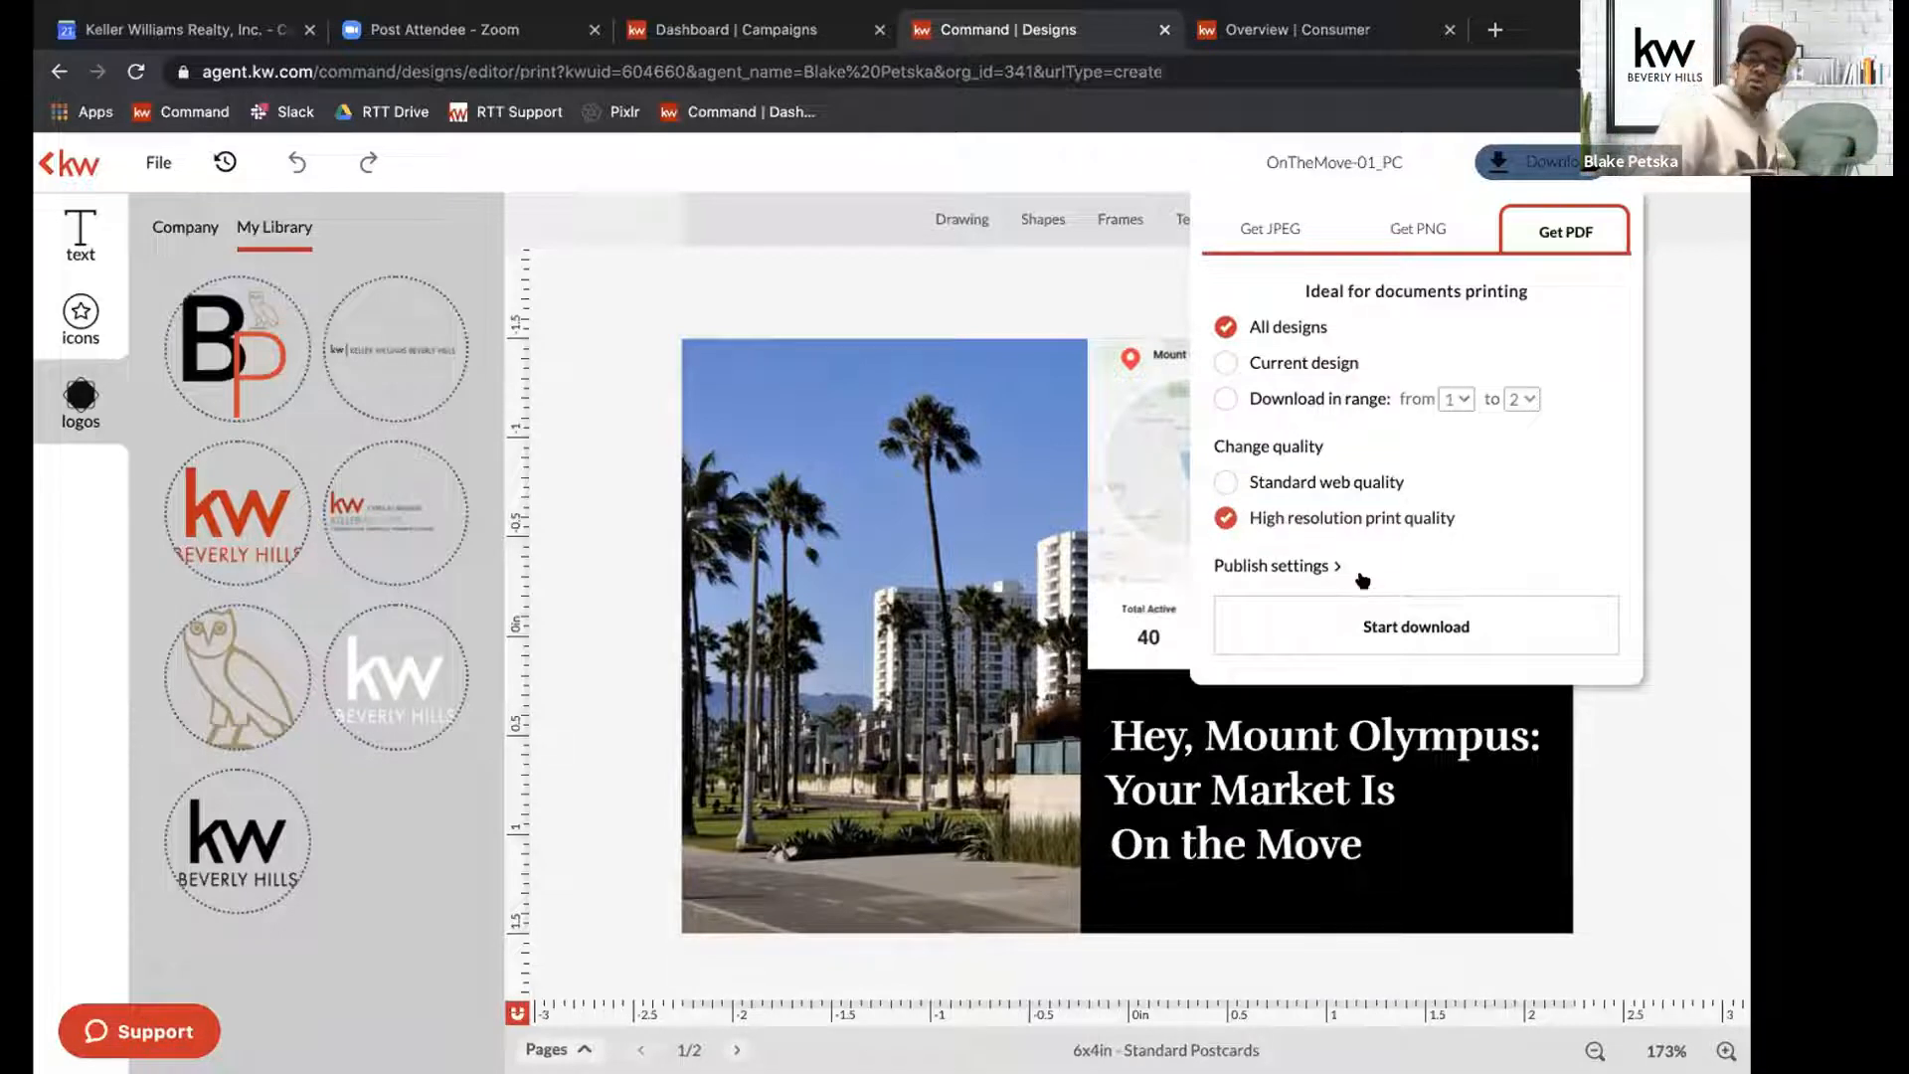
click(1363, 614)
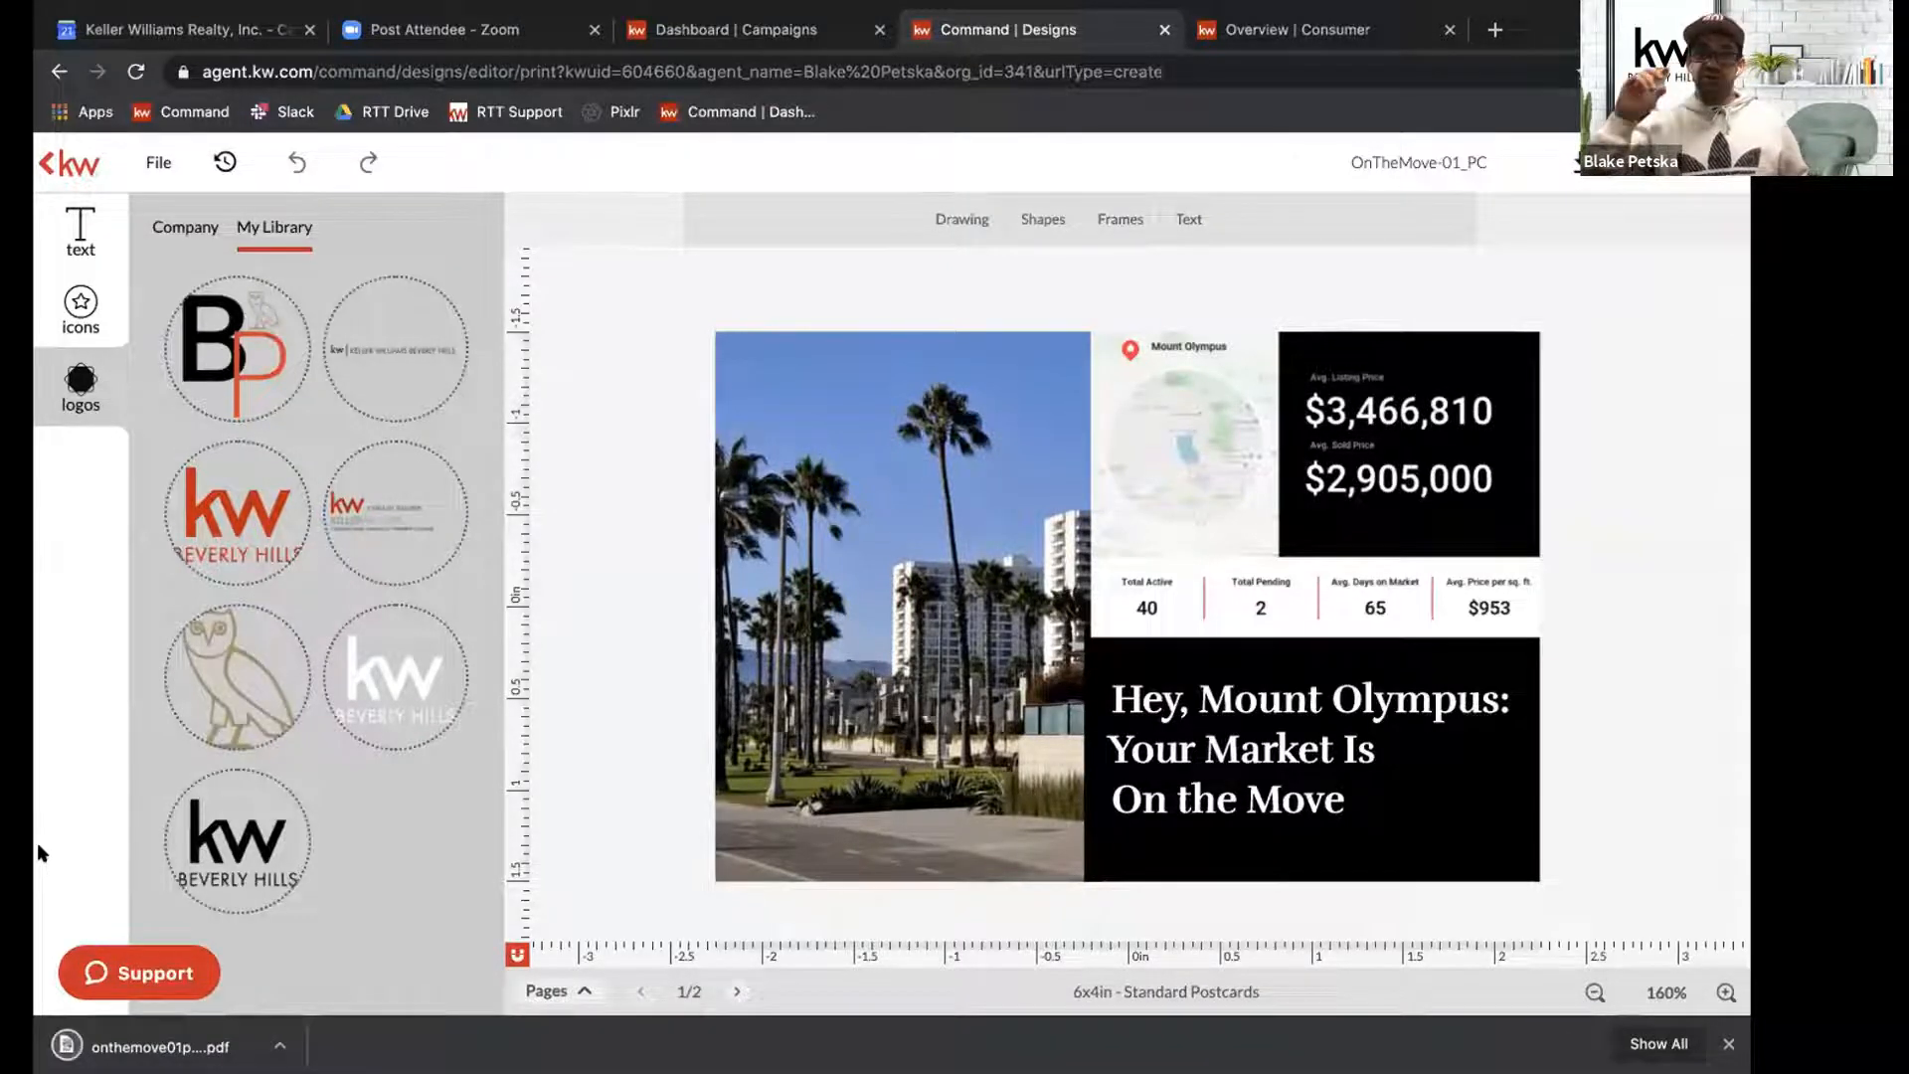
Open the downloaded onthemove01pc_original.pdf to review the postcard's front and back, and return to the Campaigns dashboard.
click(171, 1046)
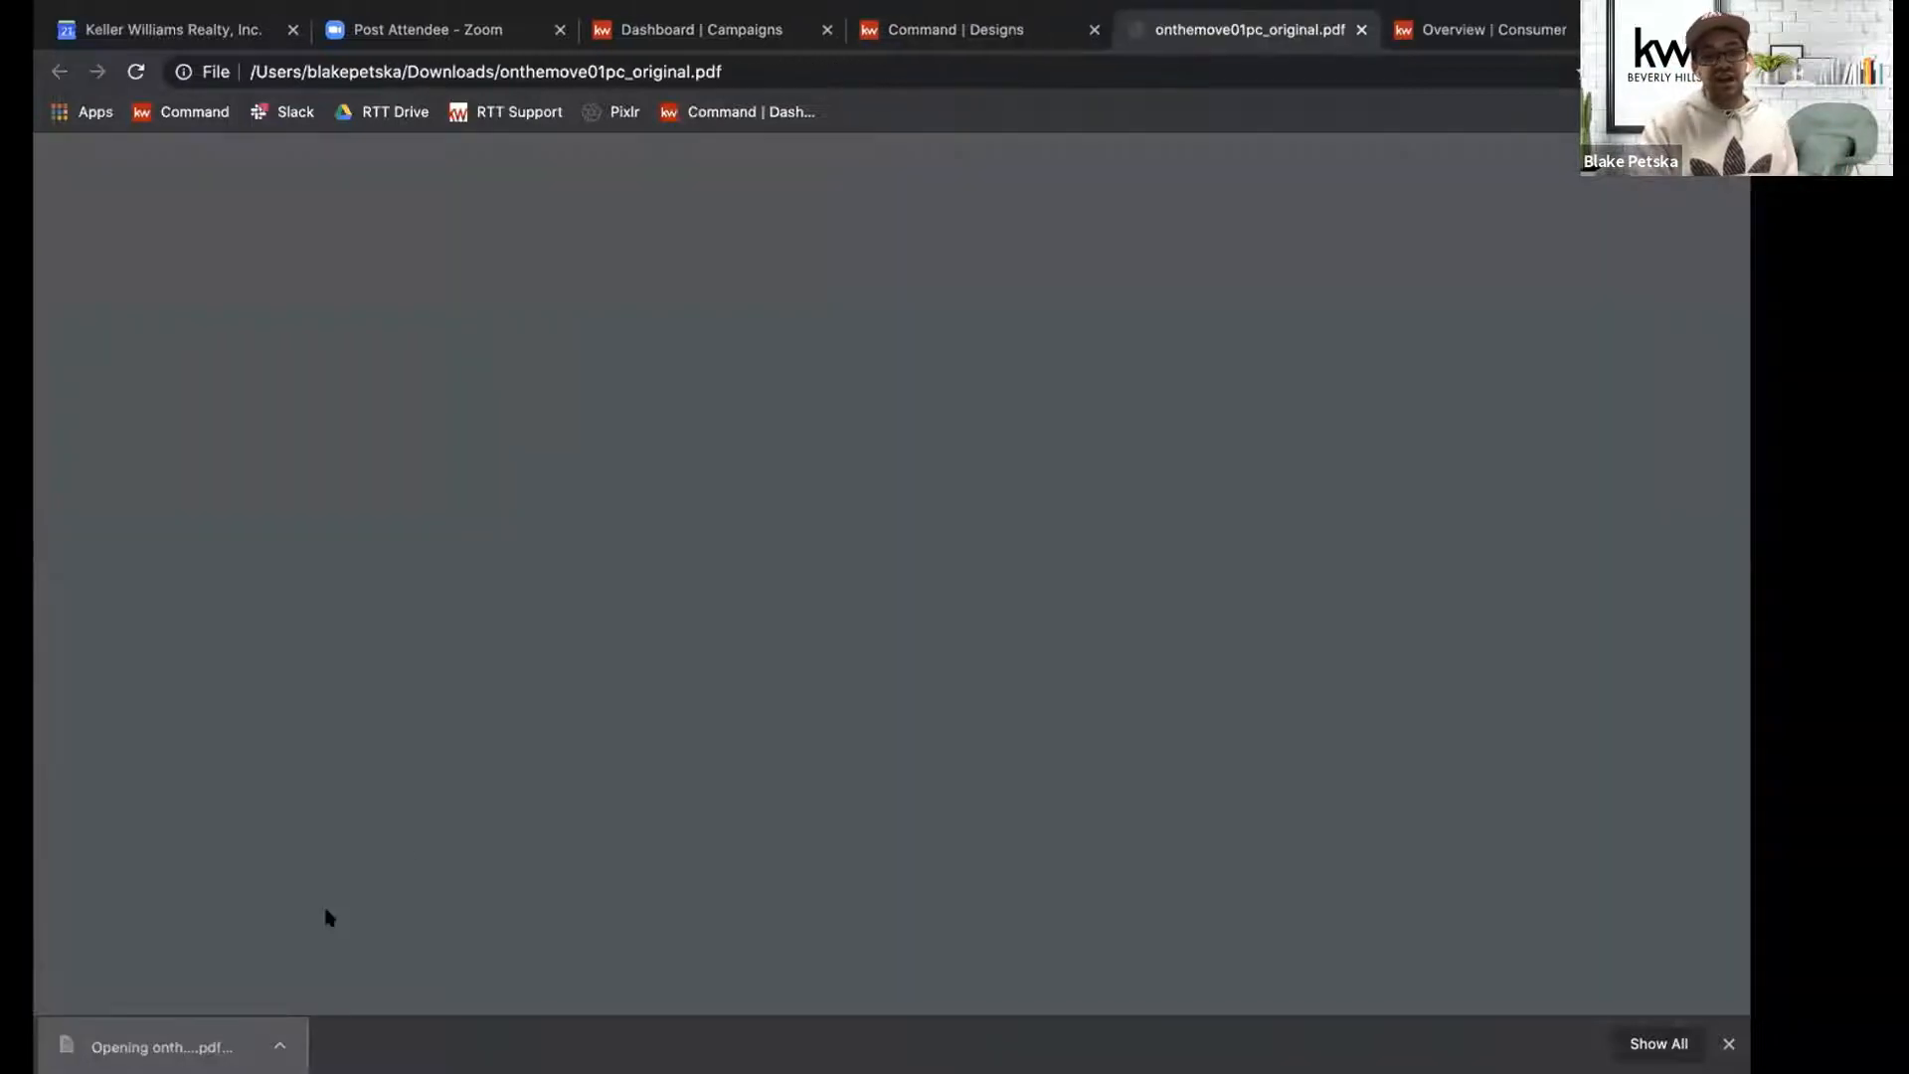
scroll(826, 610, down, 1)
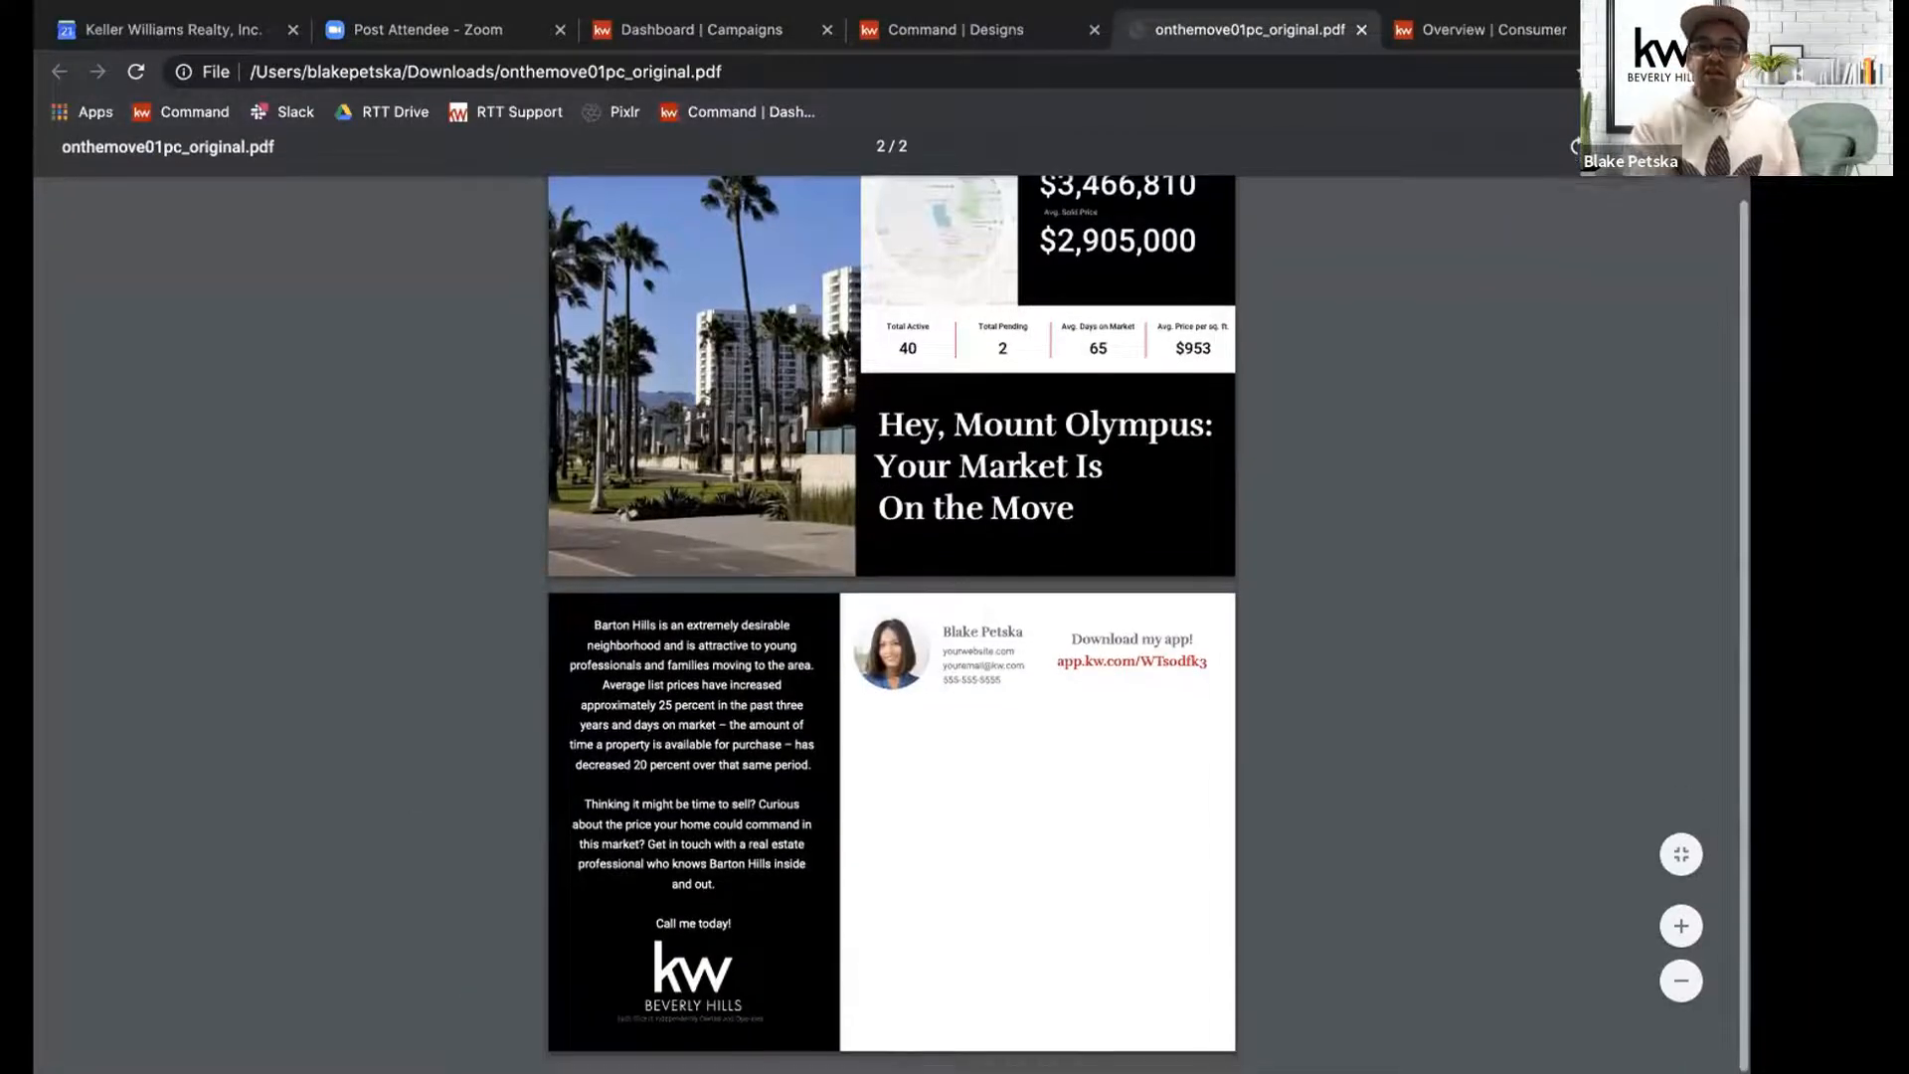
scroll(825, 611, up, 1)
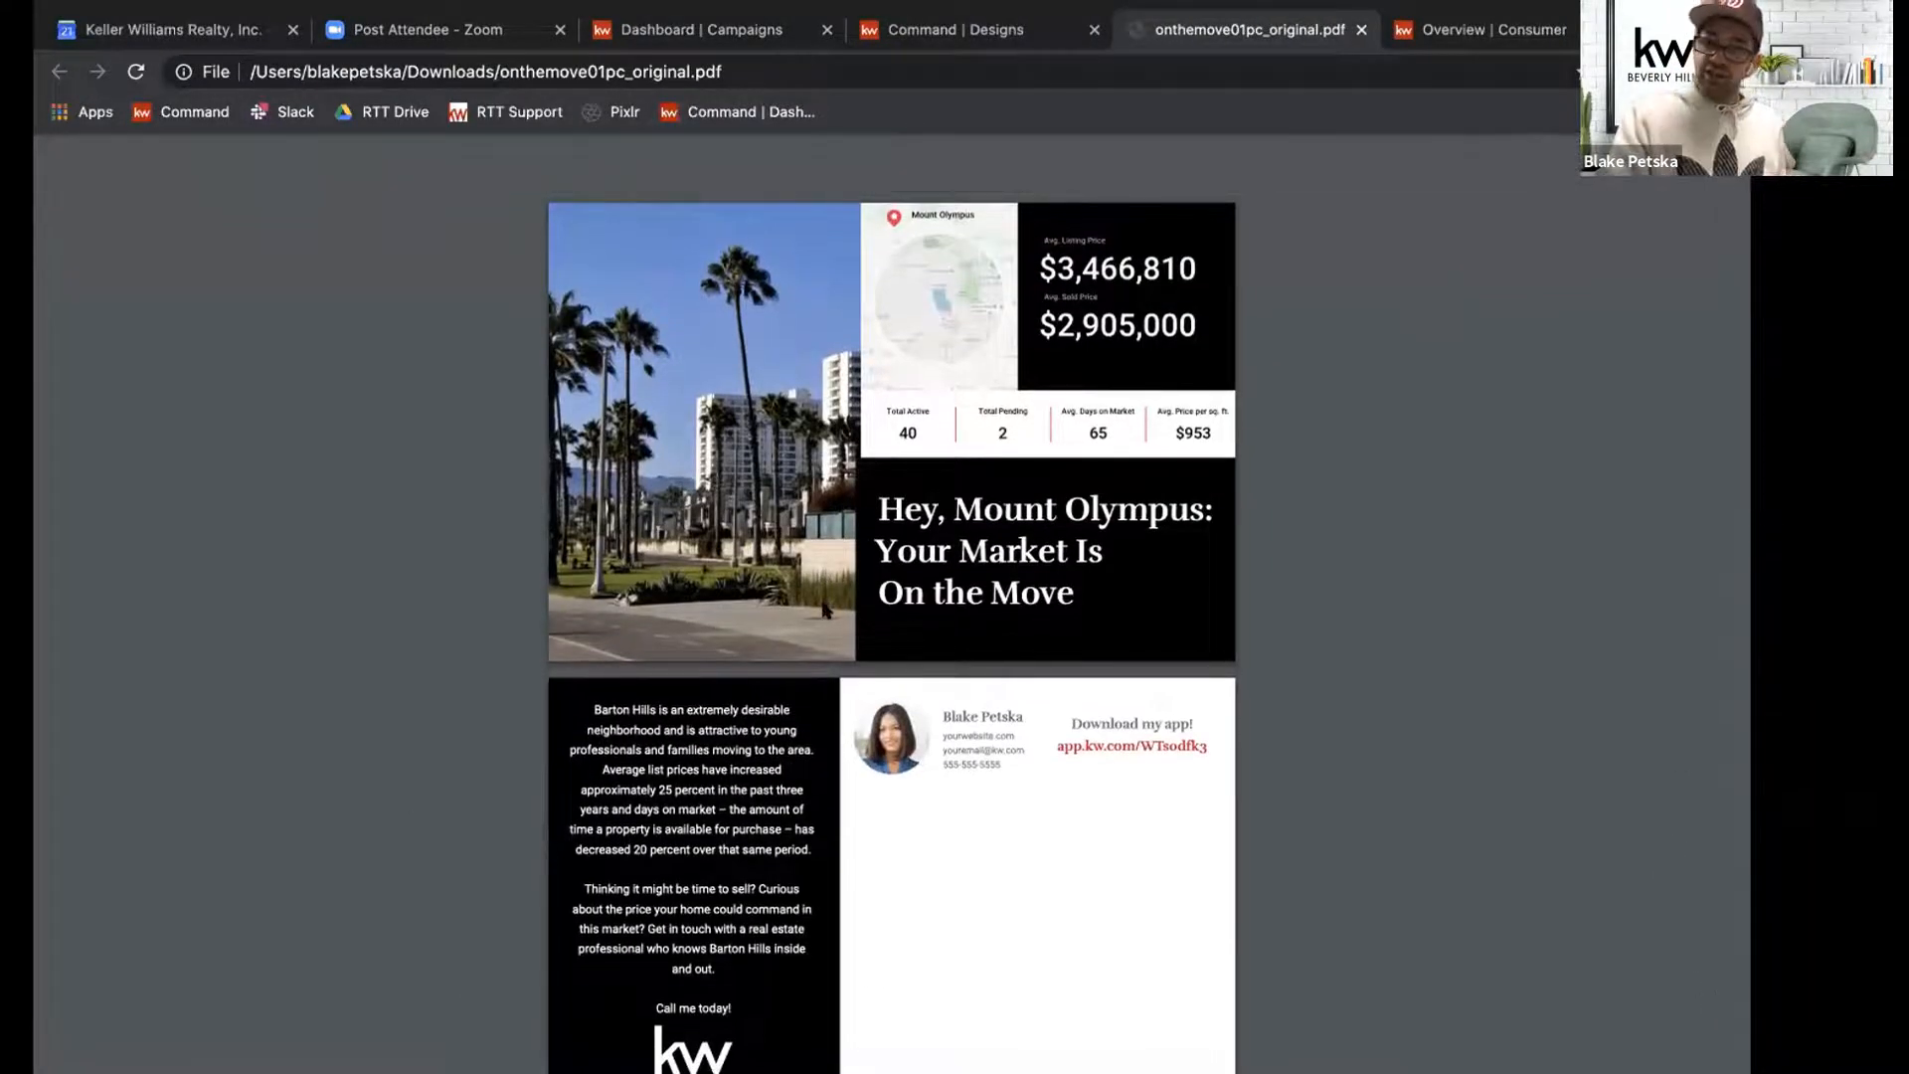
scroll(825, 611, down, 2)
scroll(826, 610, up, 1)
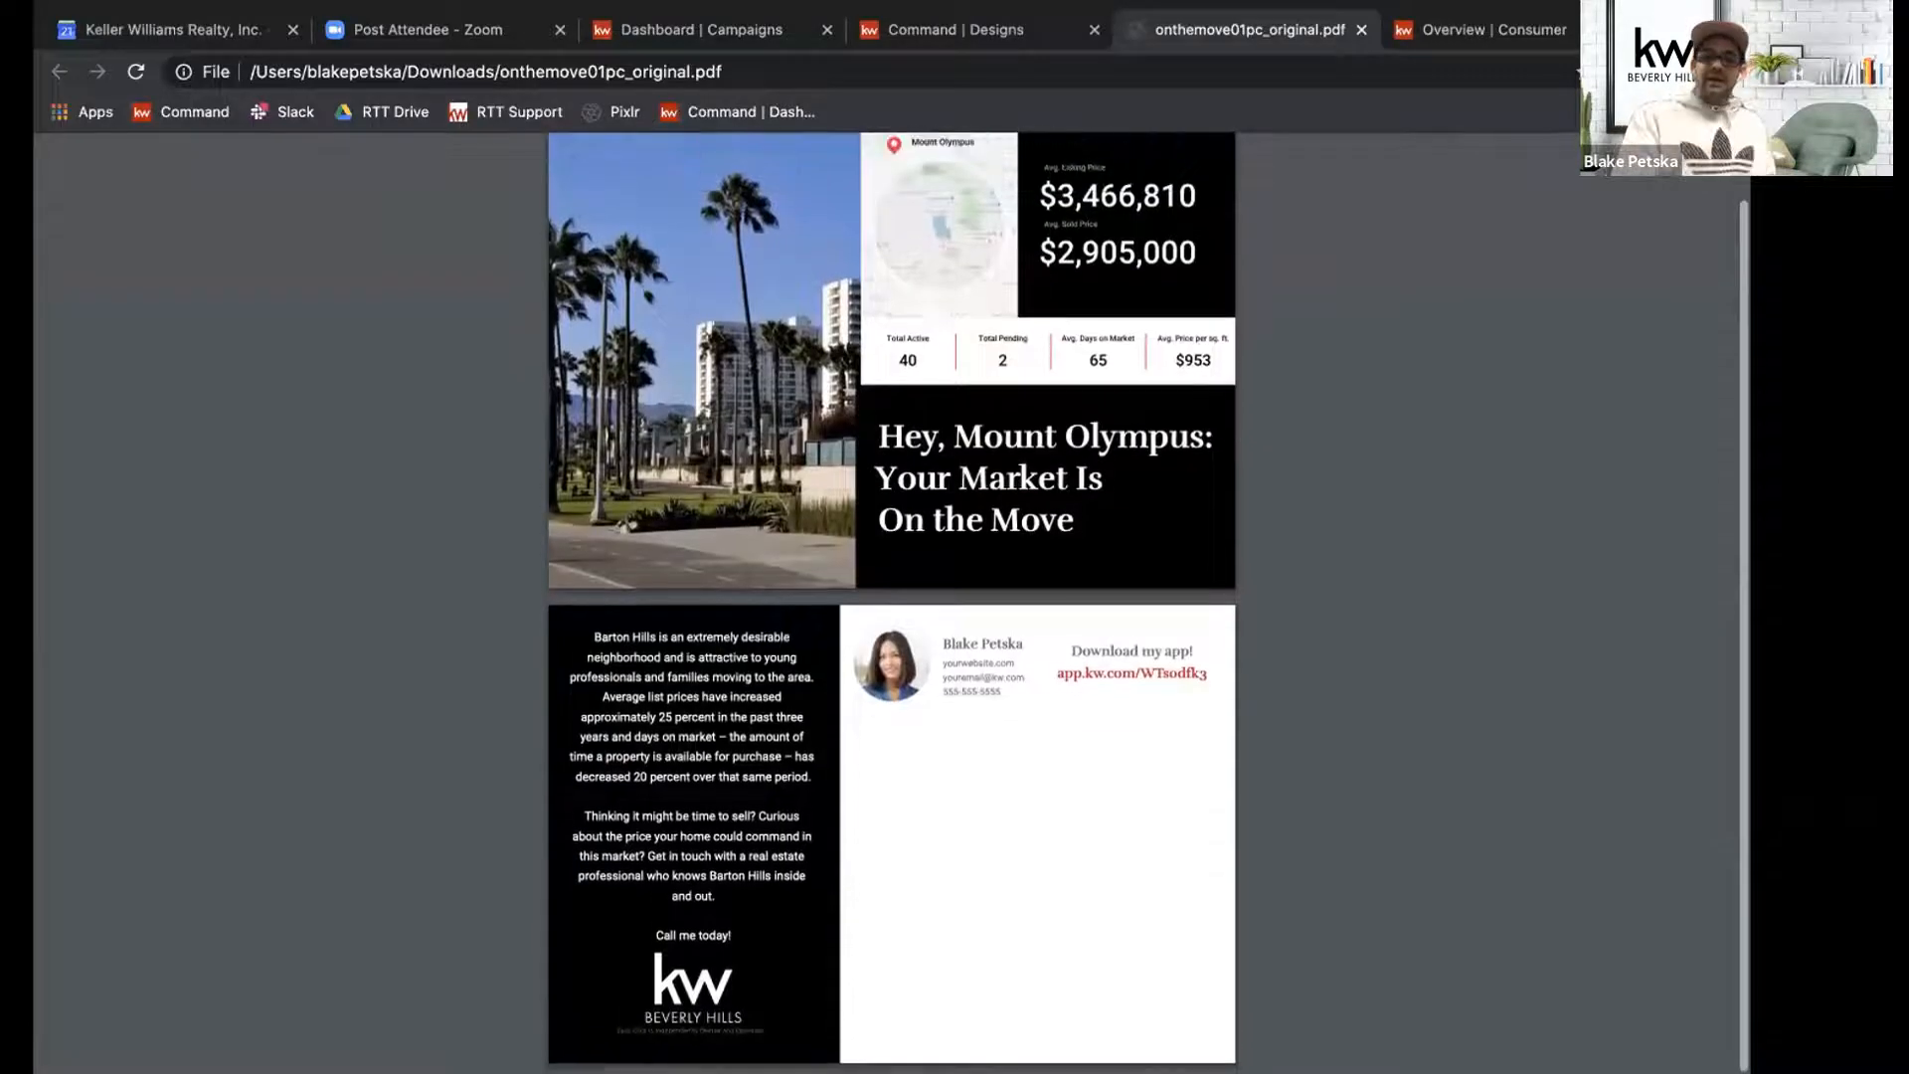
scroll(825, 607, down, 1)
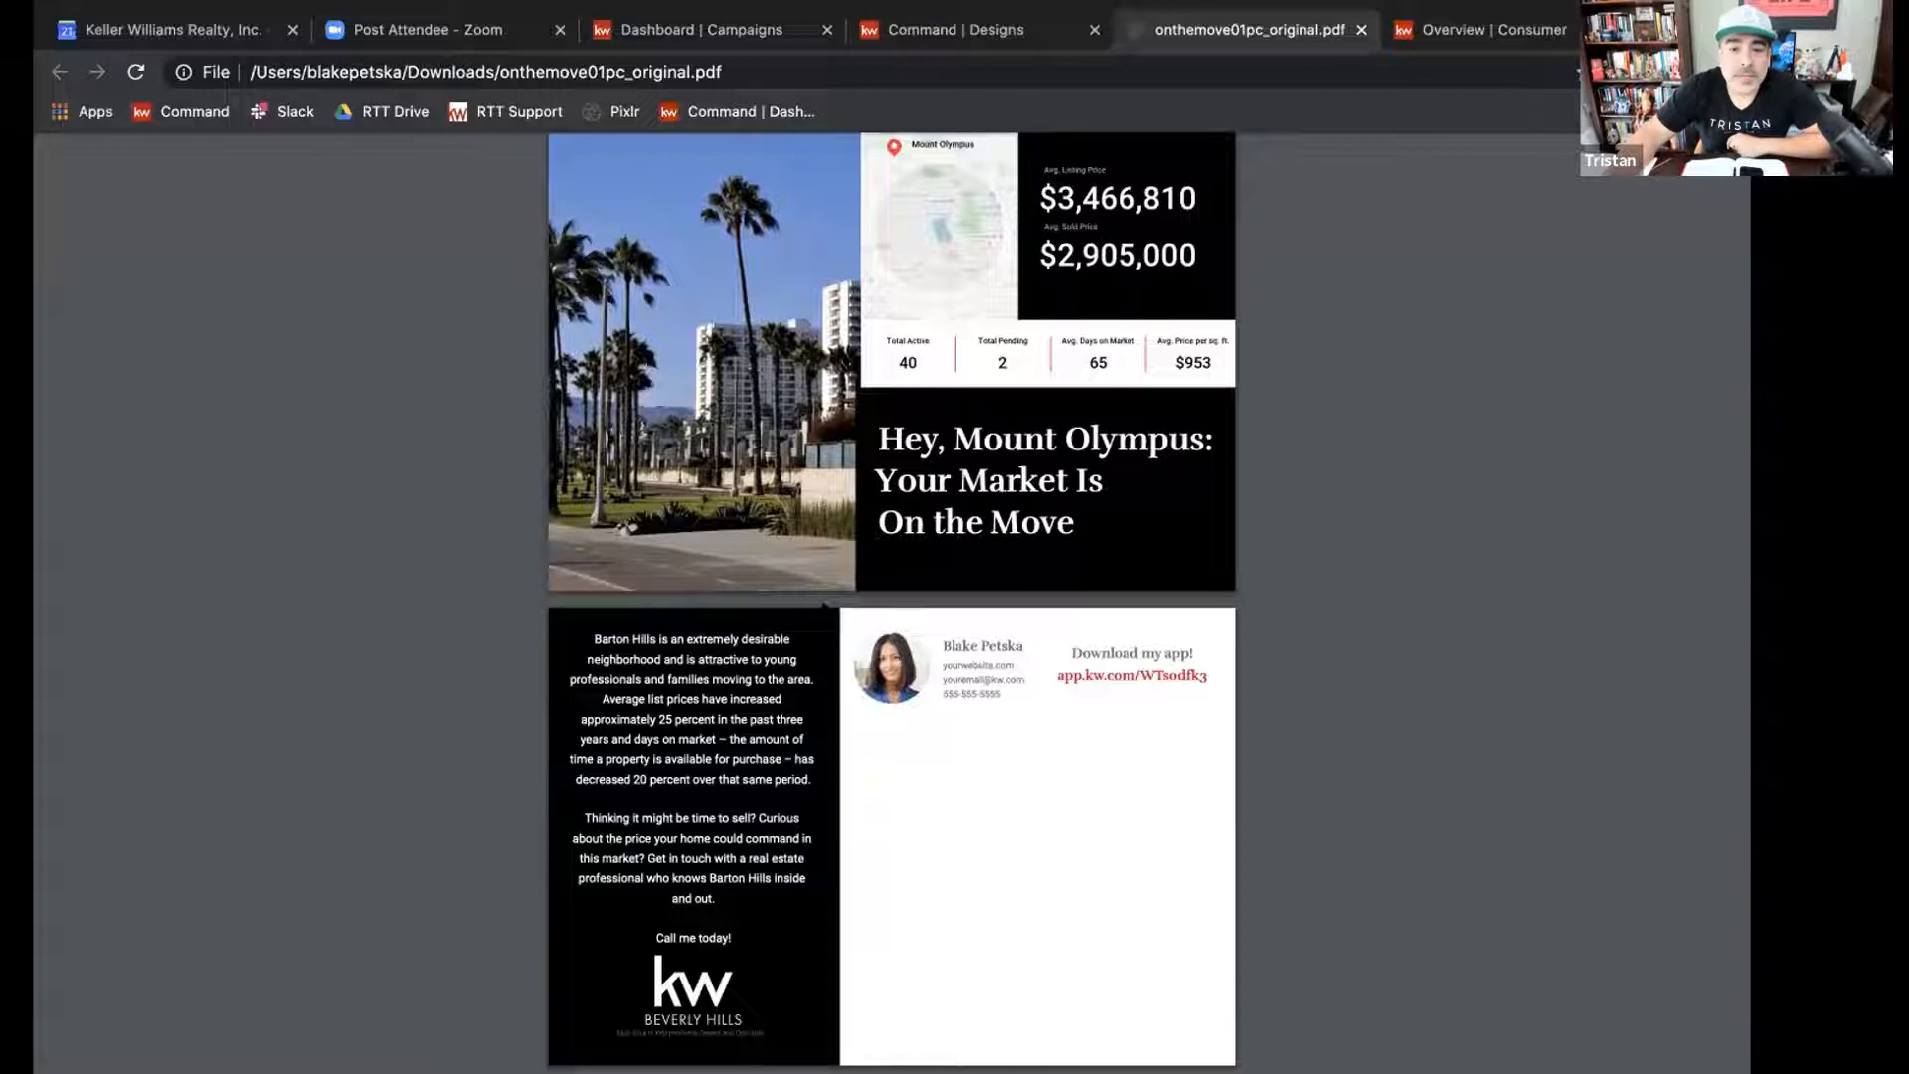
scroll(826, 603, up, 1)
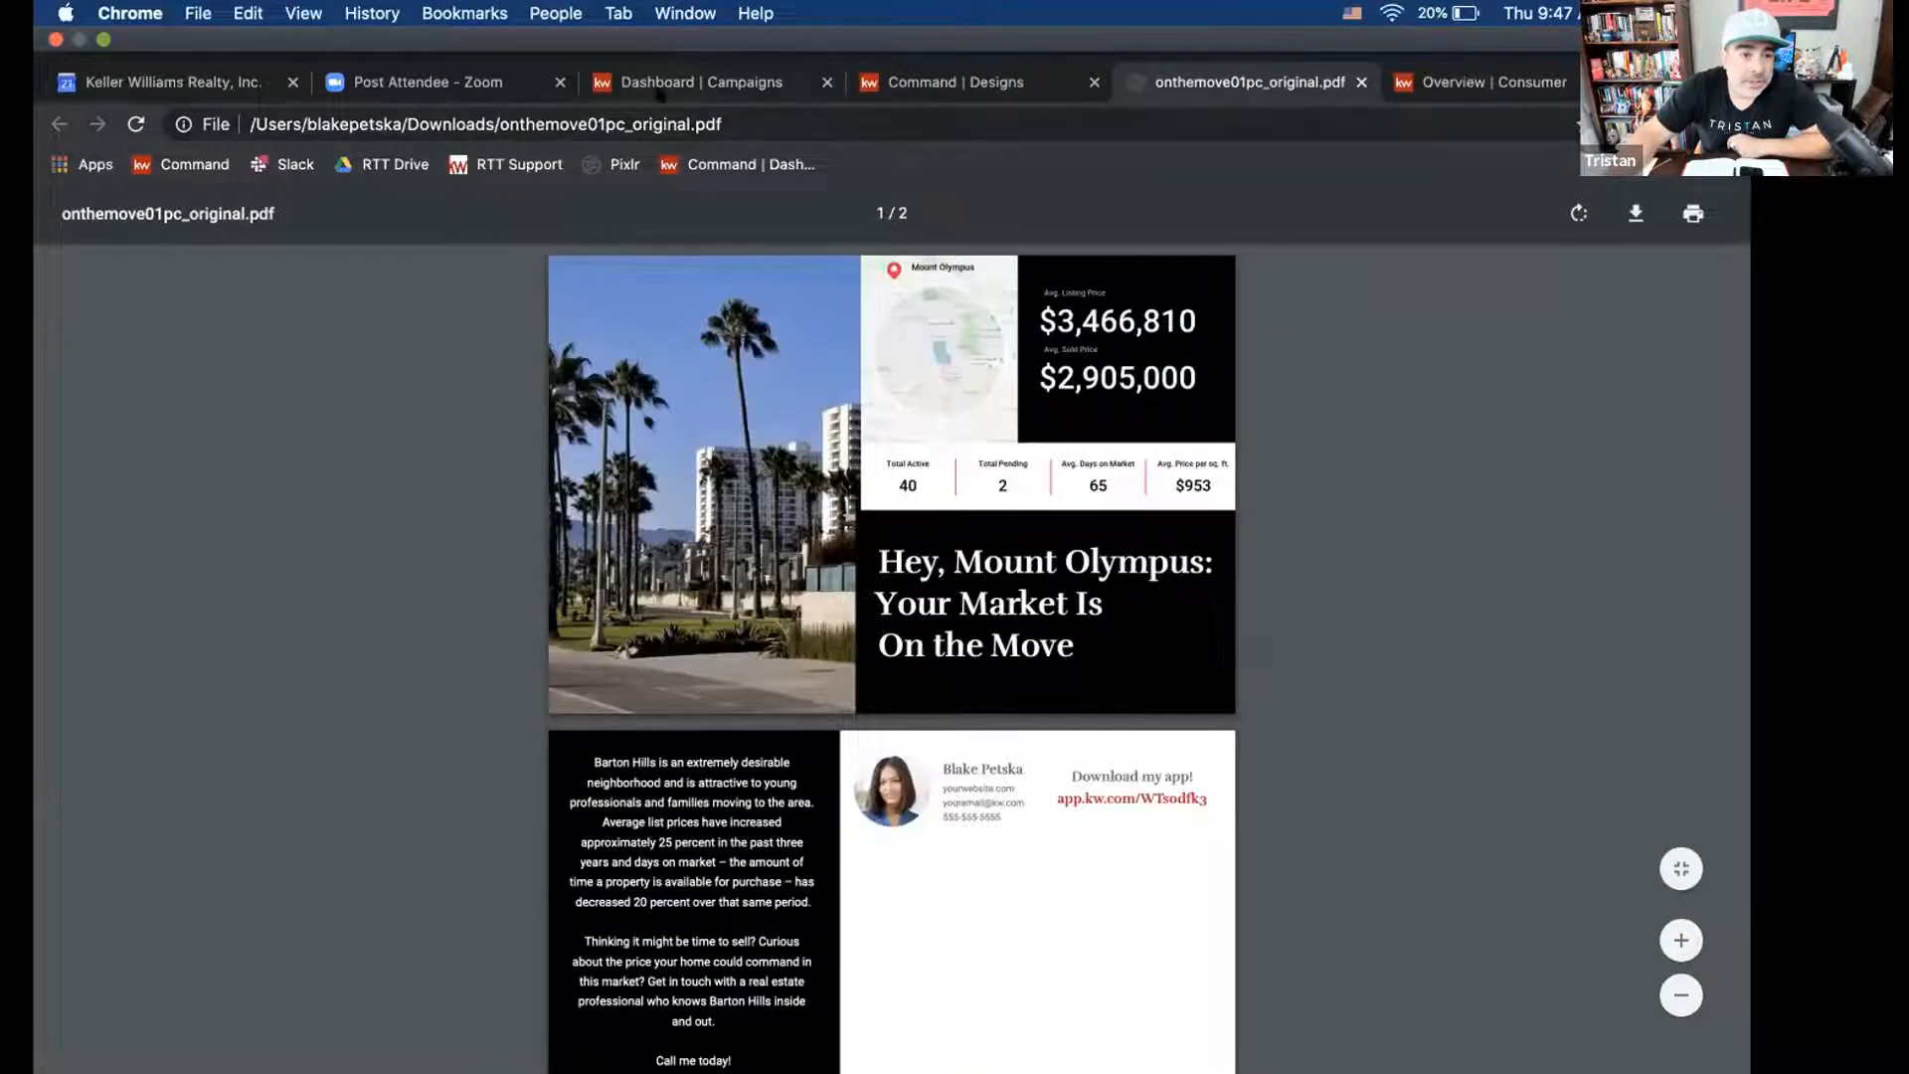
click(728, 90)
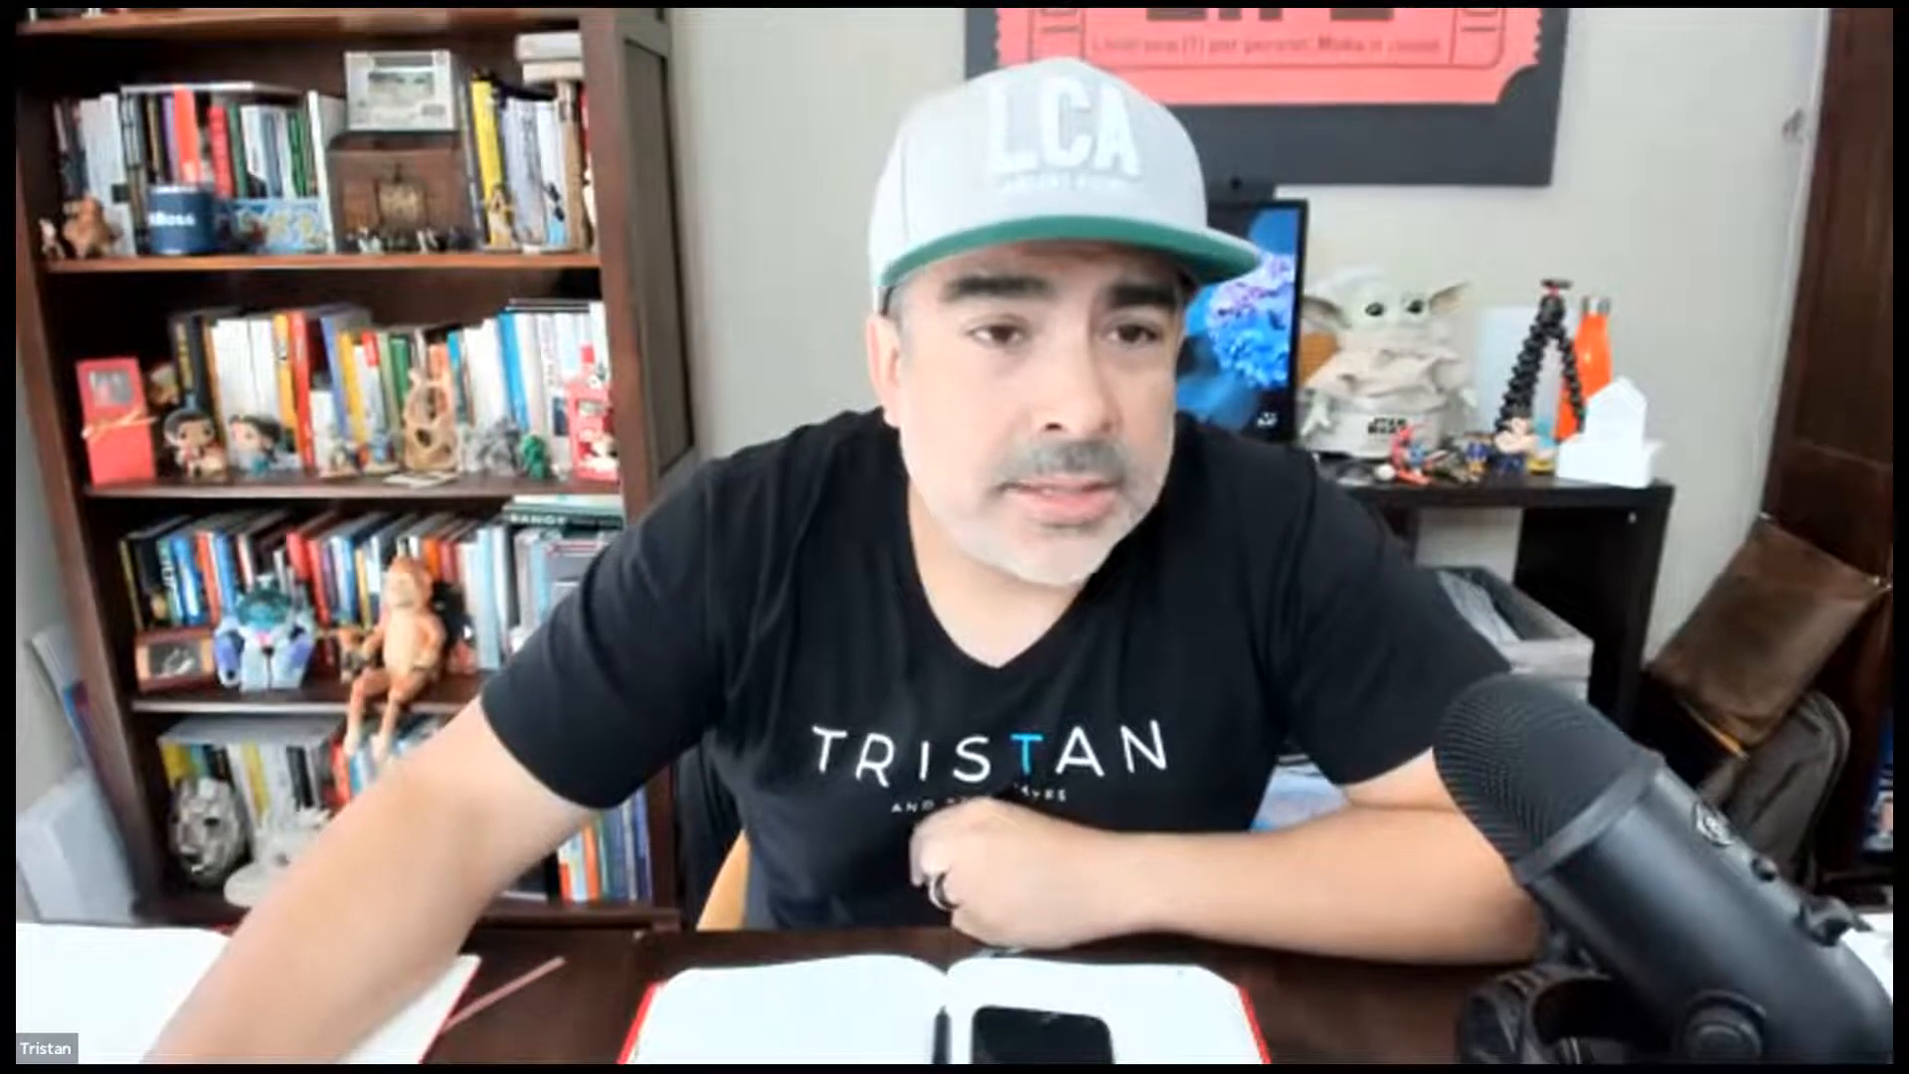